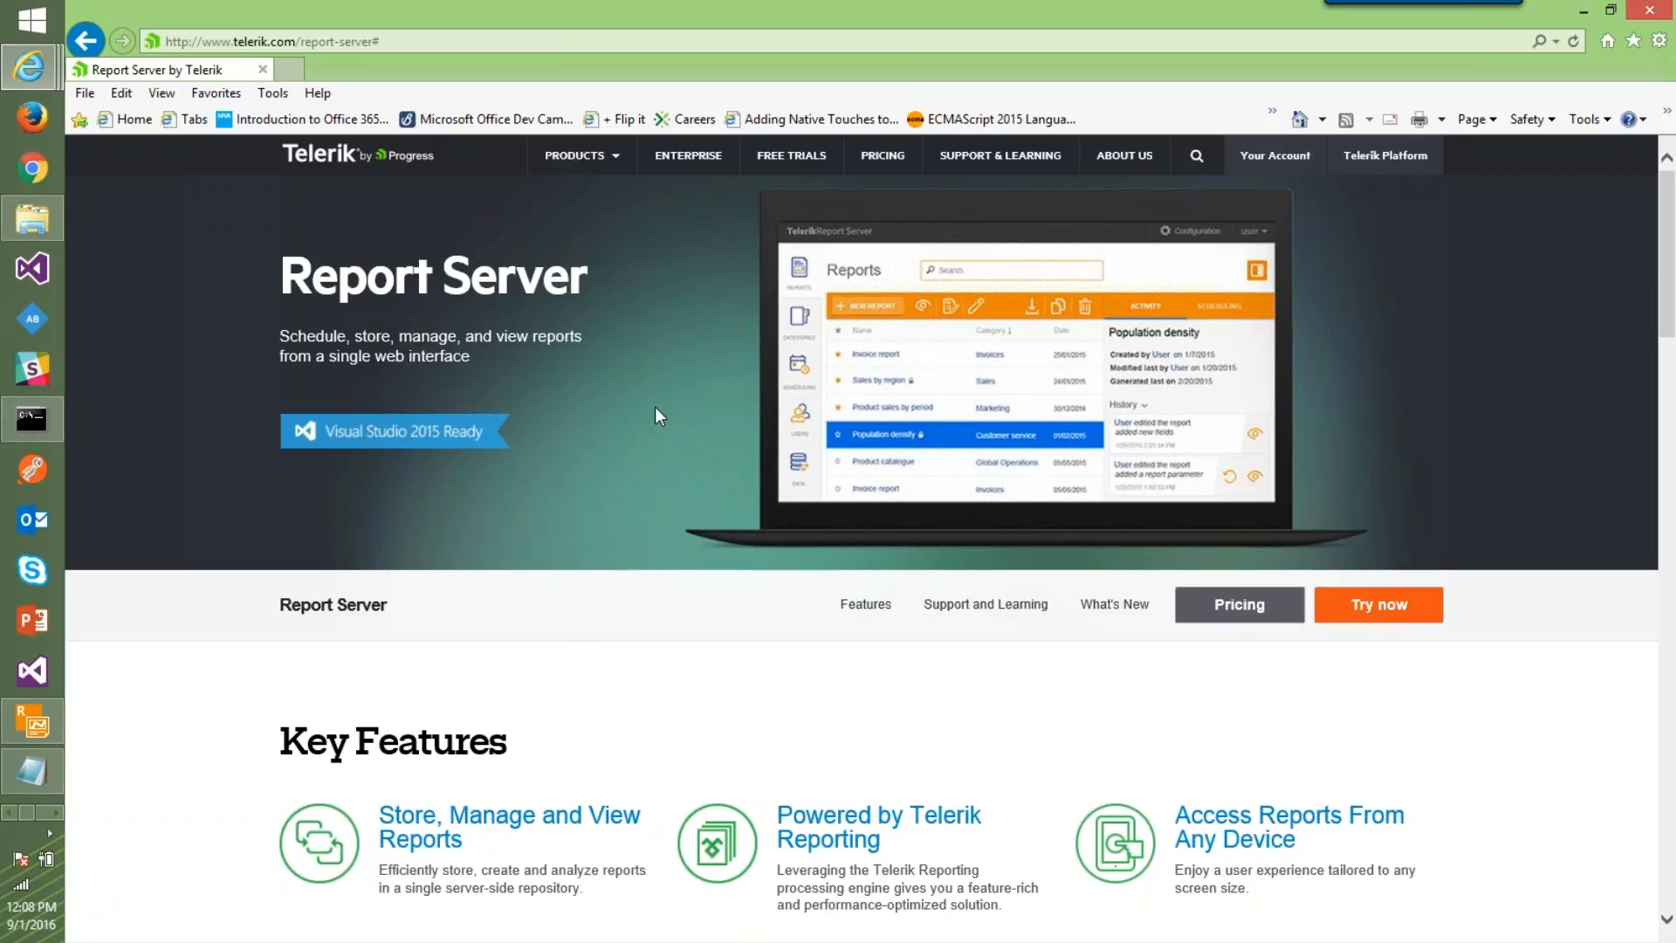
Review the Key Features section of the Report Server product page
scroll(662, 440, down, 4)
scroll(684, 384, down, 1)
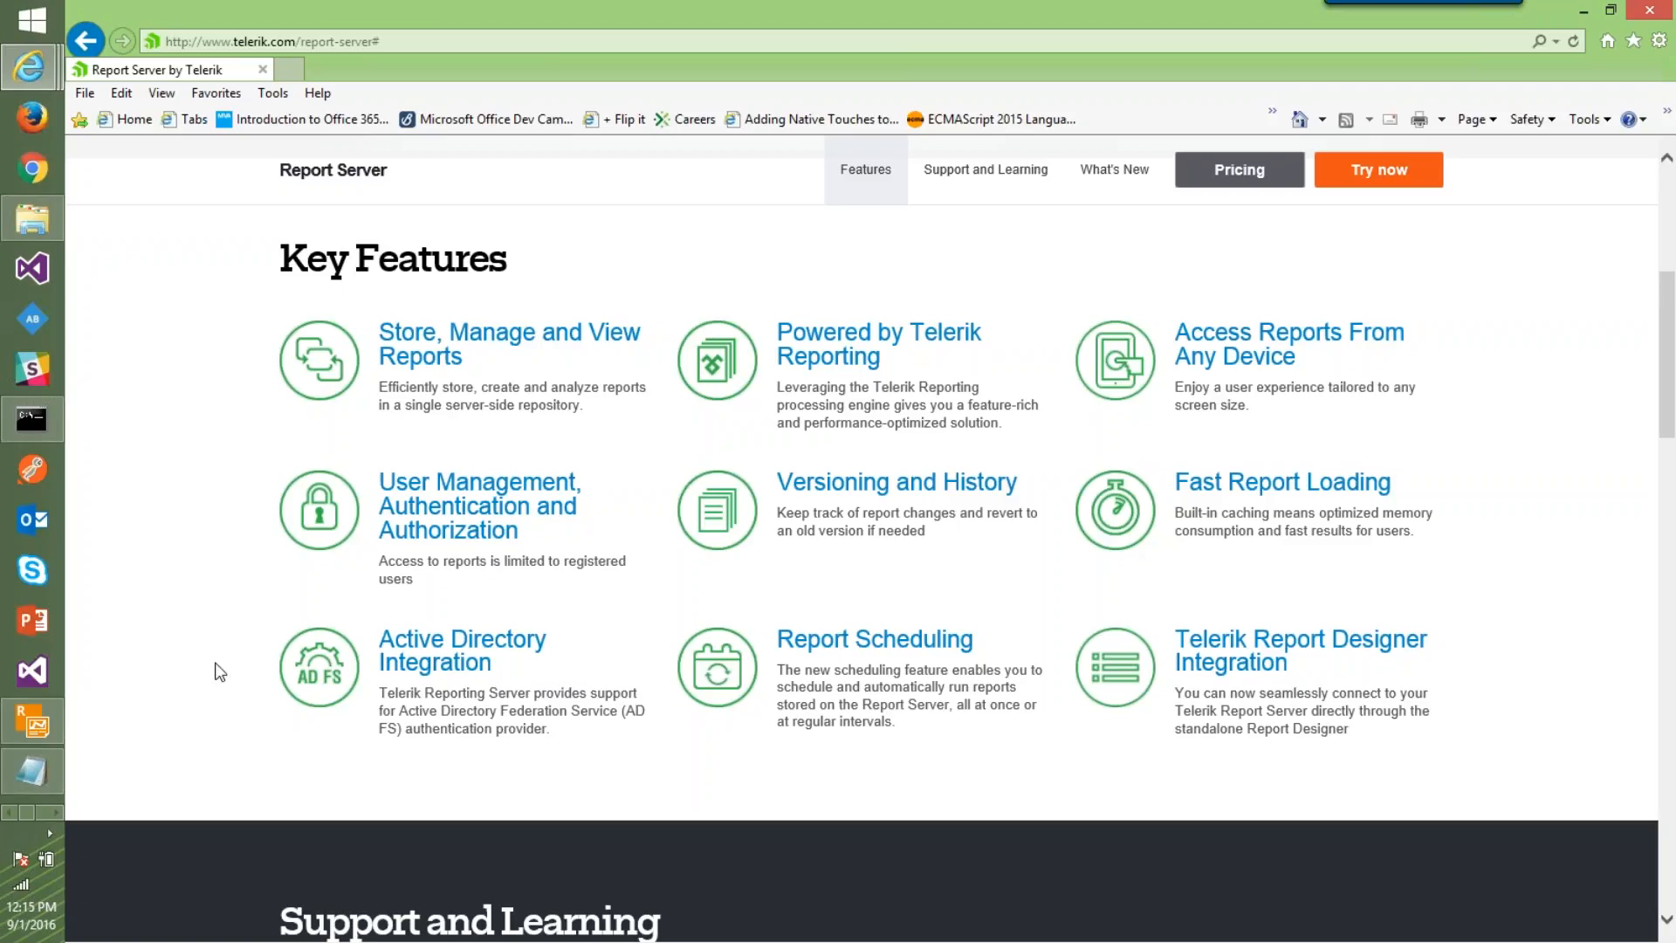
Switch to File Explorer, maximize the Report Server installation folder and look over its contents, including the Telerik.ReportServer.Web folder
click(40, 223)
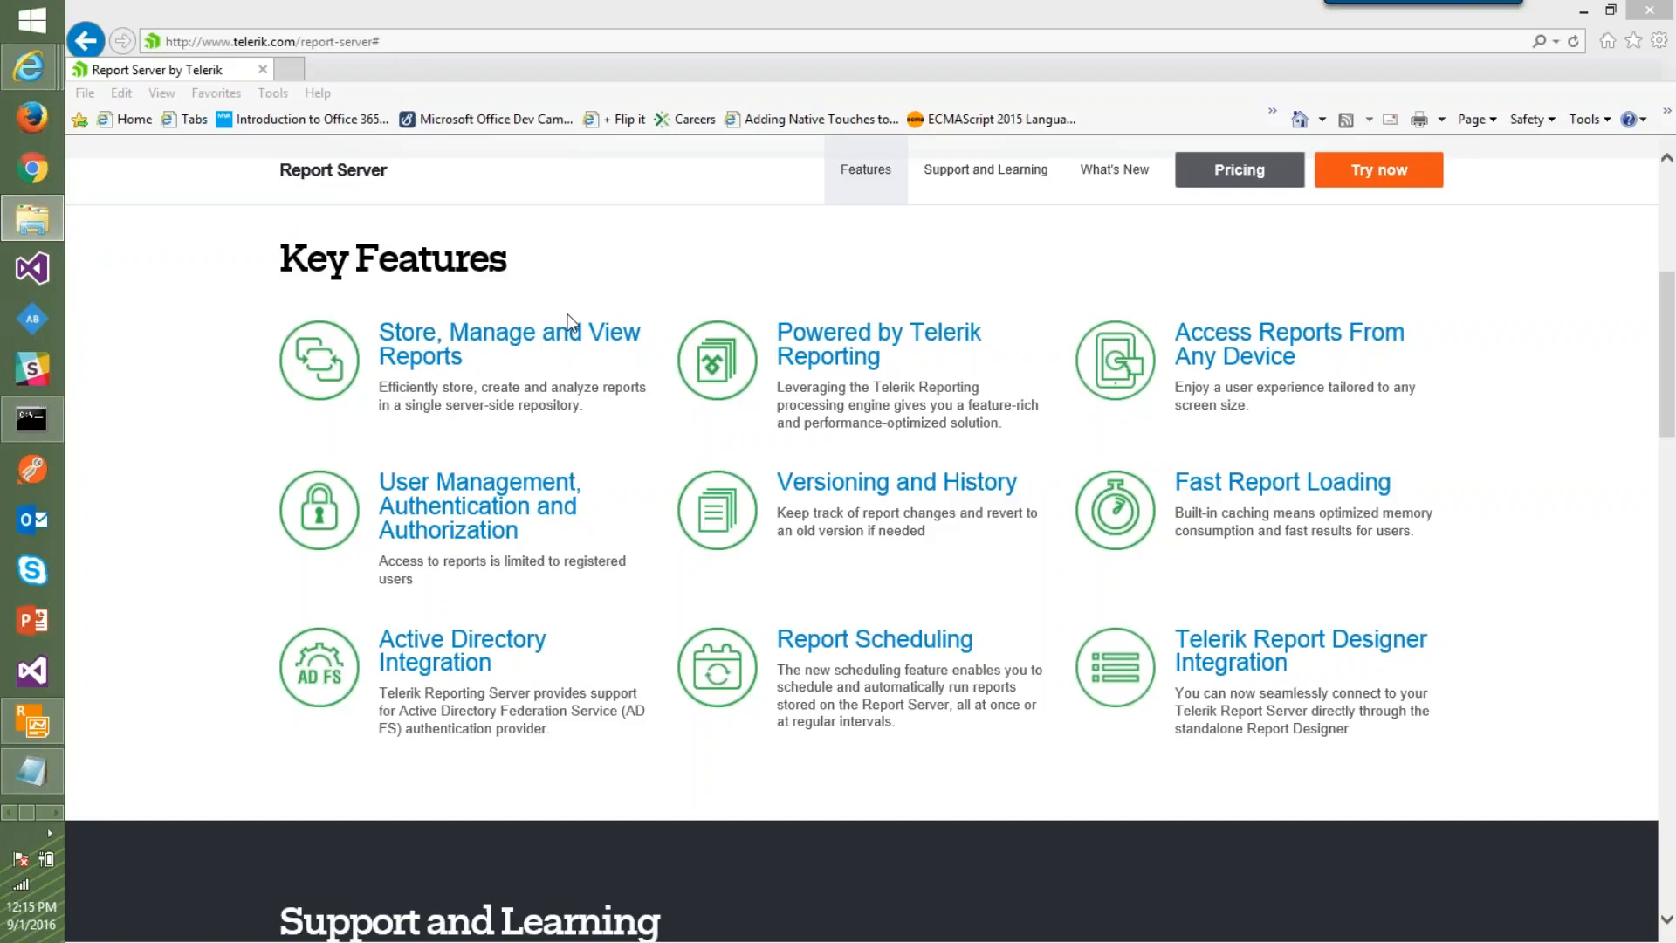
drag(648, 39, 836, 90)
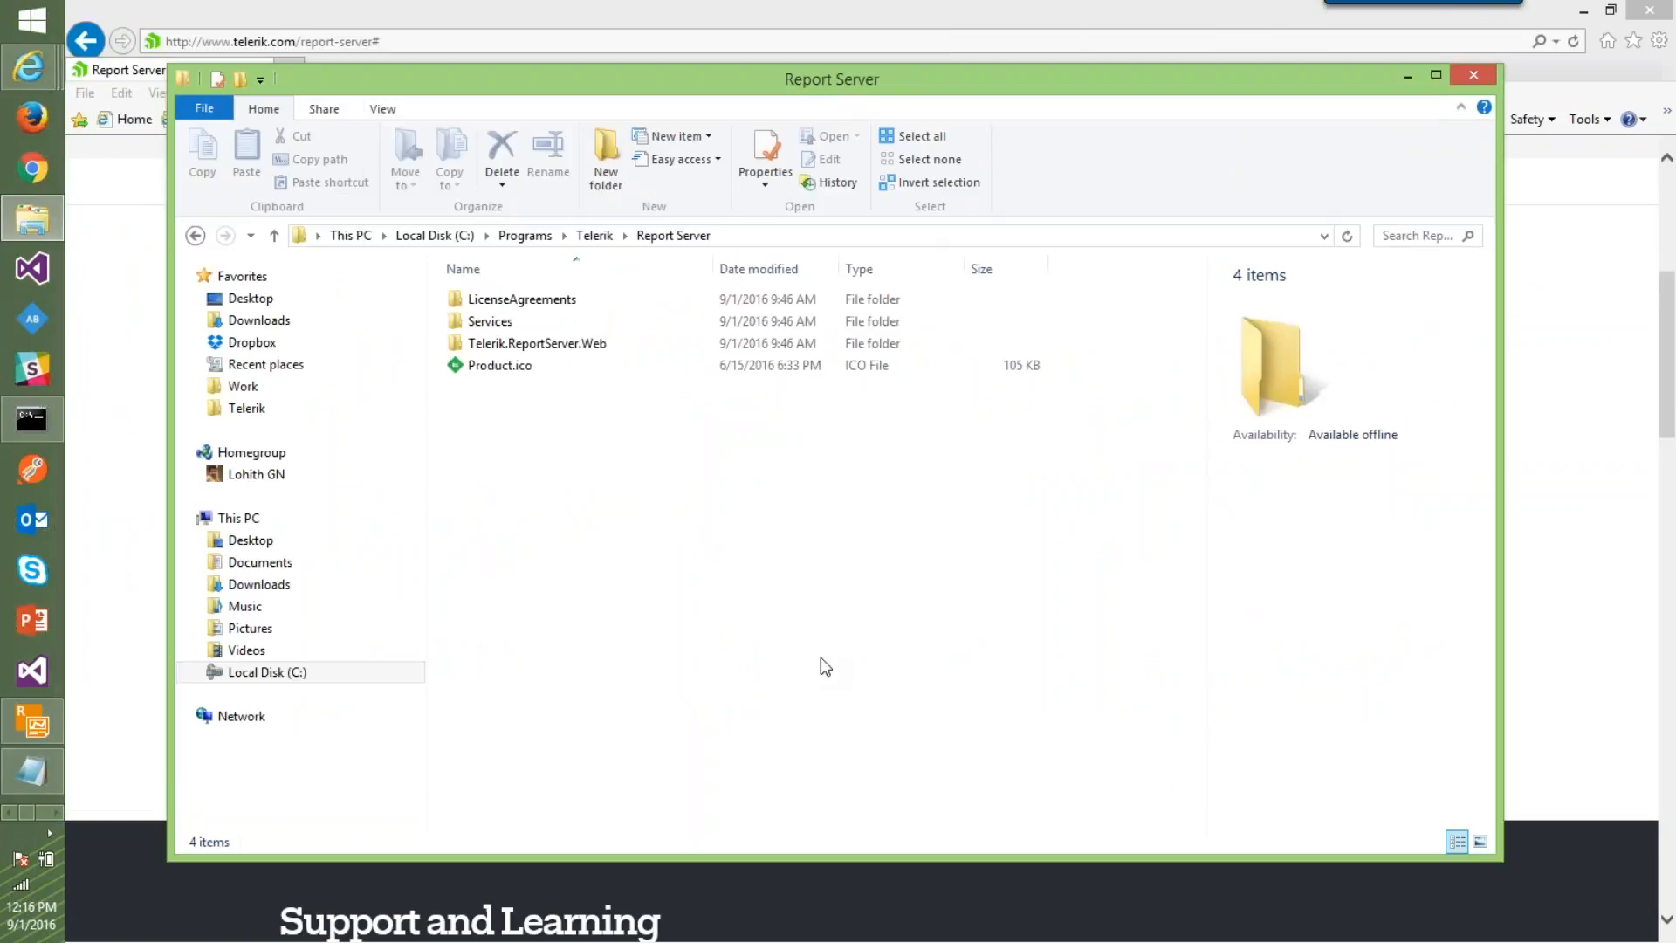
key(alt+space)
key(x)
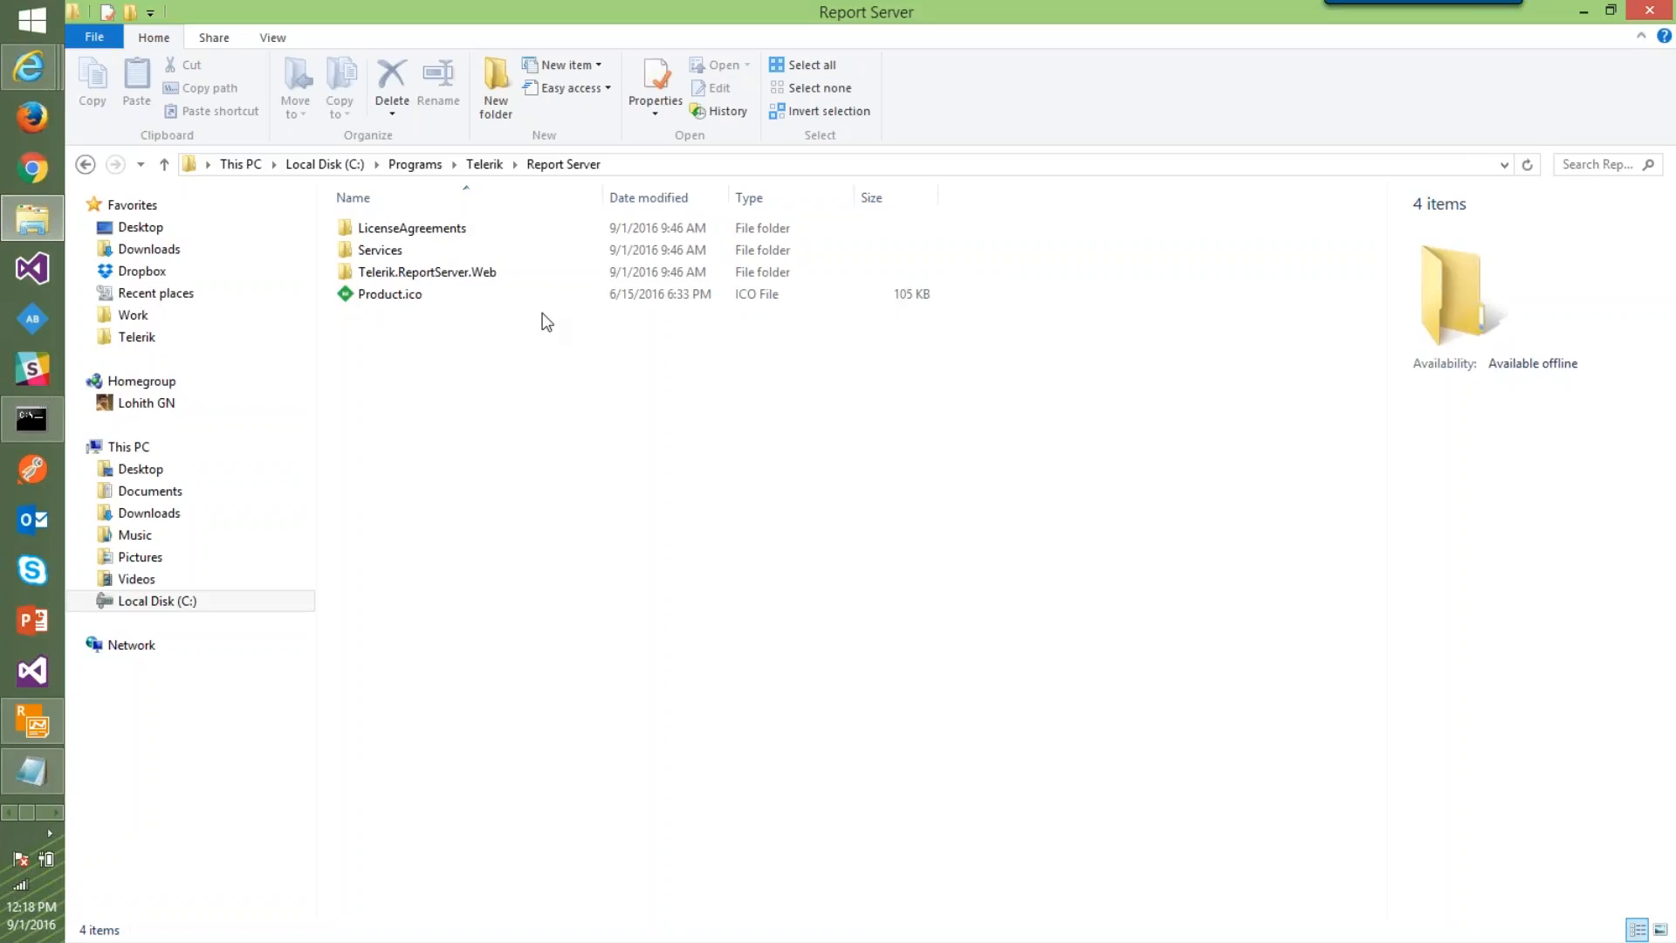
key(t)
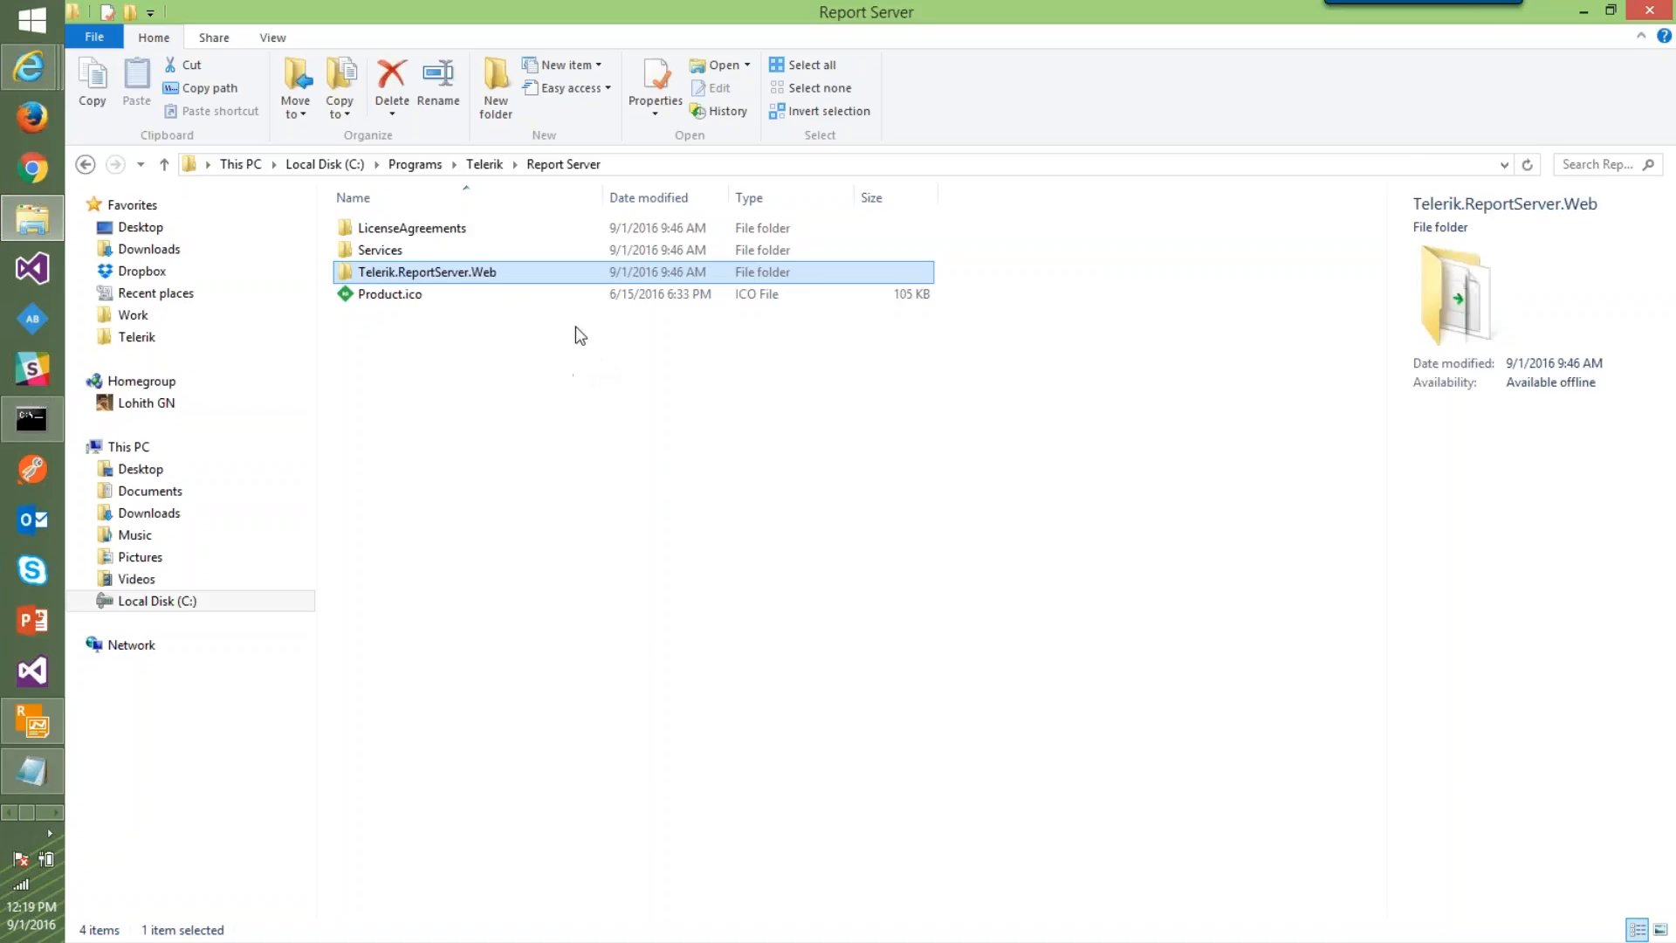
click(614, 568)
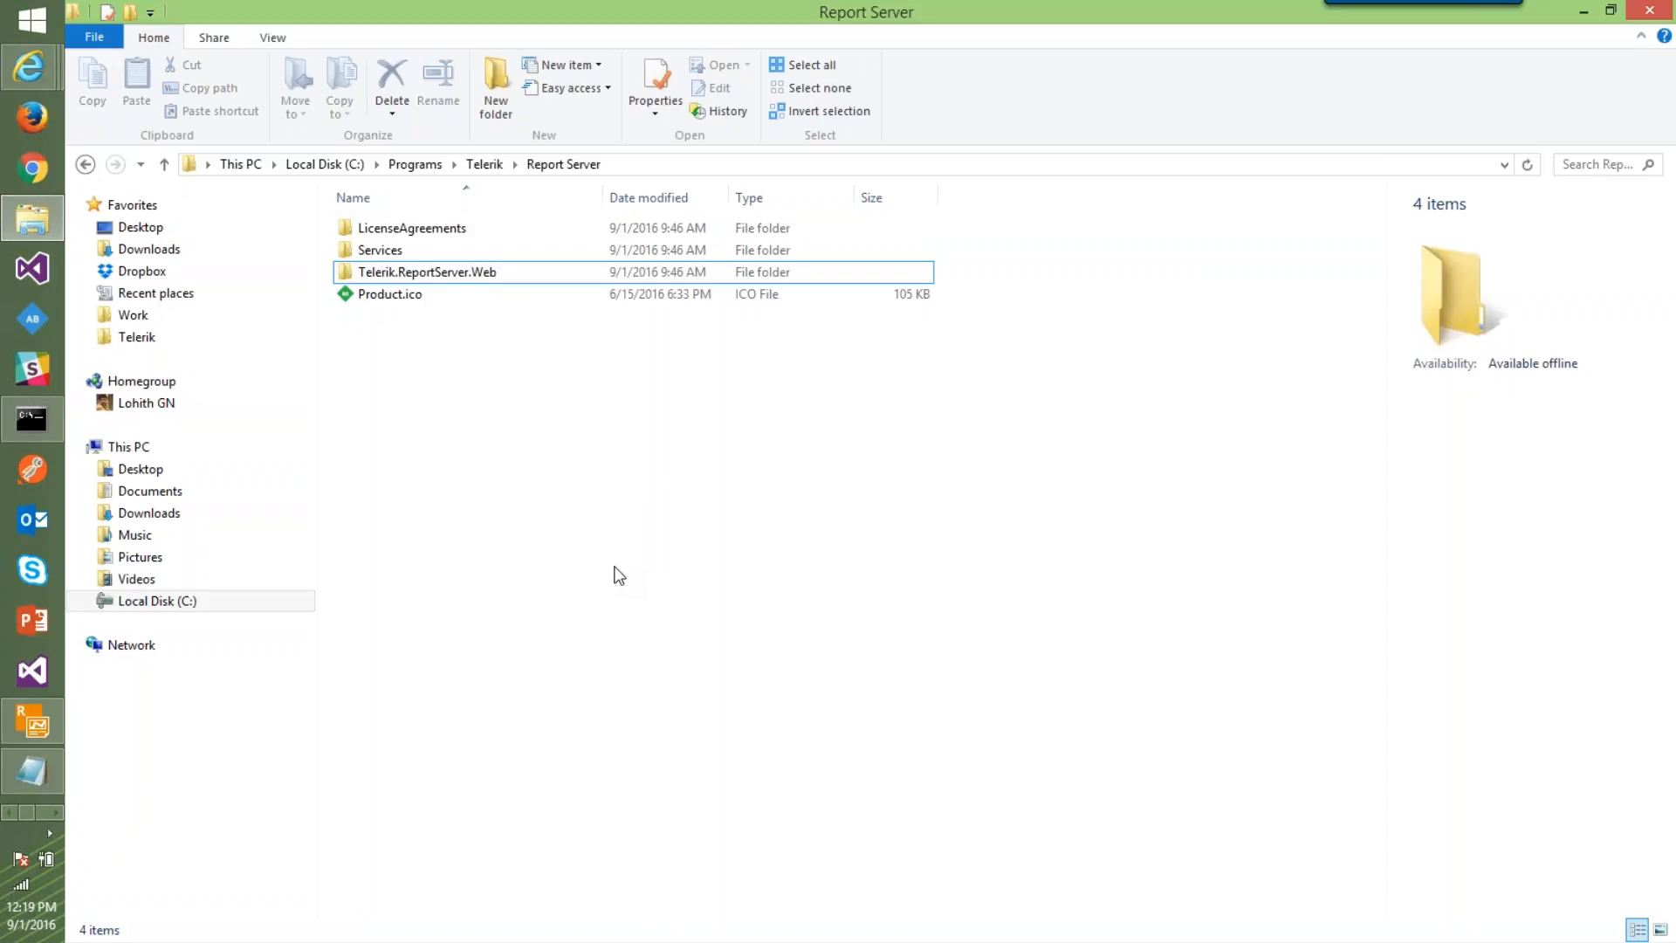
click(37, 71)
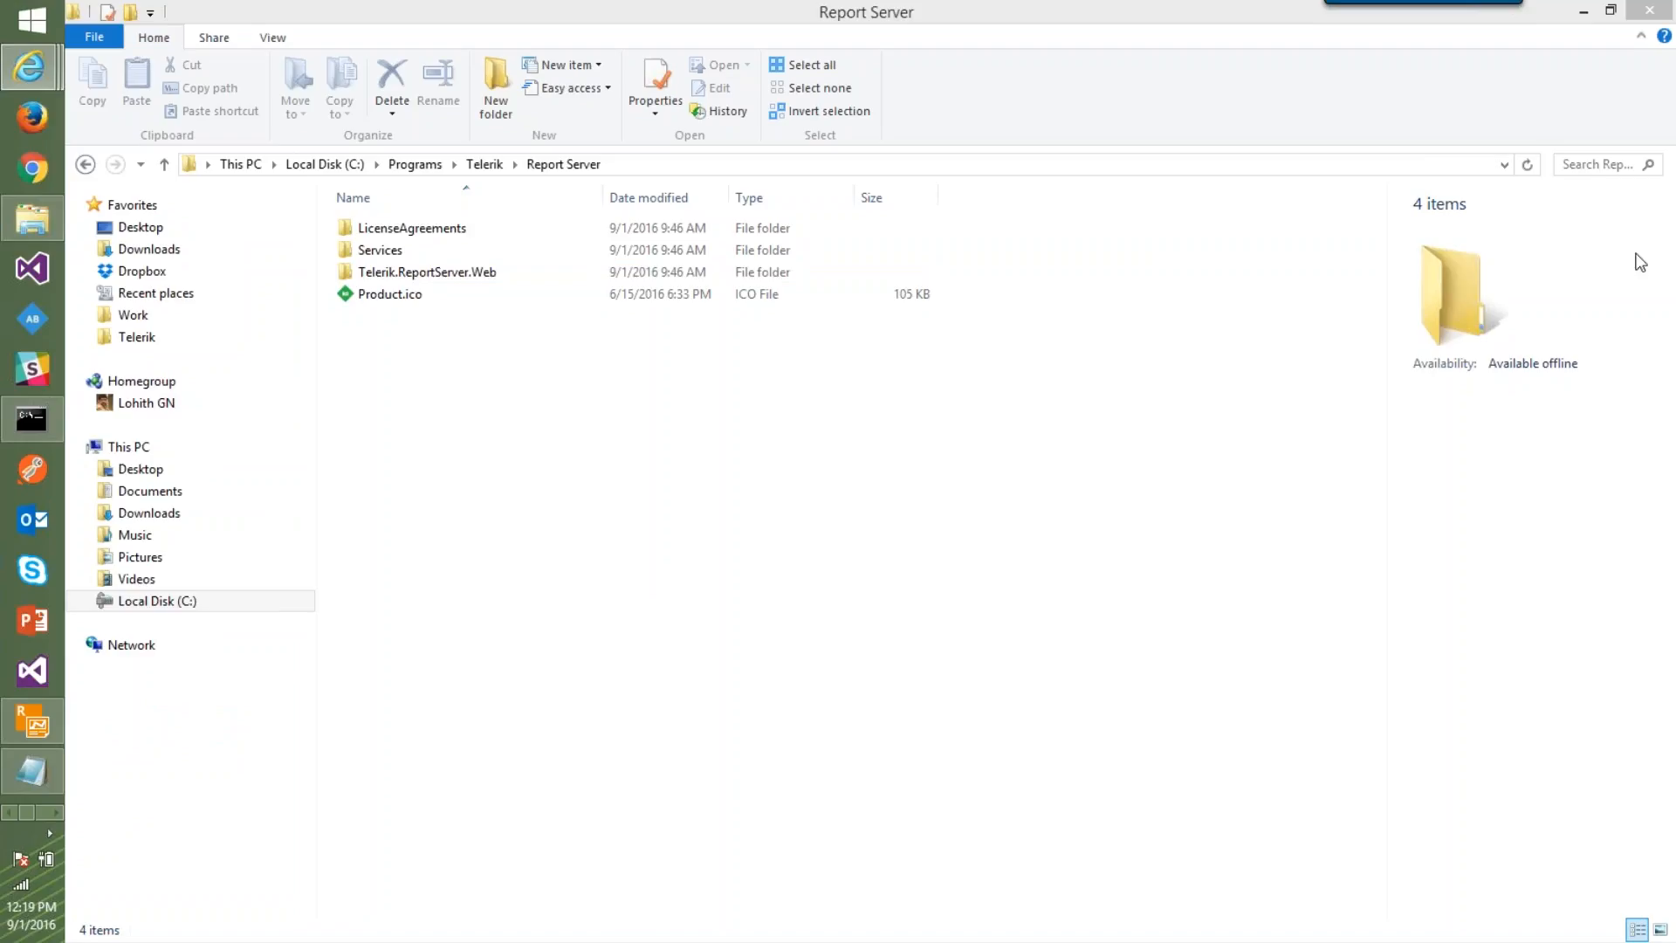
key(alt+Tab)
double_click(985, 181)
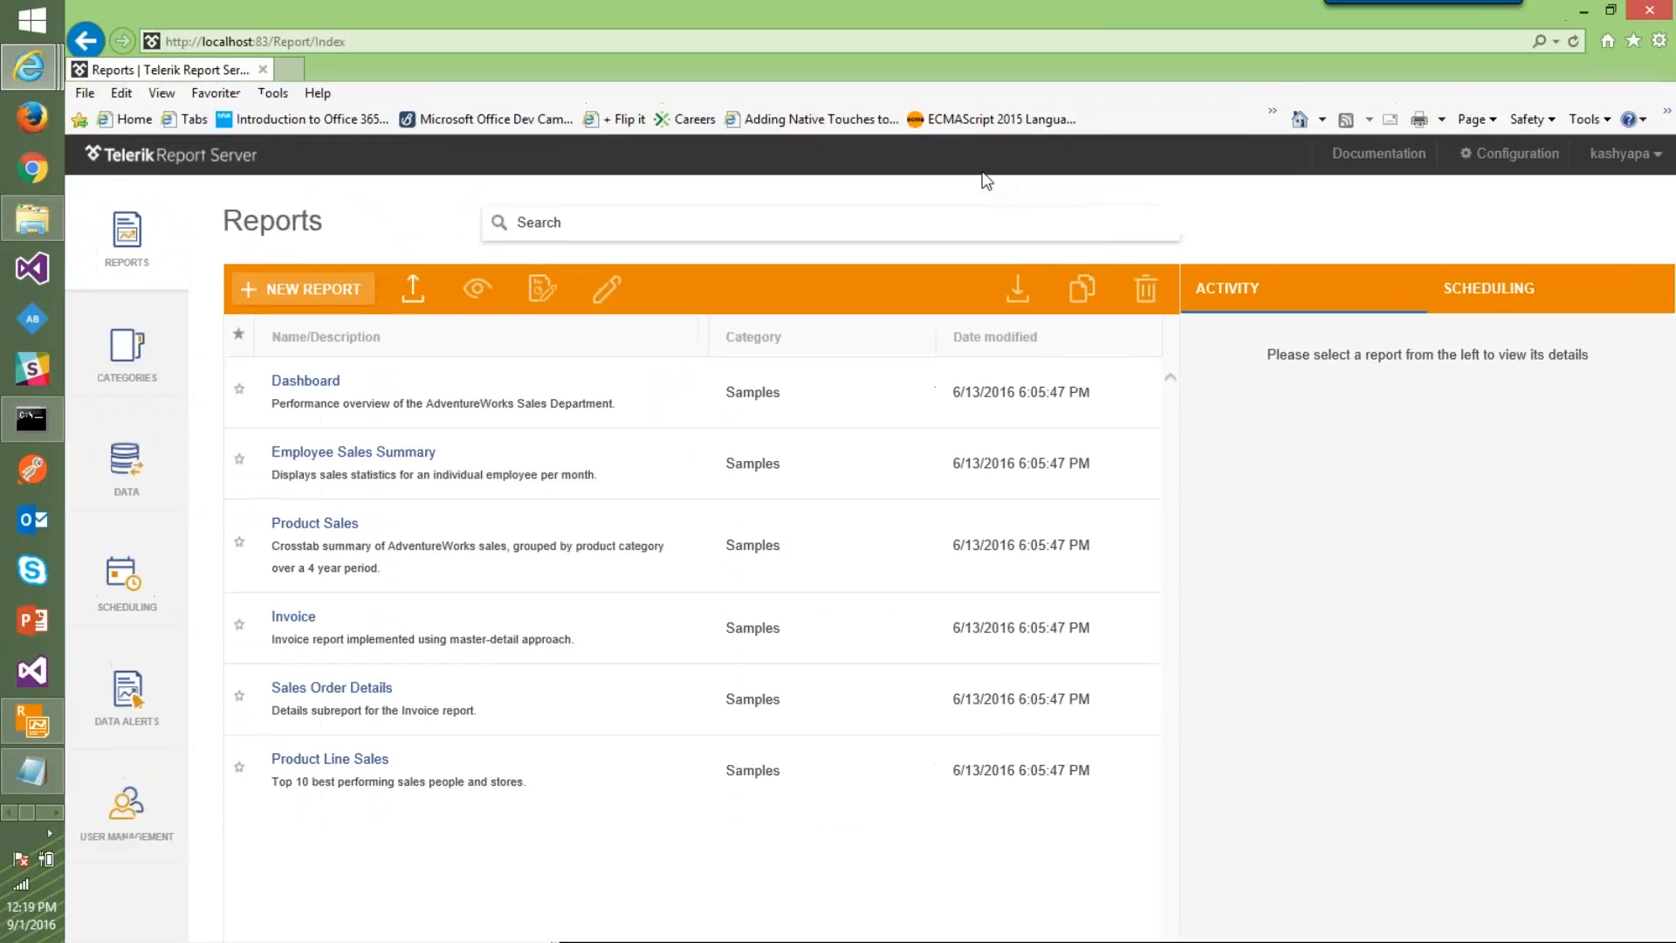
key(alt+d)
key(ctrl+shift+Left)
key(ctrl+shift+Left)
key(ctrl+shift+Left)
key(BackSpace)
key(Return)
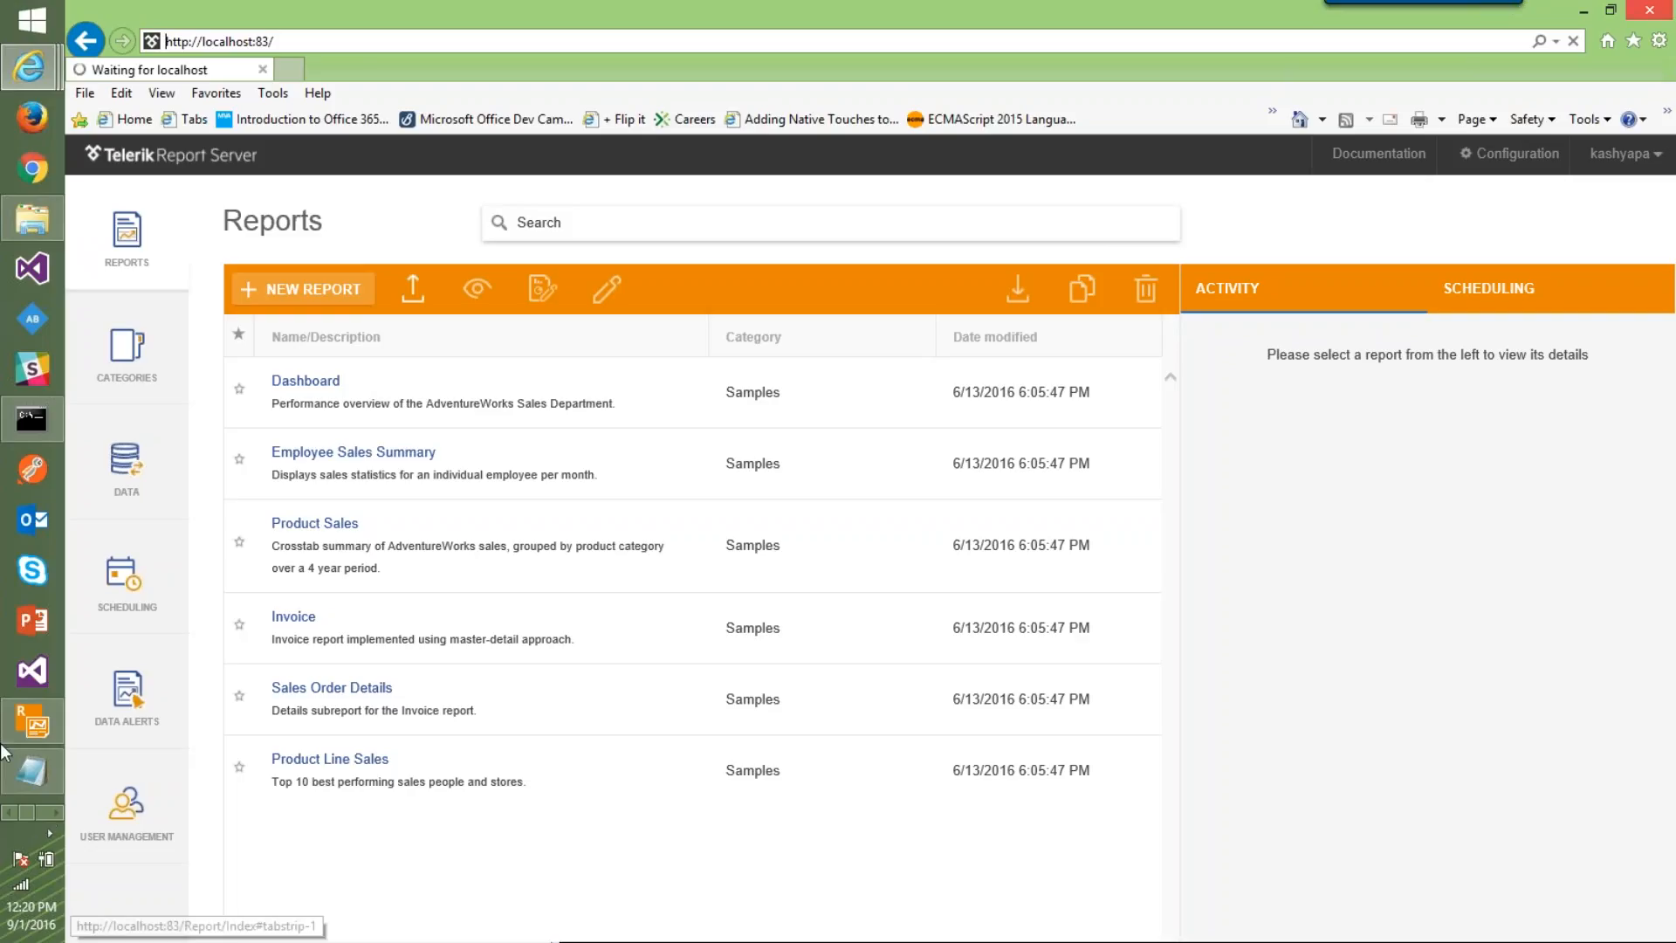
Close the leftover Select Folder dialog and the untitled Sublime Text window
click(51, 816)
mouse_move(29, 114)
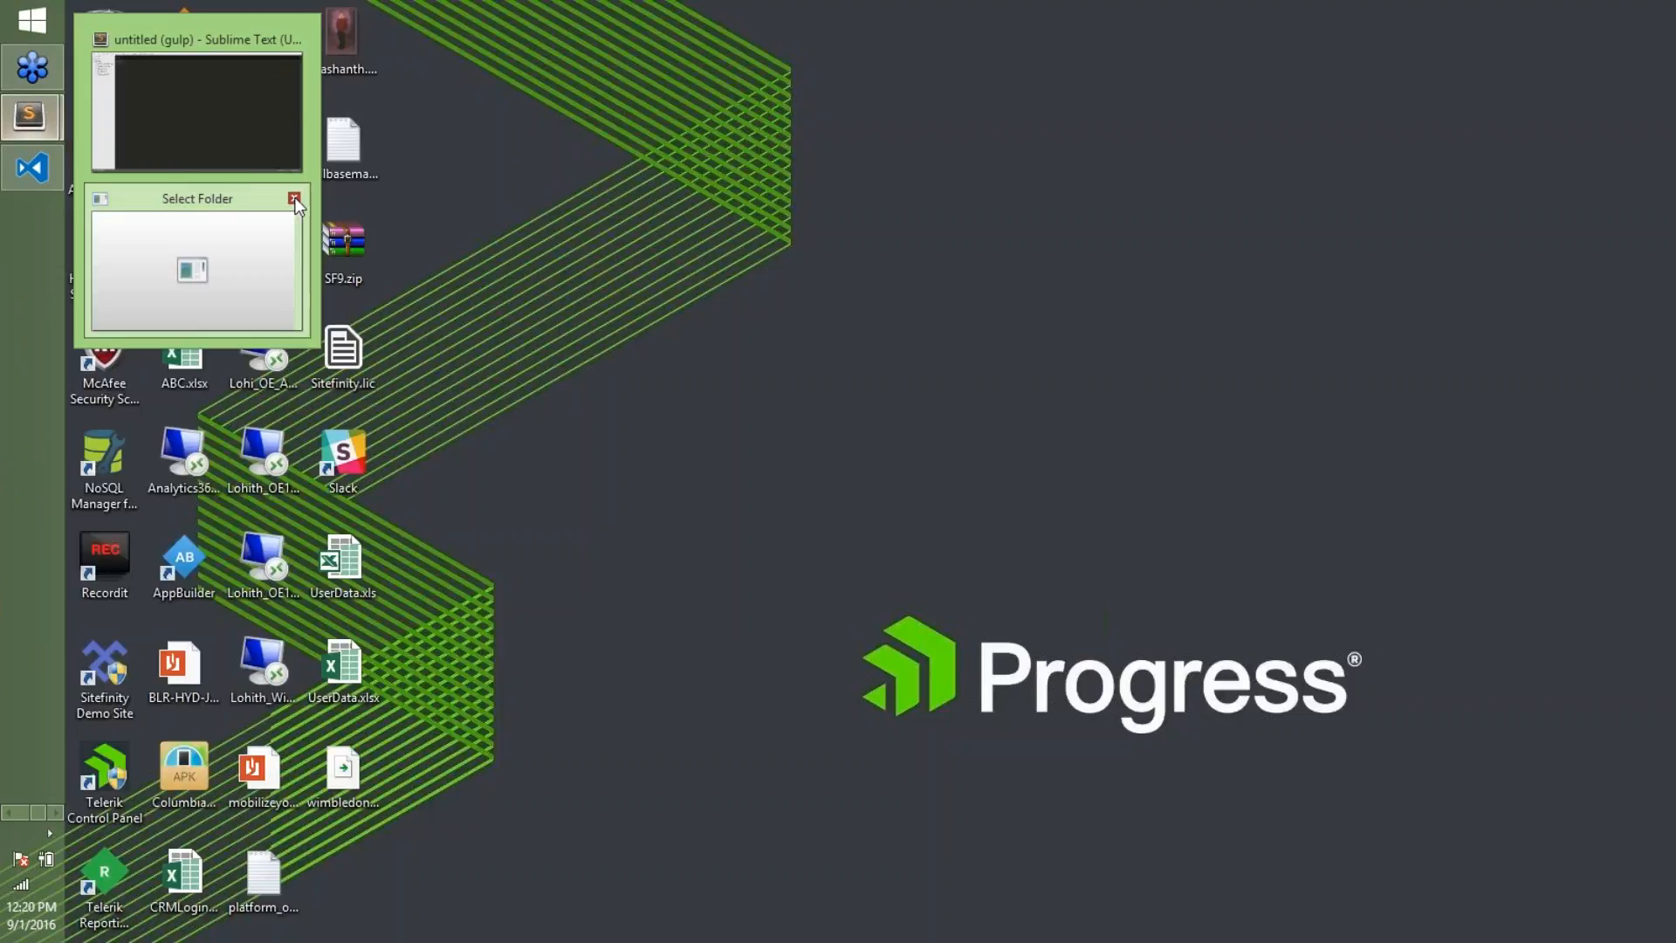
click(292, 199)
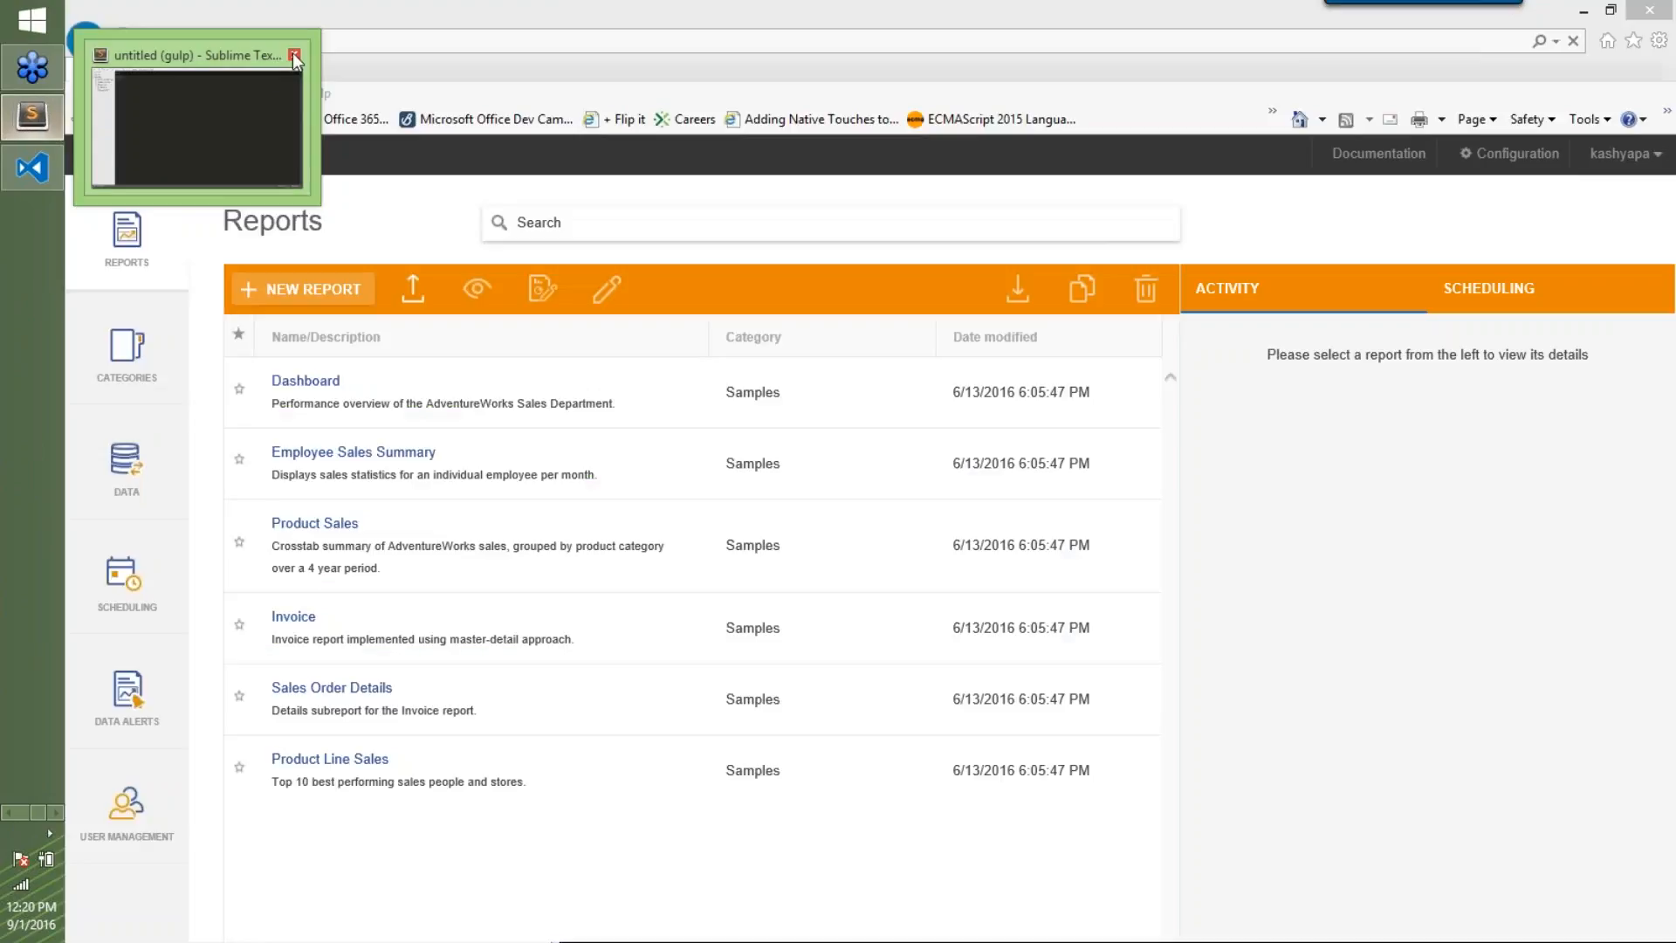
click(294, 56)
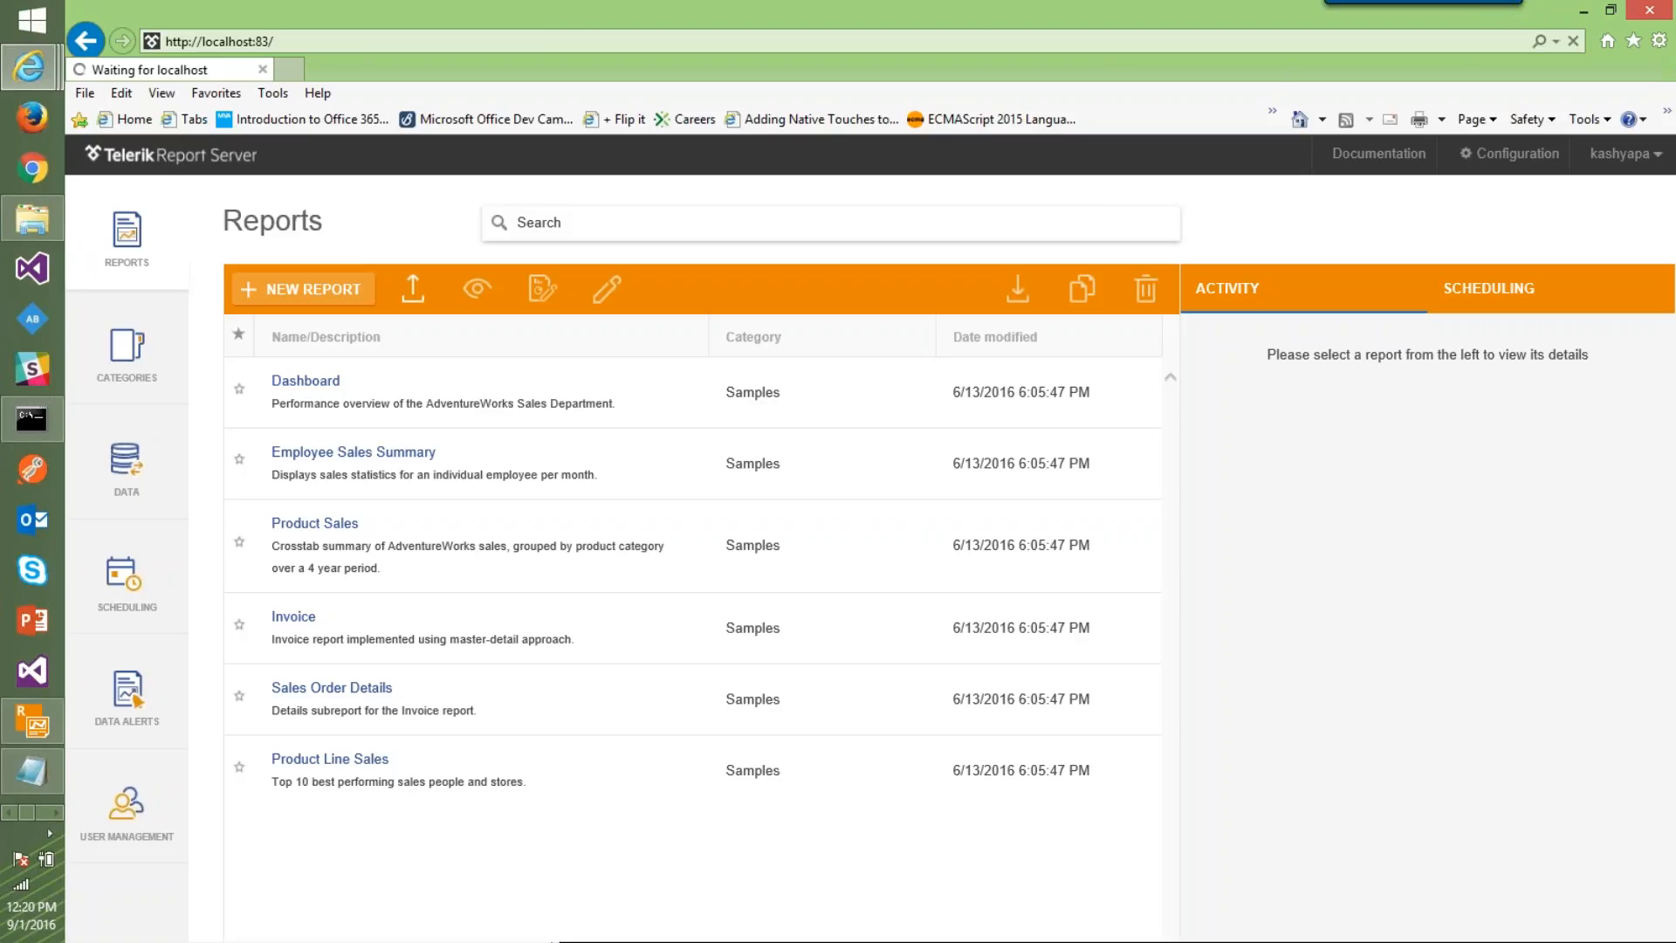
click(370, 44)
key(ctrl+c)
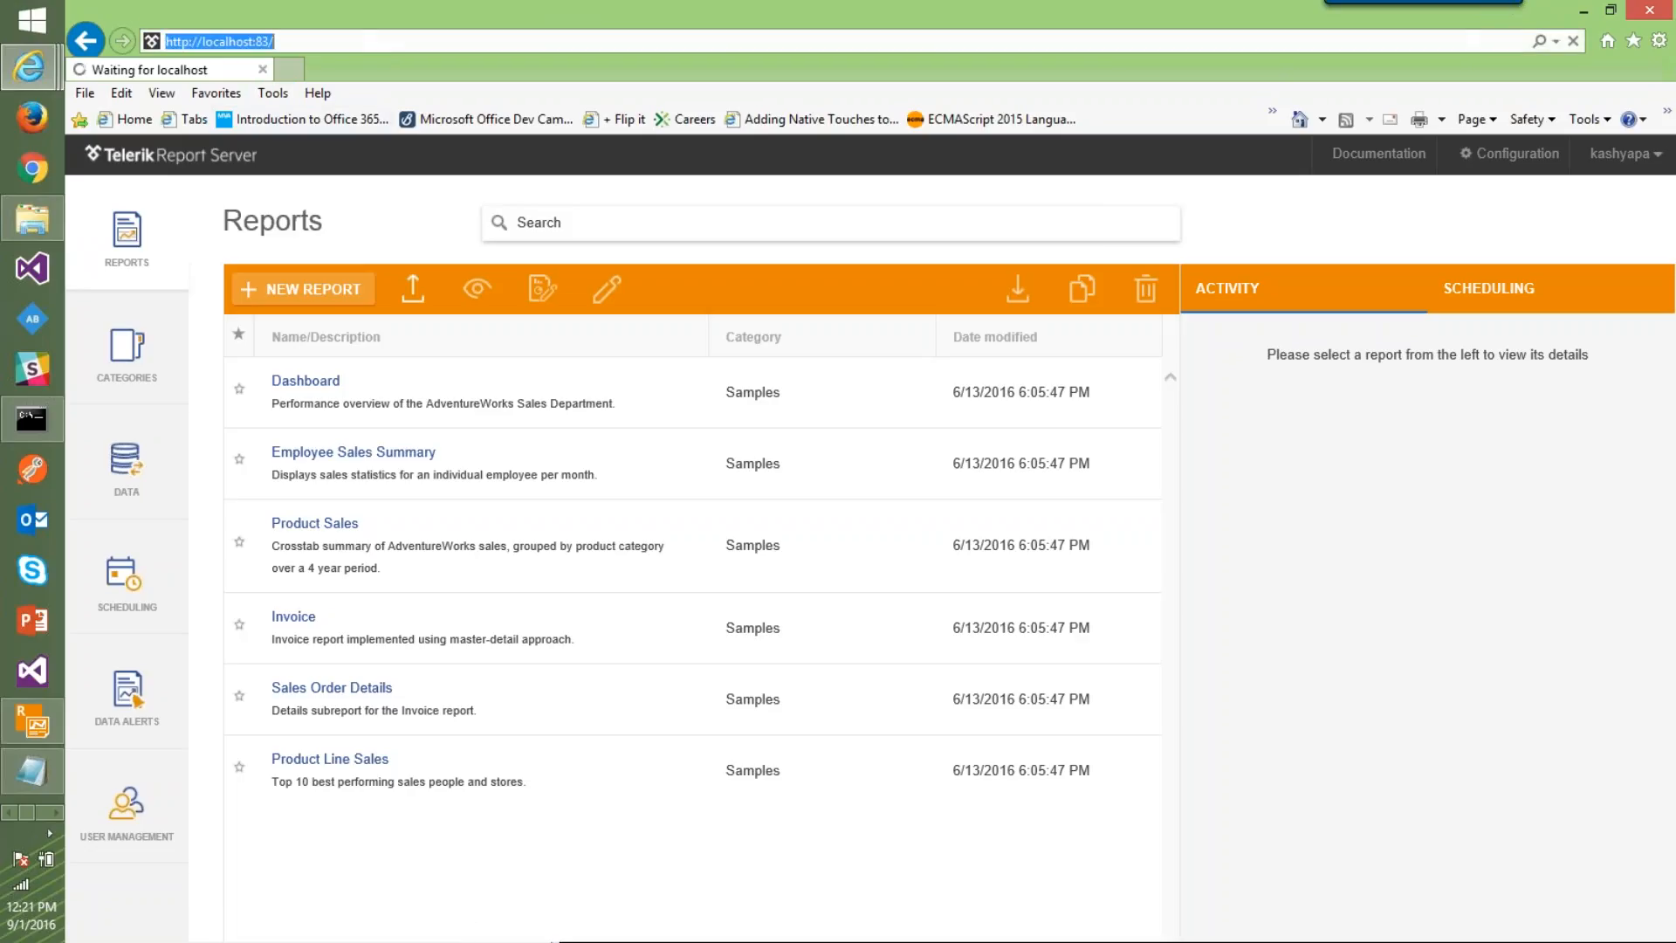
click(290, 71)
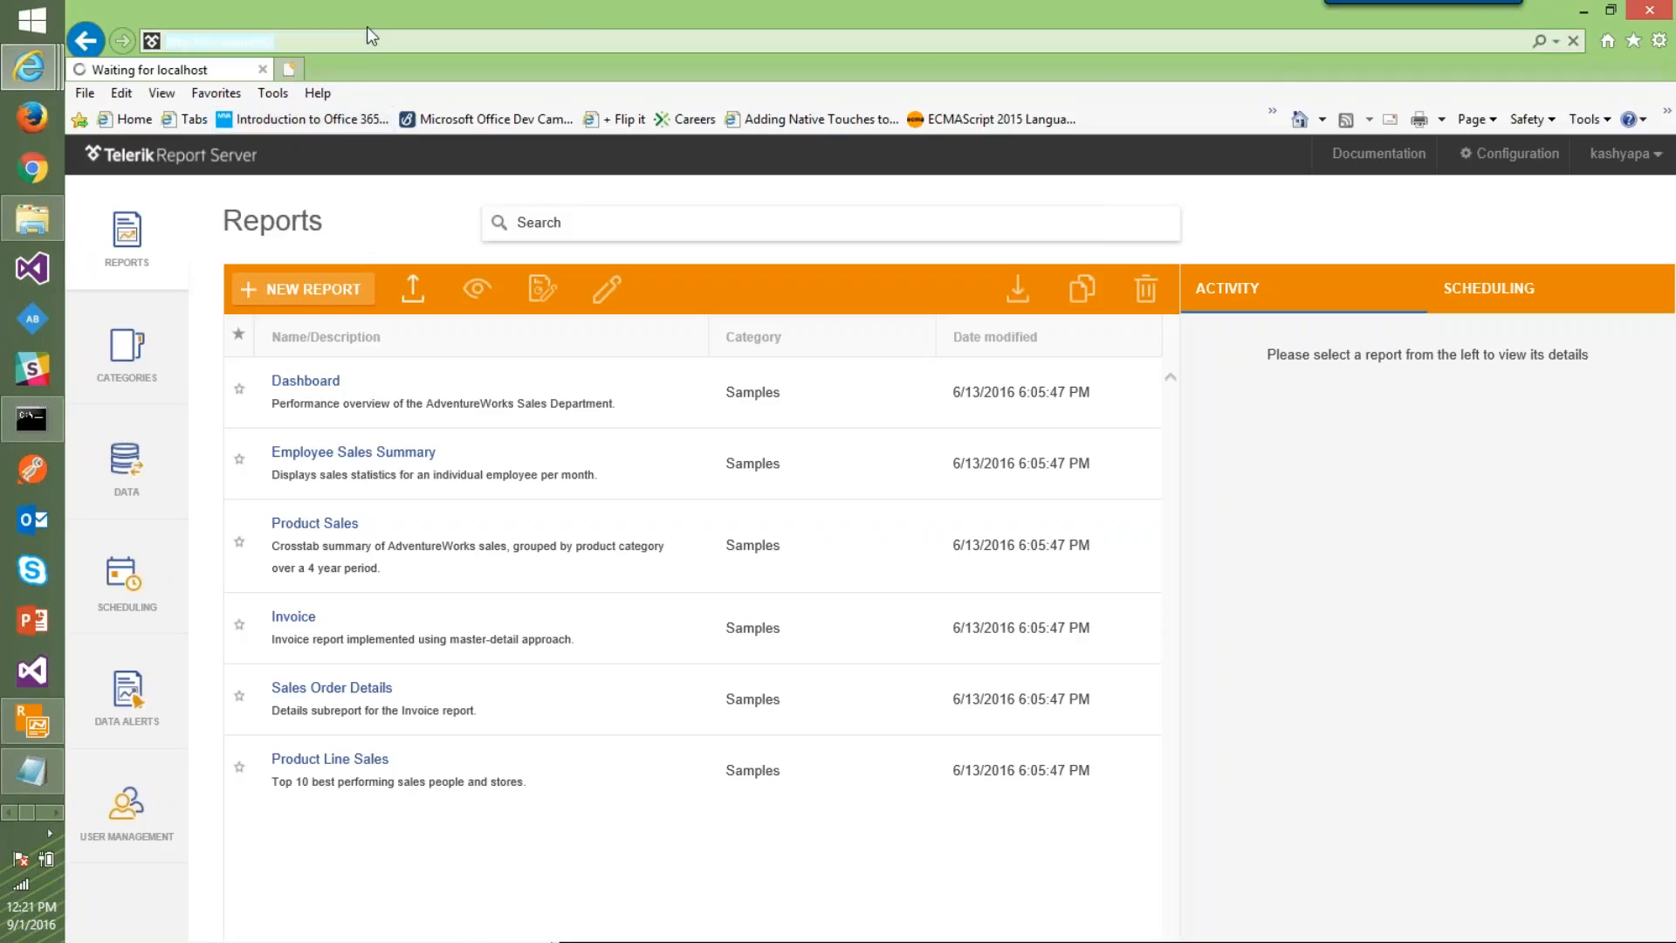
key(ctrl+v)
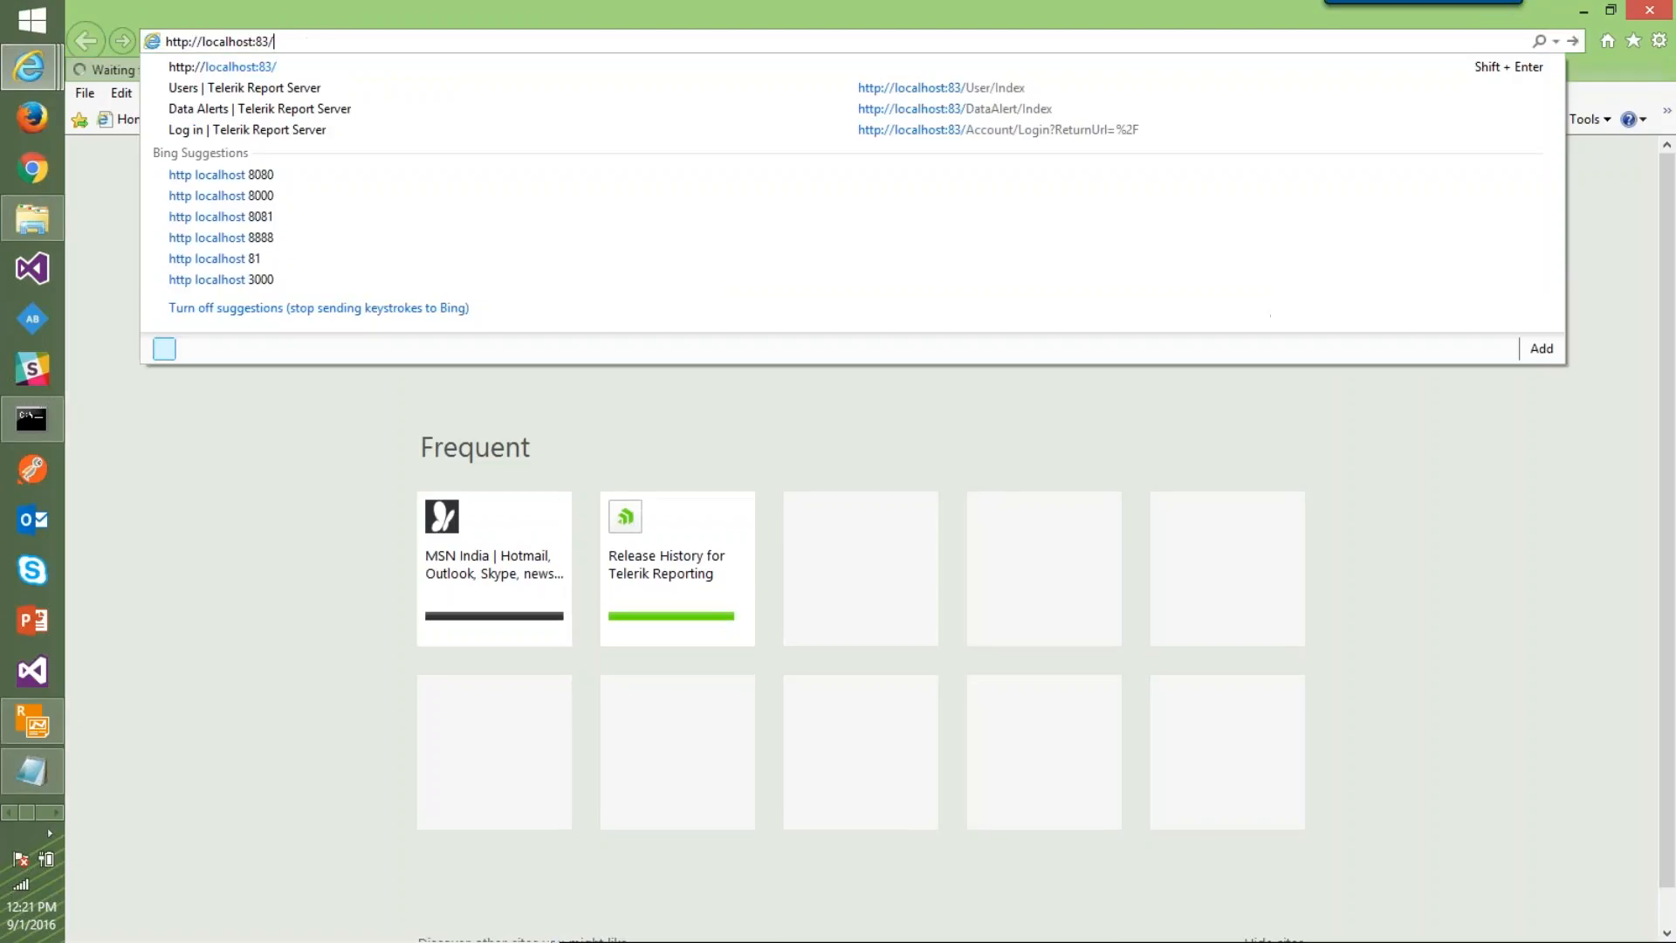
key(Return)
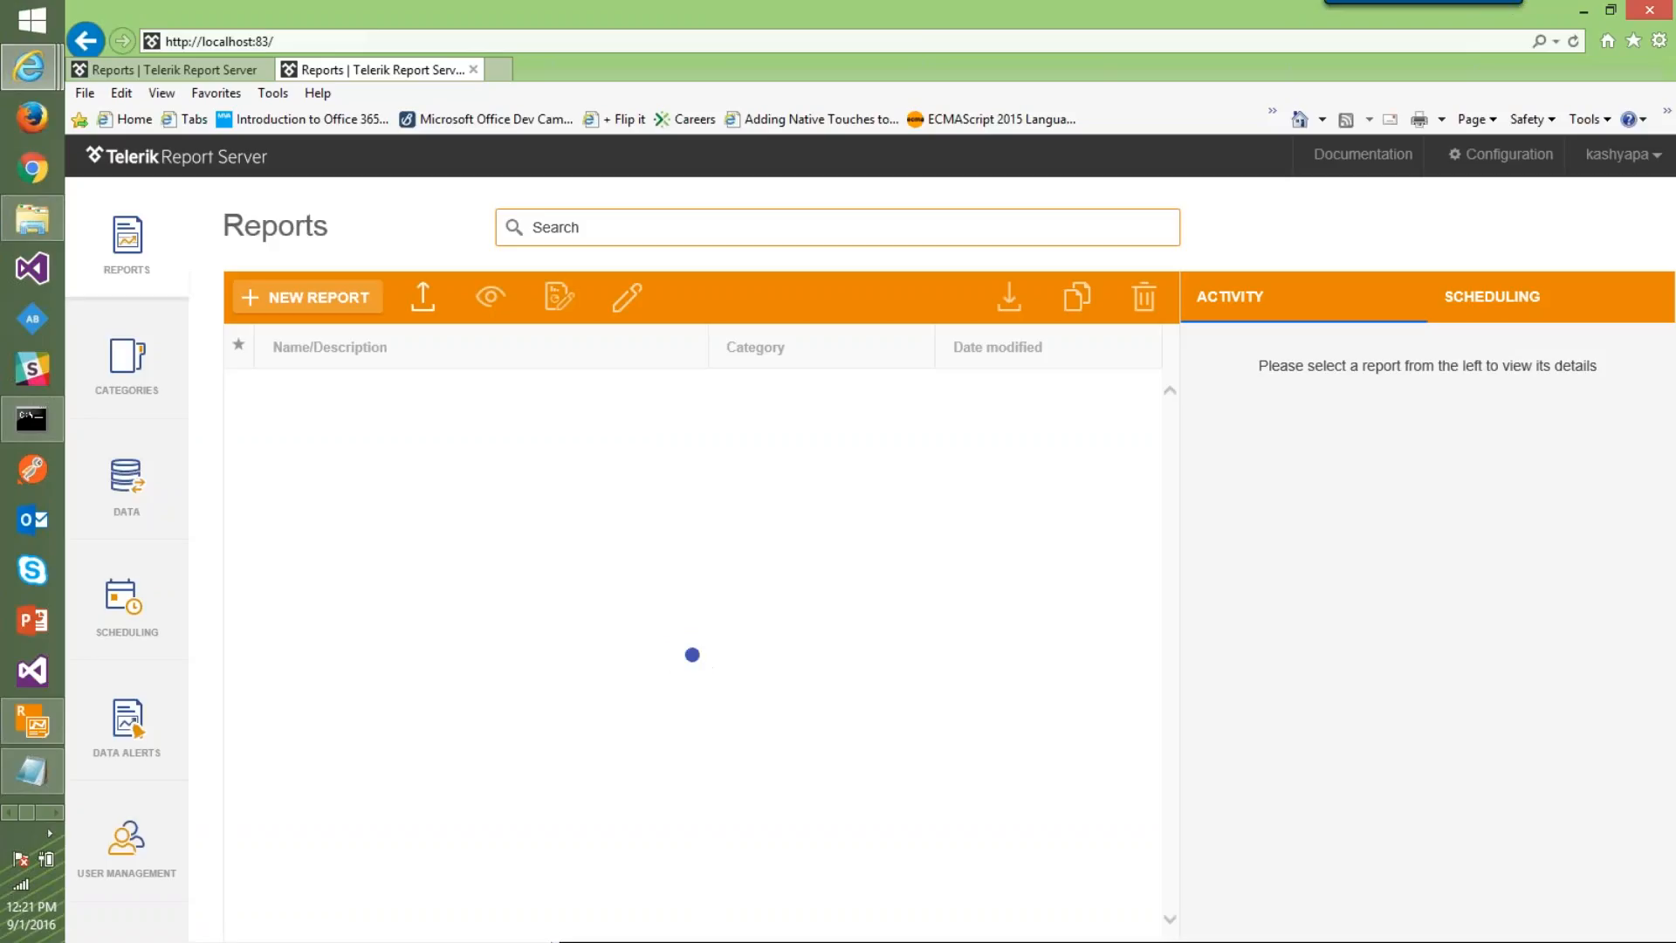
click(262, 70)
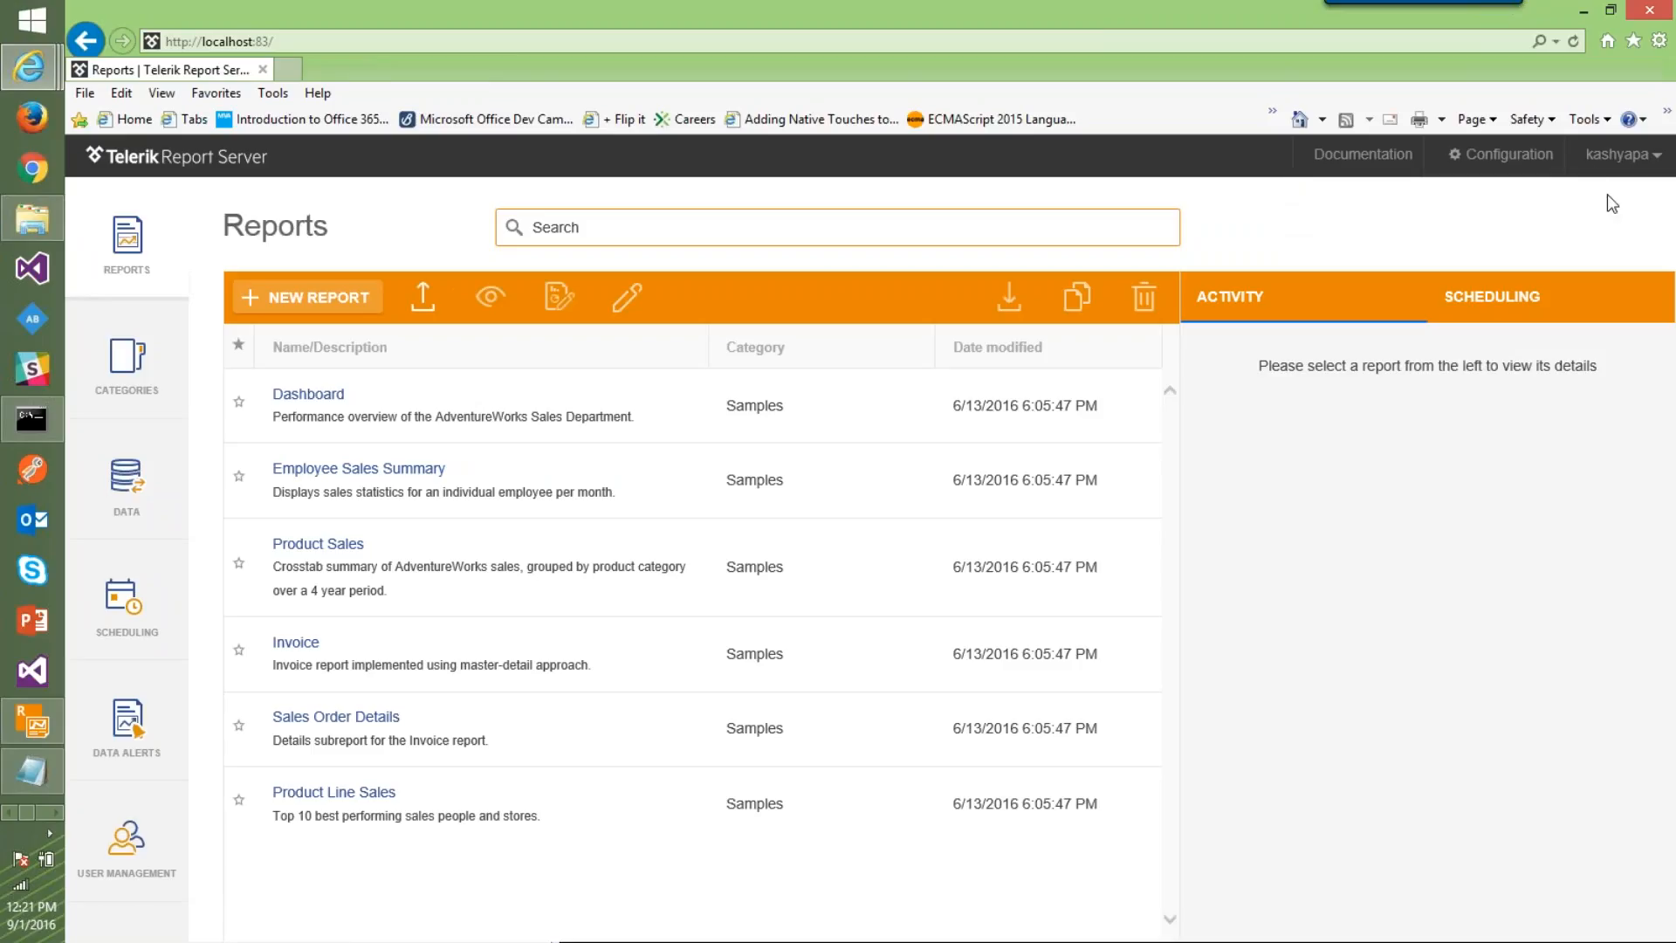
Log out of Report Server, then log back in with the account's username and password
click(1633, 160)
click(1566, 235)
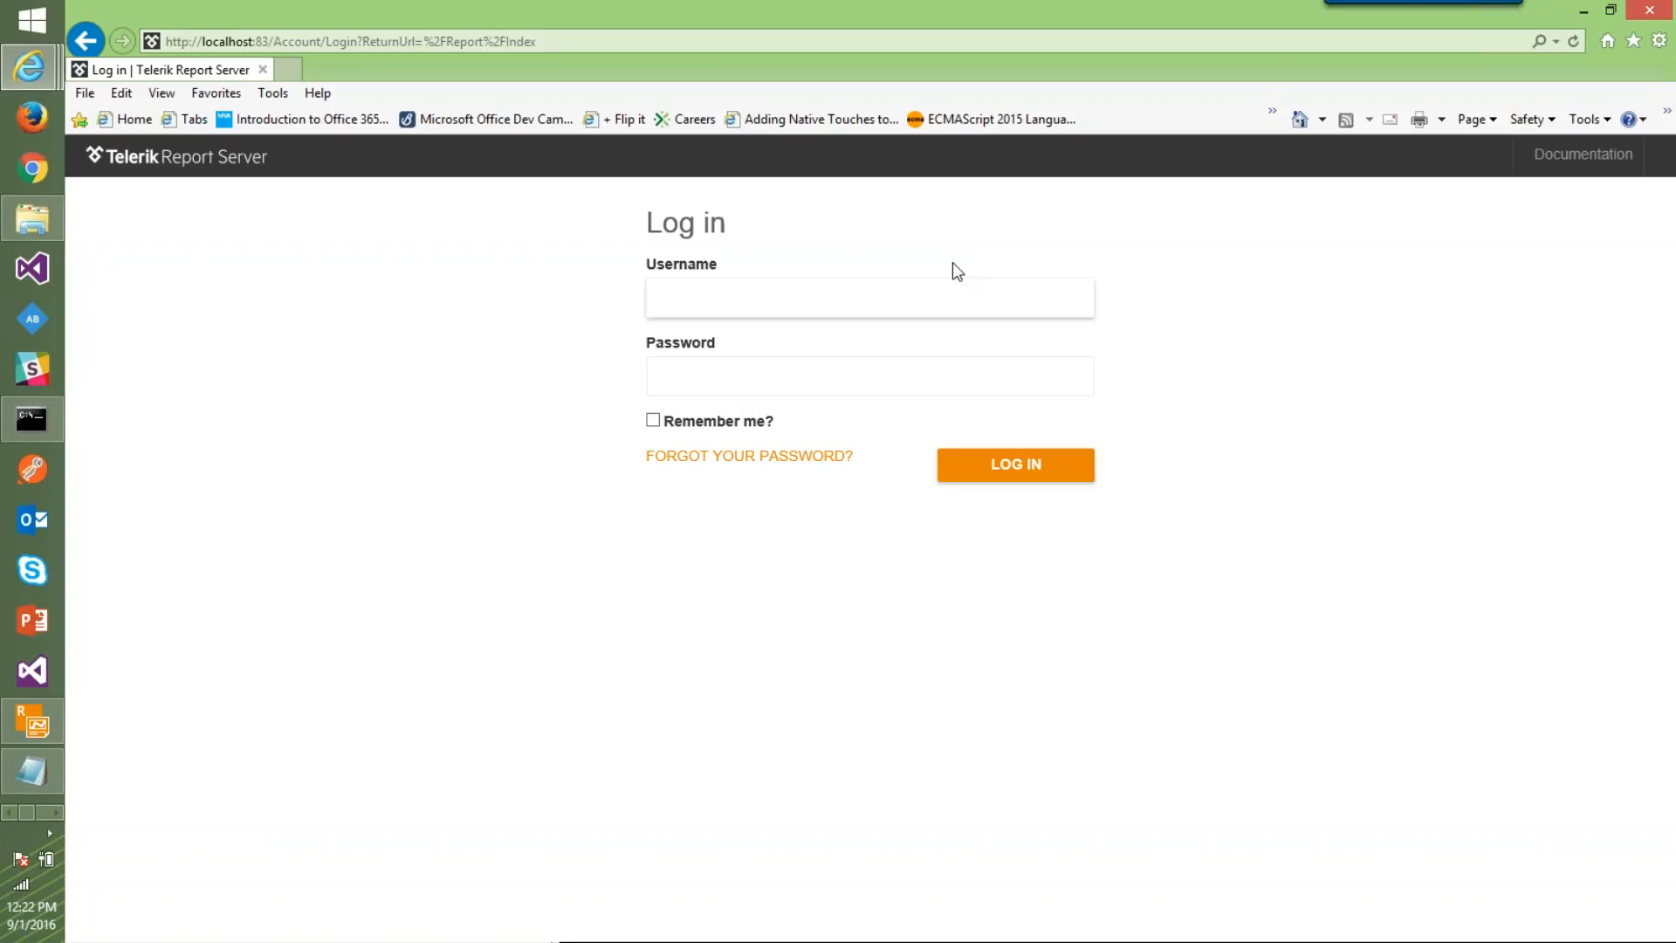
text(kashyapa)
key(Tab)
text(p••••••••••)
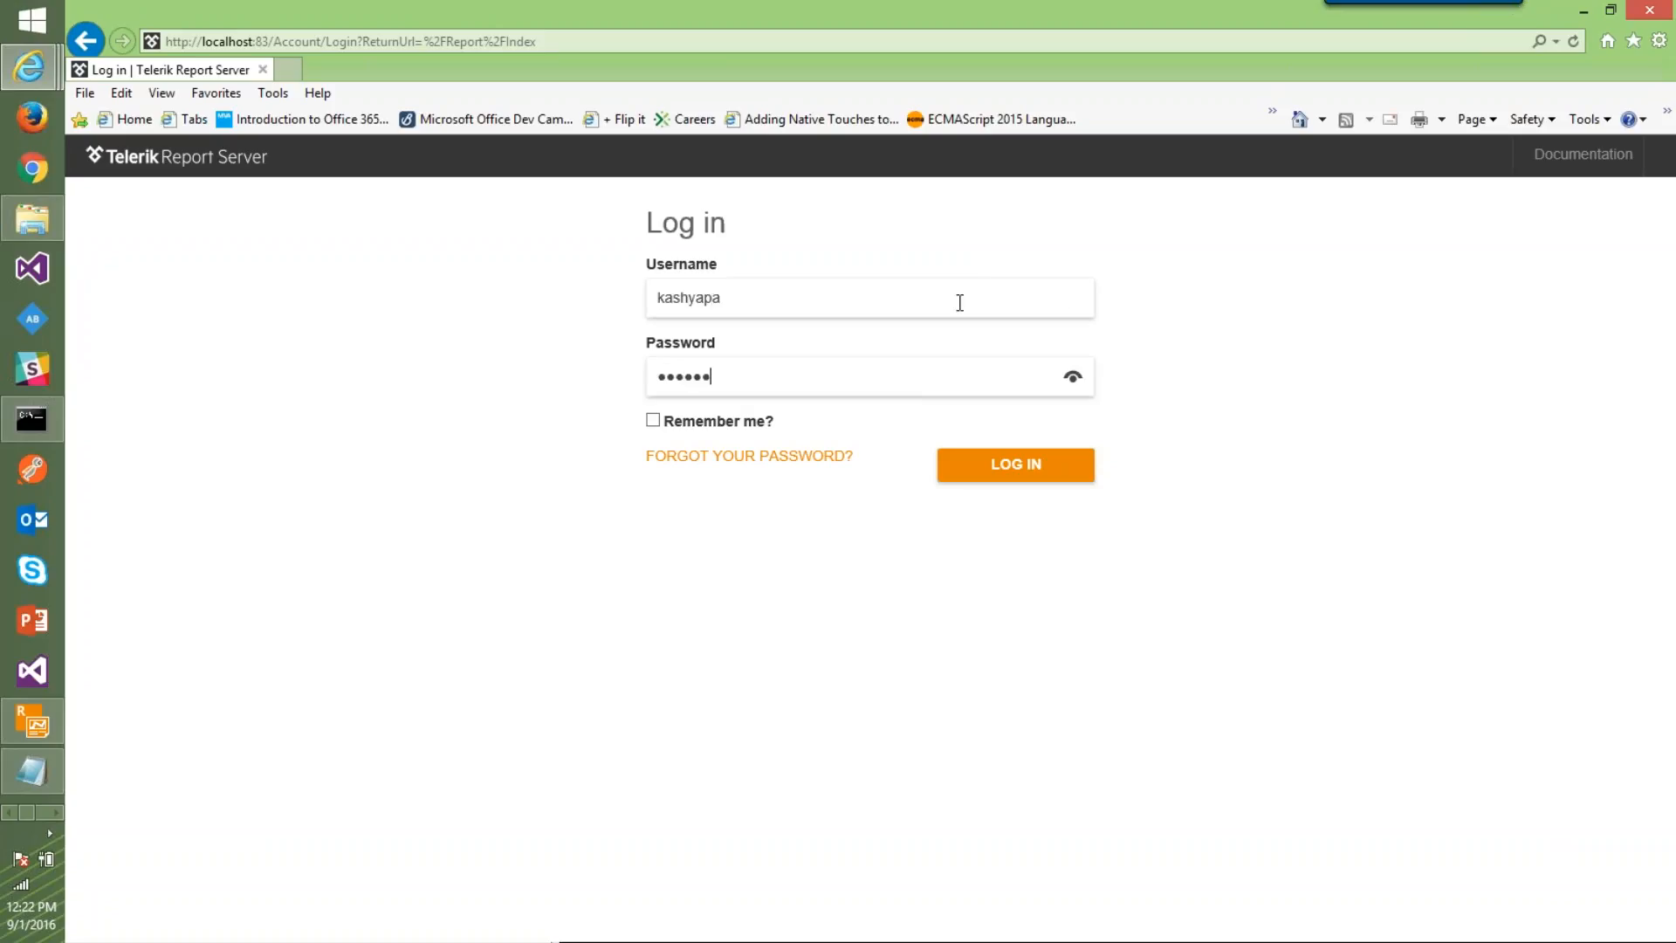
key(Return)
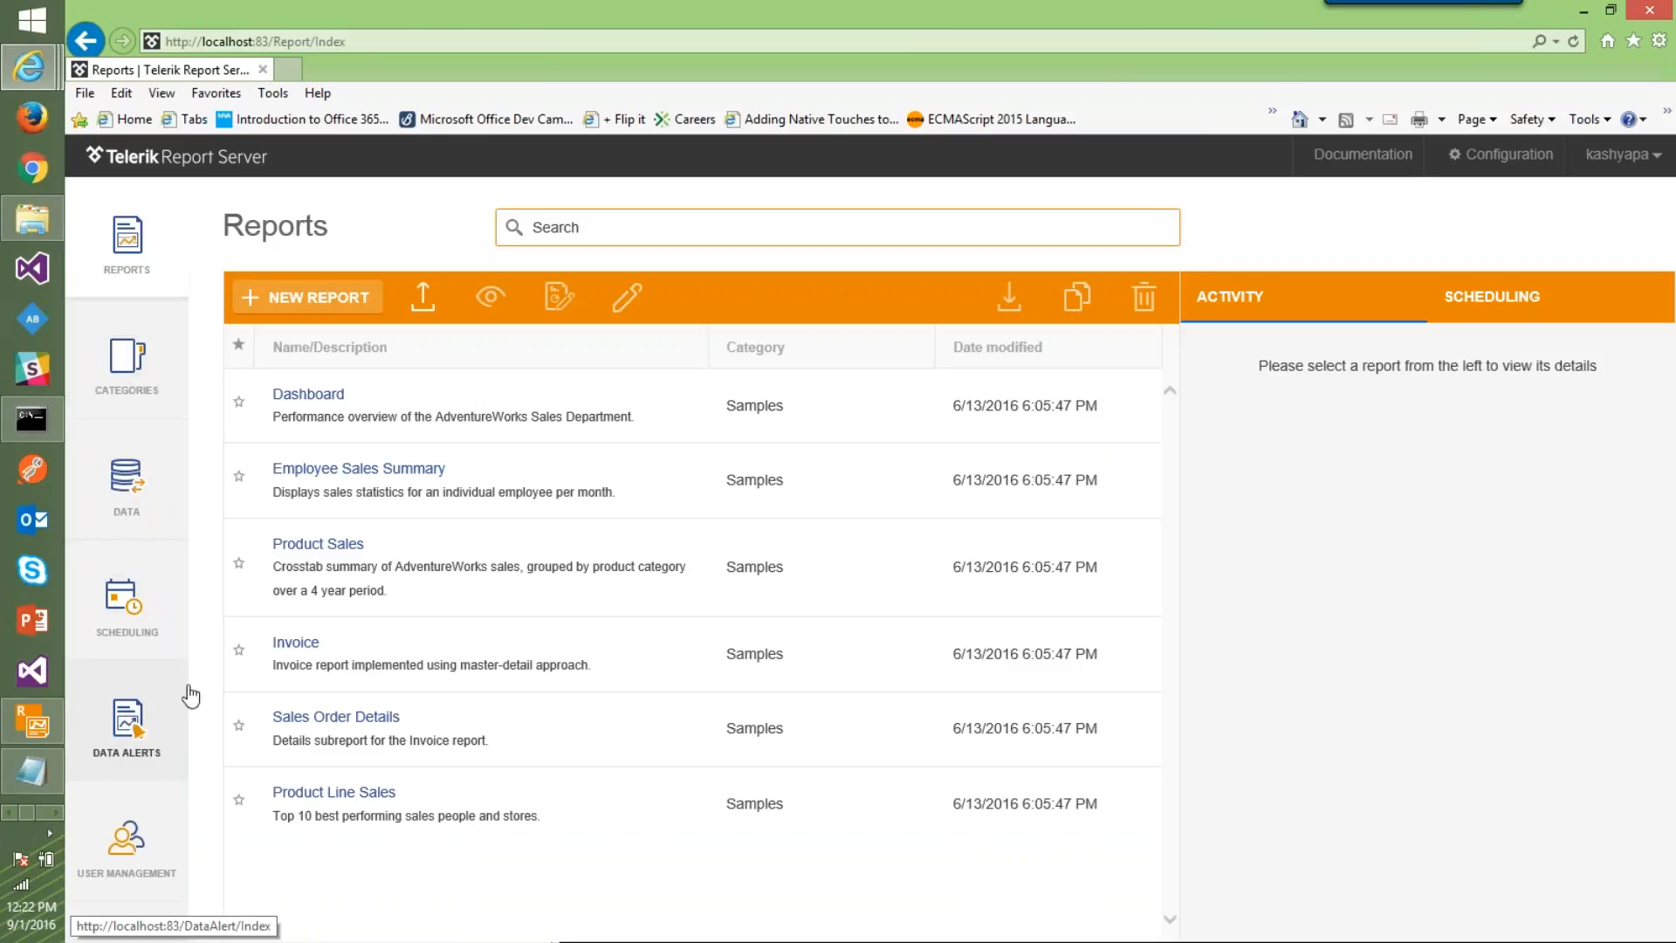
Look at the user management list, then examine the mail server settings in the server configuration
click(131, 857)
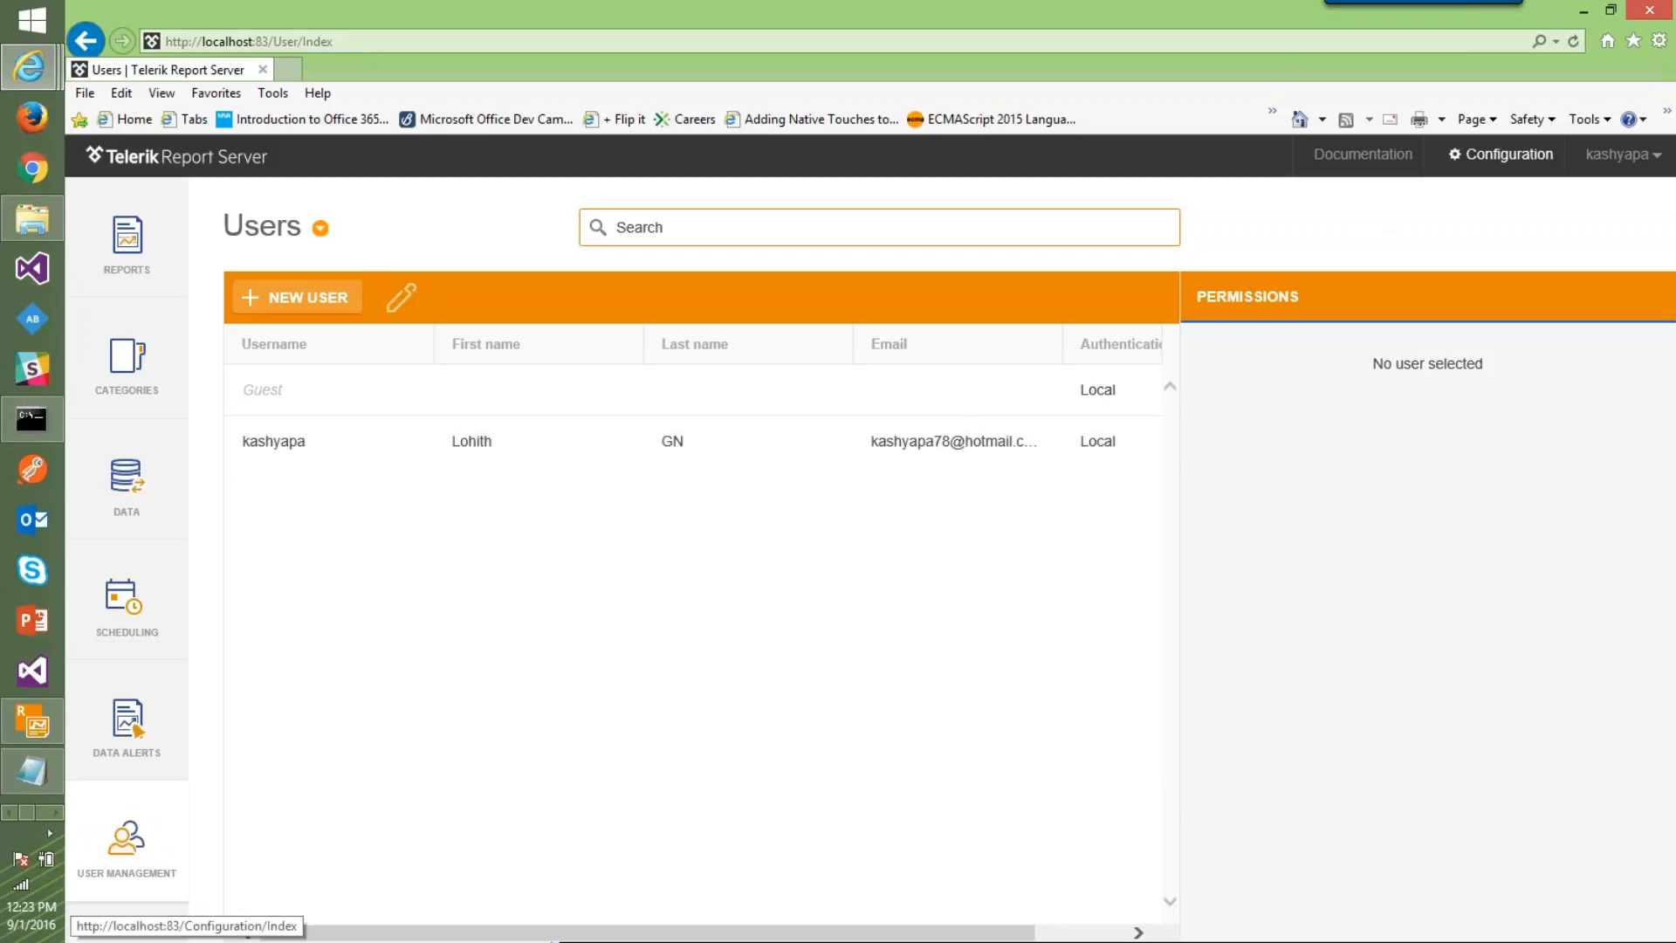
click(1501, 154)
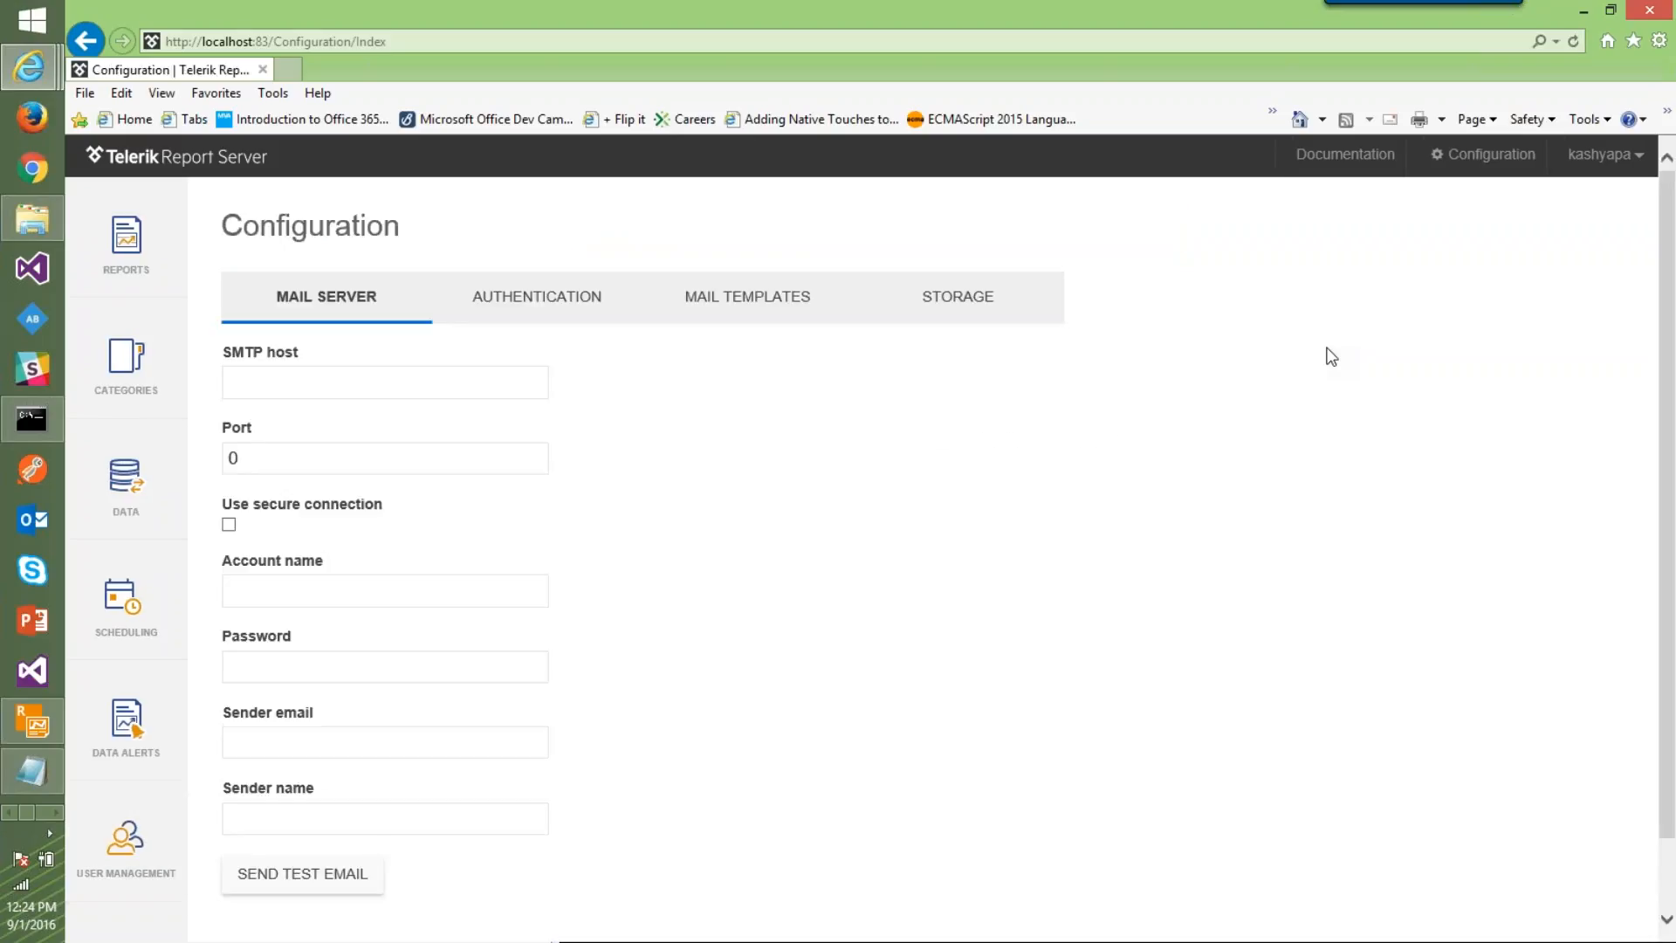
scroll(937, 338, down, 1)
scroll(936, 338, up, 1)
scroll(936, 338, down, 1)
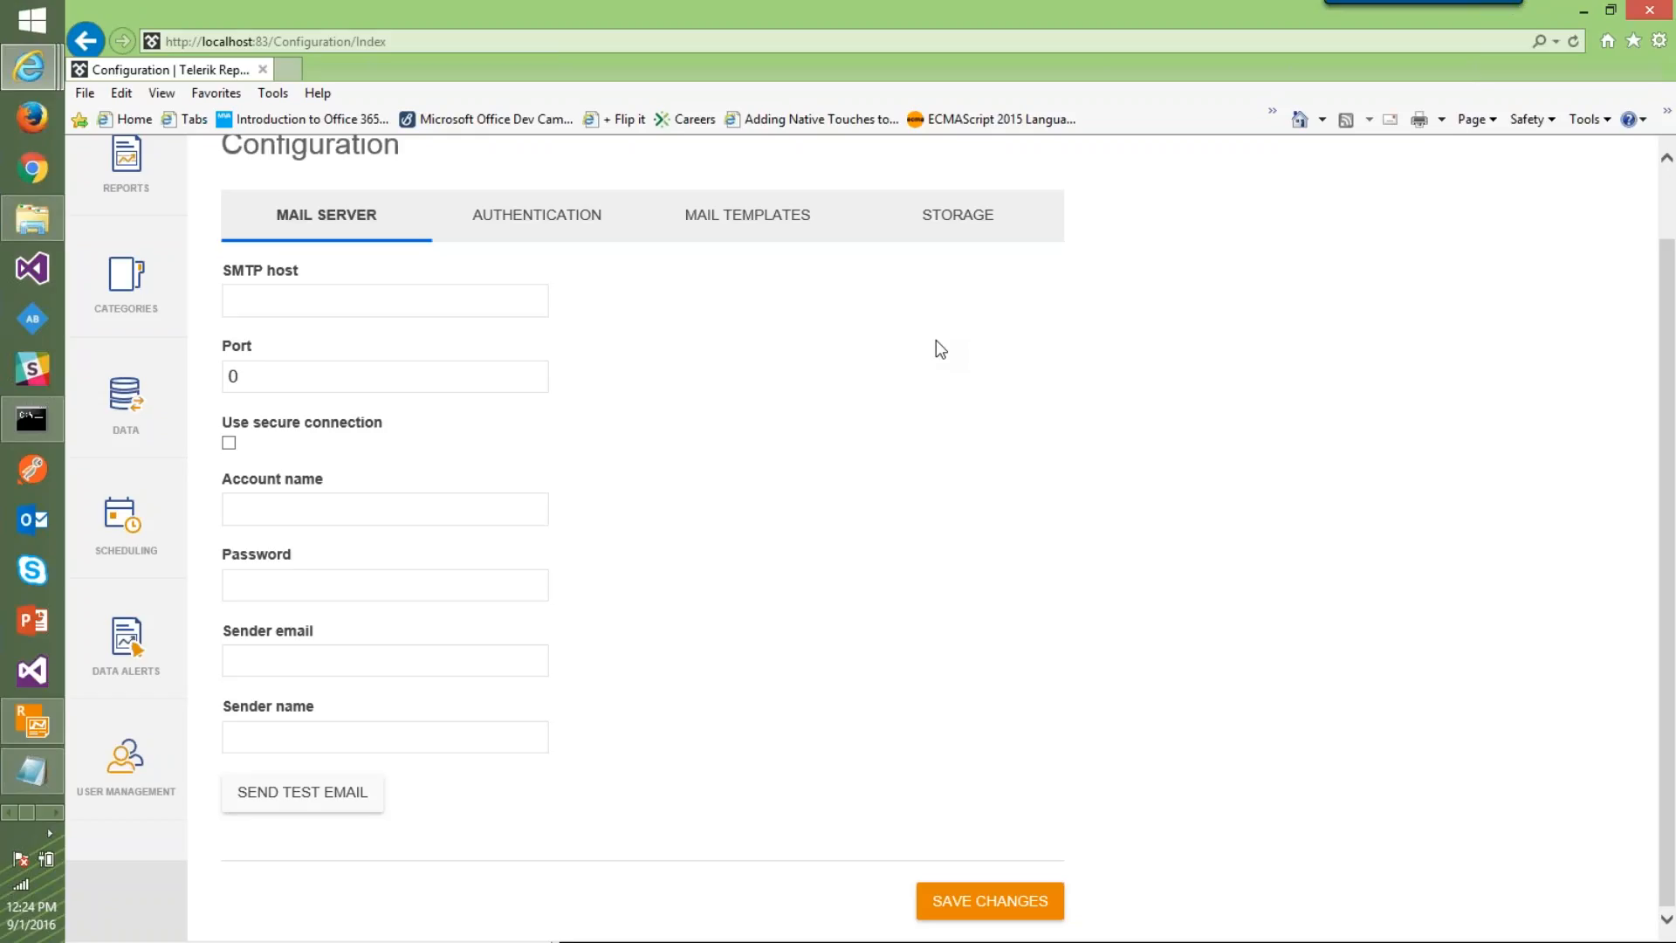
Examine the Federation provider fields in the authentication configuration, including Metadata Uri and Relying Party ID
click(525, 220)
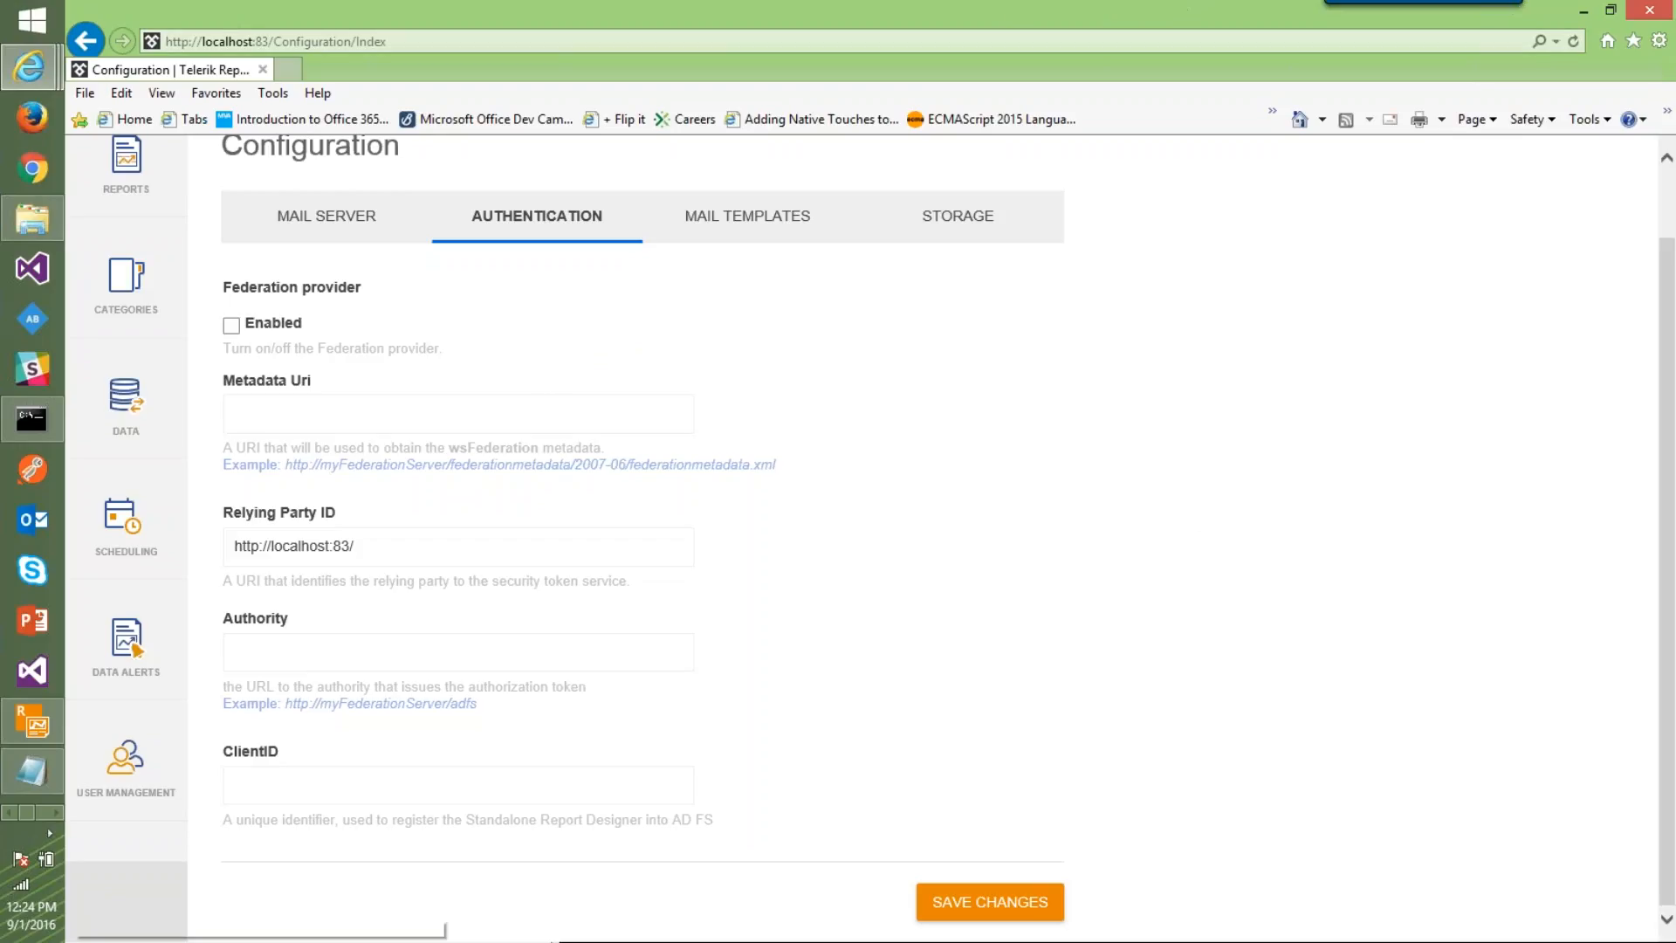
click(568, 412)
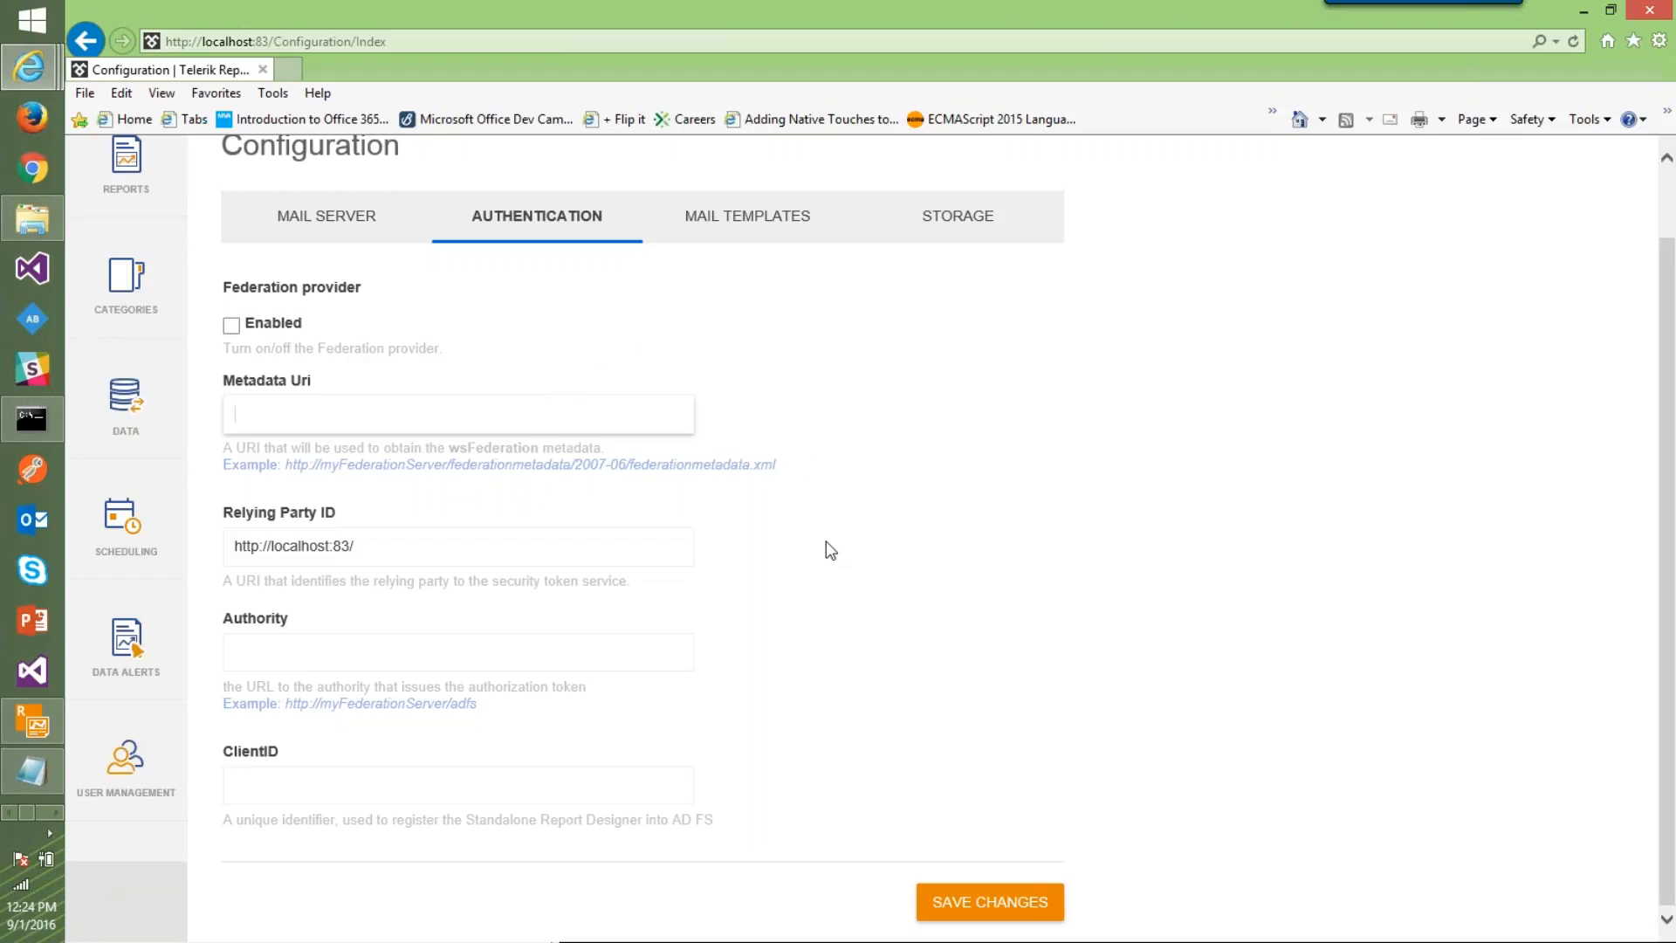
click(388, 548)
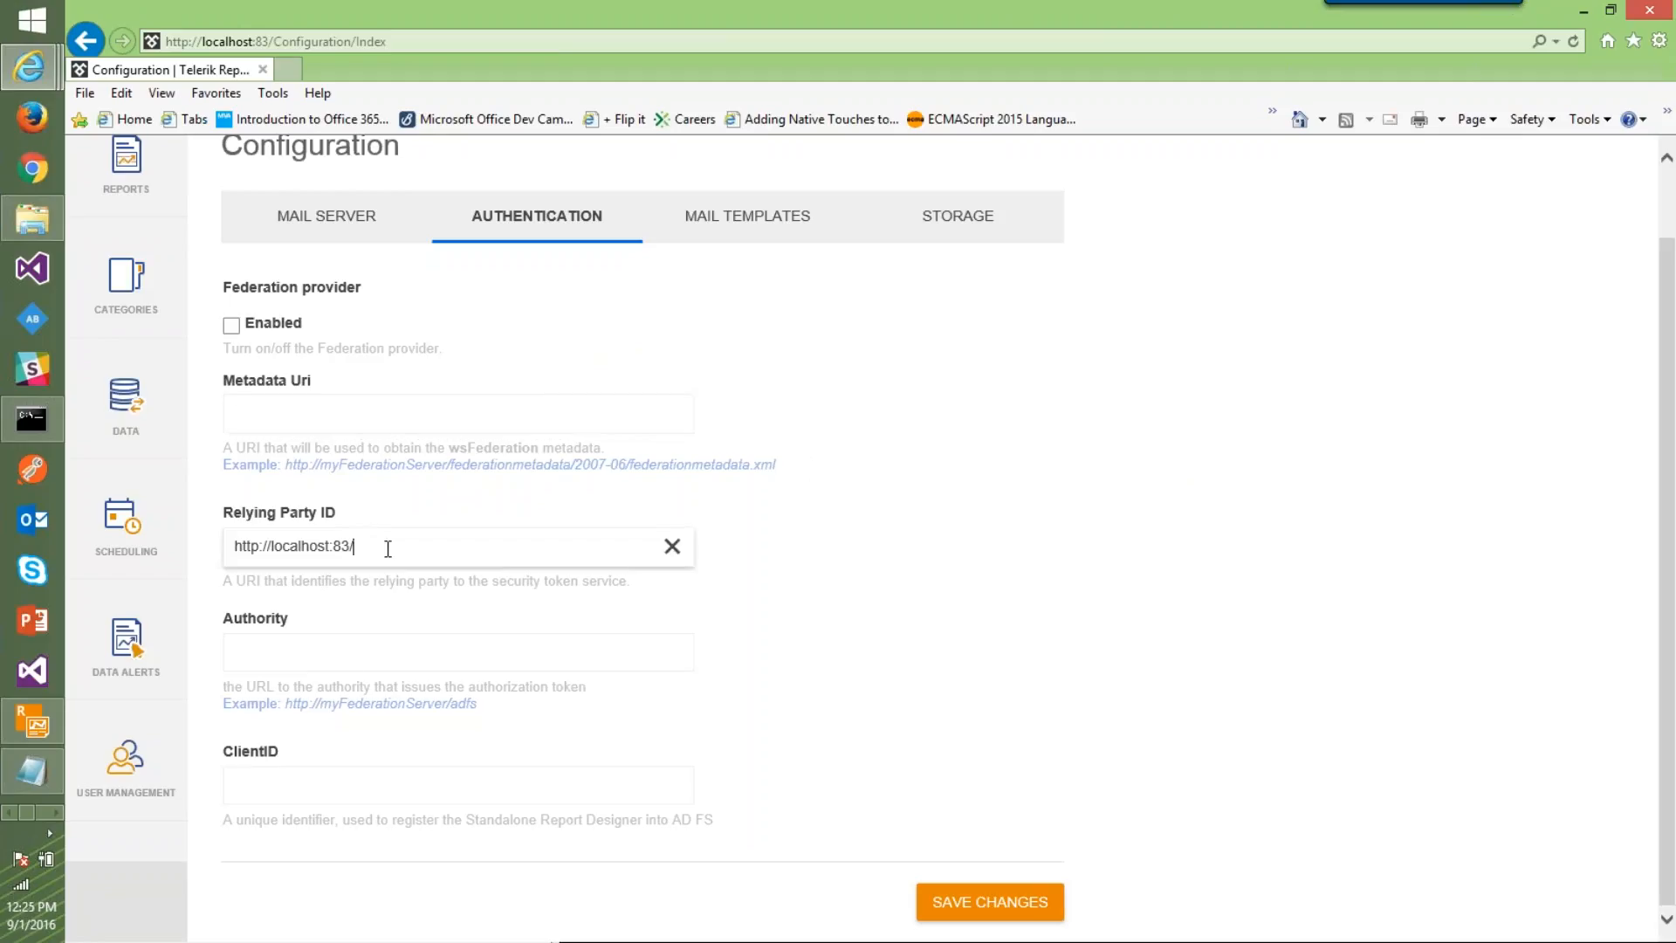
scroll(568, 785, up, 1)
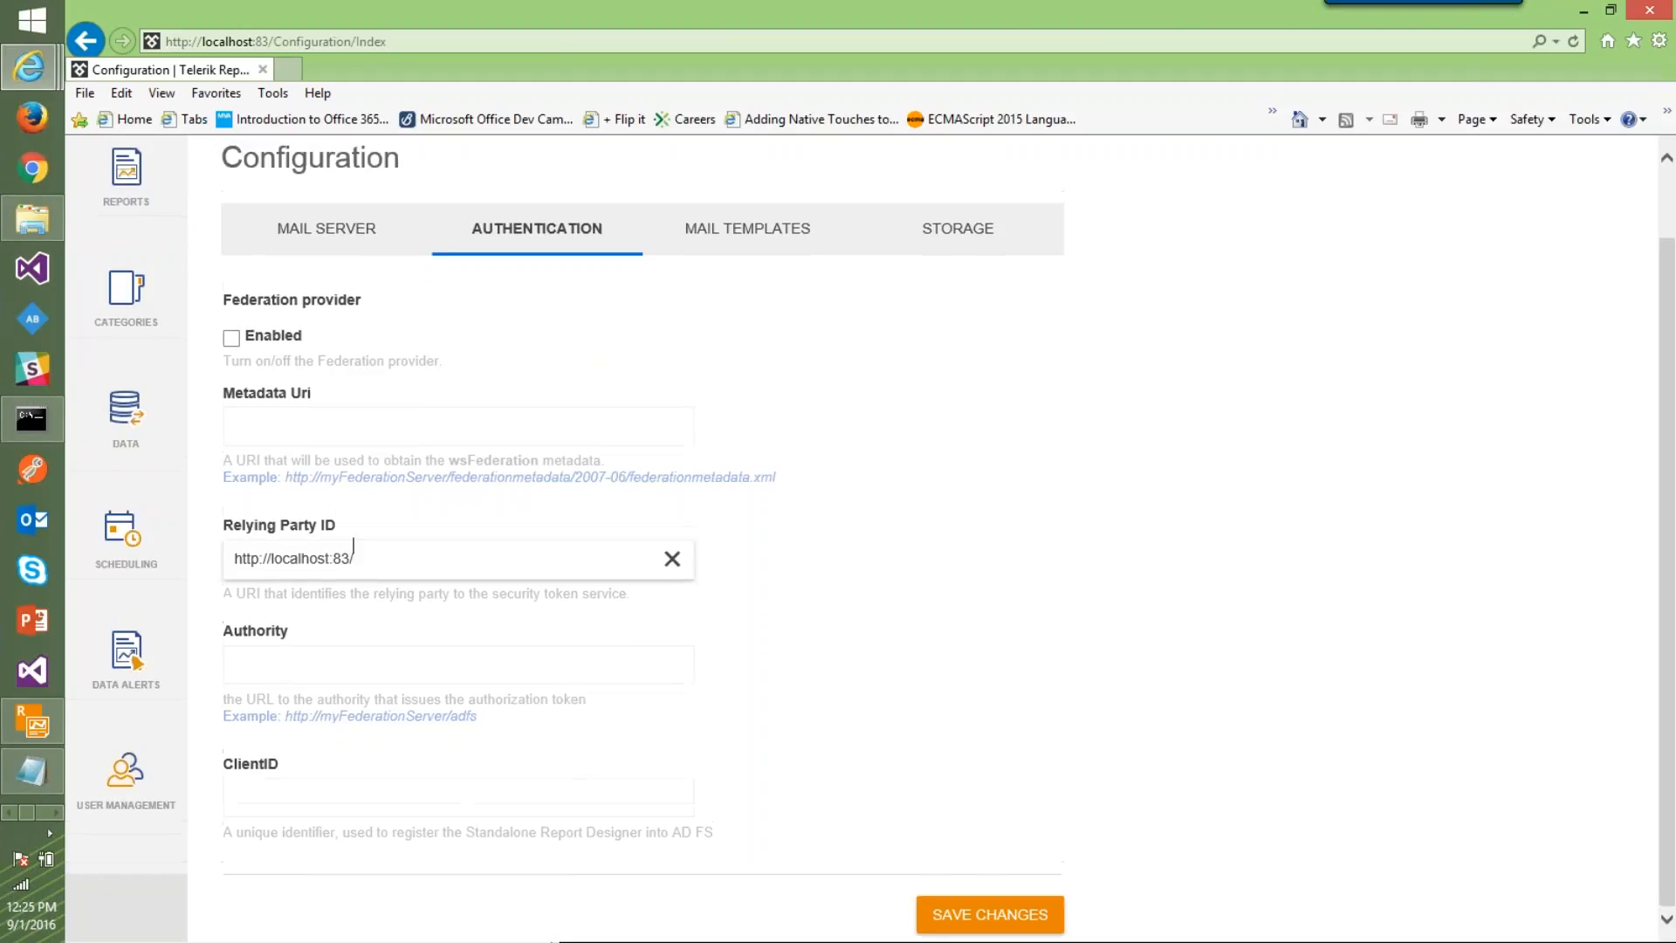
scroll(725, 332, down, 1)
Review the Scheduled Task Attachment External, Activate Account, Reset Password and Data Alert mail templates
click(742, 218)
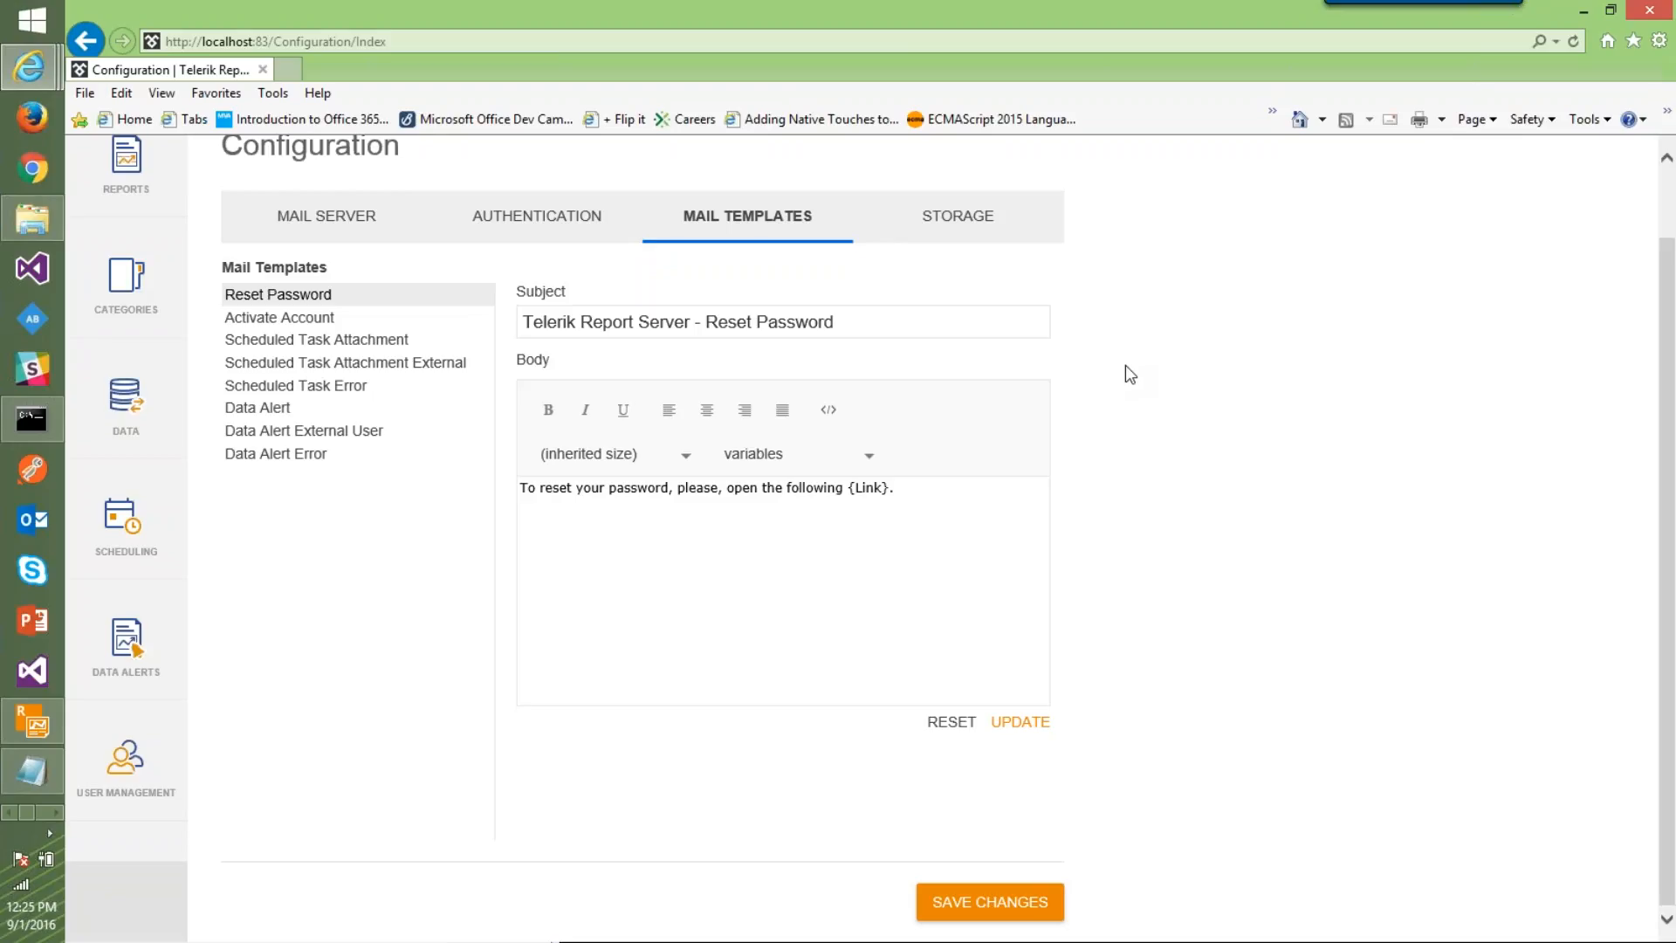
click(386, 363)
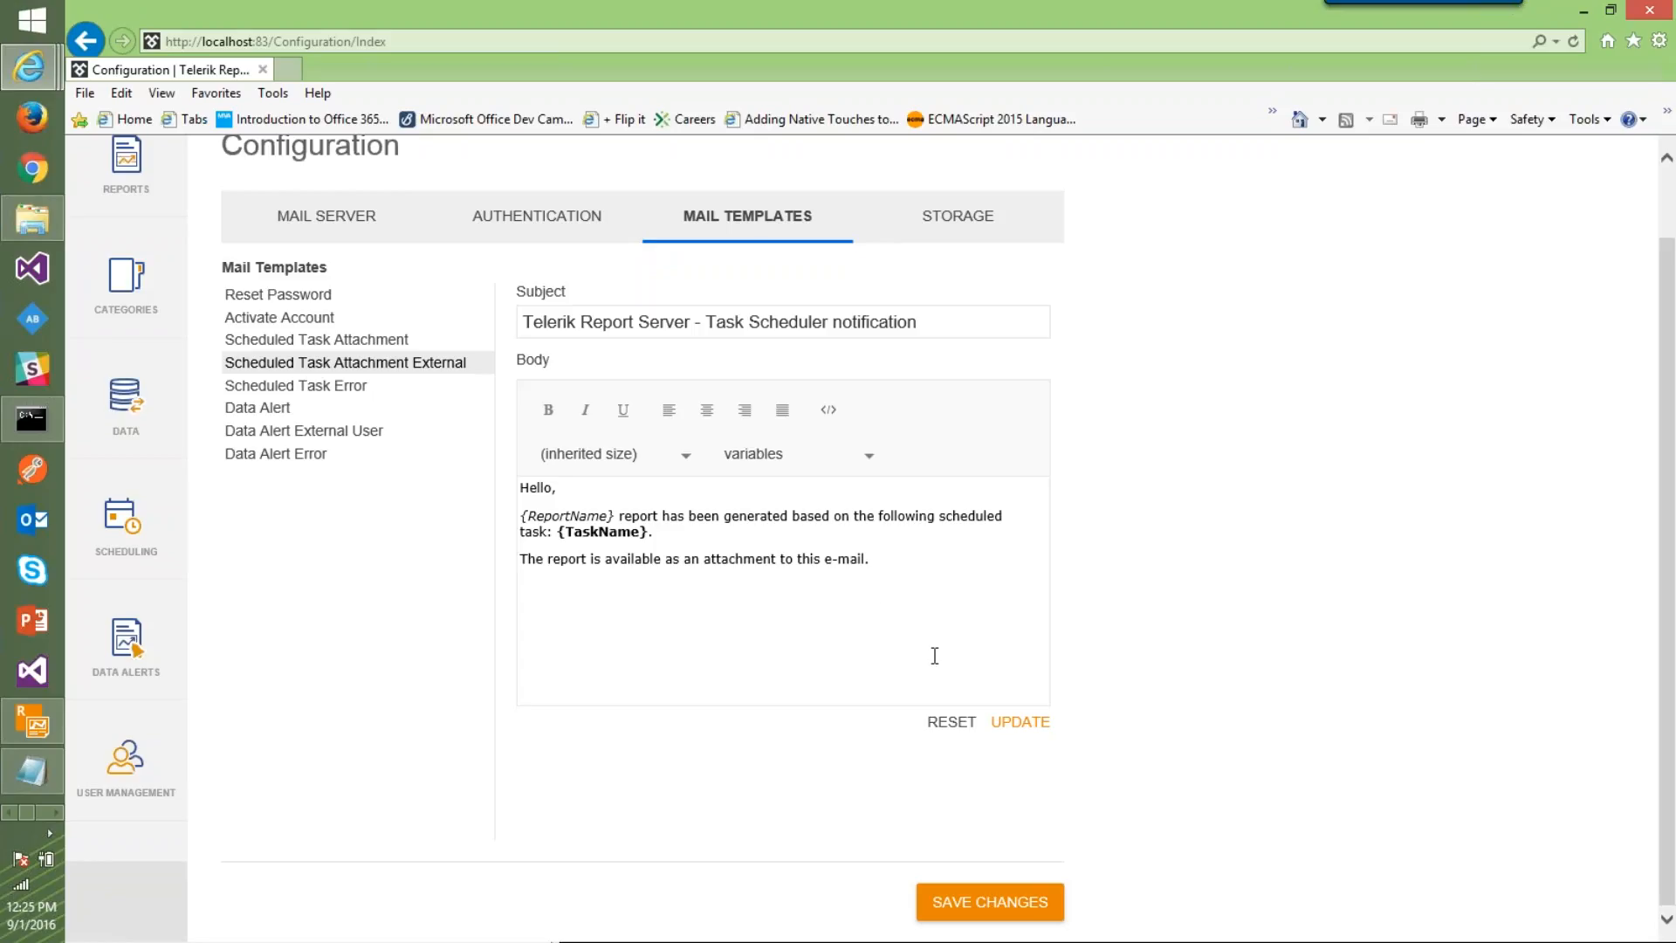
click(249, 321)
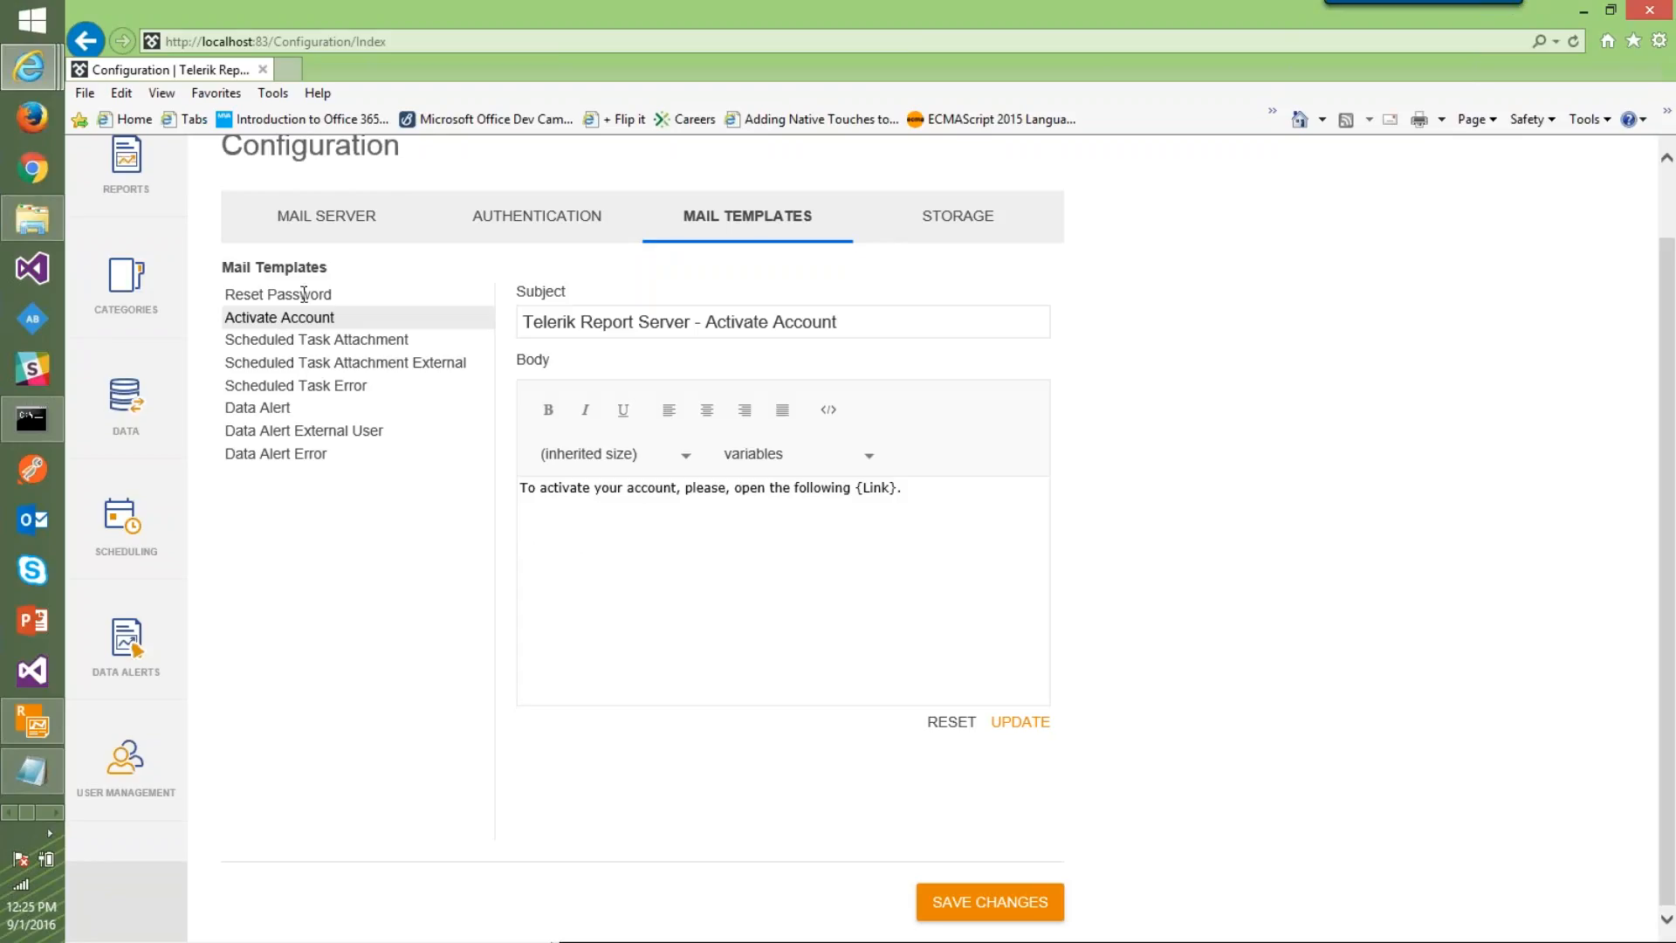
click(303, 294)
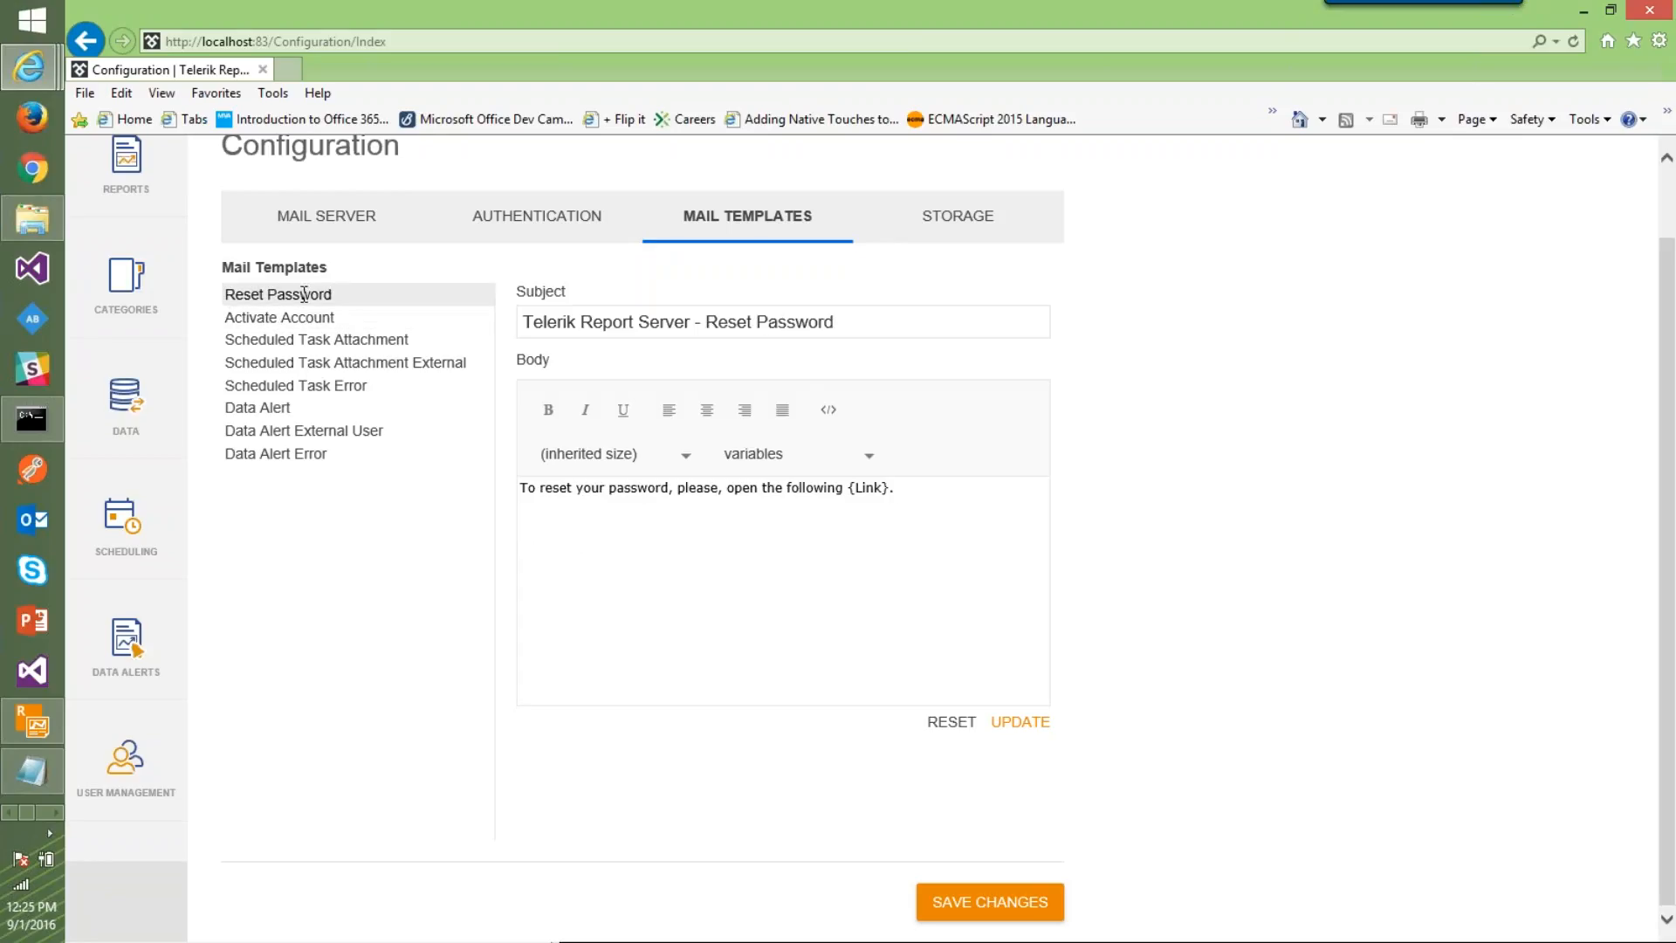
click(305, 407)
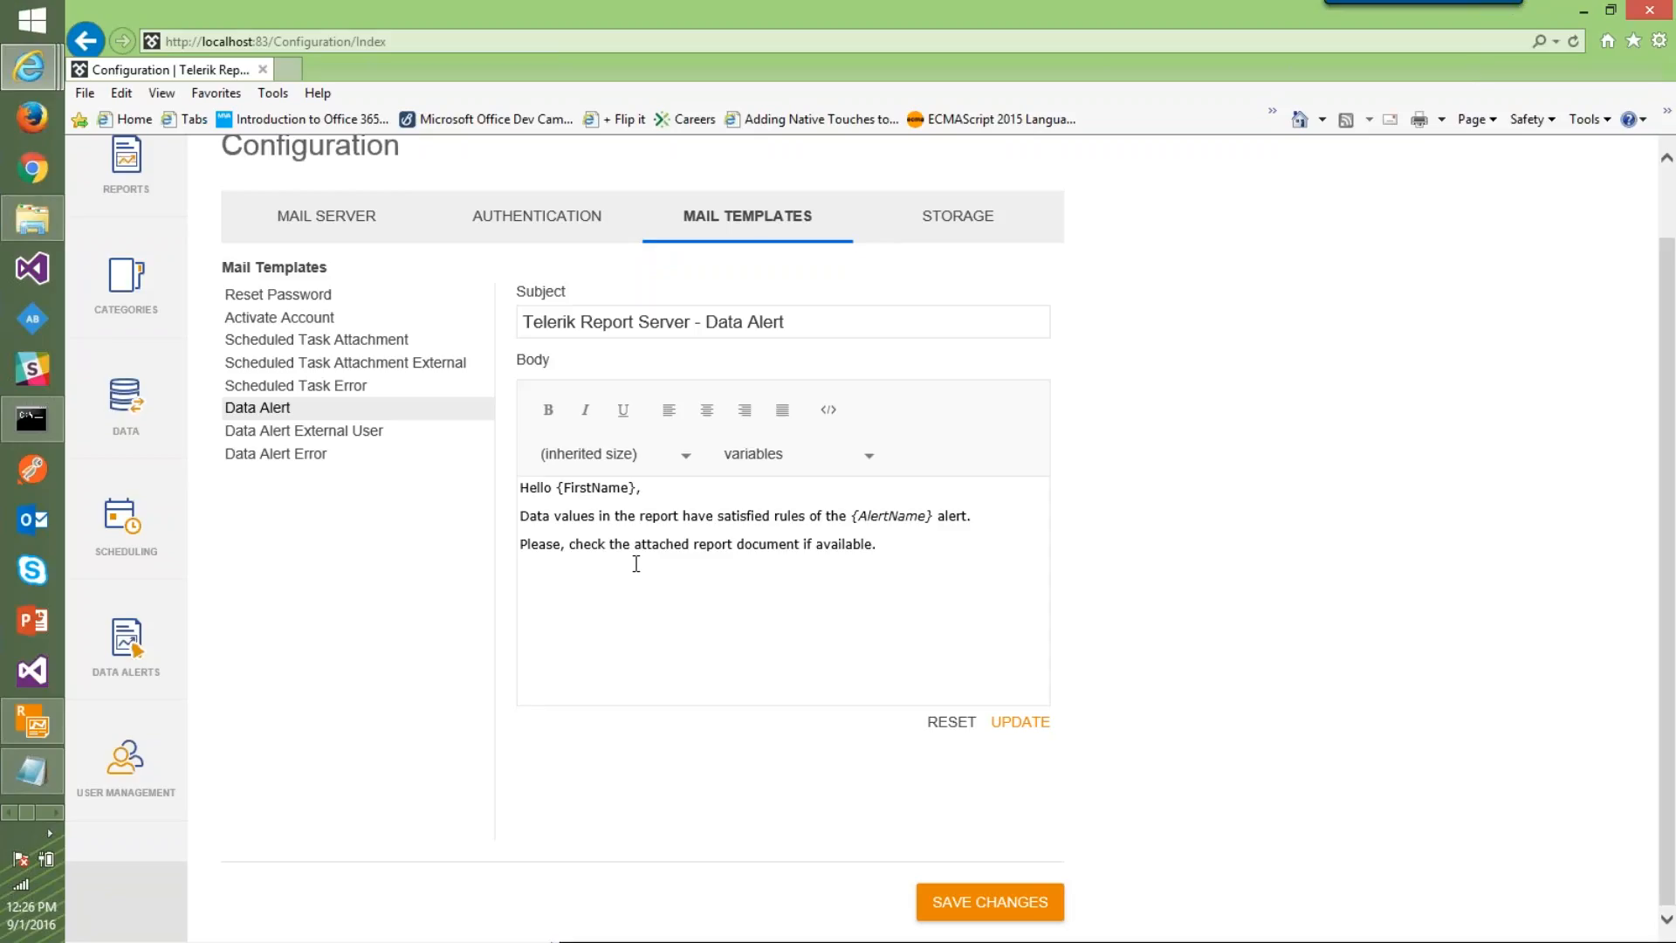
Open the storage configuration and start the setup of a new storage, confirming the request
click(967, 216)
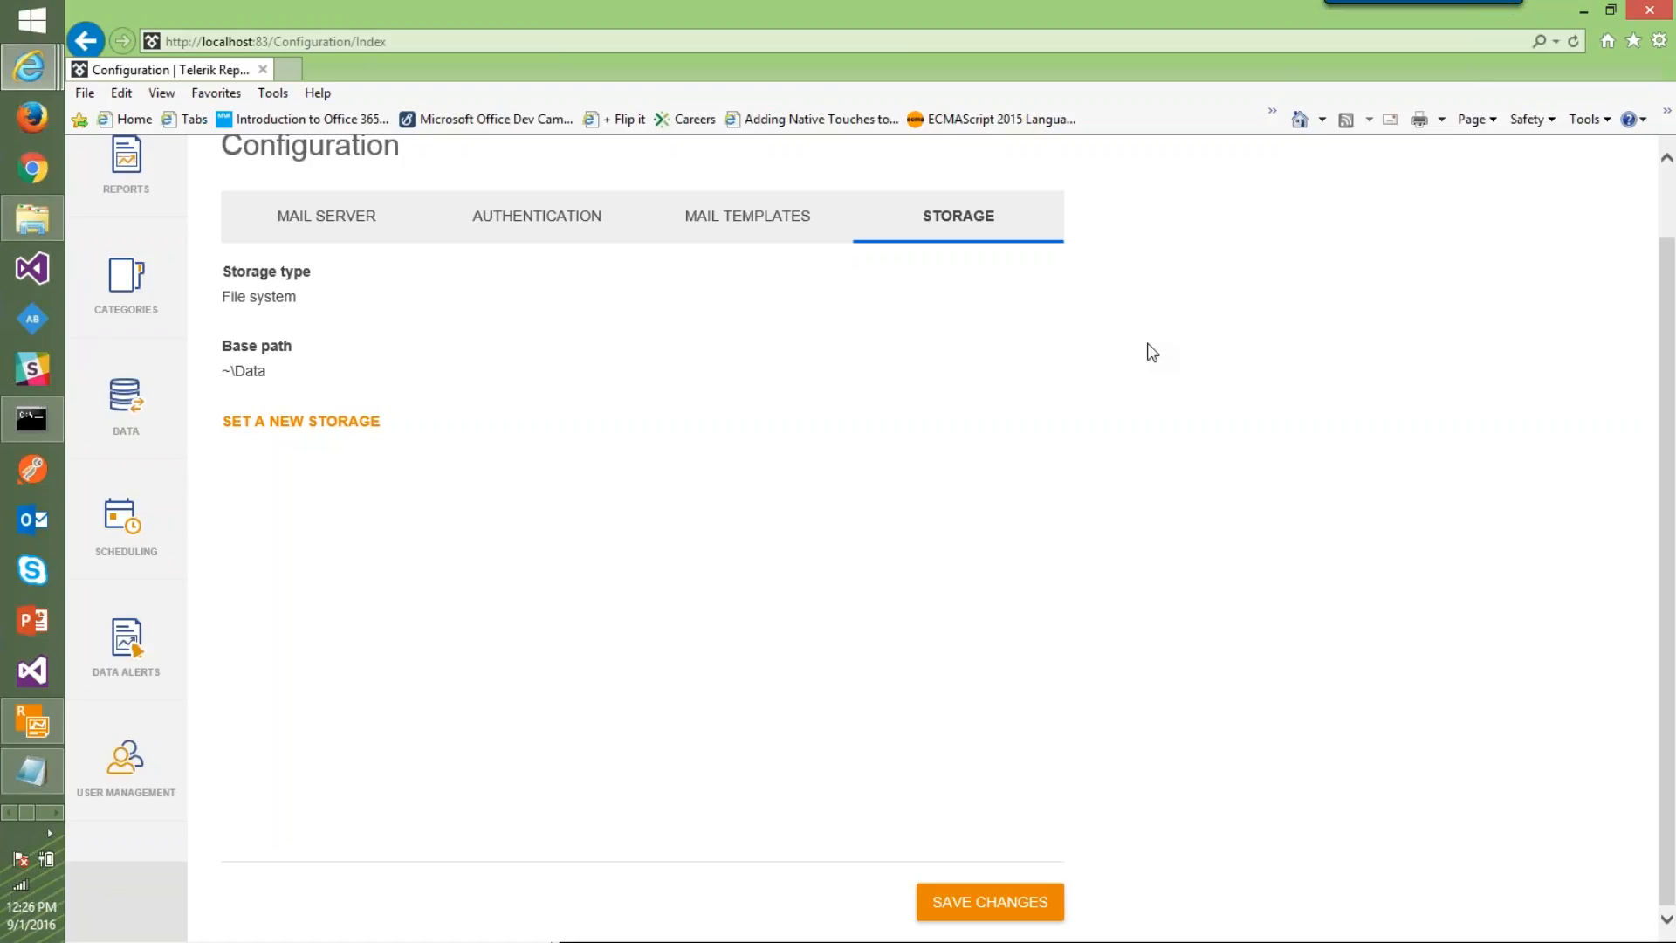
click(288, 421)
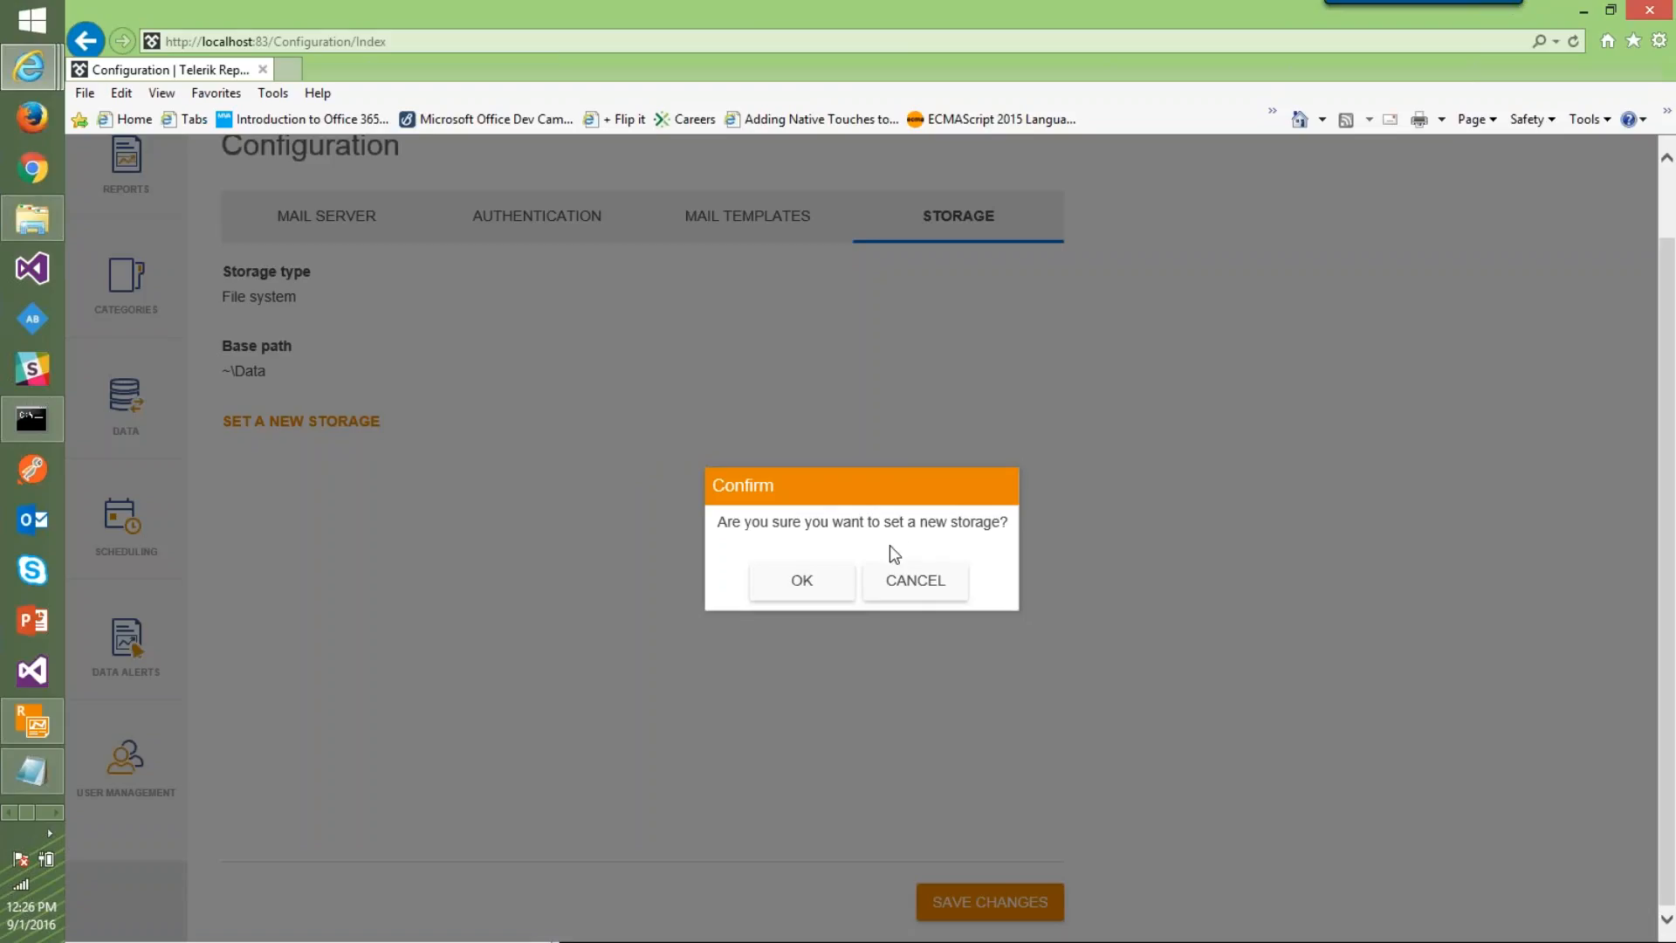
click(818, 583)
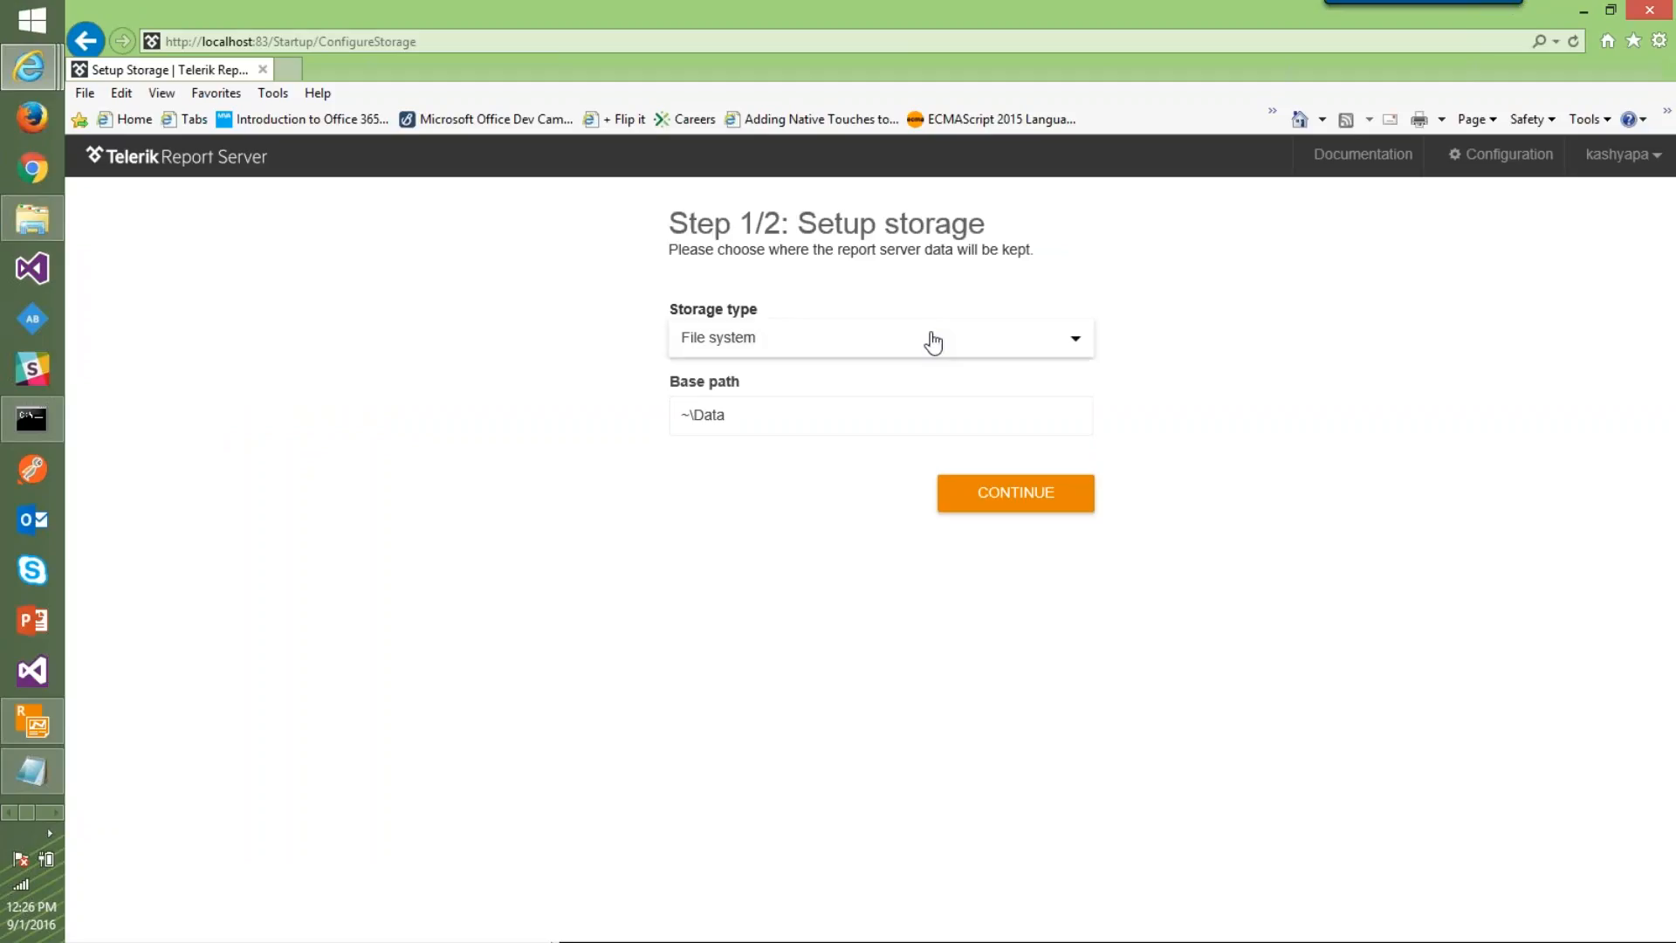
Review the storage types offered for the new storage, then return to the storage settings in the server configuration
click(886, 352)
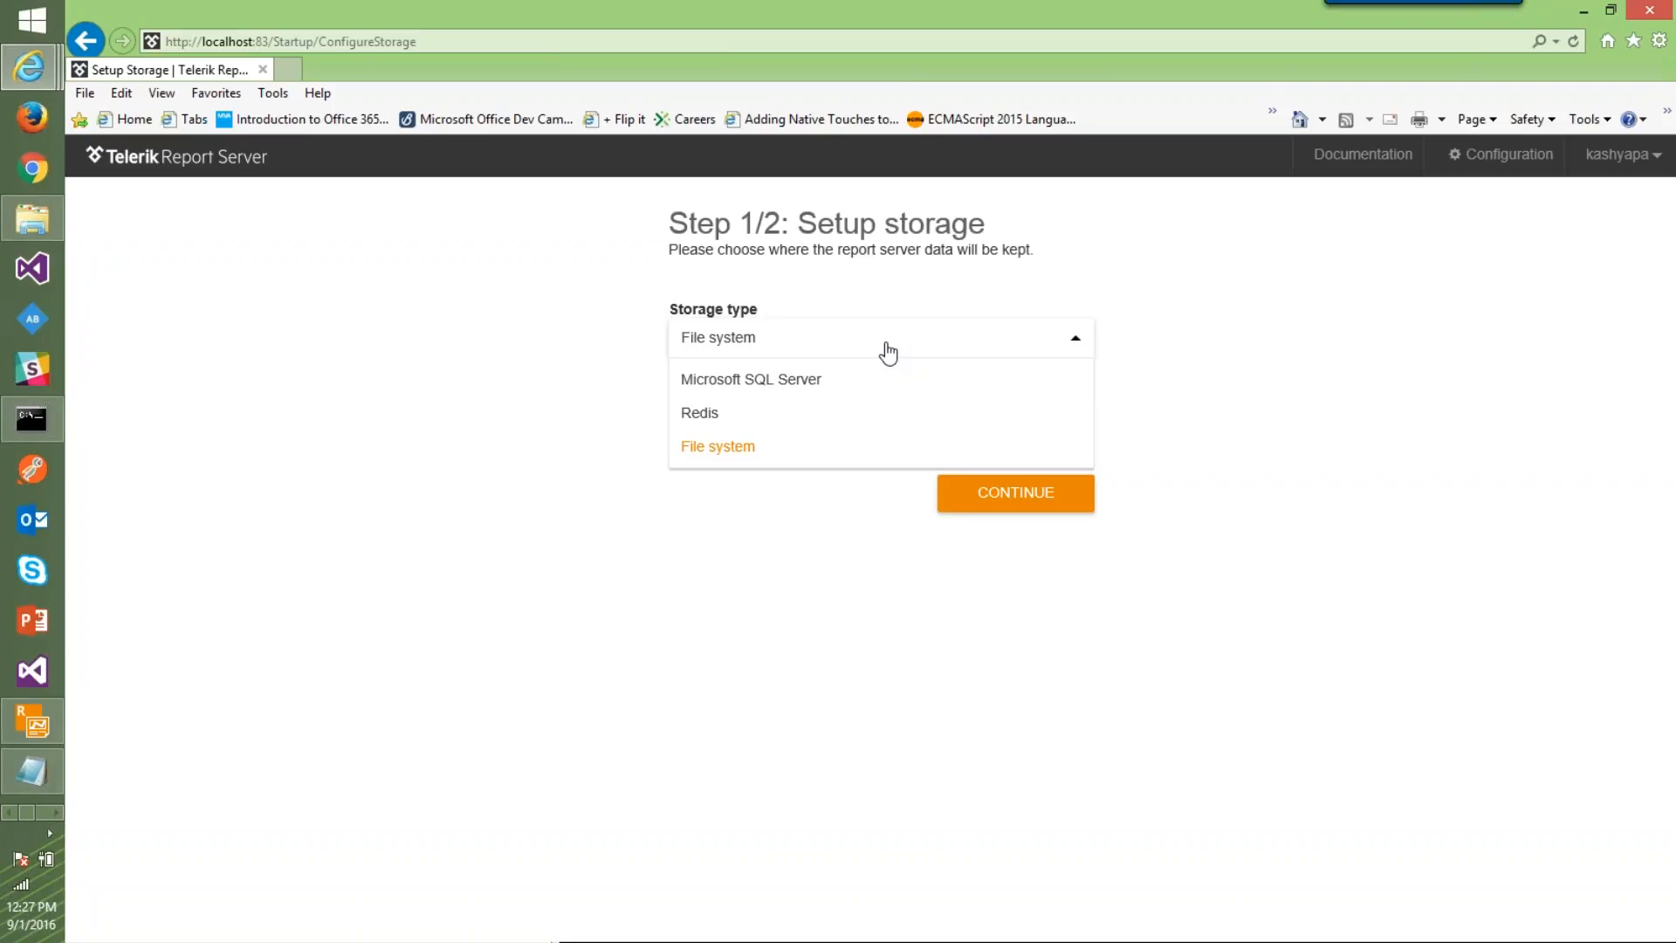
click(1104, 330)
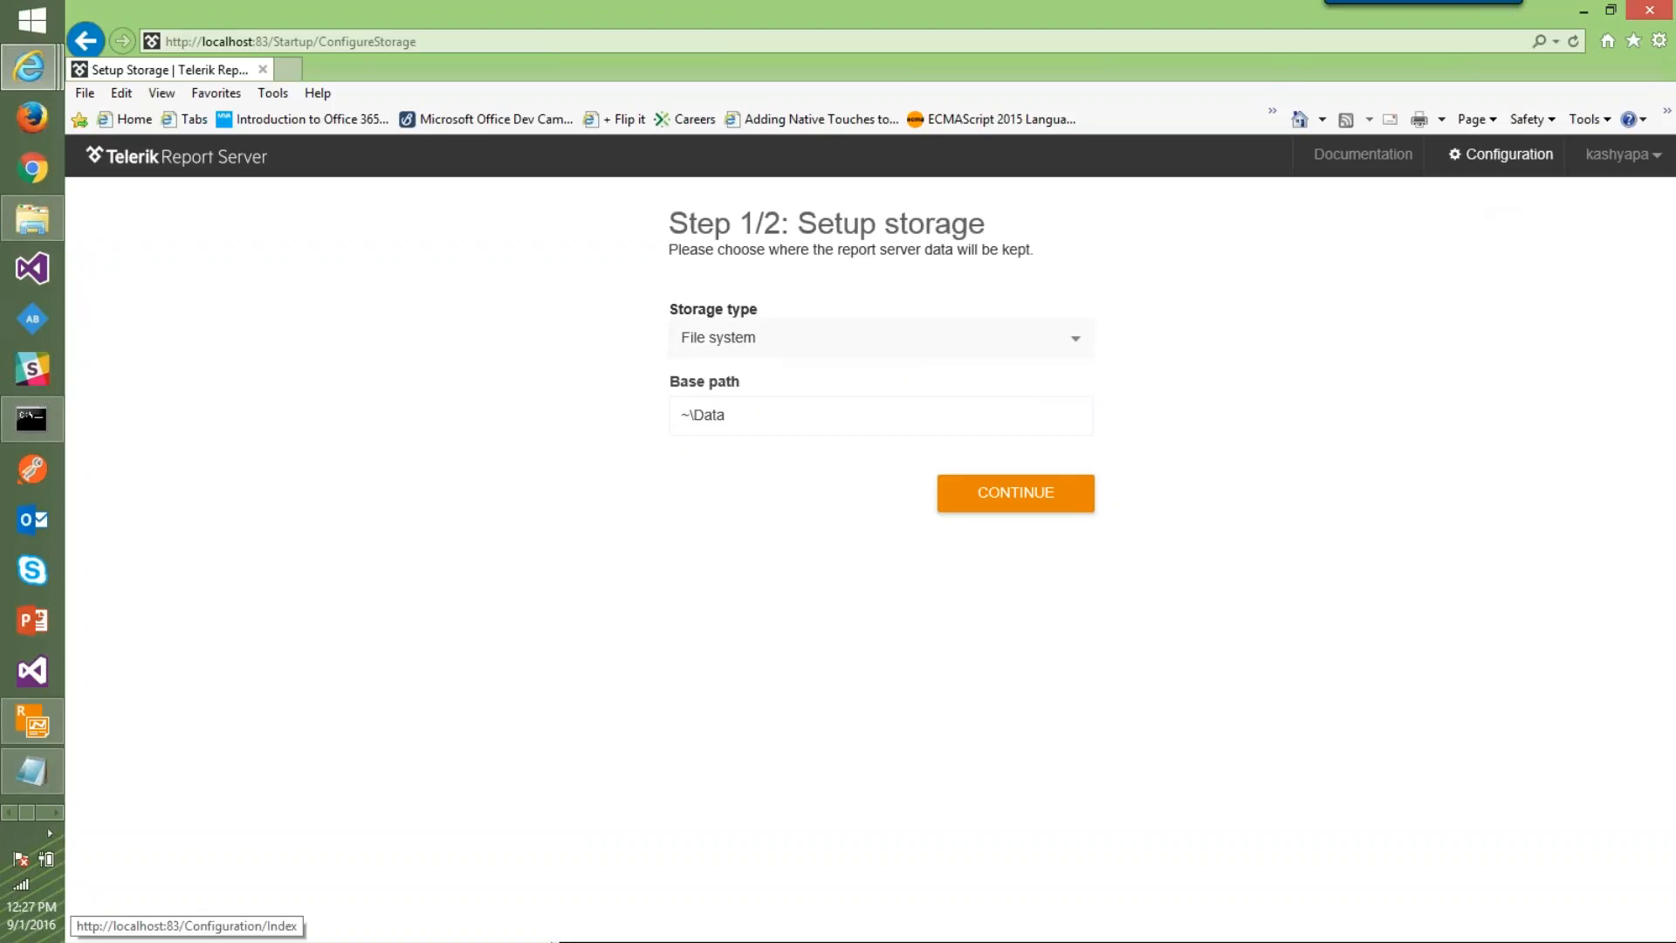
click(1501, 155)
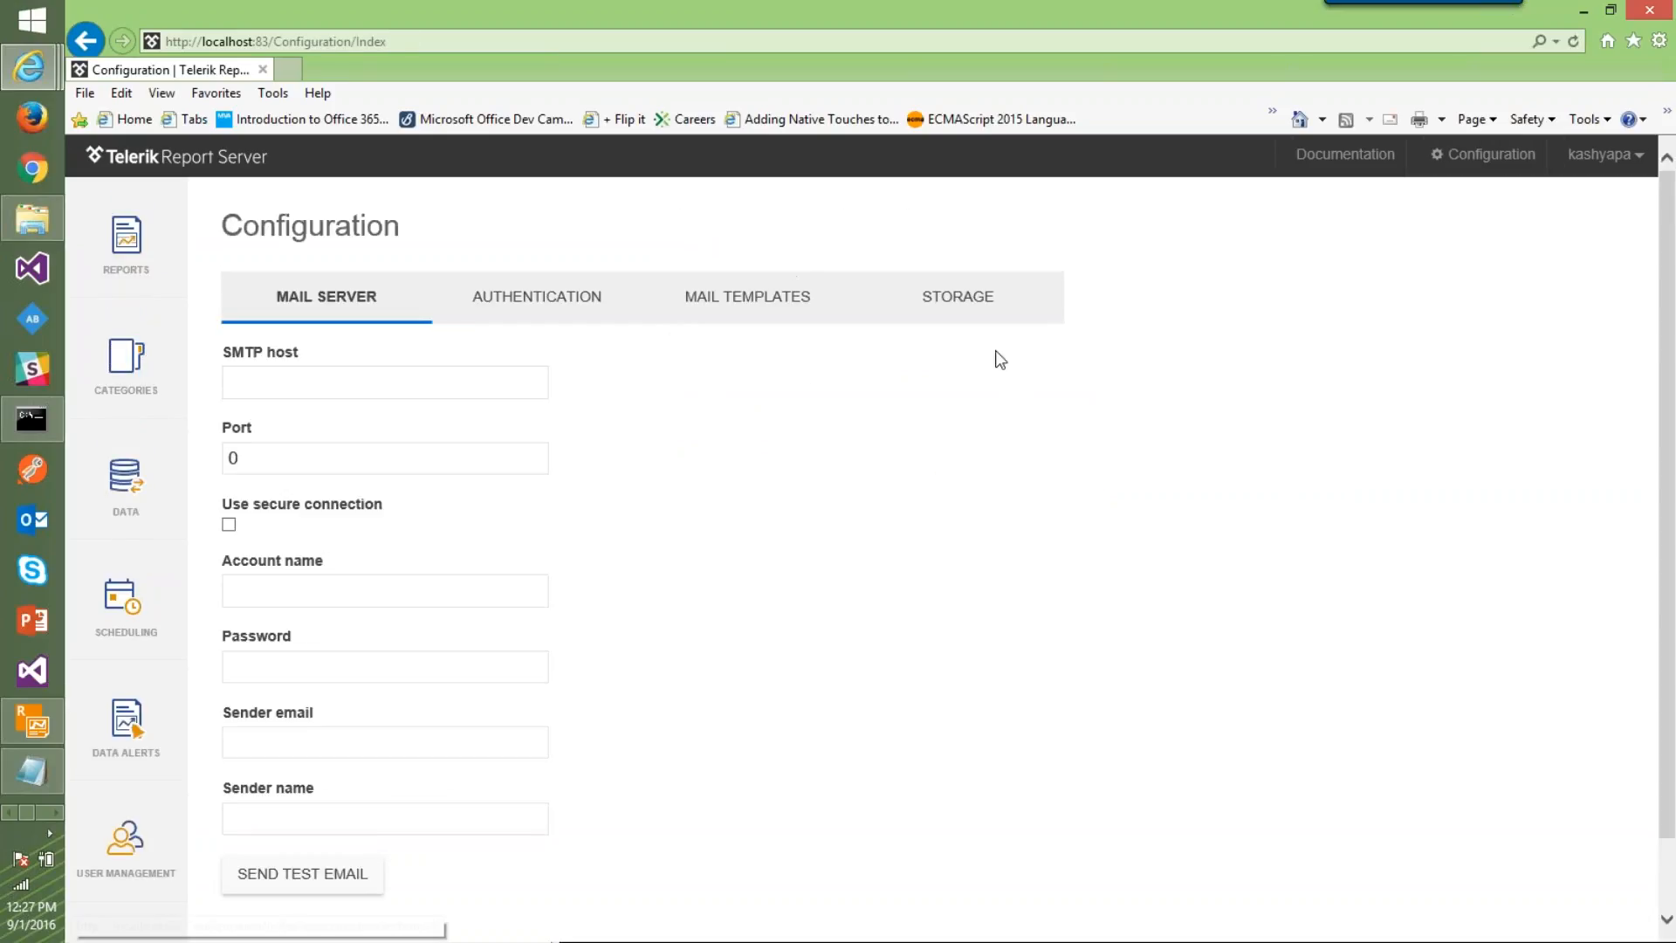
click(969, 302)
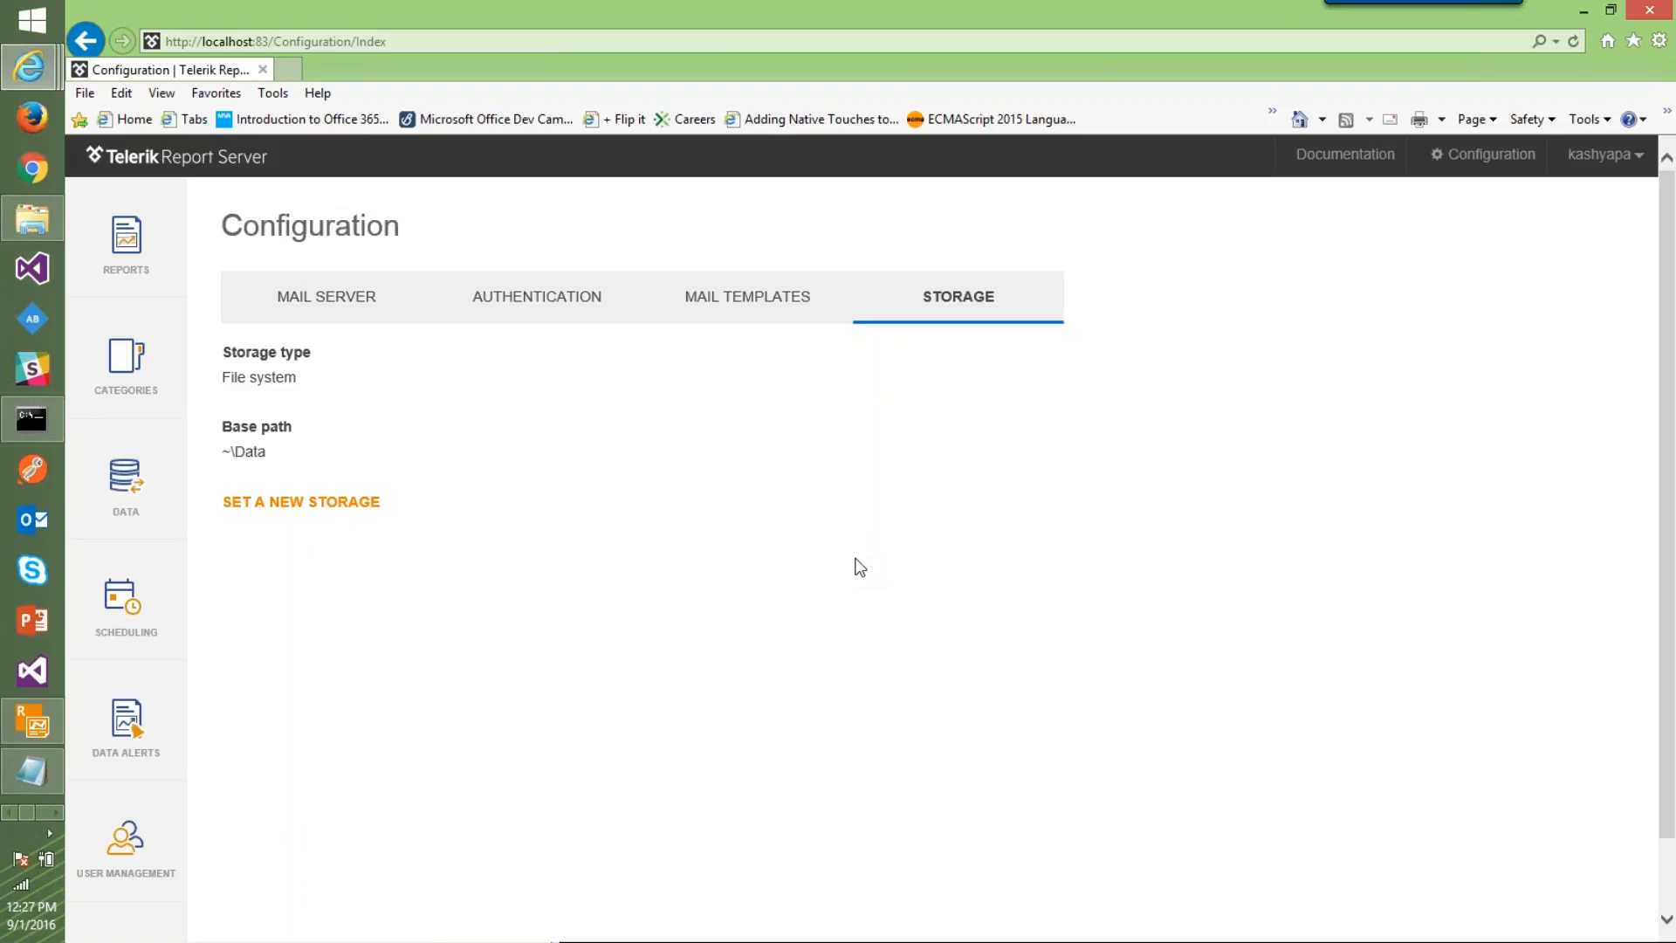
Create a new report category named Finance and save it
click(133, 366)
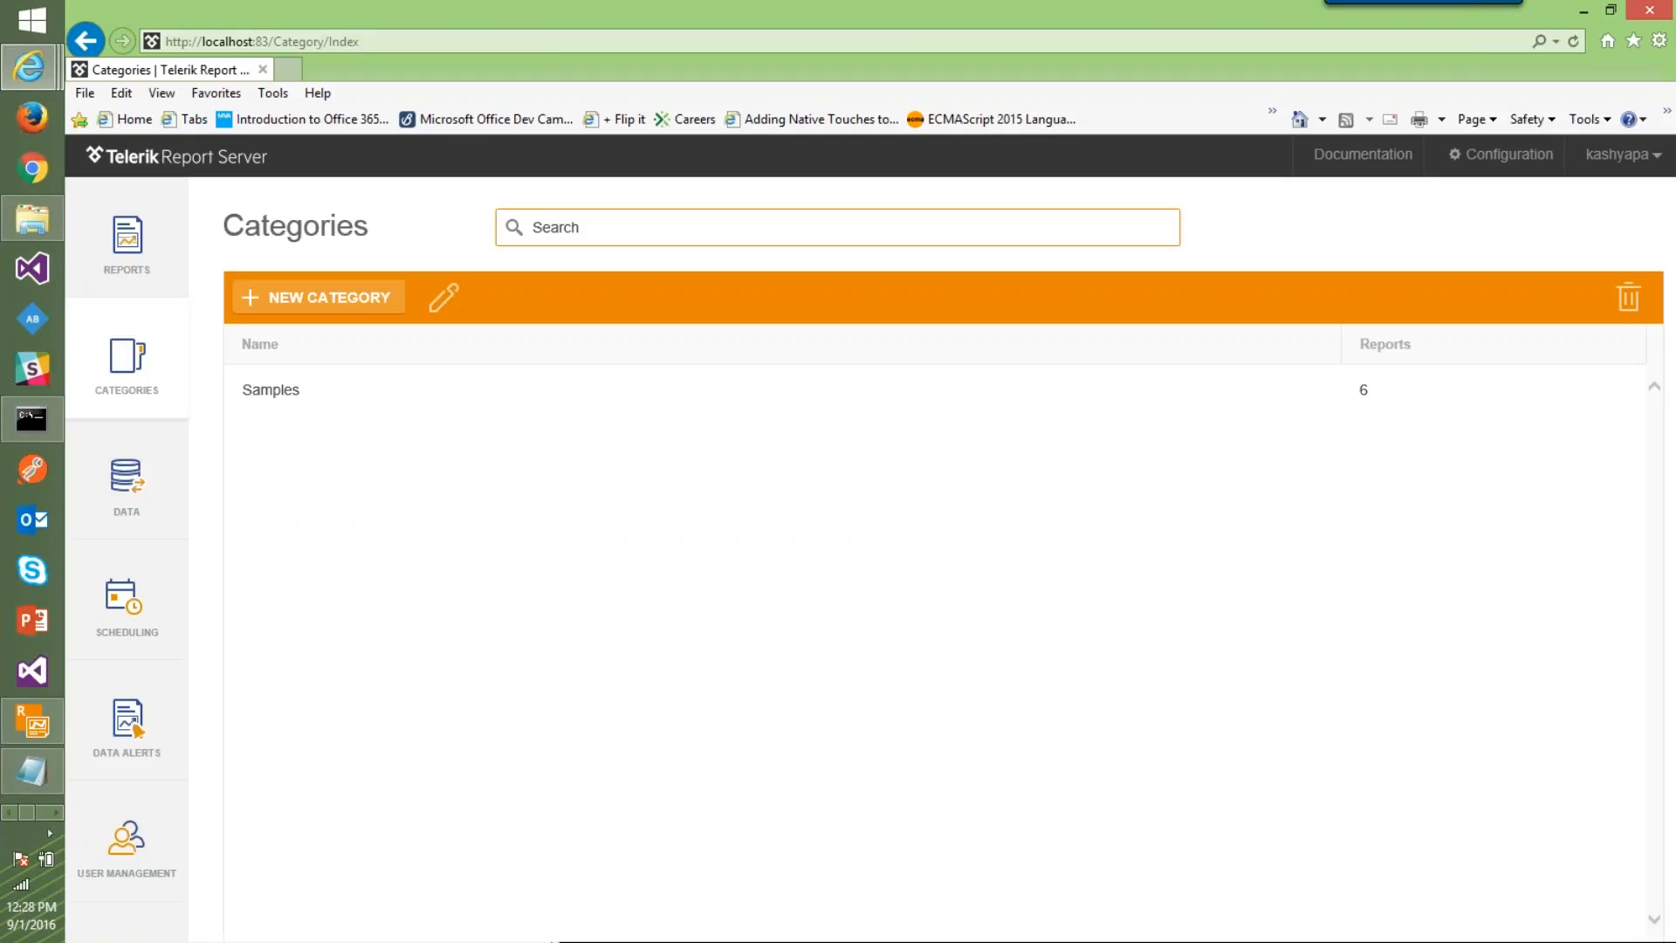
click(335, 299)
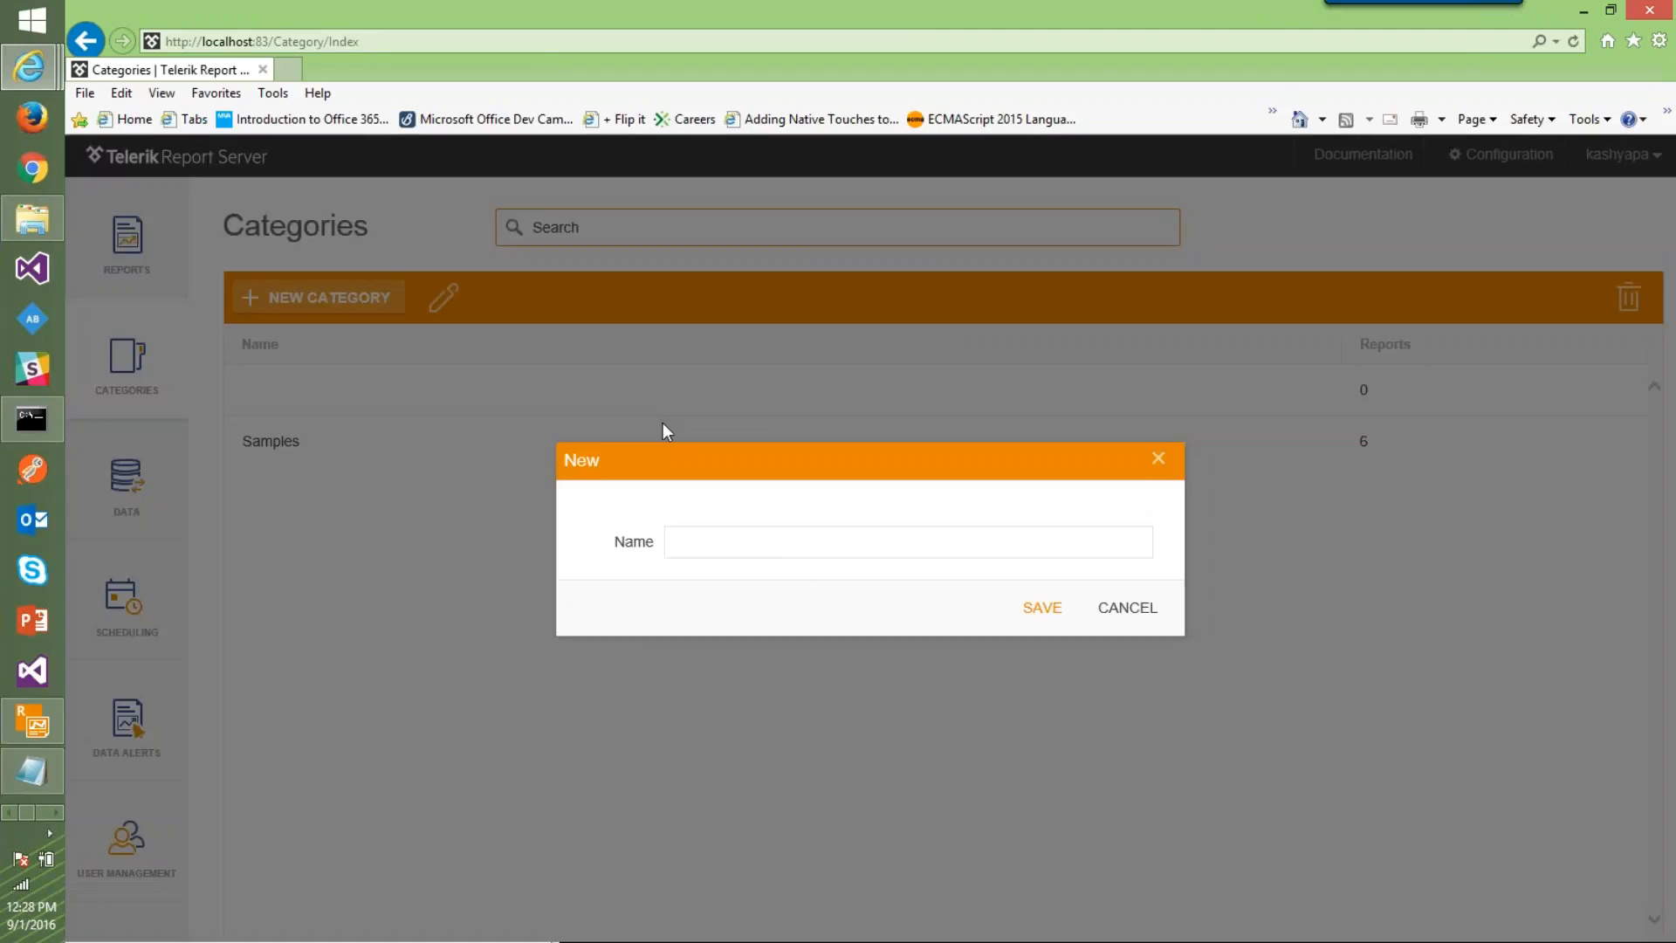
click(791, 542)
text(Finance)
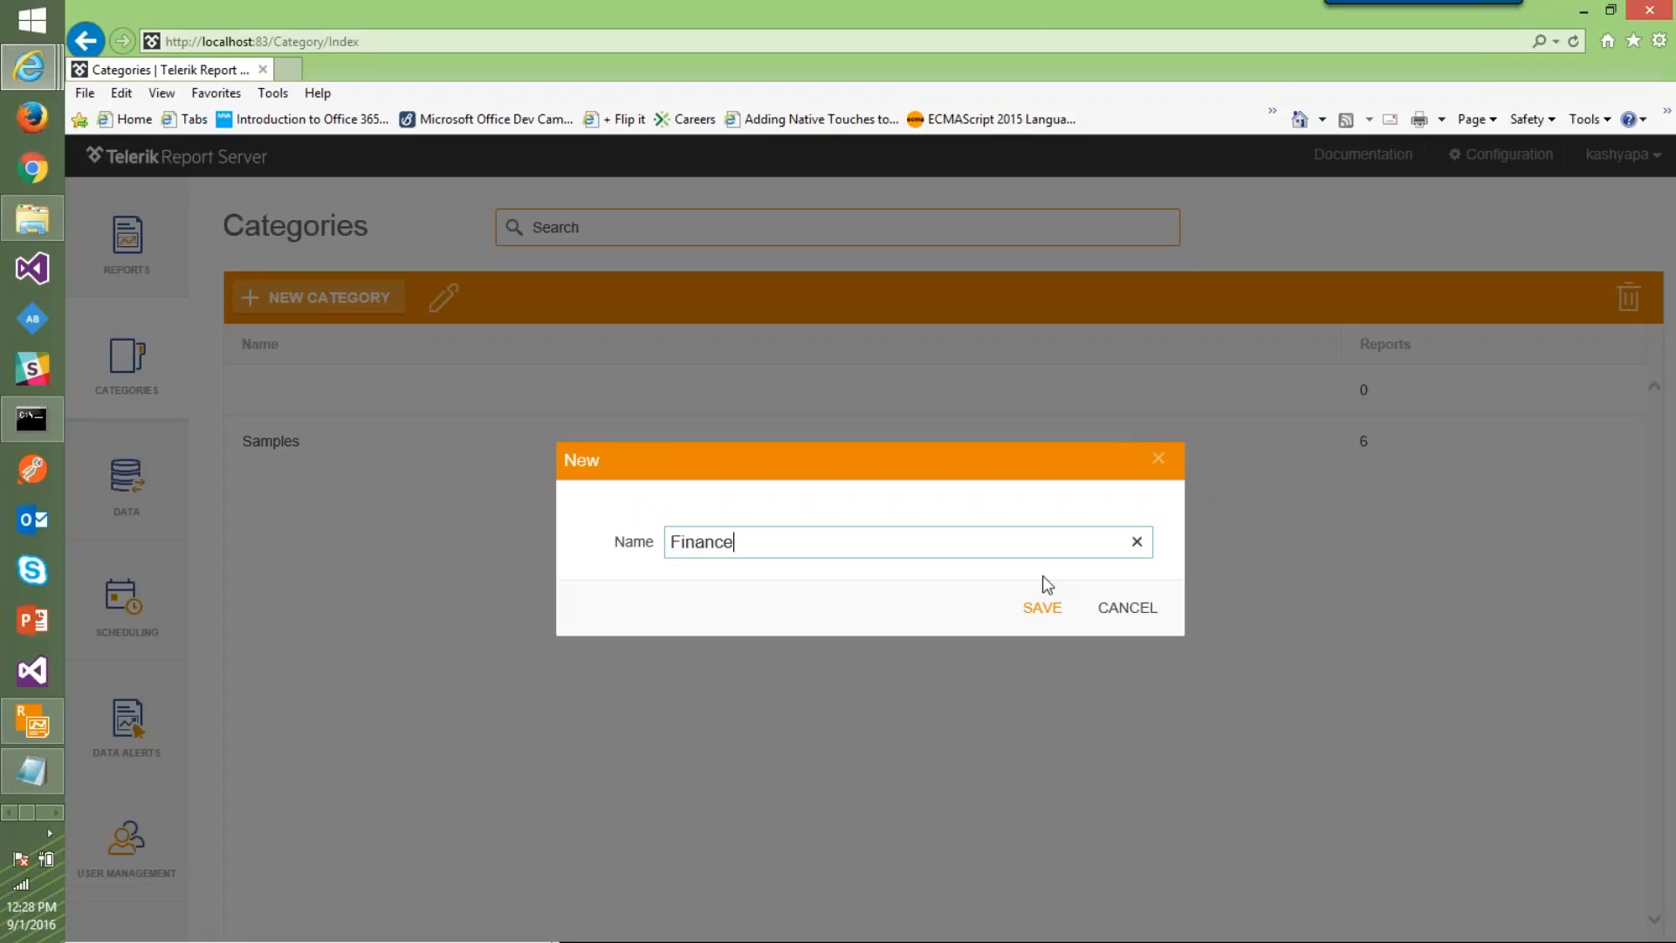
click(1042, 606)
Add another report category named HR and save it
click(319, 297)
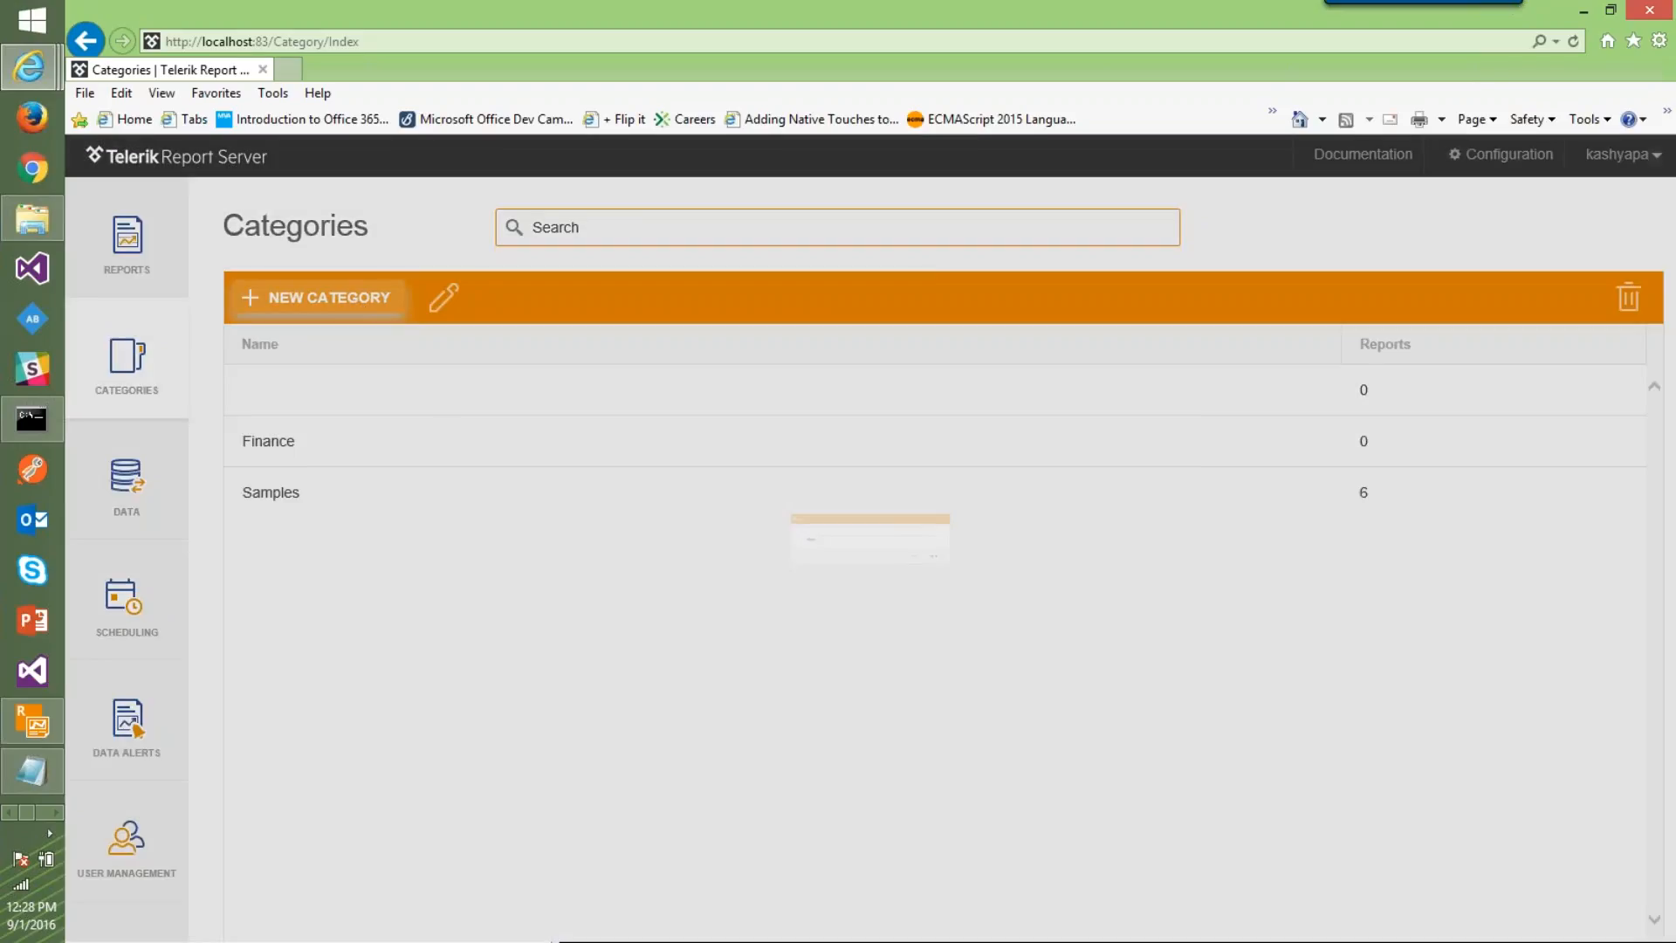
click(766, 541)
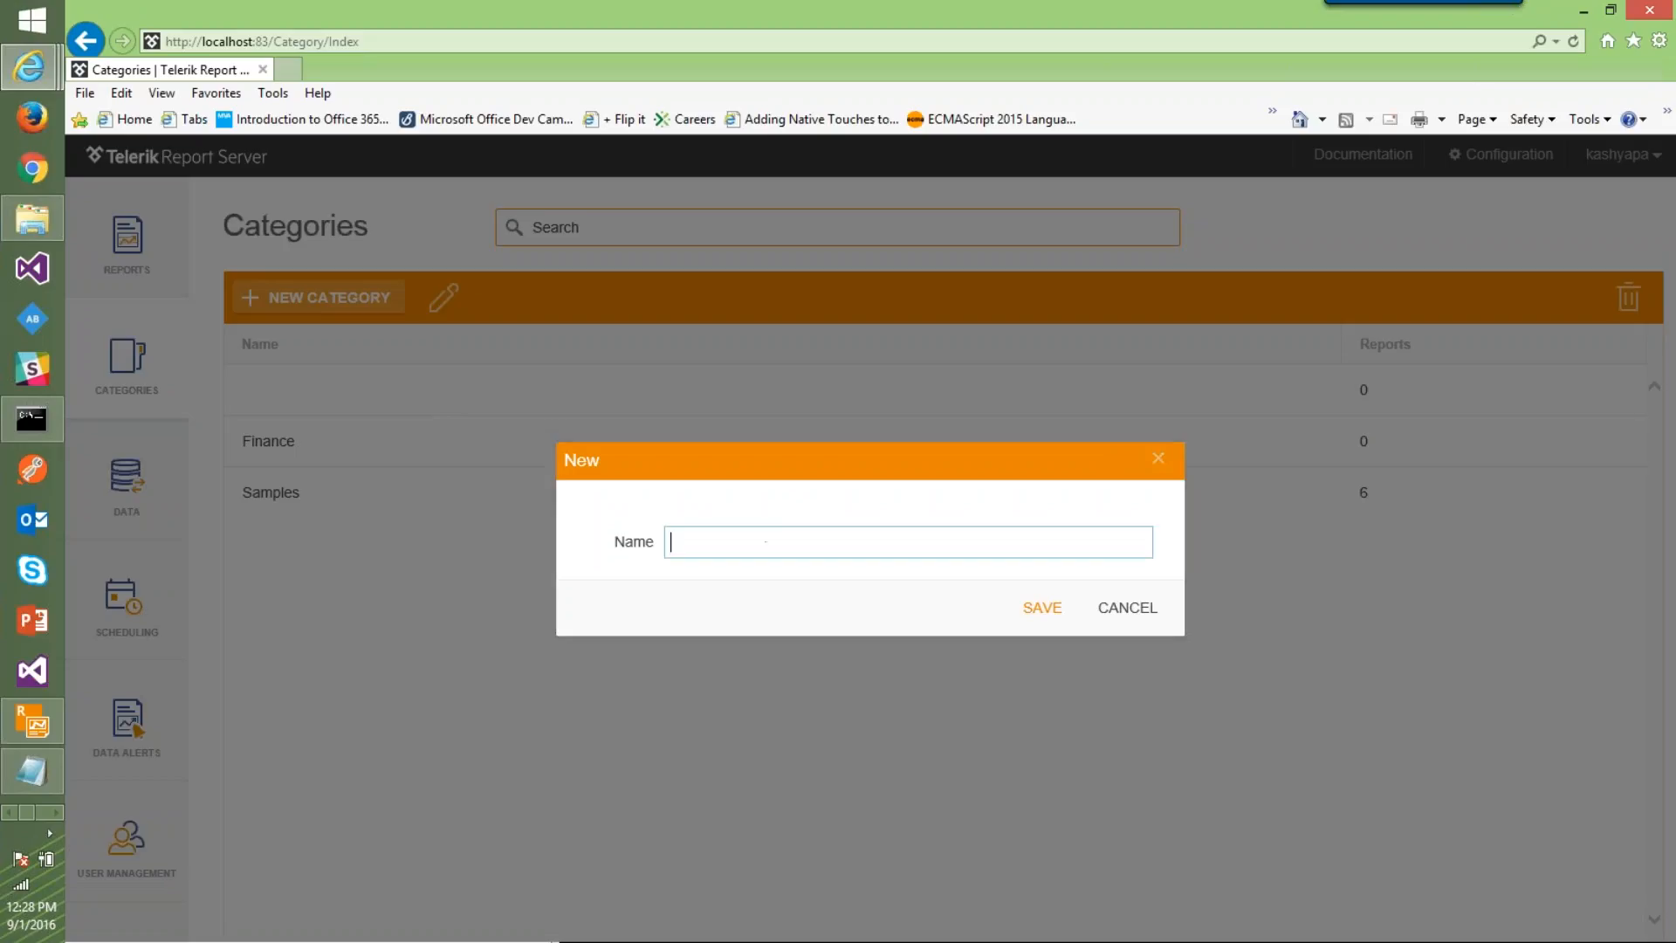
text(HR)
click(1044, 609)
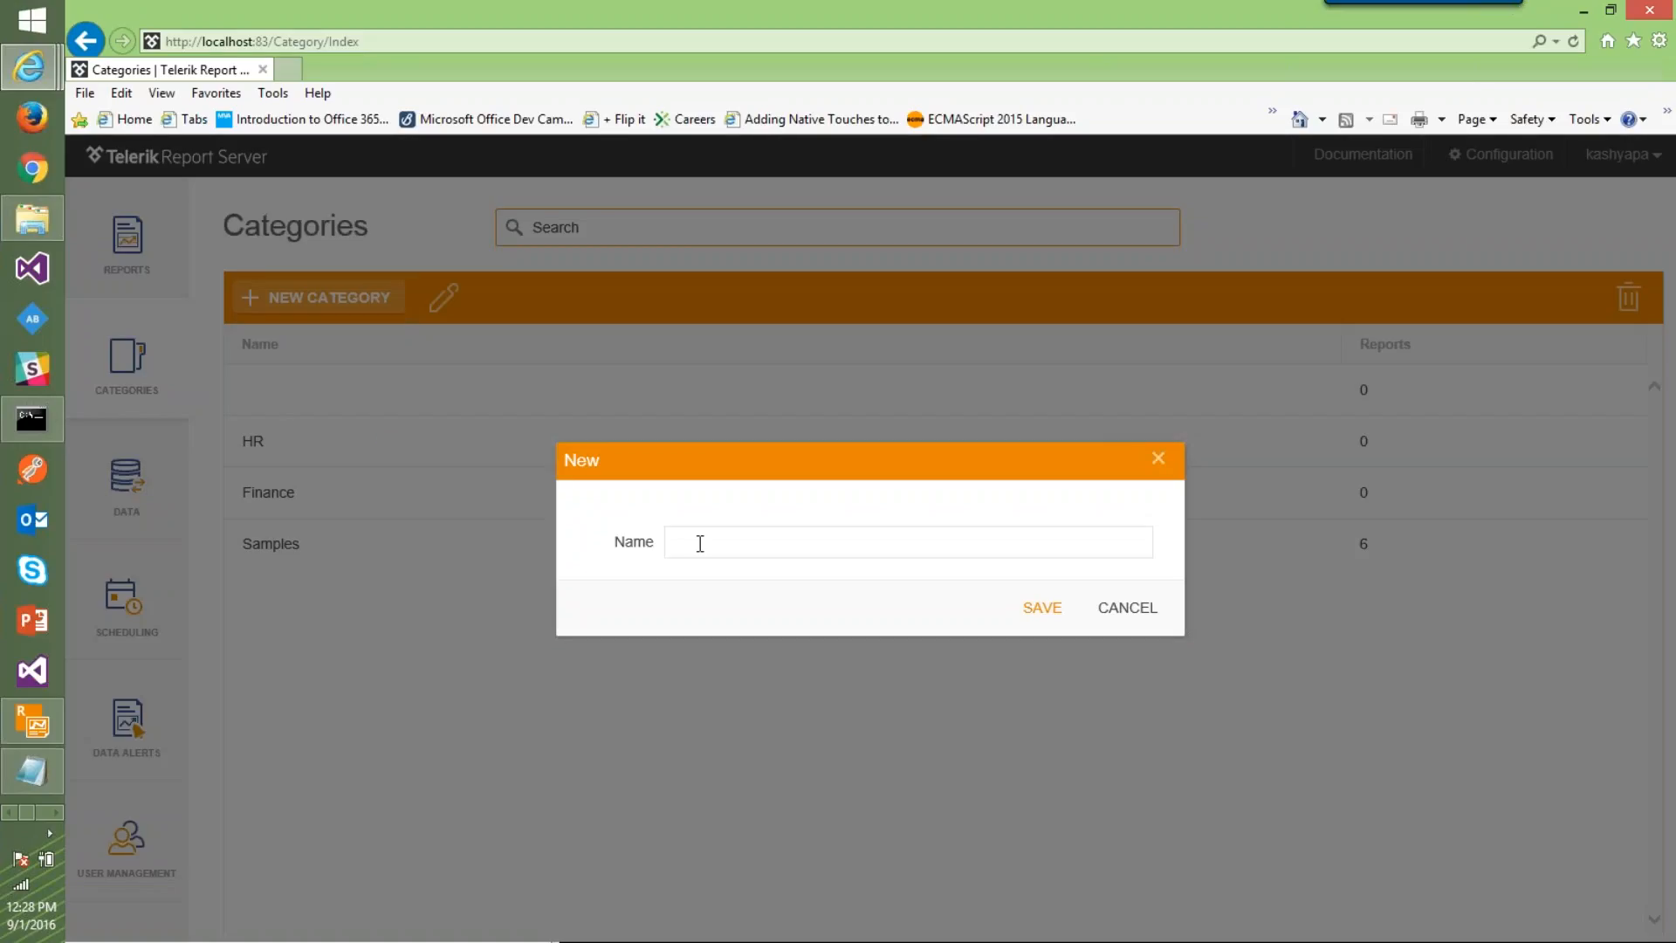
Name the next new report category Customer and save it
click(698, 542)
text(Customer)
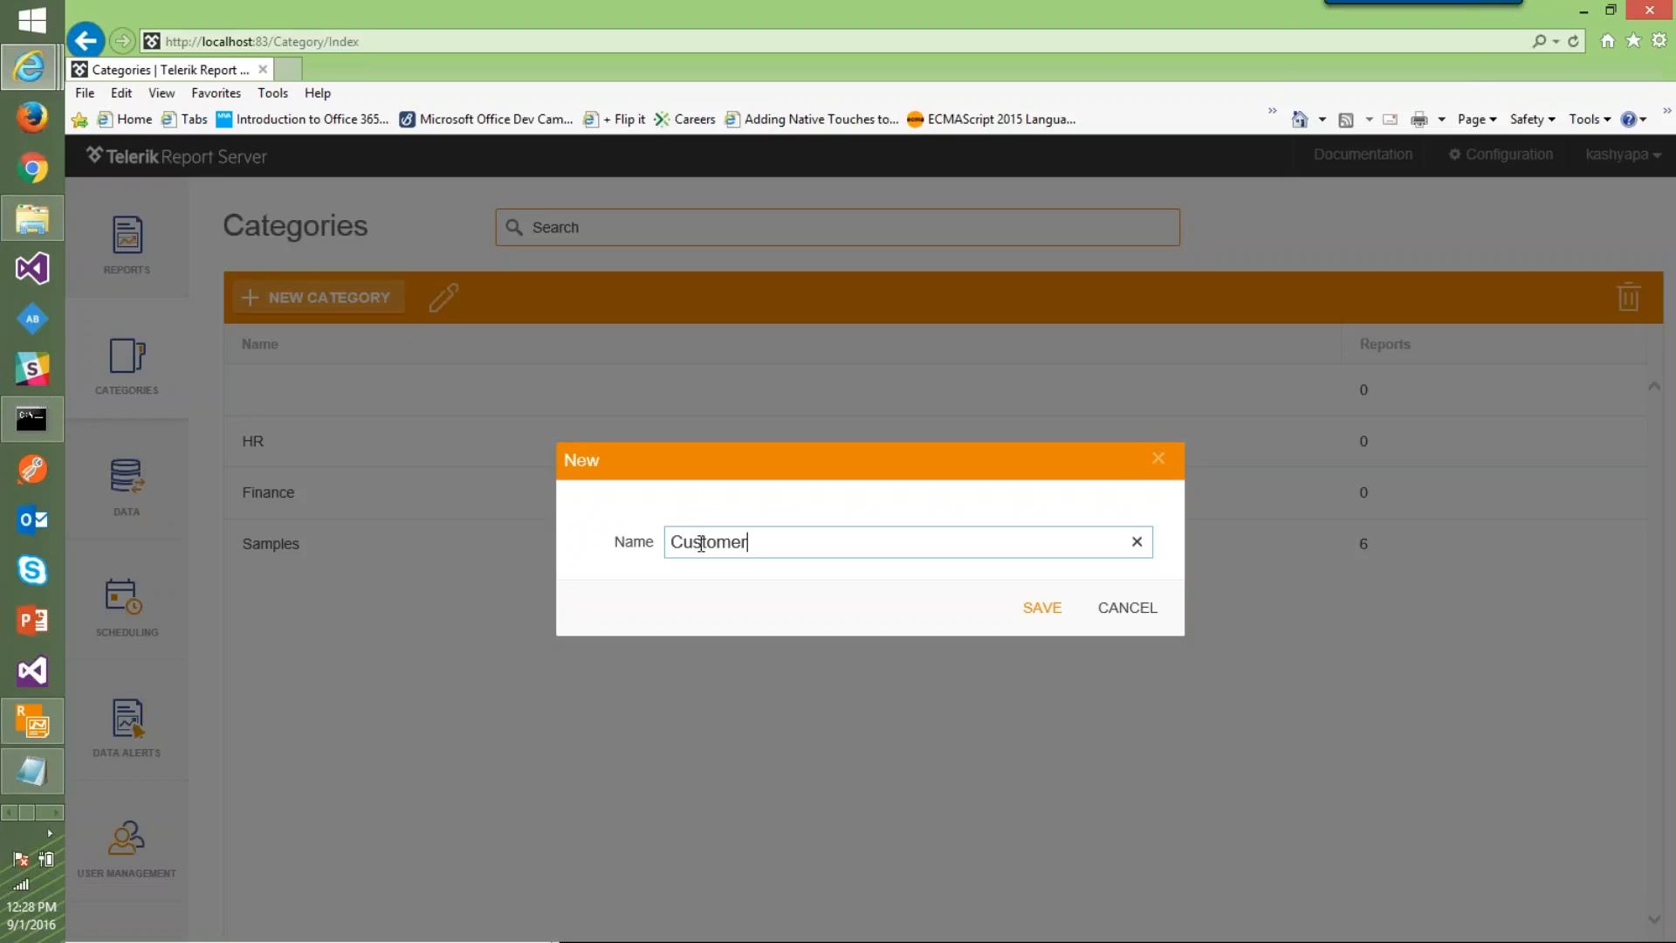
click(1046, 608)
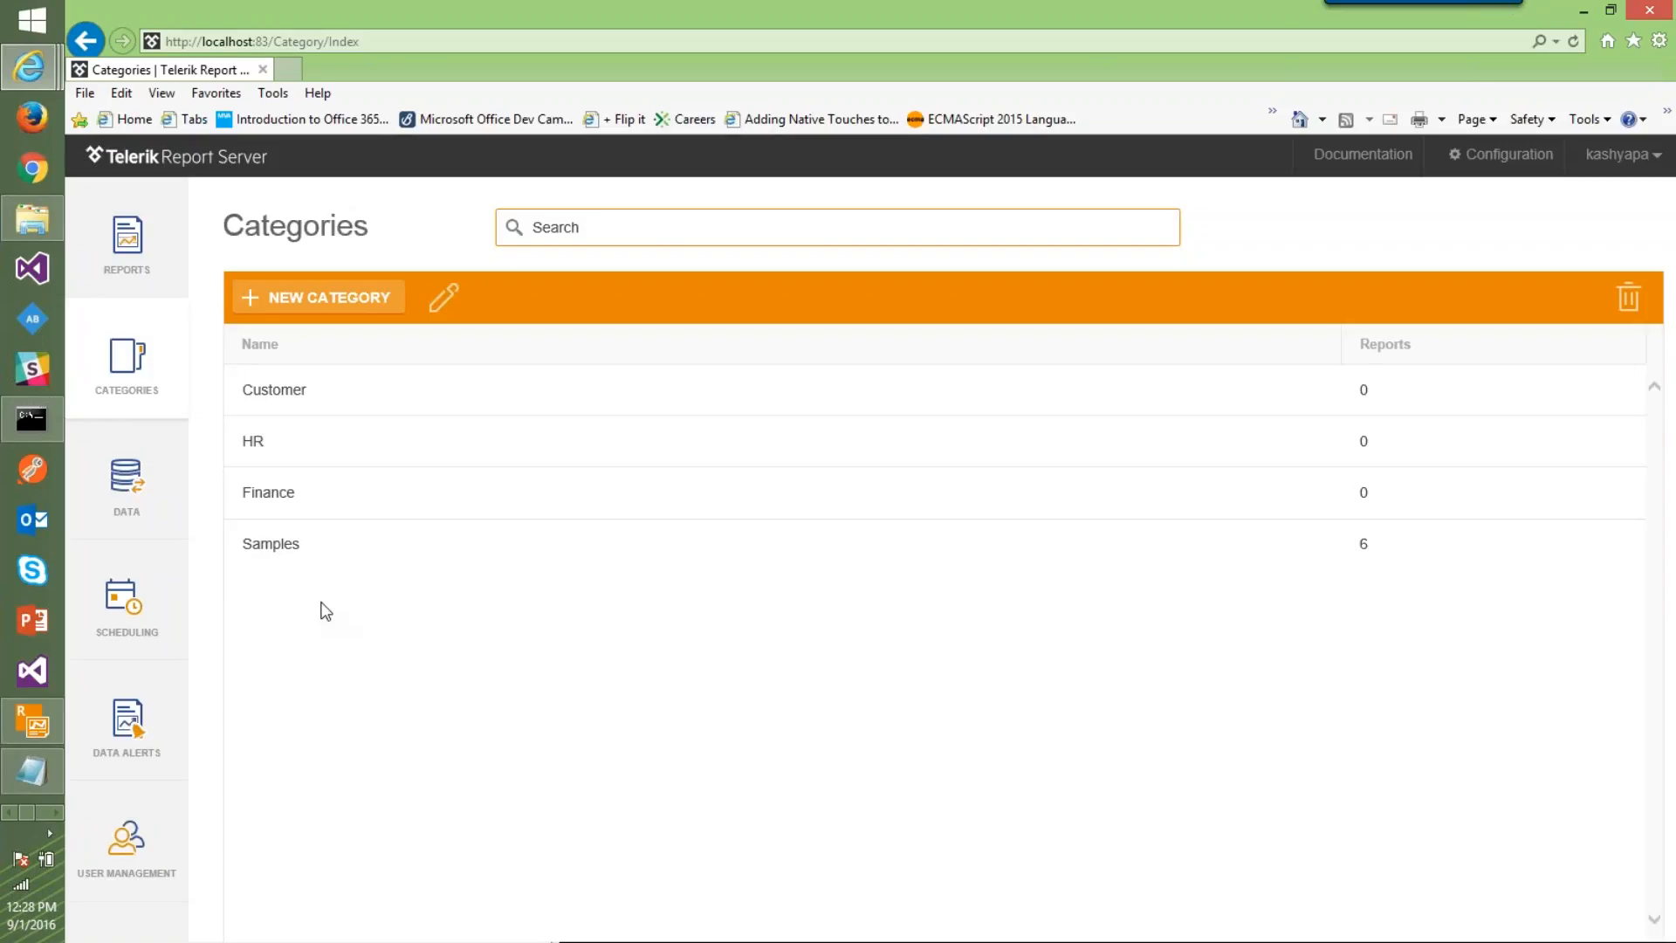
Start a new data connection and name it AWConnection
click(128, 489)
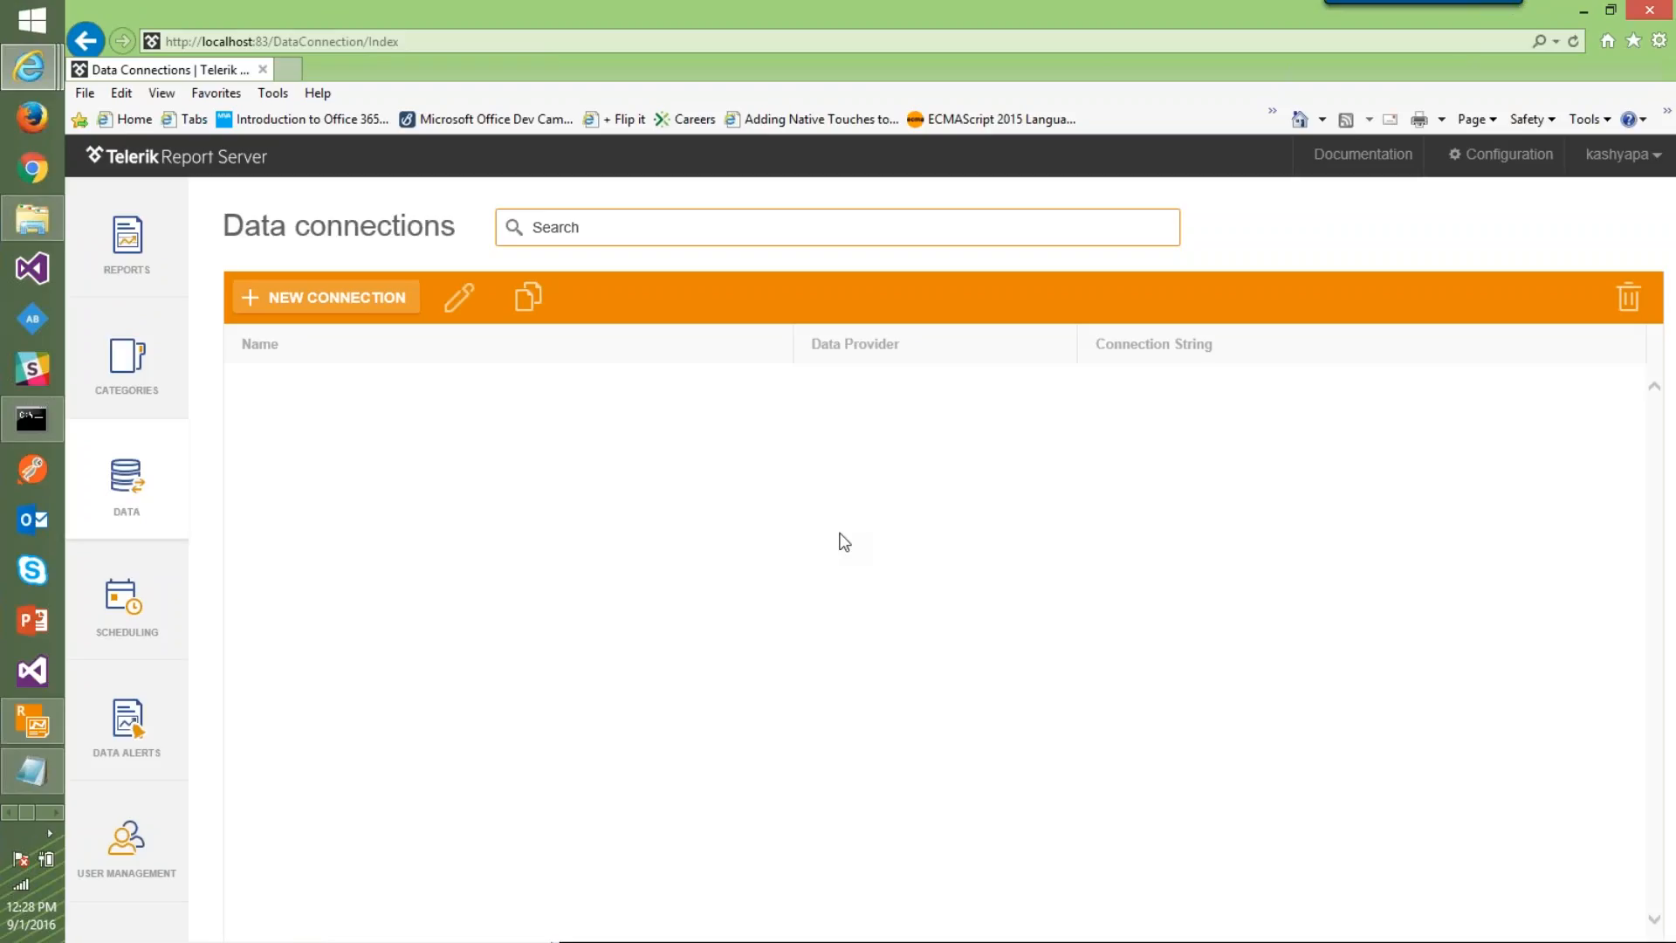
click(385, 306)
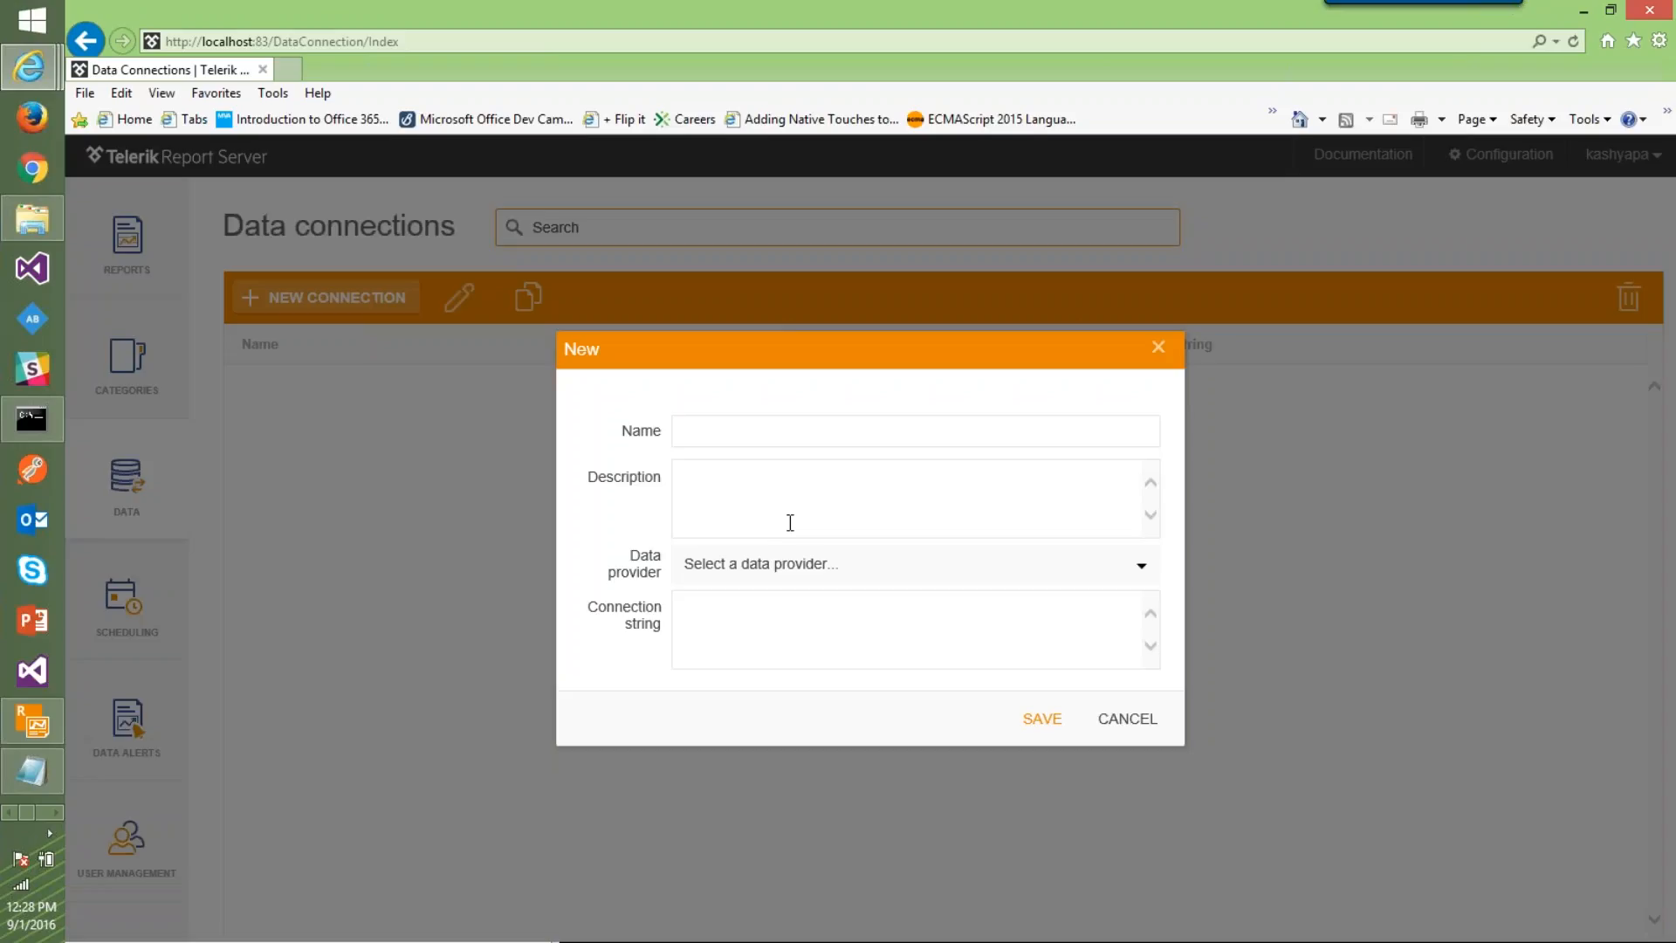
click(804, 430)
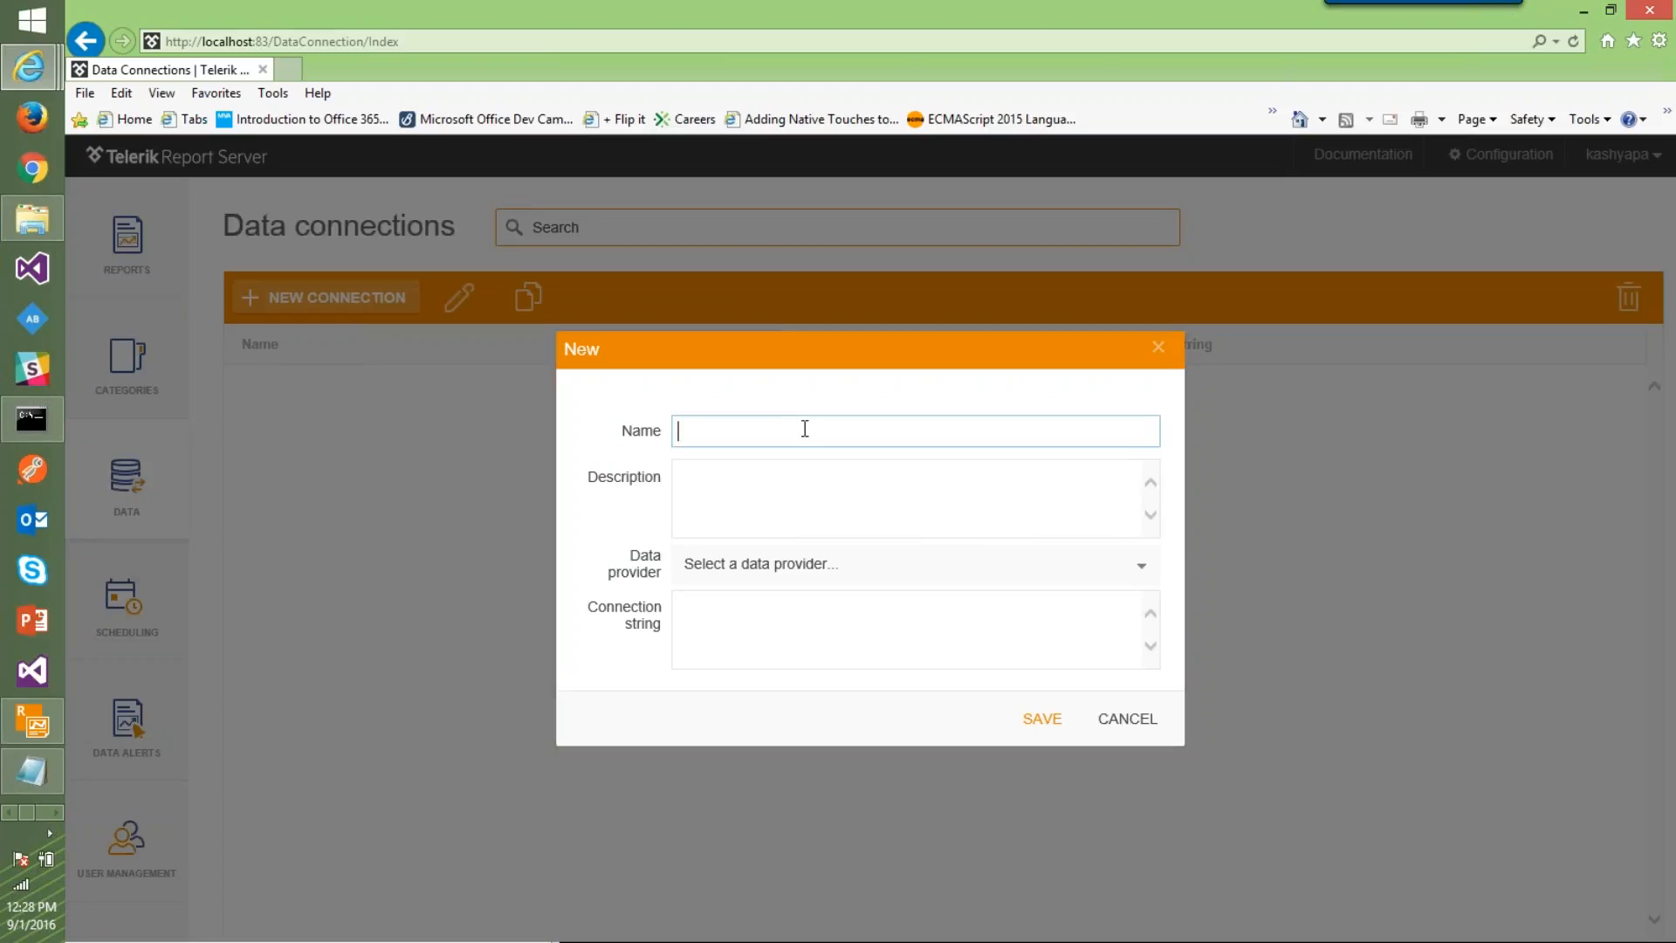
text(AW)
key(BackSpace)
text(d)
key(BackSpace)
text(WConnection)
Copy the connection name into the description and edit it to read Adventure Works Data Connection
double_click(804, 428)
key(ctrl+c)
key(Tab)
key(ctrl+v)
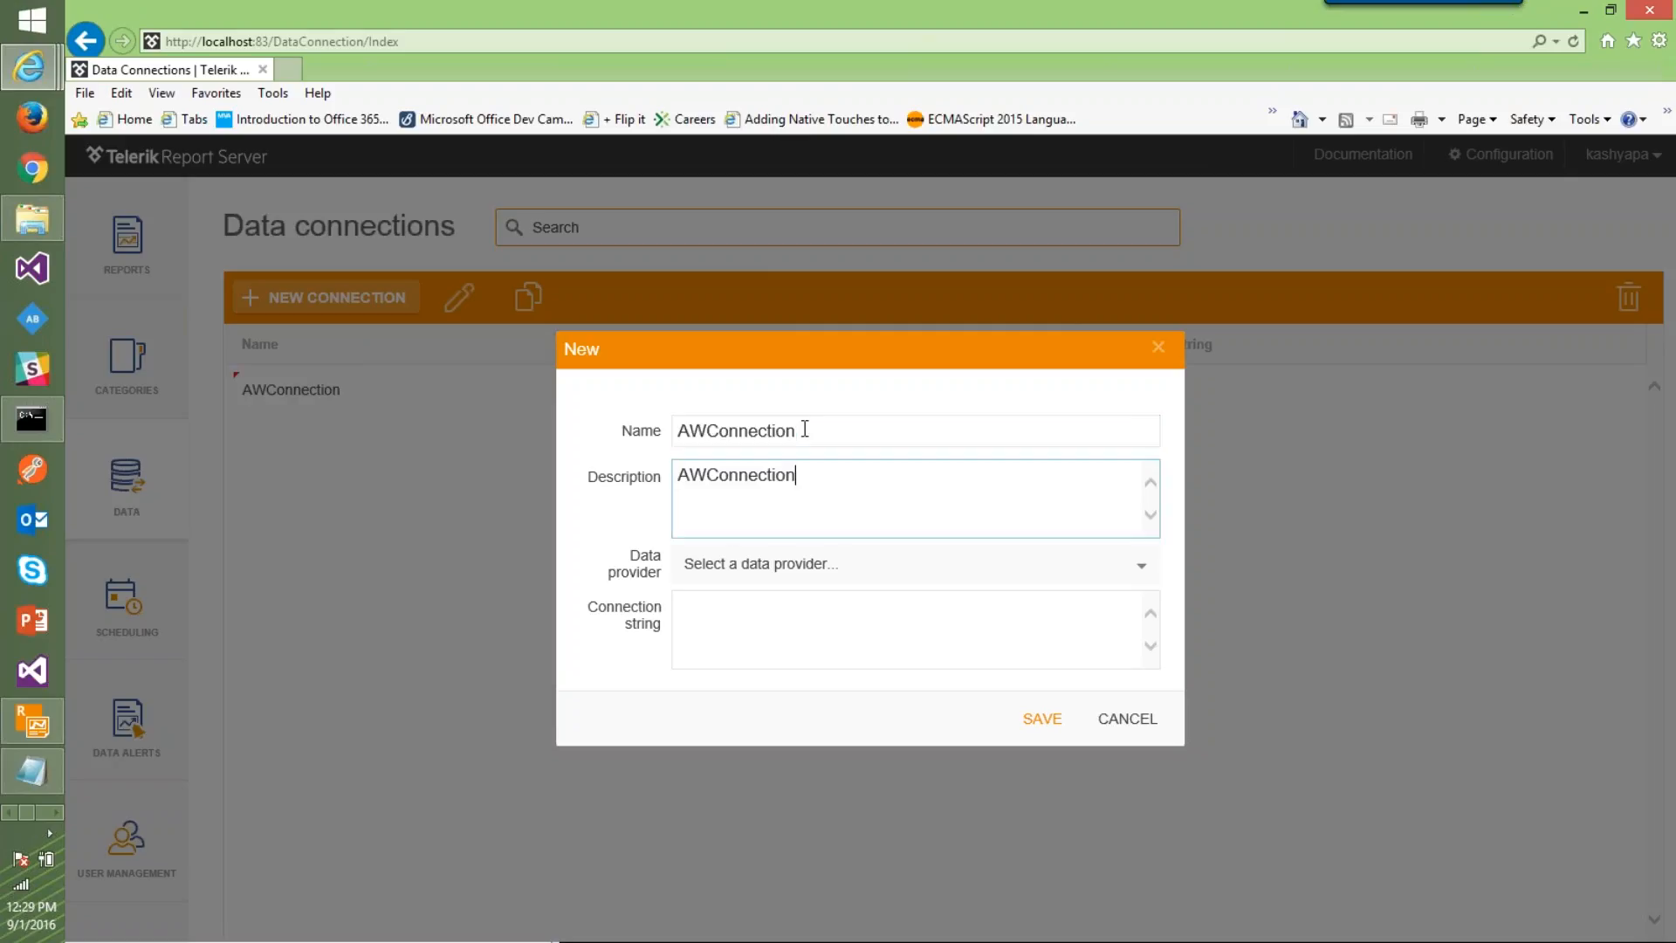
text(d )
text(venture)
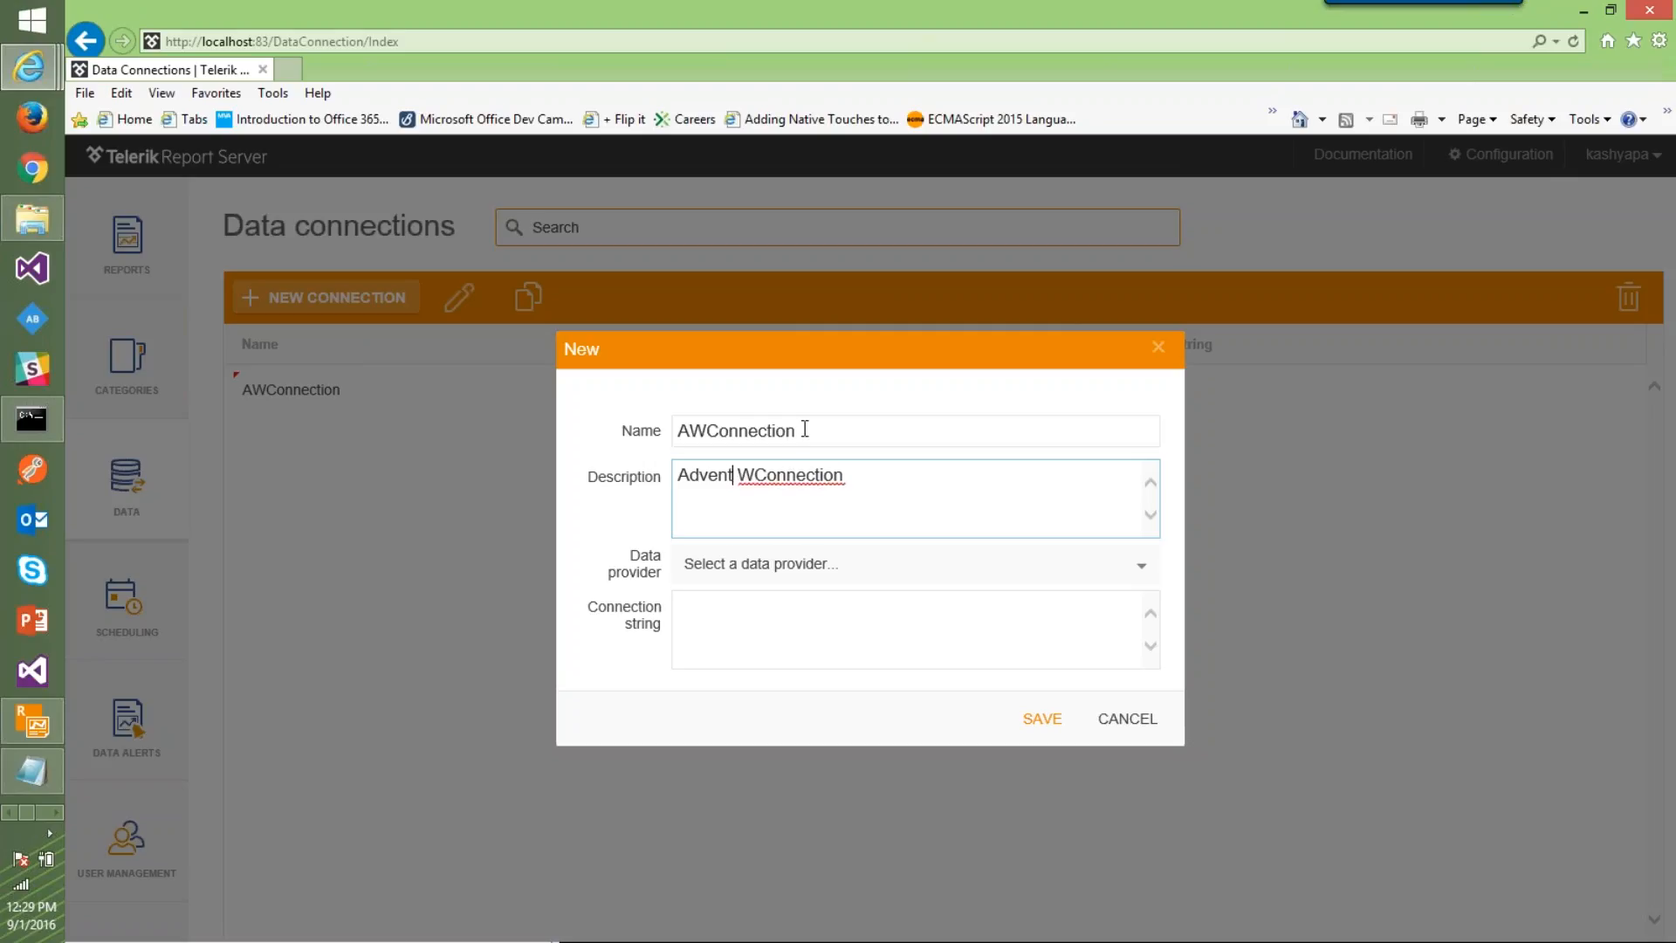
key(Right)
key(Right)
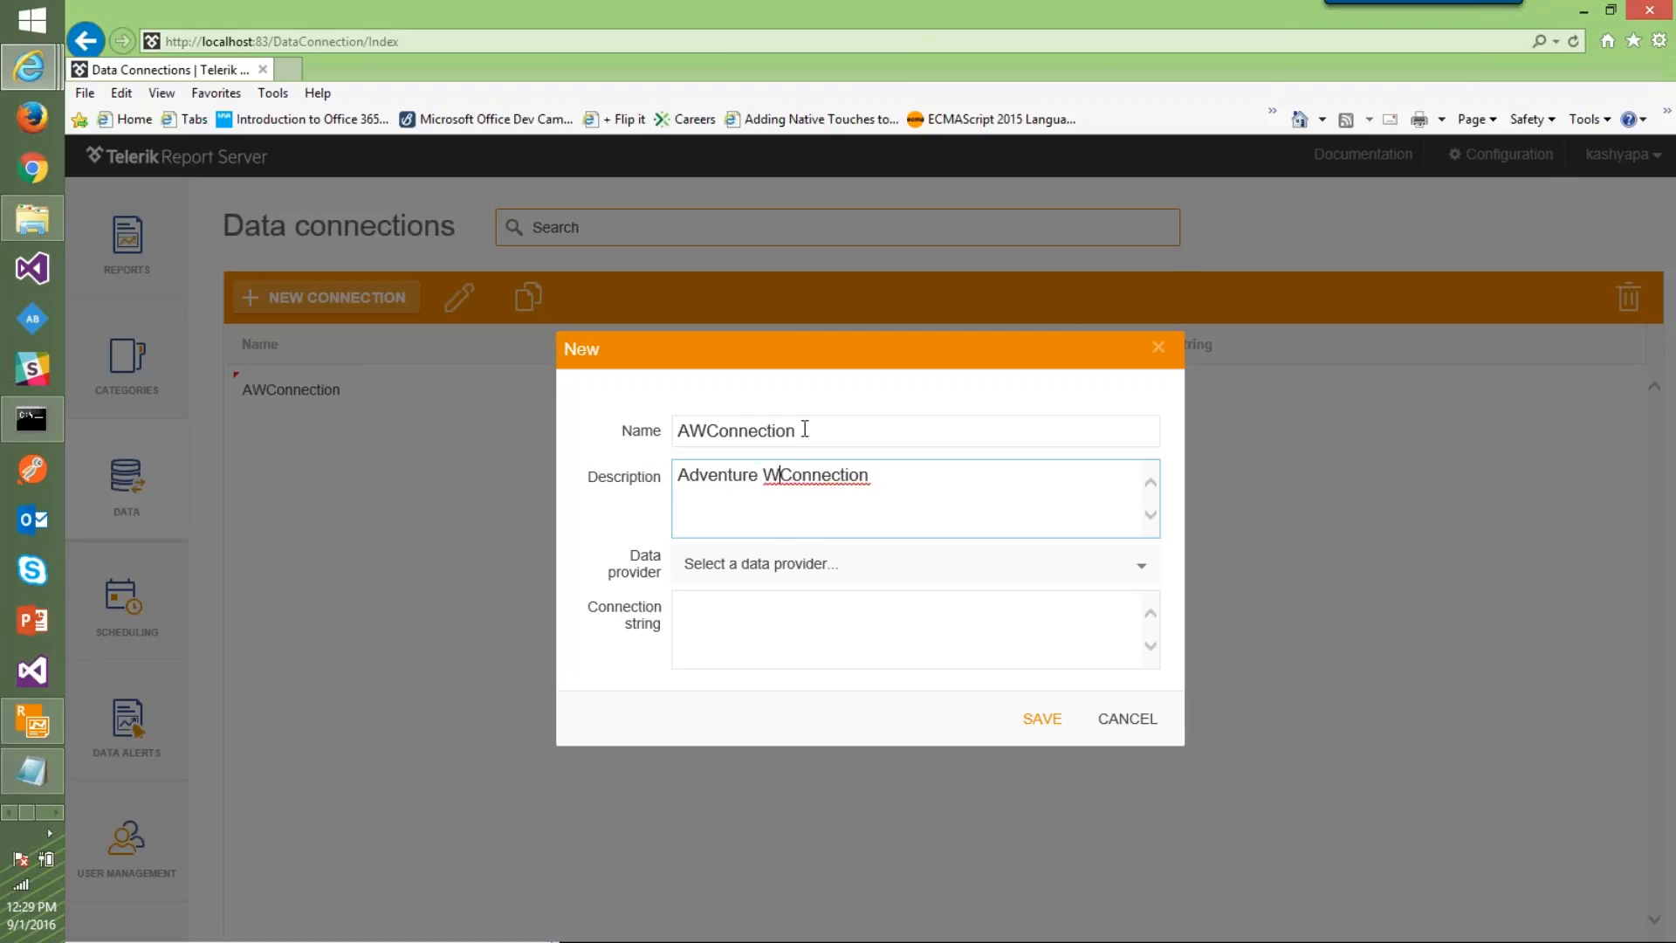
text(orks Data)
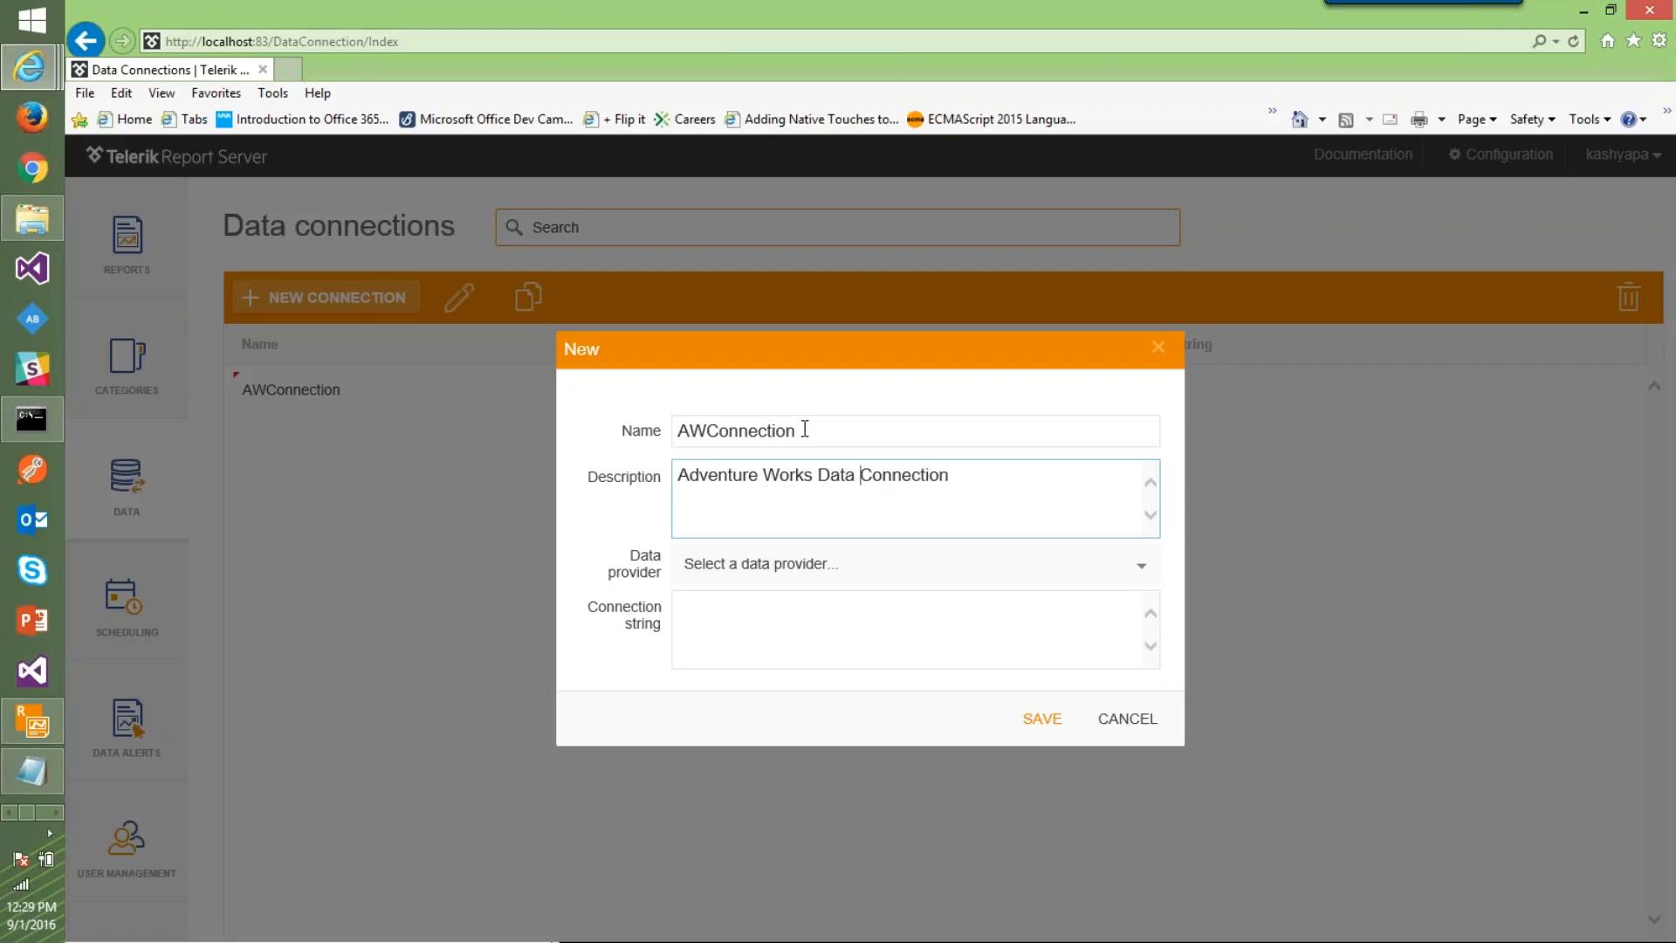
Set the data provider of the new connection to SqlClient Data Provider and go to its connection string
click(1144, 565)
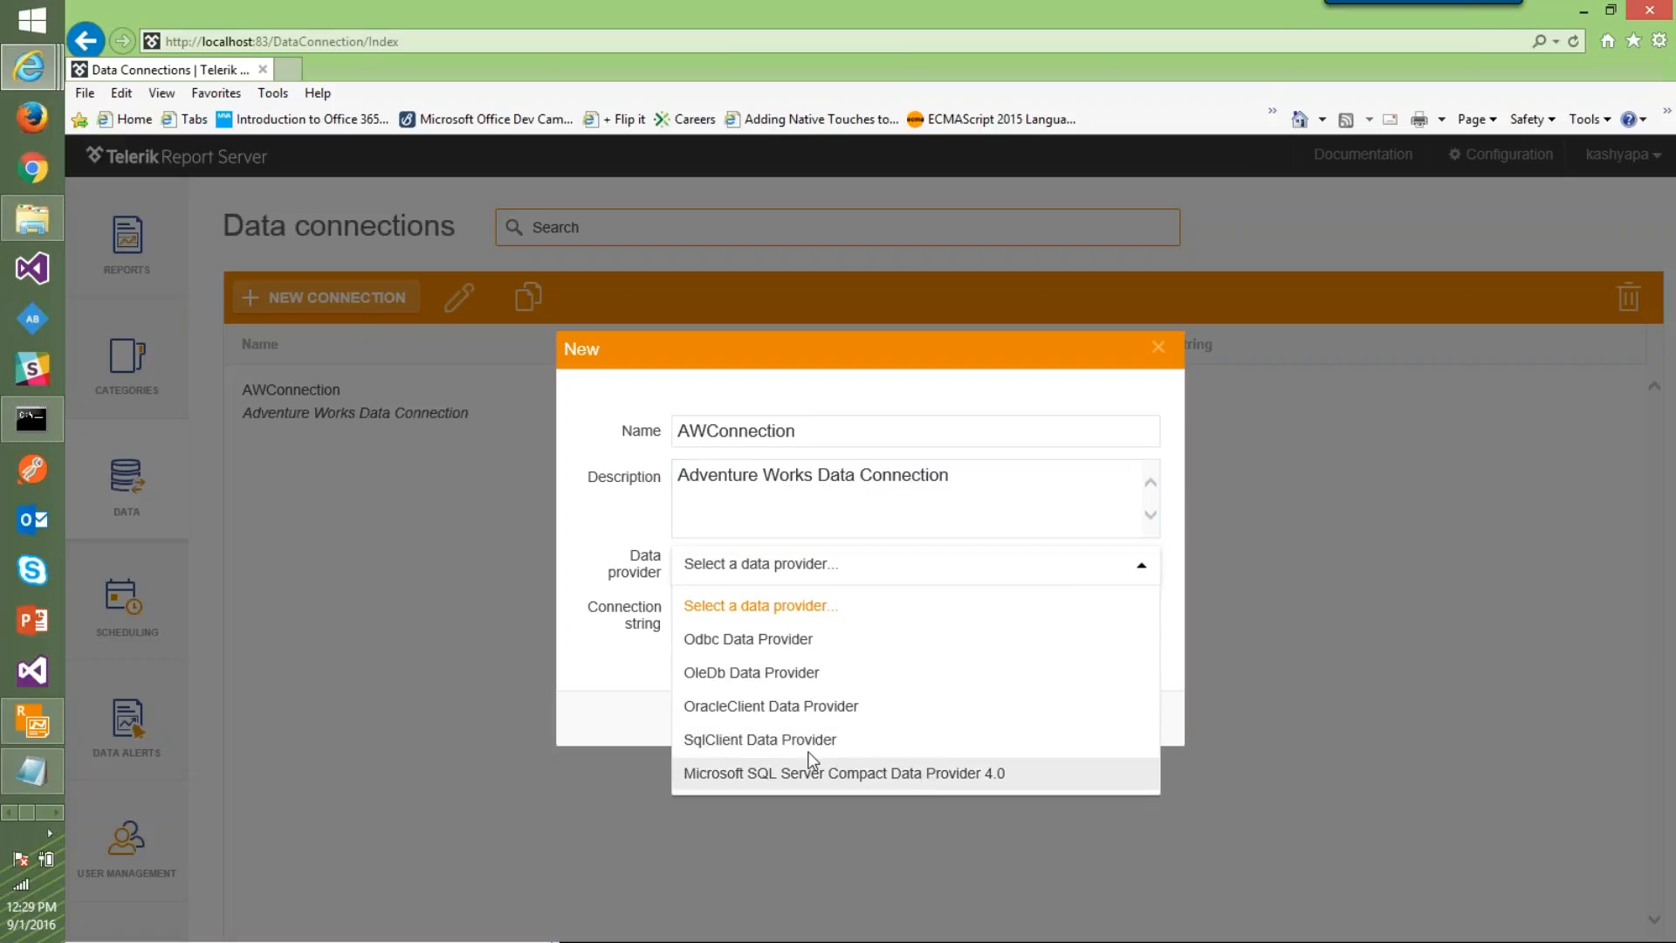
click(770, 740)
click(798, 633)
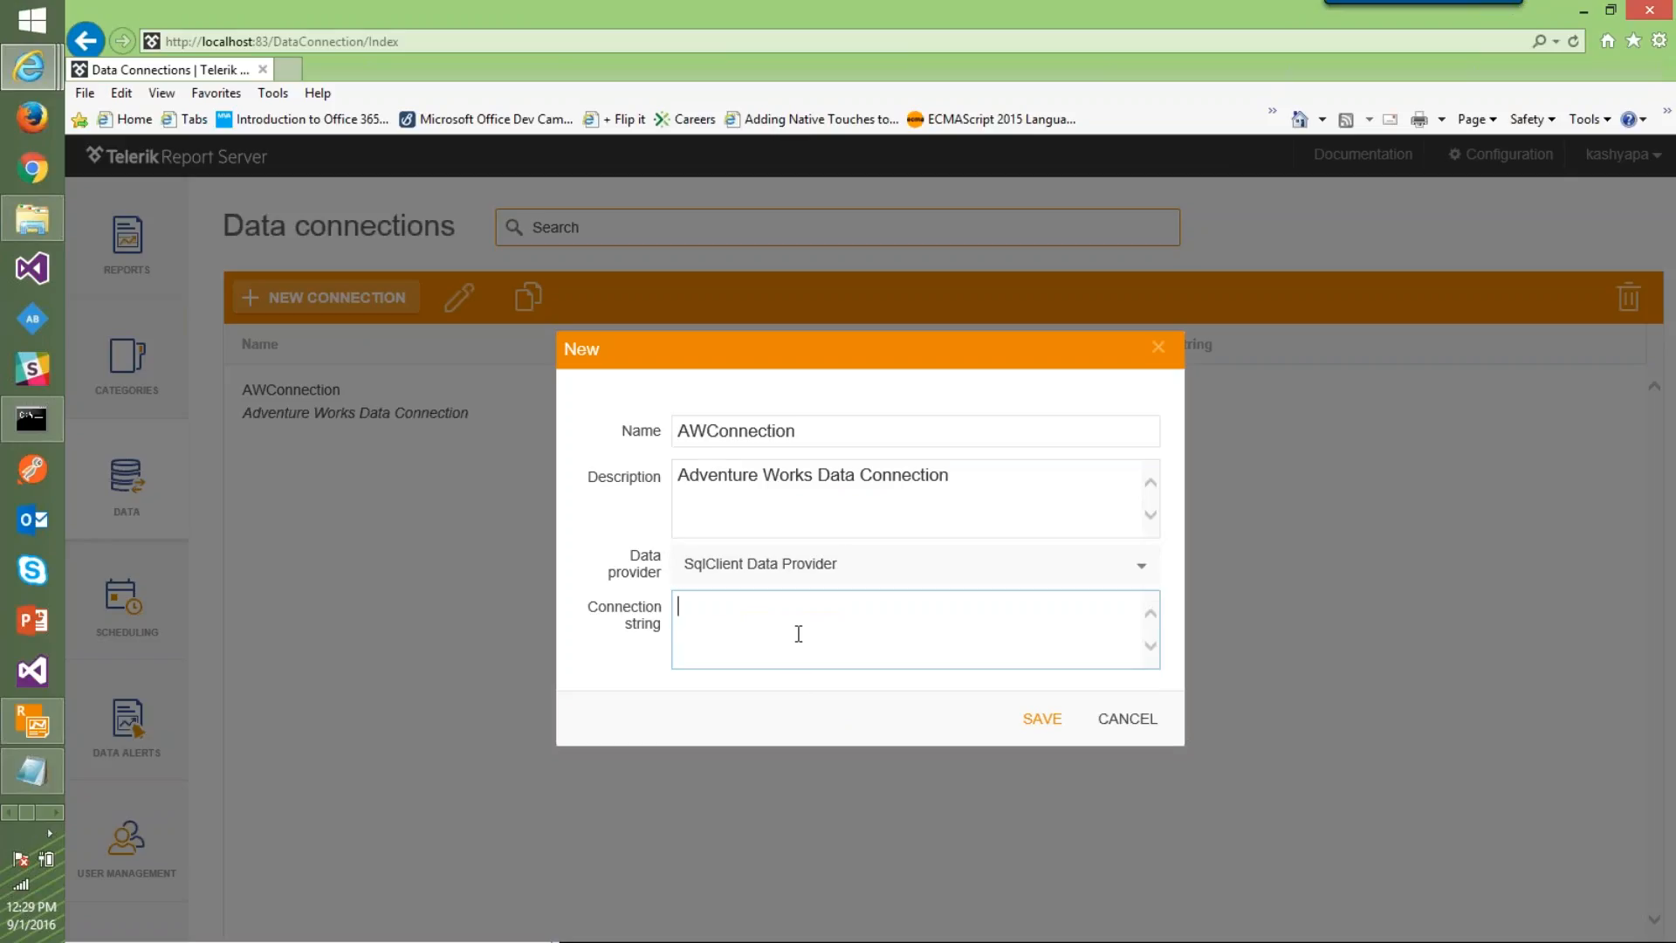
click(33, 810)
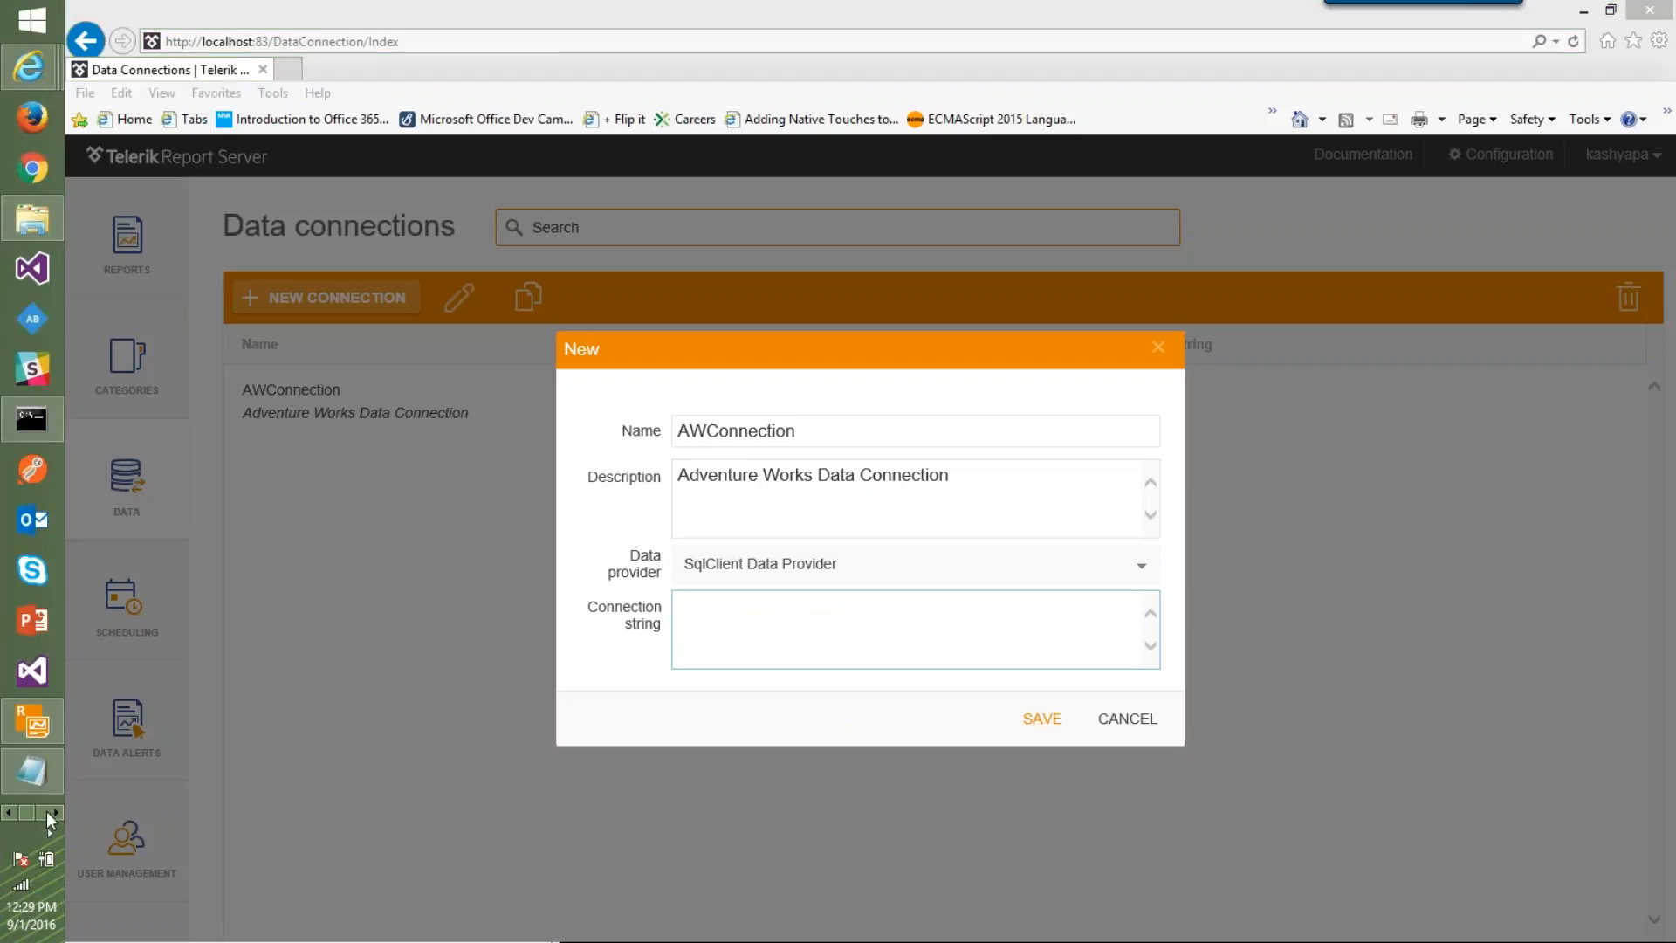
click(742, 620)
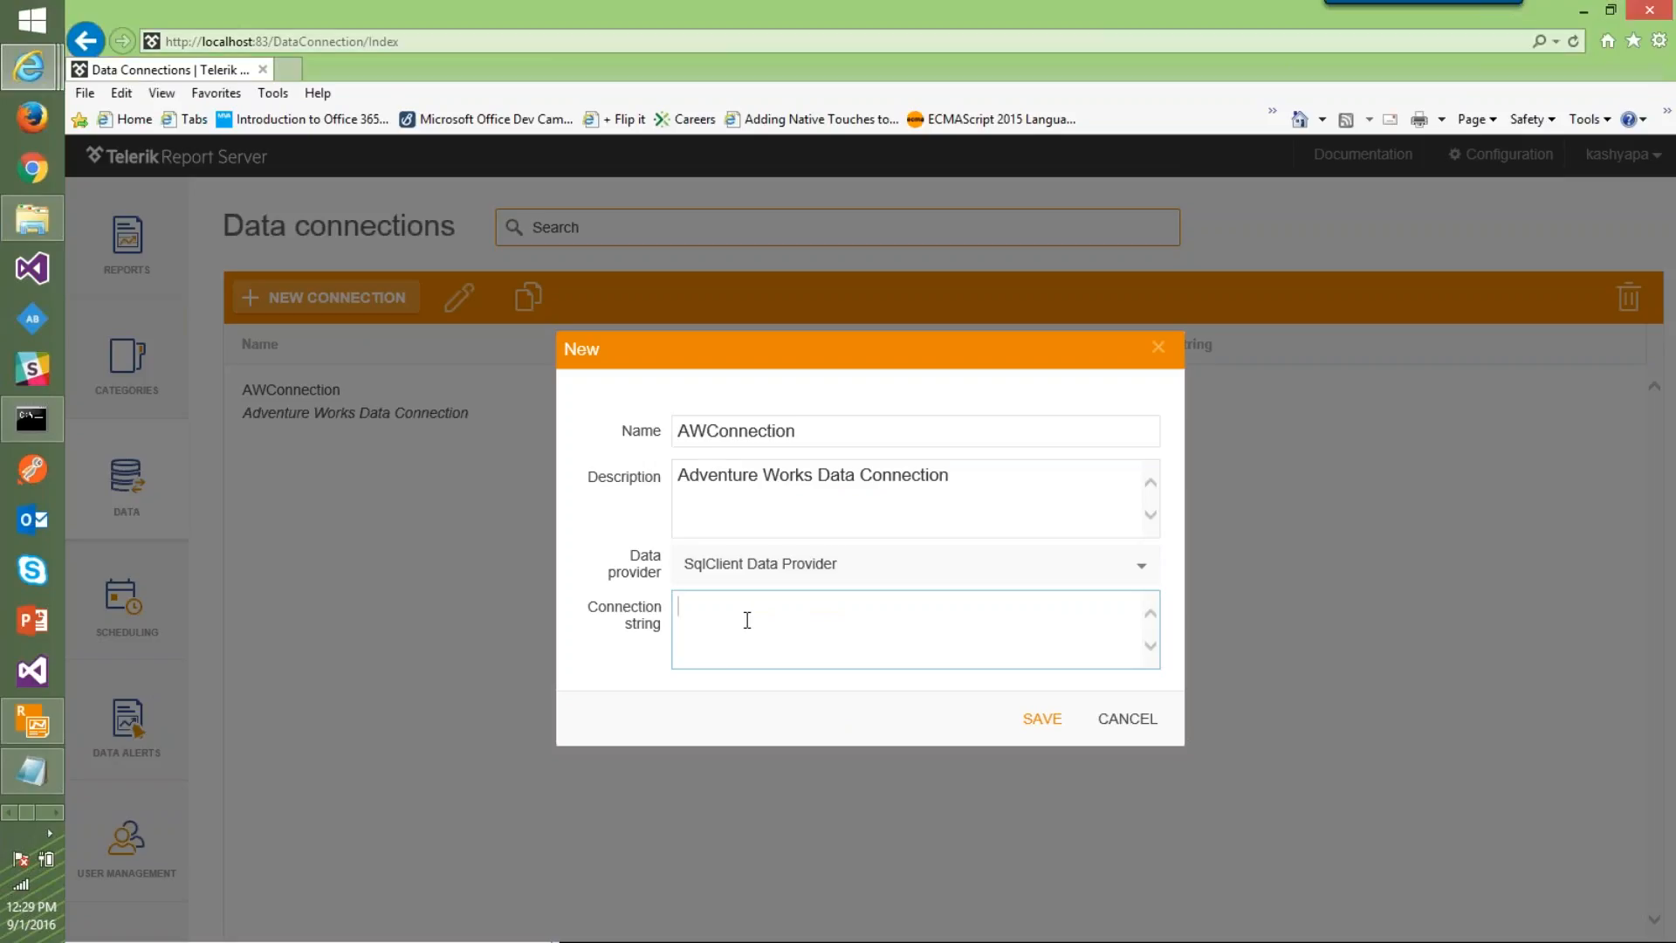
Begin the connection string with data source=.\LOHIT_DB_SRV;initial
text(server=.\LOHIT_DB_SRV;)
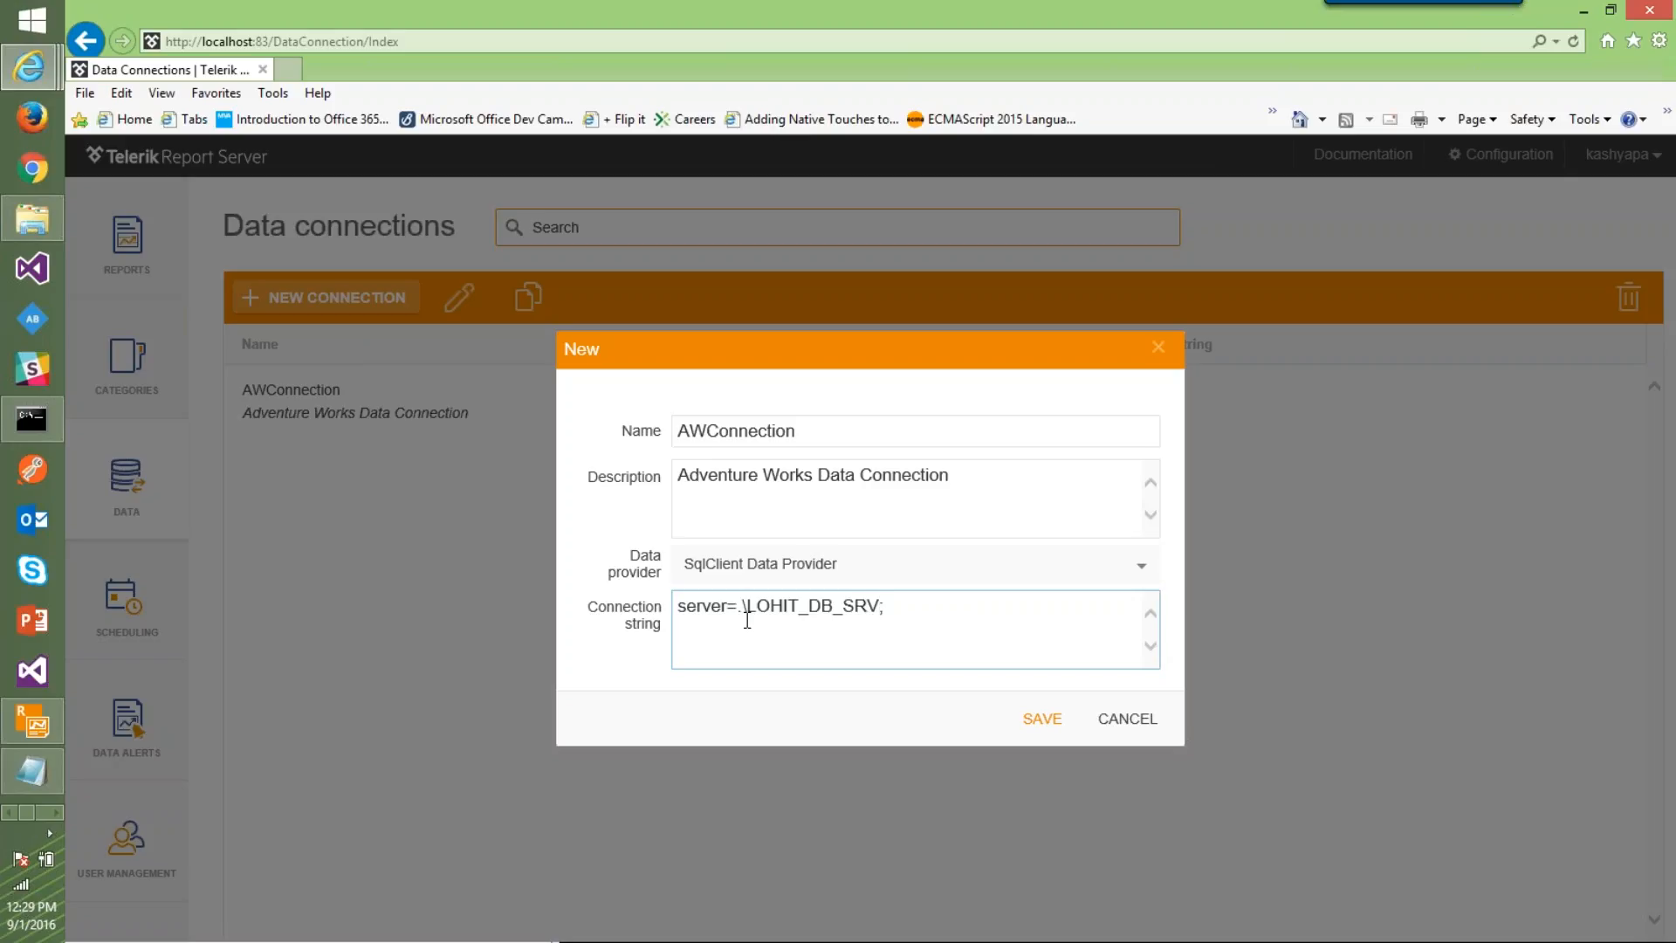
text(data source)
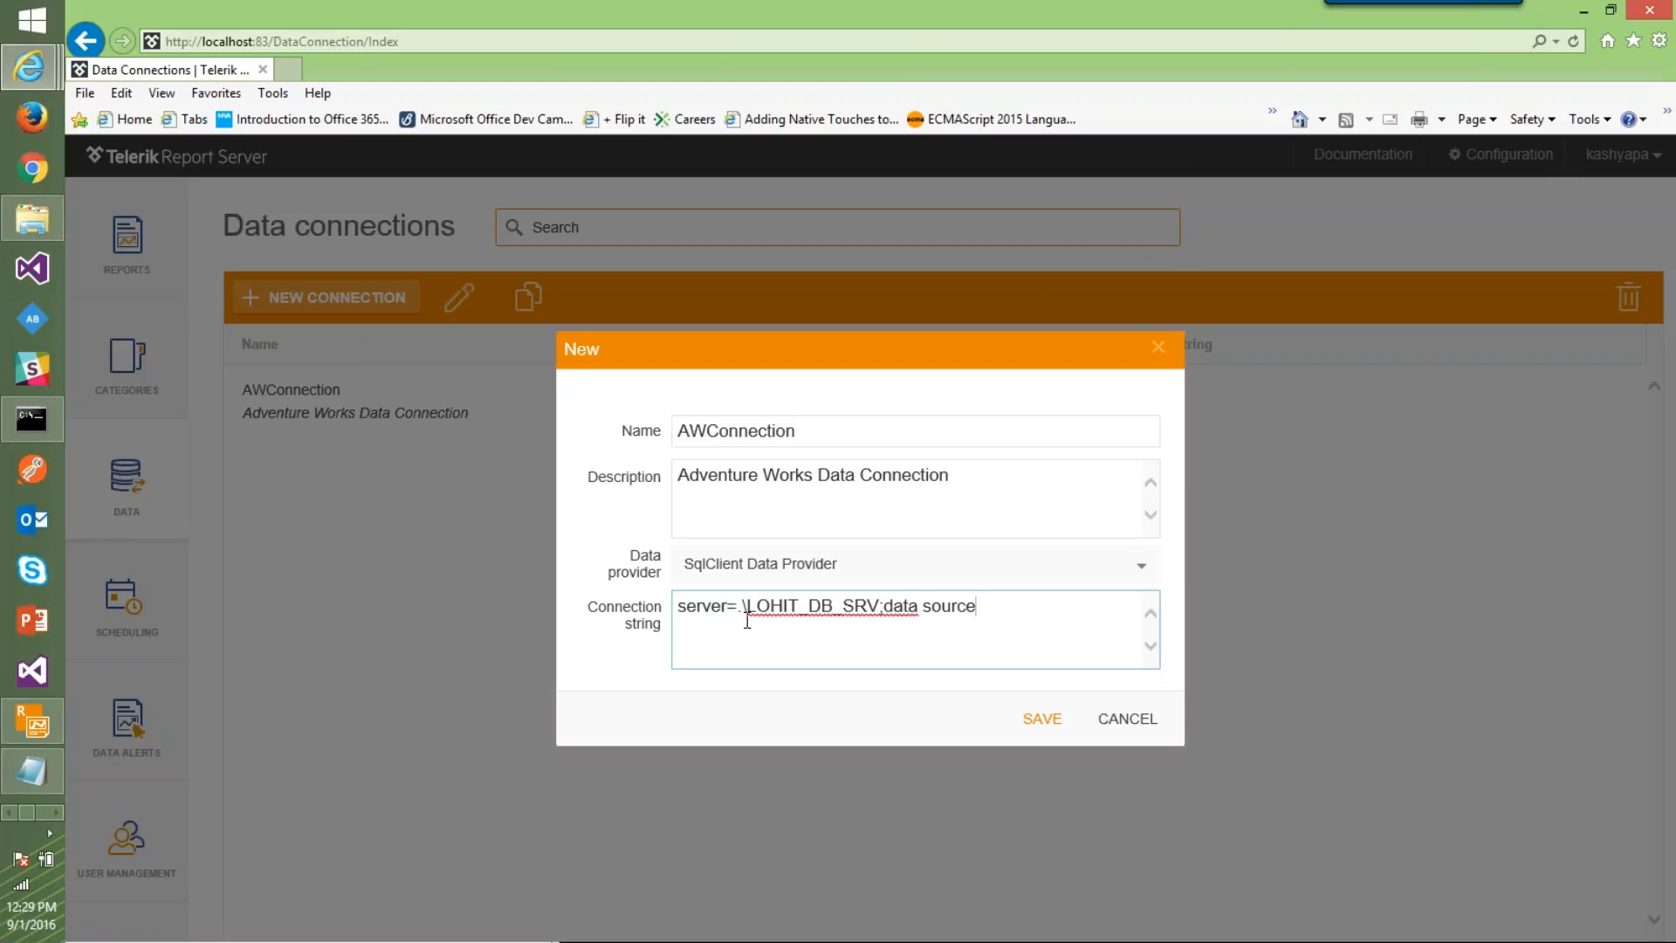
key(ctrl+shift+Left)
key(ctrl+shift+Left)
text(initial)
key(ctrl+Home)
key(ctrl+shift+Right)
text(data source)
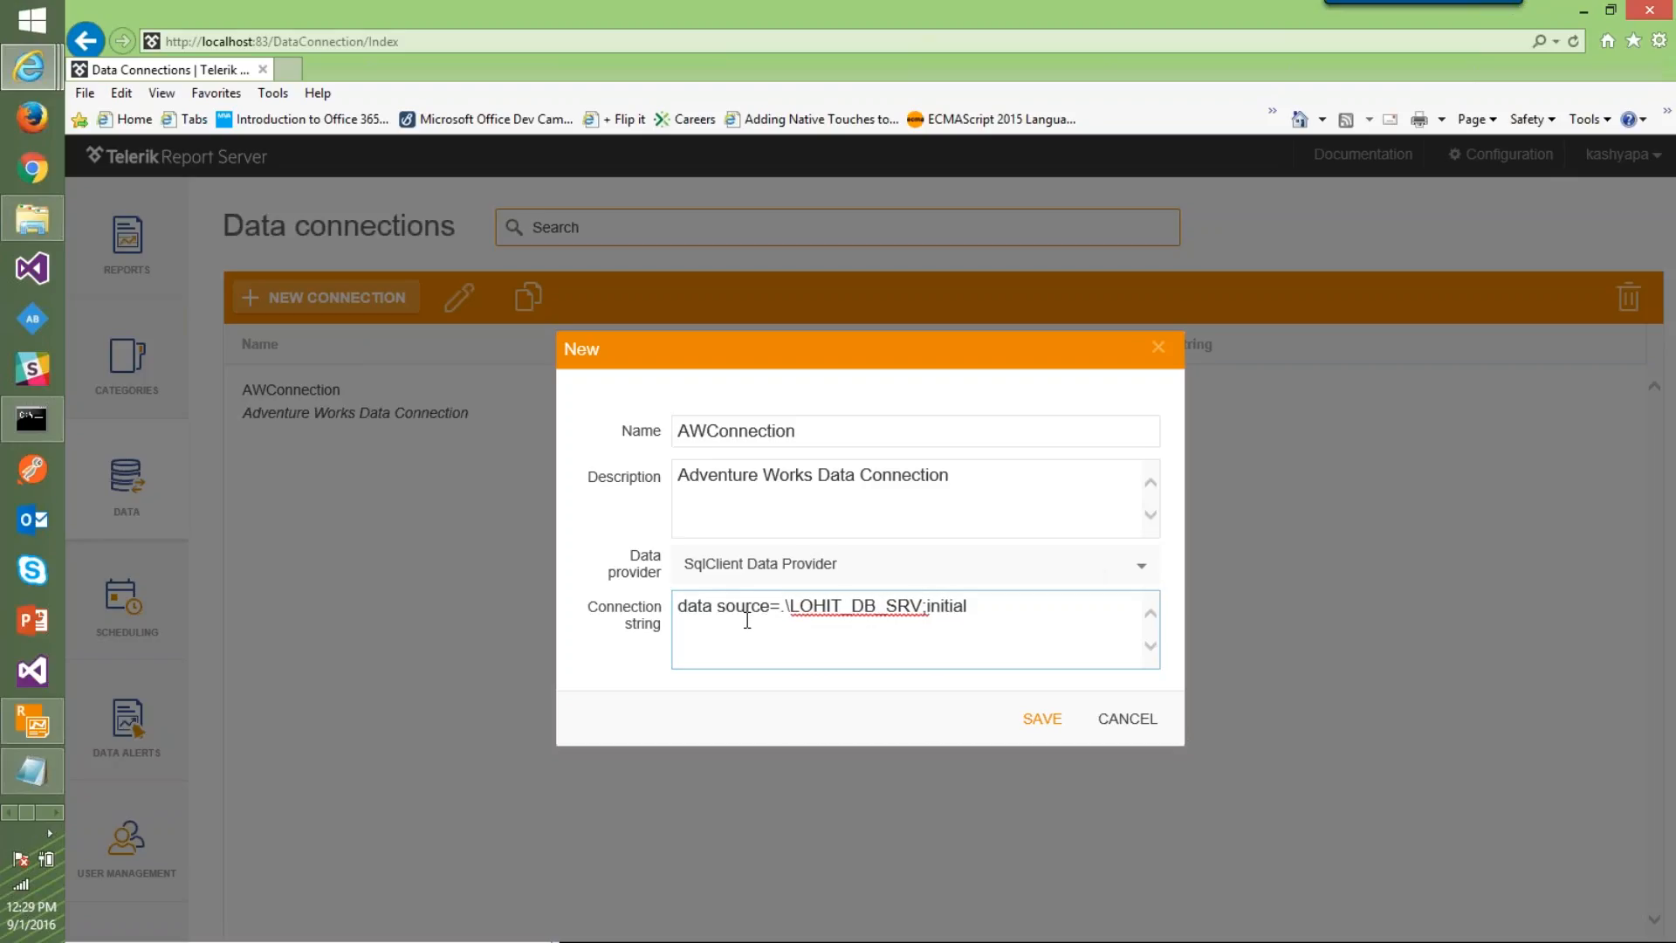
Complete the connection string with catalog=AdventureWorks;integrated security=SSPI and save the data connection
text(ca)
text(og=AdventureWorks)
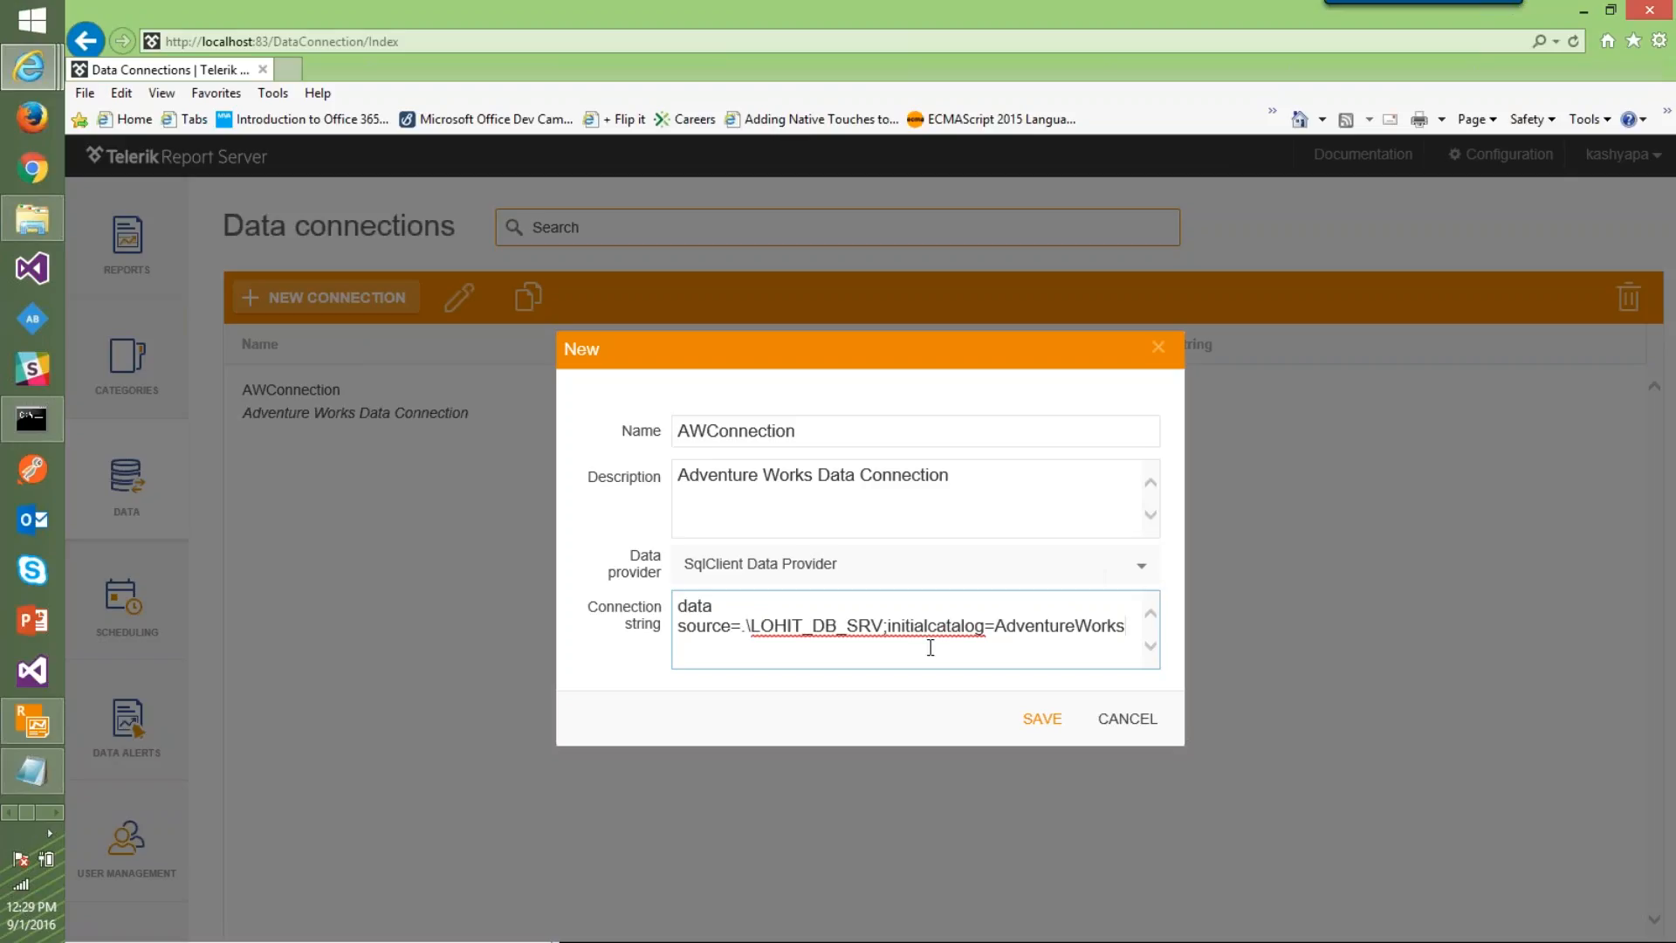
text(;integrated se)
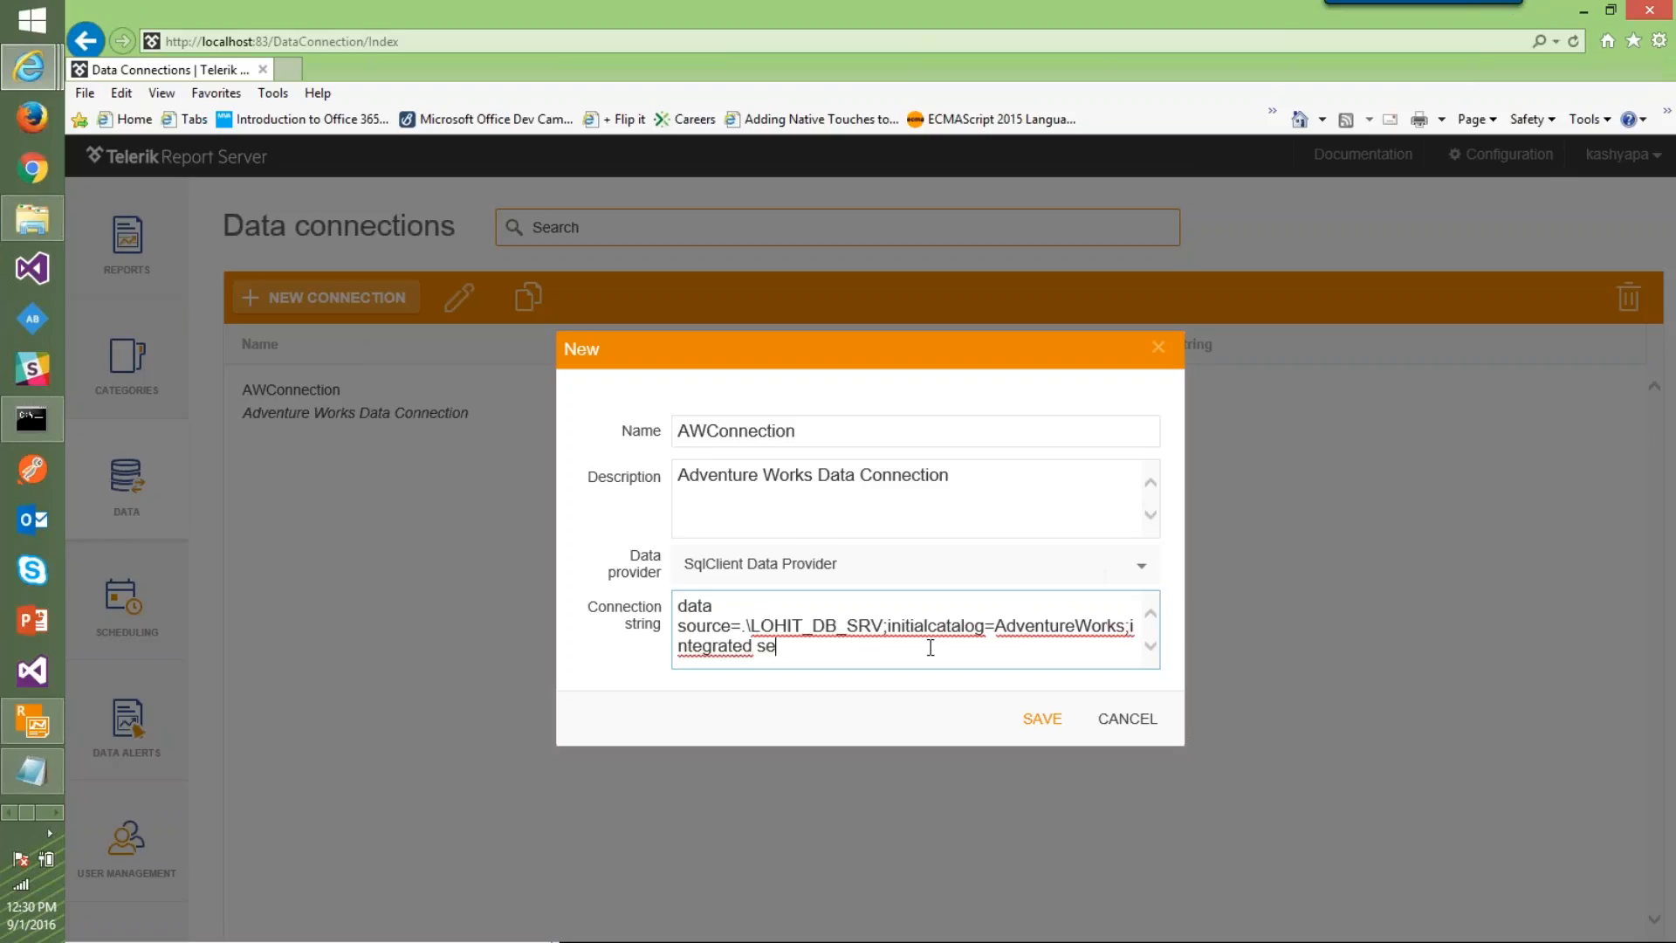
text(curity=SSPI)
click(1042, 718)
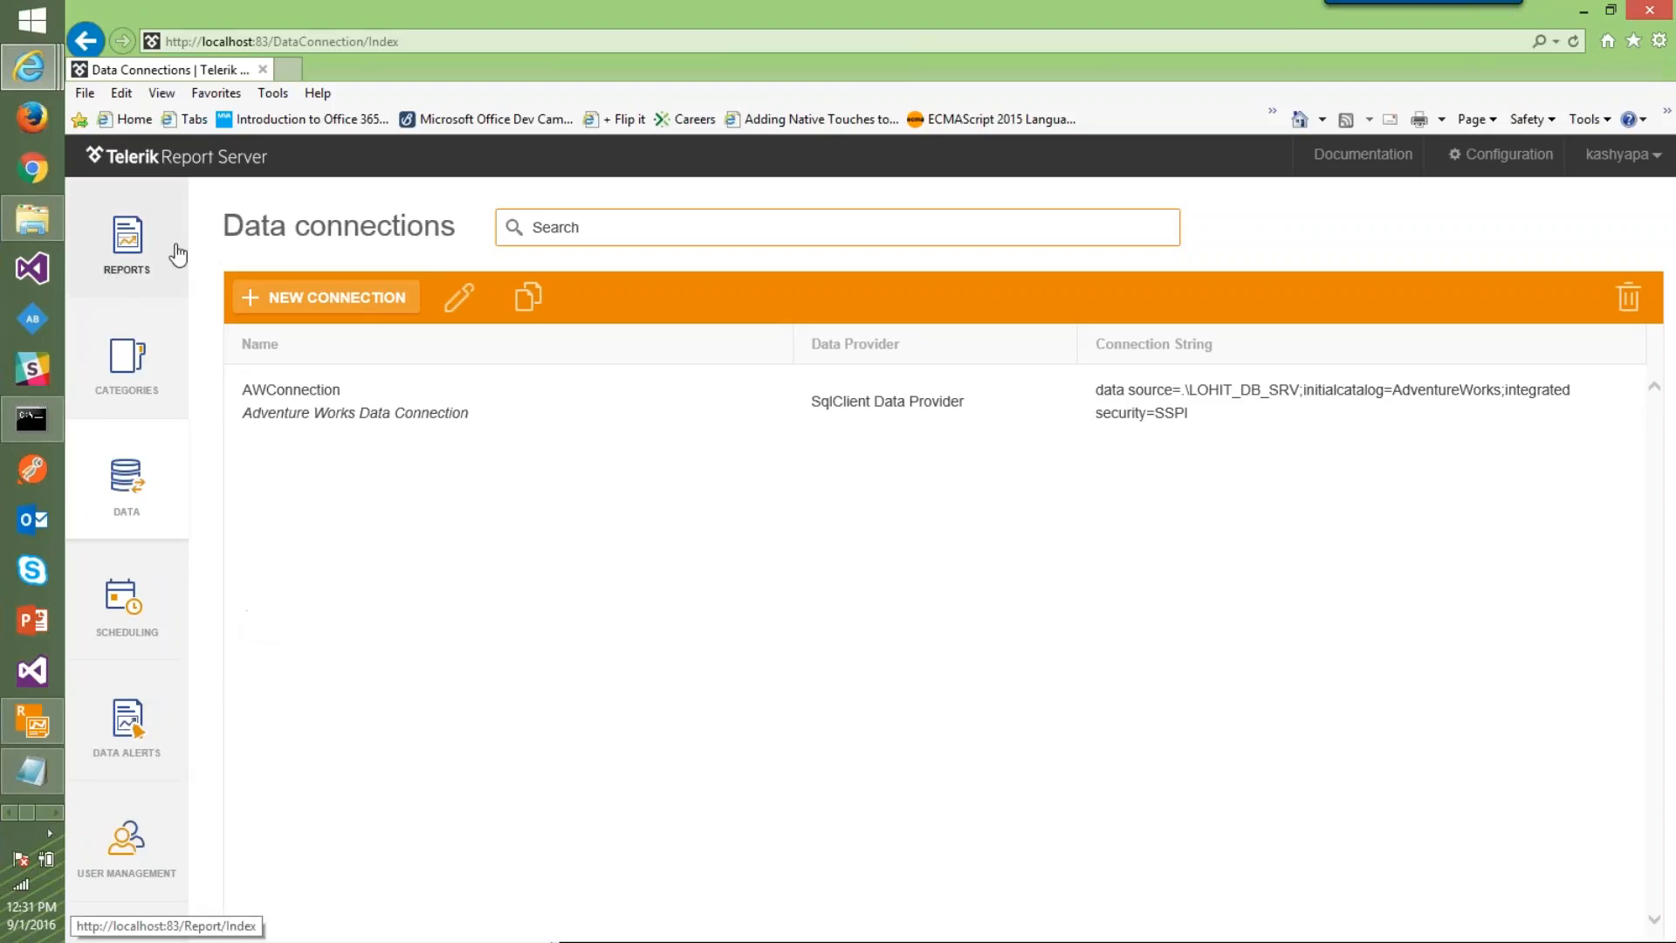
Open the Product Line Sales report from the reports list and examine its Top 10 Employees and Top 10 Stores charts
click(127, 242)
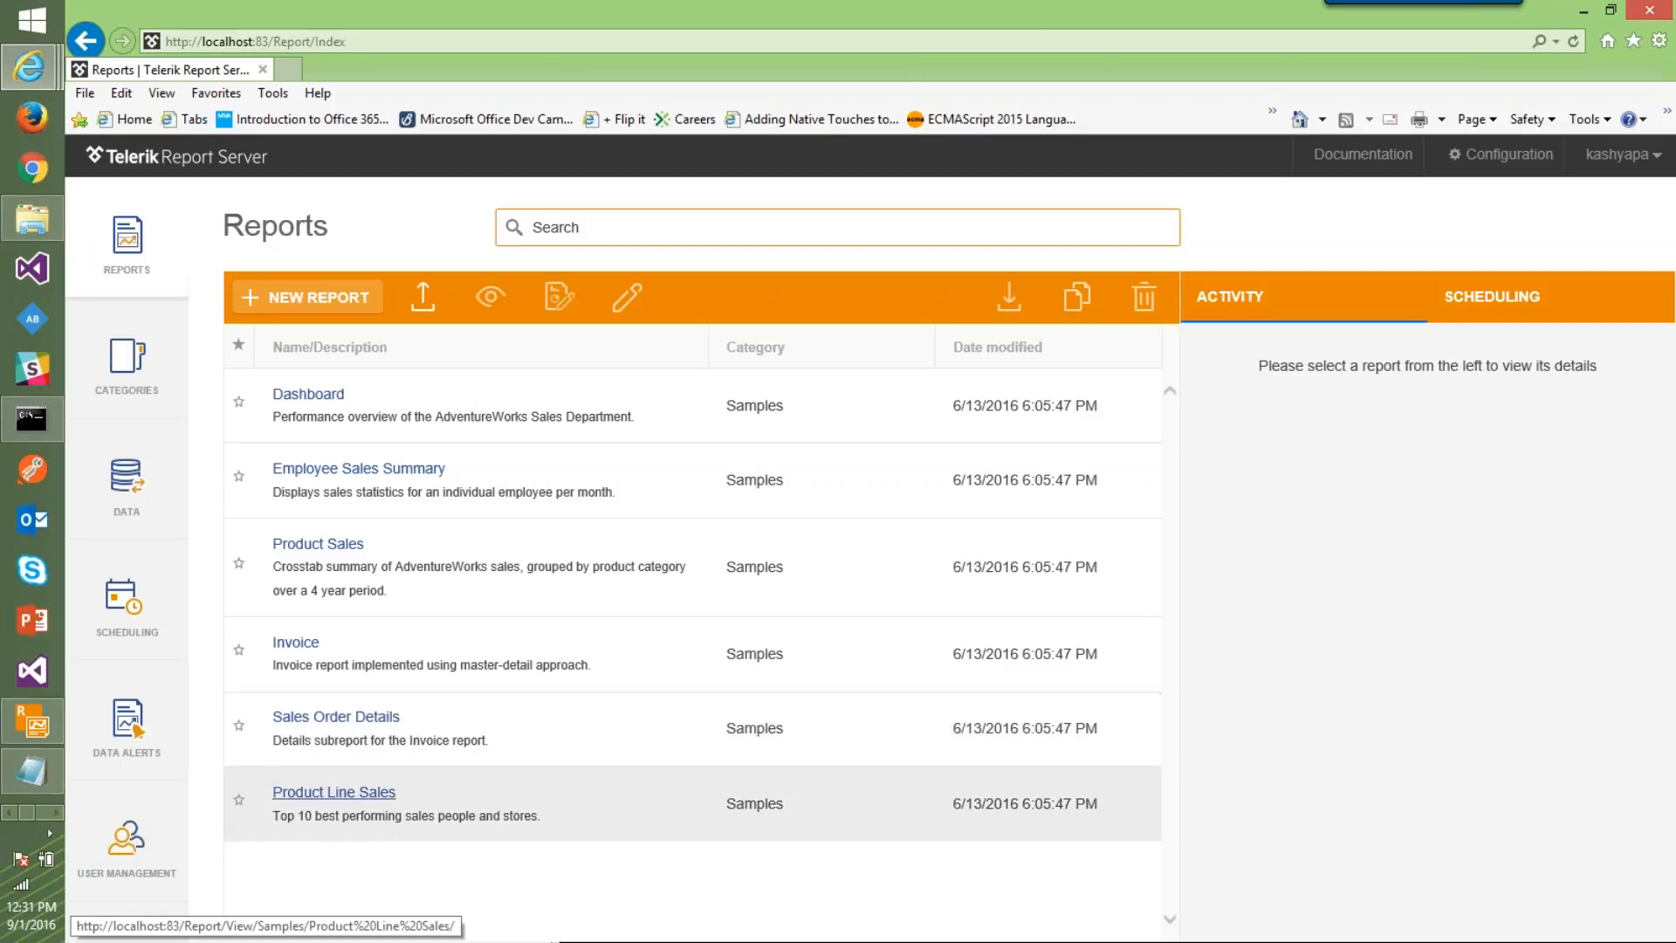
click(356, 796)
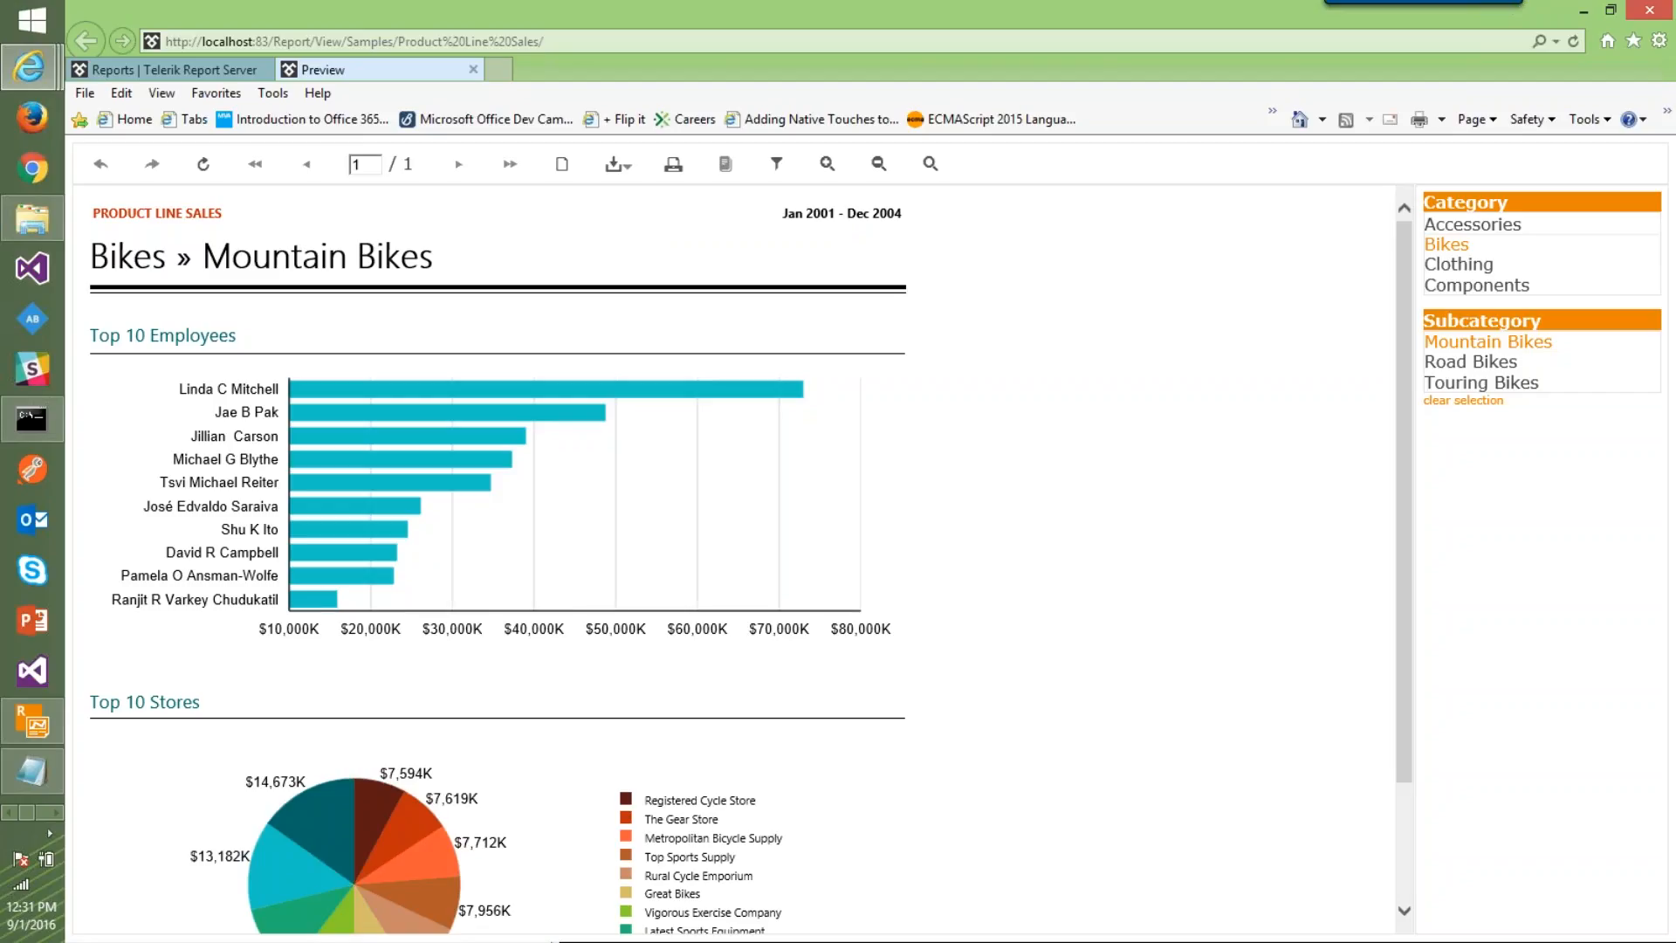
scroll(1184, 523, down, 2)
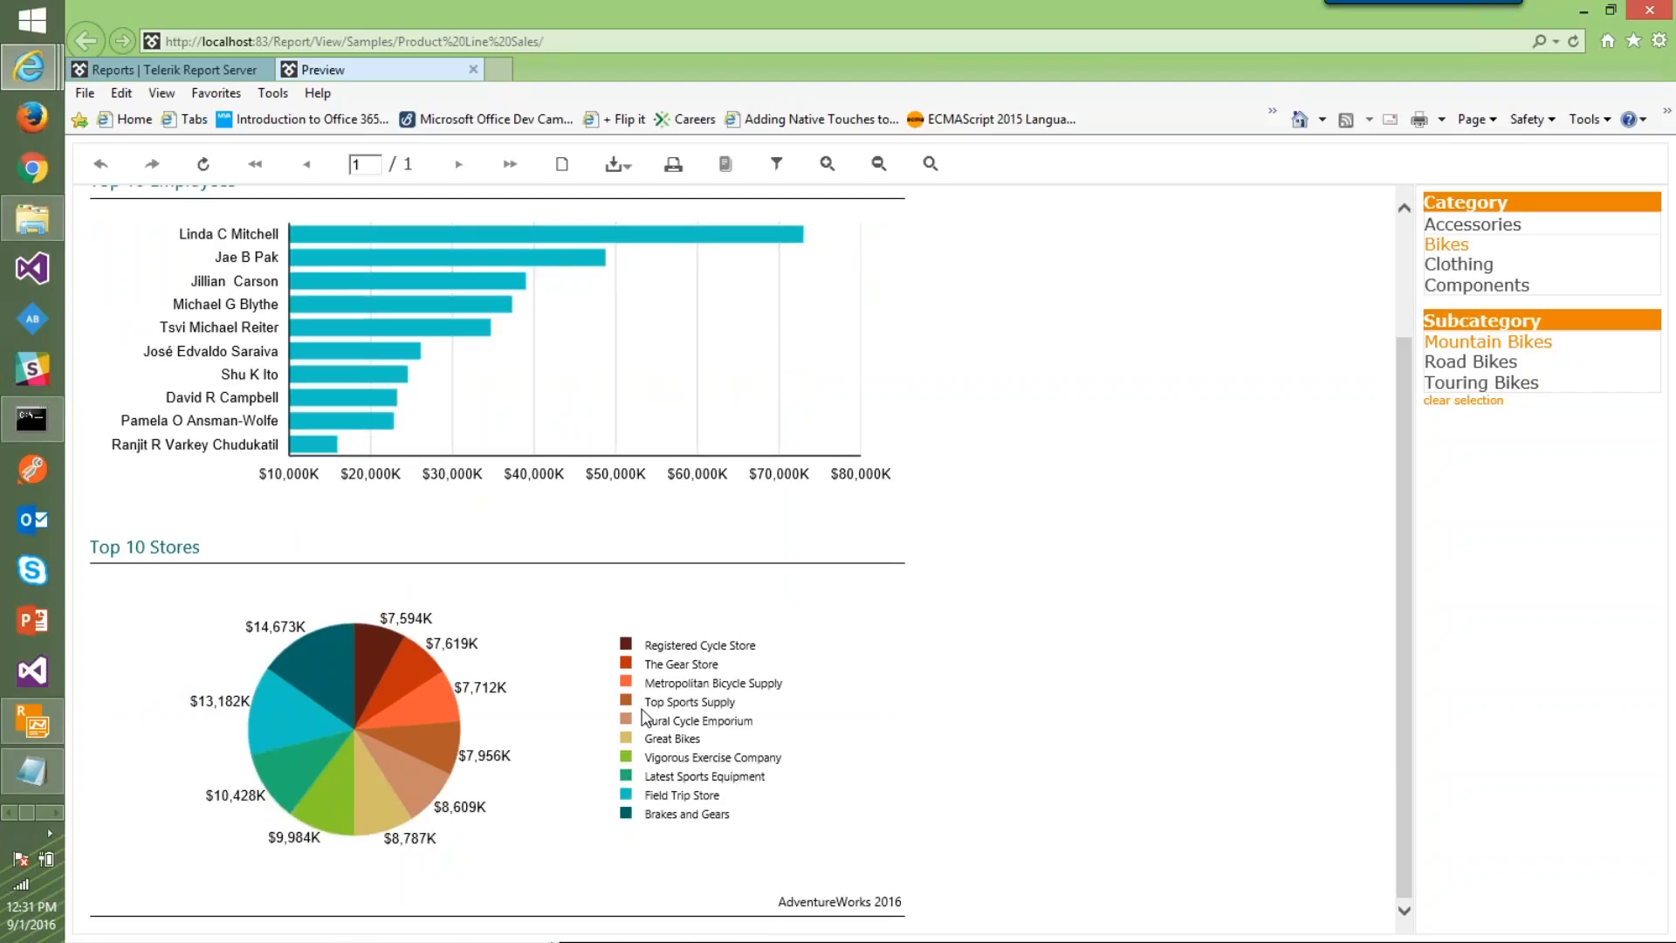
scroll(935, 623, up, 2)
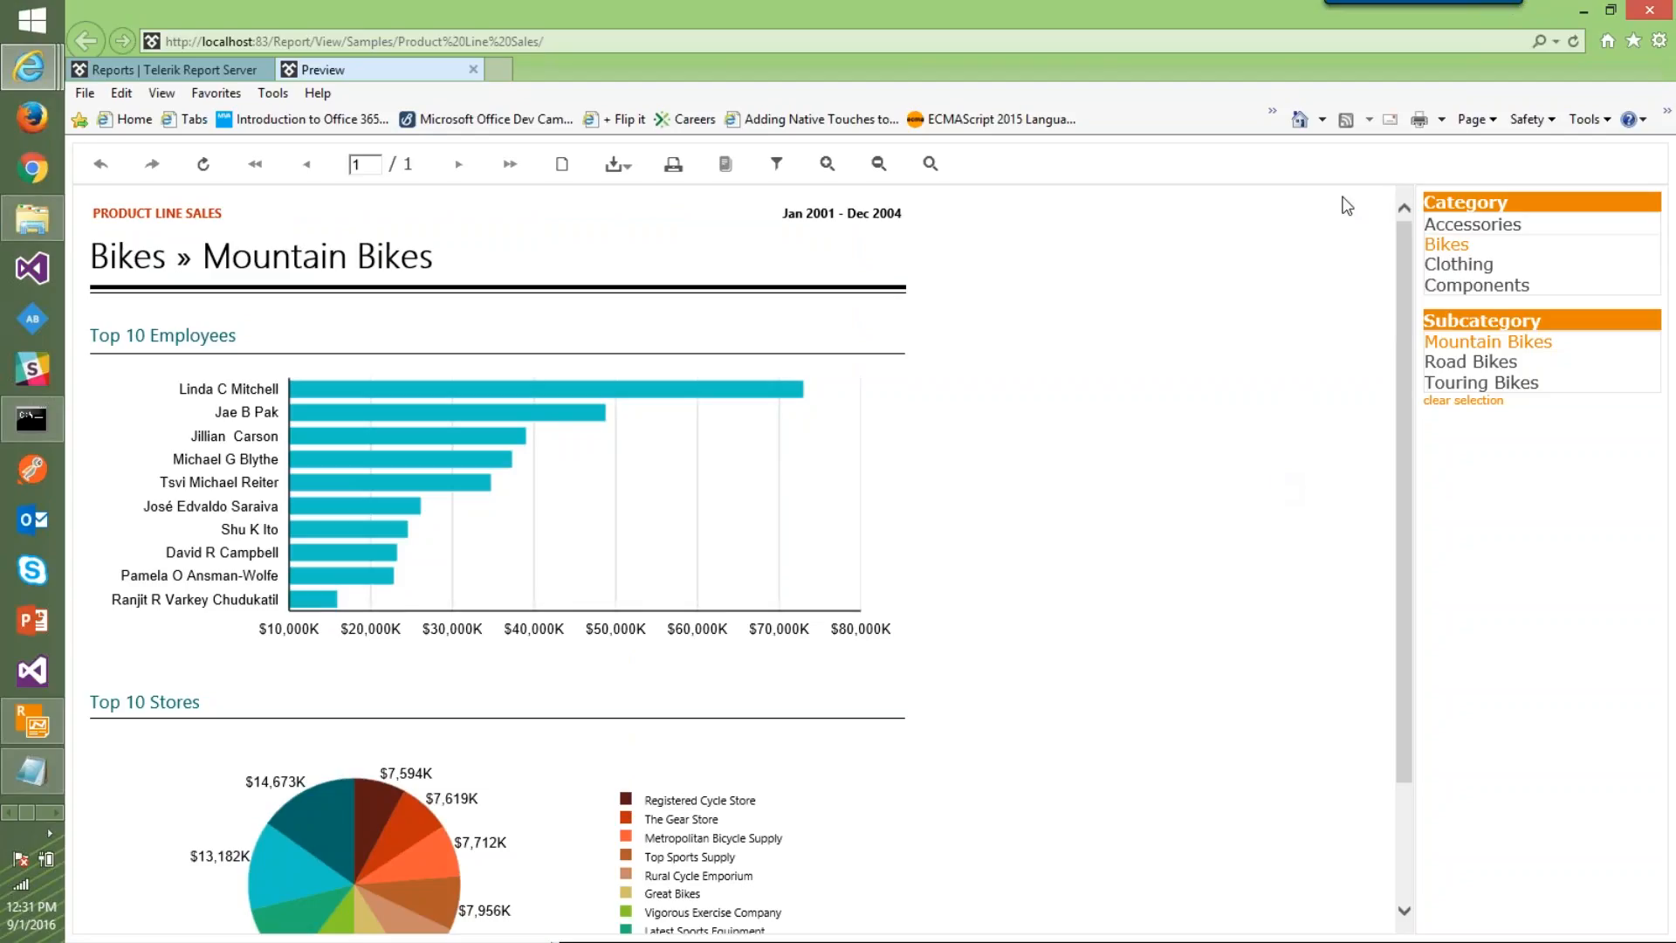
Clear the subcategory selection in the report parameters and switch the report's category to Clothing
click(1468, 400)
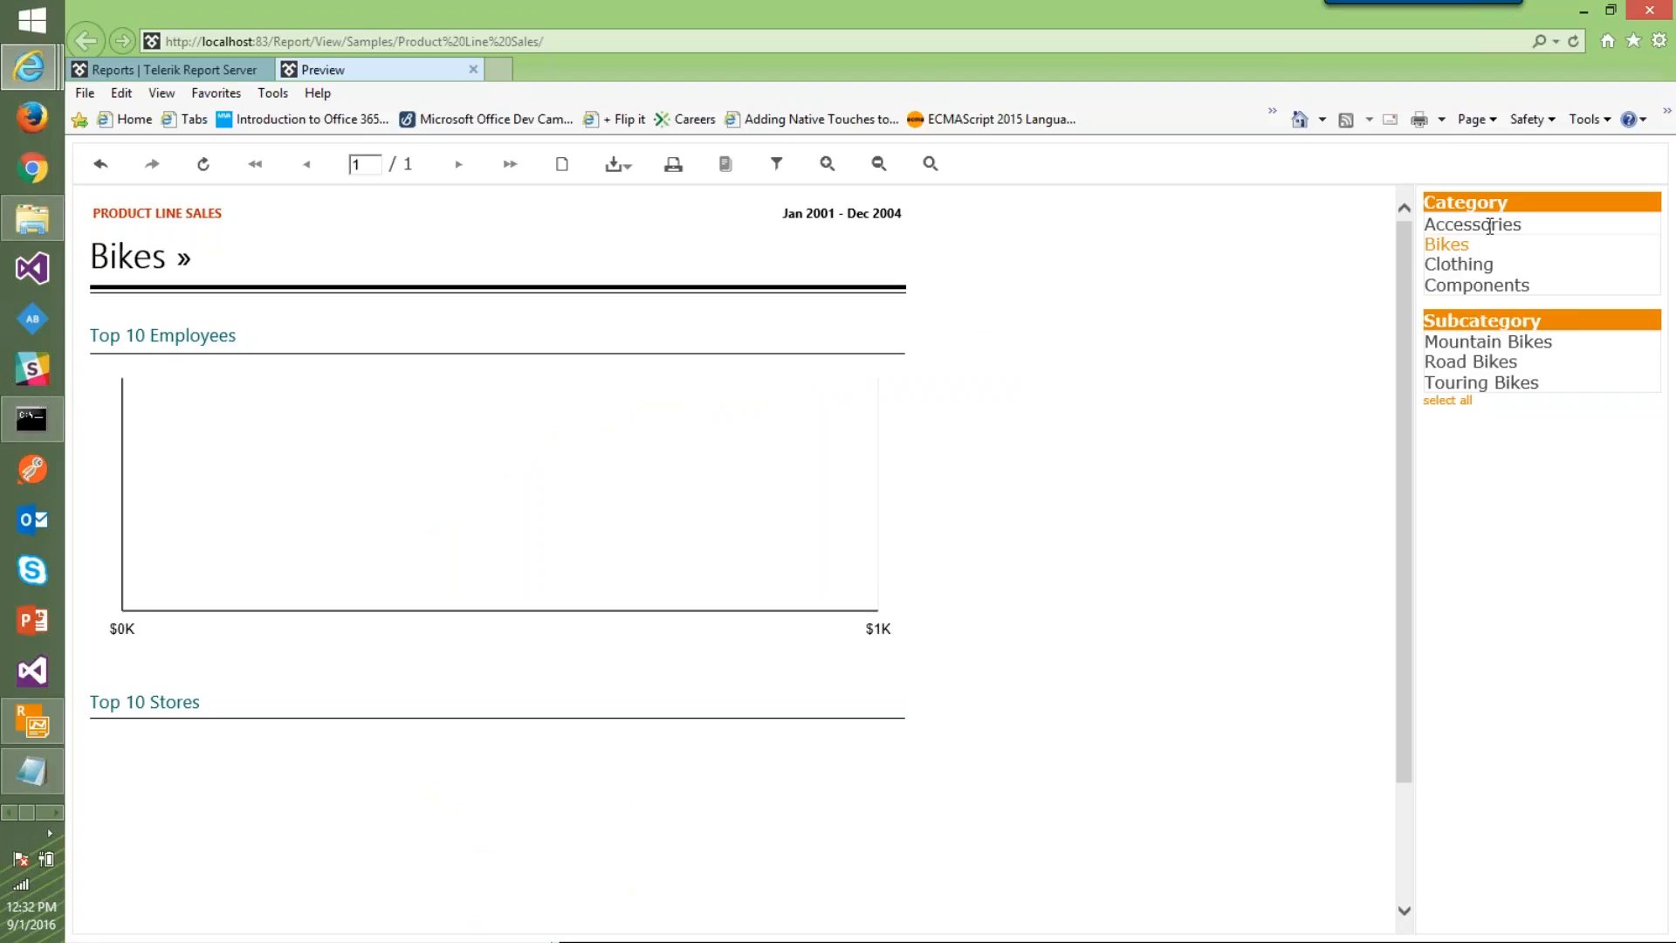
click(1467, 264)
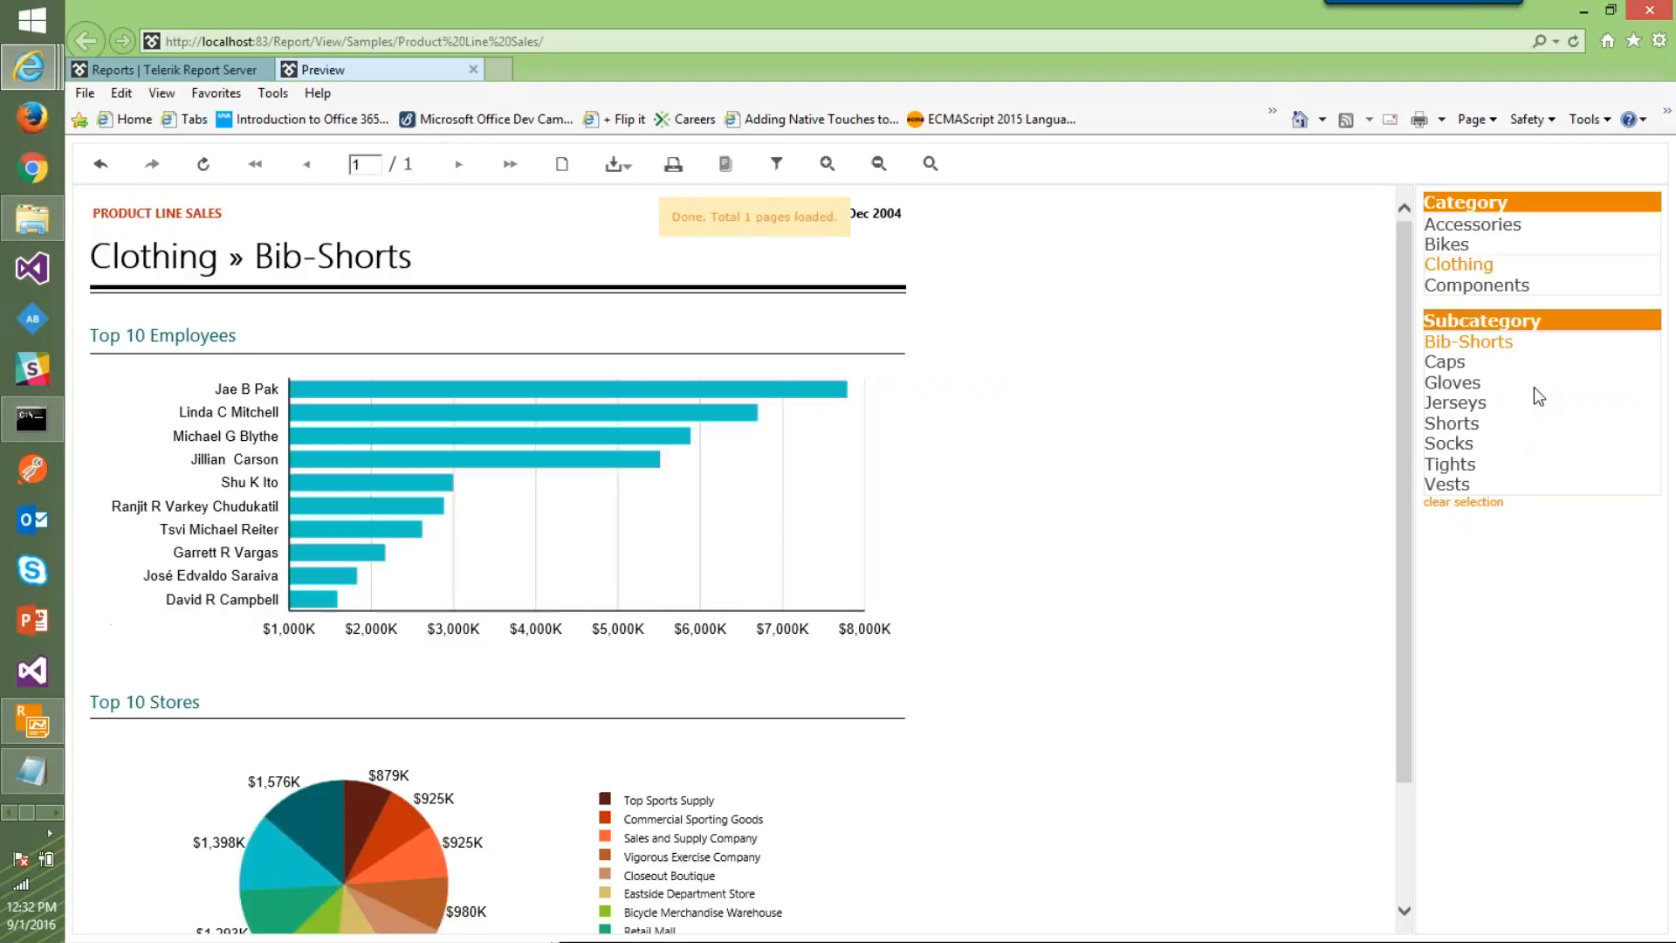
Add Tights, Caps and Gloves to the selected Clothing subcategories of the Product Line Sales report, and close the preview
double_click(1450, 465)
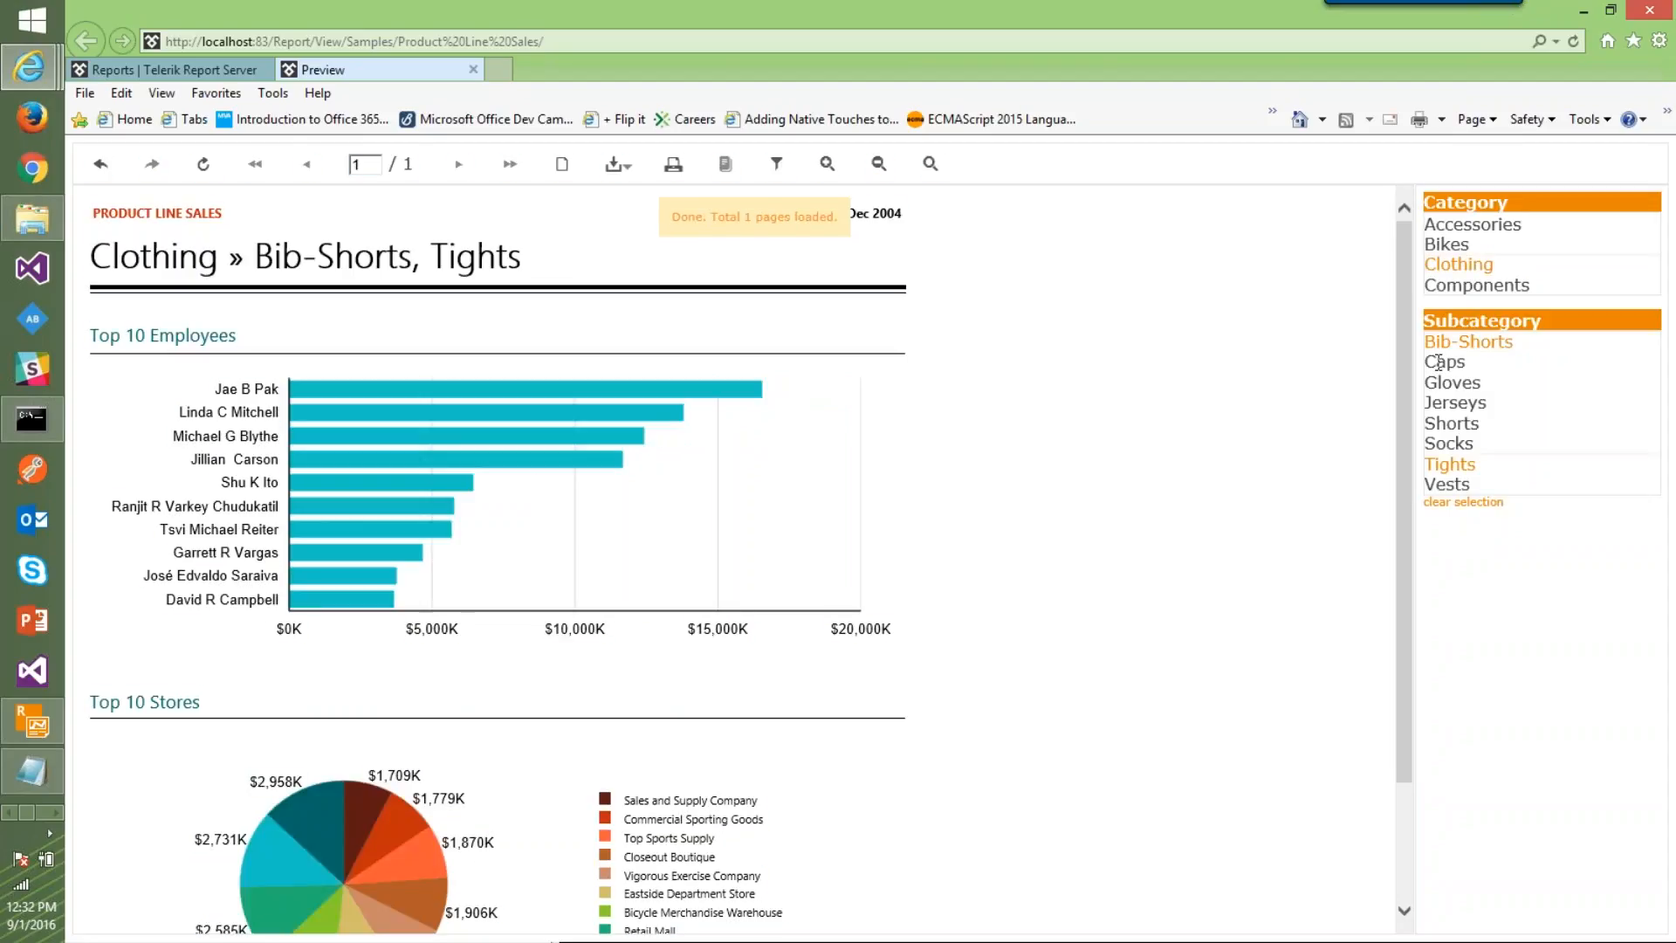
ctrl+click(1440, 362)
ctrl+click(1458, 381)
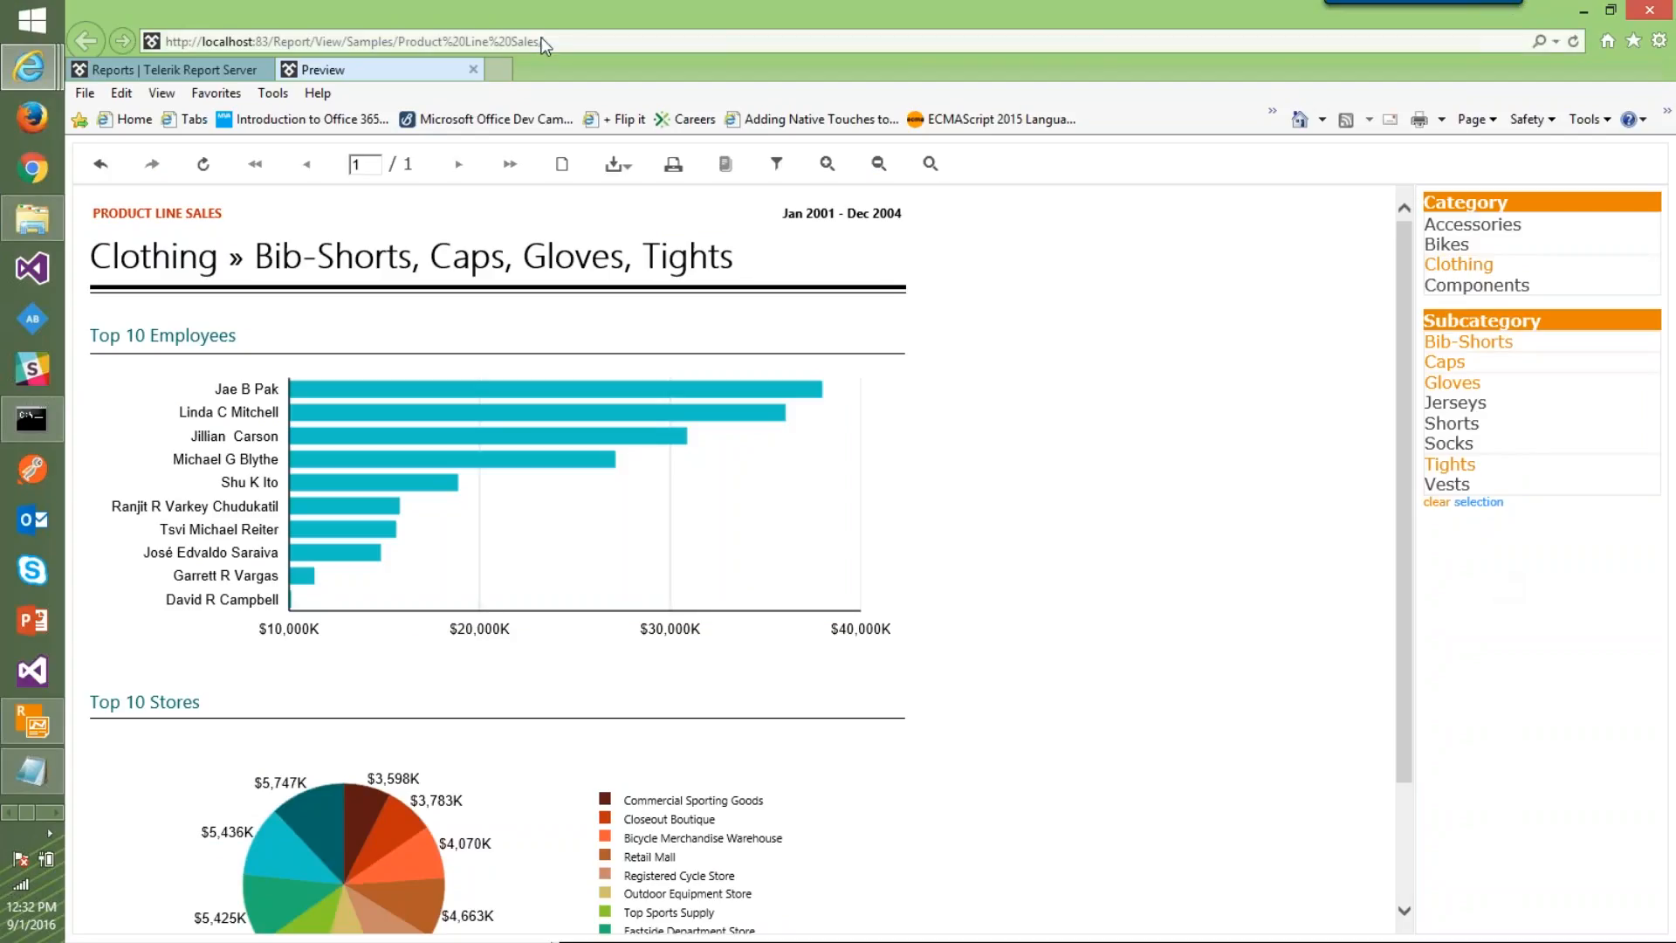
click(473, 69)
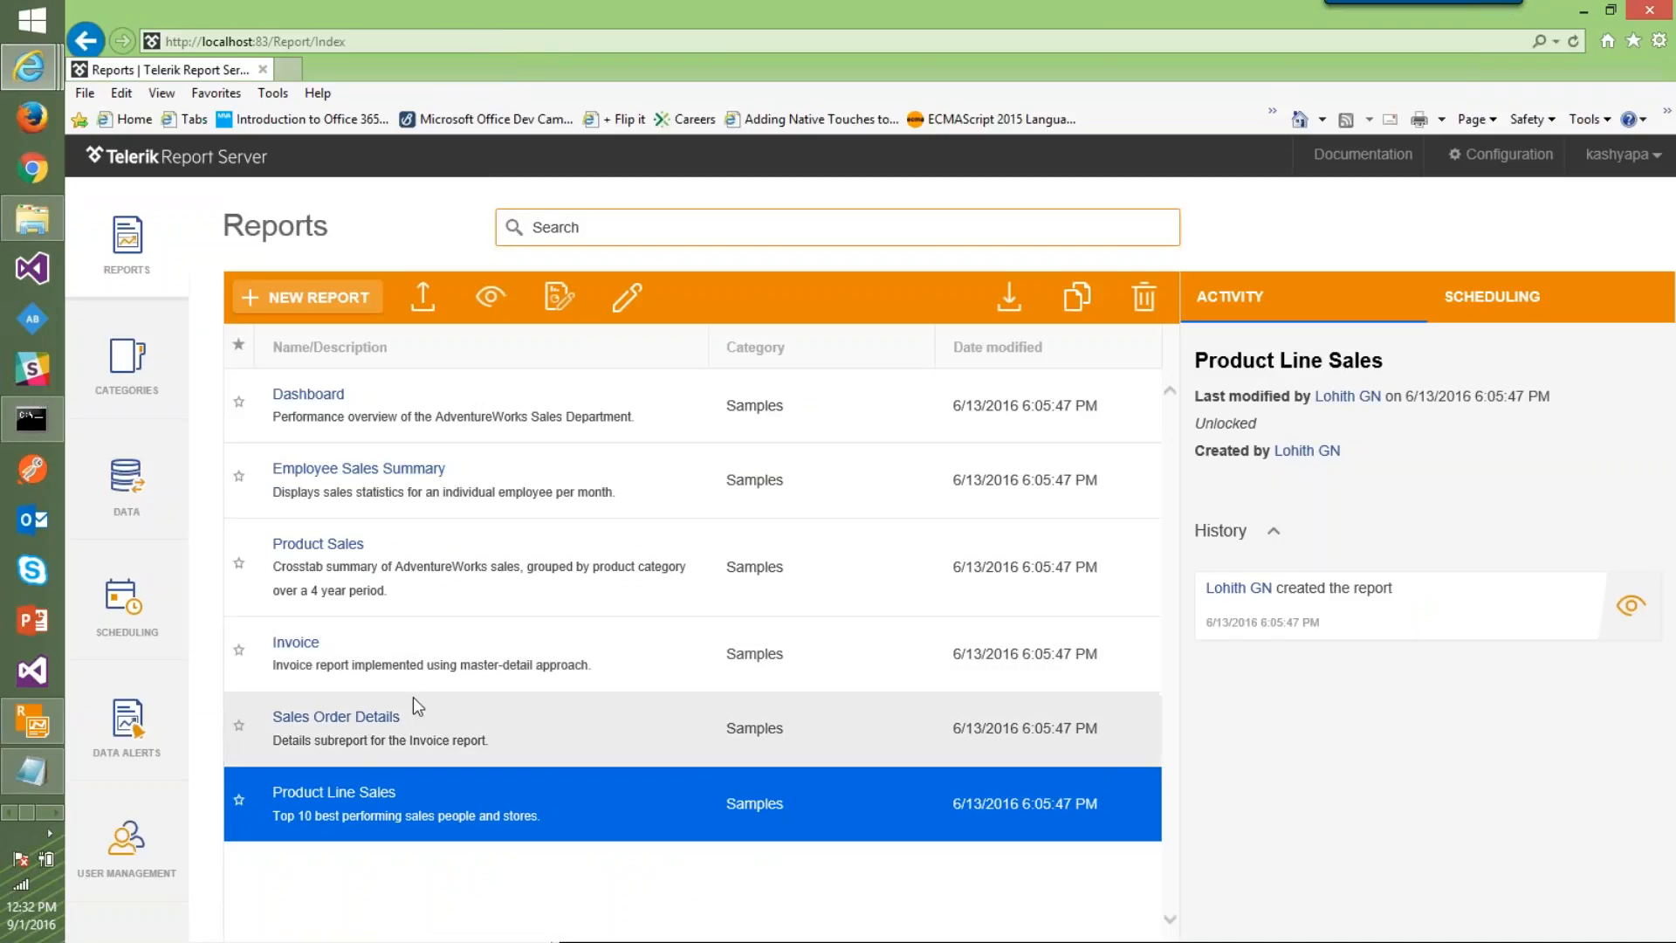
Examine the report upload form with its title, category, description and report file fields, and cancel it
click(425, 300)
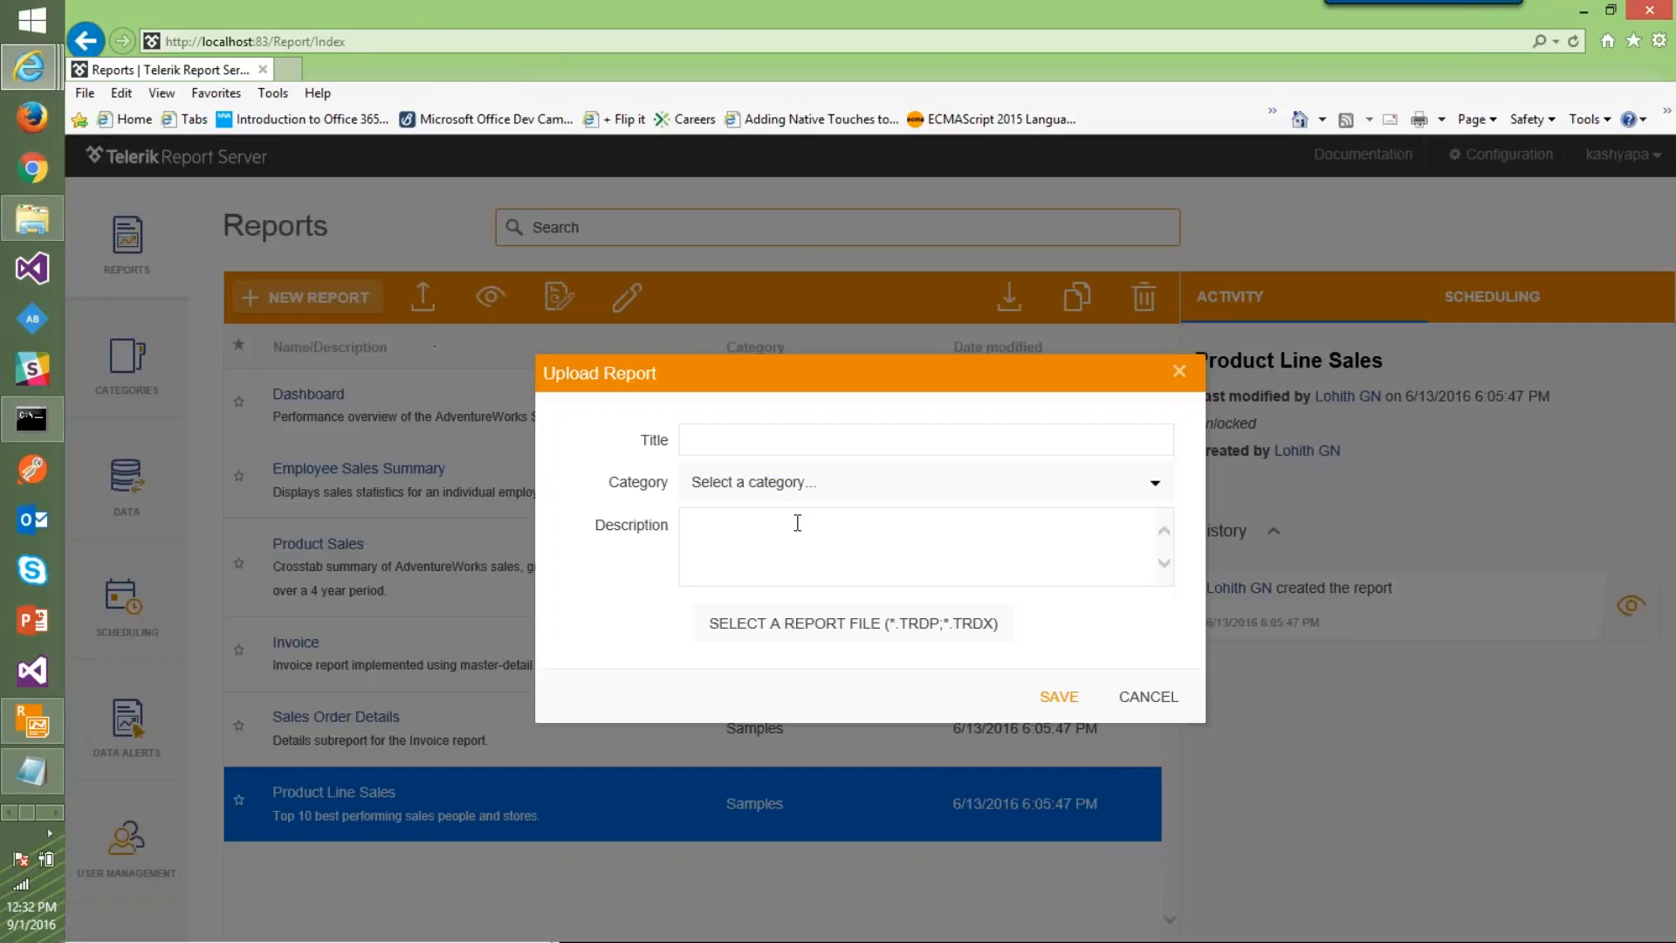
click(828, 438)
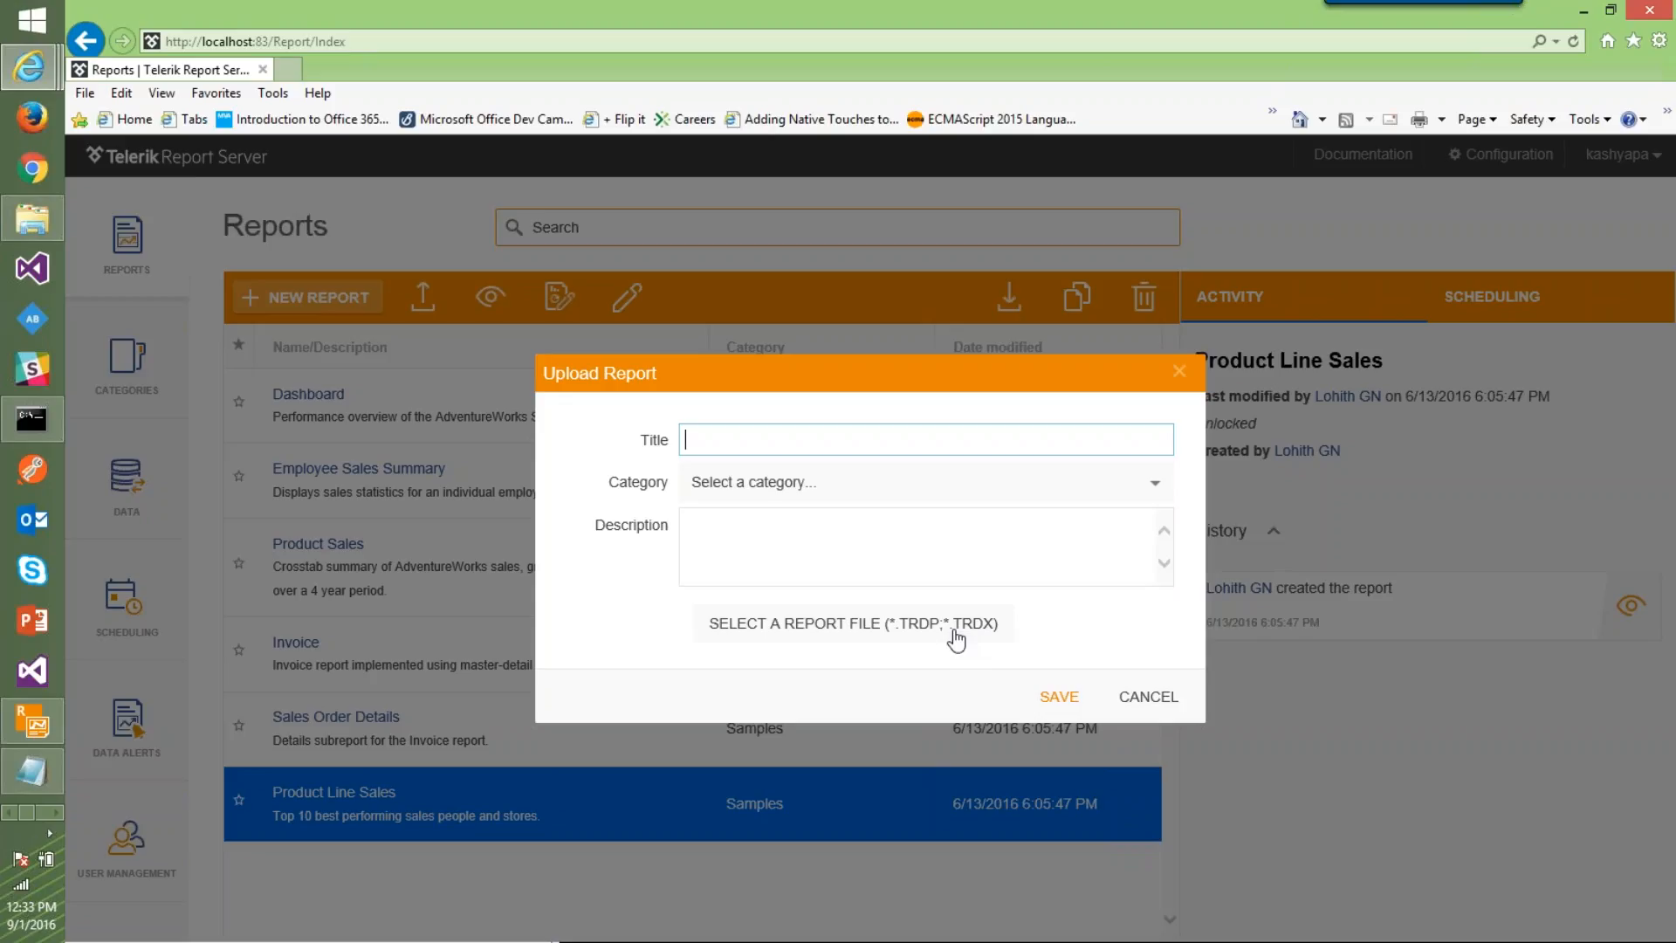
click(1139, 696)
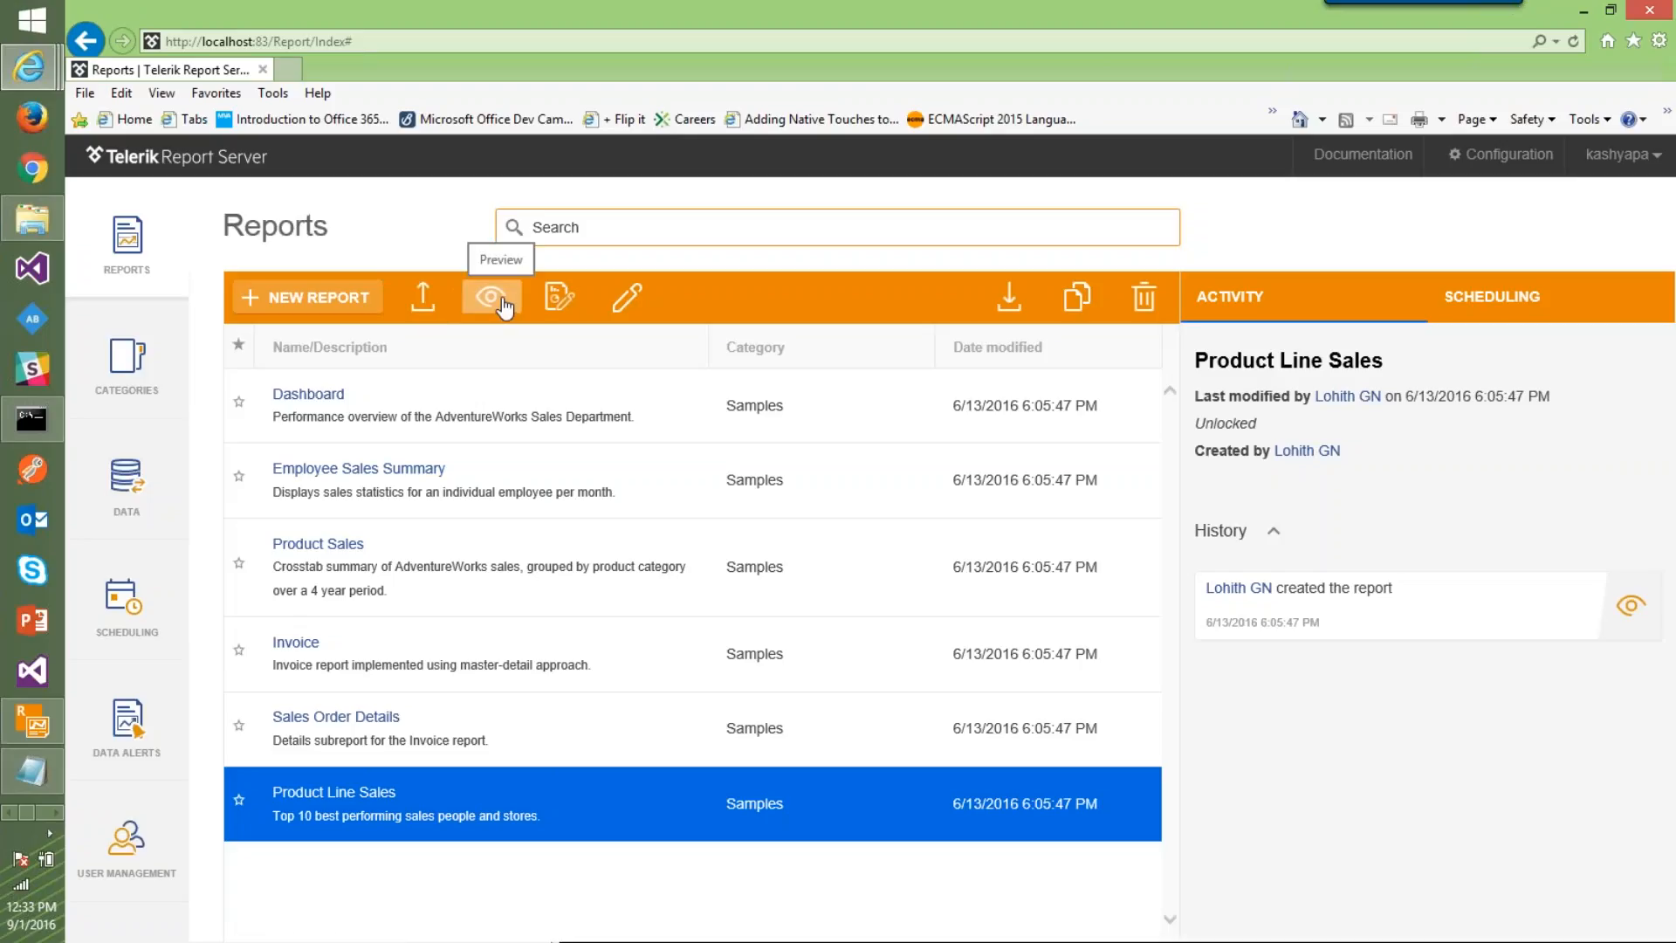
Select the Invoice report in the reports list and open its preview
click(611, 740)
click(618, 670)
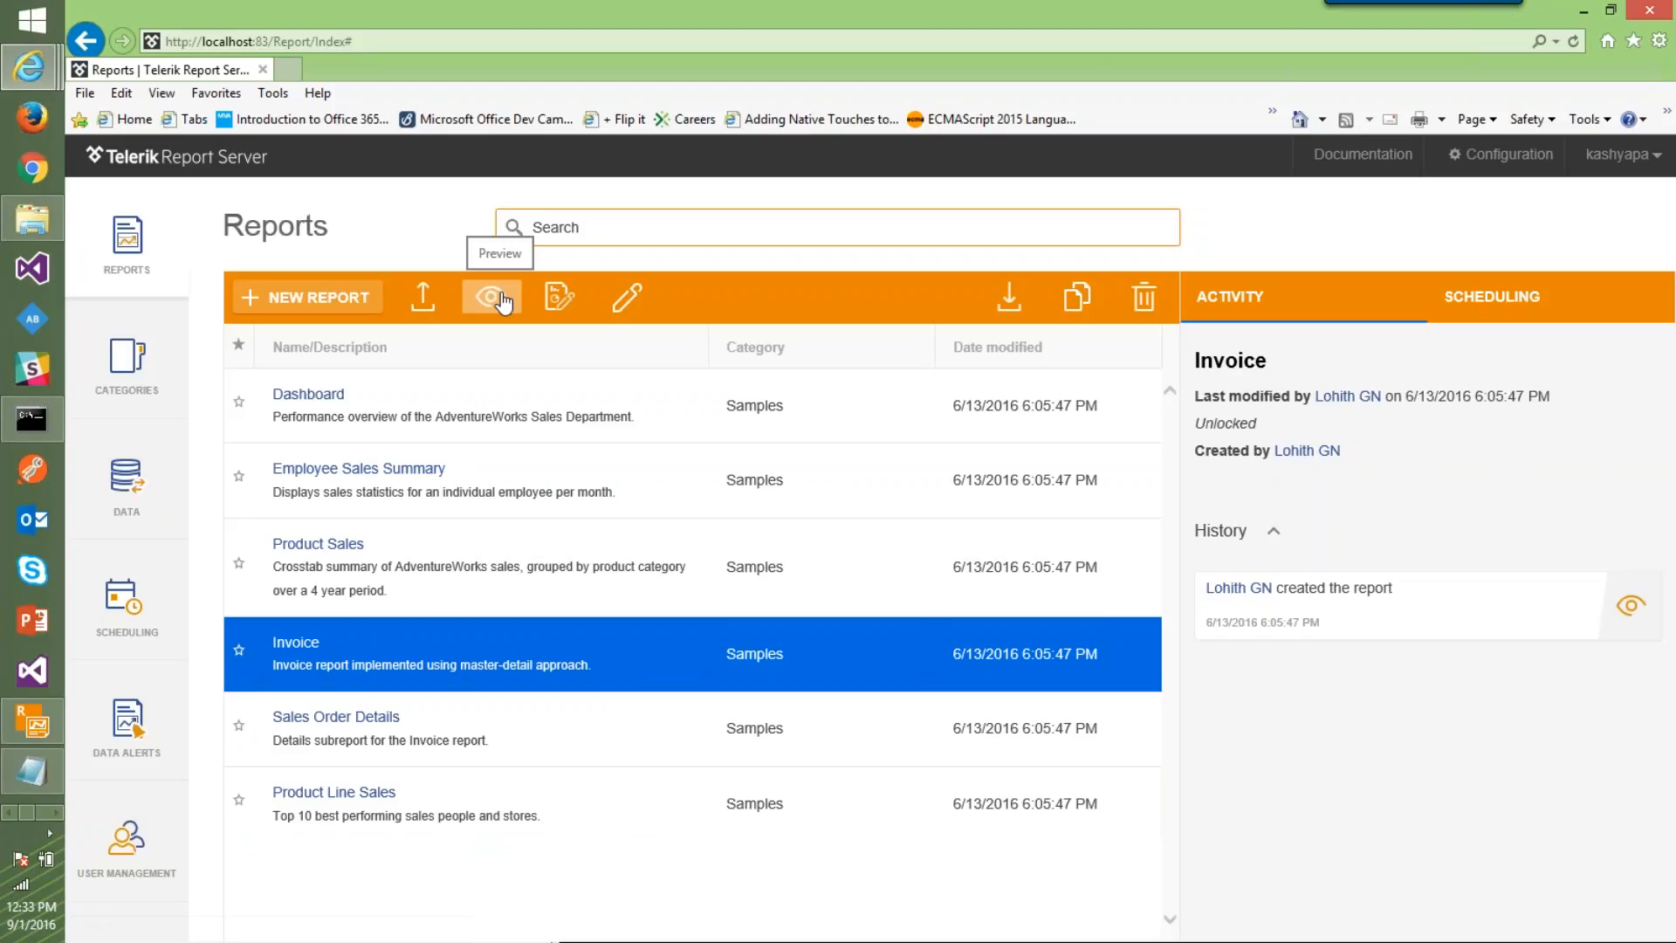
click(504, 298)
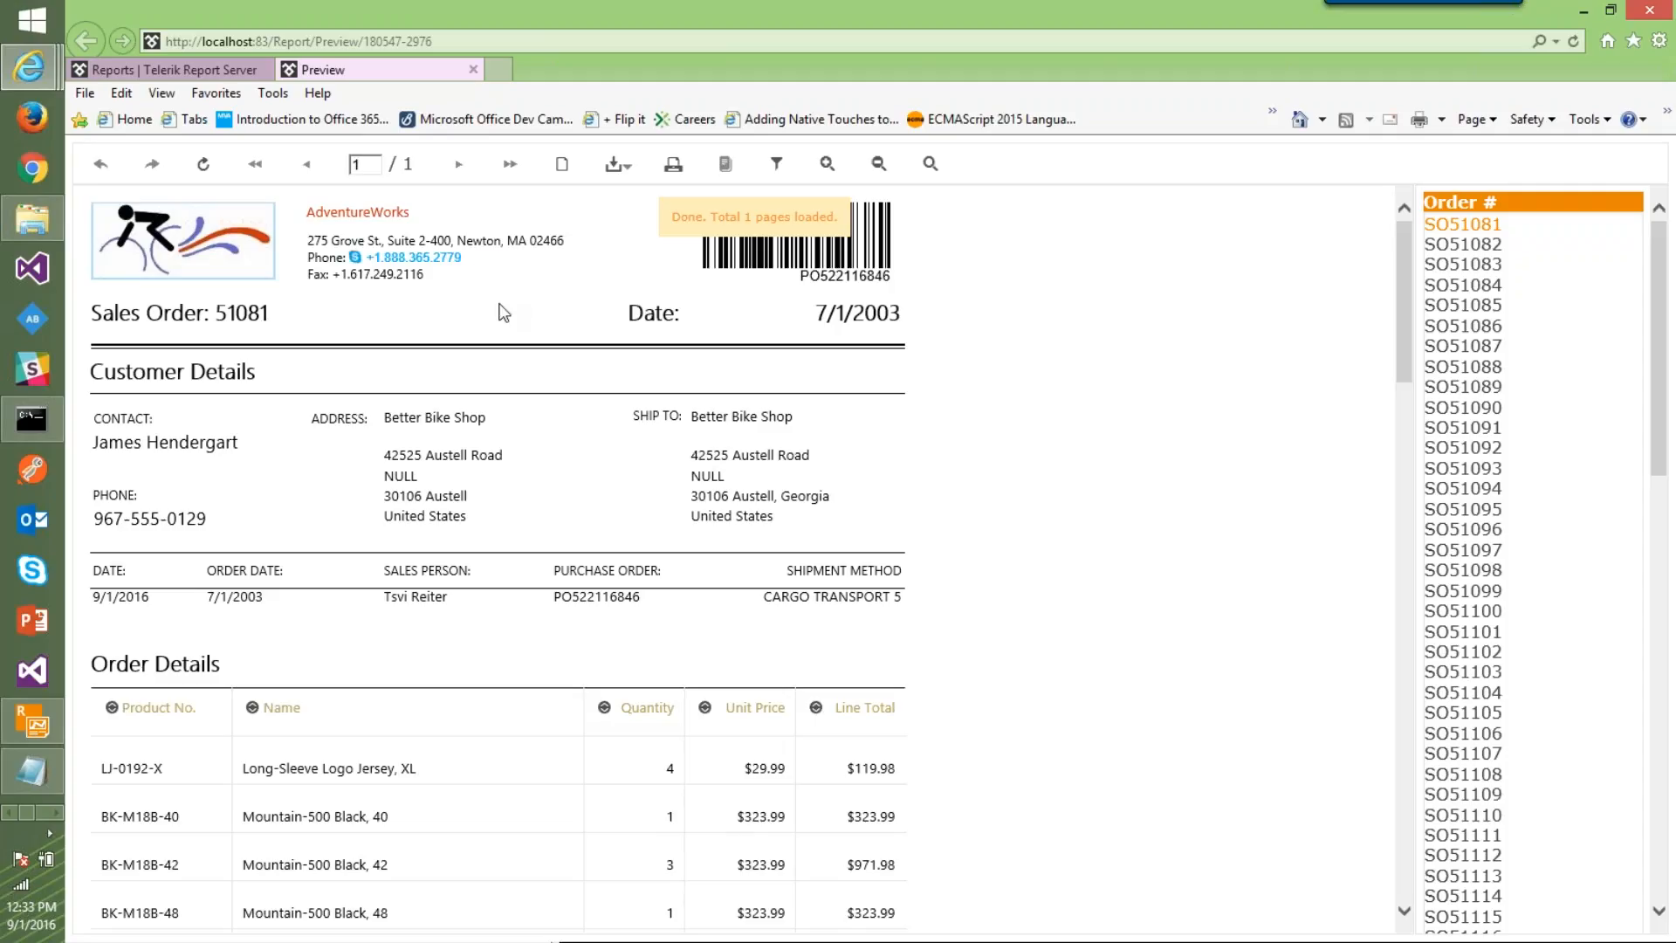
Examine the invoice's customer details, order details table and the totals at the end of the report
scroll(1069, 384, down, 20)
scroll(1072, 385, up, 20)
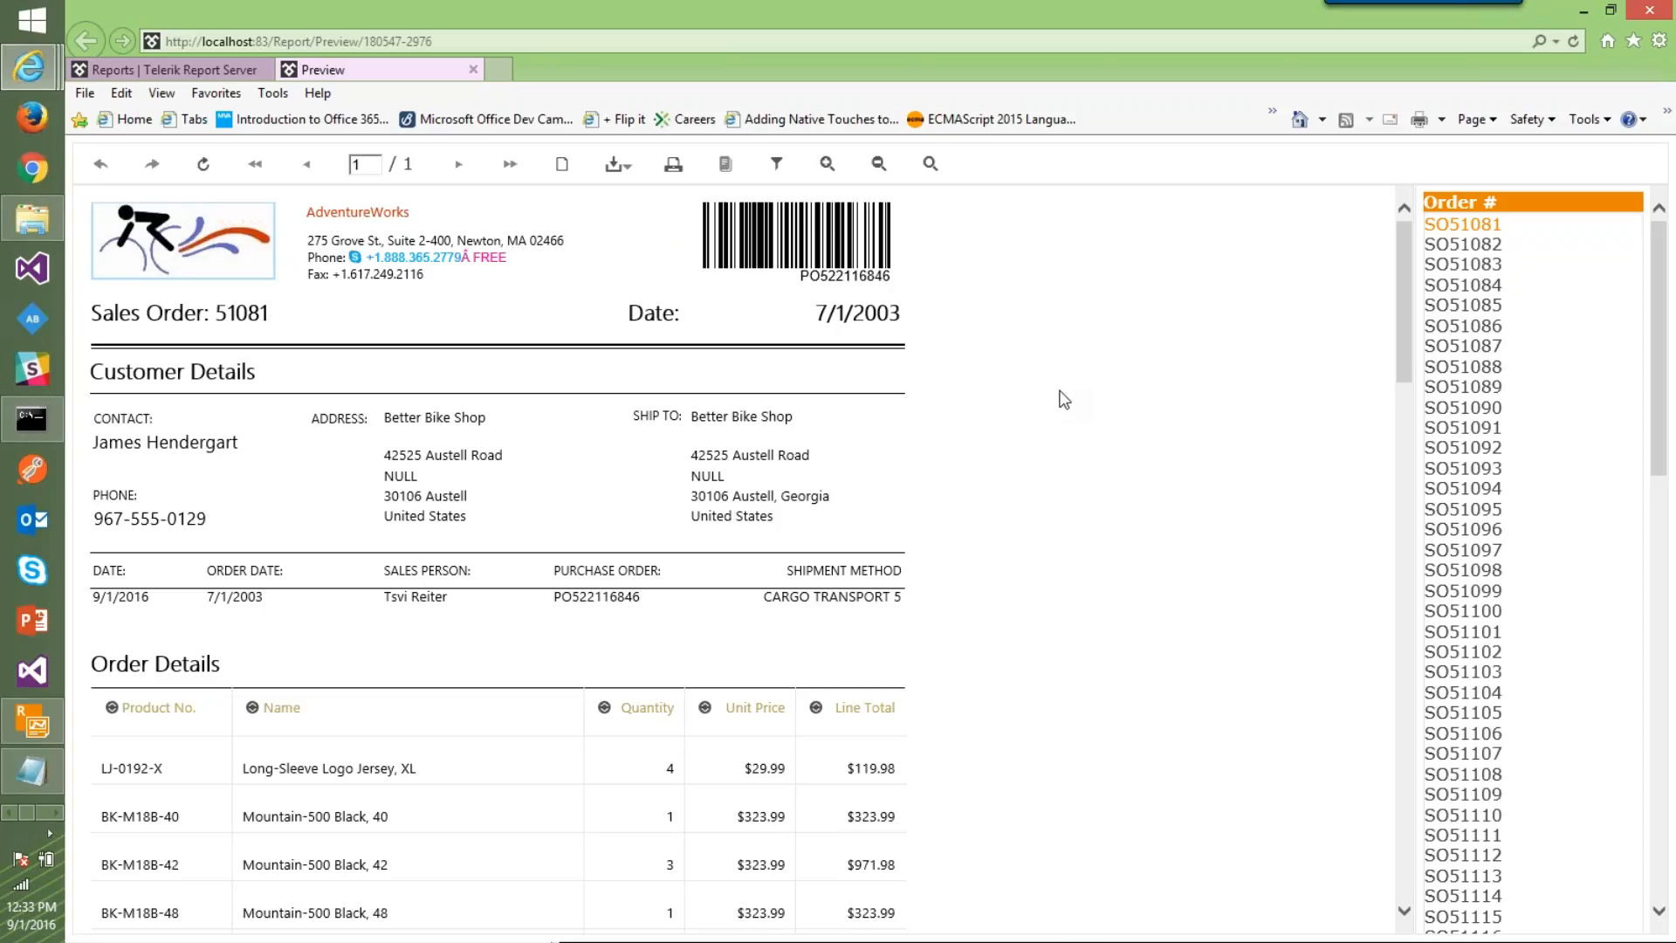
scroll(1063, 410, down, 20)
scroll(1063, 421, up, 20)
scroll(946, 439, down, 3)
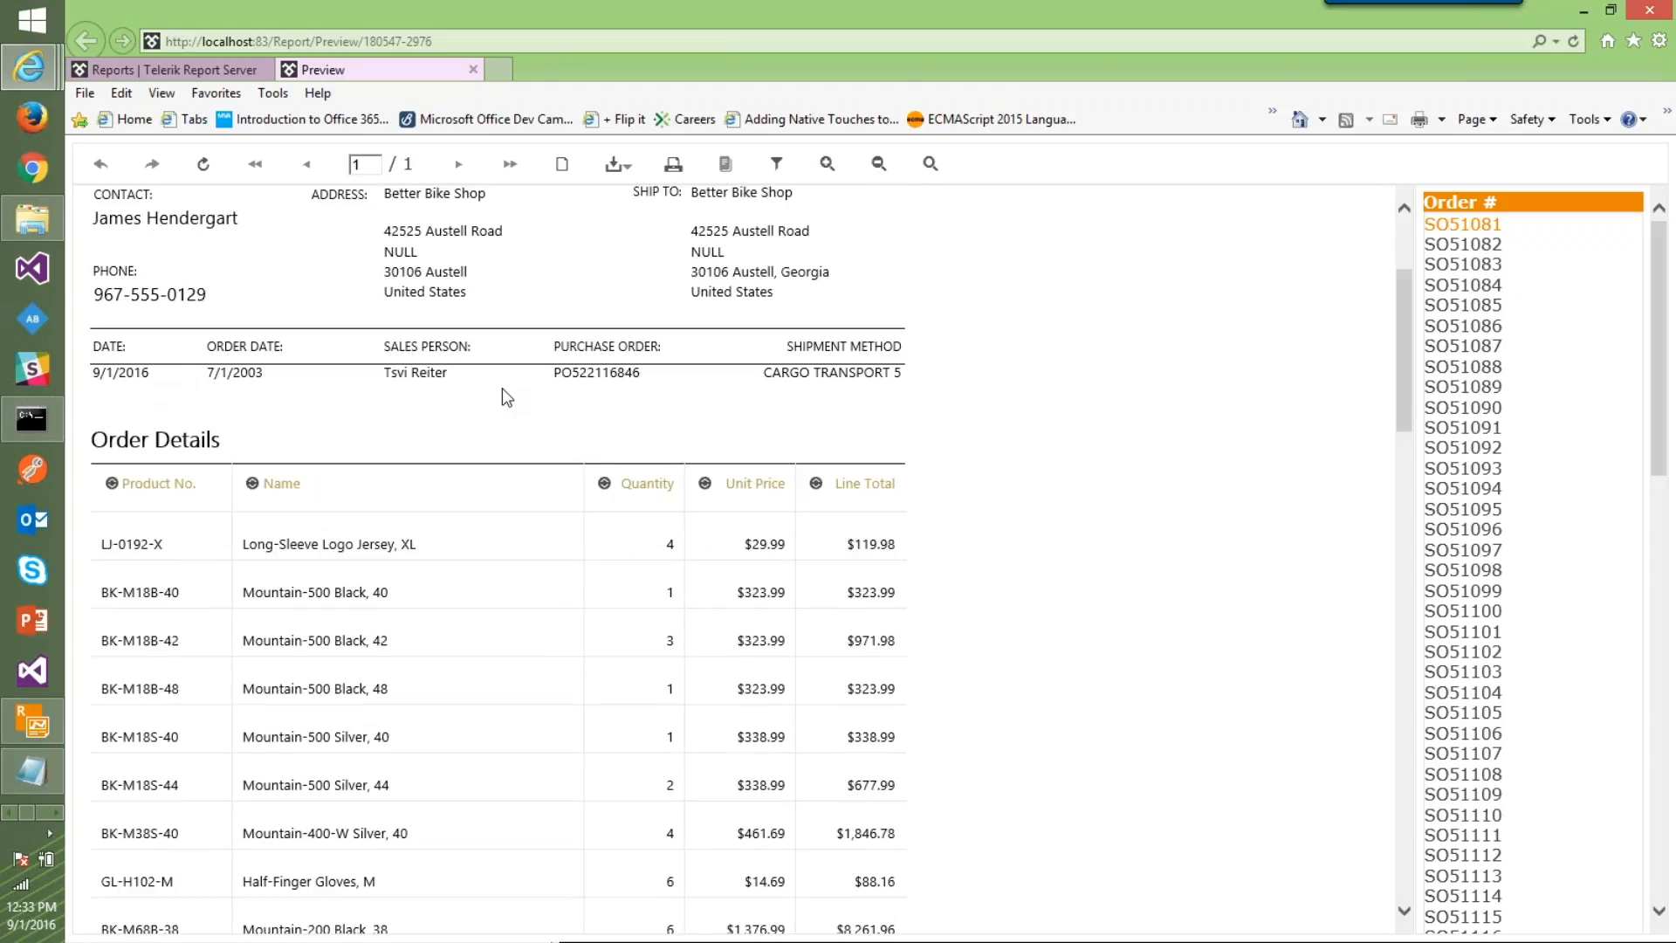
scroll(954, 406, down, 5)
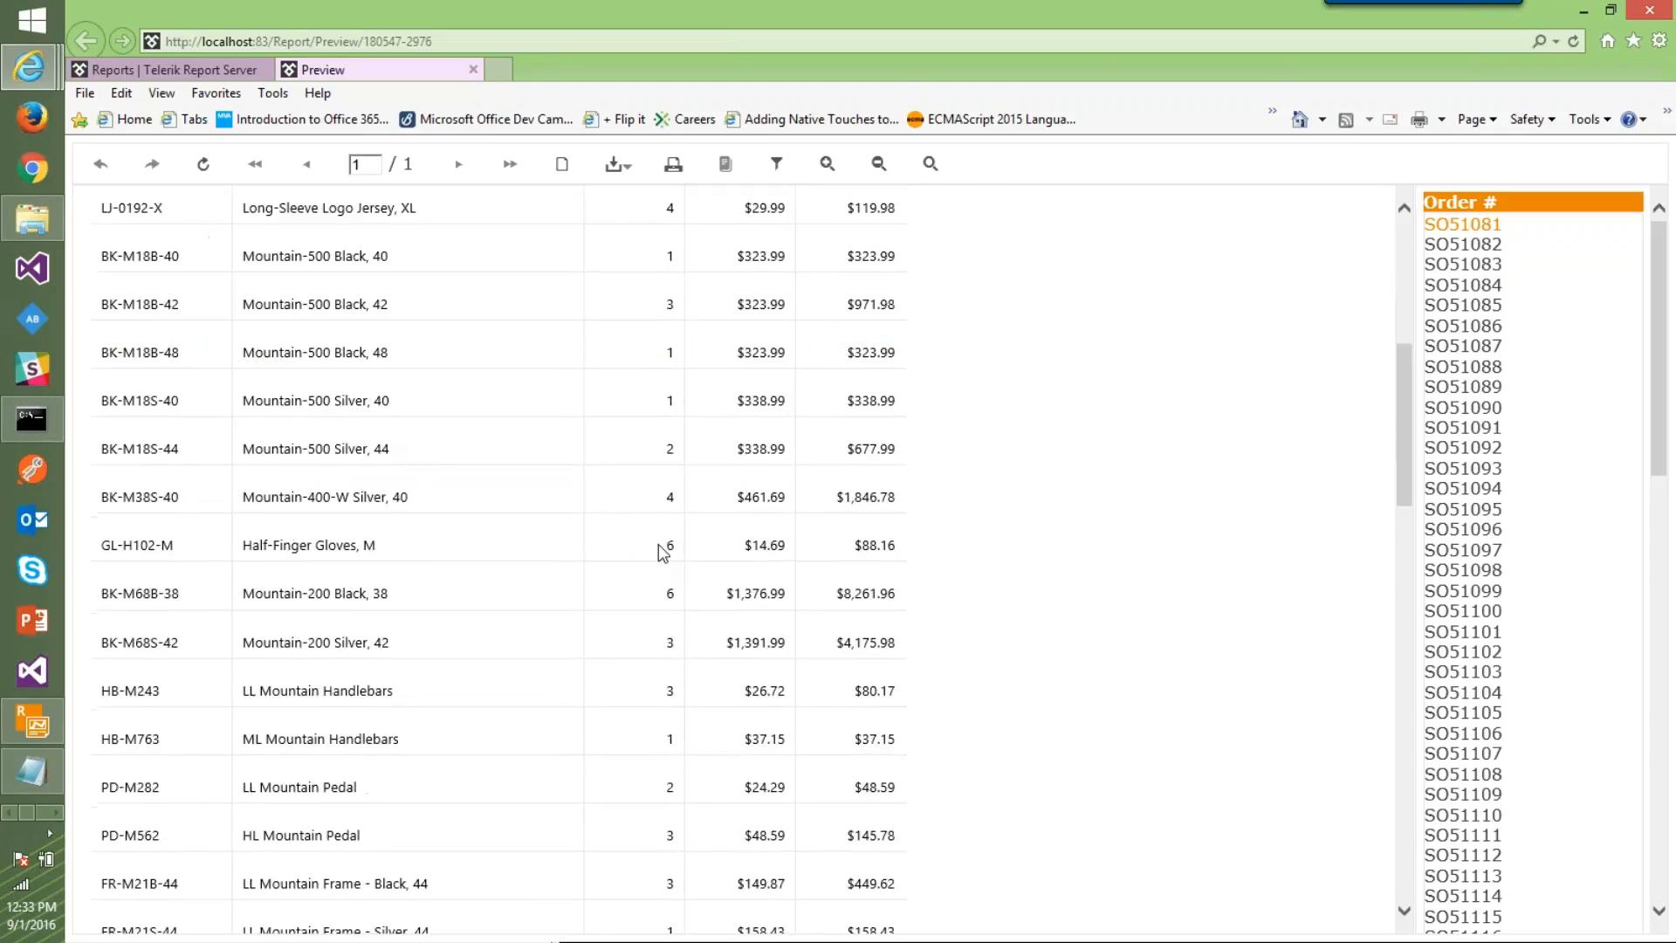
scroll(661, 550, down, 20)
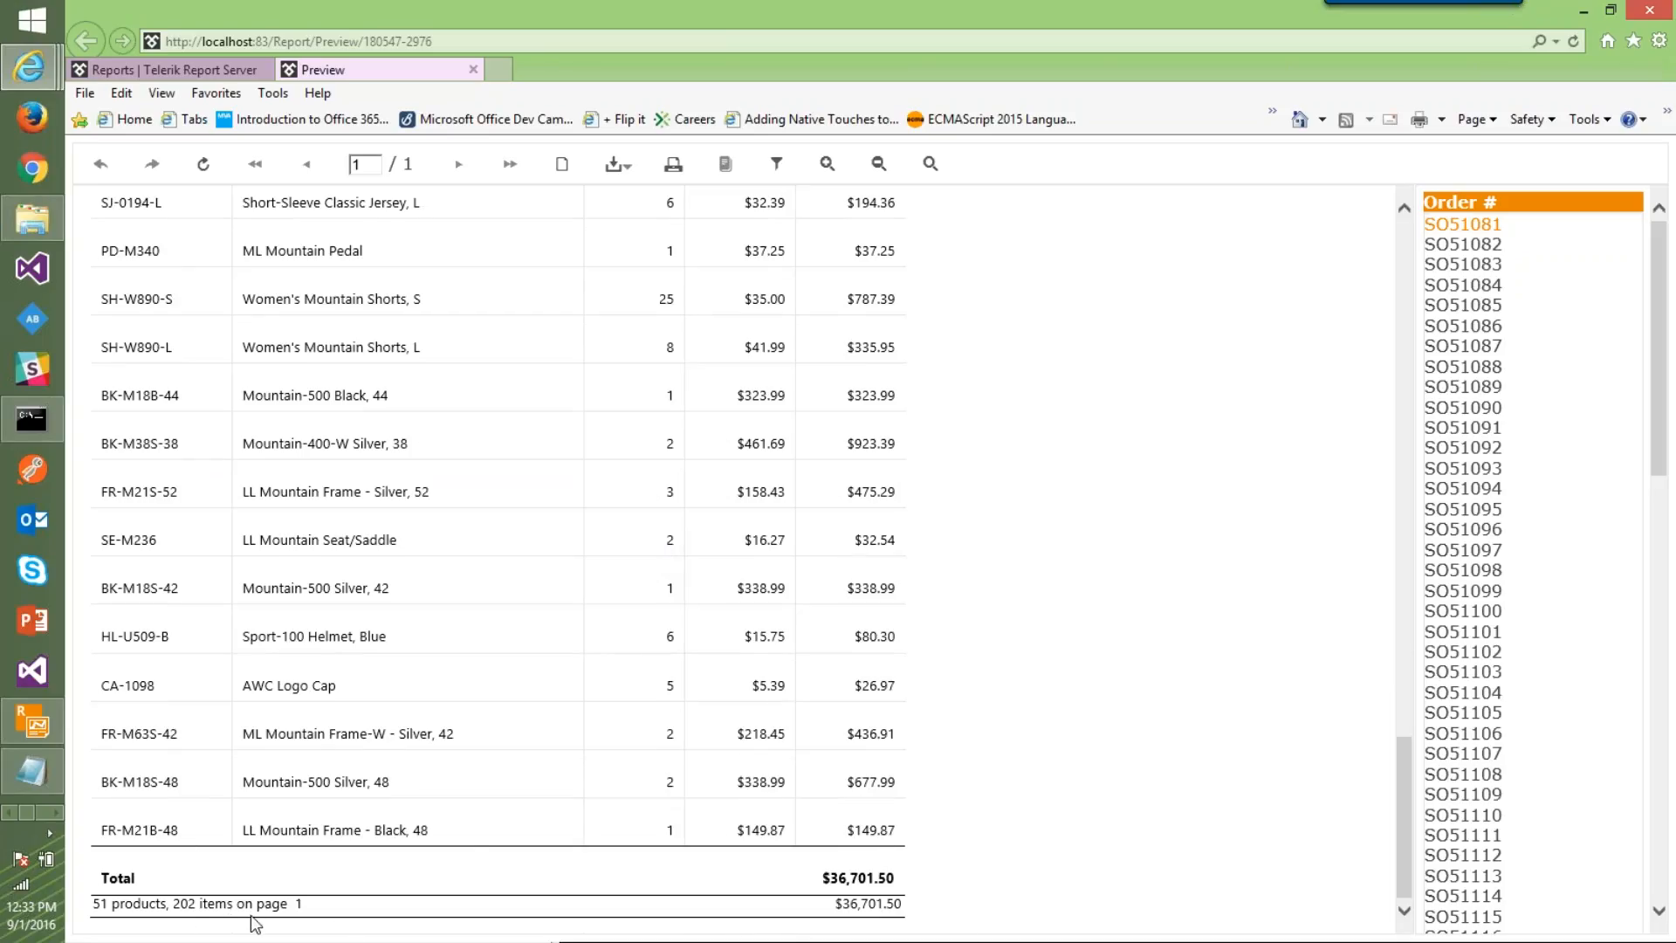
drag(920, 910, 835, 906)
scroll(971, 770, up, 1)
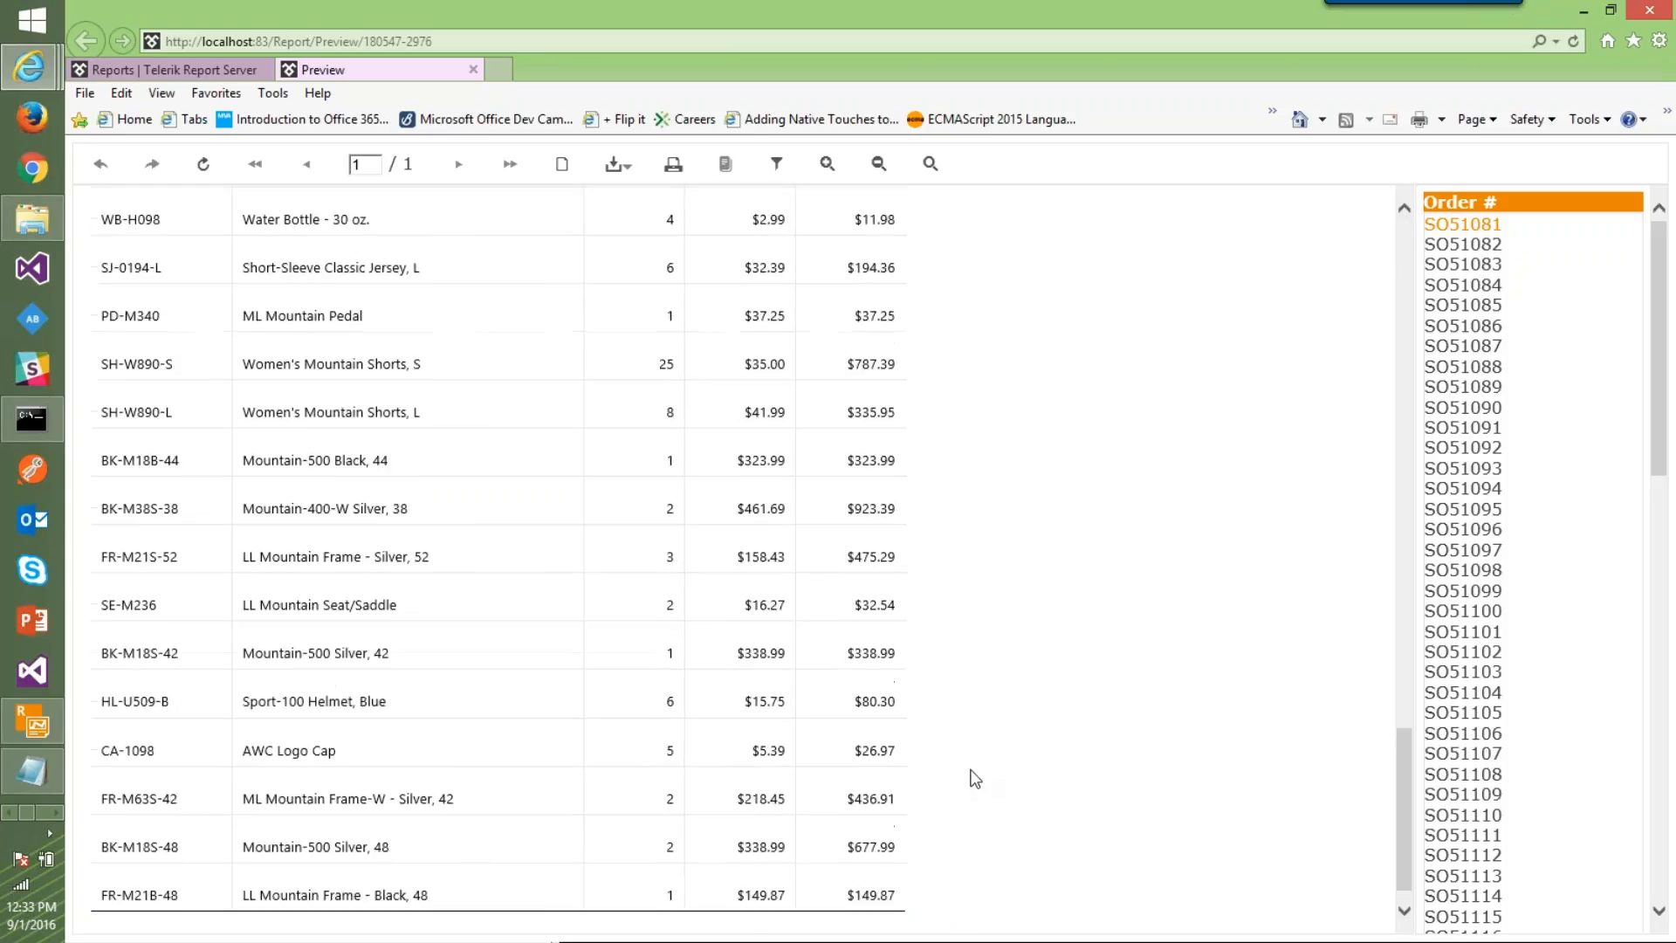
scroll(975, 777, up, 15)
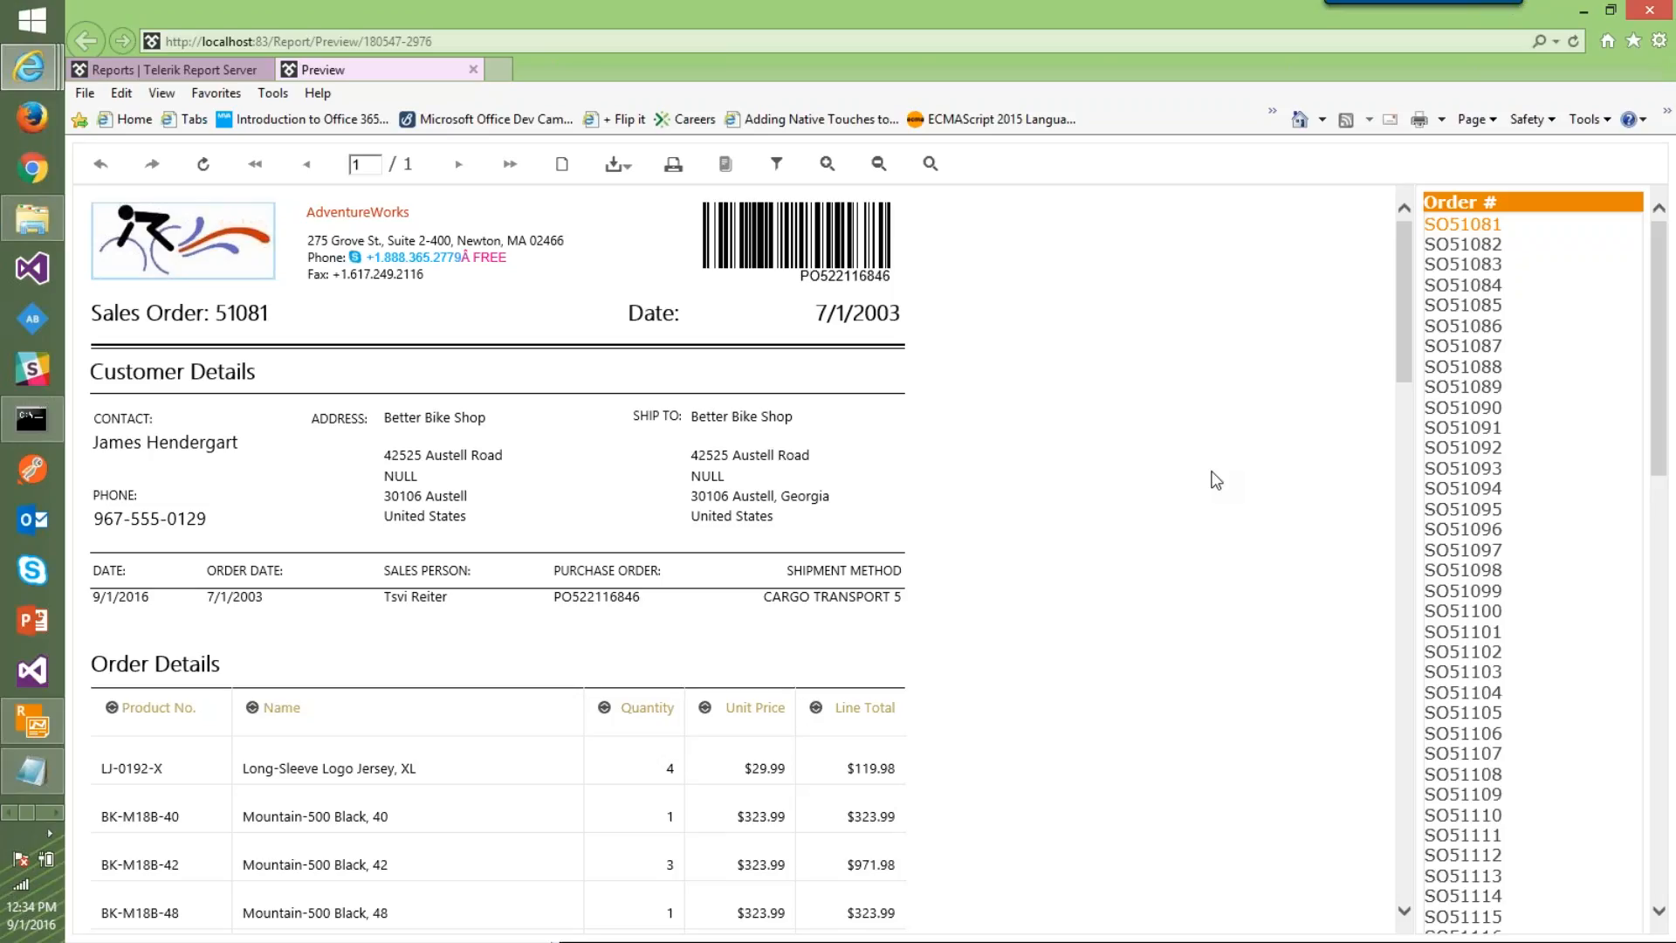
Switch the invoice to another order number, export it as an Acrobat (PDF) file and open the exported file
click(1473, 635)
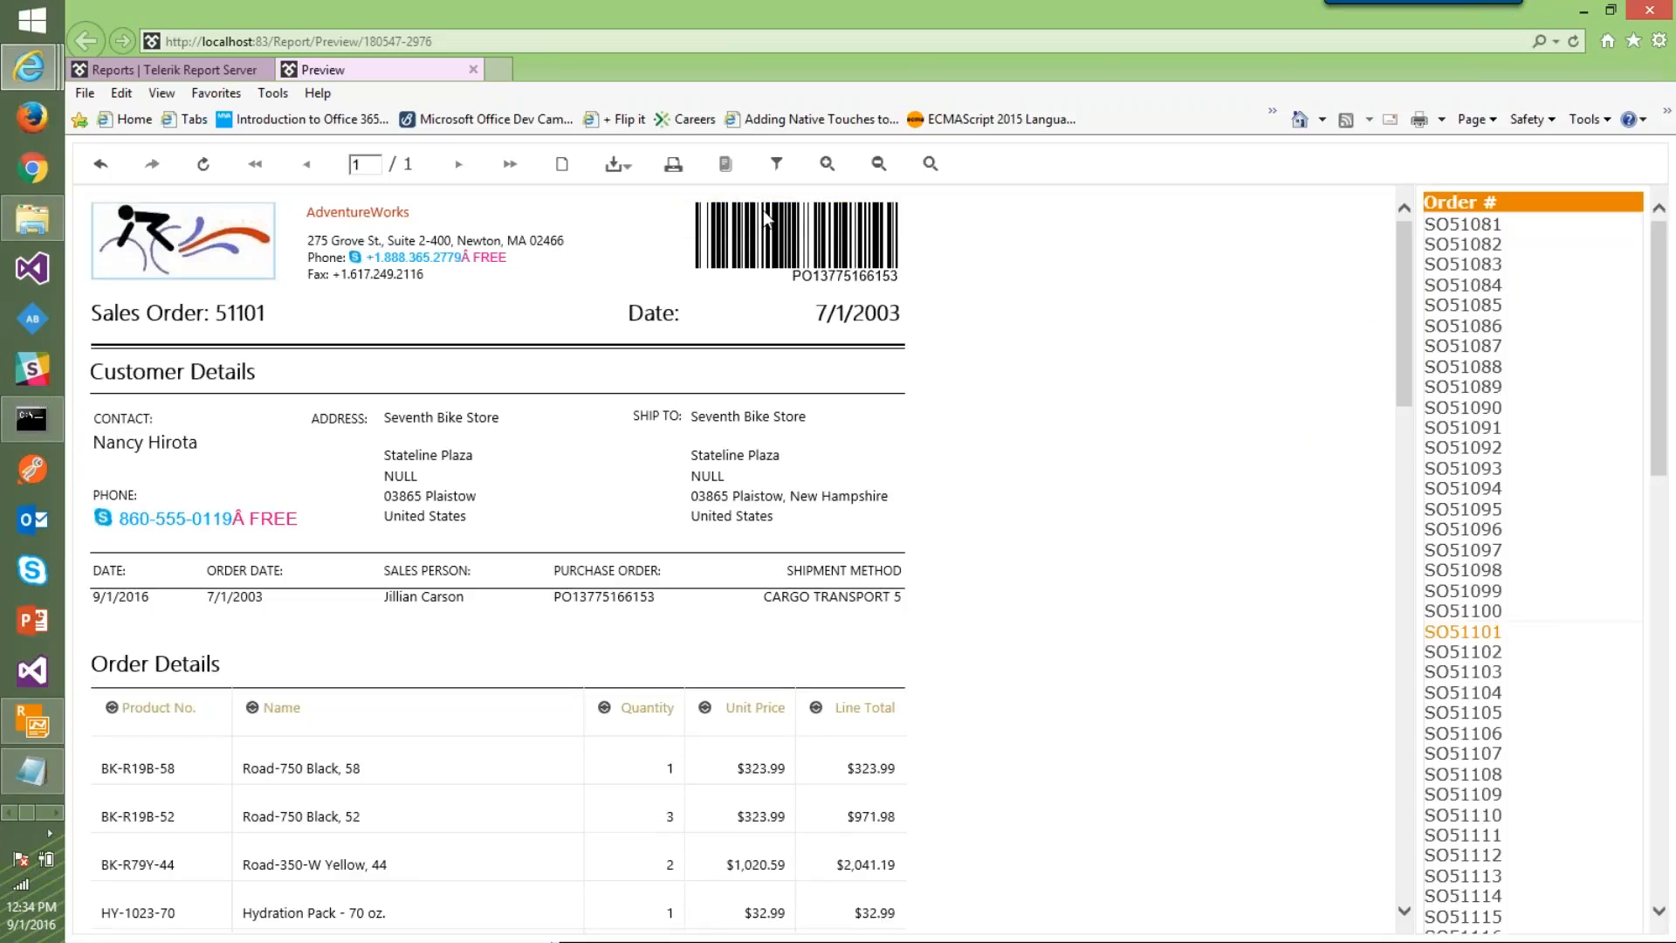
click(628, 172)
click(628, 171)
click(628, 171)
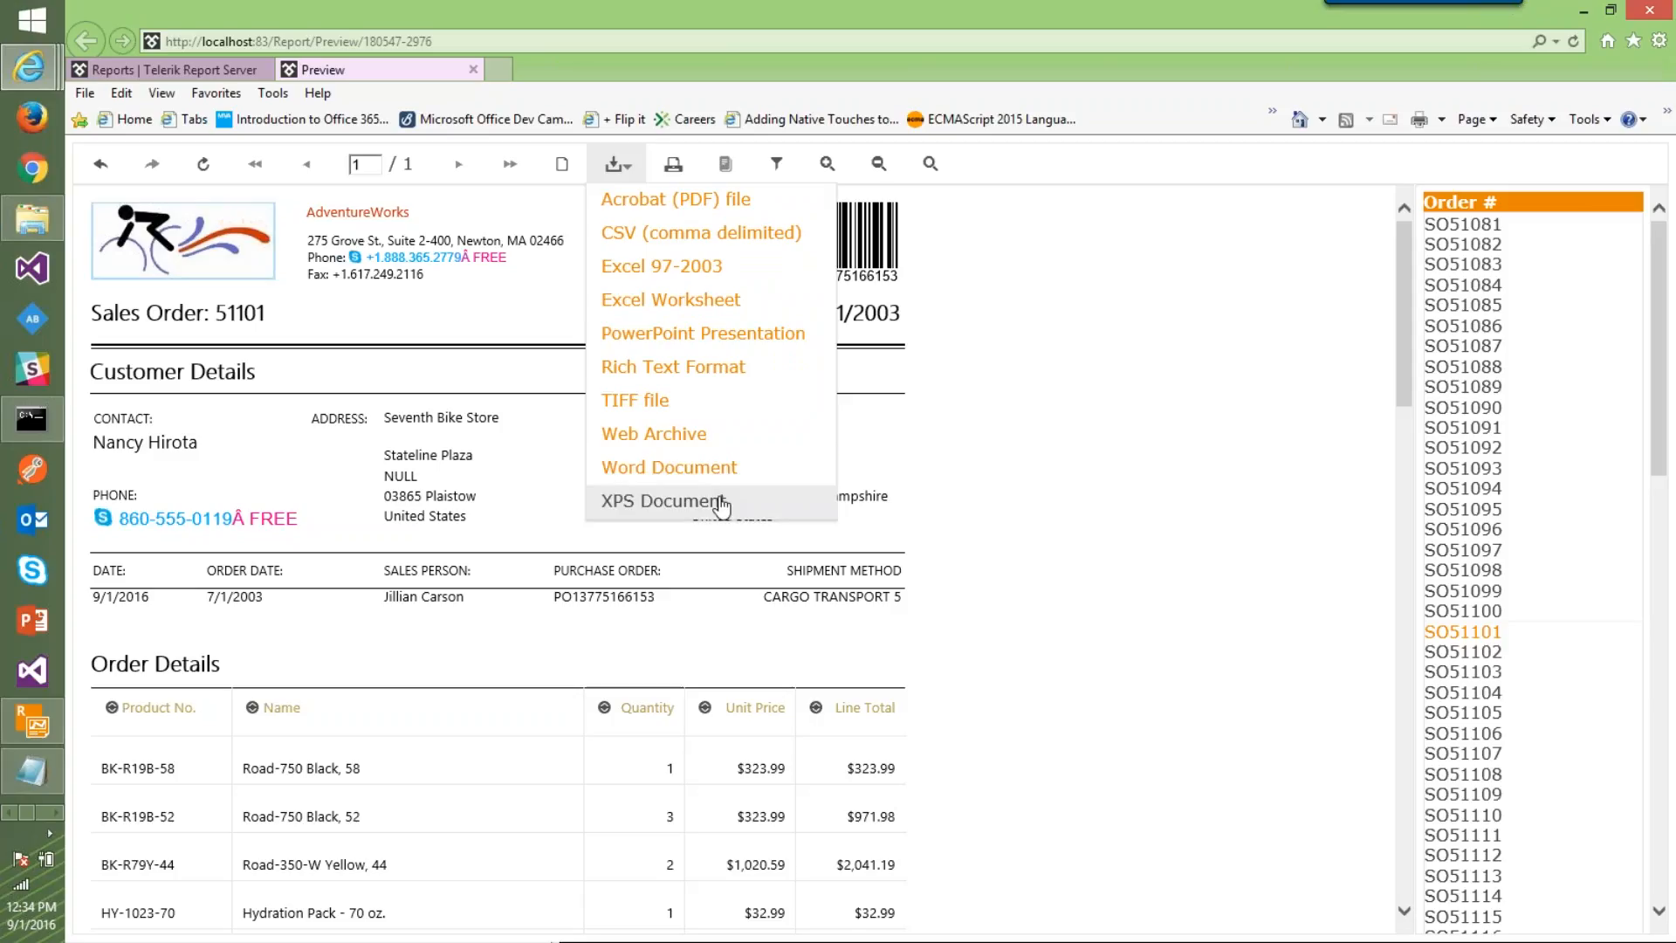
click(716, 203)
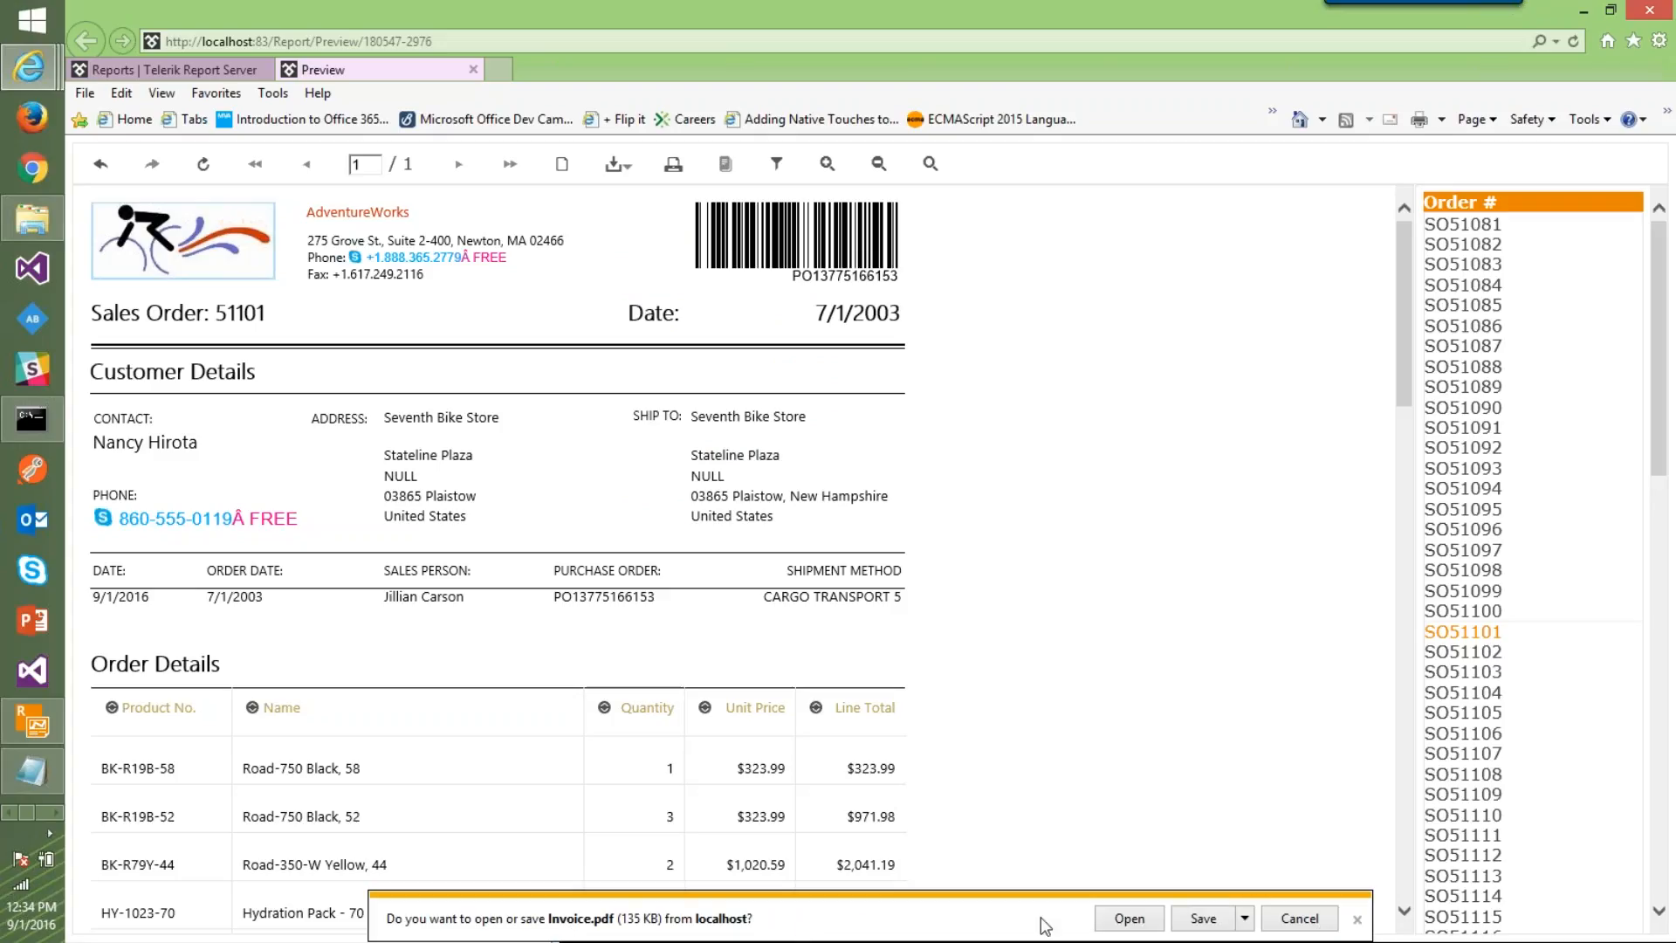
click(1129, 920)
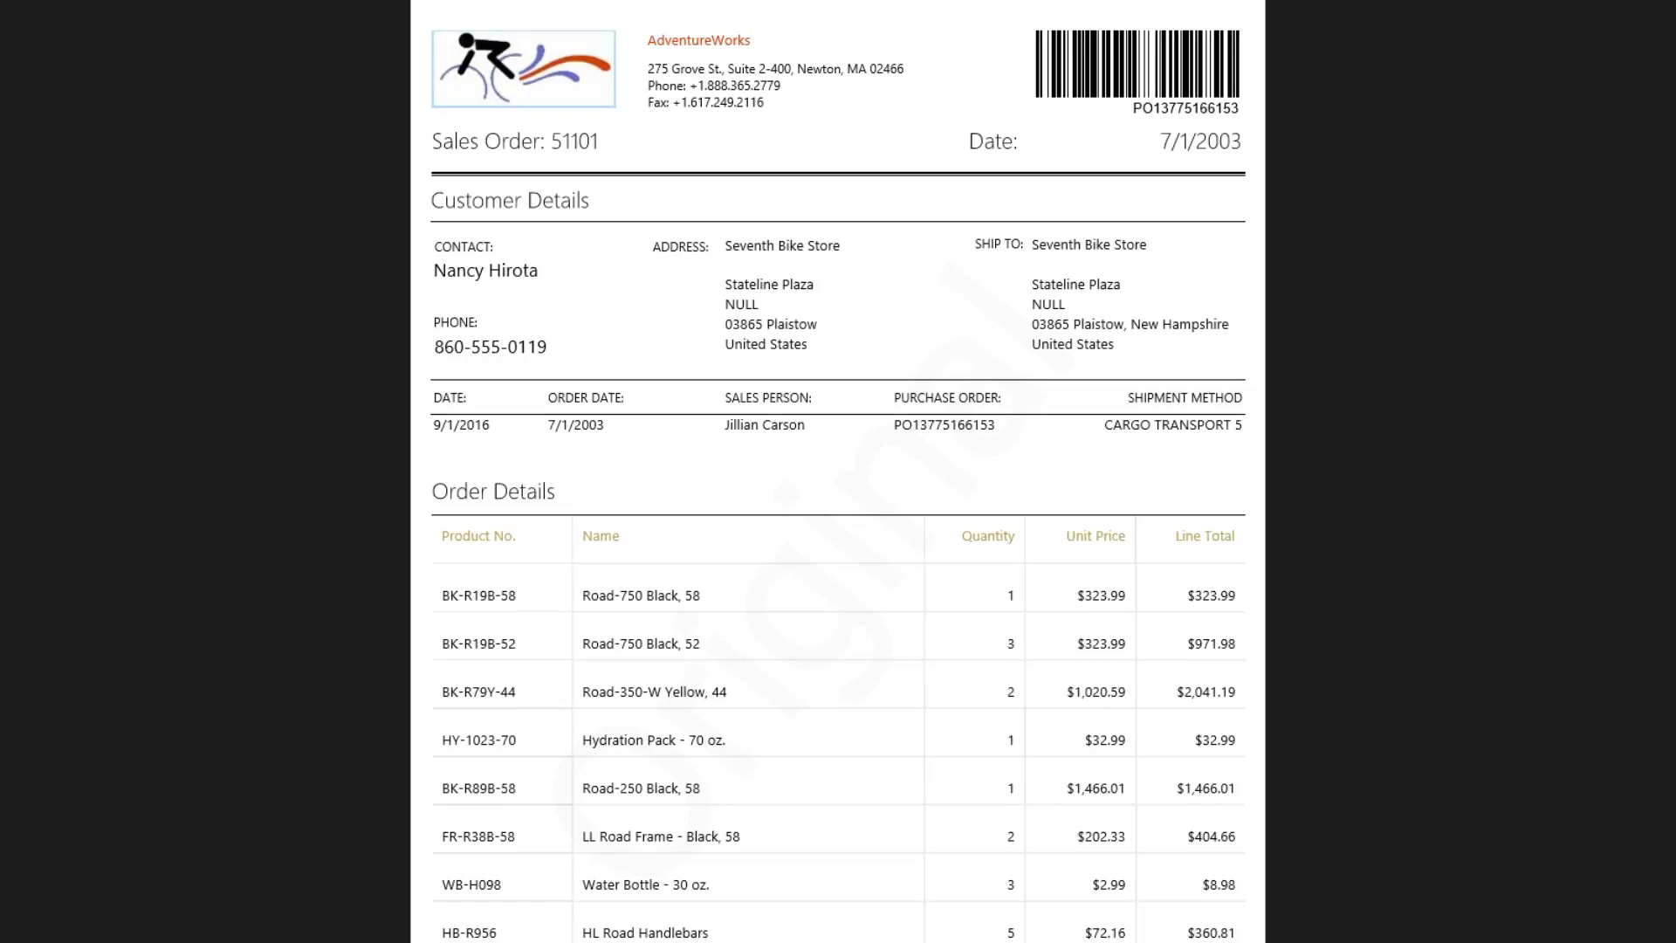
Look through all pages of the exported Invoice.pdf and return to the report preview in Internet Explorer
scroll(625, 468, down, 10)
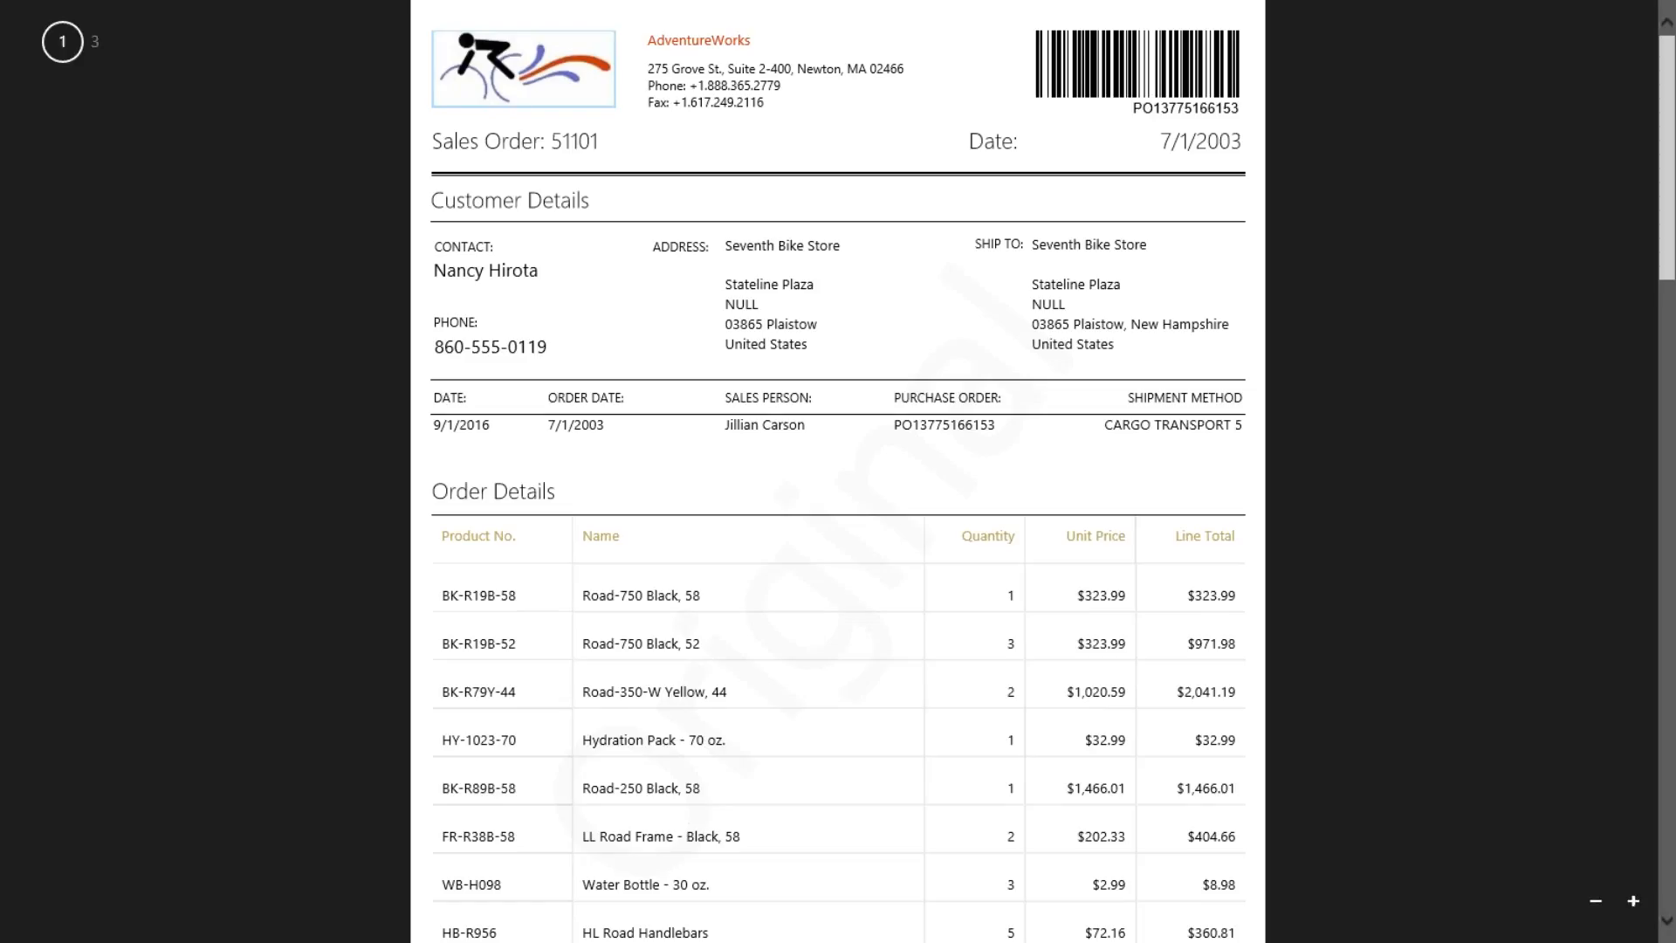
scroll(625, 469, down, 10)
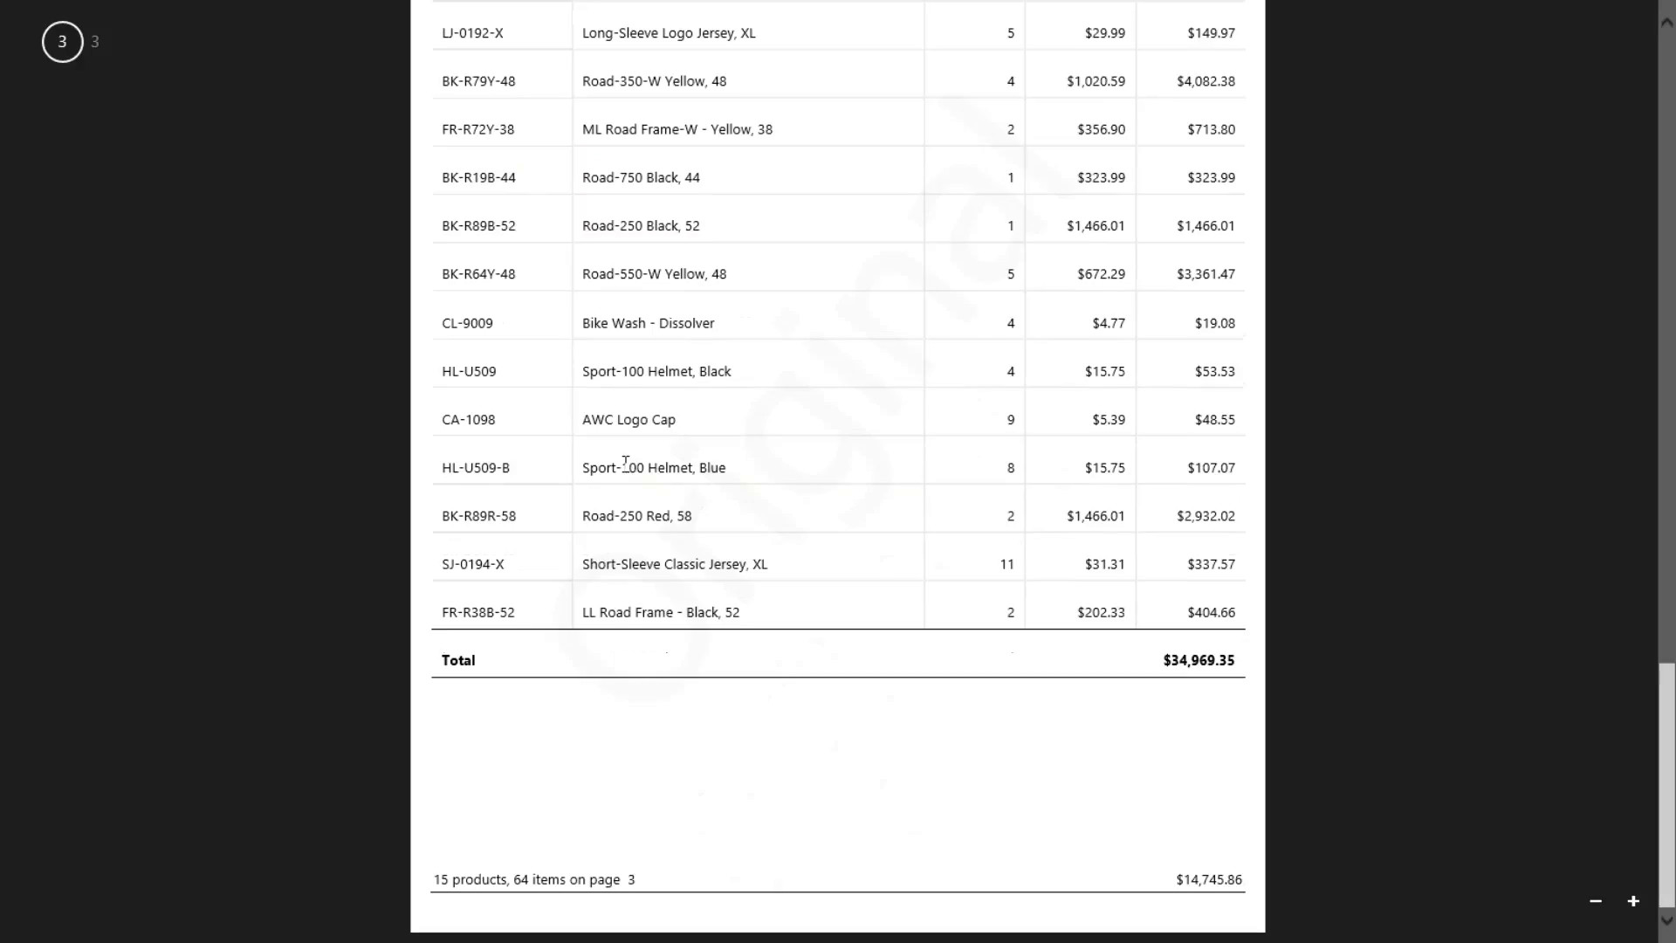
key(Home)
scroll(838, 472, down, 2)
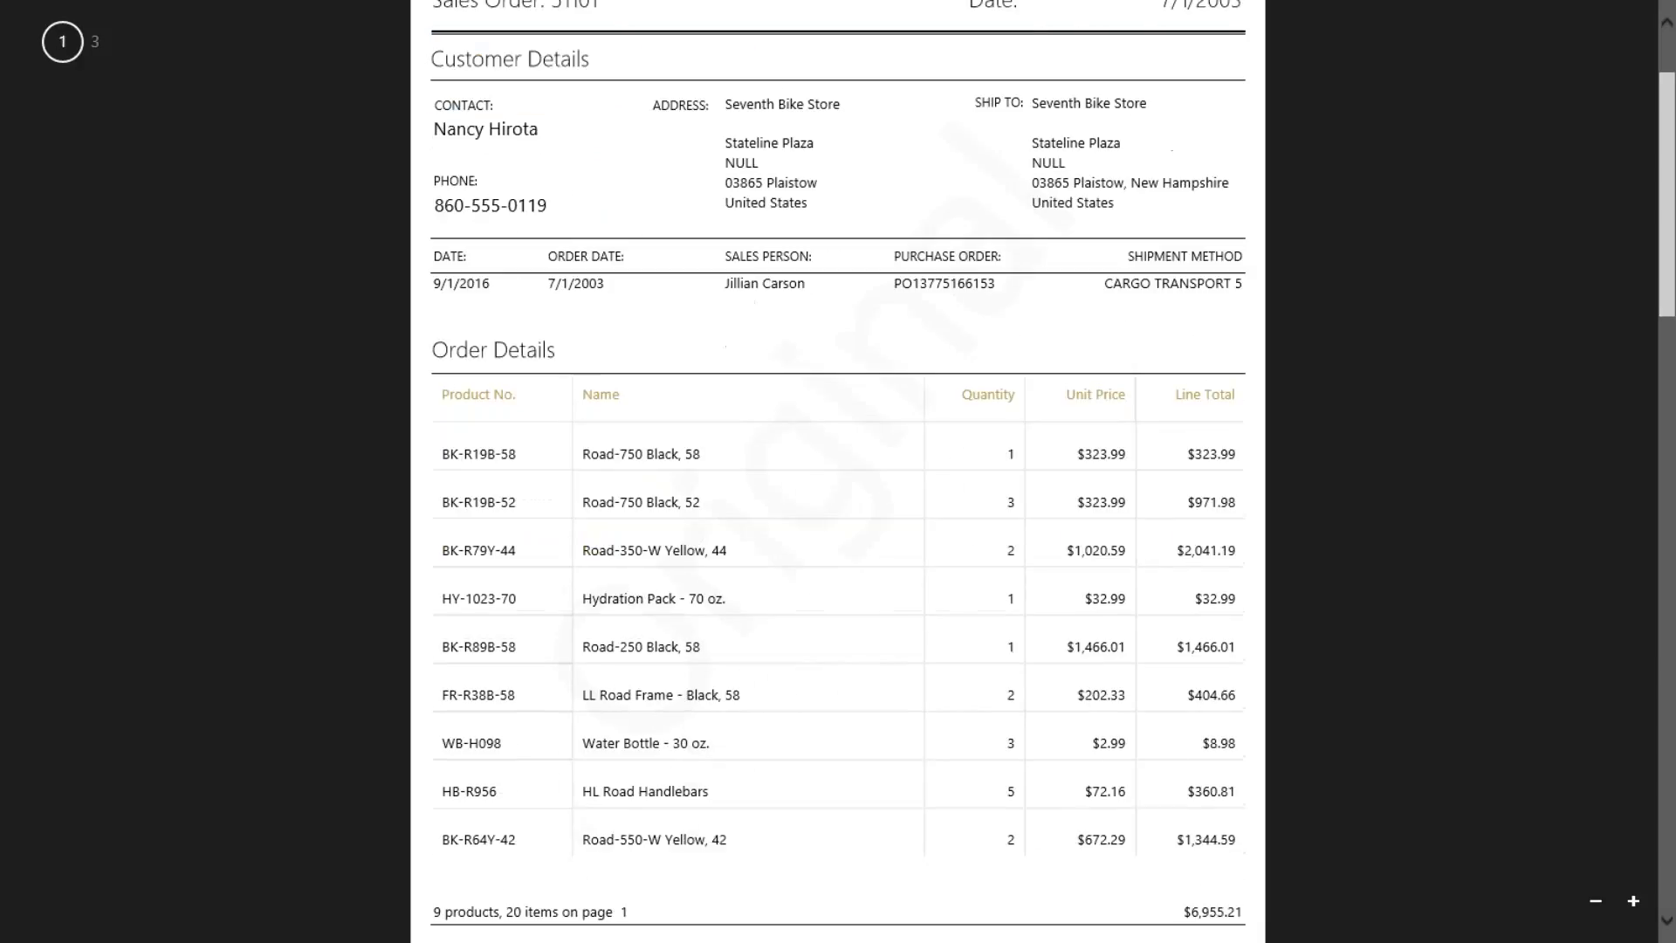
scroll(838, 471, down, 12)
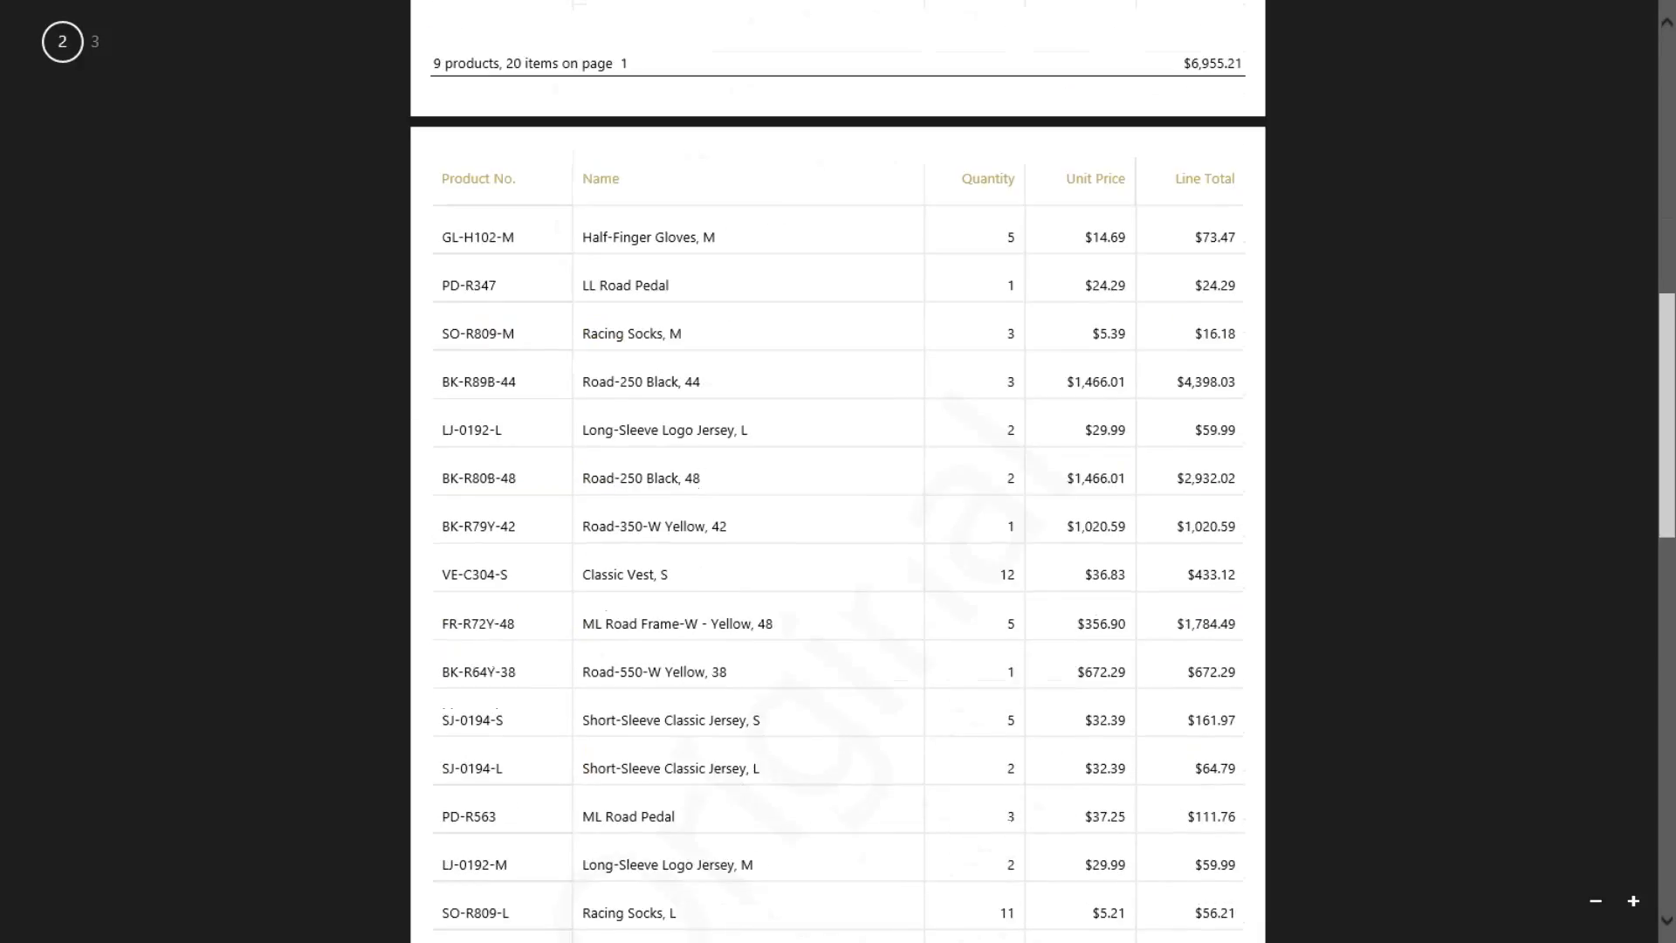
scroll(838, 471, down, 17)
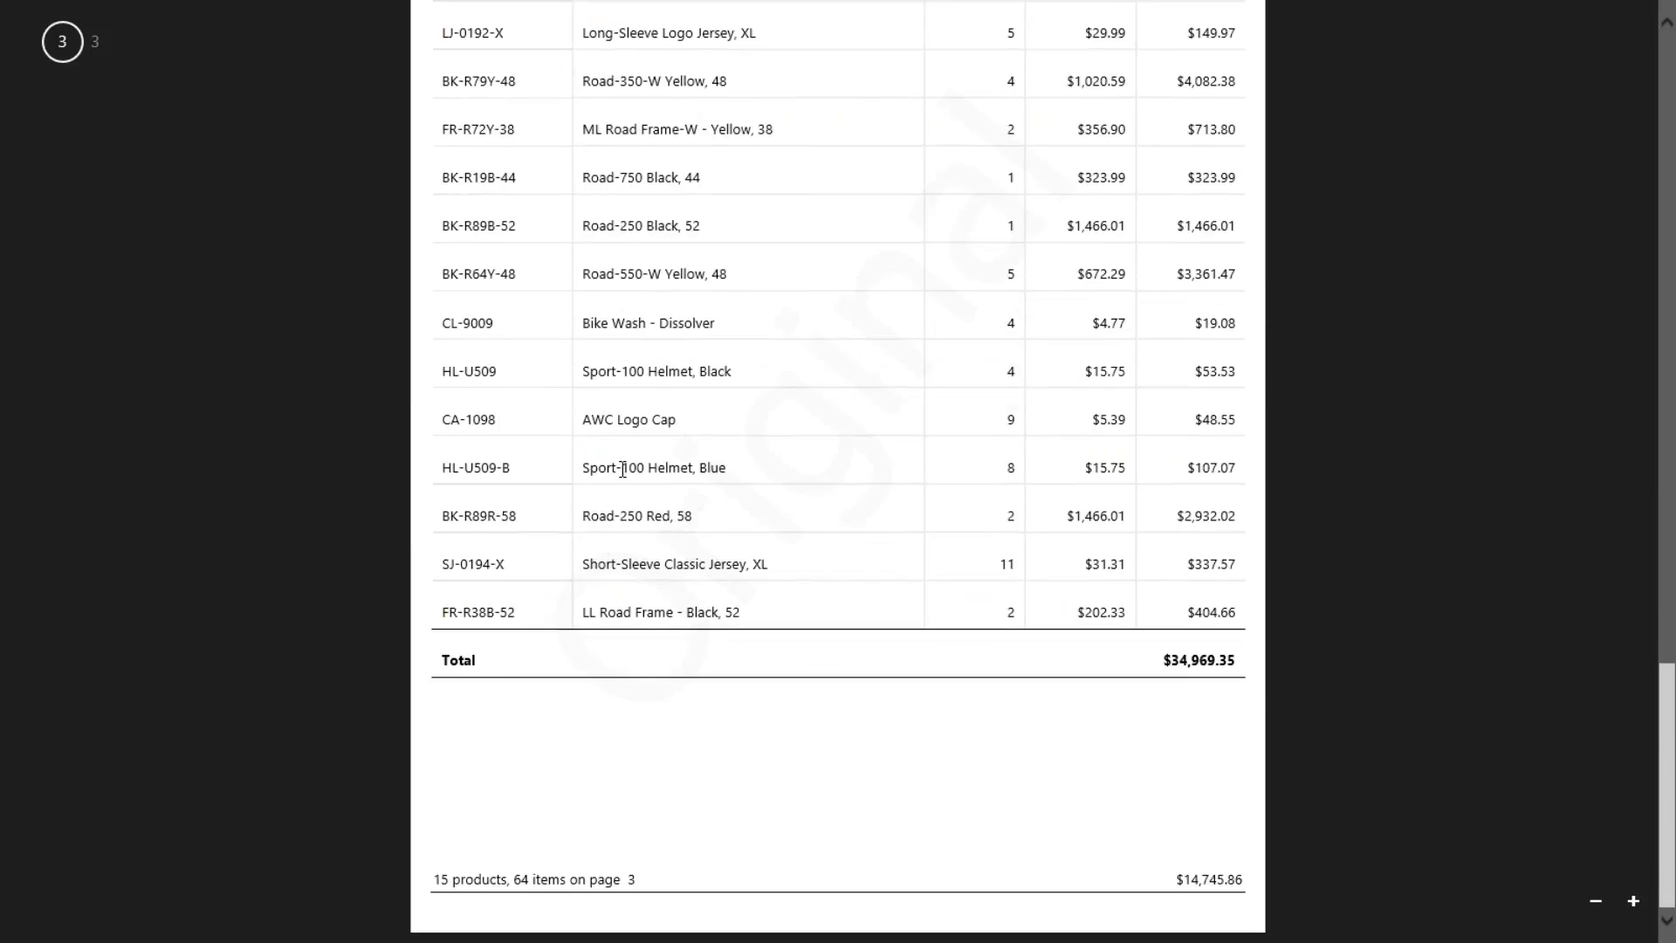
key(Home)
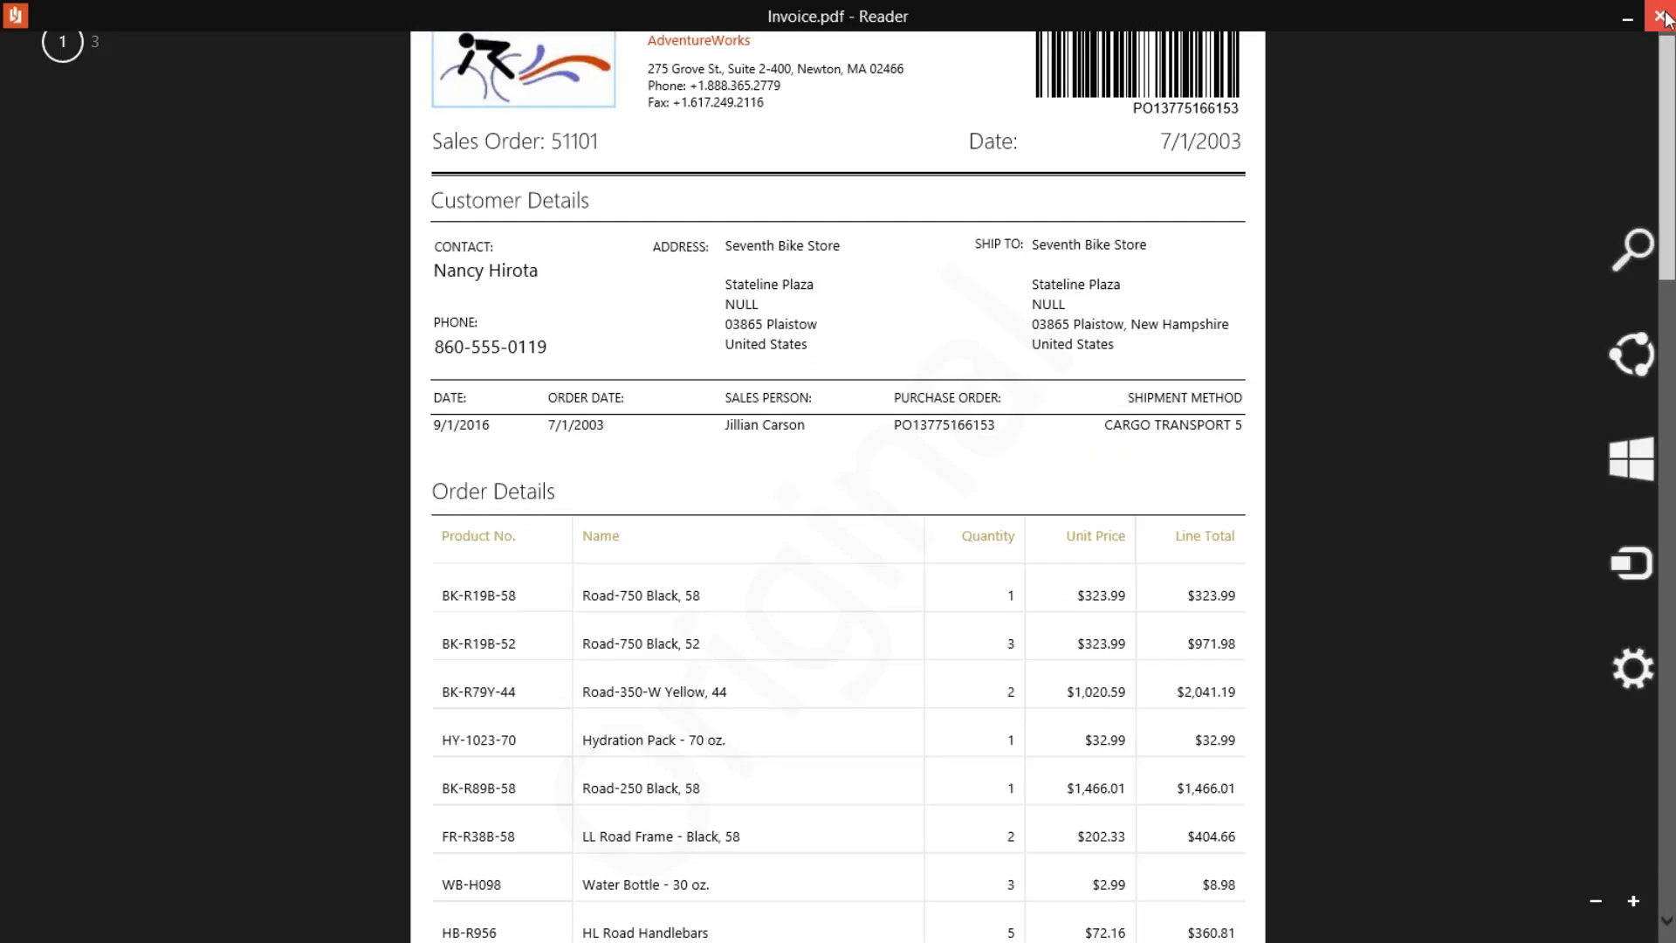
key(alt+Tab)
Switch the invoice to the first order in the list, review it down to the total, and close the preview
click(1481, 225)
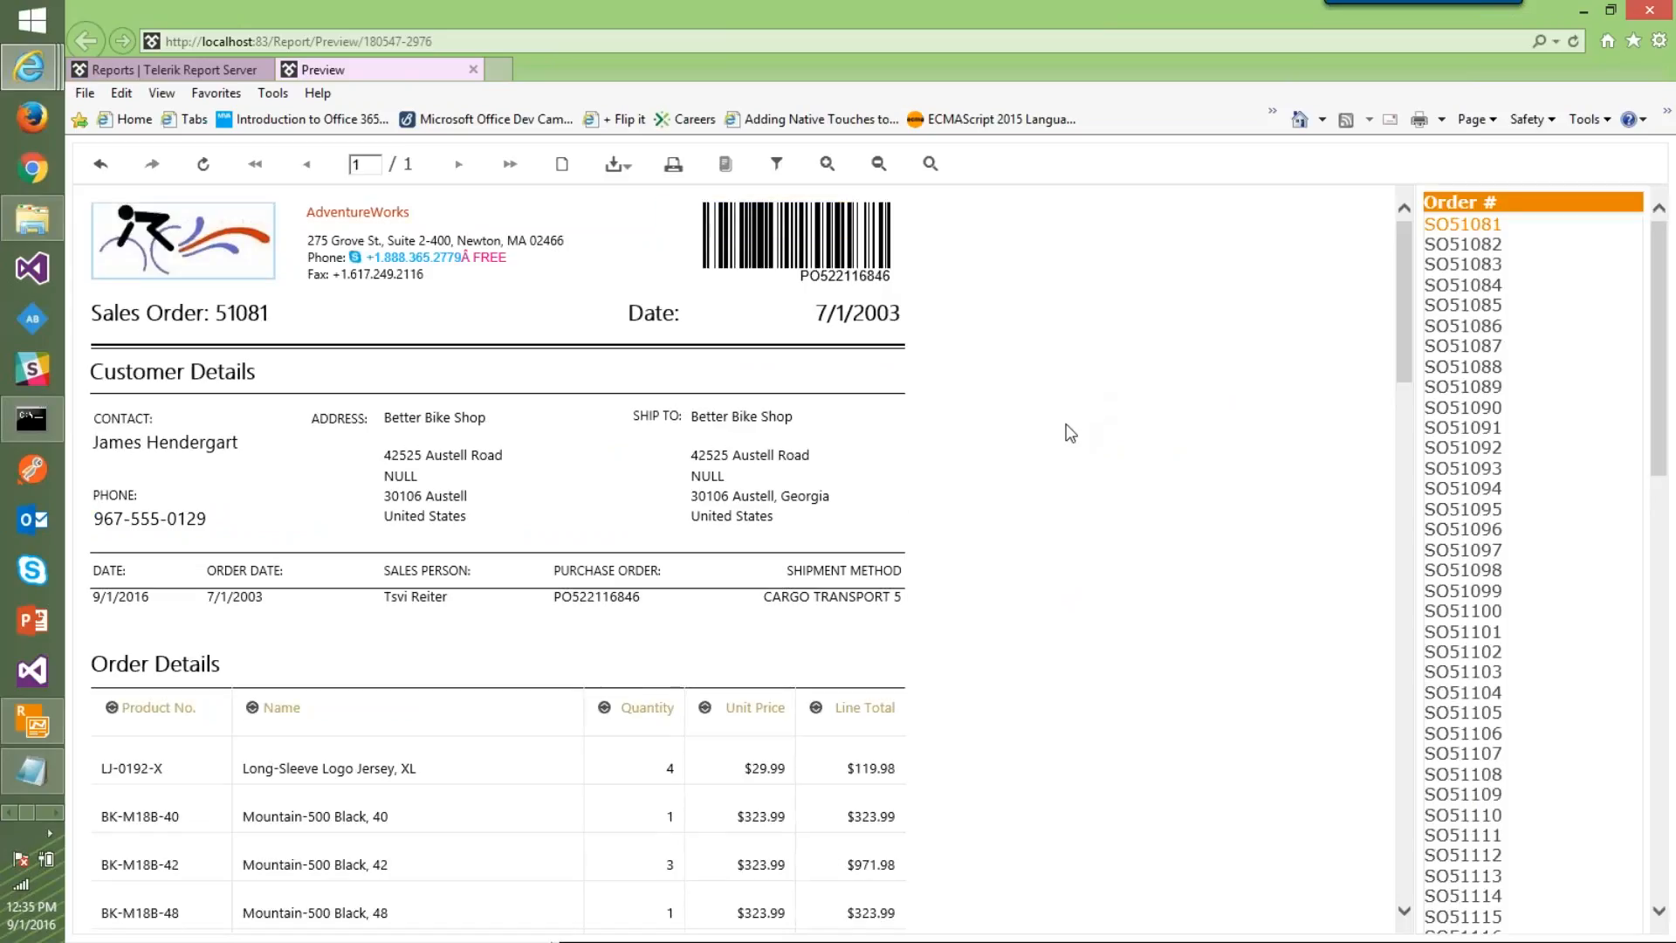
scroll(1056, 435, down, 10)
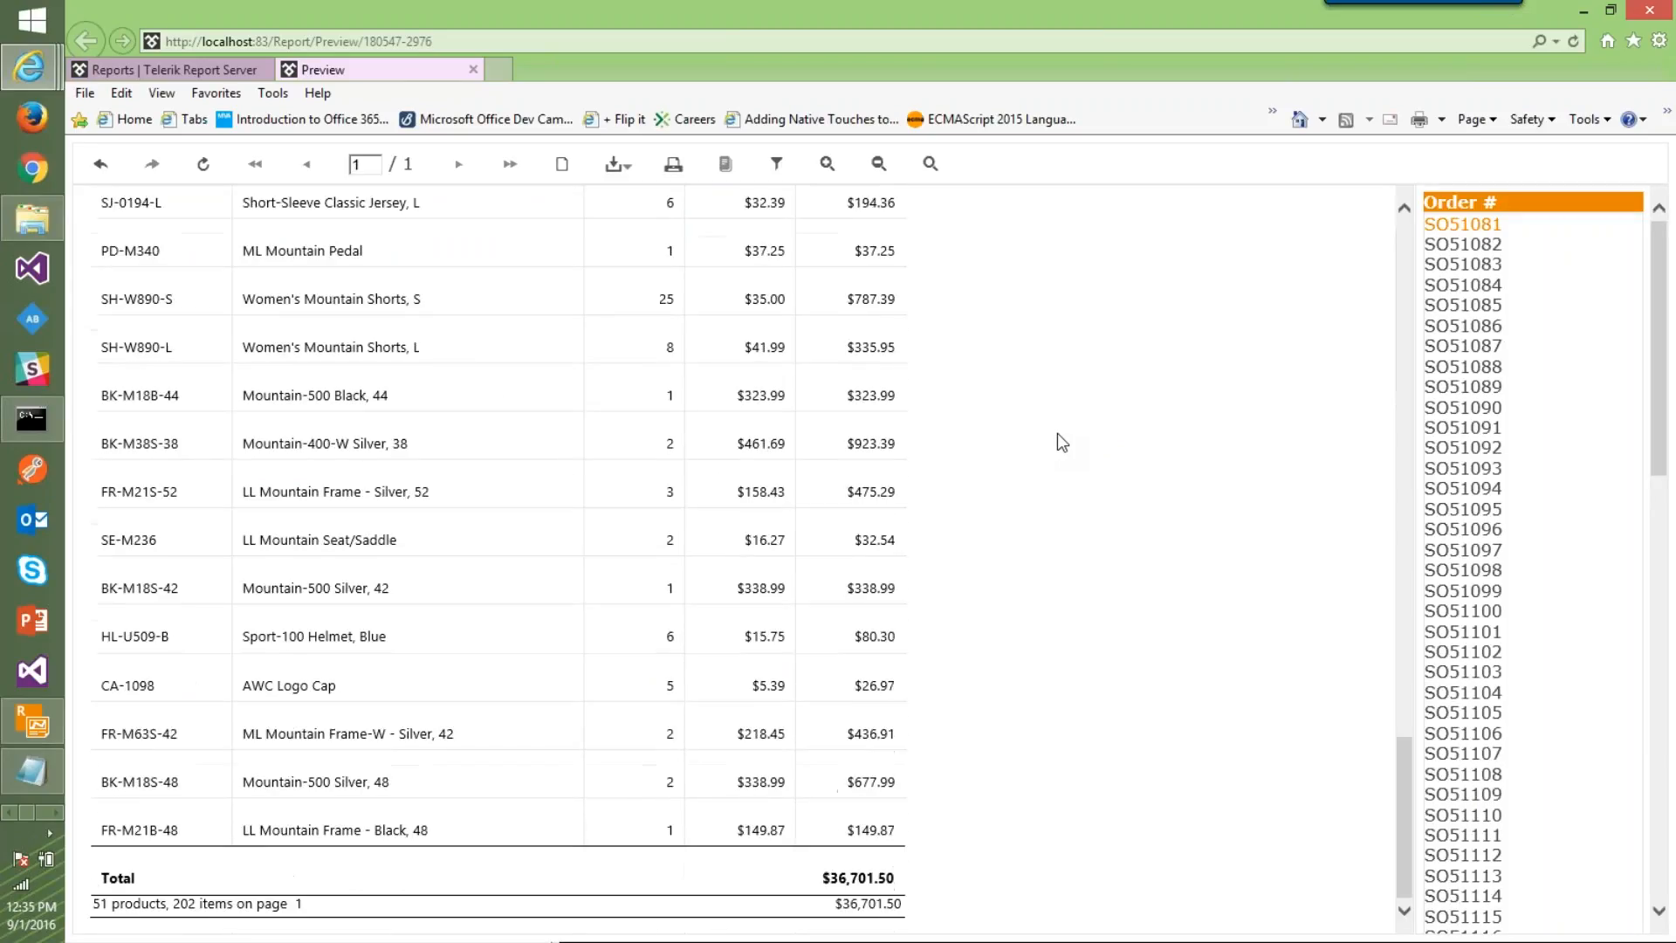
scroll(1056, 431, up, 10)
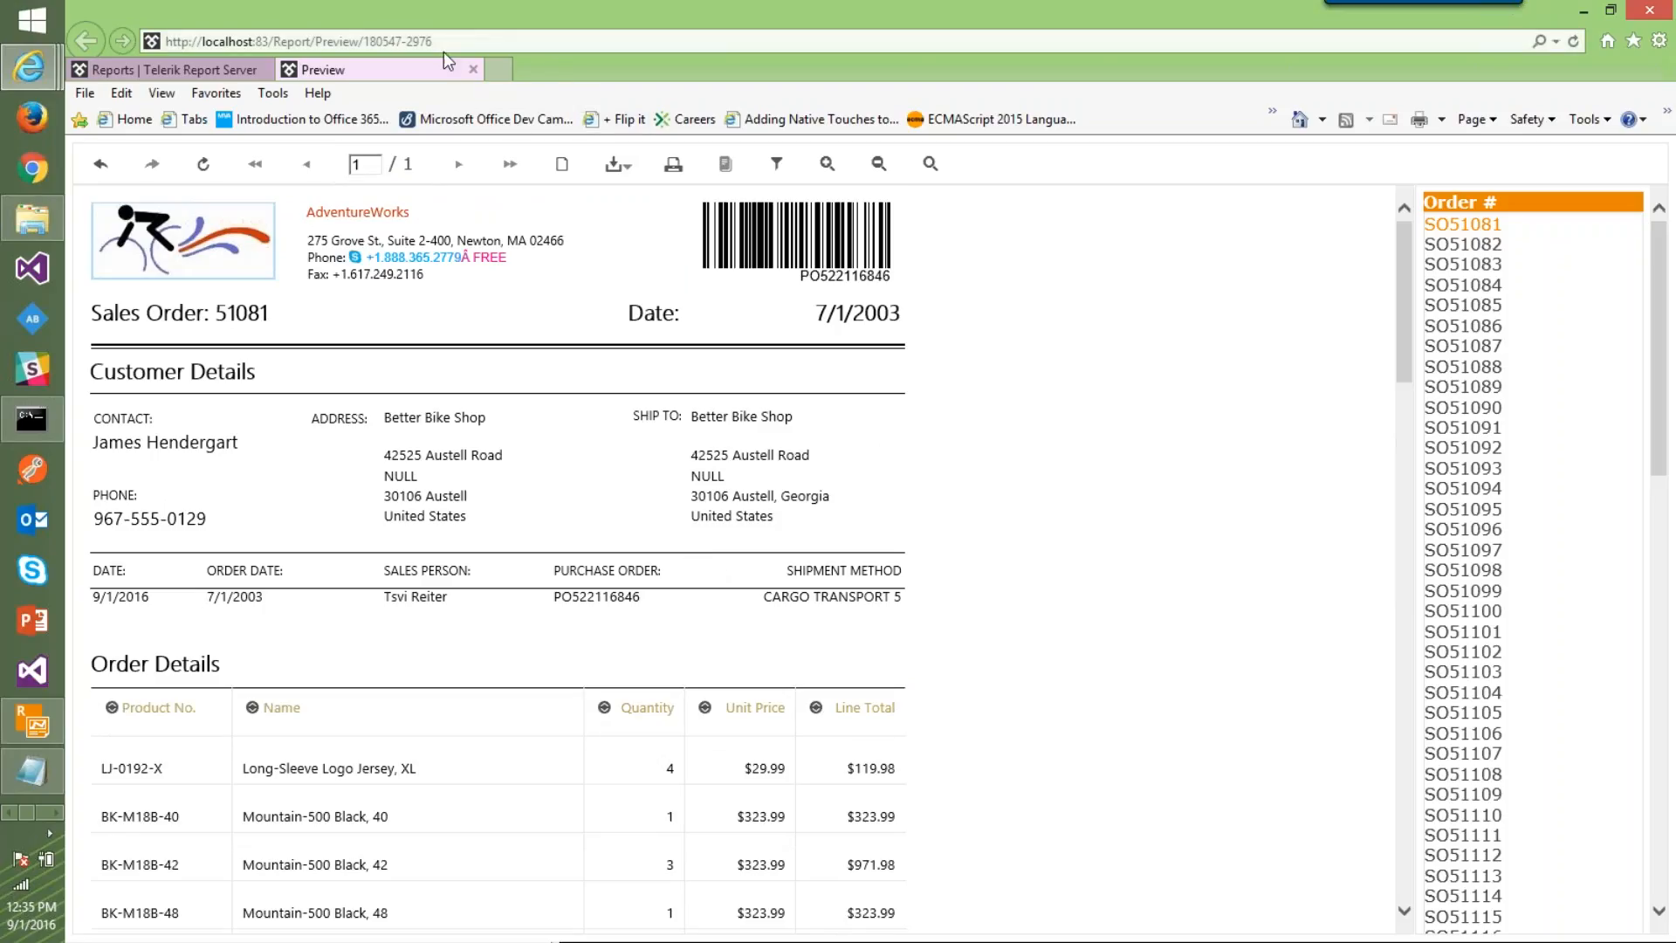
click(472, 69)
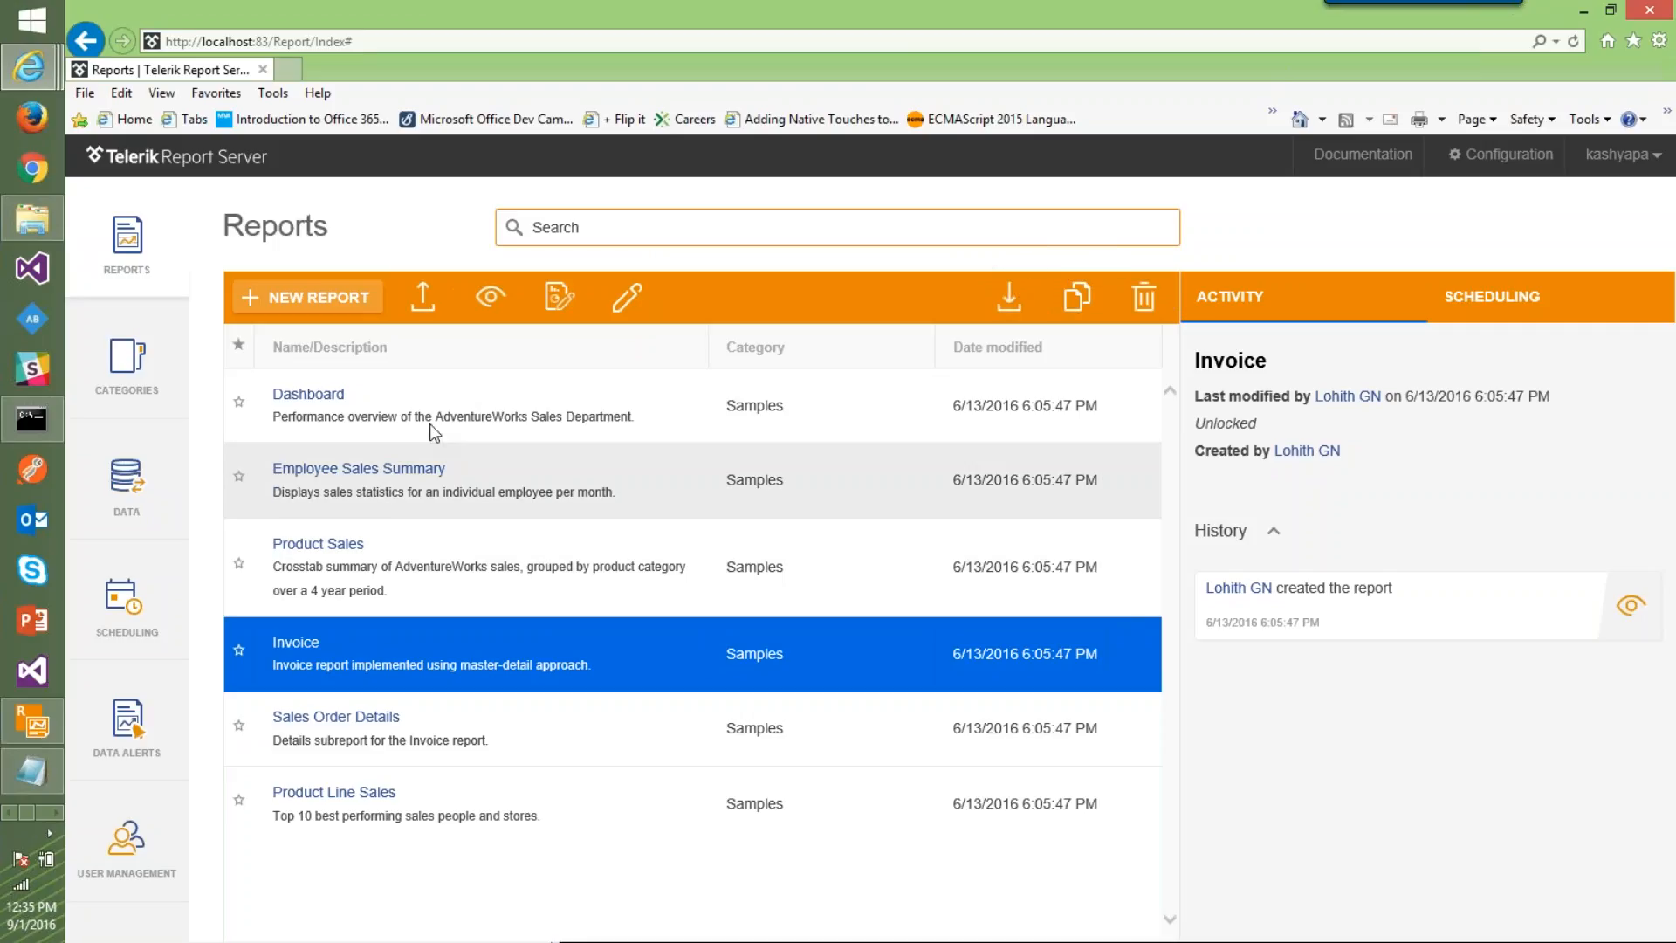
Select the Dashboard report in the reports list and start a new scheduling task for it
click(547, 407)
click(571, 474)
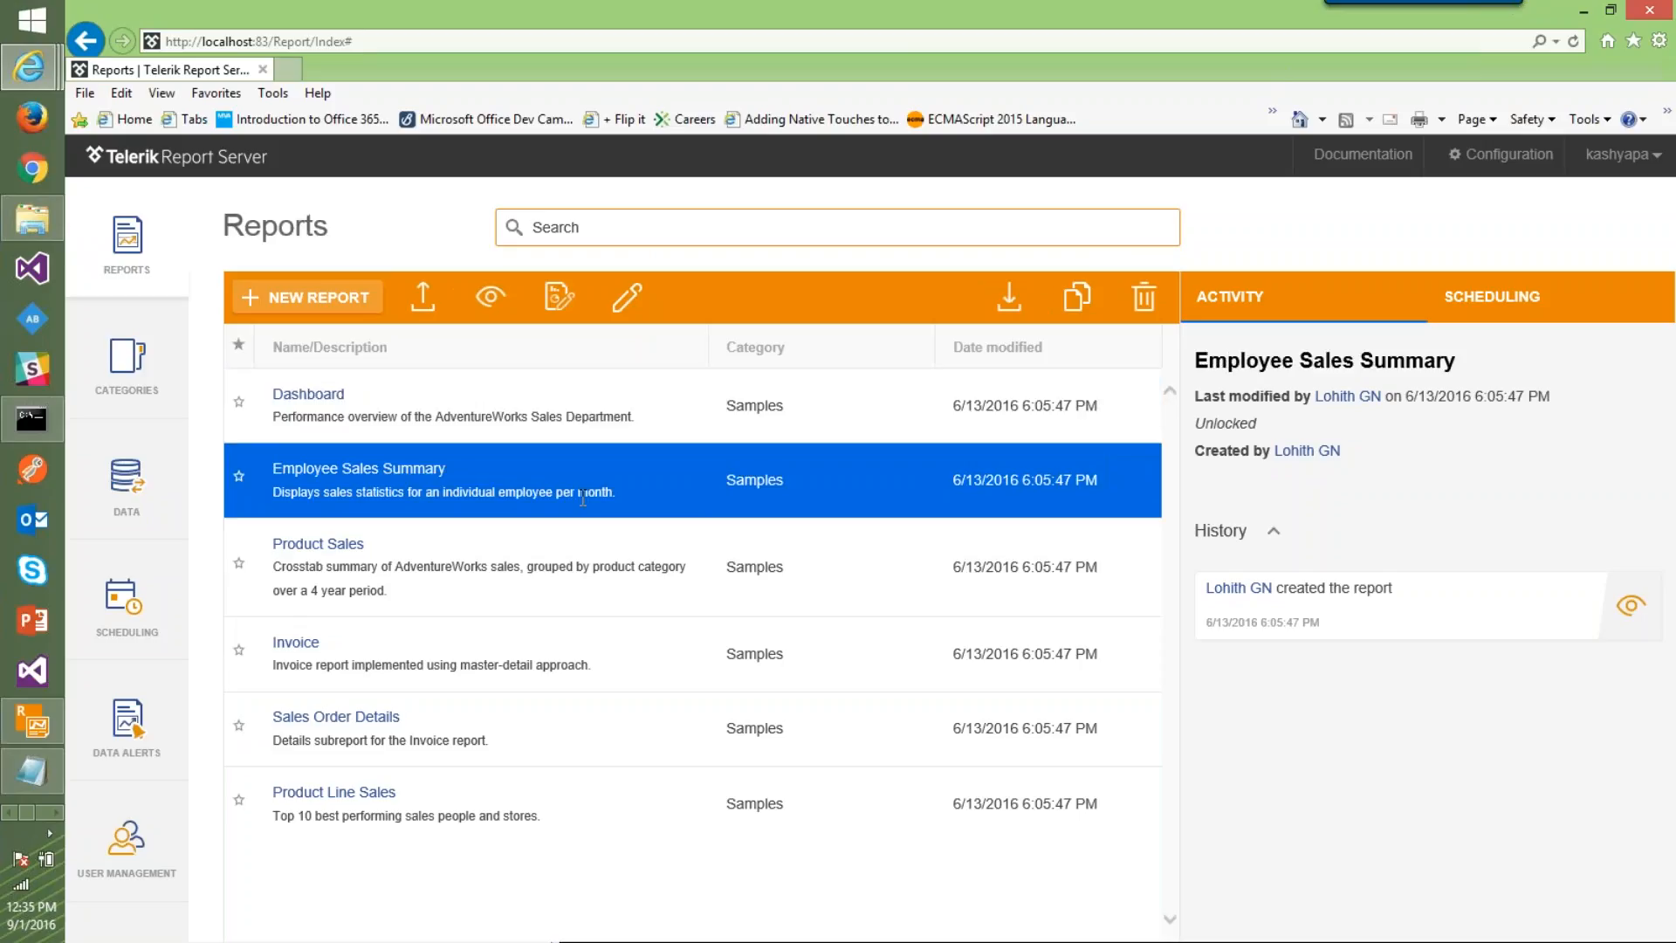
click(611, 419)
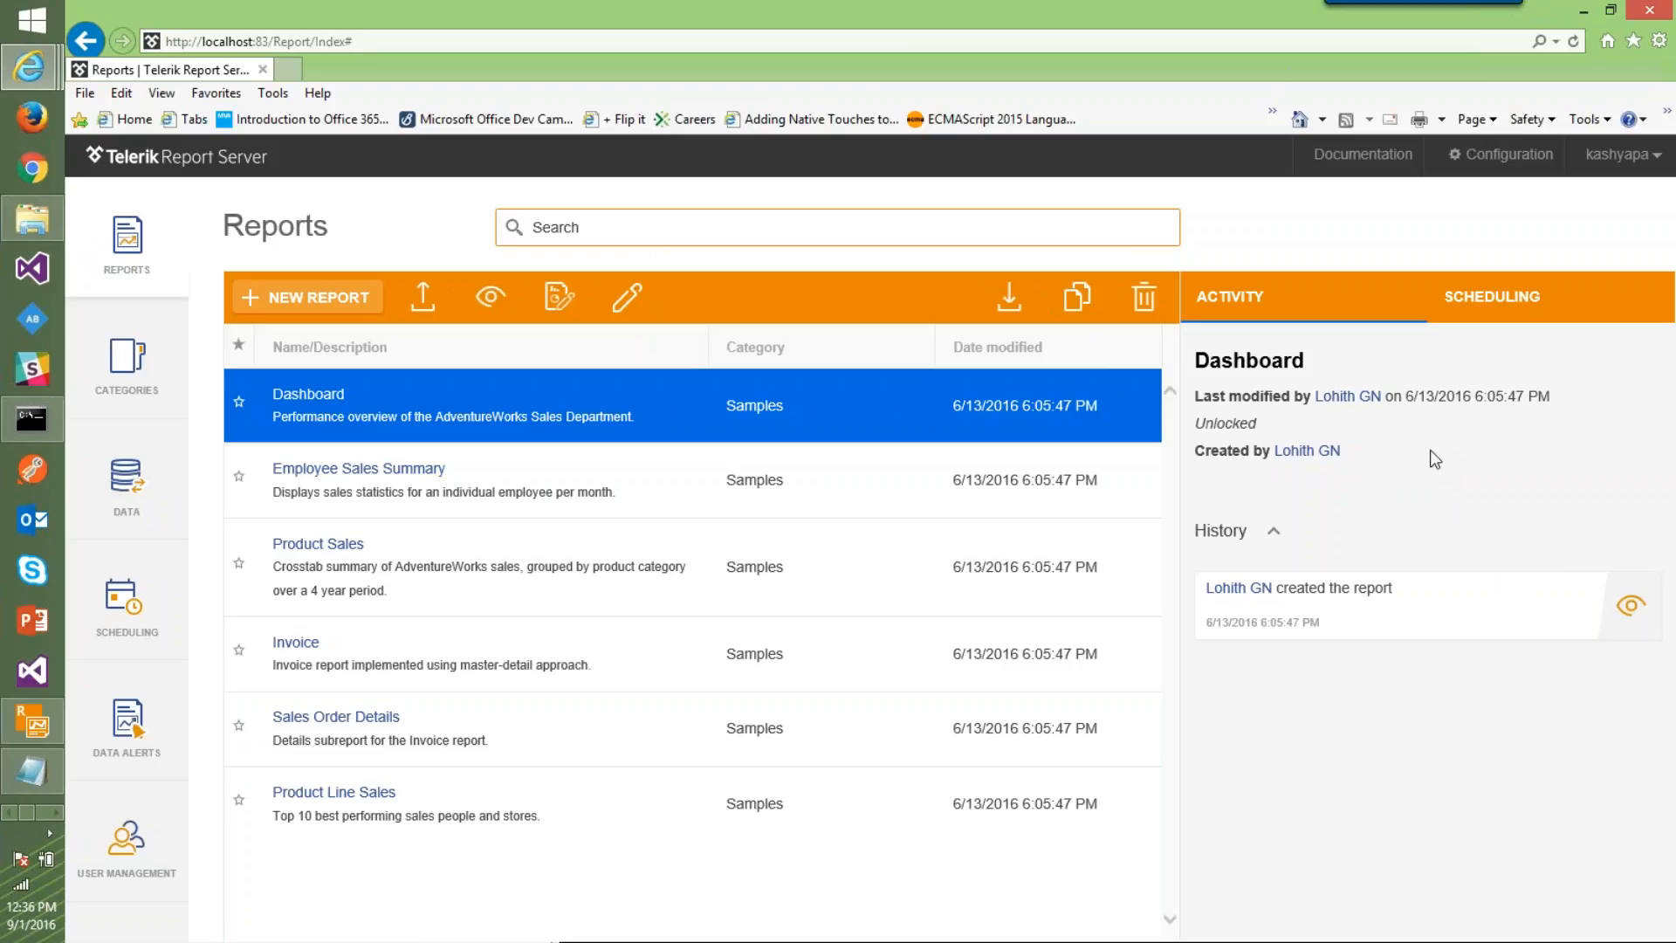
click(1512, 312)
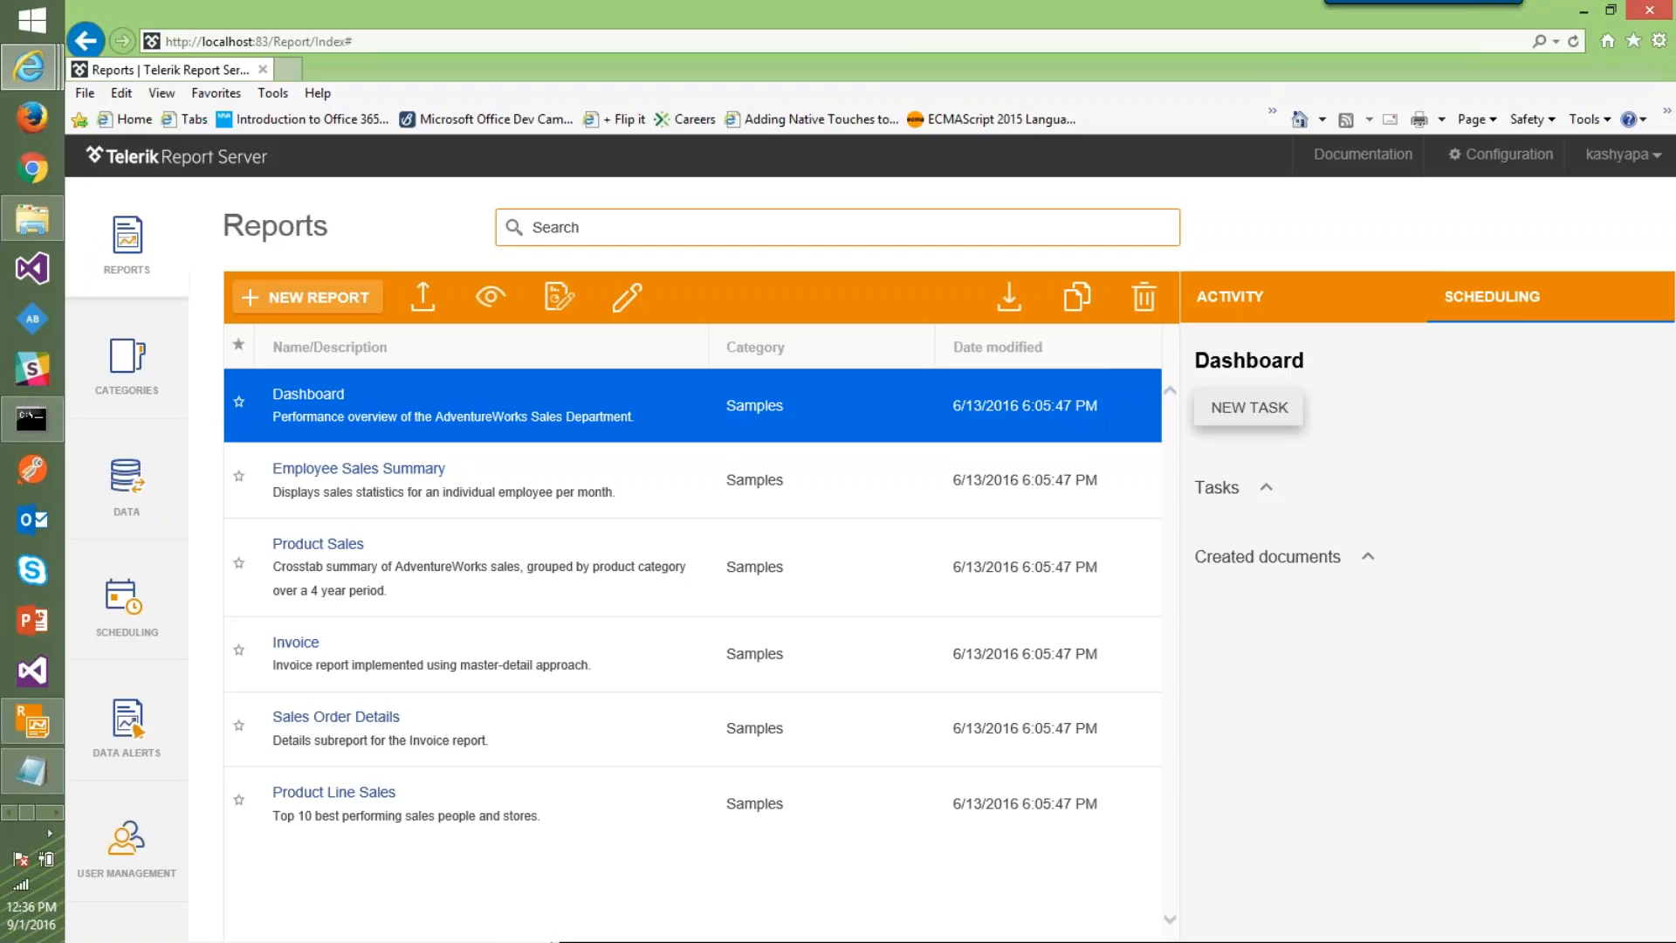
click(1248, 407)
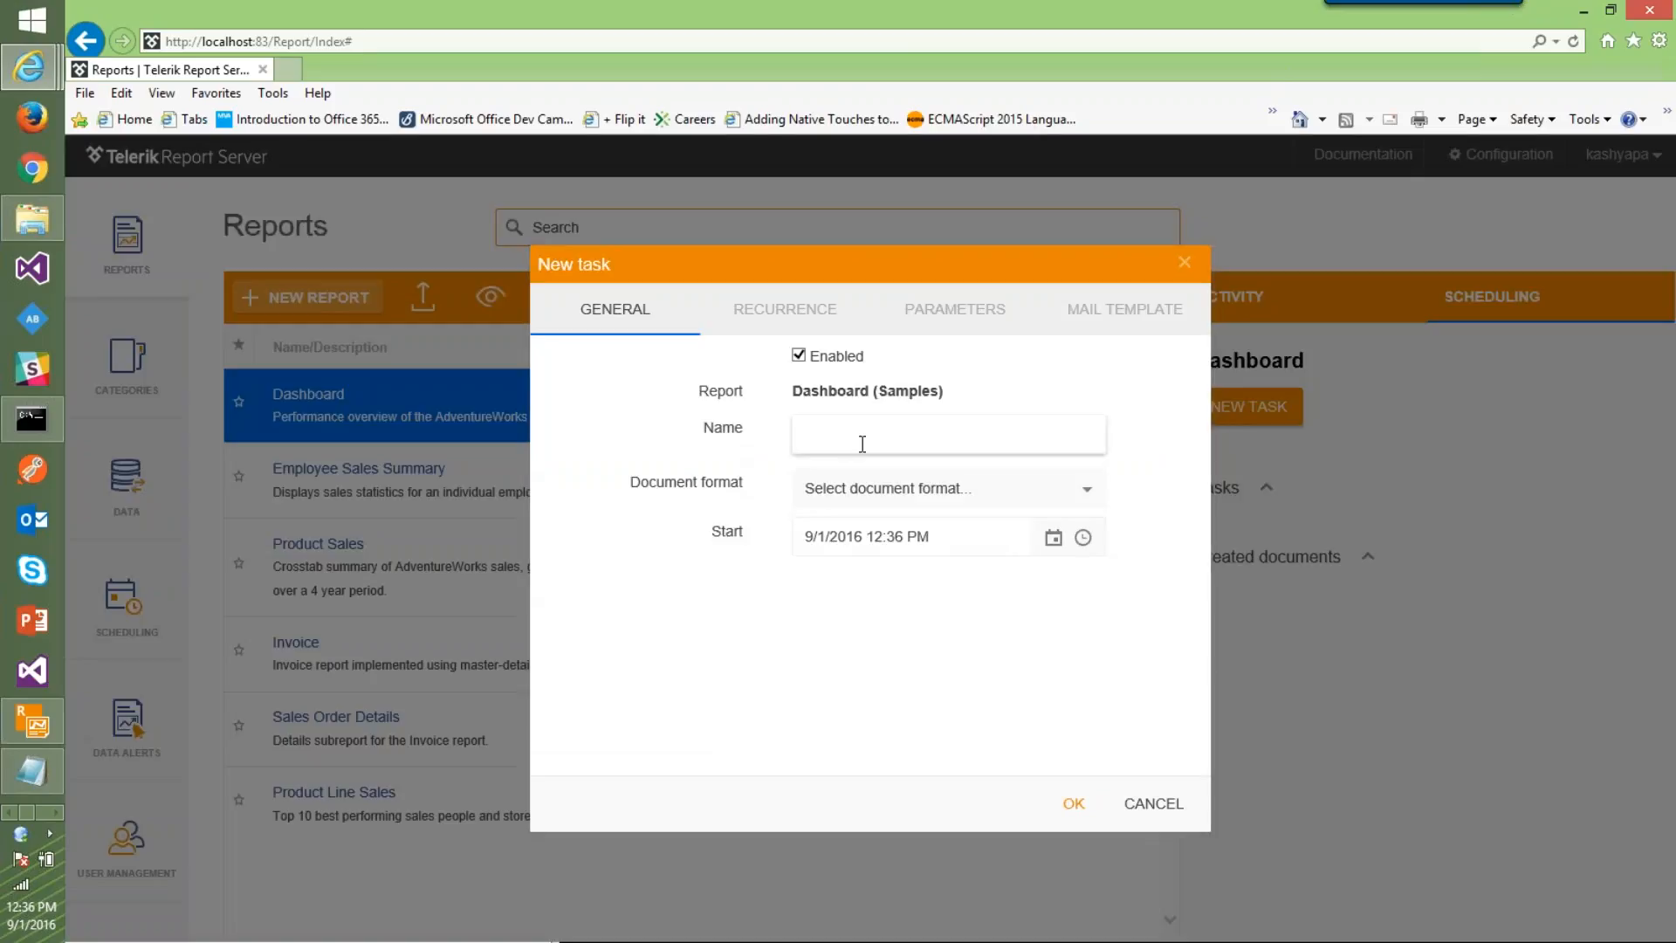
Set the new task's document format to Acrobat (PDF) file and open its recurrence settings
click(906, 433)
click(876, 498)
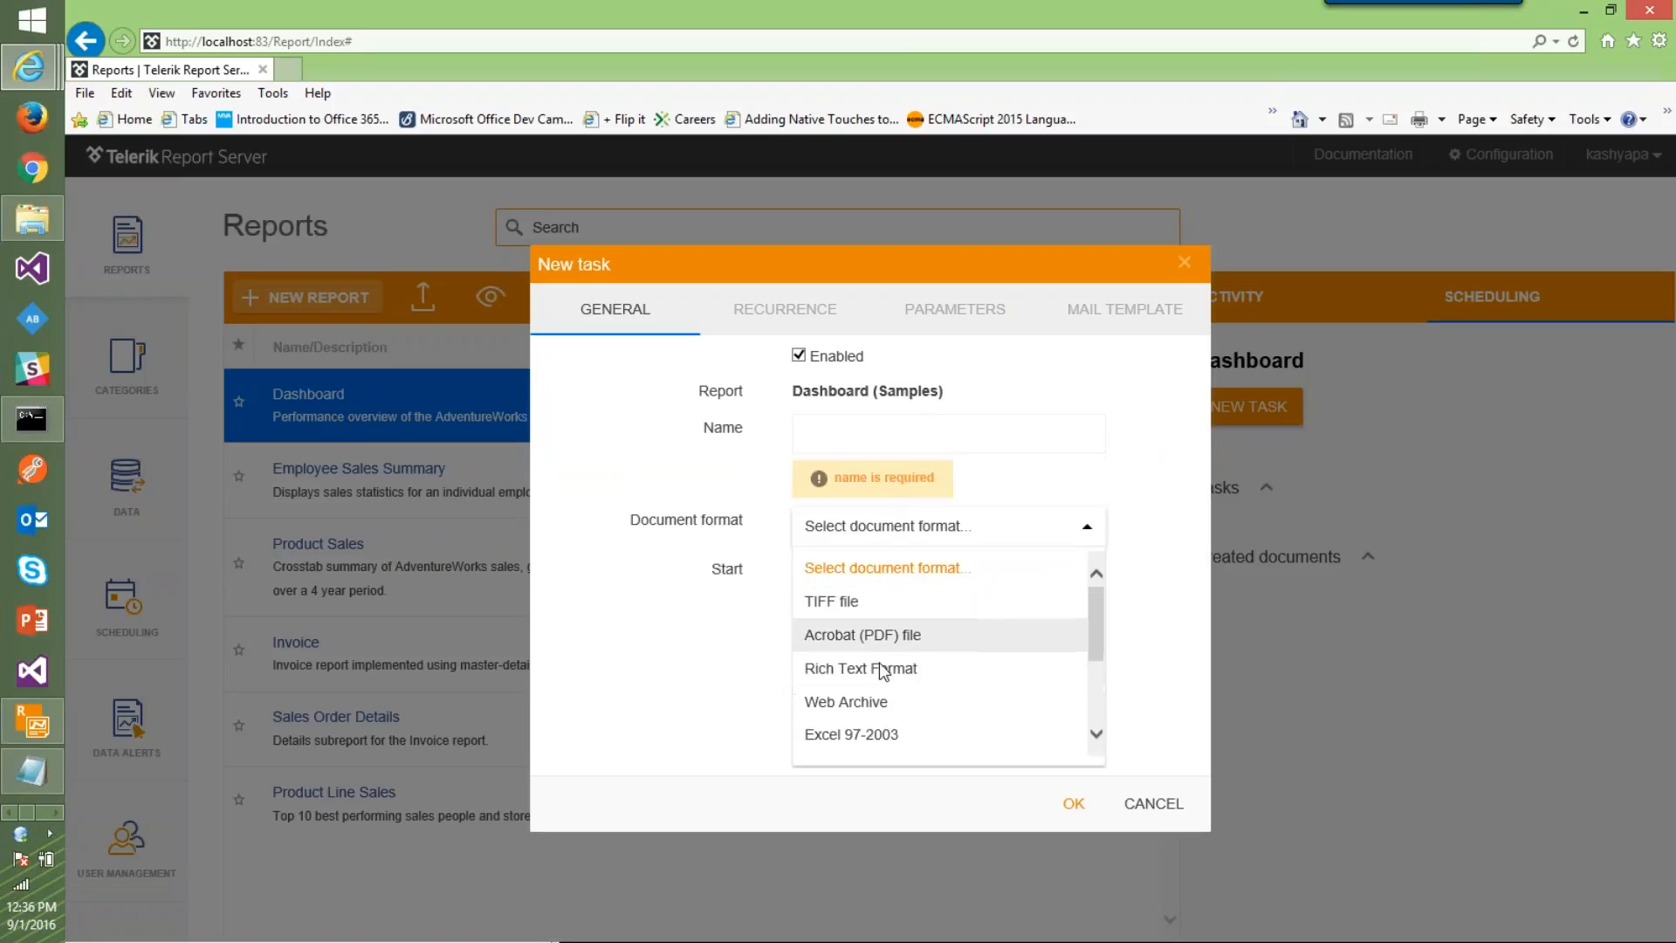
click(884, 637)
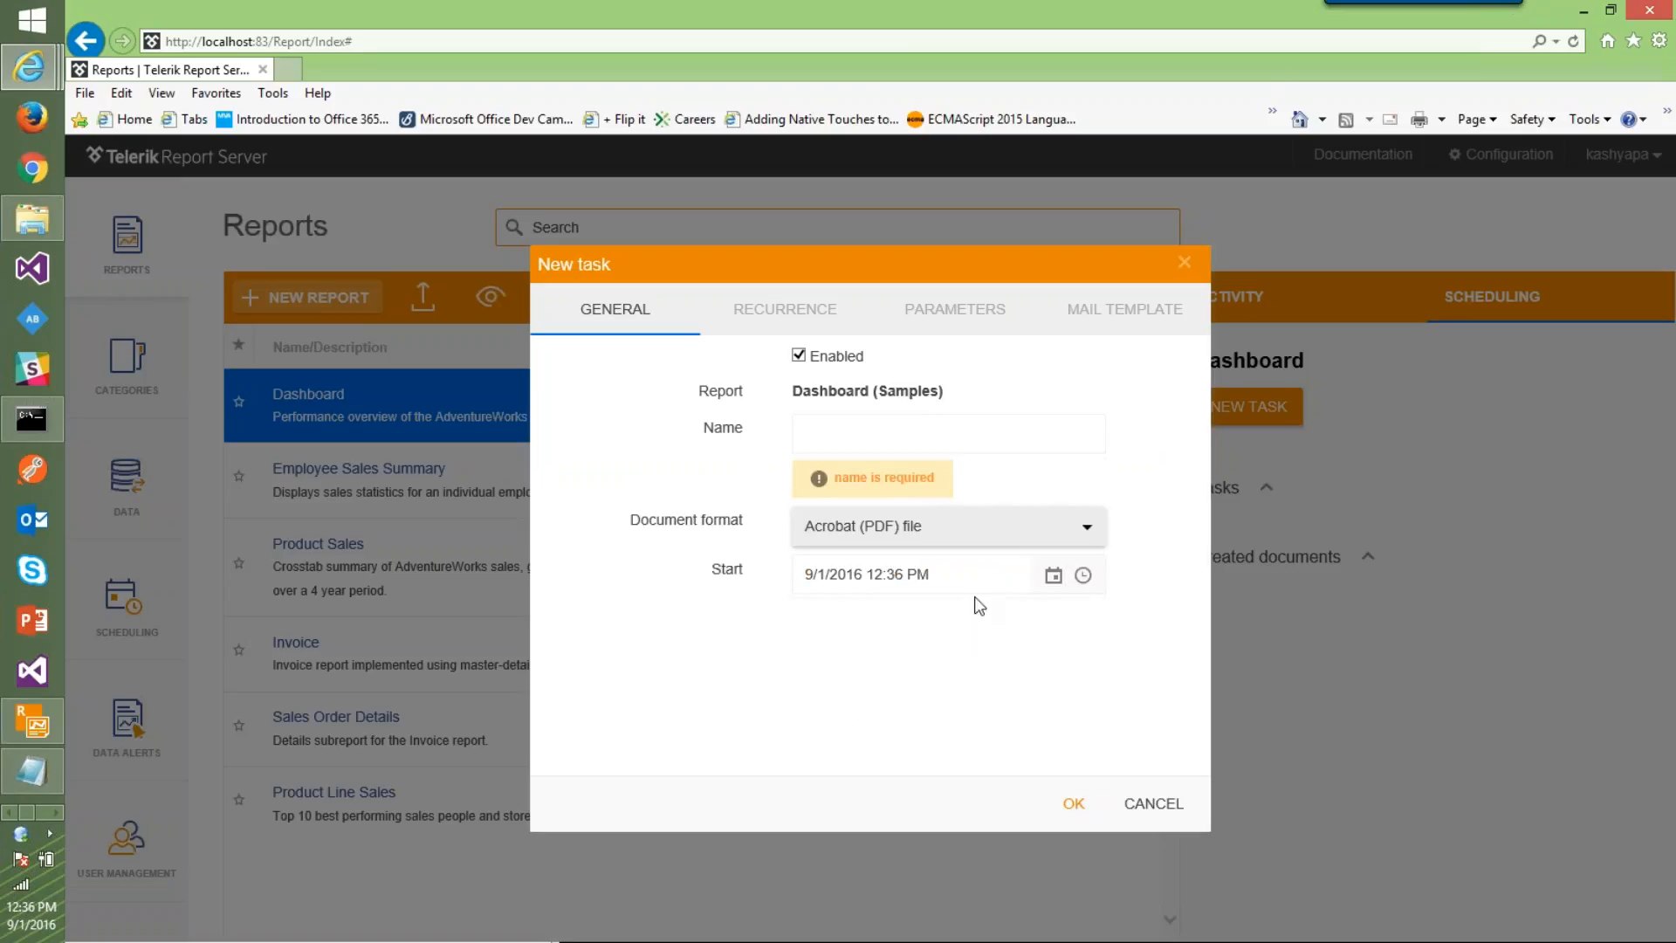
click(790, 319)
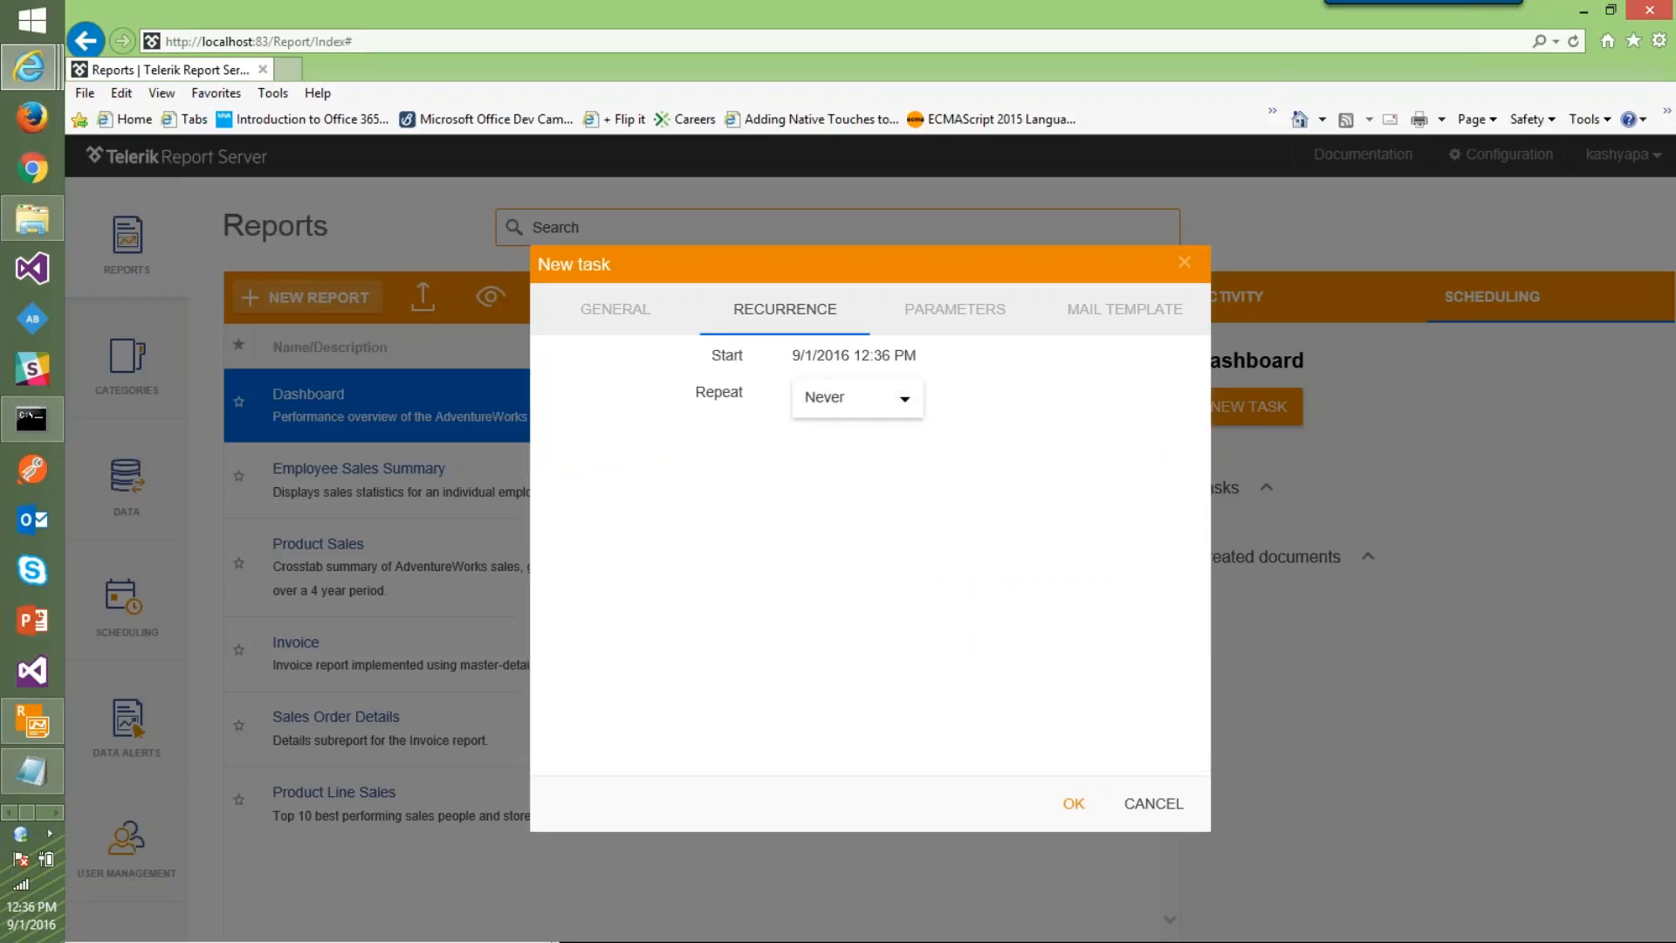
Try a monthly recurrence with Sales for Year 2004 on the new Dashboard task, and cancel it after viewing the mail template
click(904, 400)
click(851, 543)
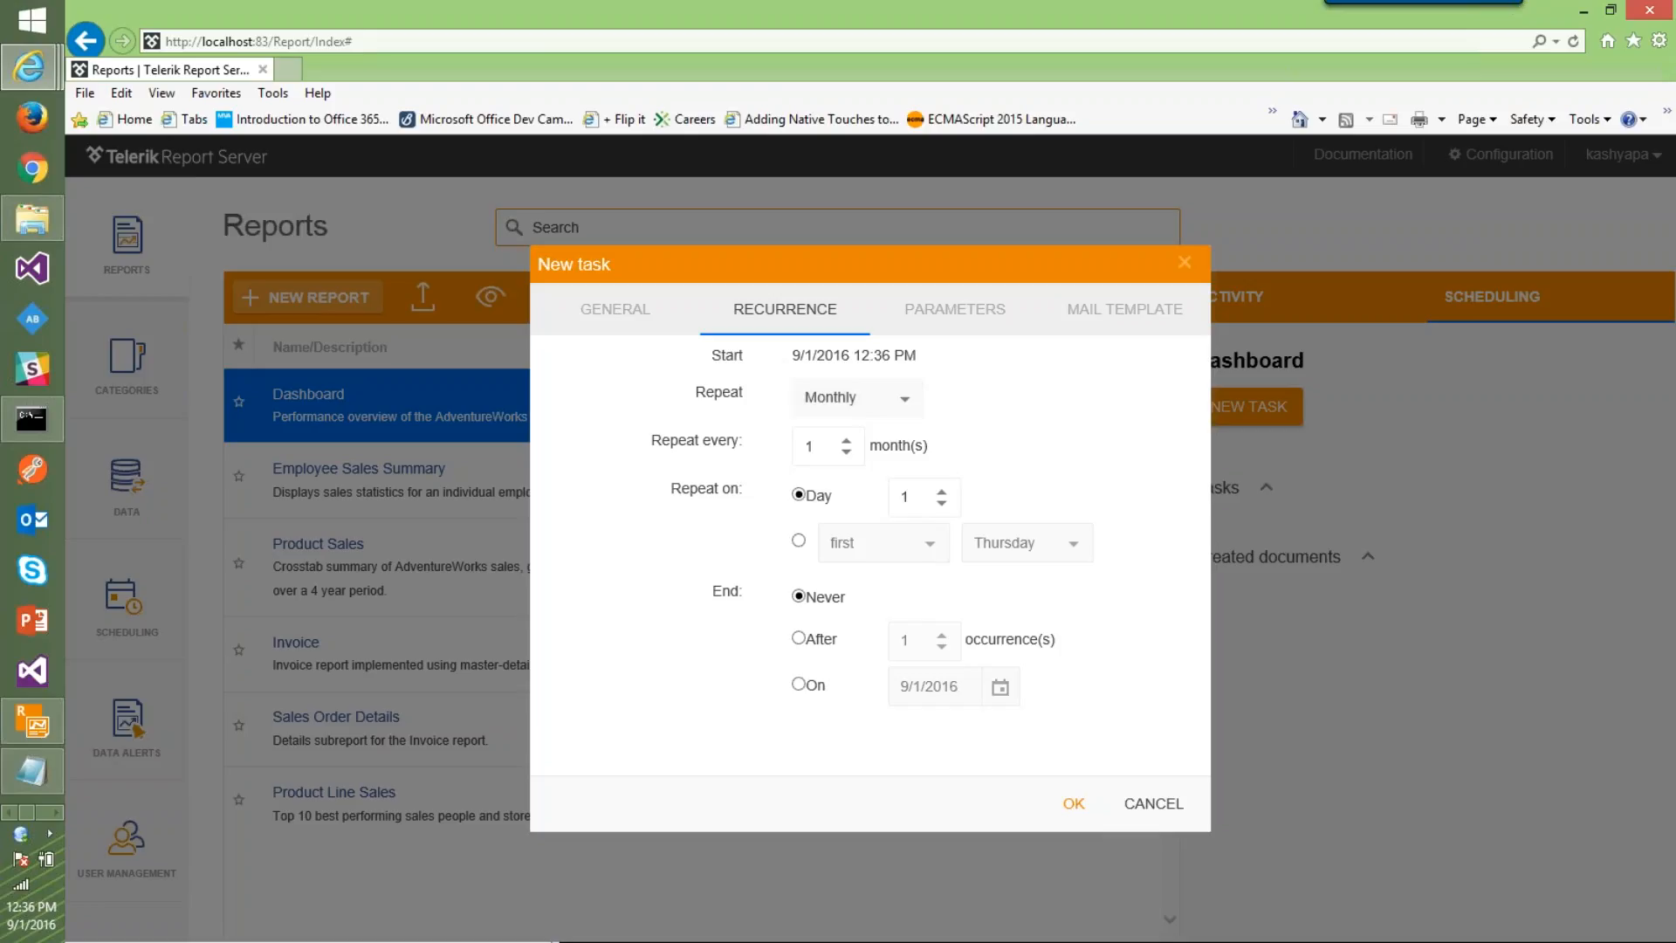
click(954, 309)
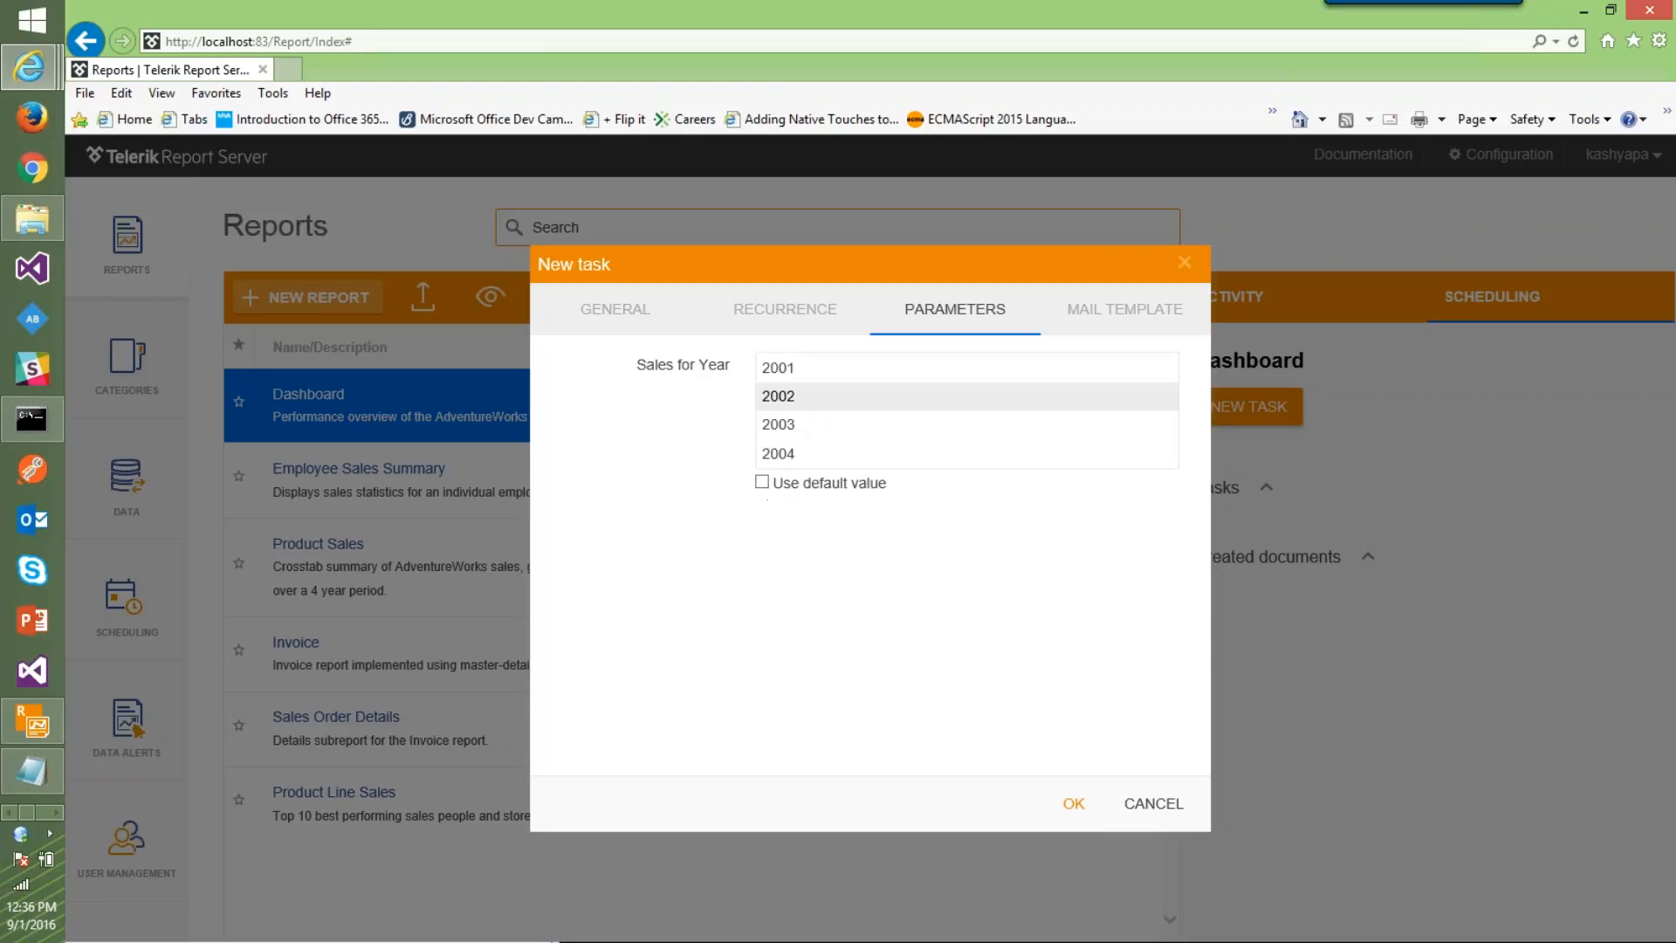
click(776, 428)
click(843, 450)
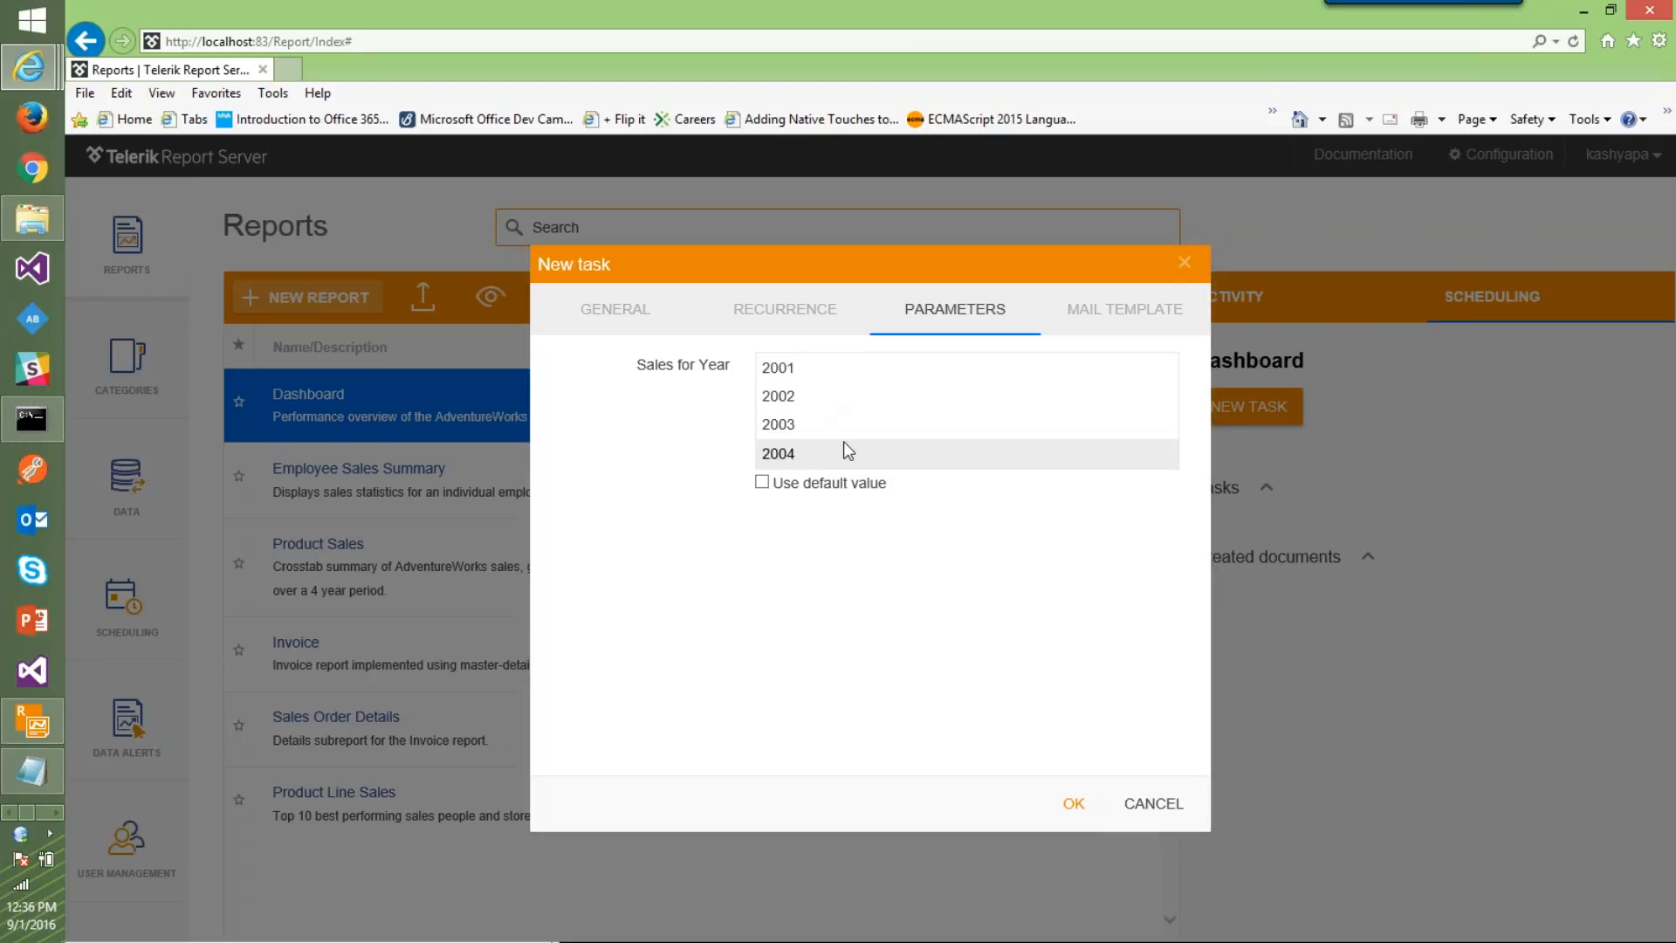
click(1117, 330)
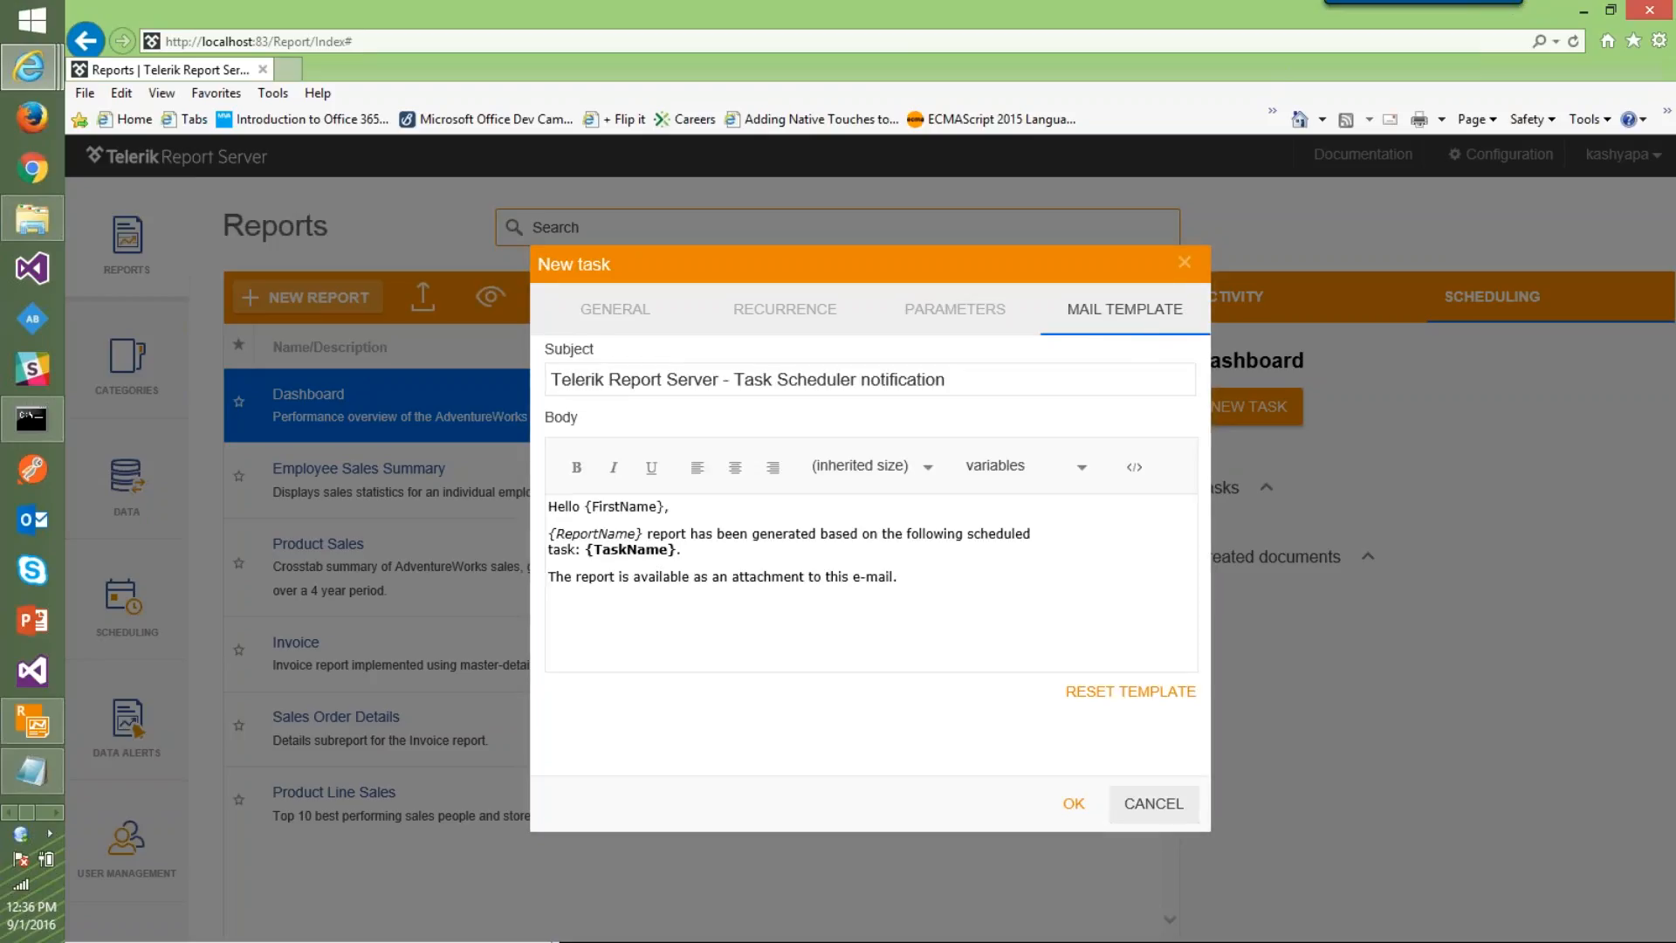
click(1152, 804)
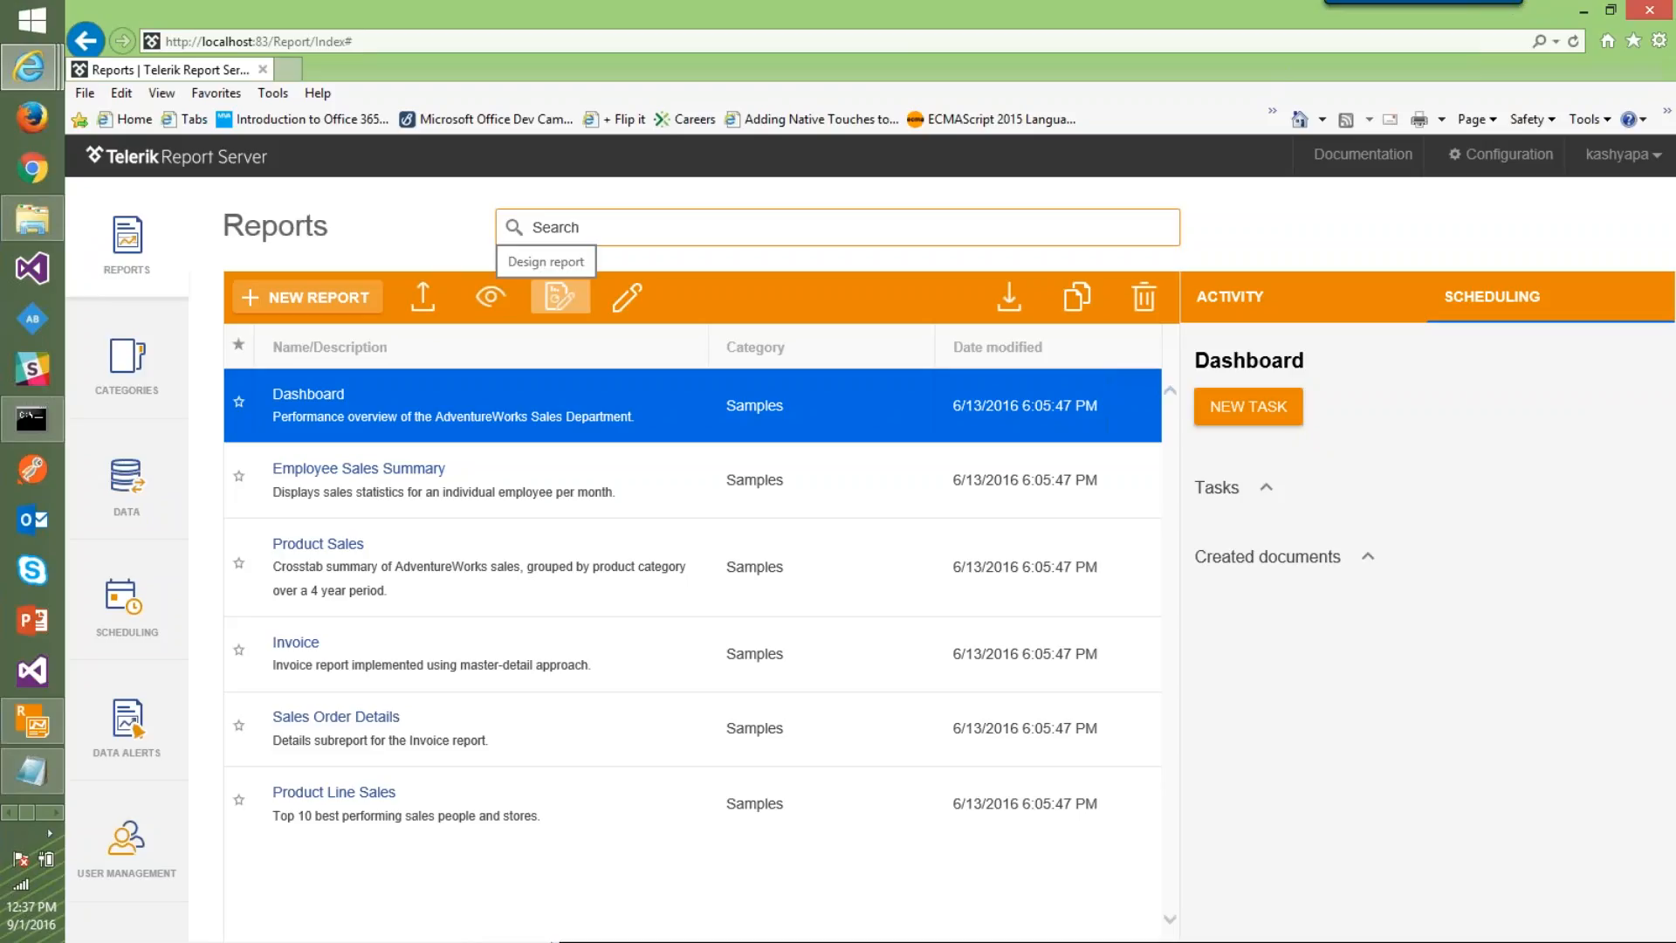
Start the report designer for the Dashboard report, allow the application to run, and maximize its window
click(563, 306)
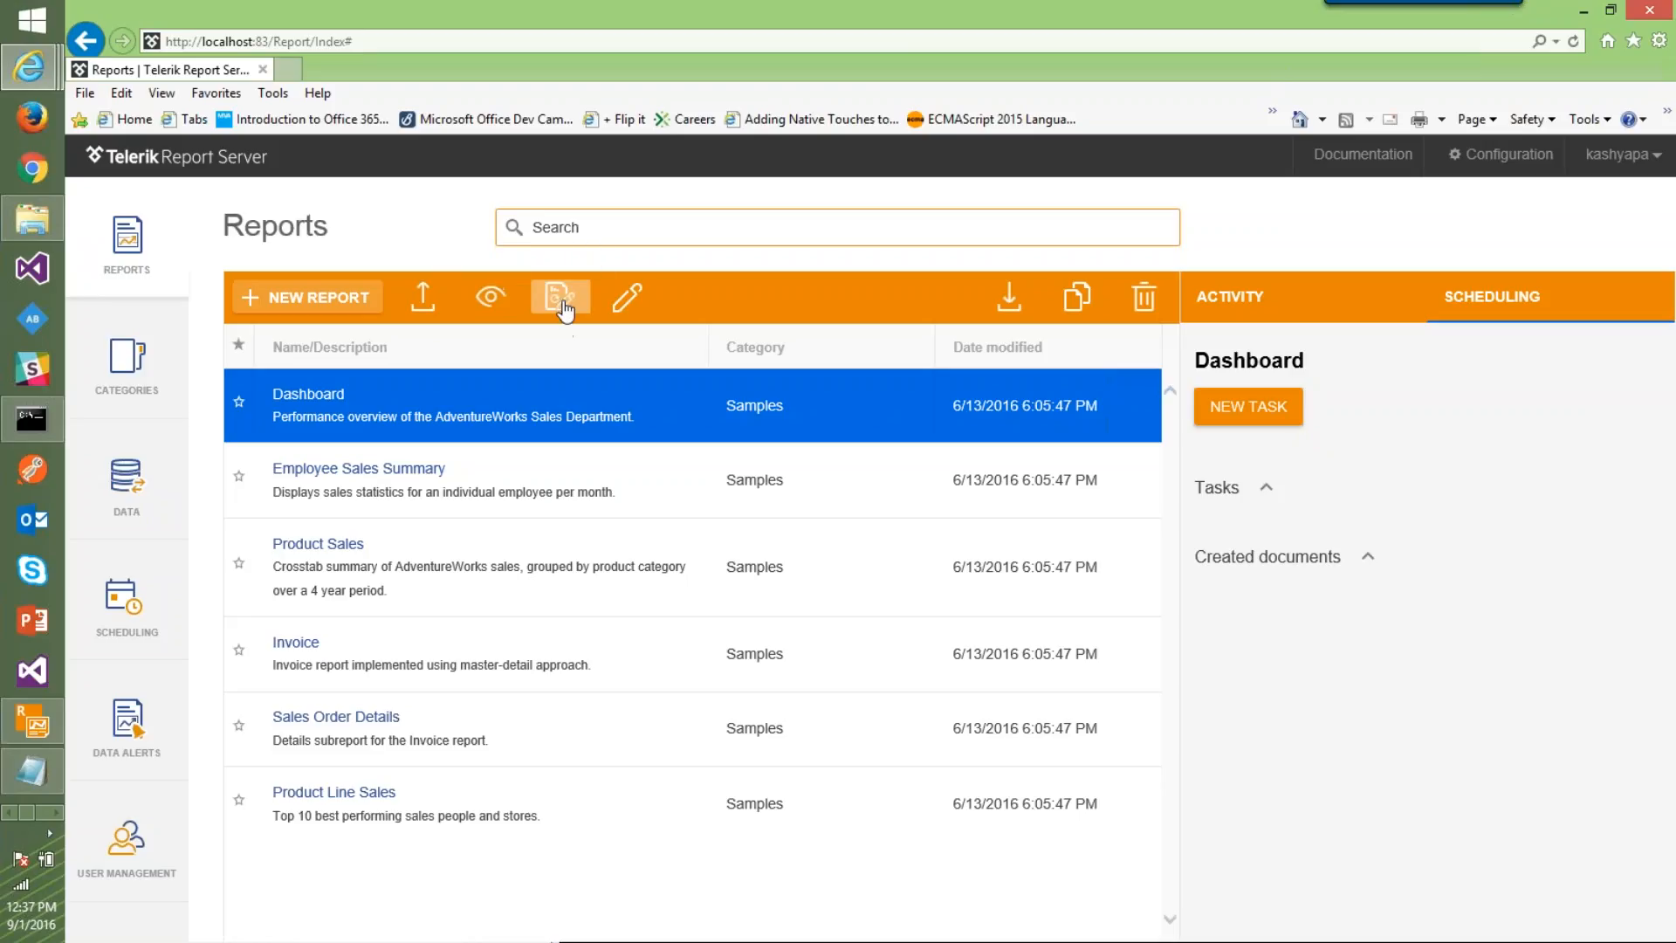
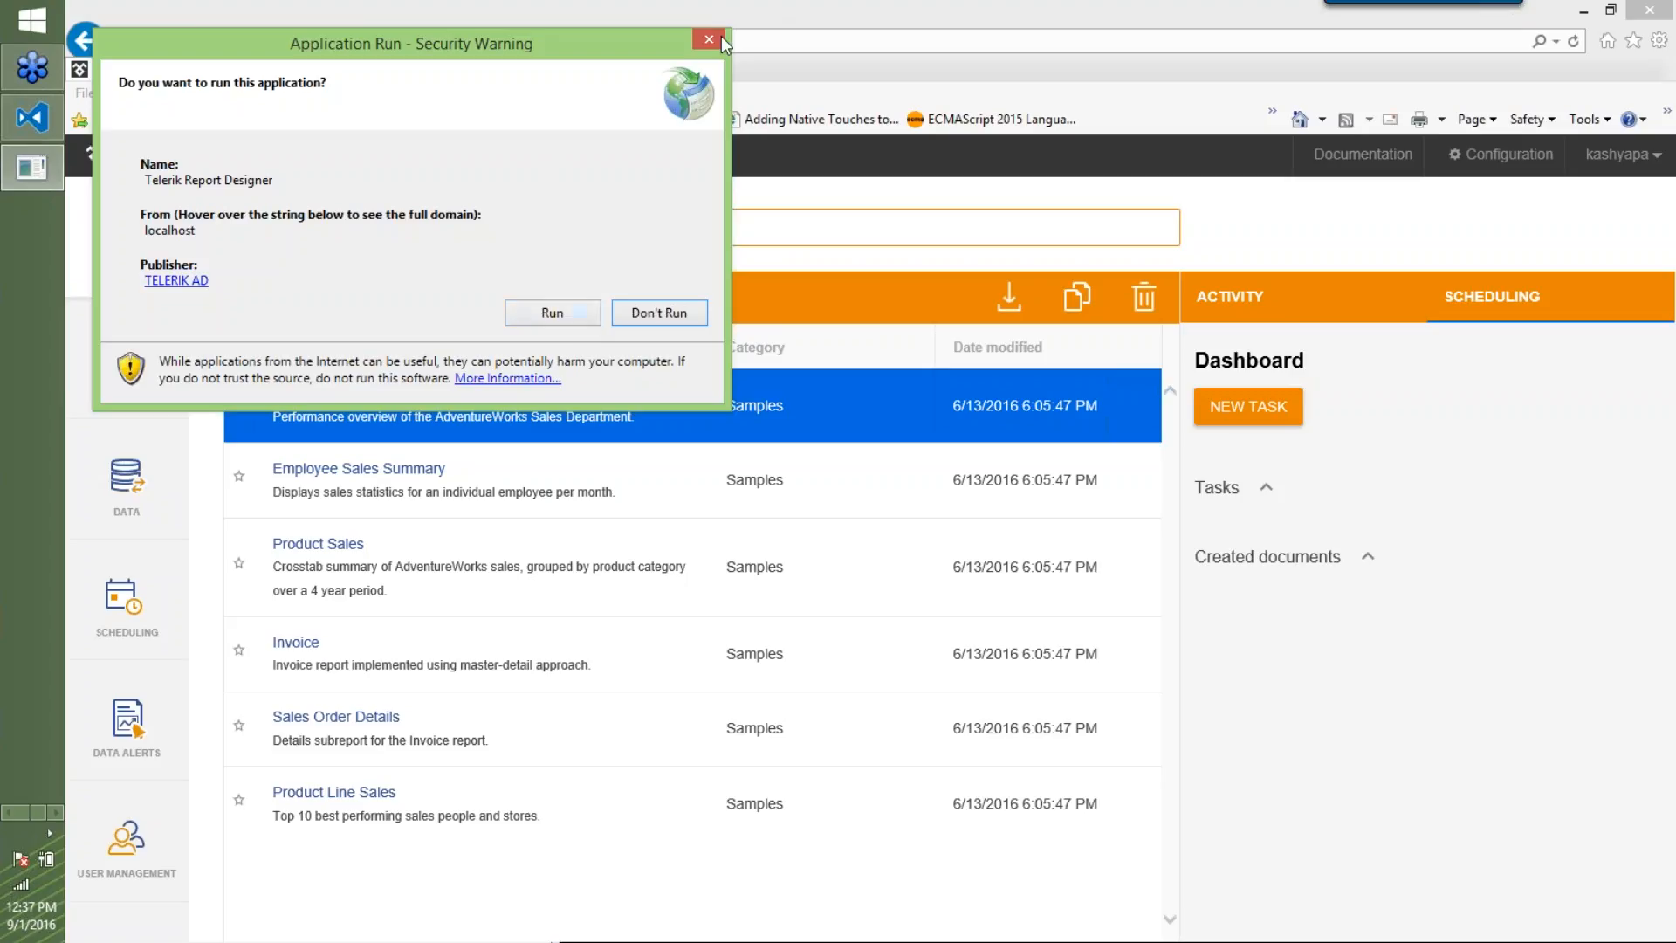
click(580, 318)
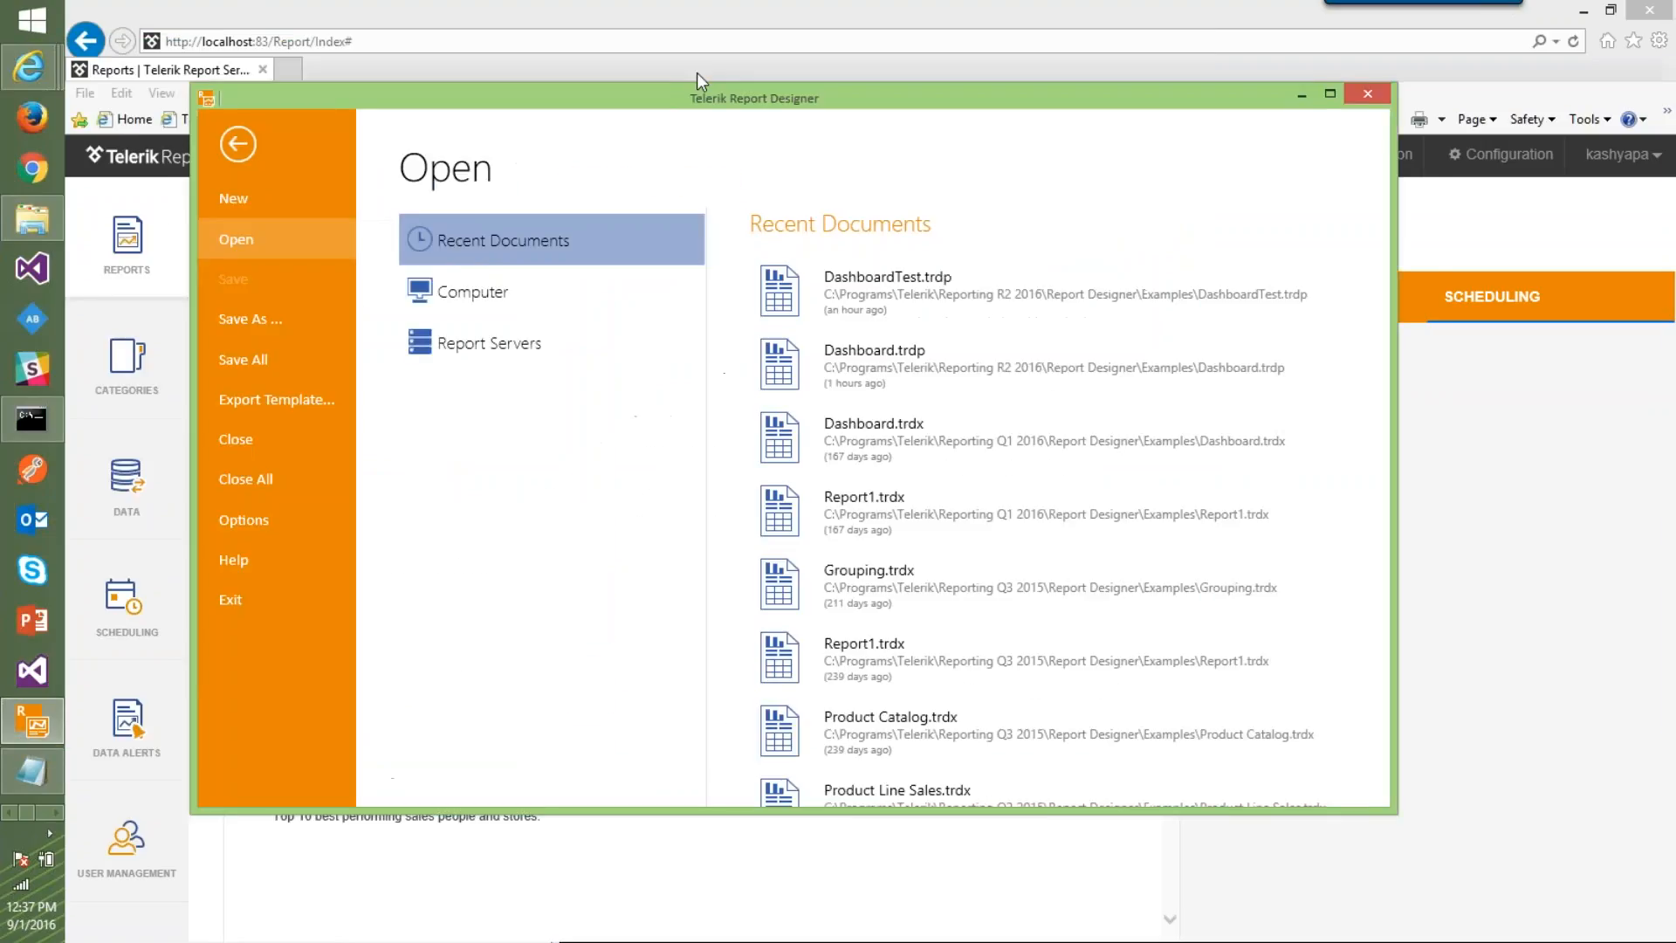
double_click(752, 82)
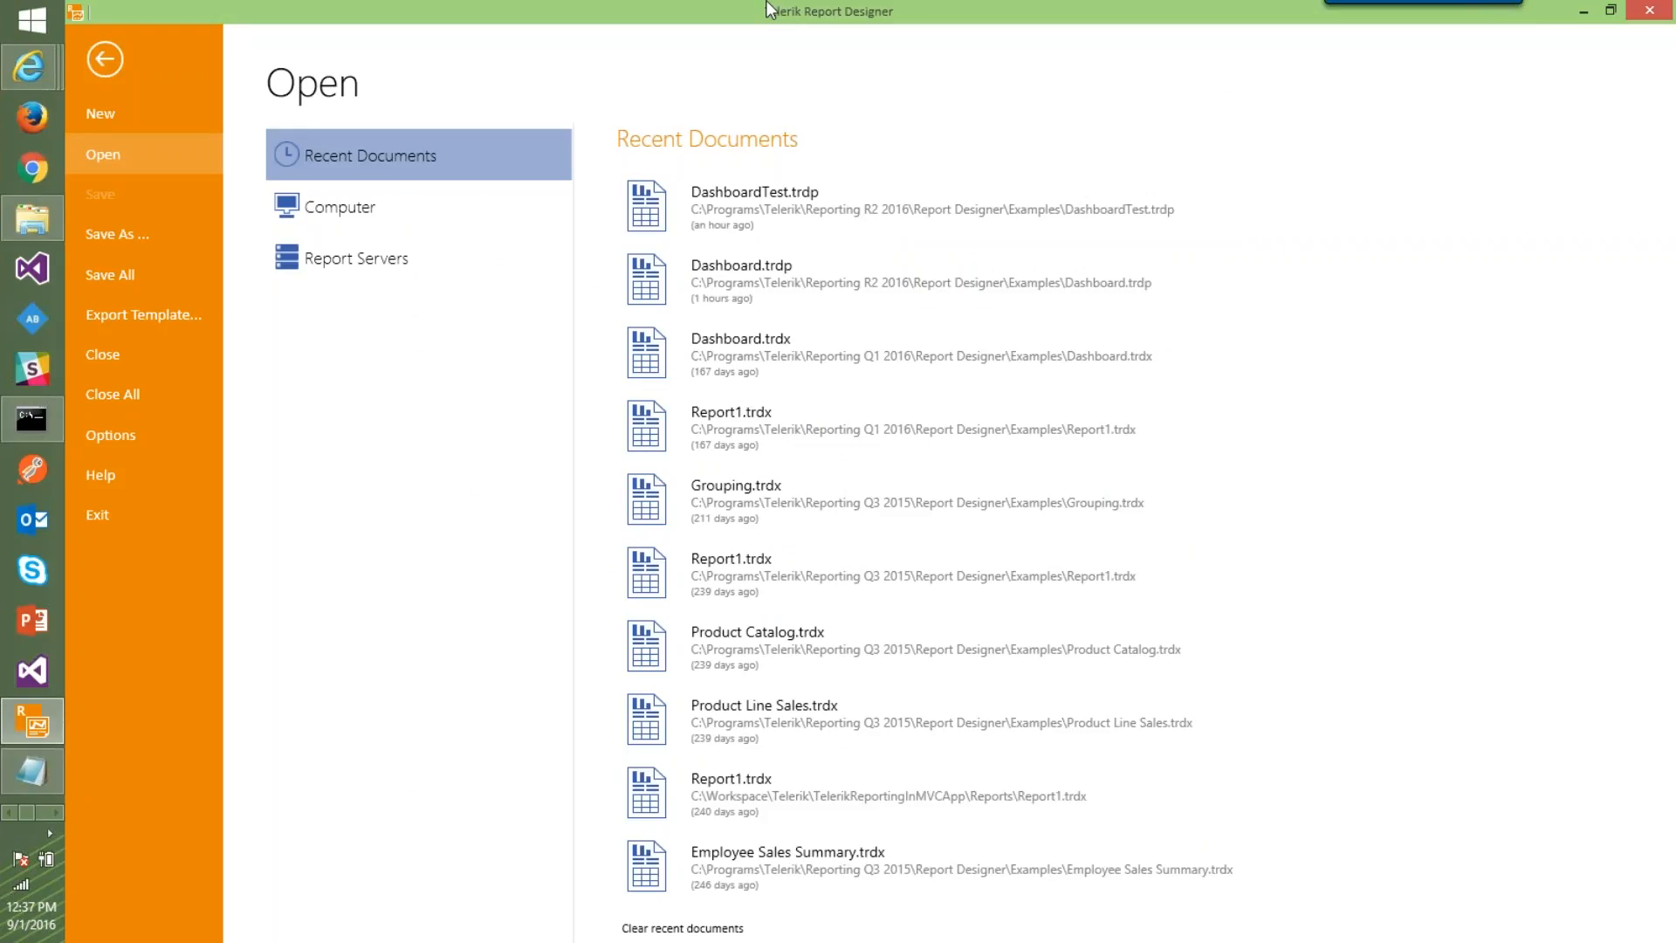
Look through the report server, recent document and computer locations from which reports can be opened
click(364, 264)
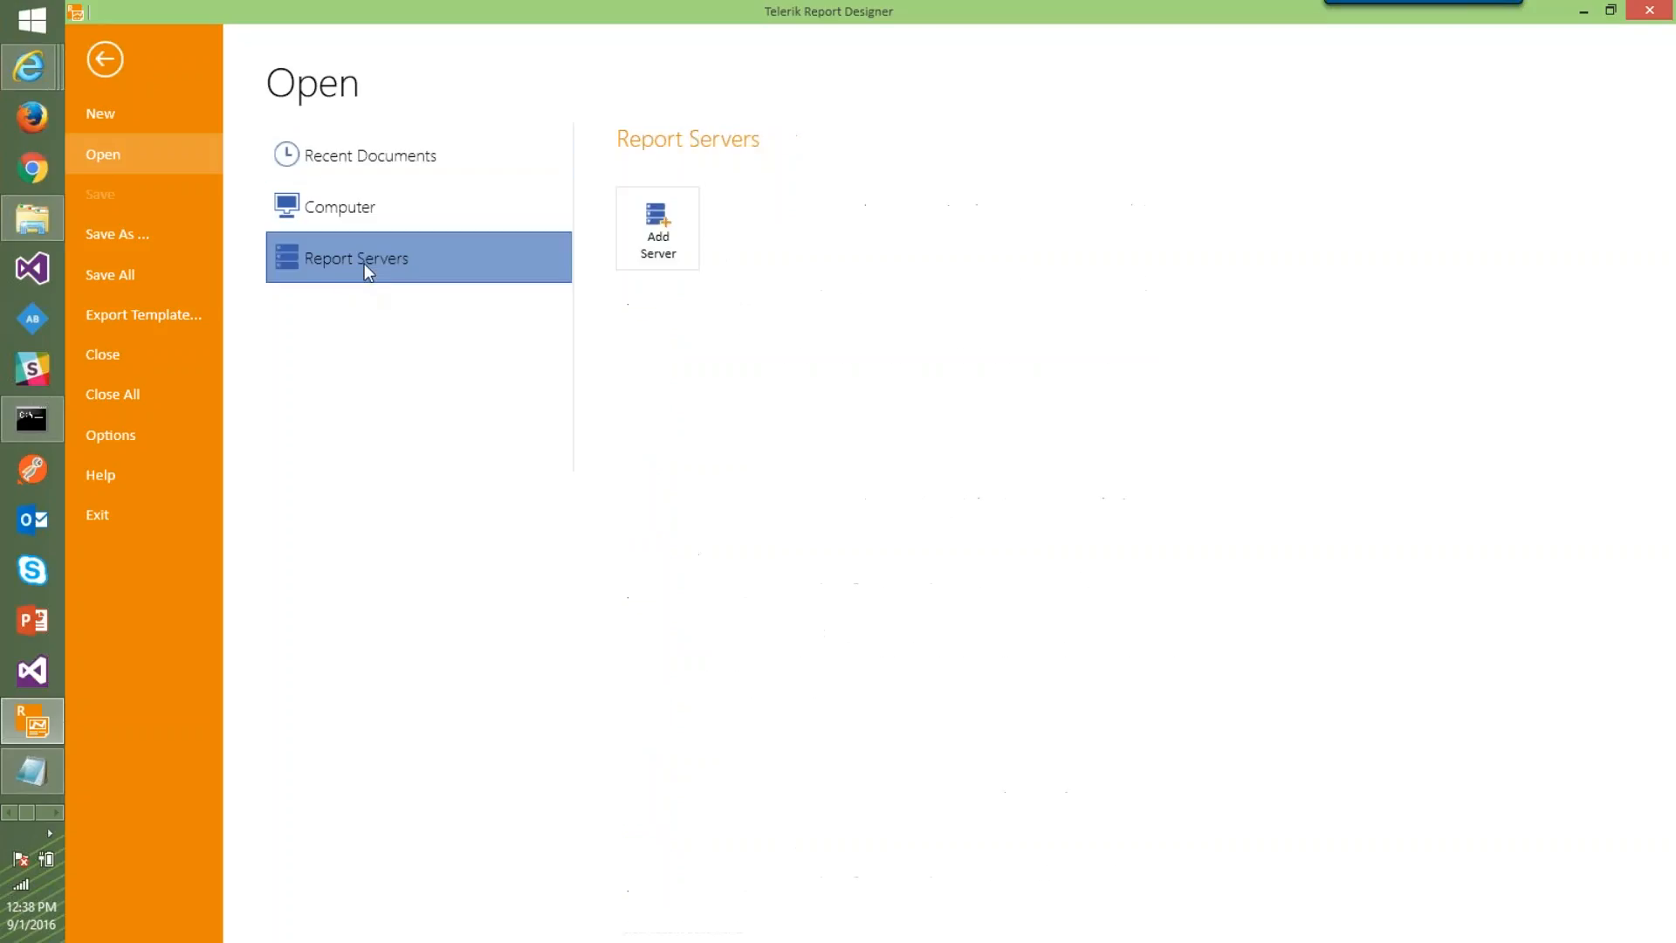
click(365, 157)
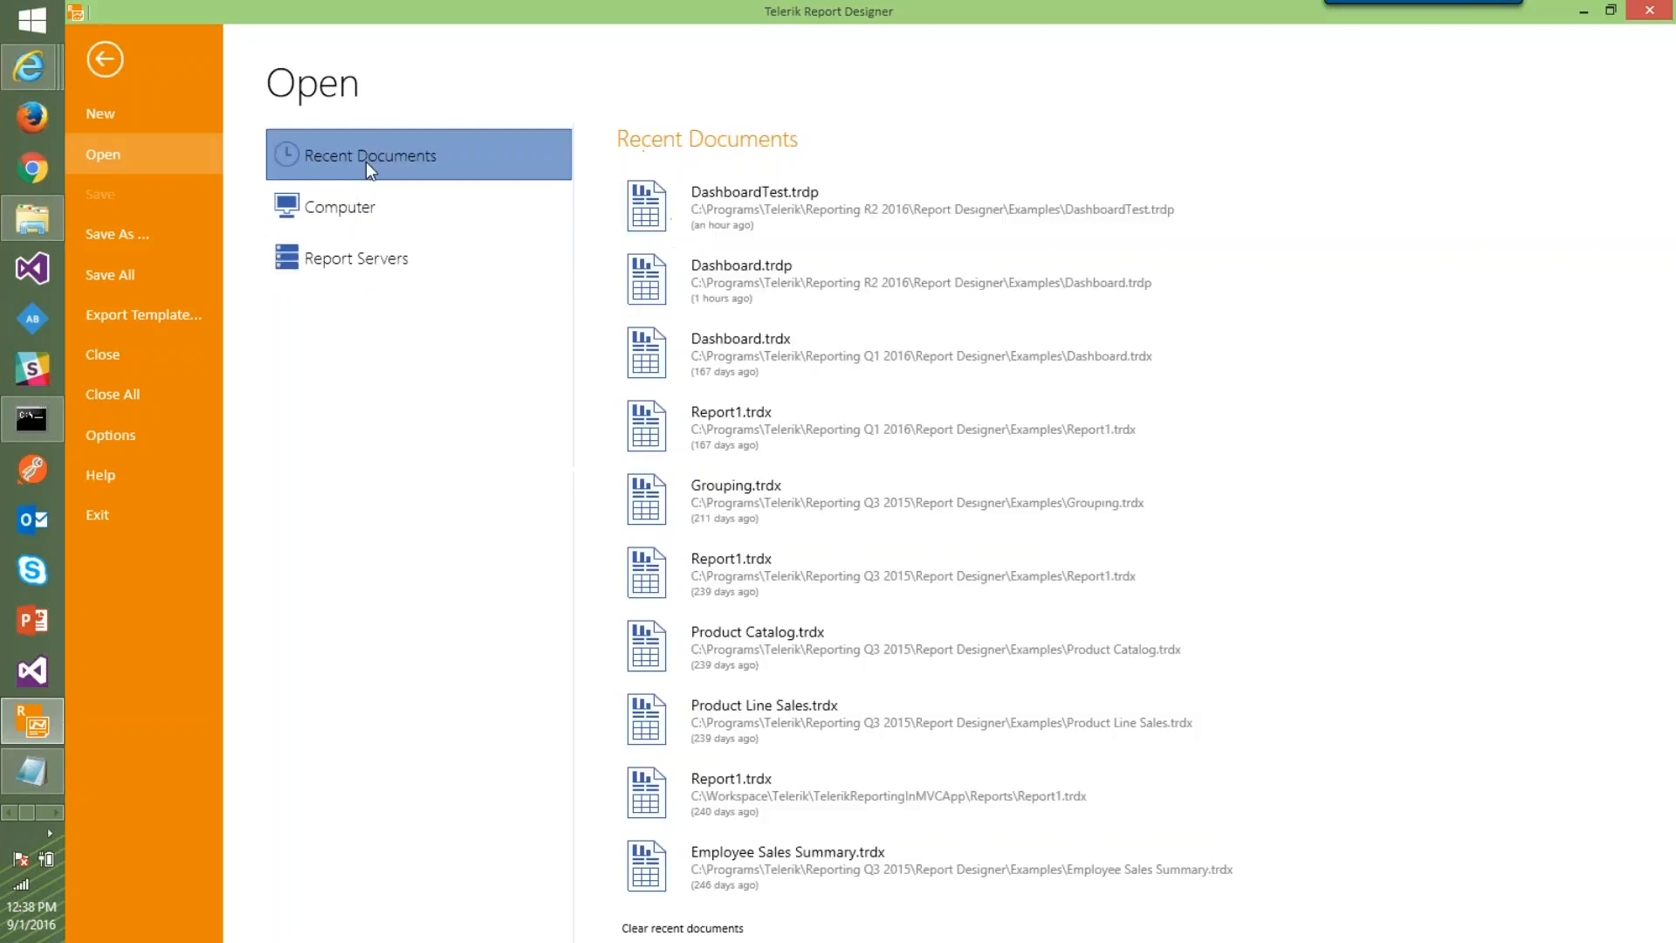
click(365, 213)
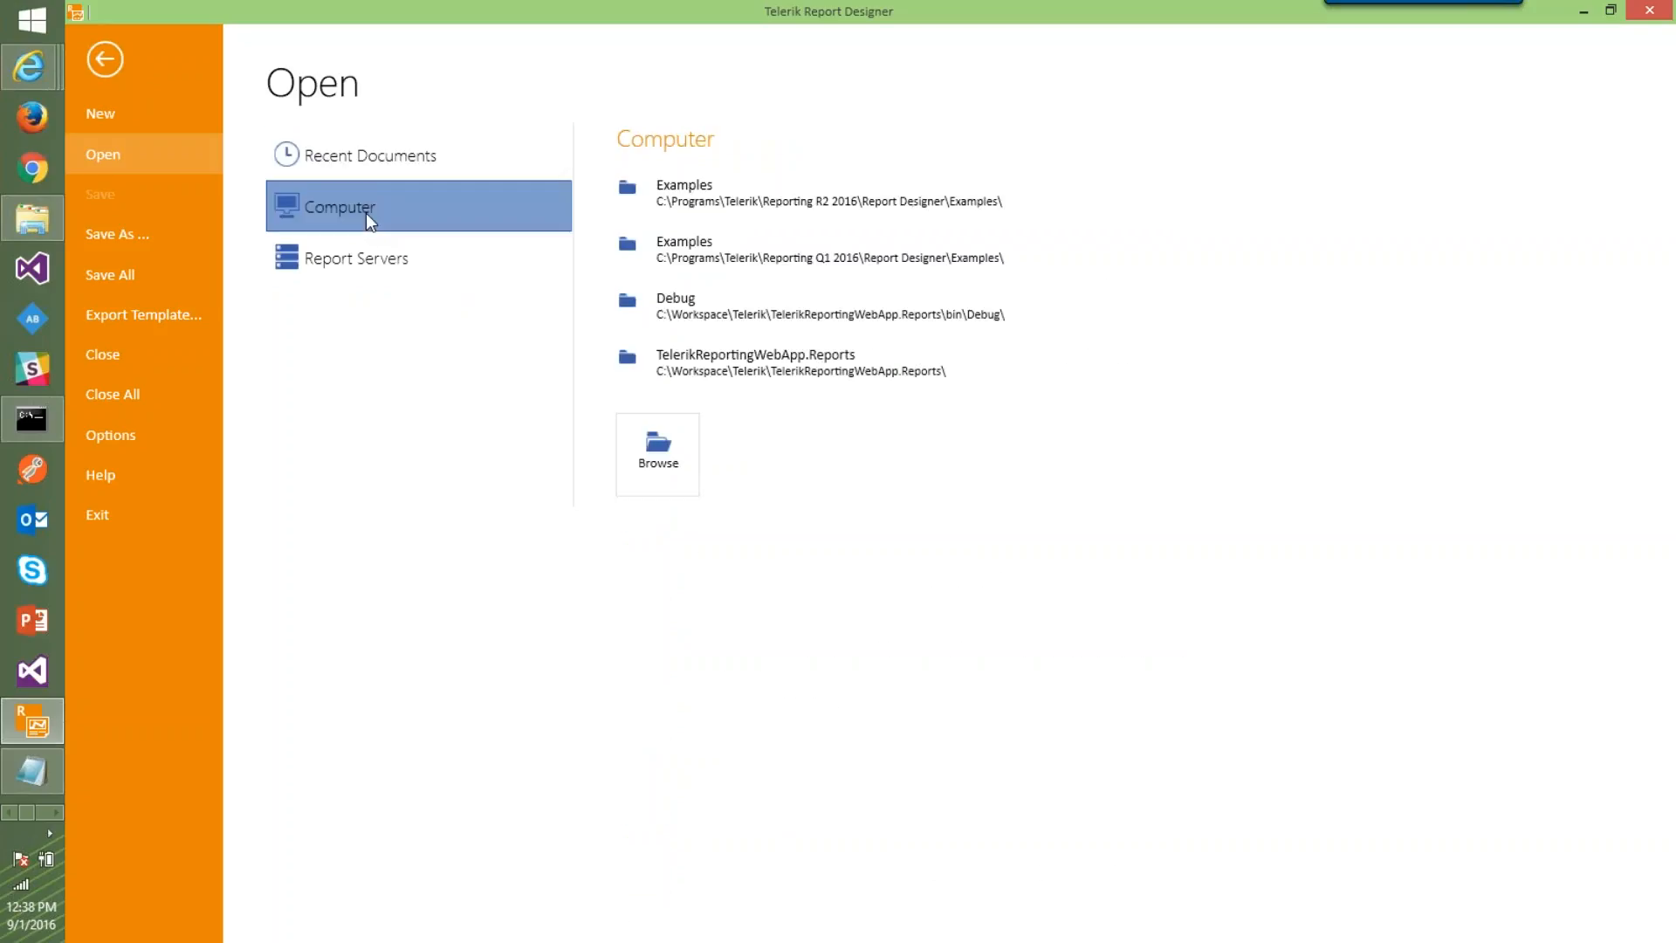
click(375, 257)
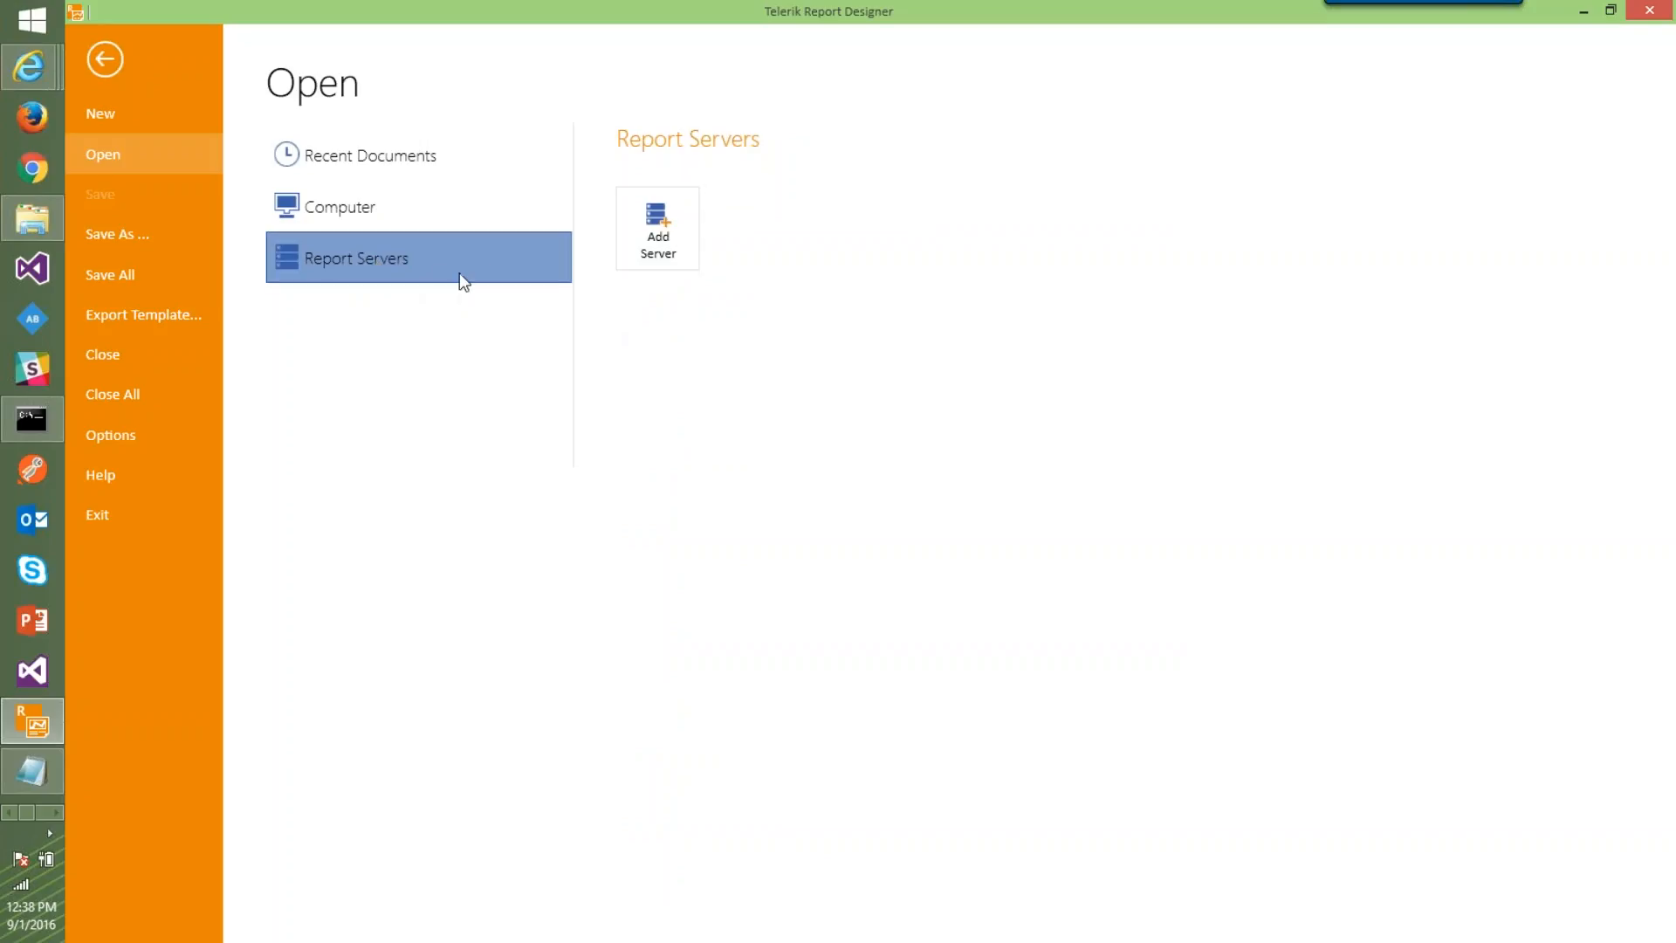
click(660, 244)
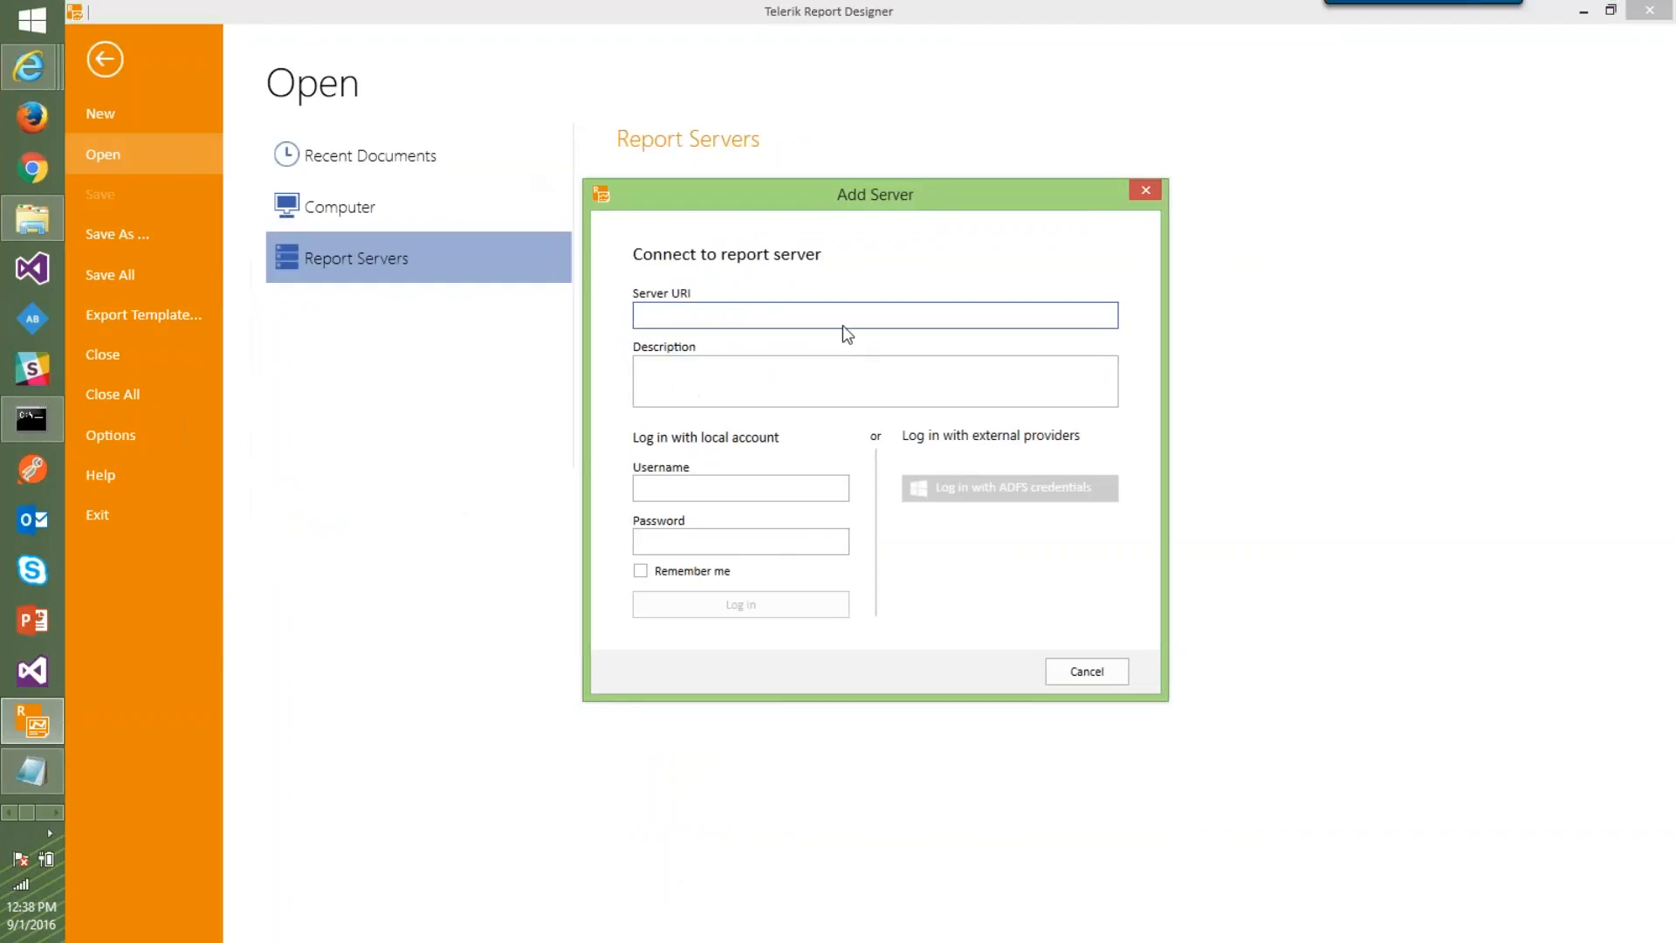
text(http://localhost:83/)
key(Tab)
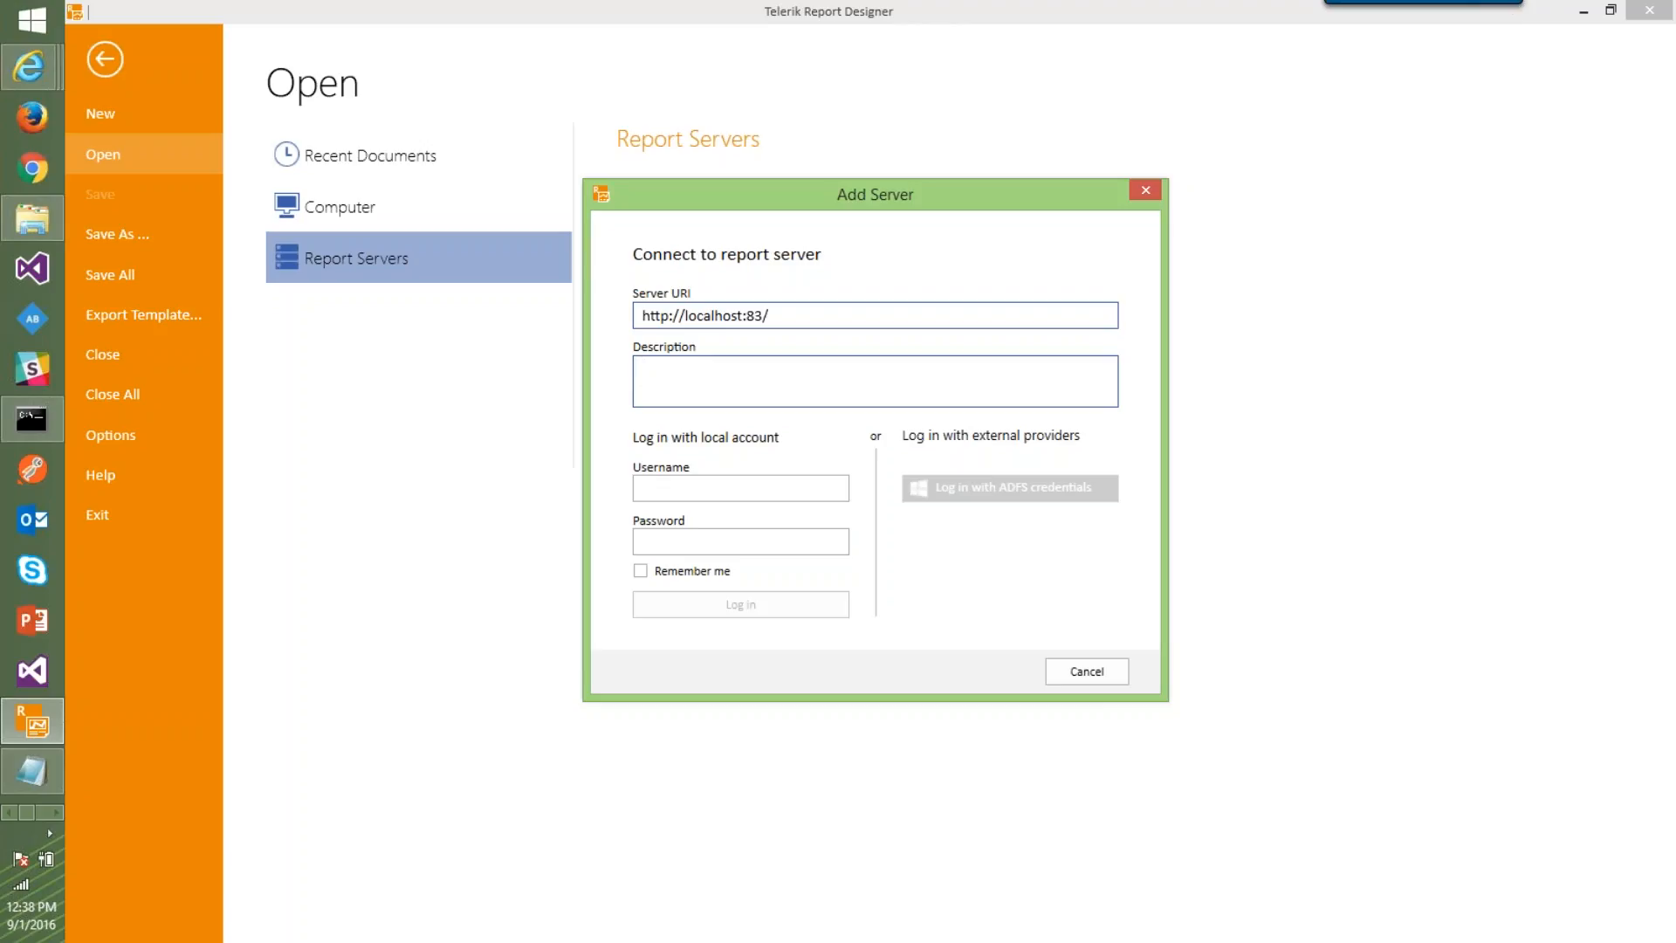
text(My Report Server on My Loc)
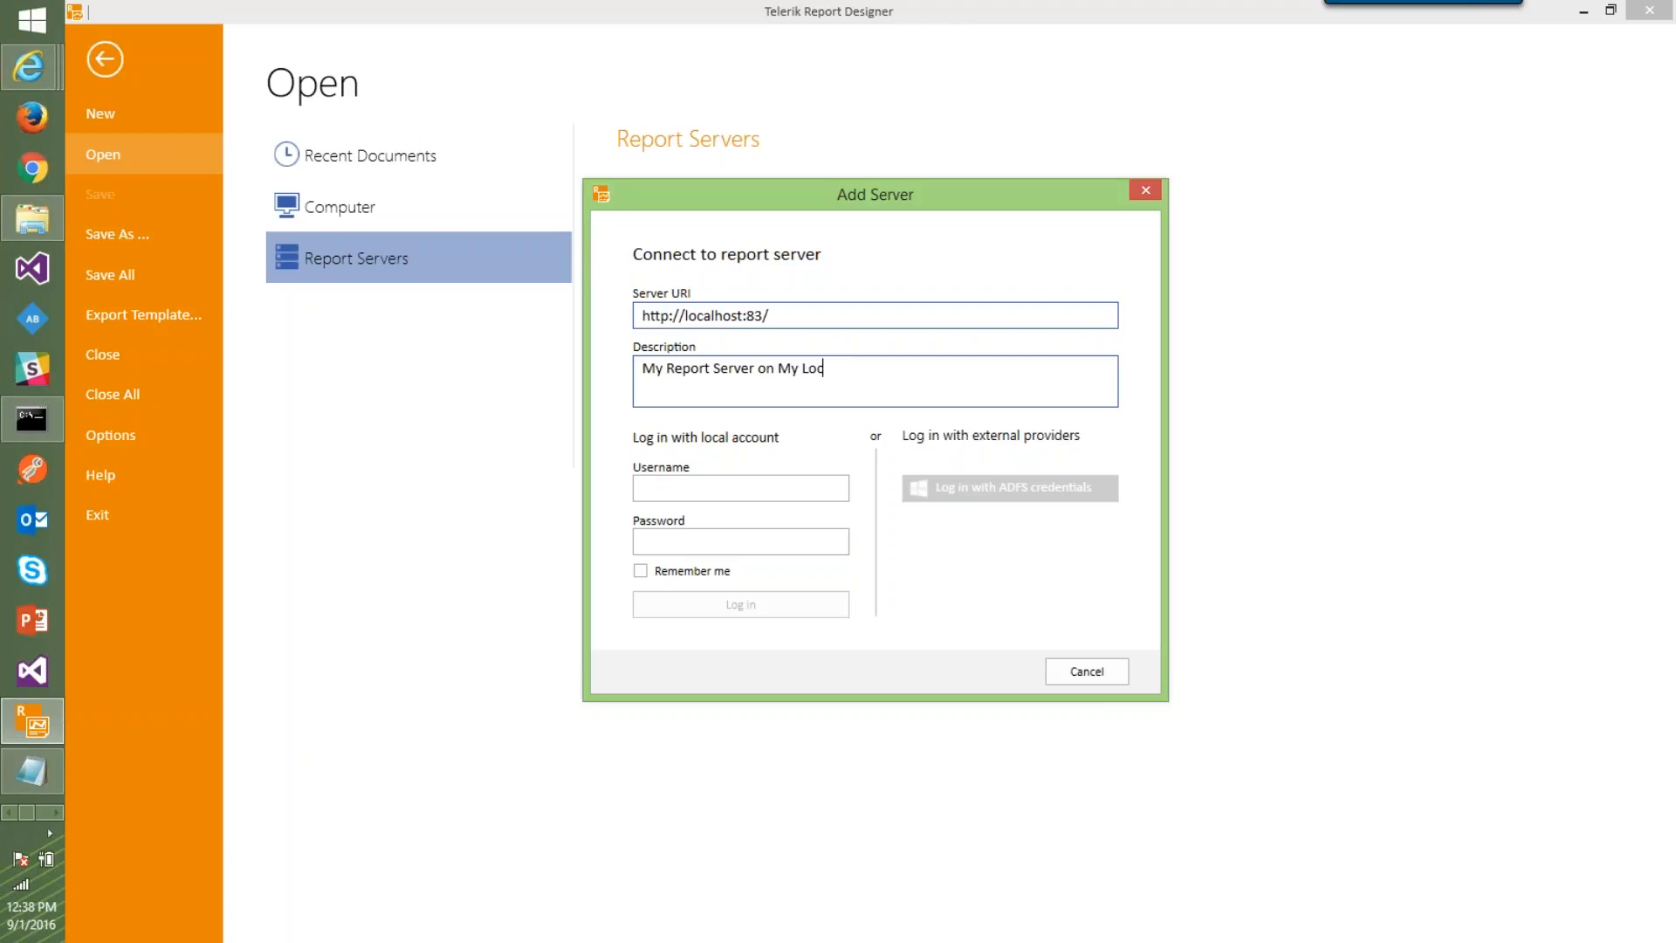
text(alhost)
key(BackSpace)
text(t)
key(Tab)
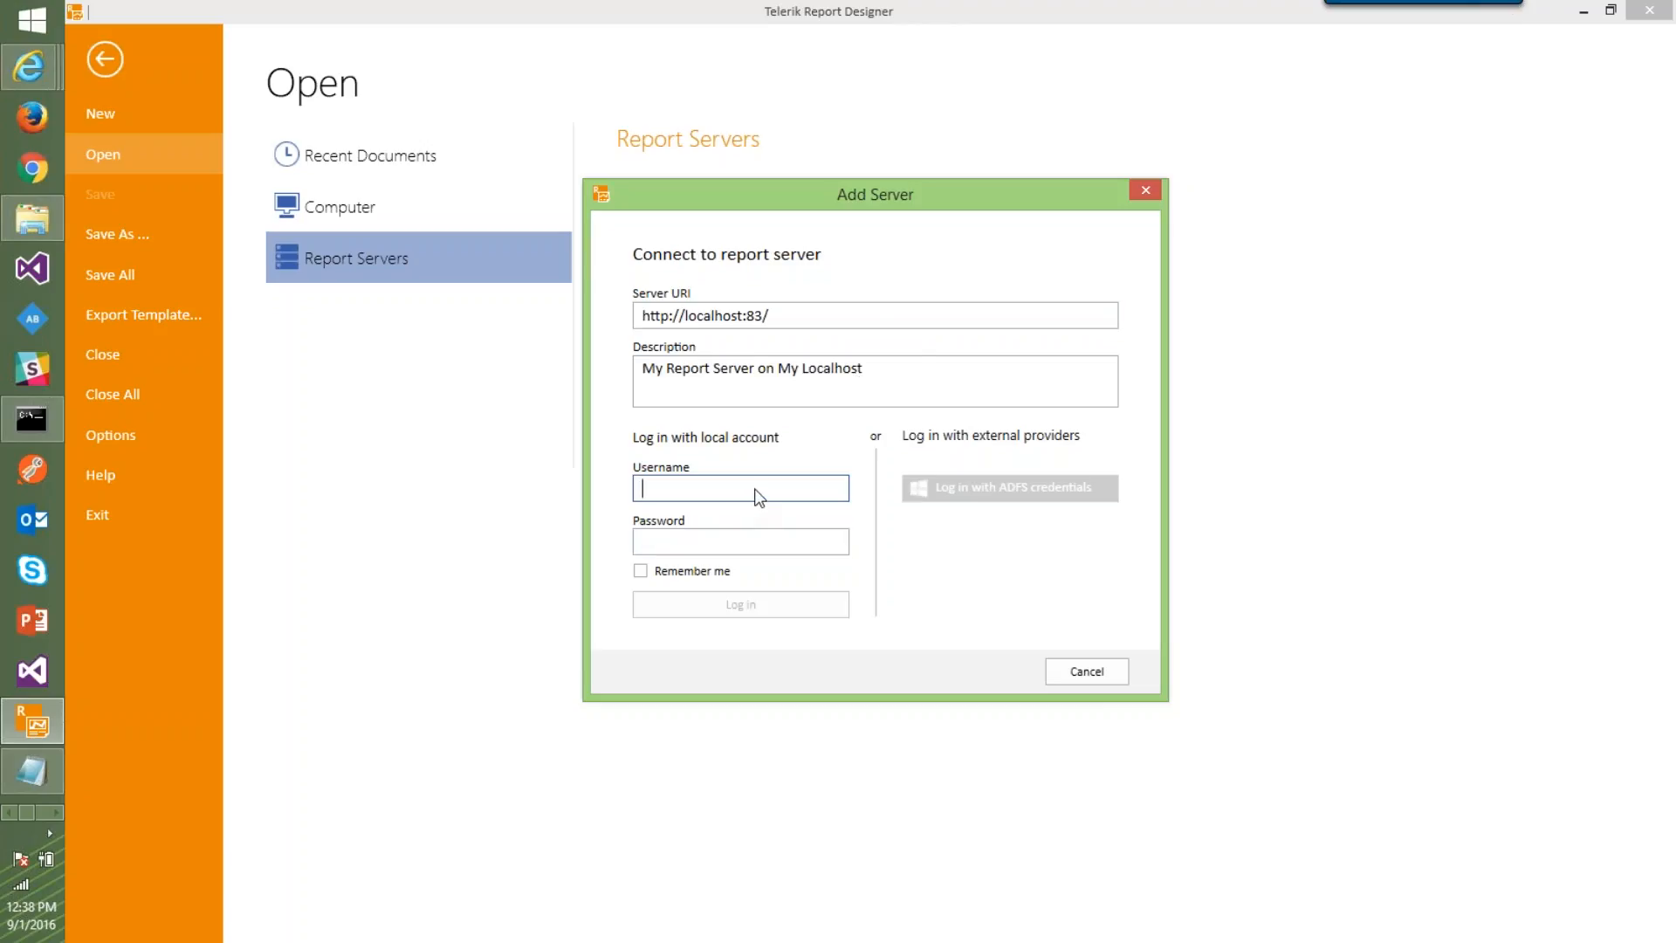
Enter the local account's username and password, enable Remember me, and log in to the report server
text(kashyapa)
key(Tab)
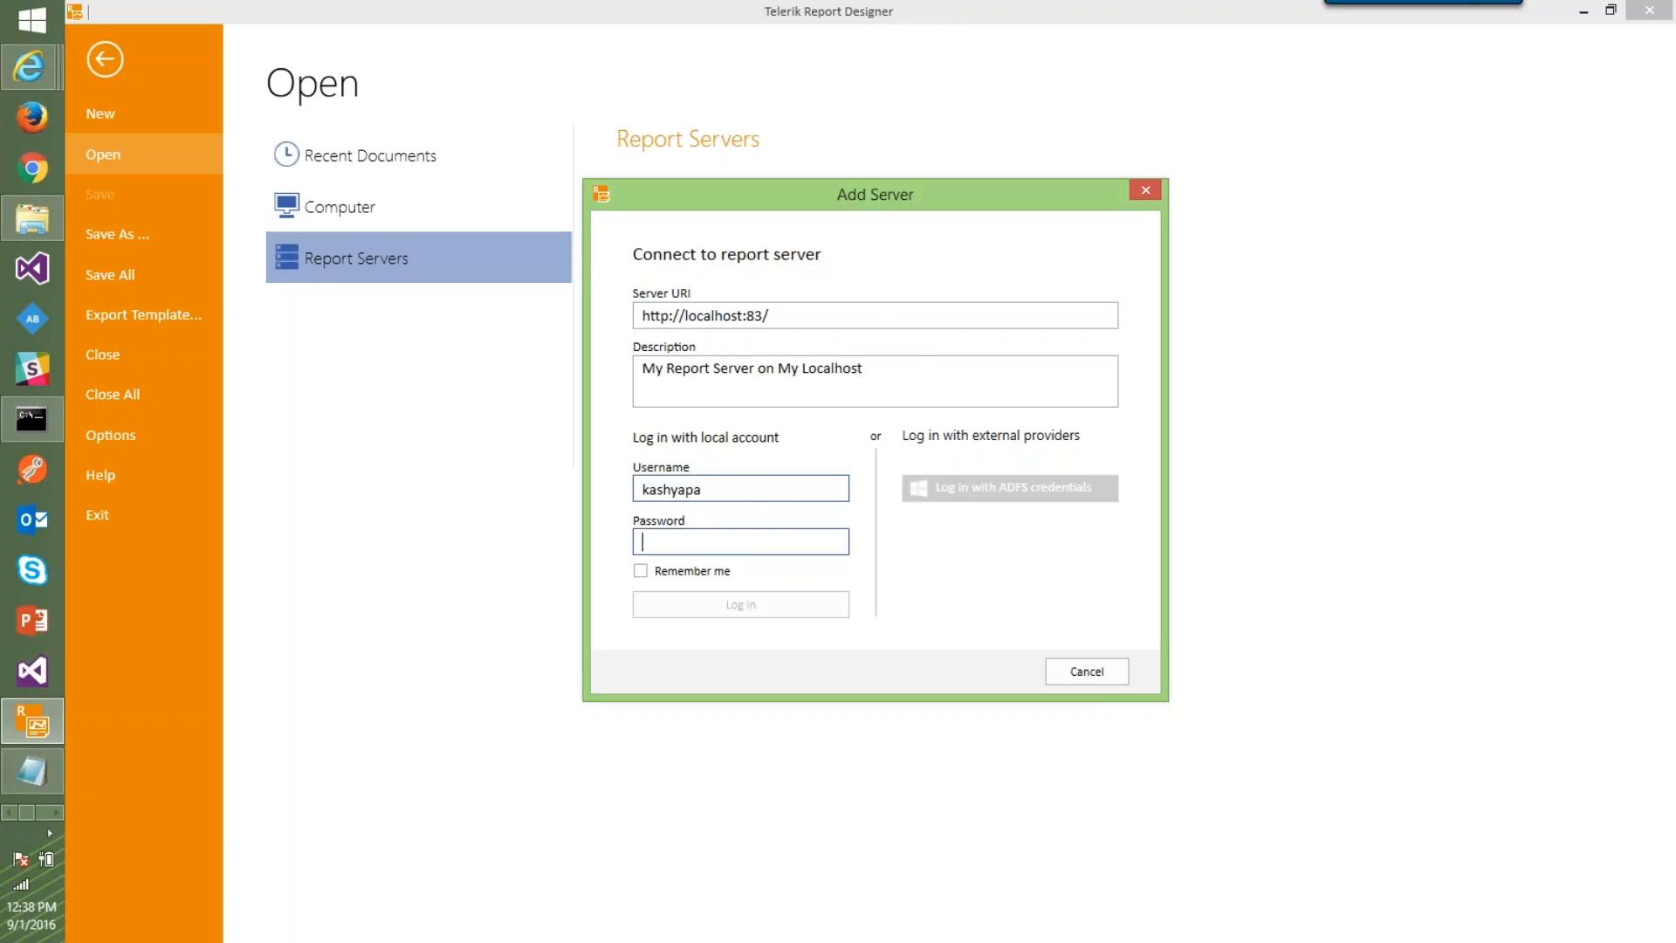
text(************)
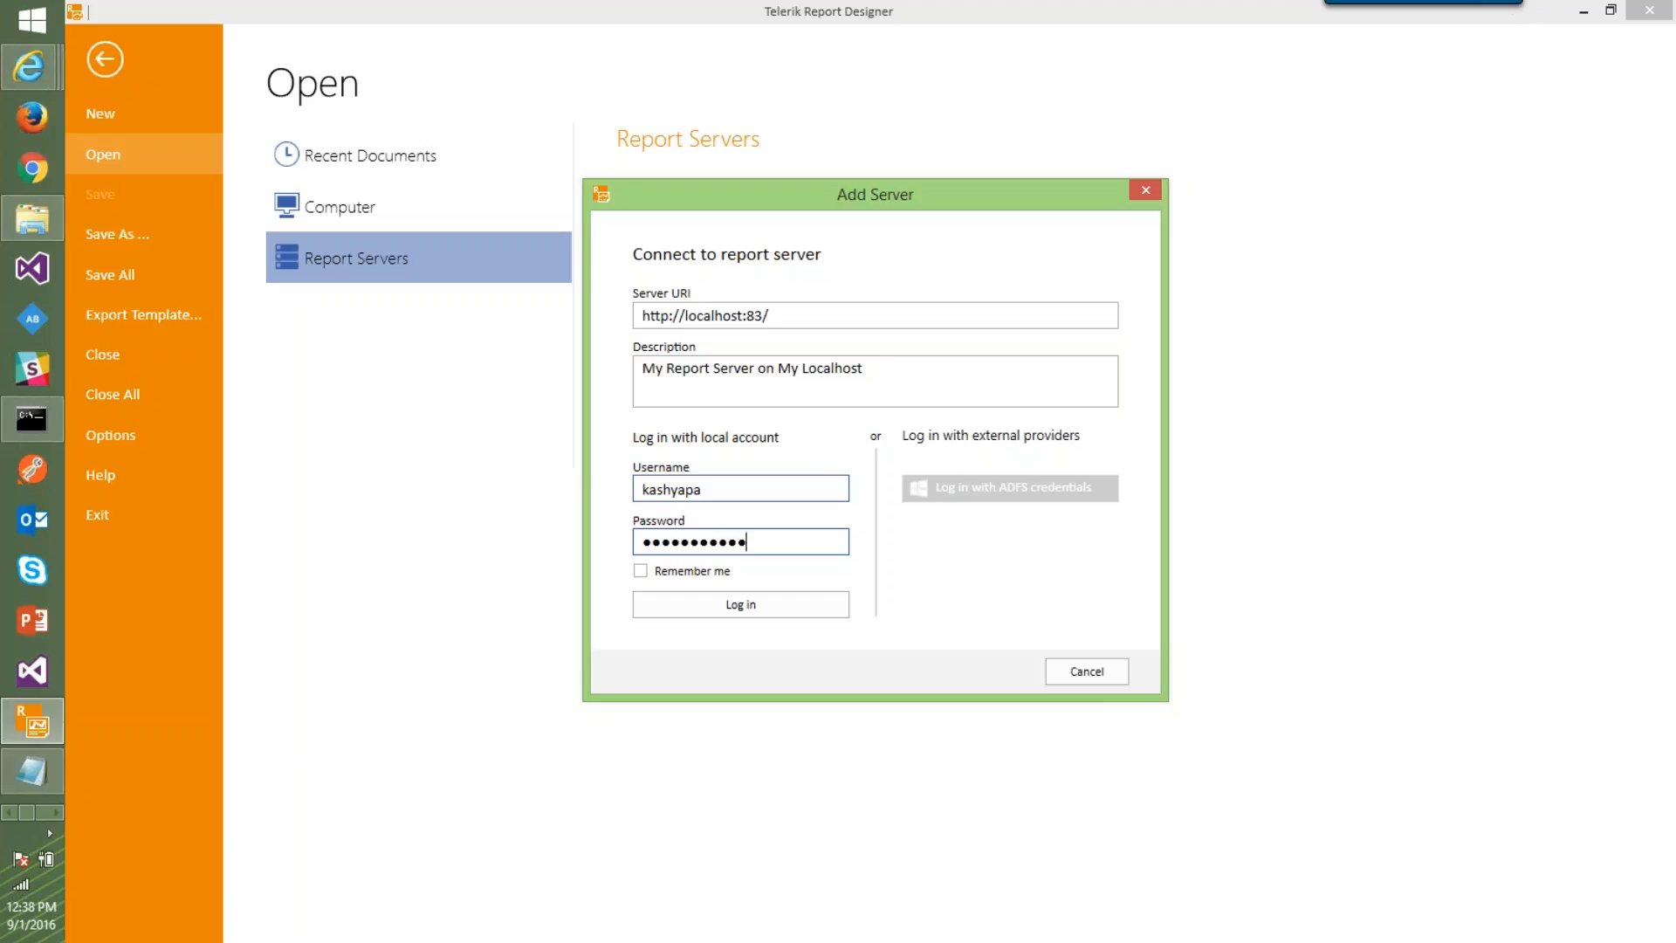
click(640, 571)
click(721, 615)
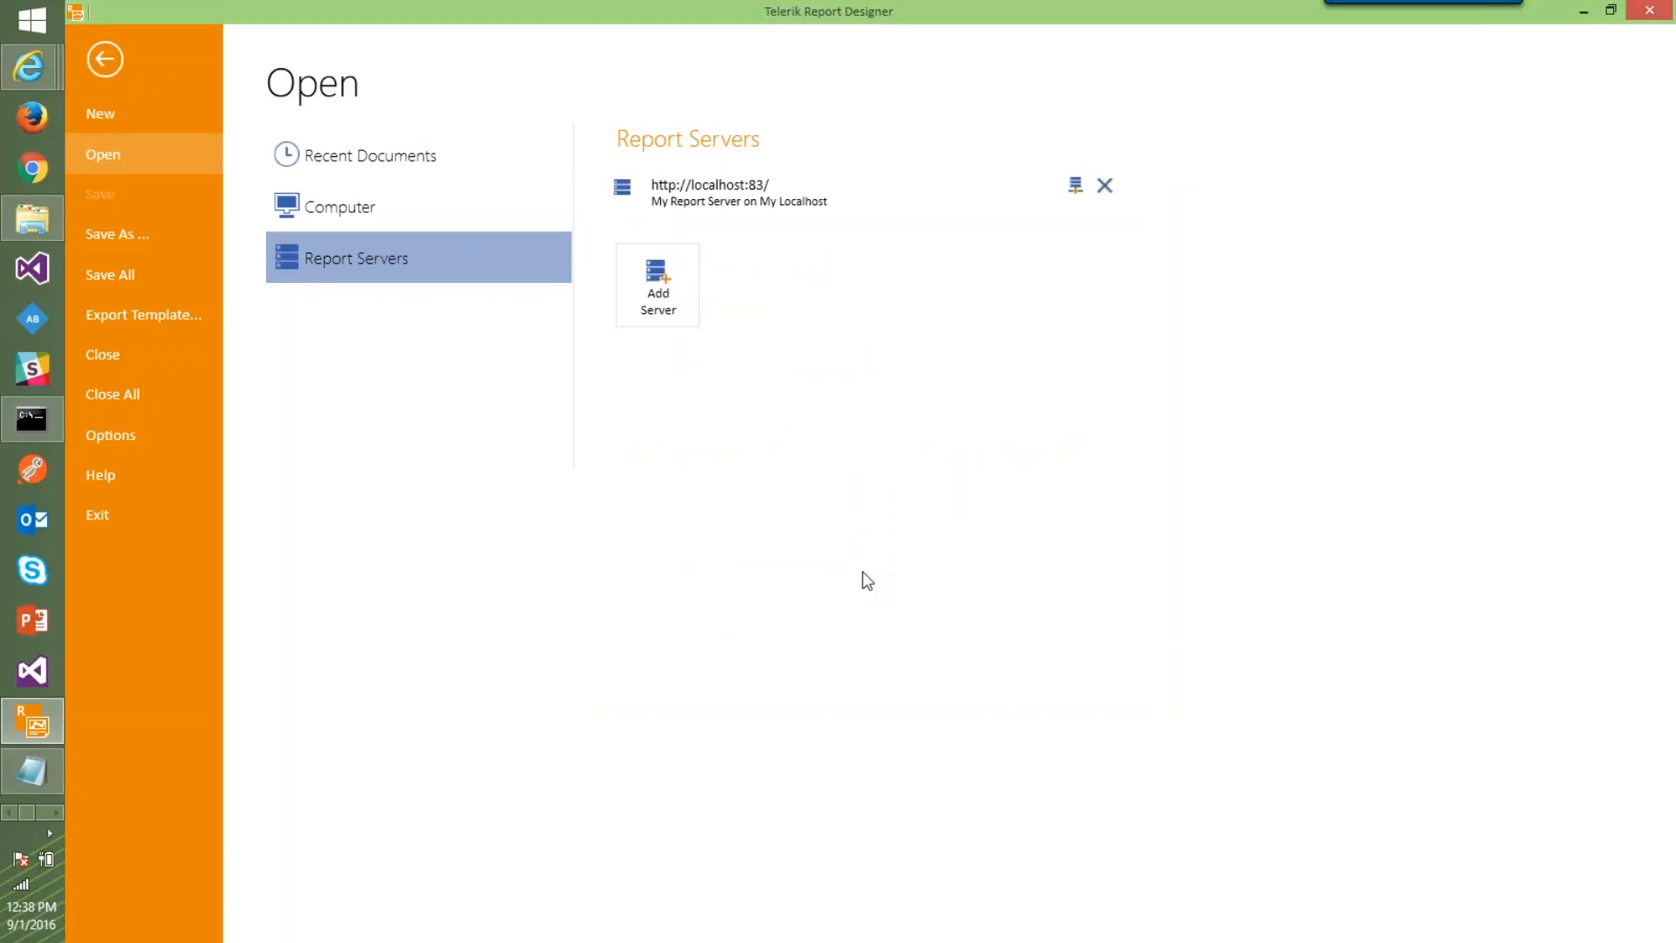
click(826, 206)
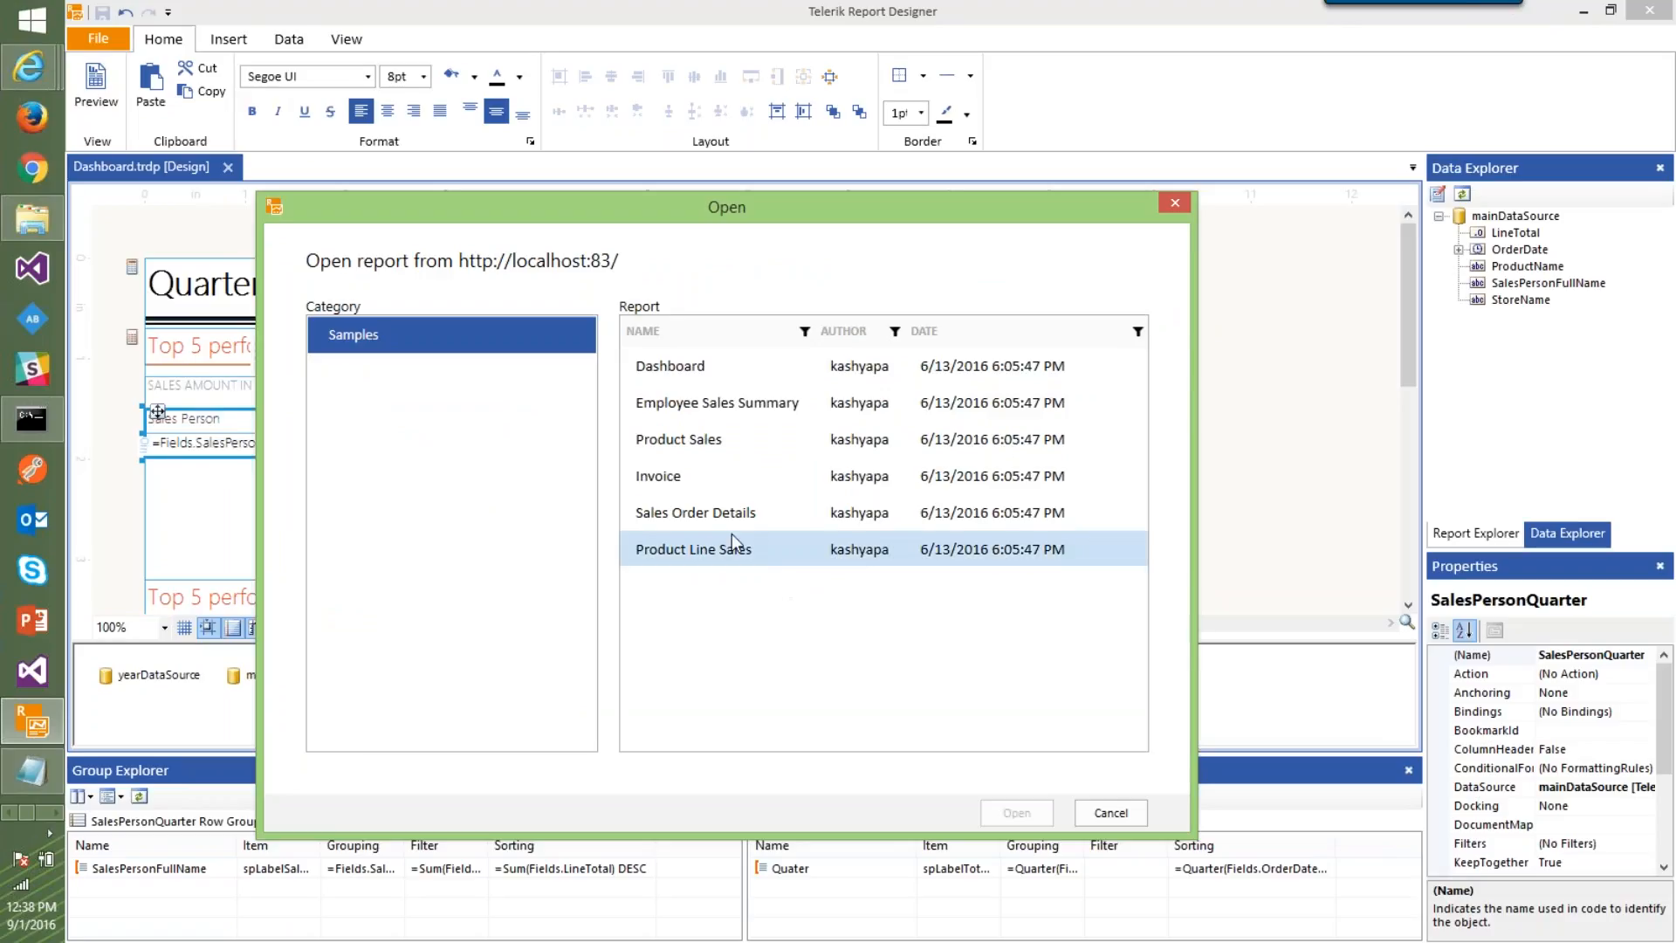
click(672, 477)
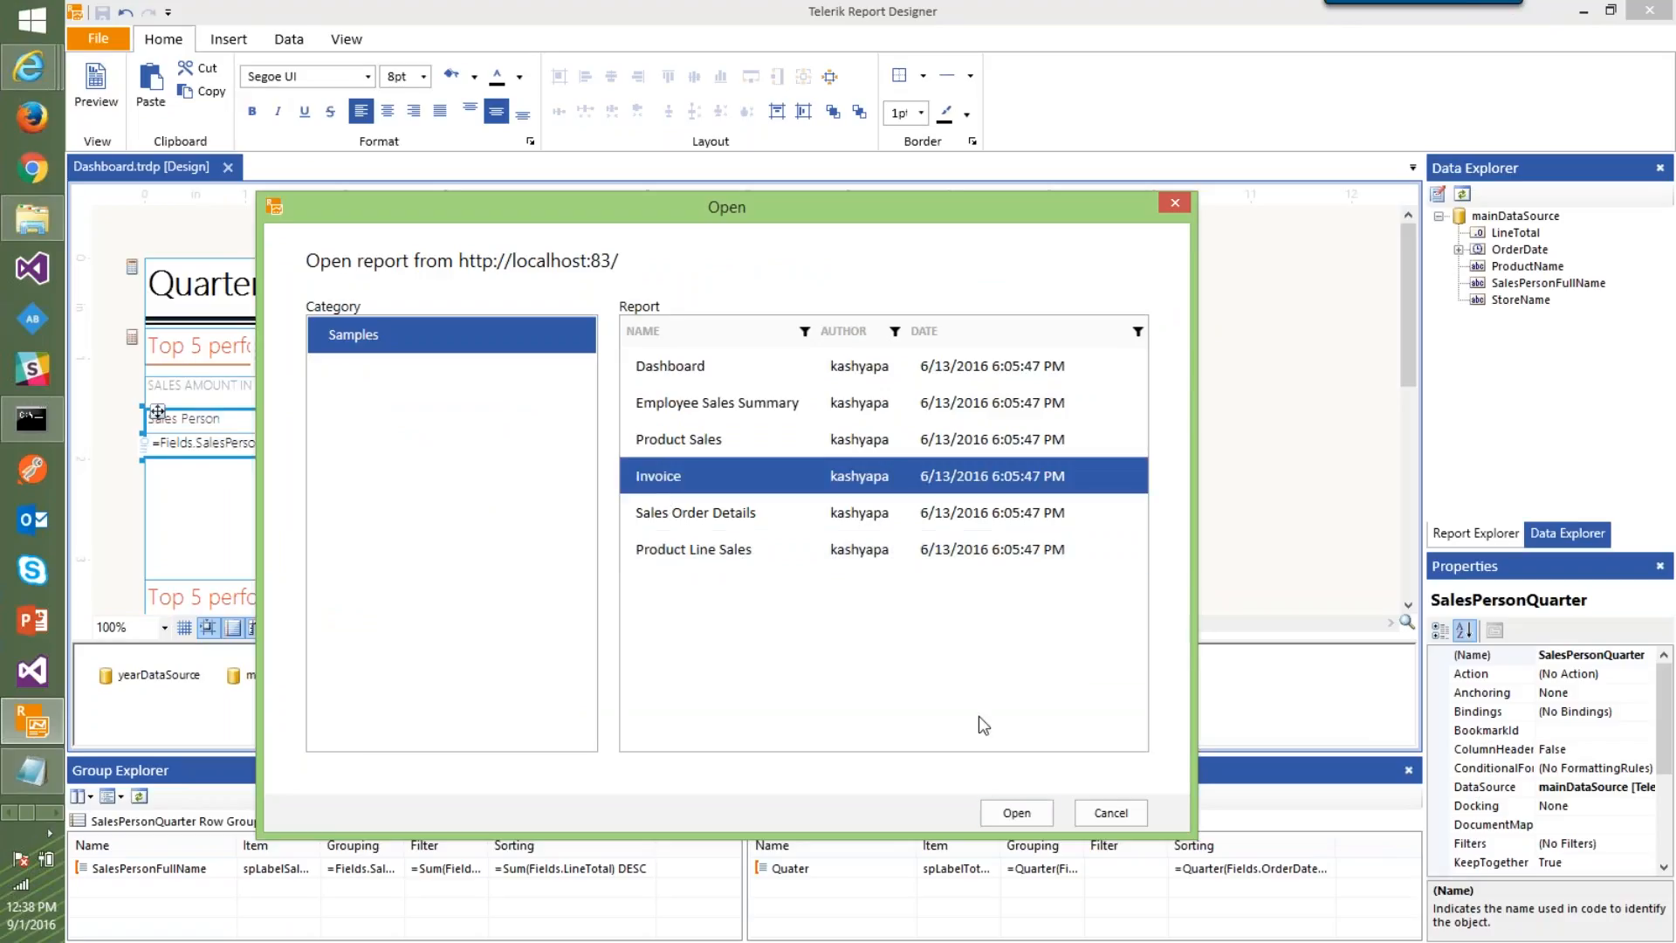
click(1015, 811)
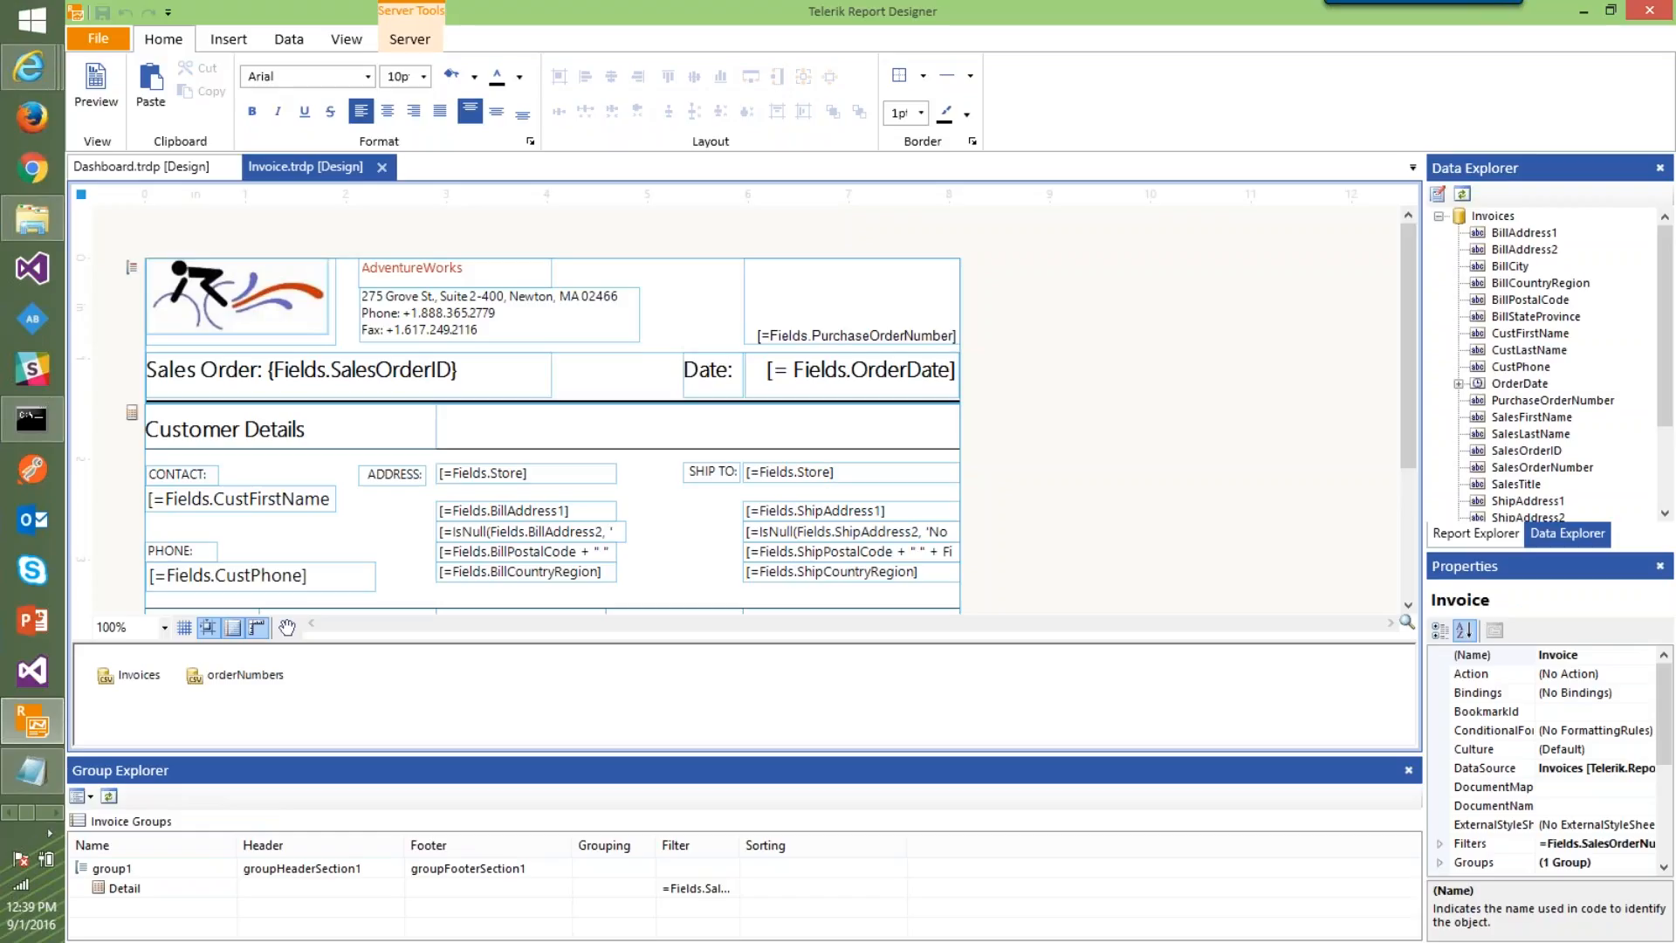
click(110, 42)
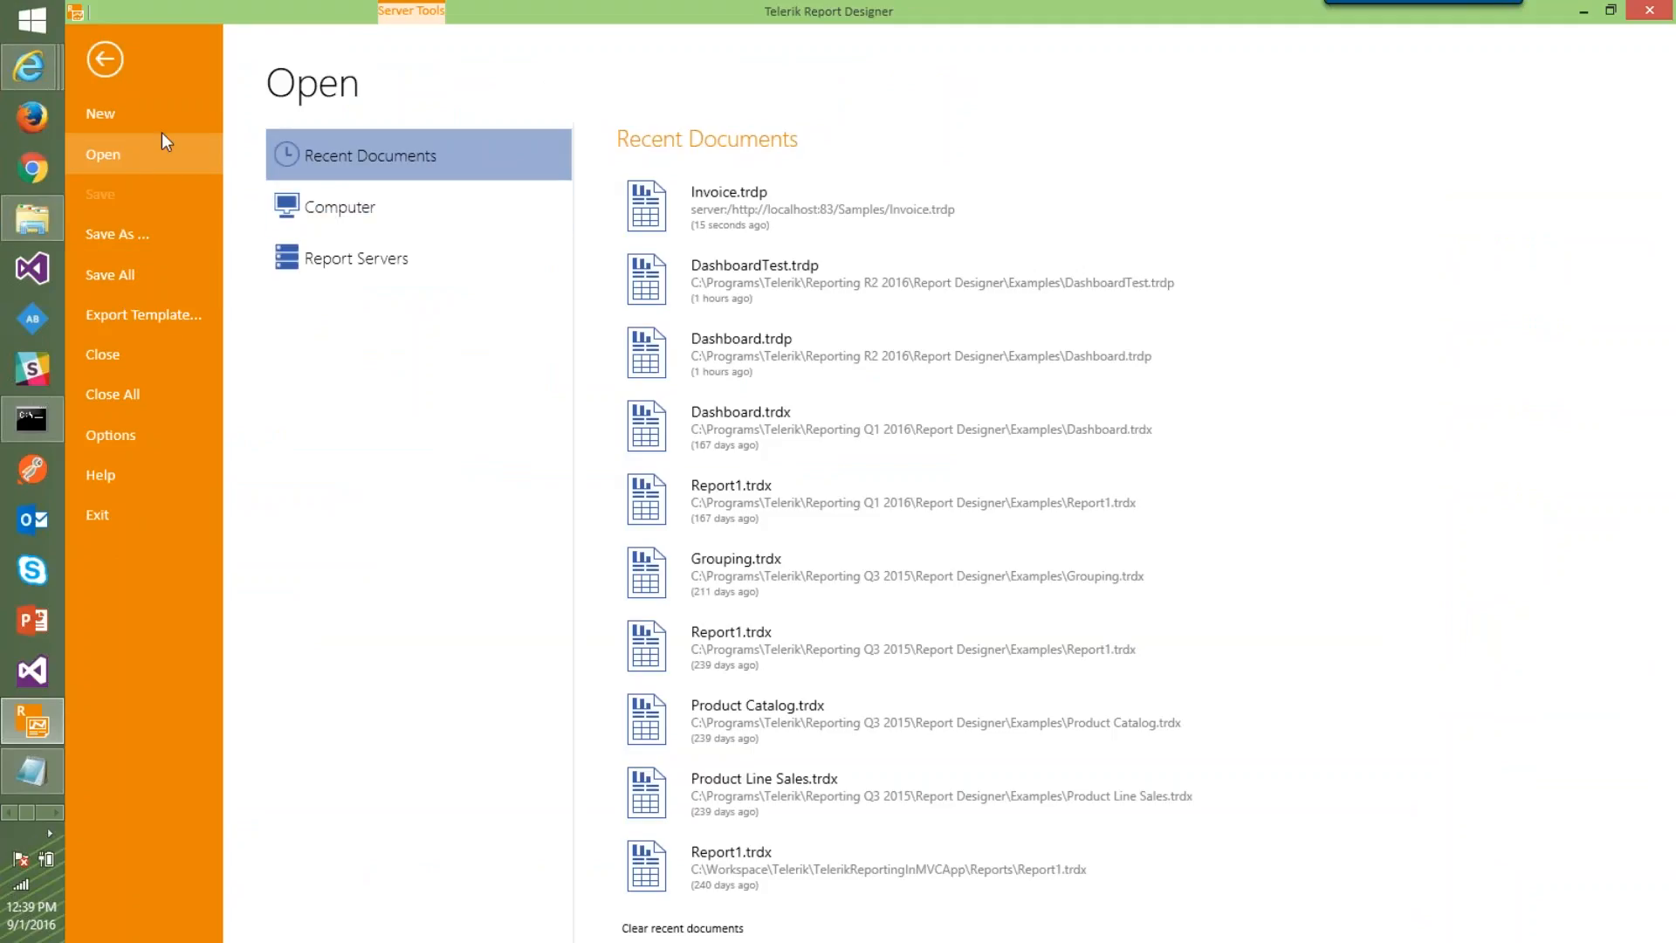
click(106, 64)
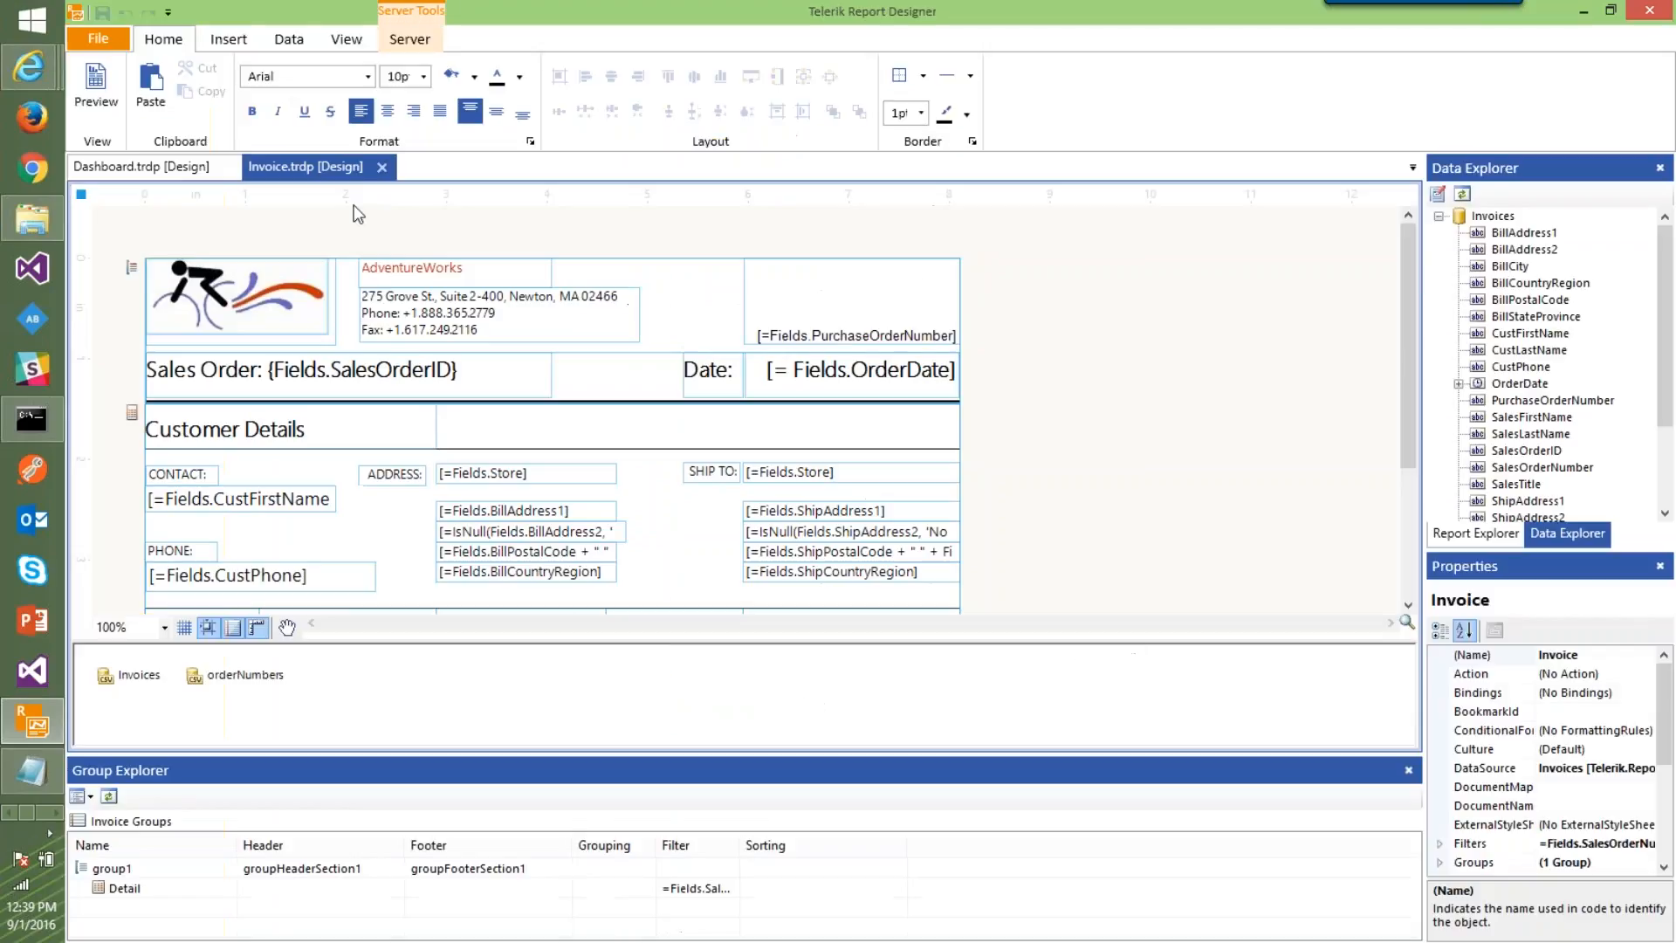
click(382, 168)
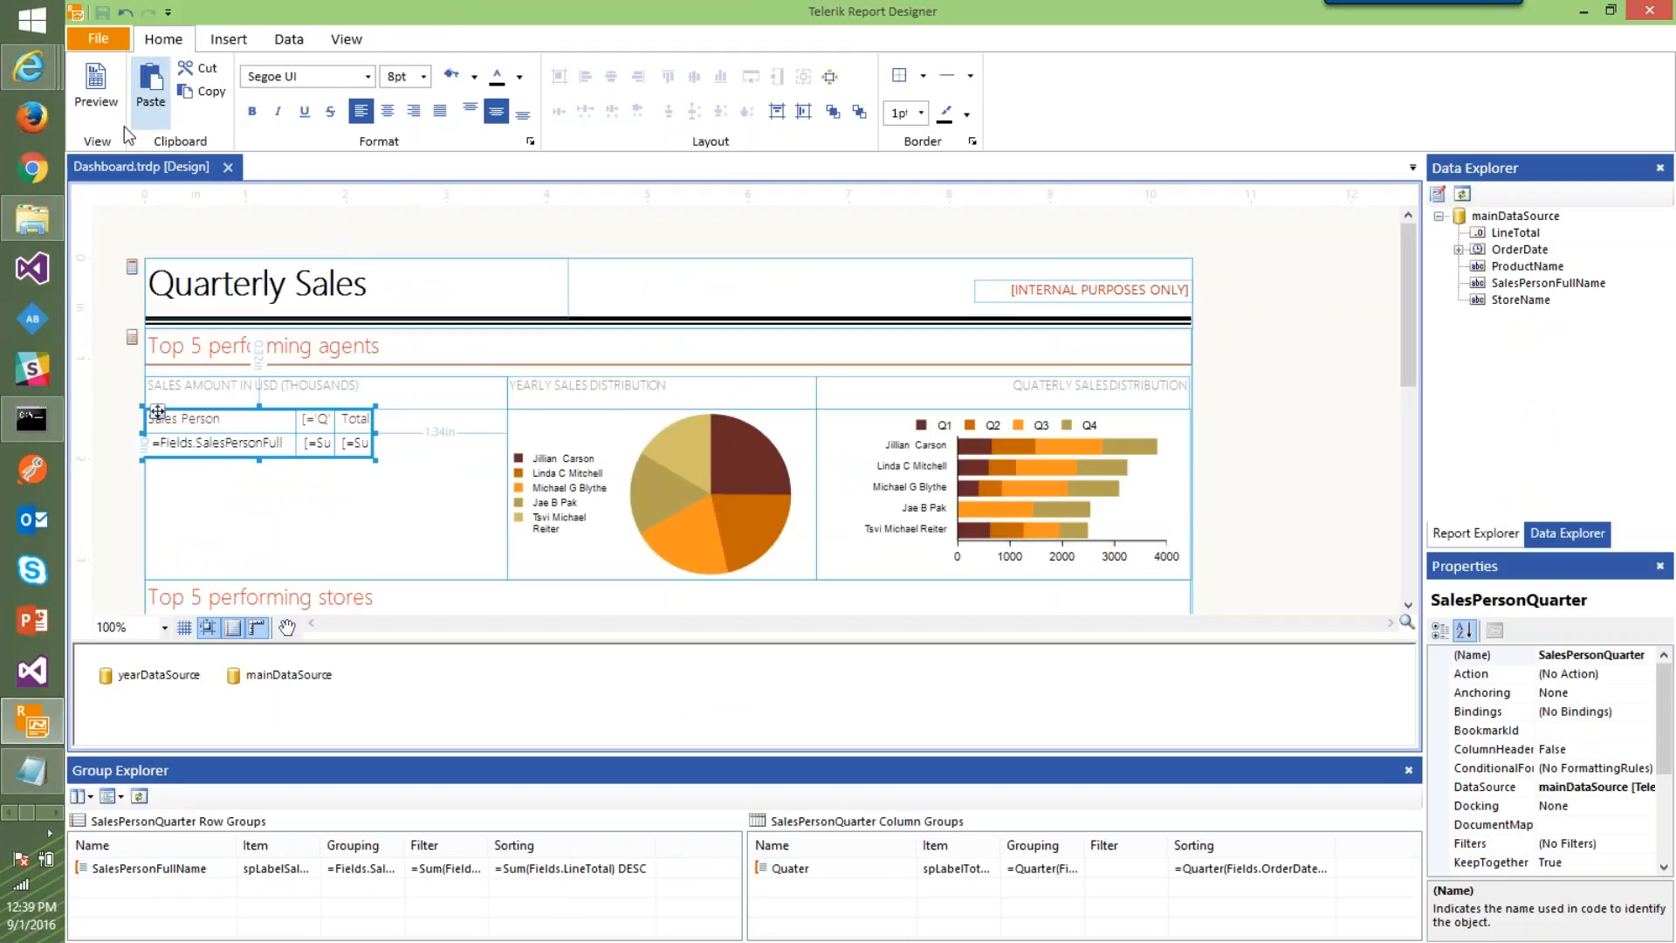
click(99, 39)
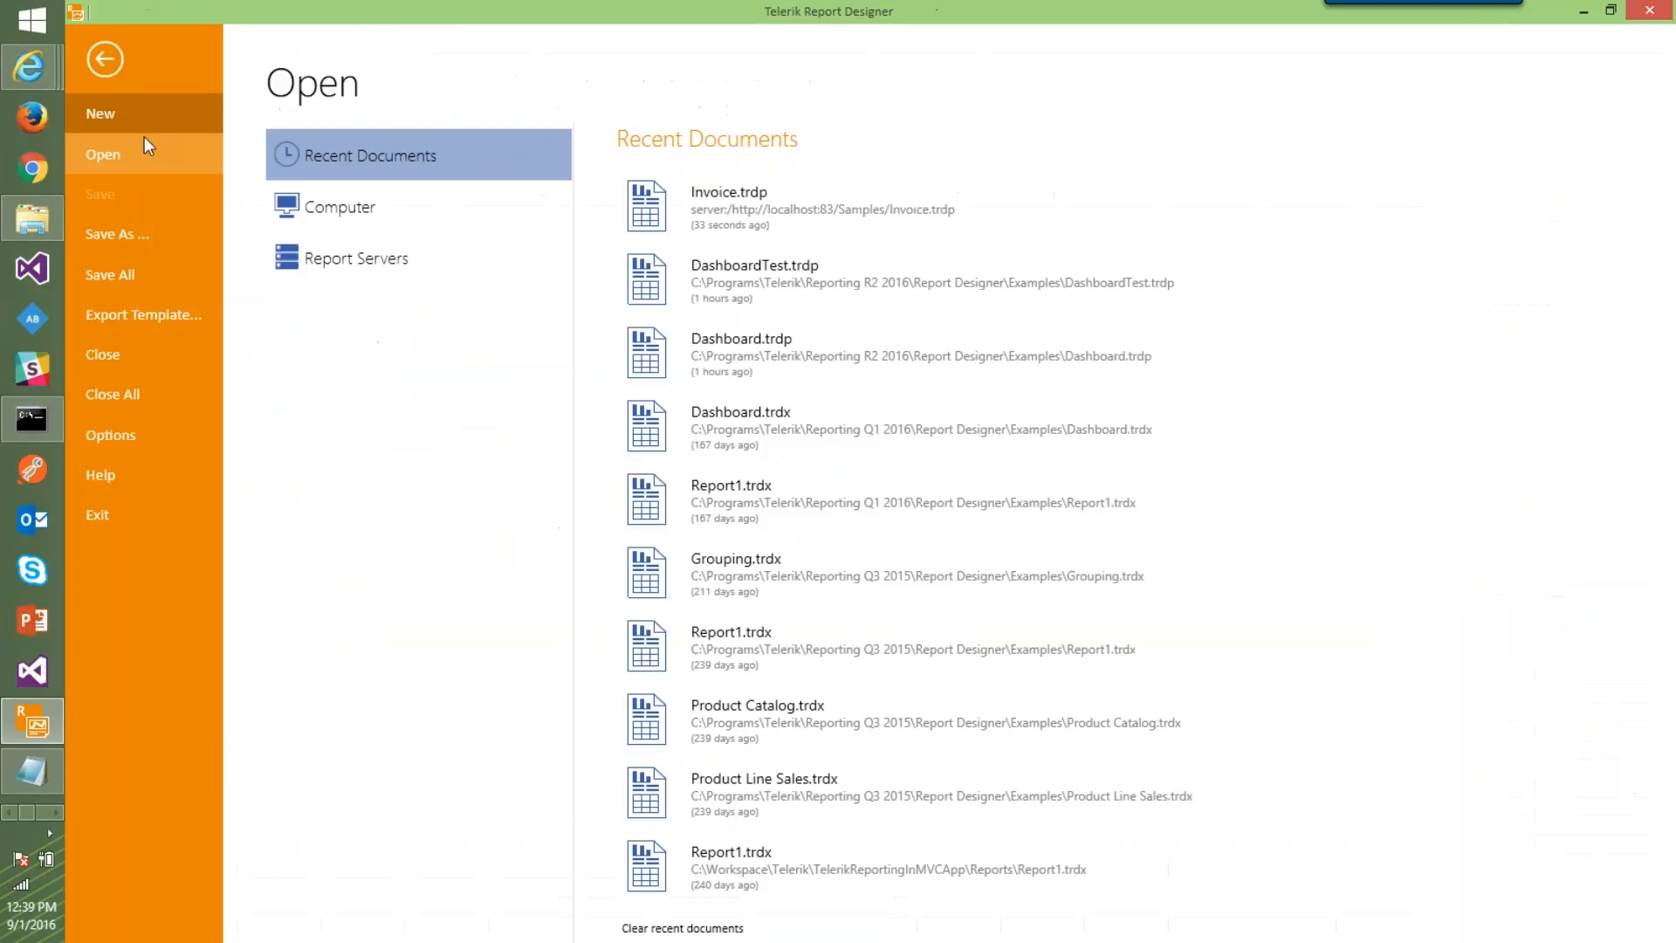
click(97, 108)
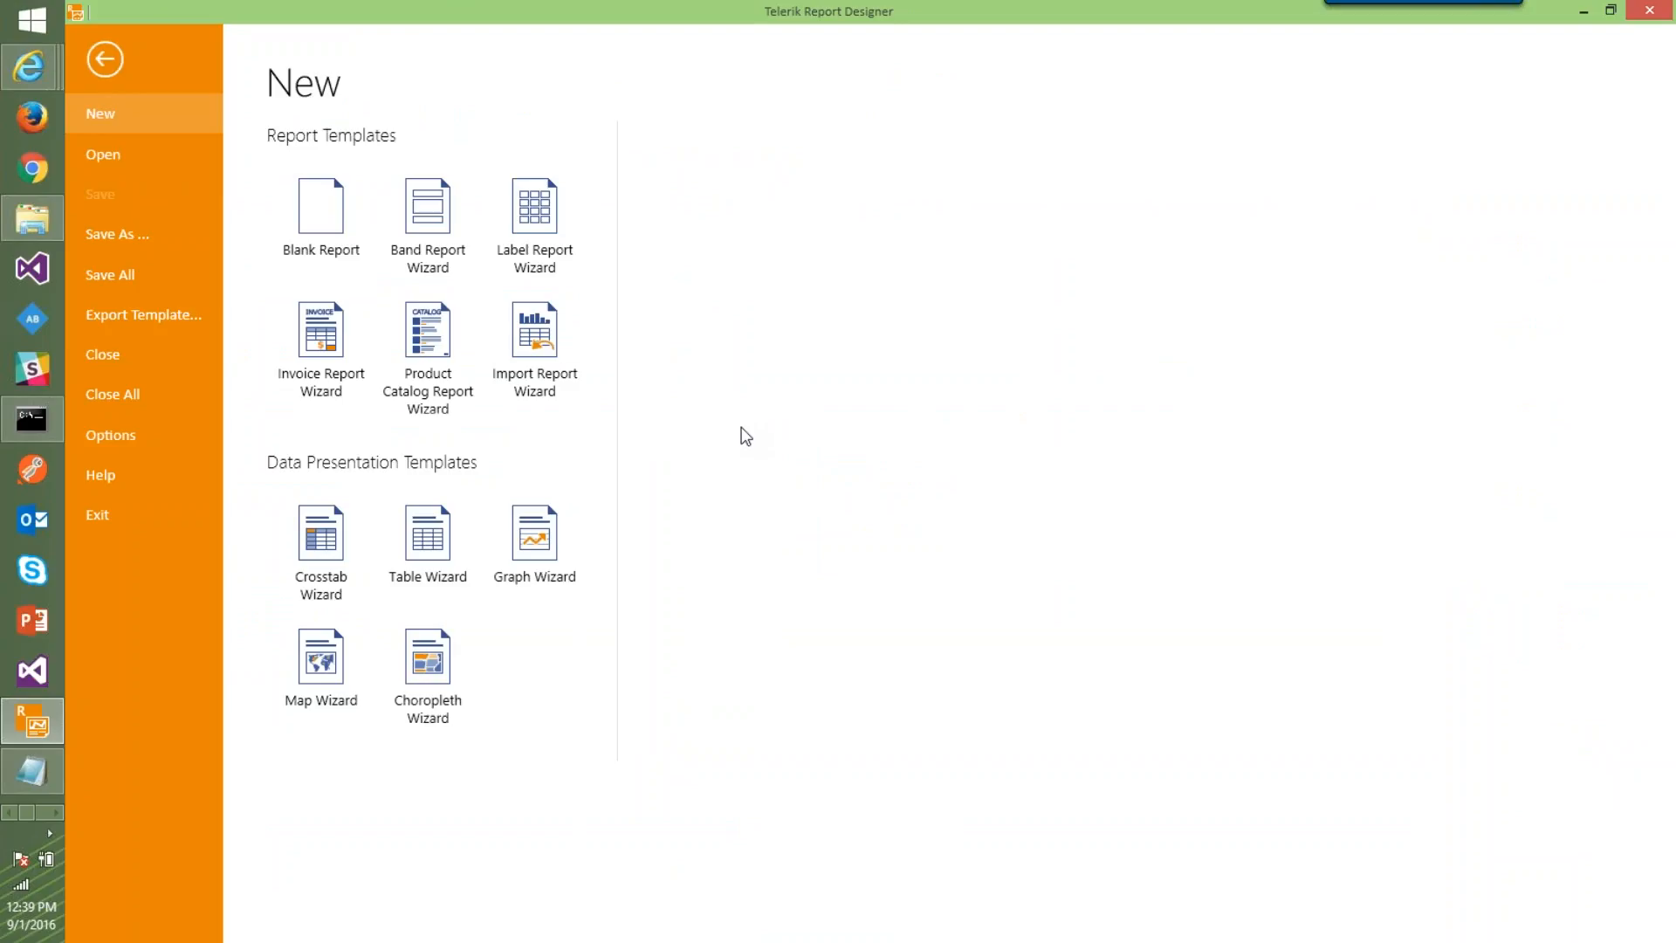
click(437, 259)
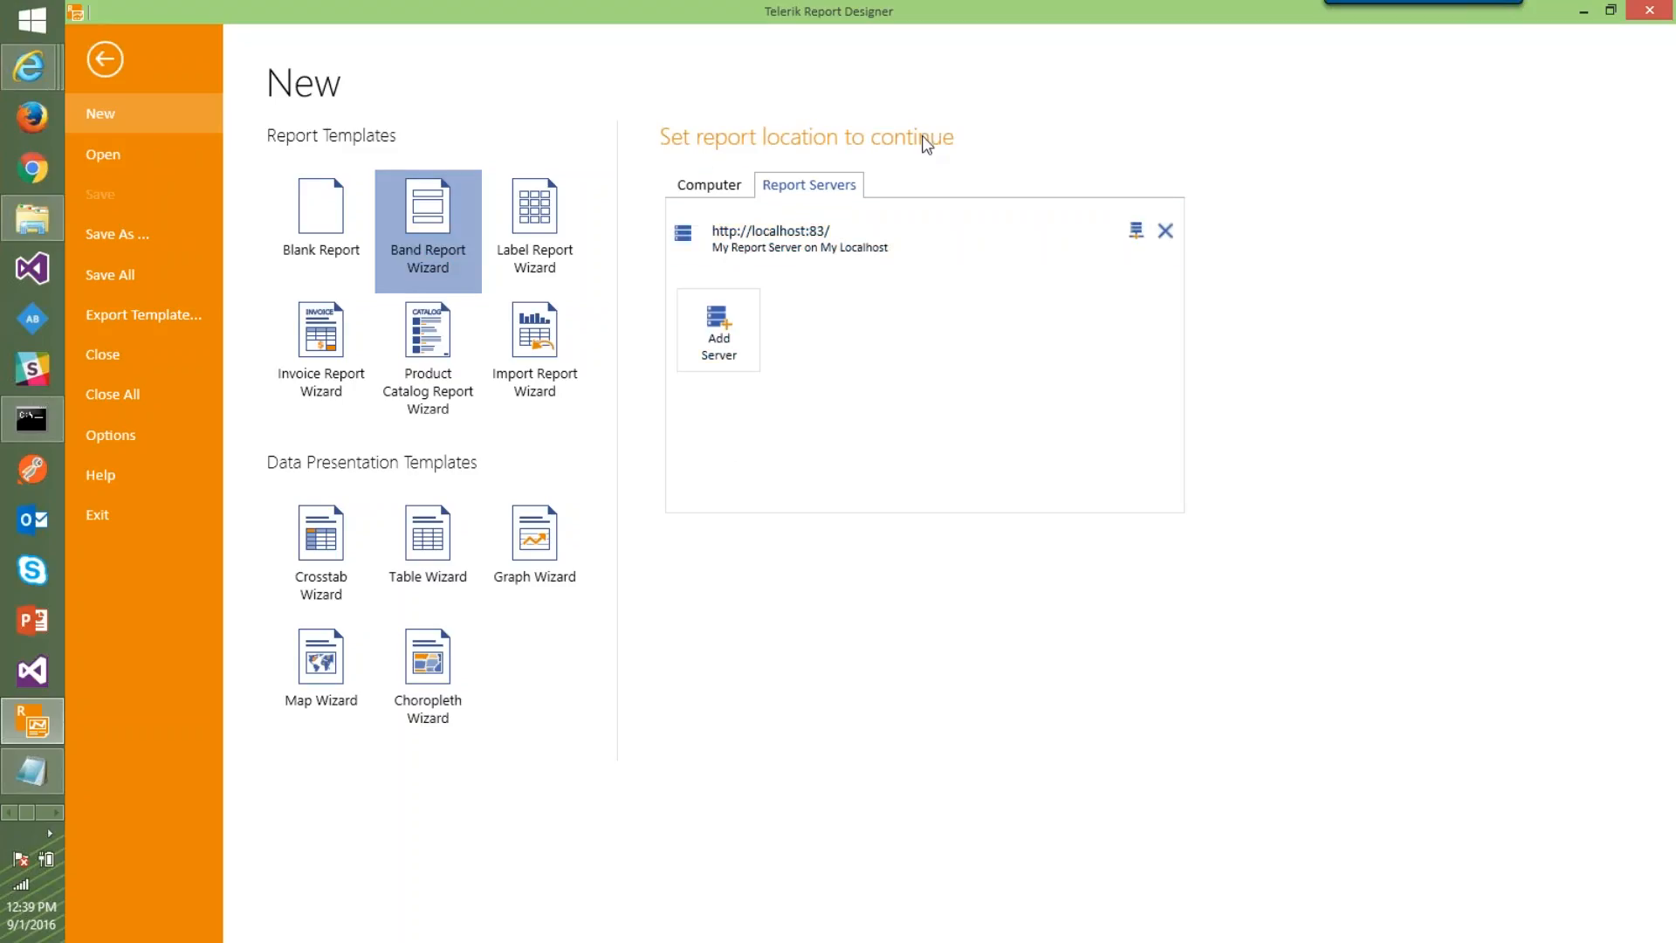
click(713, 186)
click(797, 249)
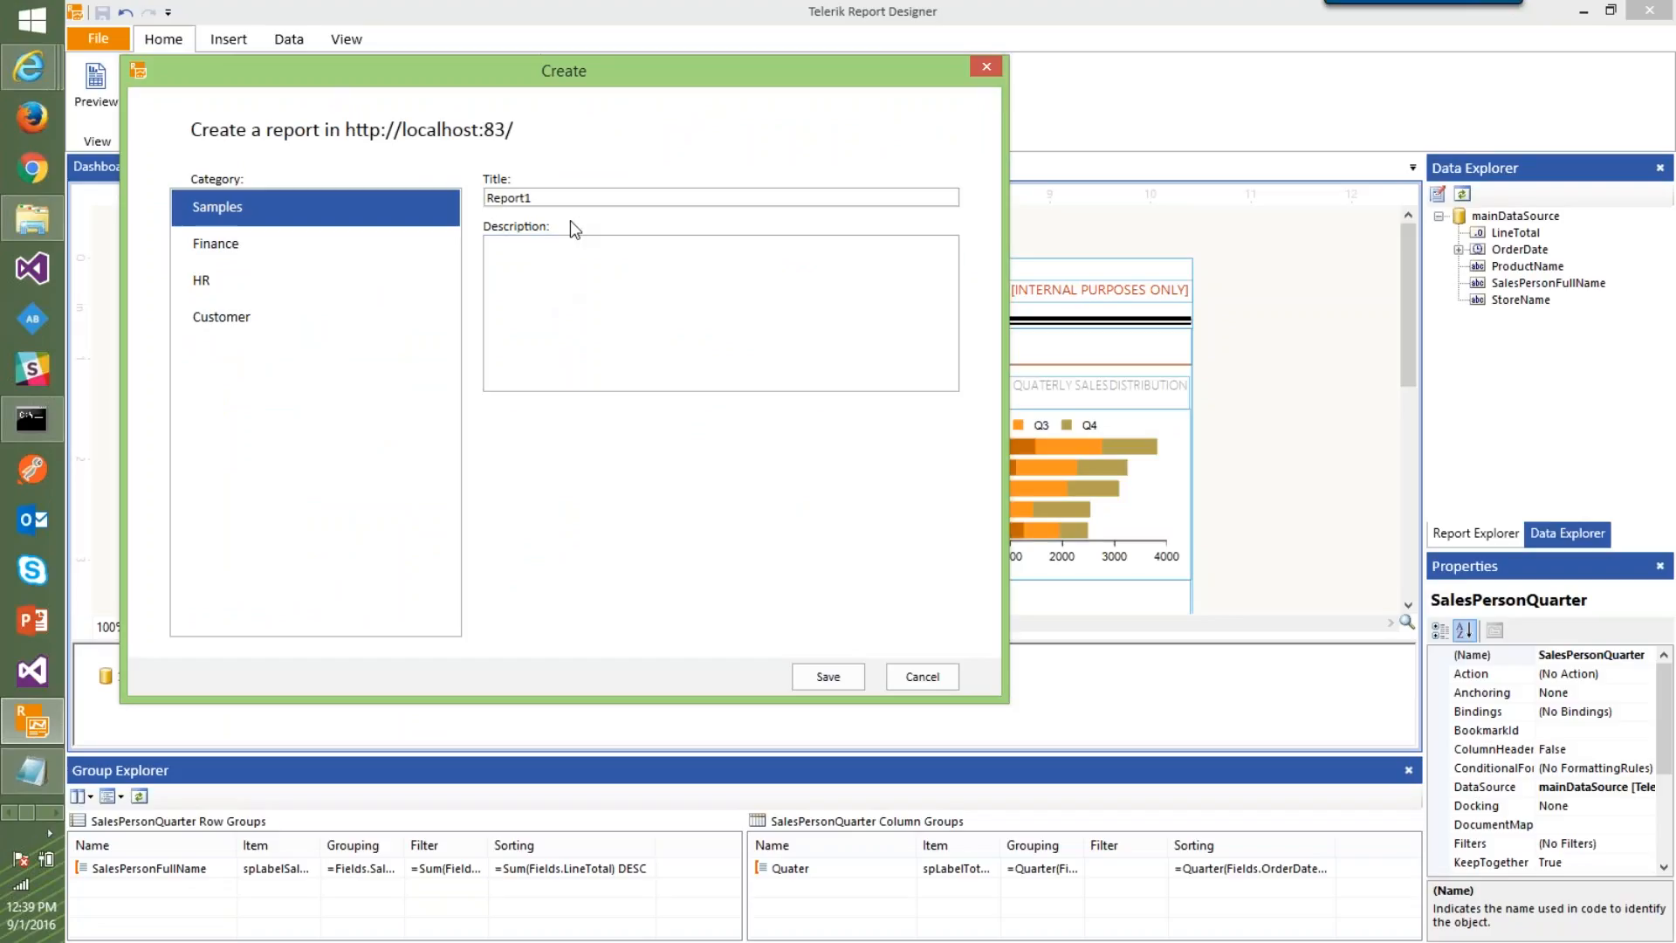
Save the new report in the Samples category with SampleTableReport as both its title and description
double_click(593, 201)
text(SampleTableReport)
key(ctrl+a)
key(ctrl+c)
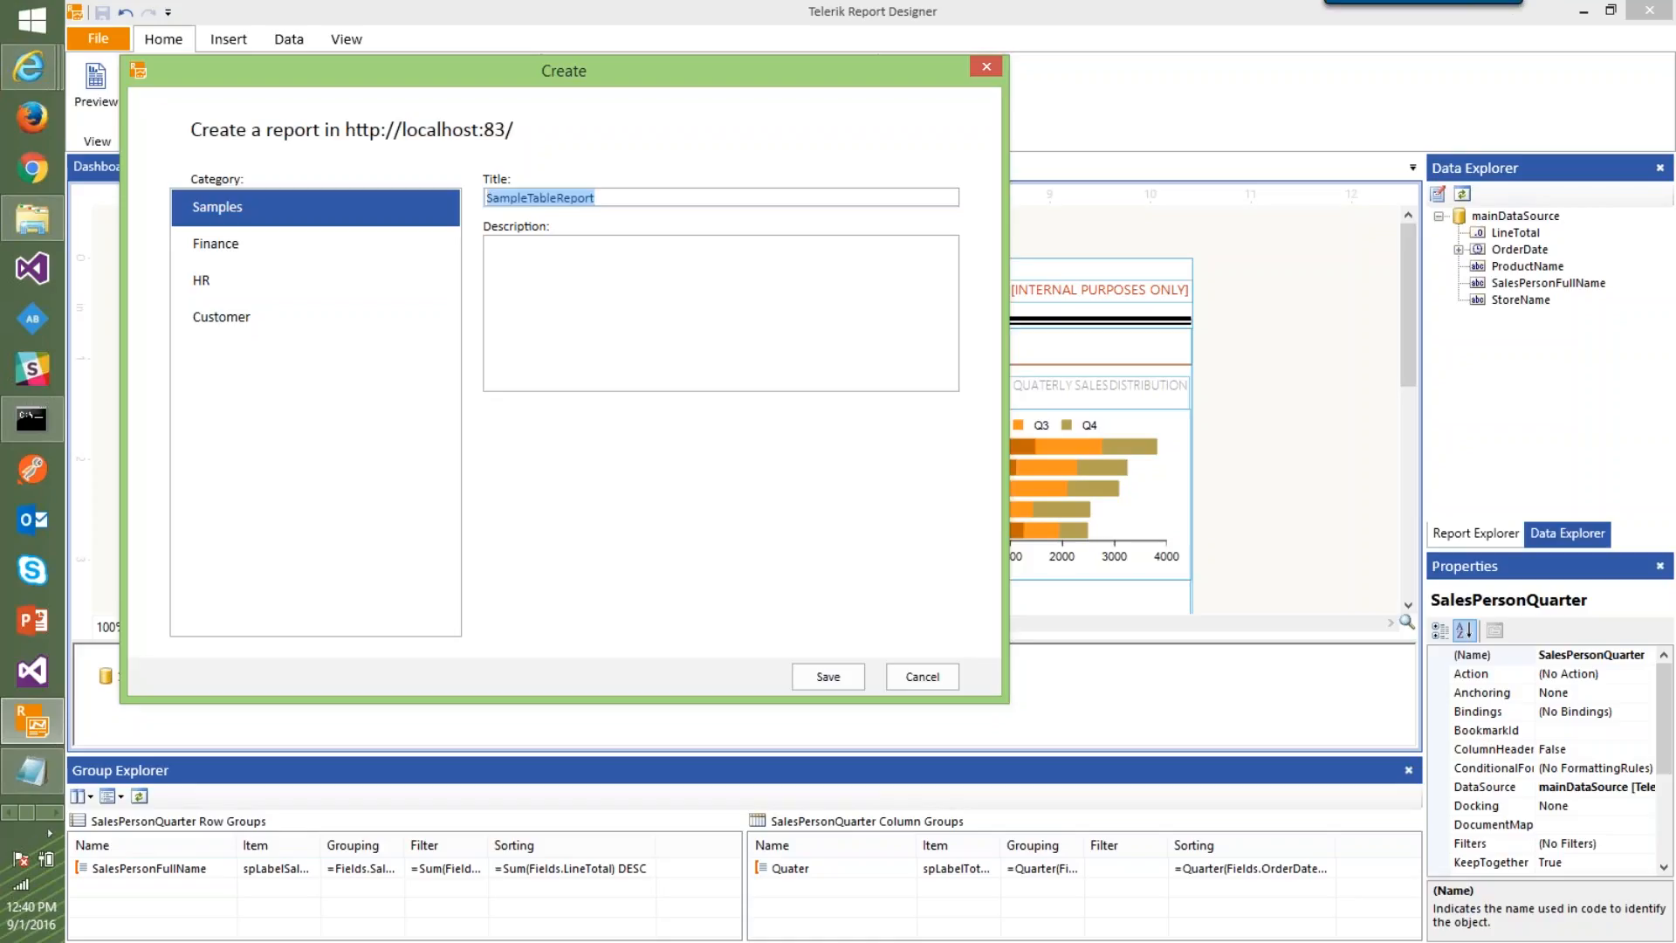
key(Tab)
key(ctrl+v)
click(830, 676)
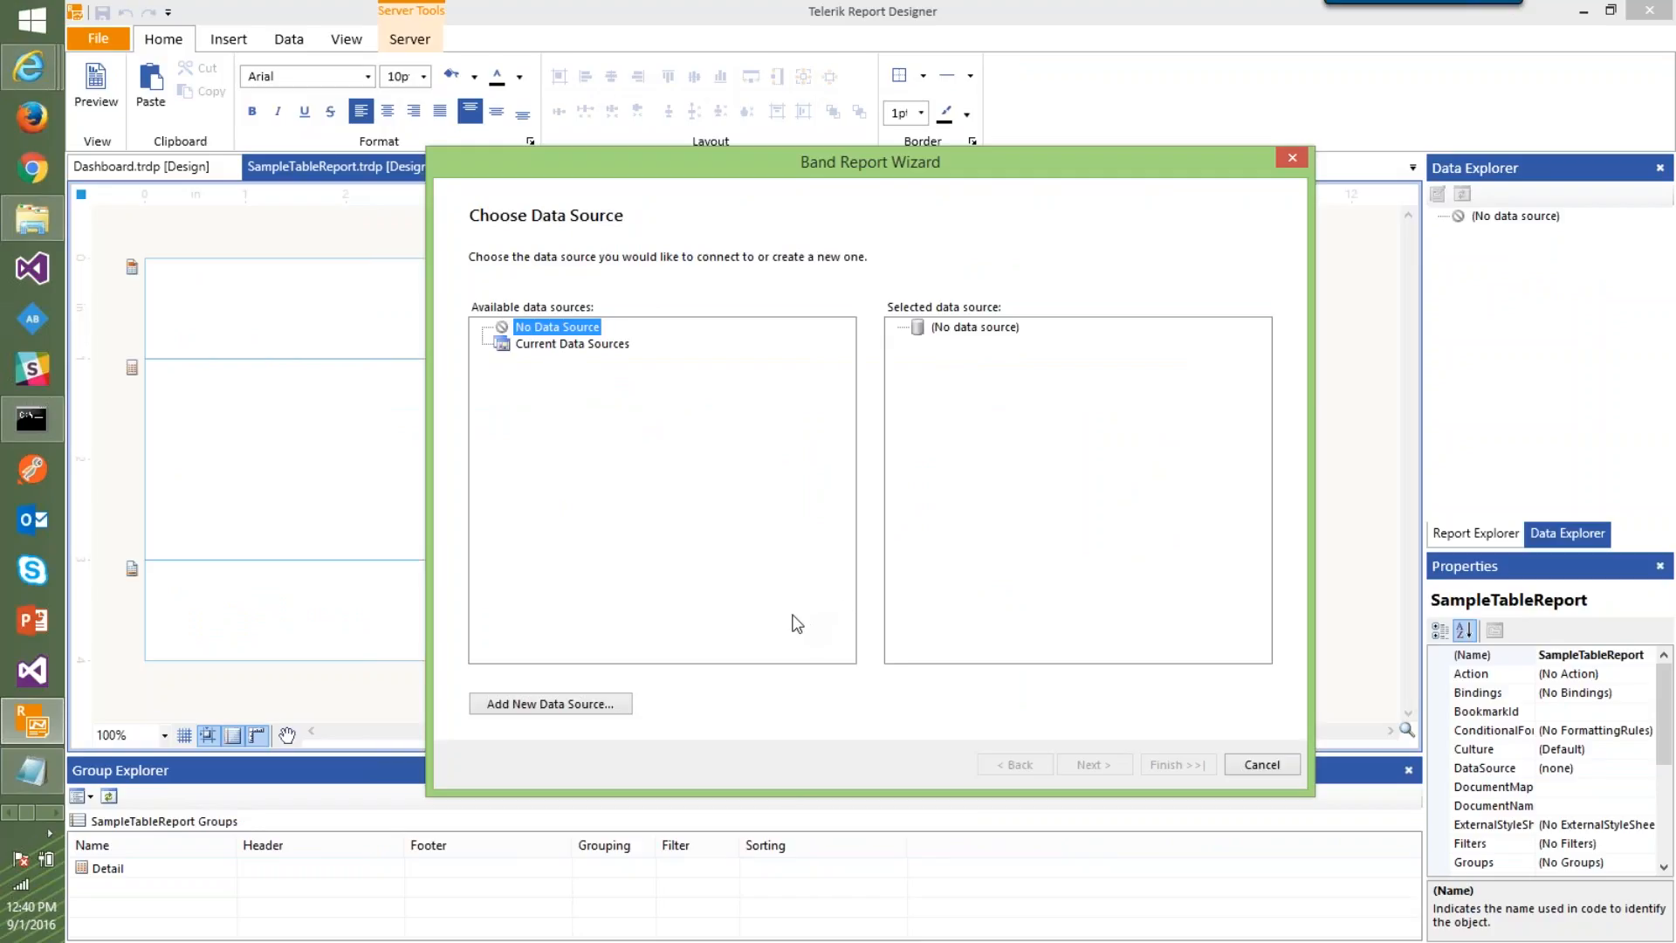
Add a new SQL Data Source named MainDataSource for the band report
click(599, 712)
click(1112, 393)
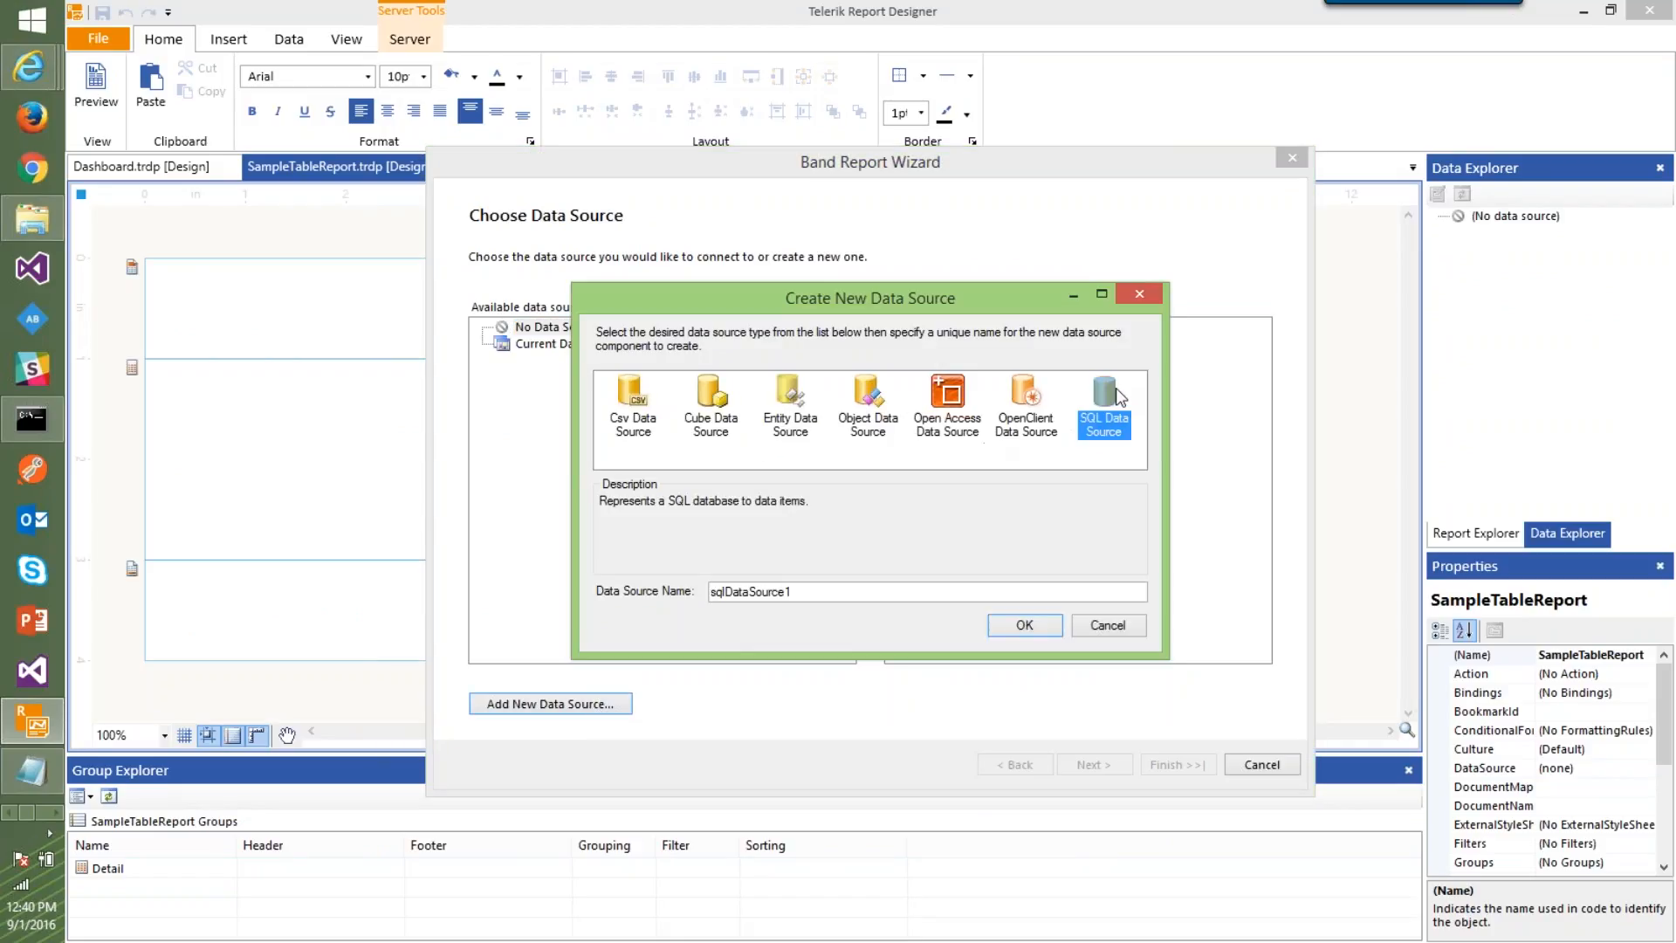
double_click(847, 591)
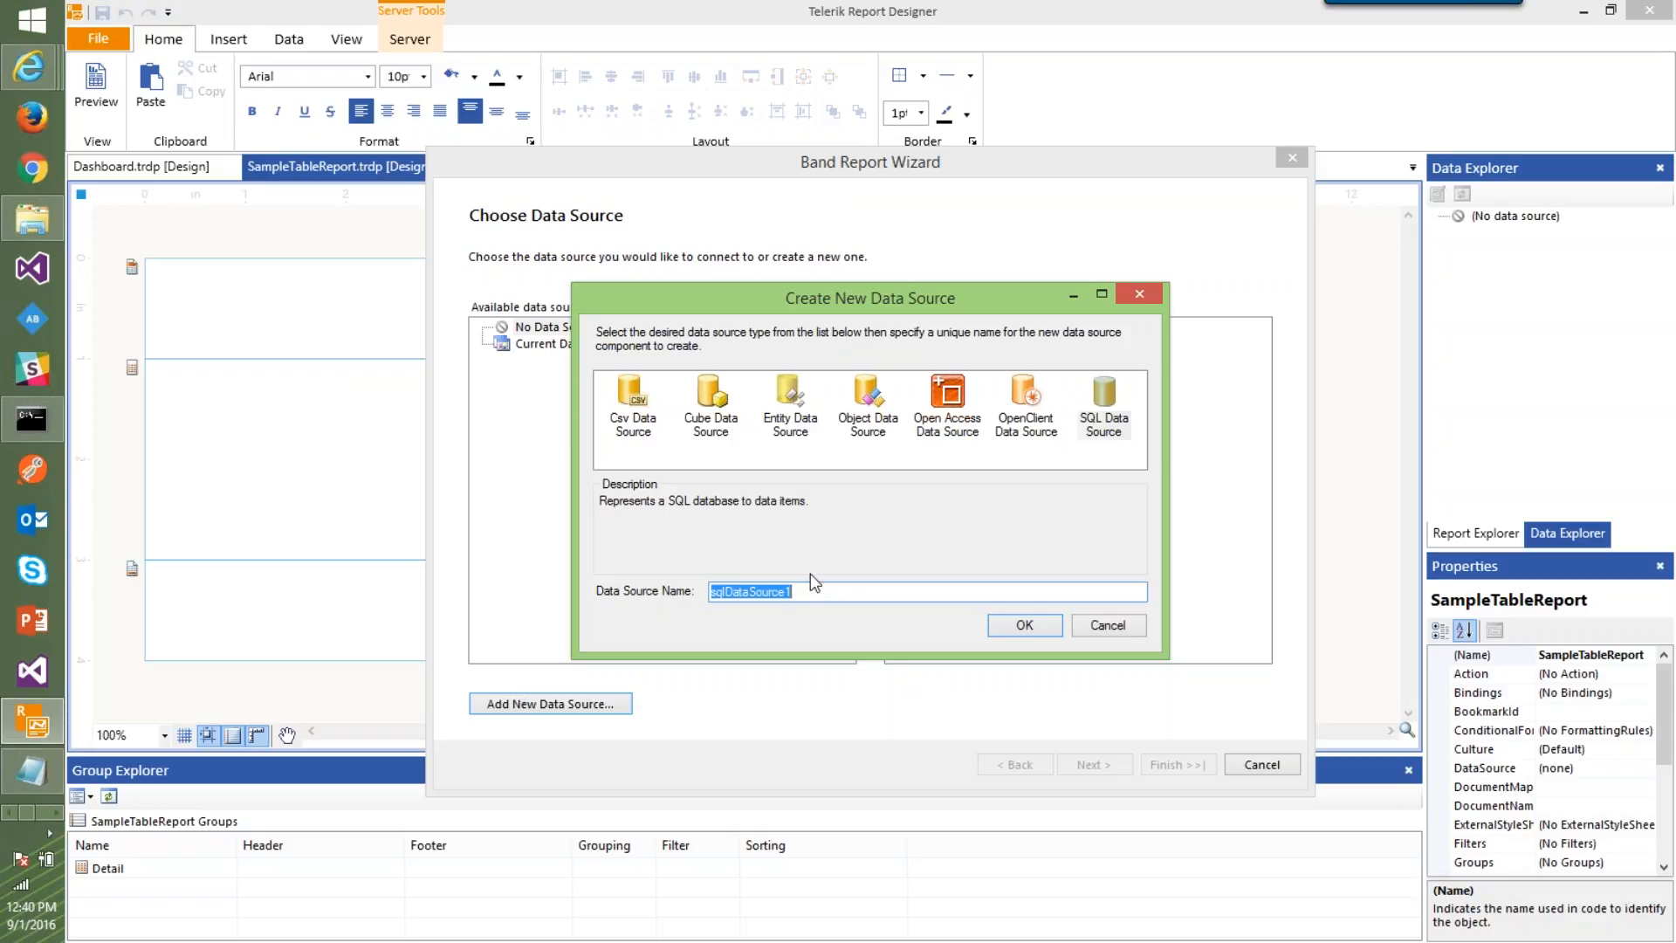
text(MainDataSource)
click(1025, 625)
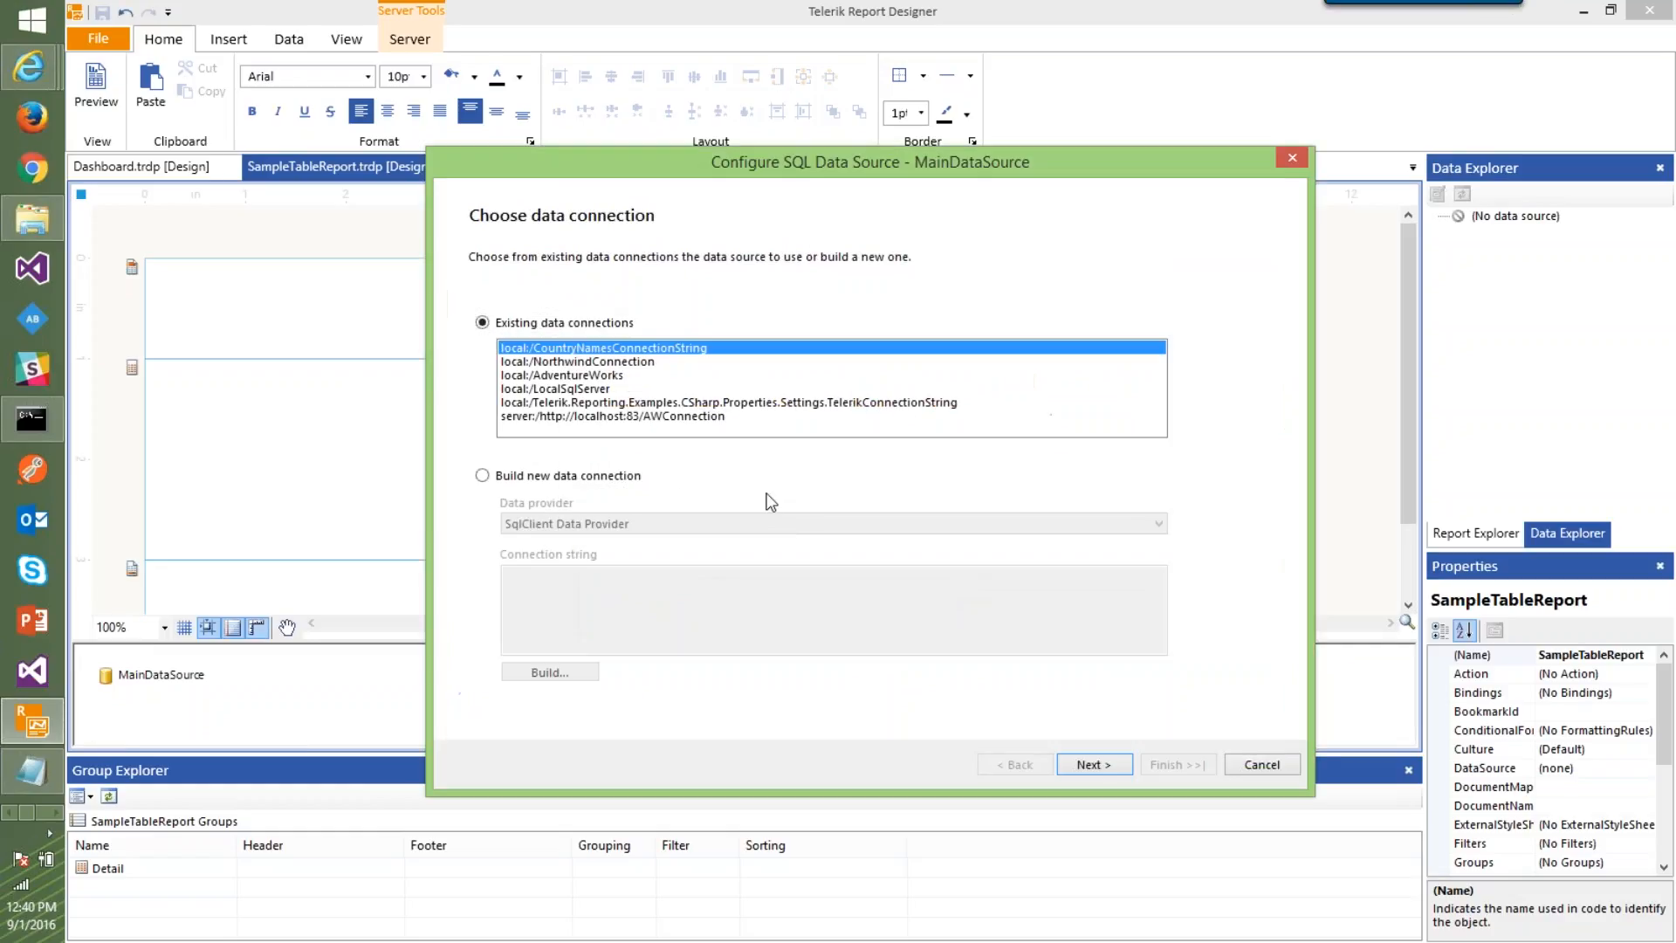
Connect MainDataSource to the existing local:/AdventureWorks connection, used as a shared connection with the alias AdventureWorks
click(585, 376)
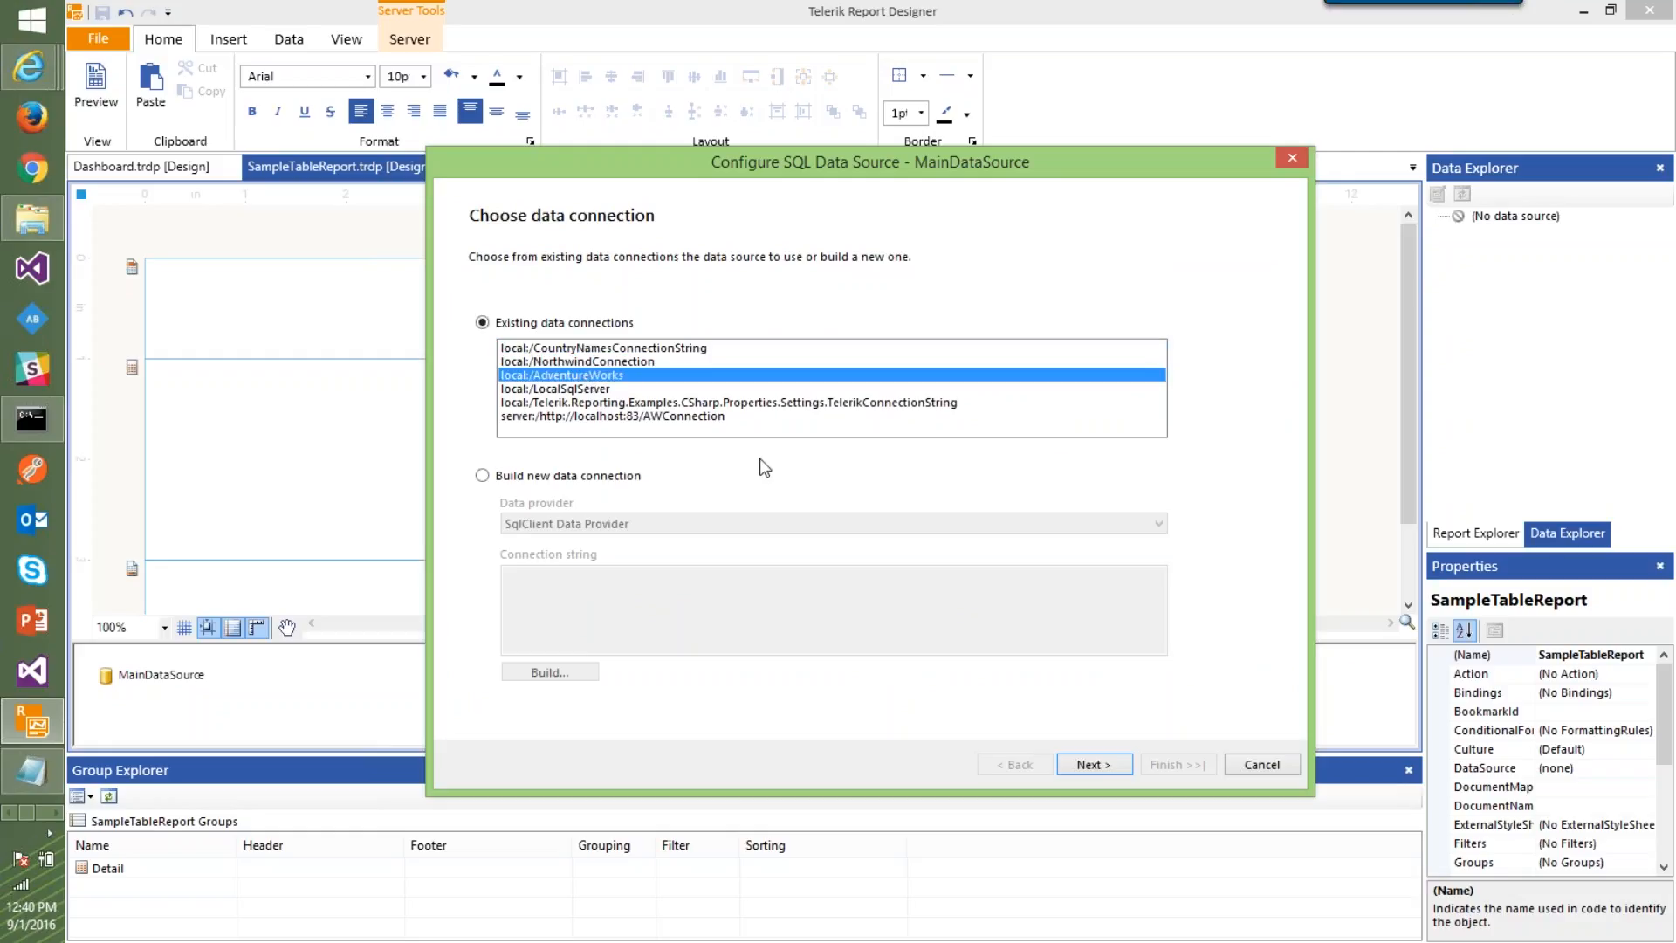
click(1089, 766)
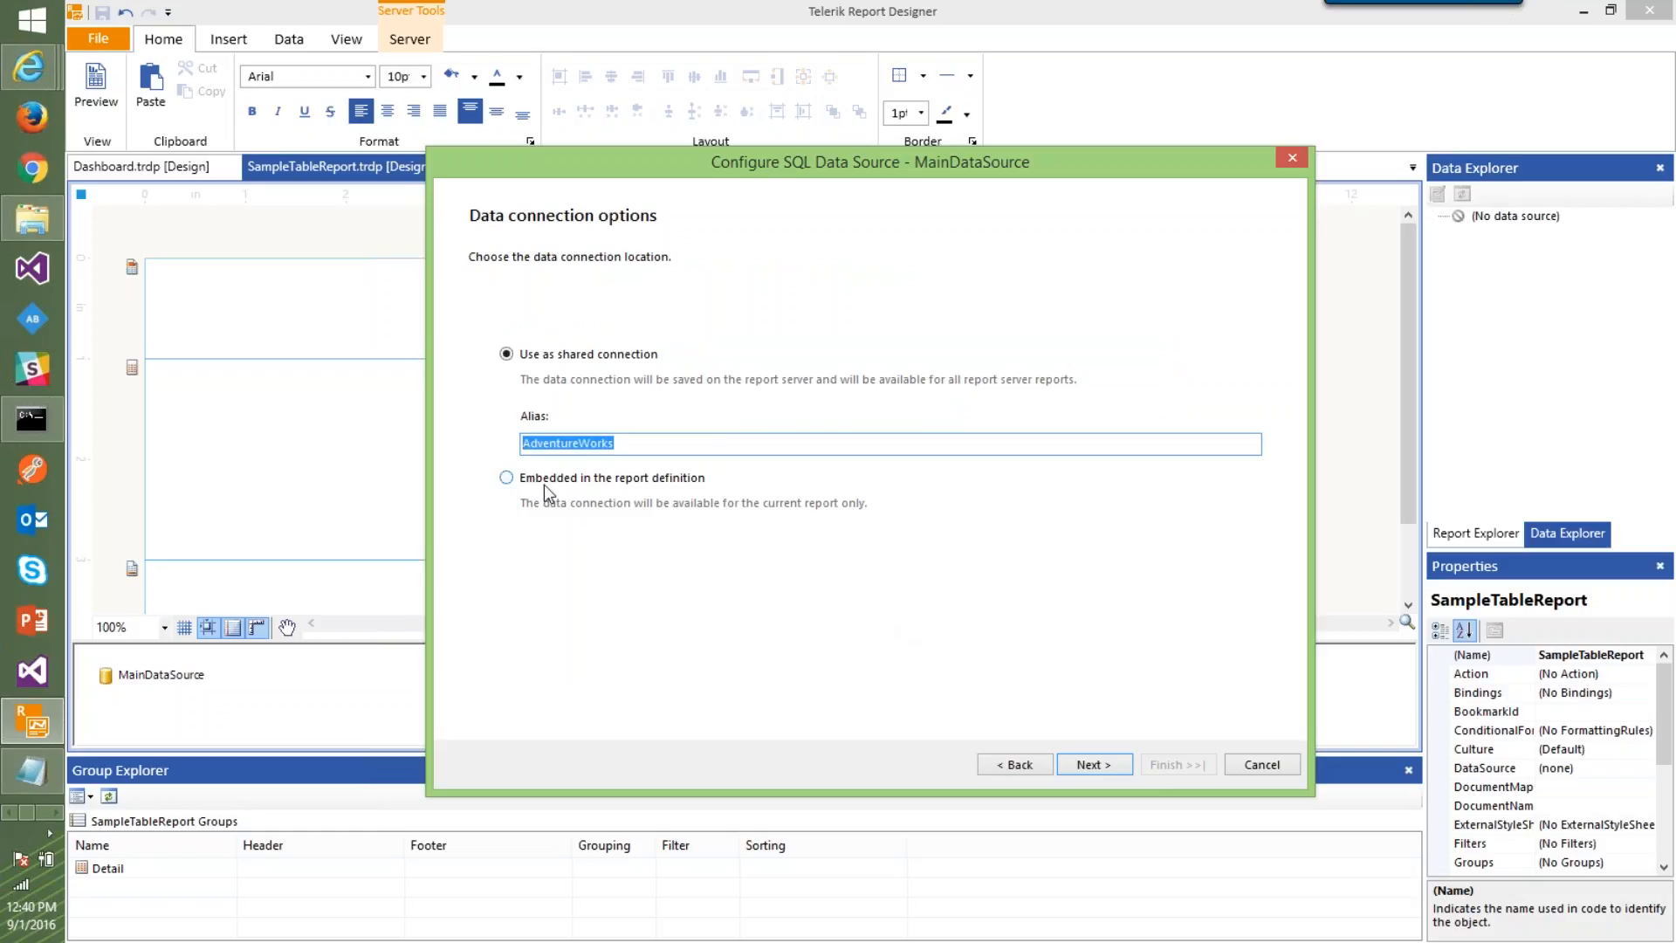
click(1095, 764)
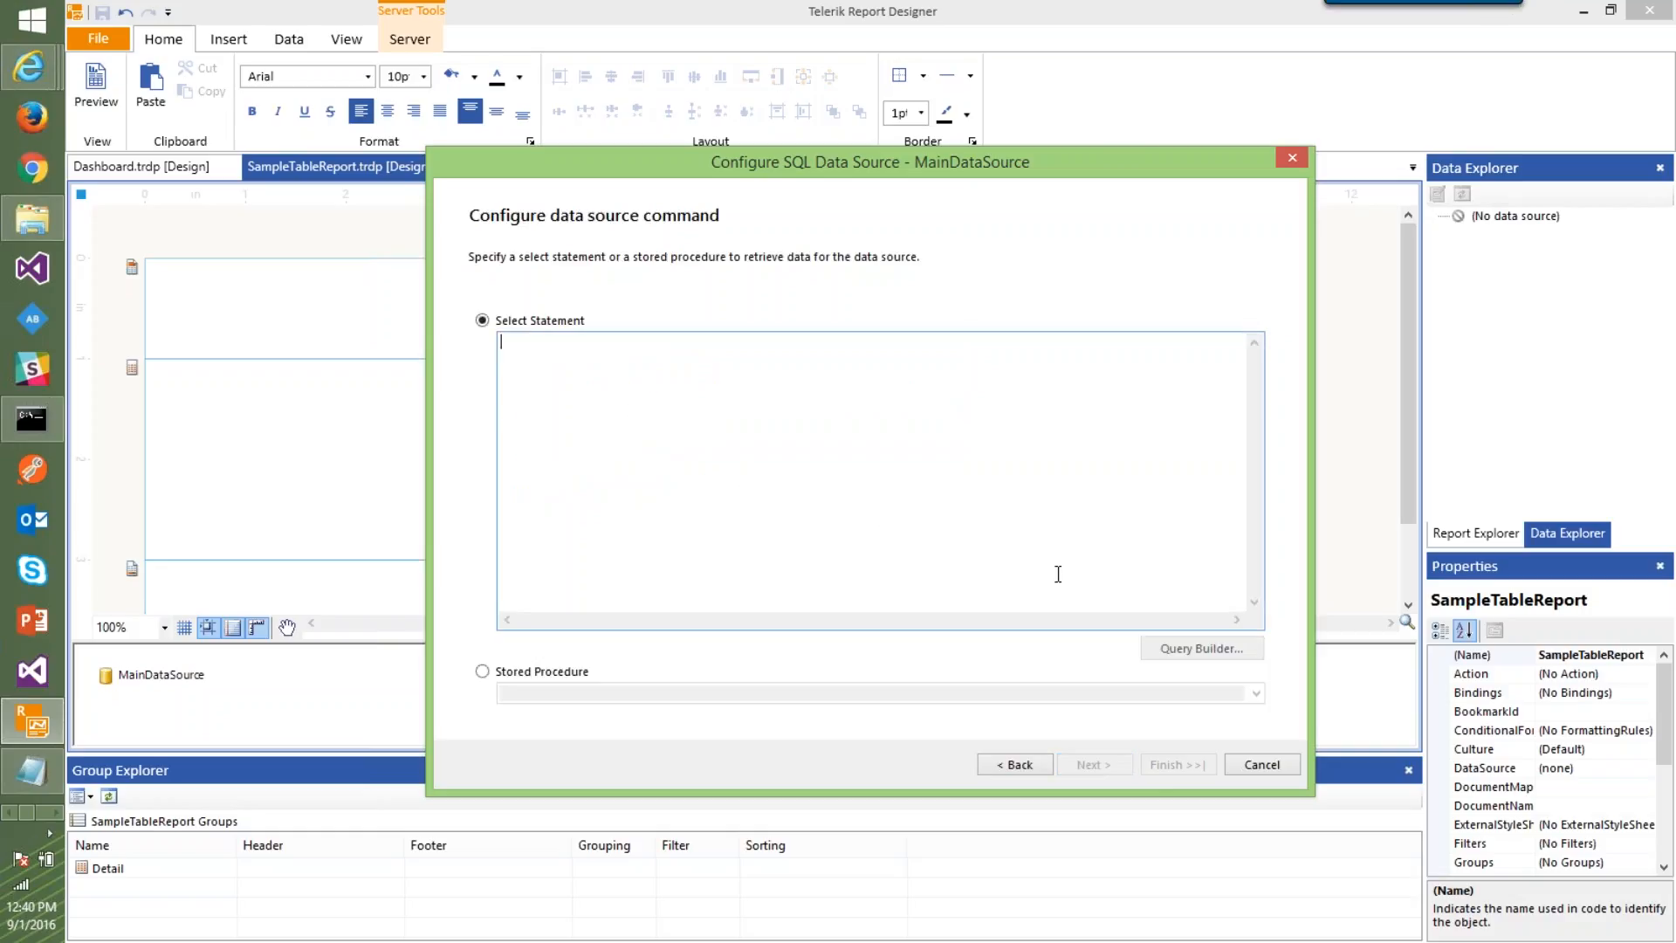
Open the Query Builder for the select statement and expand the tables of the Production schema
click(1188, 651)
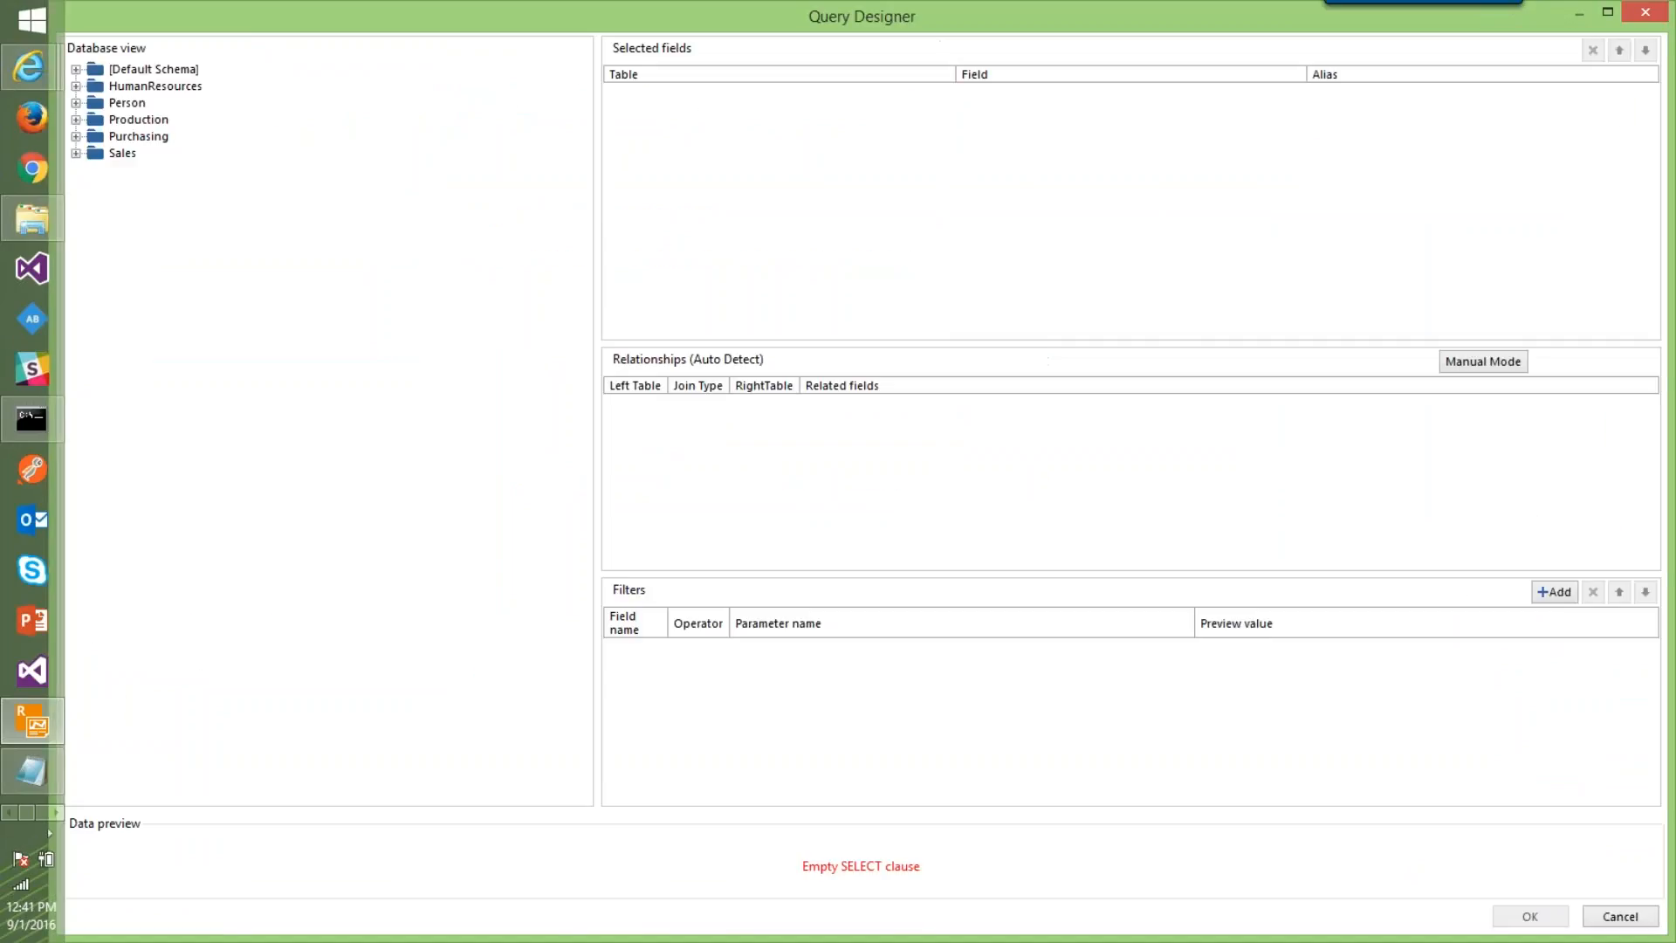
click(76, 120)
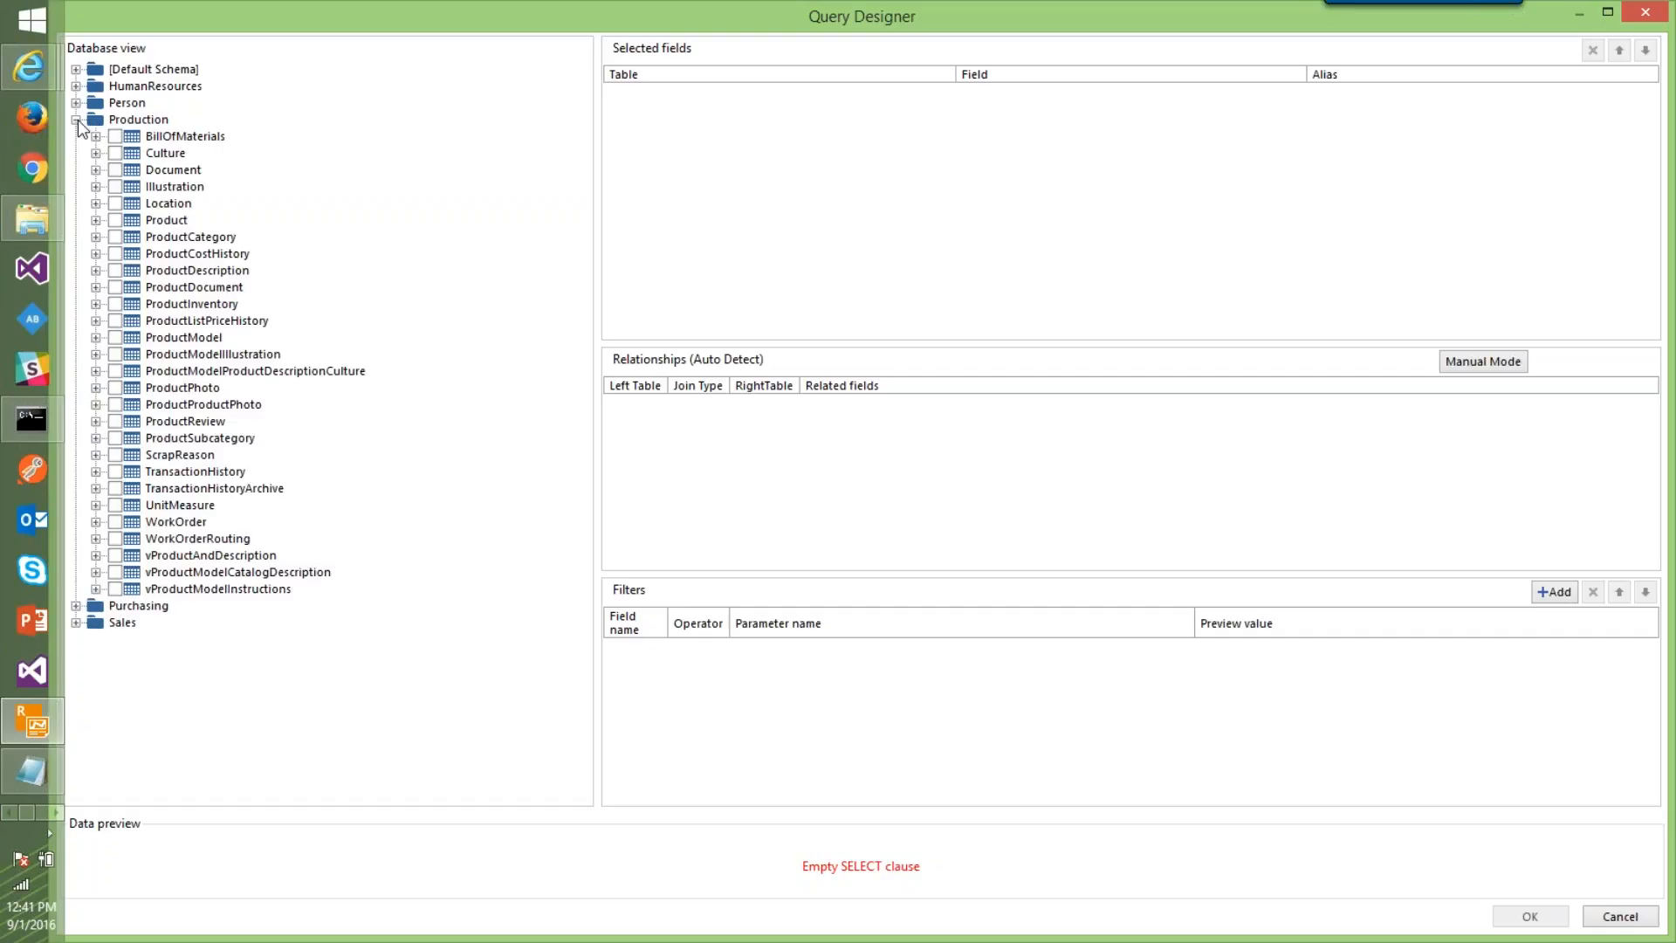
click(76, 119)
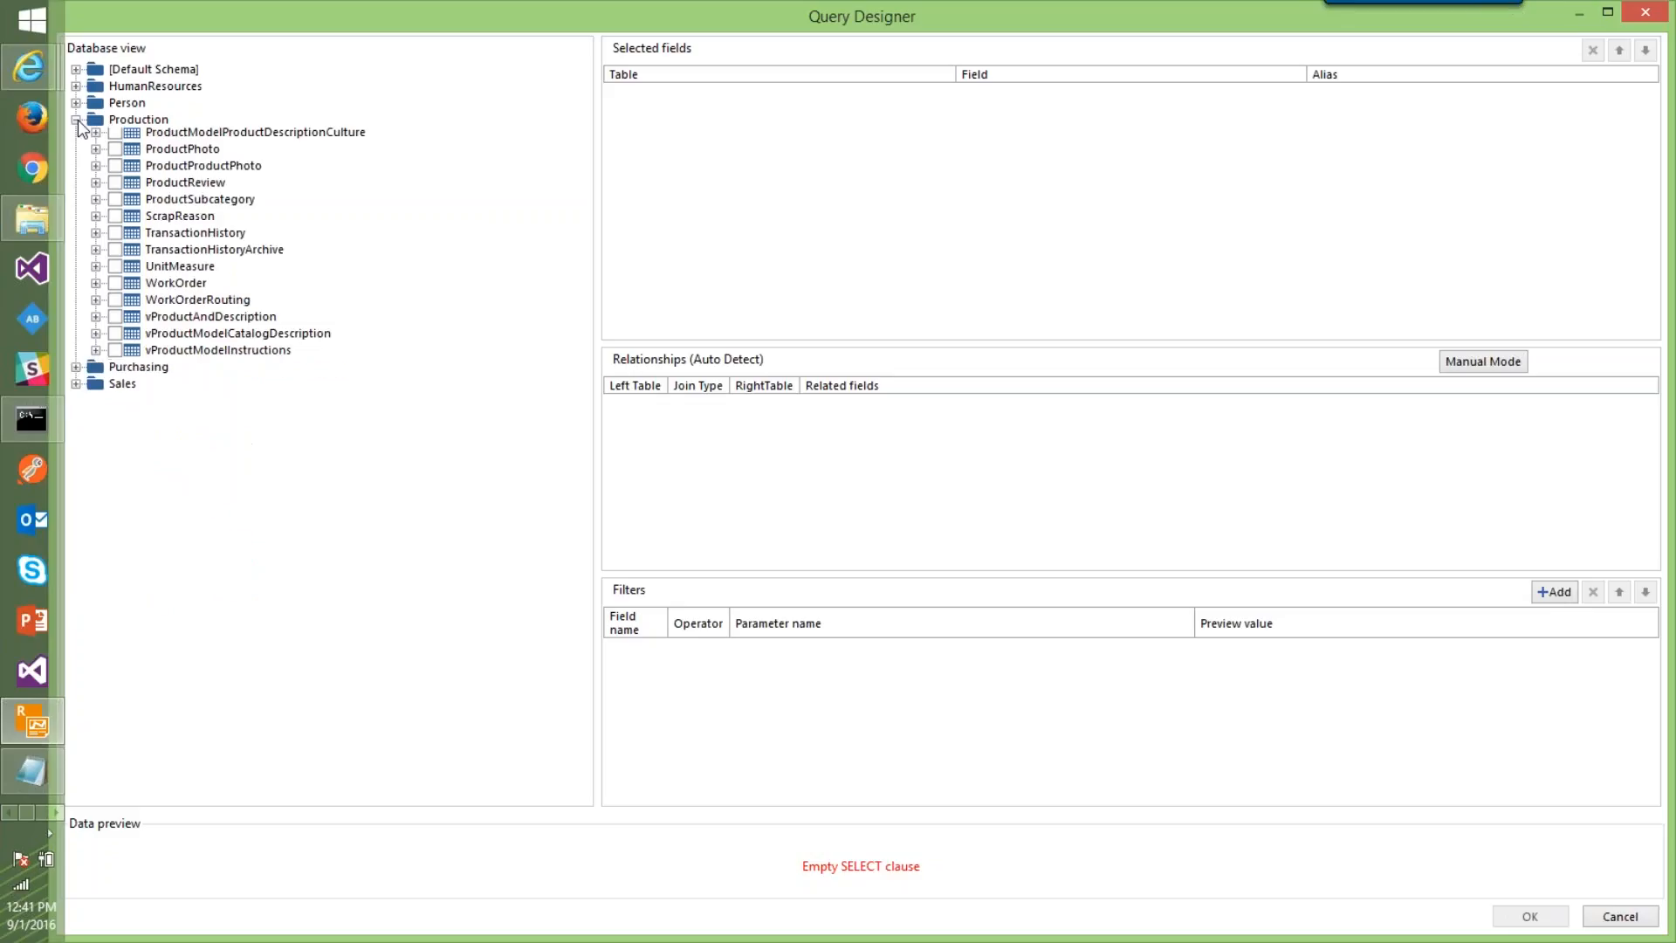
click(76, 103)
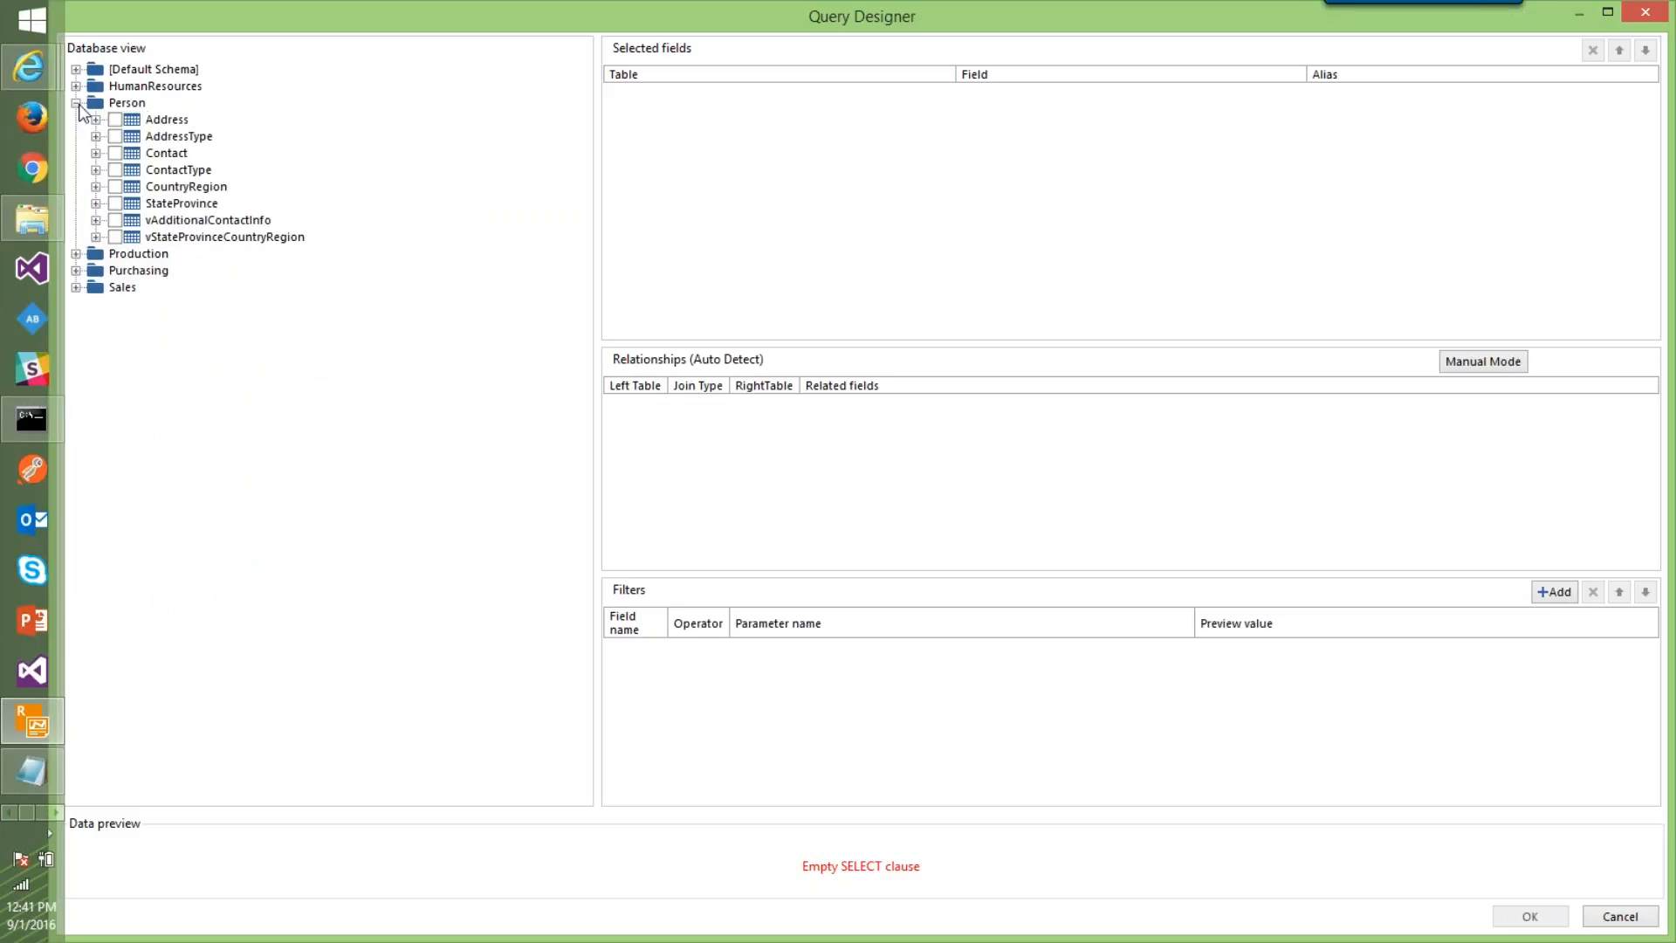
click(76, 103)
click(76, 120)
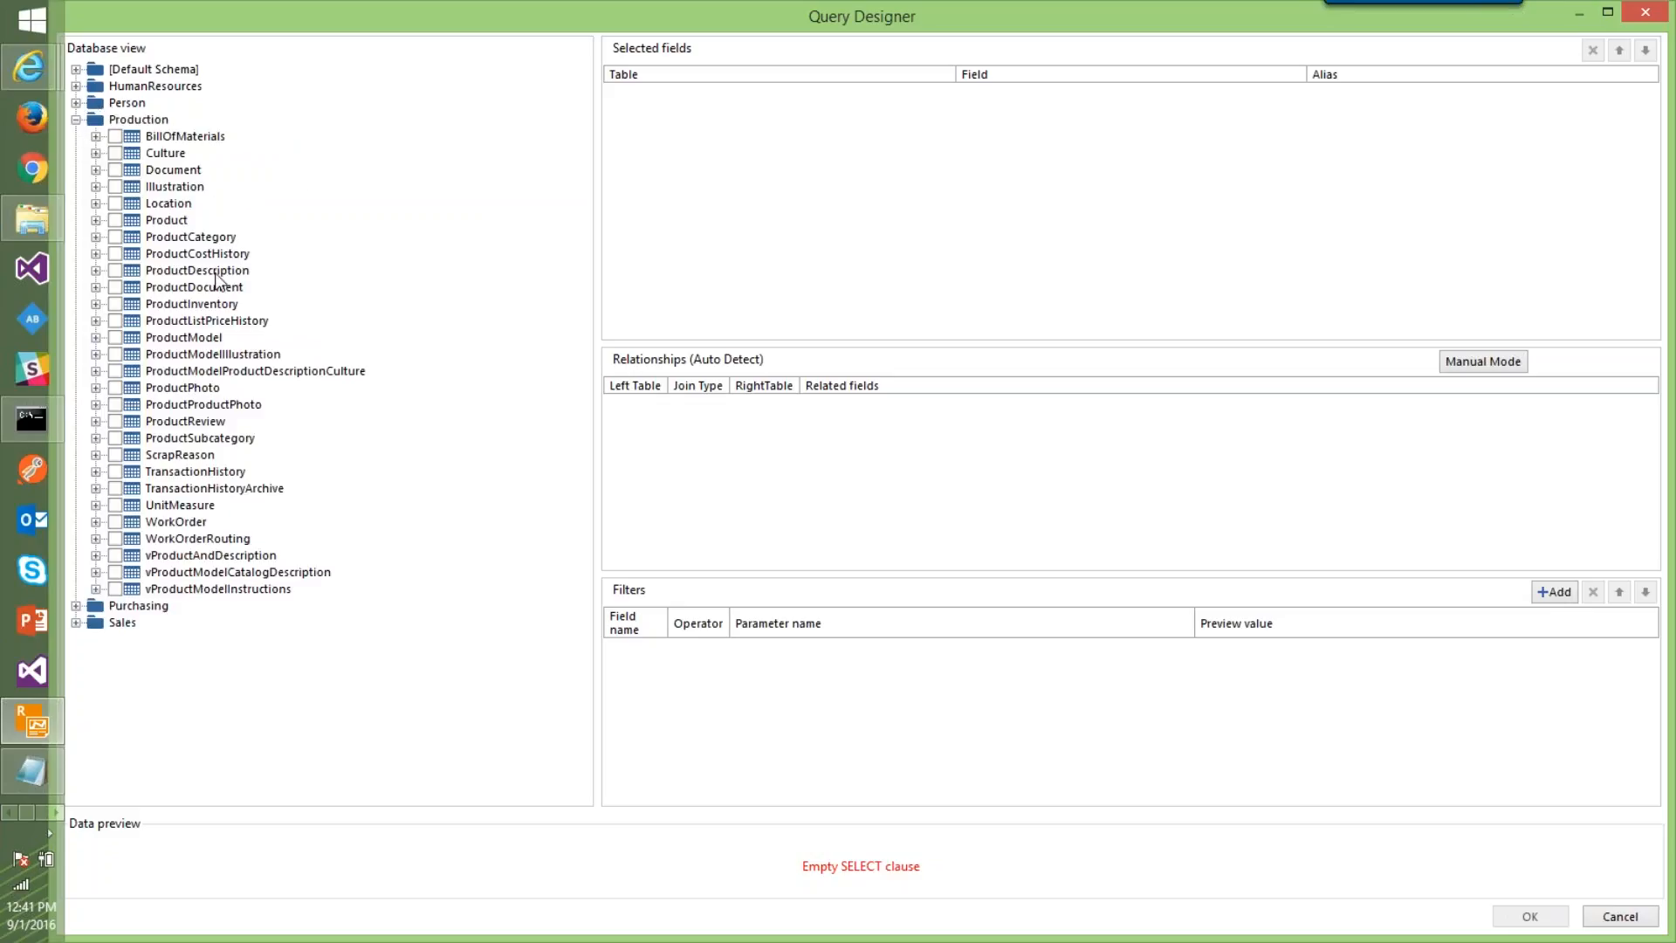
Build the query from the Product table's ProductID, Name, ProductNumber, Color, StandardCost, ListPrice and Size fields
click(114, 220)
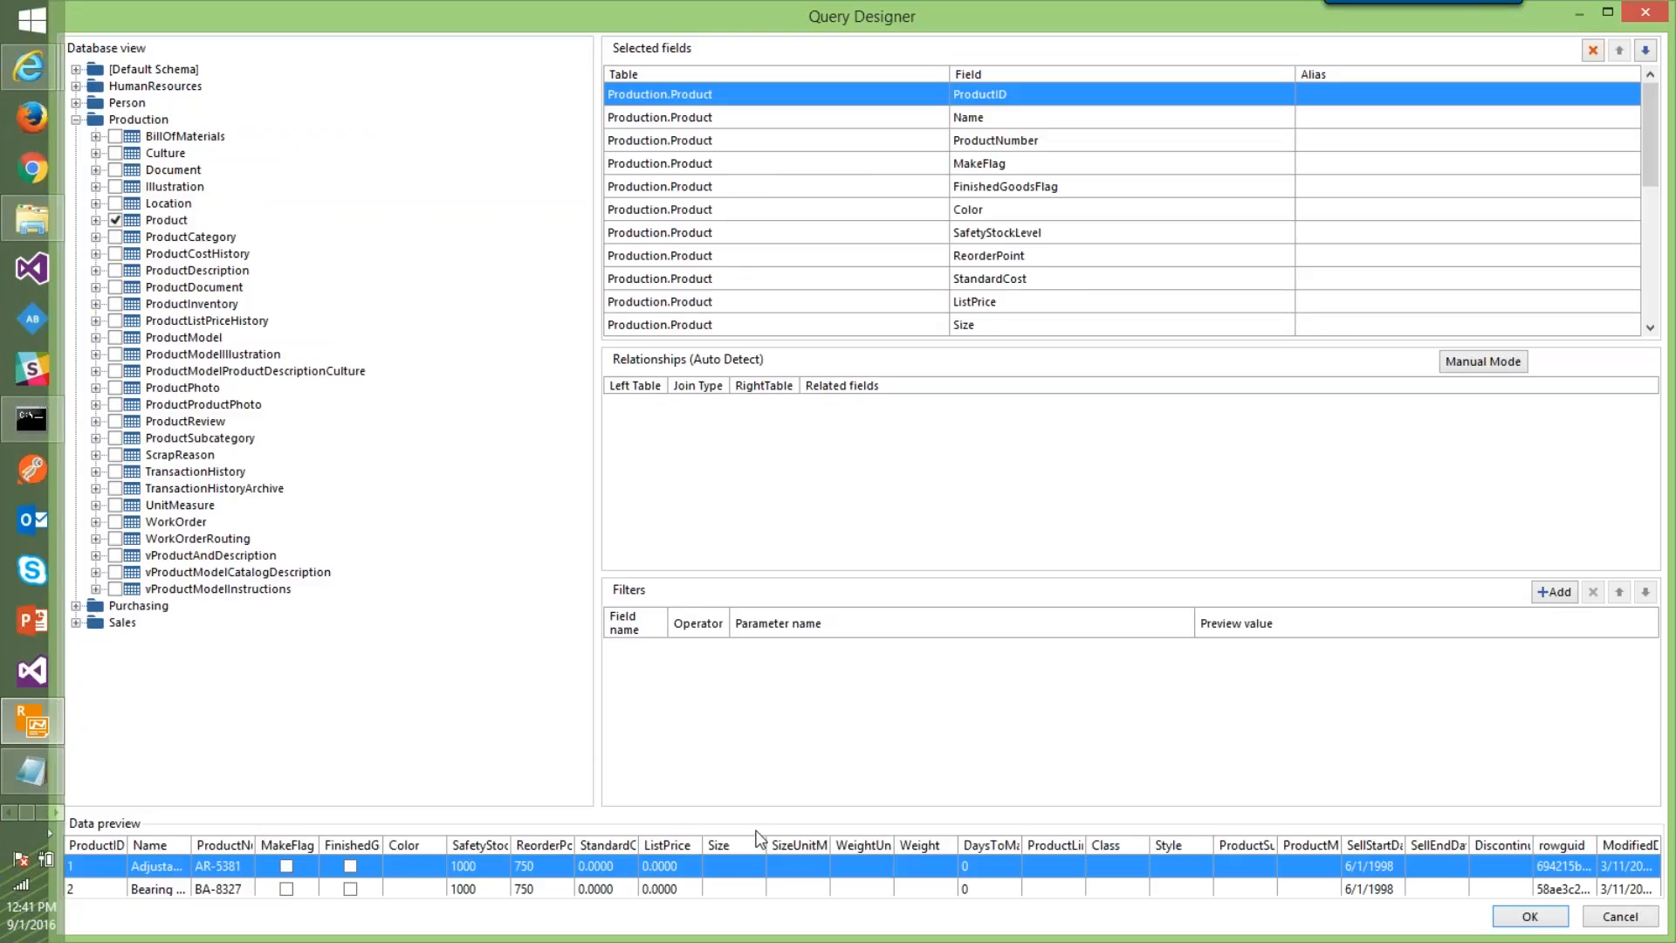
click(96, 220)
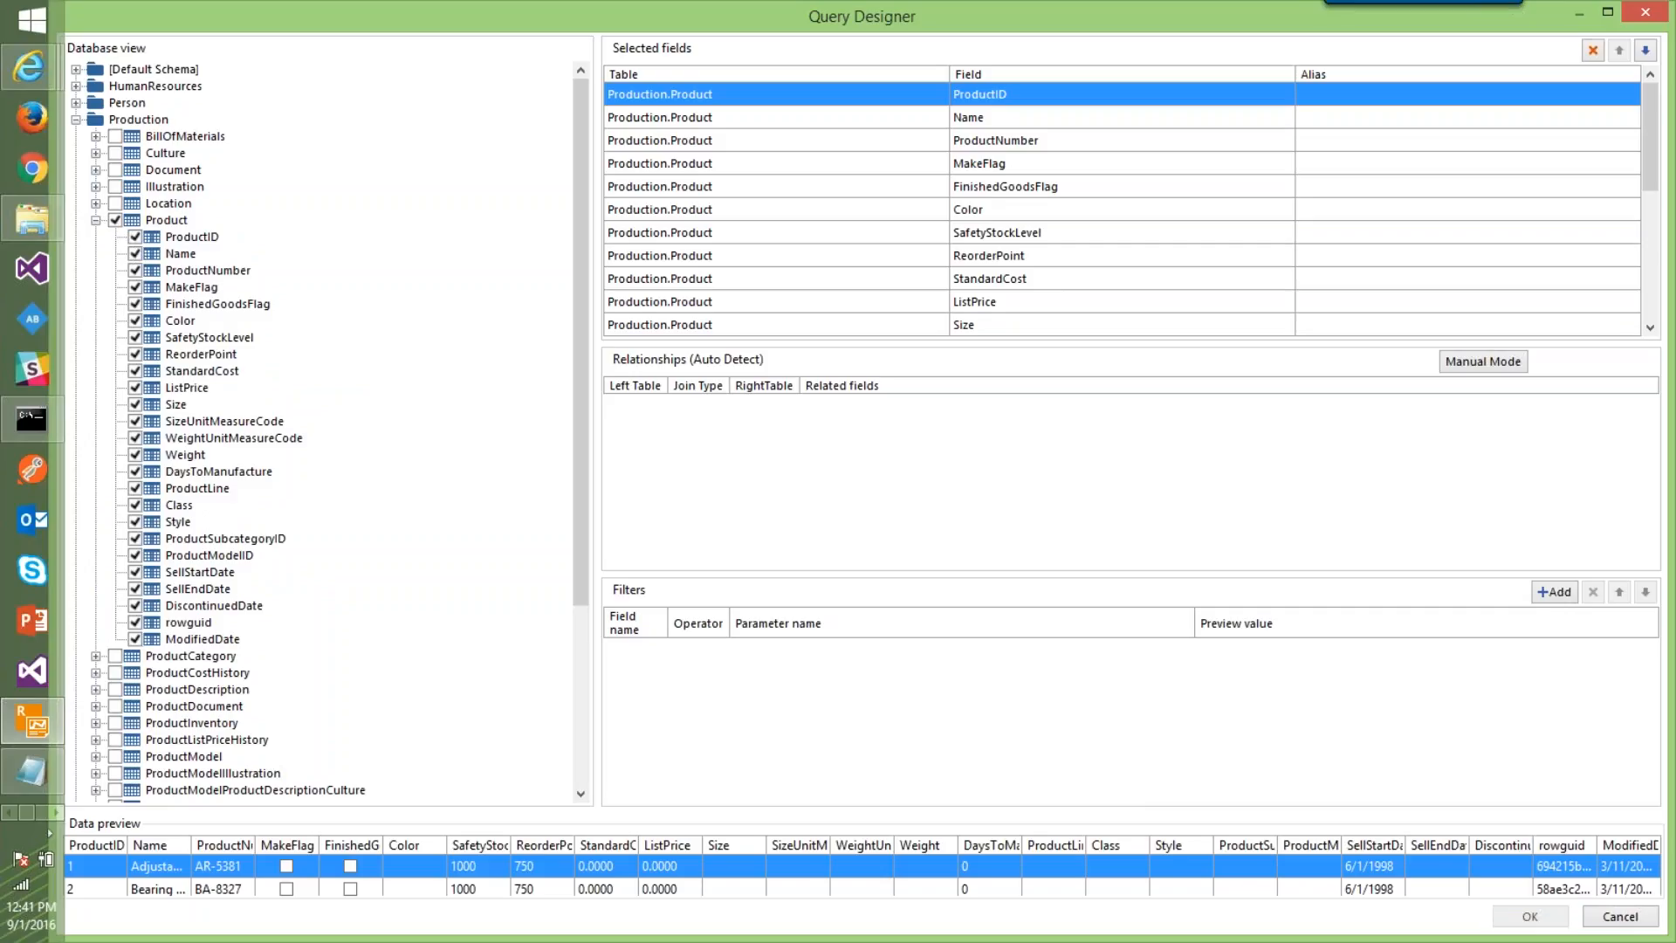
click(115, 220)
click(136, 236)
click(135, 253)
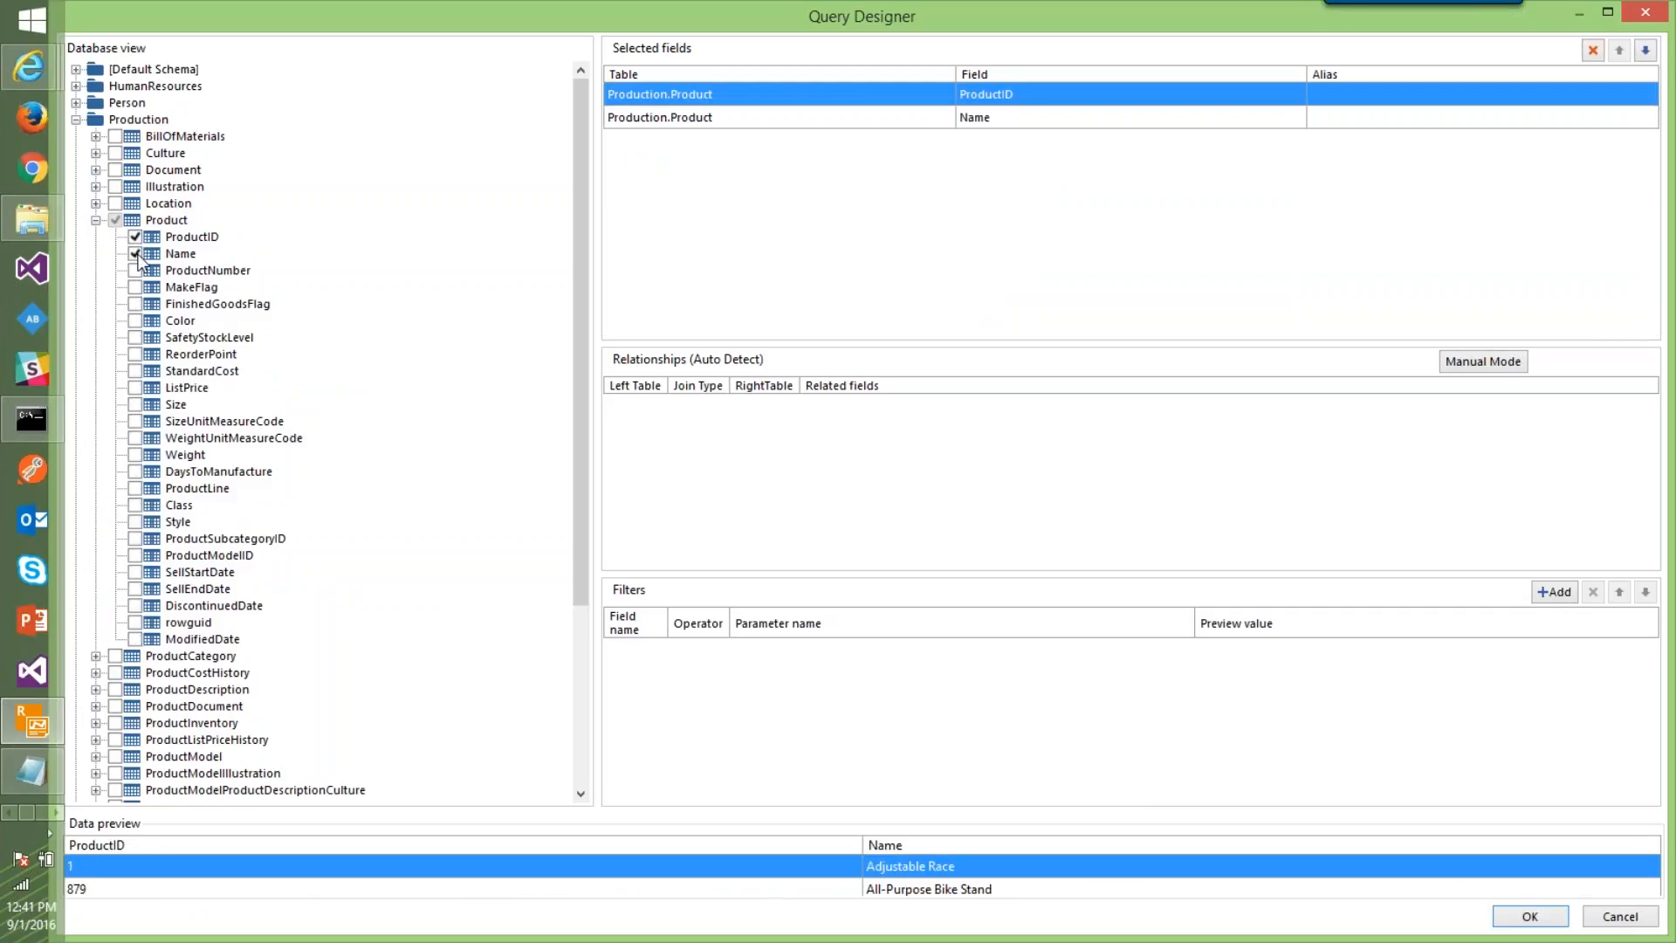
click(136, 271)
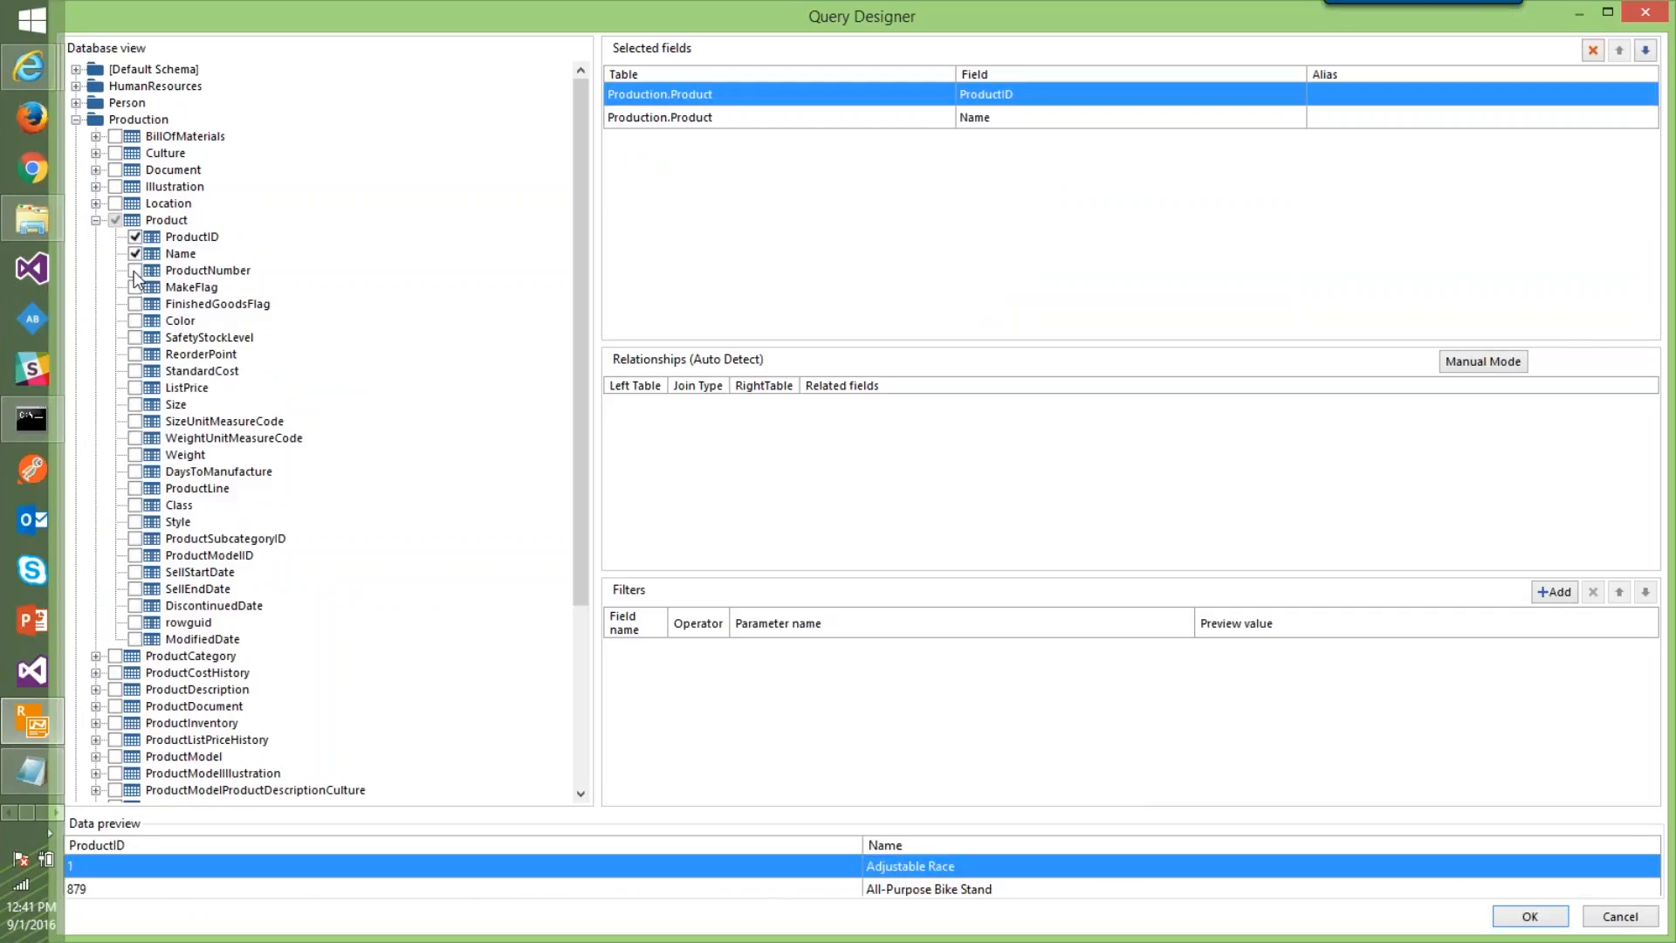
click(135, 320)
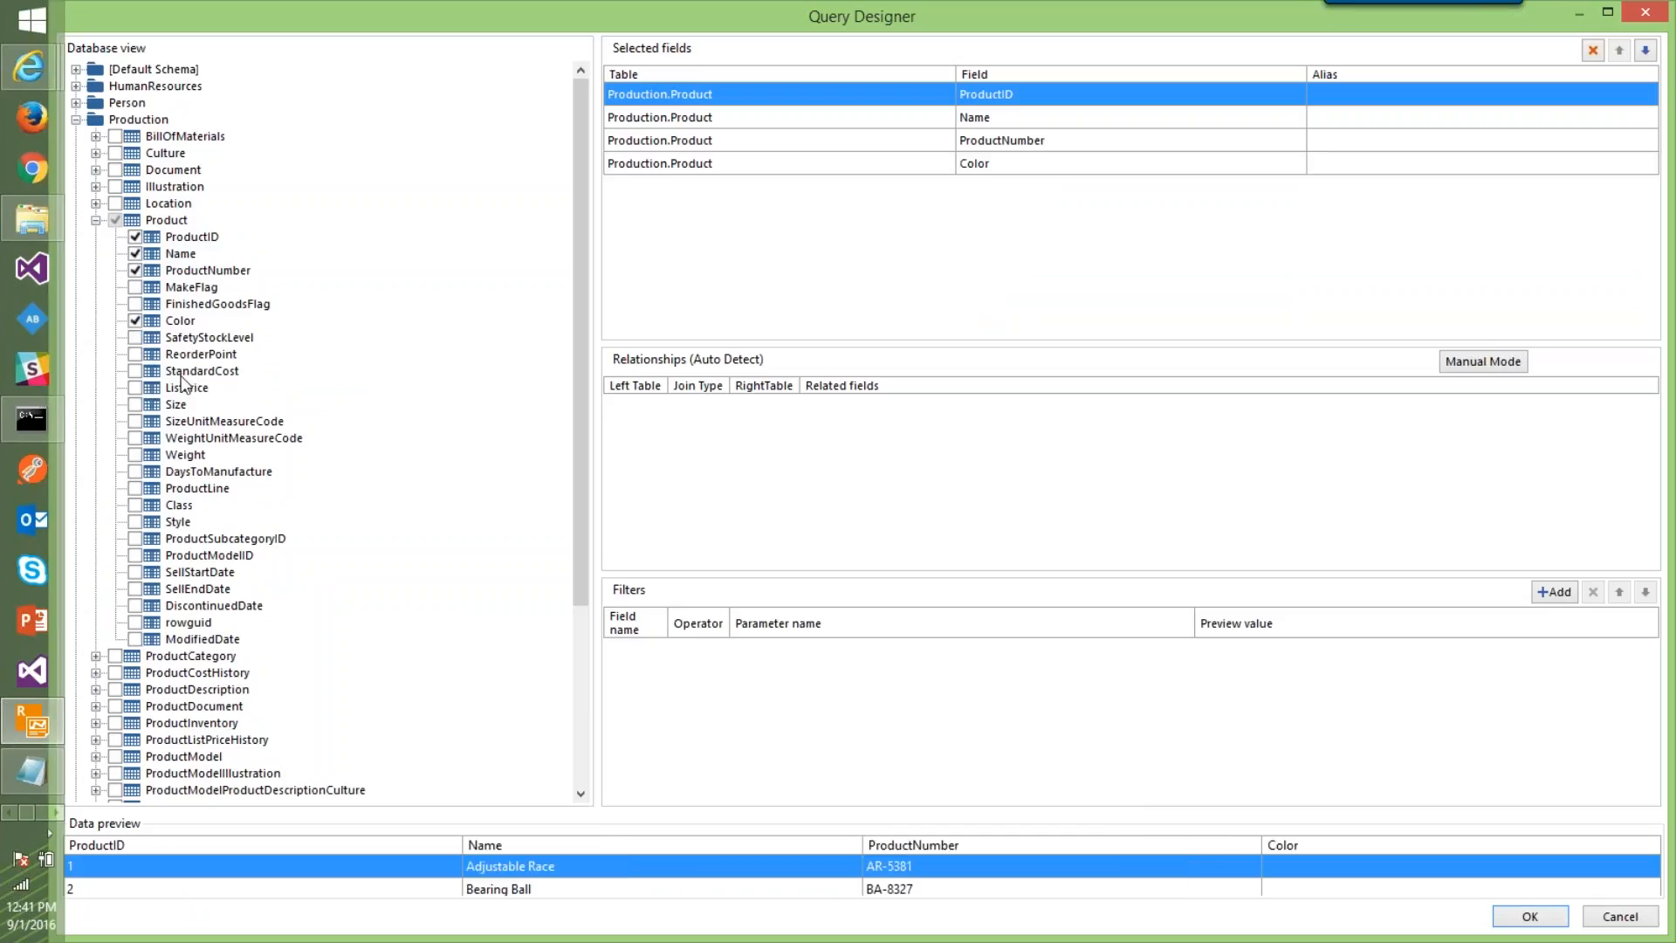
click(135, 371)
click(135, 388)
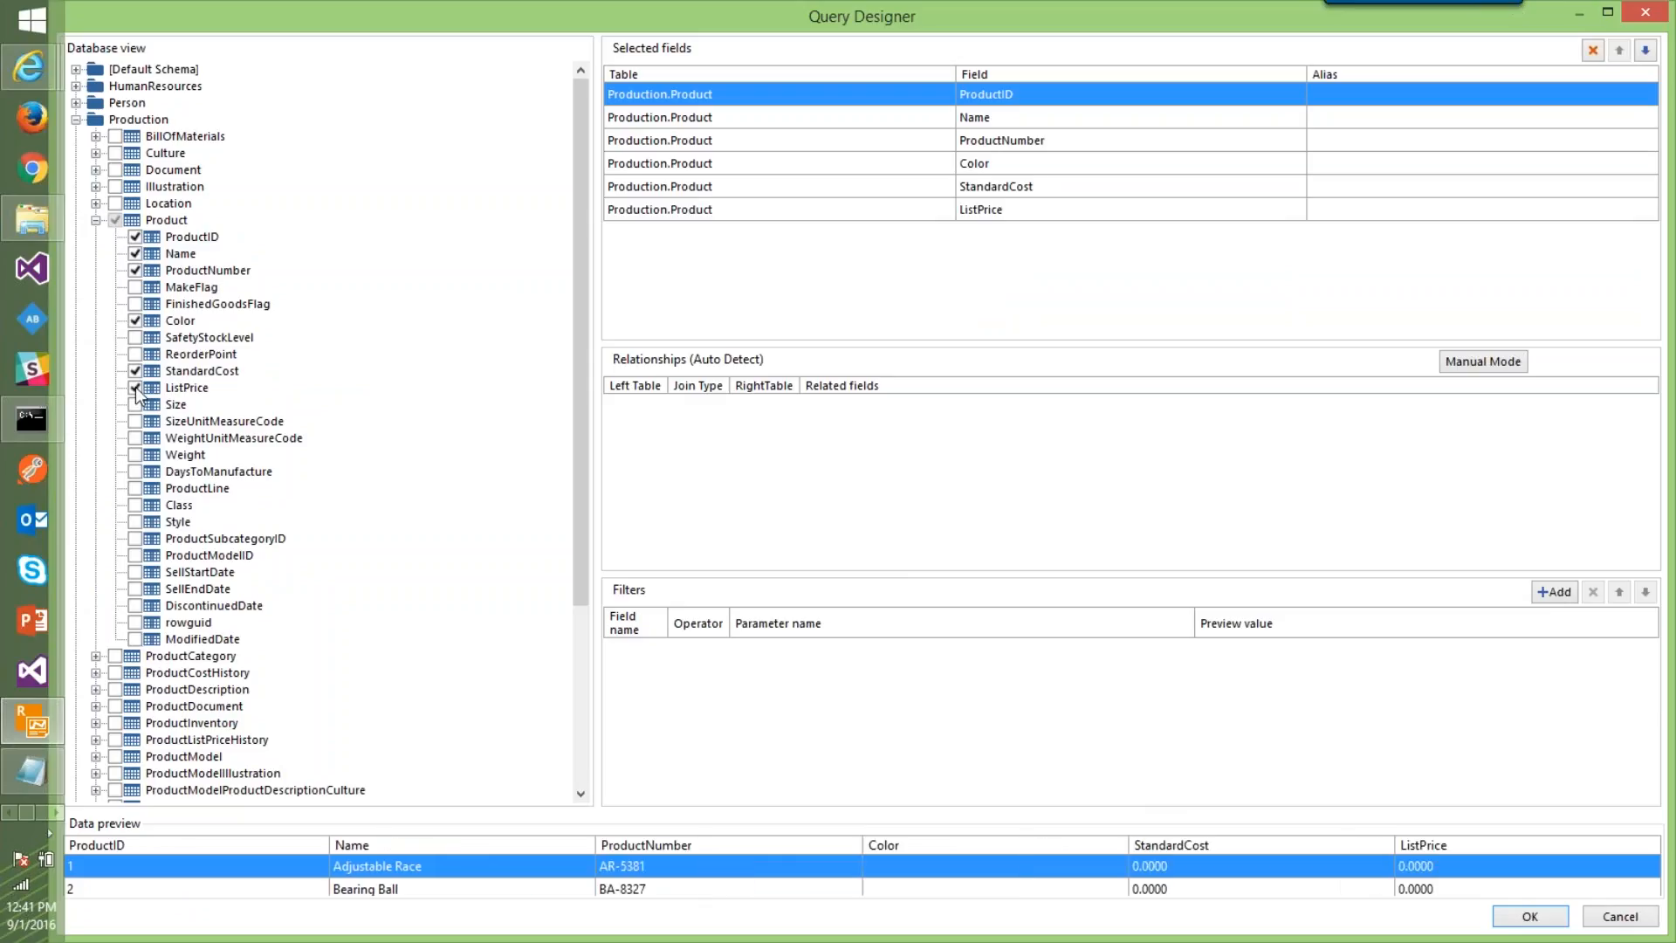
click(136, 406)
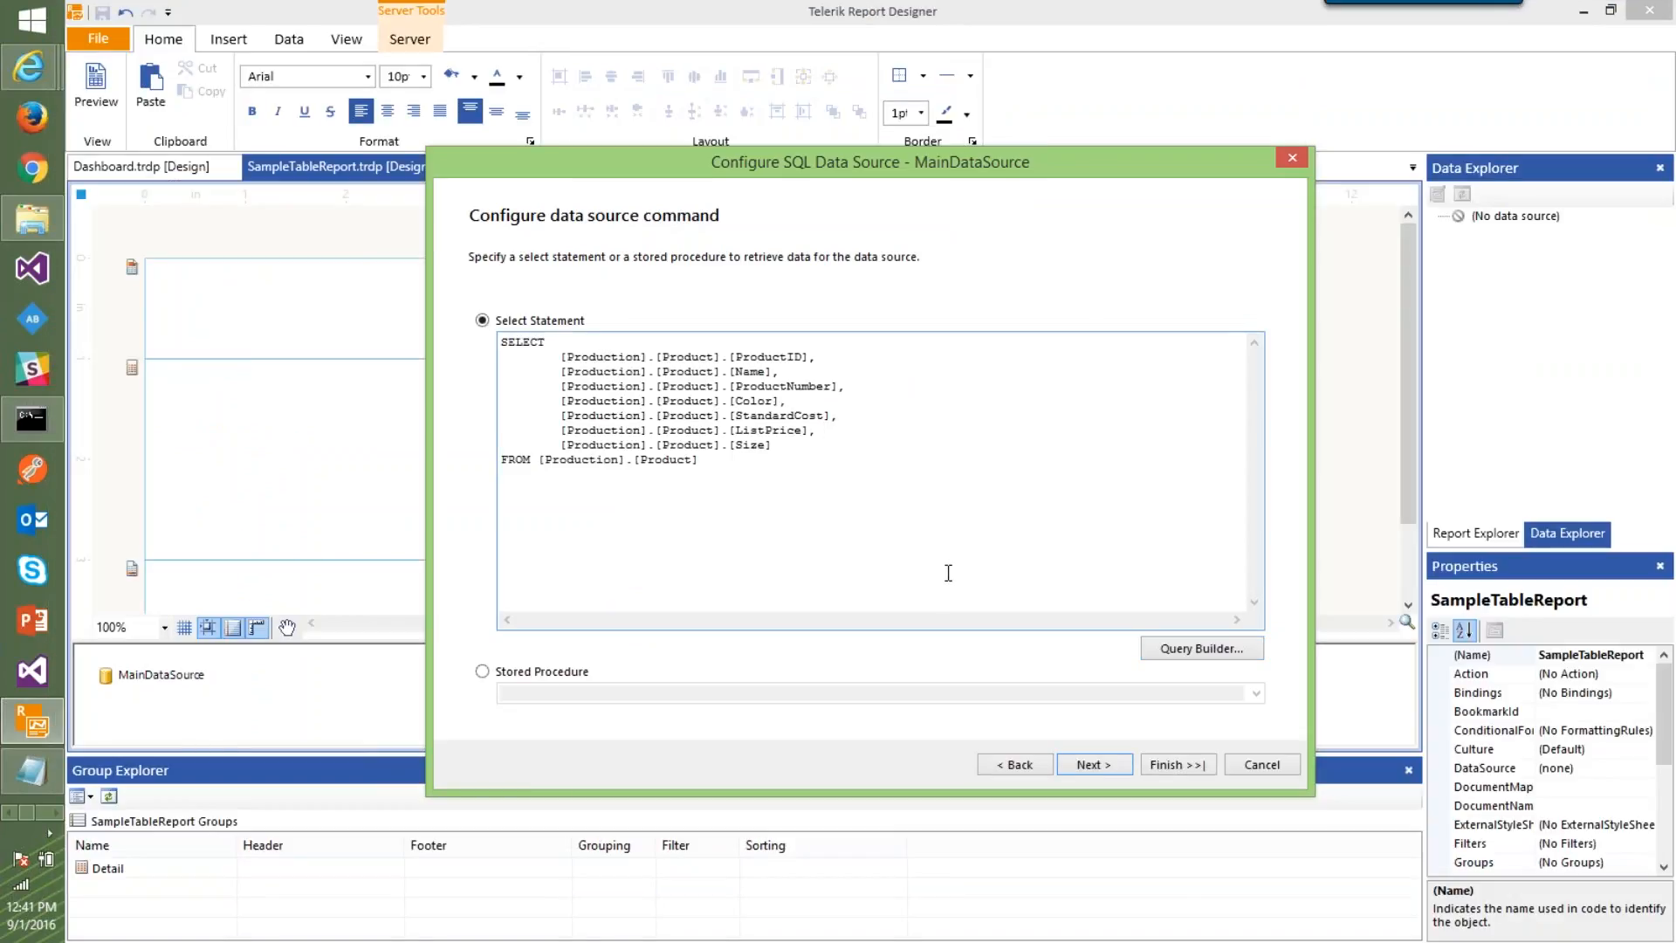
Execute the query to preview the data source results and finish configuring MainDataSource
click(1099, 758)
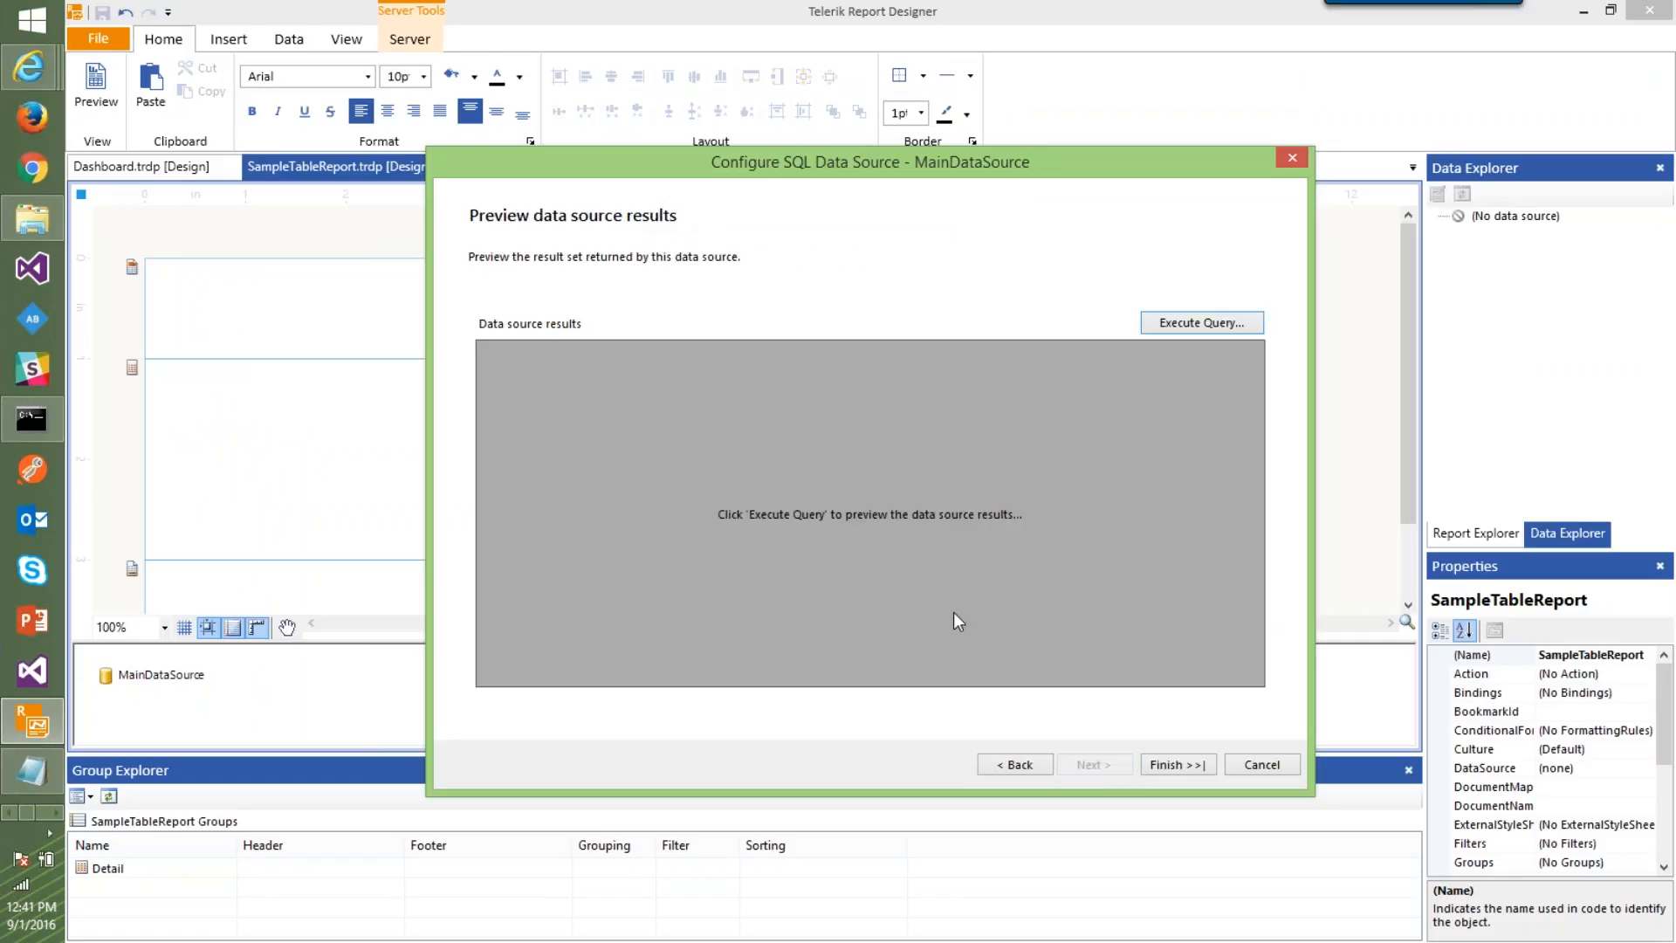
click(1182, 327)
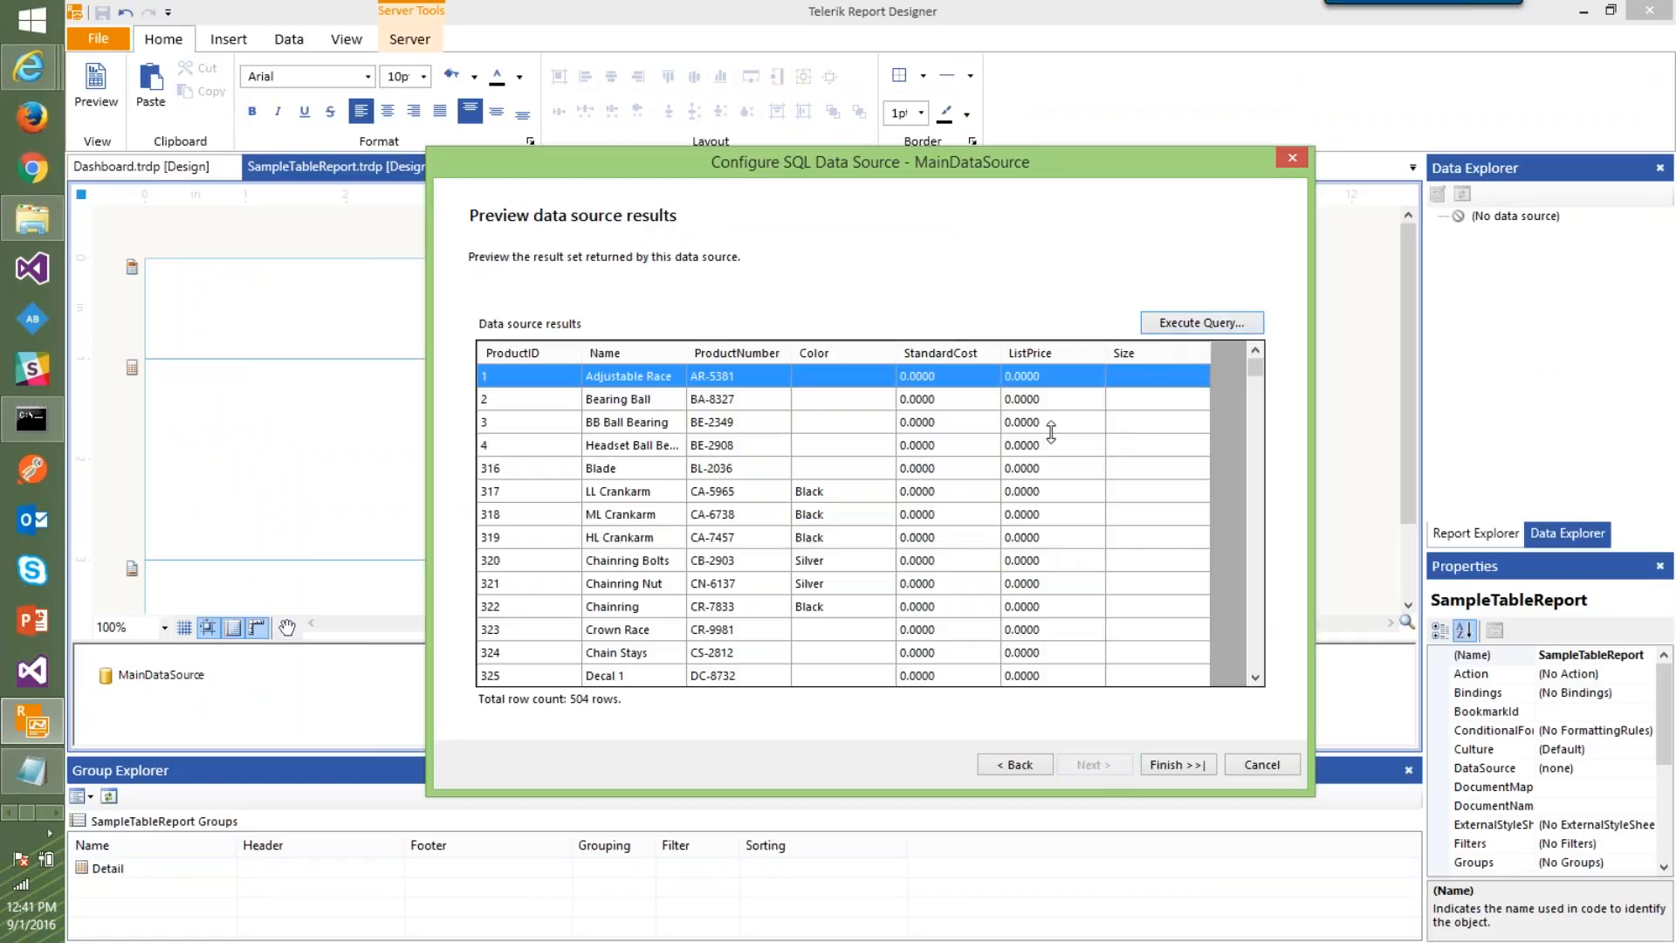
click(1188, 764)
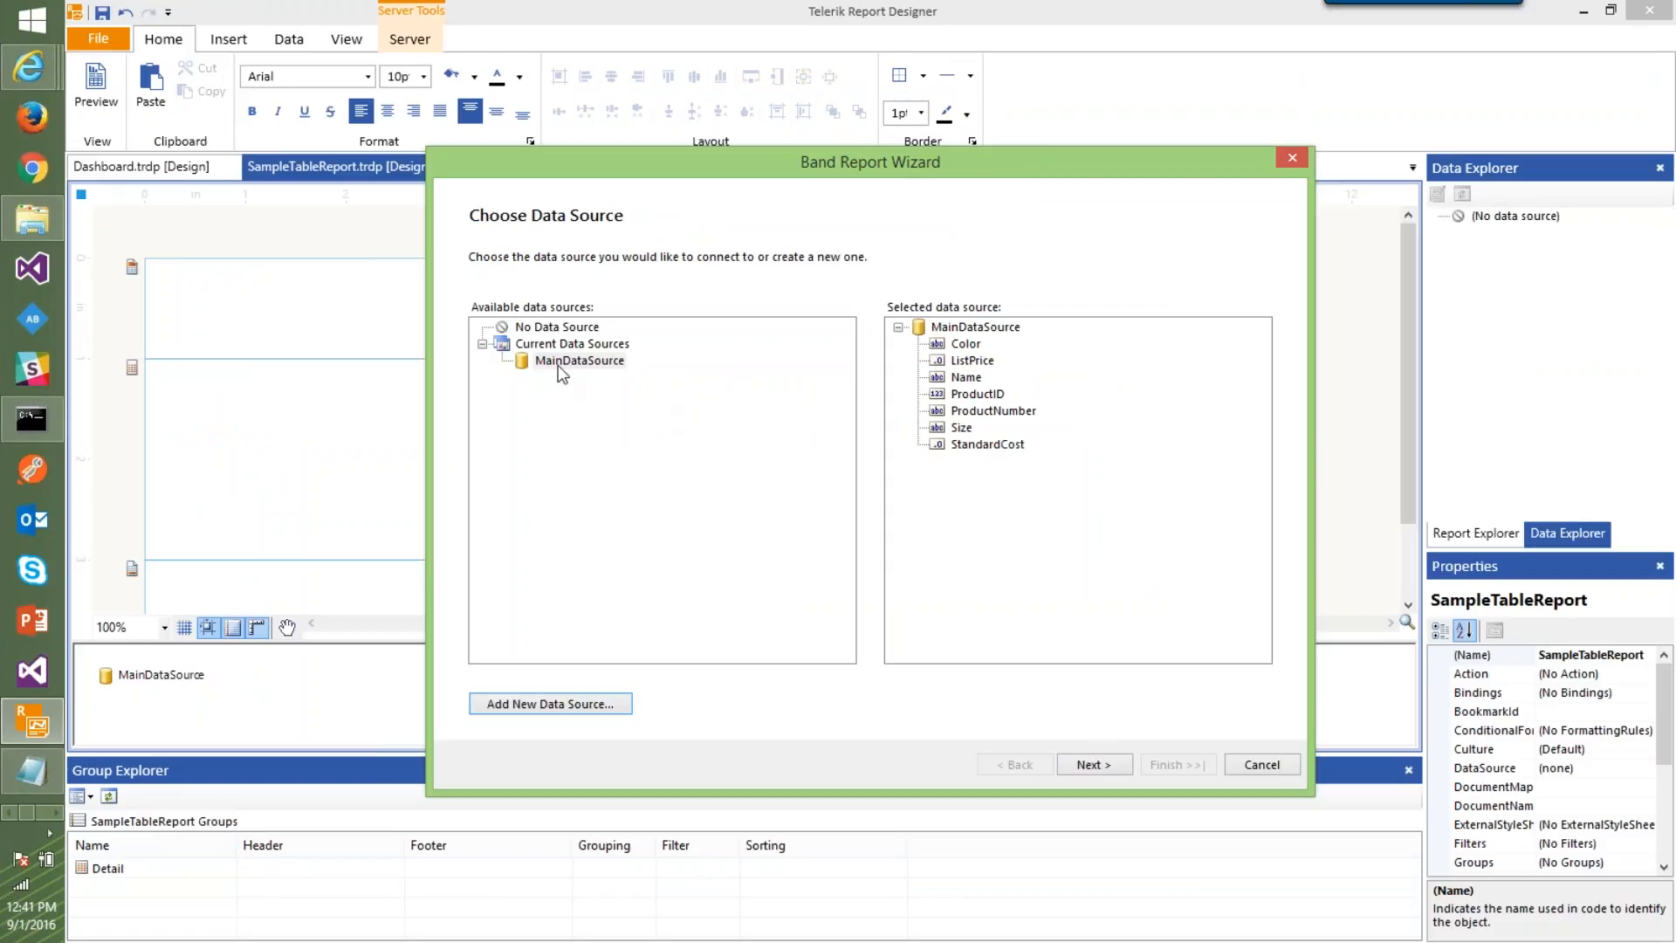
Use MainDataSource for the report and place all its fields, from Color to StandardCost, in the detail section
click(1123, 765)
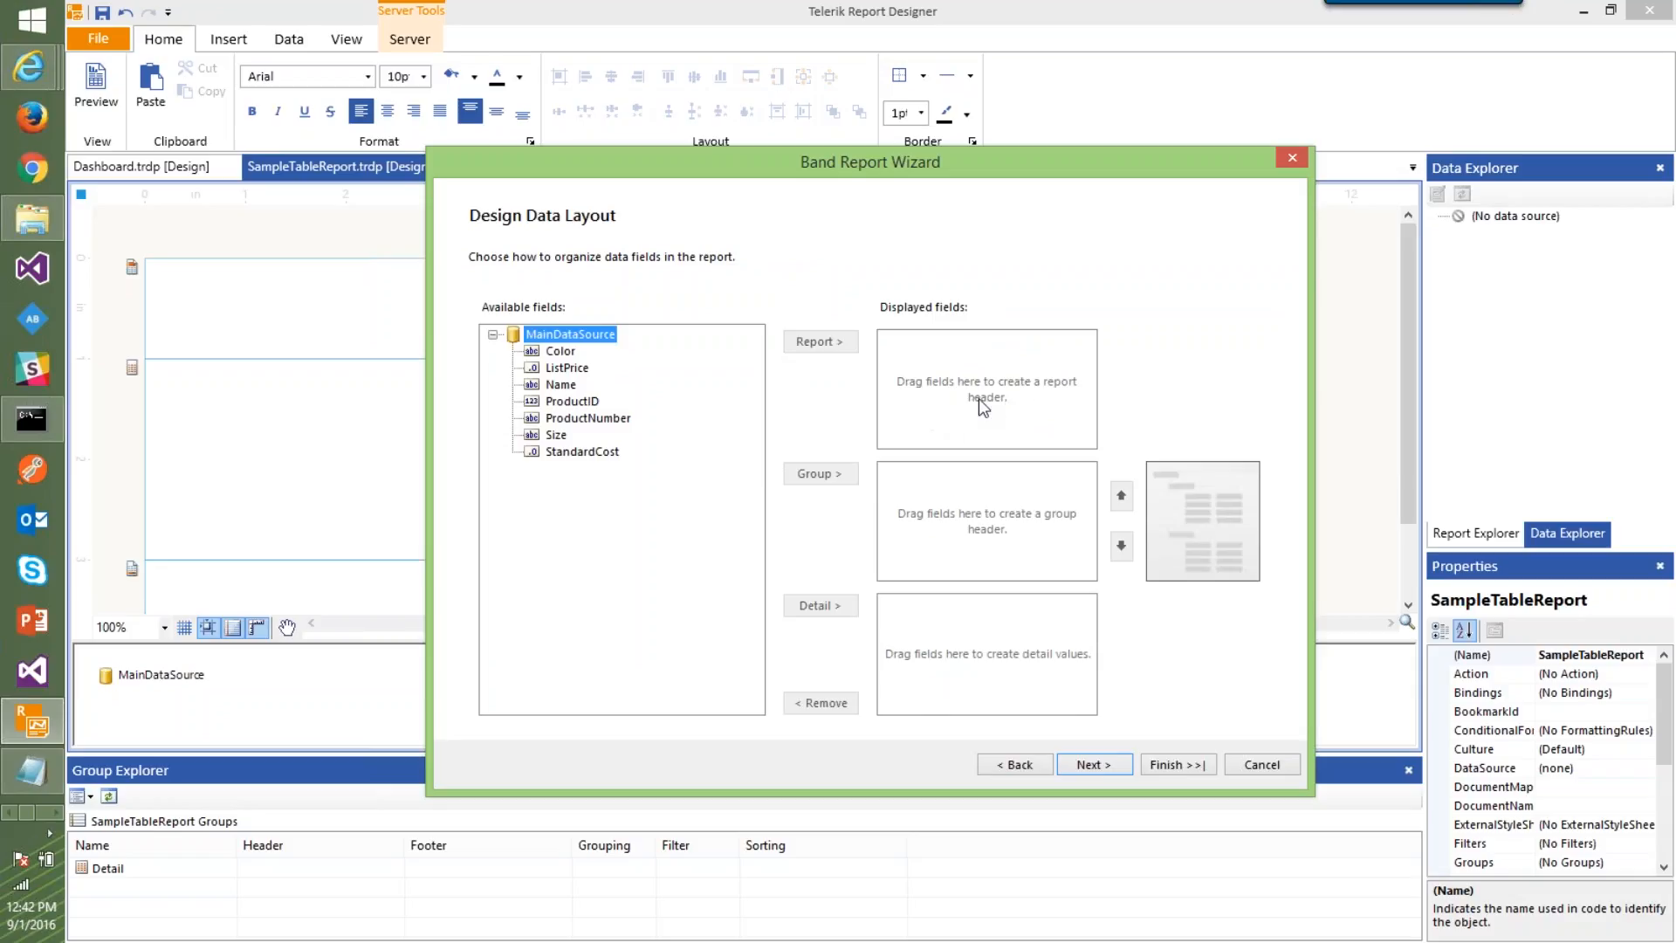
click(1029, 402)
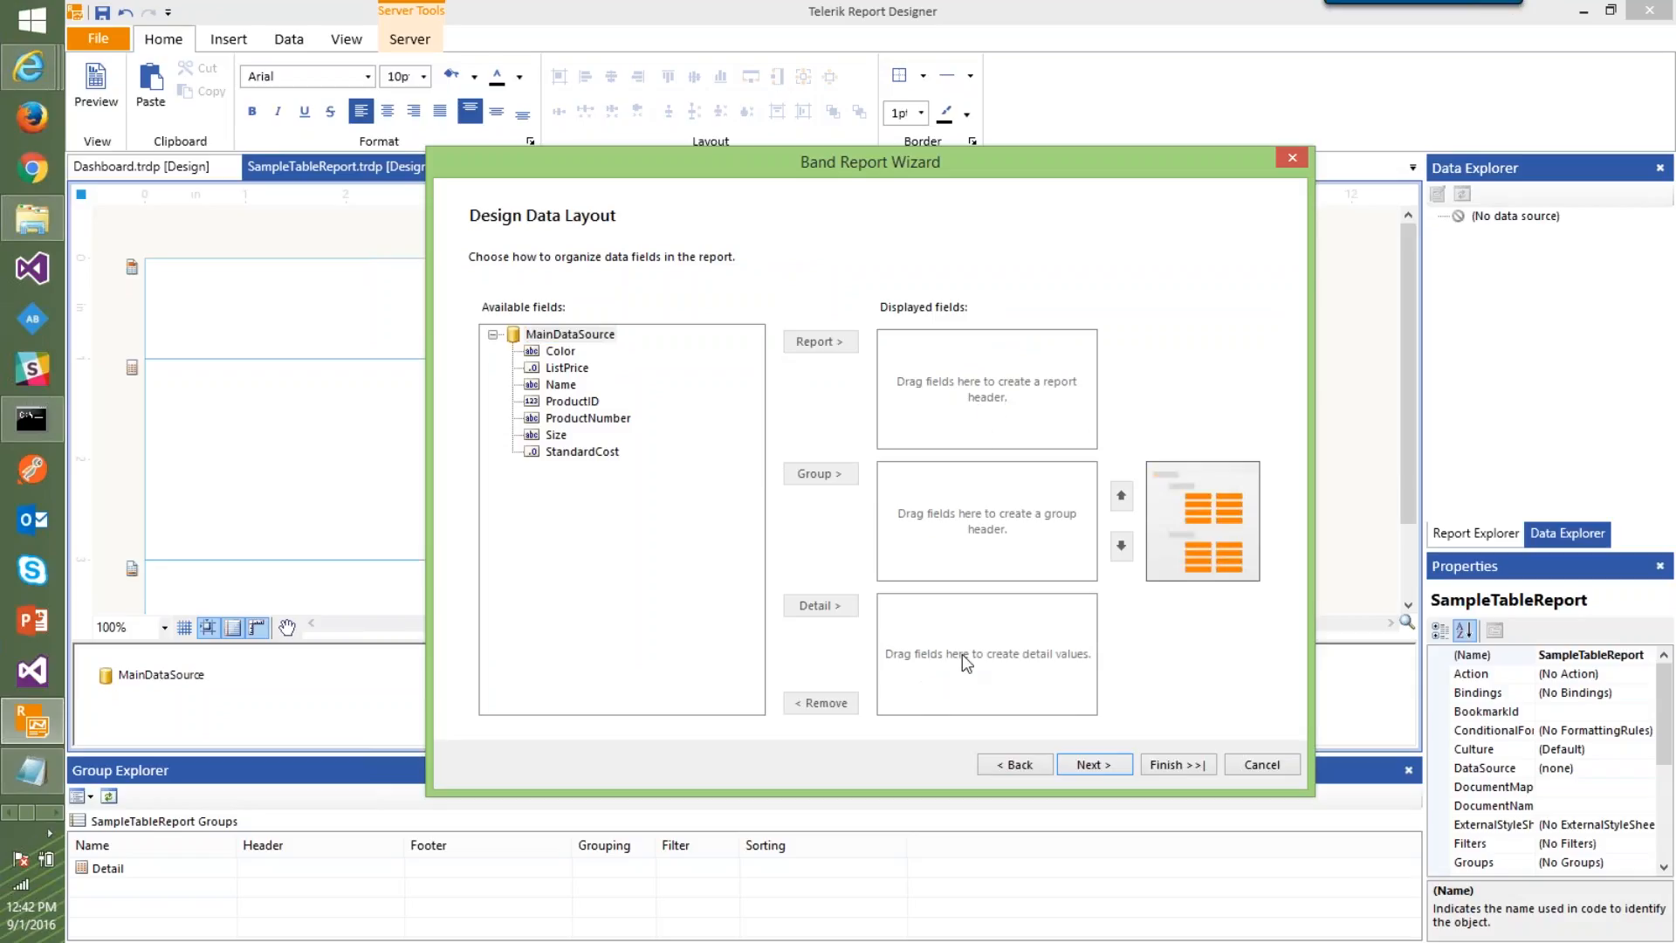
click(563, 350)
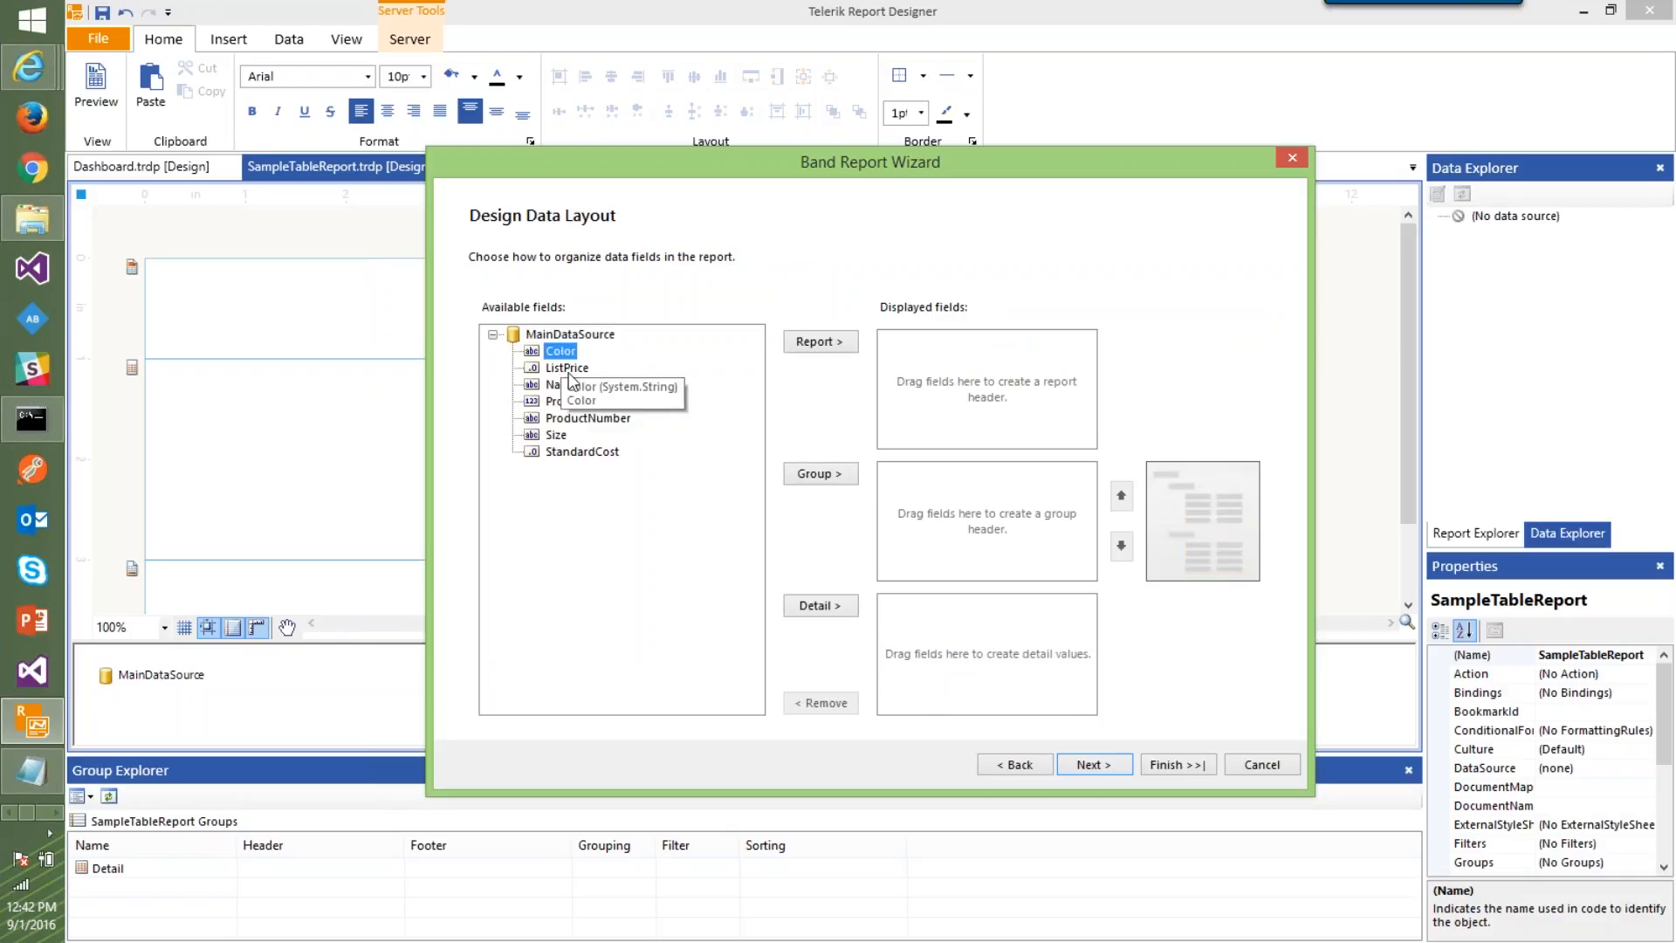
shift+click(593, 453)
drag(590, 454, 1012, 690)
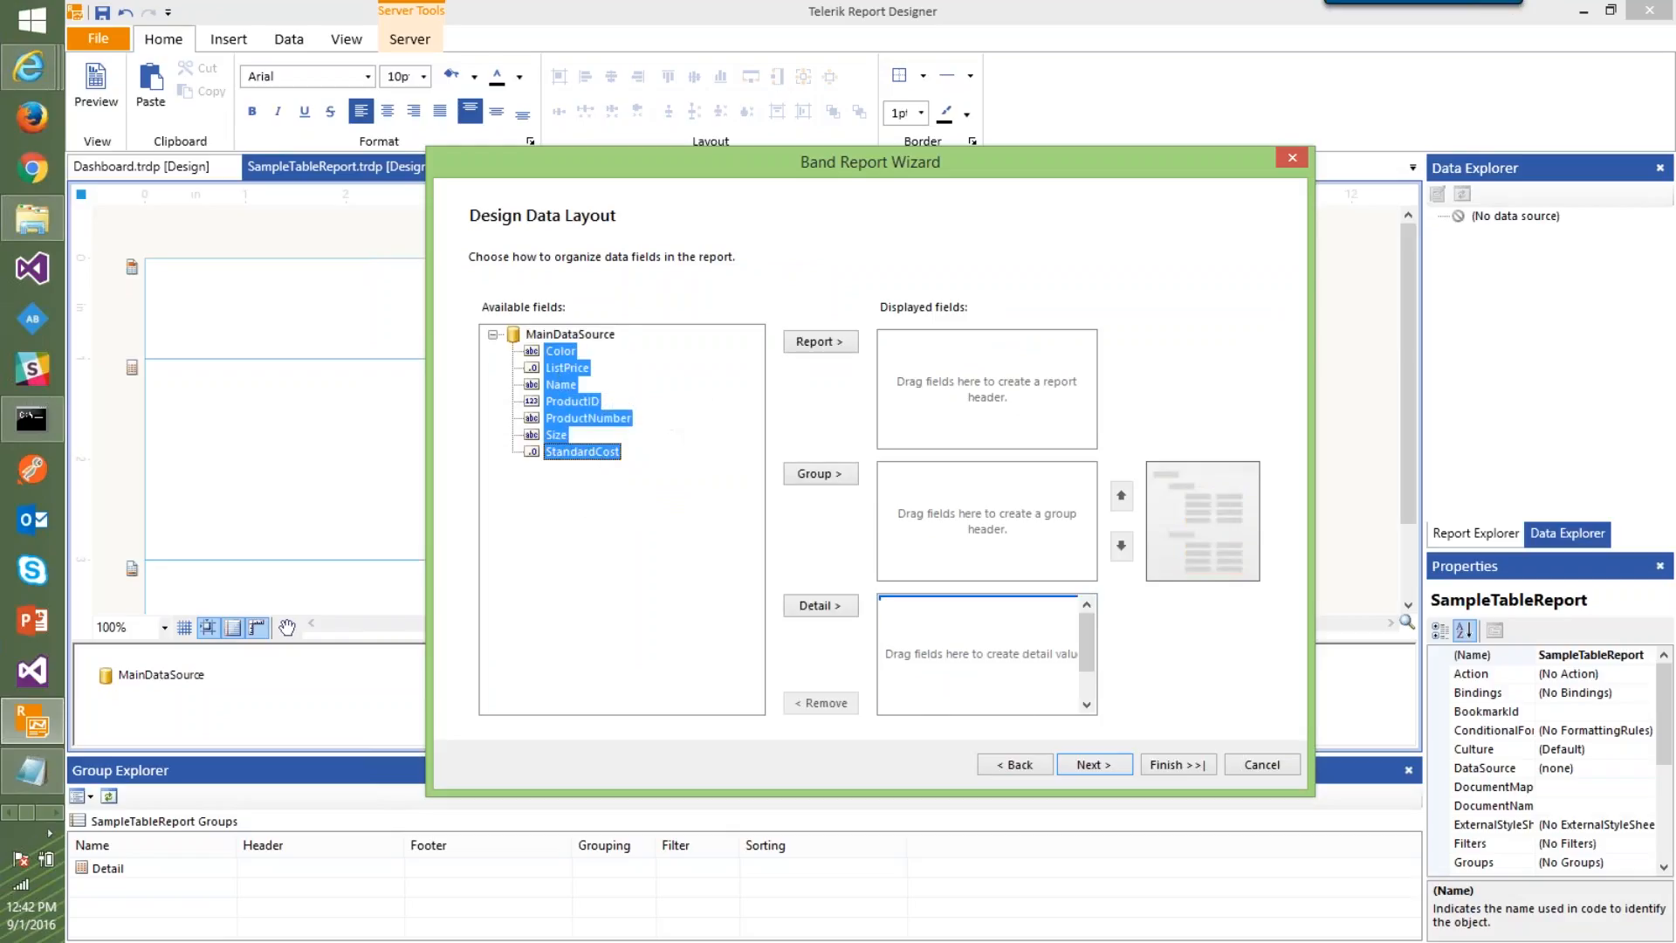
click(1096, 770)
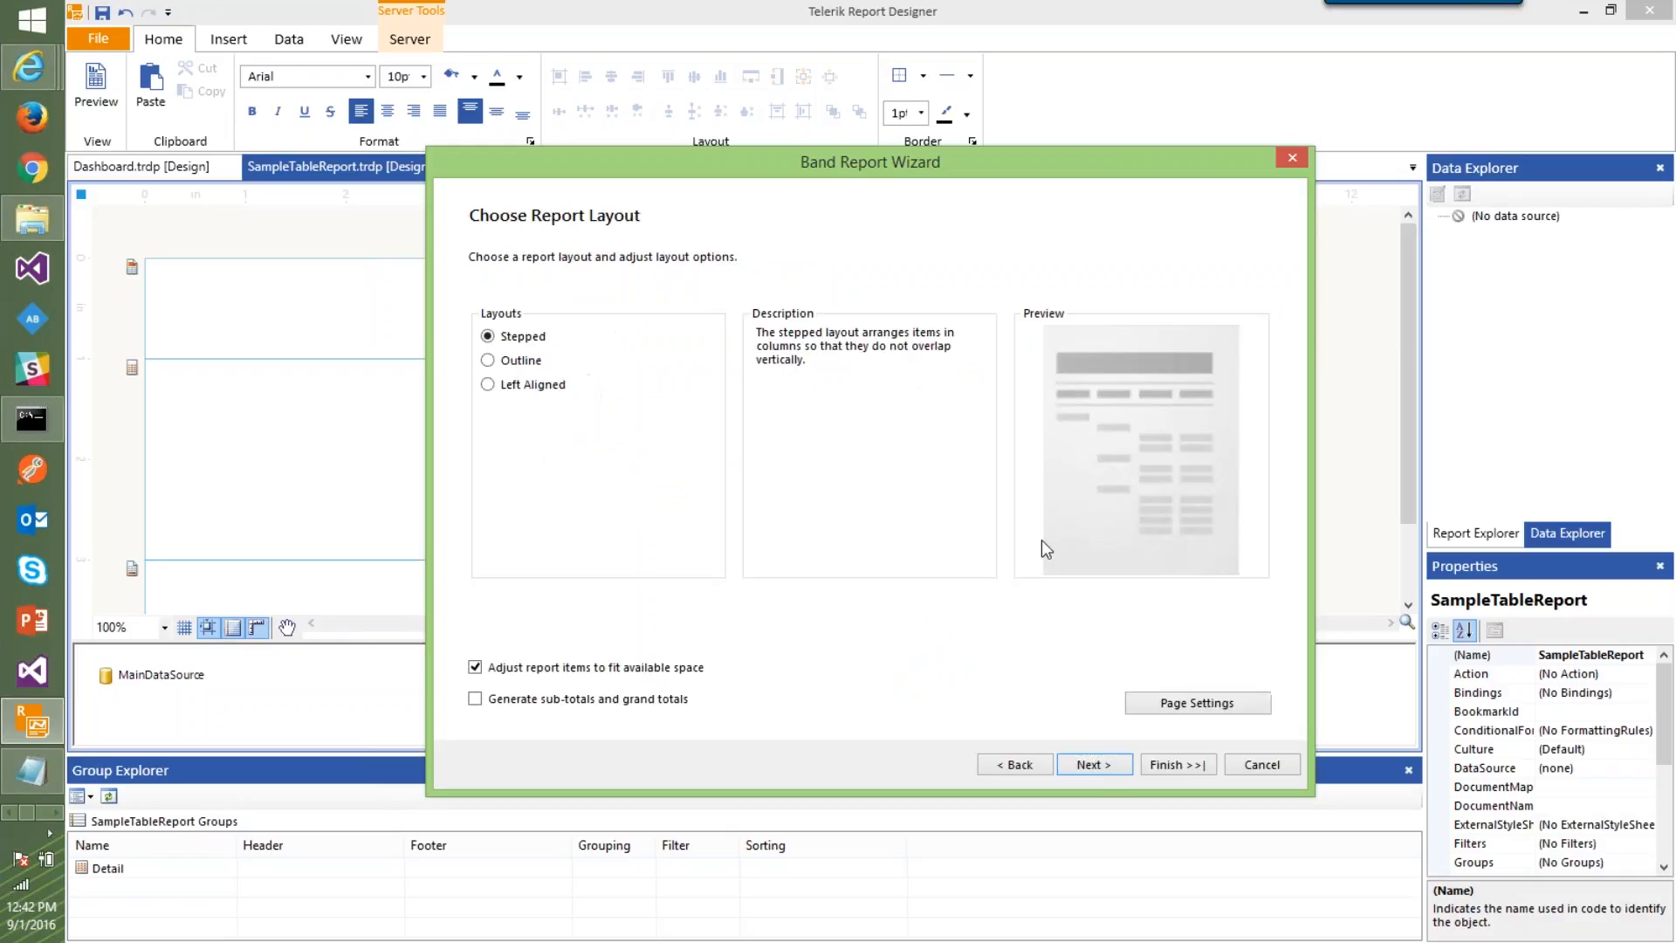
Compare the Outline and Left Aligned report layouts, and settle on the Stepped layout
click(523, 361)
click(530, 385)
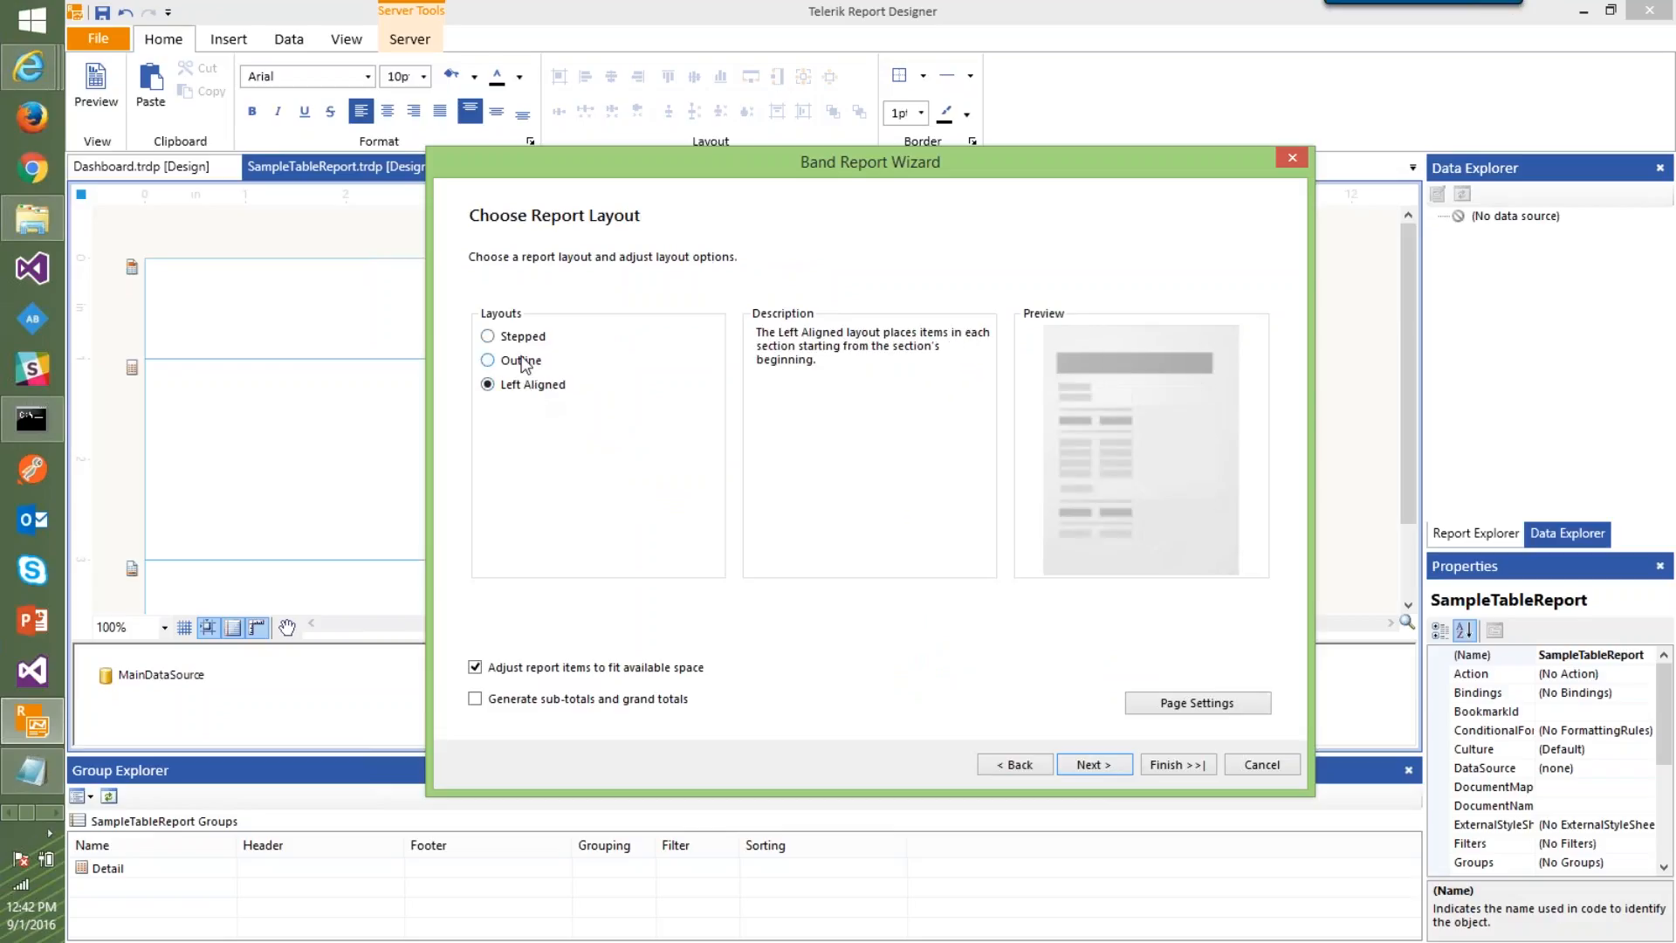
click(505, 340)
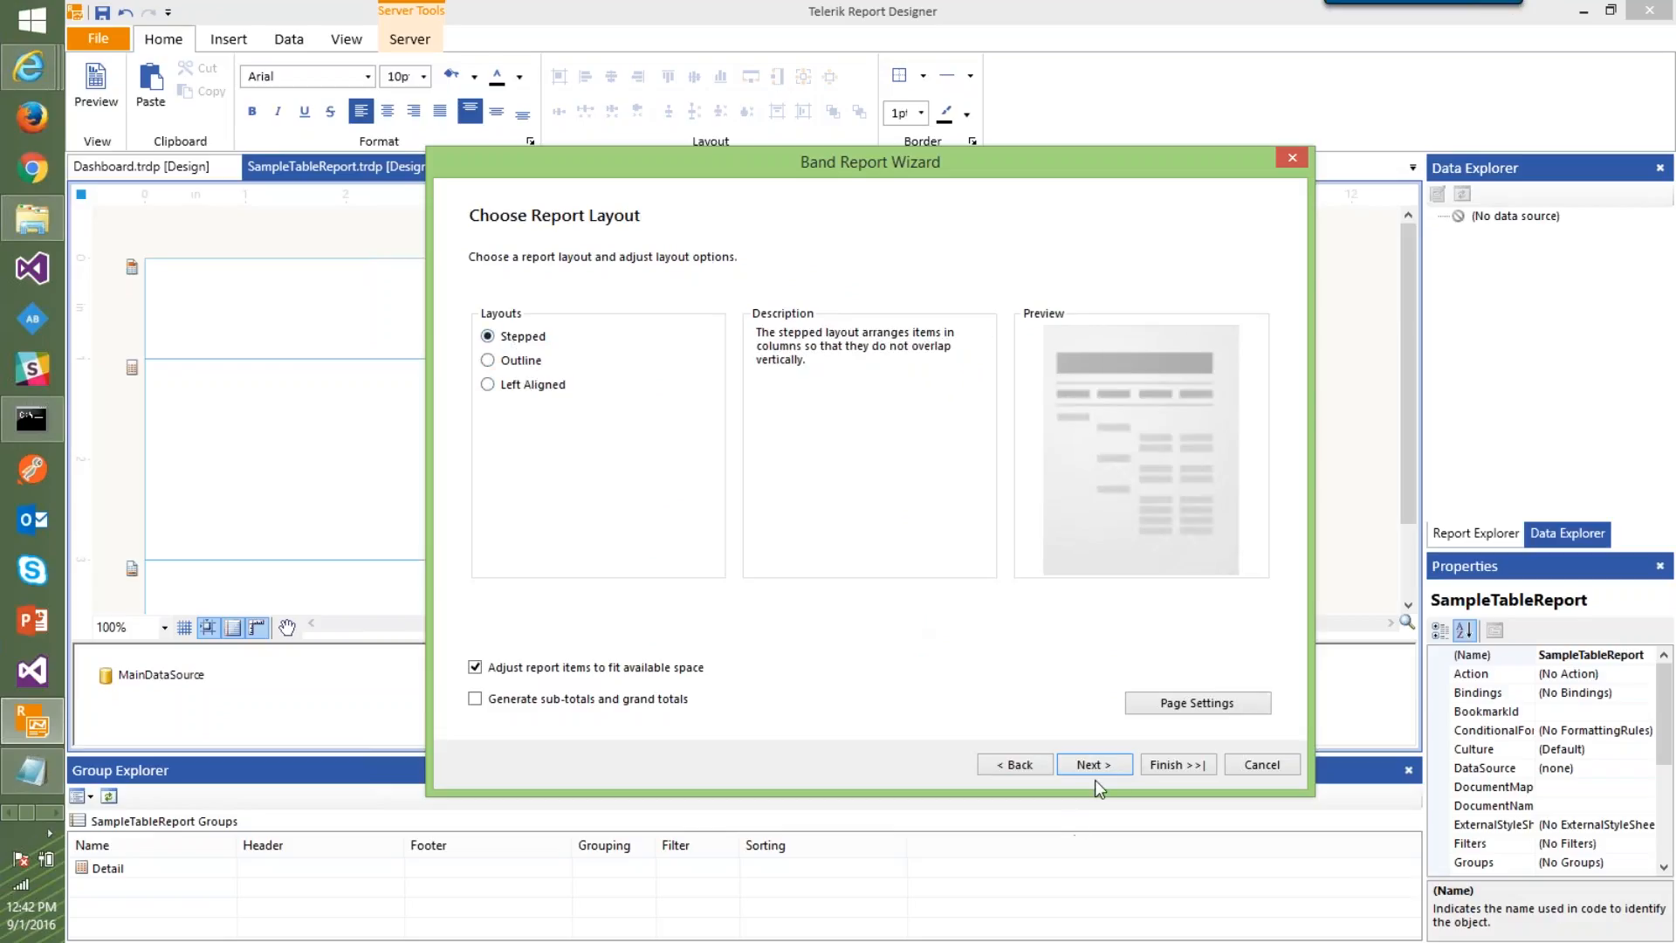
click(1091, 766)
Compare the available style sheets, choose Office for the report, and finish the Band Report Wizard
click(510, 357)
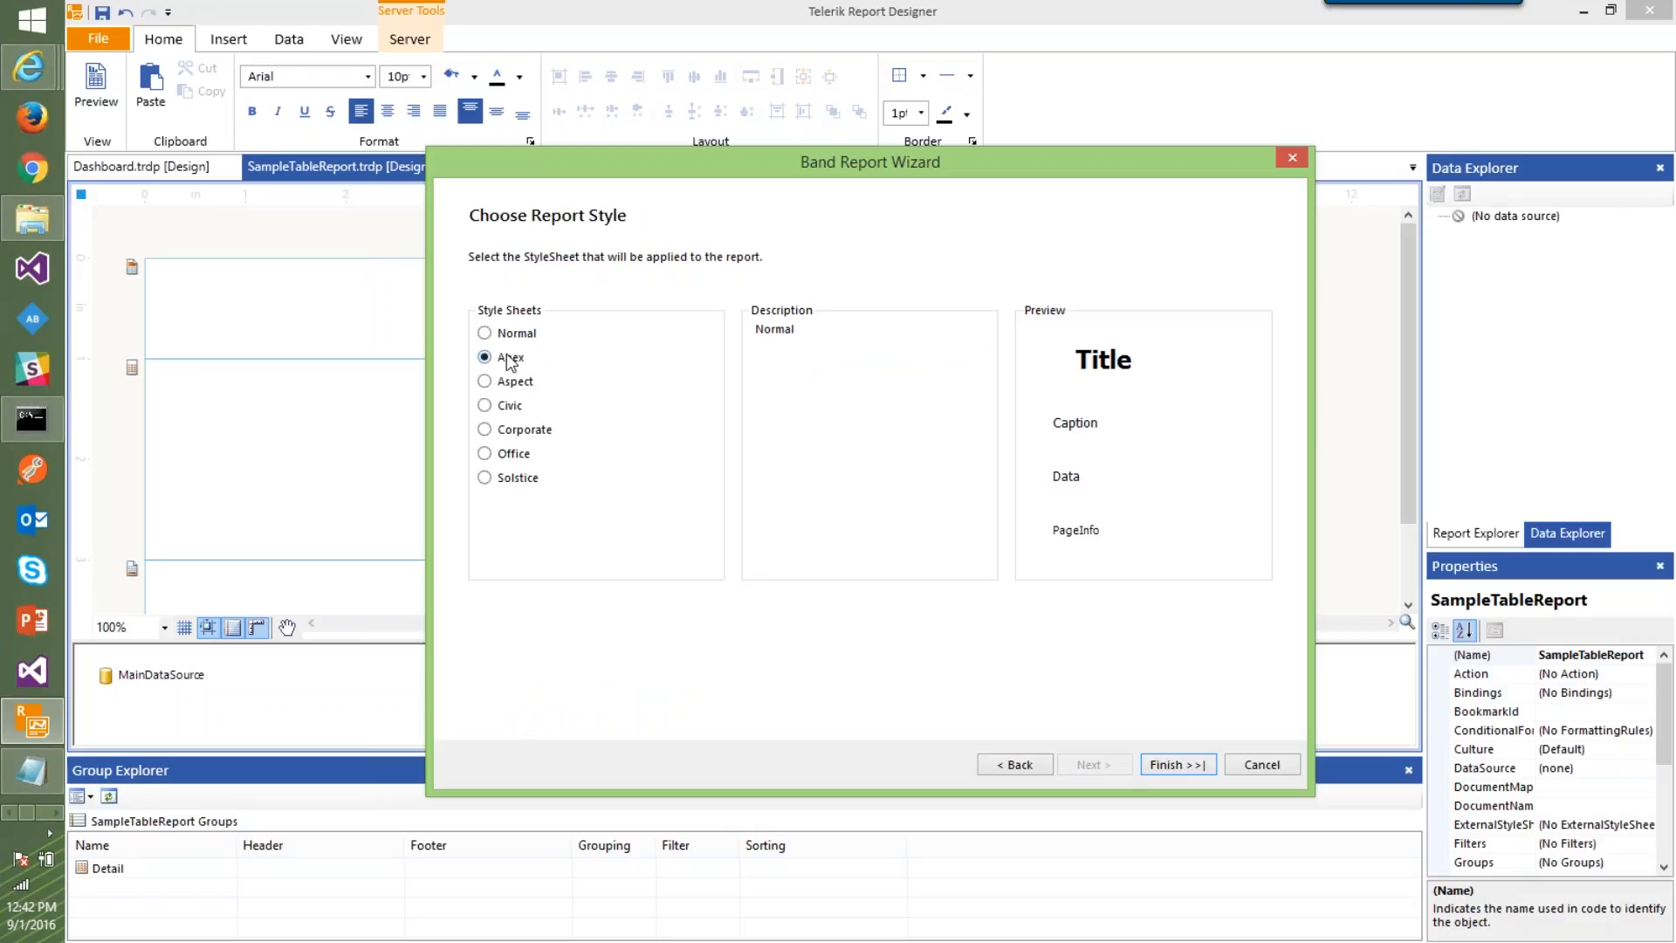
click(508, 384)
click(506, 407)
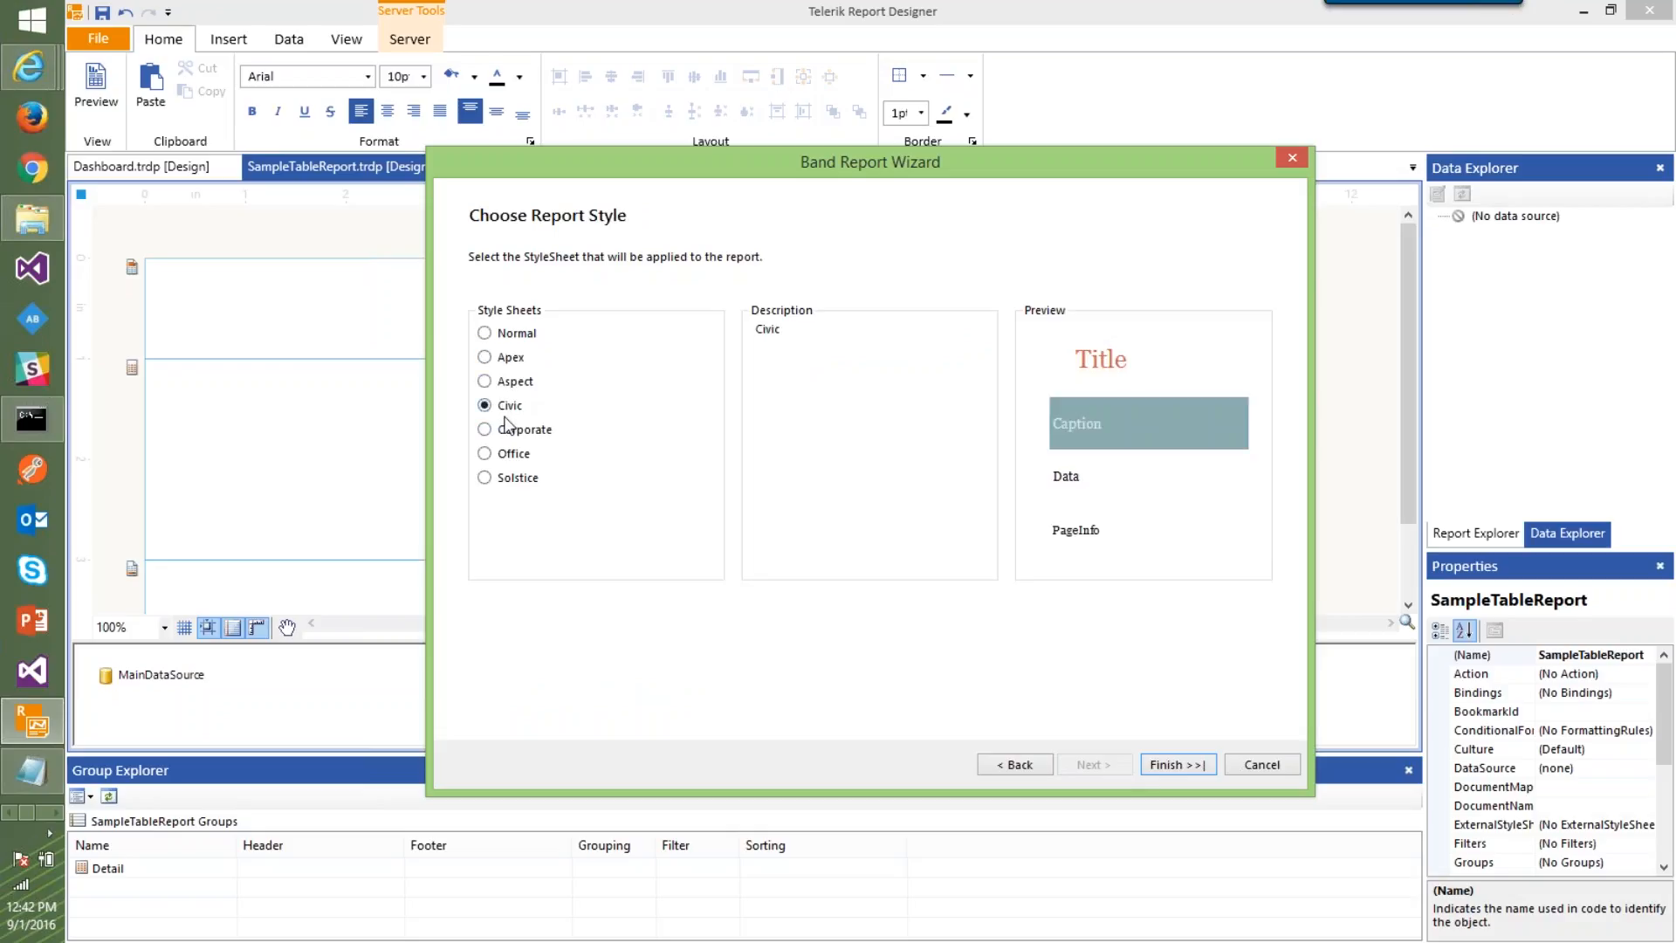
click(501, 480)
click(511, 455)
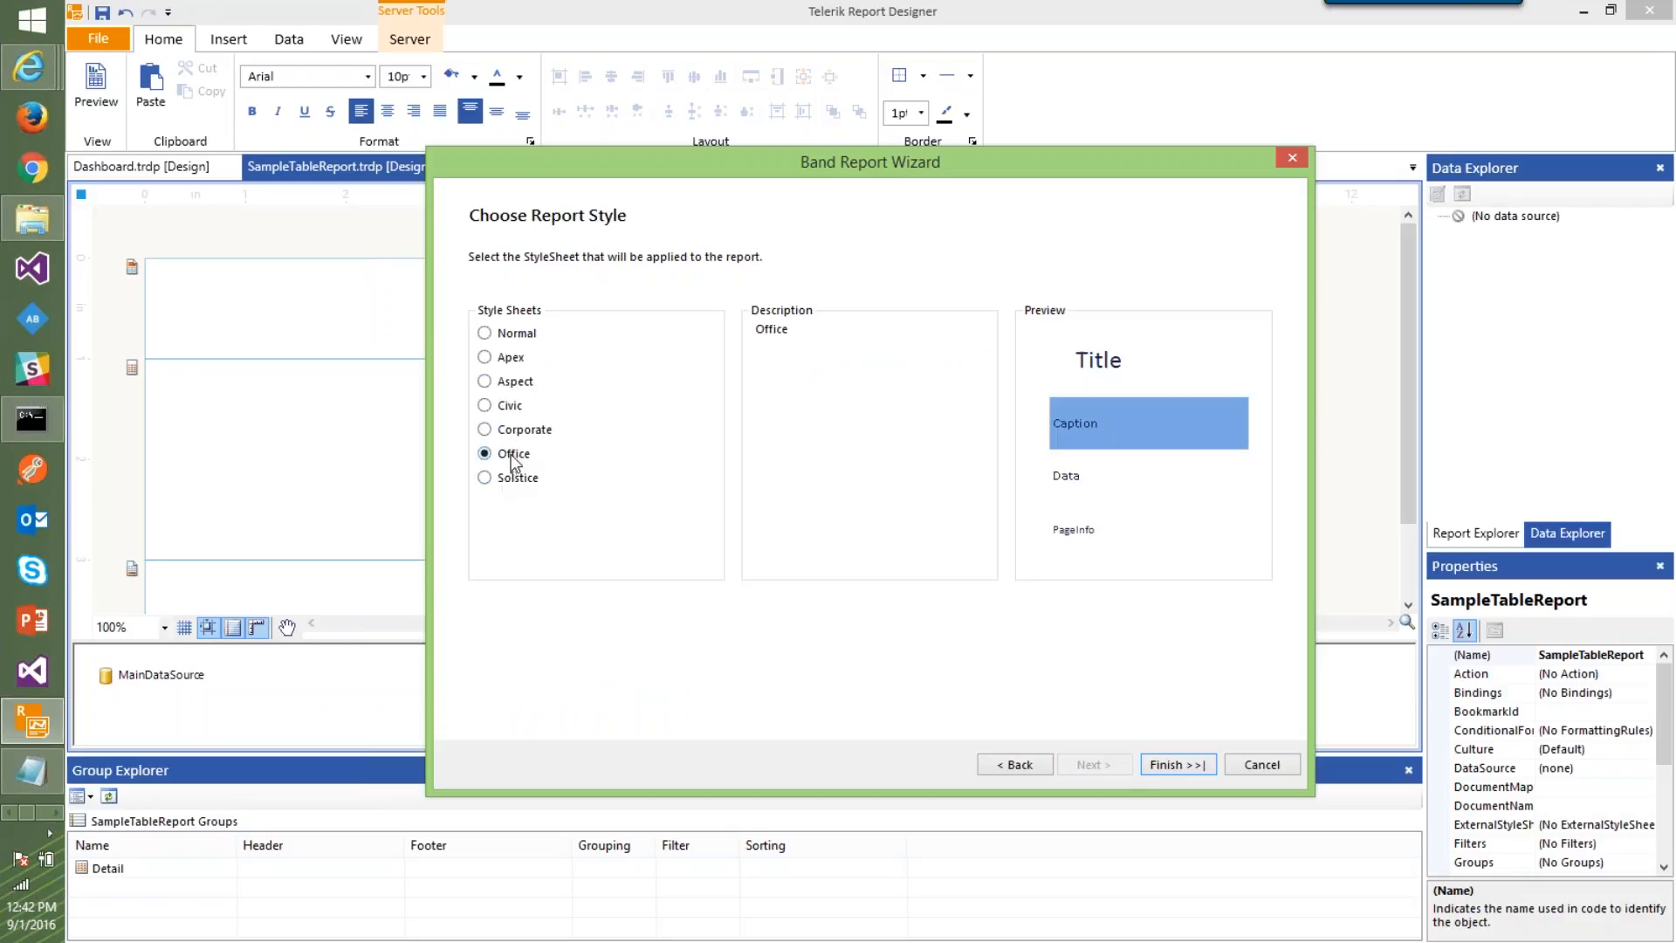
click(1177, 765)
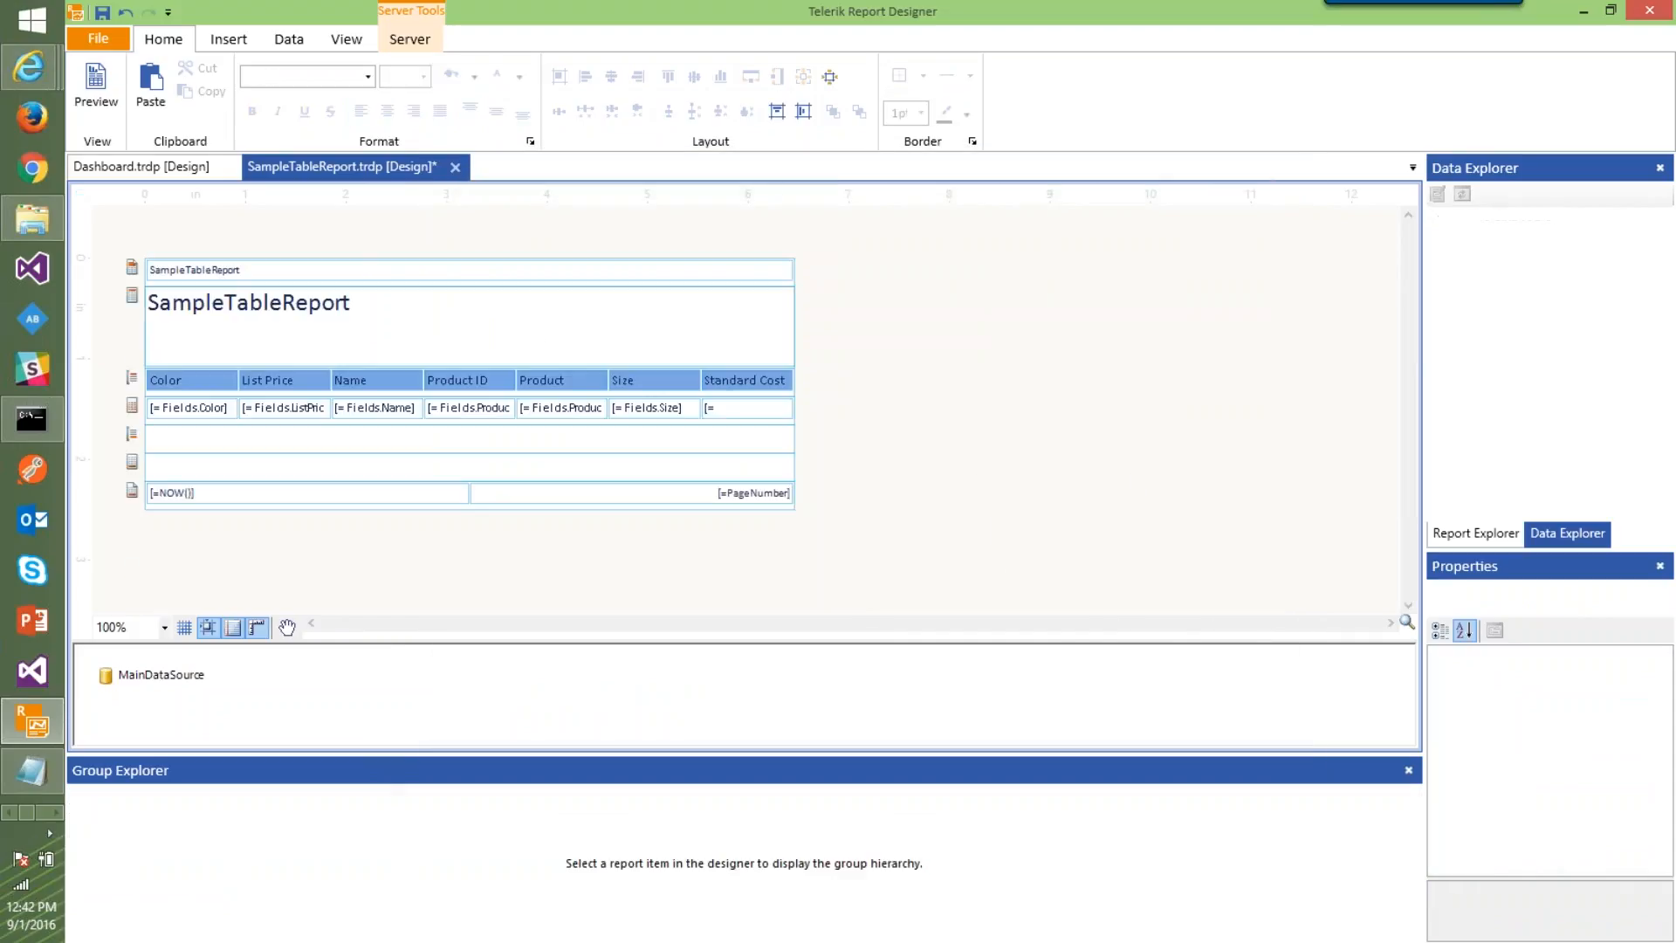
Change the report name text box in the page header to "sample Report"
click(262, 269)
text(sampl)
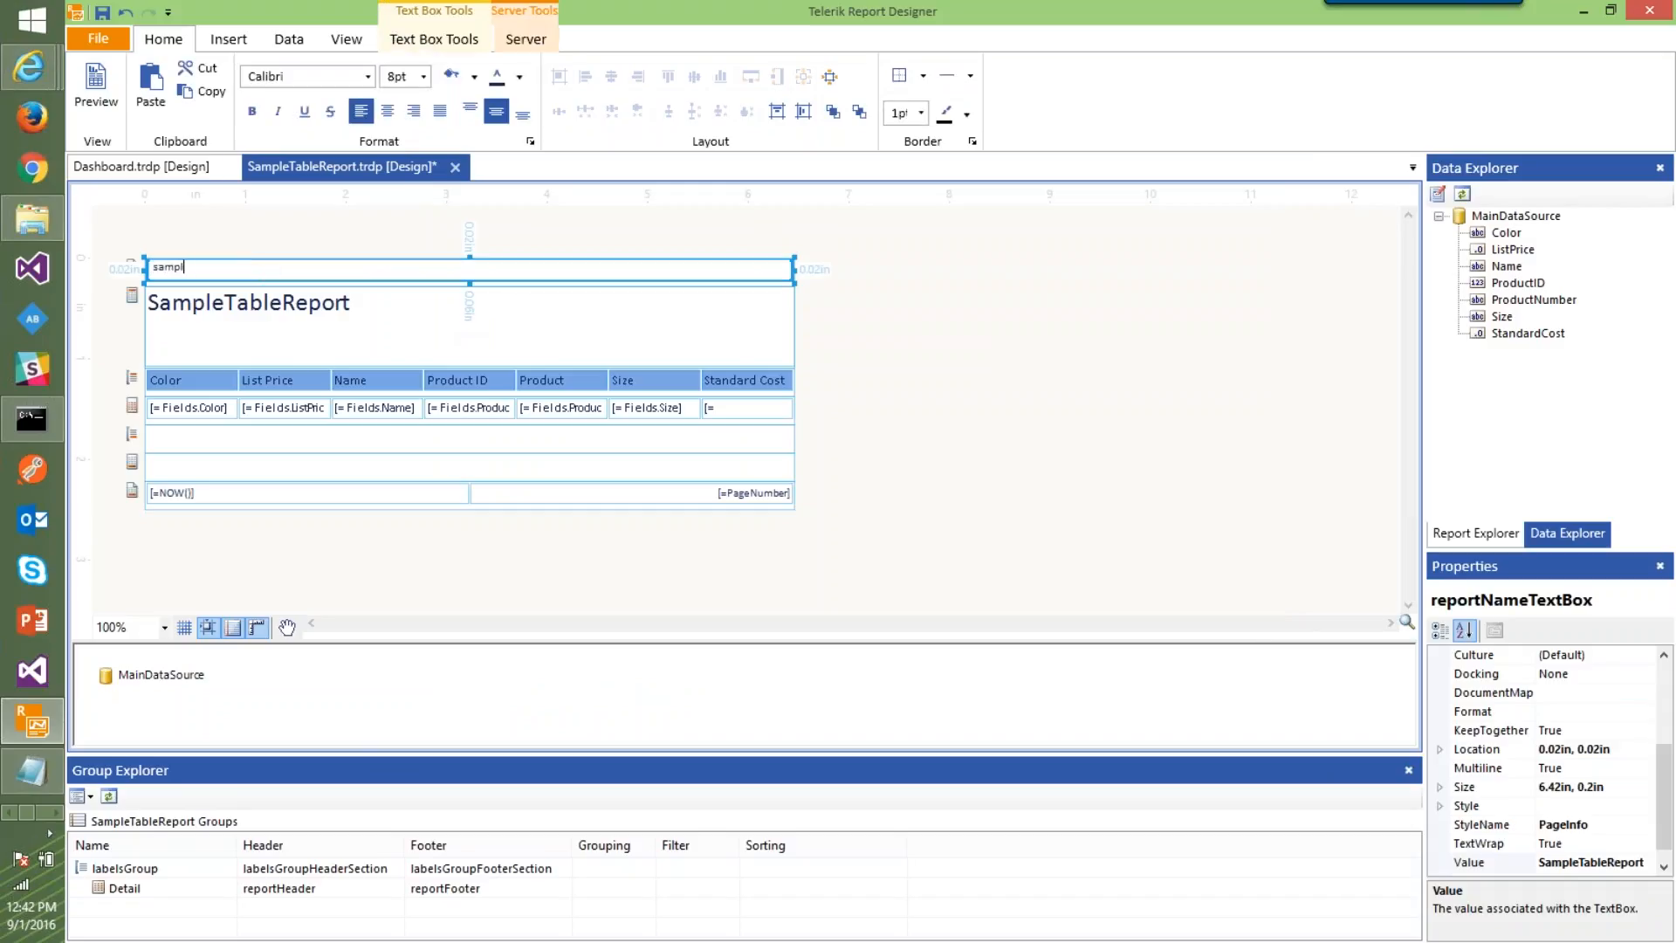
text(e Report)
Change the large report title in the report header to "Adventure Works Products"
click(341, 329)
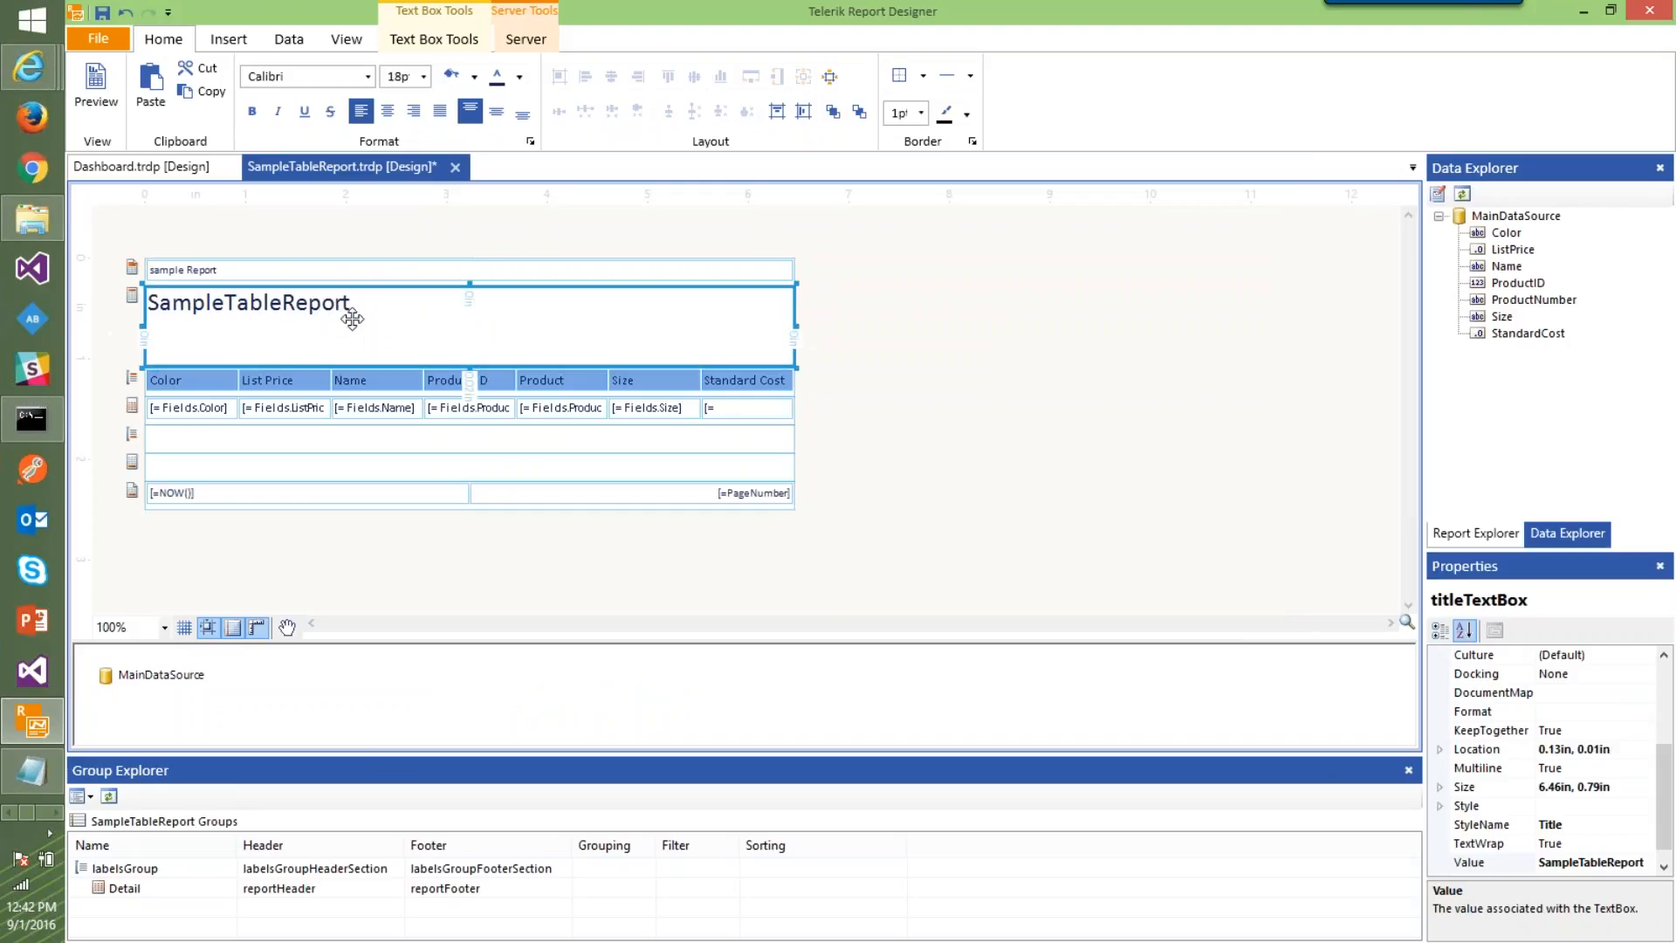
double_click(352, 320)
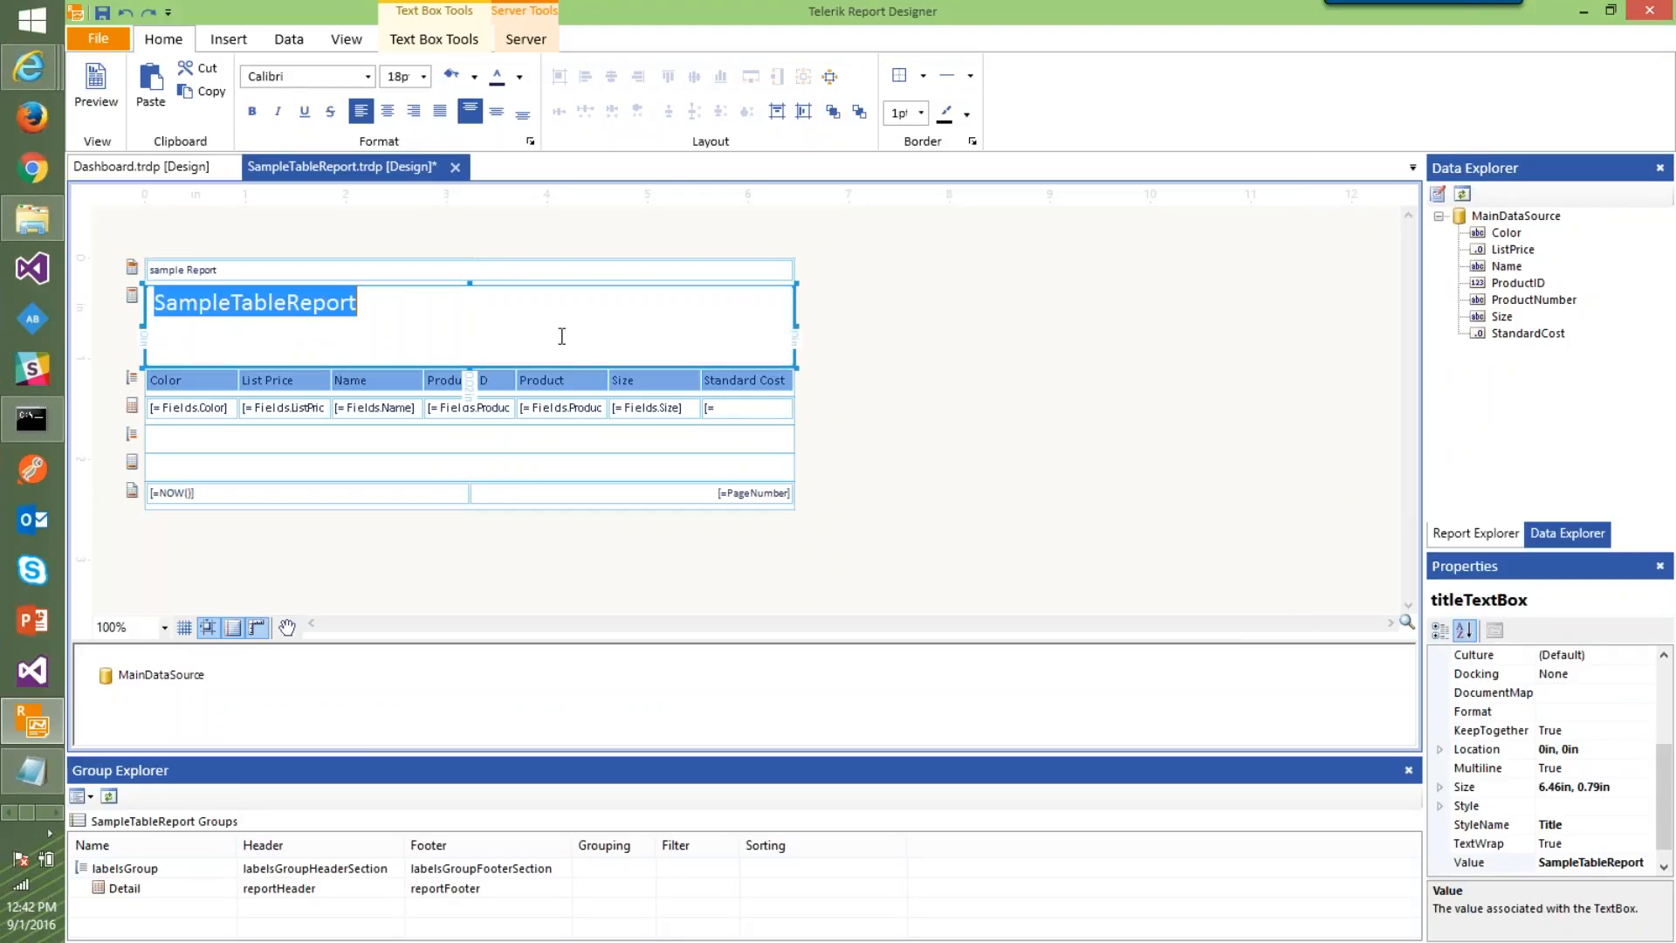
text(Adventure )
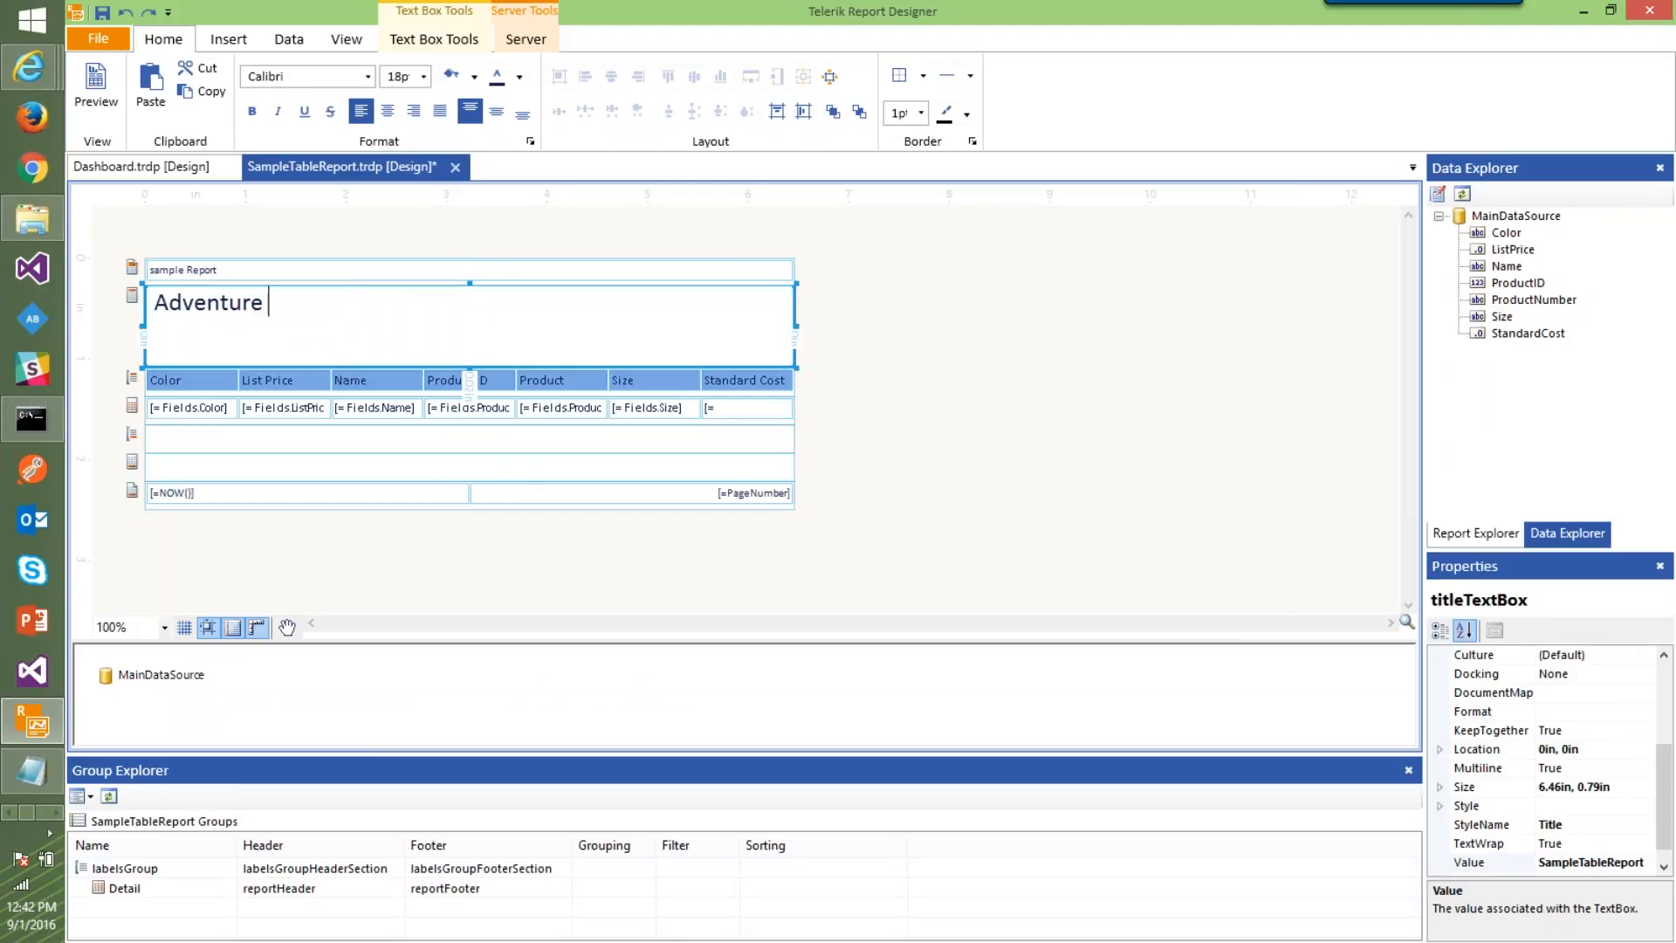
text(Works Produ)
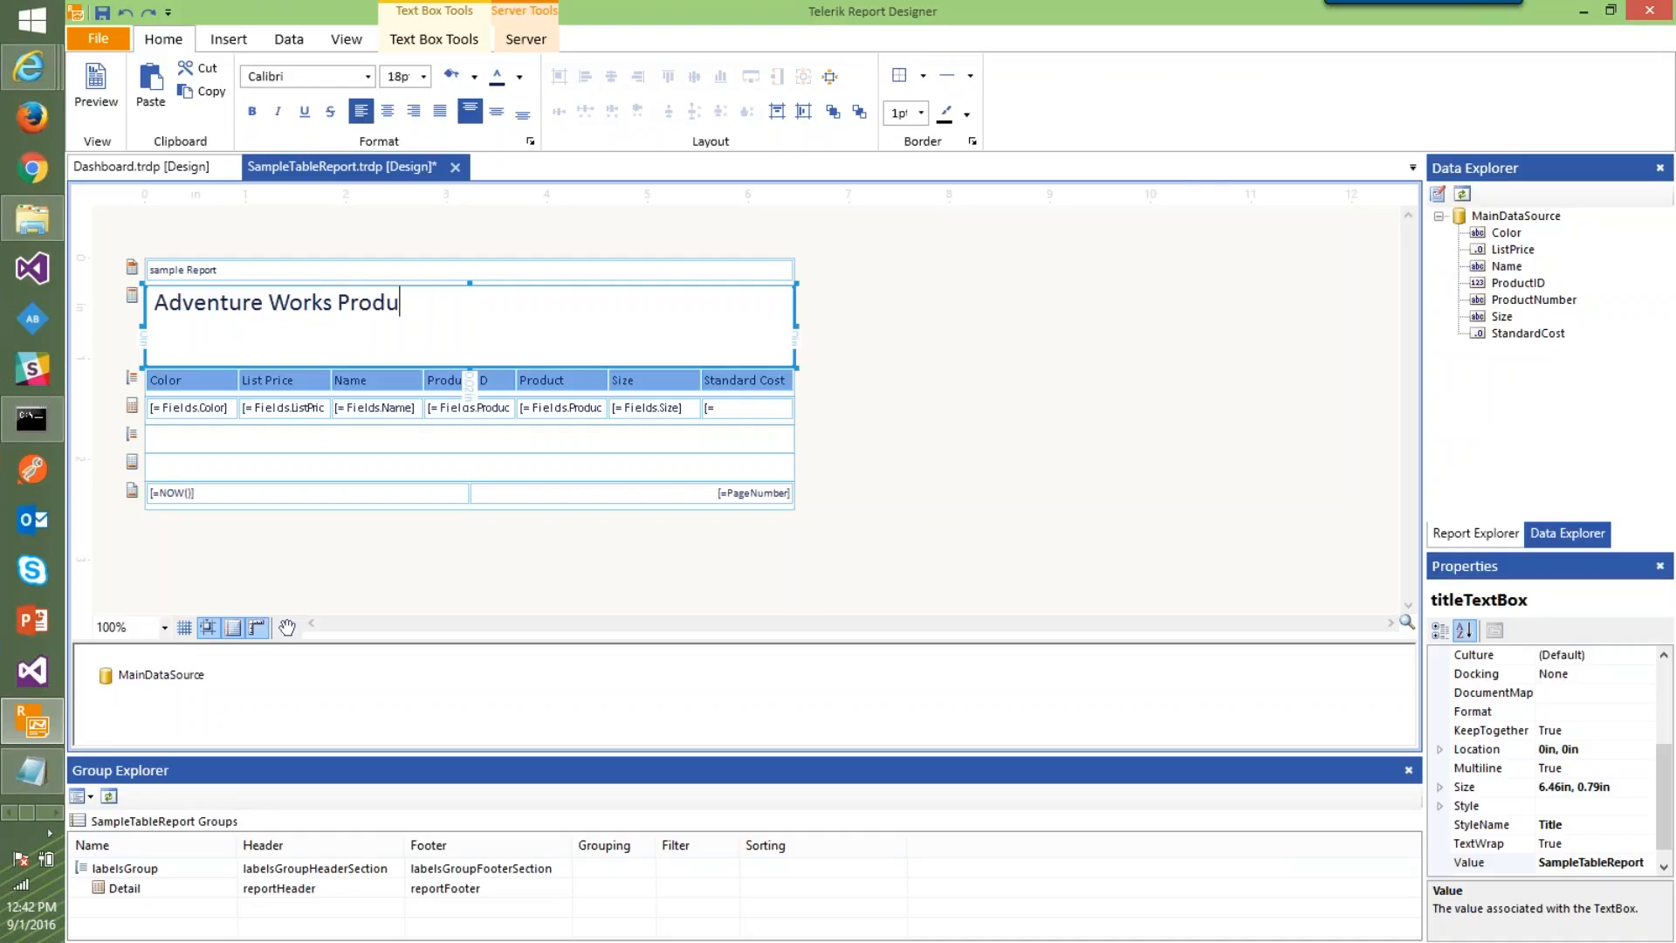
text(cts)
click(1088, 473)
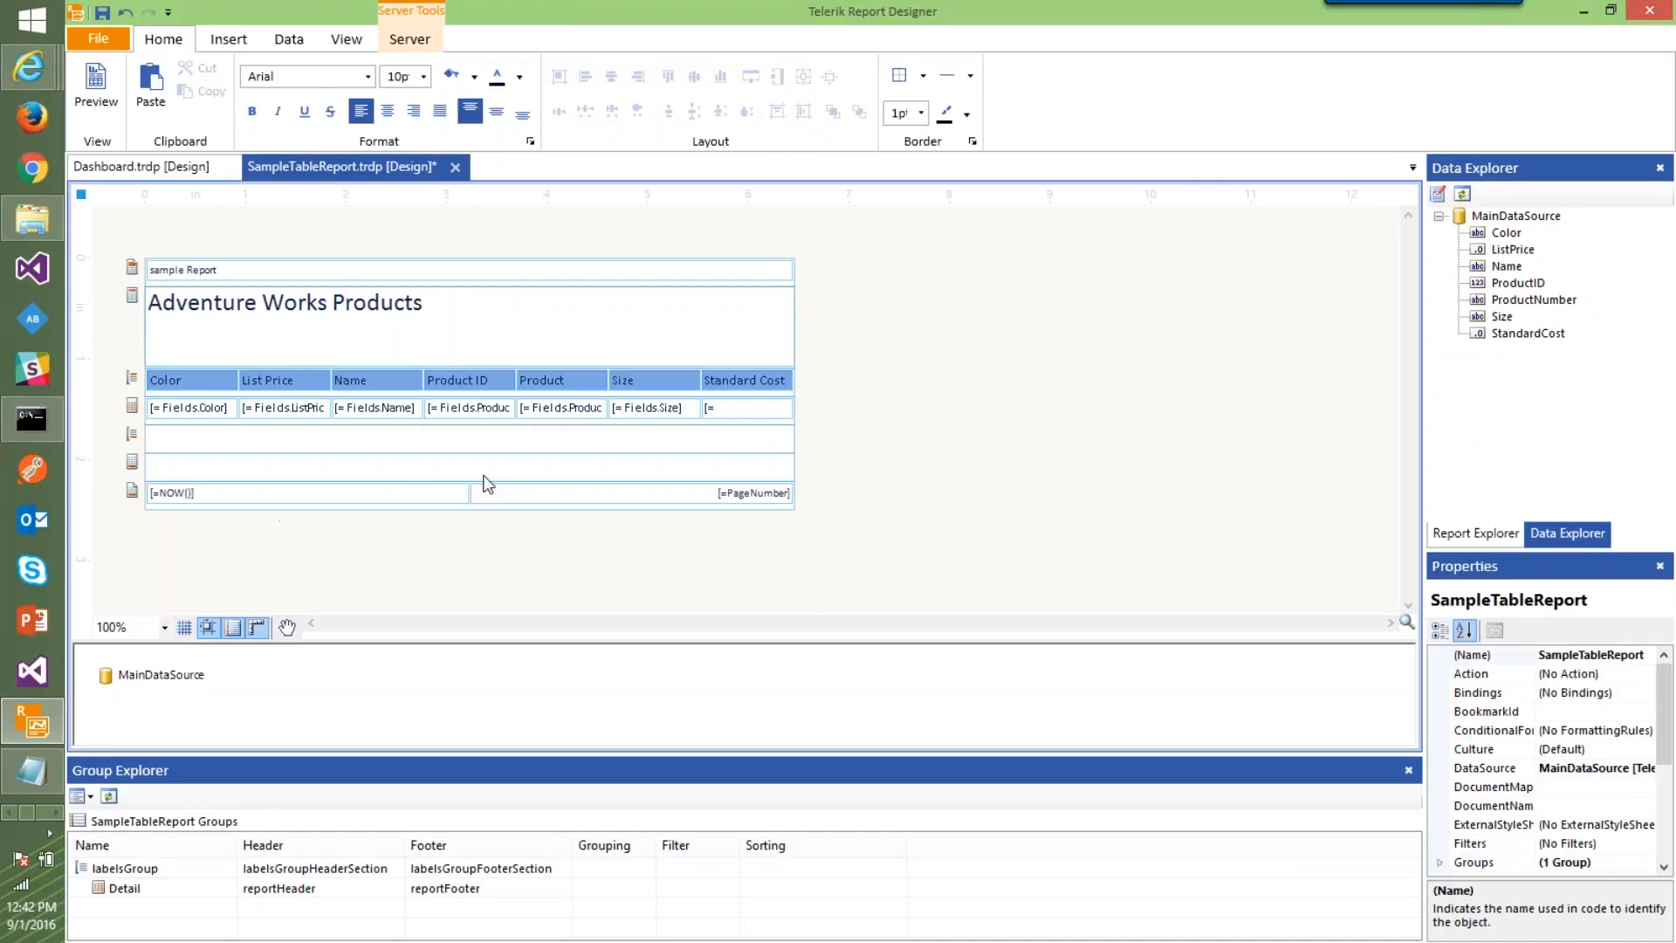
Preview SampleTableReport in the browser, check its first and last pages, and close the preview
click(103, 96)
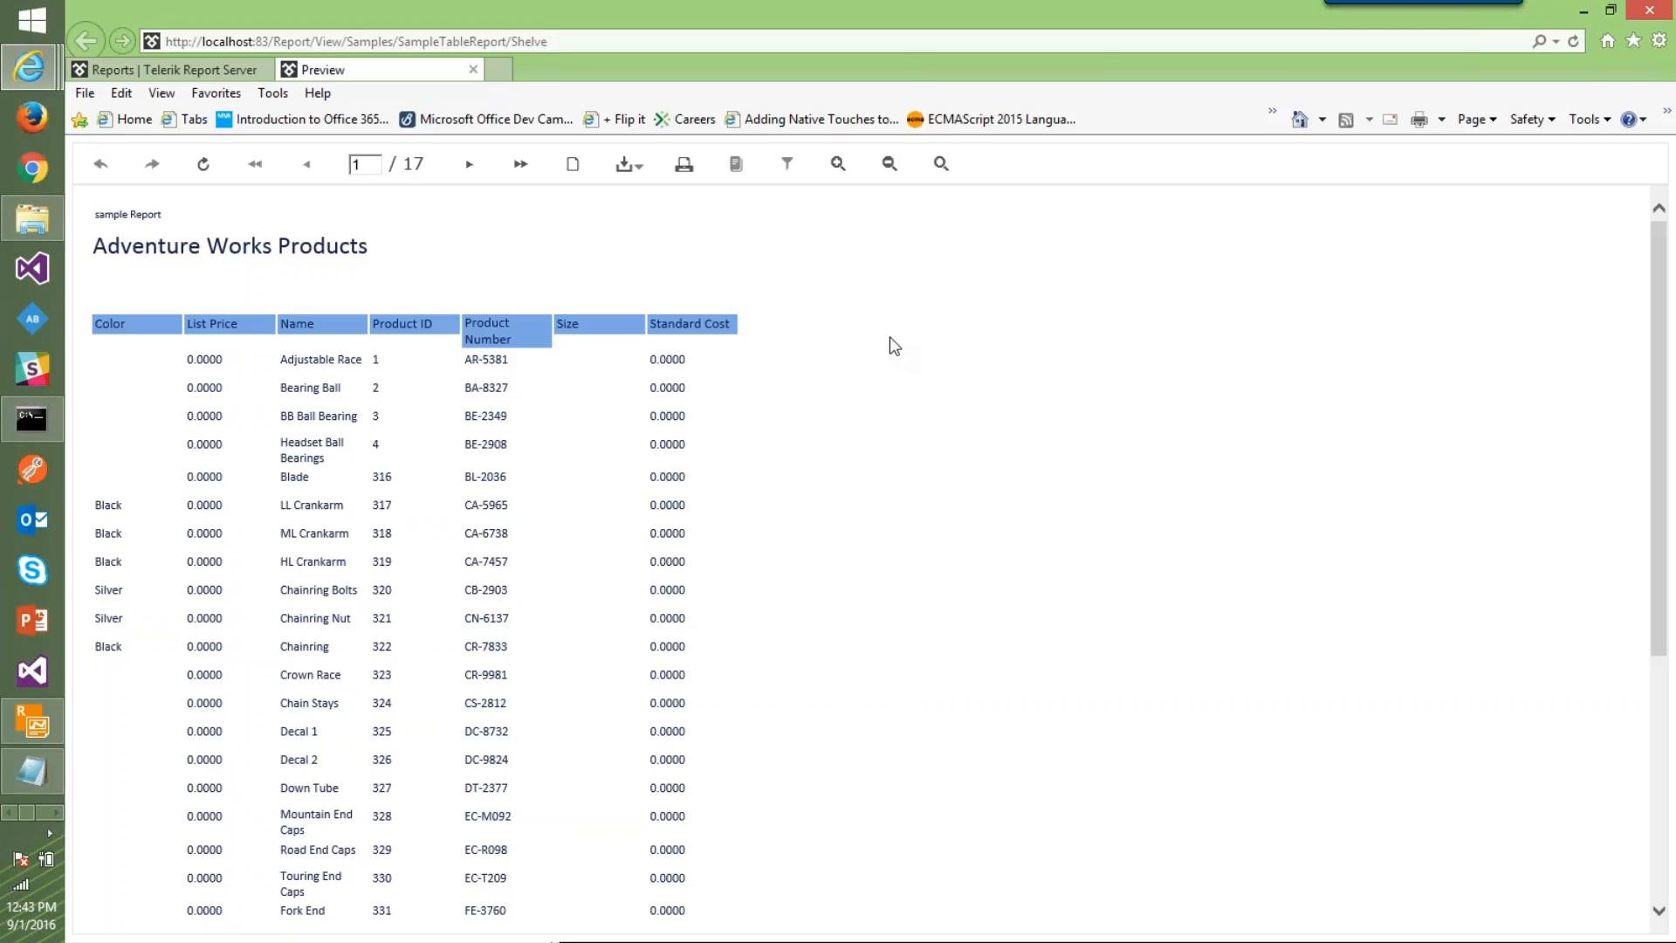
scroll(875, 435, down, 3)
scroll(876, 435, up, 2)
scroll(875, 435, up, 1)
click(517, 168)
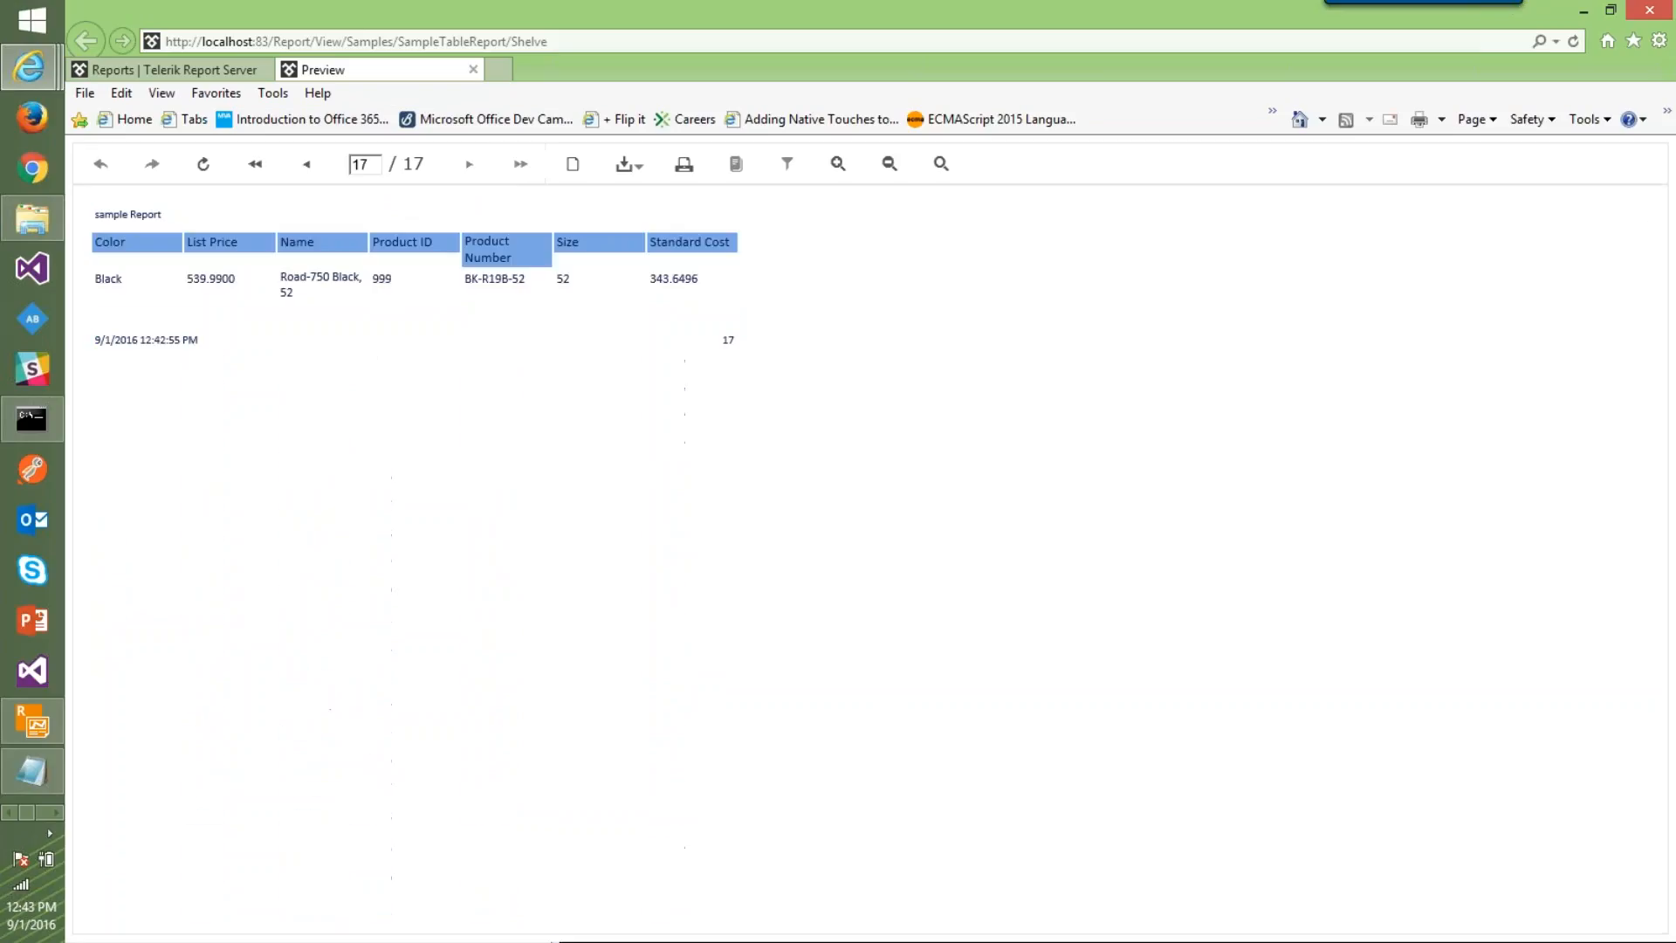
click(258, 167)
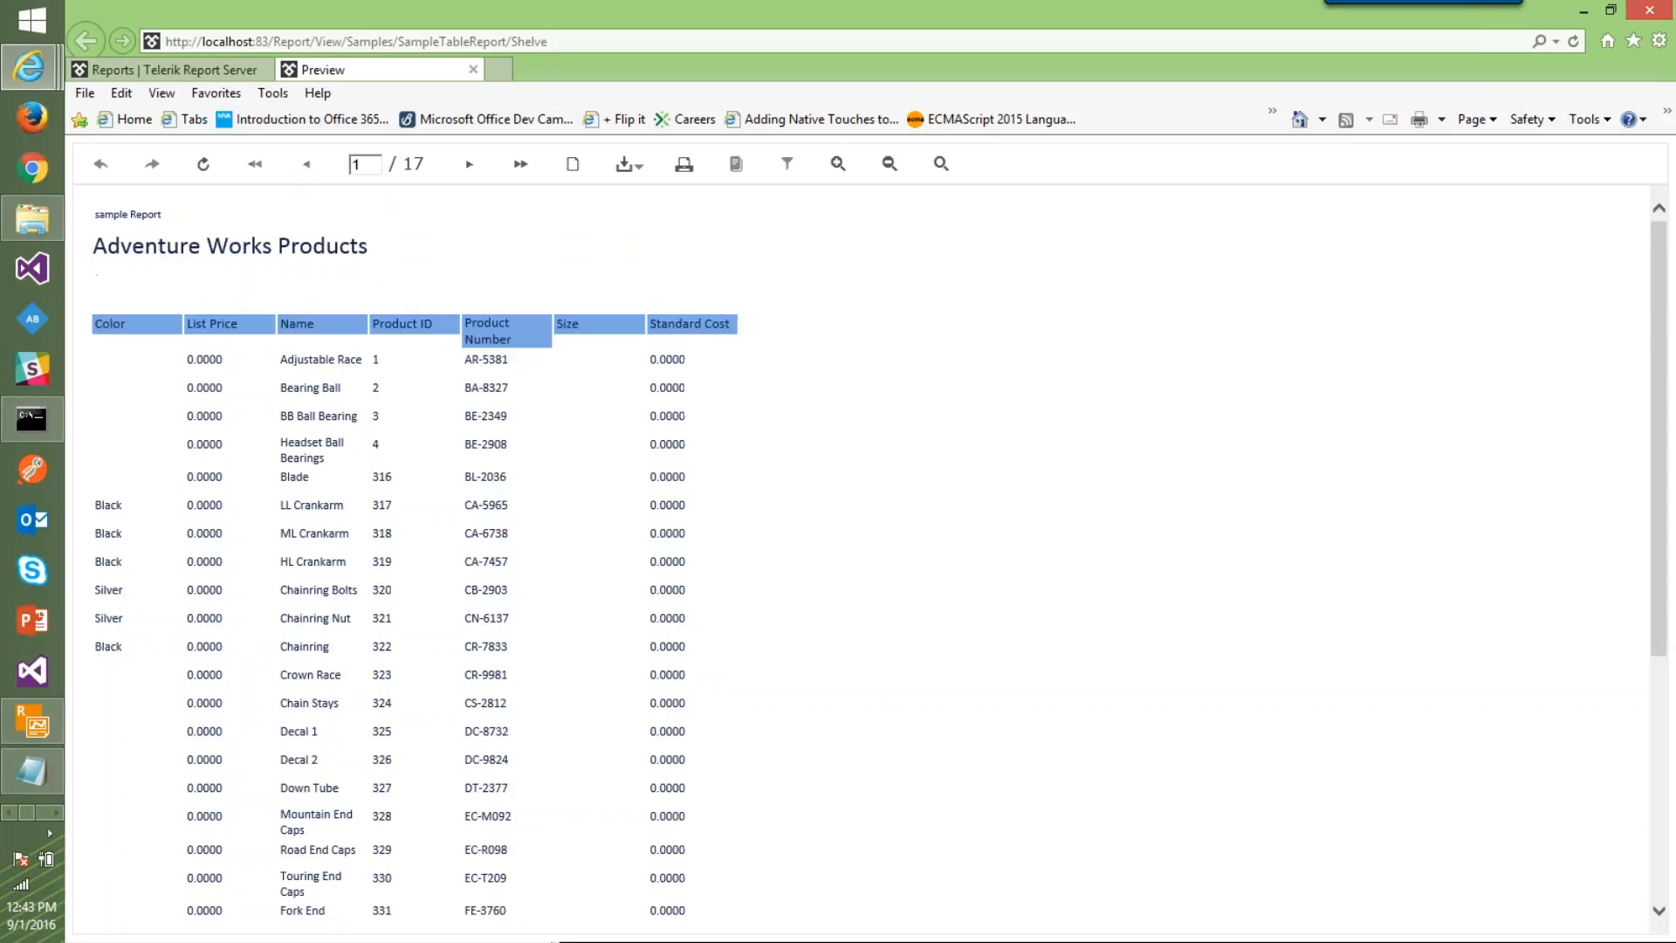
click(473, 70)
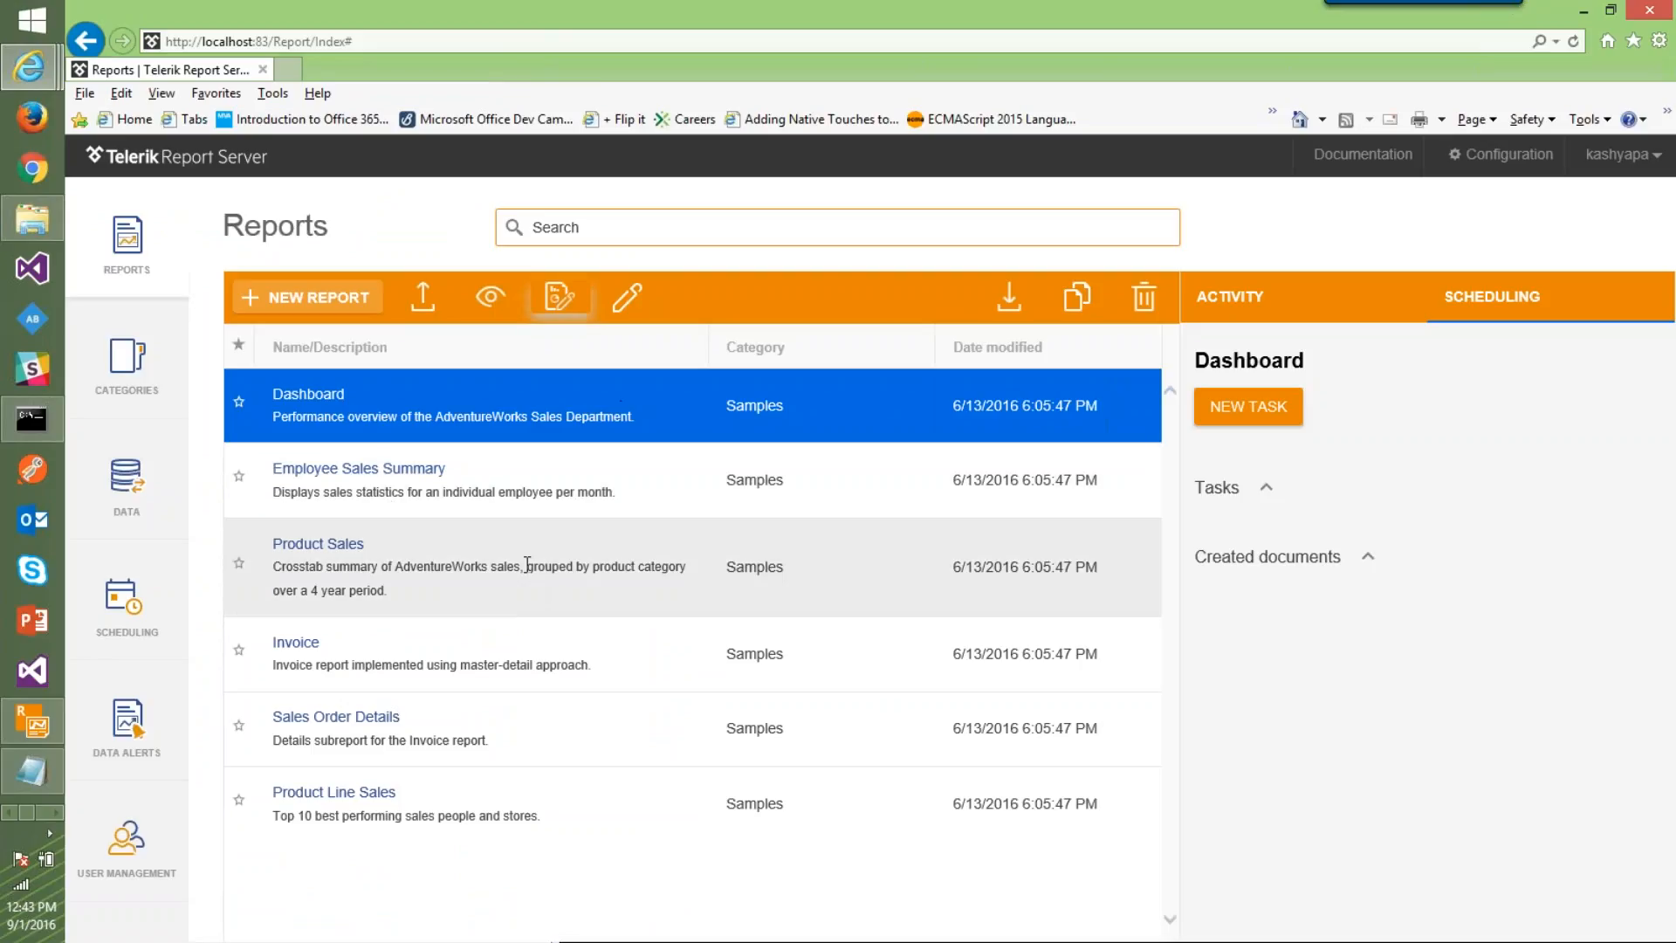
Return to Report Designer, check the server publishing commands, preview SampleTableReport once more and close the preview
click(33, 721)
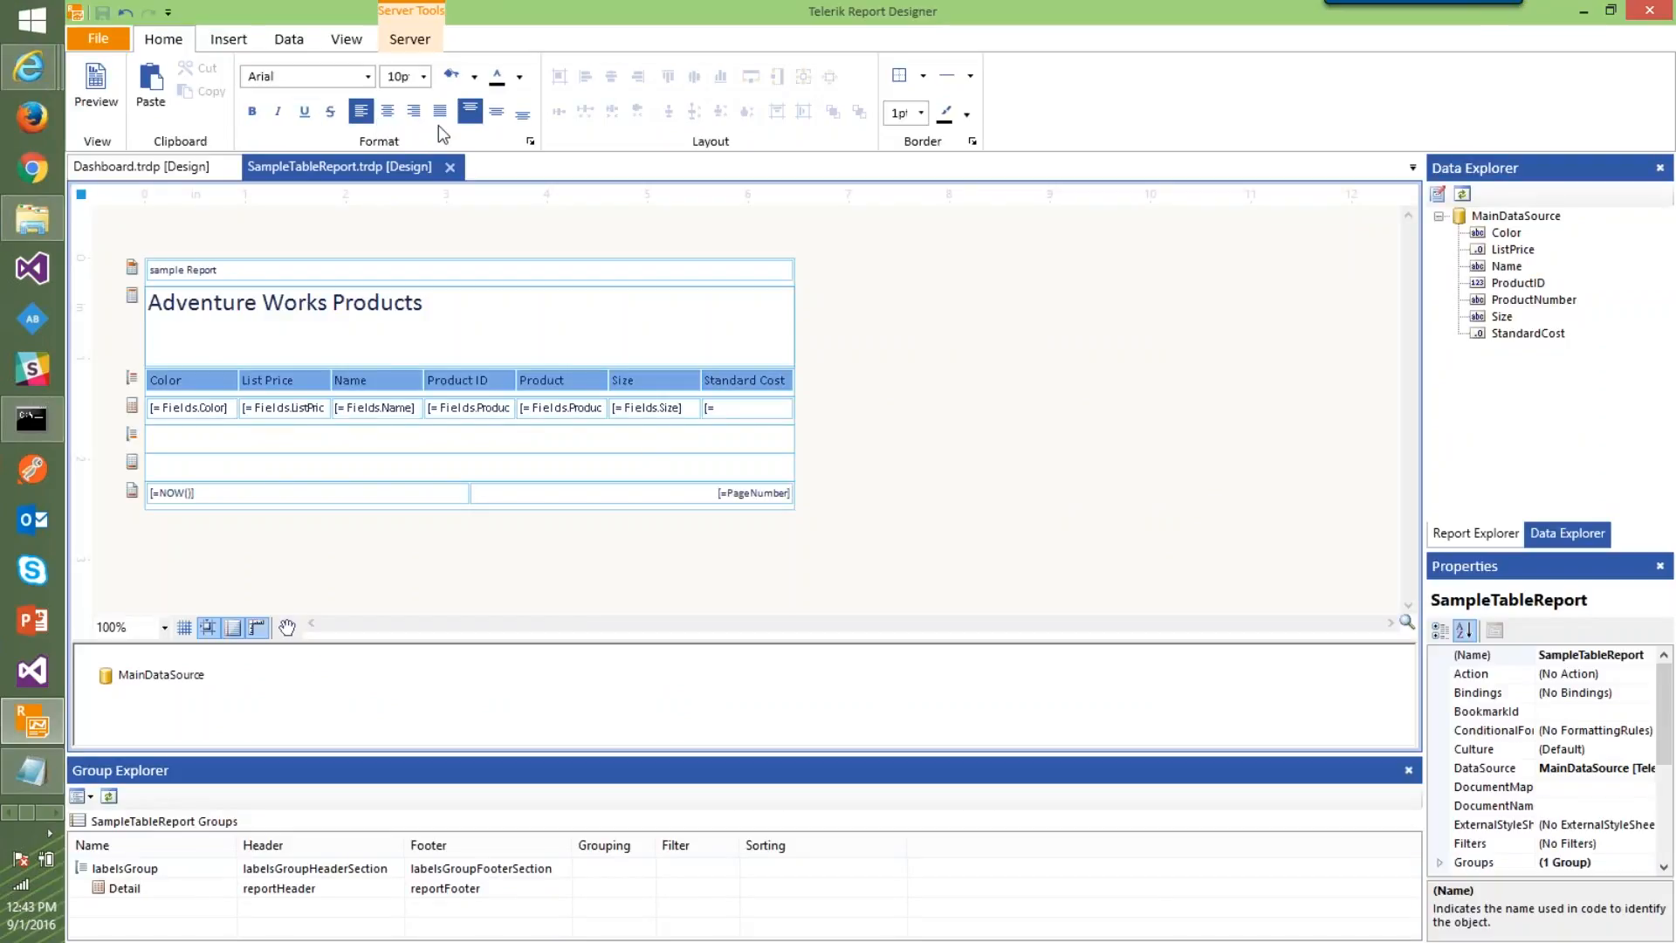
click(422, 41)
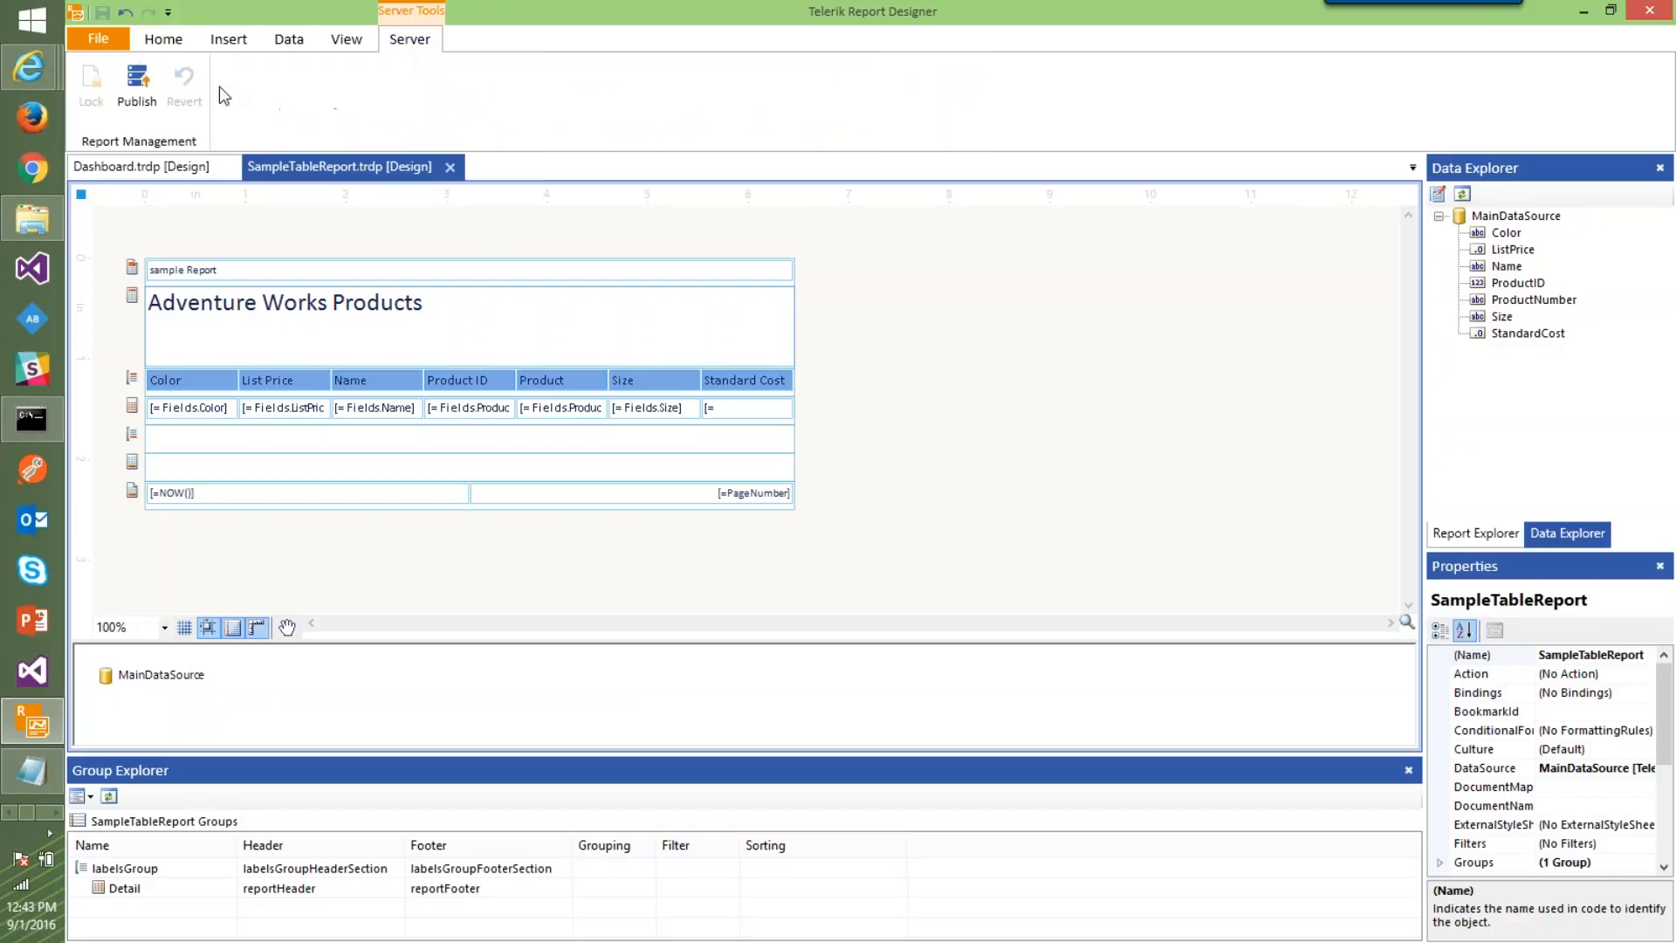
click(163, 40)
click(97, 85)
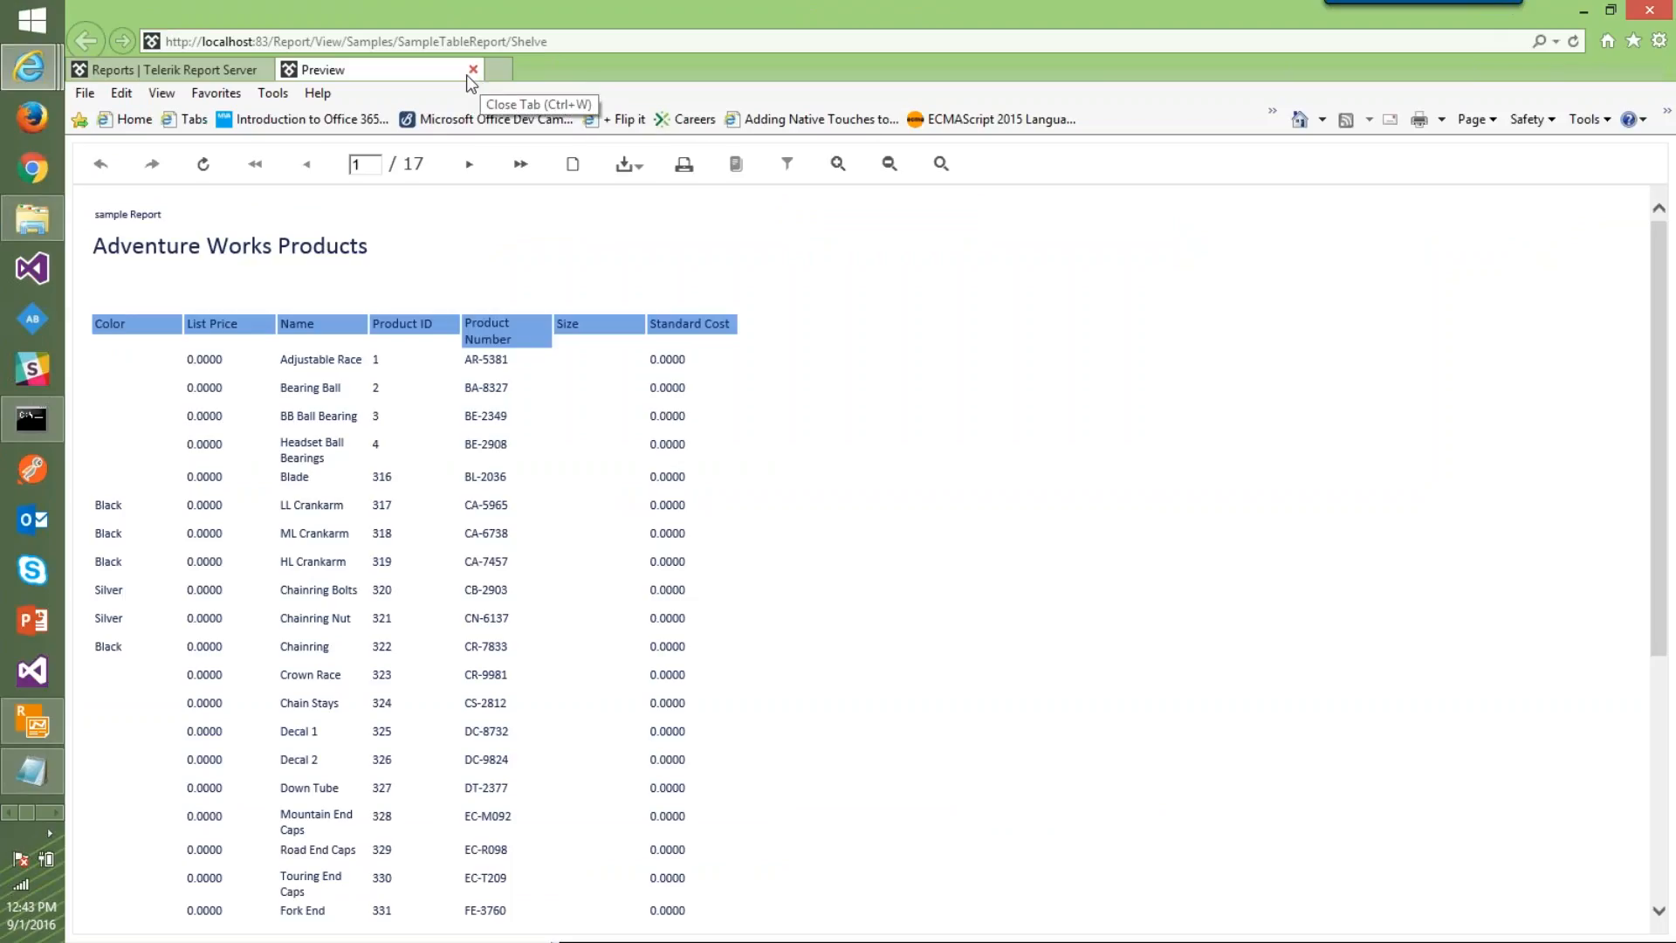
click(473, 69)
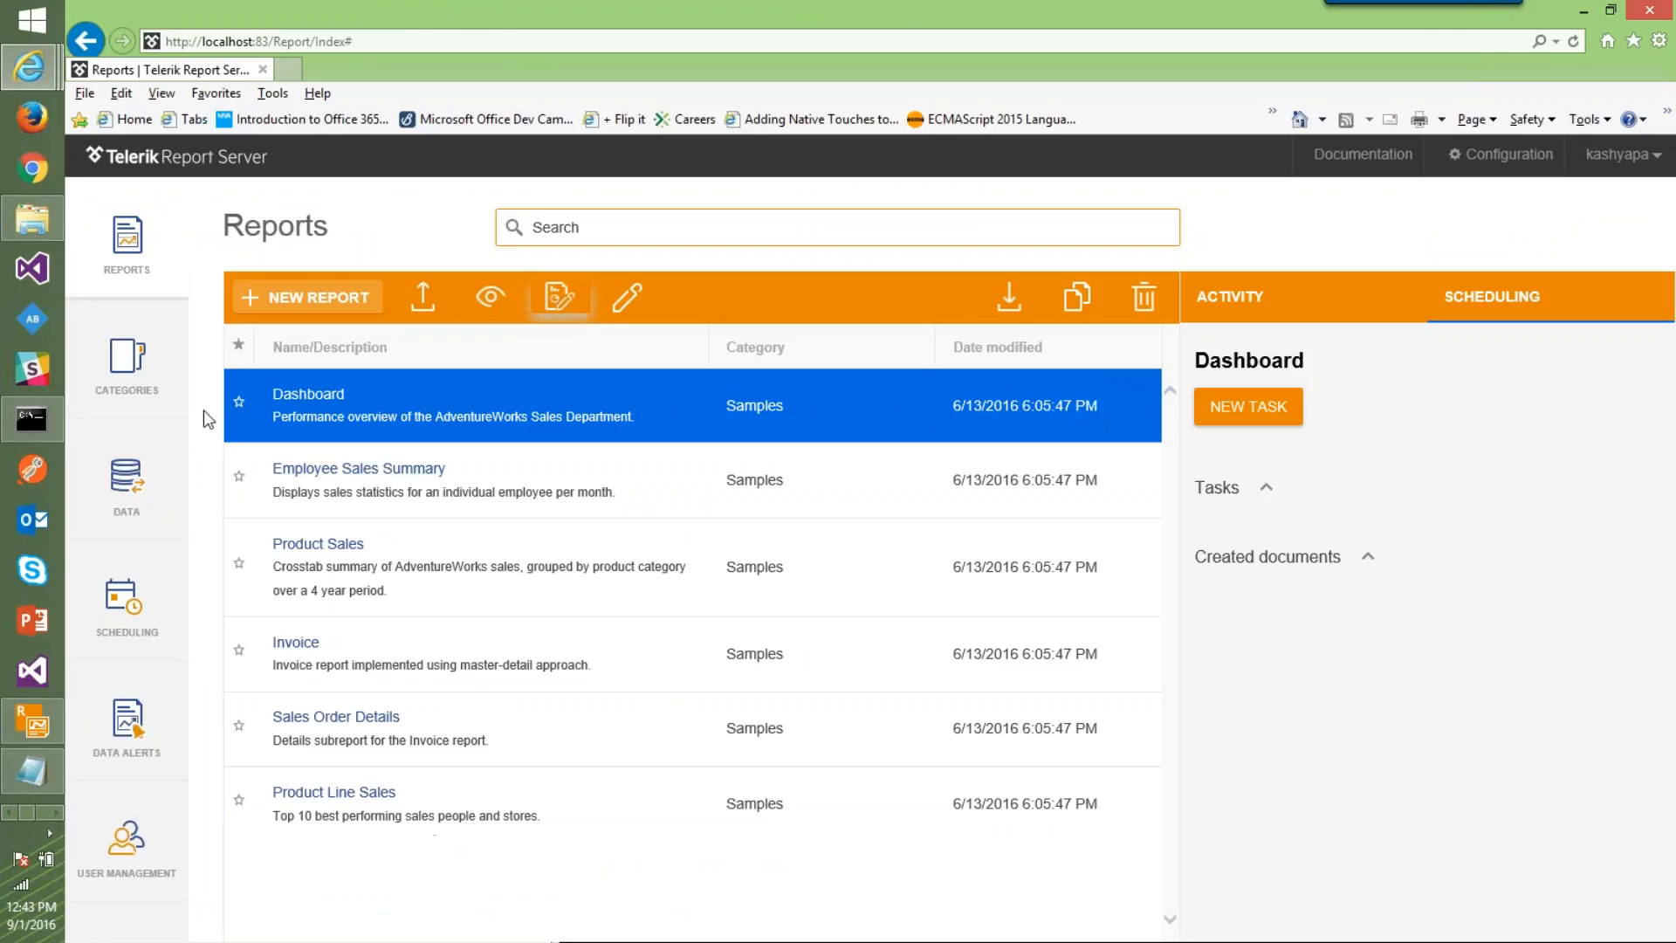
Refresh the Report Server's report list, select SampleTableReport and try to preview it from there
key(F5)
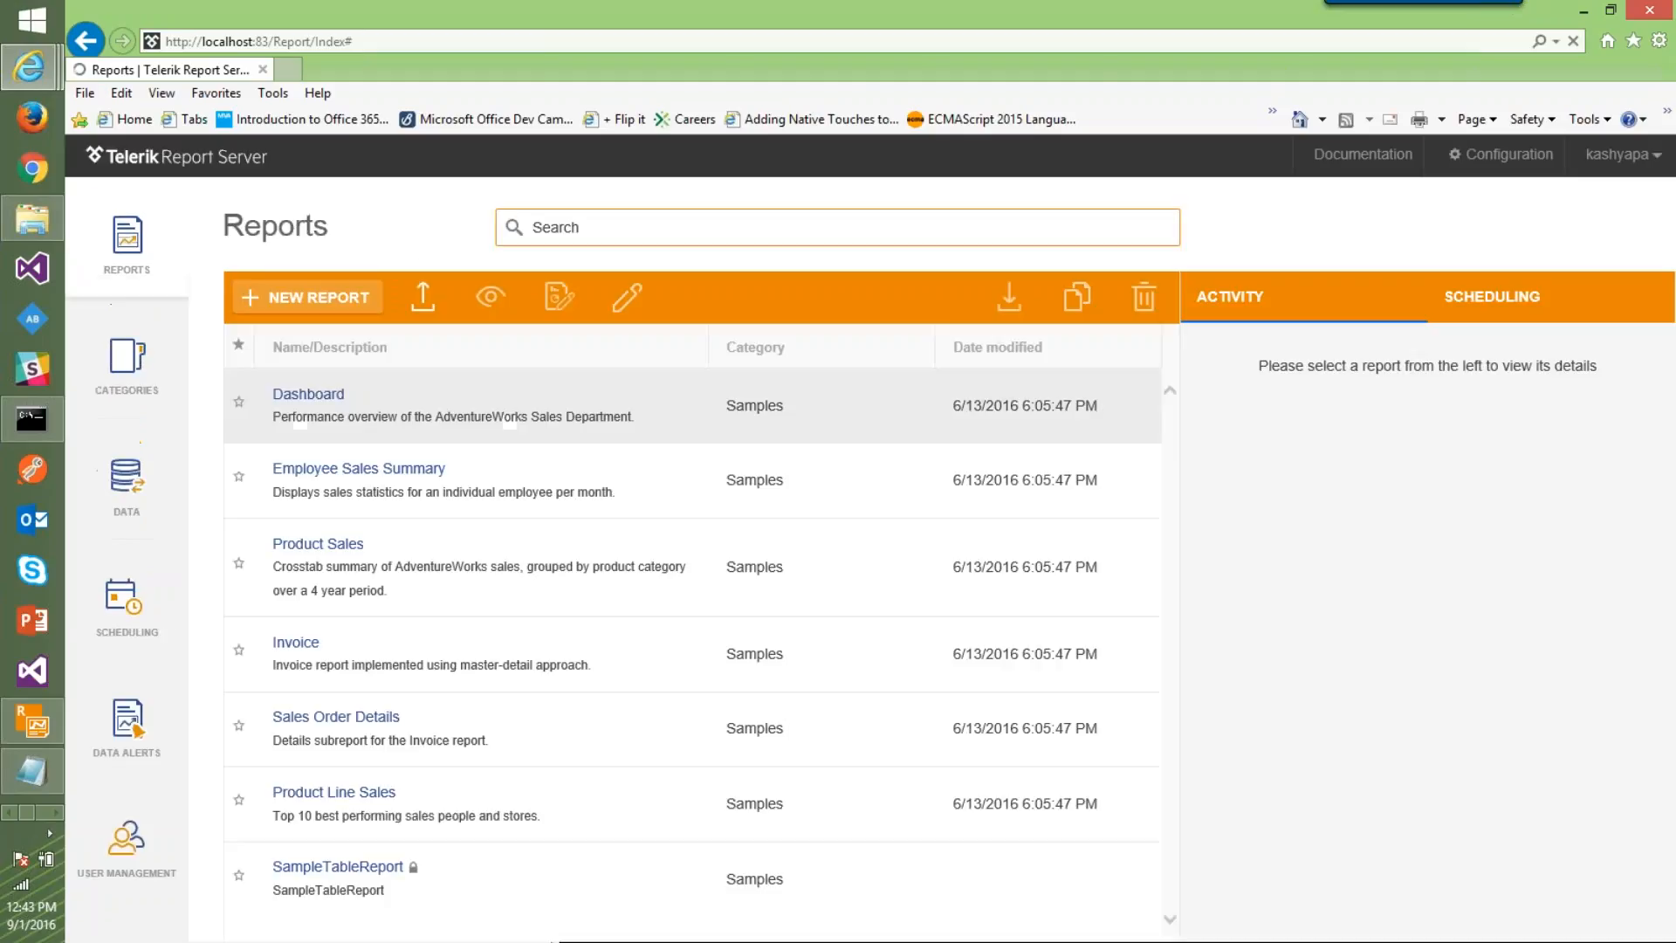
click(467, 885)
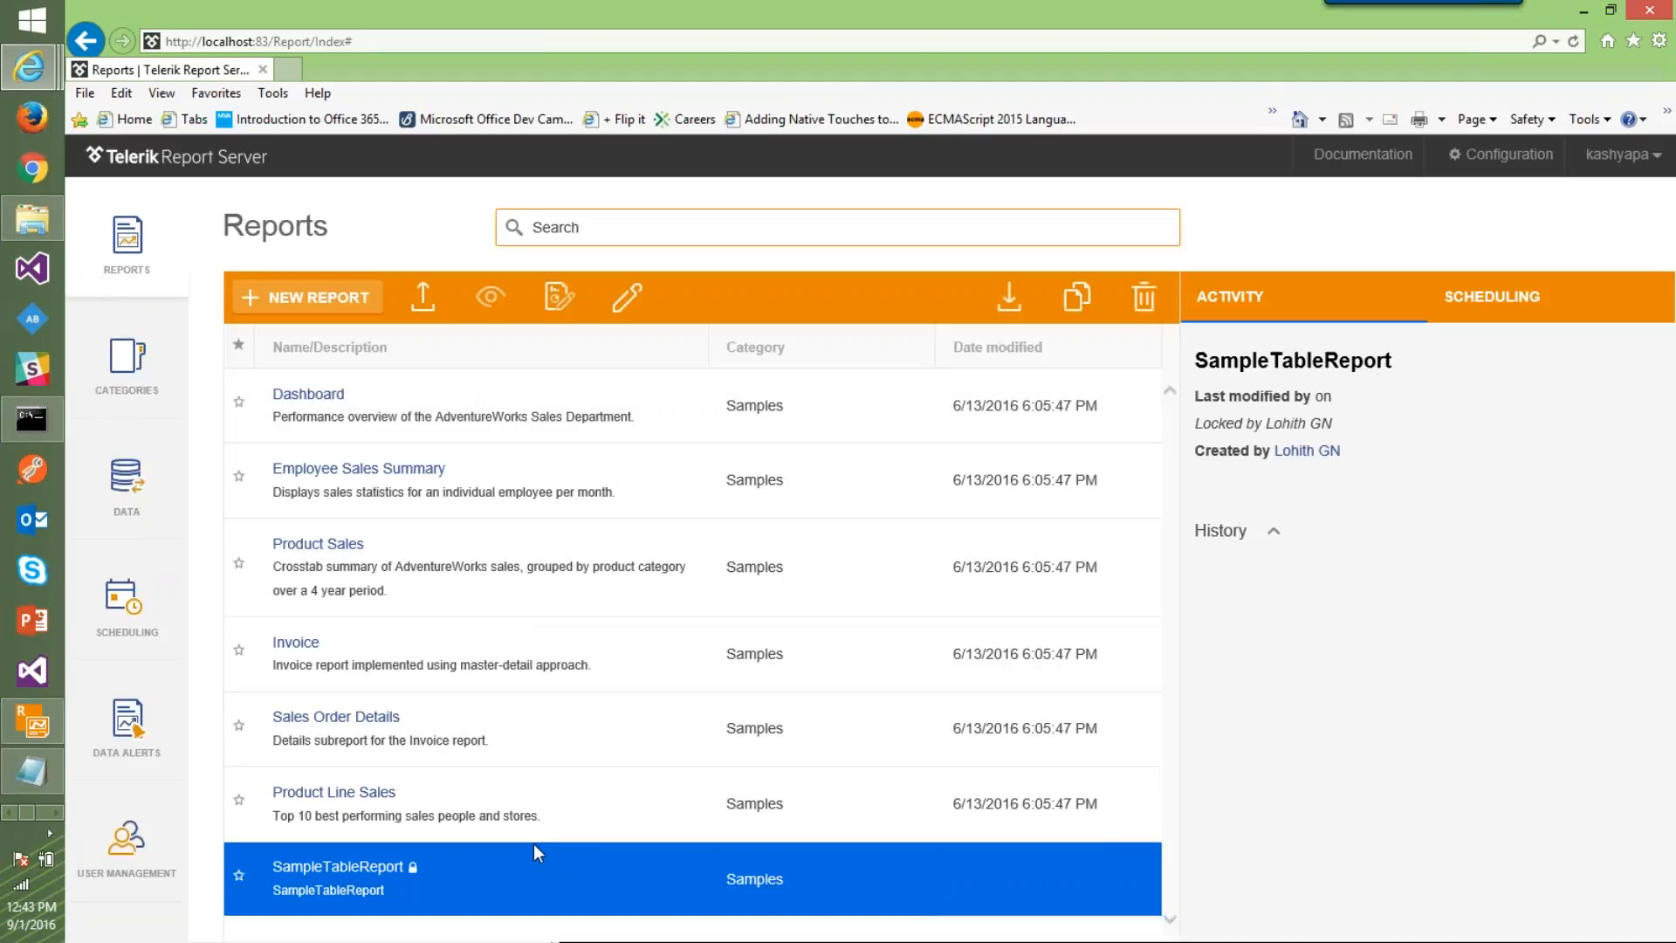
click(323, 868)
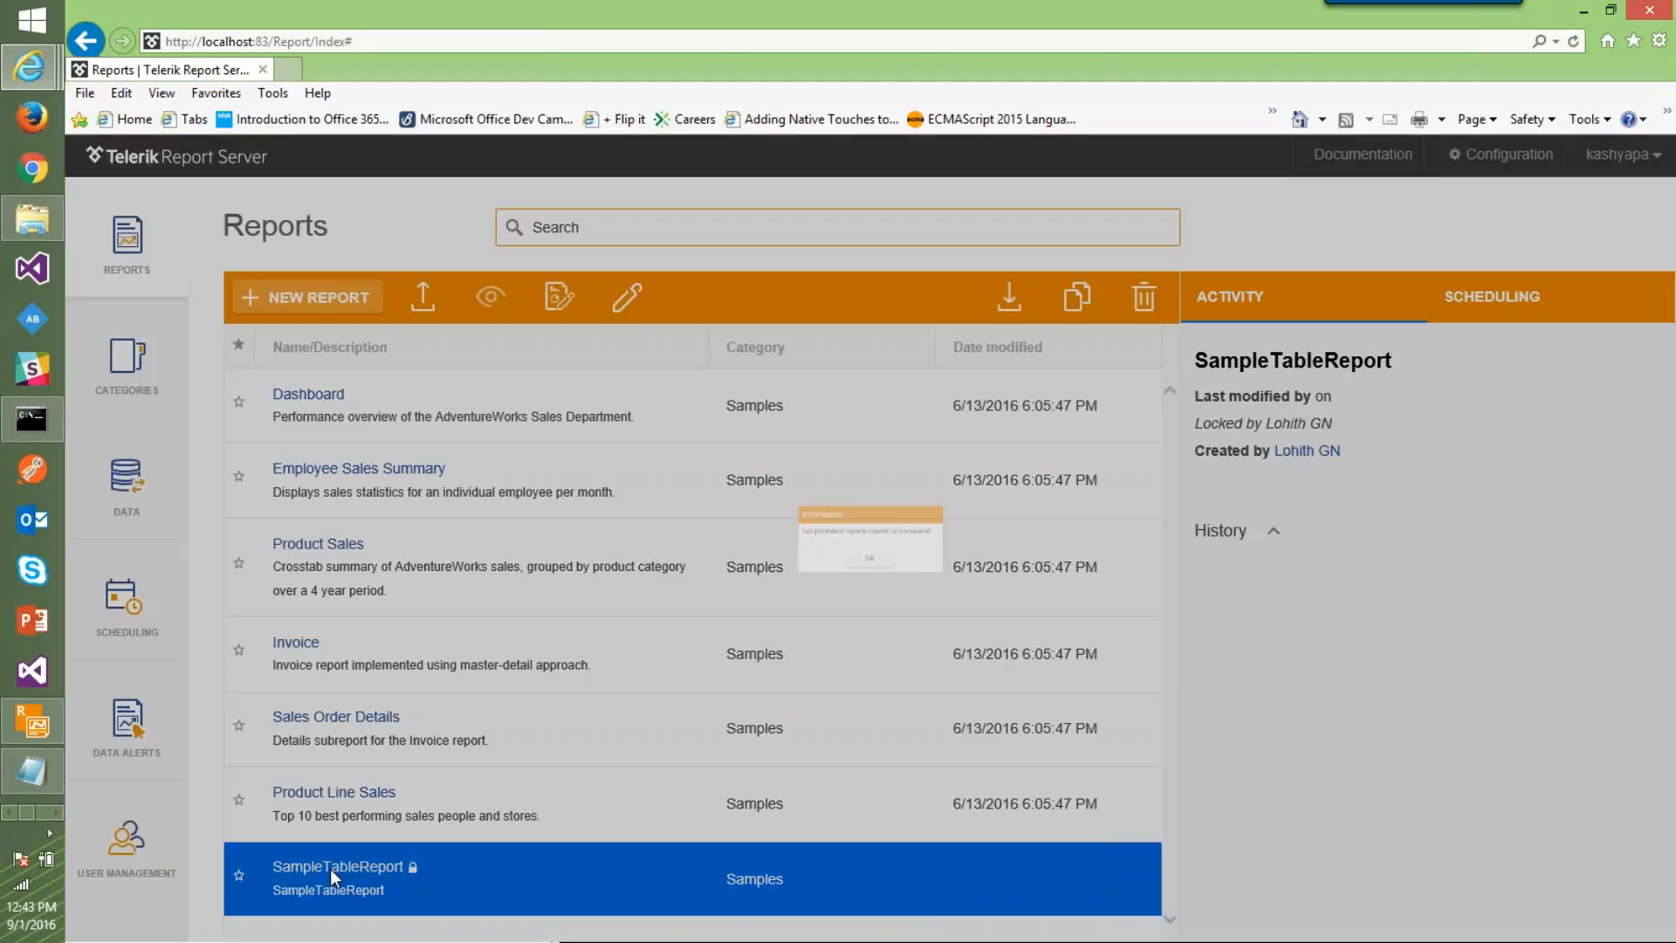
click(866, 581)
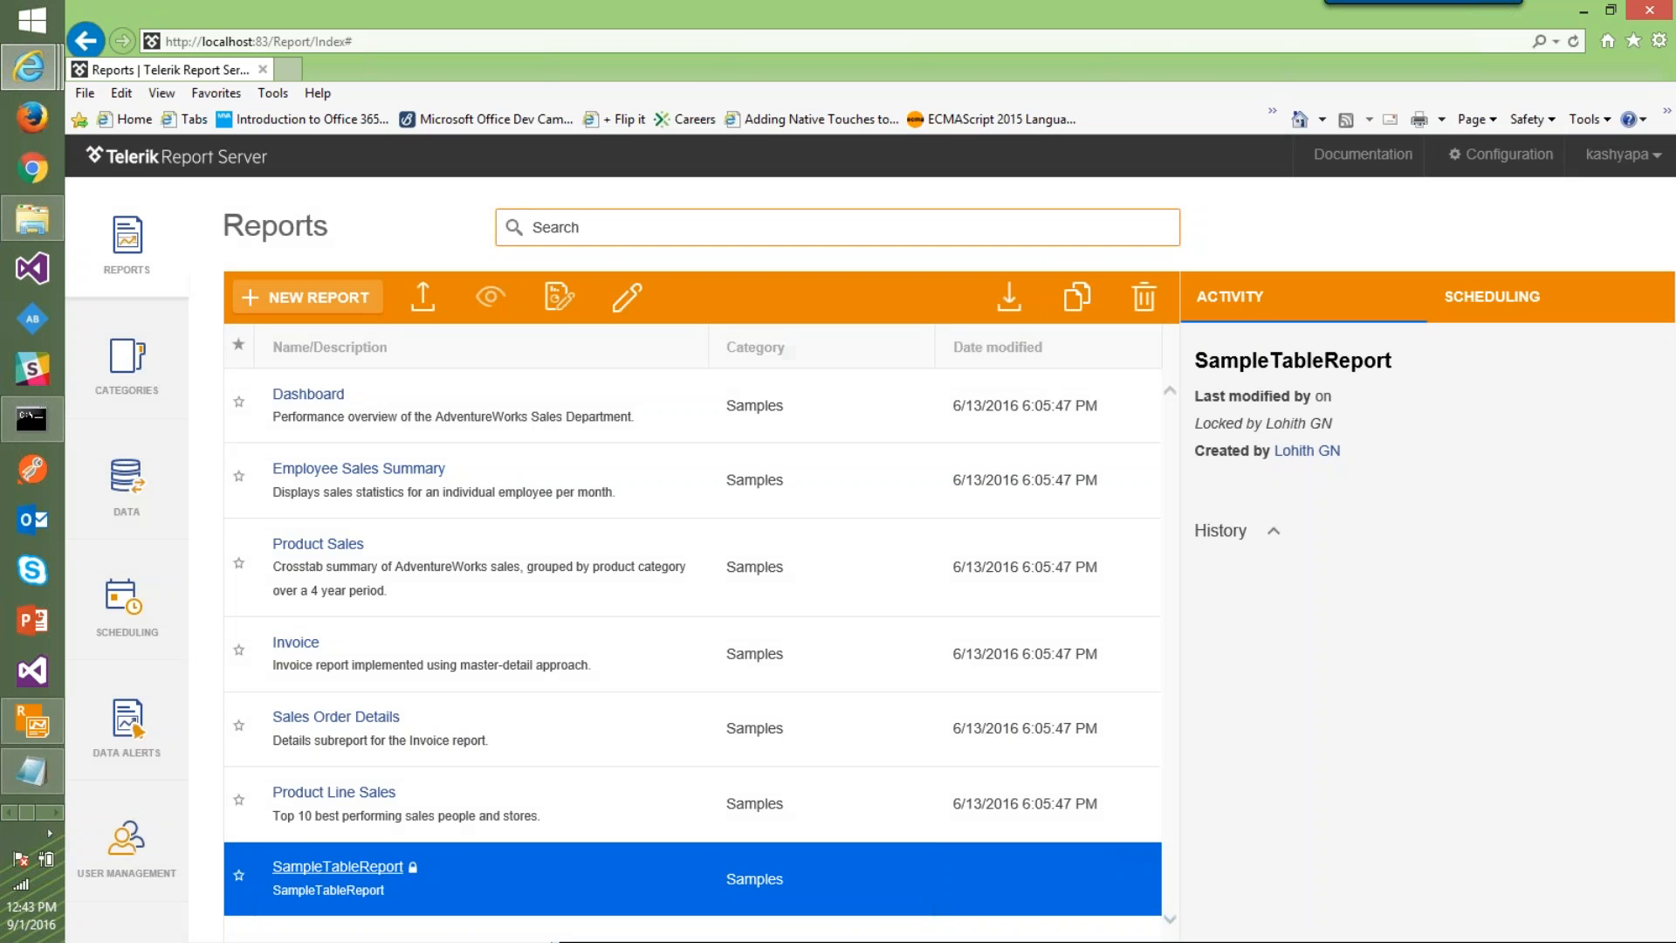
click(316, 867)
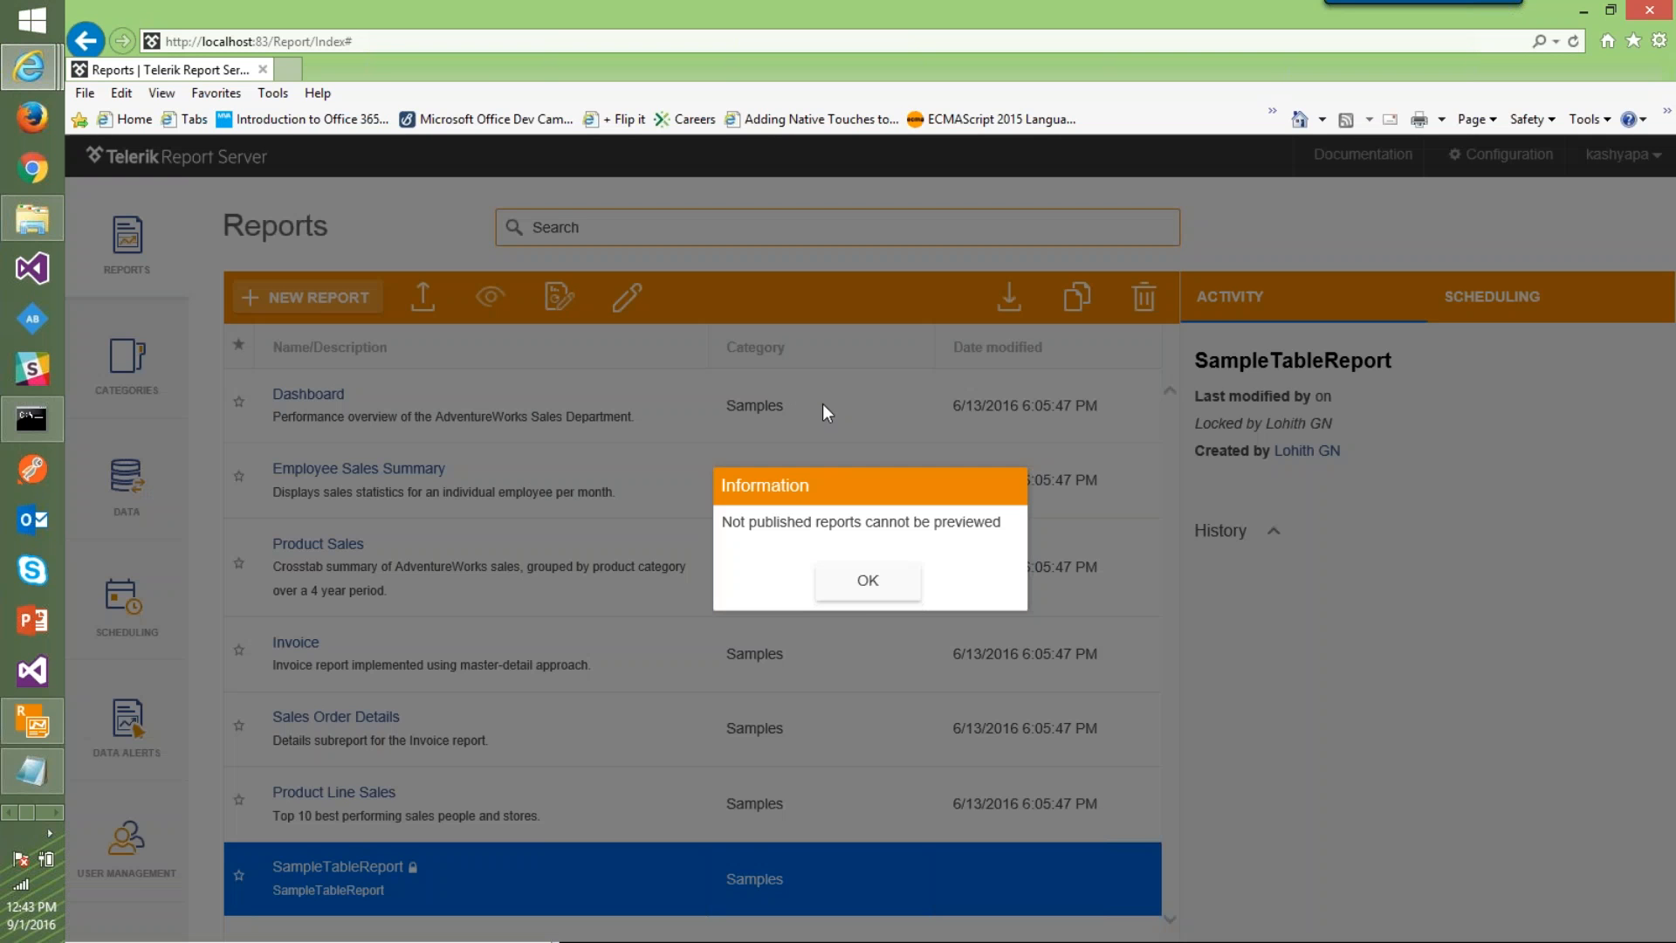
click(872, 587)
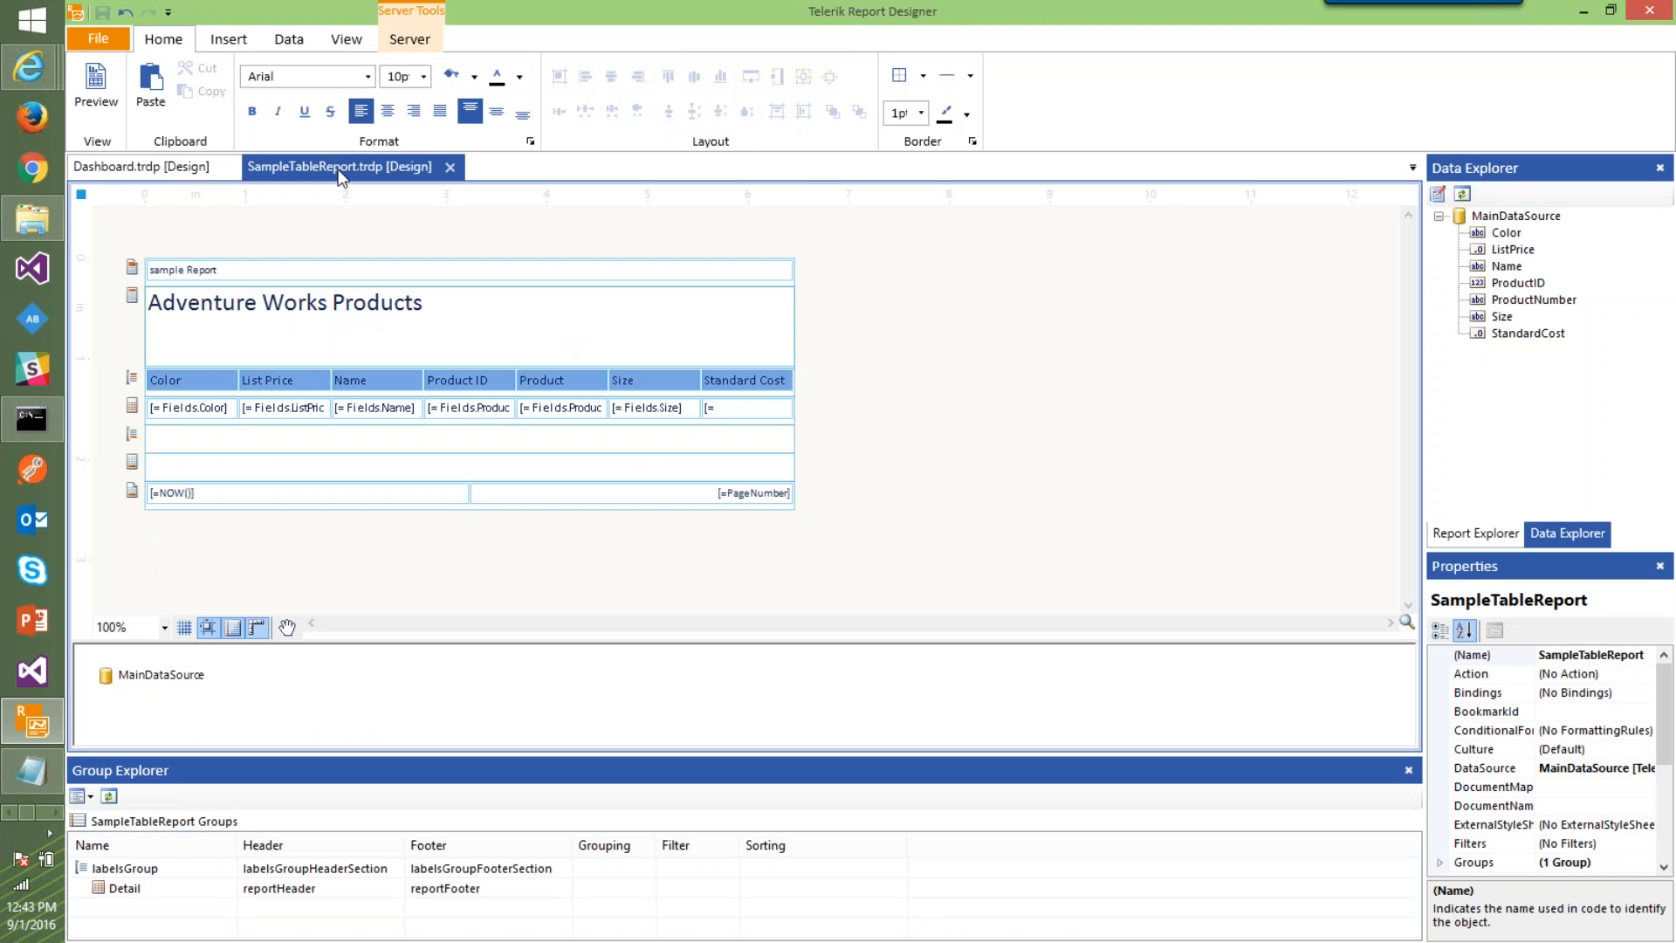
click(94, 44)
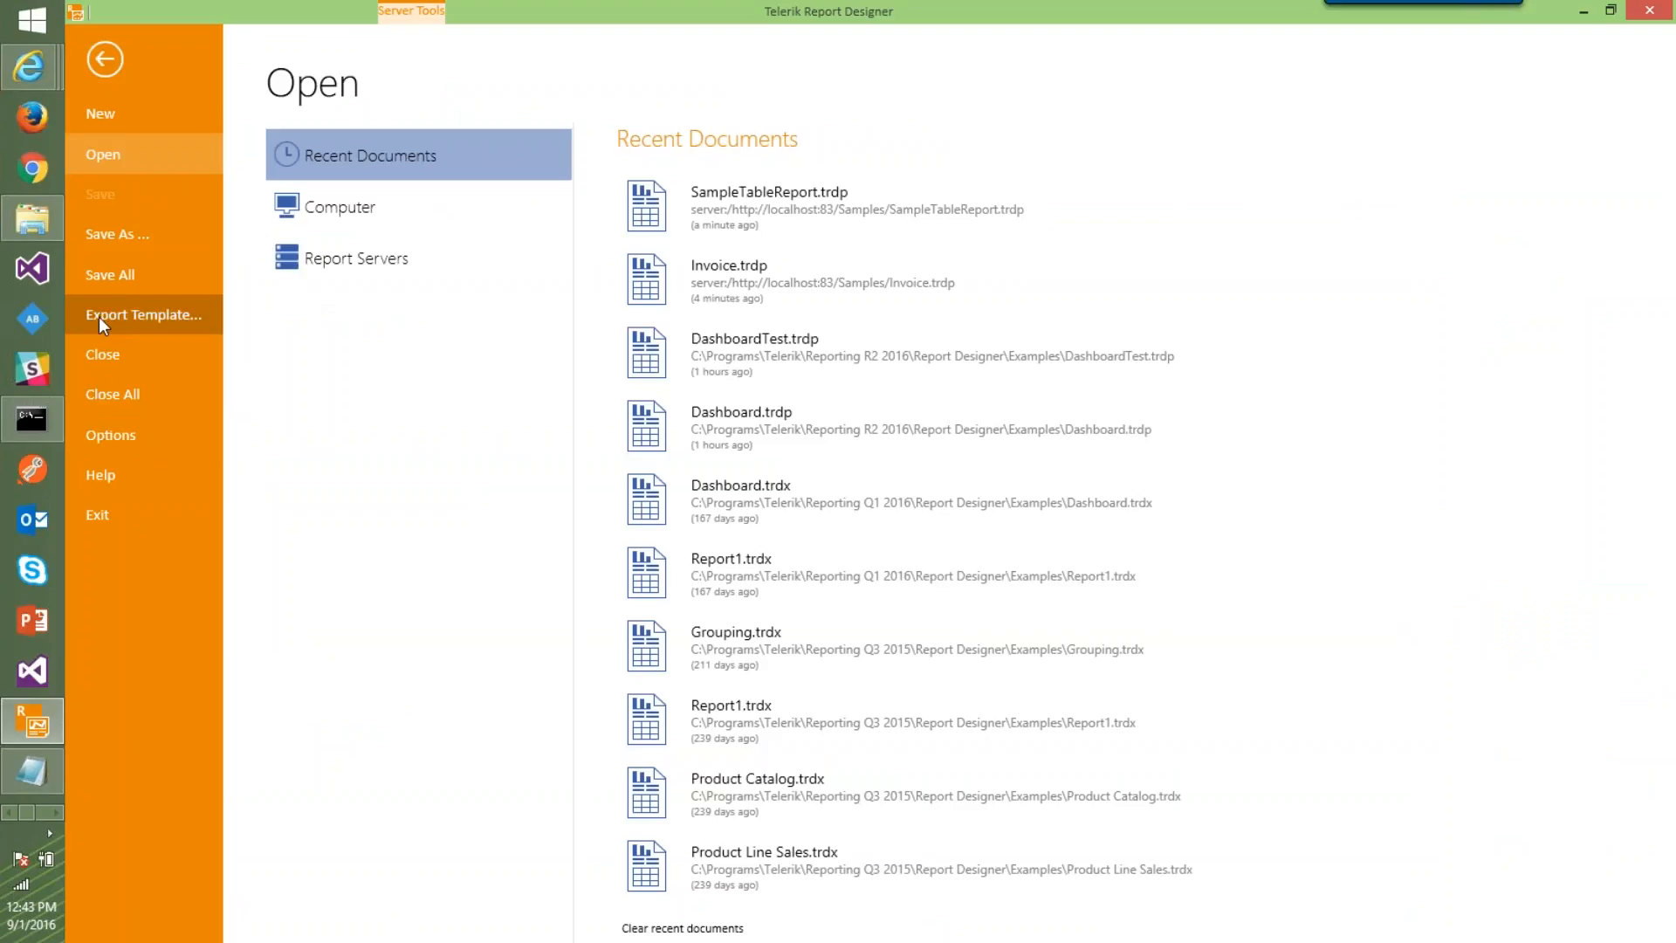
click(356, 262)
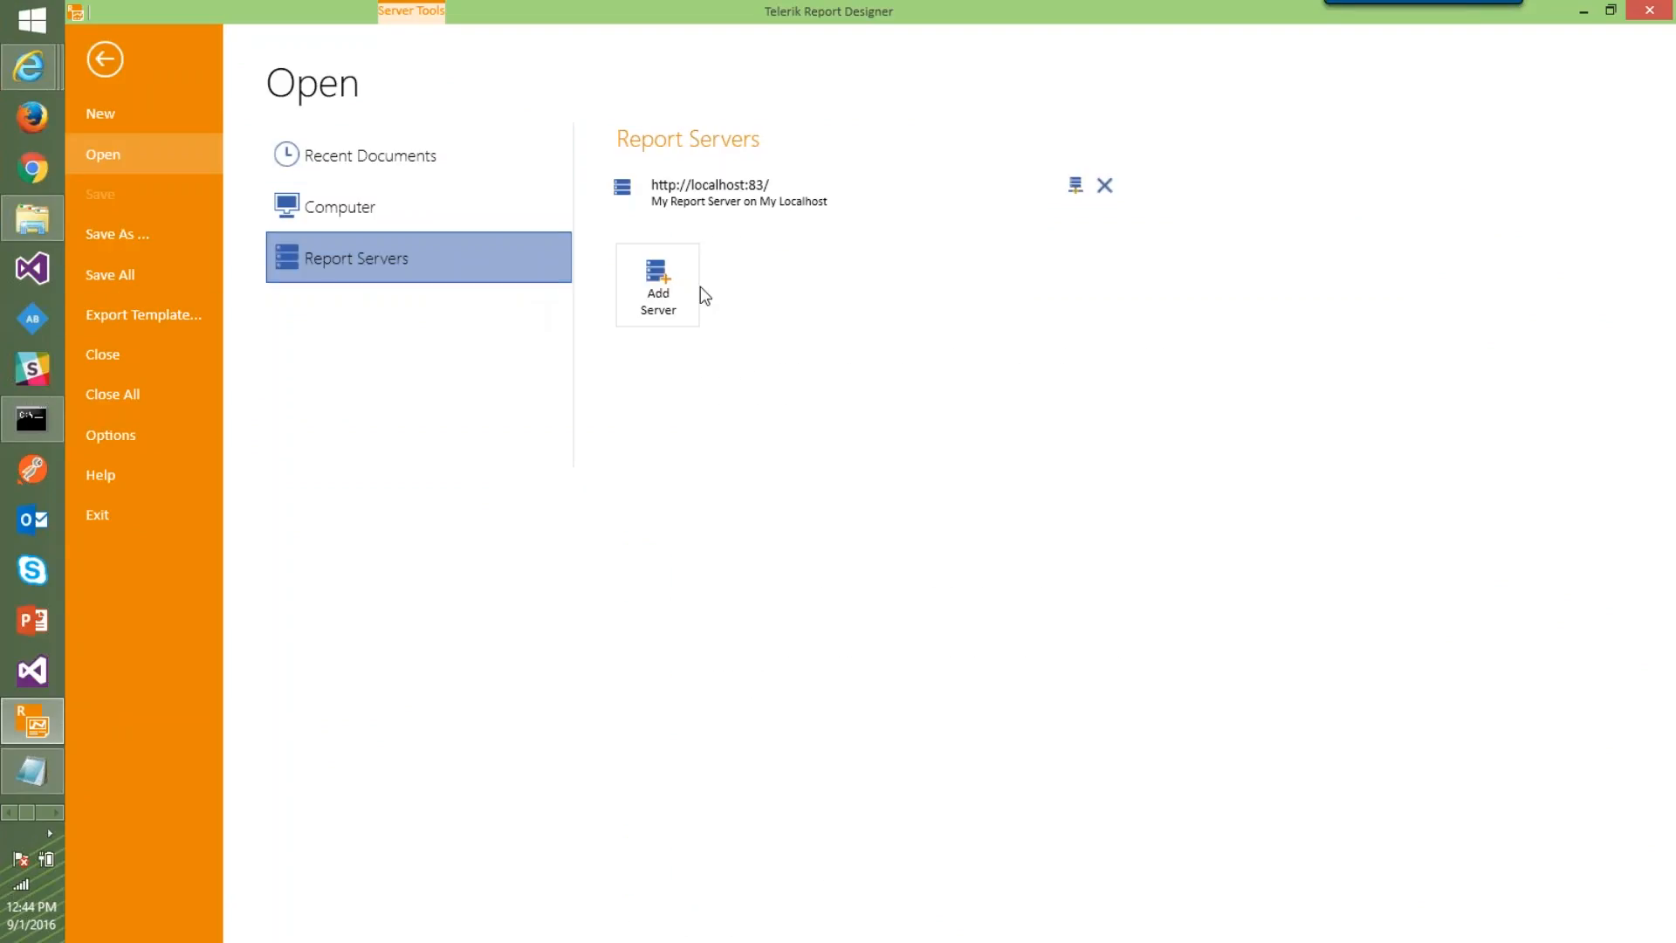
click(718, 177)
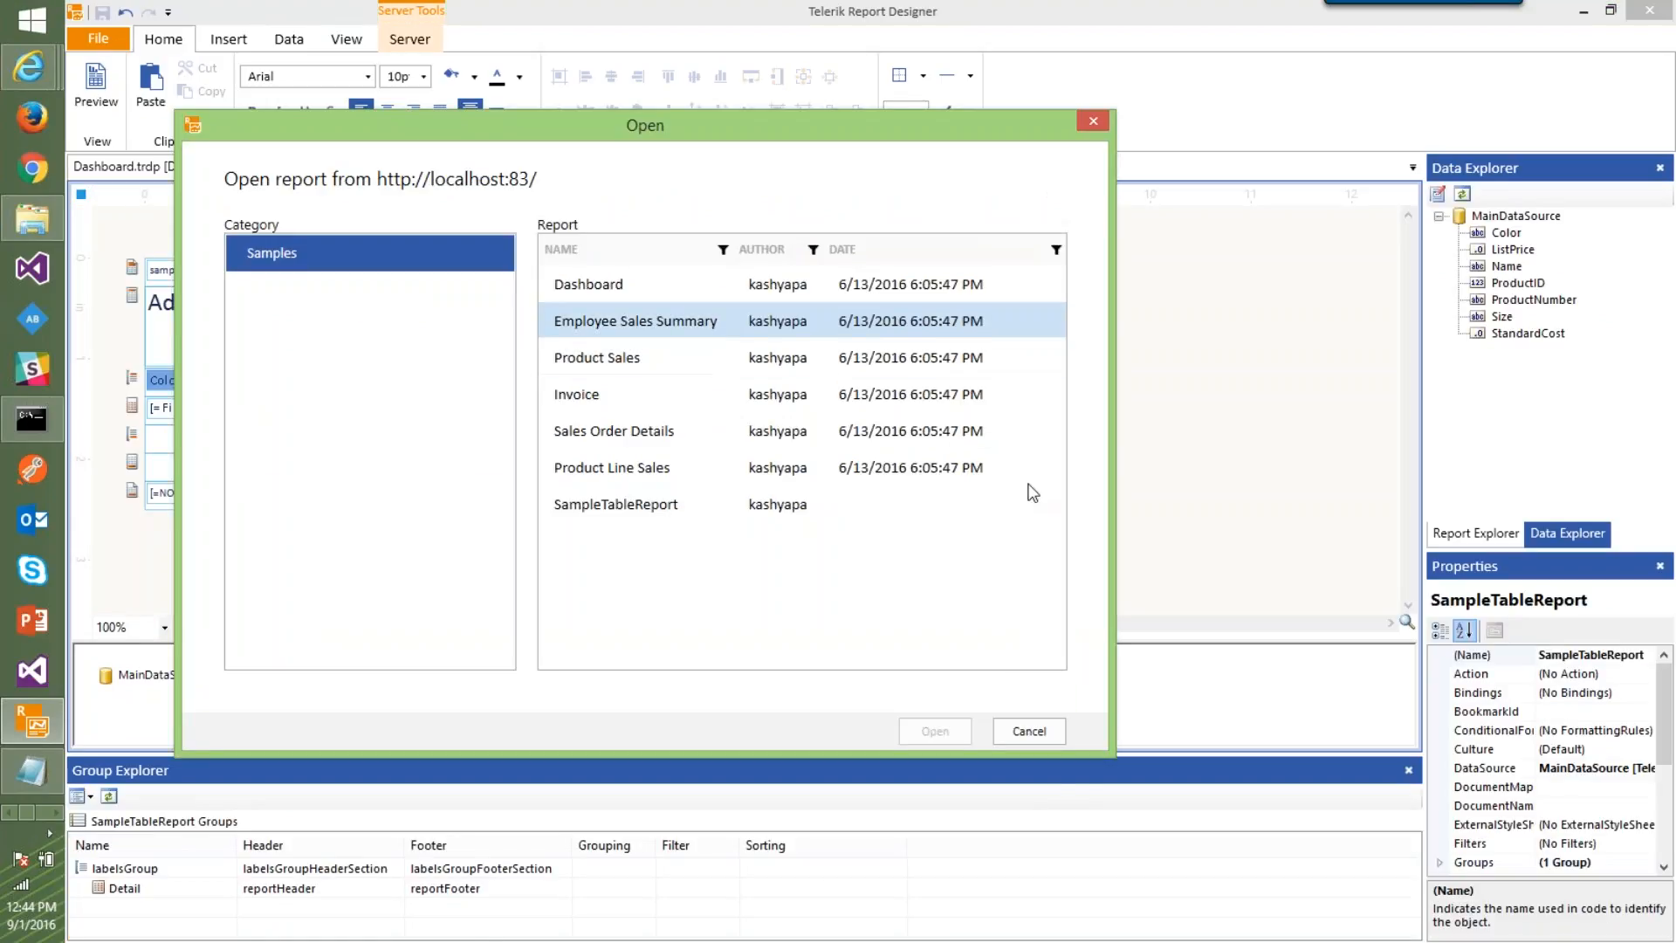
click(1030, 730)
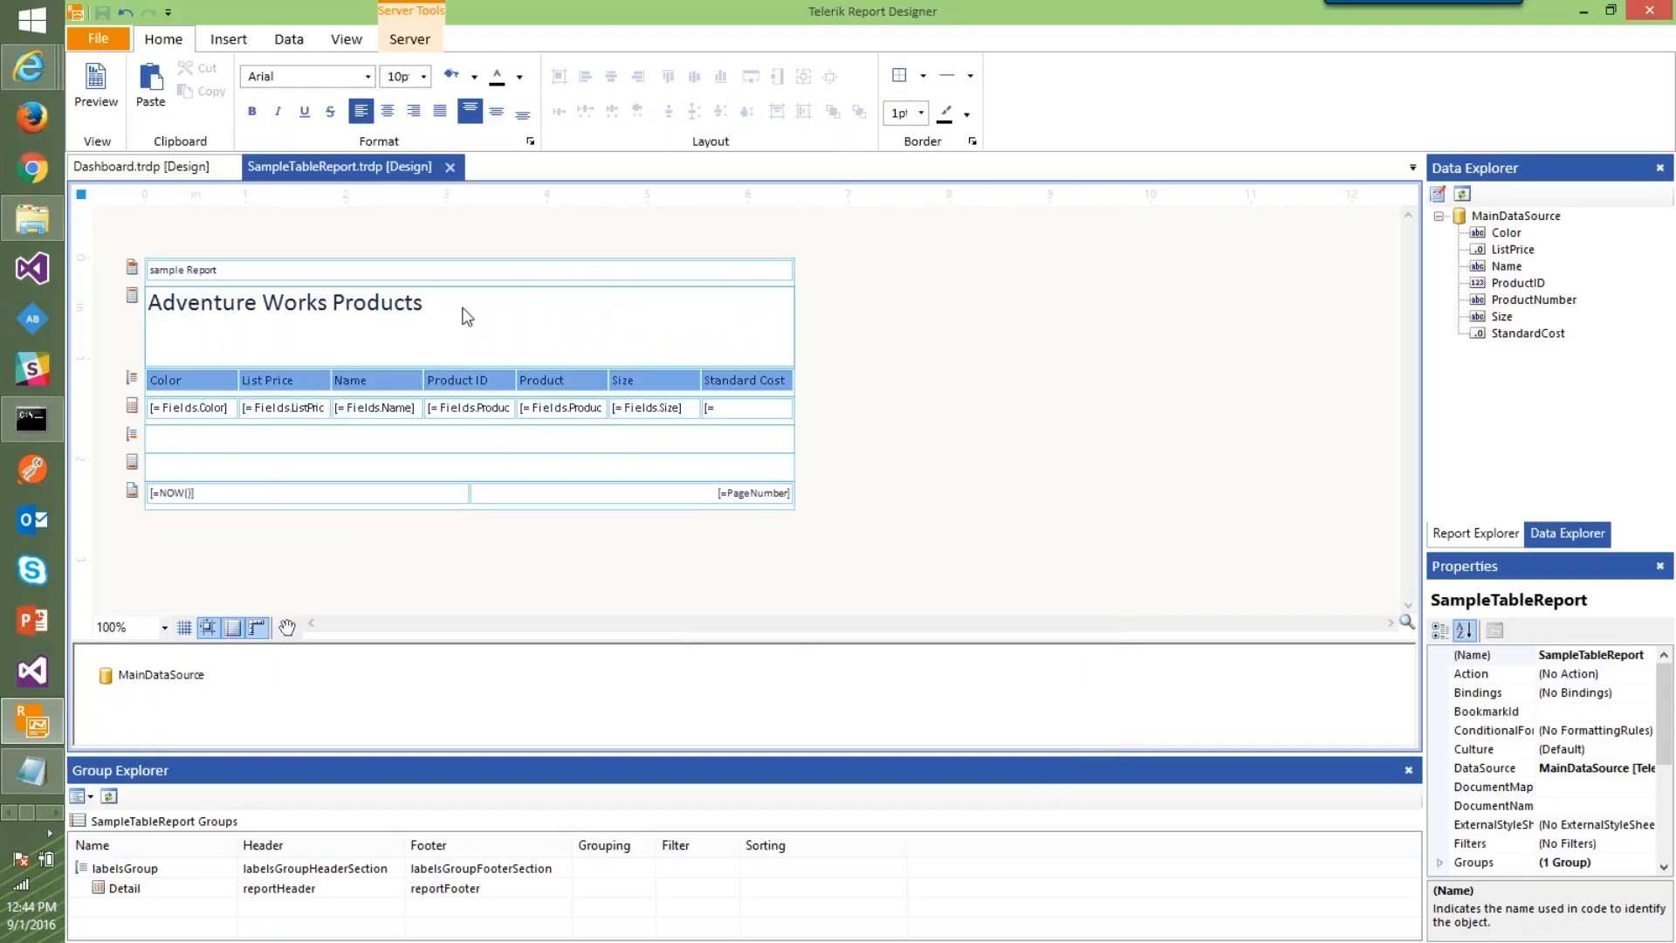
Publish SampleTableReport to the server with the comment "V1 of products report", without keeping it locked
click(407, 40)
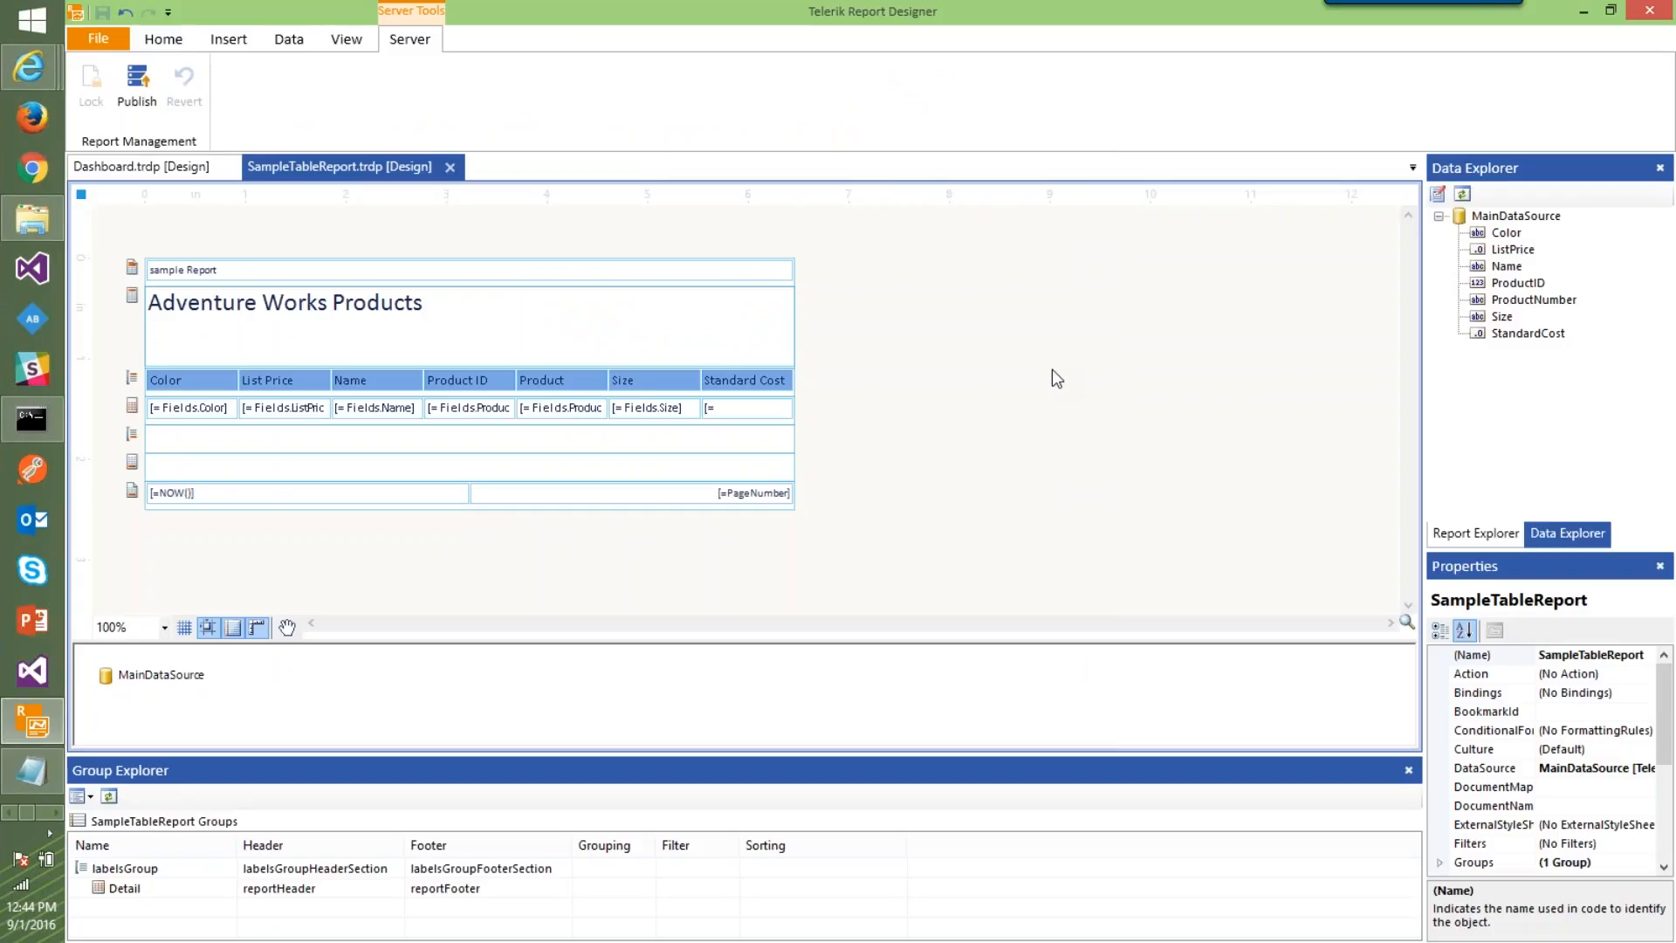
click(158, 96)
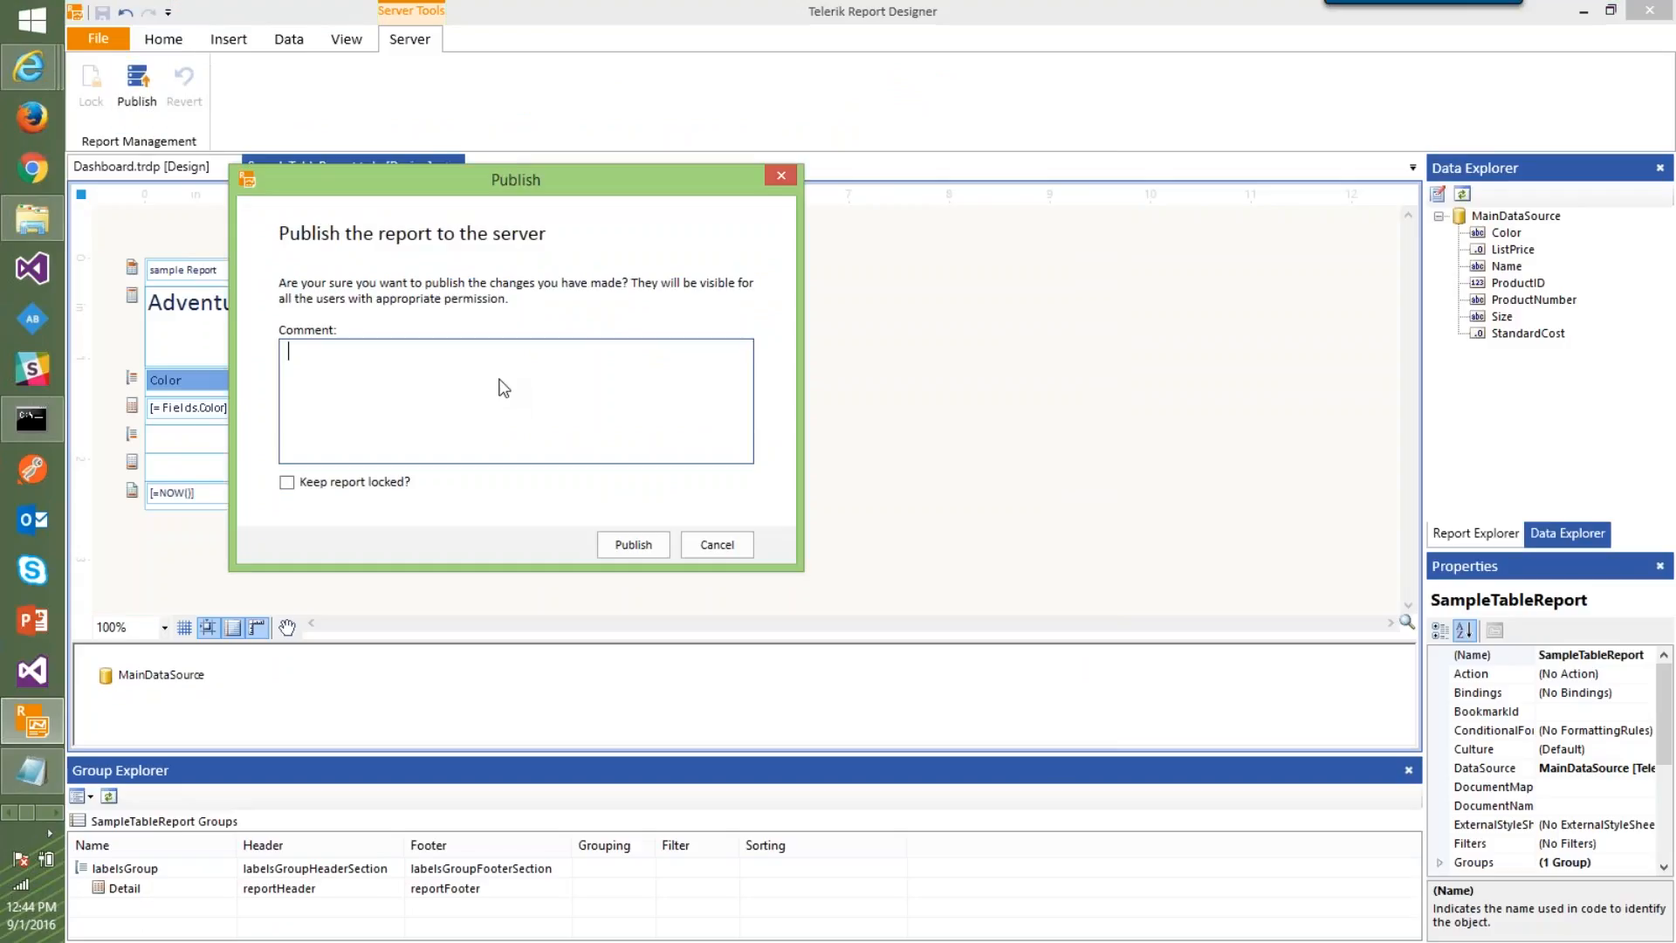
text(V1 of products report)
click(634, 544)
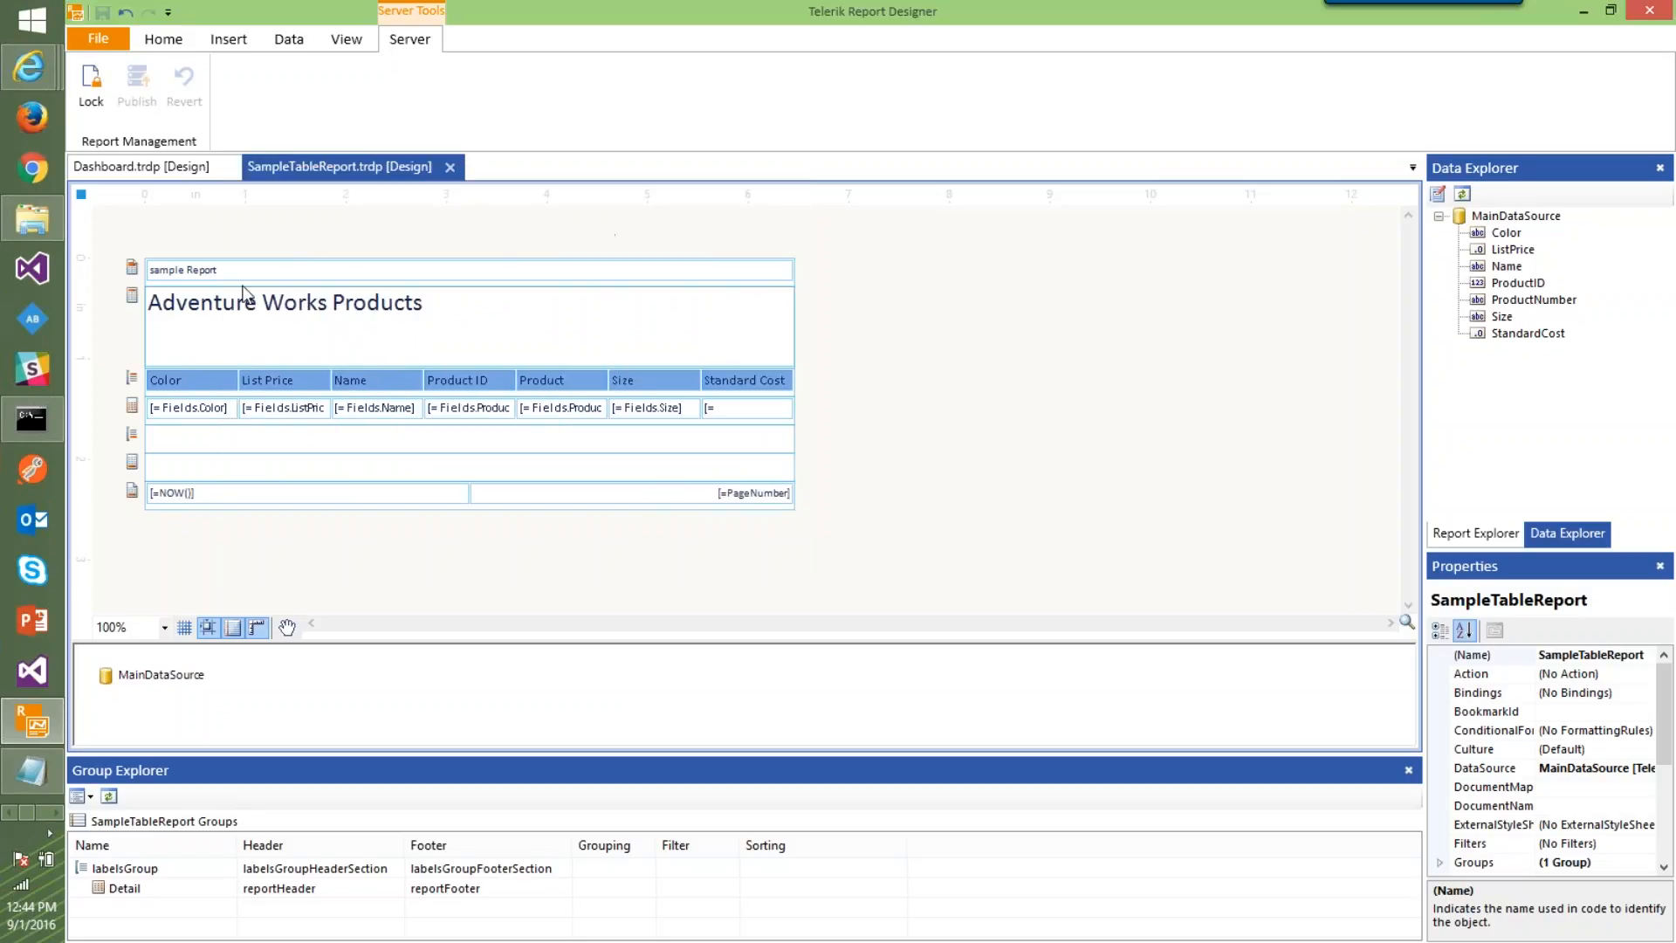
Switch to Report Server in the browser, refresh the report list, and examine SampleTableReport's lock status and history
key(alt+Tab)
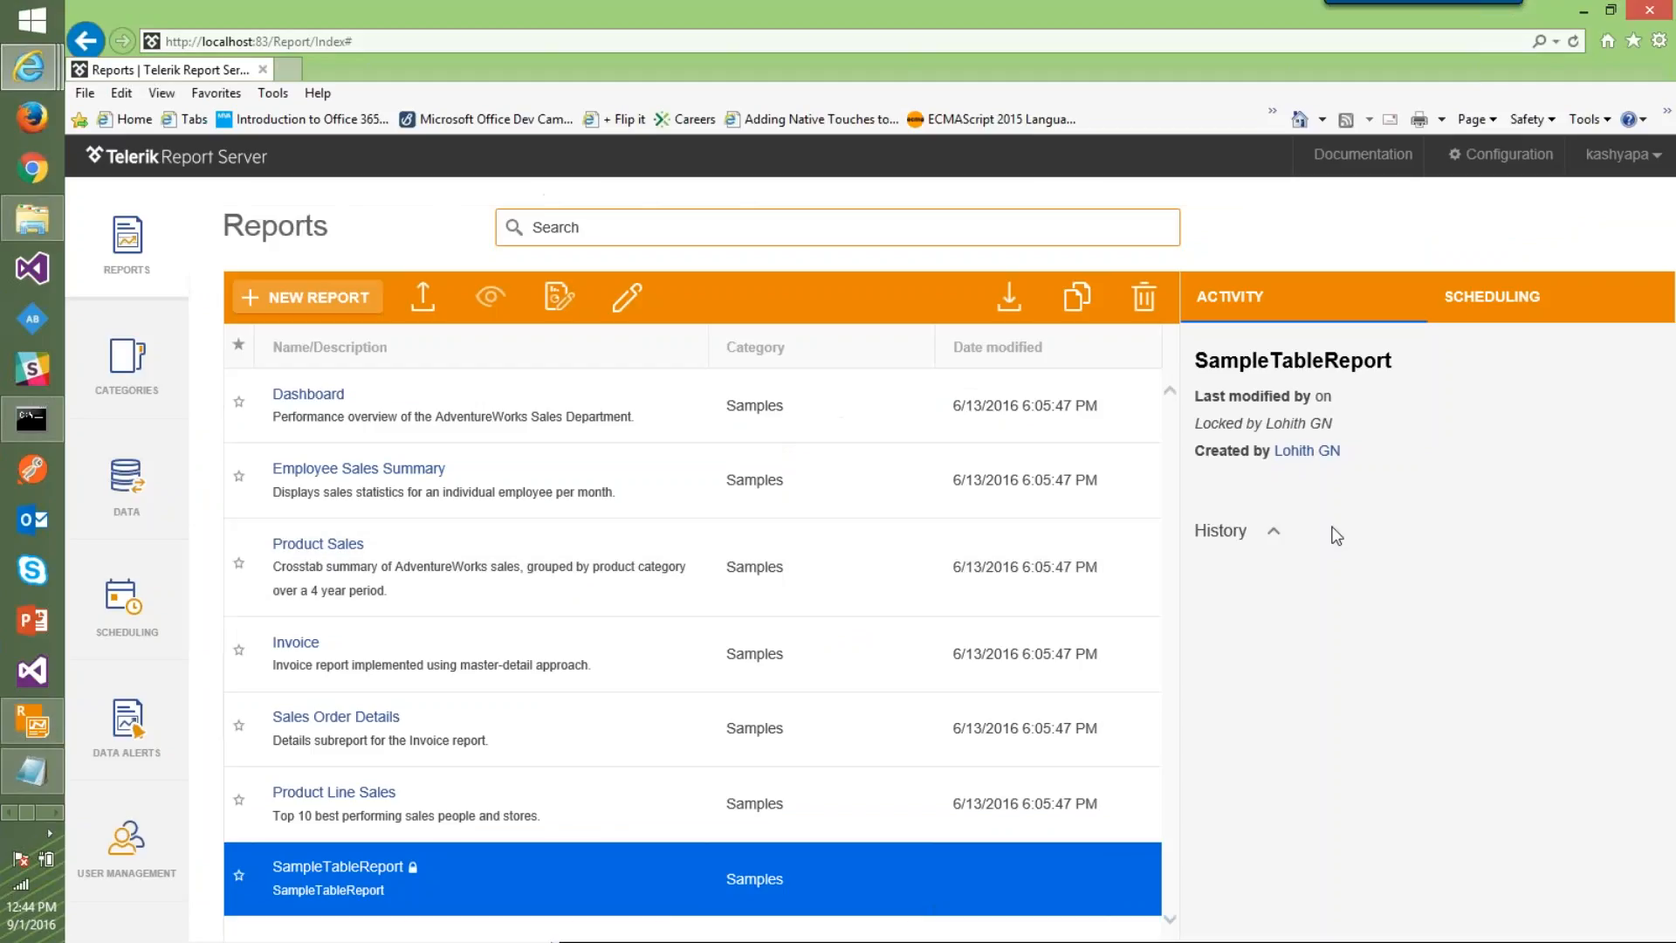
key(F5)
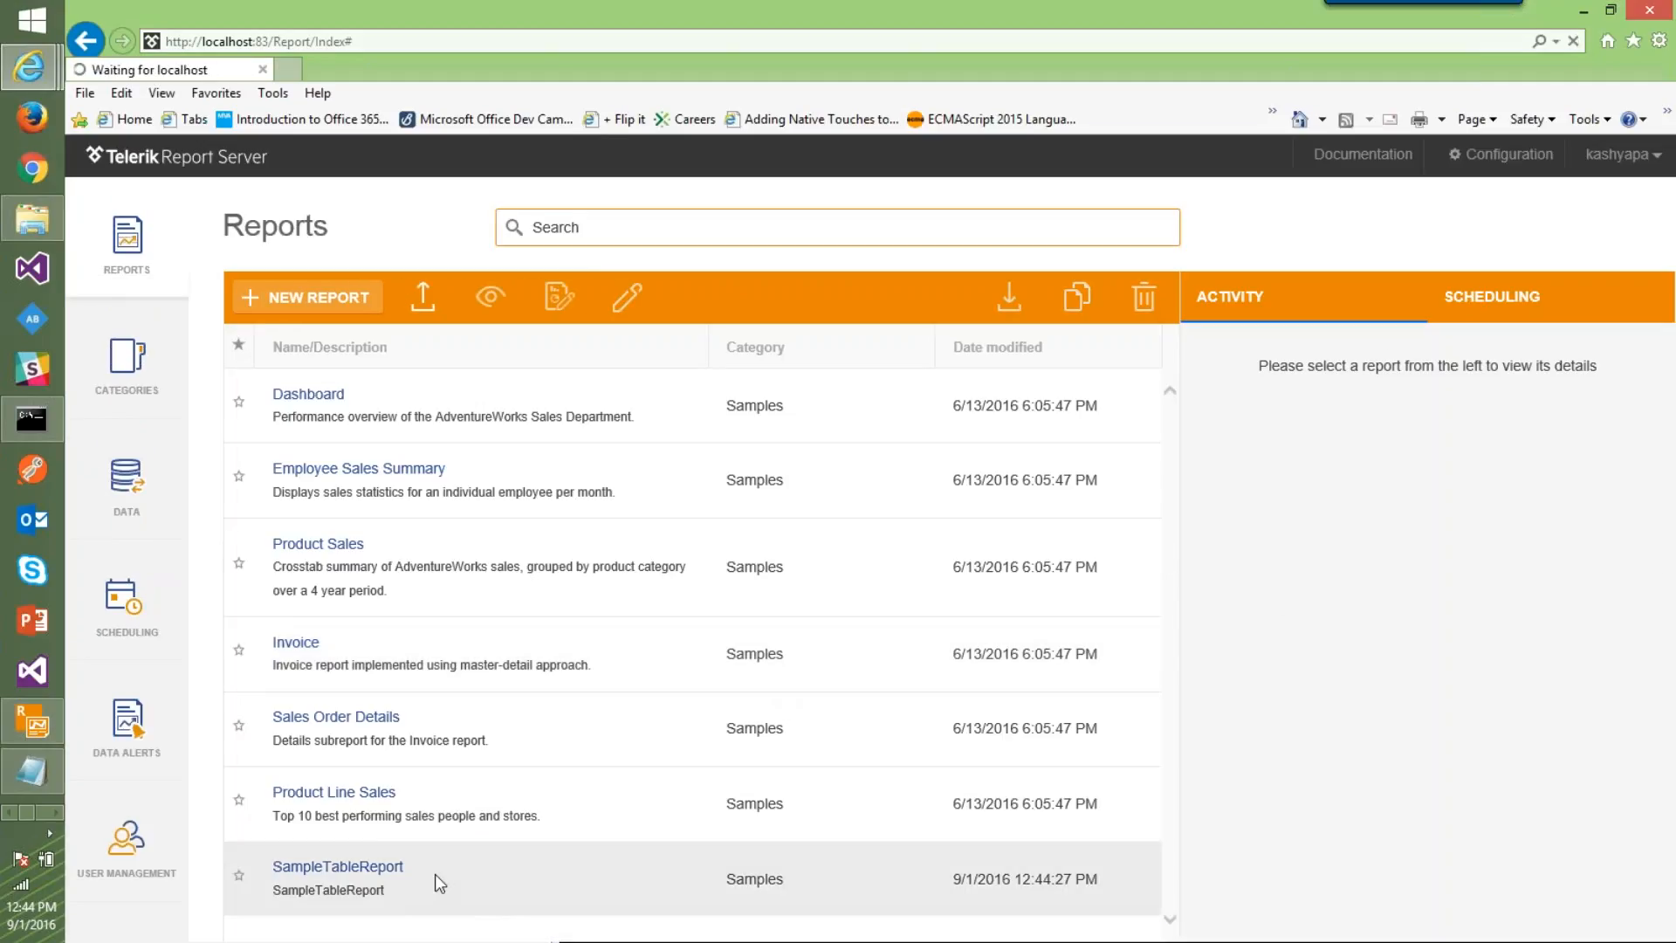
click(435, 873)
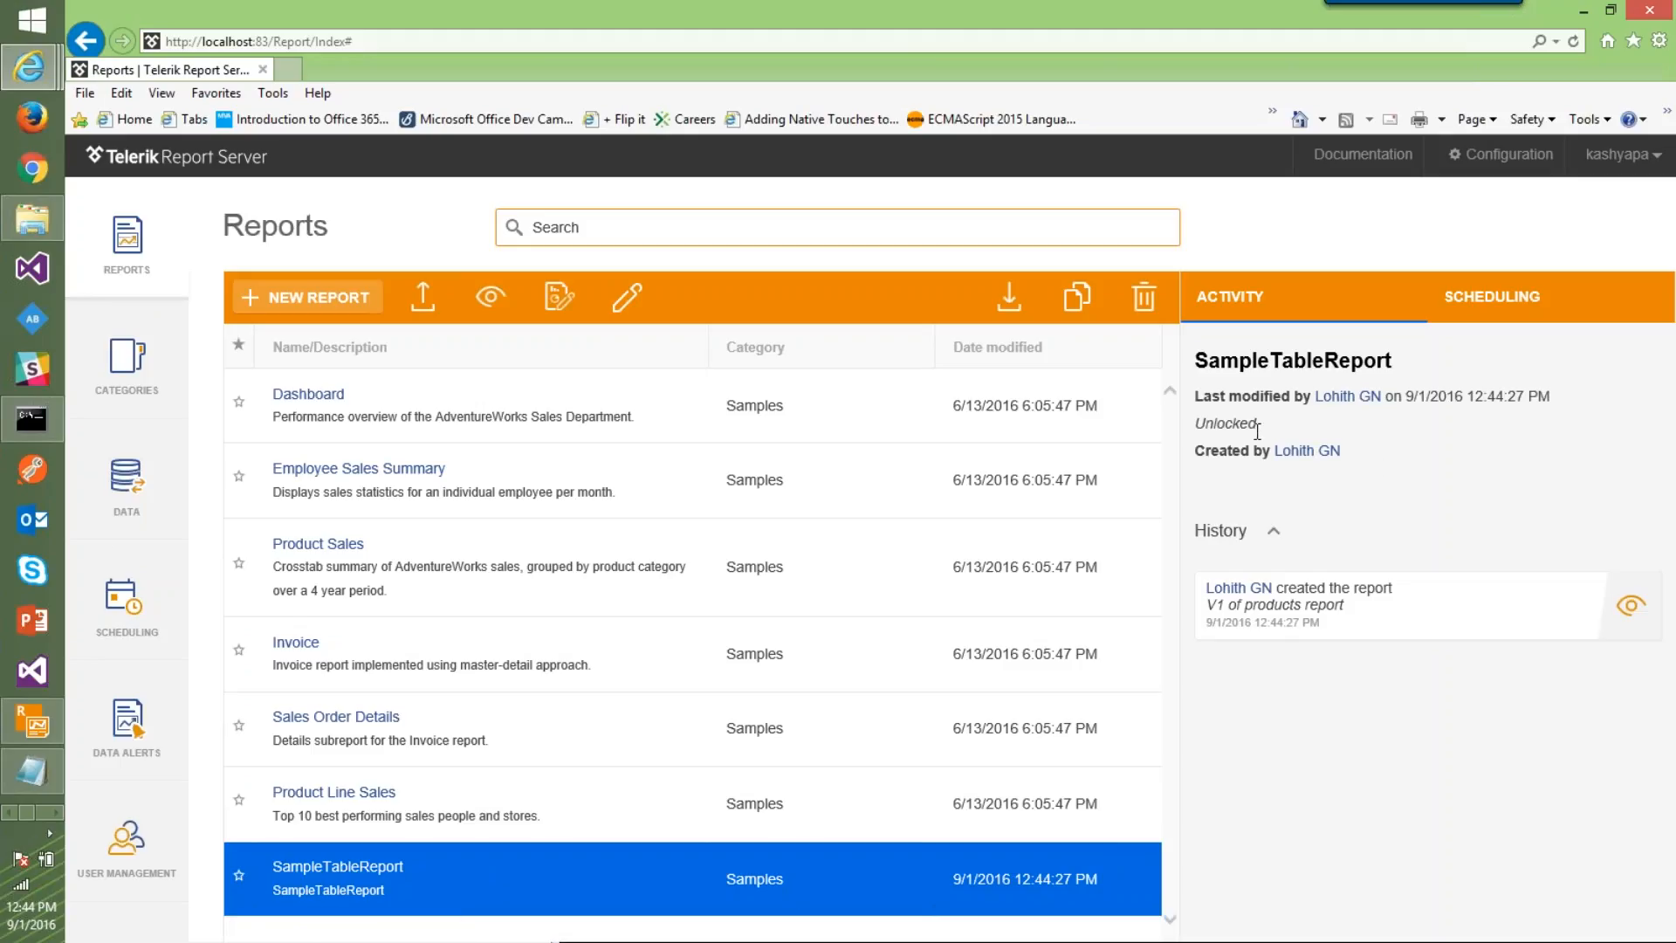
drag(1348, 611, 1201, 597)
click(1361, 482)
key(alt+Tab)
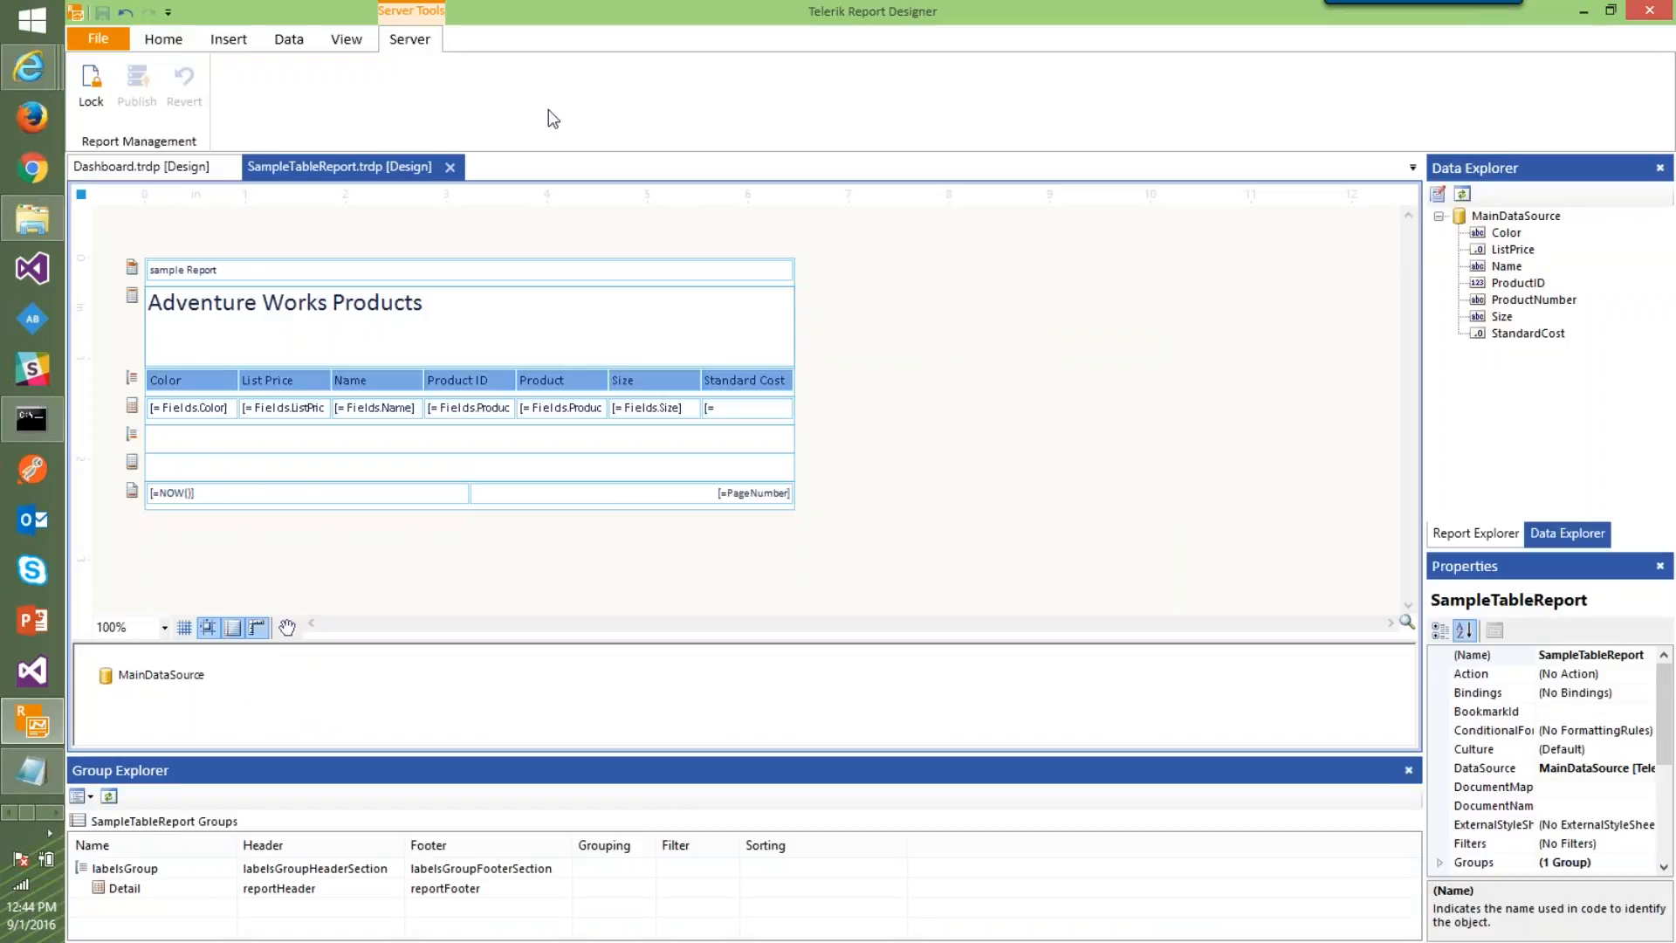
click(450, 166)
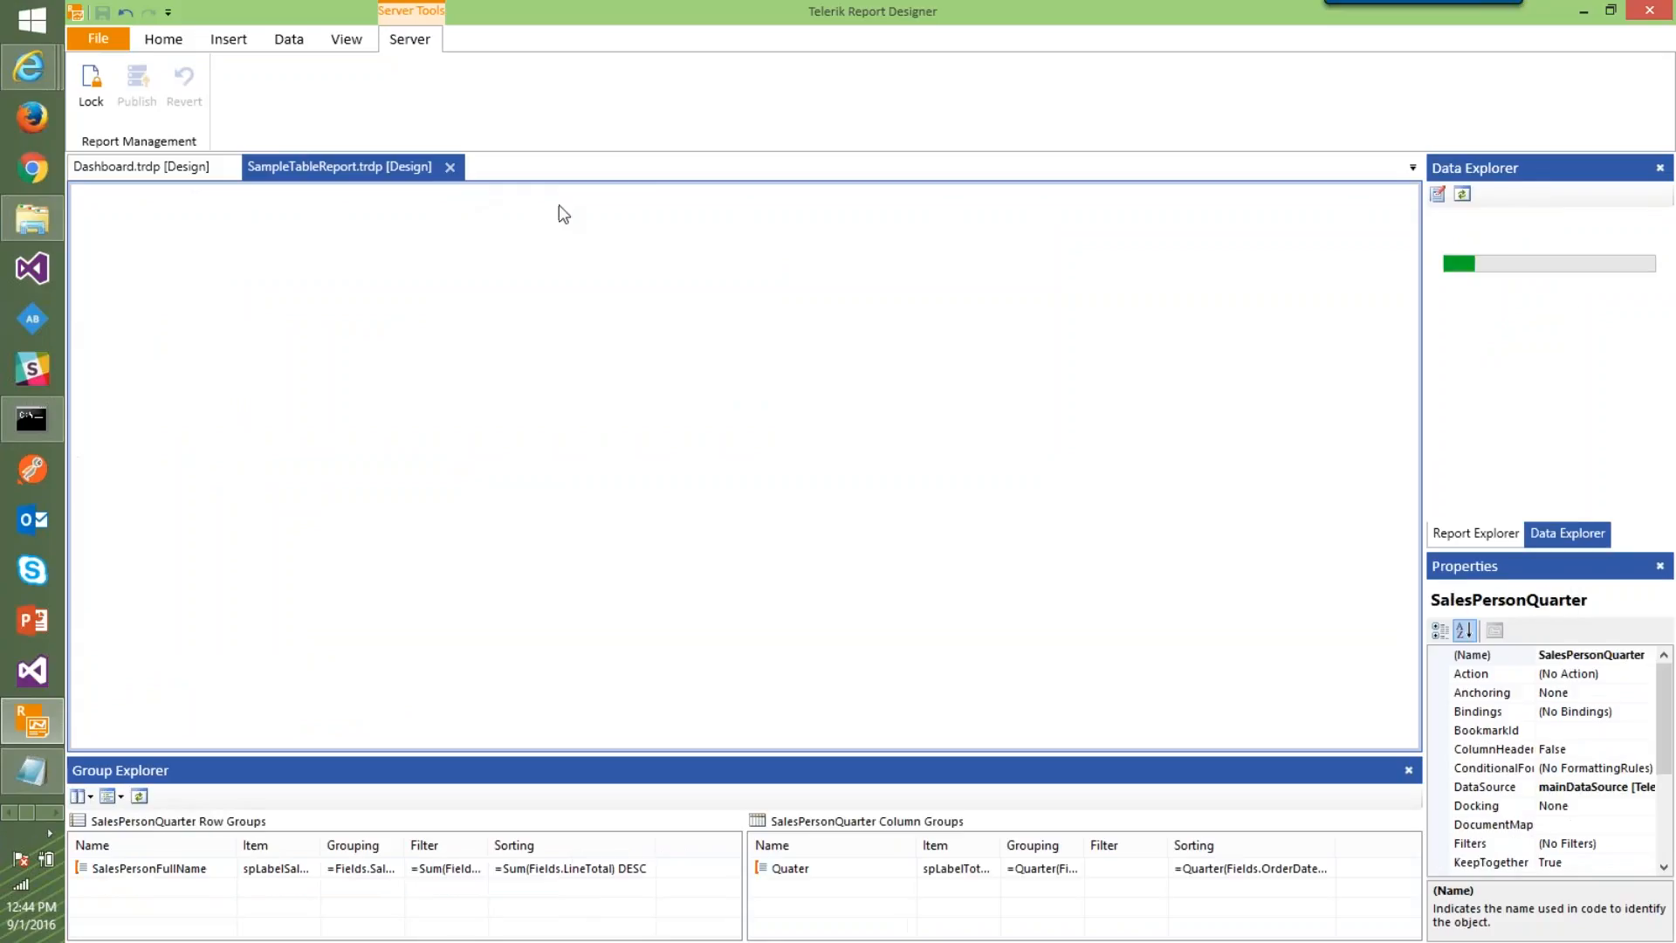
click(95, 40)
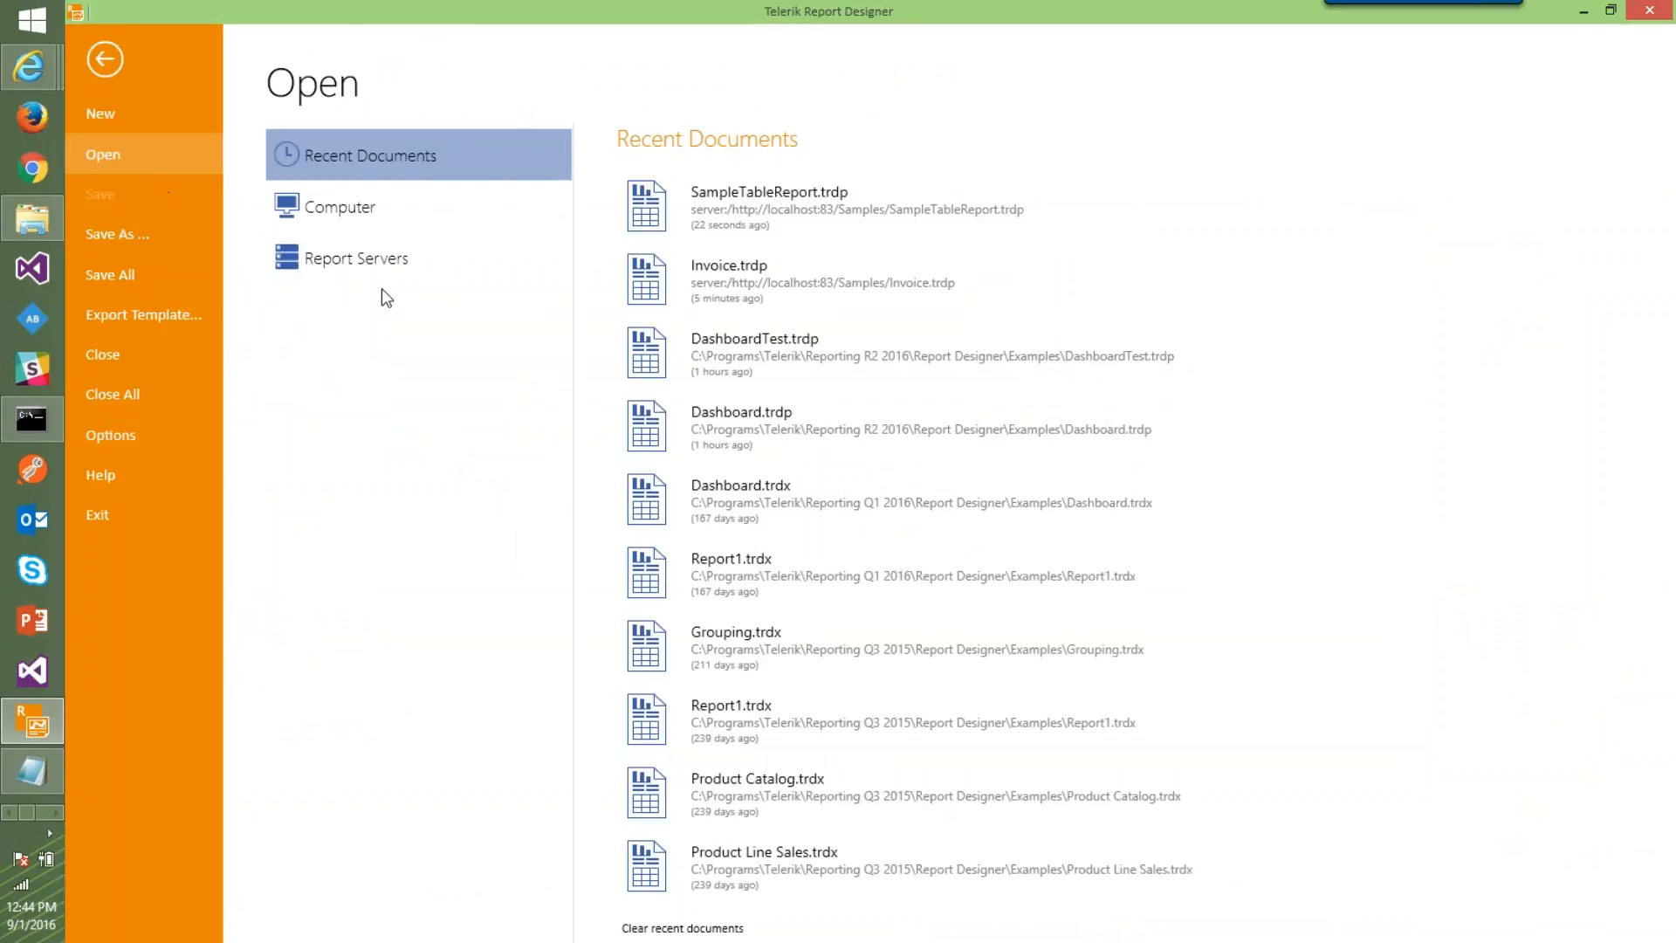
click(382, 262)
click(718, 187)
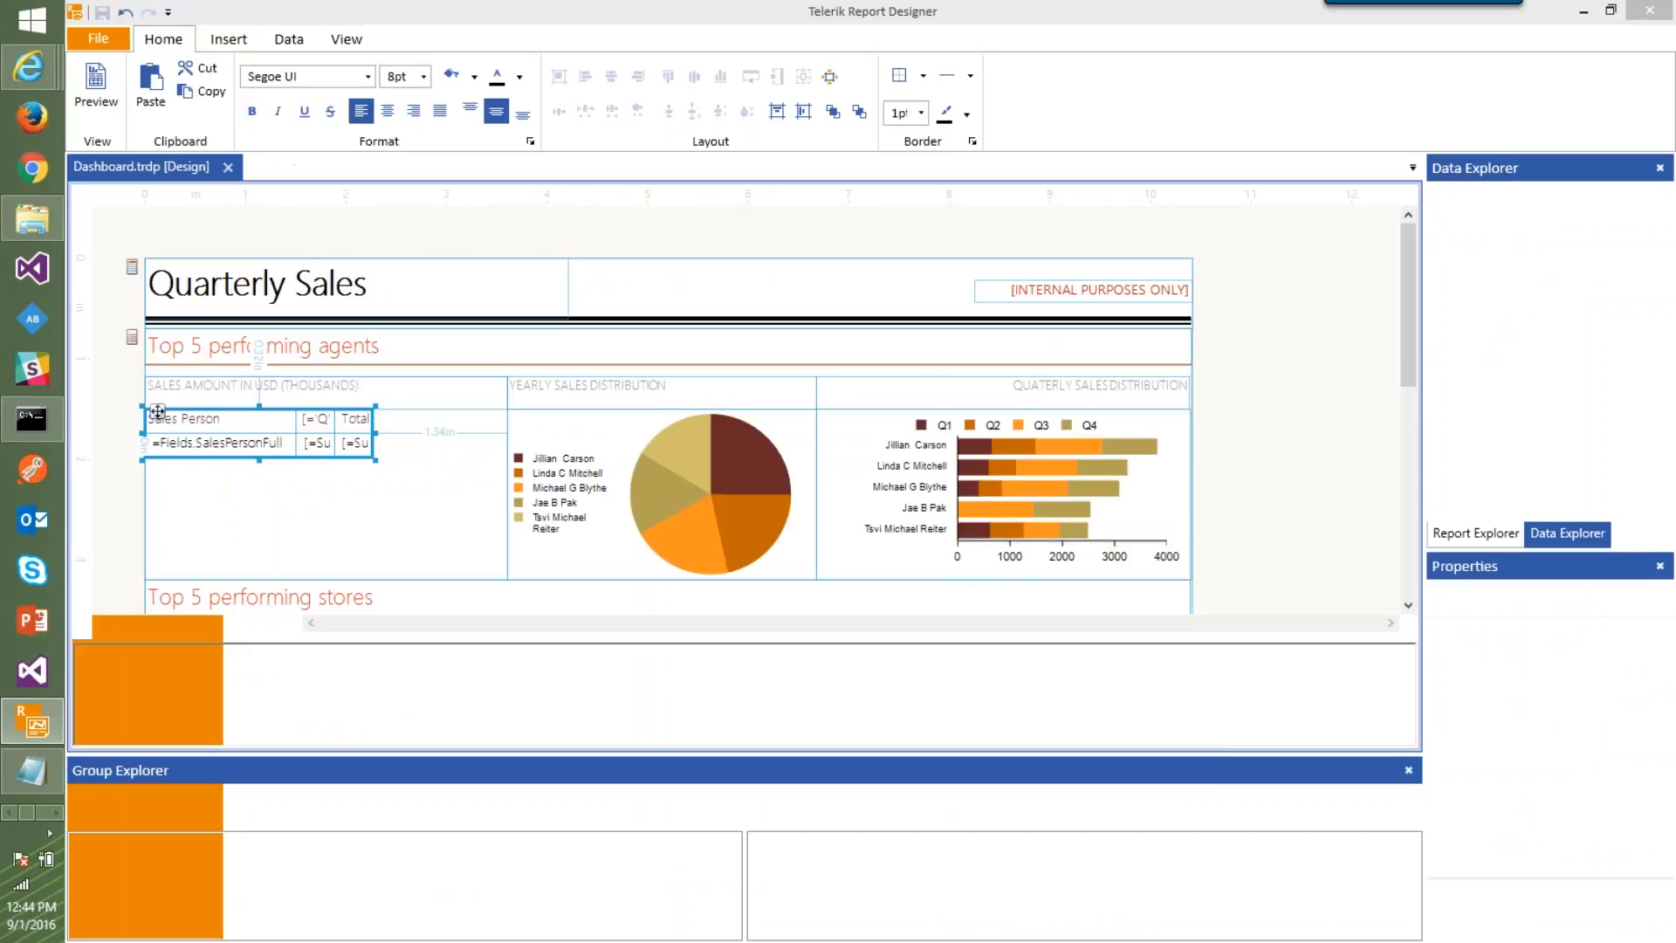
click(767, 611)
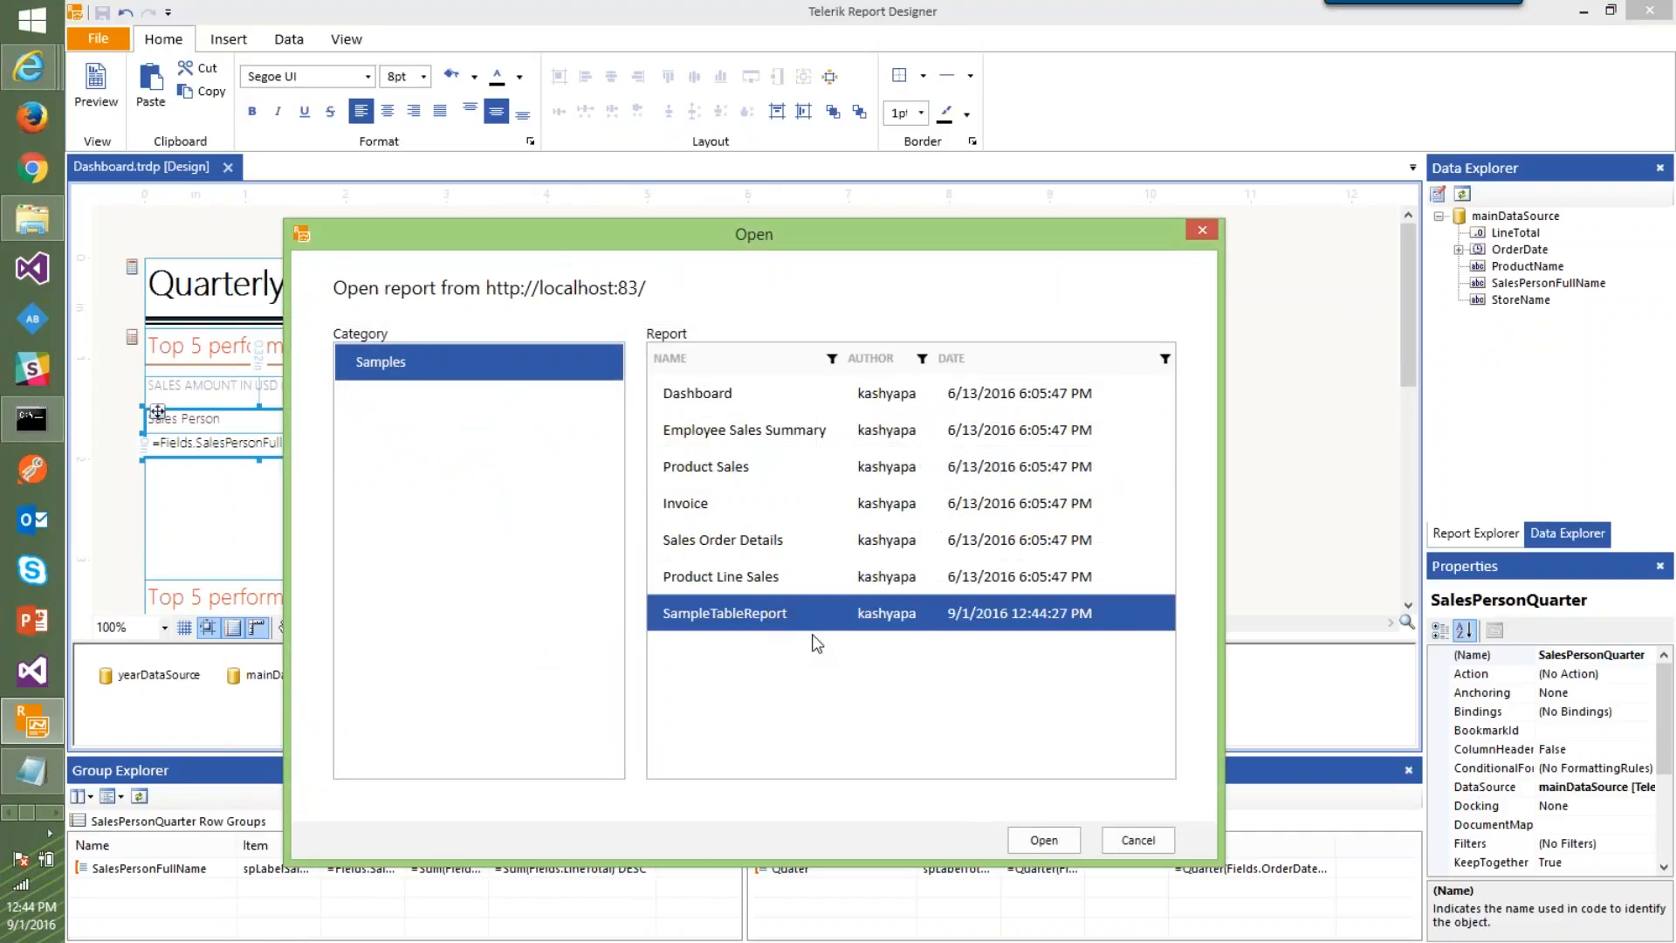
click(1045, 841)
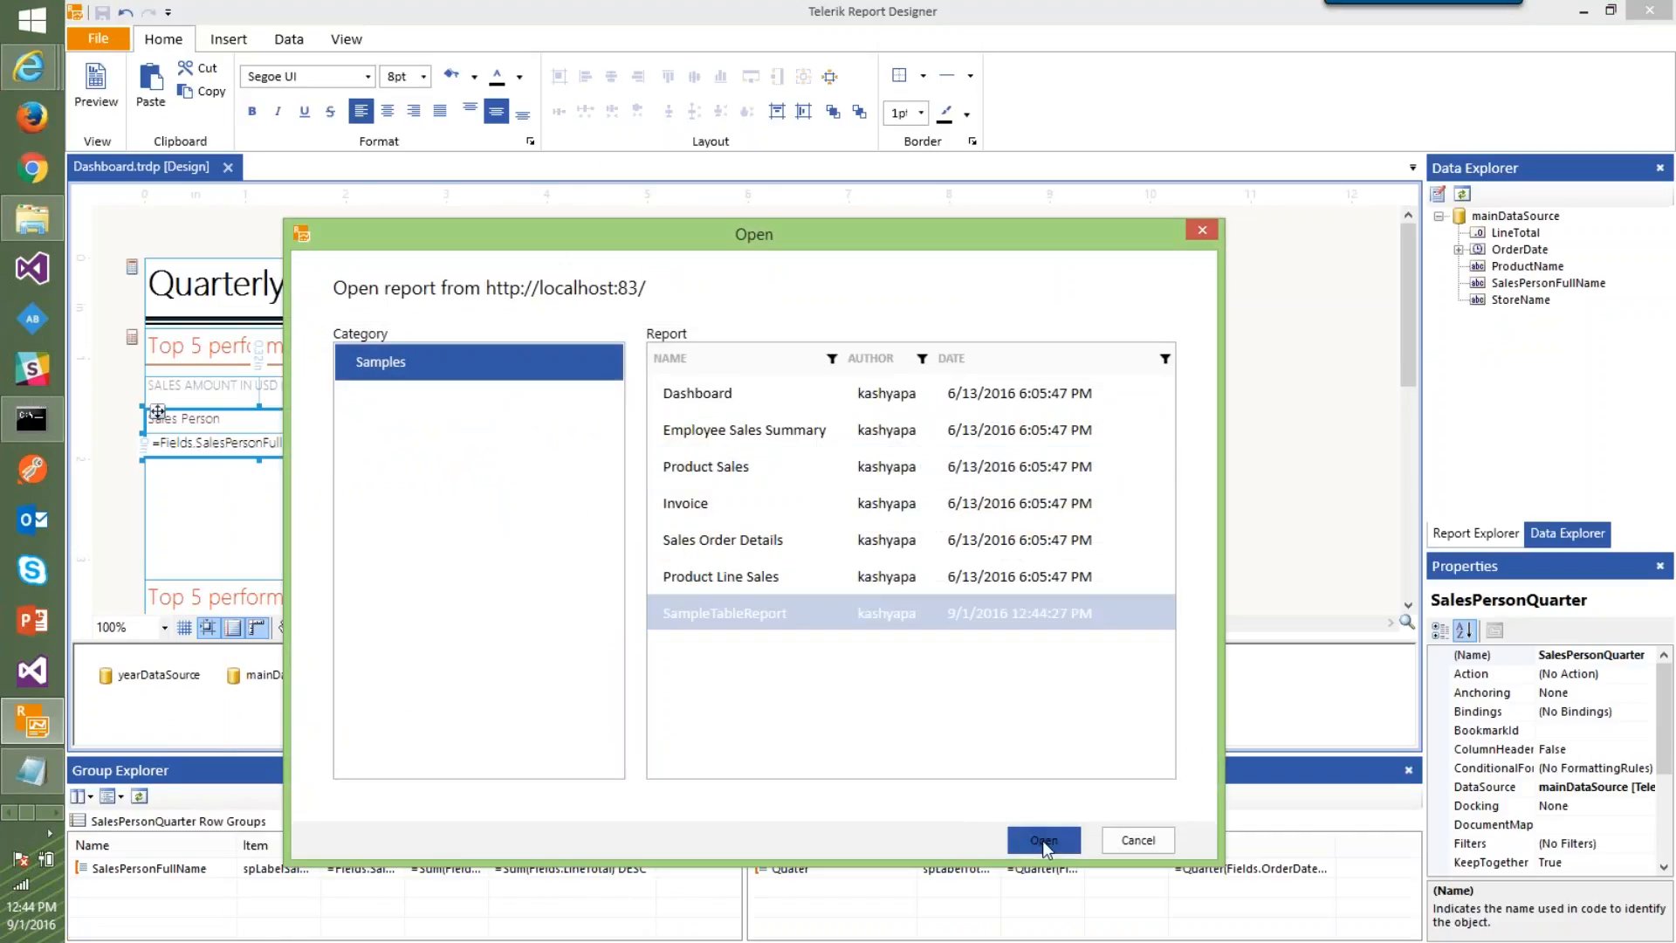
Give the Adventure Works Products title text box a teal background color of 64, 128, 128
click(468, 301)
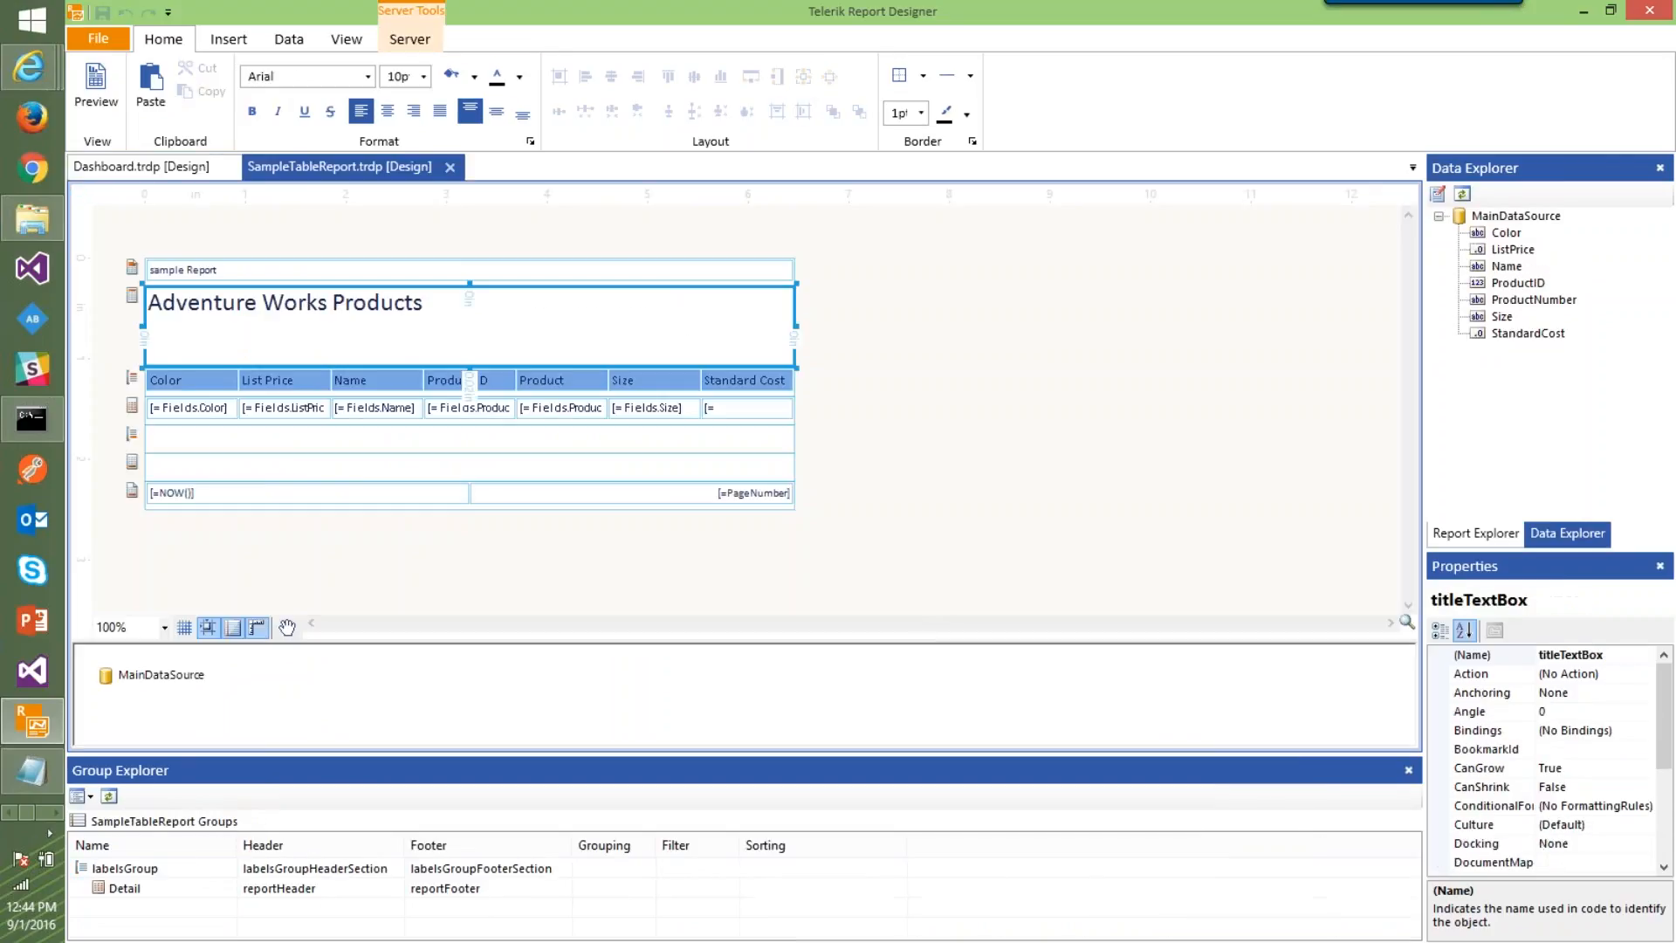
right_click(491, 333)
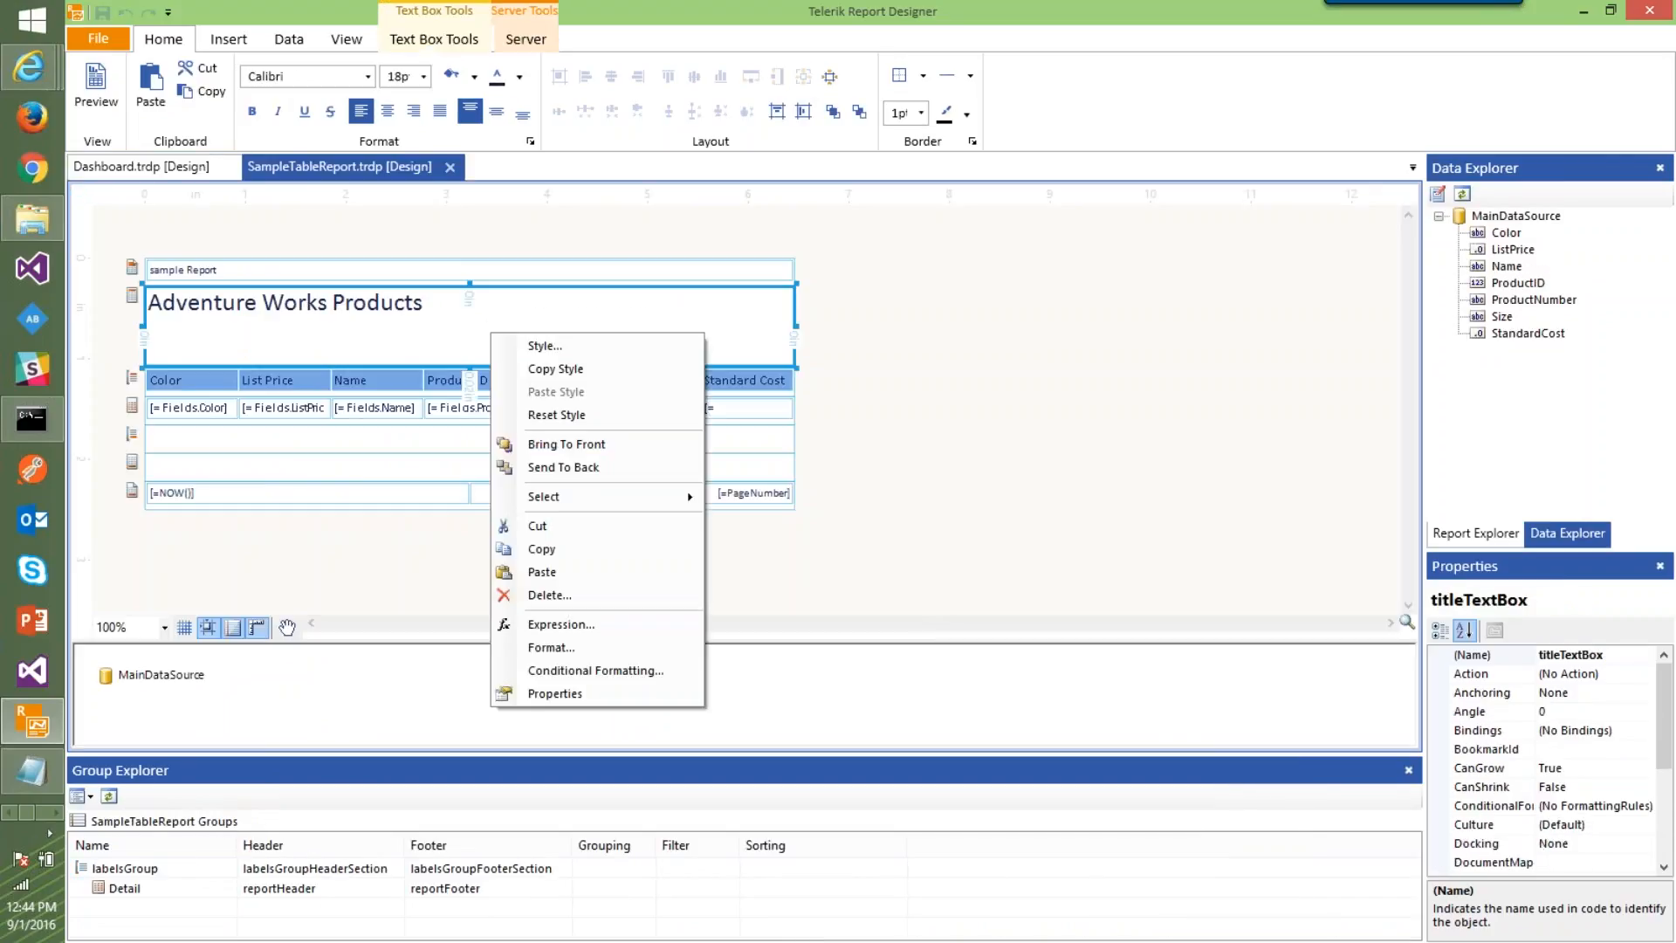
click(546, 346)
click(695, 342)
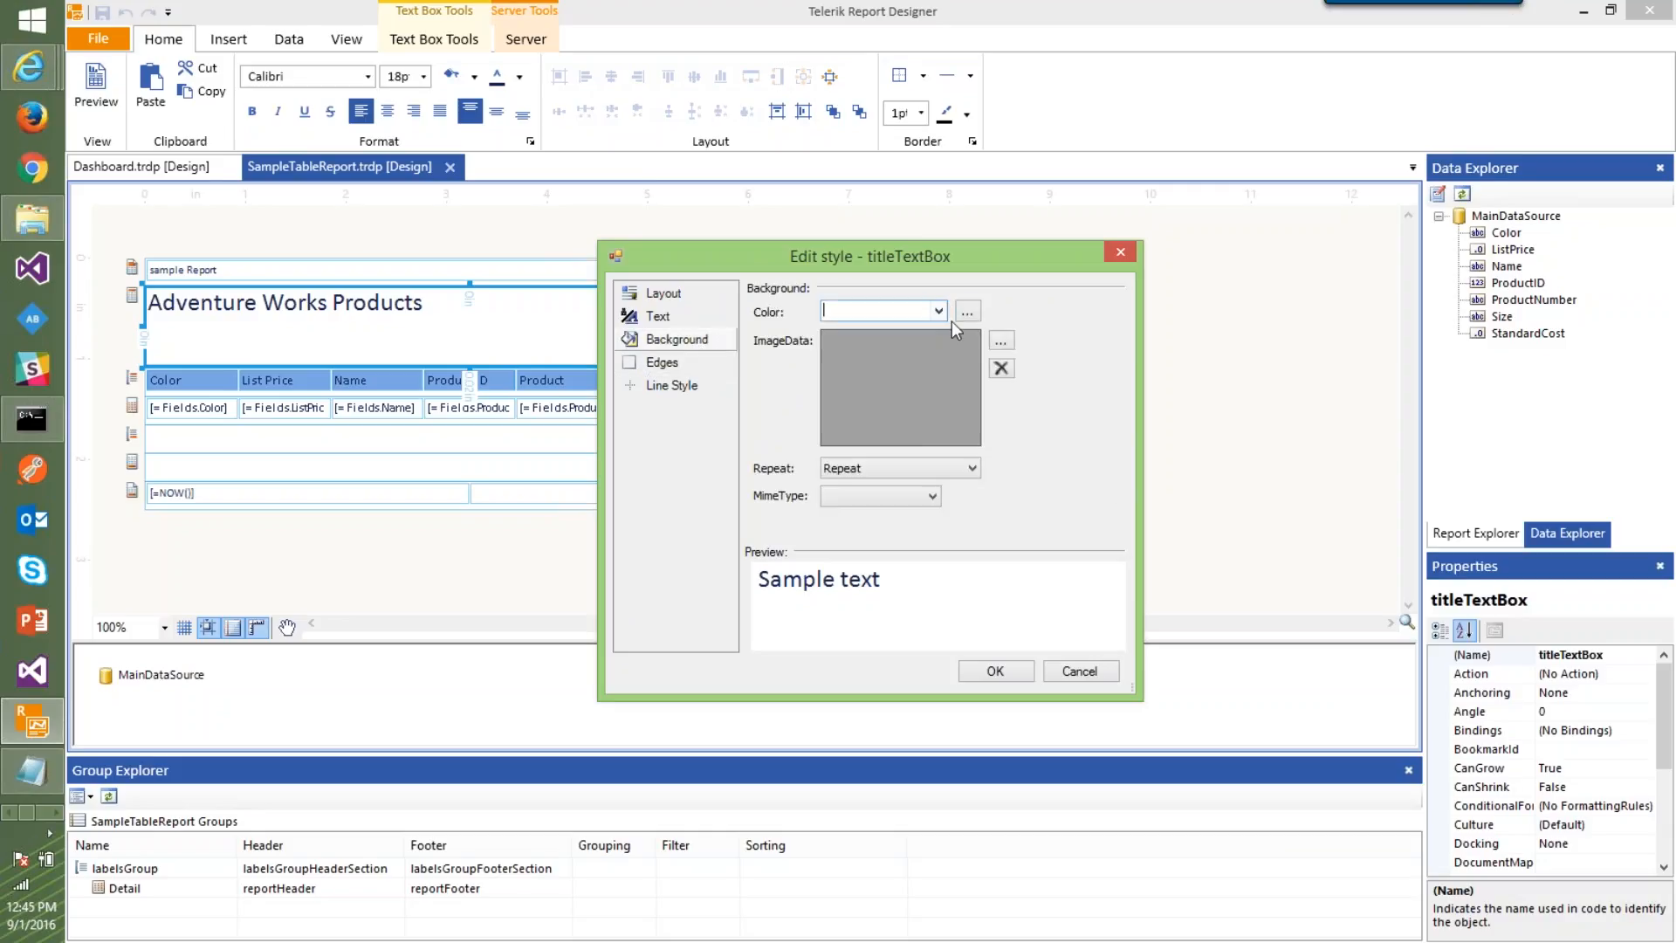
click(971, 311)
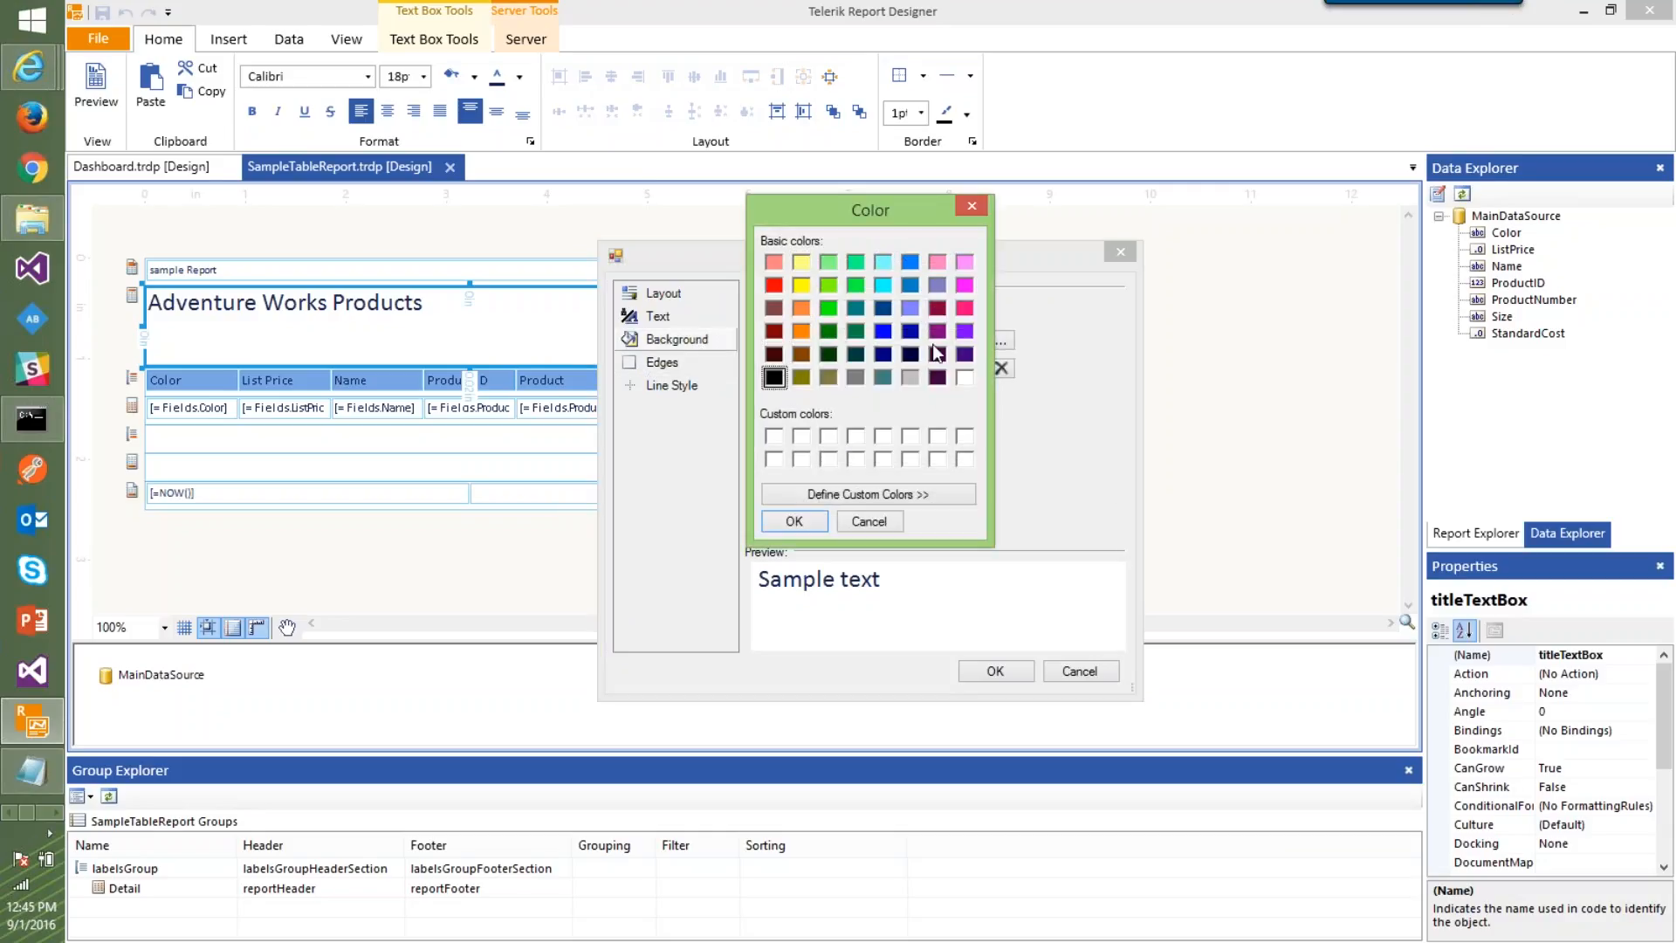
click(882, 376)
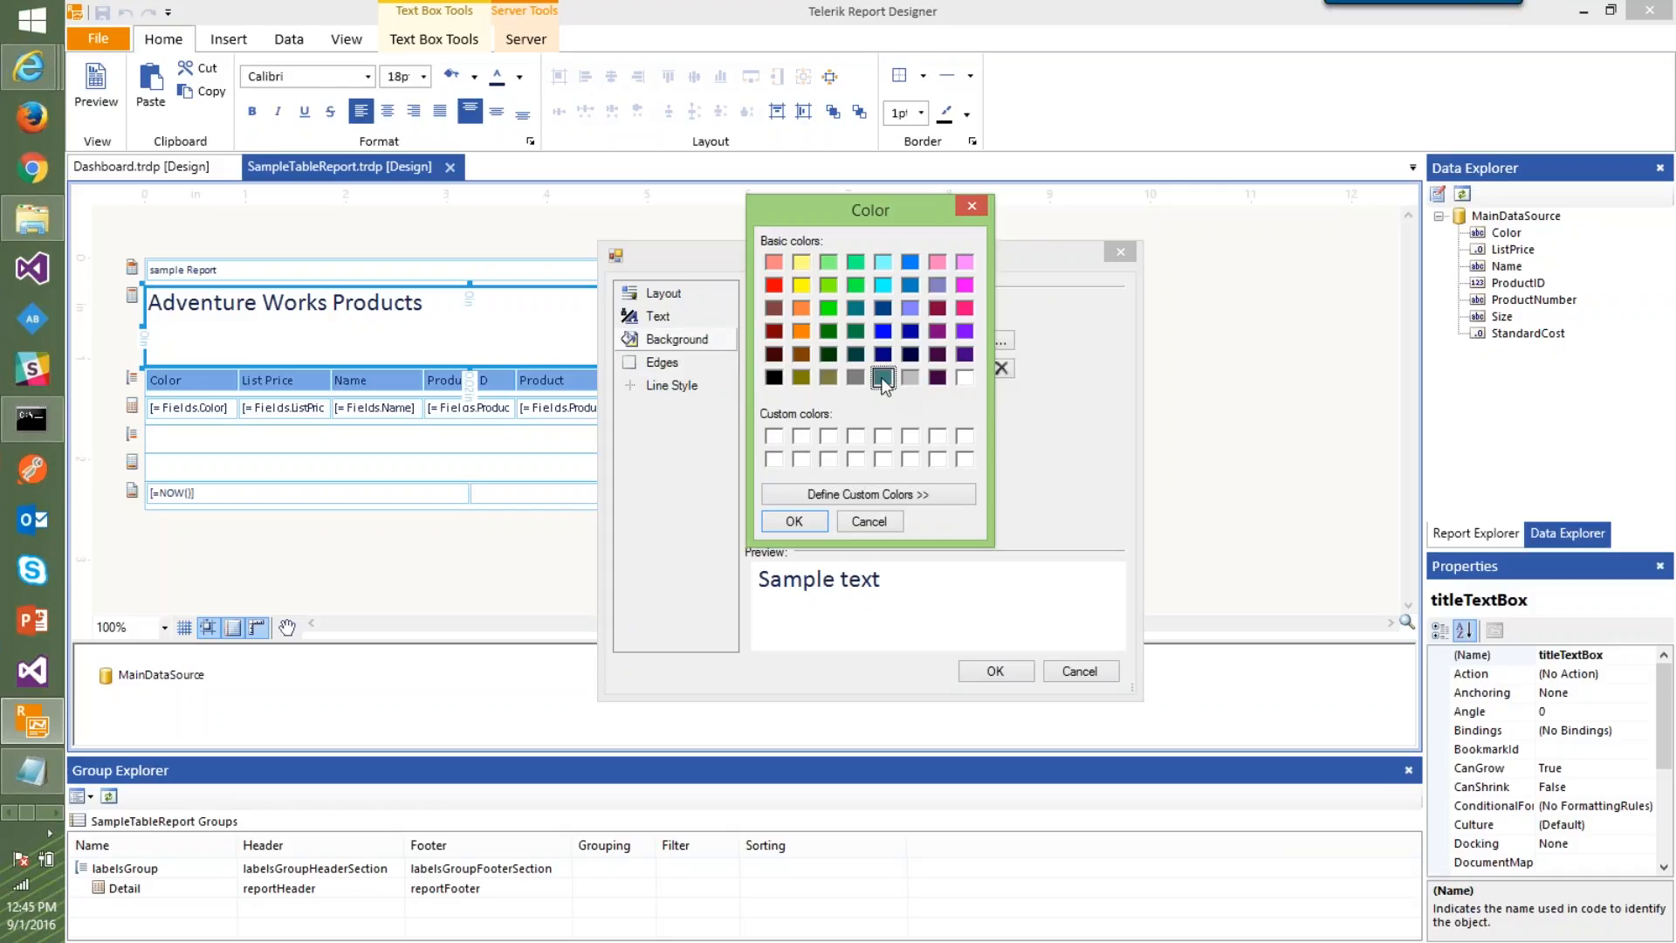
click(800, 521)
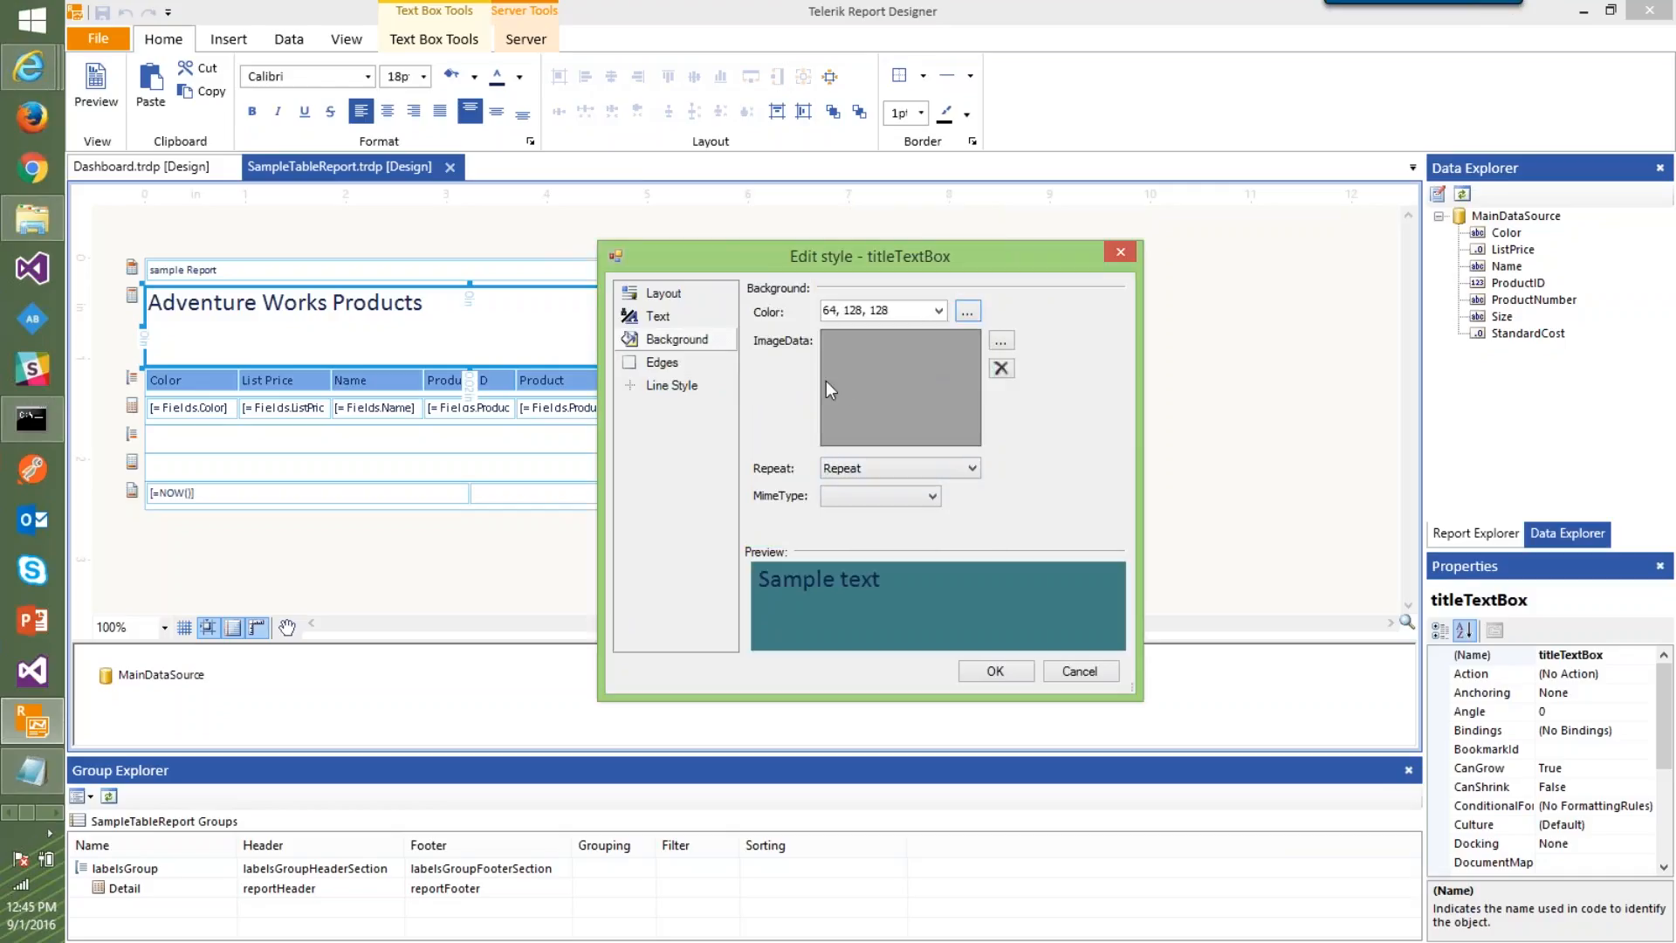
Set the title text box's text color to White and its font to Segoe UI Light, and apply the style
click(660, 316)
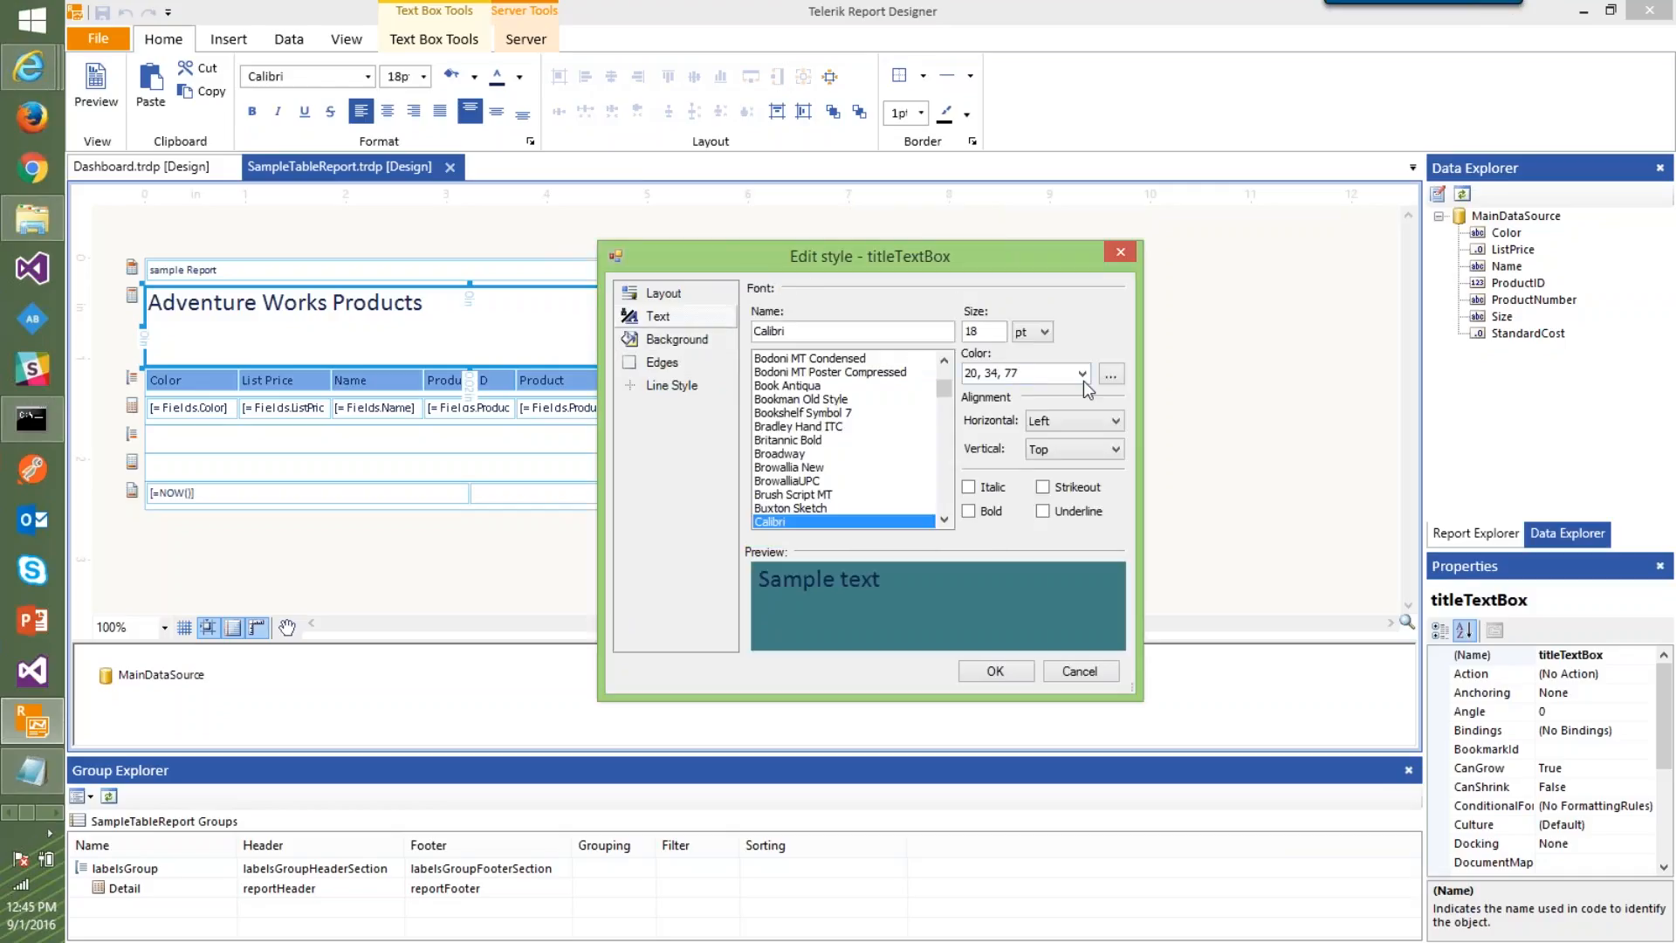
click(1110, 374)
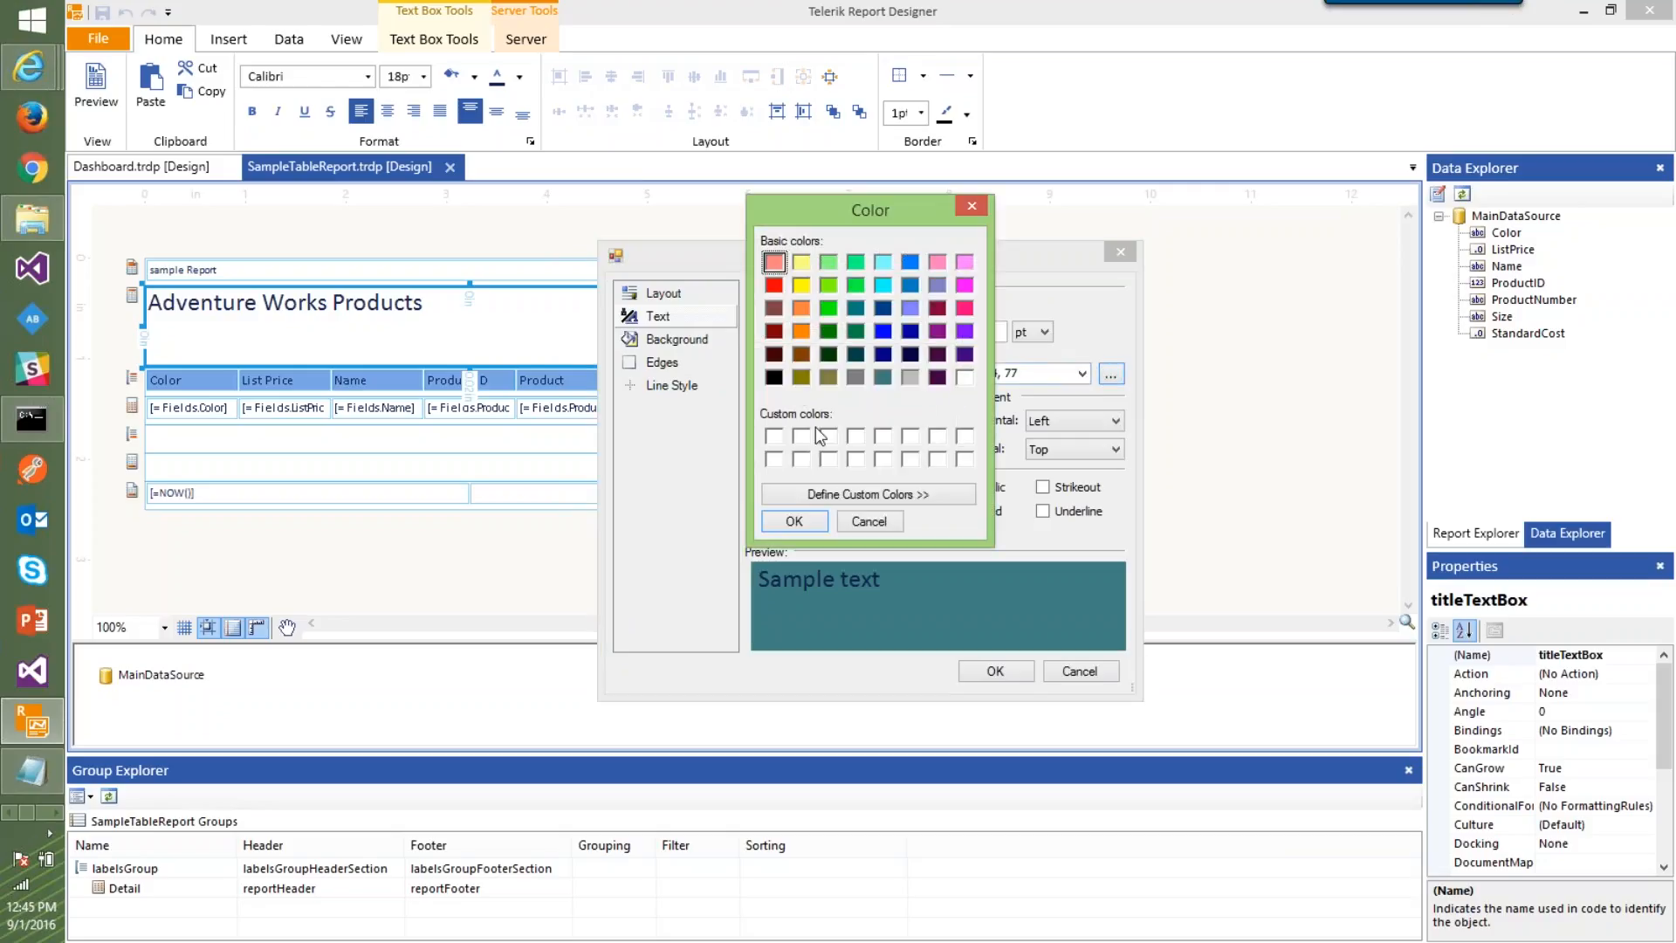
click(964, 376)
click(793, 521)
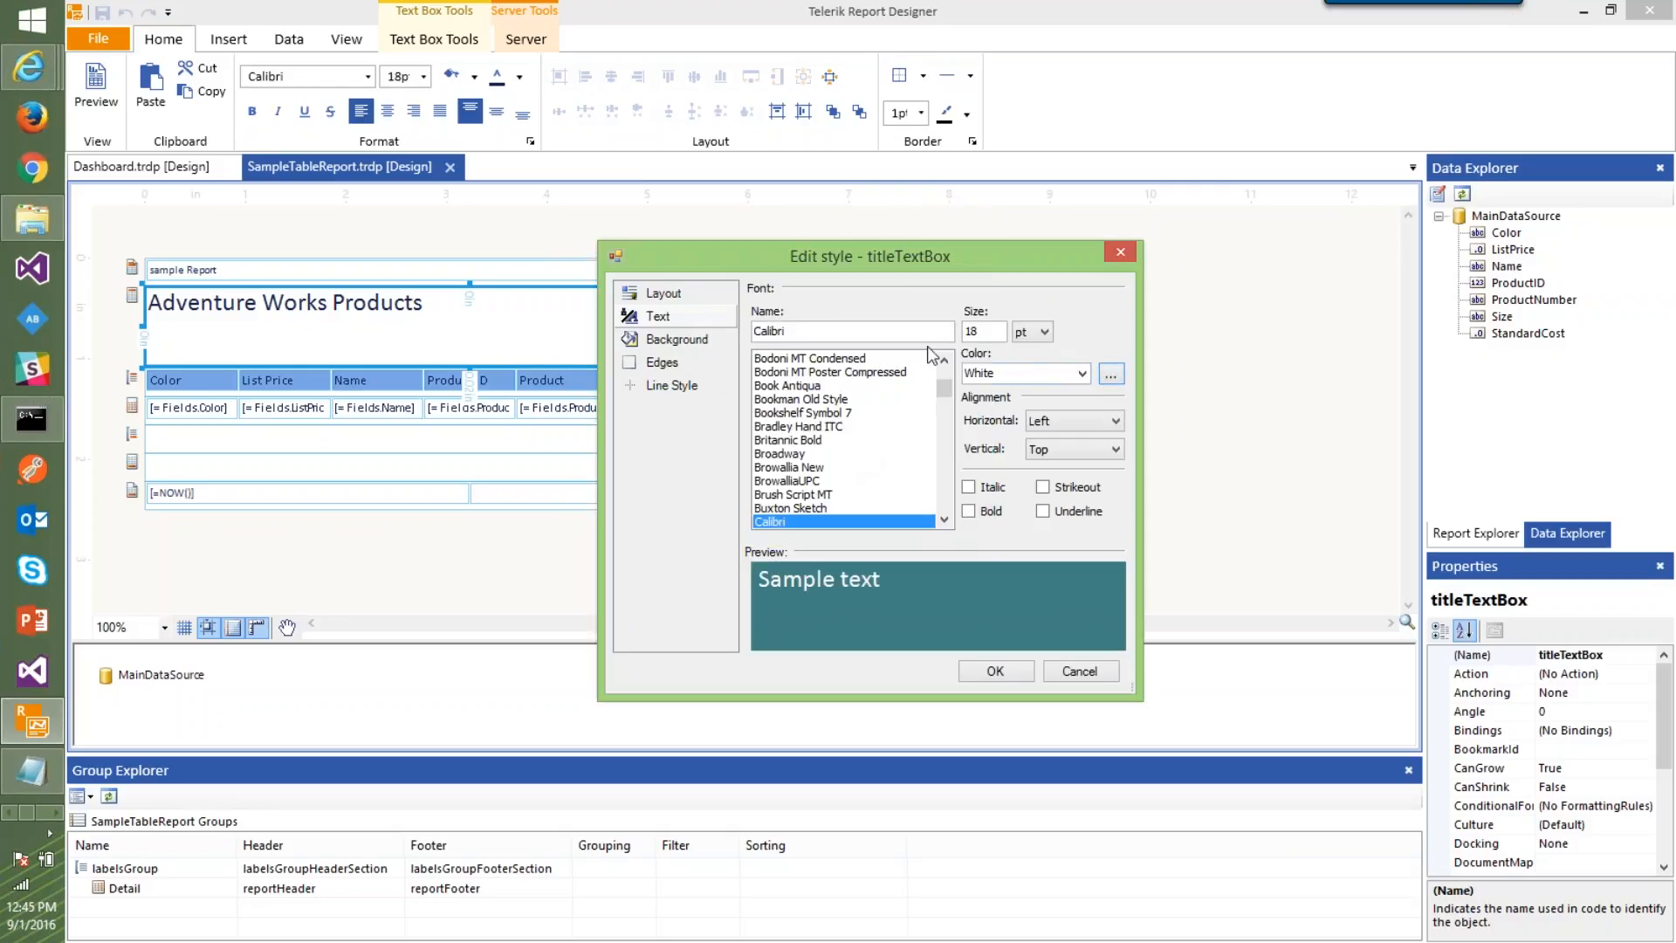
drag(946, 392, 931, 492)
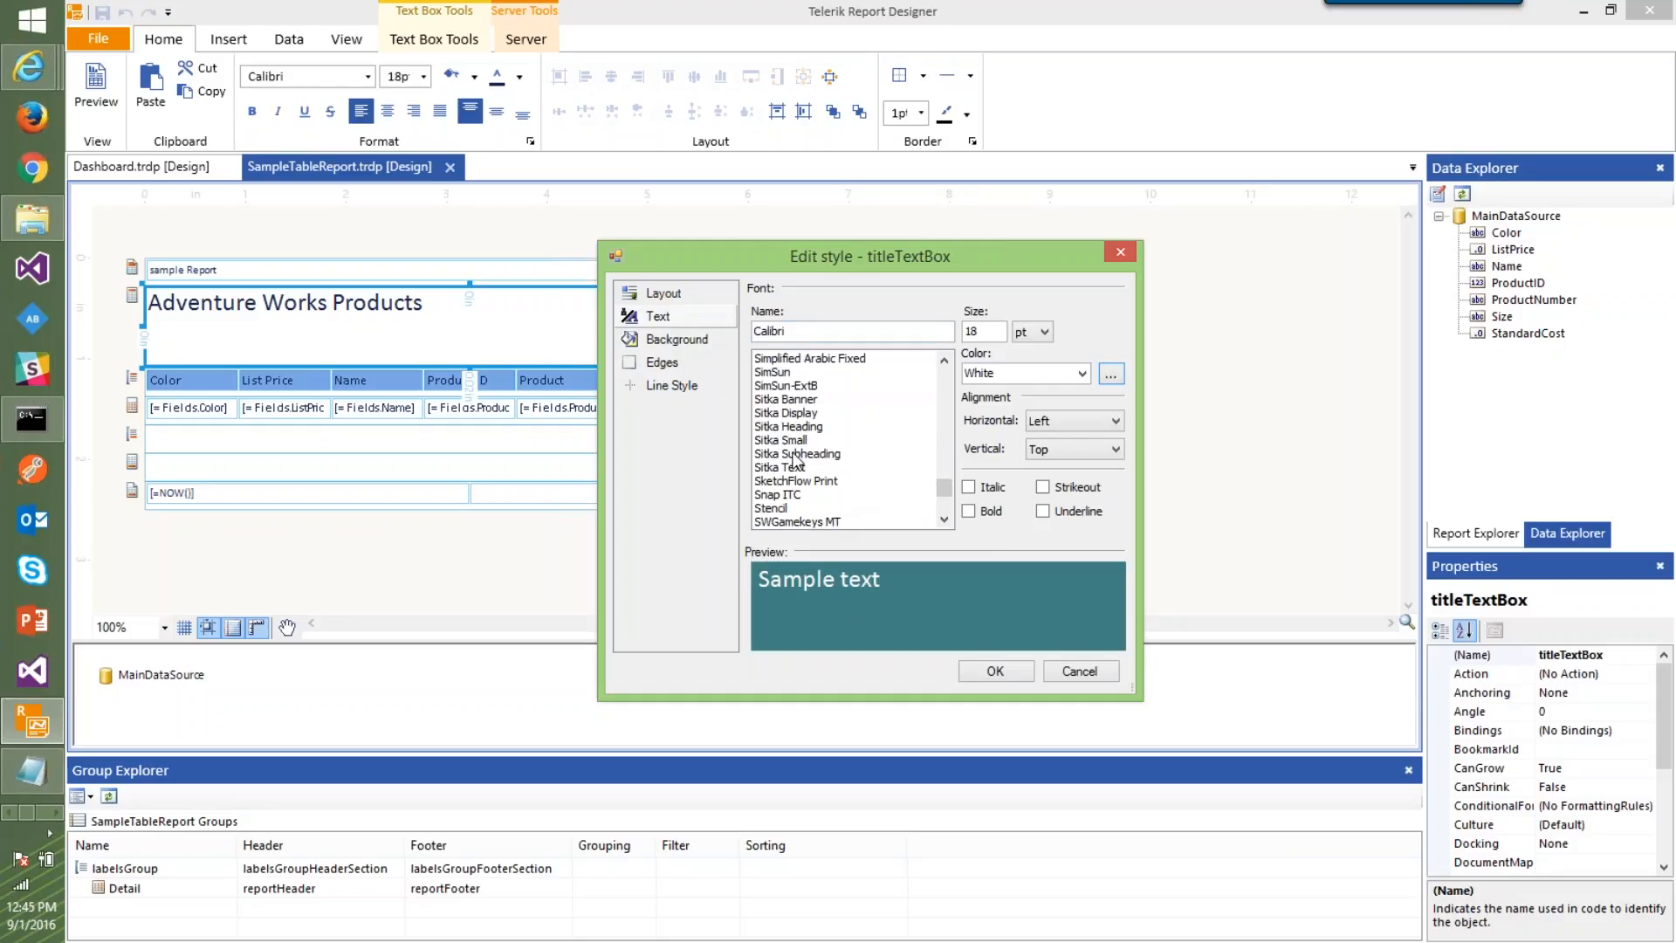
click(944, 519)
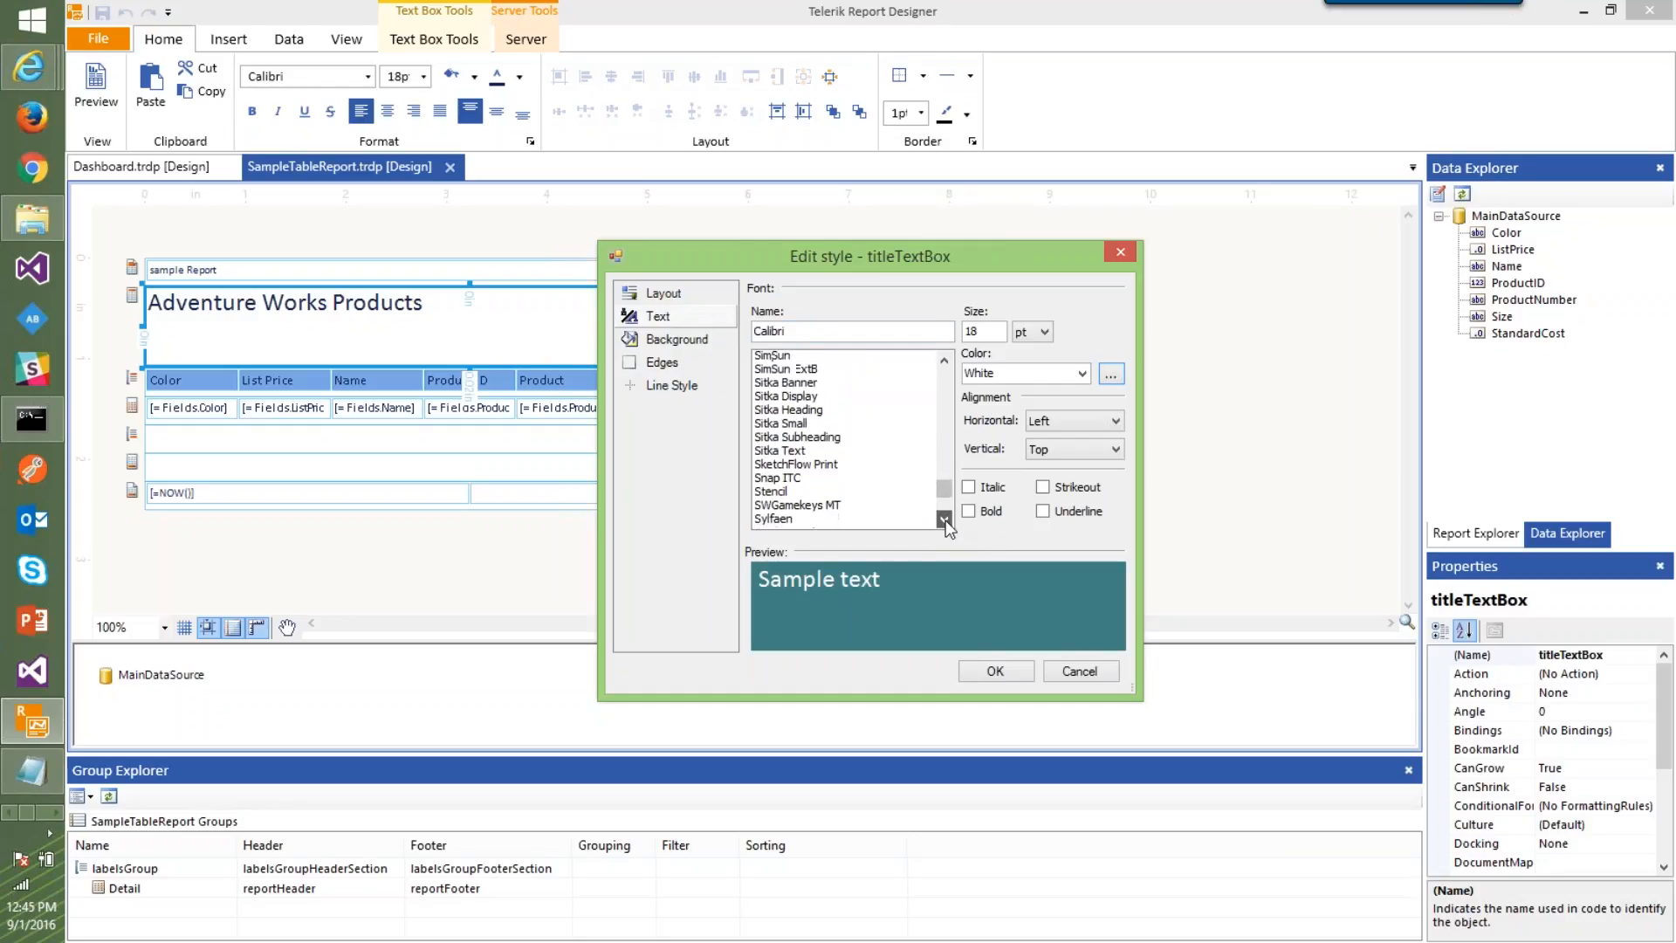
mouse_move(943, 497)
mouse_down()
mouse_move(943, 471)
mouse_move(943, 485)
mouse_up()
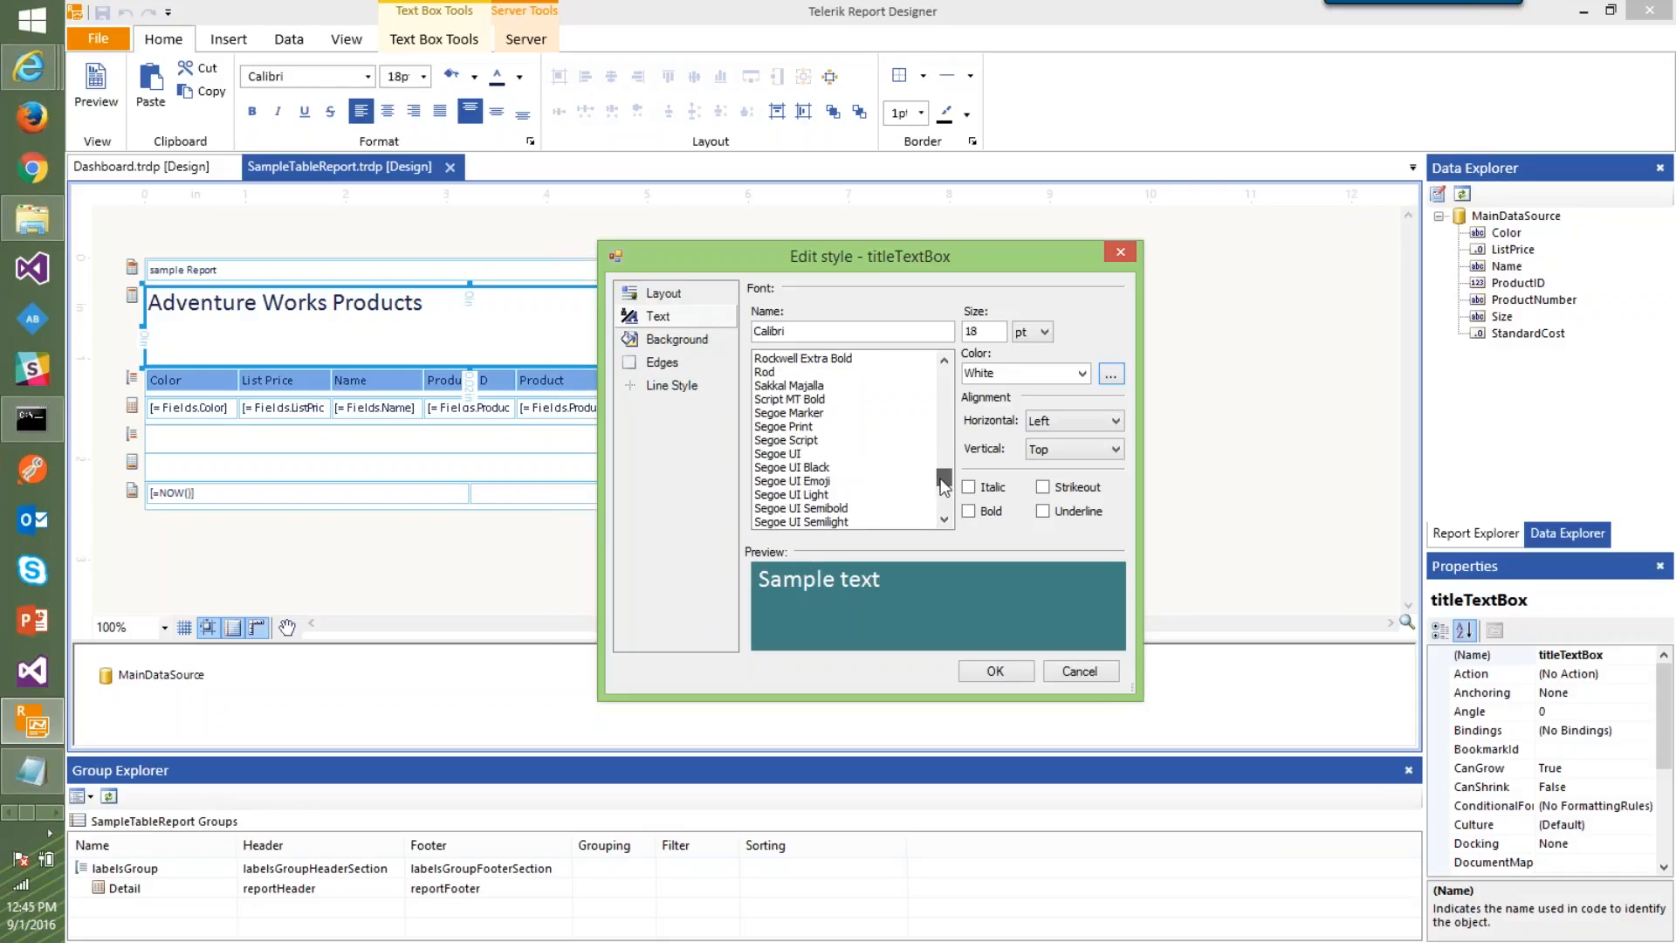
click(824, 494)
click(994, 671)
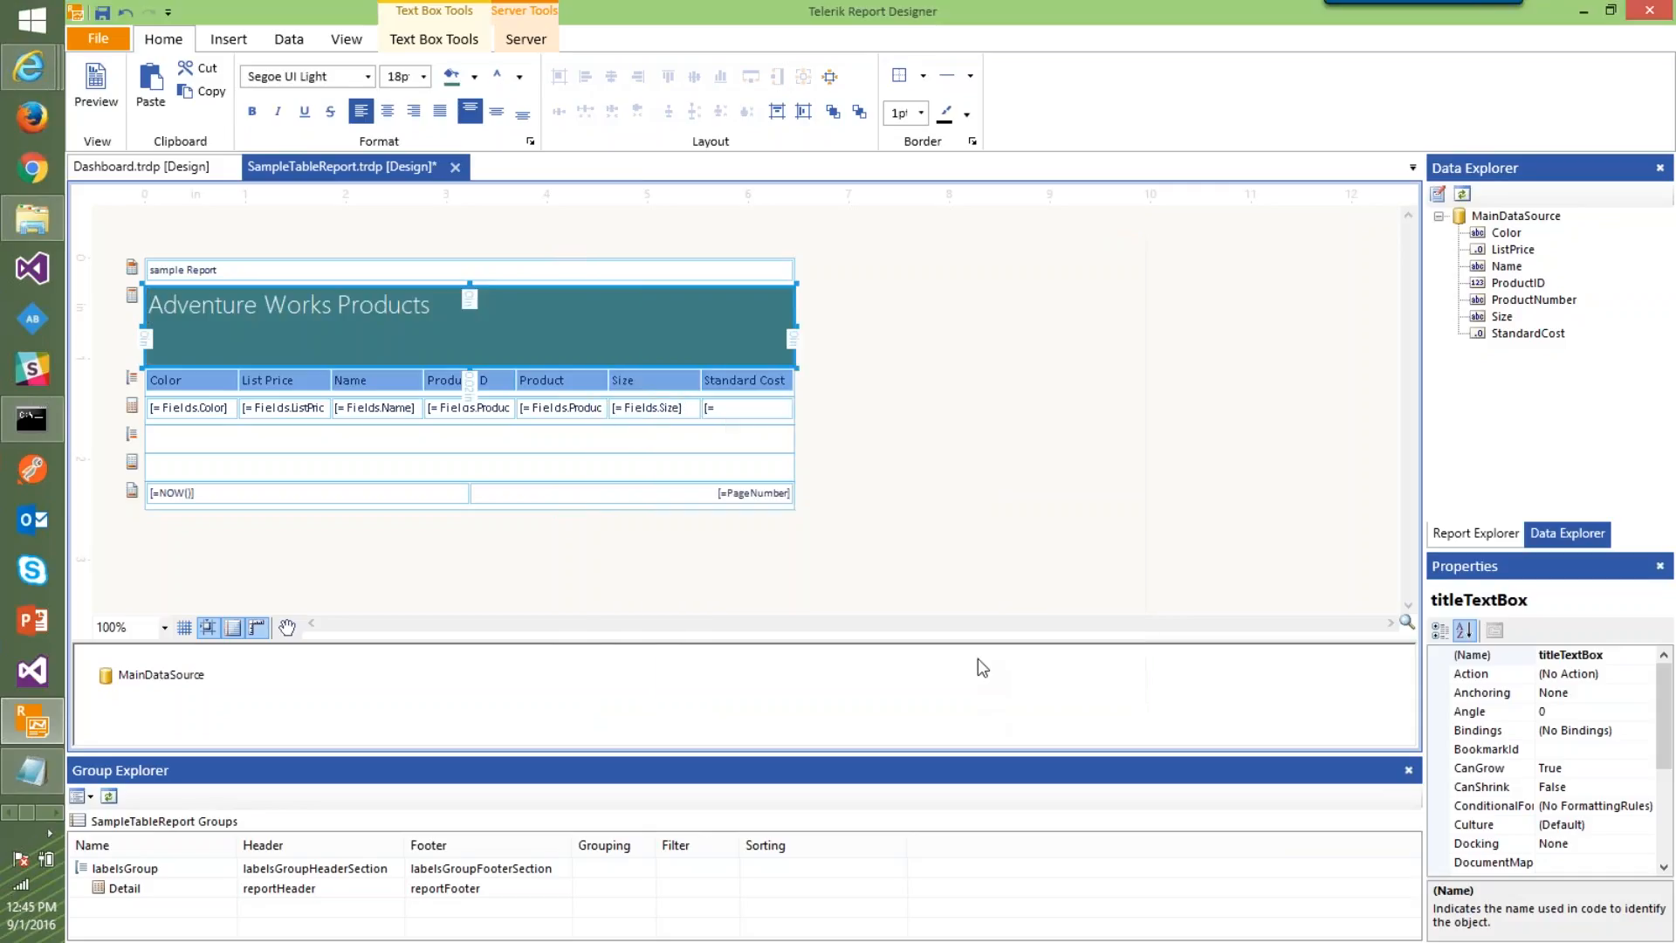
Make the Adventure Works Products title text bold and deselect the text box
right_click(583, 316)
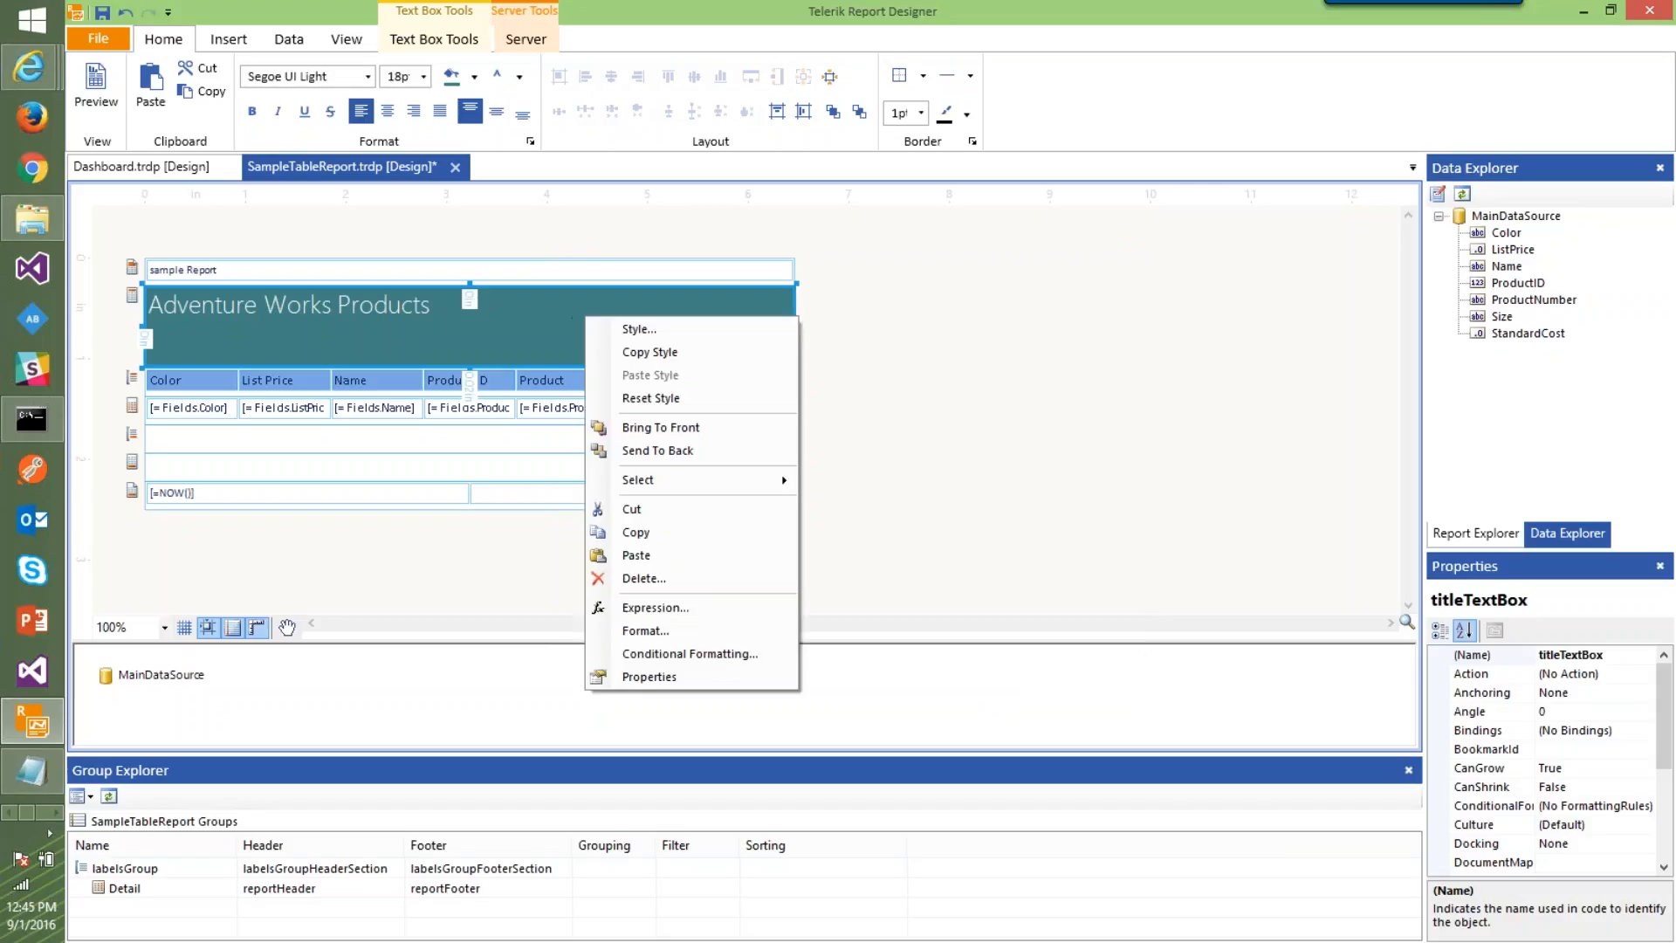
click(660, 330)
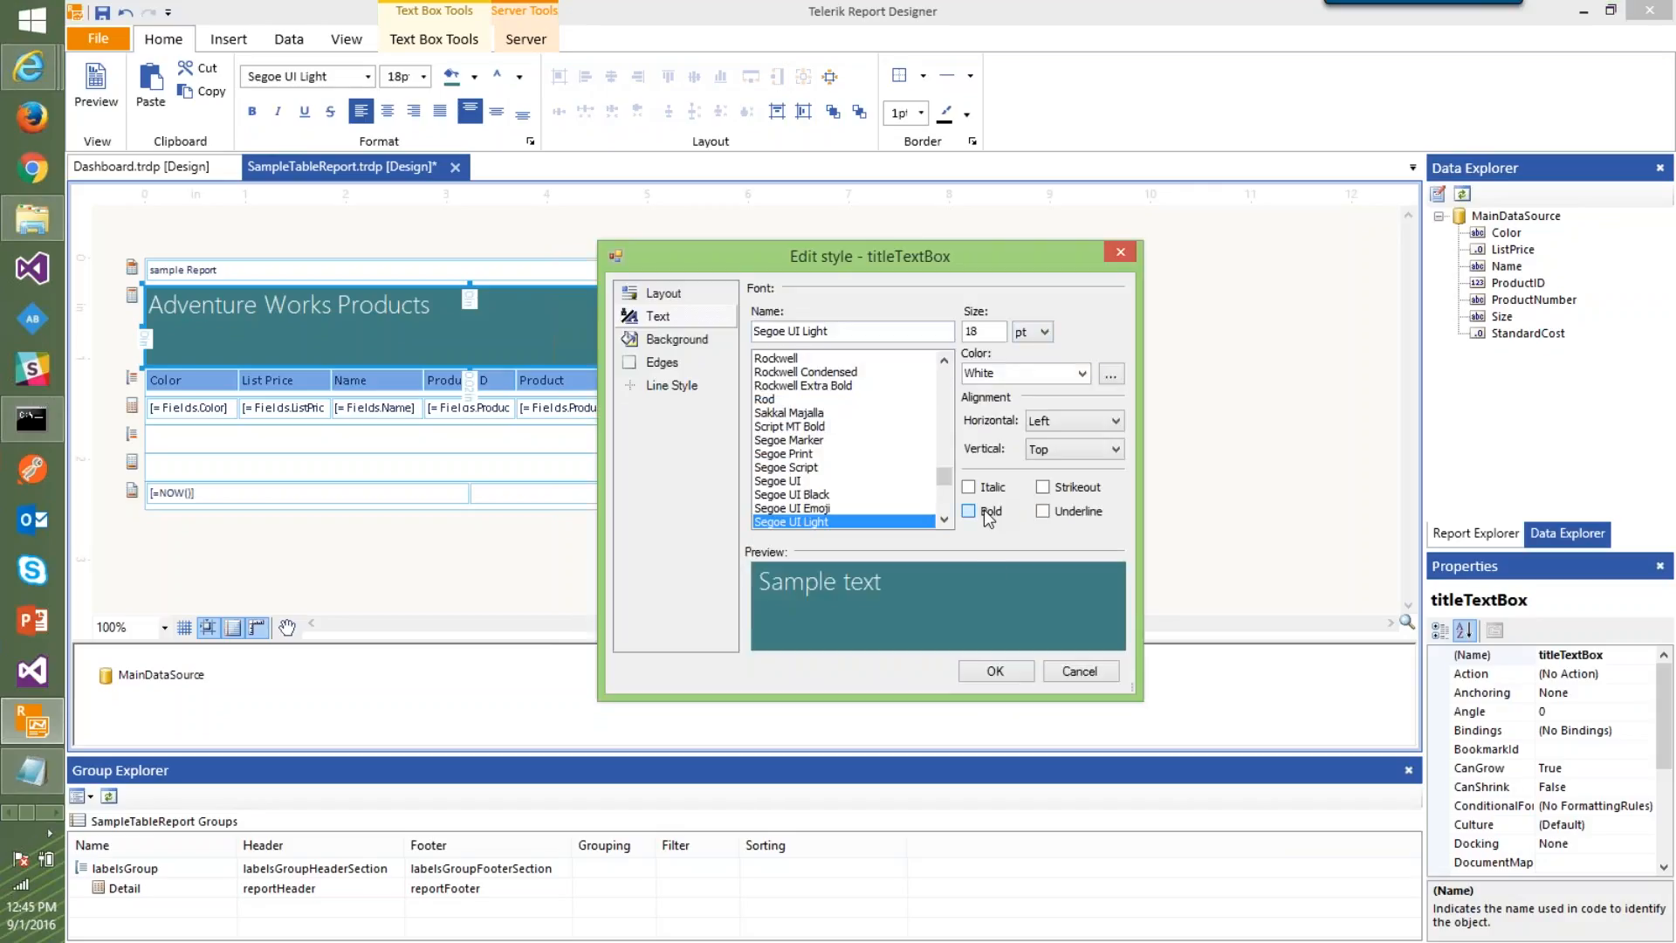
click(985, 511)
click(995, 670)
click(1180, 398)
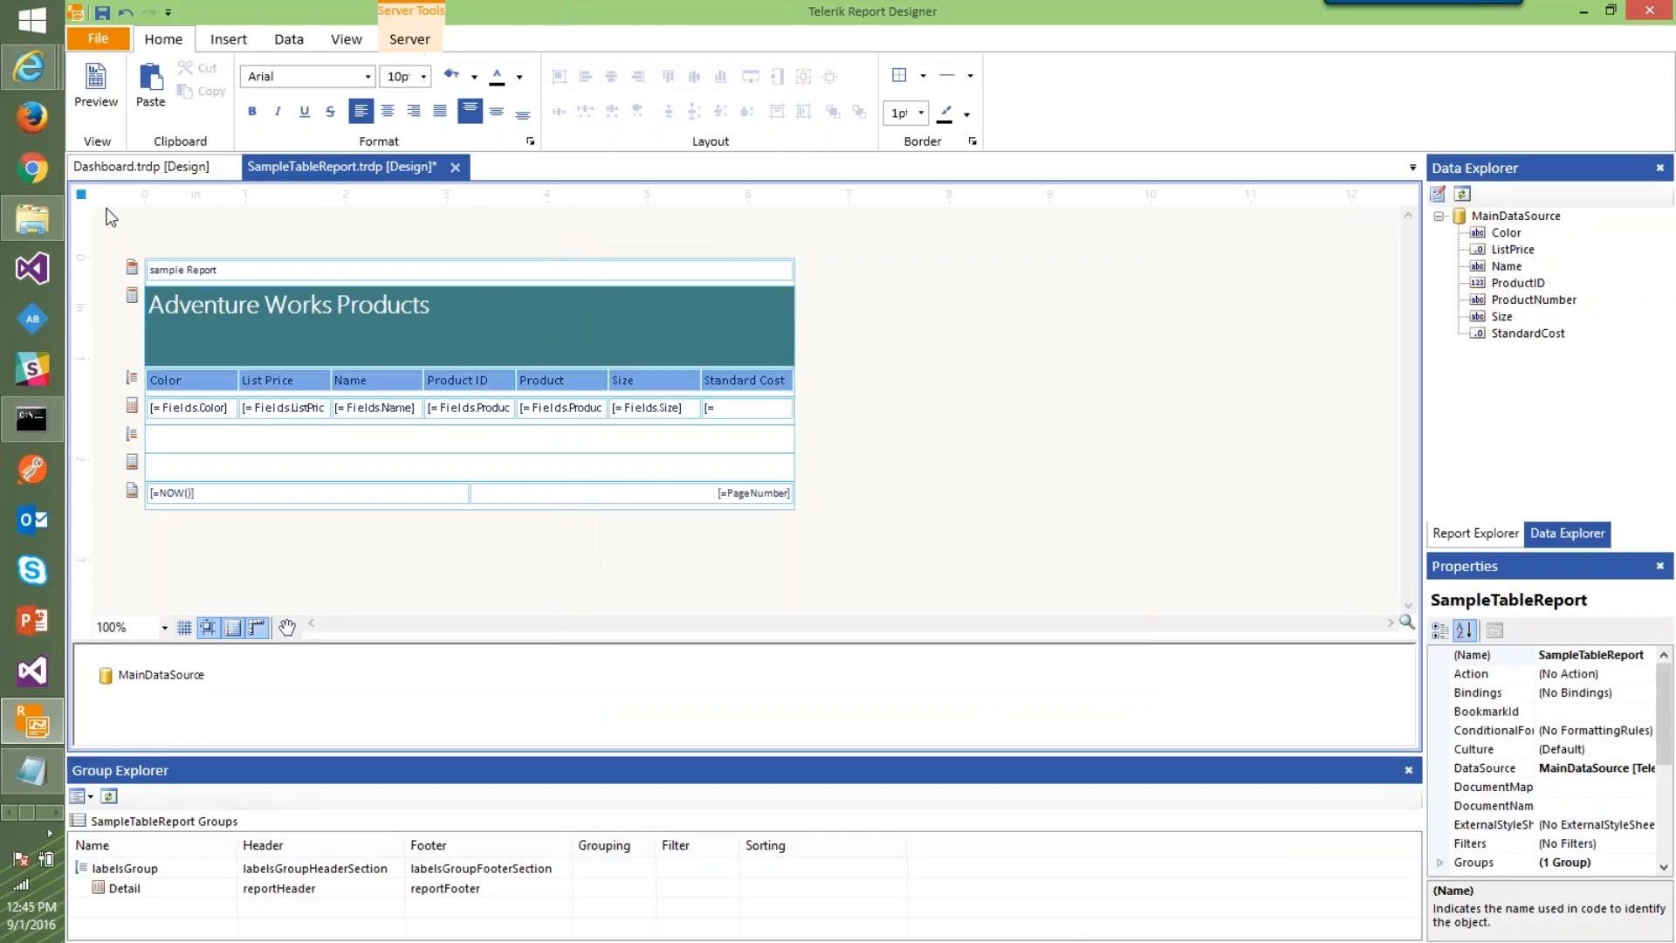
Preview the modified SampleTableReport in the browser, close the preview and return to Report Designer
click(89, 99)
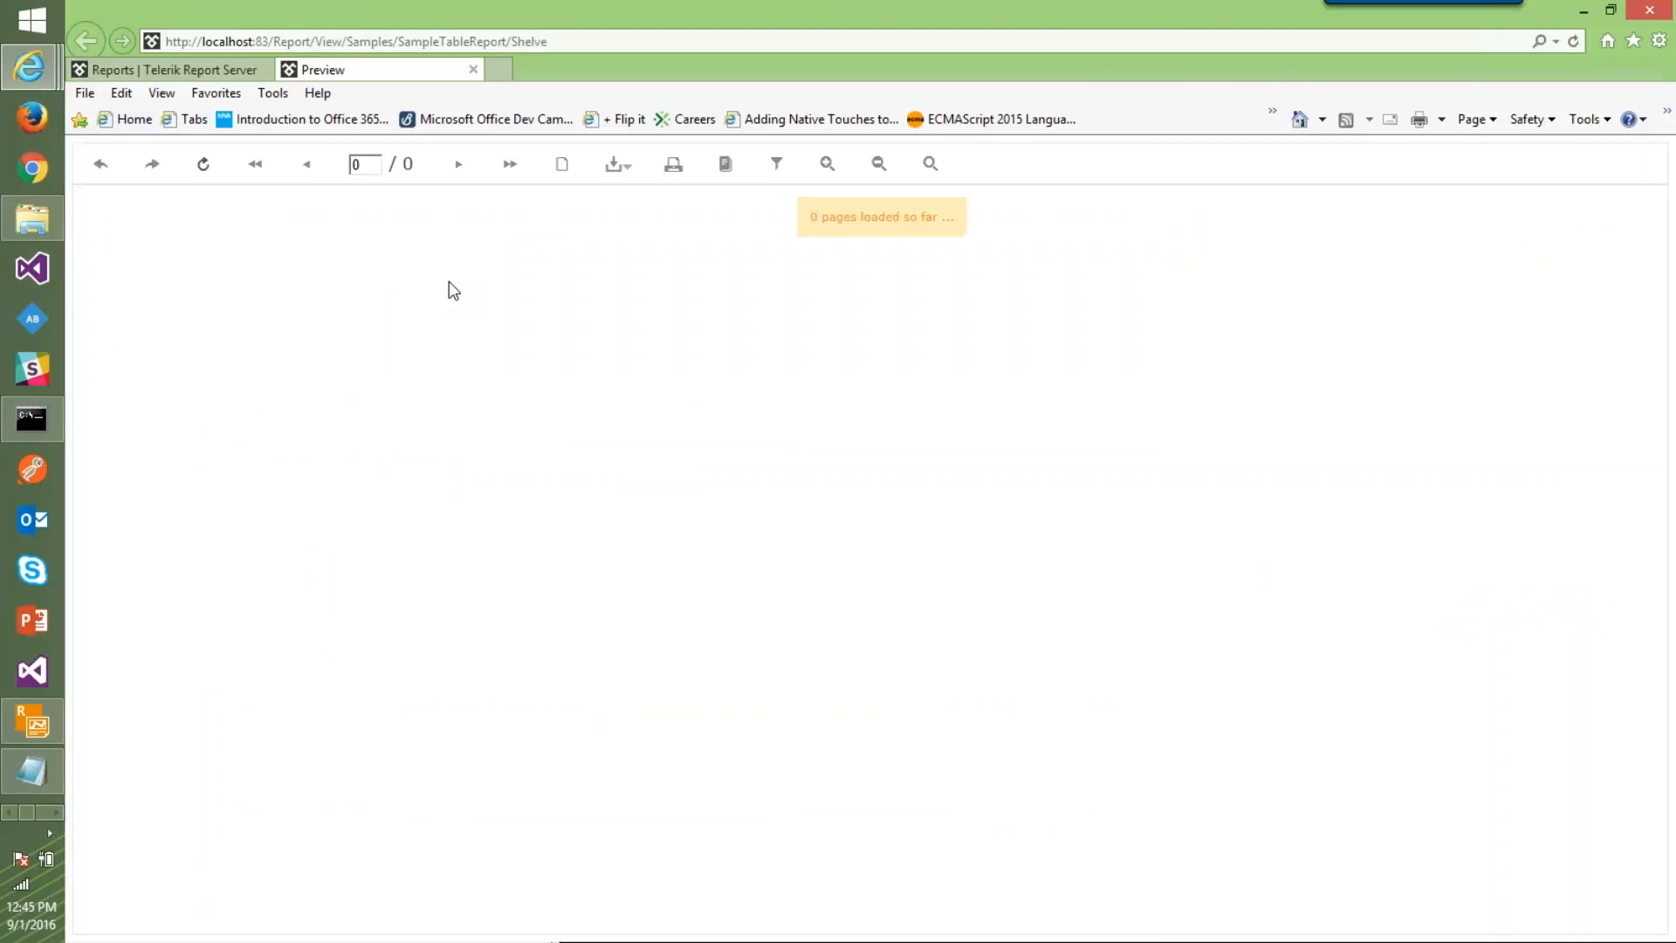
click(472, 69)
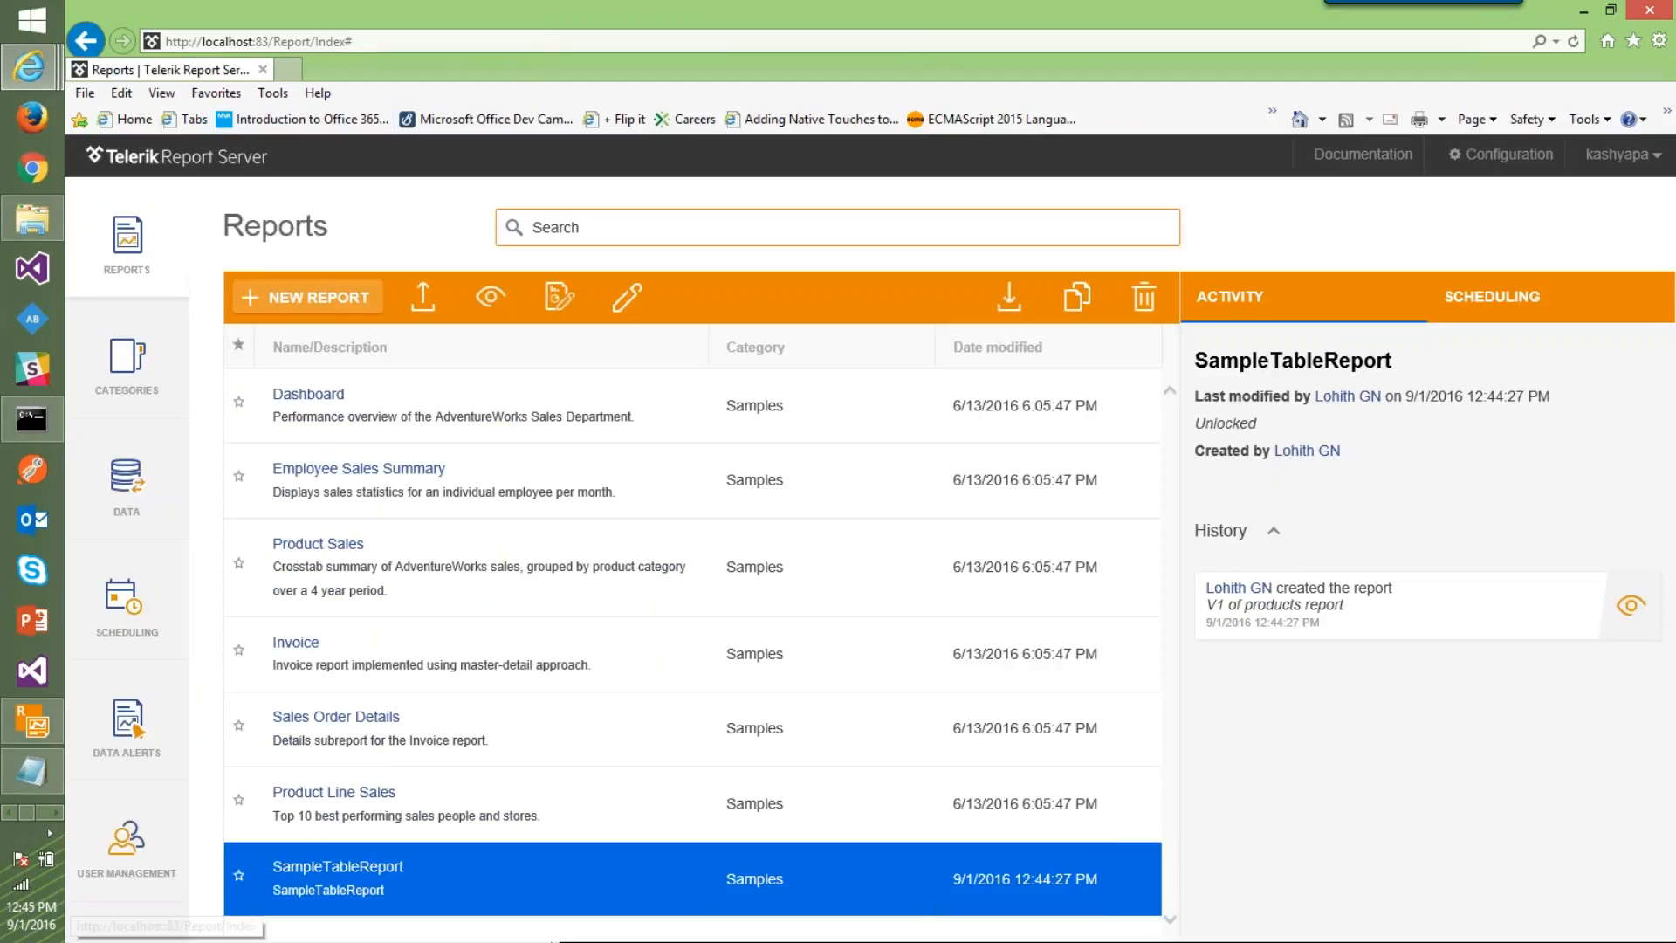
click(627, 296)
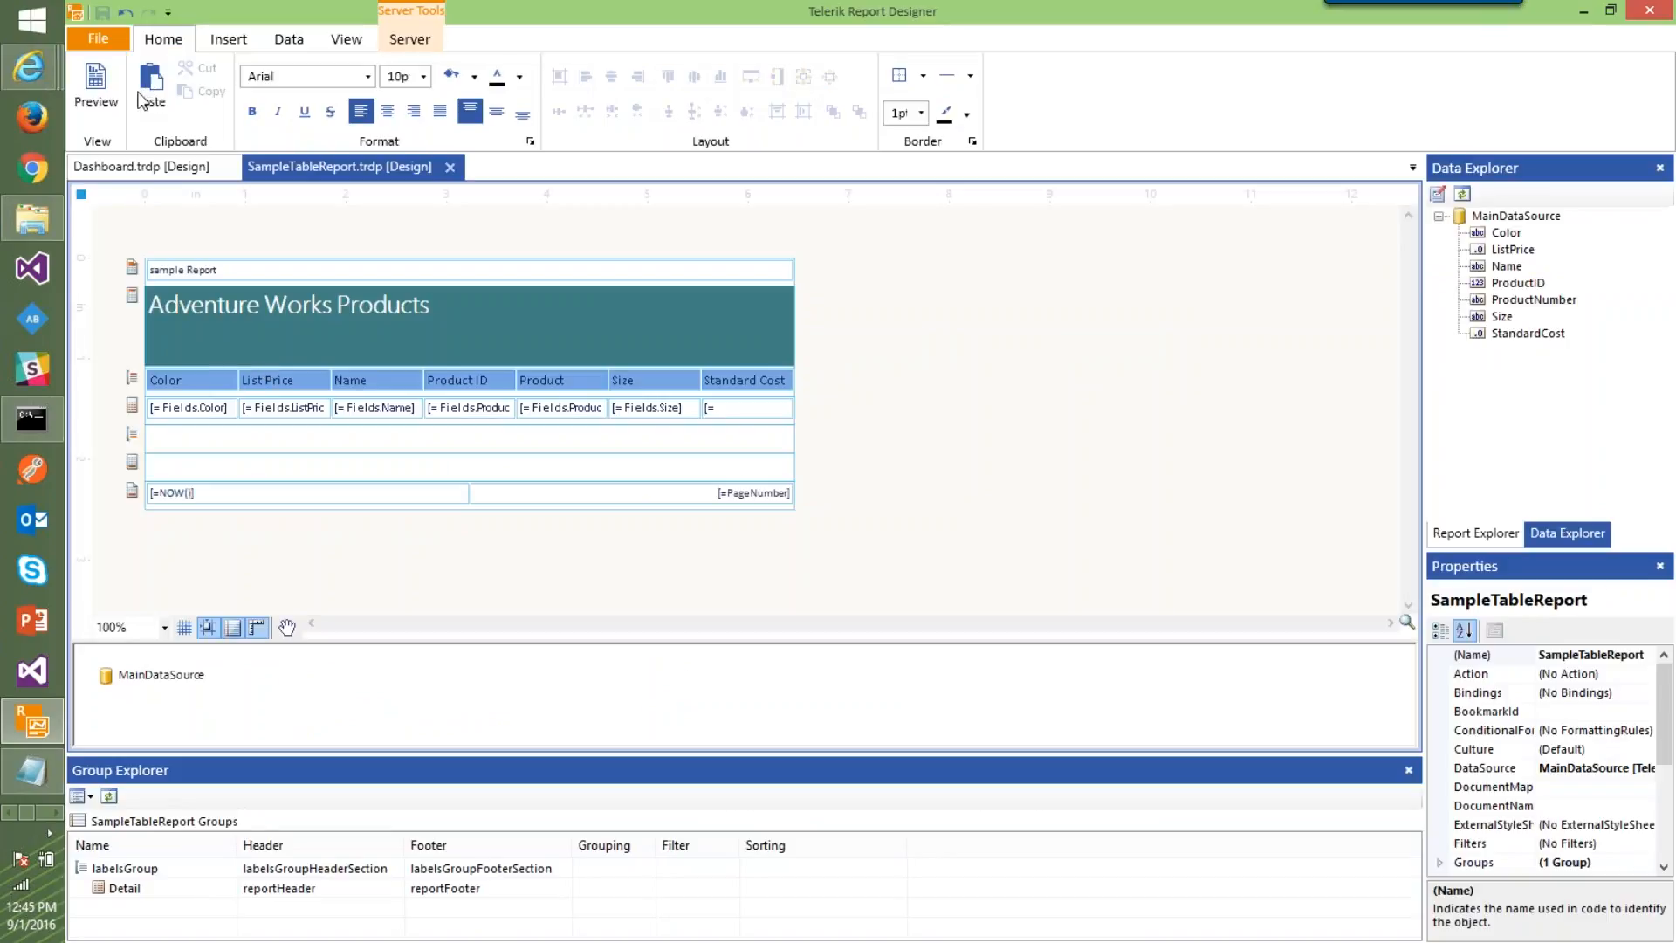
Publish SampleTableReport to the server with the comment "V2 - modified report header - add background color", without keeping it locked
click(406, 41)
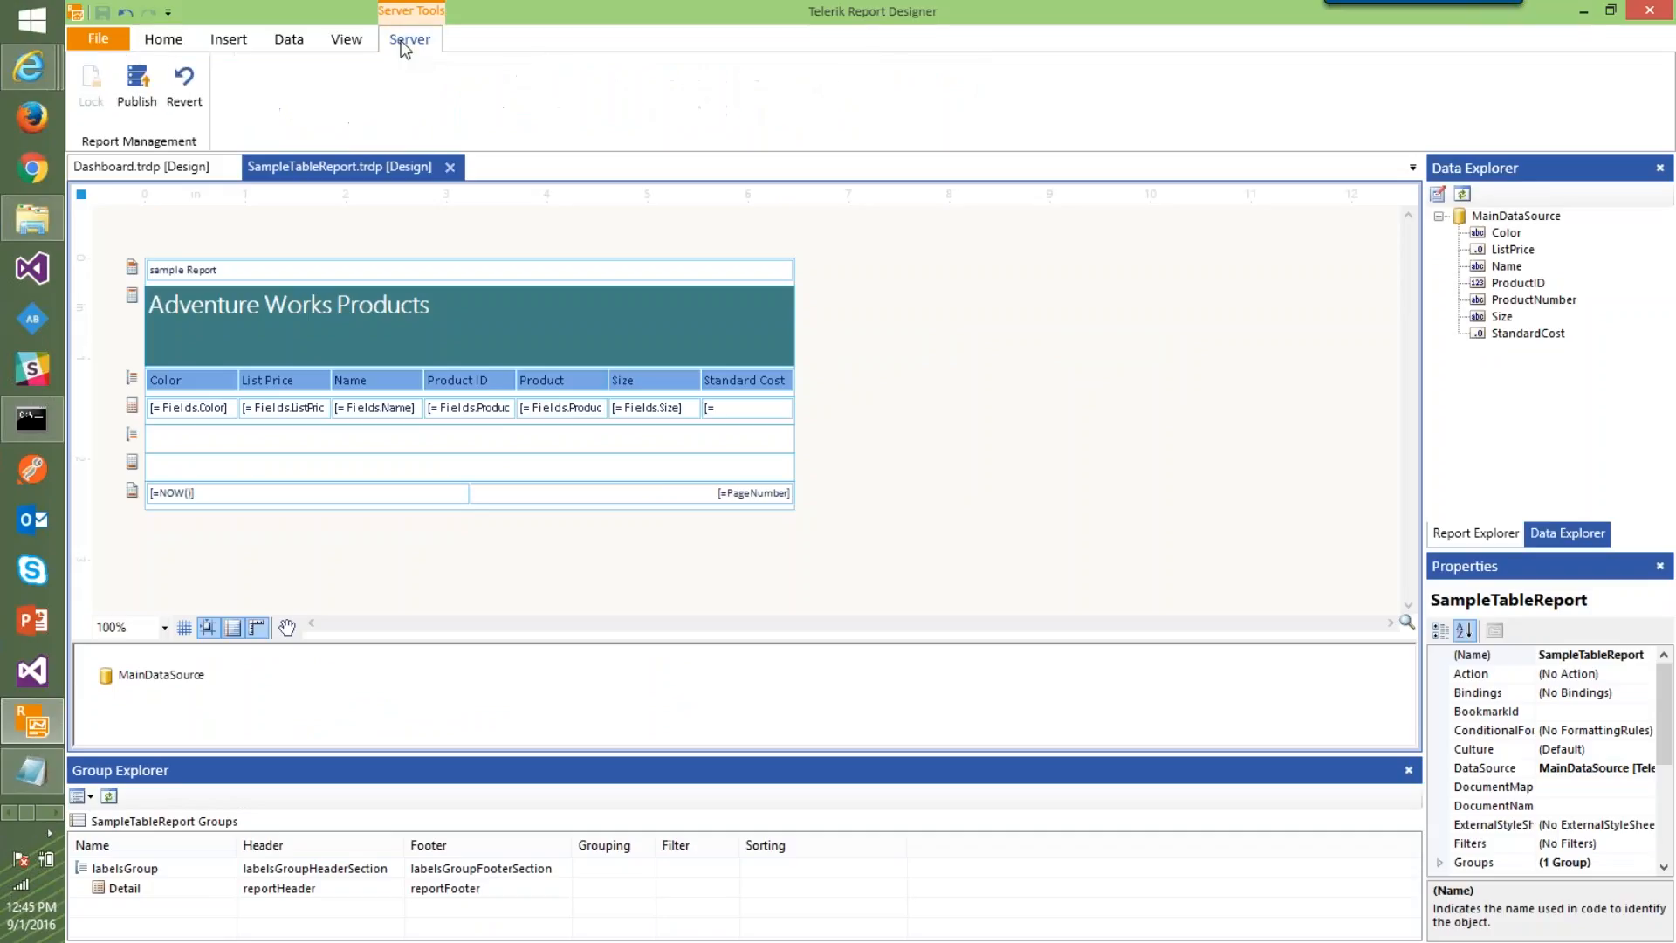
click(140, 84)
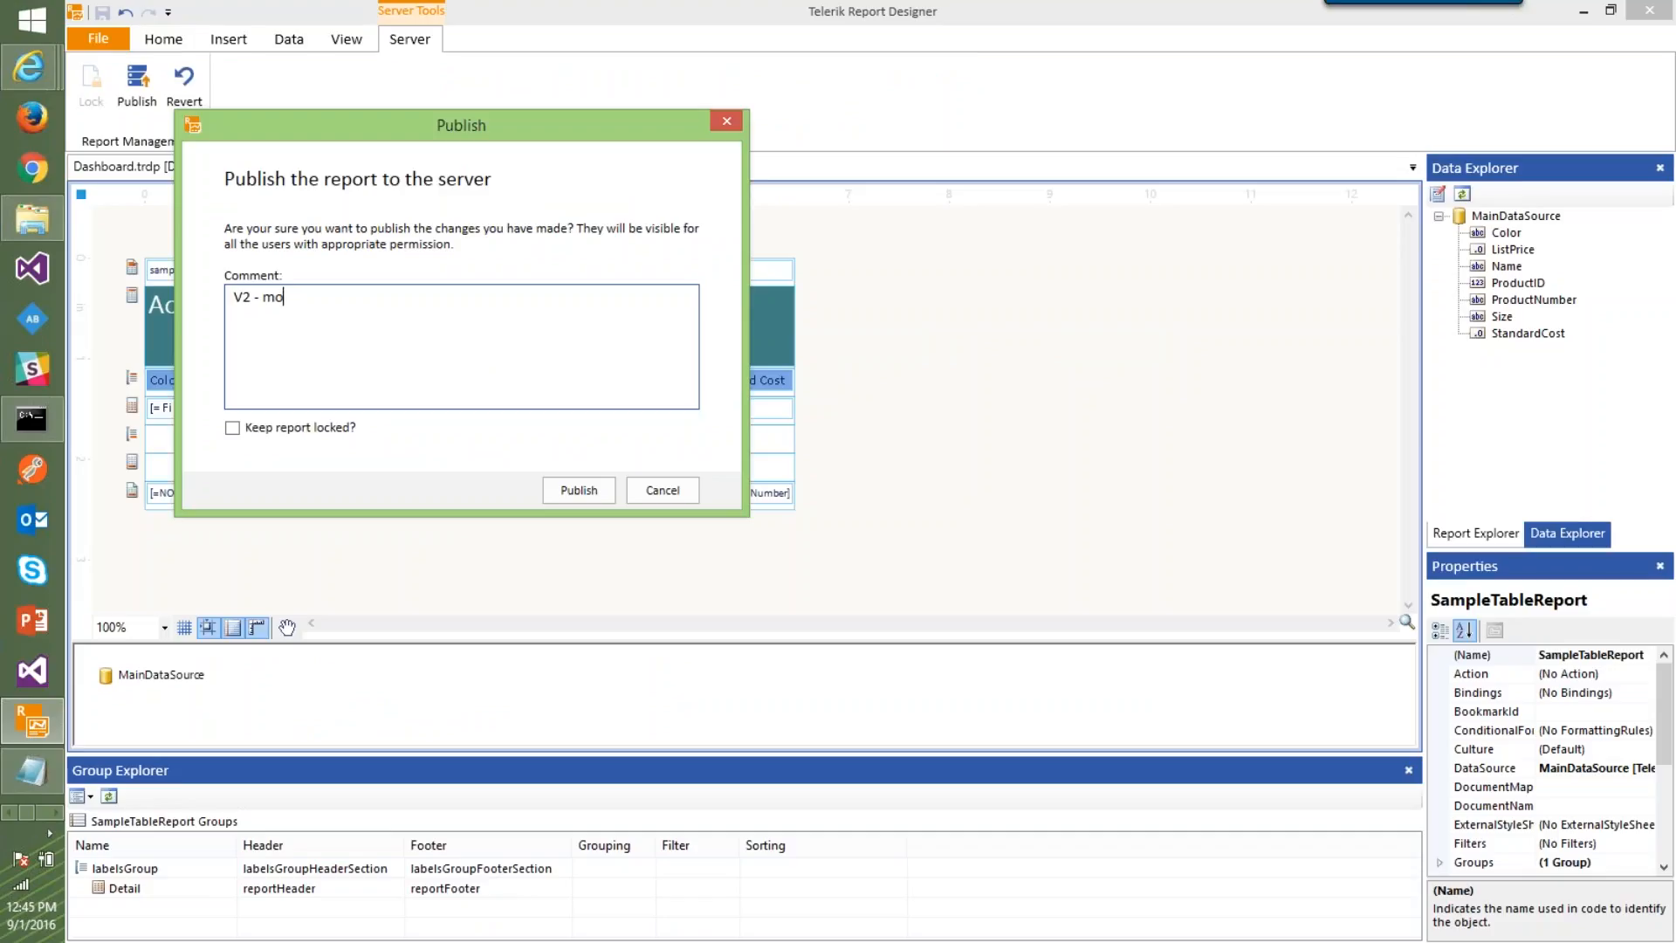
text(V2 - modified report header - add backgriund color)
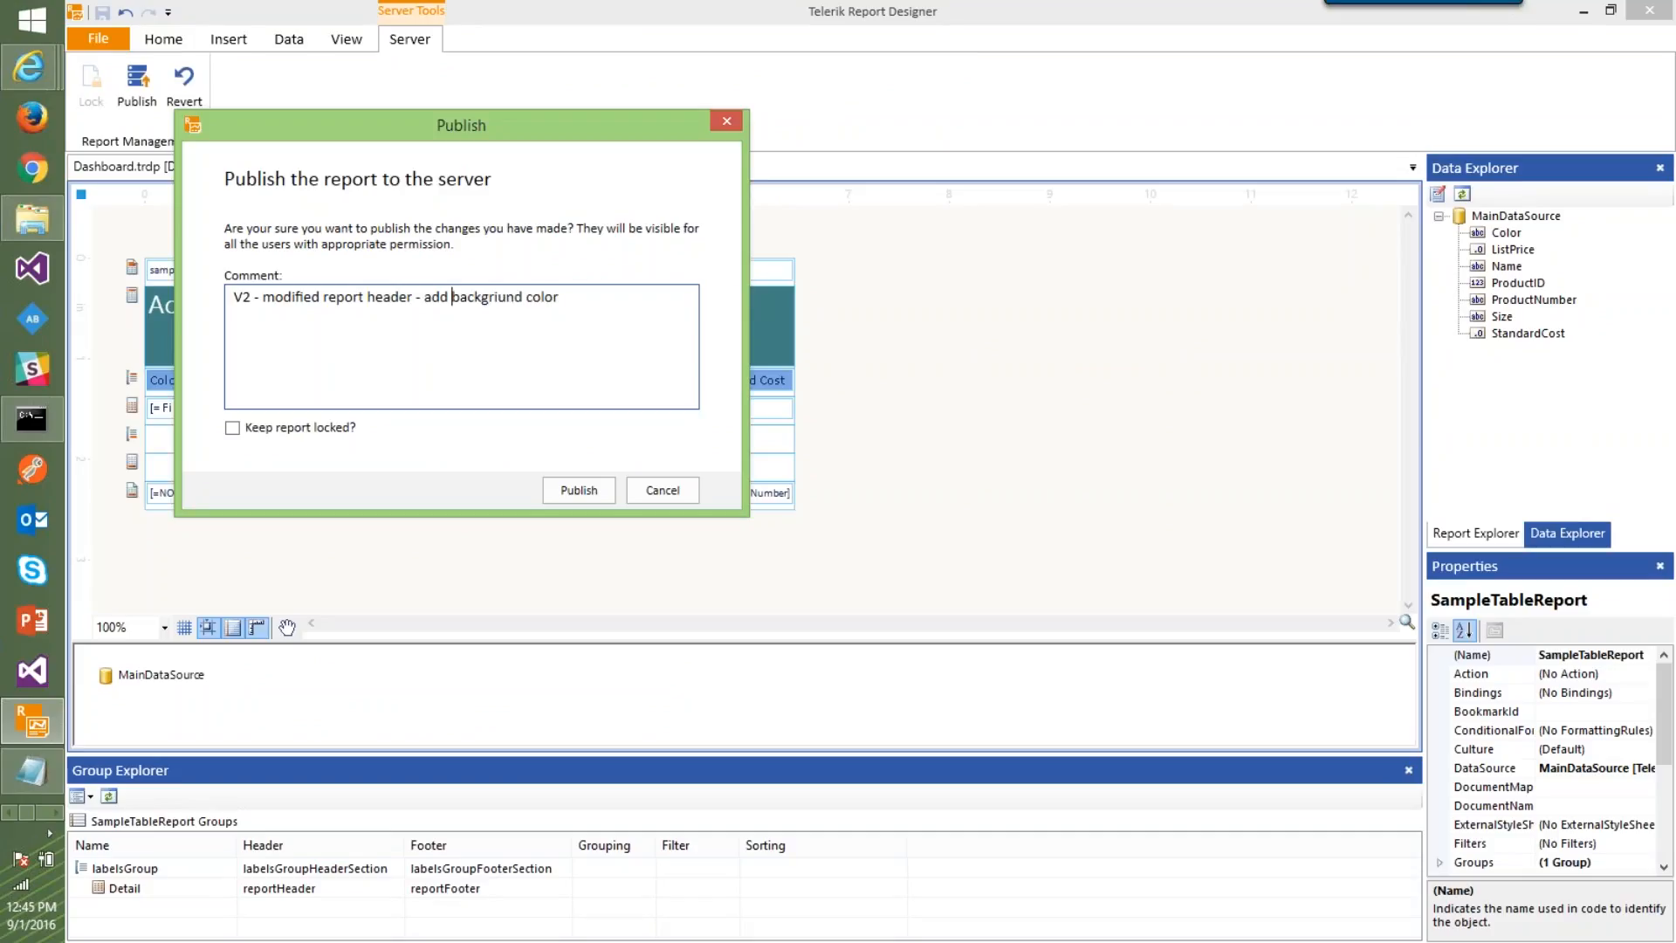
key(BackSpace)
text(o)
click(581, 491)
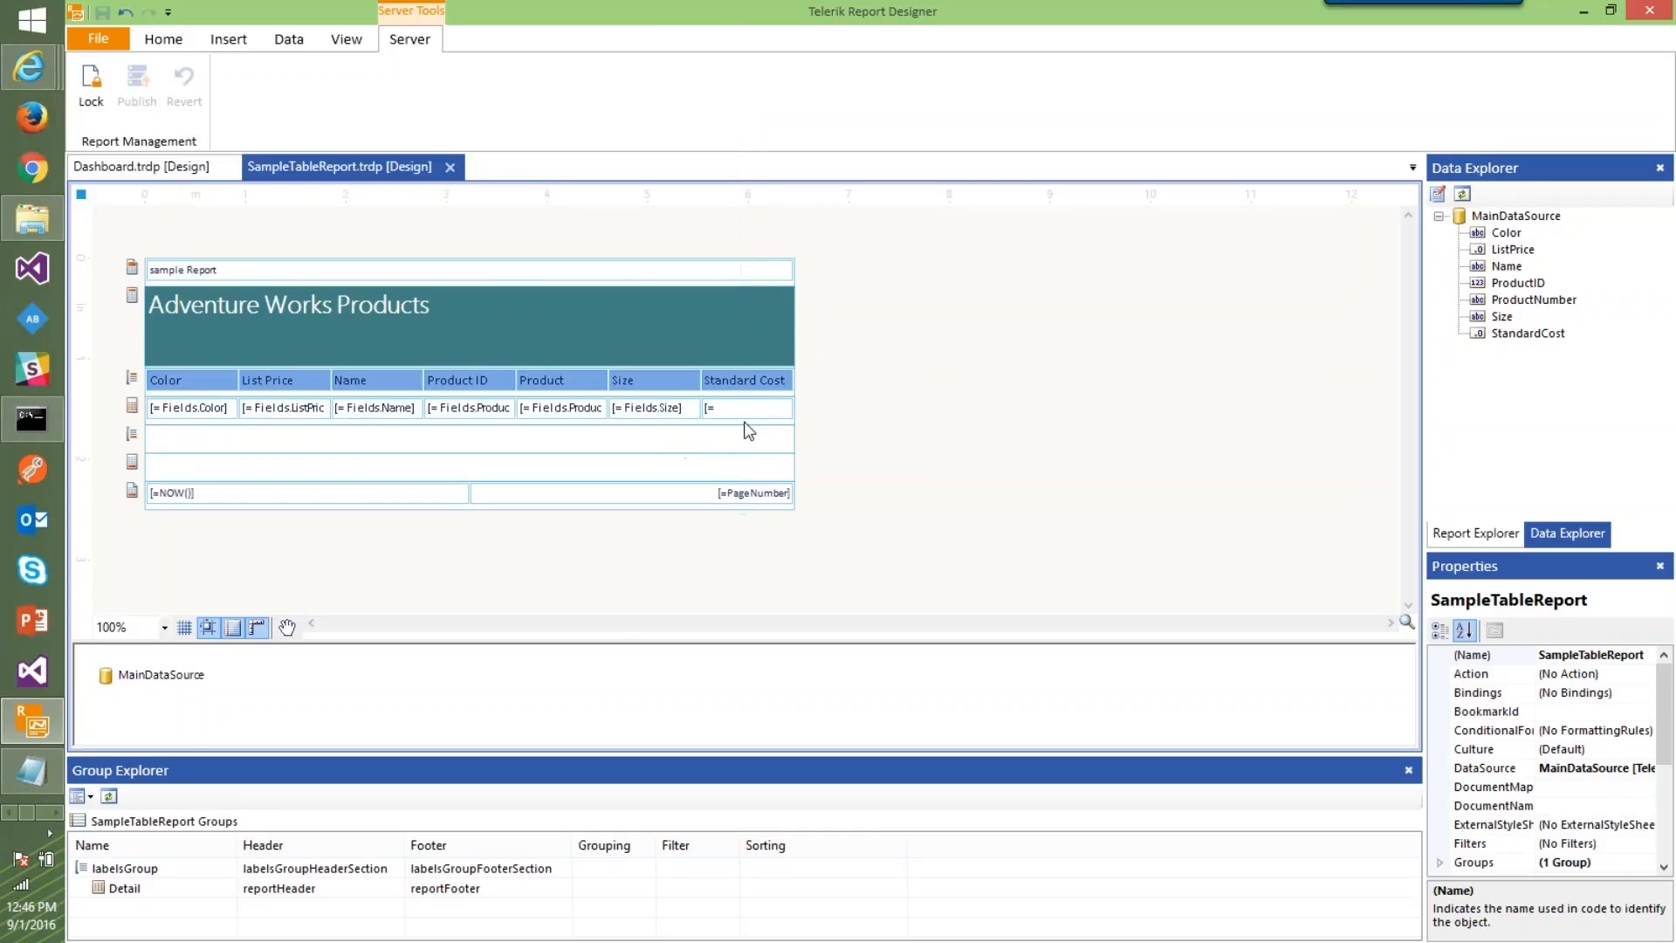
Switch to Report Server in the browser, refresh the report list, and examine the V1 and V2 entries in SampleTableReport's history
key(alt+Tab)
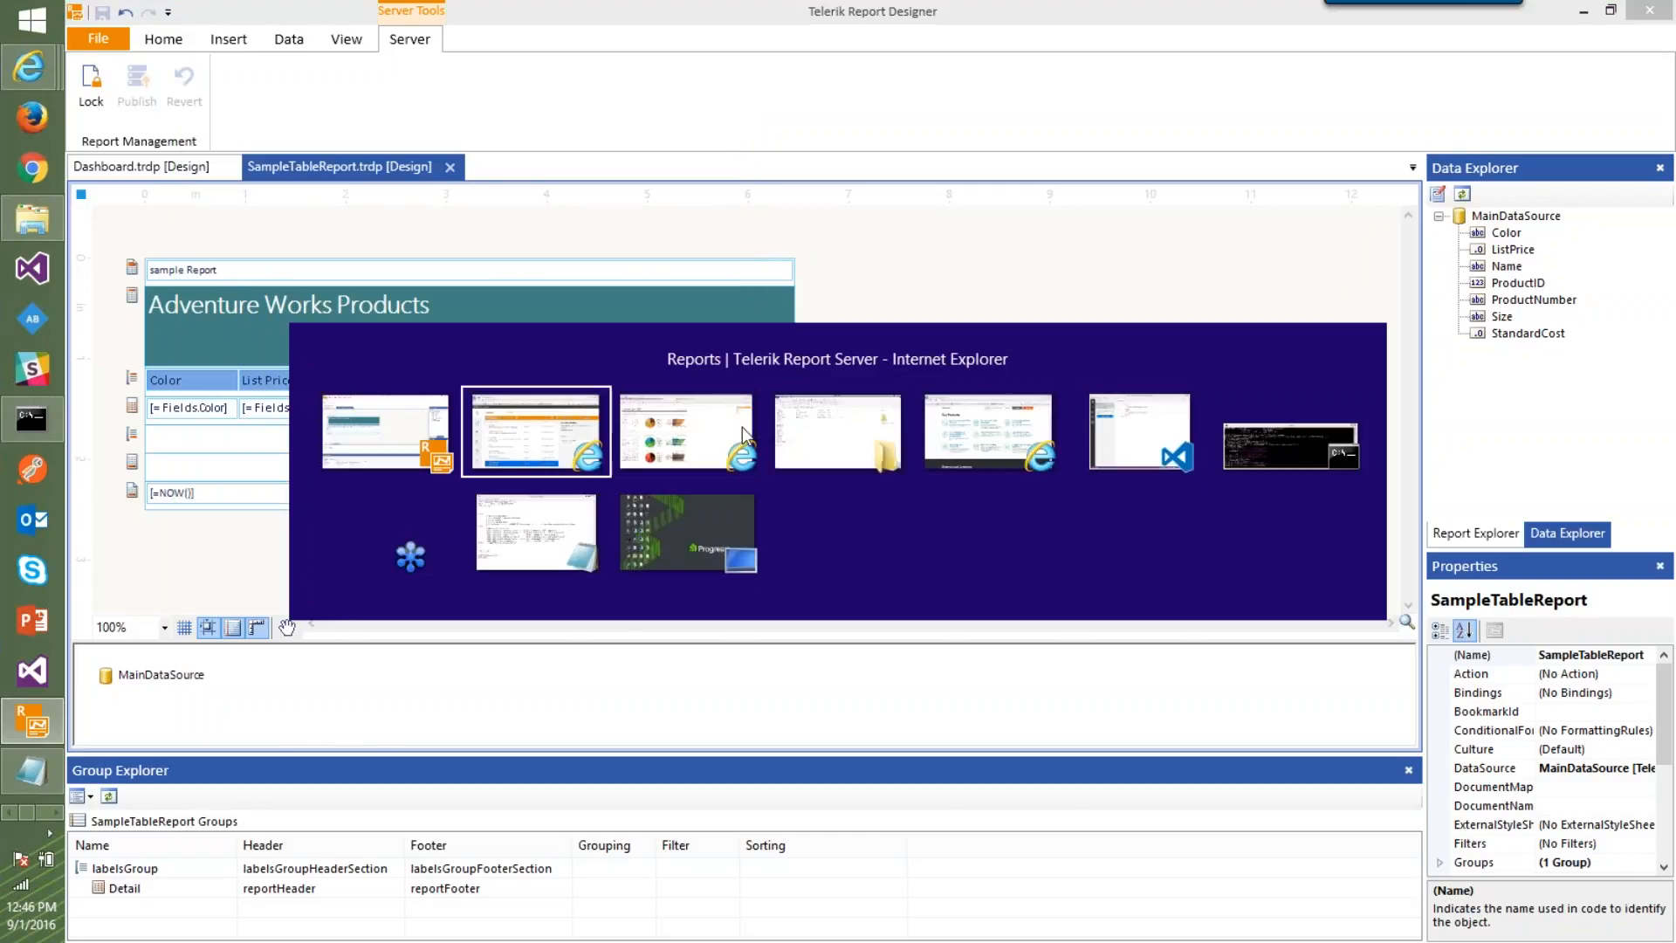
key(F5)
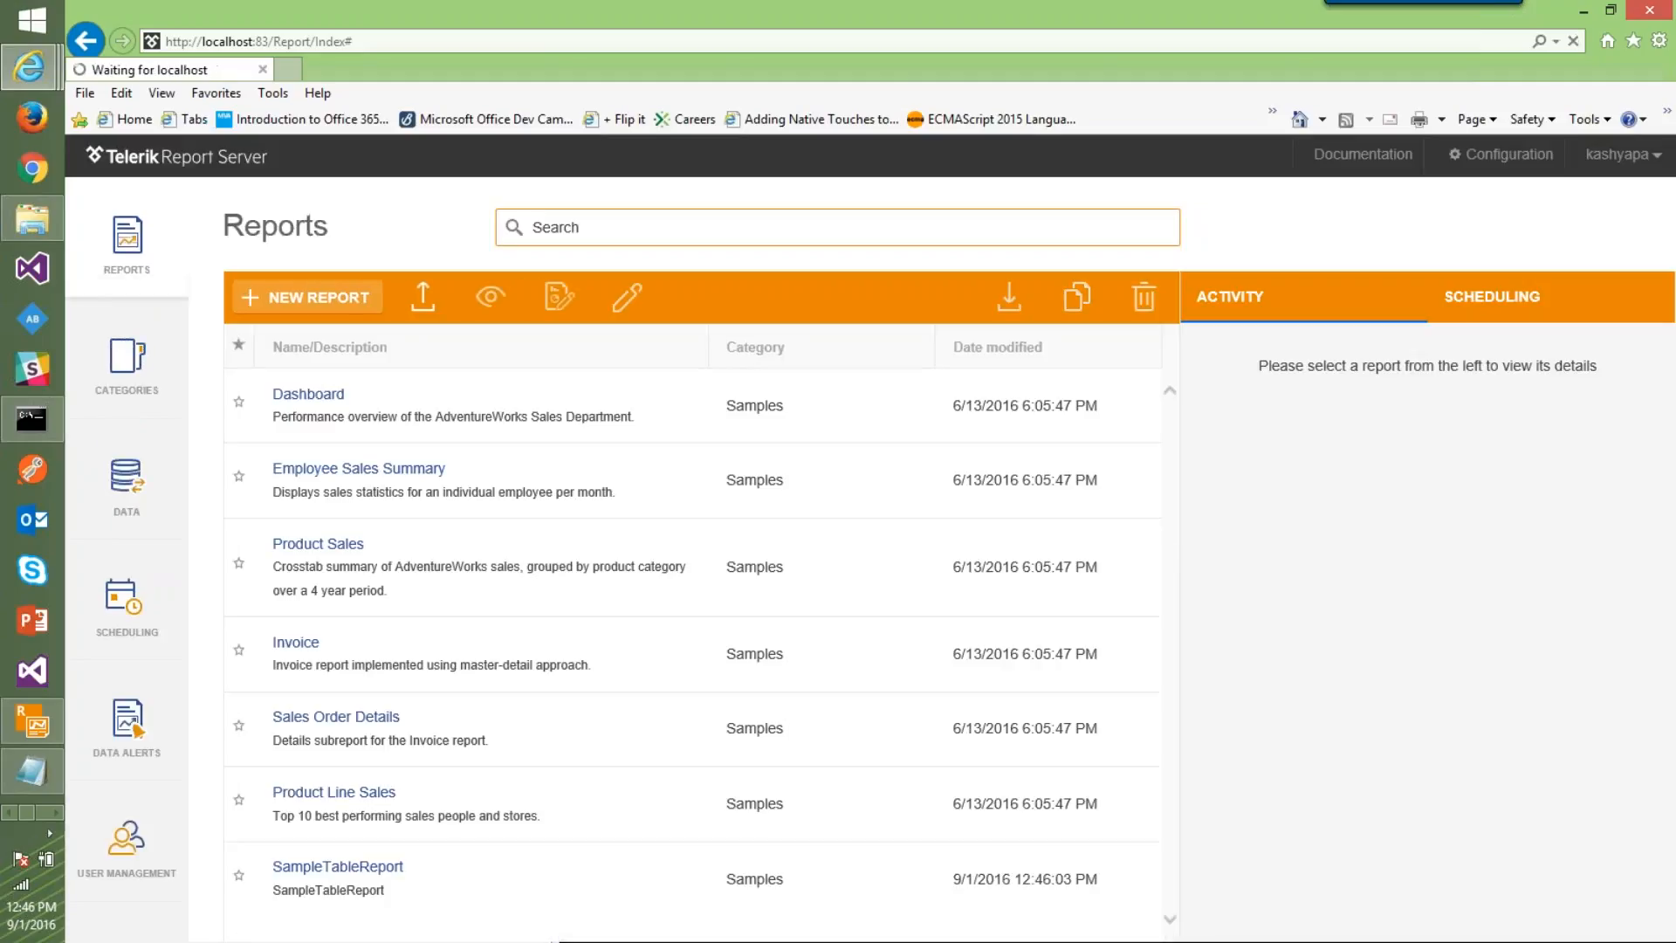
click(786, 890)
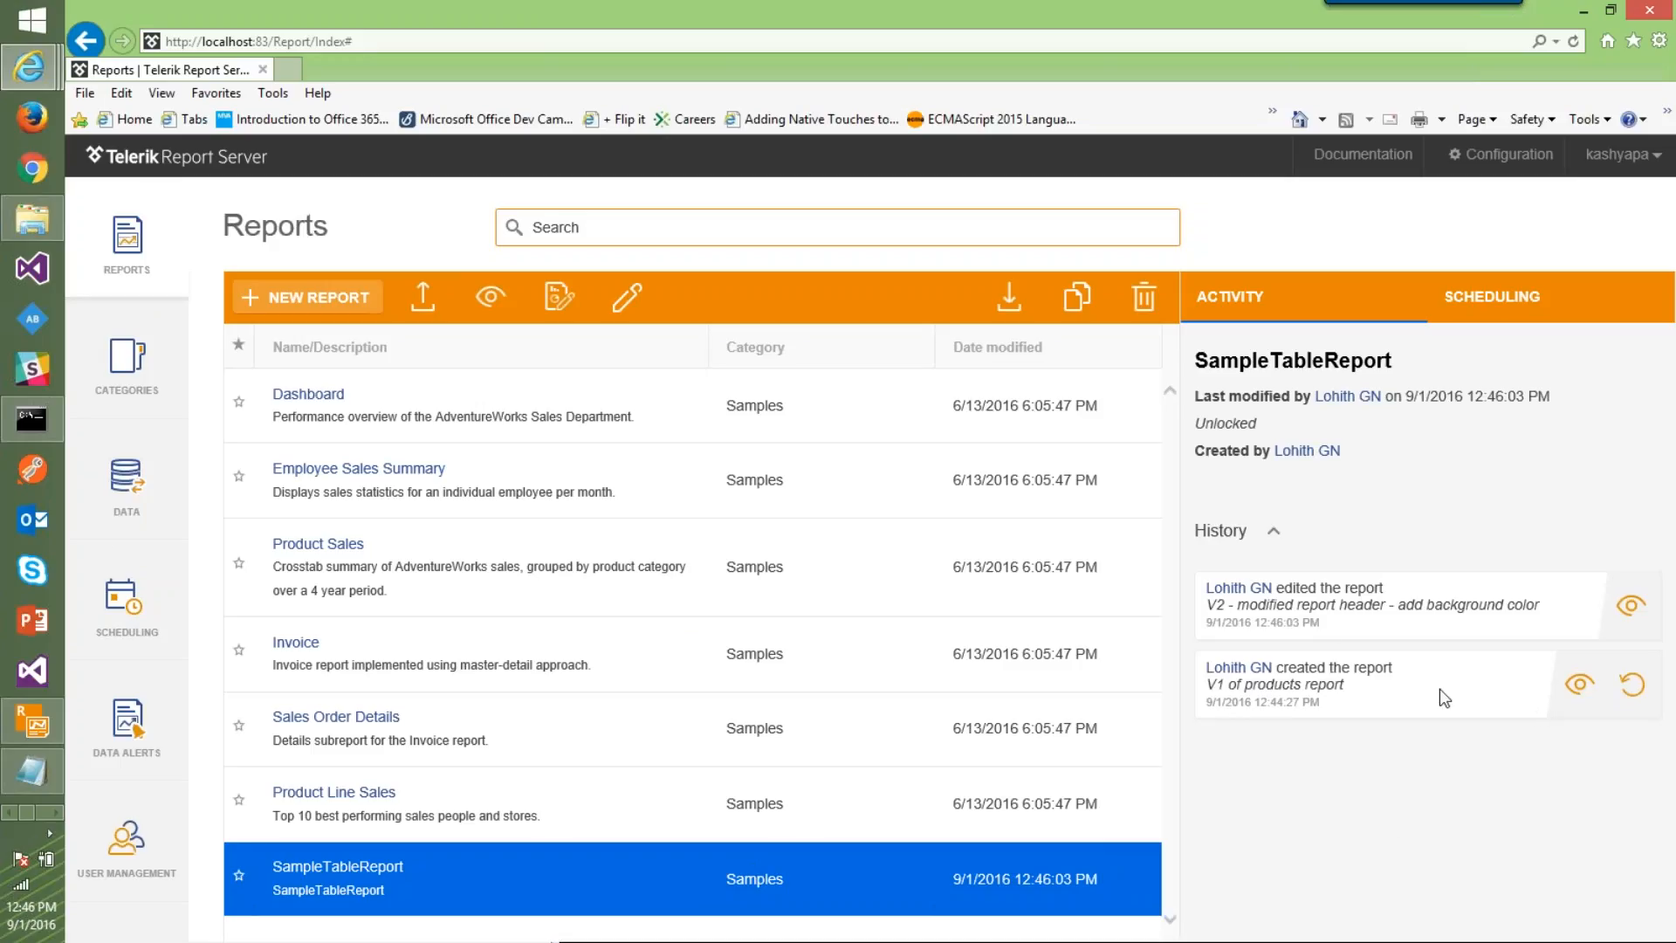
drag(1205, 604, 1538, 598)
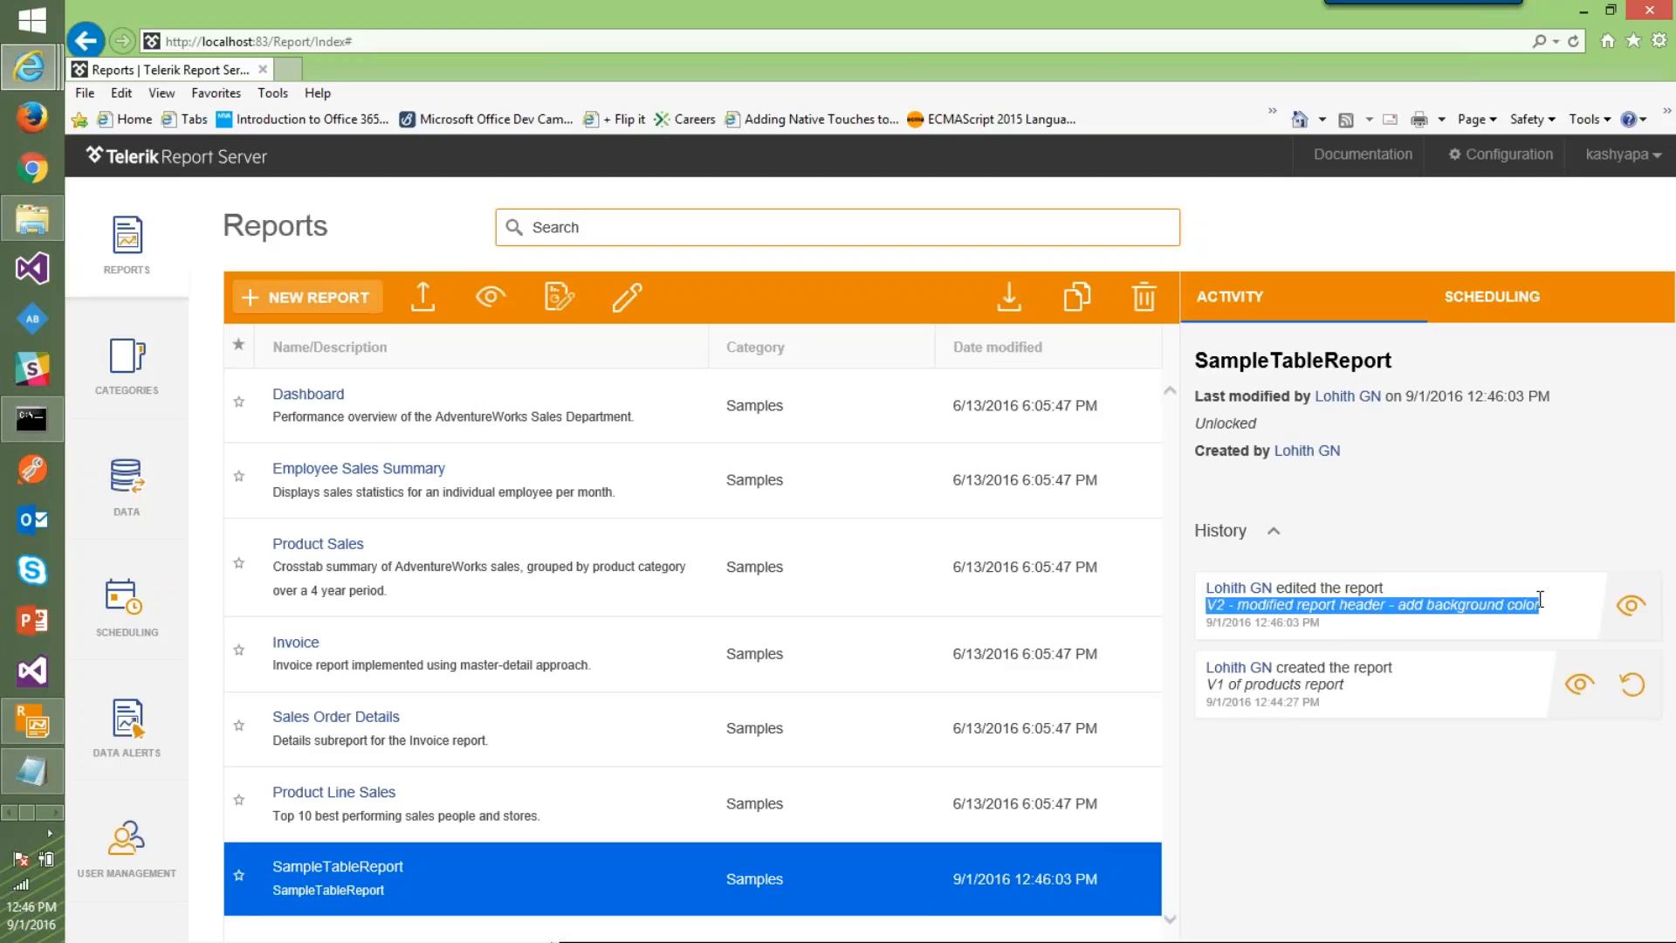
drag(1361, 689, 1207, 665)
click(1541, 702)
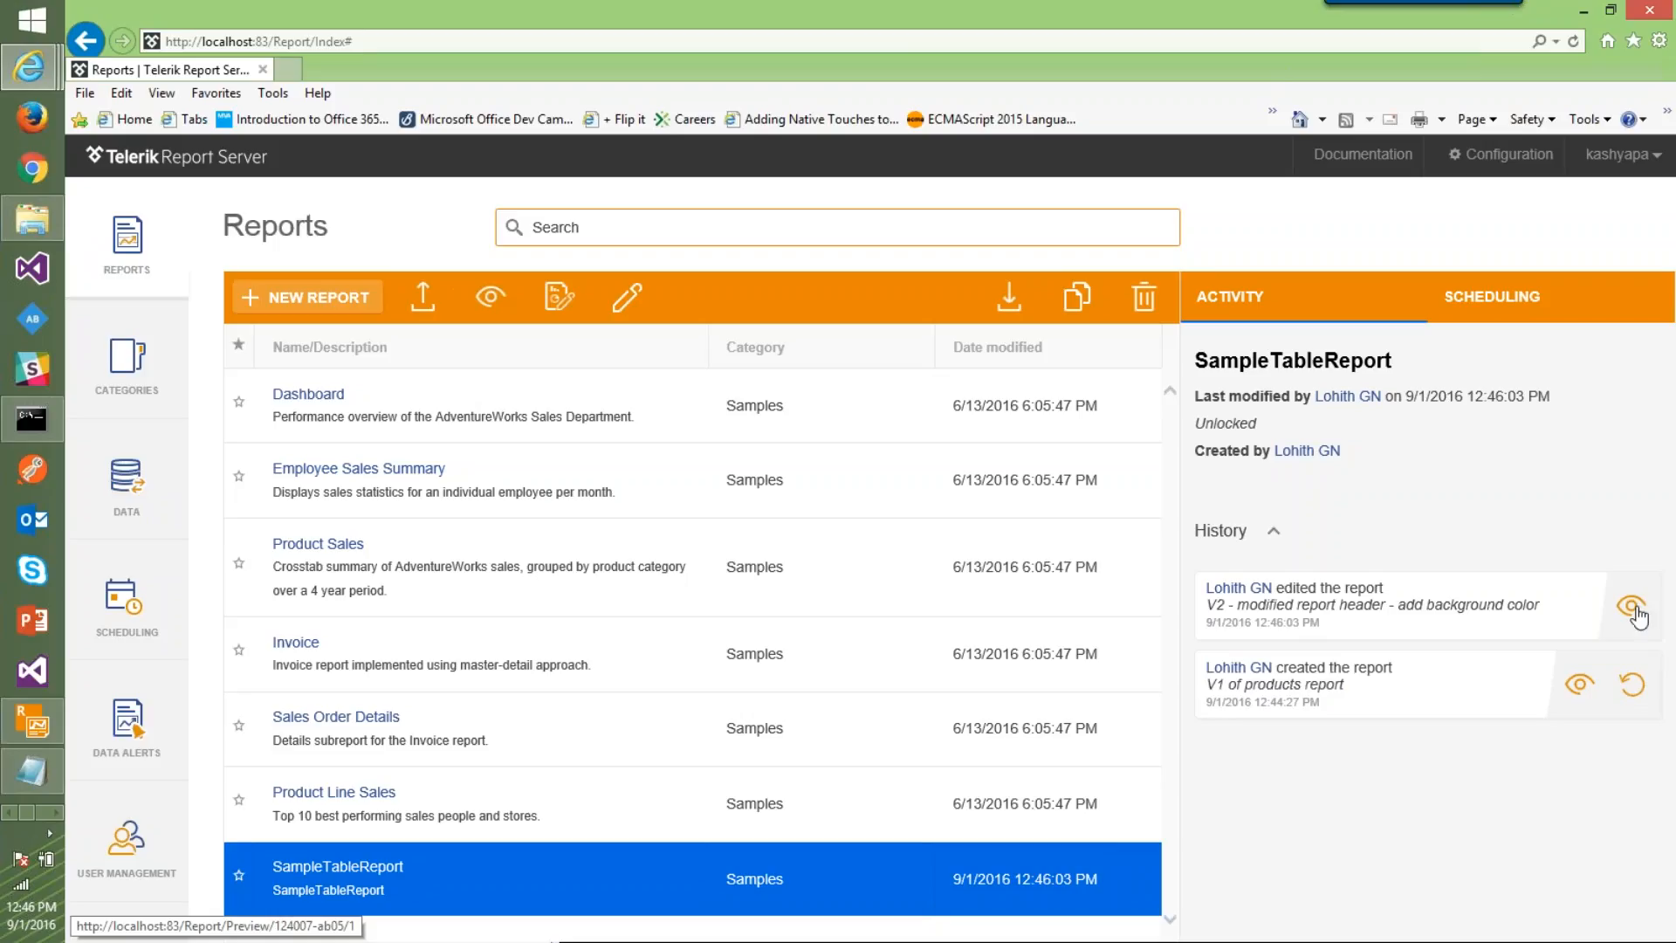
Preview the V1 and V2 revisions of SampleTableReport from its history, closing each preview
click(1576, 688)
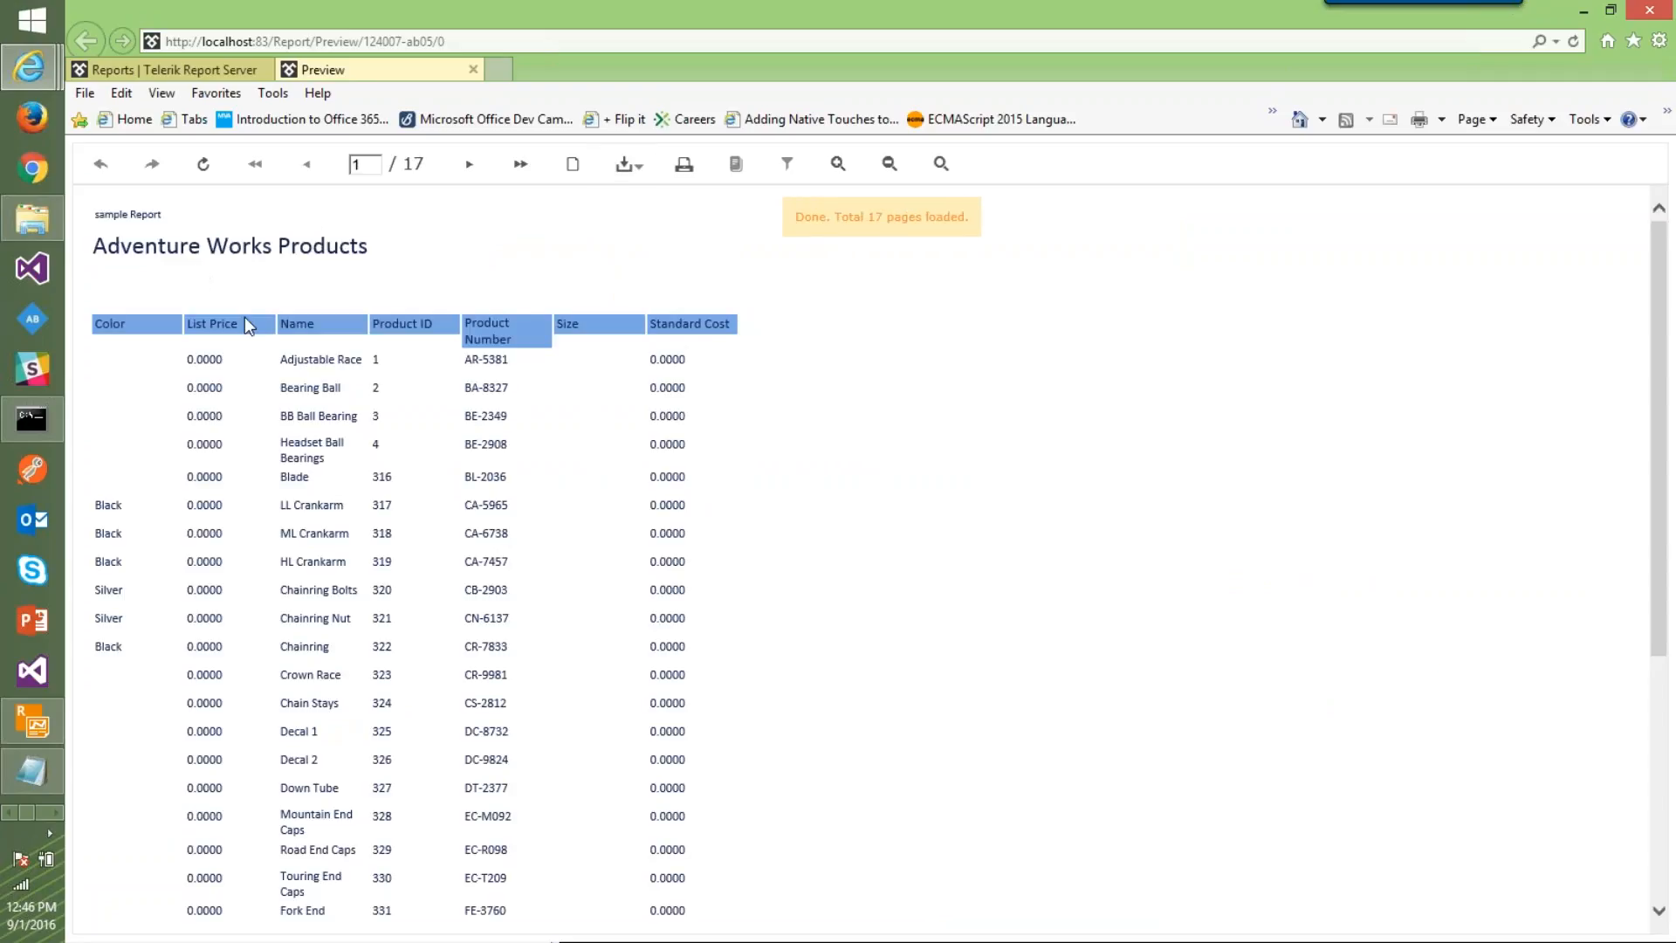
click(473, 69)
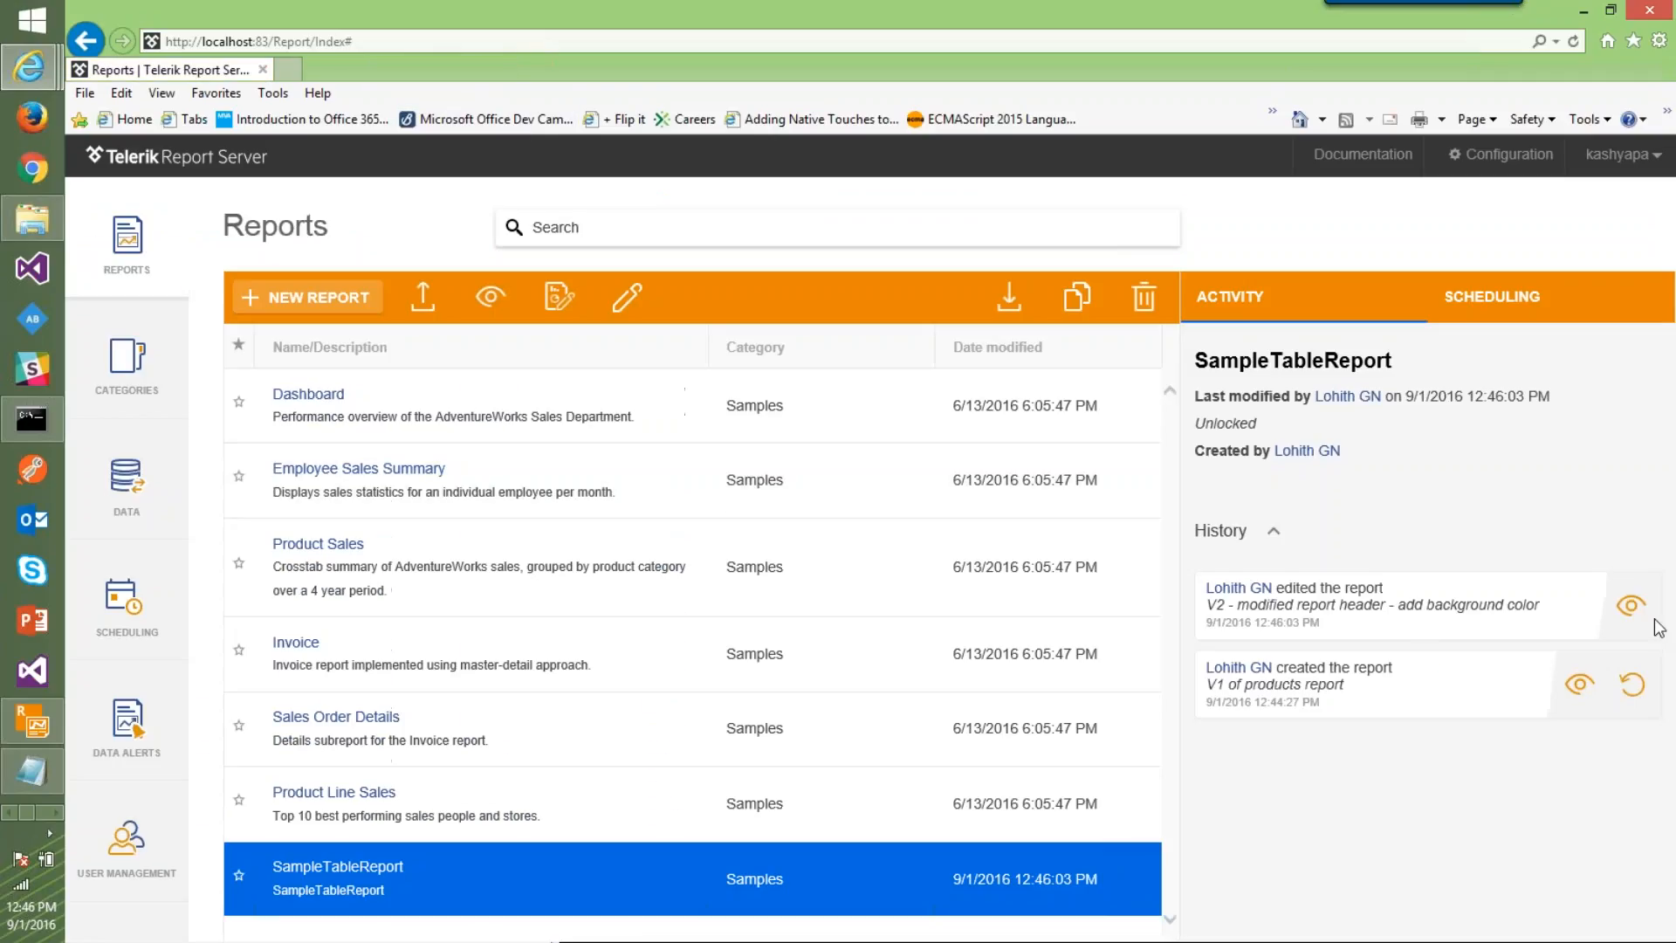
click(1628, 605)
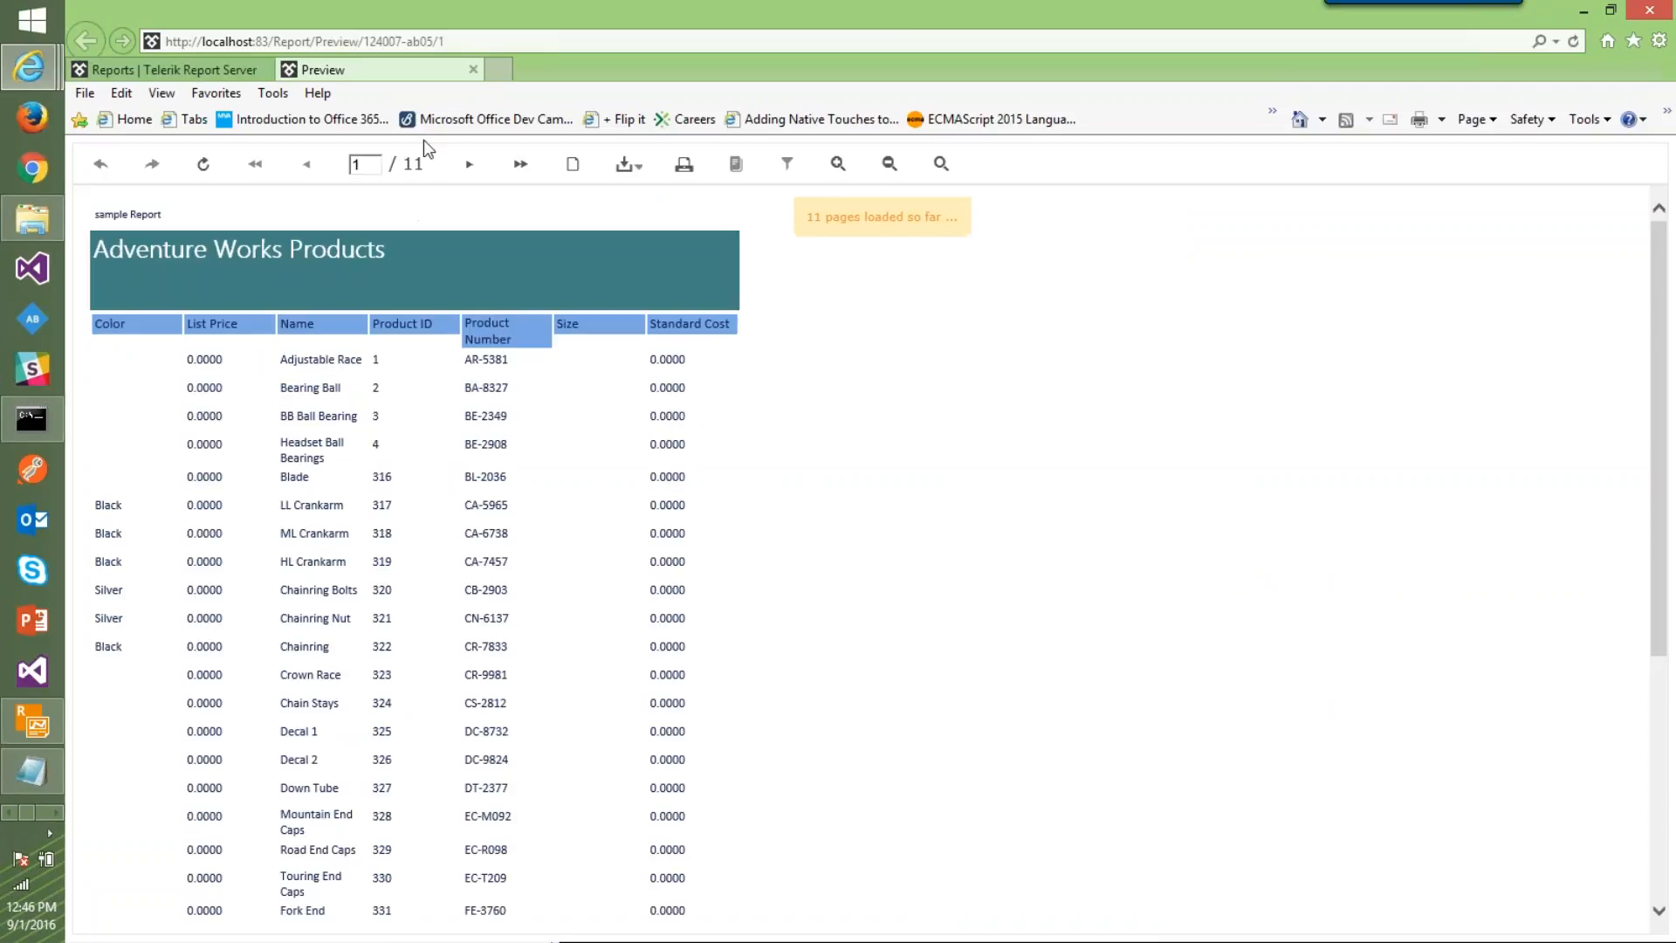
click(473, 69)
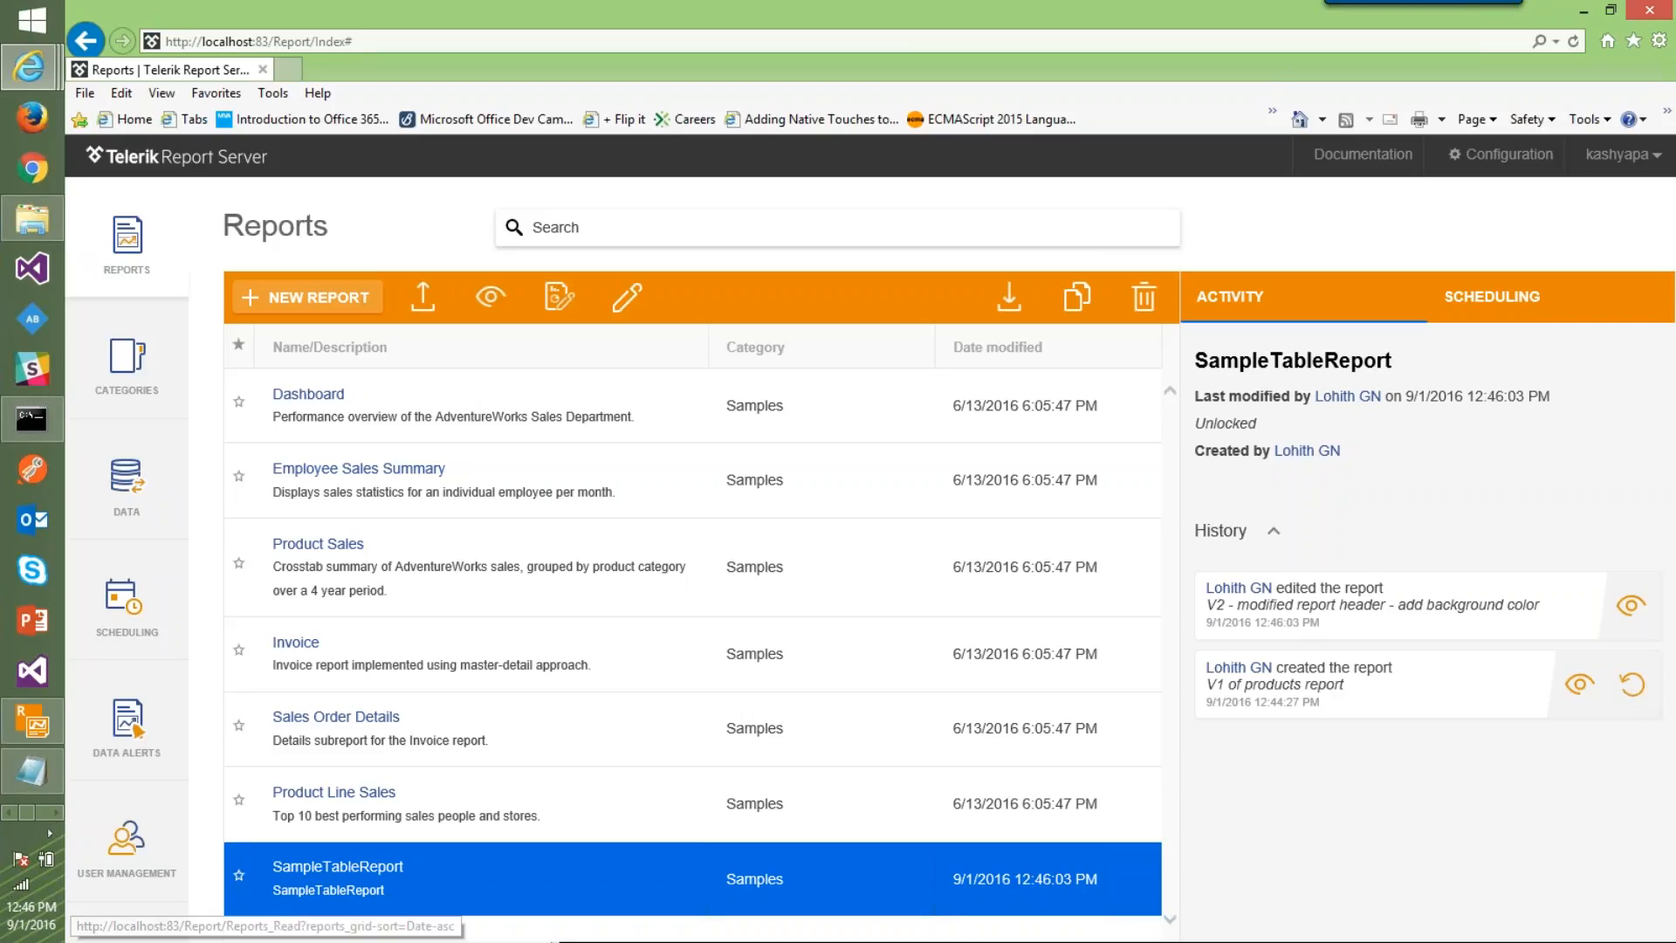
Switch back to SampleTableReport in Report Designer
click(29, 66)
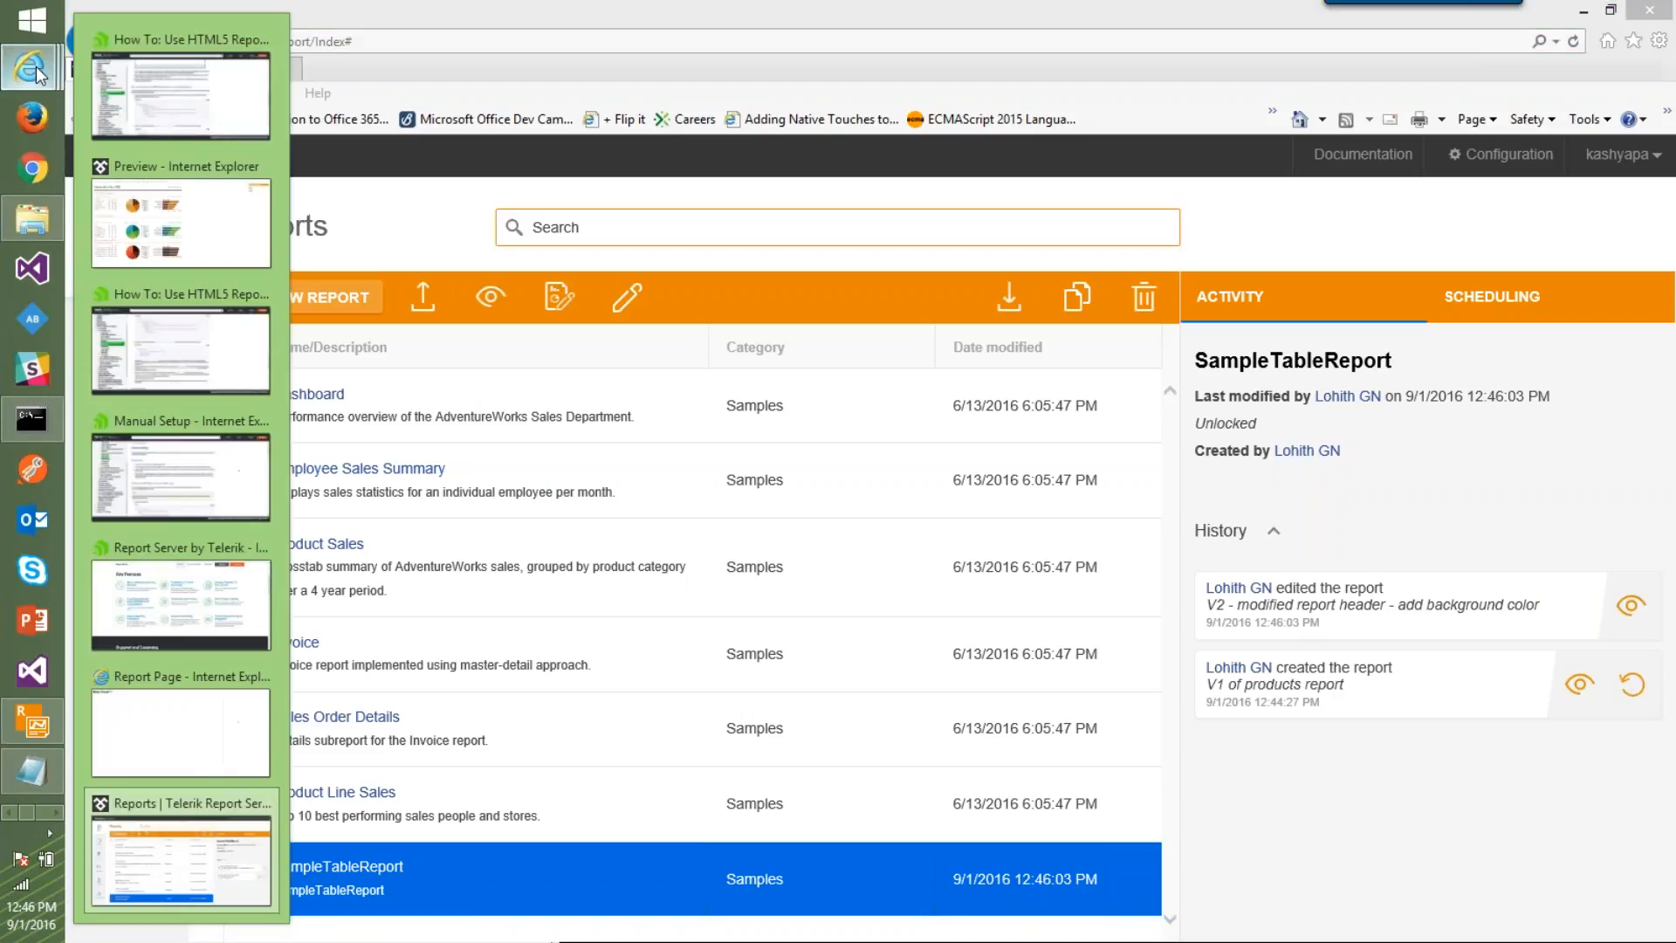
click(898, 21)
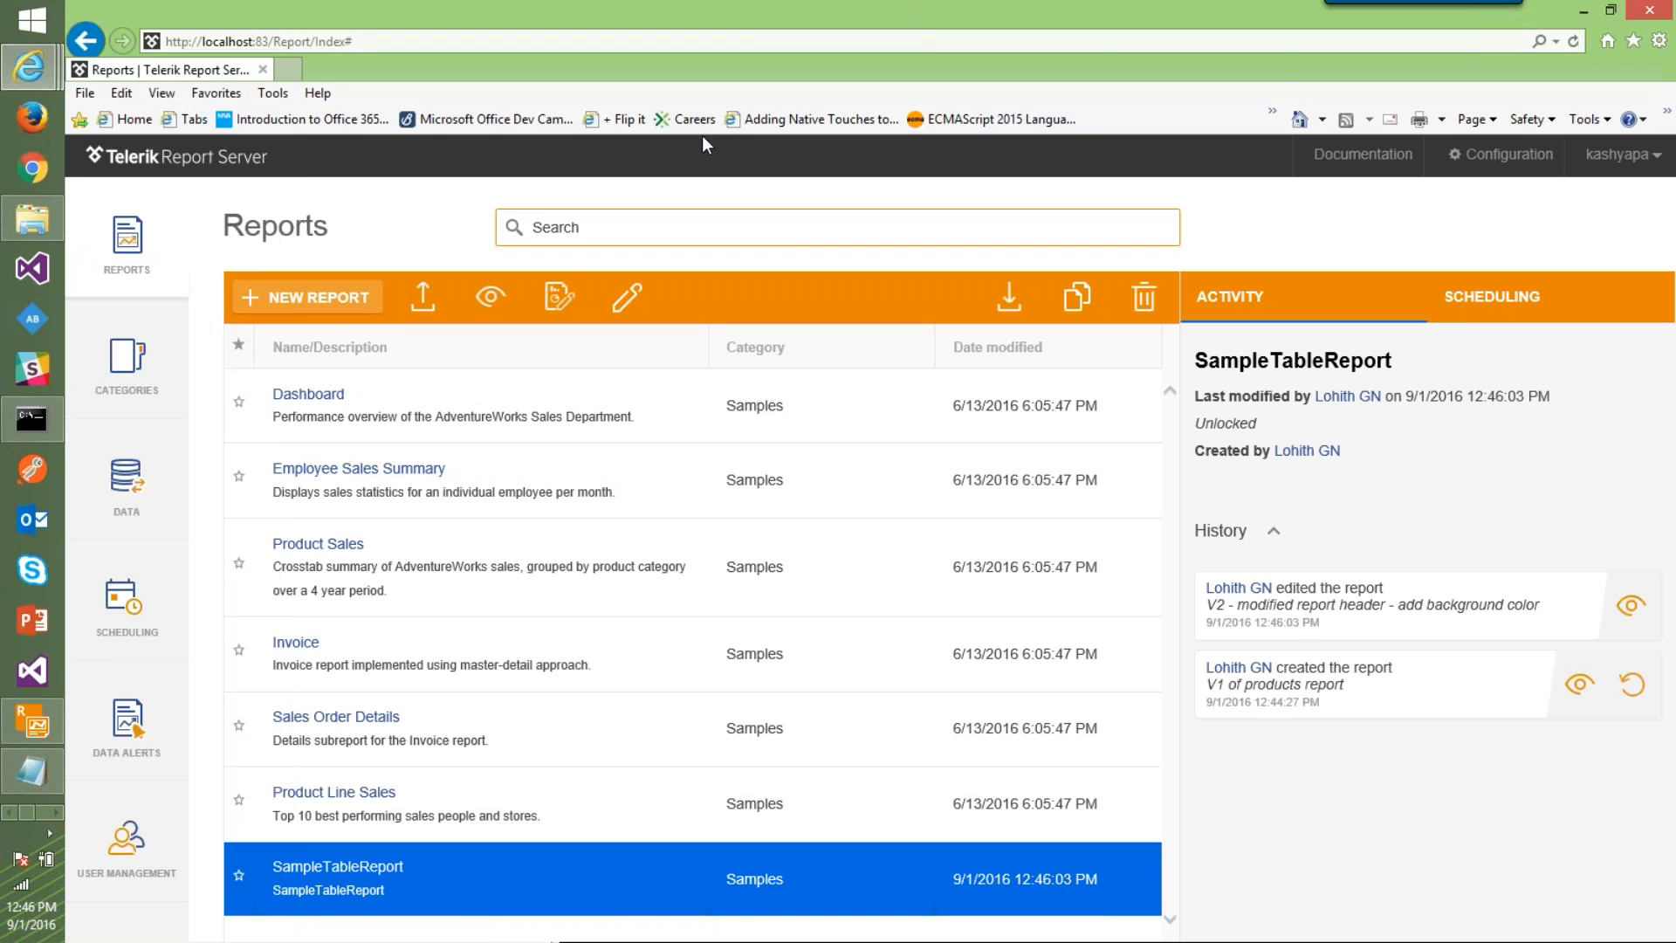
click(35, 725)
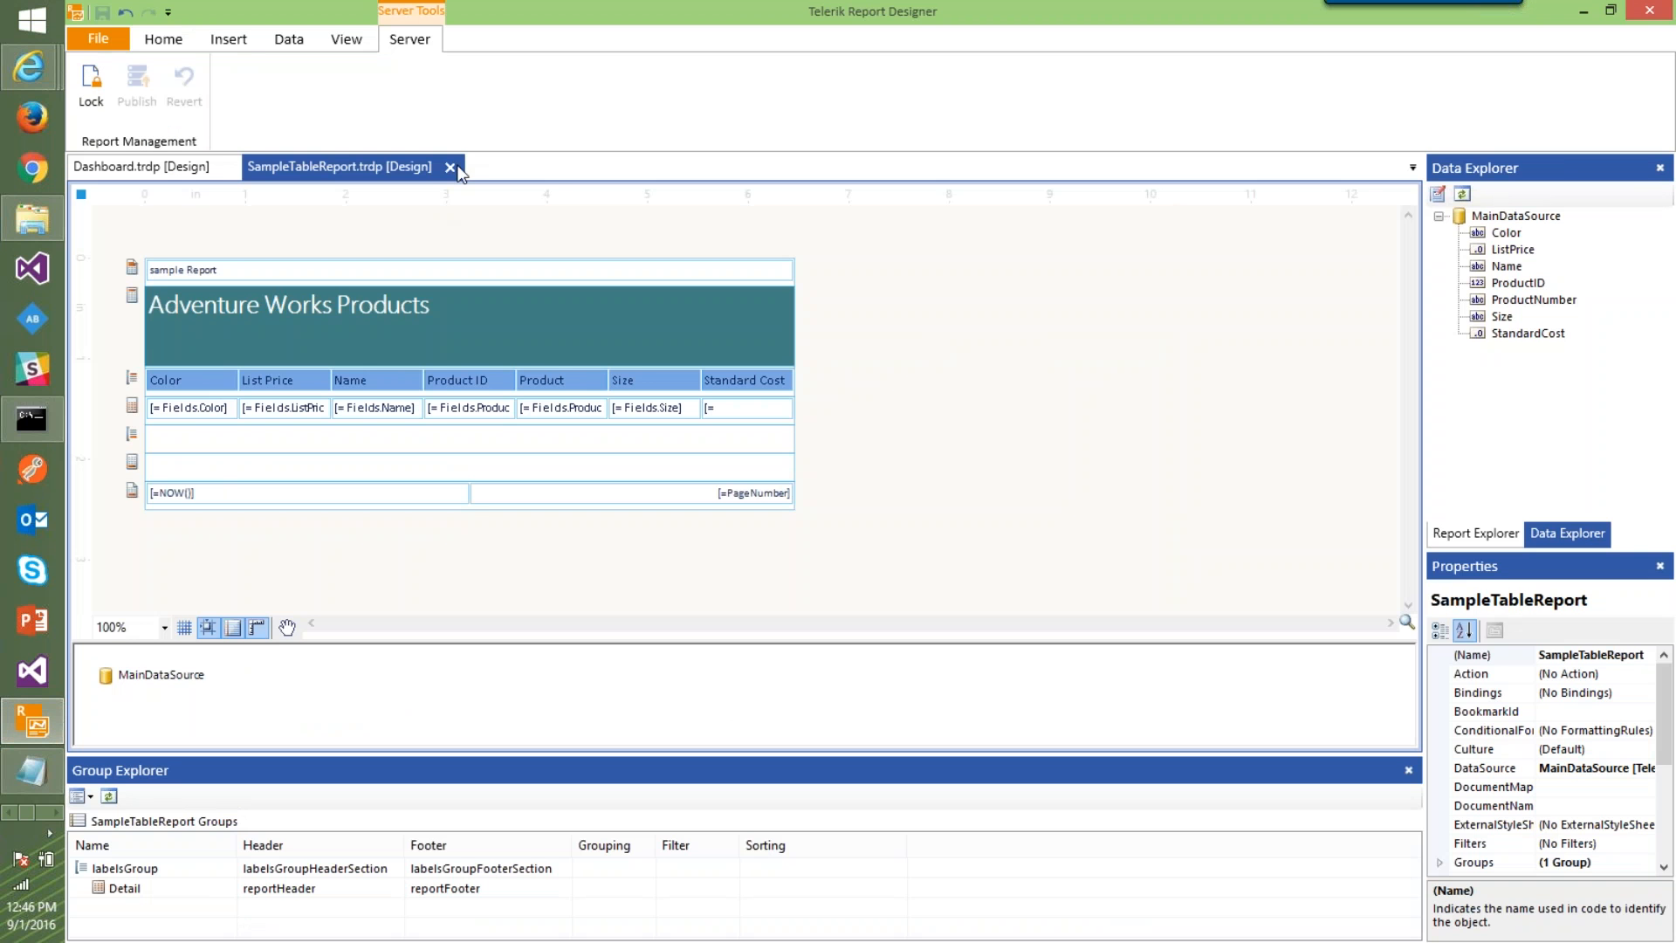
Close the SampleTableReport design
click(452, 169)
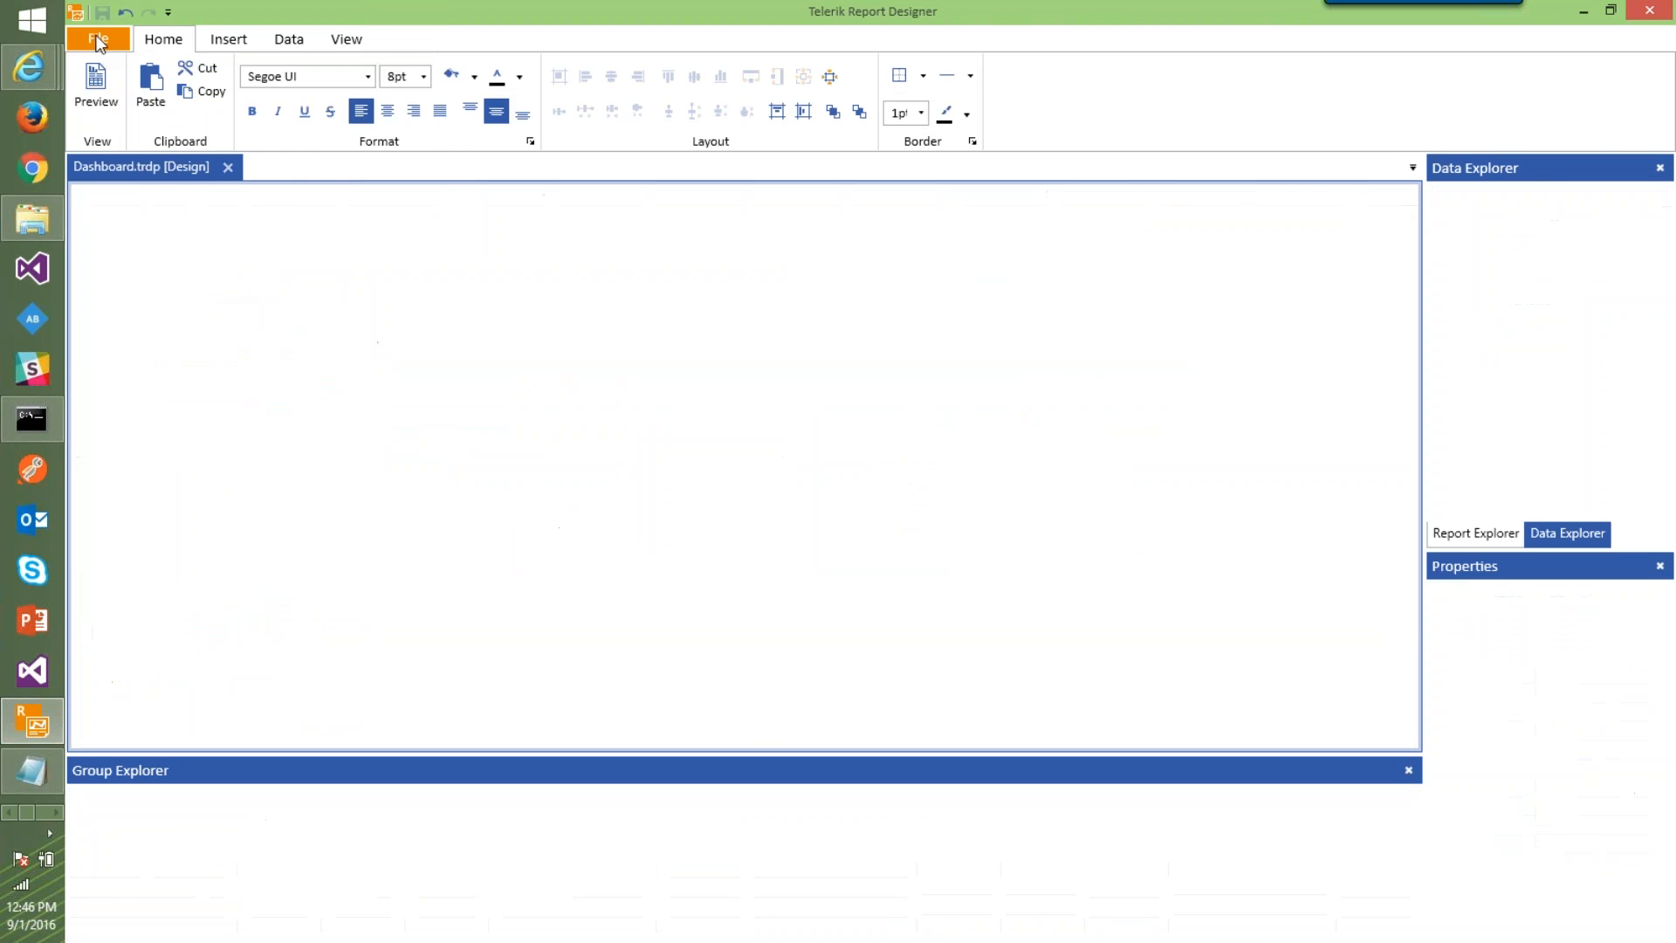
click(99, 40)
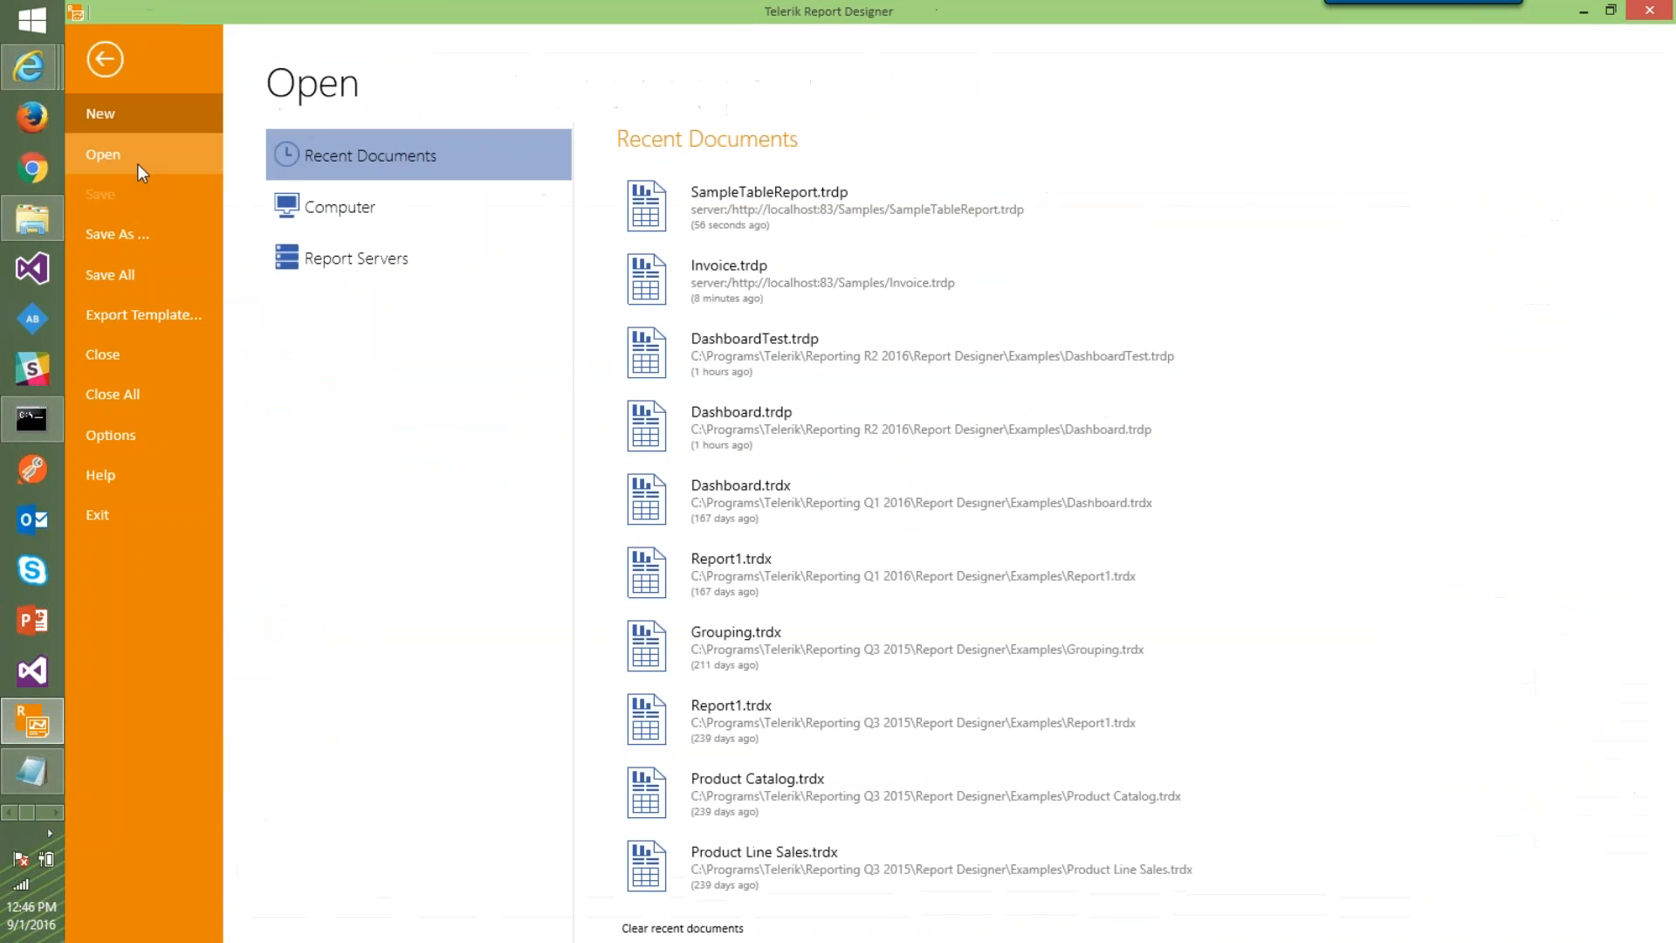
click(379, 256)
click(716, 190)
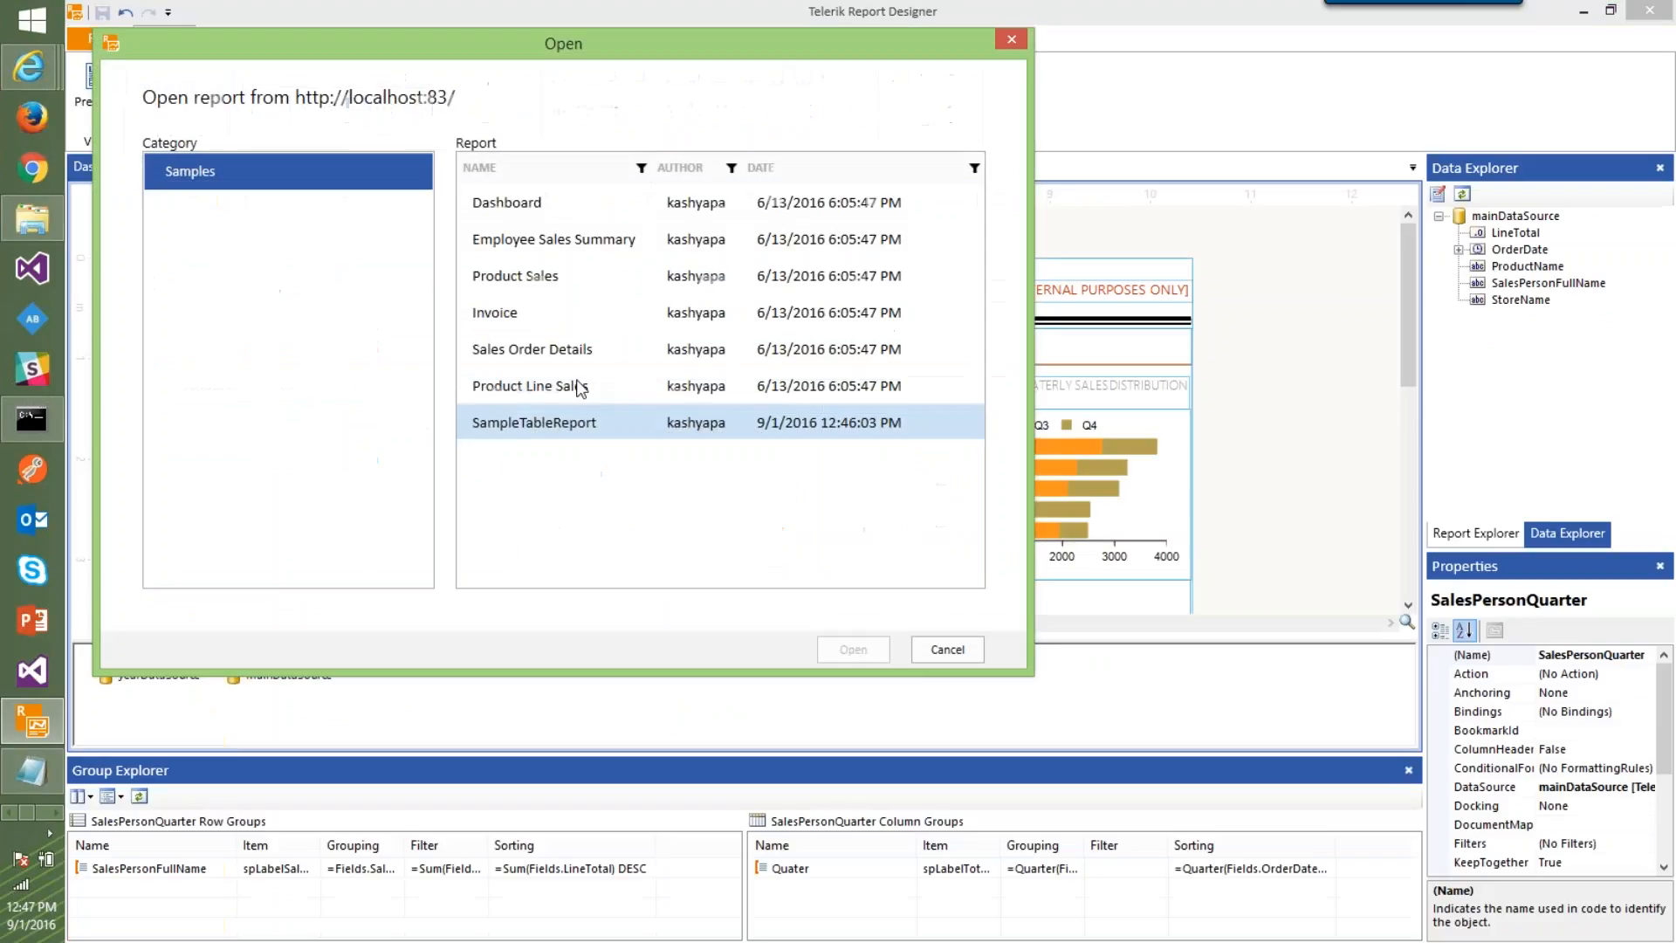
click(930, 646)
click(98, 38)
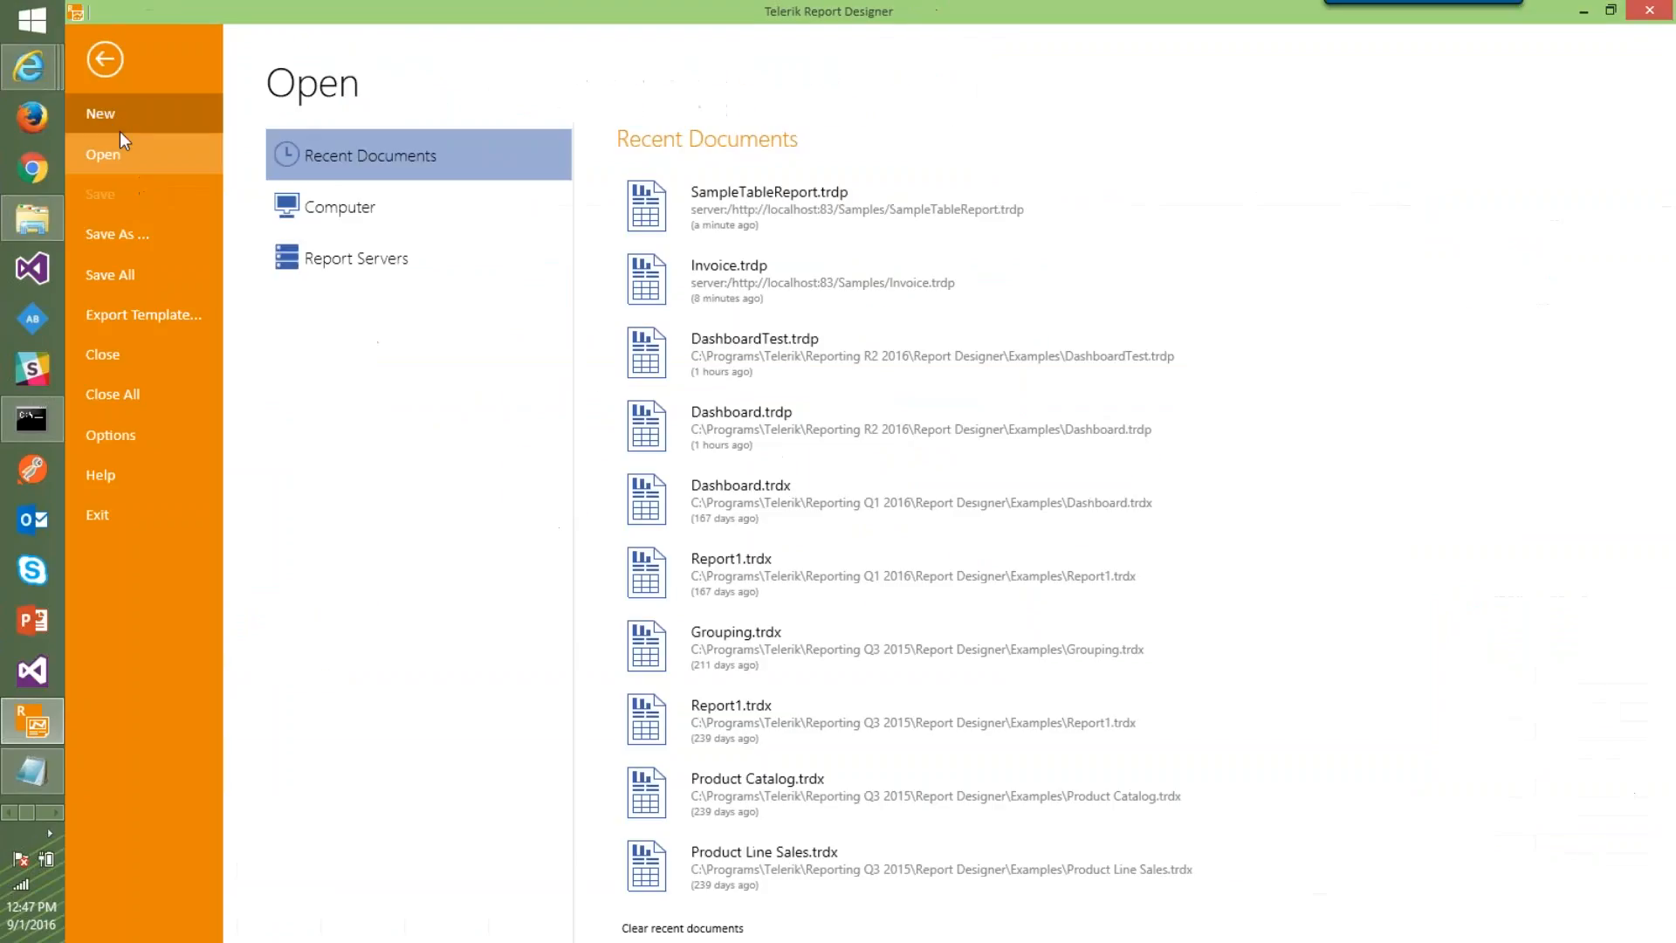
click(116, 116)
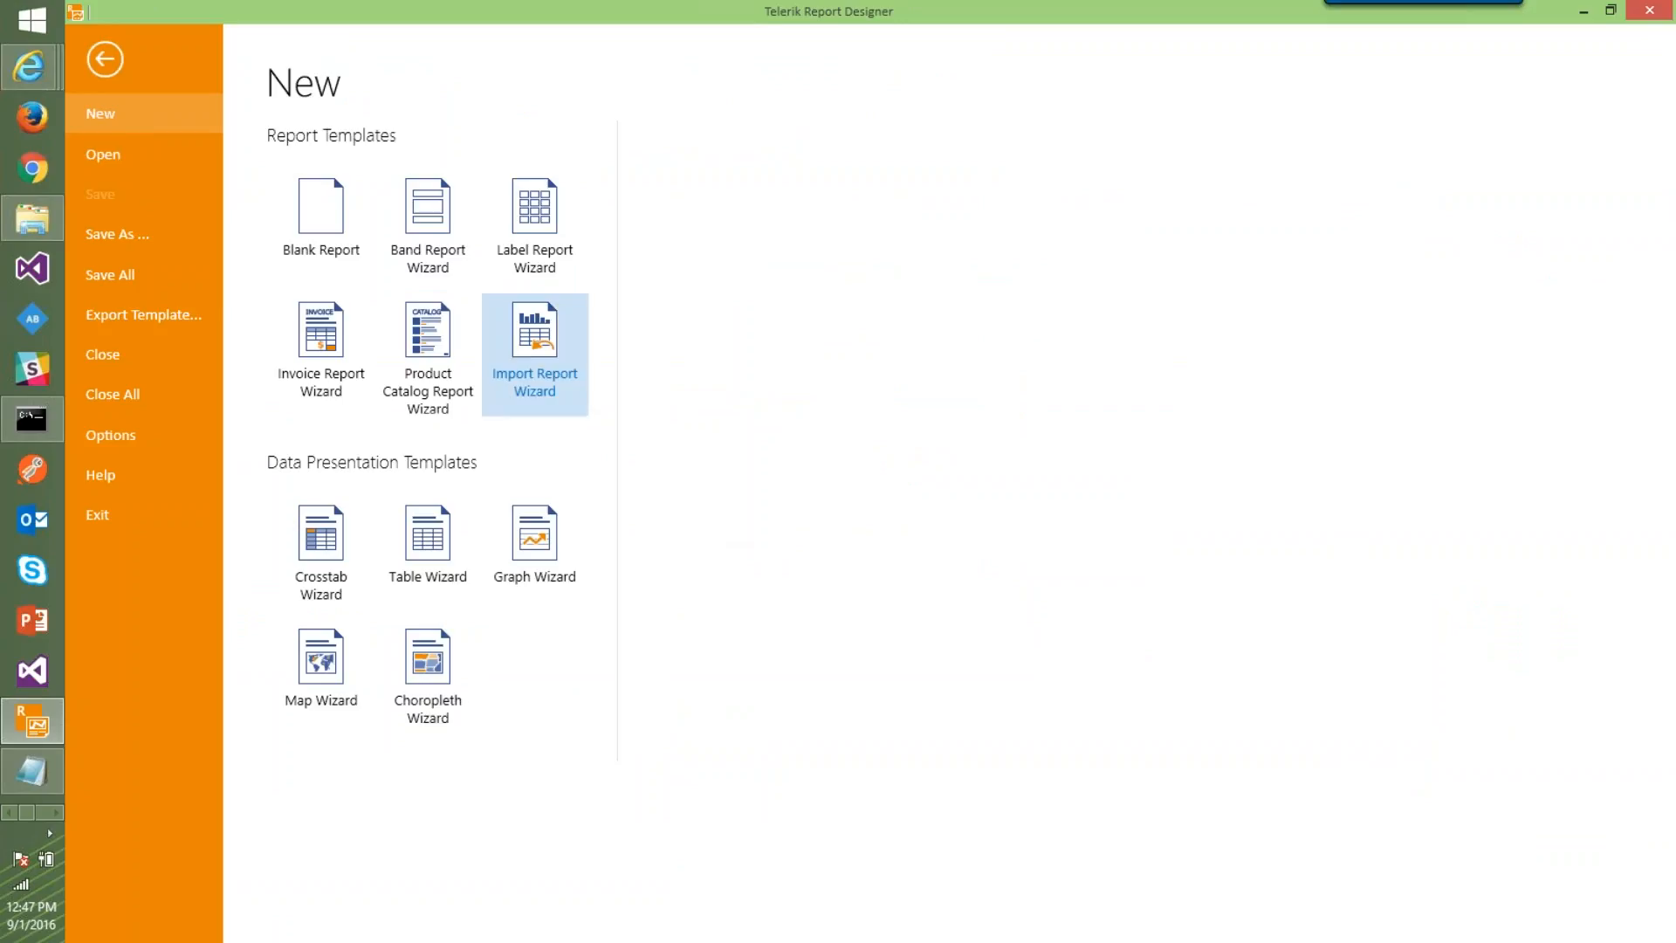
click(323, 214)
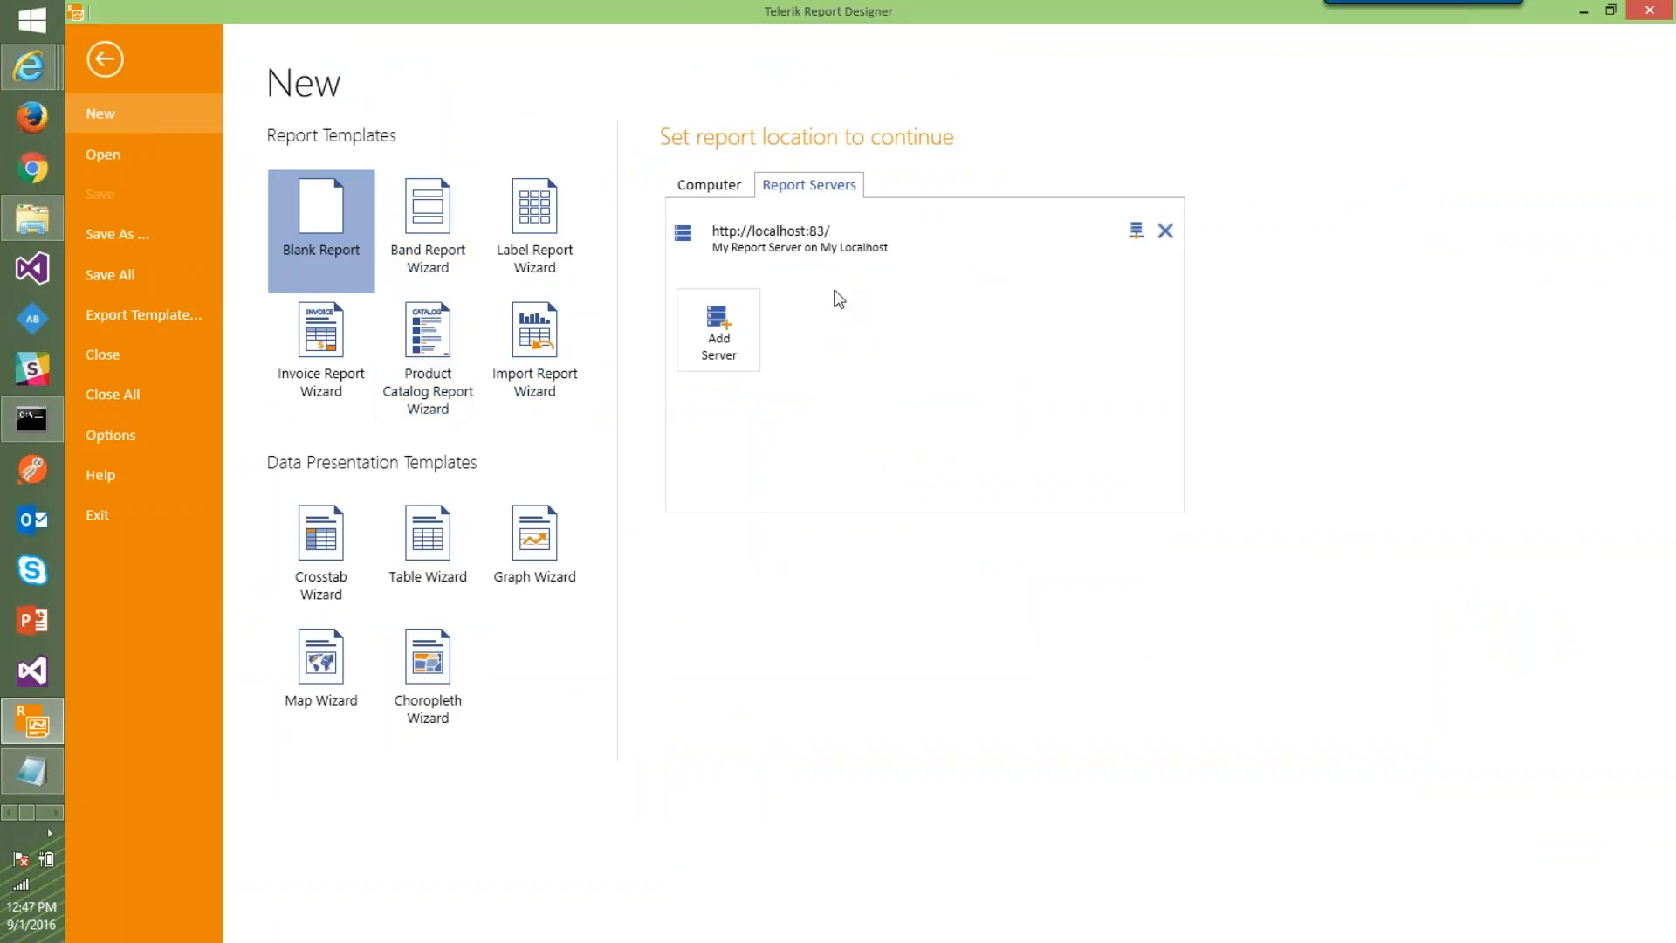
click(792, 246)
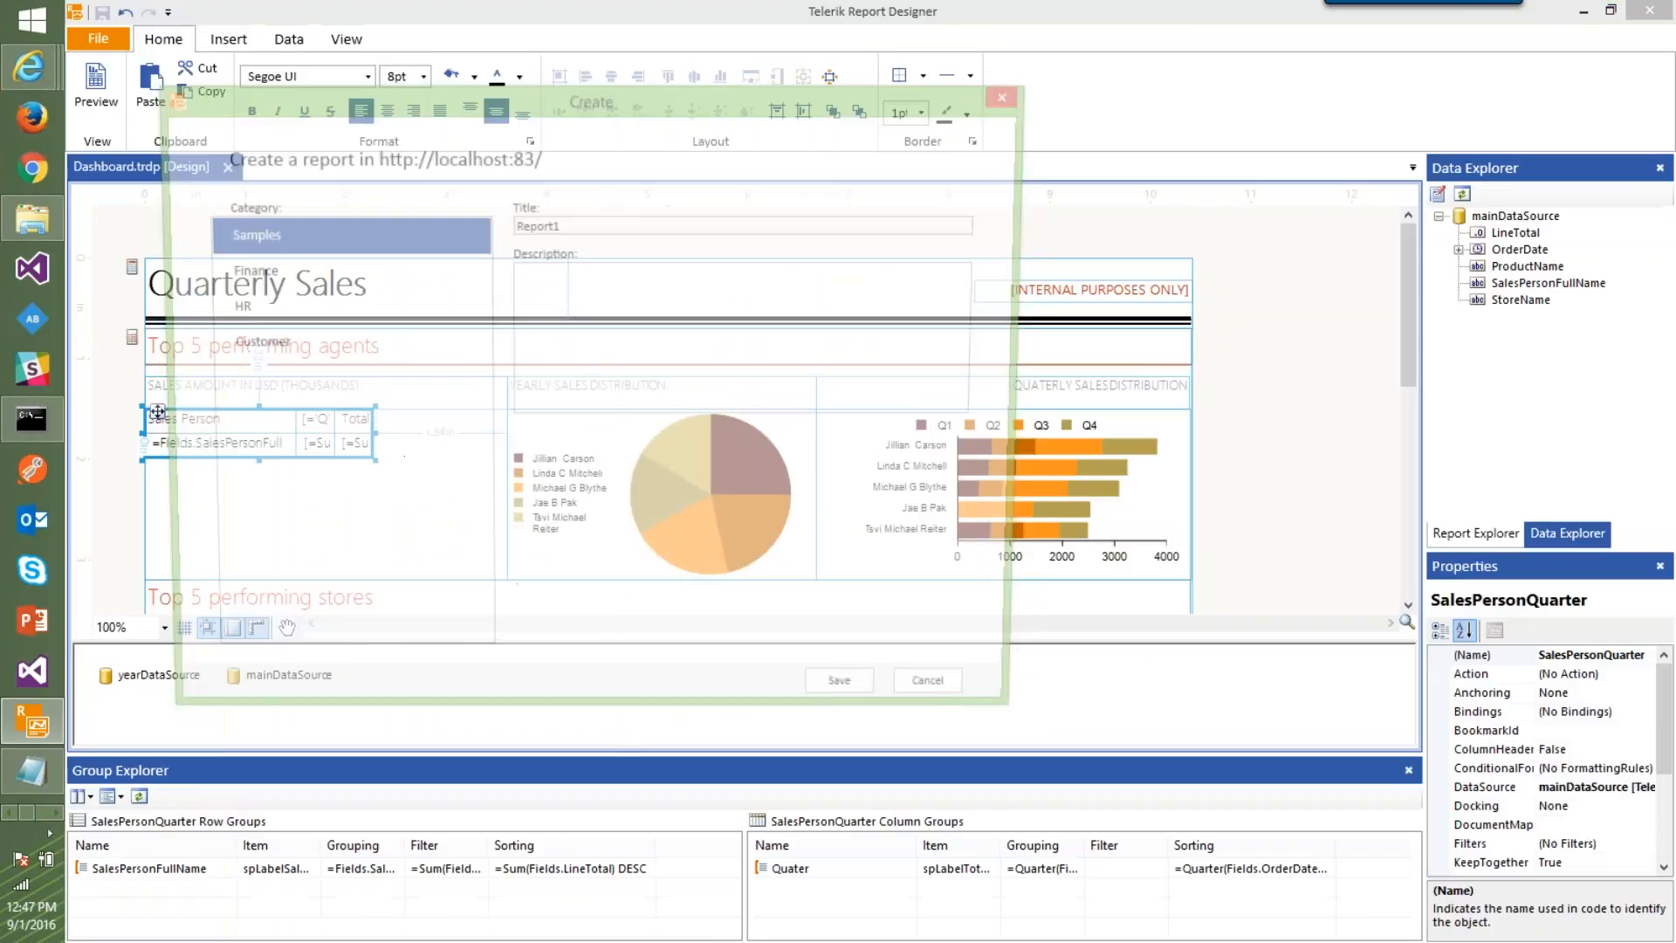
click(260, 276)
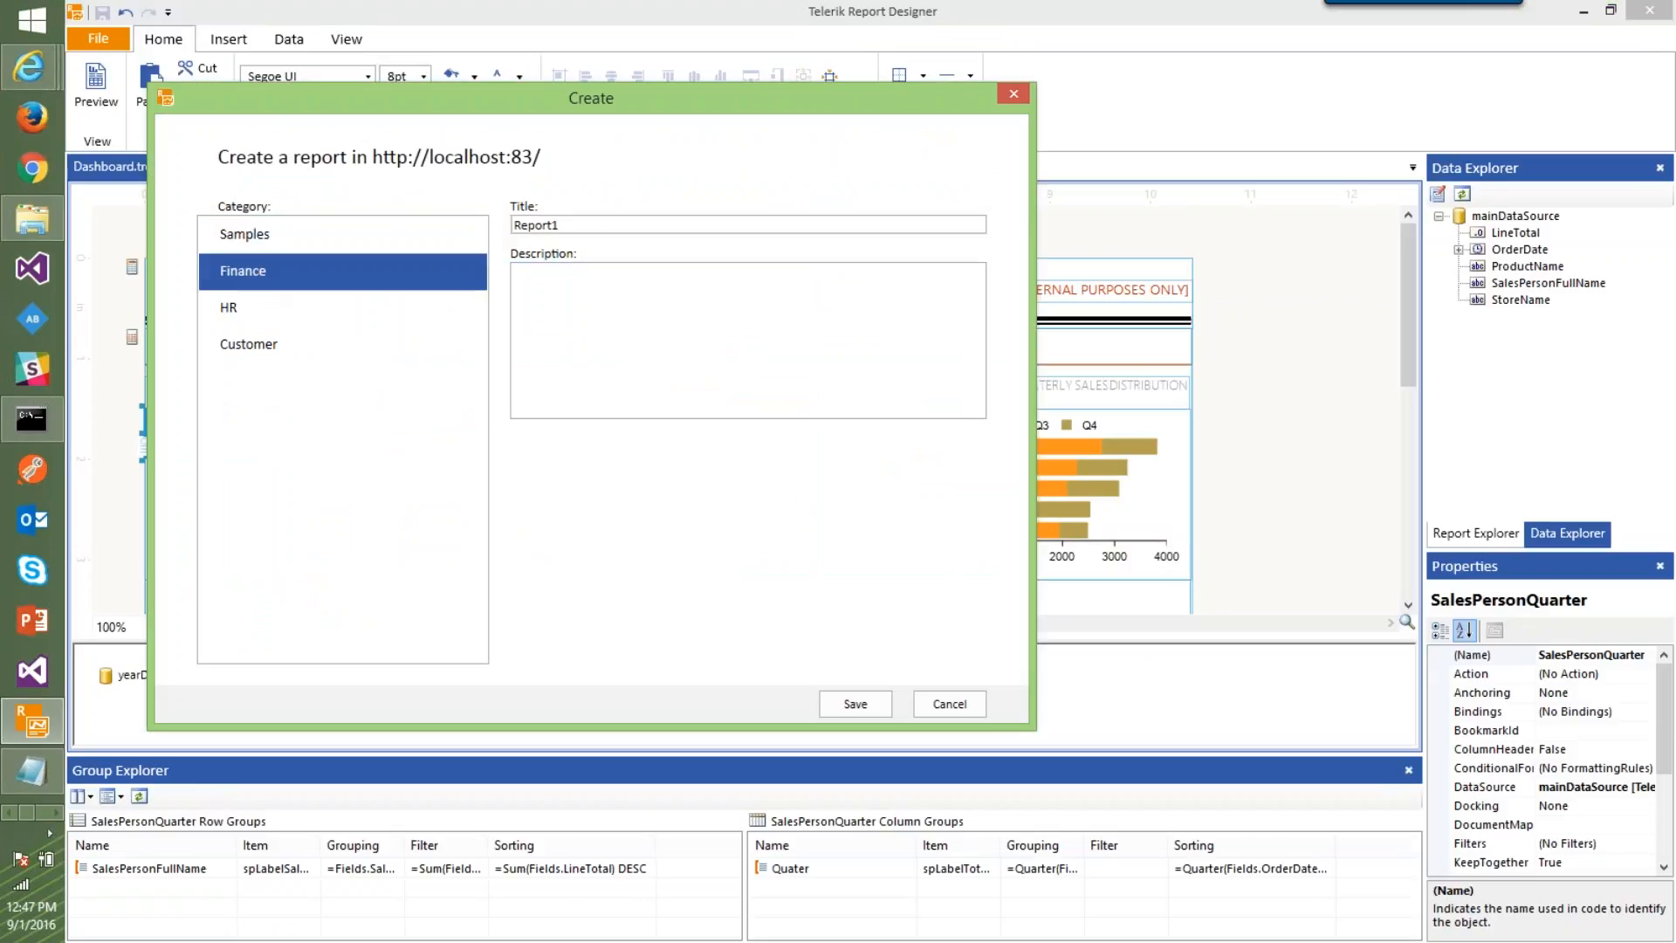
Title the new report DashboardReport, use the same text prefixed with Sales as its description, and create it
click(593, 233)
double_click(594, 233)
text(dashboard)
key(Home)
key(Delete)
text(DRepor)
key(ctrl+a)
key(ctrl+c)
key(Tab)
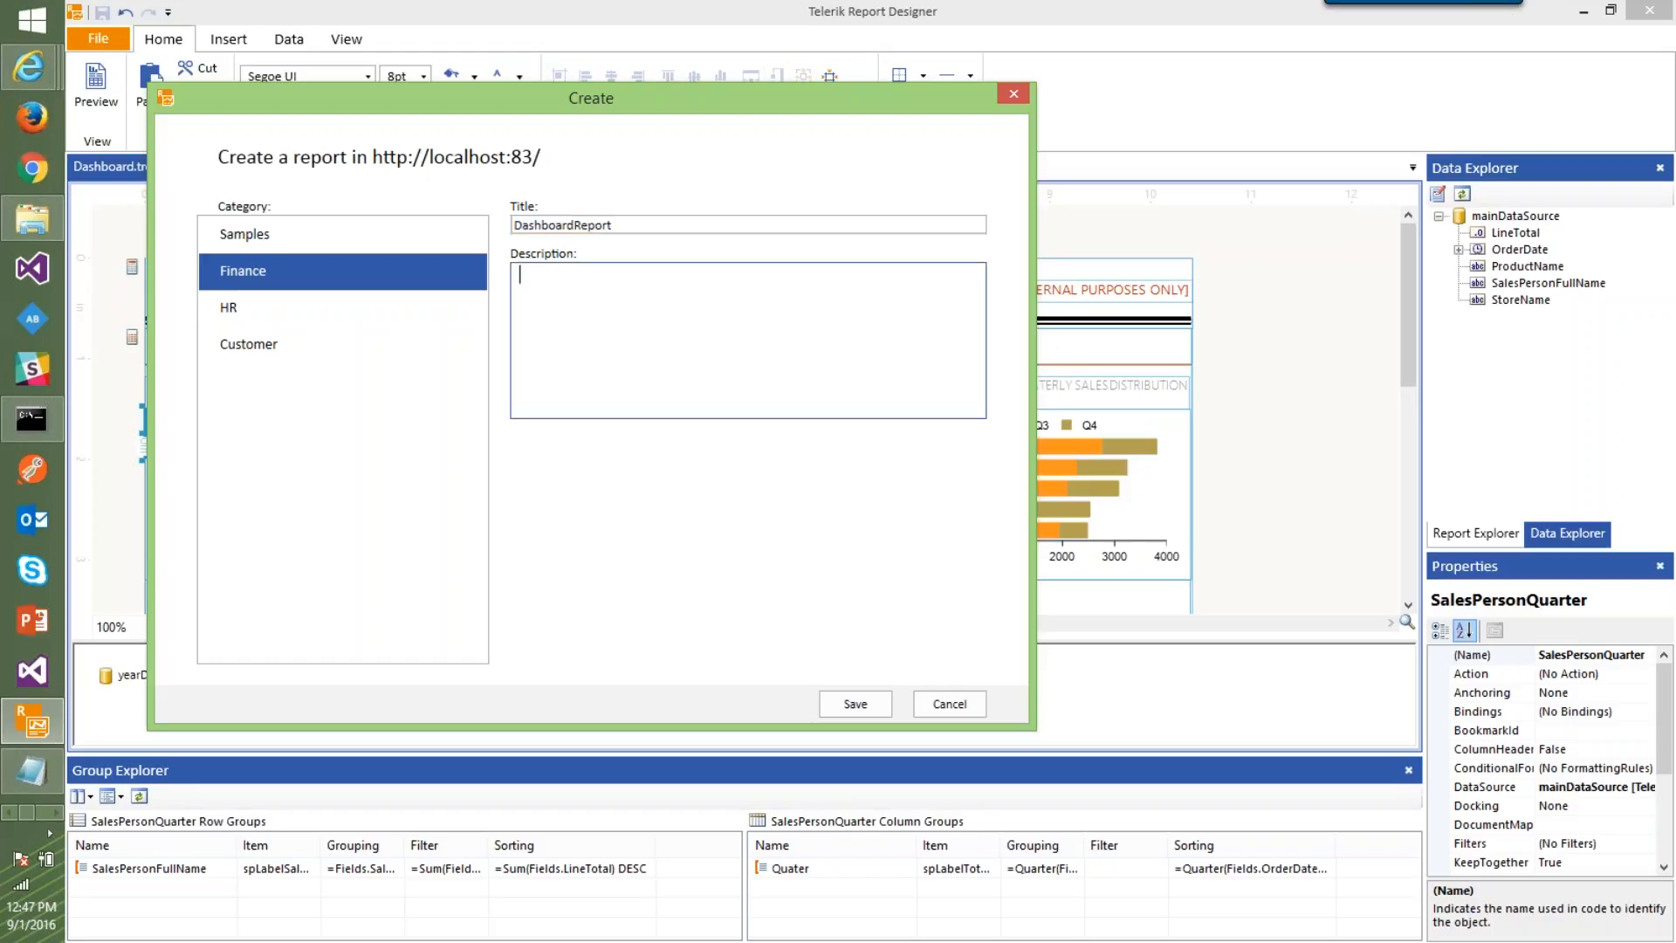
key(ctrl+v)
key(Home)
text(Sales)
click(845, 705)
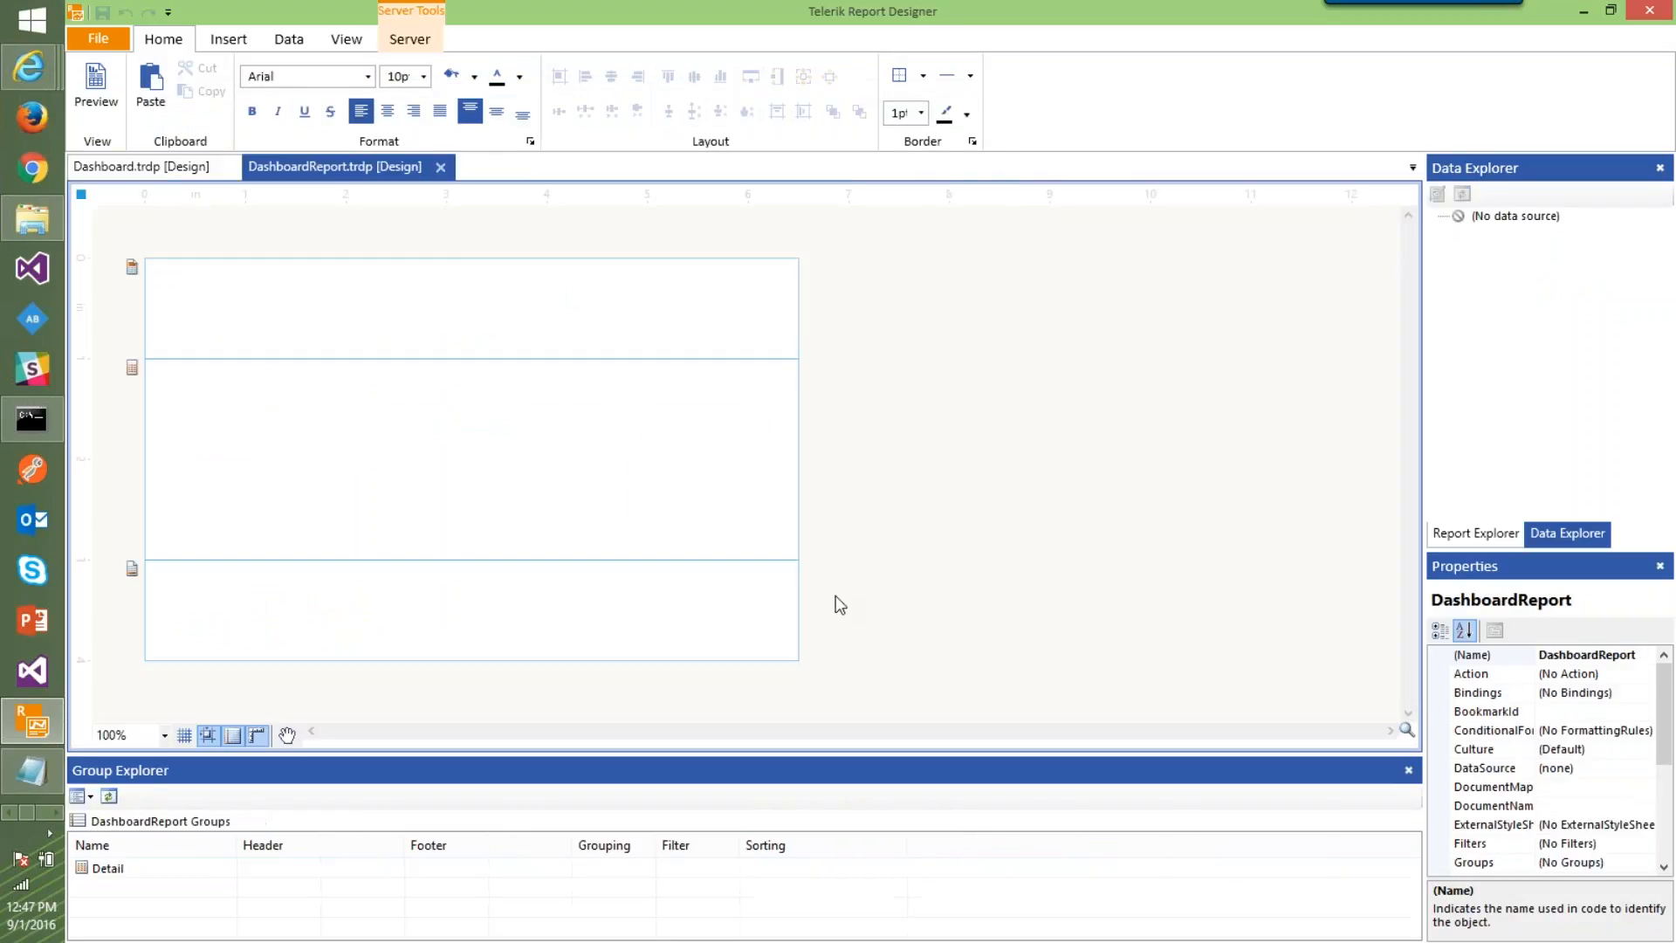
Insert a text box reading Dashboard in the middle of the page header section
click(391, 312)
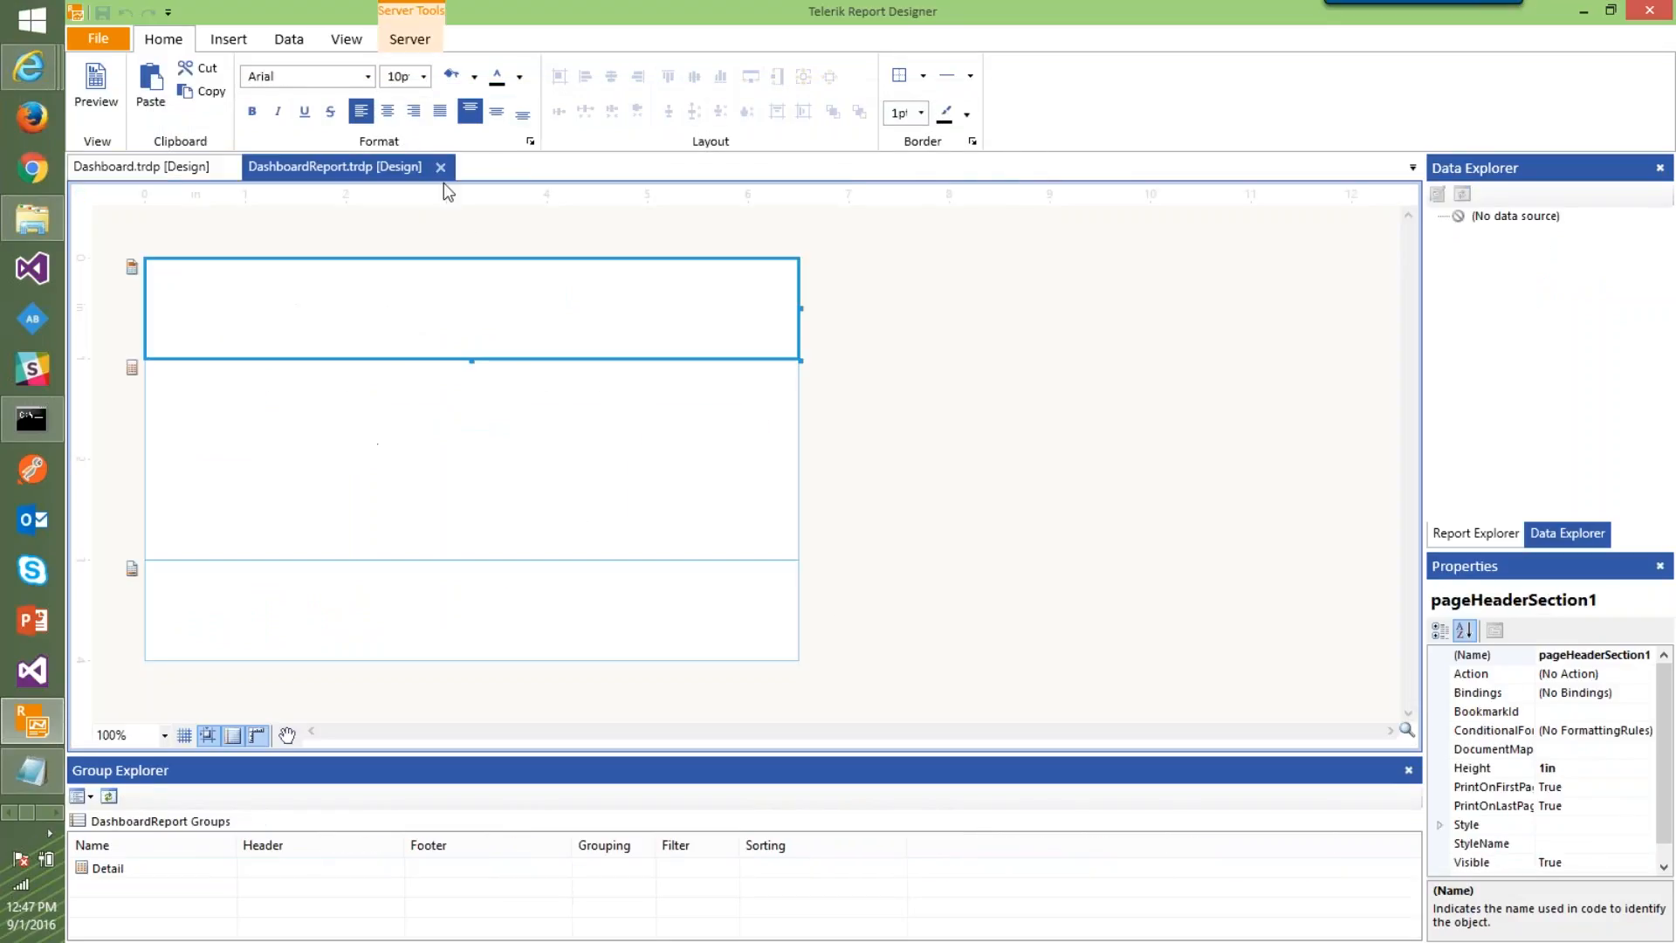
click(231, 42)
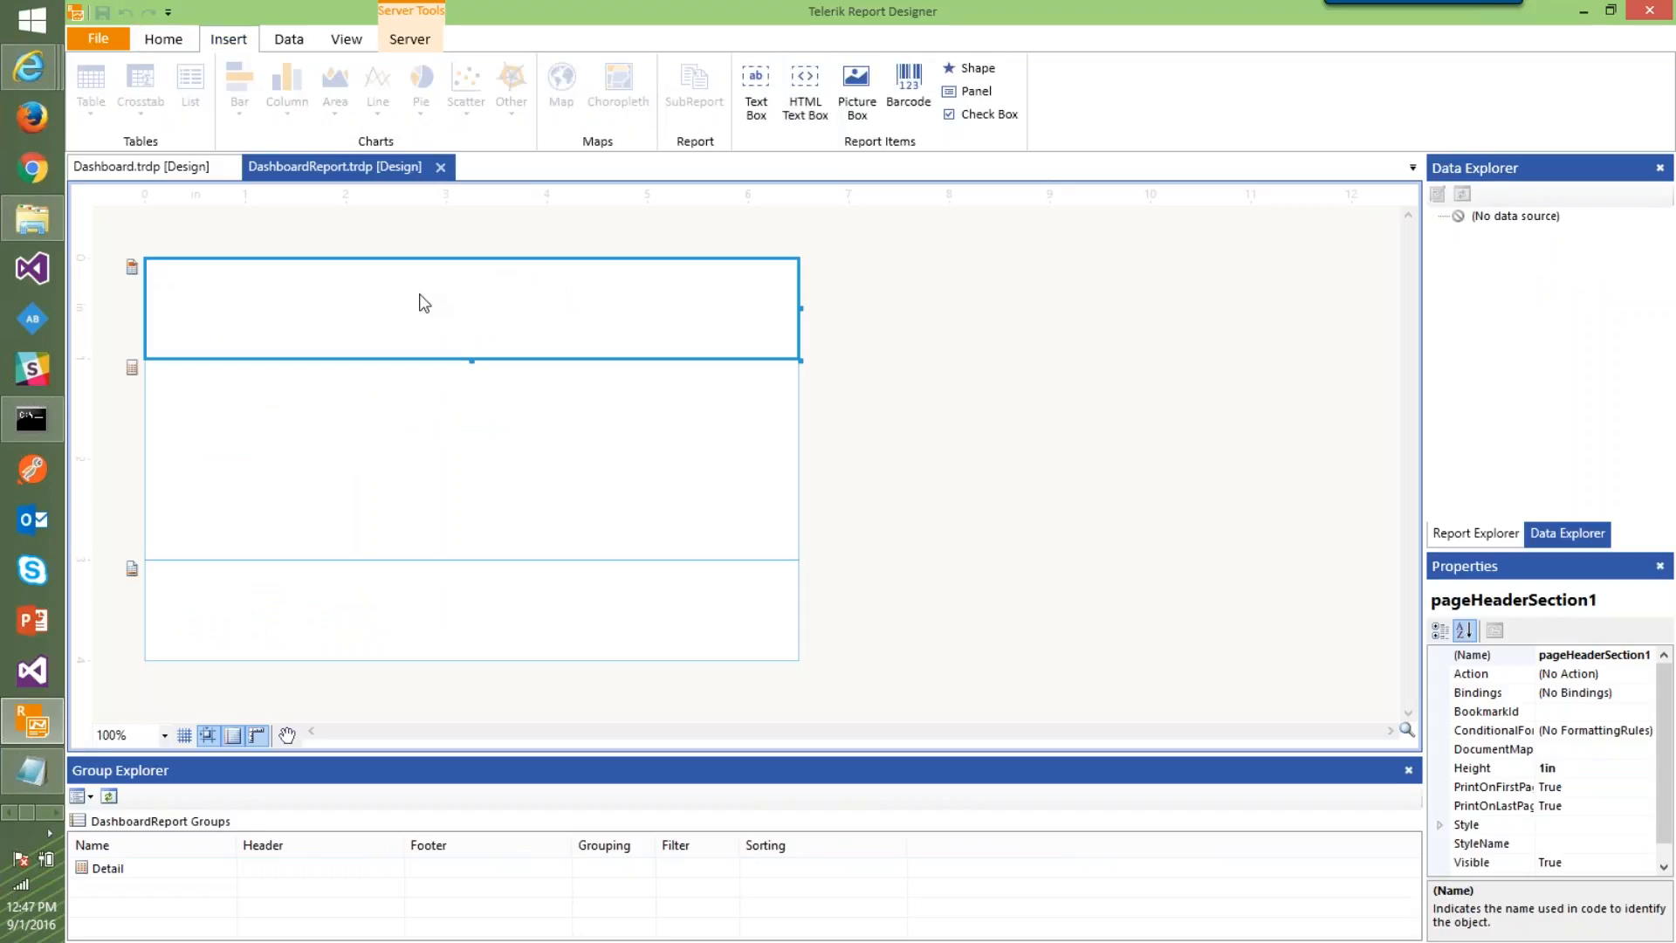
click(763, 82)
double_click(516, 309)
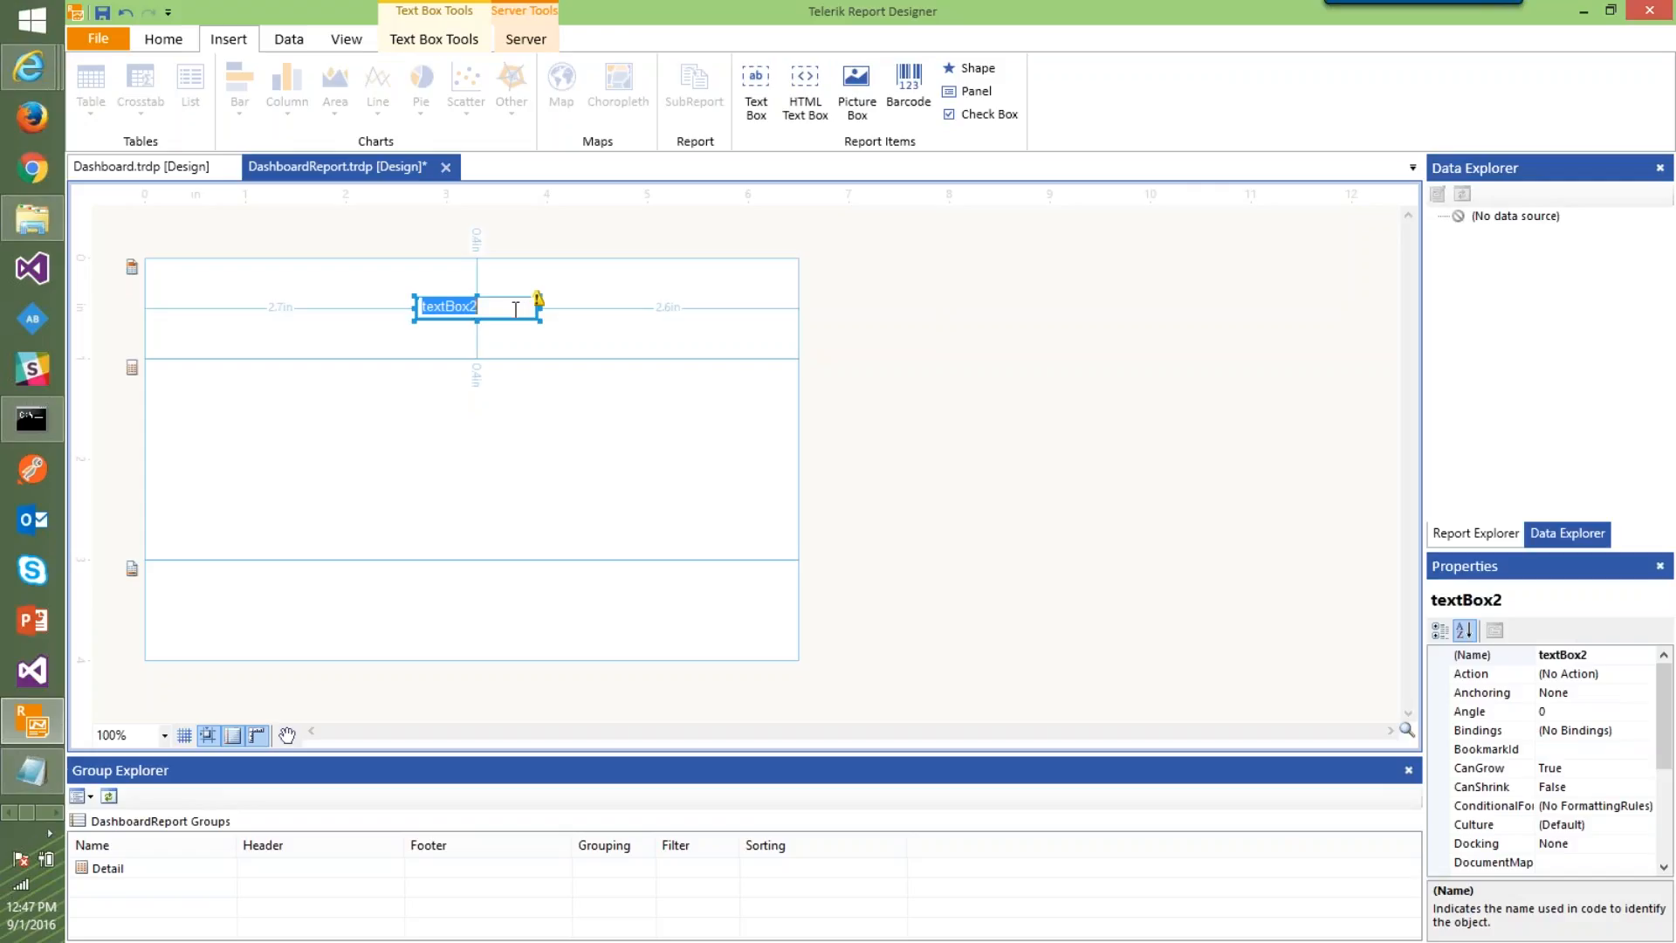
text(Dashboard)
Move the Dashboard text box to the page header's left edge and delete the surplus text box
click(522, 302)
click(460, 323)
drag(506, 332, 305, 320)
click(475, 306)
key(Delete)
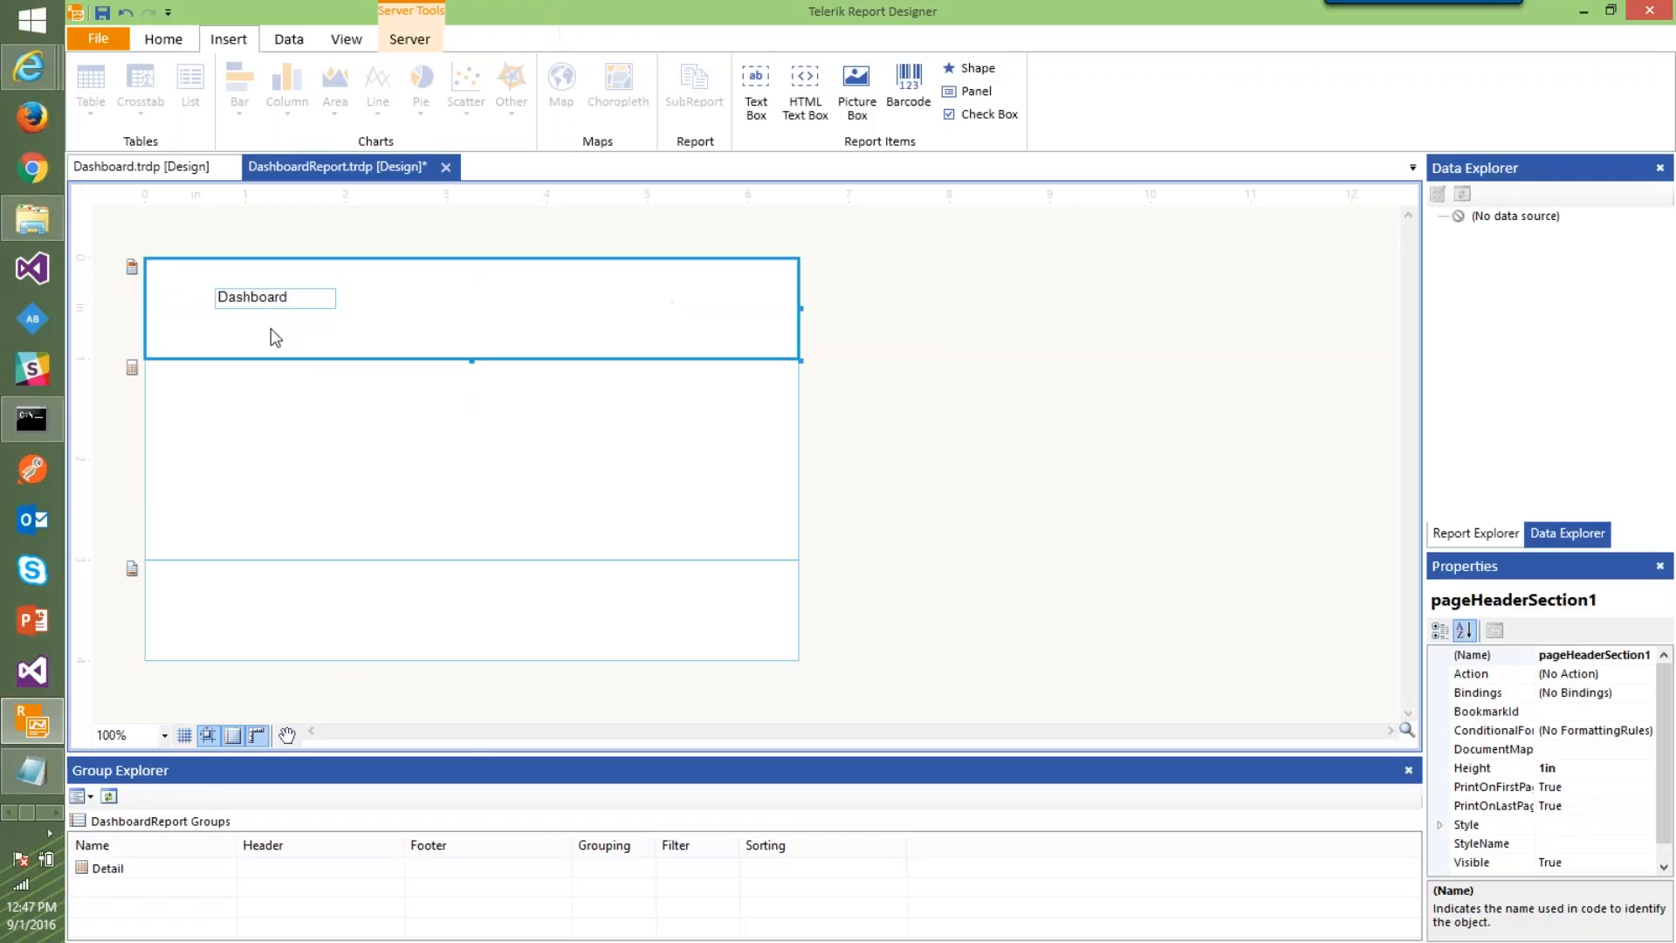
click(295, 301)
drag(301, 293, 236, 307)
Set the Dashboard text box's font to Segoe UI Light, bold, 20 pt in its style settings
right_click(243, 309)
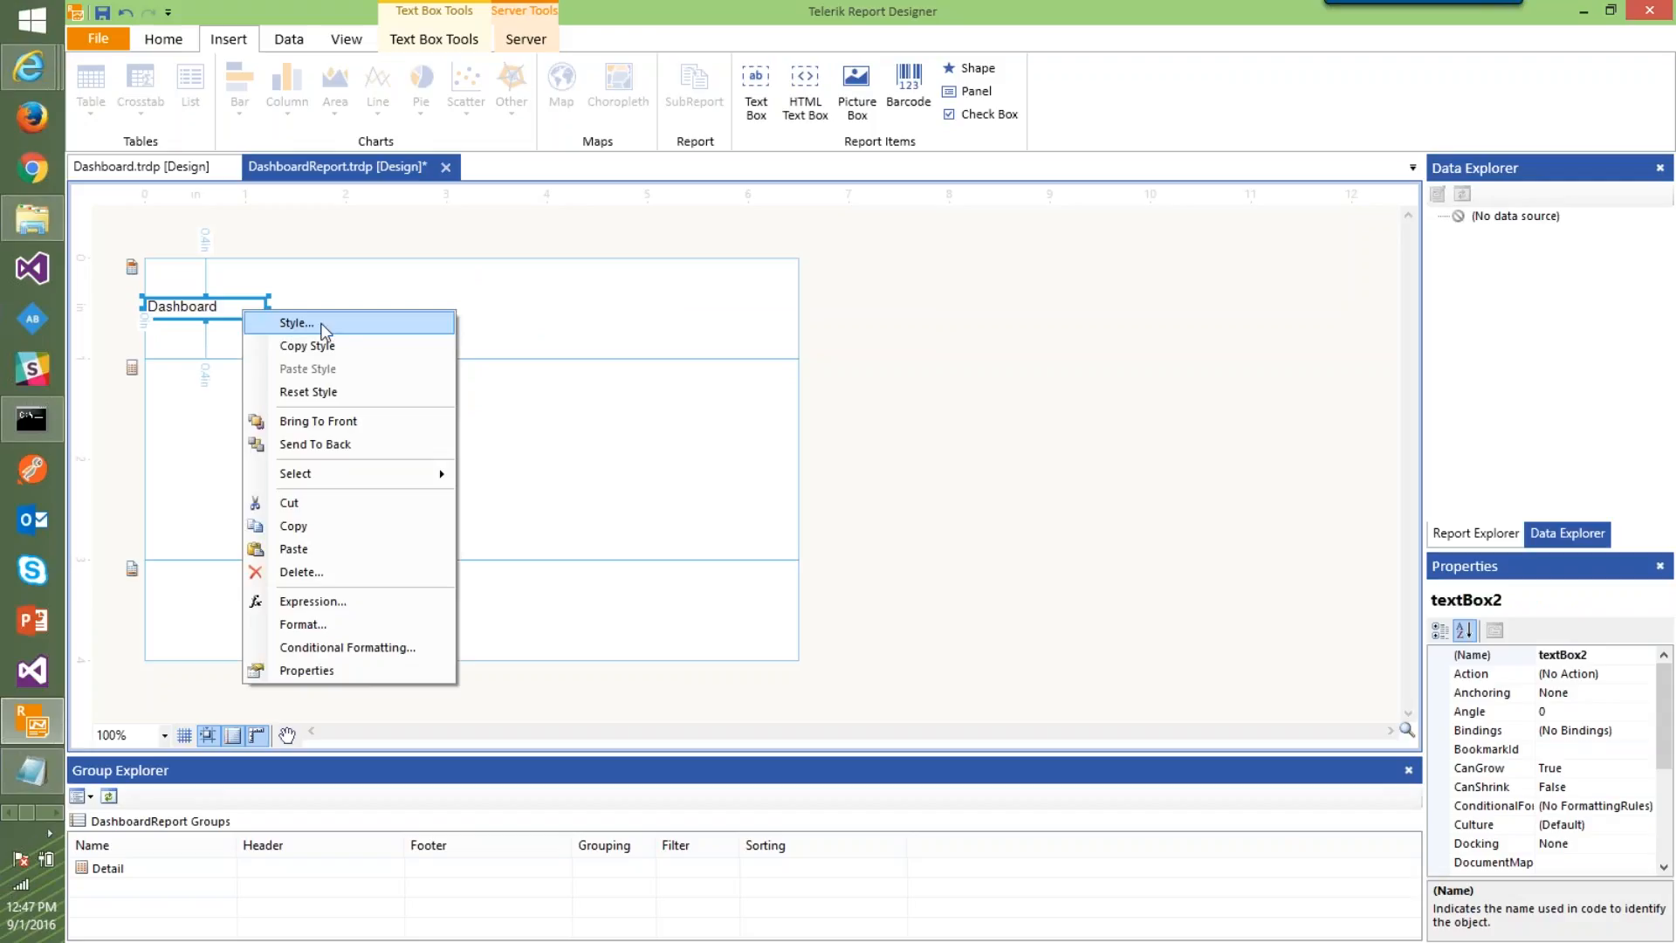
click(324, 331)
drag(939, 391, 936, 480)
click(825, 427)
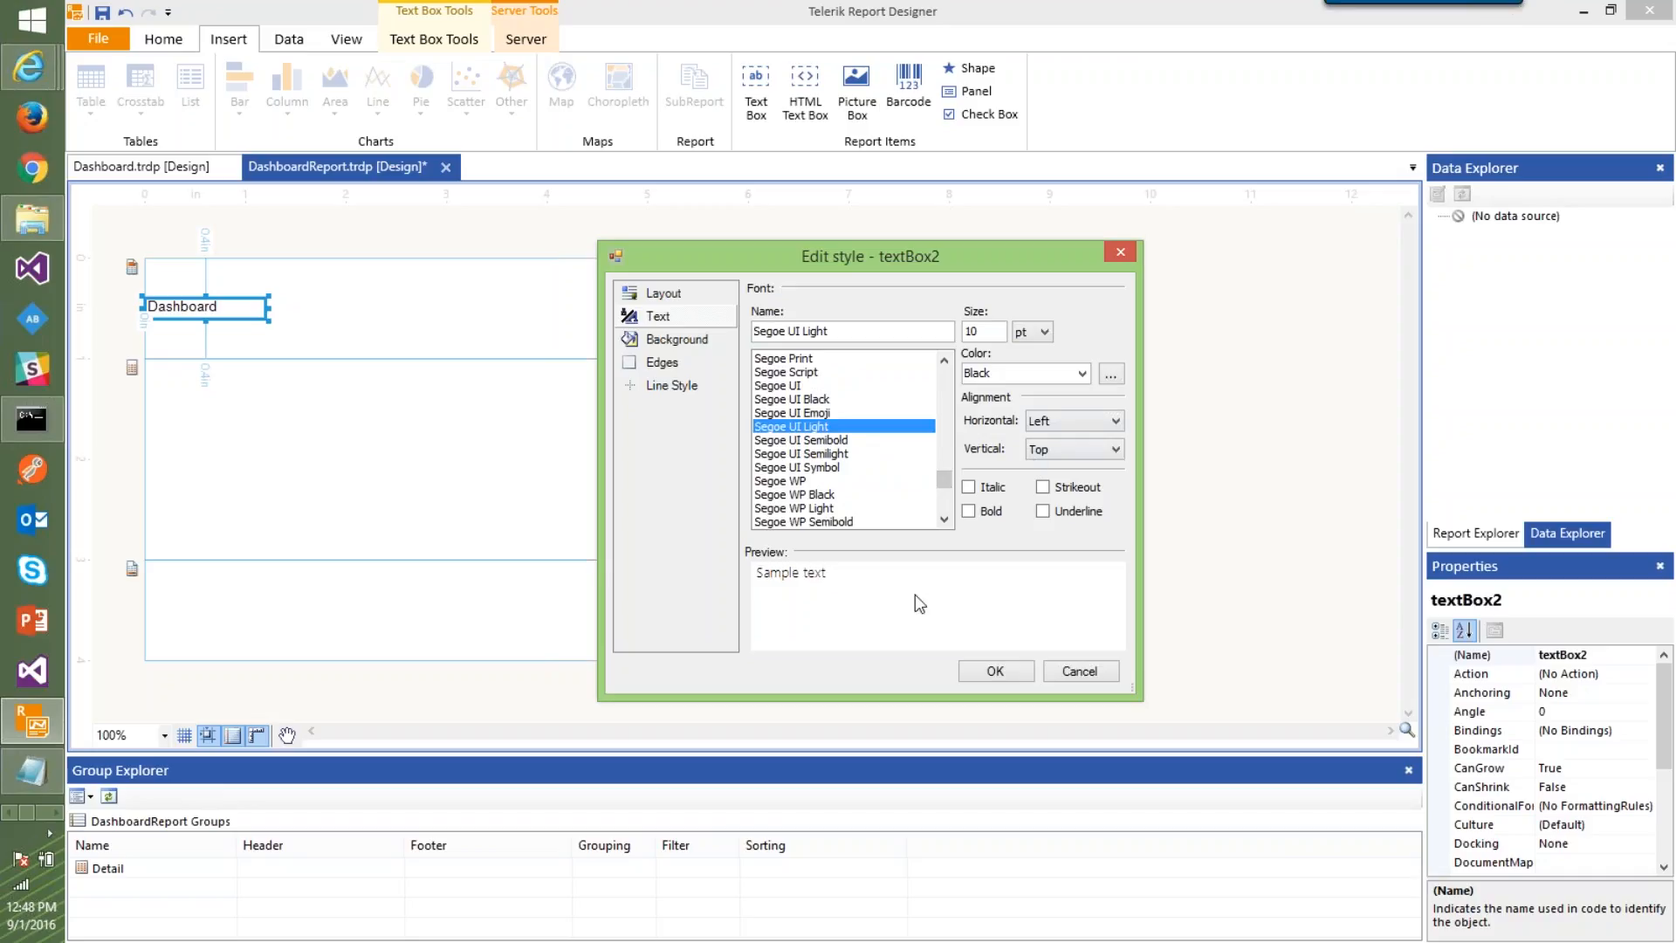
click(983, 511)
double_click(996, 329)
text(2)
Give the Dashboard text box a teal background from the basic colors
click(677, 339)
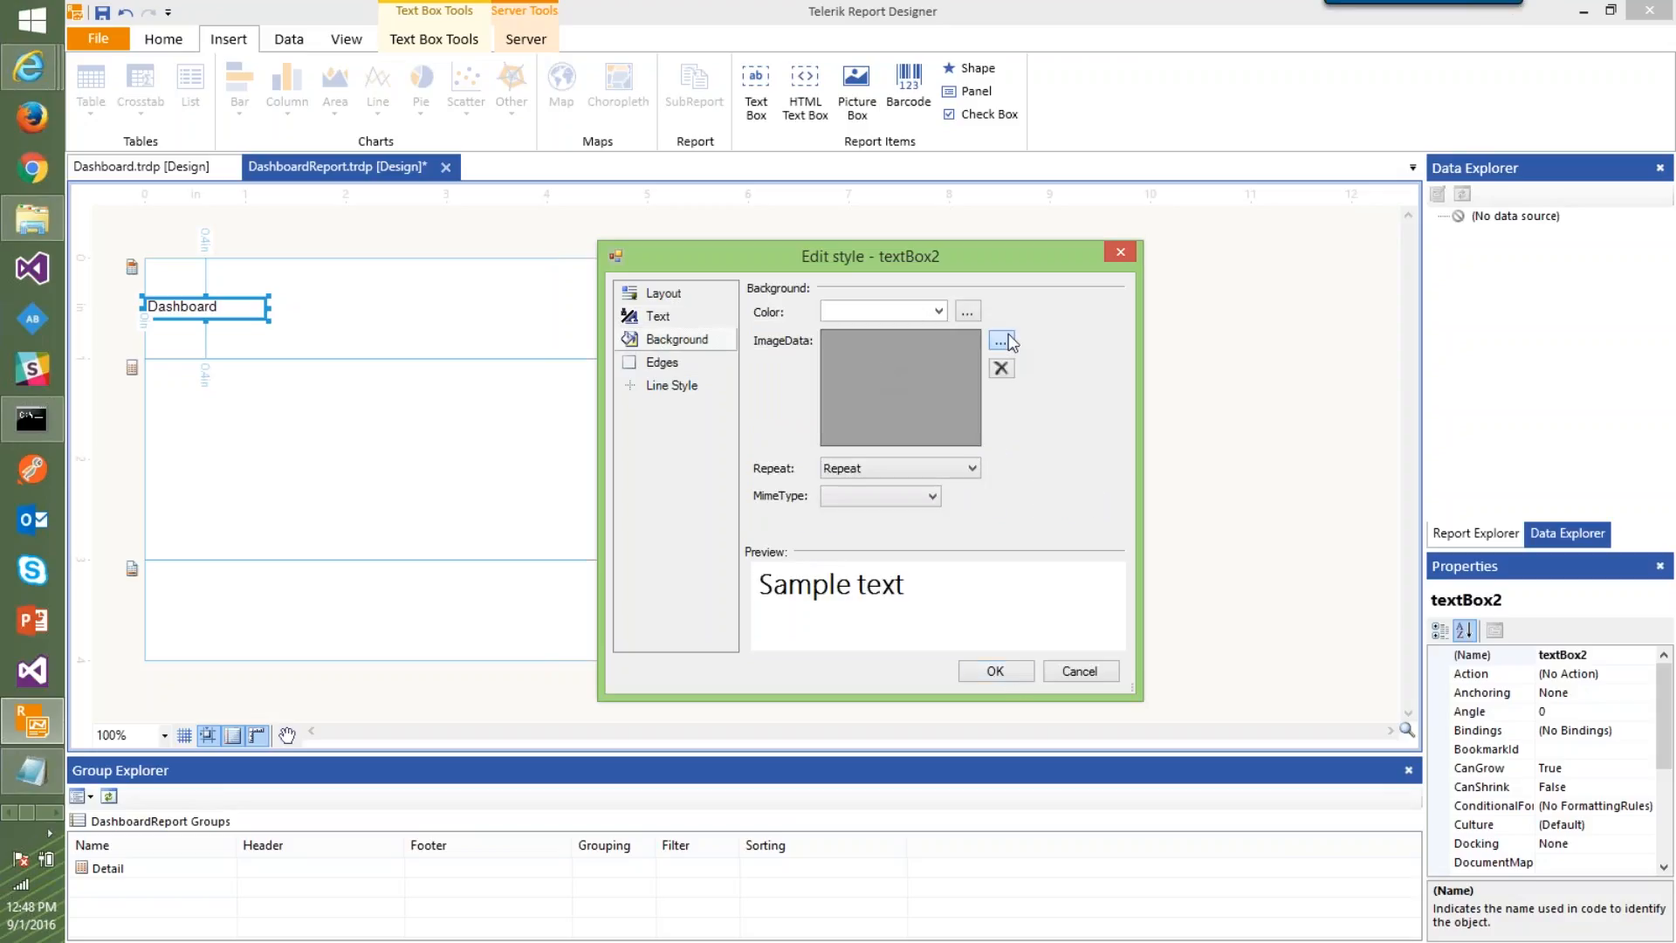
click(1001, 342)
key(Escape)
click(967, 311)
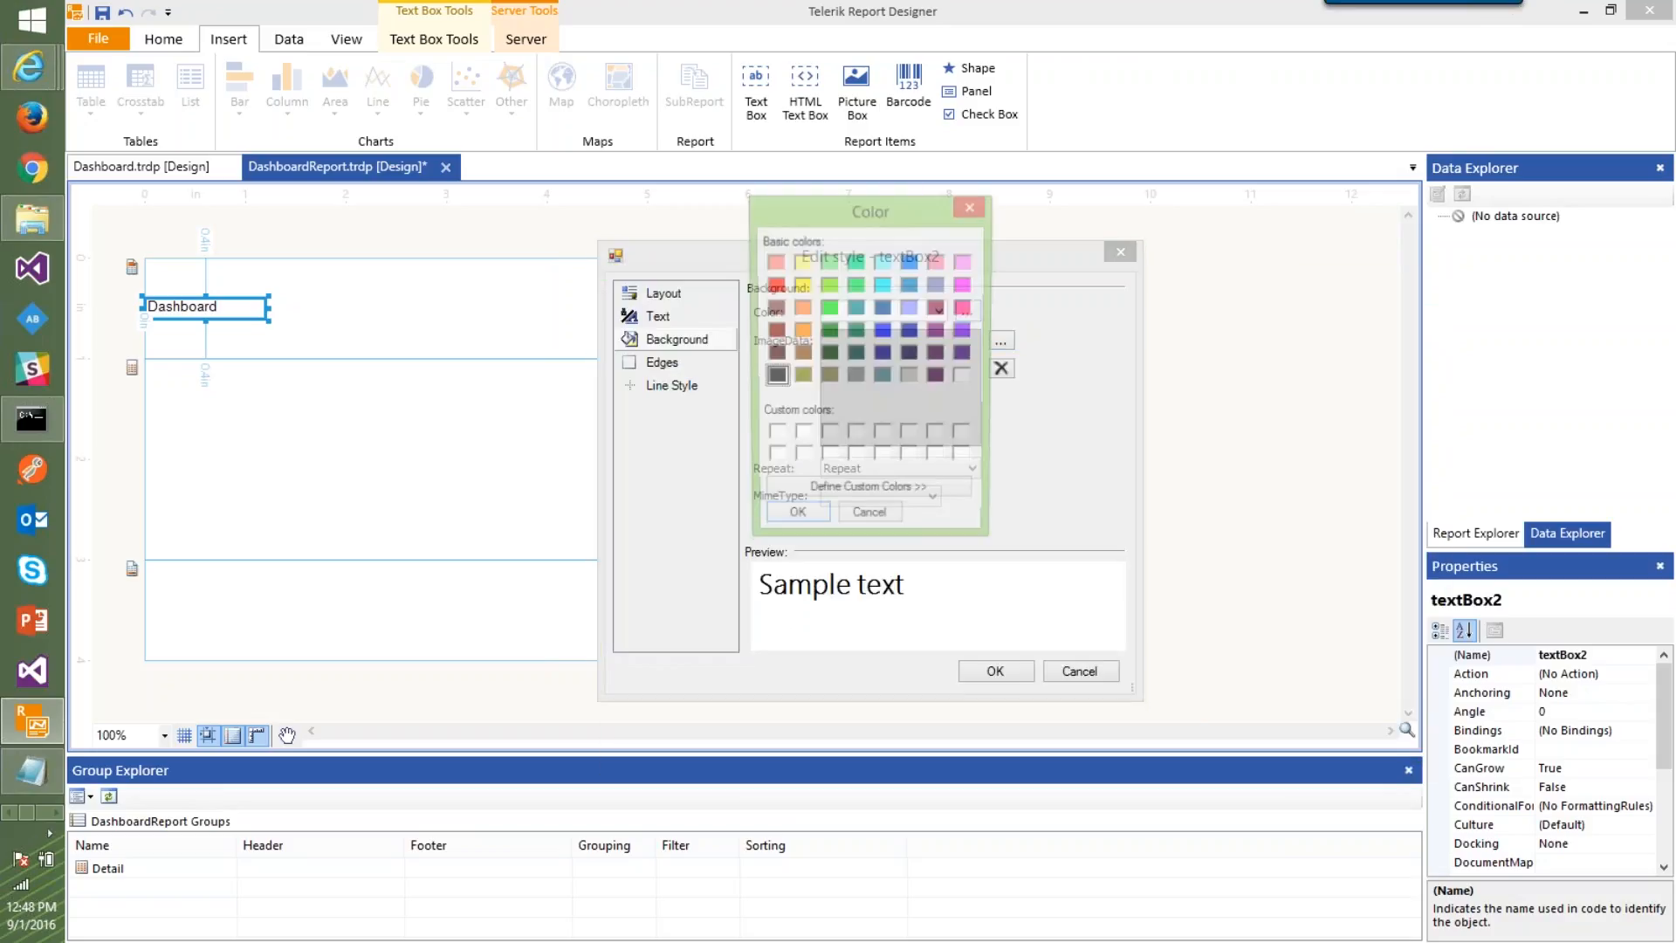
click(884, 377)
click(794, 521)
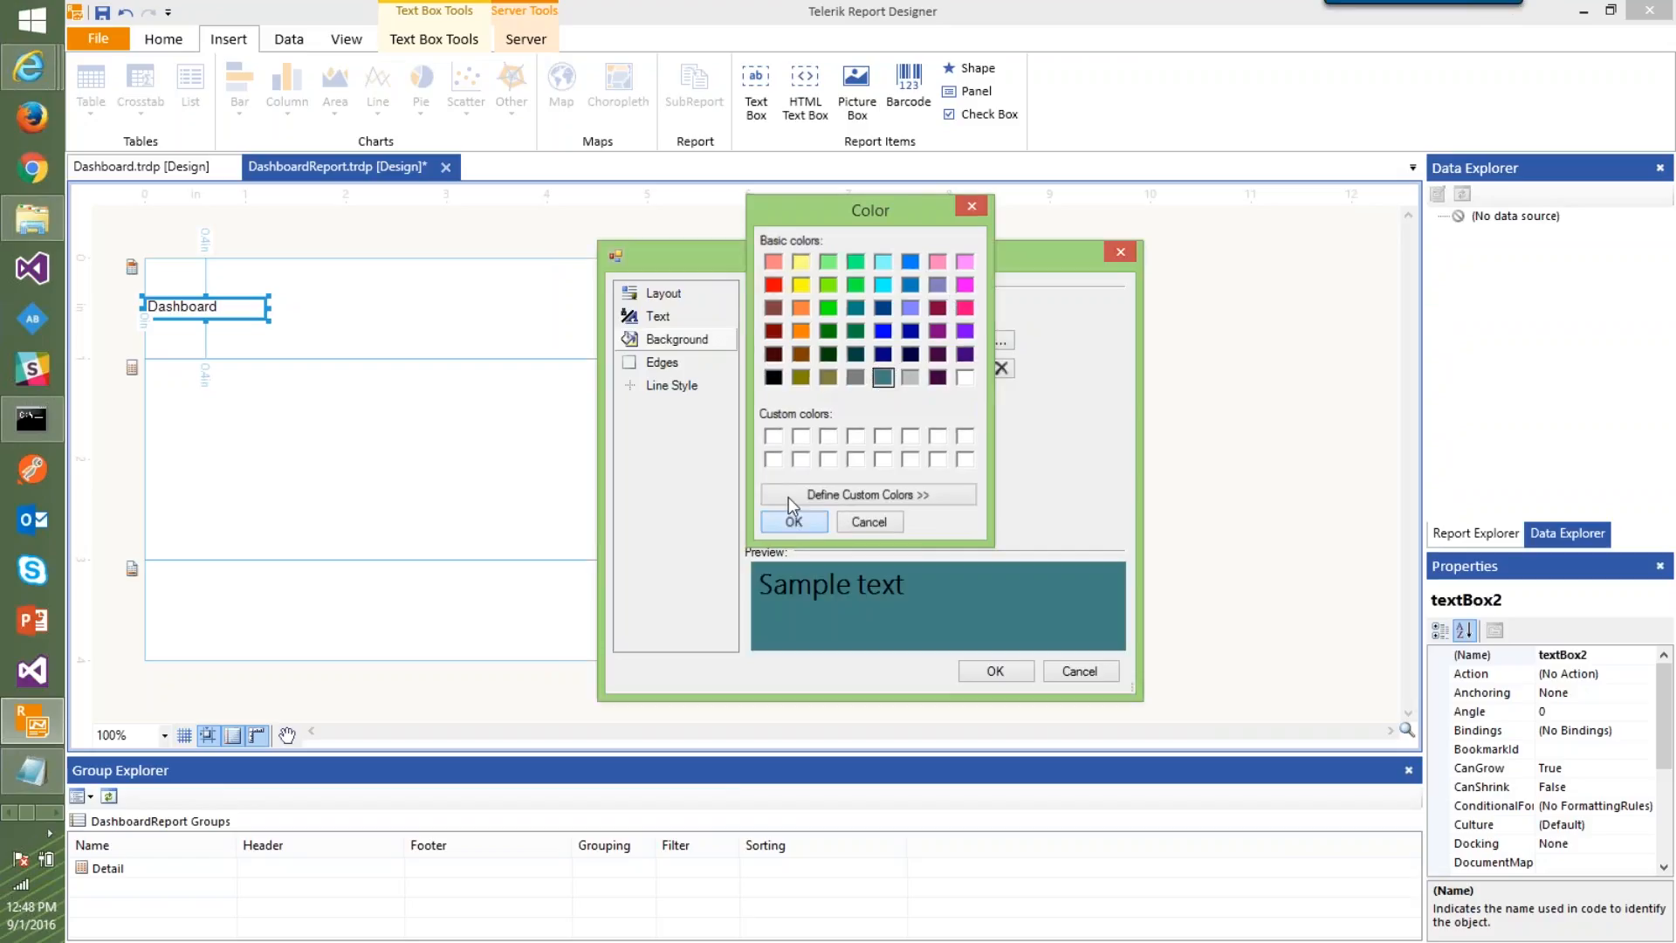
Set the Dashboard text color to white and apply the style to the text box
click(703, 320)
click(1111, 373)
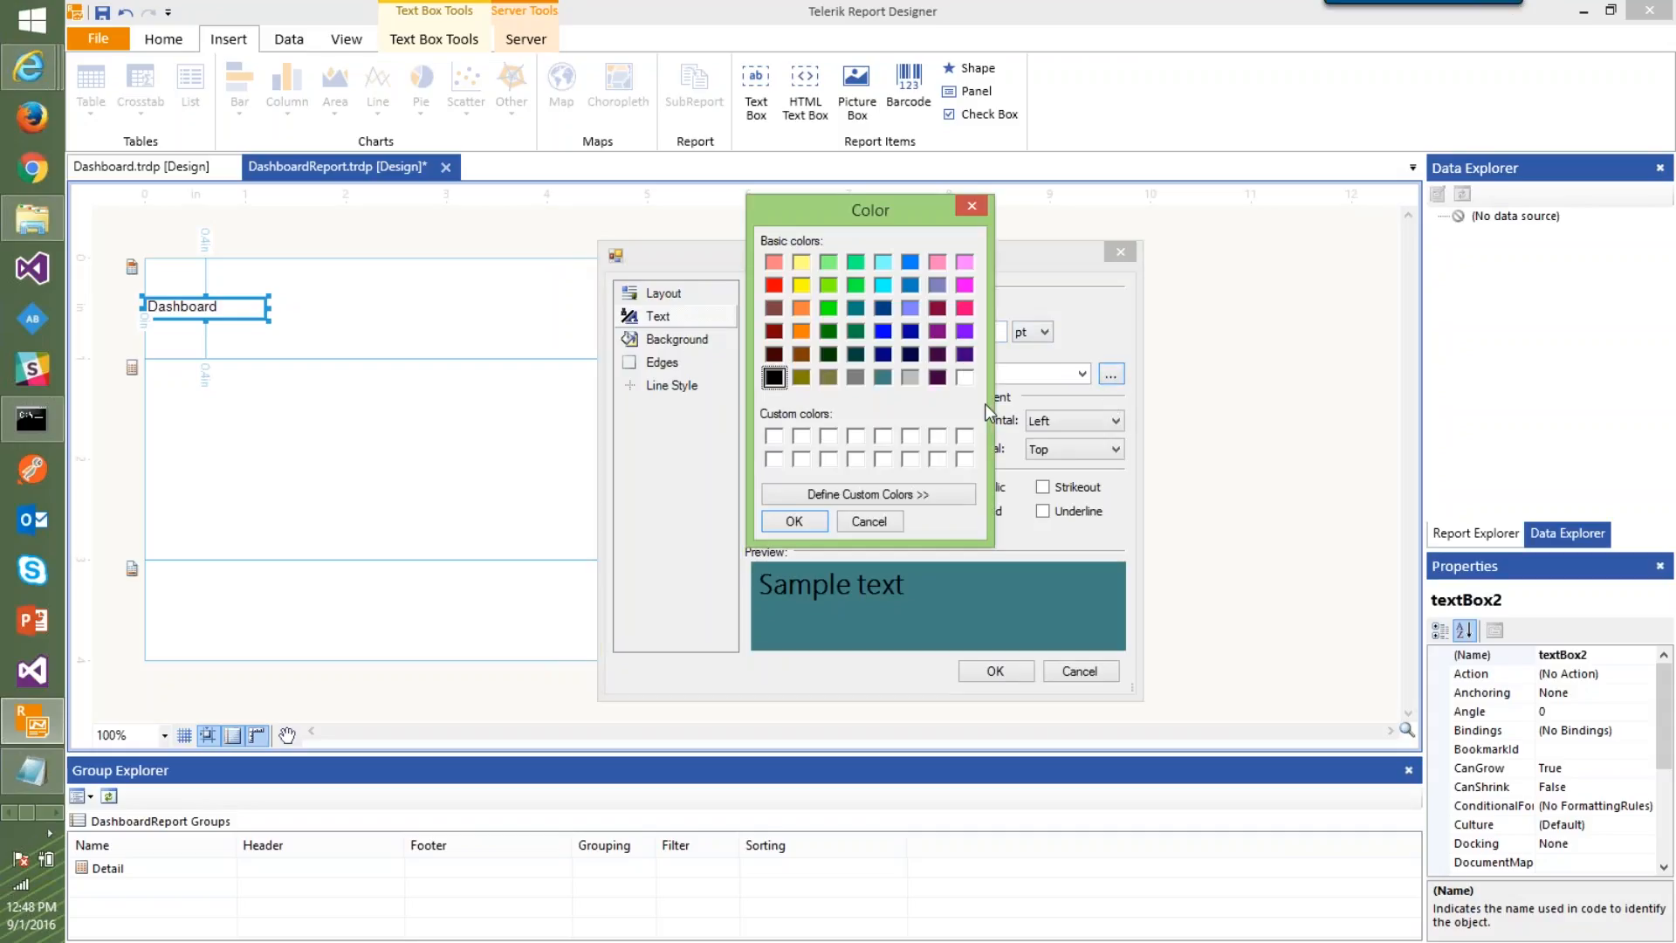
click(965, 377)
click(794, 521)
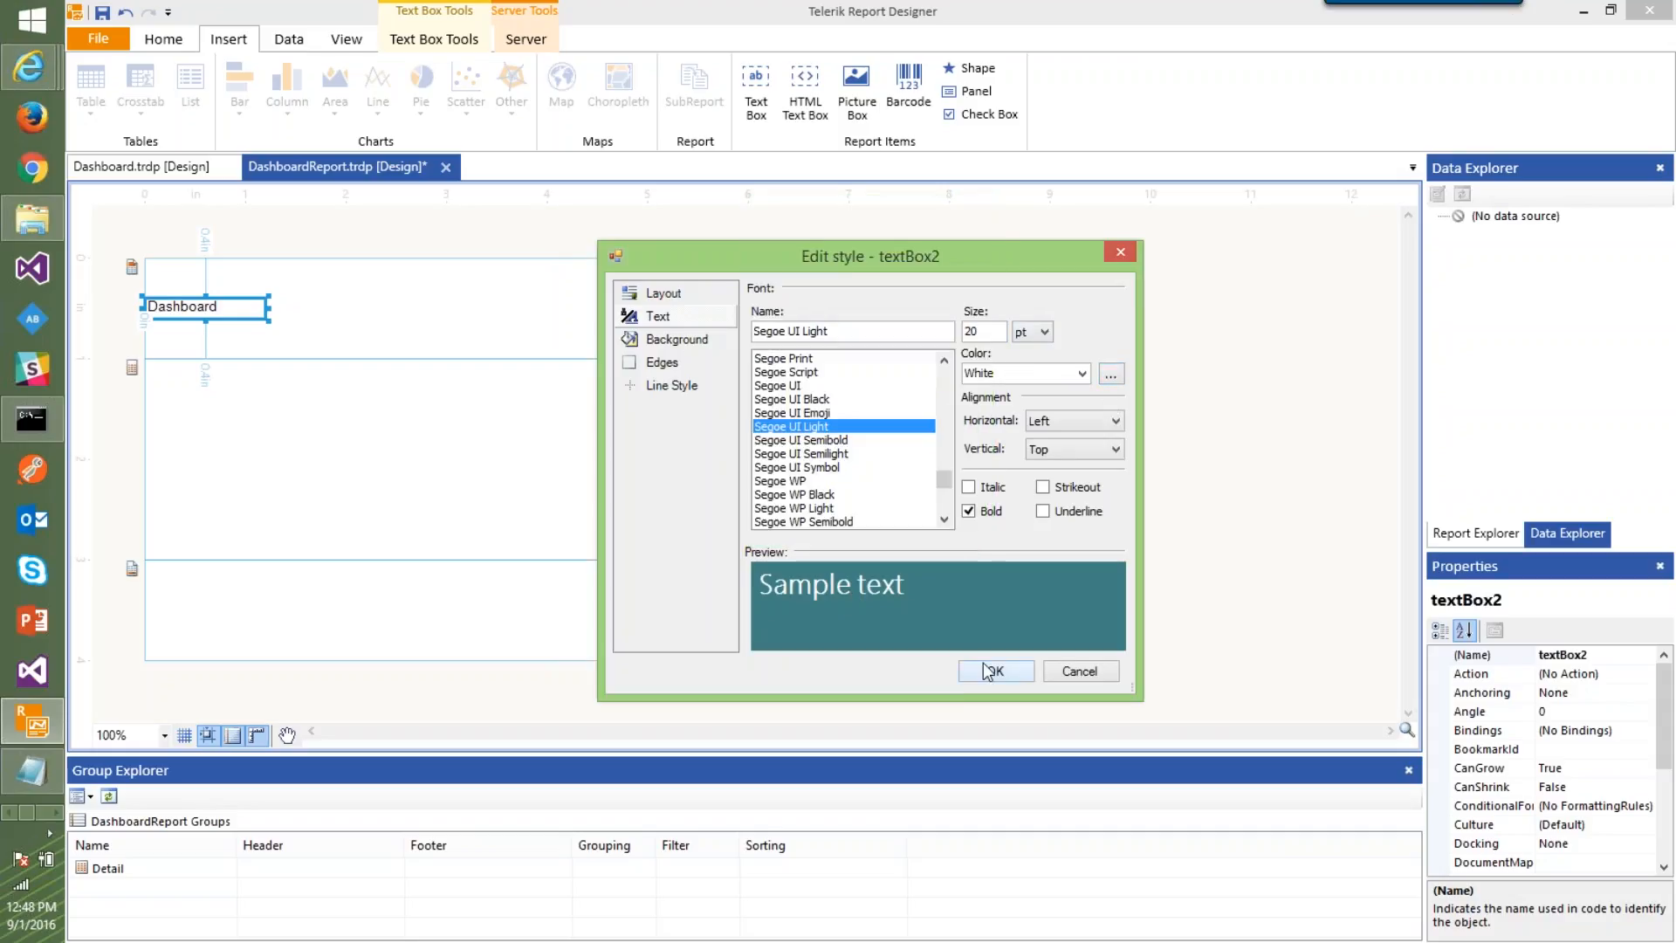
click(995, 670)
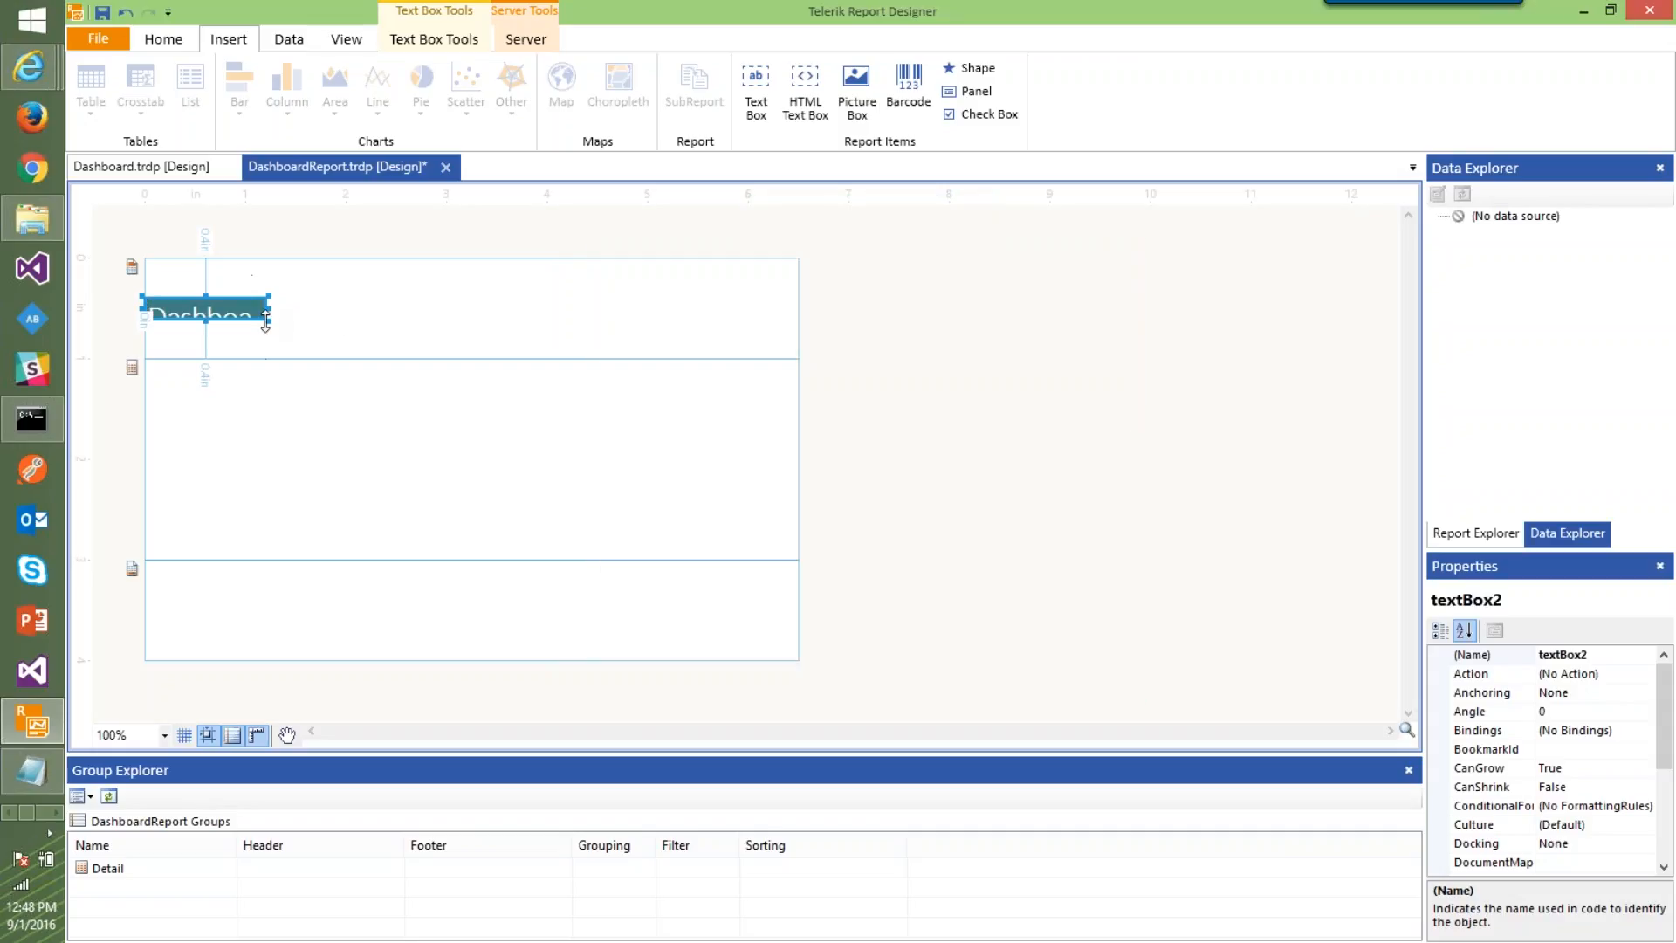
Stretch the Dashboard text box across the full width at the page header's top, and shrink the header section to the box's height
drag(269, 320, 782, 341)
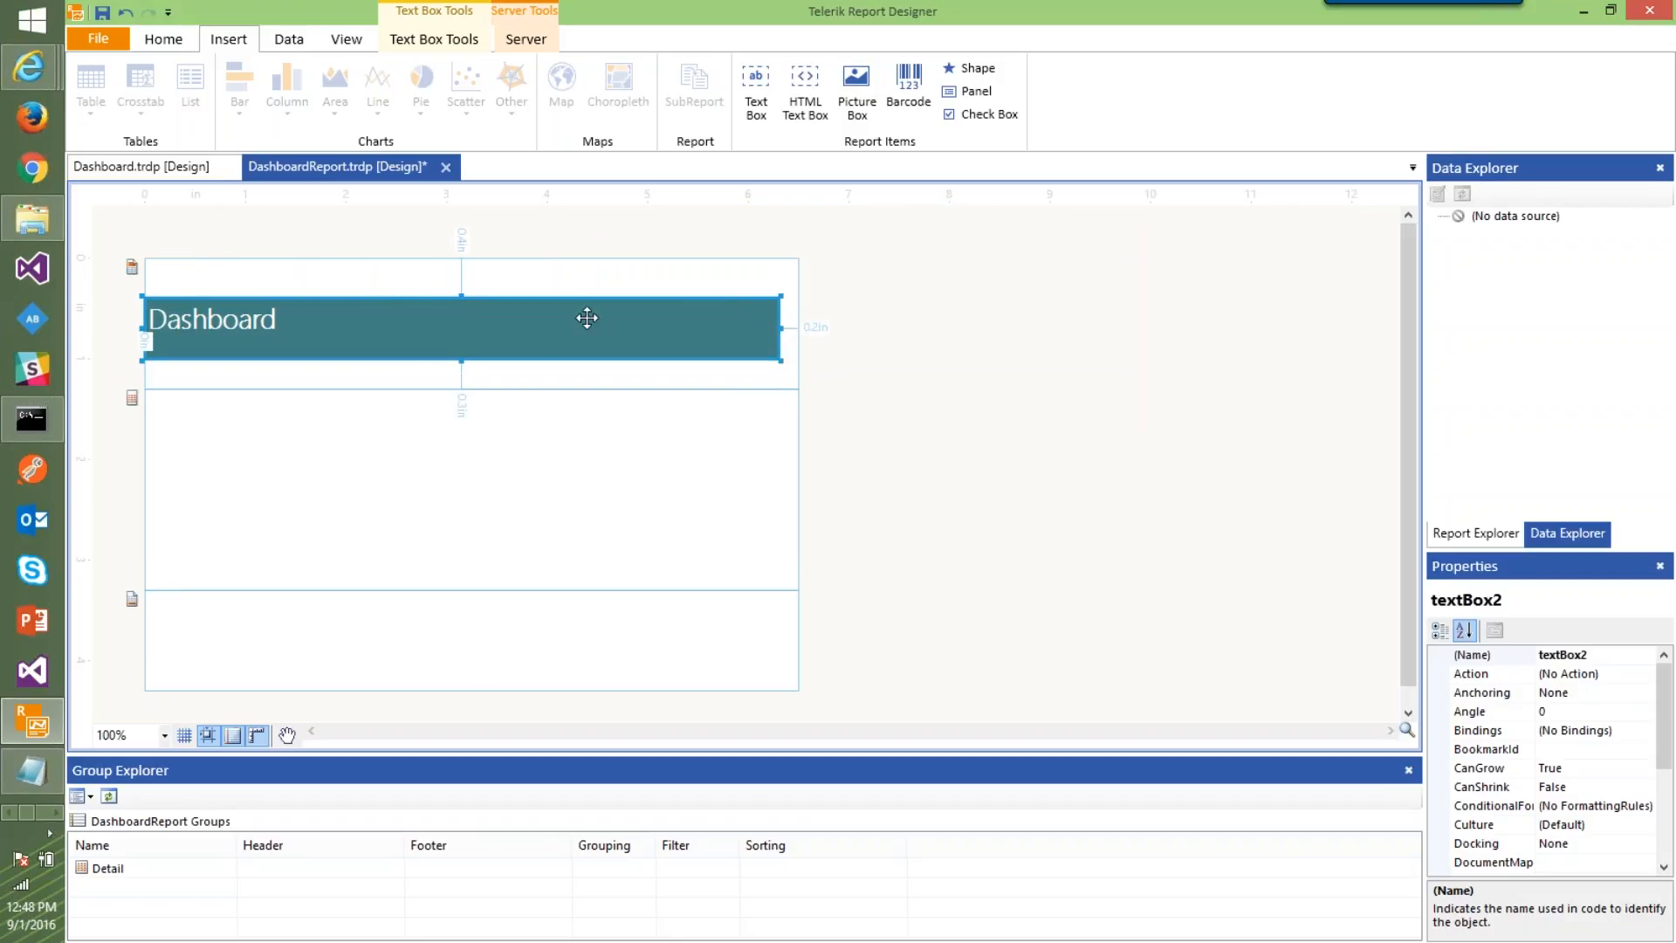
drag(587, 317, 583, 286)
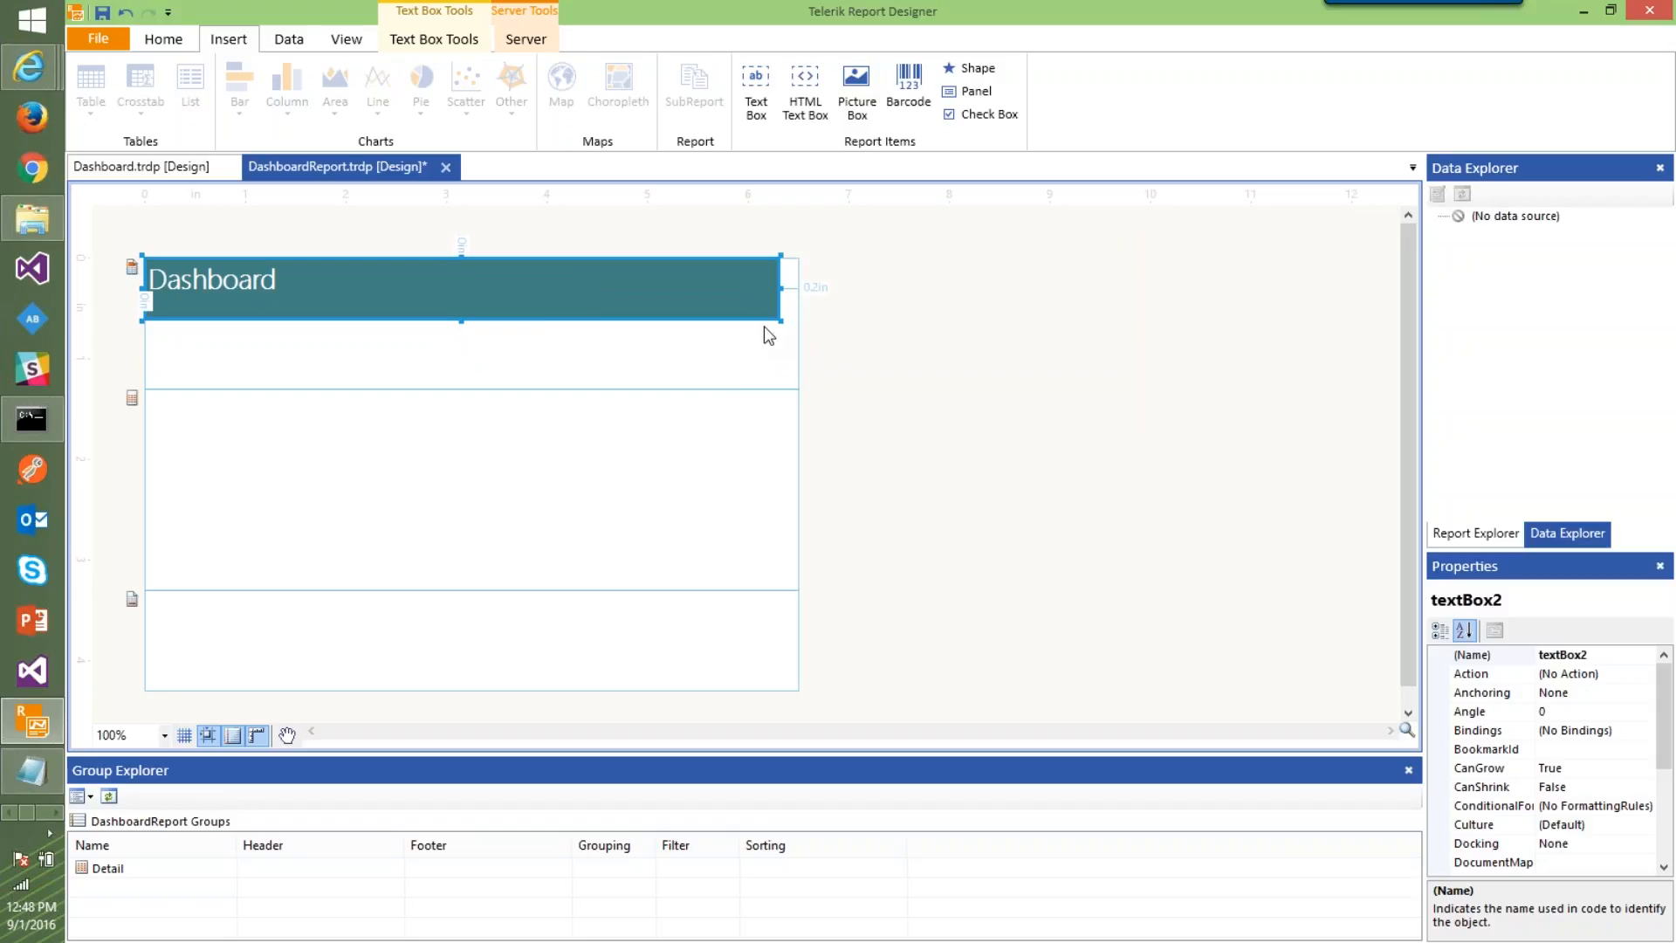
drag(781, 320, 801, 331)
click(532, 370)
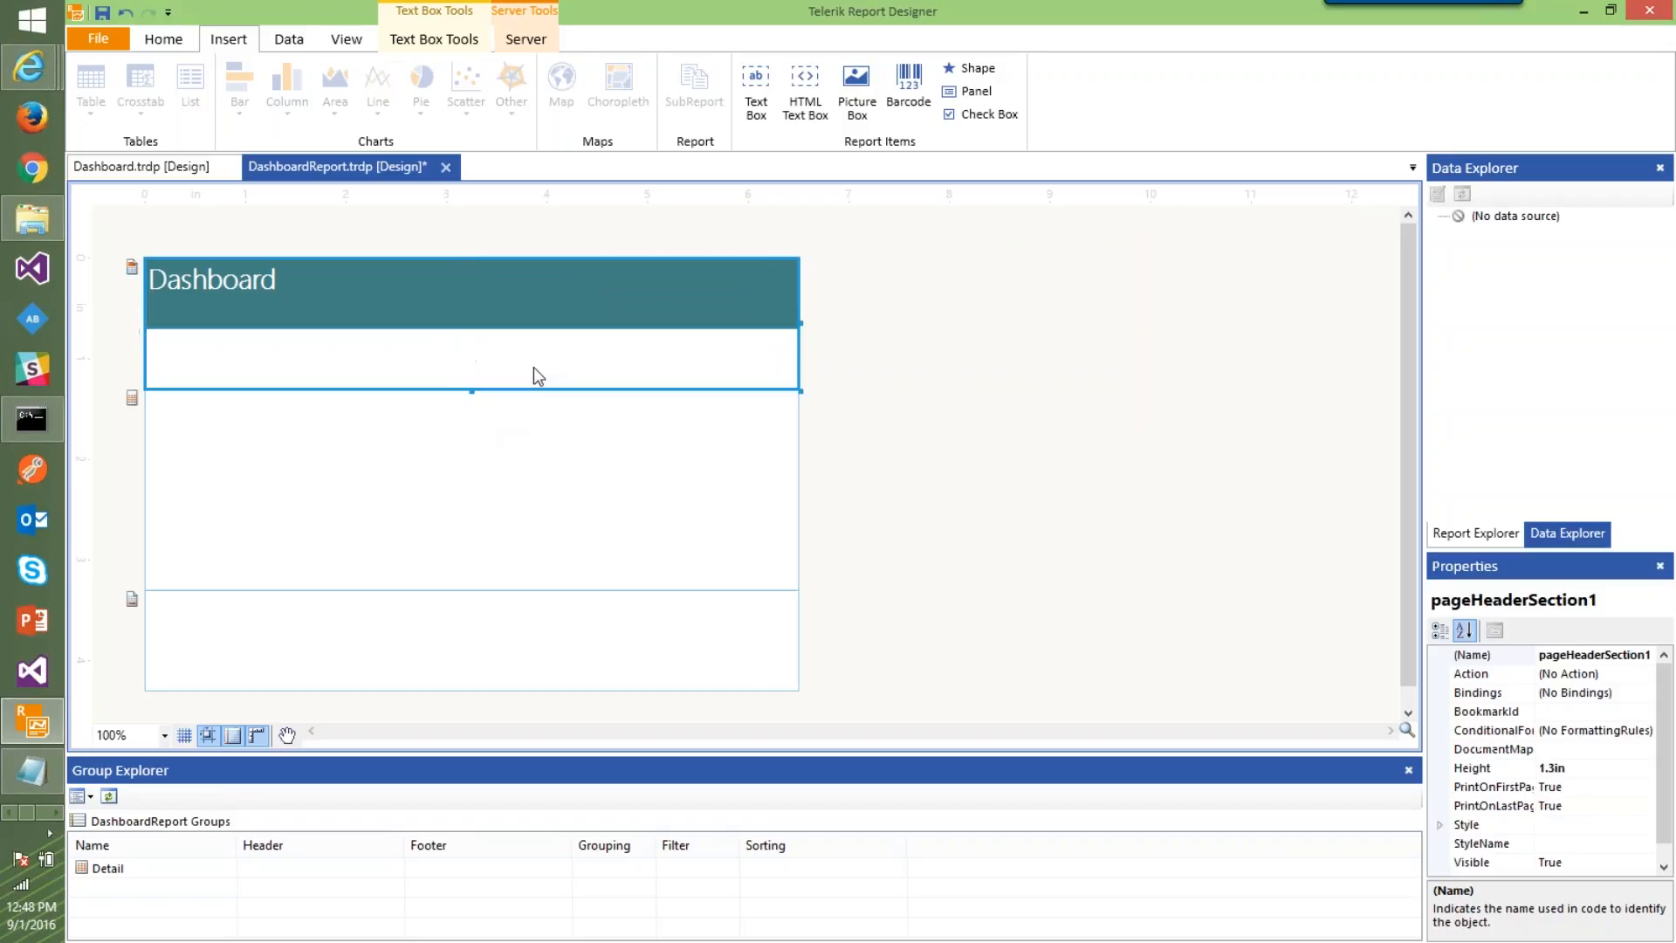
drag(485, 391, 487, 329)
click(438, 407)
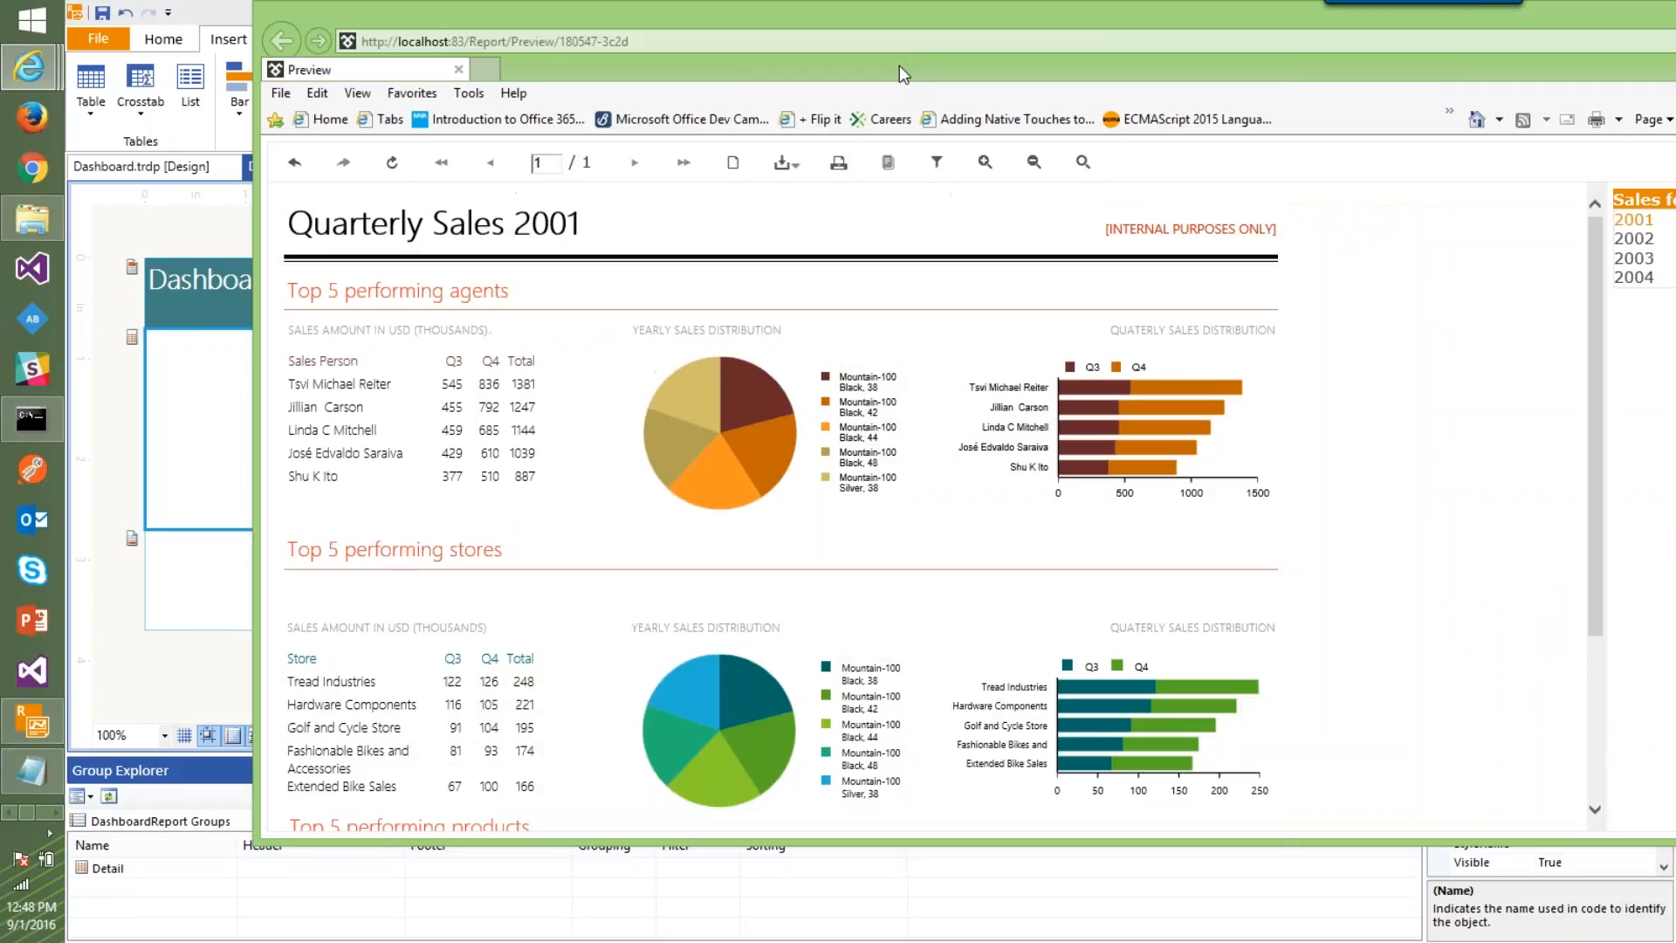
Examine the Quarterly Sales 2001 preview in the browser, and return to DashboardReport in Report Designer
double_click(899, 70)
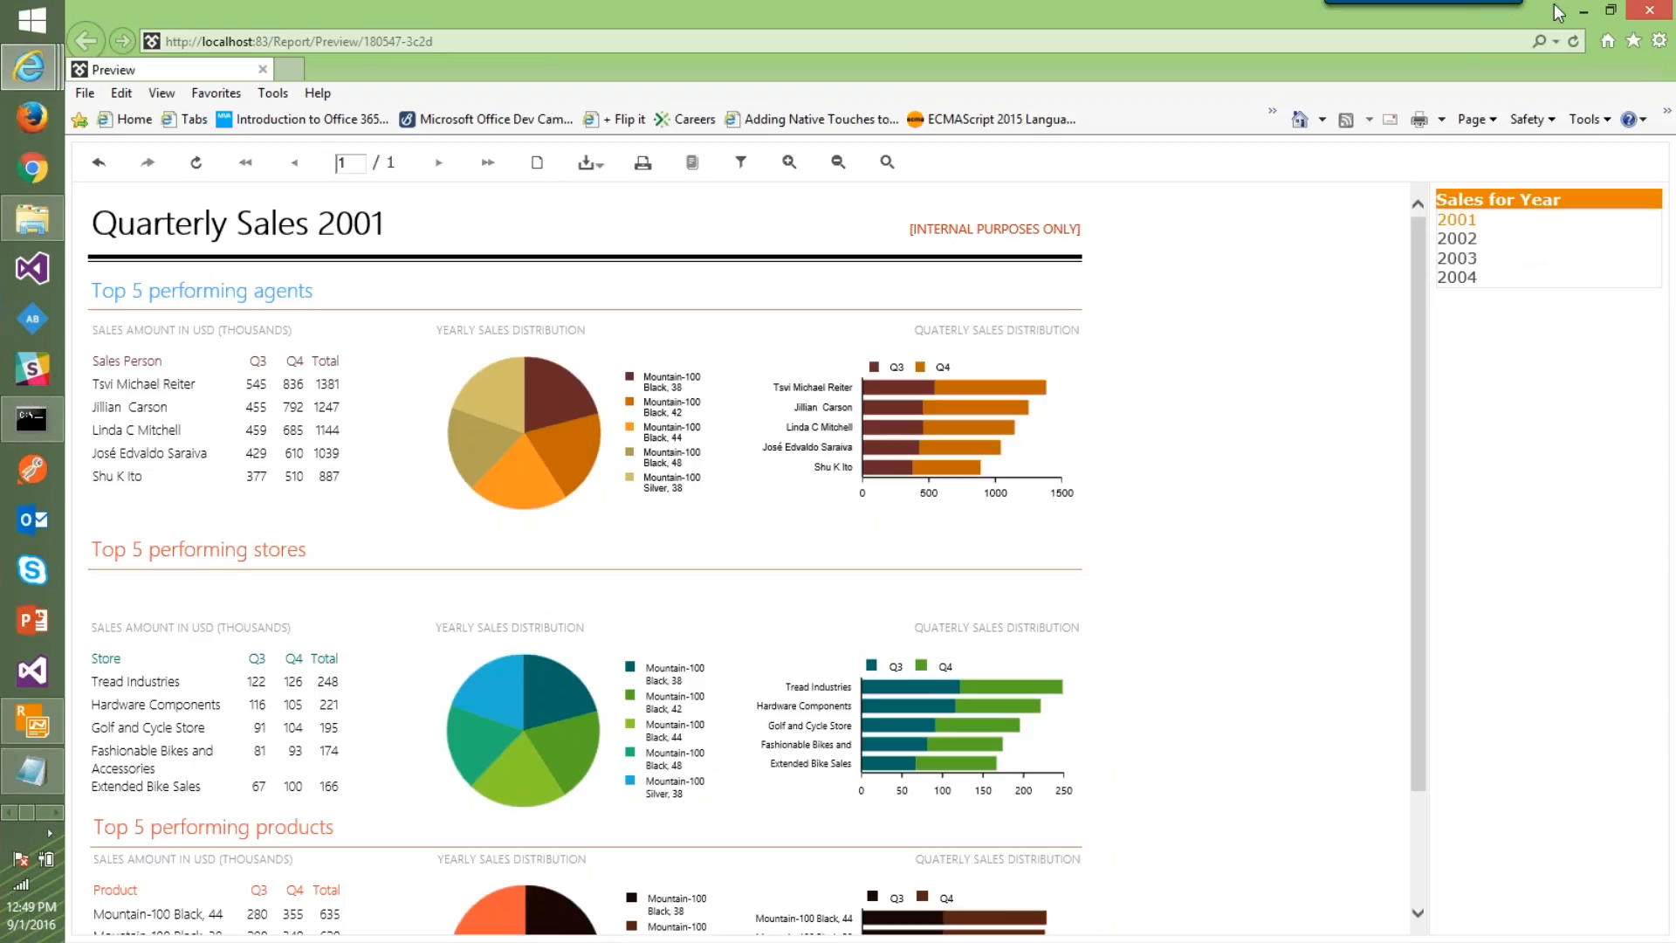
click(1583, 10)
click(1032, 326)
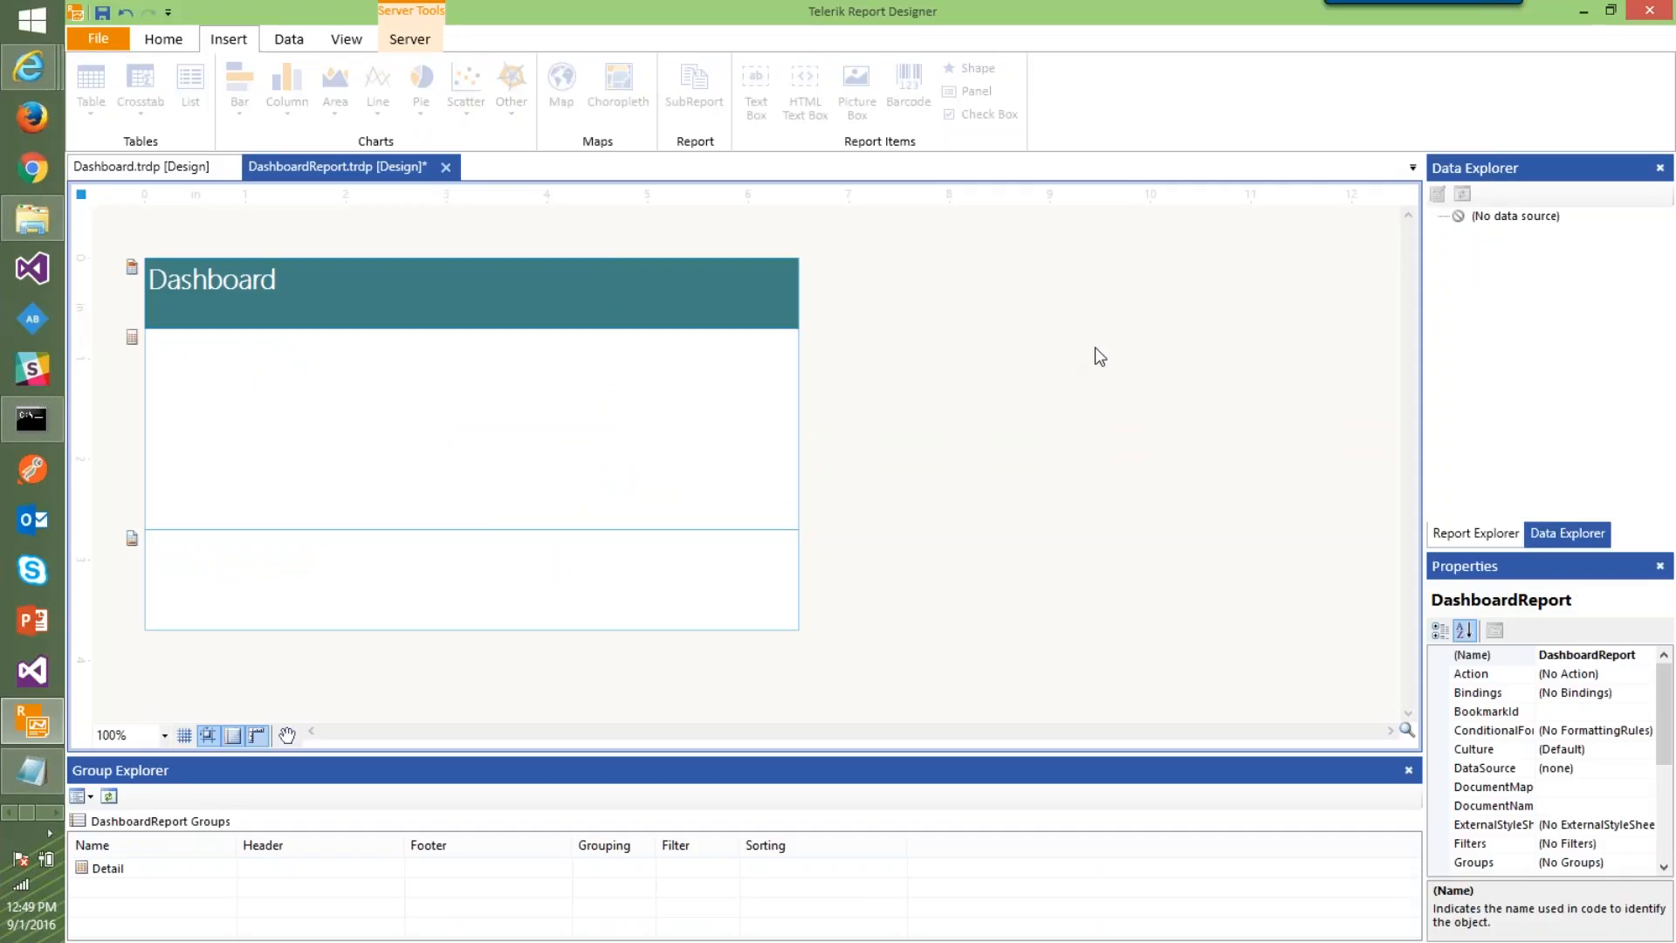
Add a SQL data source to DashboardReport using the existing local AdventureWorks connection
click(277, 38)
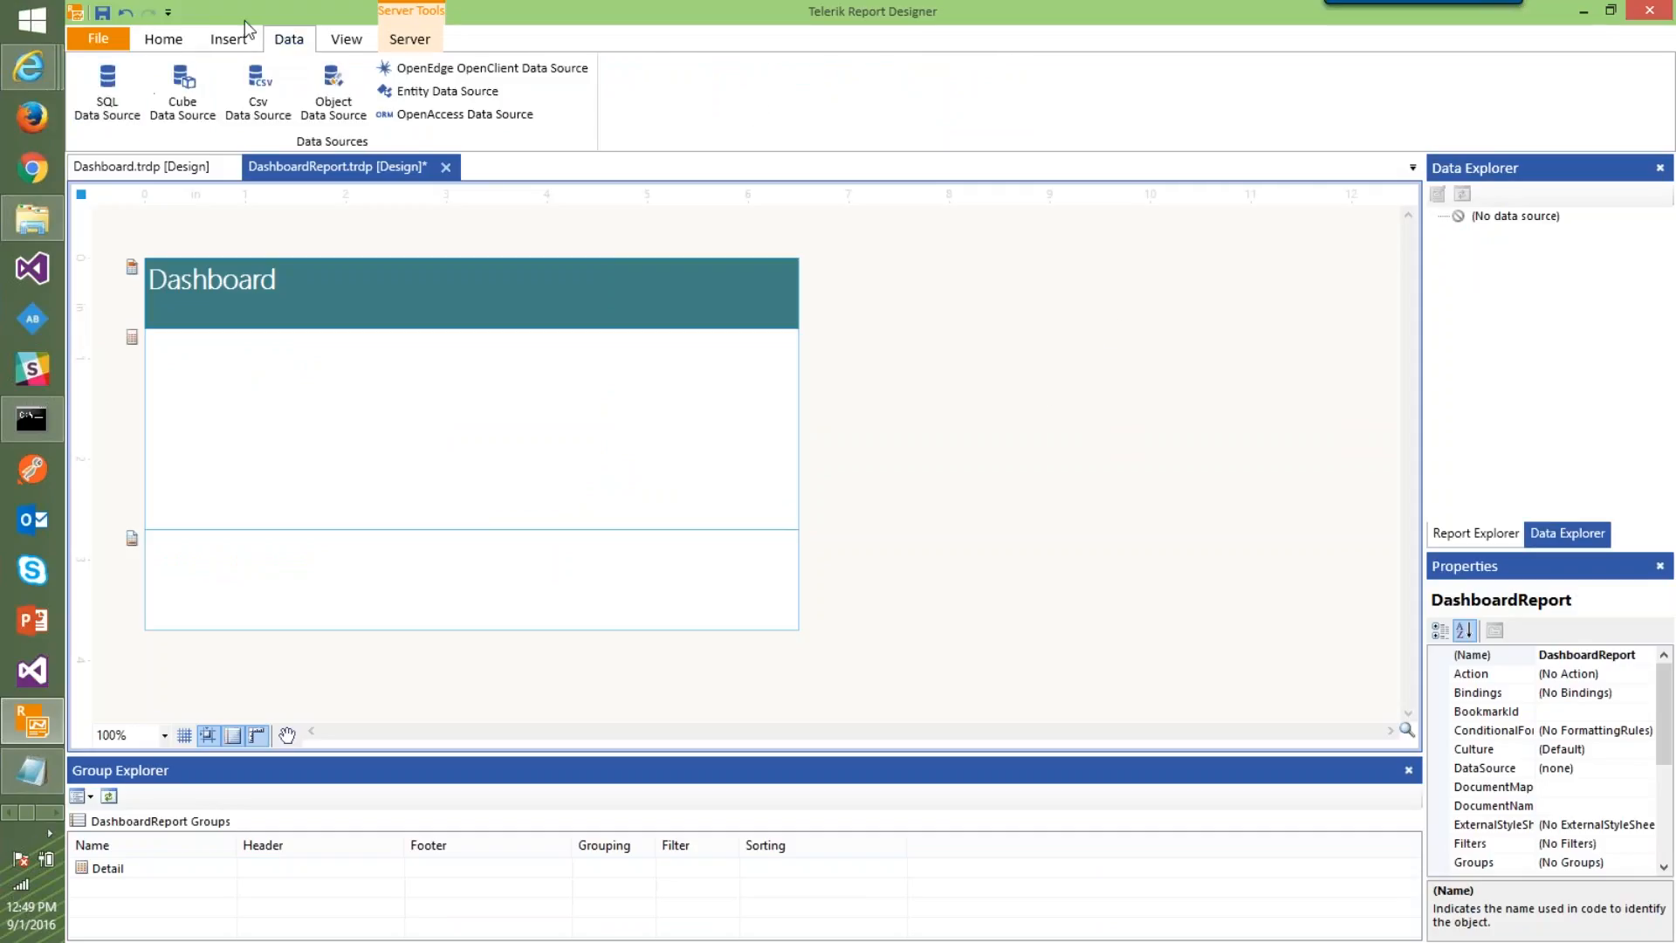
click(106, 92)
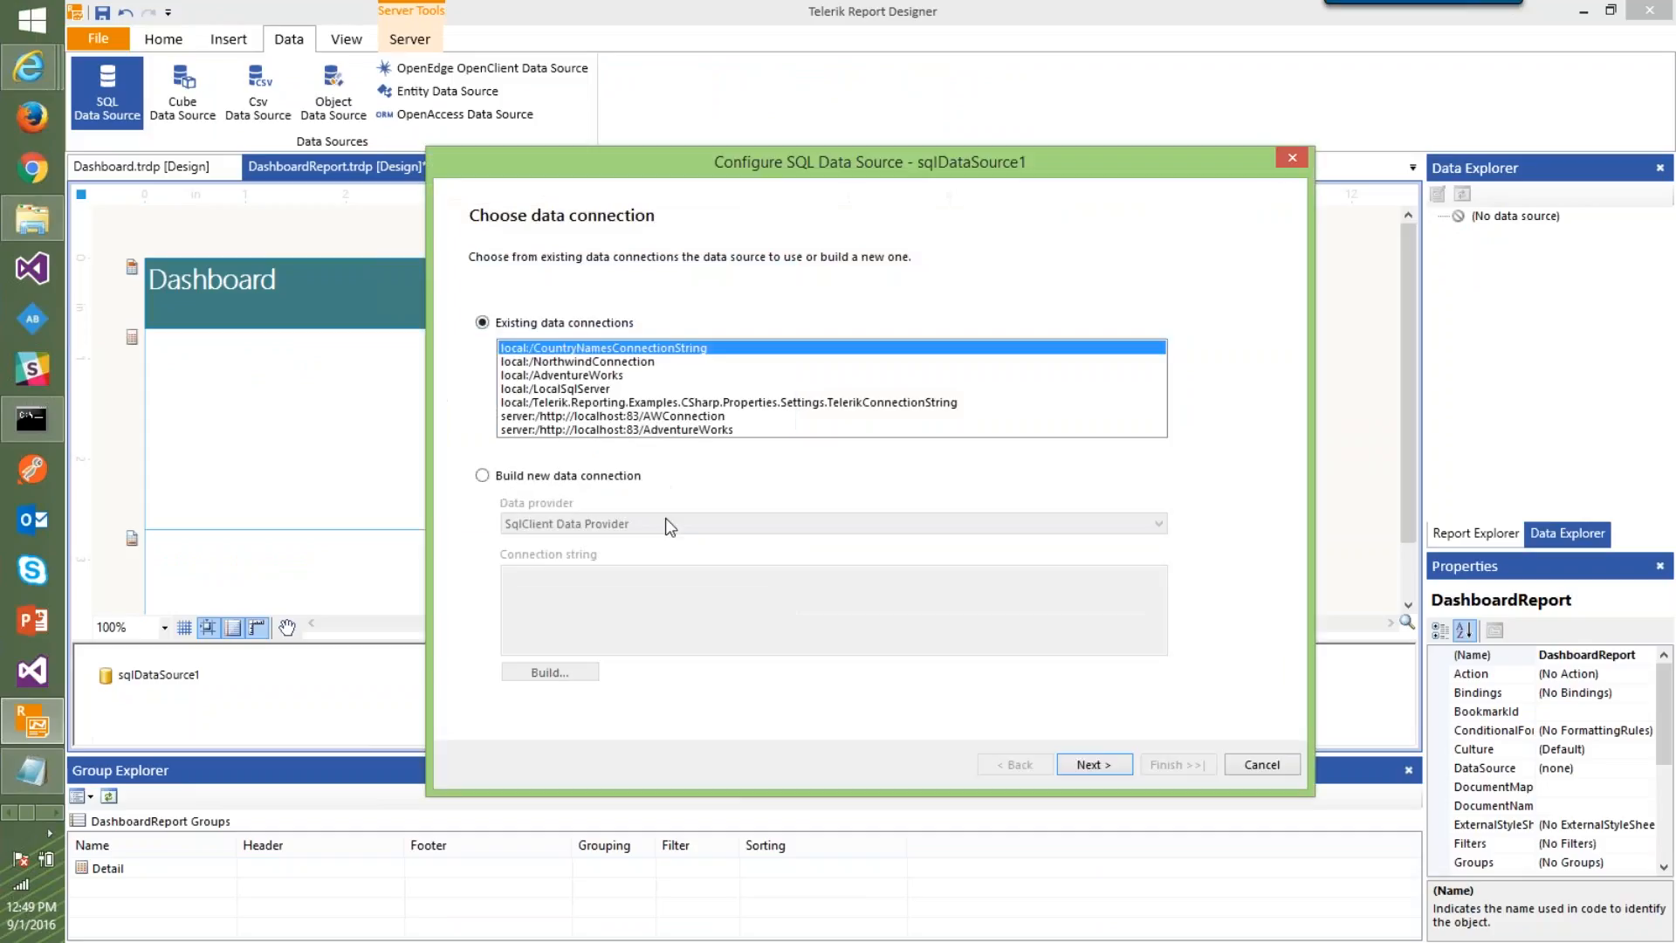
click(594, 376)
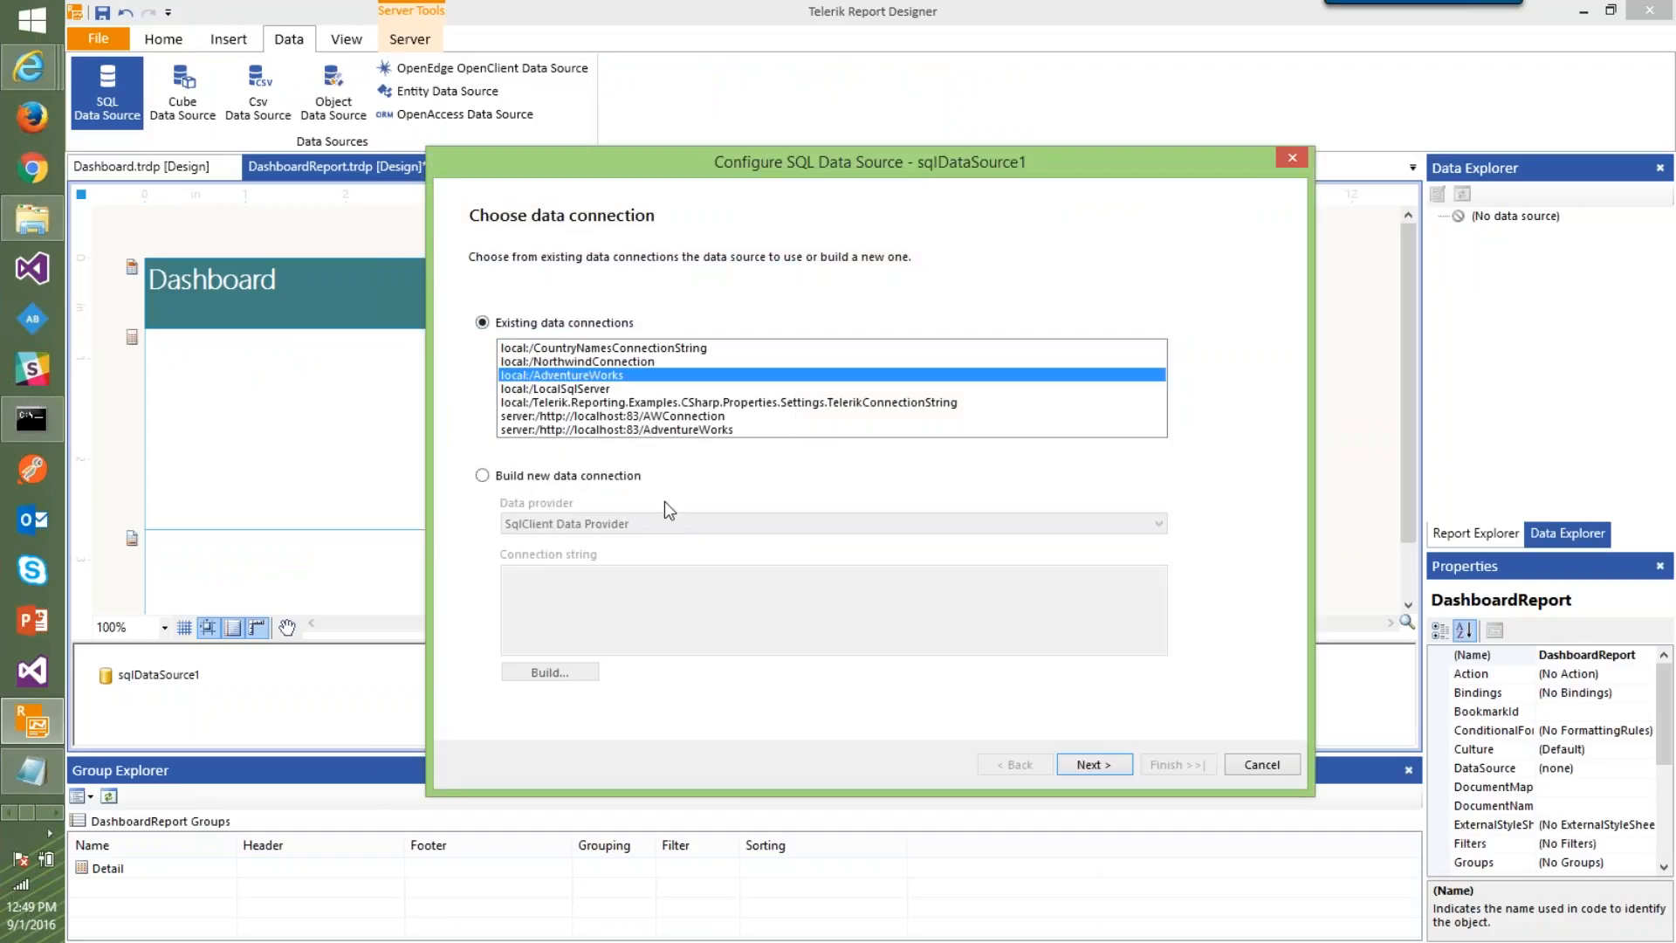
click(1094, 763)
click(1093, 764)
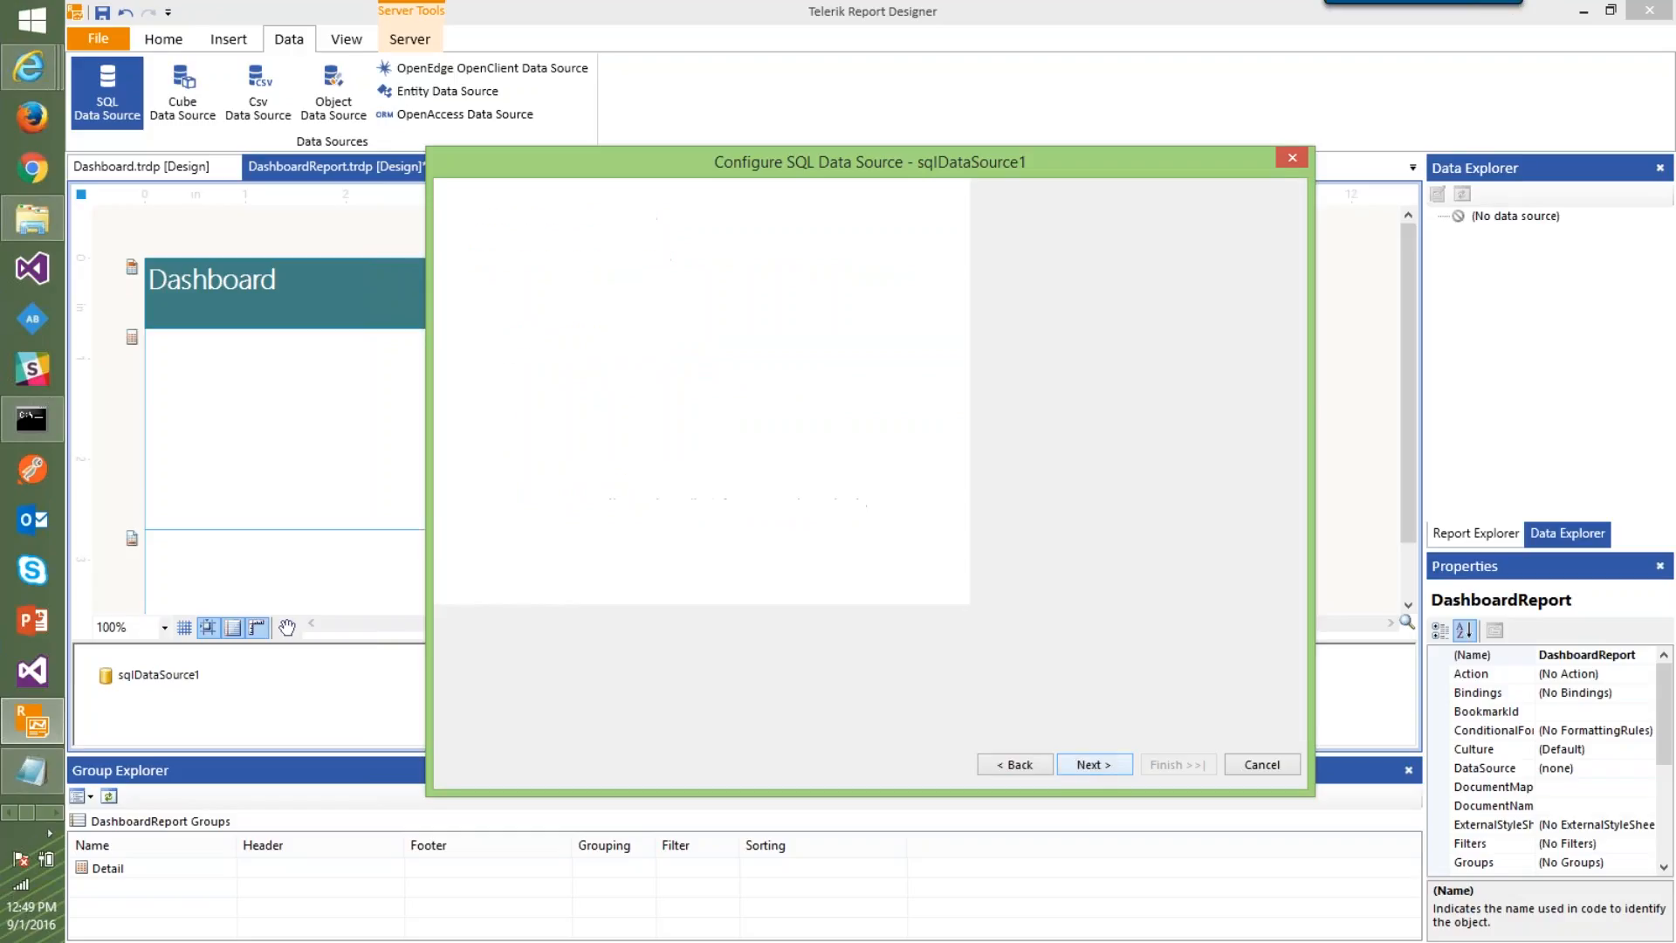
Enter SELECT DISTINCT YEAR(OrderDate) AS Year FROM Sales.SalesOrderHeader ORDER BY Year as the data source's select statement, copied from the text notes
click(538, 367)
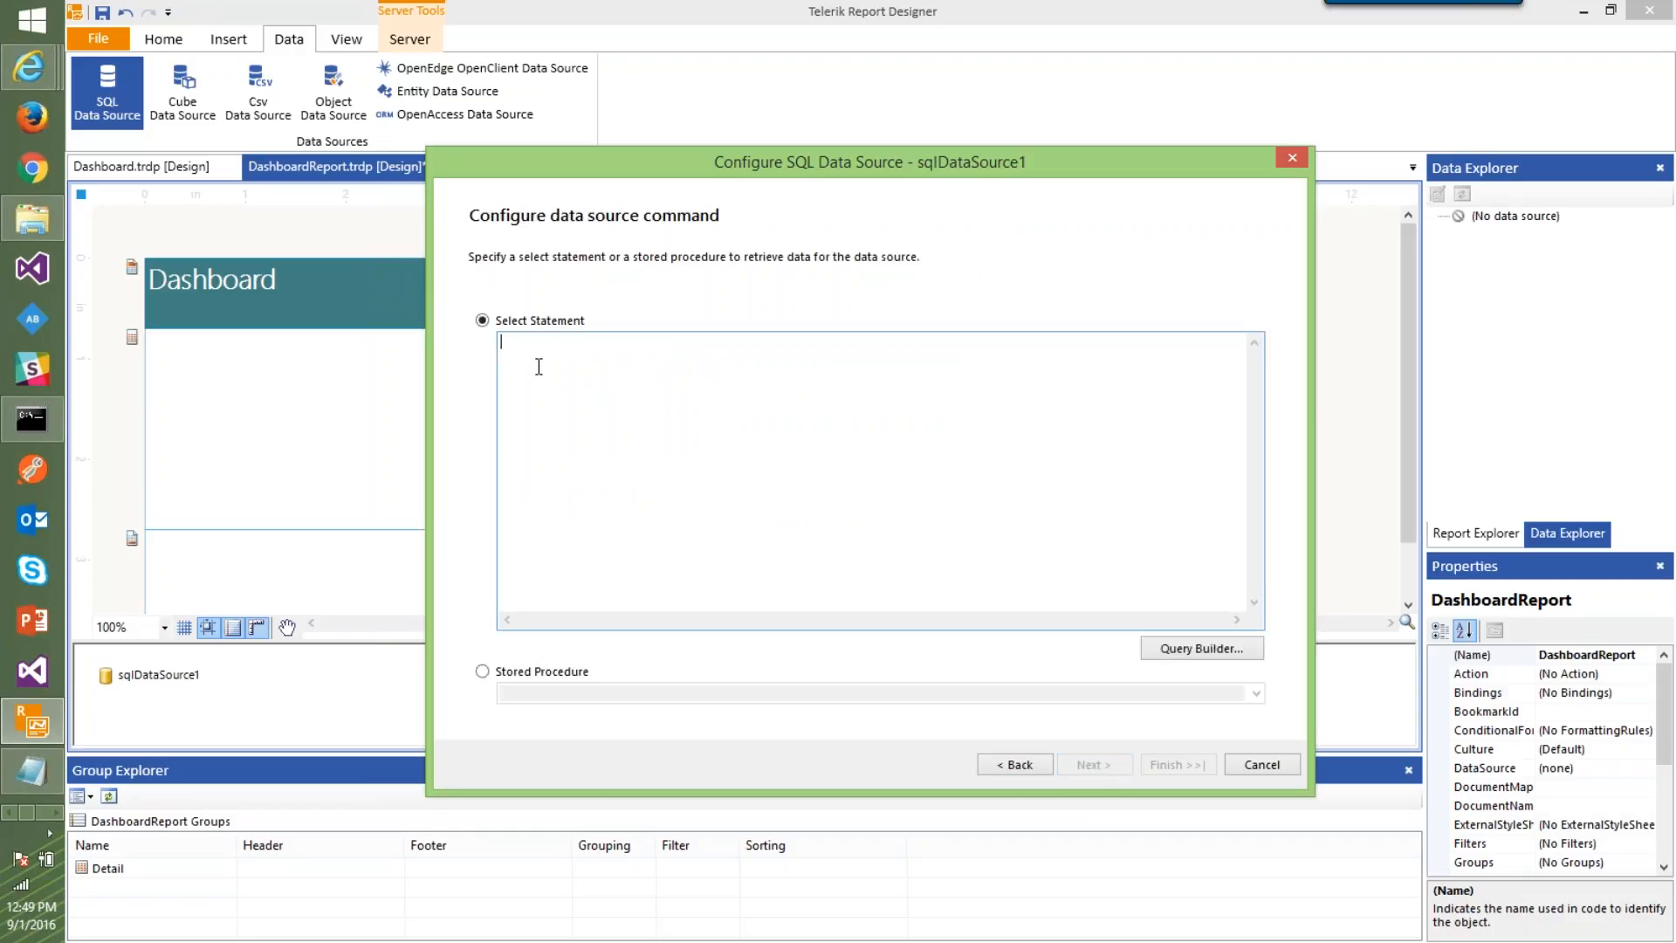
click(30, 773)
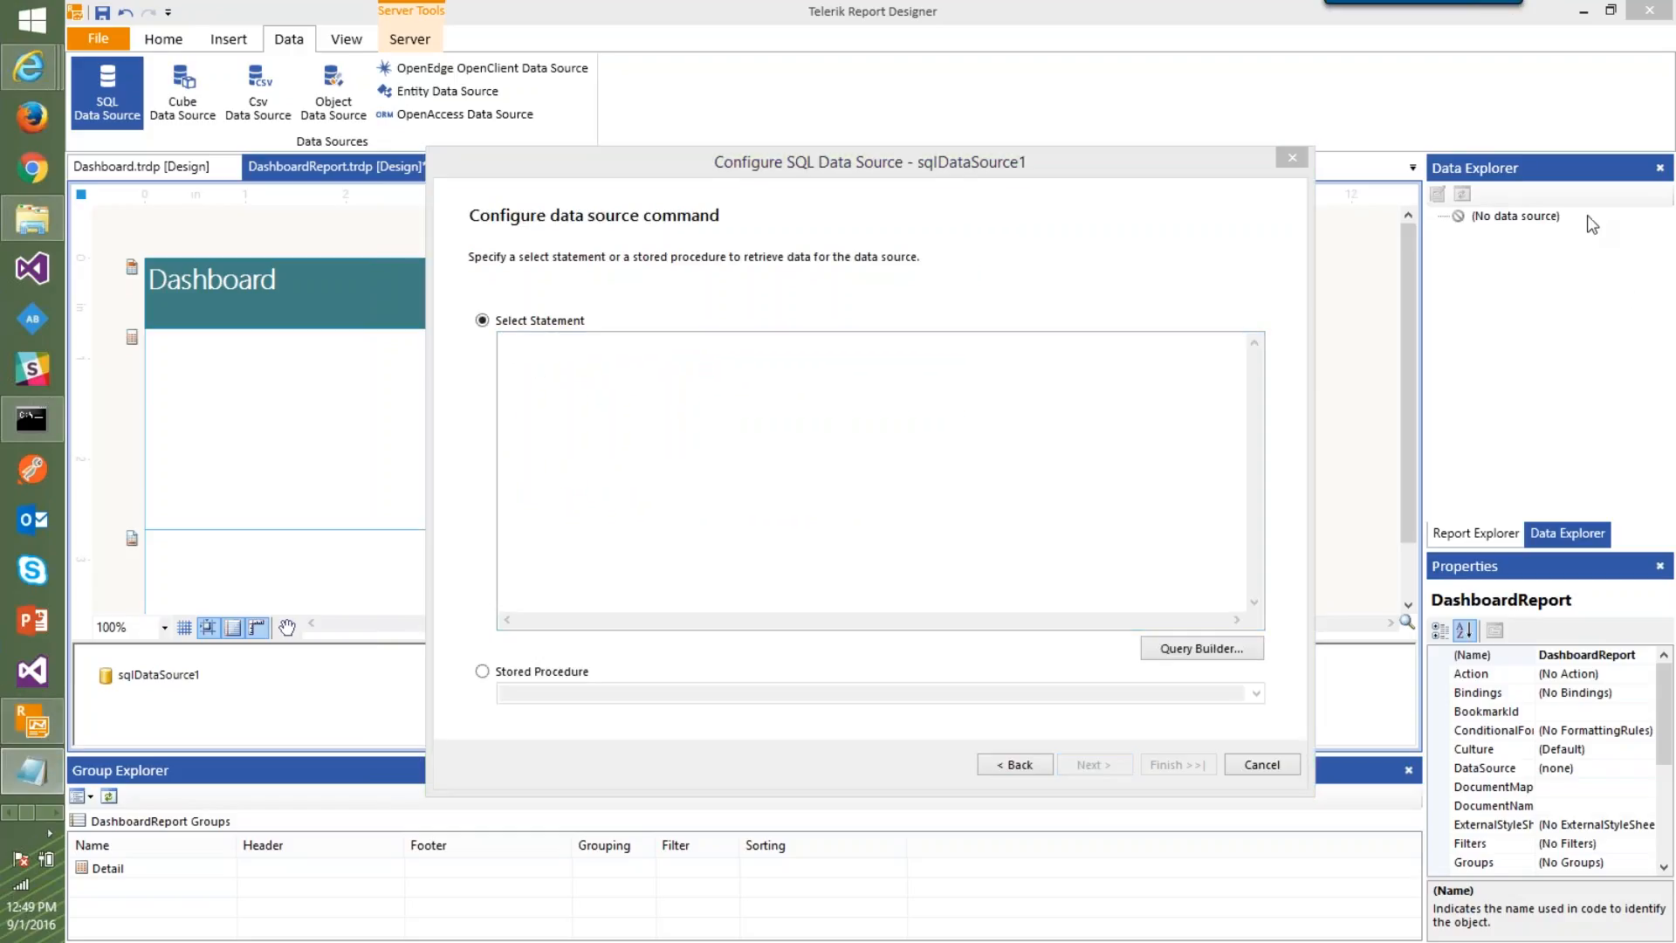
click(904, 424)
text(SELECT DISTINCT YEAR(OrderDate) AS Year FROM         Sales.SalesOrderHeader ORDER BY Year)
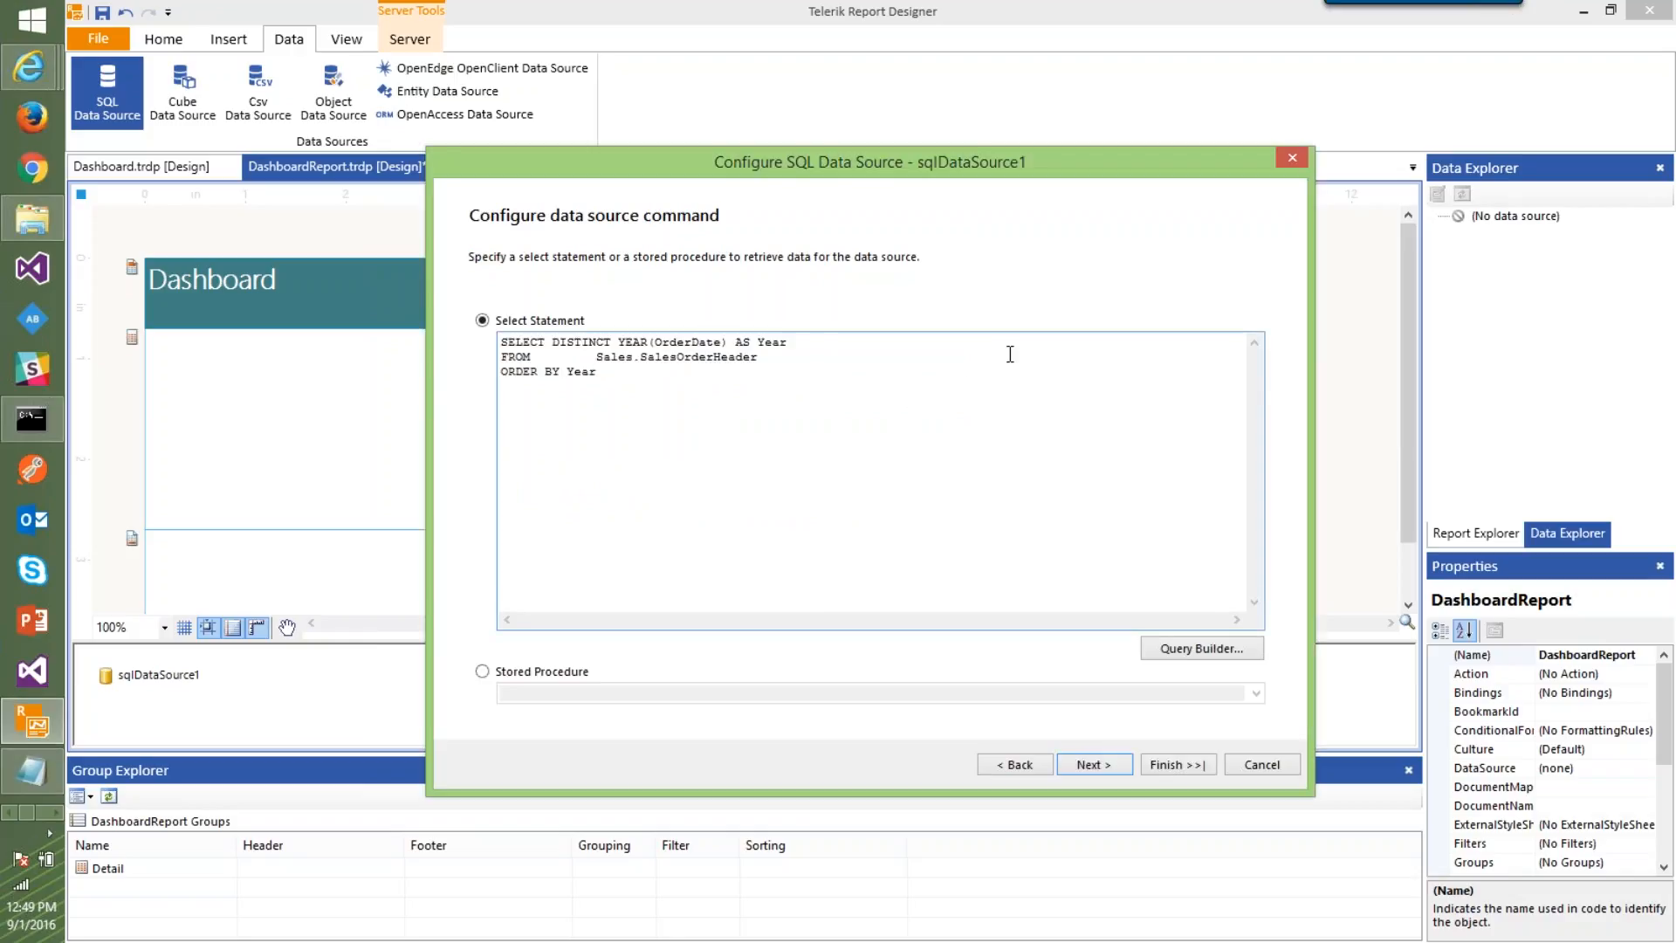
Preview the year query's results, and finish configuring the SQL data source
click(1093, 765)
click(1197, 323)
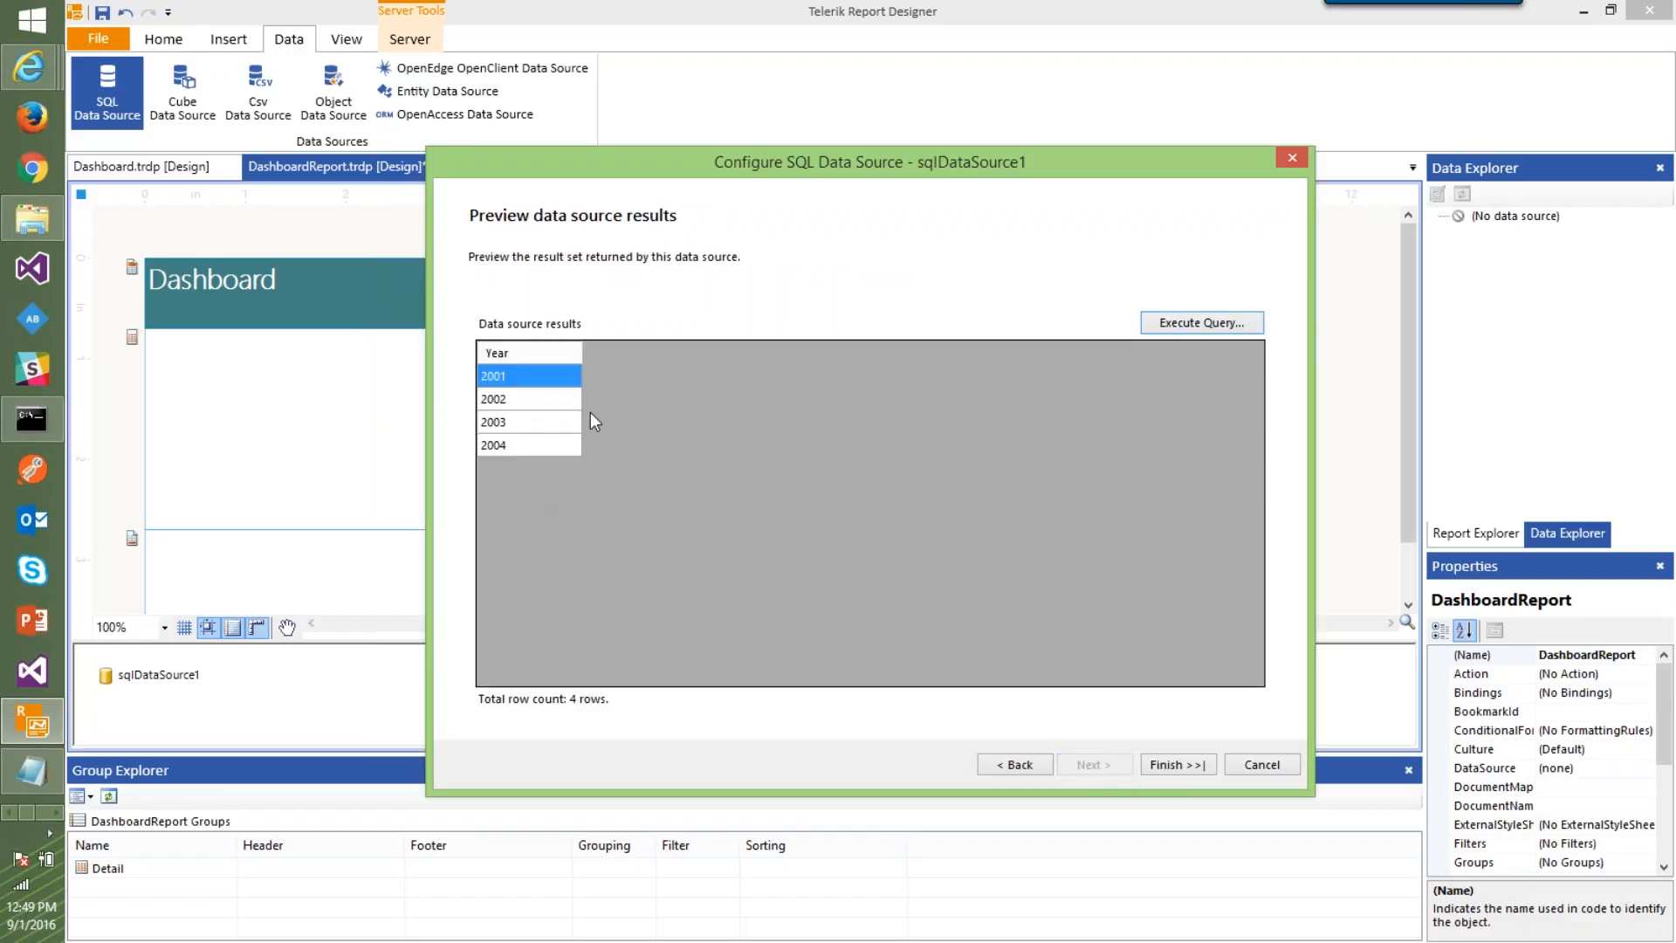
click(1175, 765)
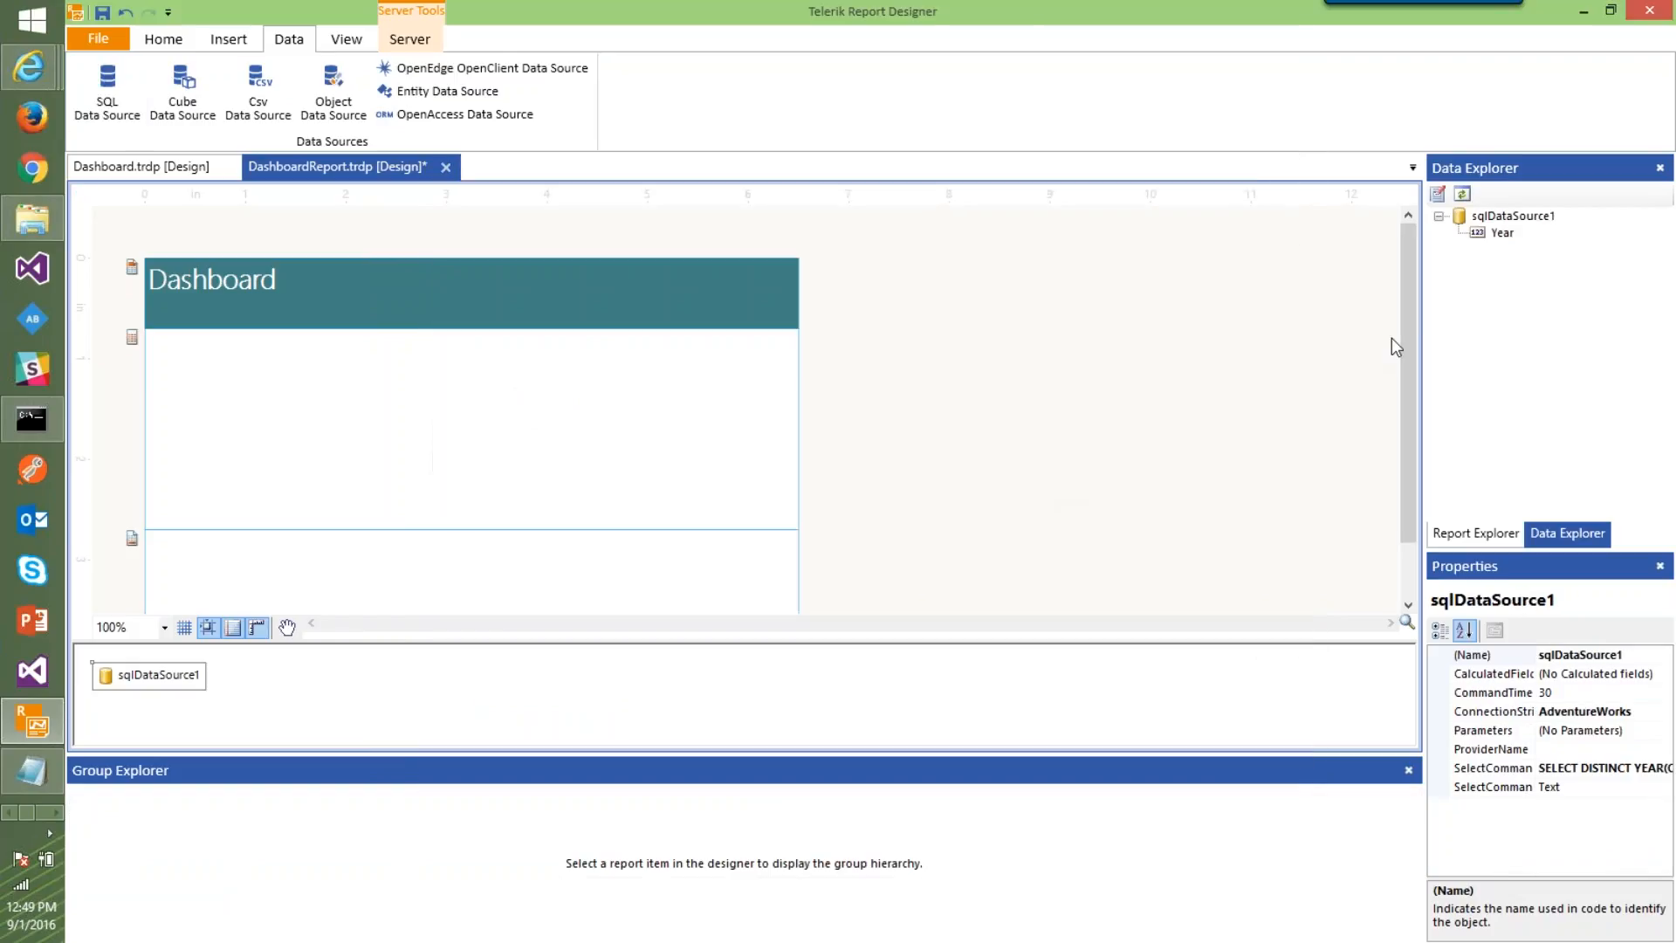
click(950, 260)
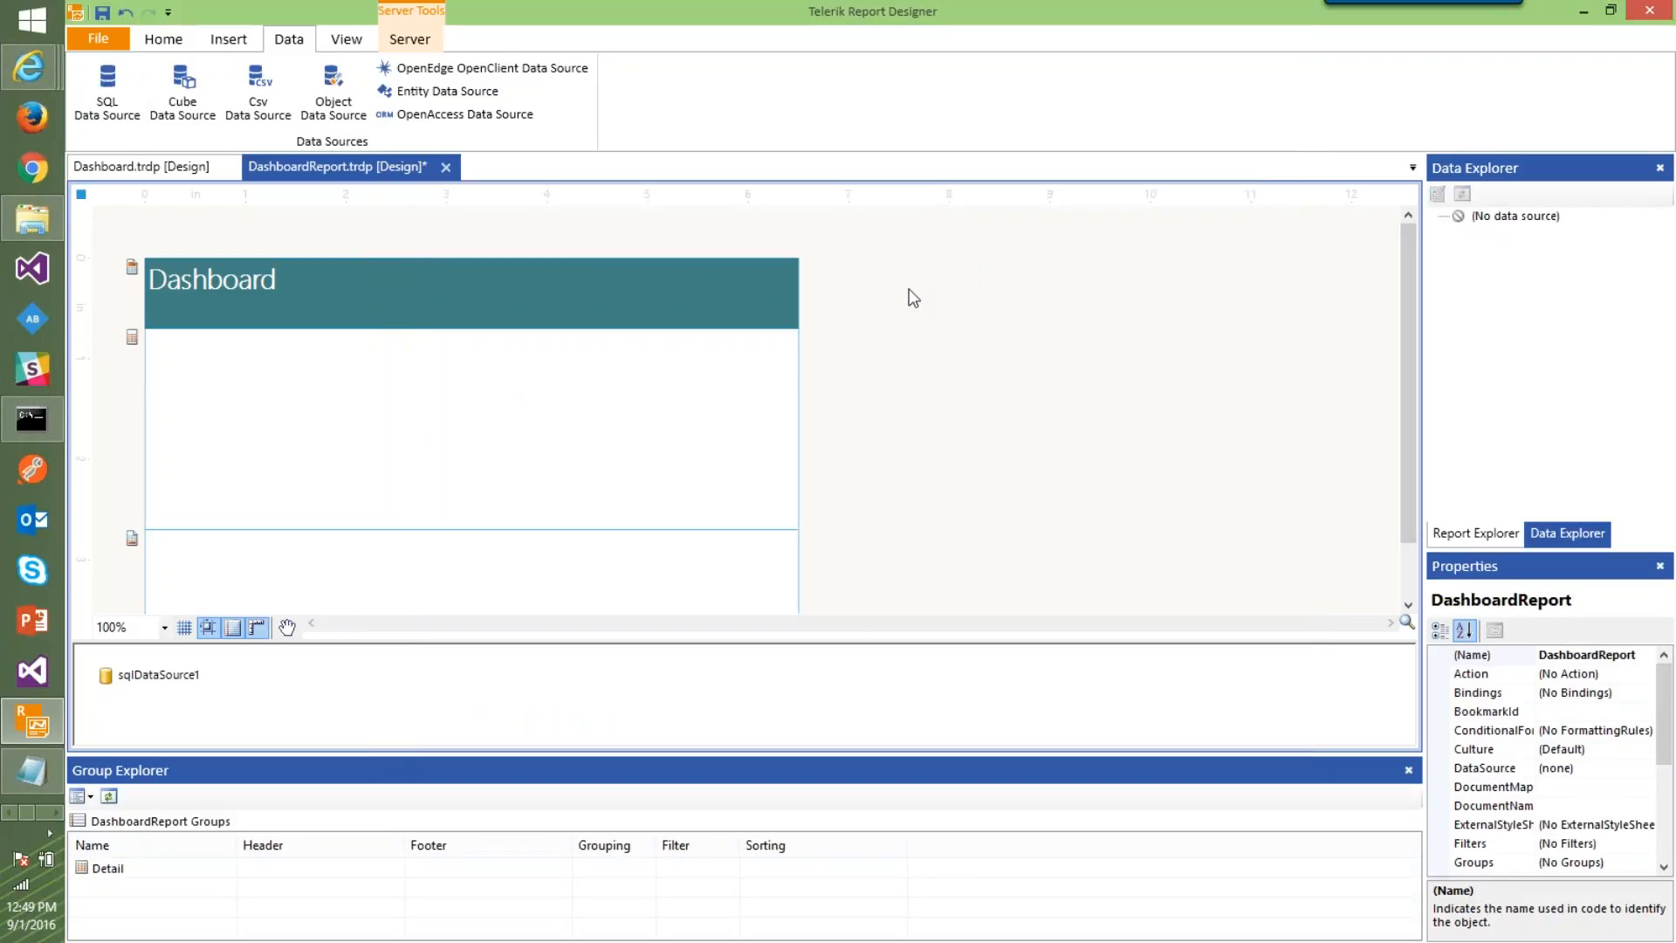
Add a report parameter to DashboardReport with the text Sales Year and the value 2001
click(1511, 537)
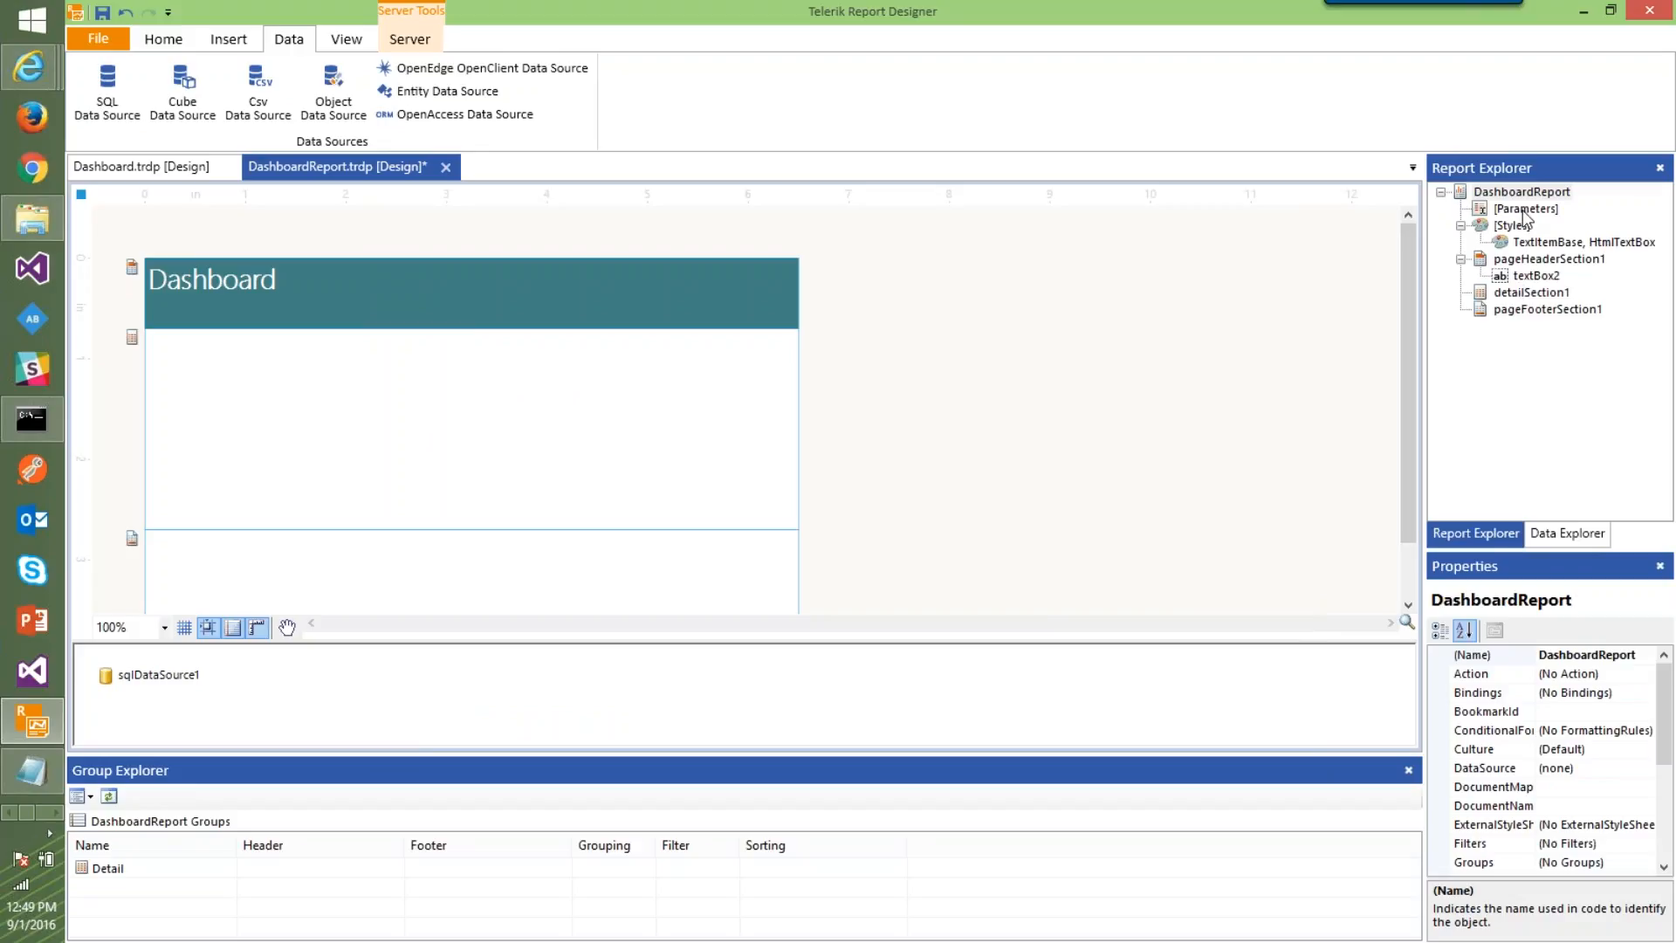
key(super+plus)
key(super+plus)
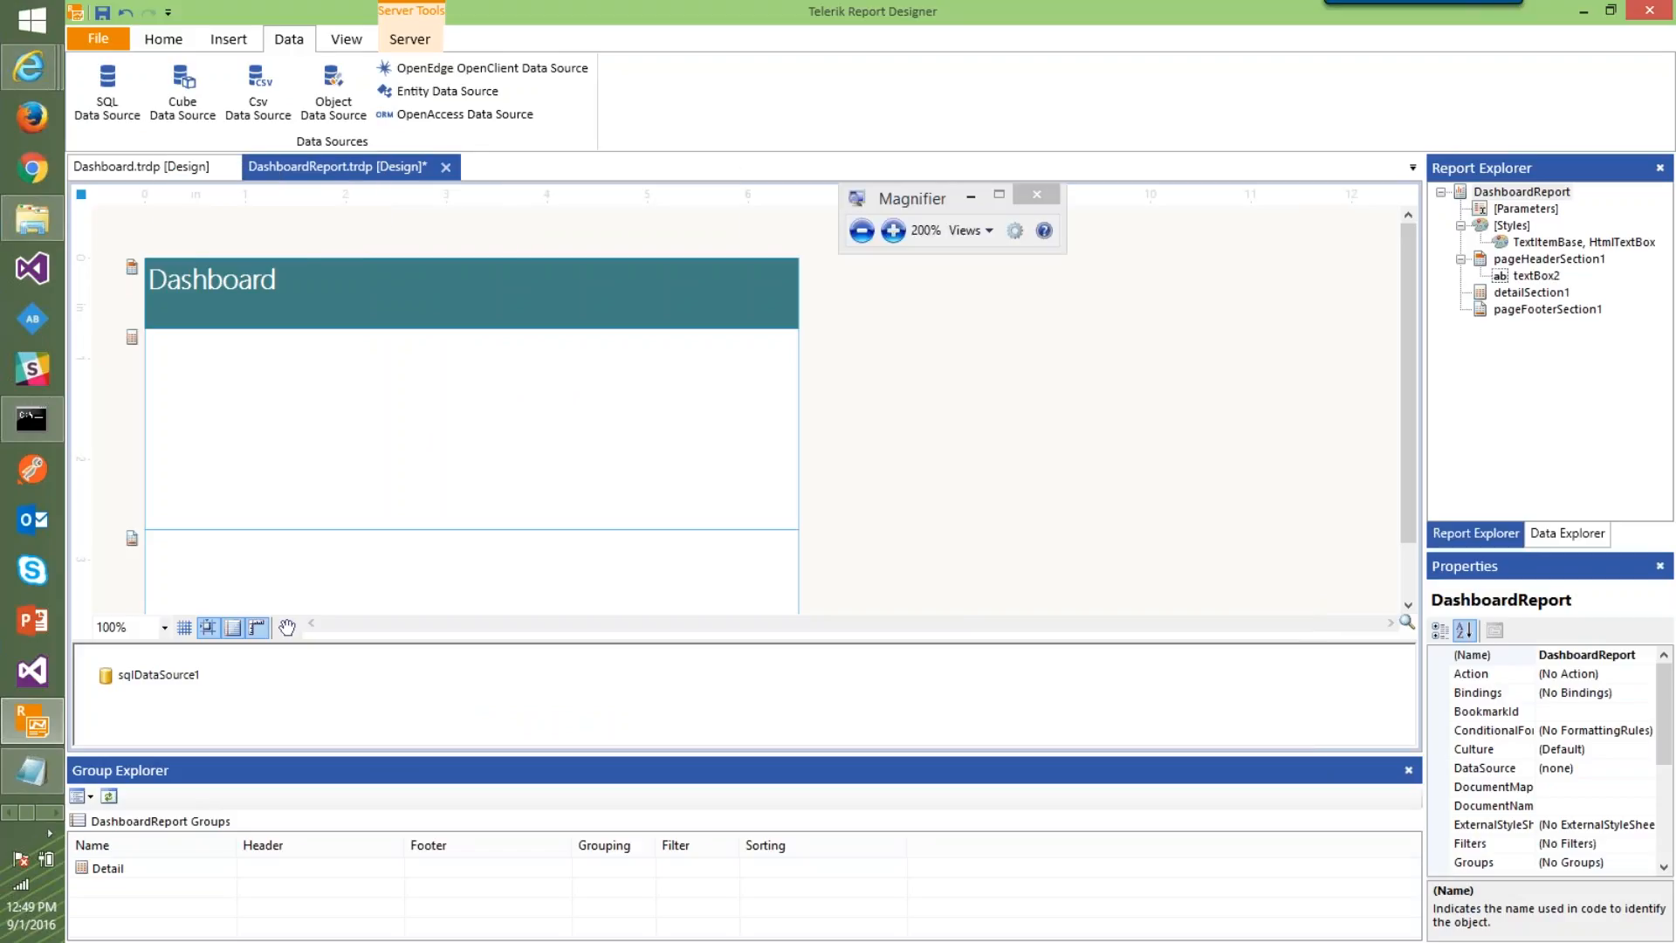
click(1531, 209)
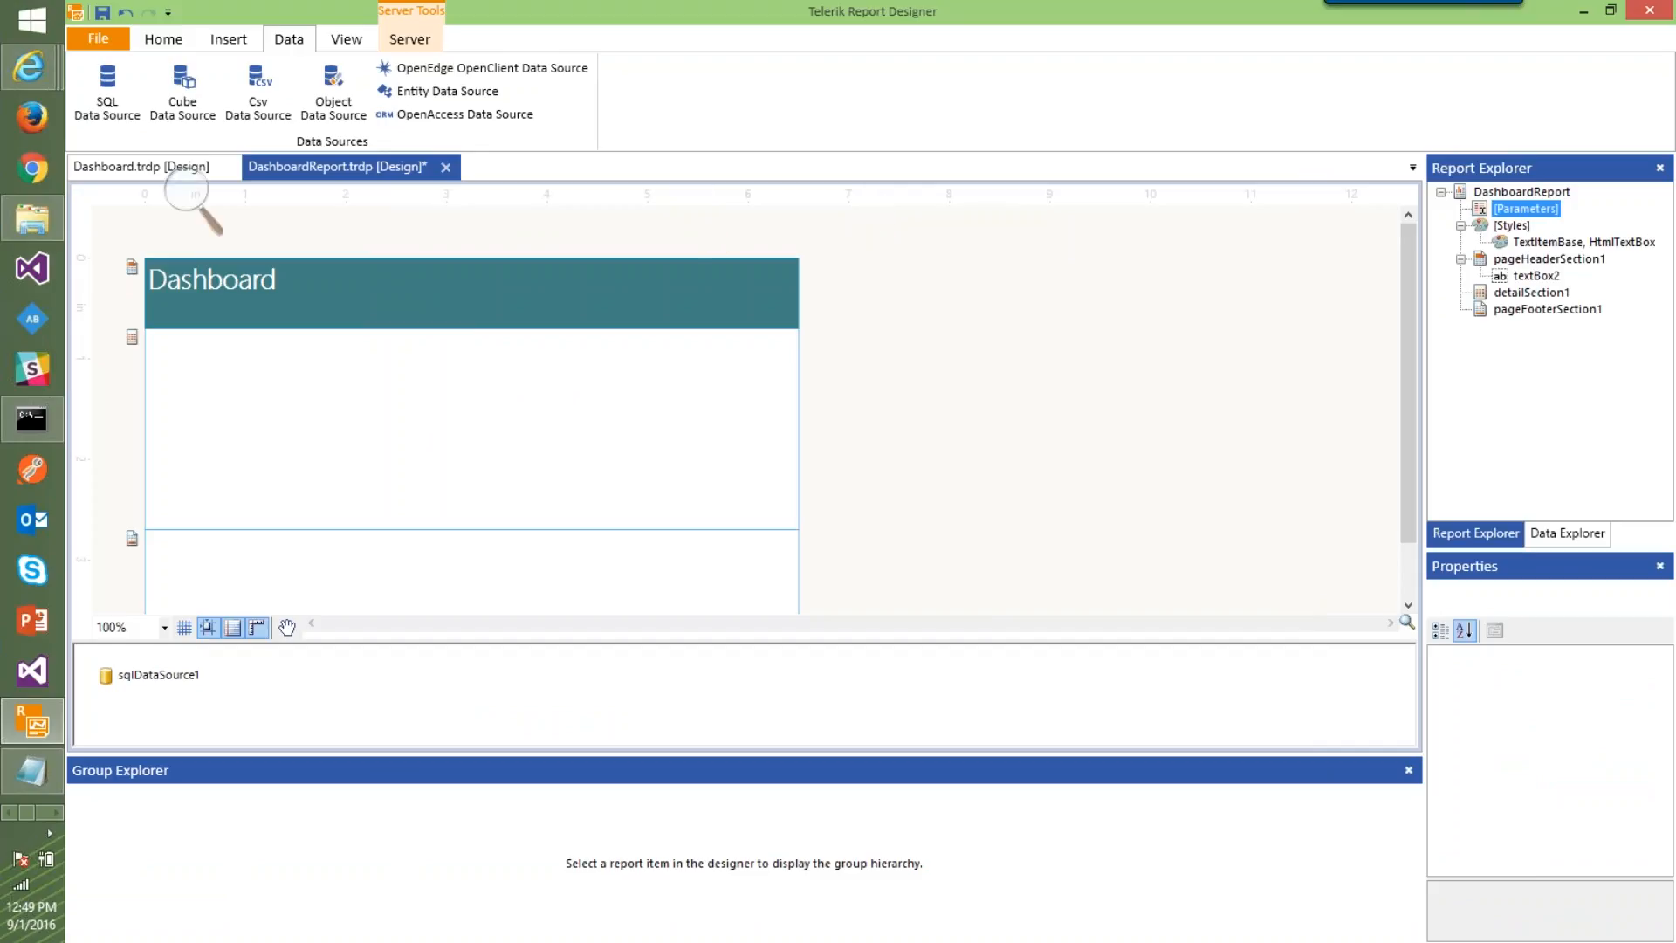
right_click(1505, 208)
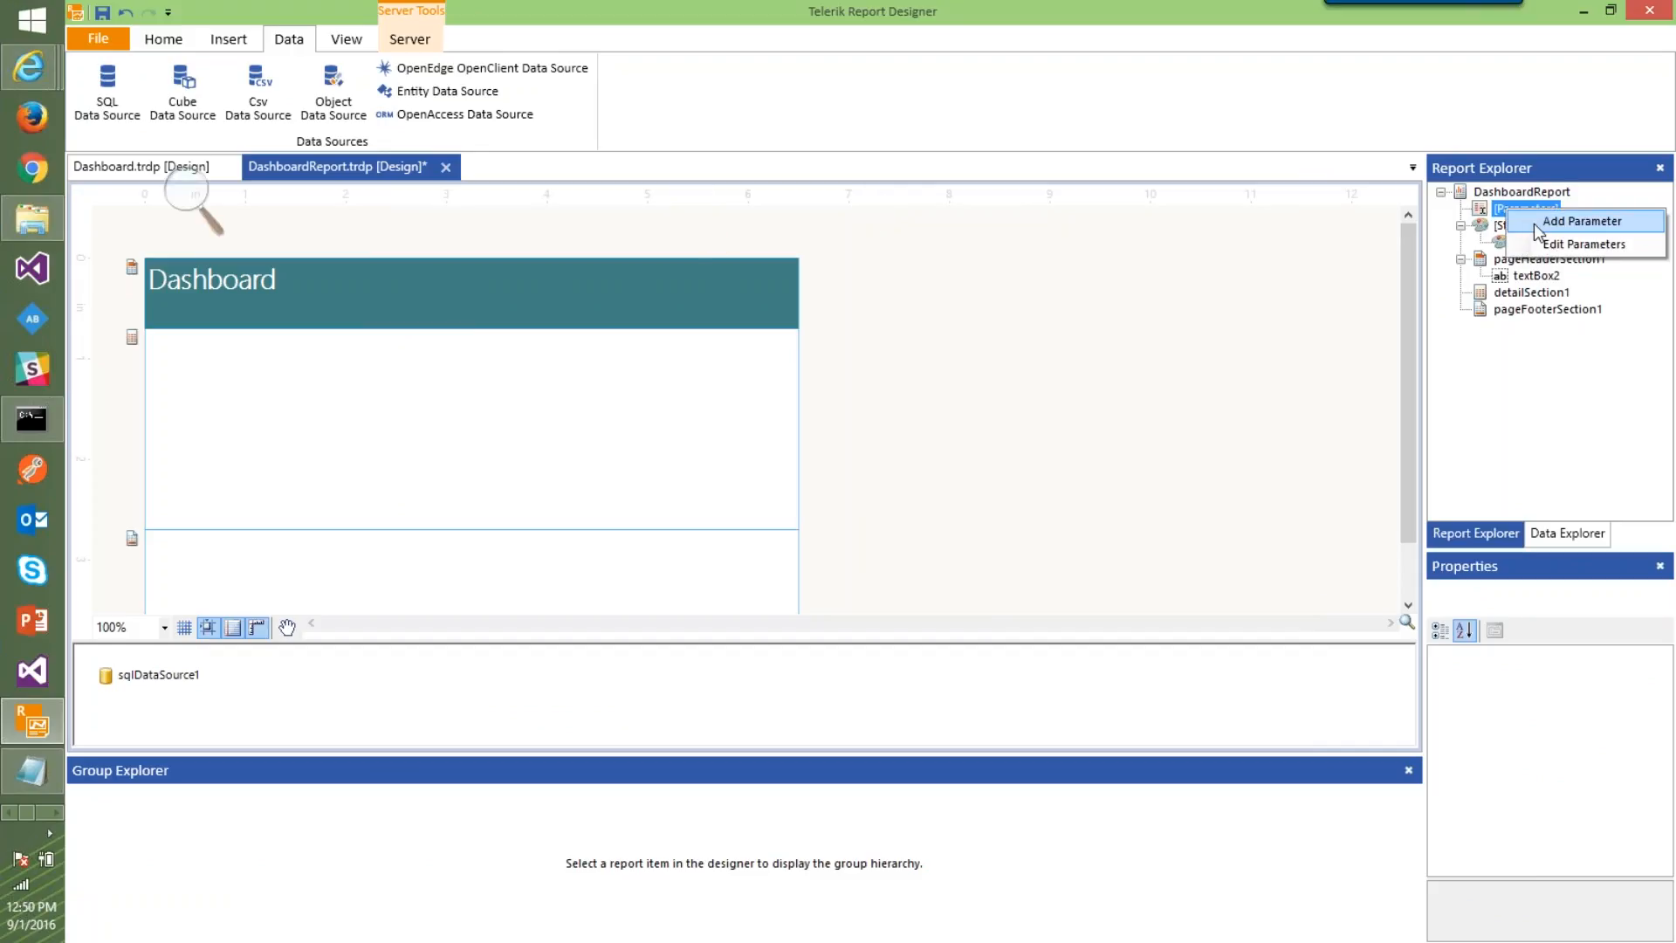
click(1536, 229)
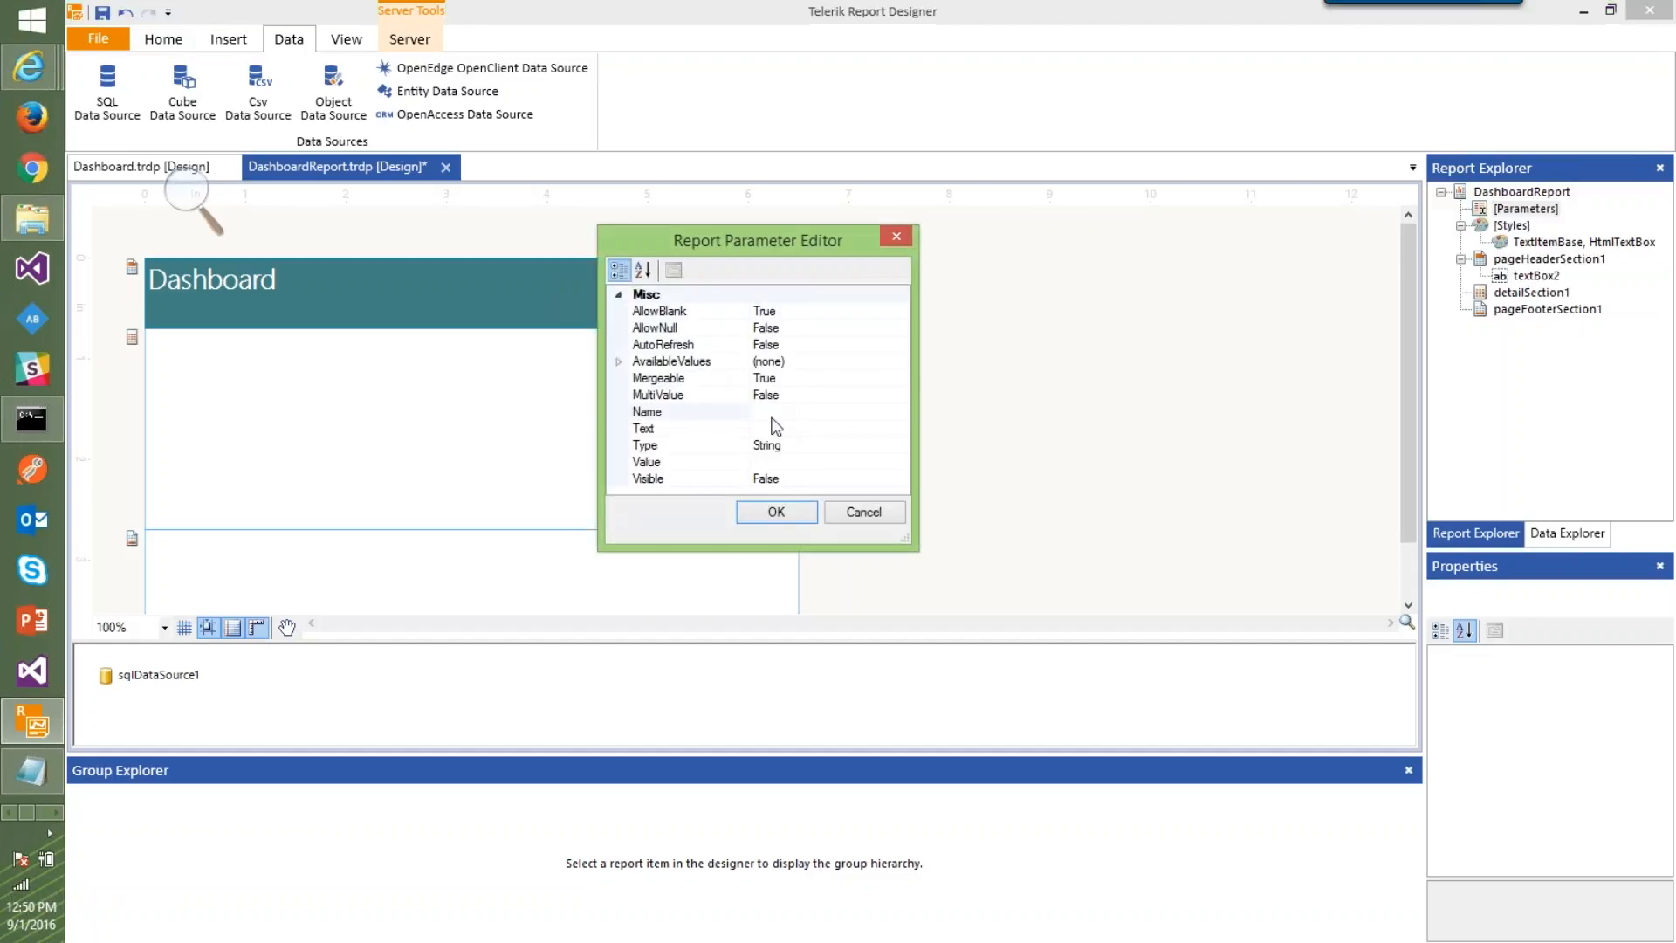
click(774, 426)
text(S)
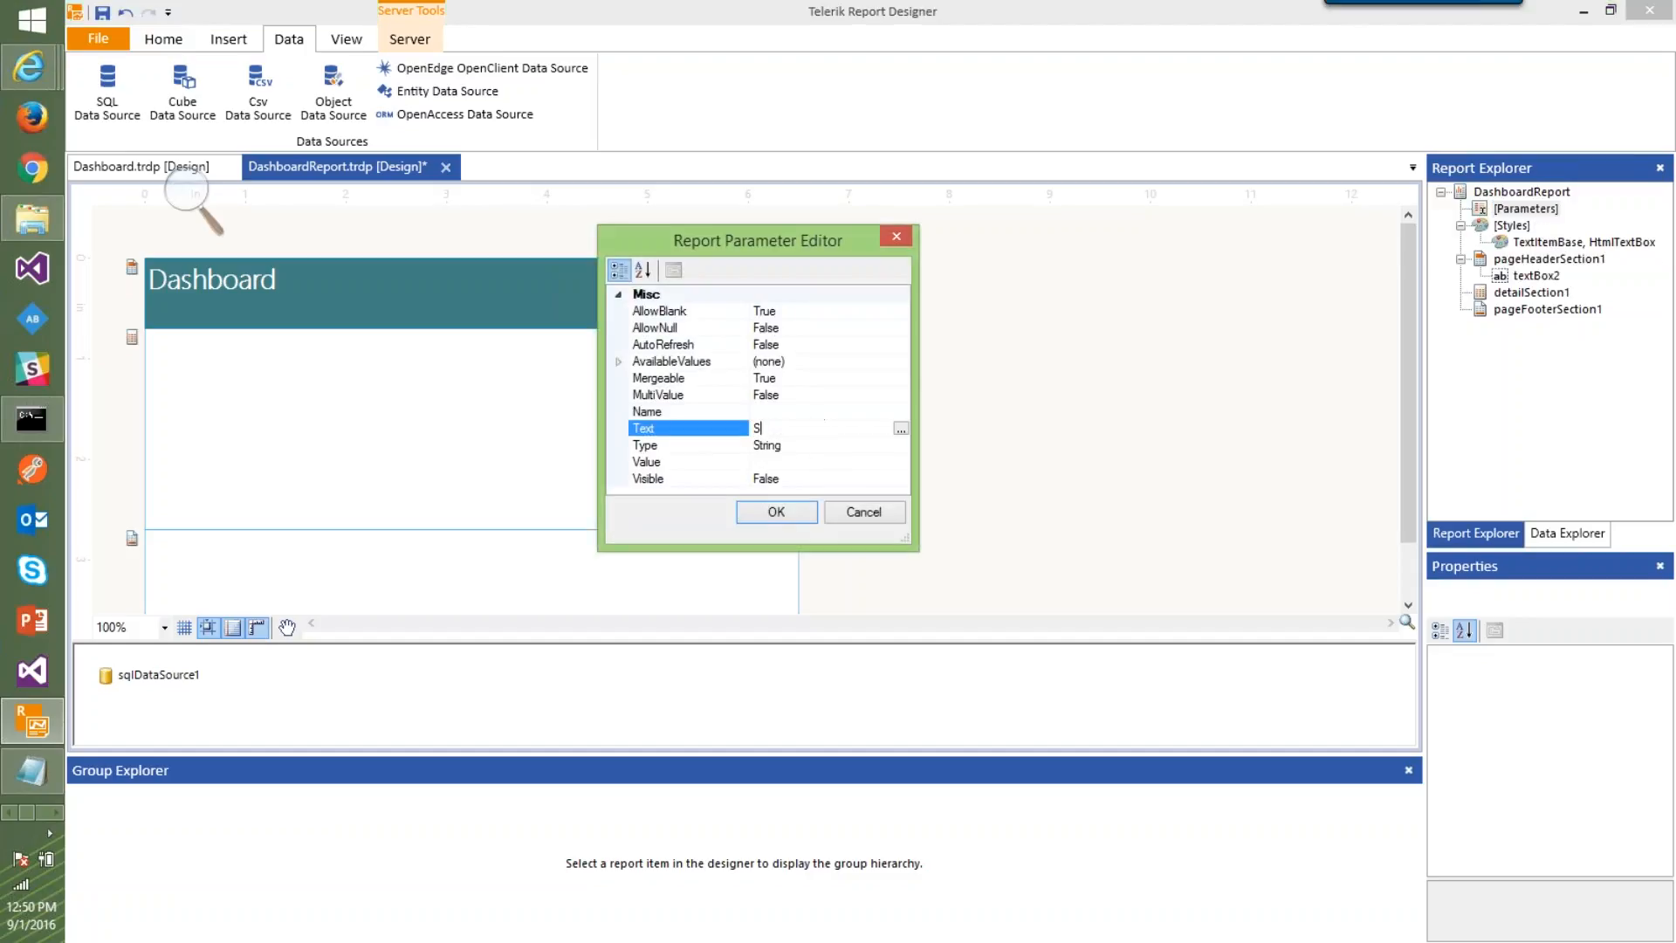
text(ales Year)
click(810, 460)
text(2001)
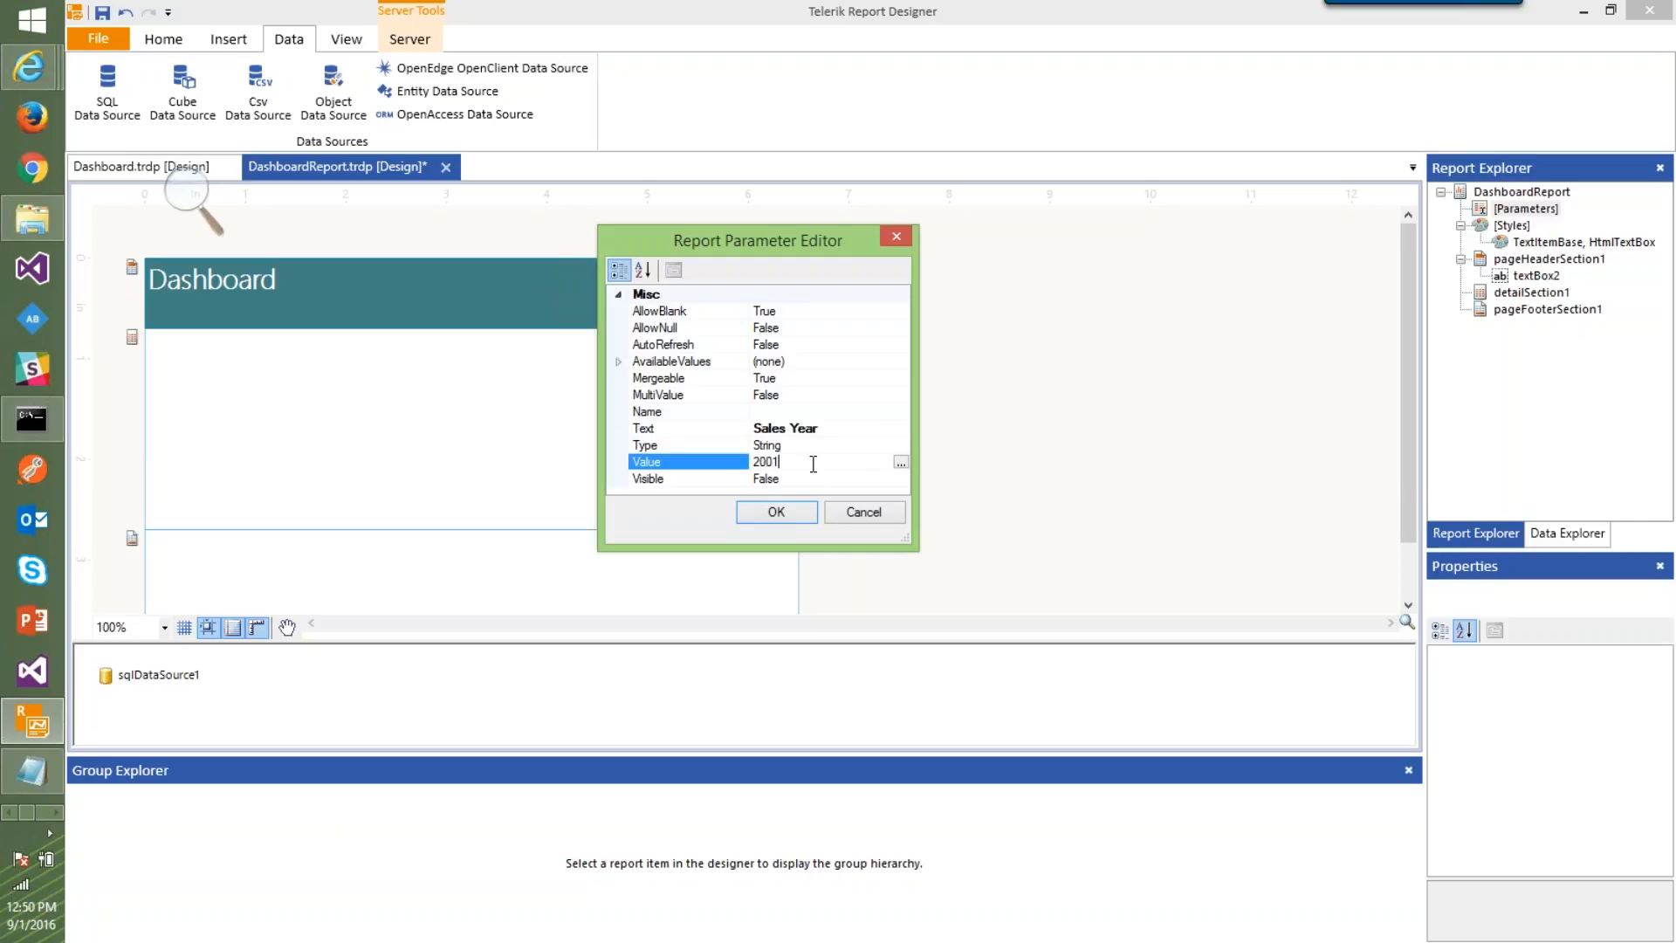
Set the parameter's available values to sqlDataSource1, with Year as both display member and value member
click(625, 361)
click(618, 362)
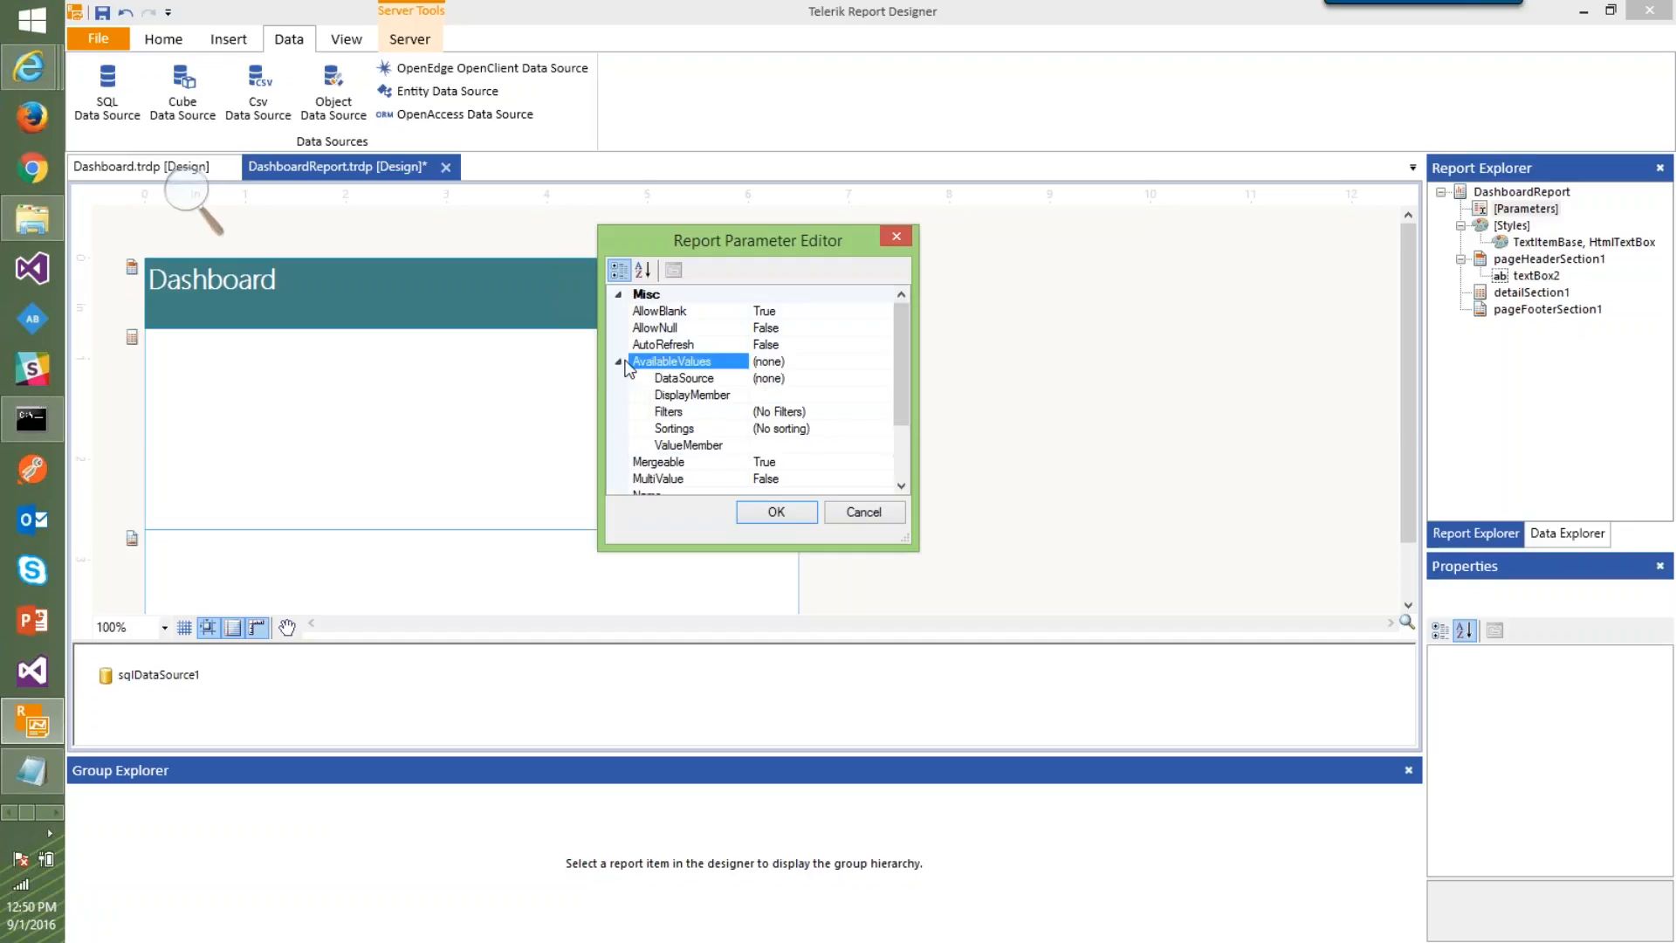
click(873, 381)
click(883, 378)
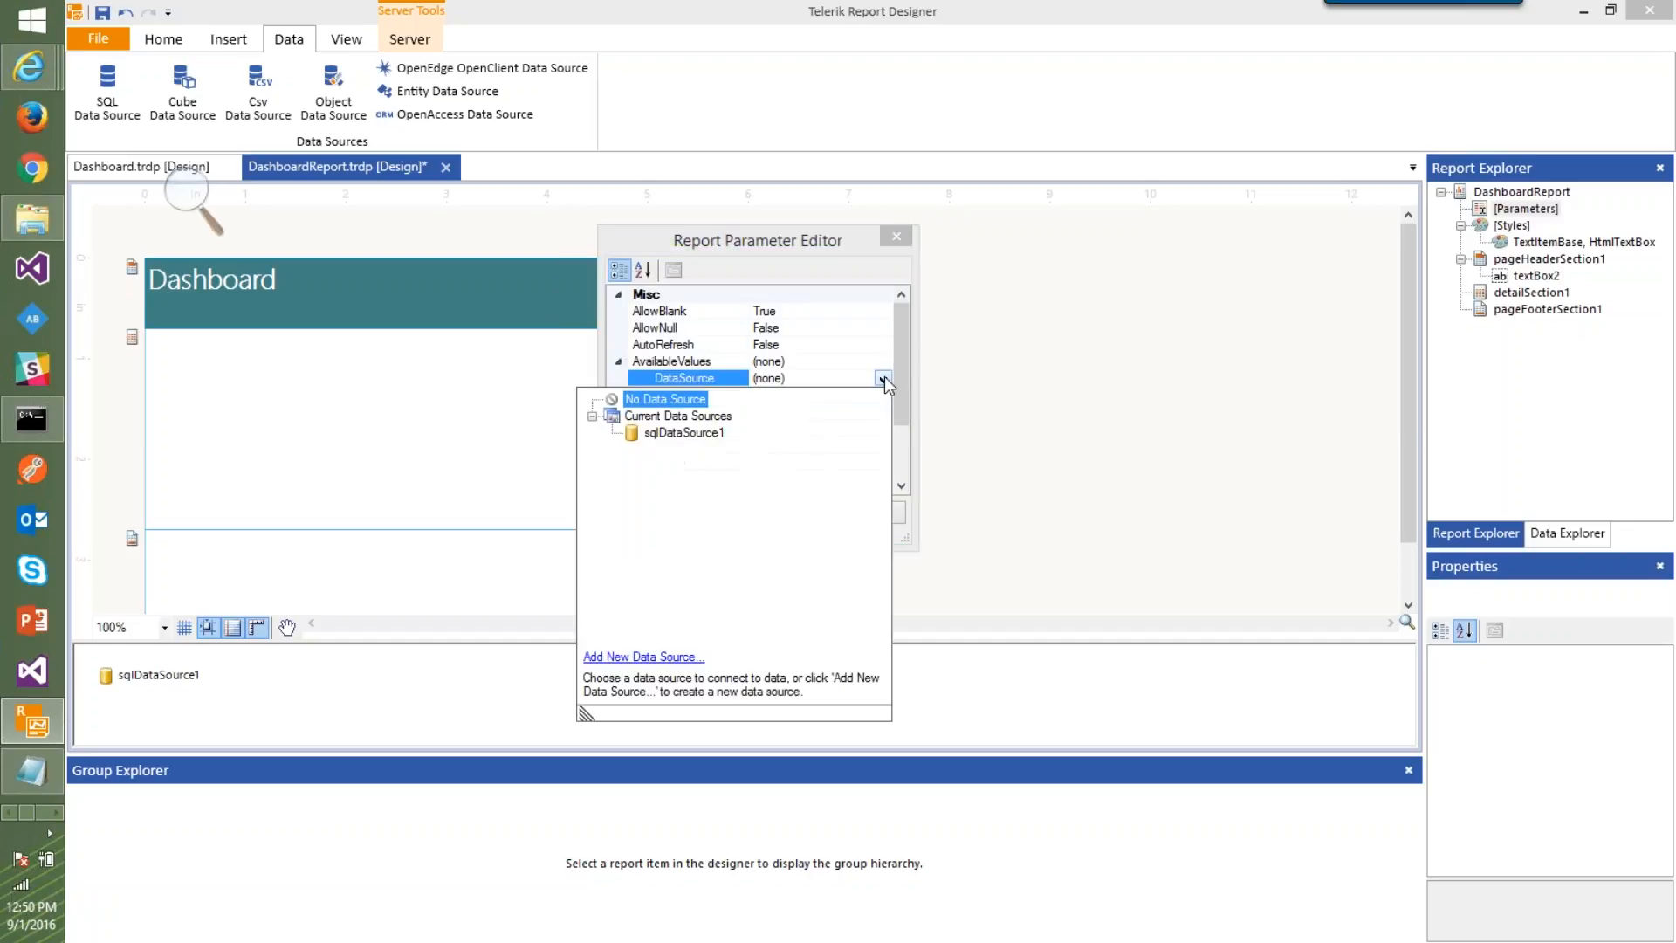
click(695, 433)
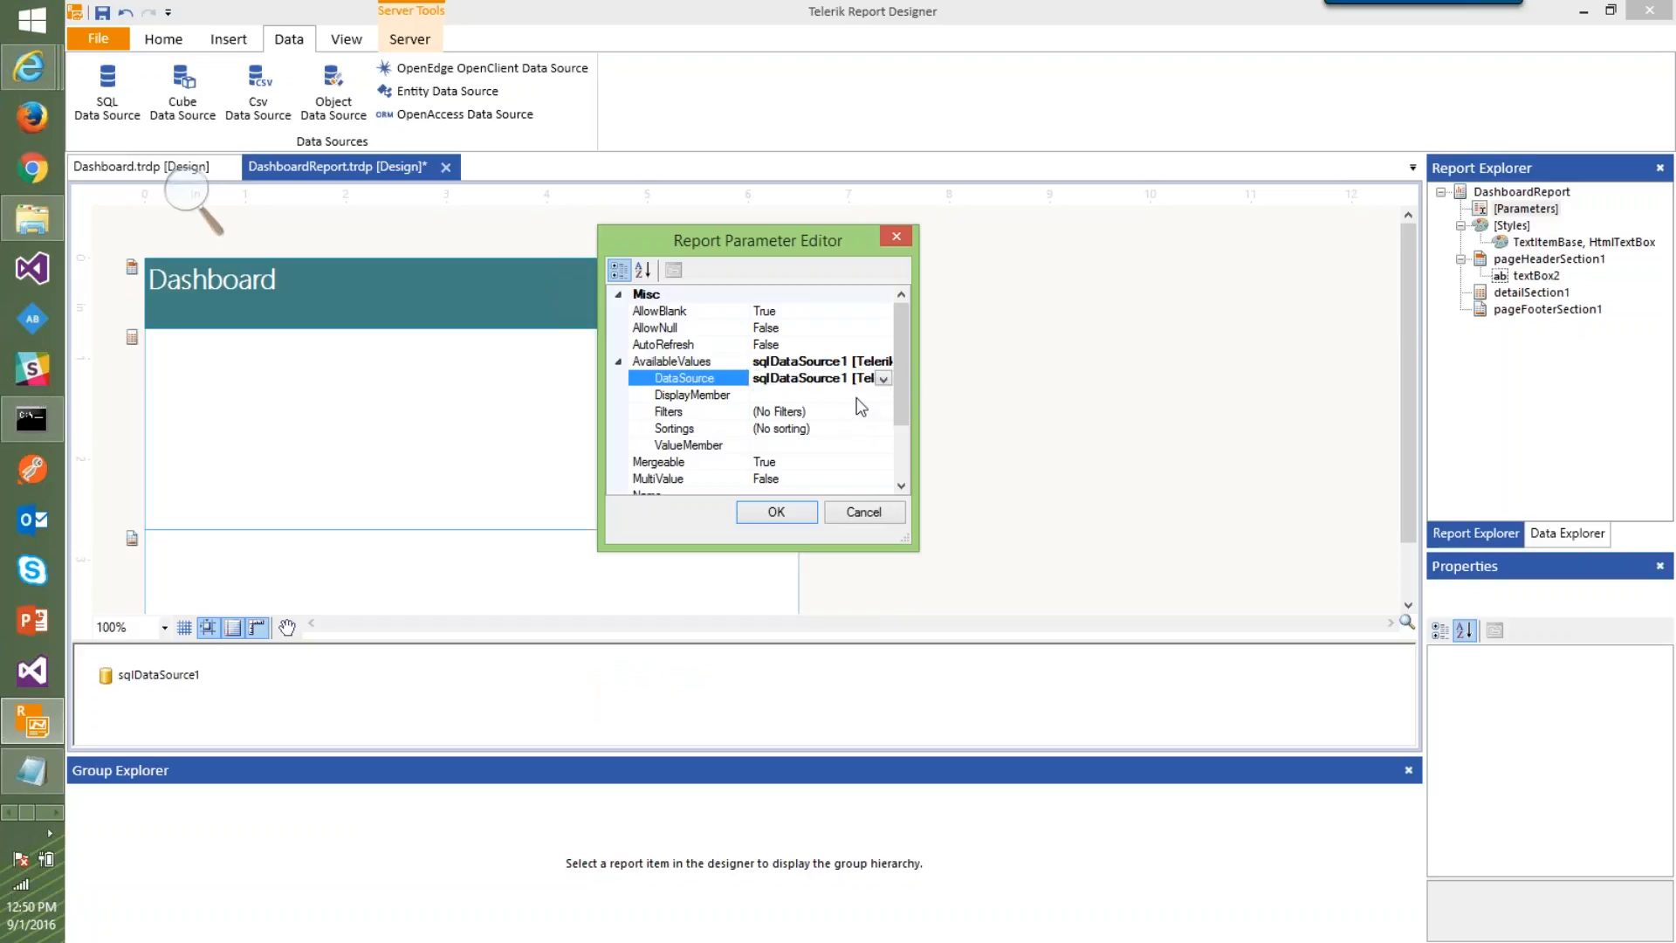
click(753, 395)
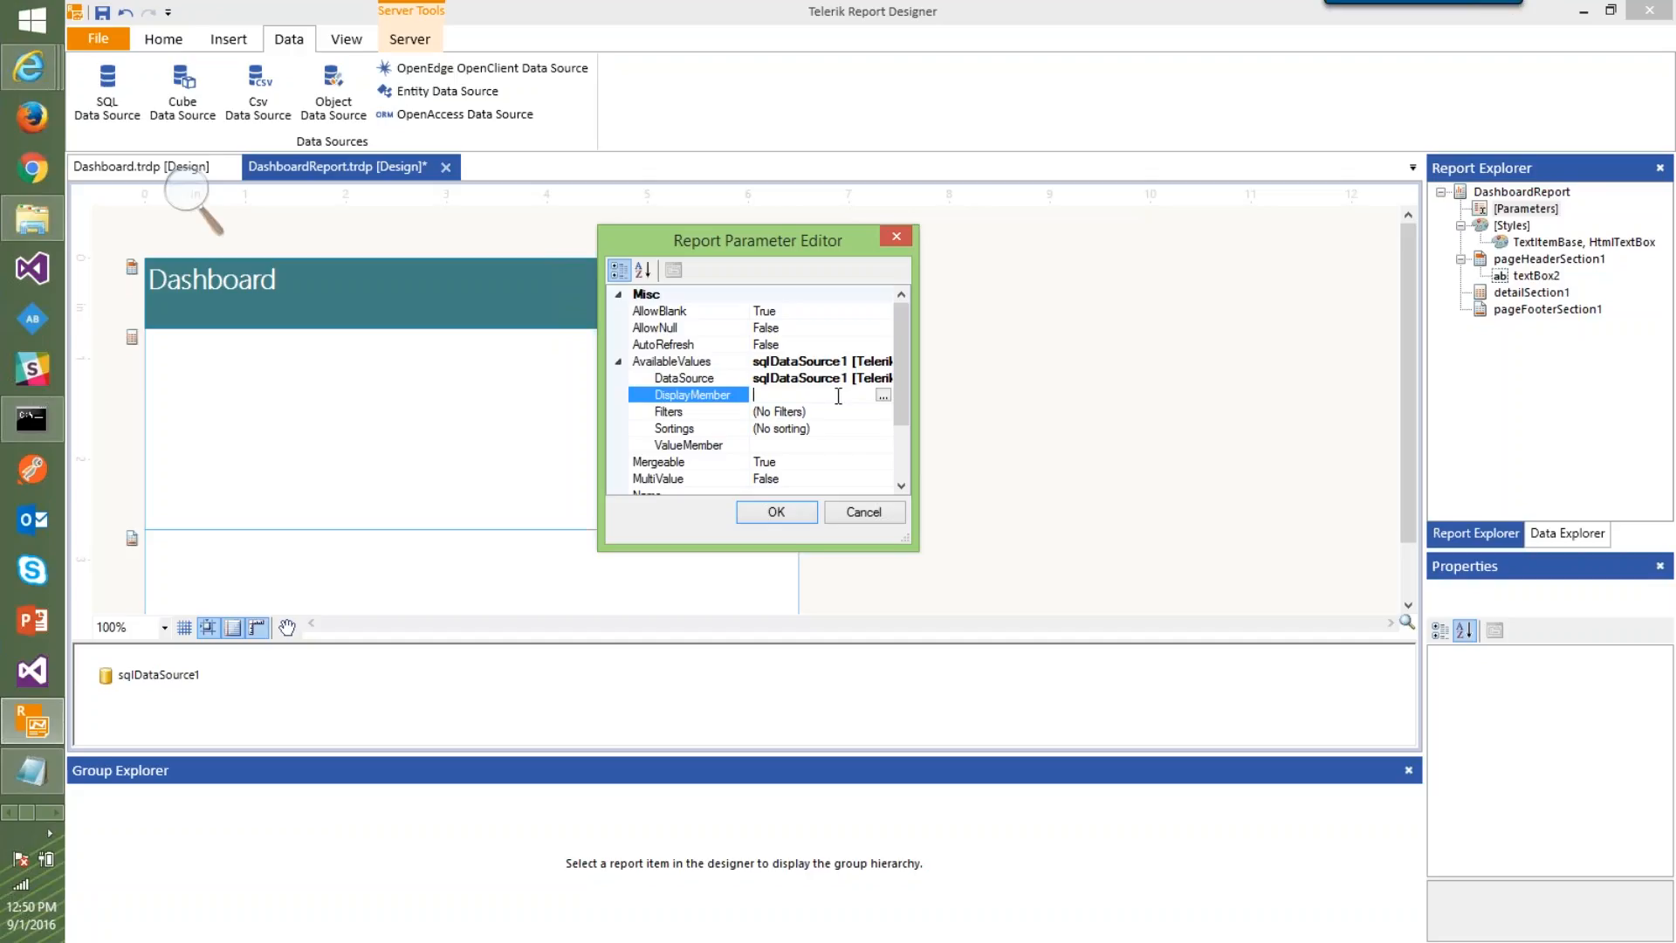
text(Year)
click(788, 447)
text(Year)
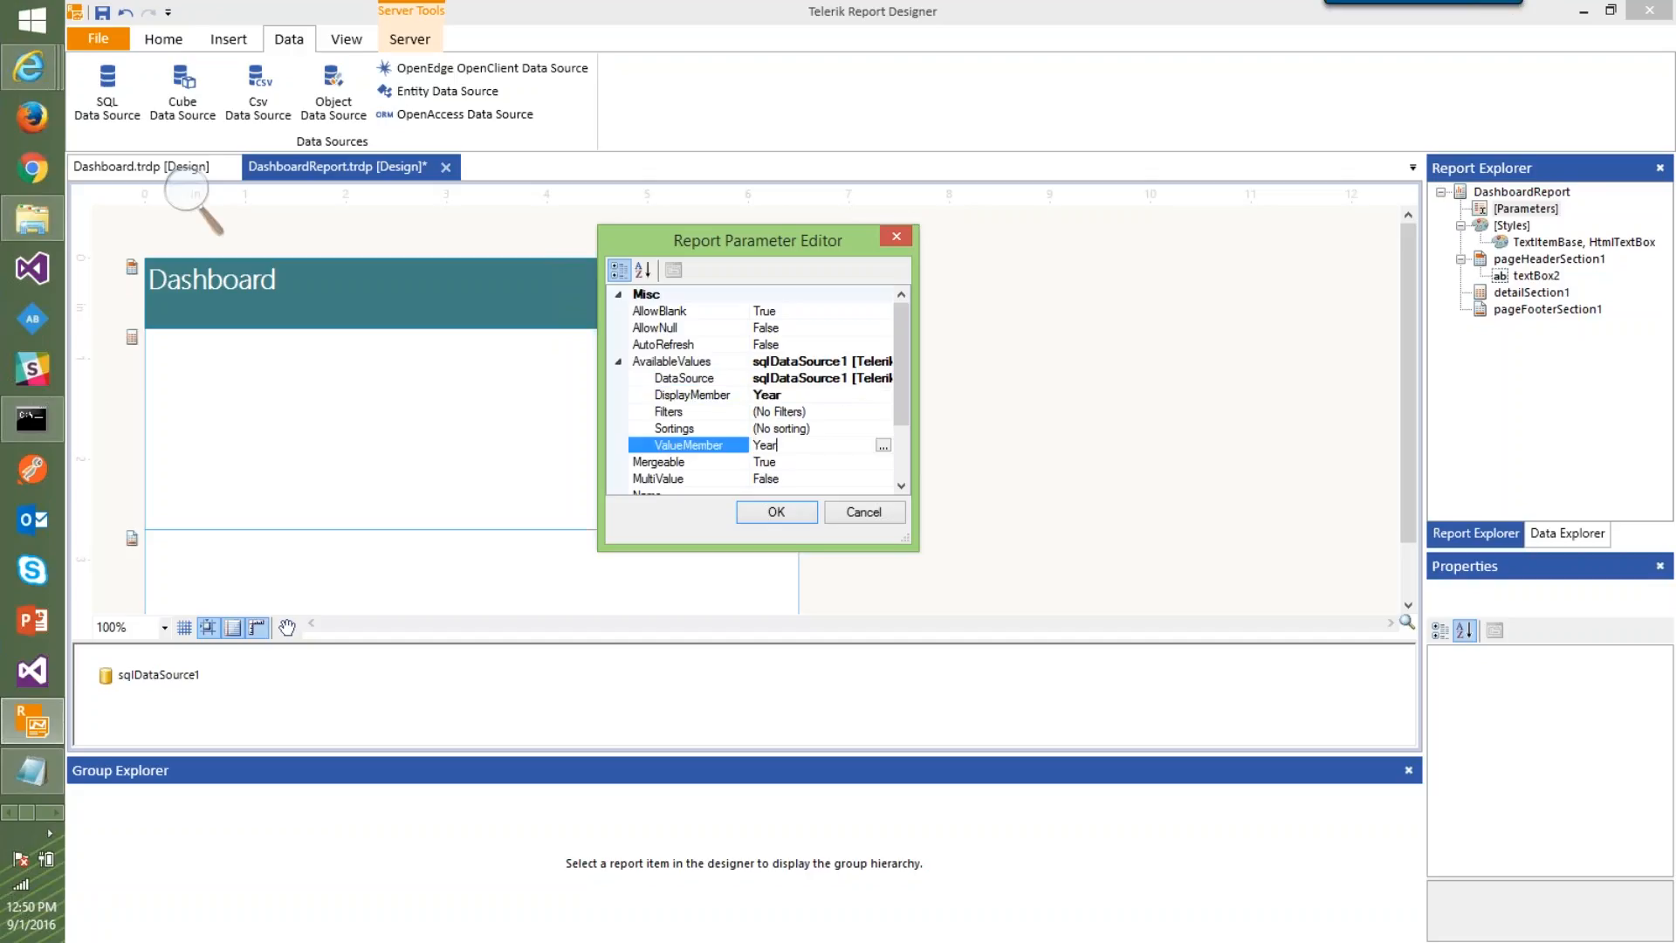
click(773, 514)
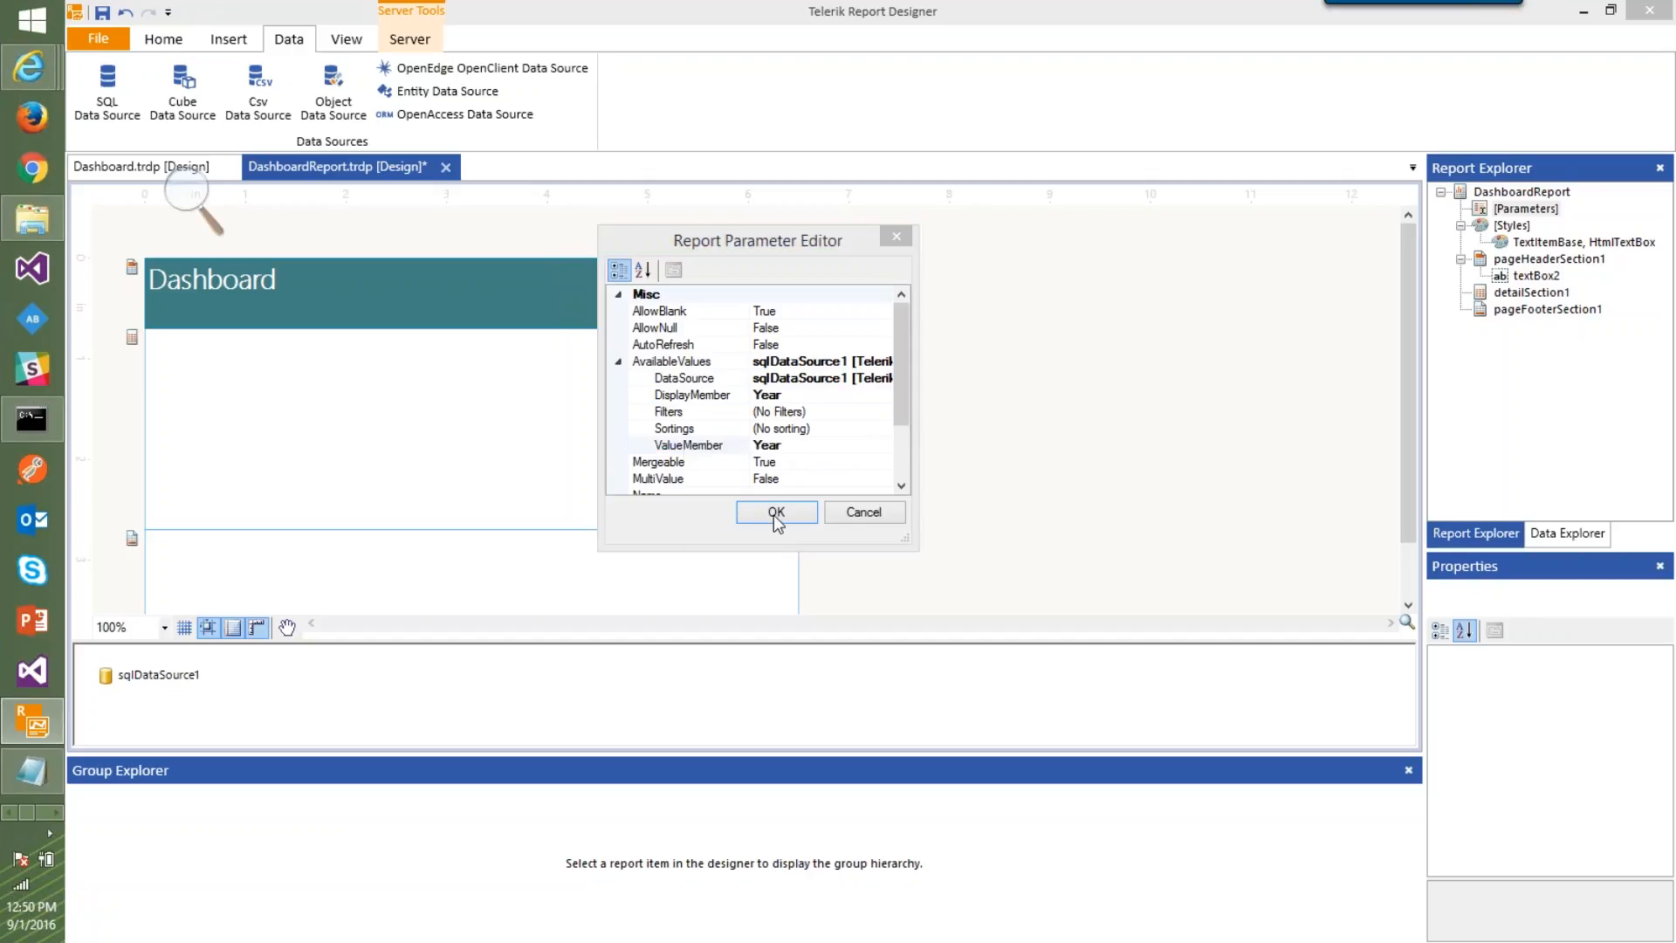
click(988, 558)
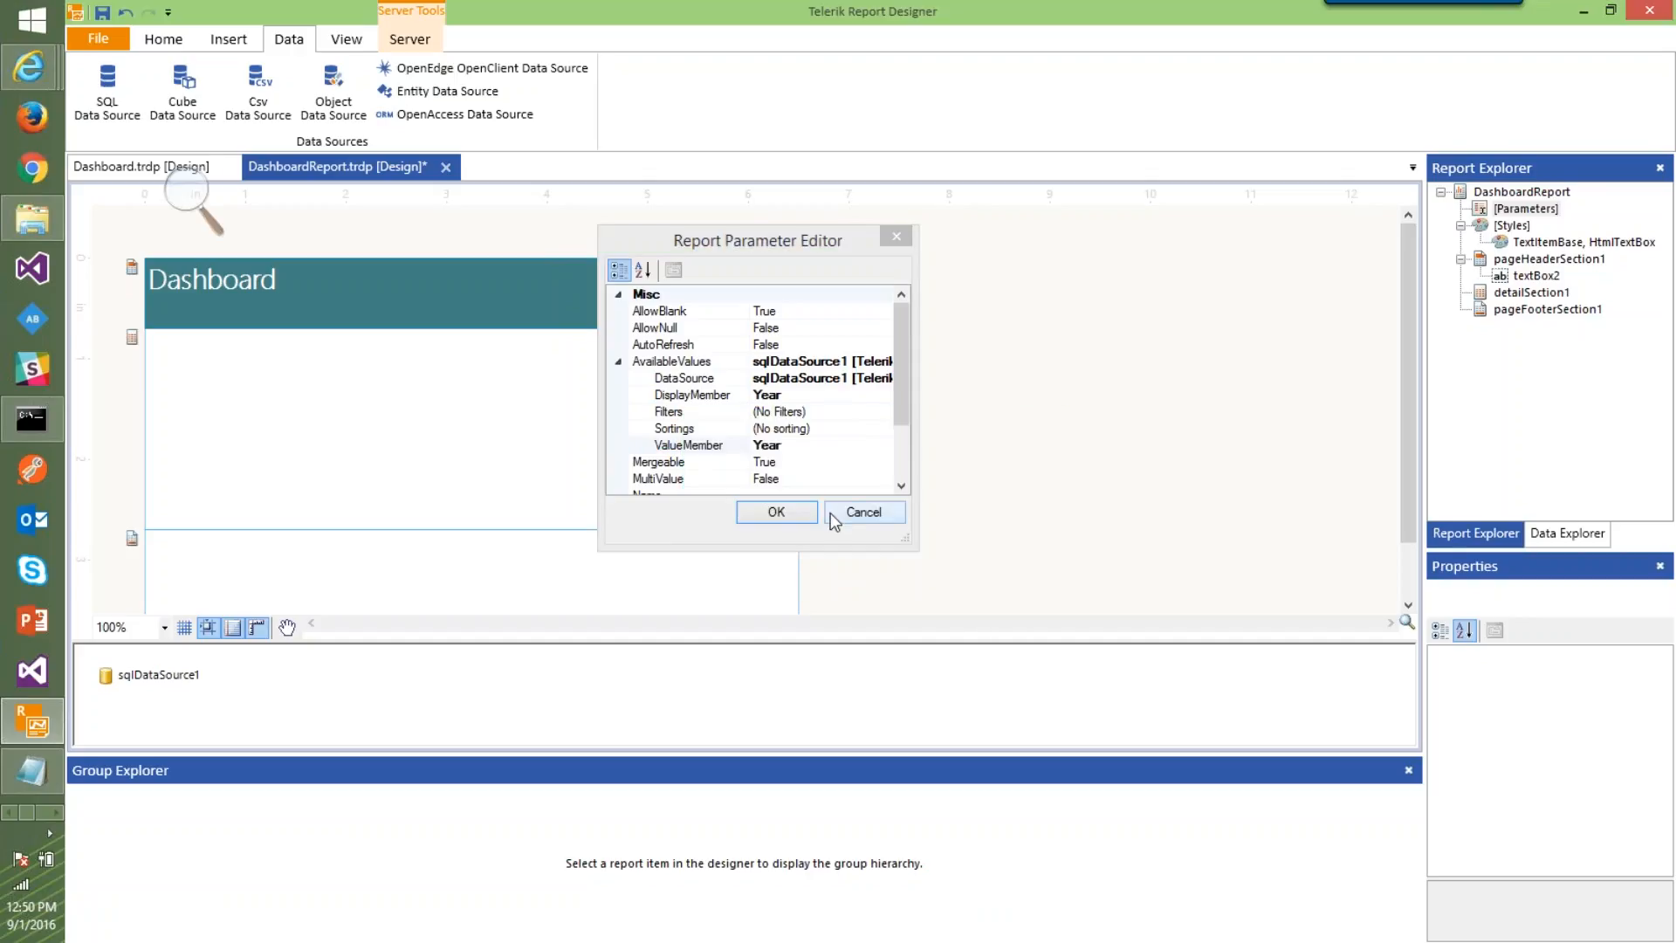
Name the report parameter ReportYear and confirm its settings
drag(909, 364, 898, 437)
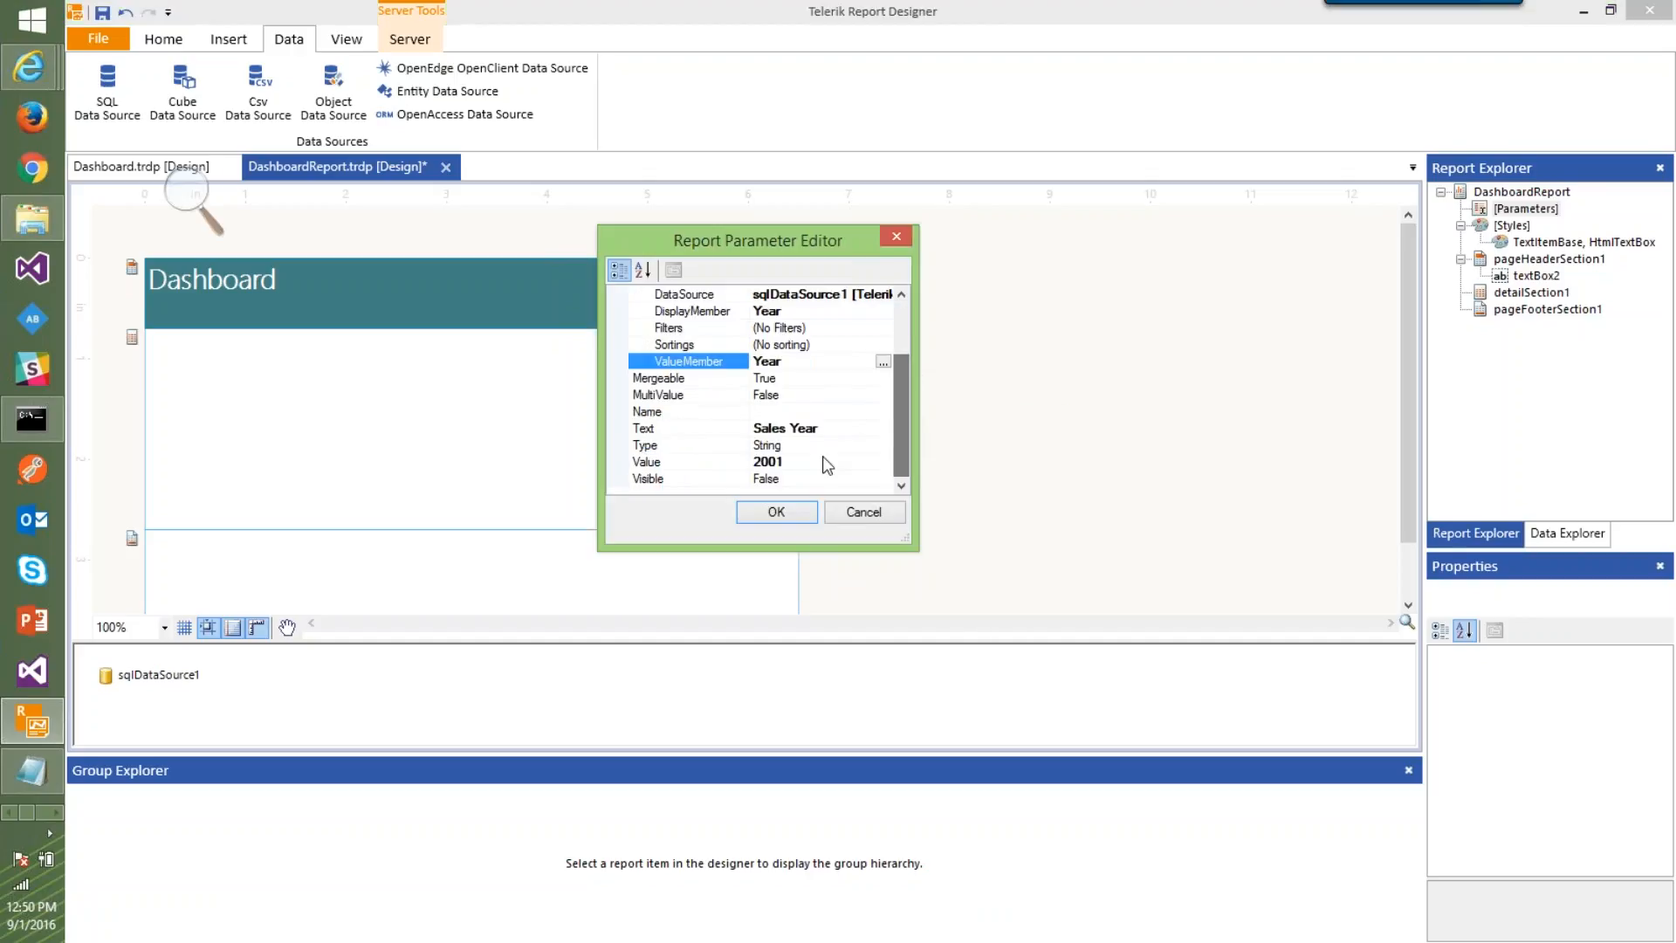
click(821, 410)
text(Re)
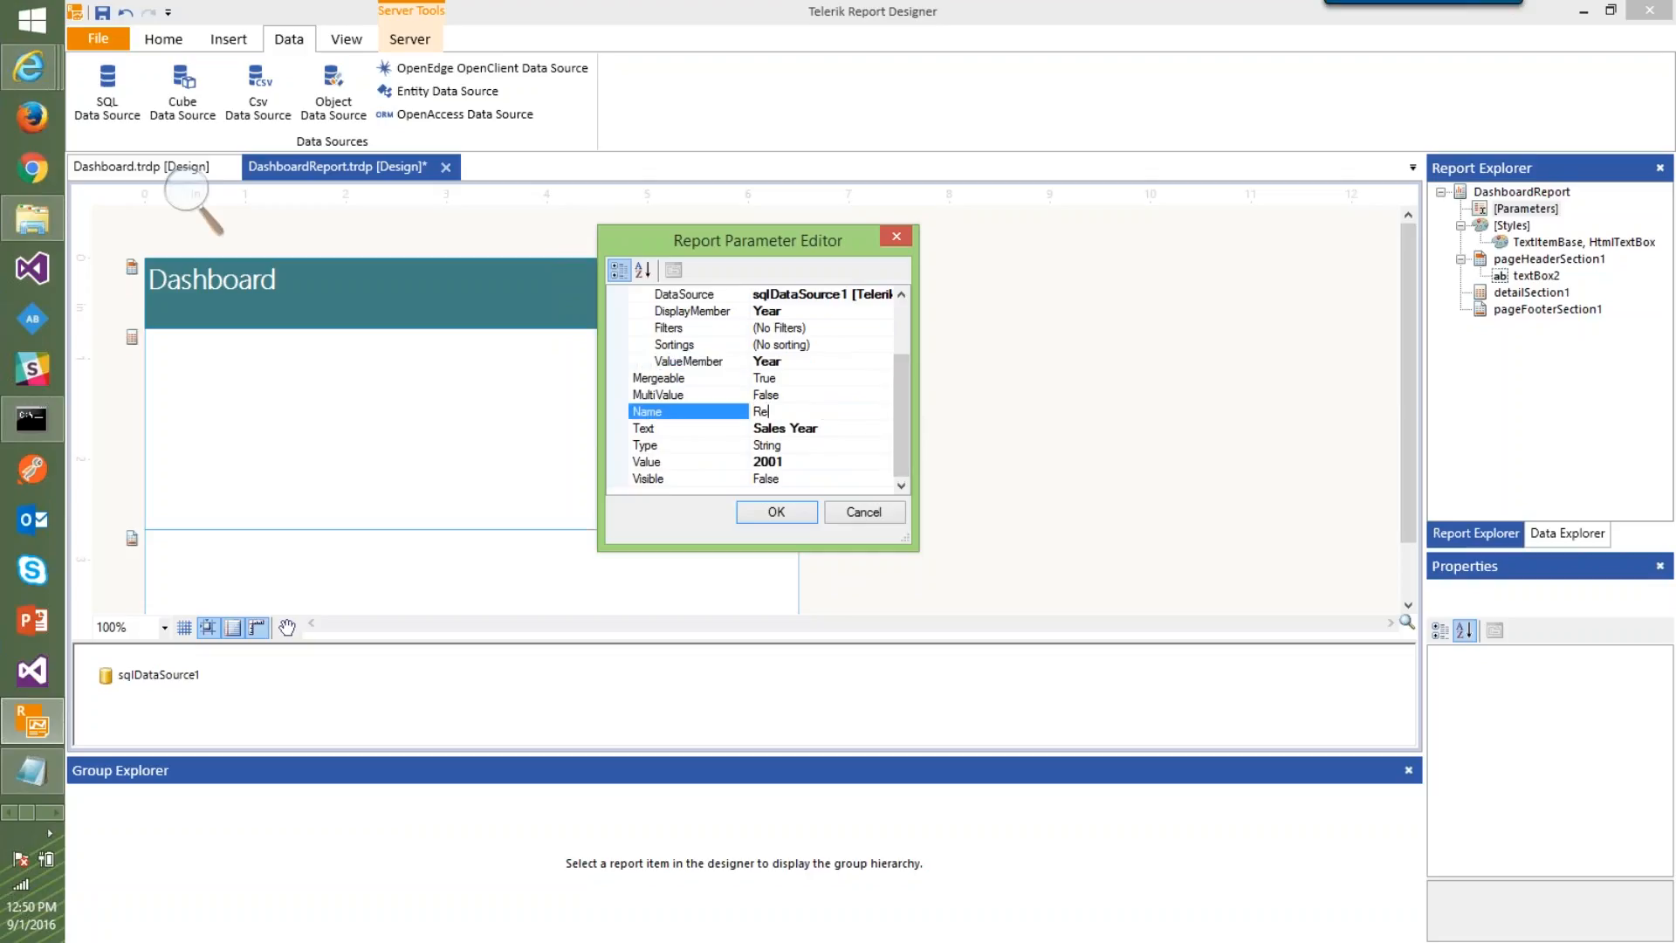
text(portYe)
key(BackSpace)
text(o)
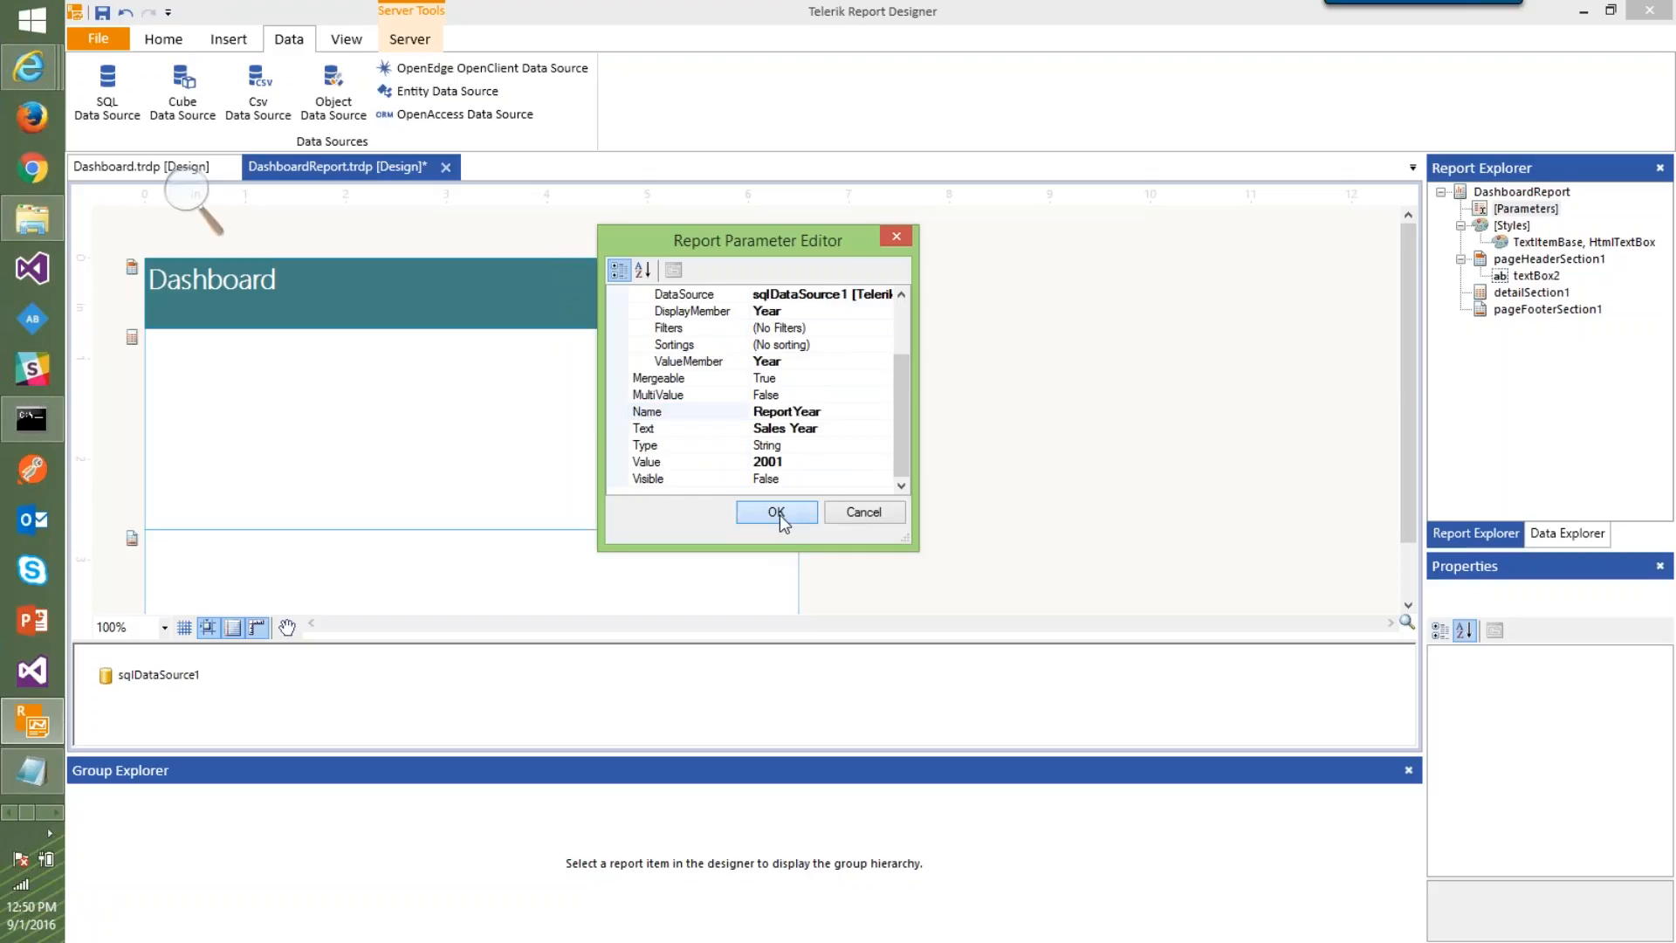
click(777, 512)
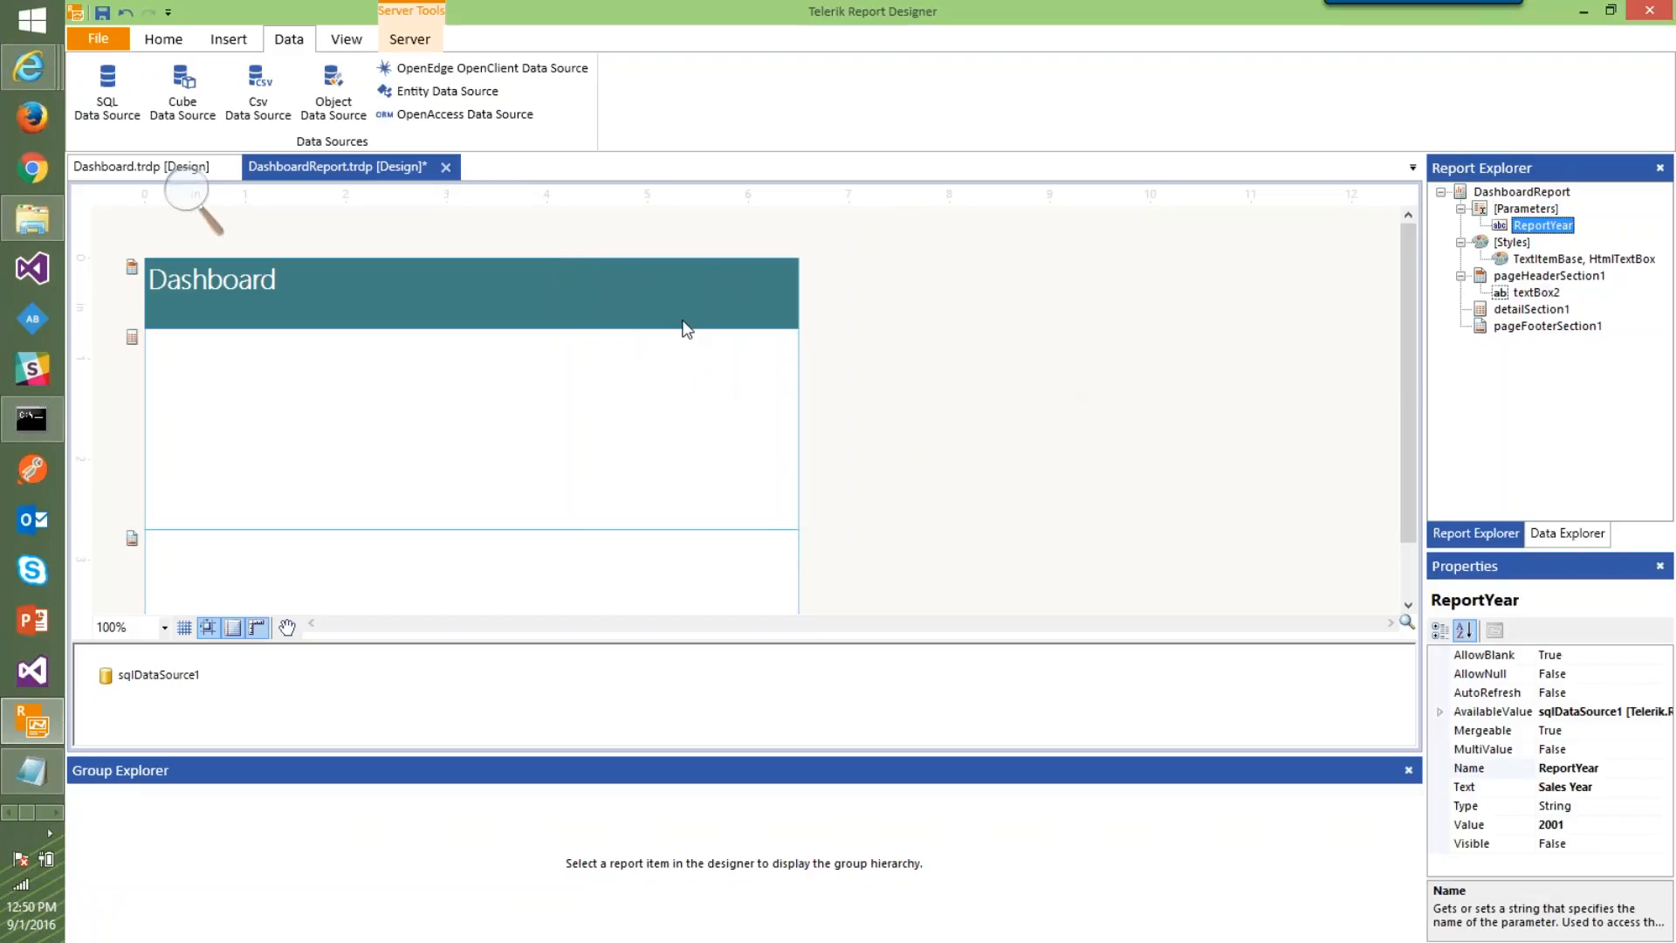
Shrink the Dashboard text box from above to leave a free strip about 0.2 in high at the page header's top
click(611, 321)
drag(471, 333, 472, 308)
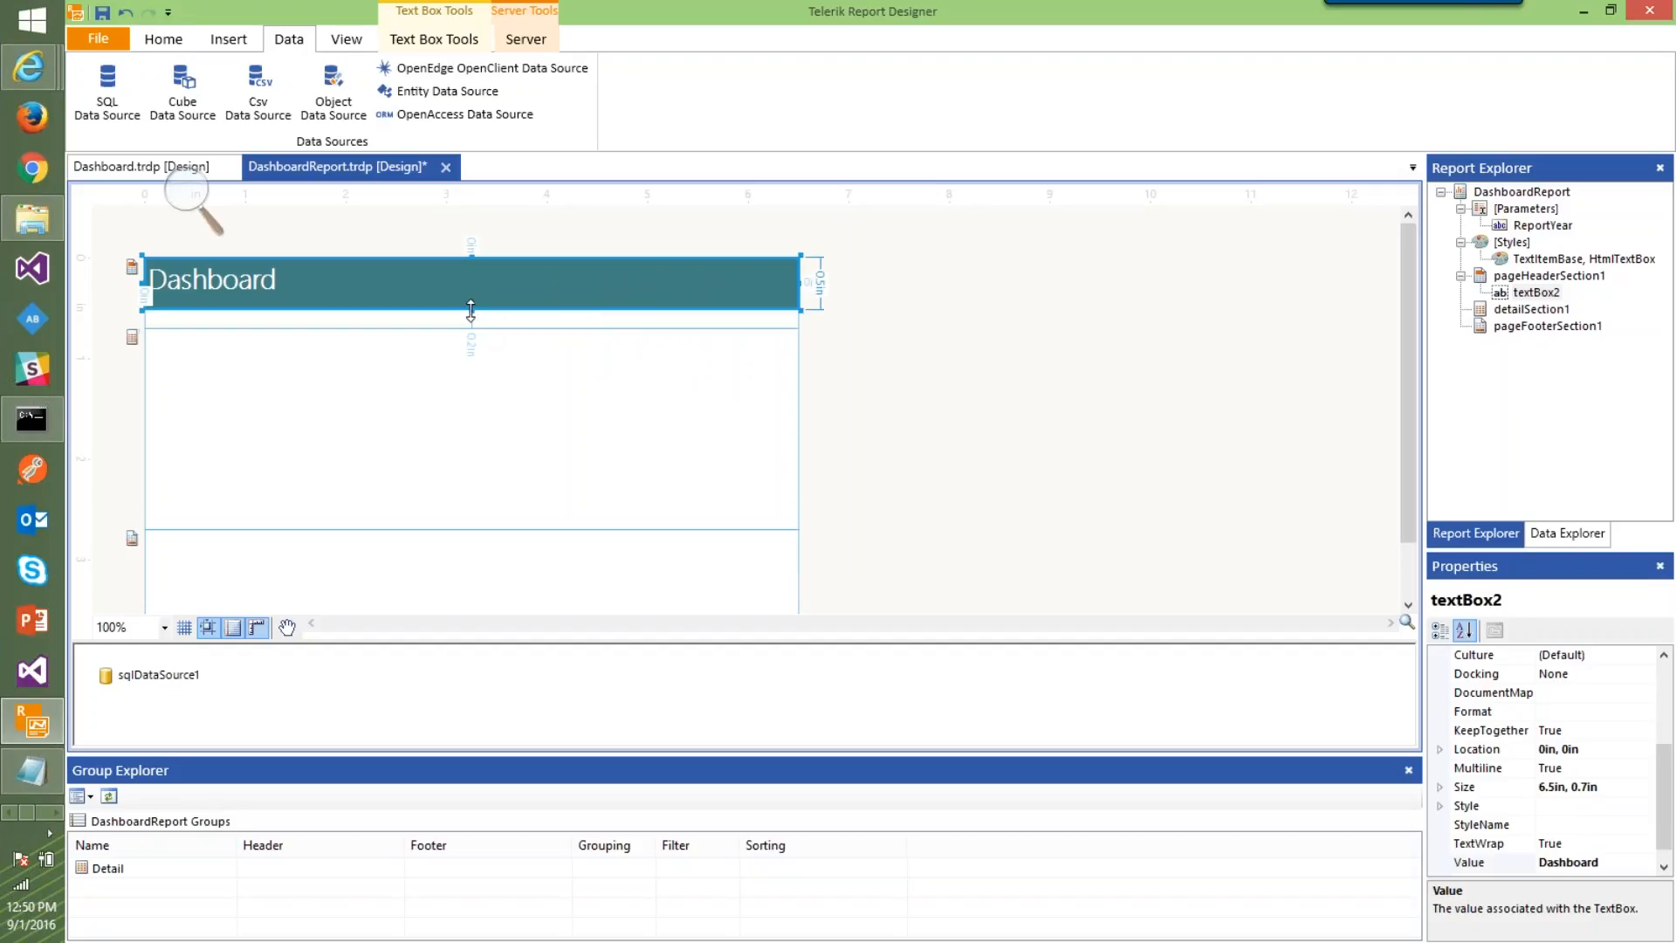
click(511, 318)
click(510, 306)
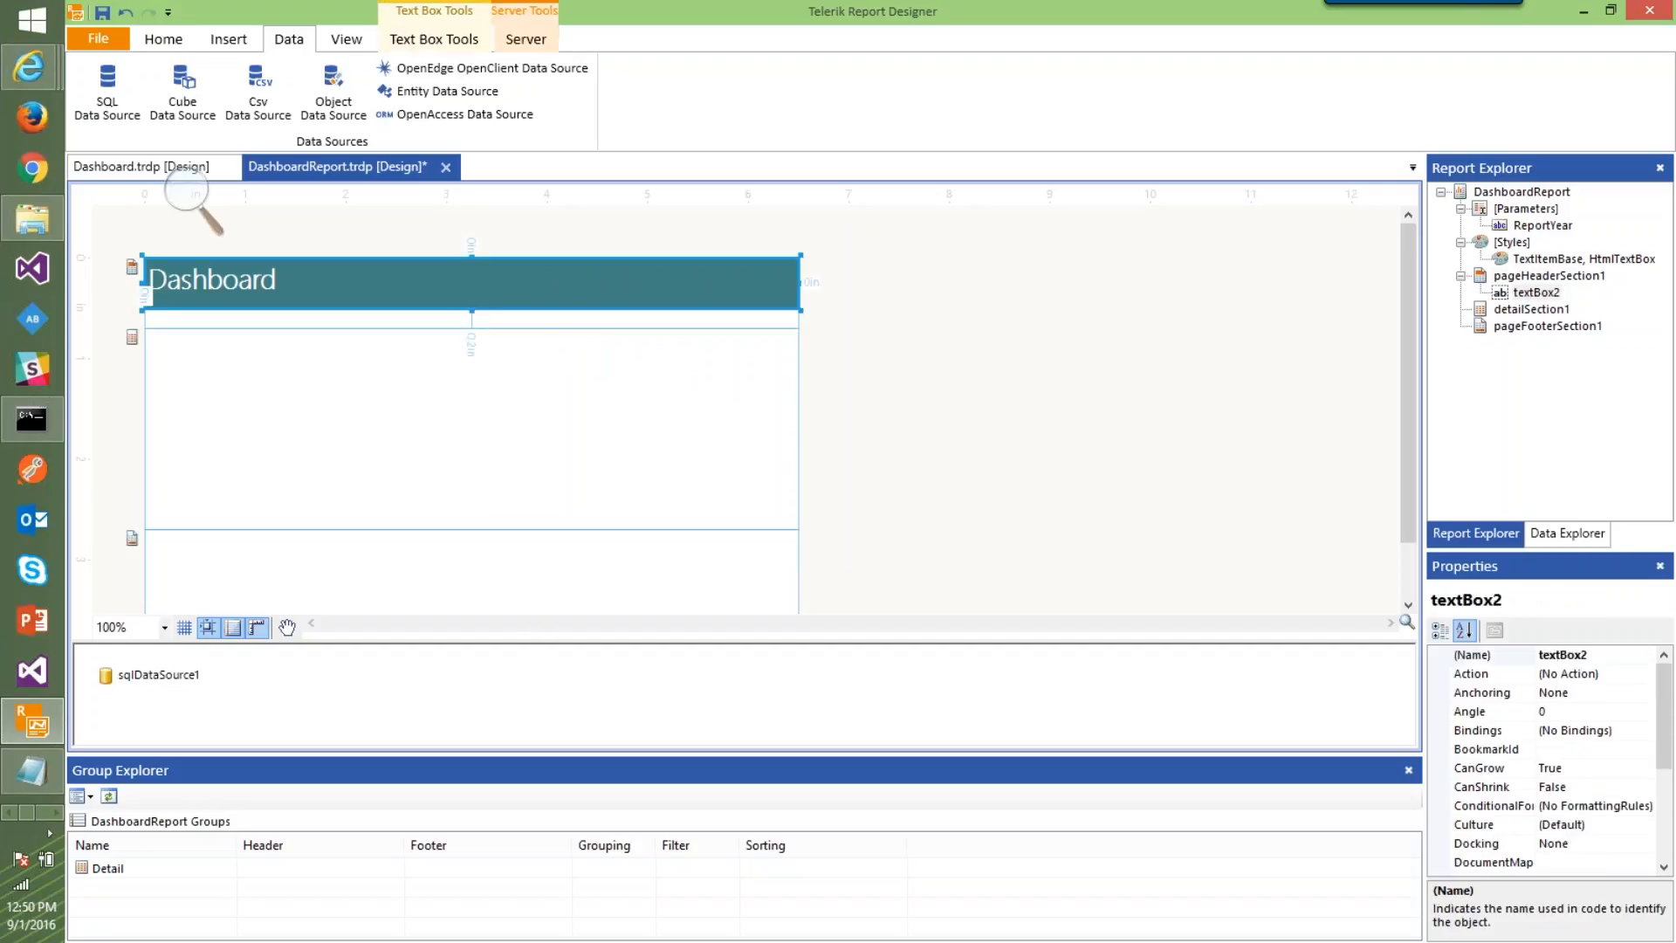
drag(471, 309, 473, 325)
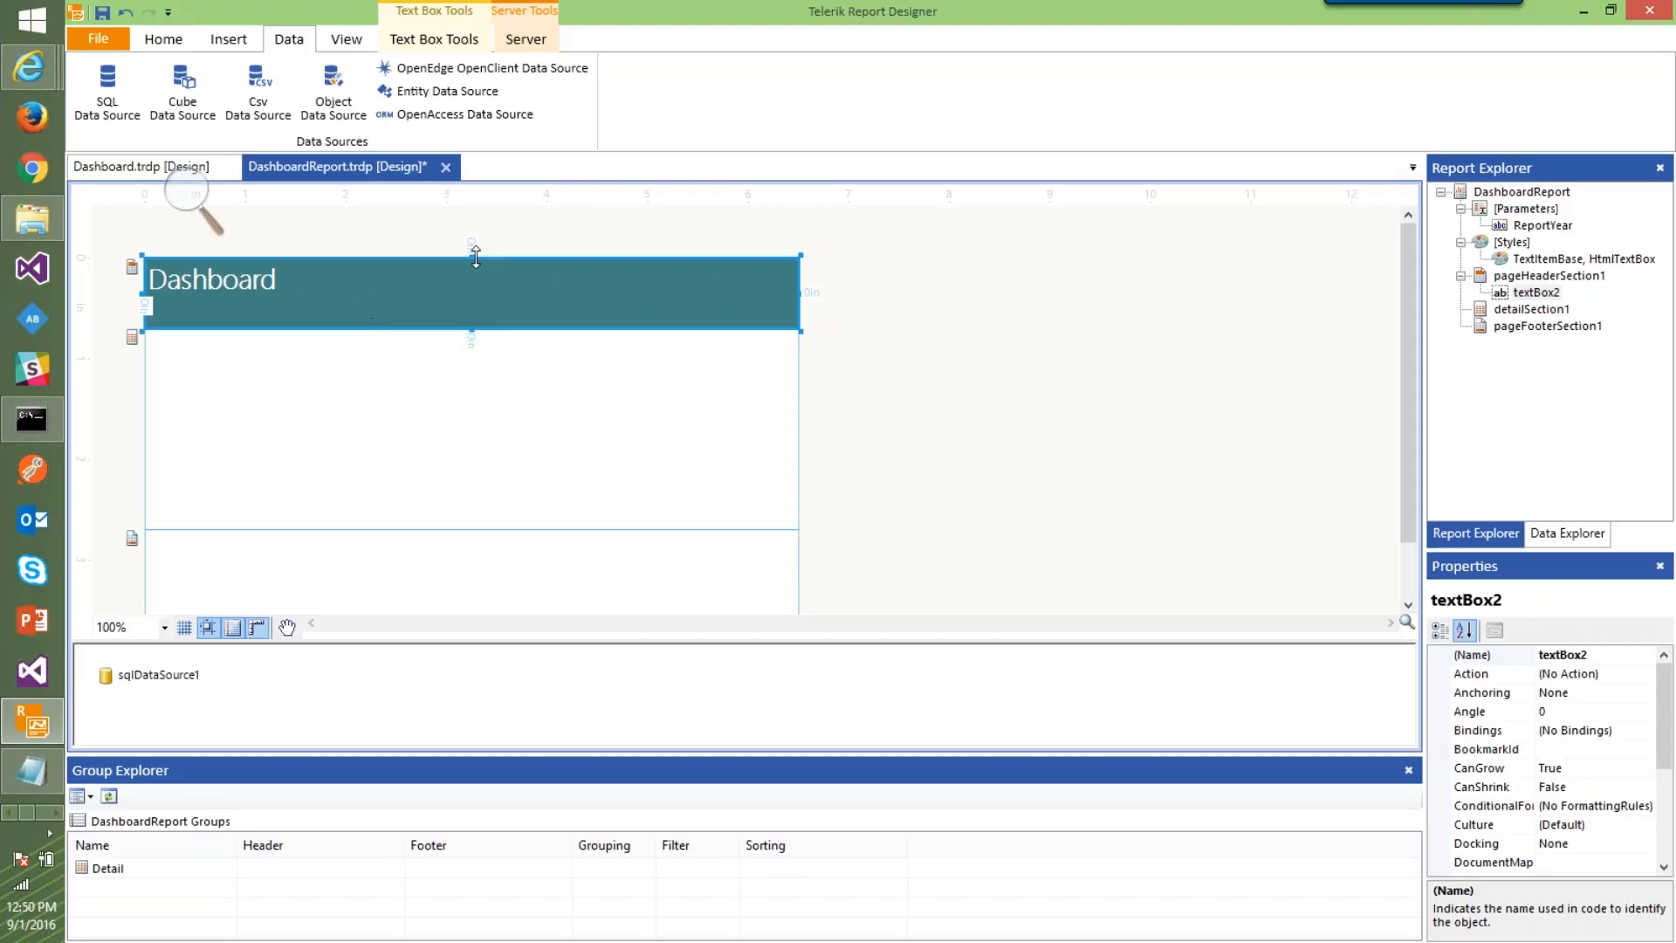
drag(471, 256, 479, 274)
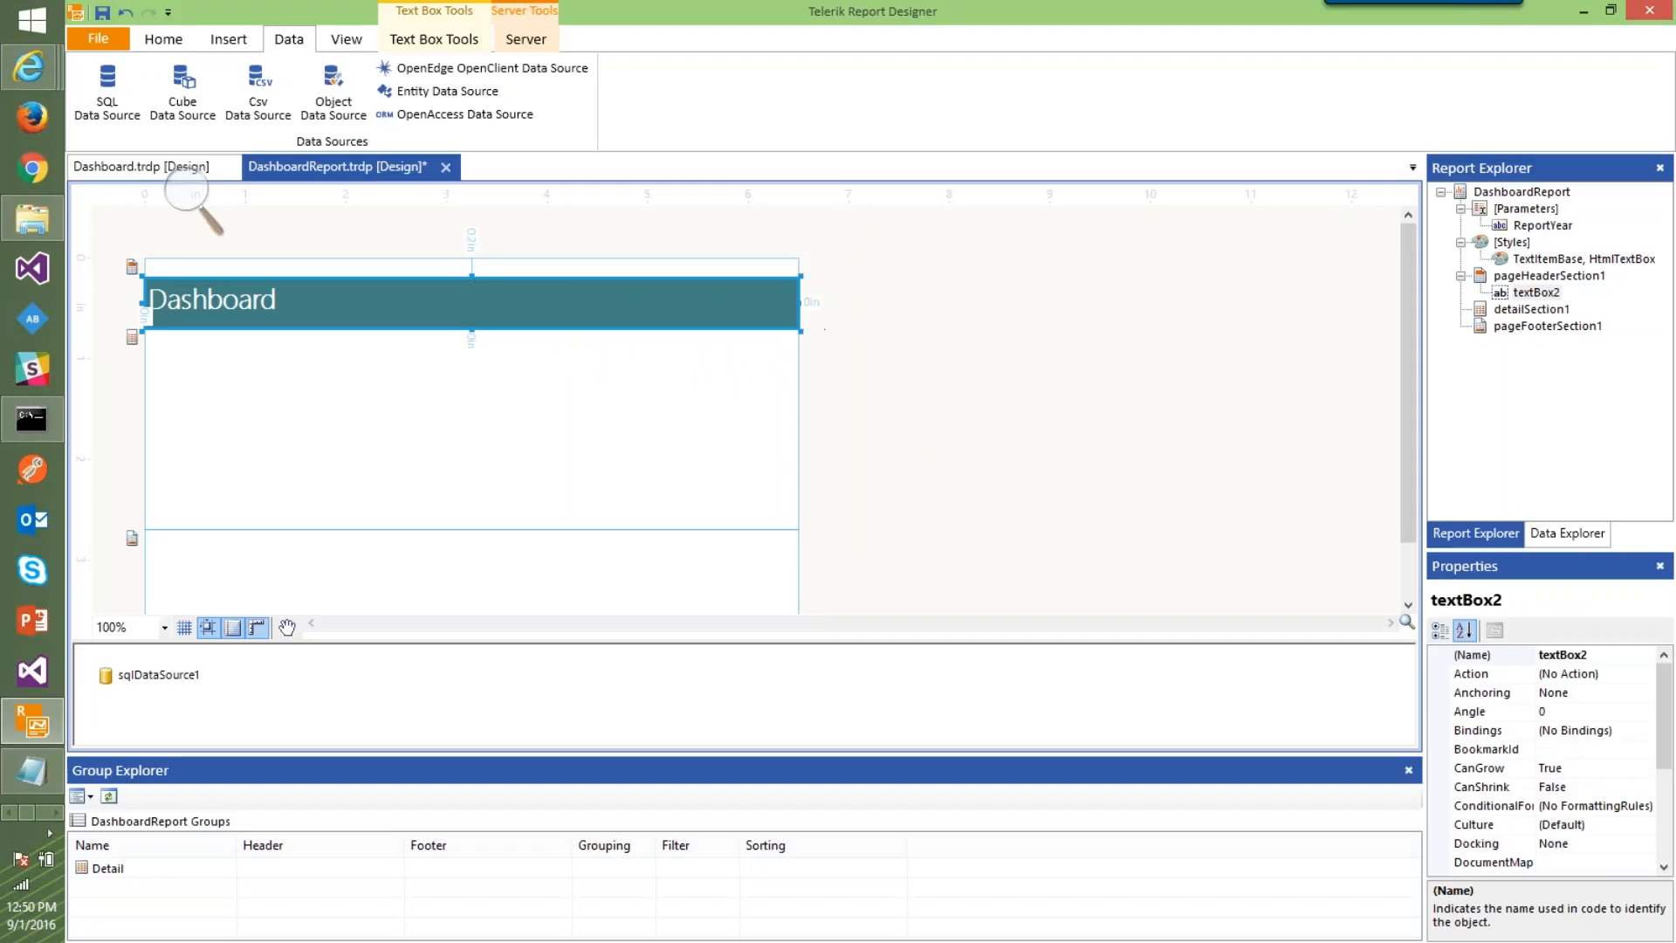
Insert a text box reading Adventure Works above the Dashboard title, at the page header's upper-left corner
click(229, 39)
click(756, 87)
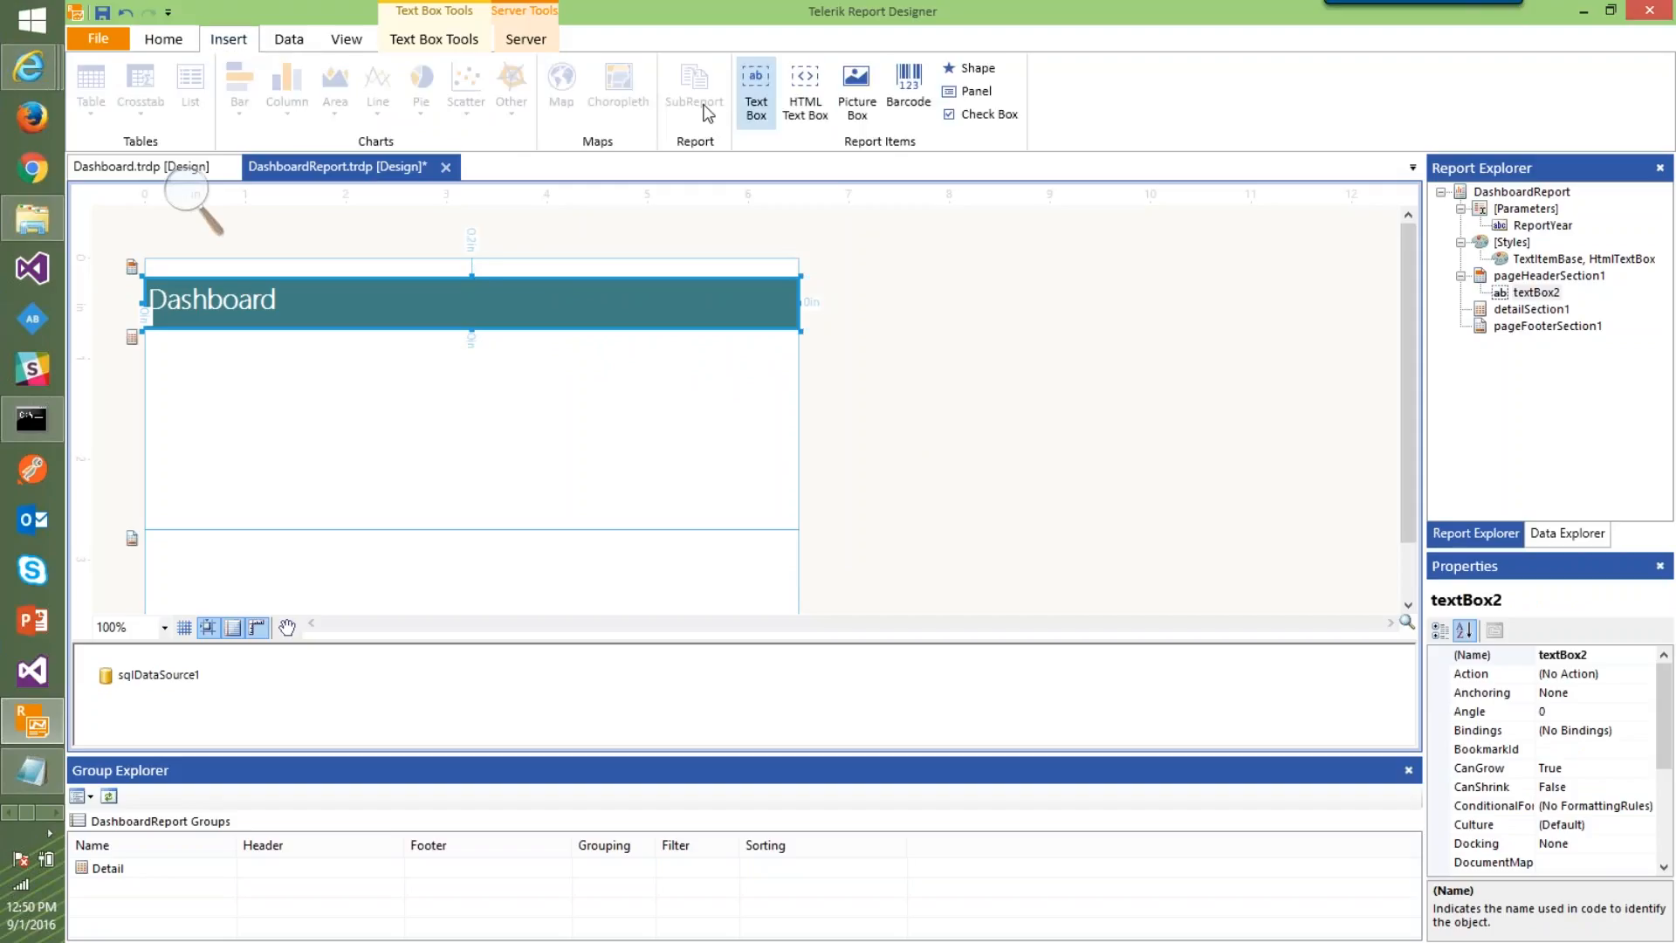
click(416, 280)
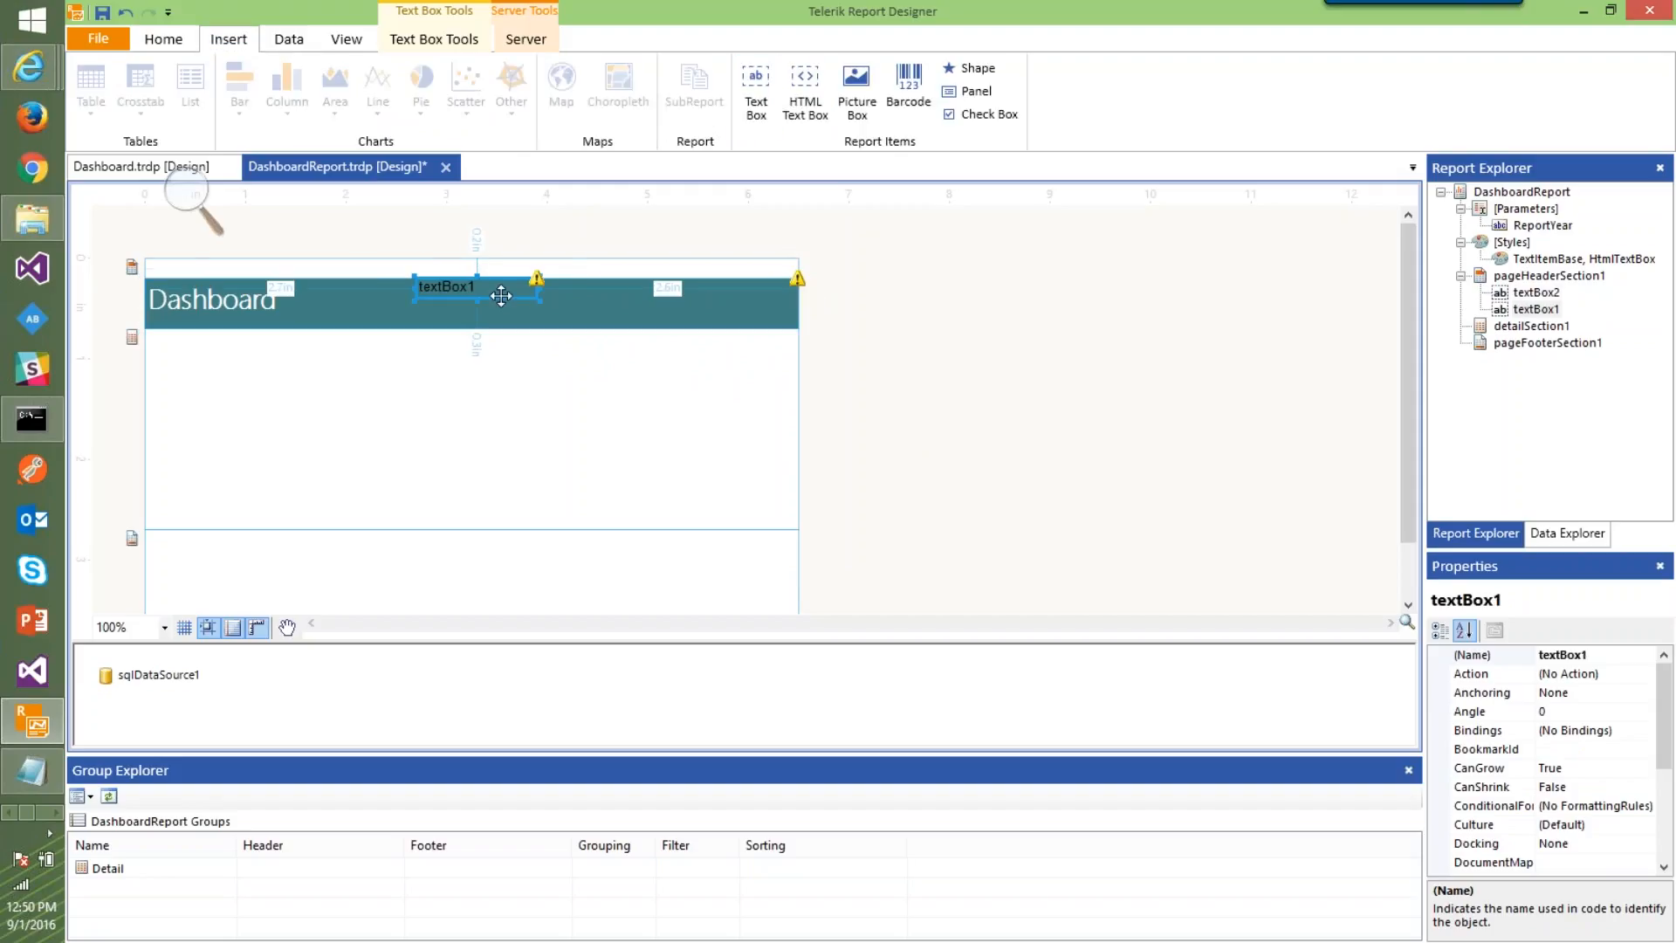
drag(500, 292, 230, 281)
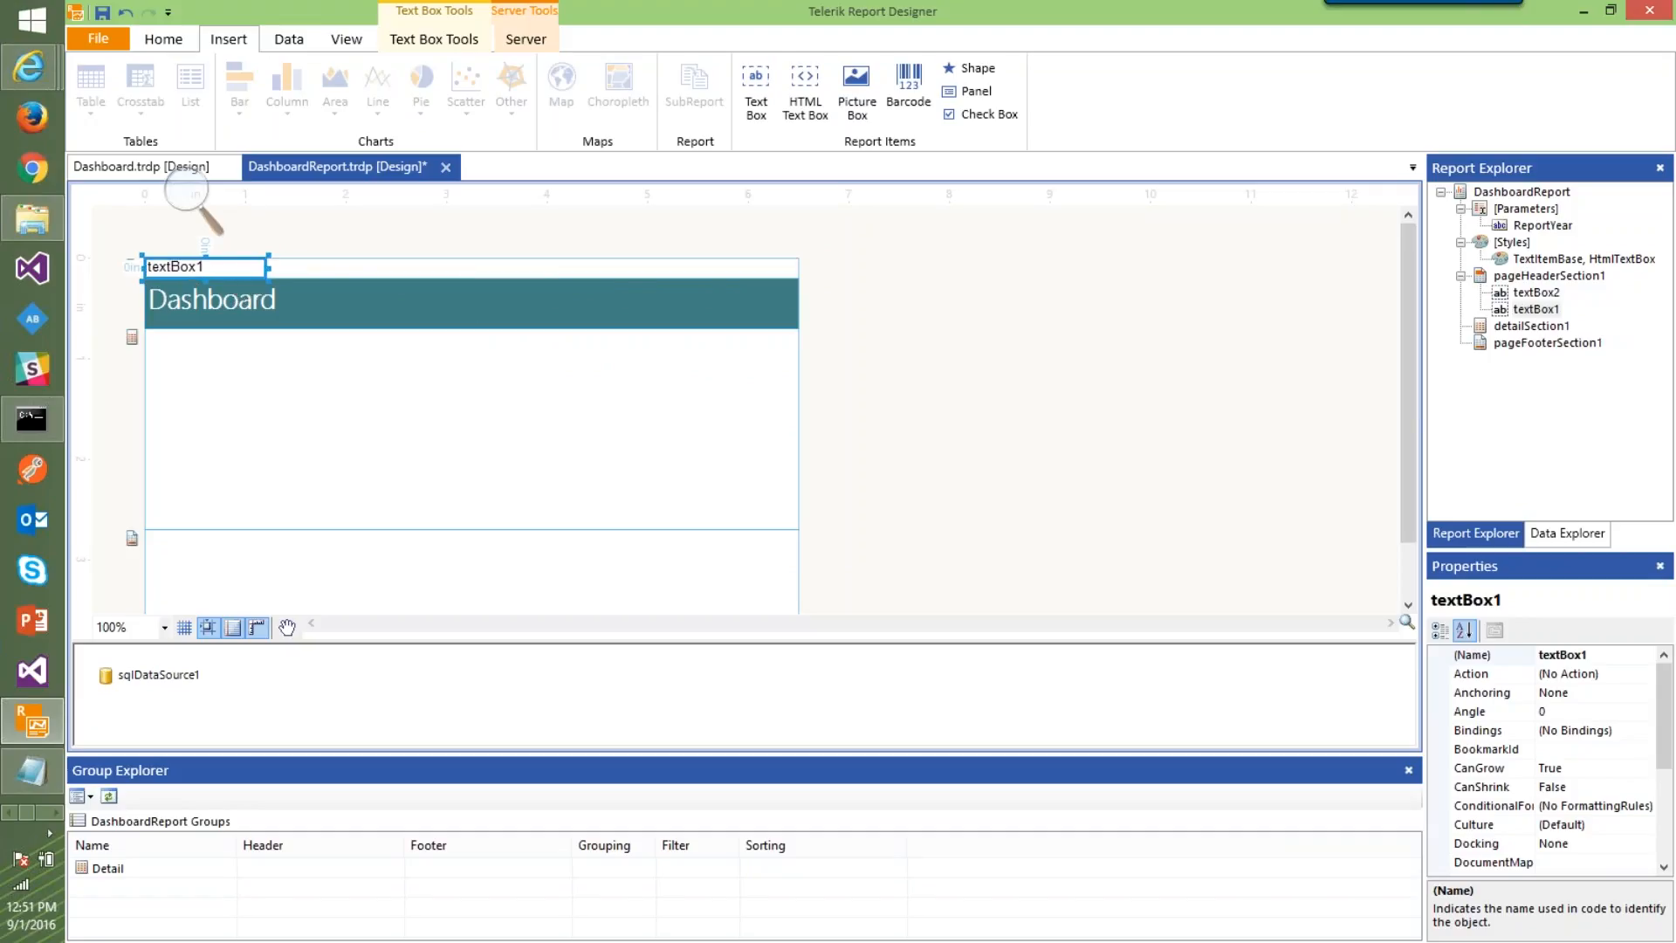
double_click(220, 269)
text(Adventure Works)
click(1003, 390)
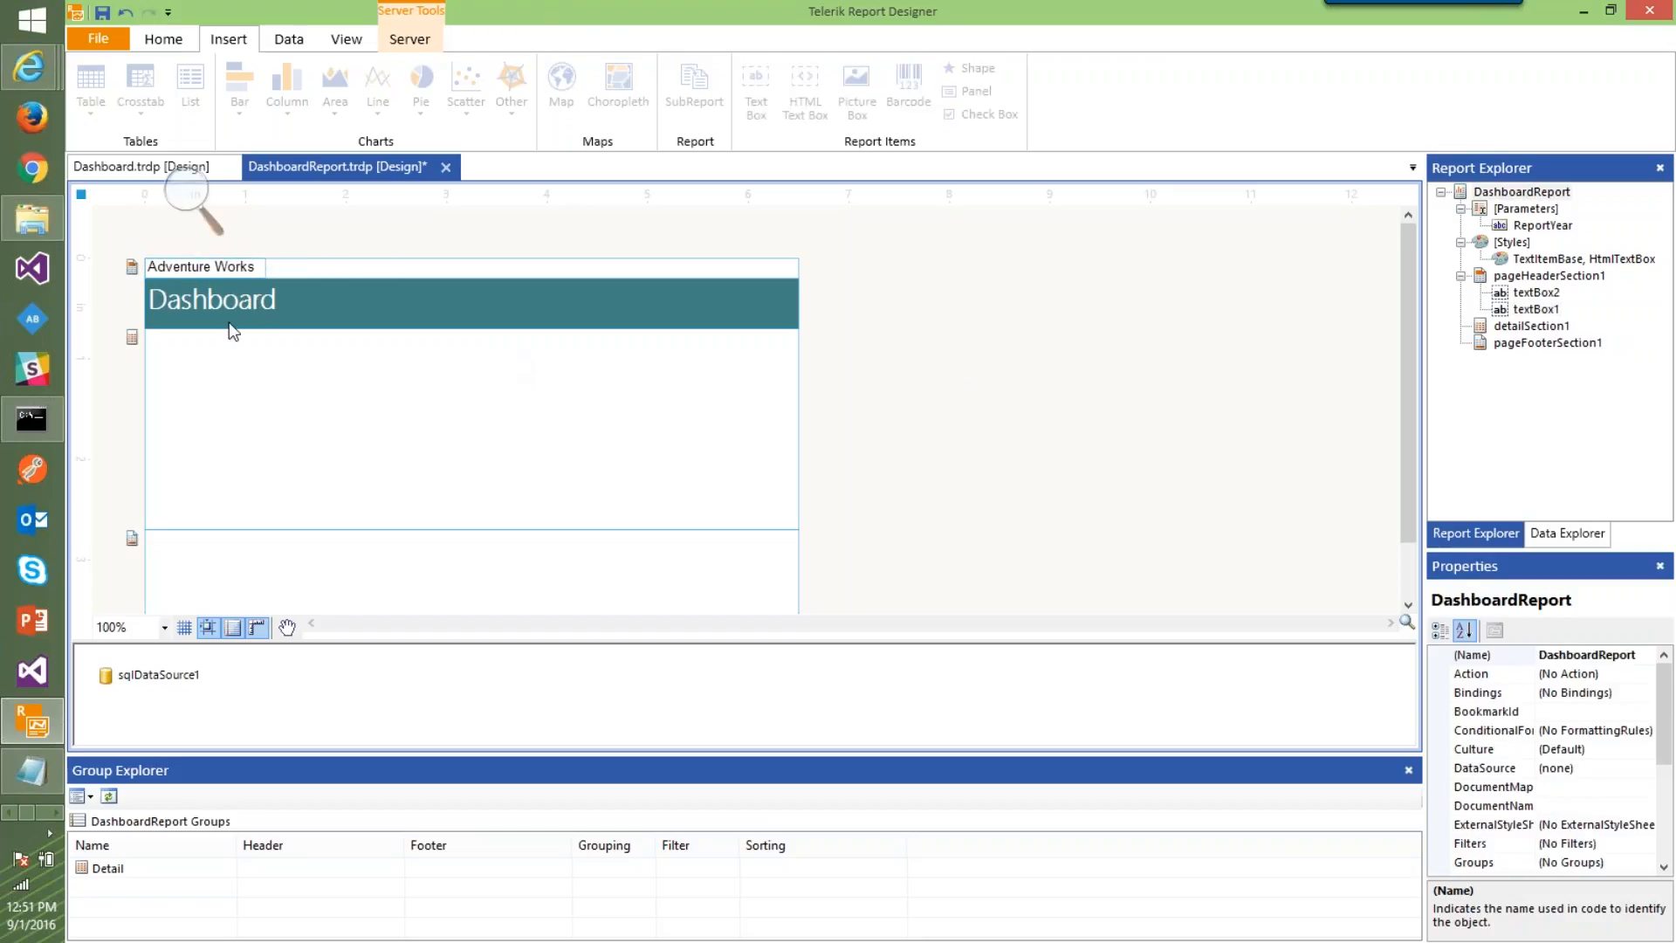
click(345, 271)
click(262, 290)
click(234, 266)
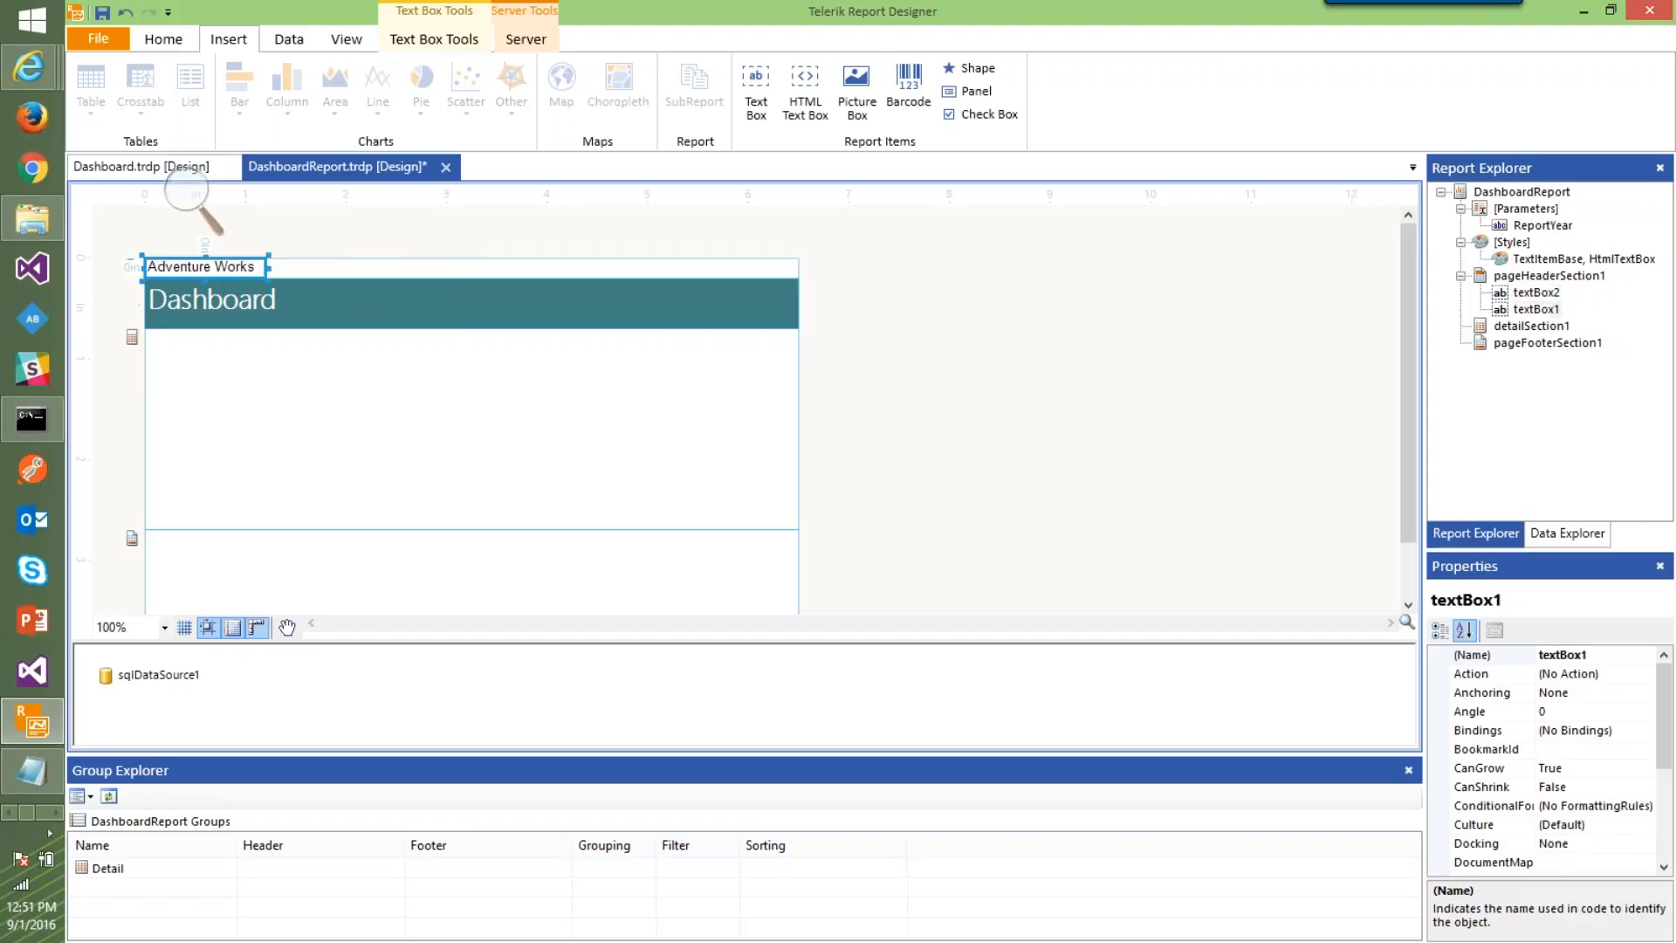
Insert a panel at the detail section's upper-left corner, and resize it to about 3.3 by 2.1 in
click(311, 385)
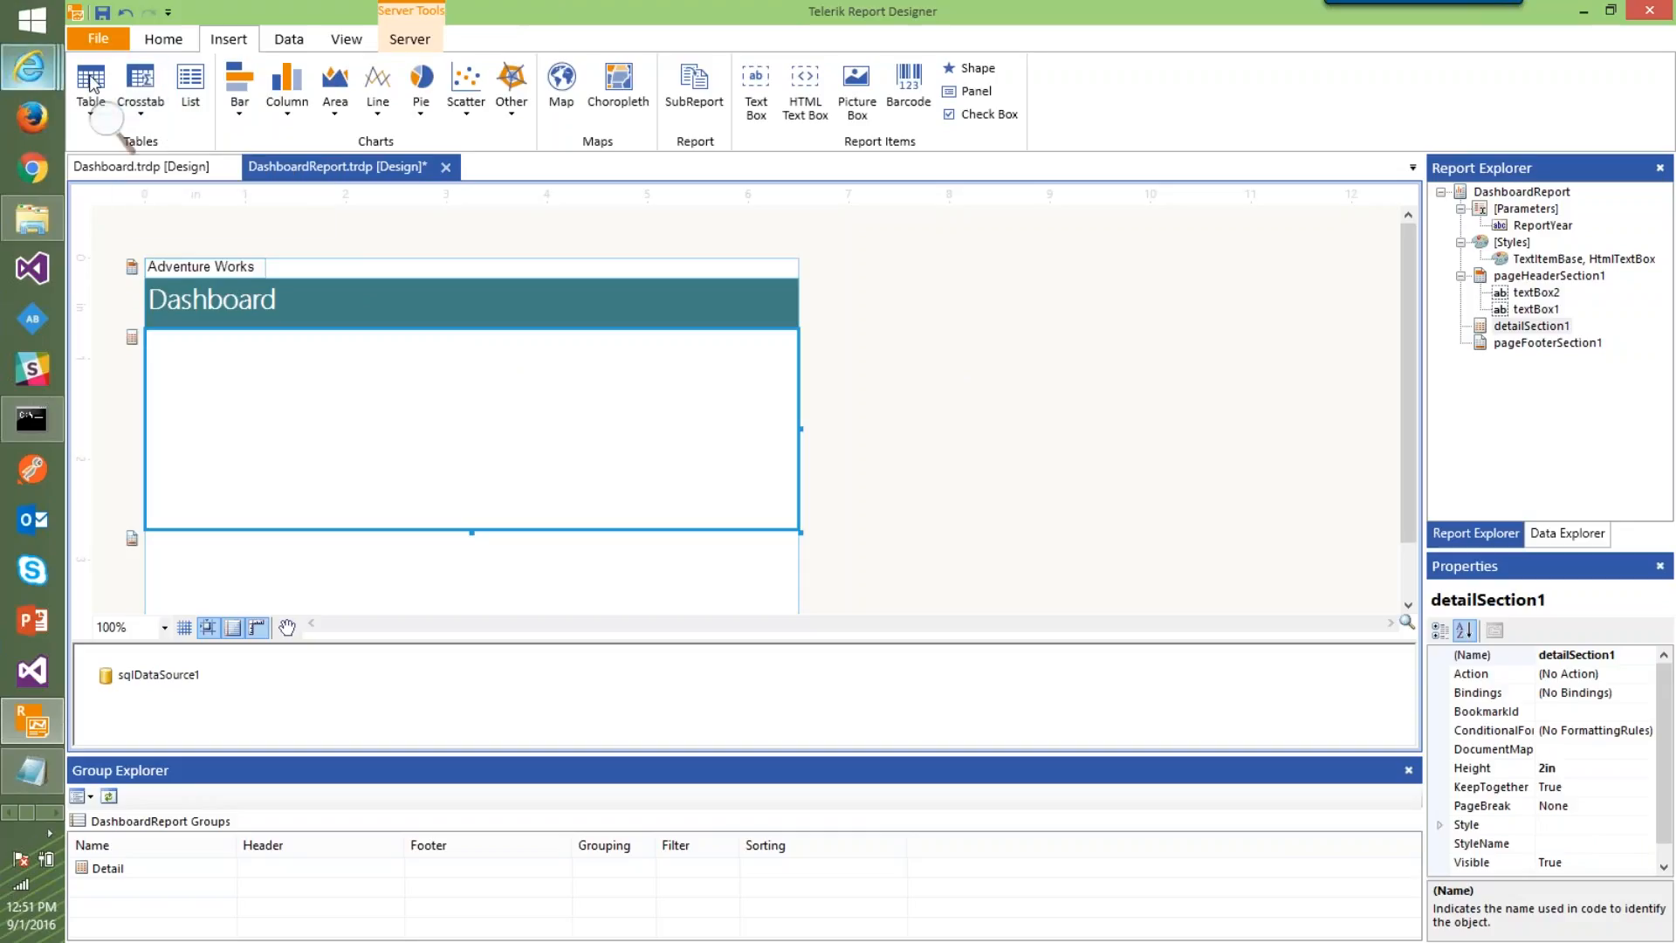
click(107, 120)
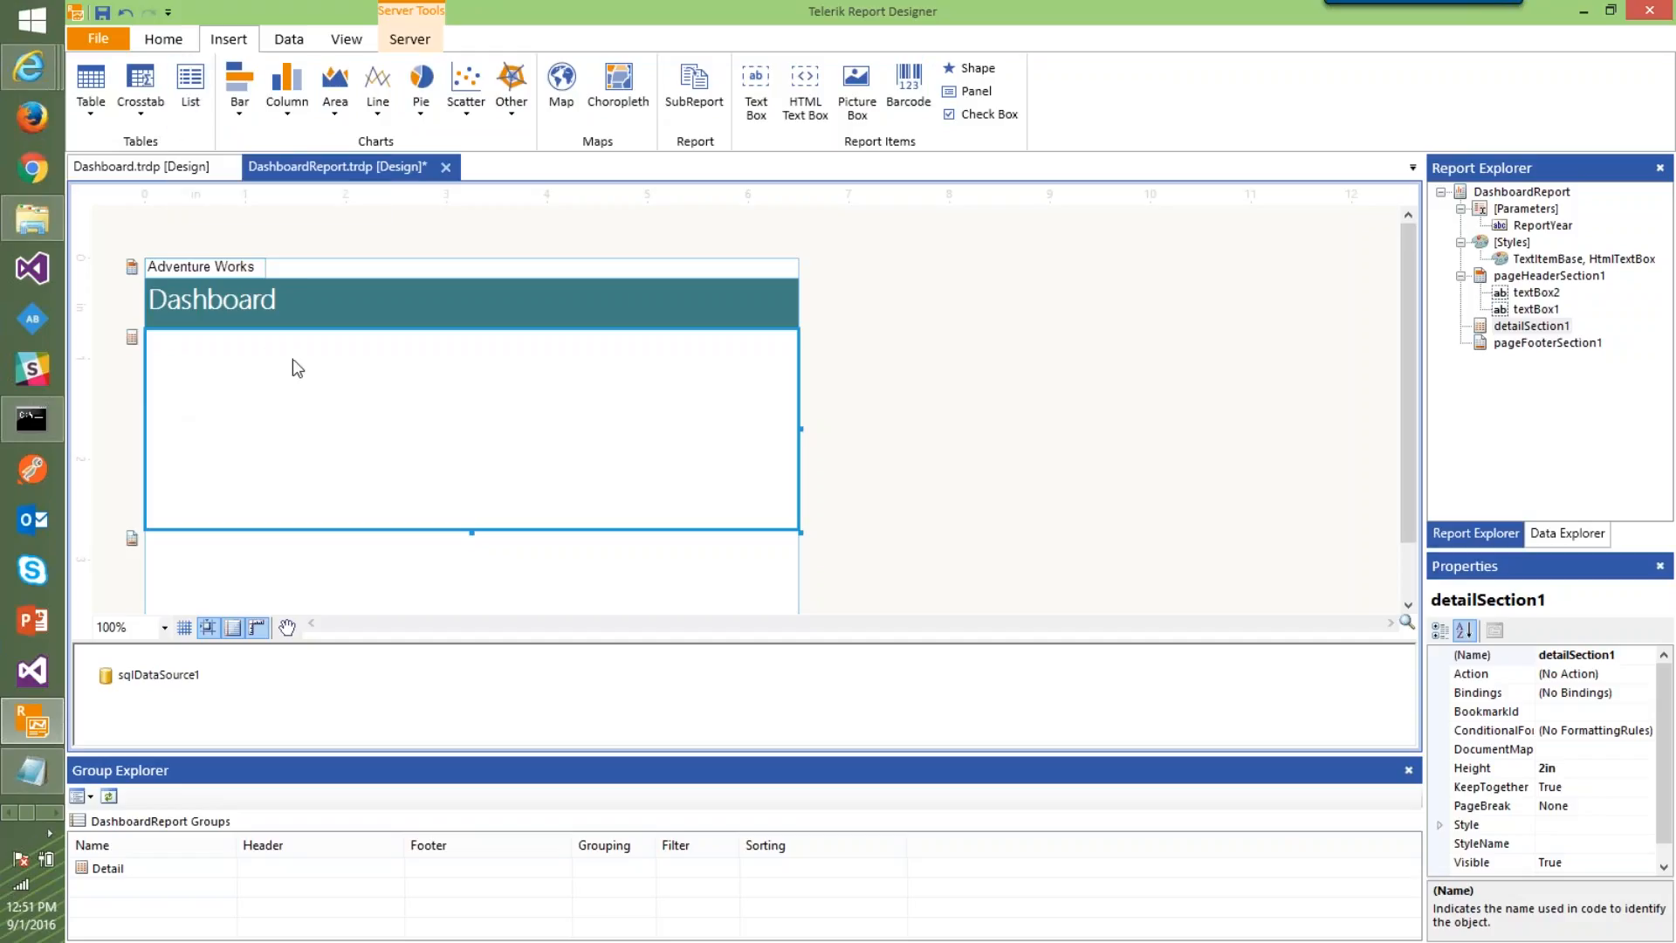
click(973, 90)
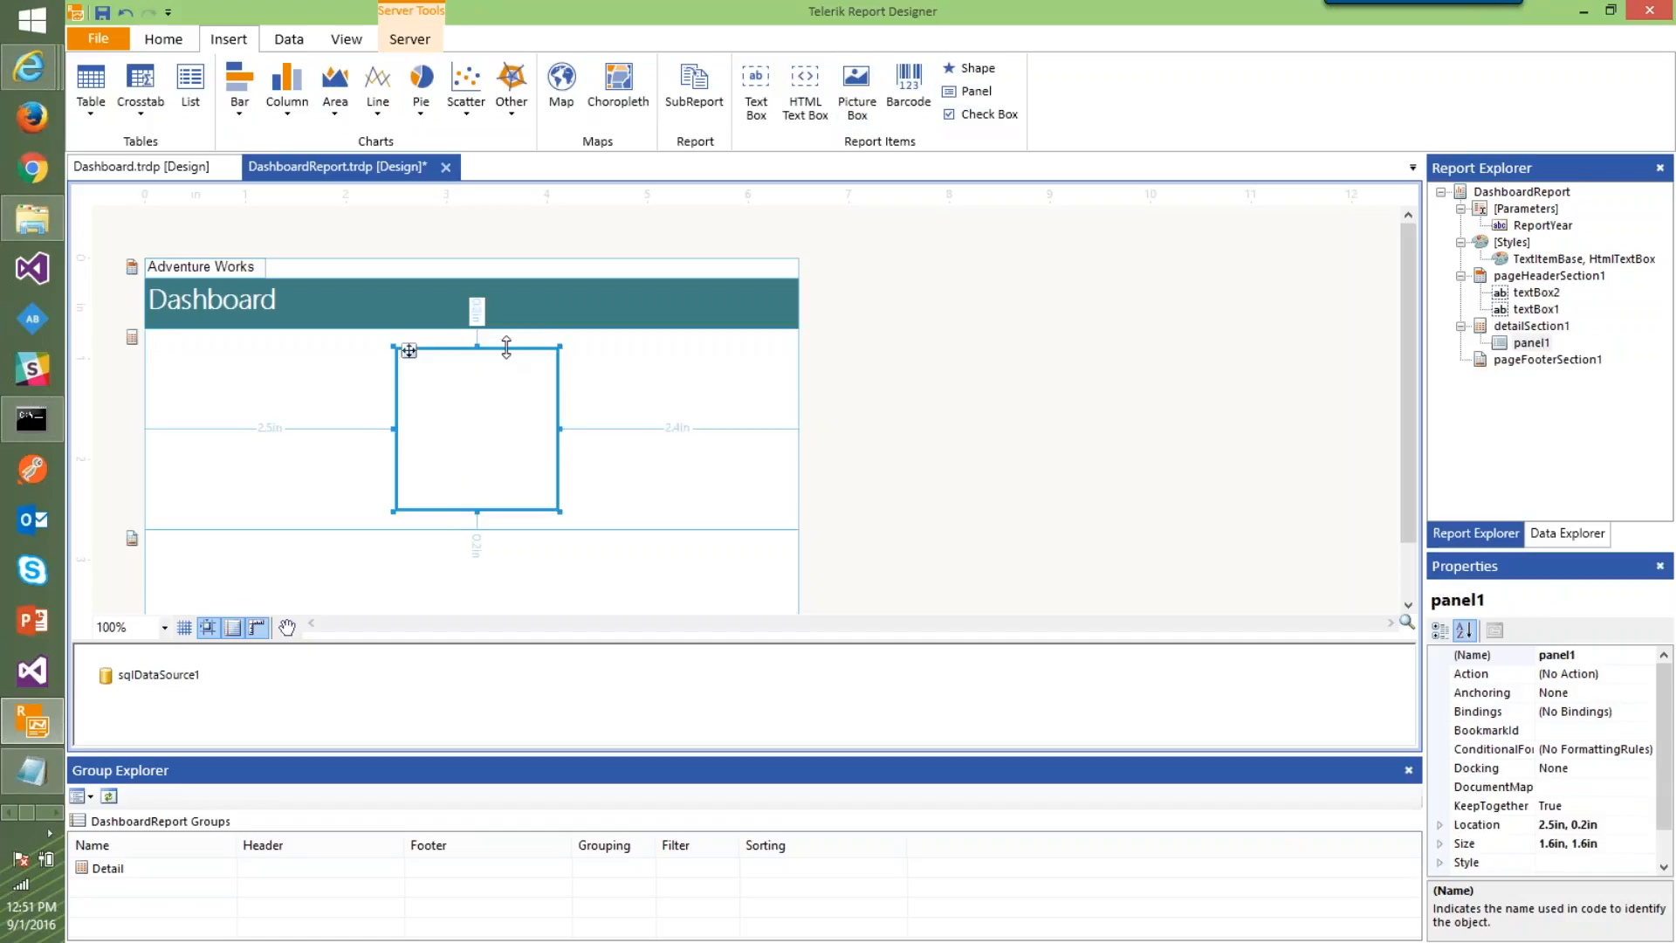
drag(393, 353, 162, 338)
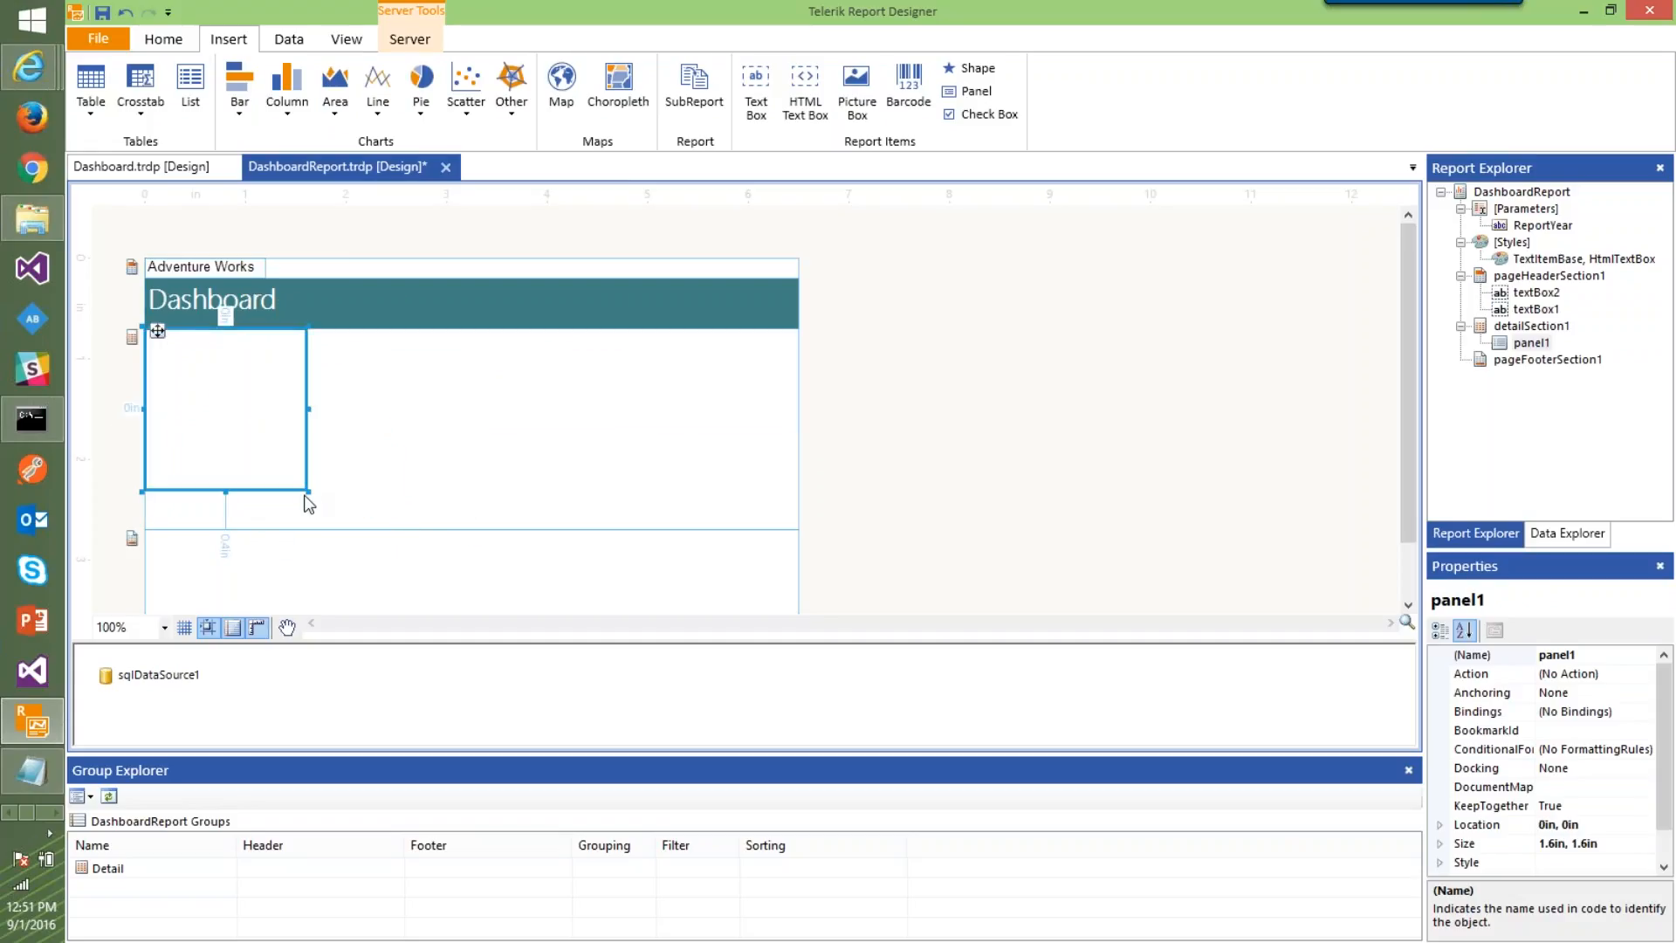
drag(306, 492, 486, 542)
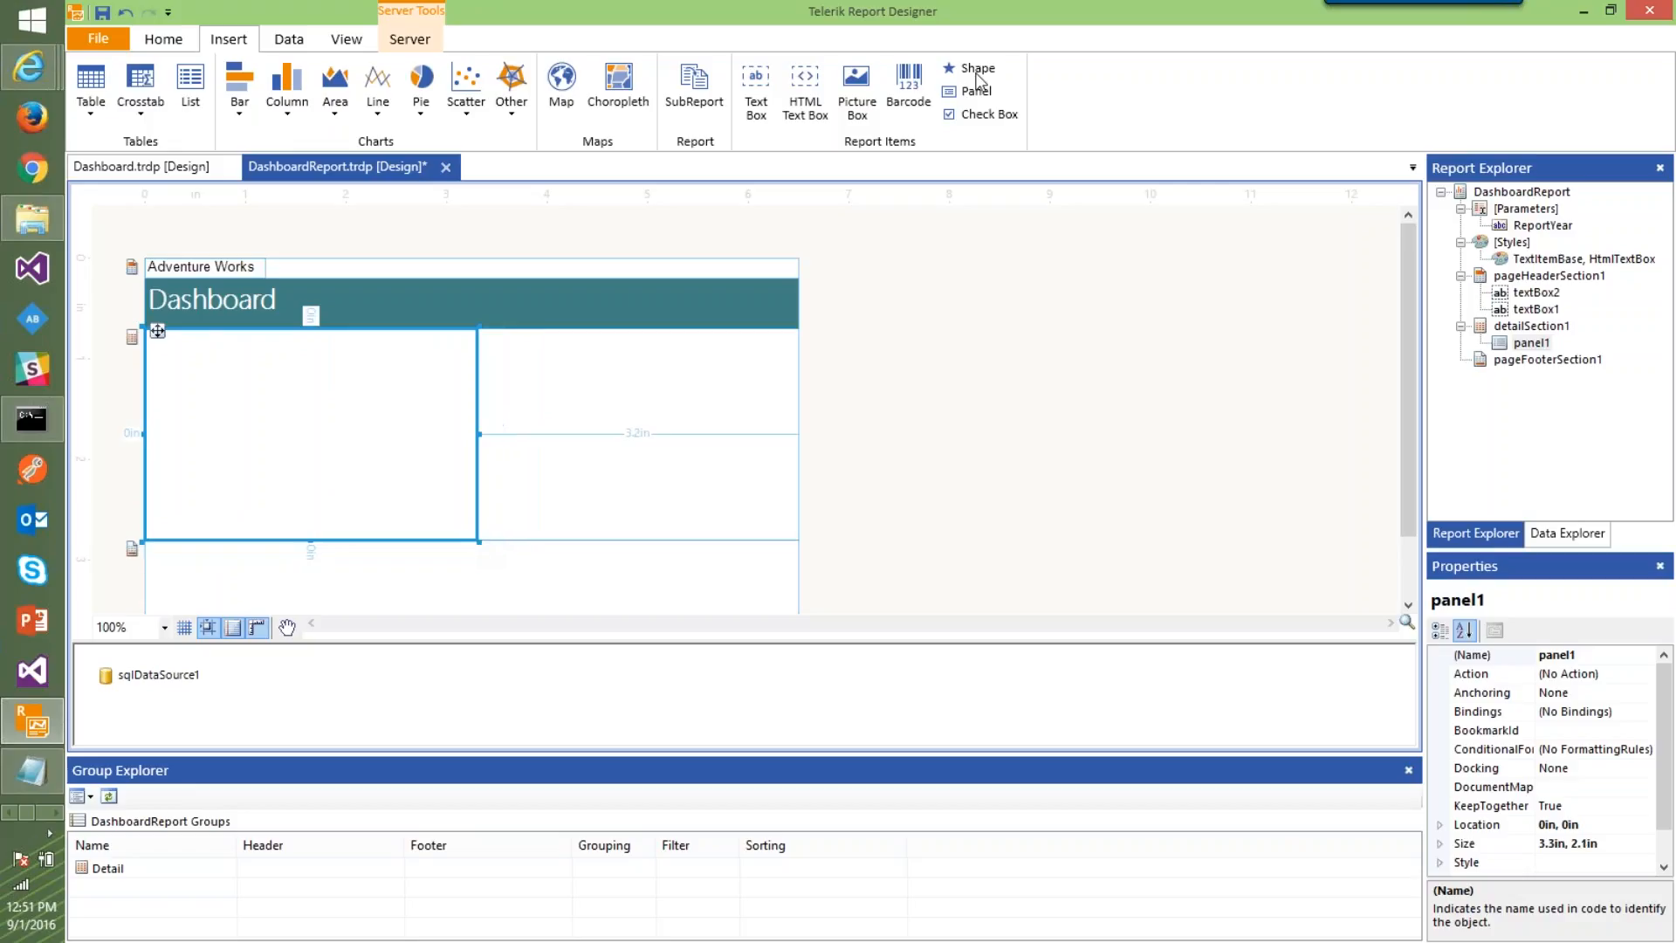
Insert a second panel beside the first in the detail section, and resize it to fill the remaining width and height
click(677, 371)
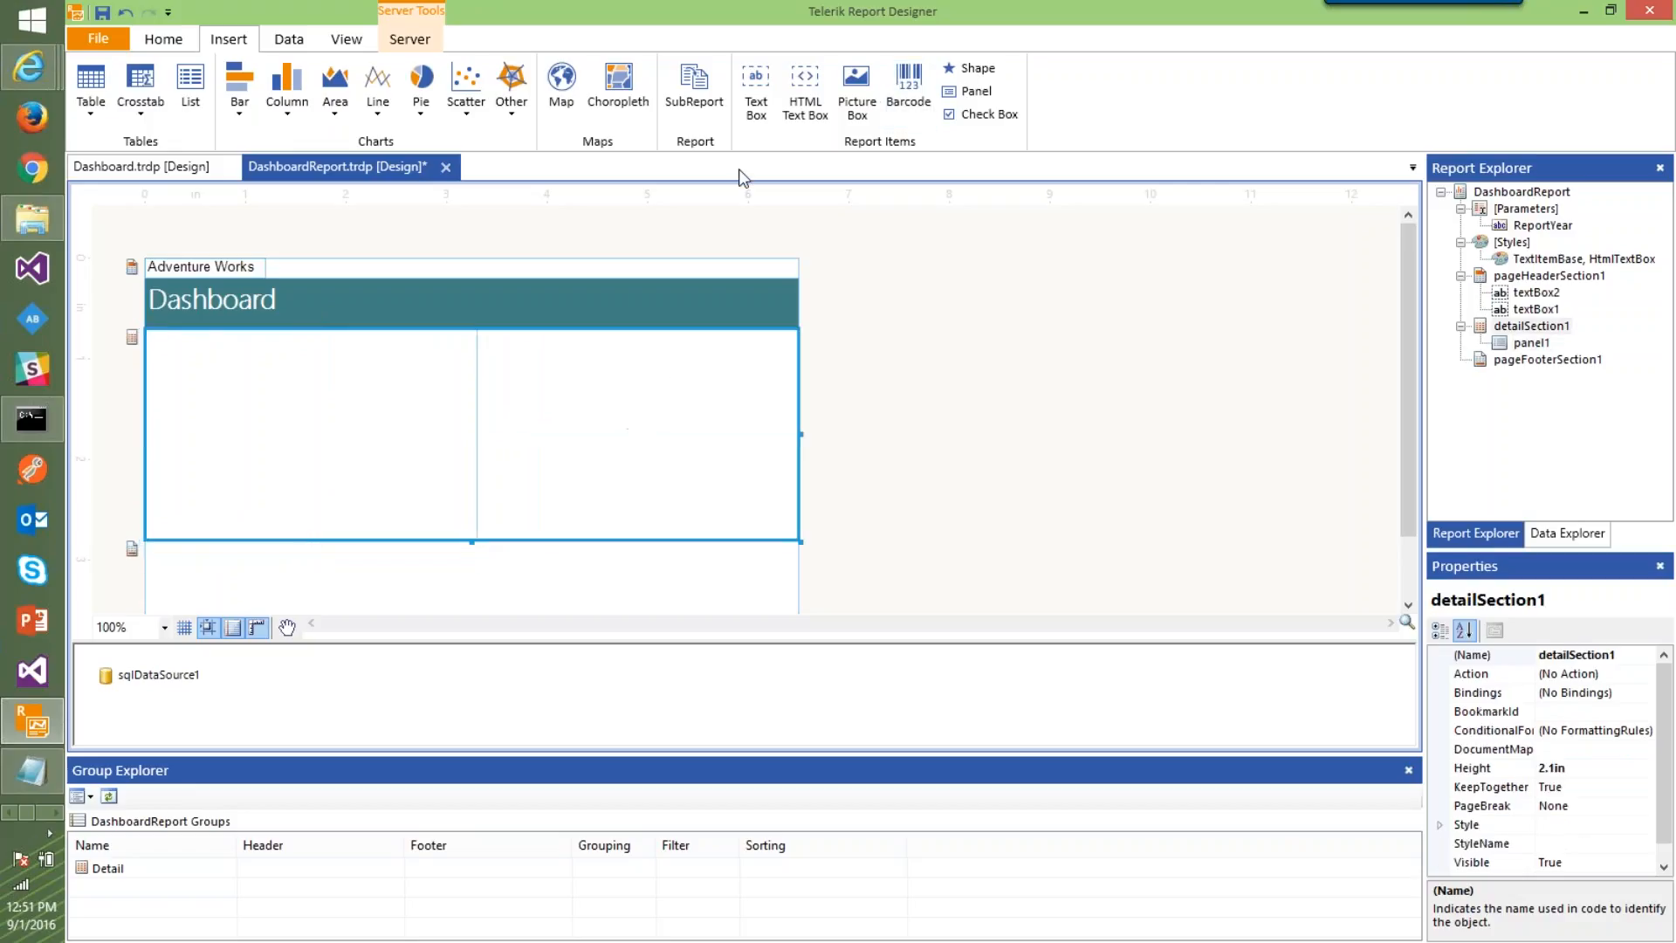
click(970, 91)
drag(415, 363, 490, 330)
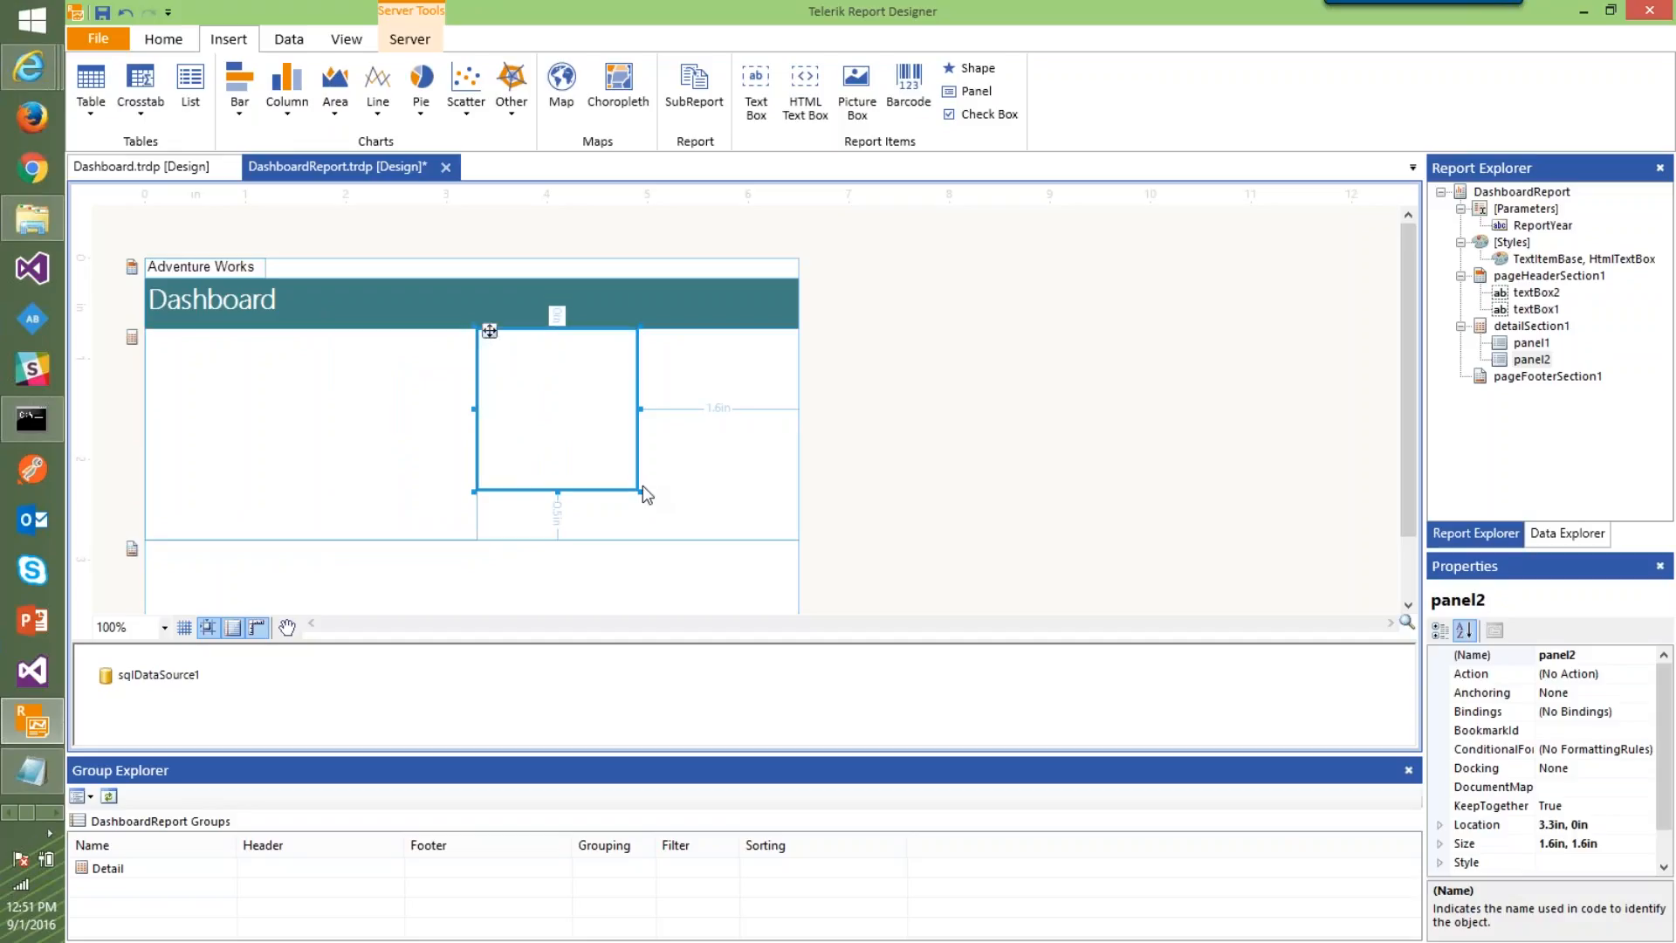
drag(641, 490, 797, 536)
Add a text box reading Top 5 Performing Agents at the first panel's upper edge, and widen it to the full panel width
click(299, 416)
click(755, 87)
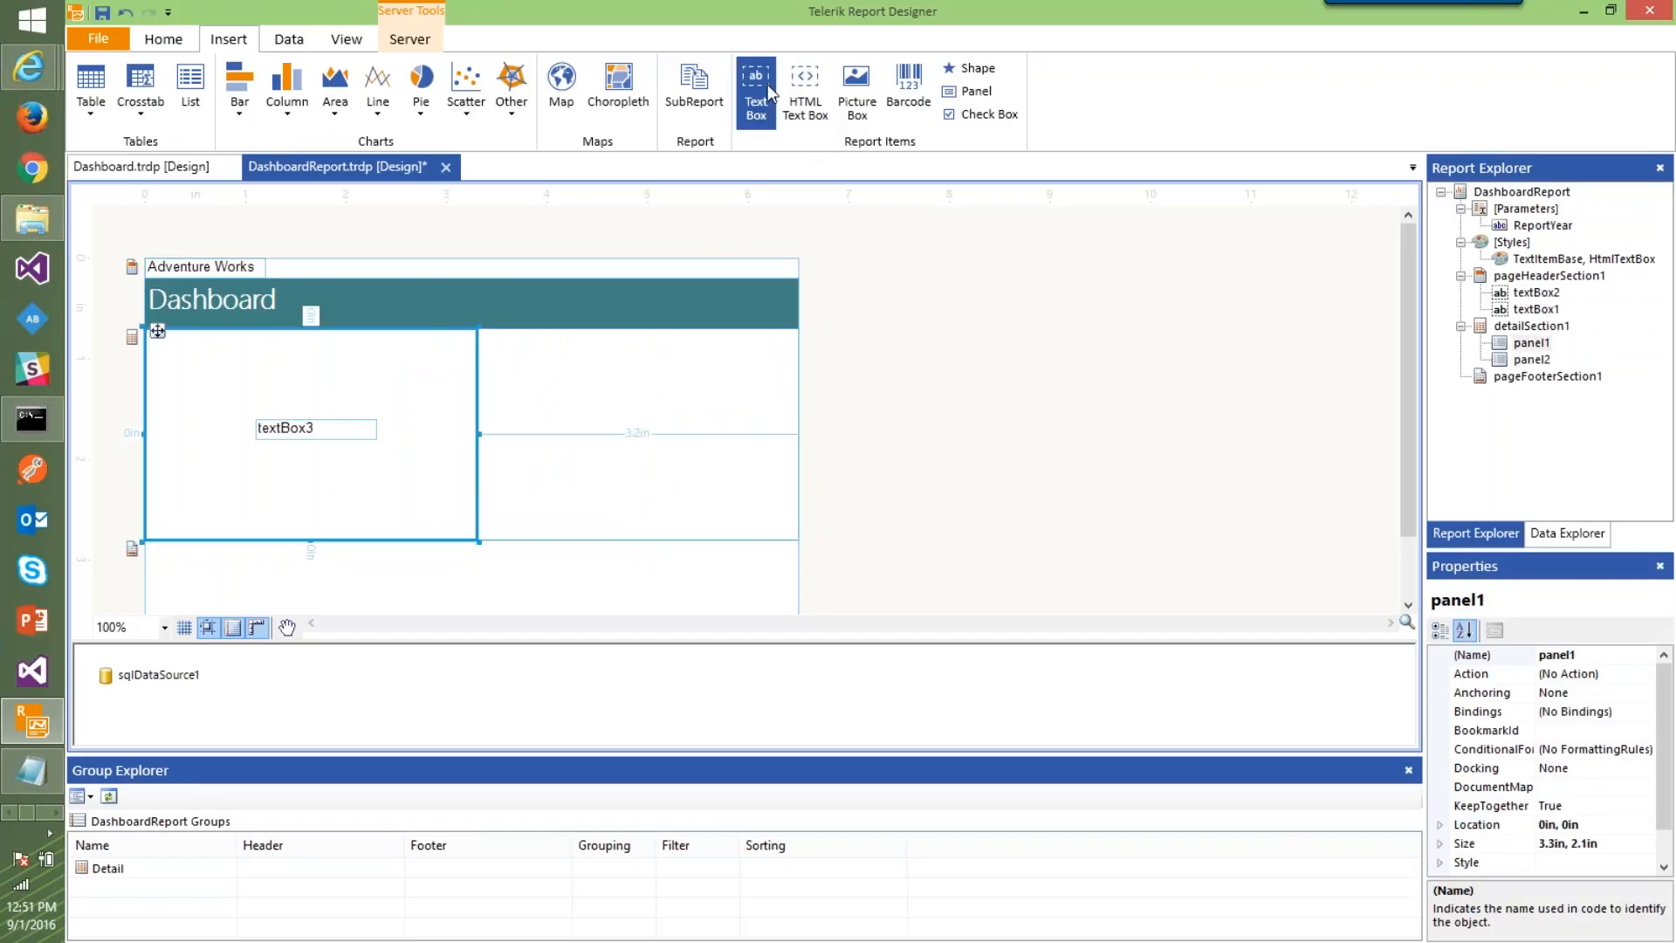
drag(239, 368, 234, 332)
double_click(209, 338)
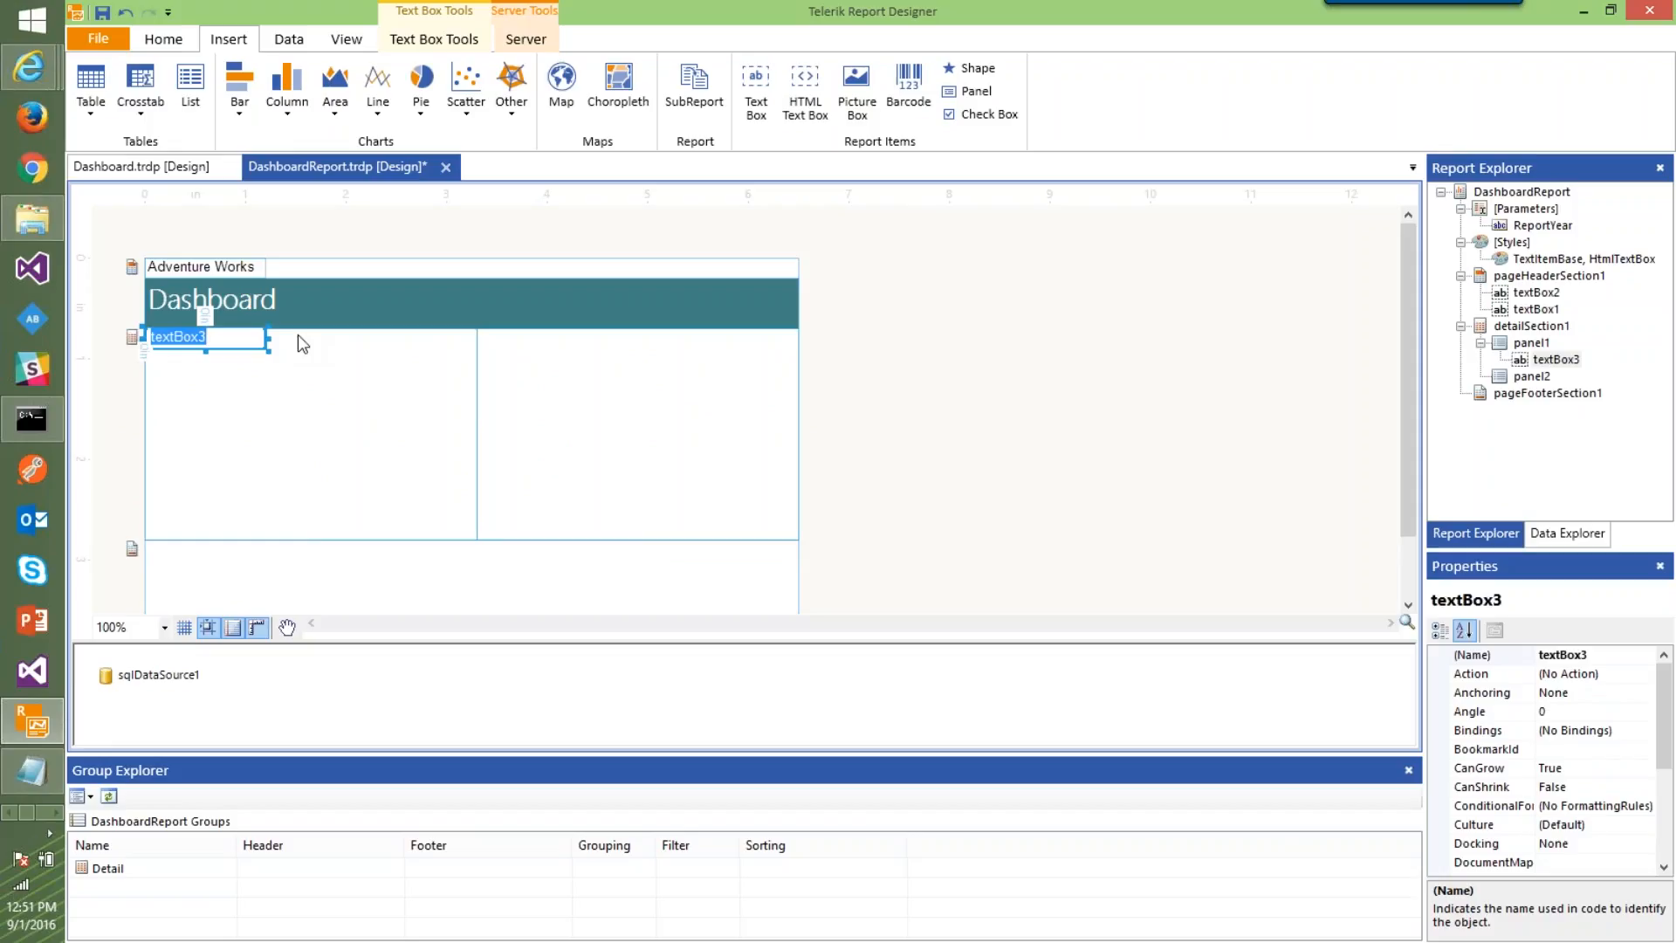
text(Top 5 )
text(Performing Age)
text(nts)
drag(267, 350, 477, 348)
Style the Top 5 Performing Agents text box with the Silver text color and the Segoe UI Light font
right_click(387, 341)
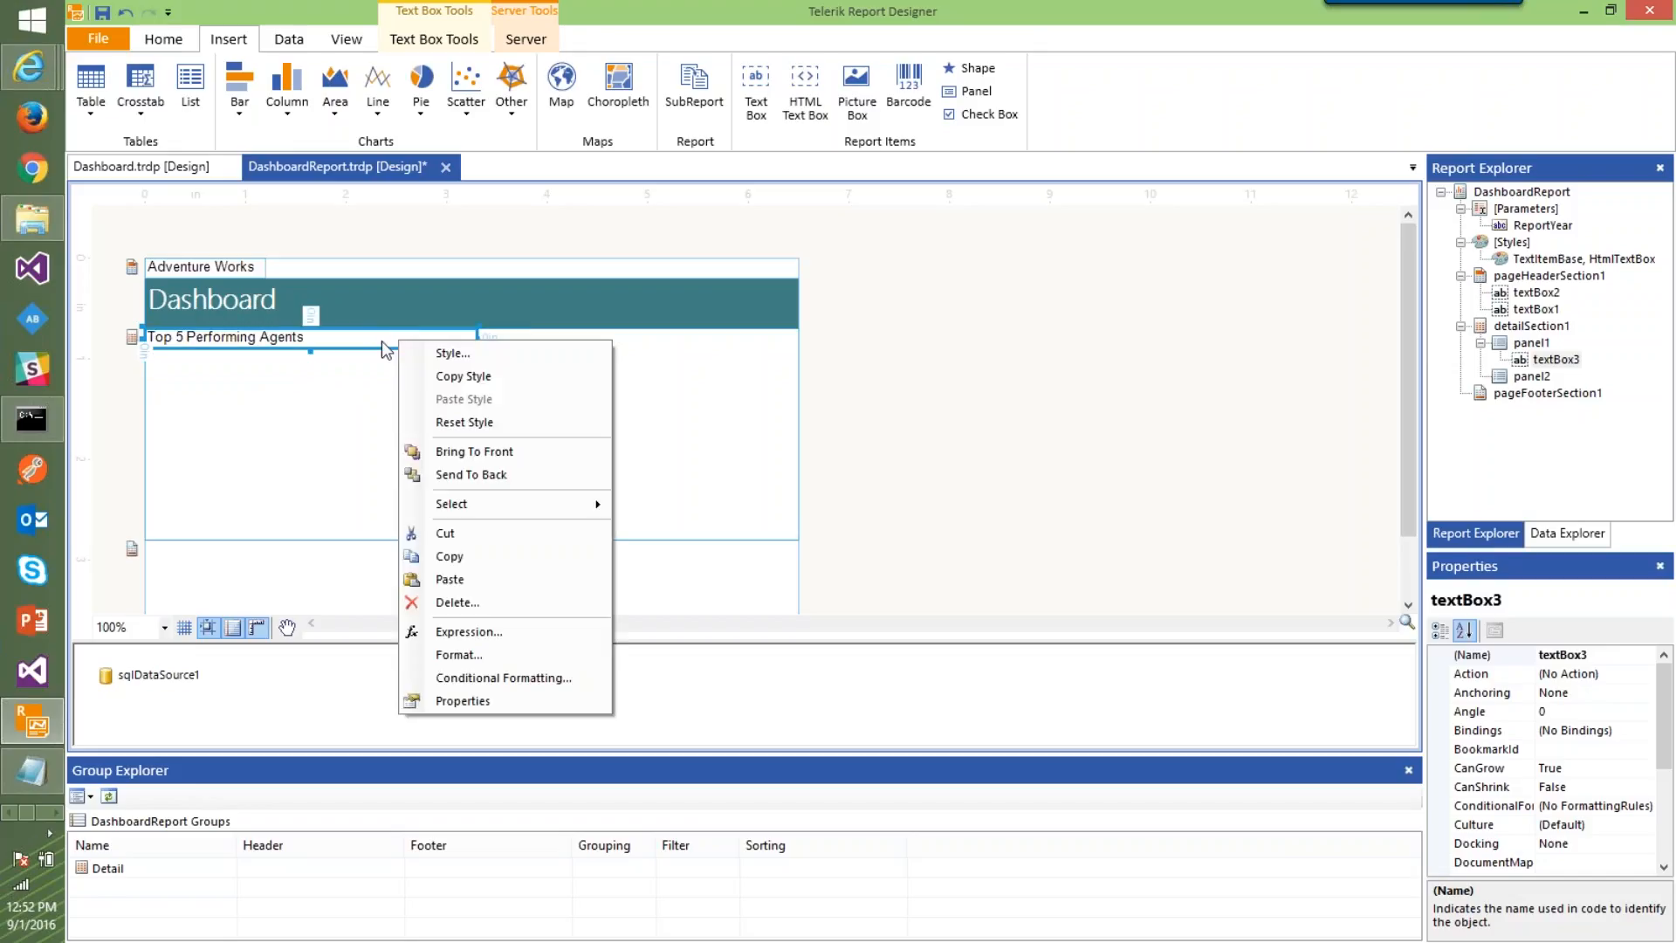
click(467, 350)
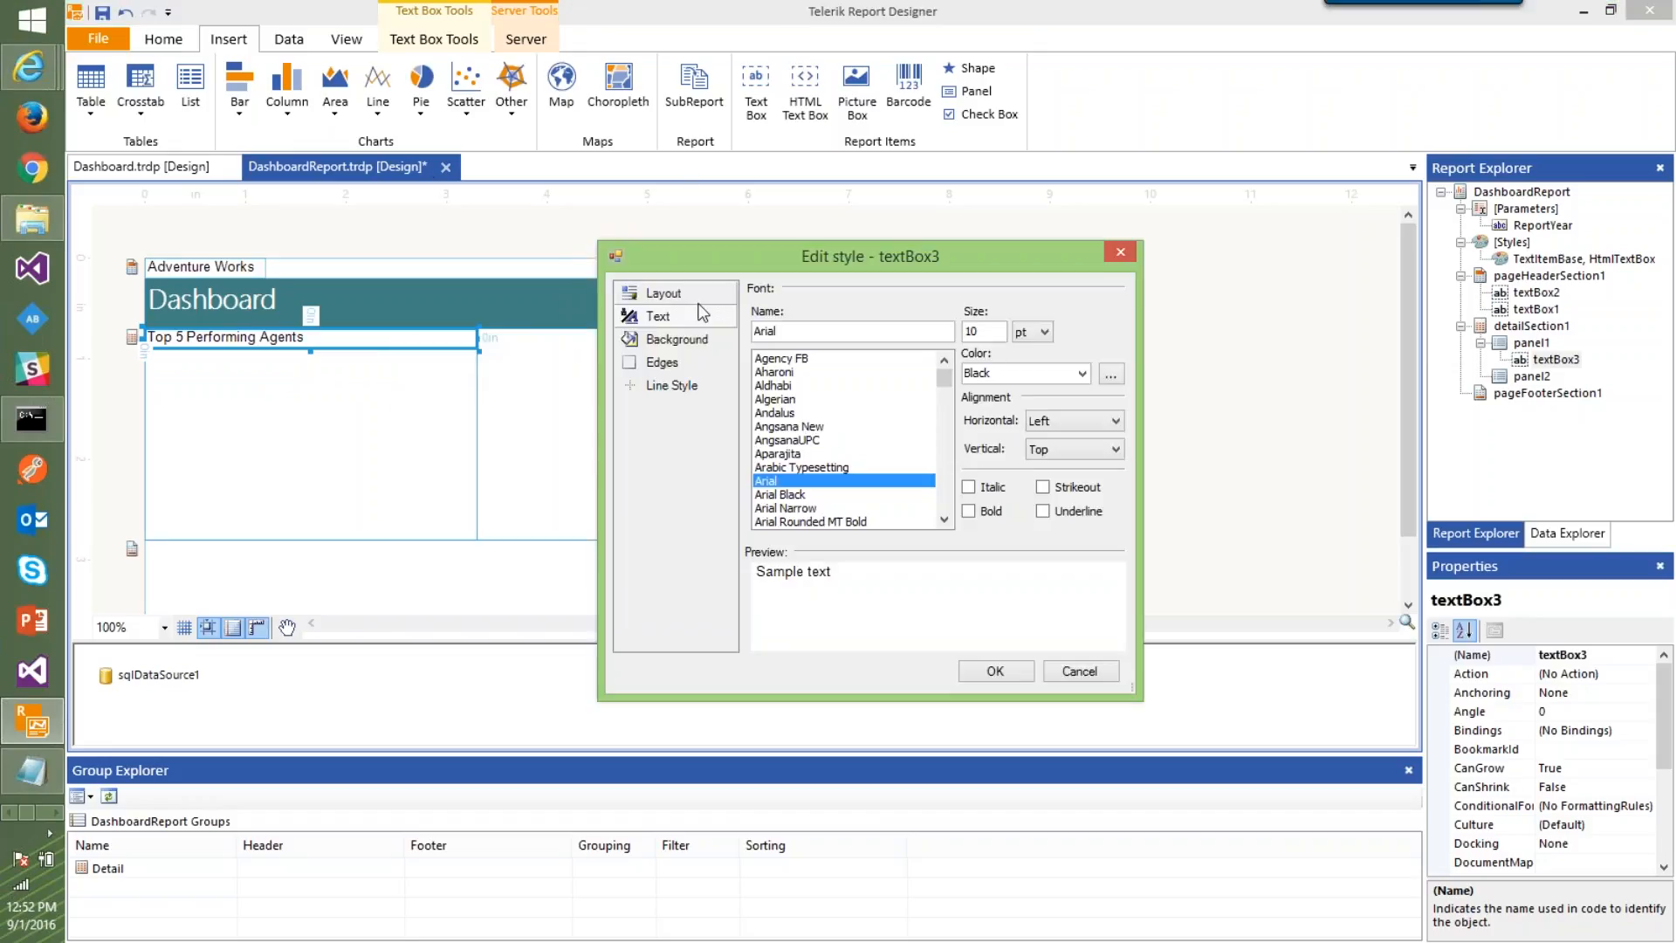
click(1110, 375)
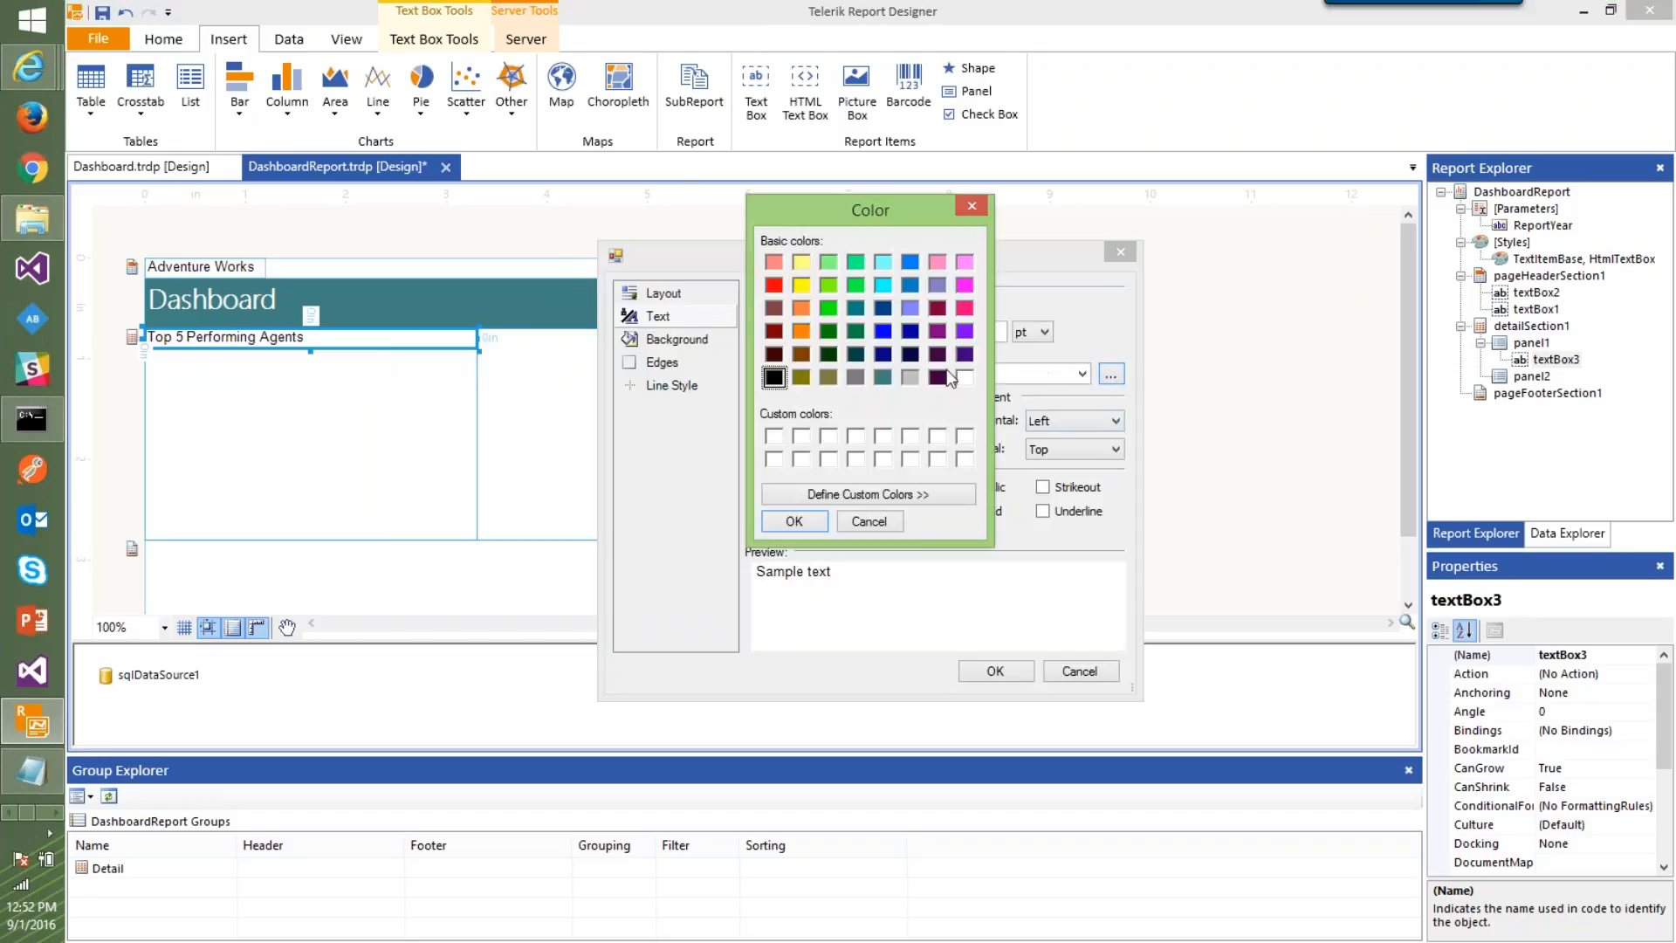
click(913, 379)
click(795, 519)
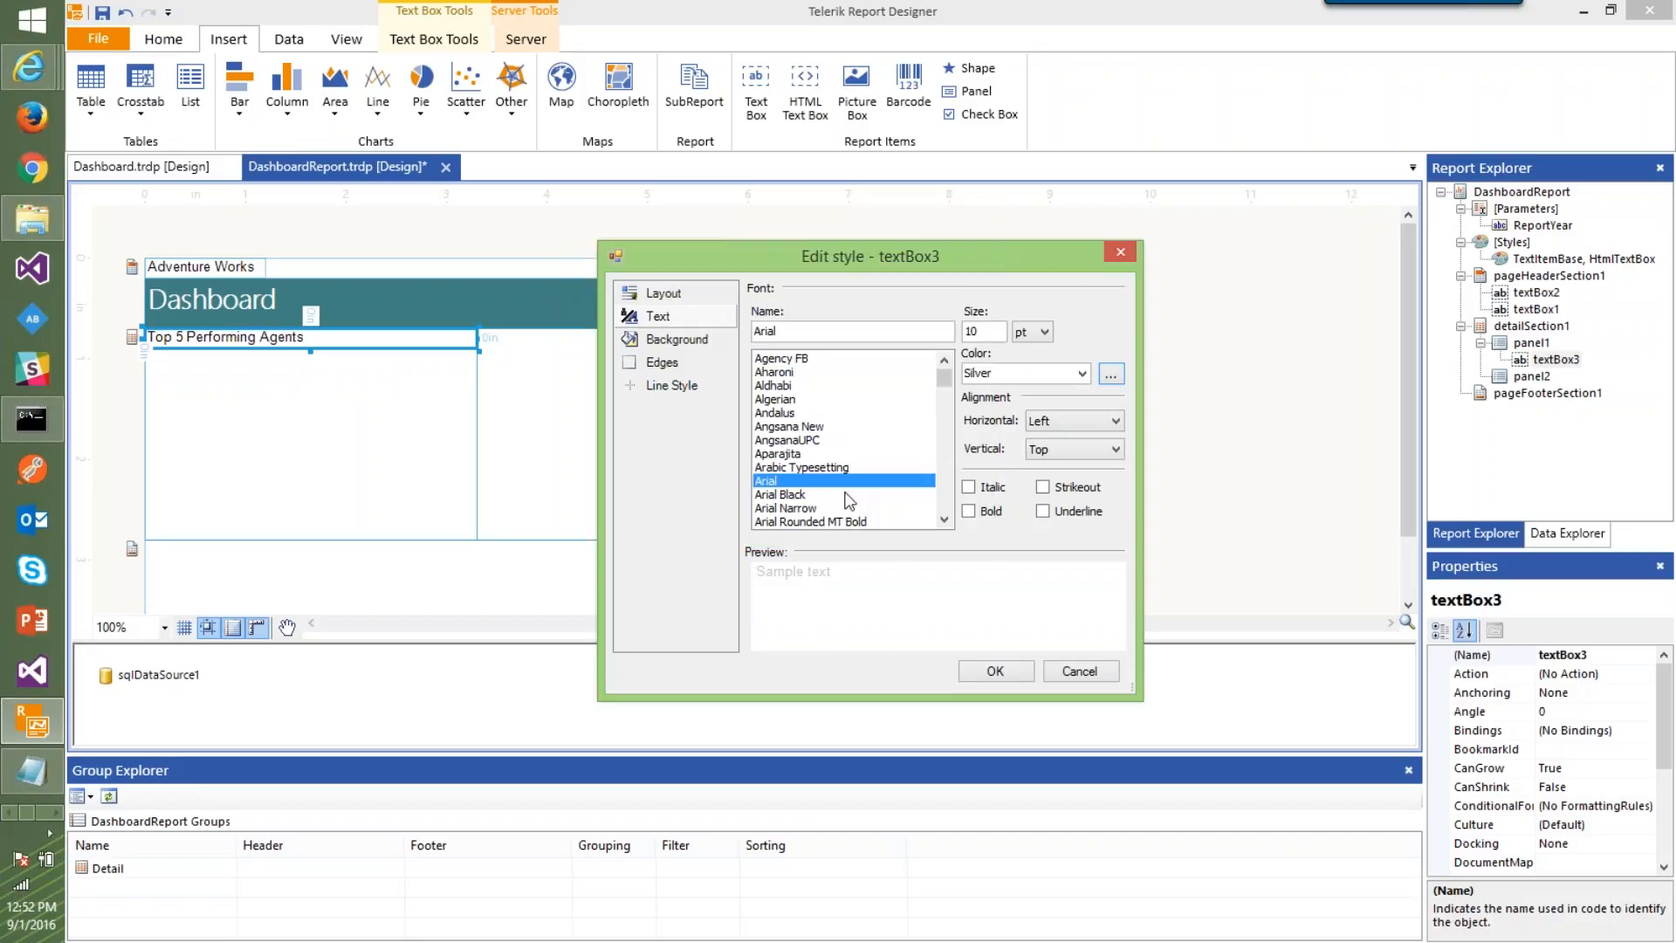
drag(941, 377, 927, 486)
click(825, 454)
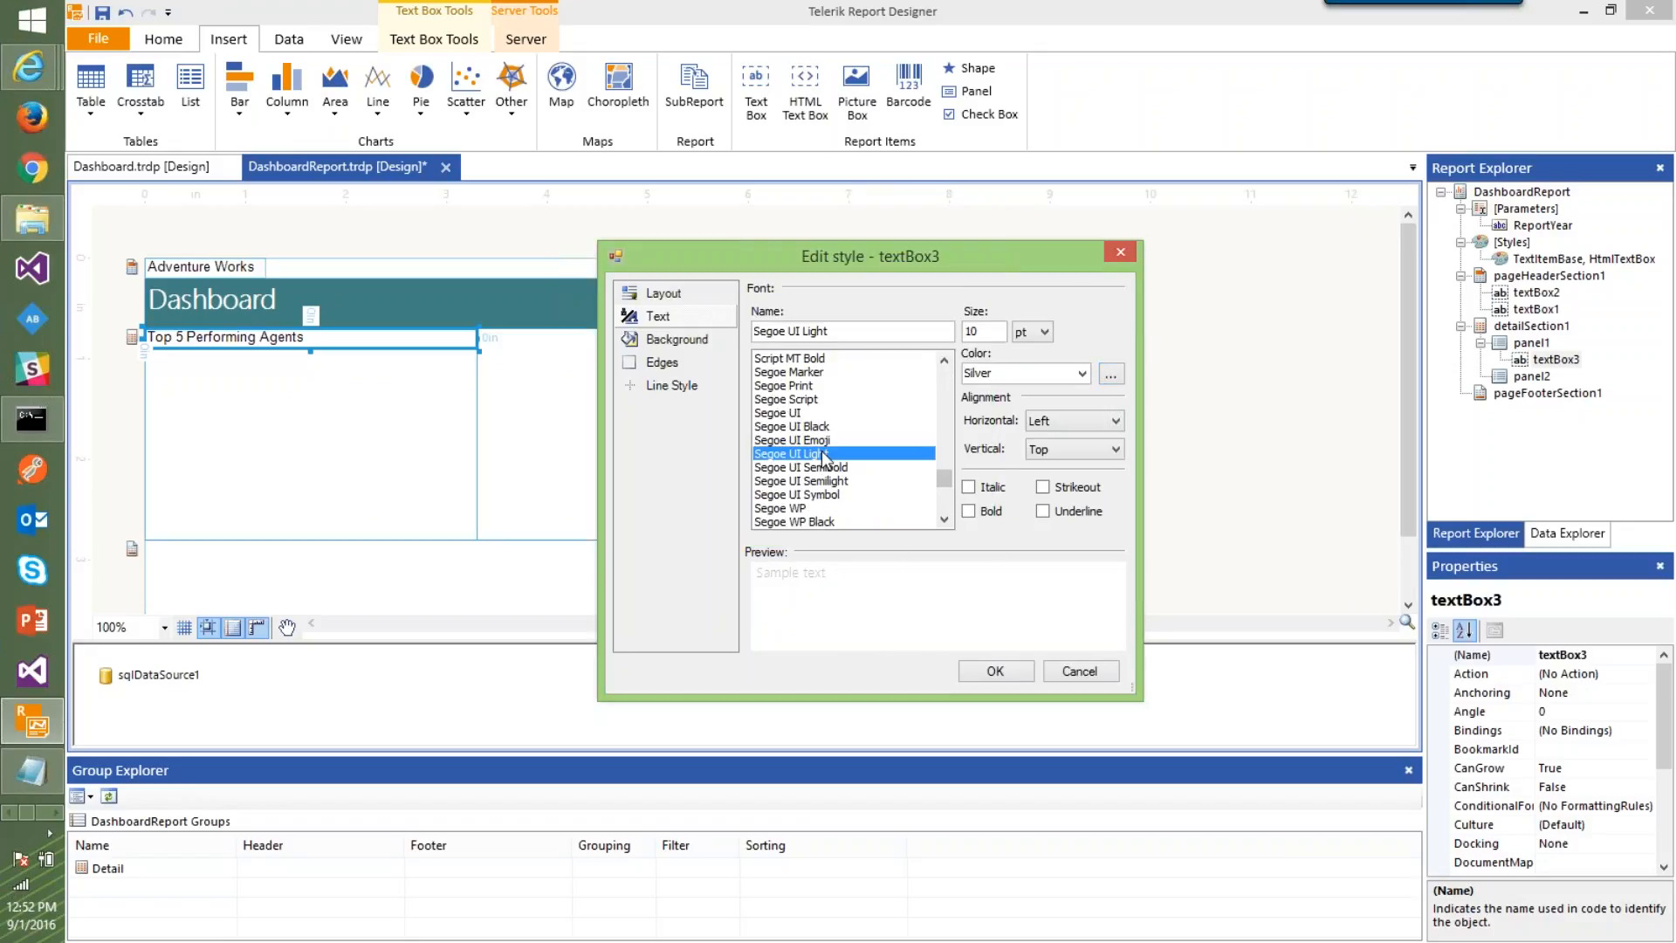
click(1002, 673)
click(350, 385)
click(301, 291)
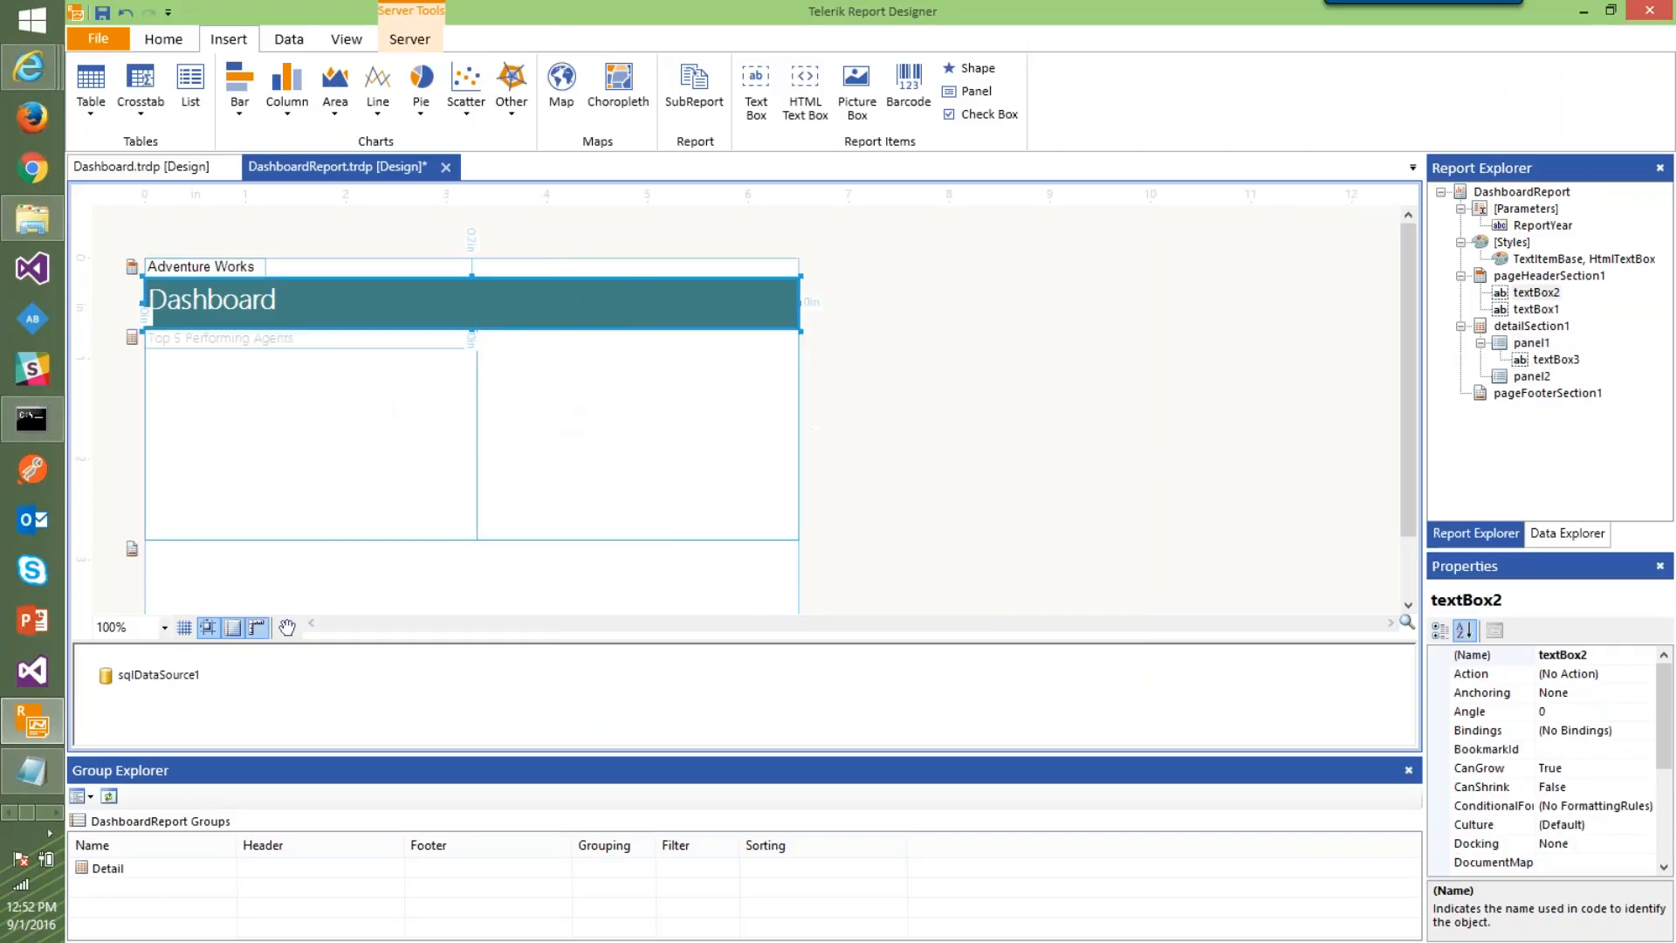
drag(301, 291, 302, 340)
key(ctrl+z)
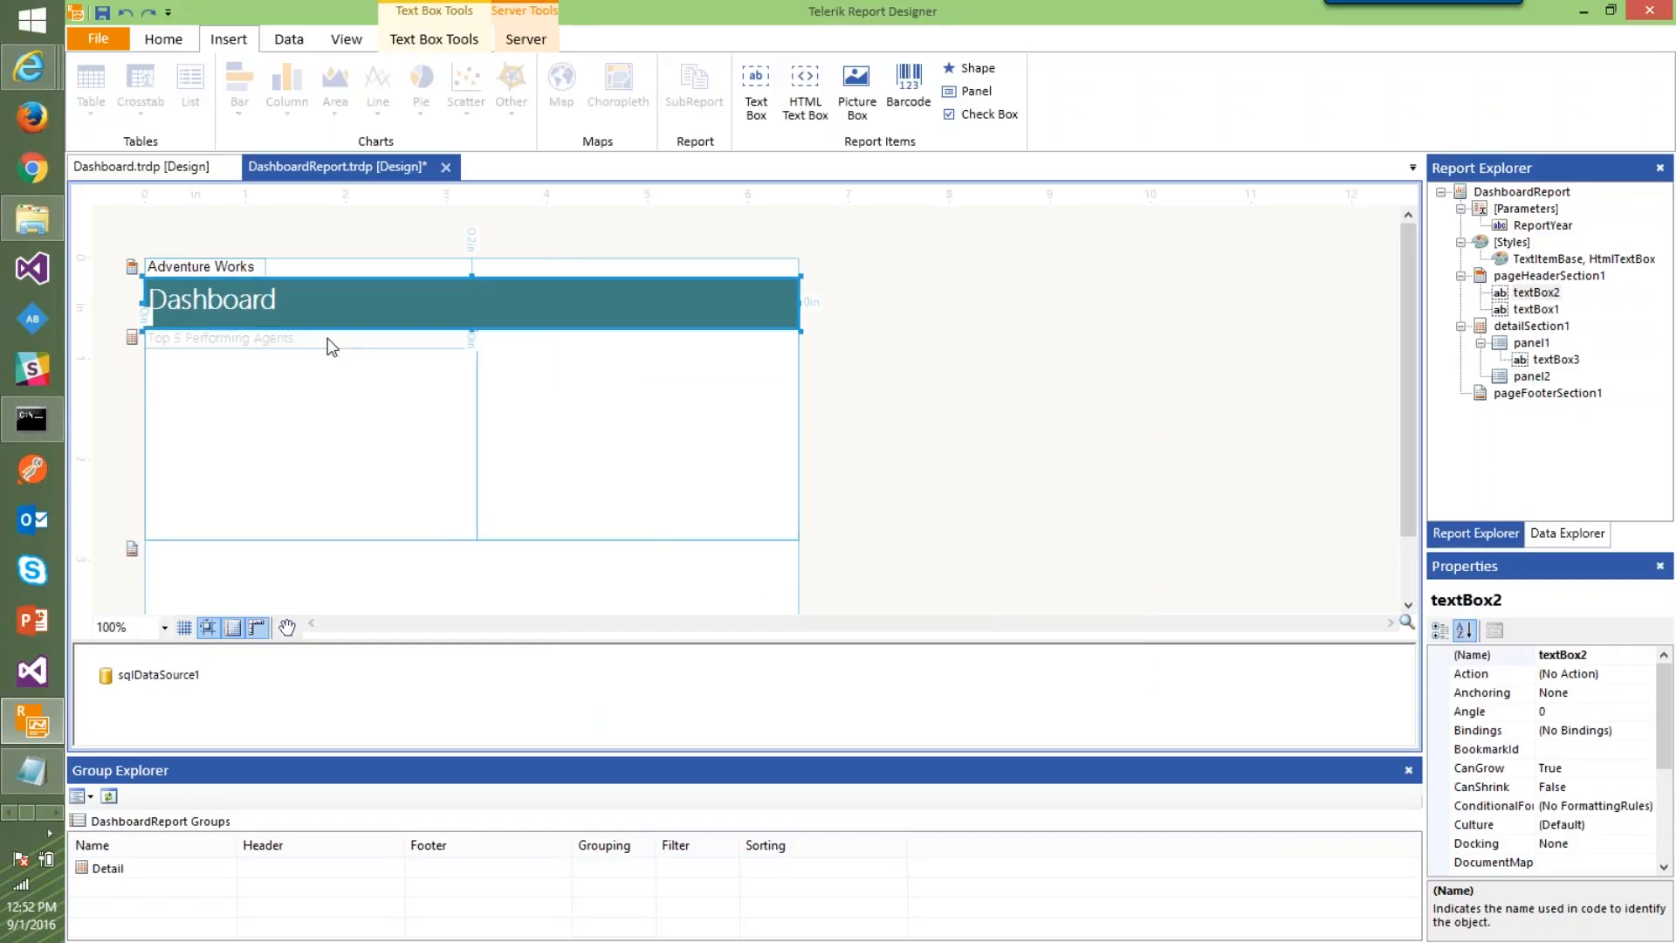
click(646, 403)
Start a crosstab with the wizard in the first panel, and add a new SQL data source named MainDataSource for it
click(307, 407)
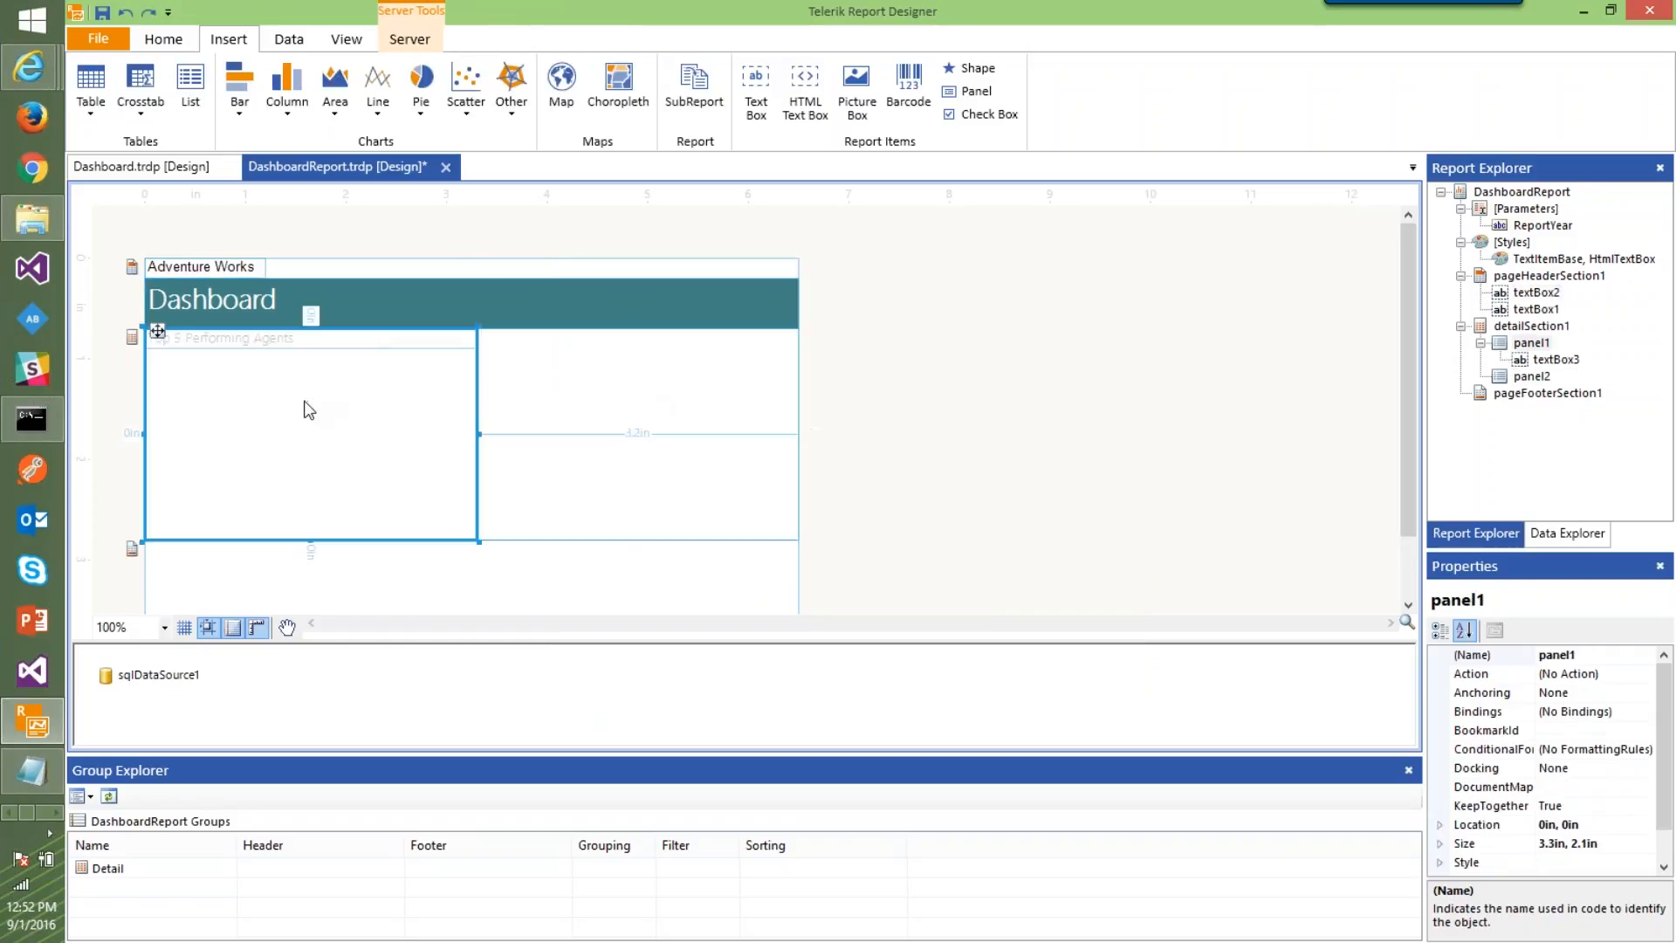
click(140, 117)
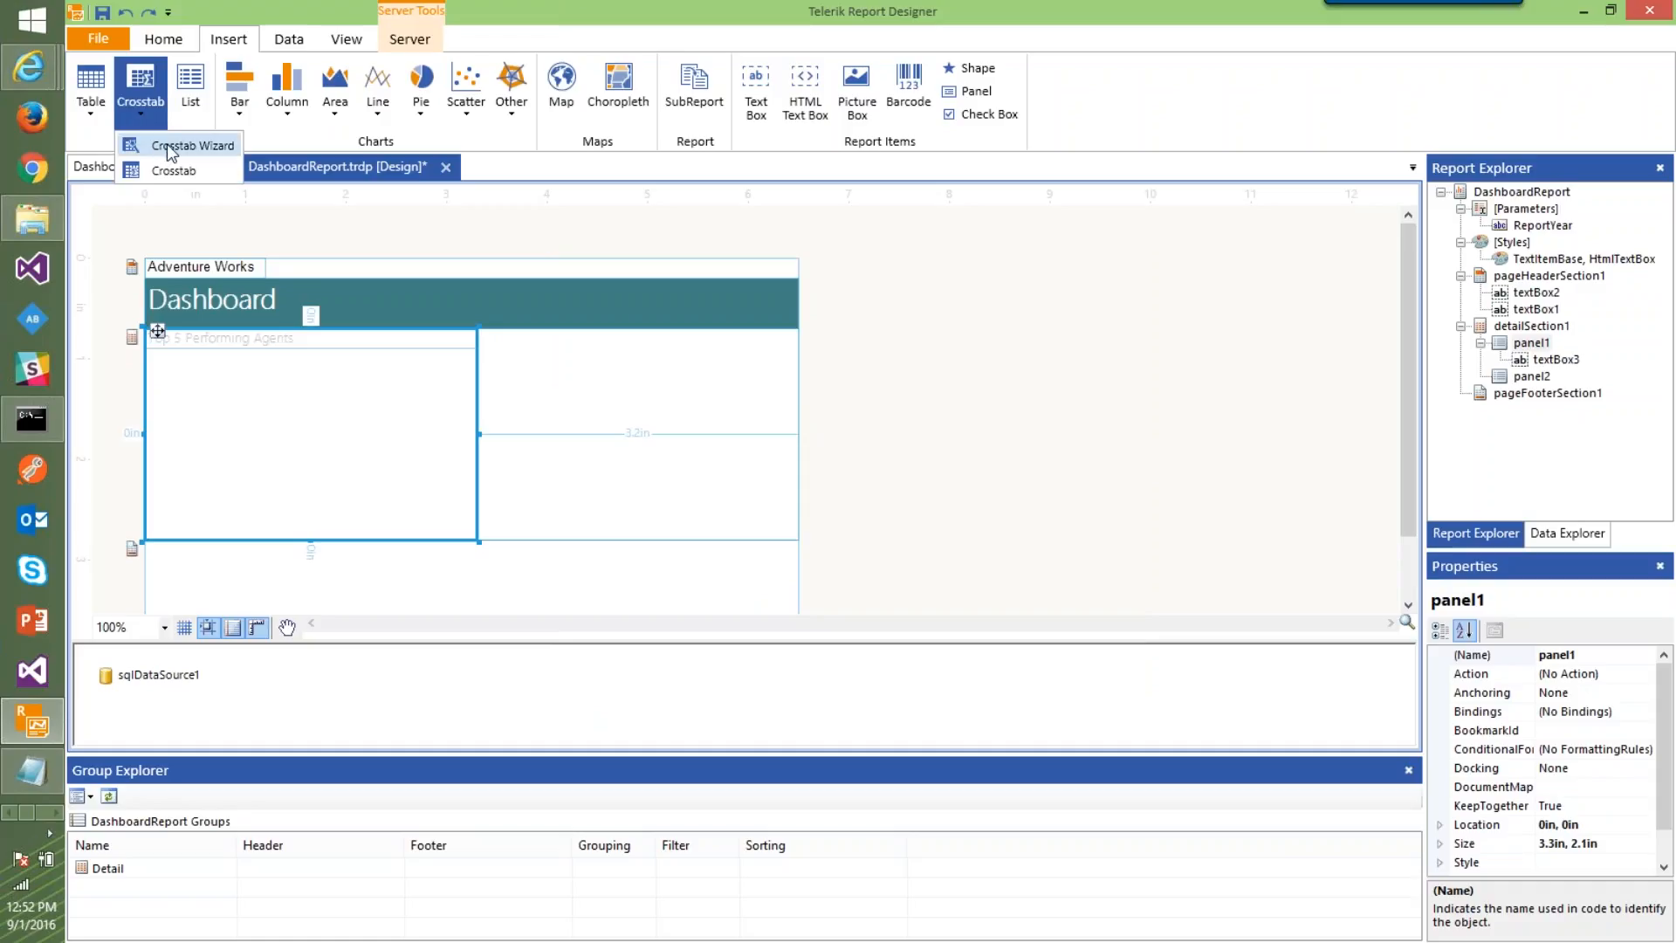
click(172, 148)
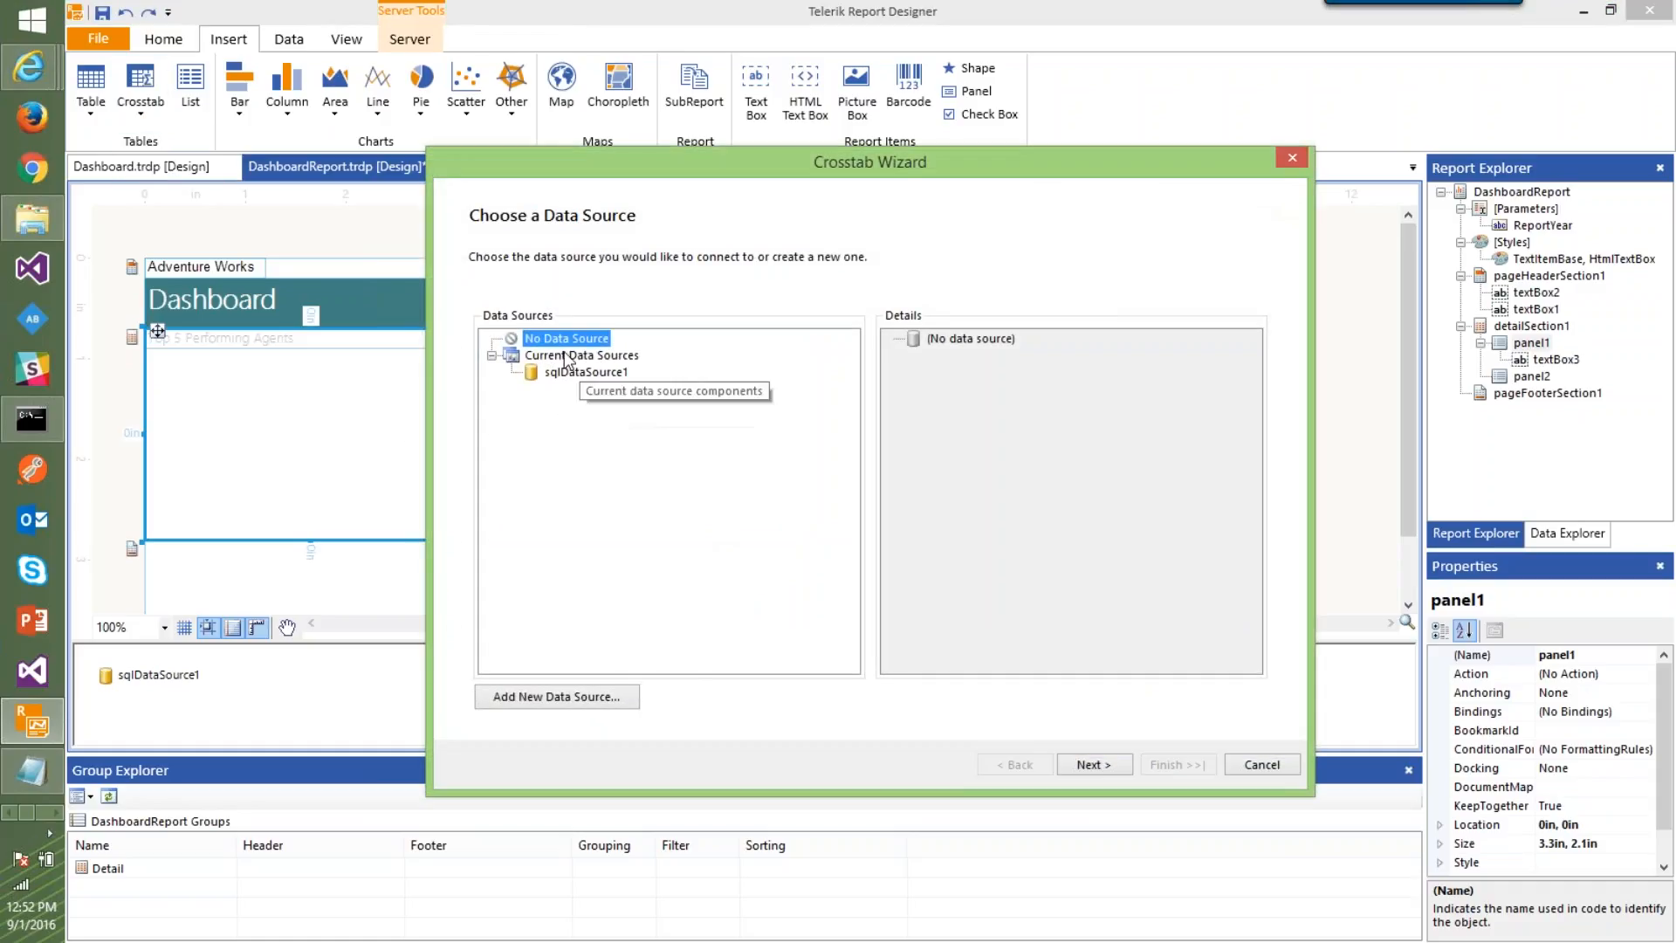
click(545, 695)
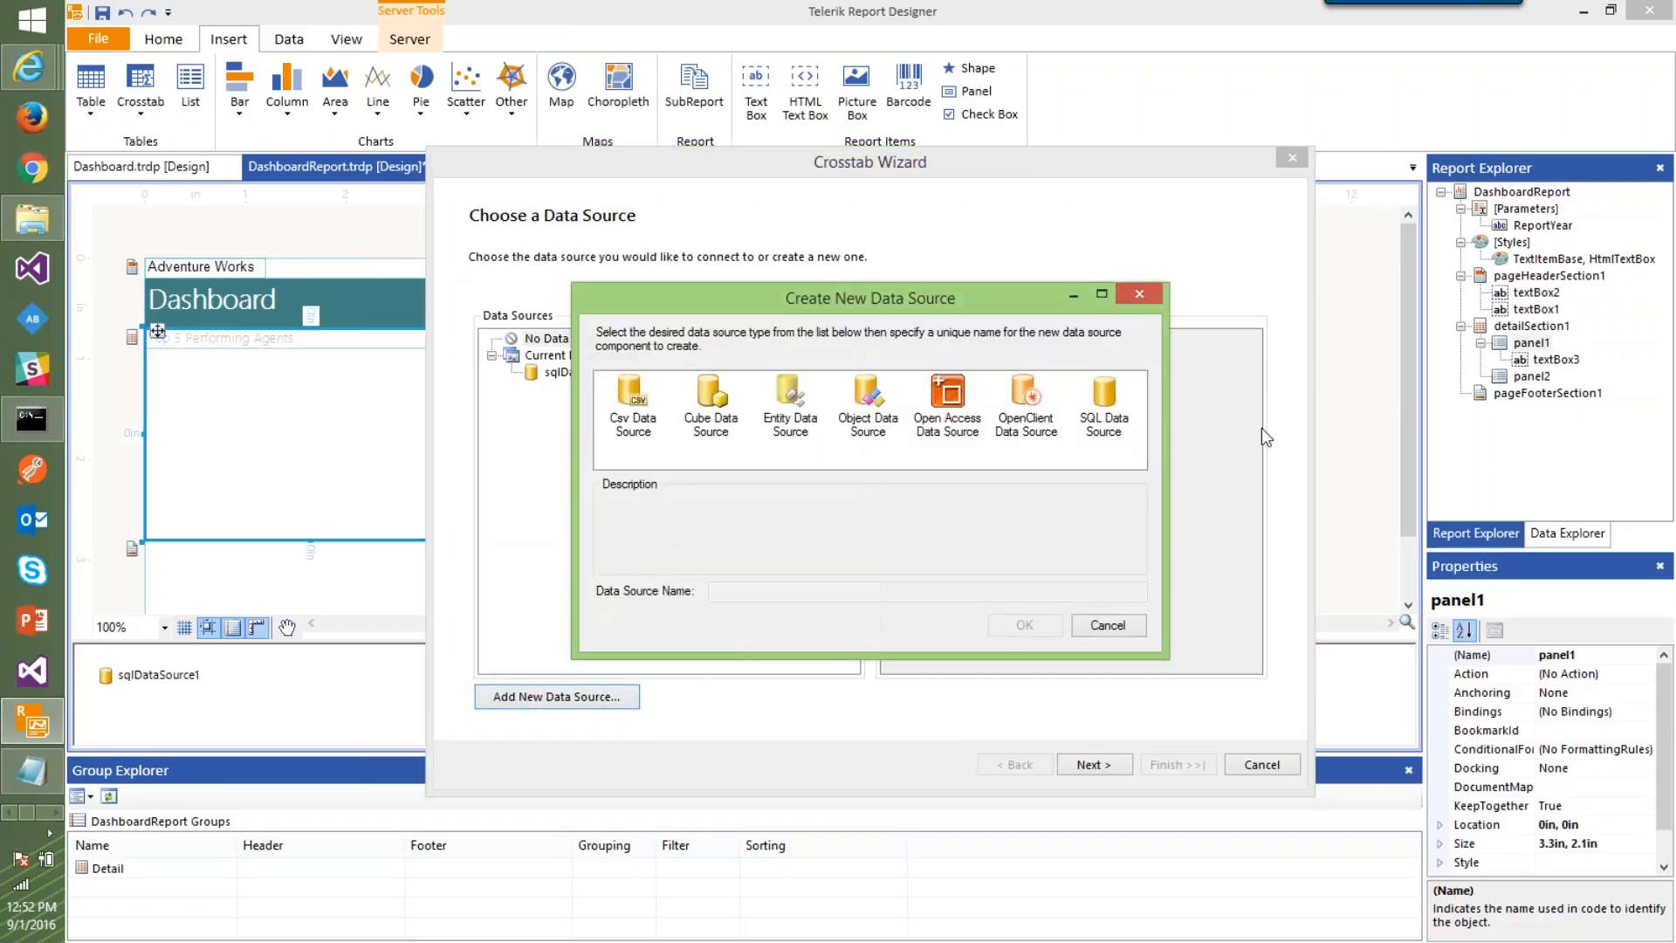
click(1119, 424)
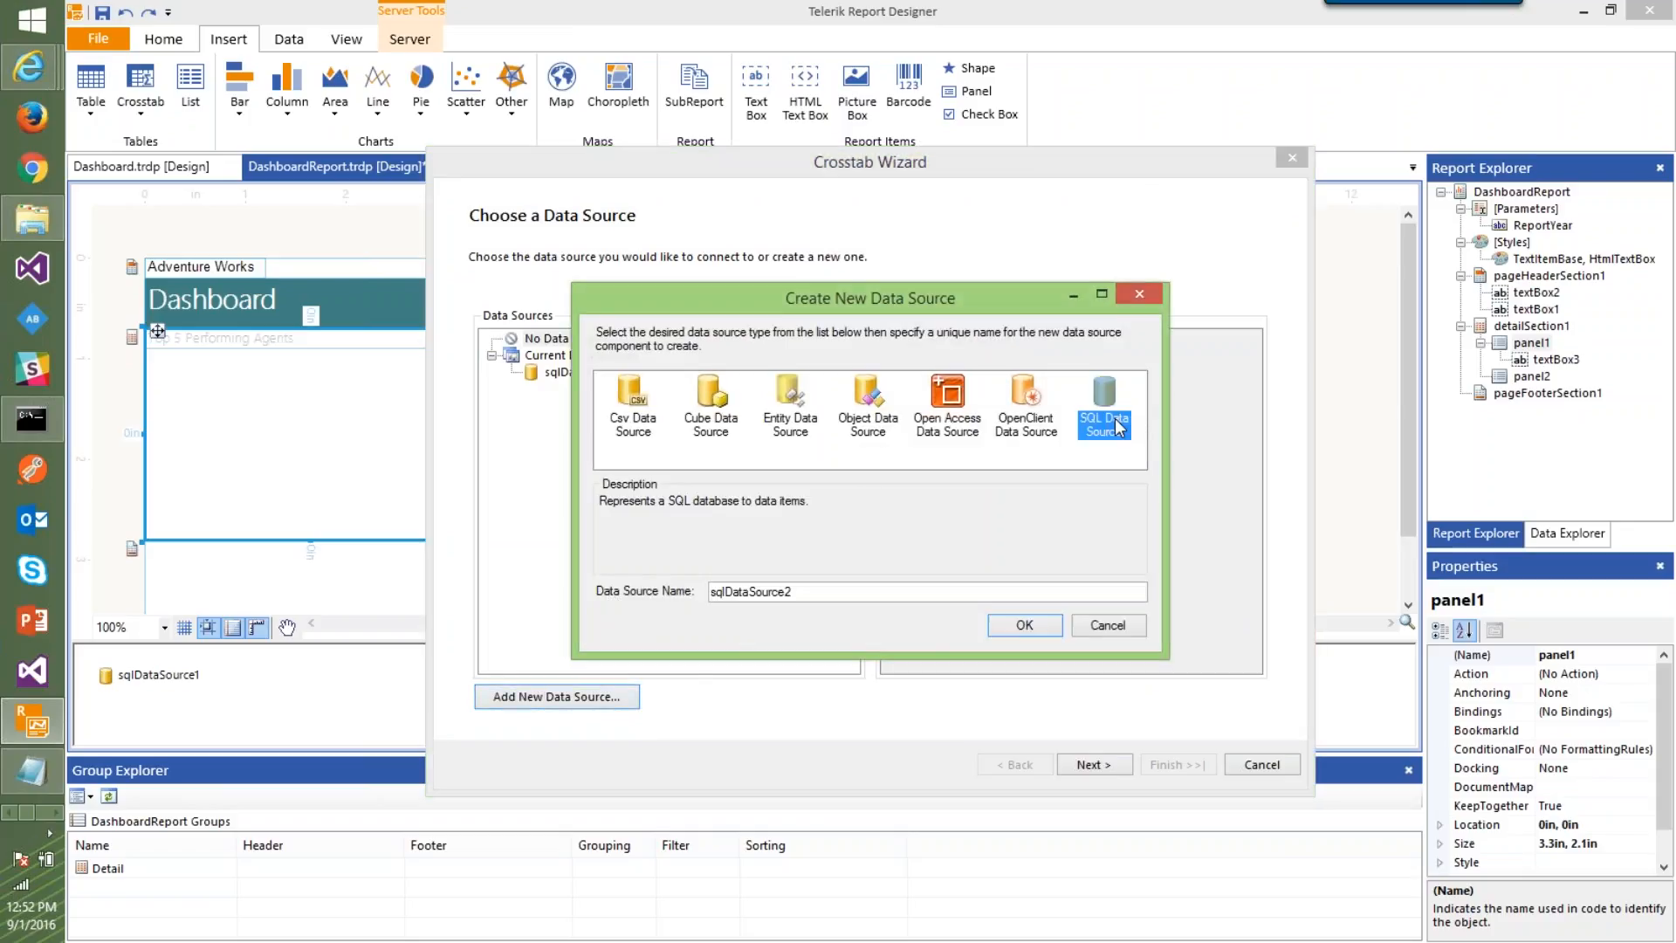
drag(843, 591, 572, 580)
text(M)
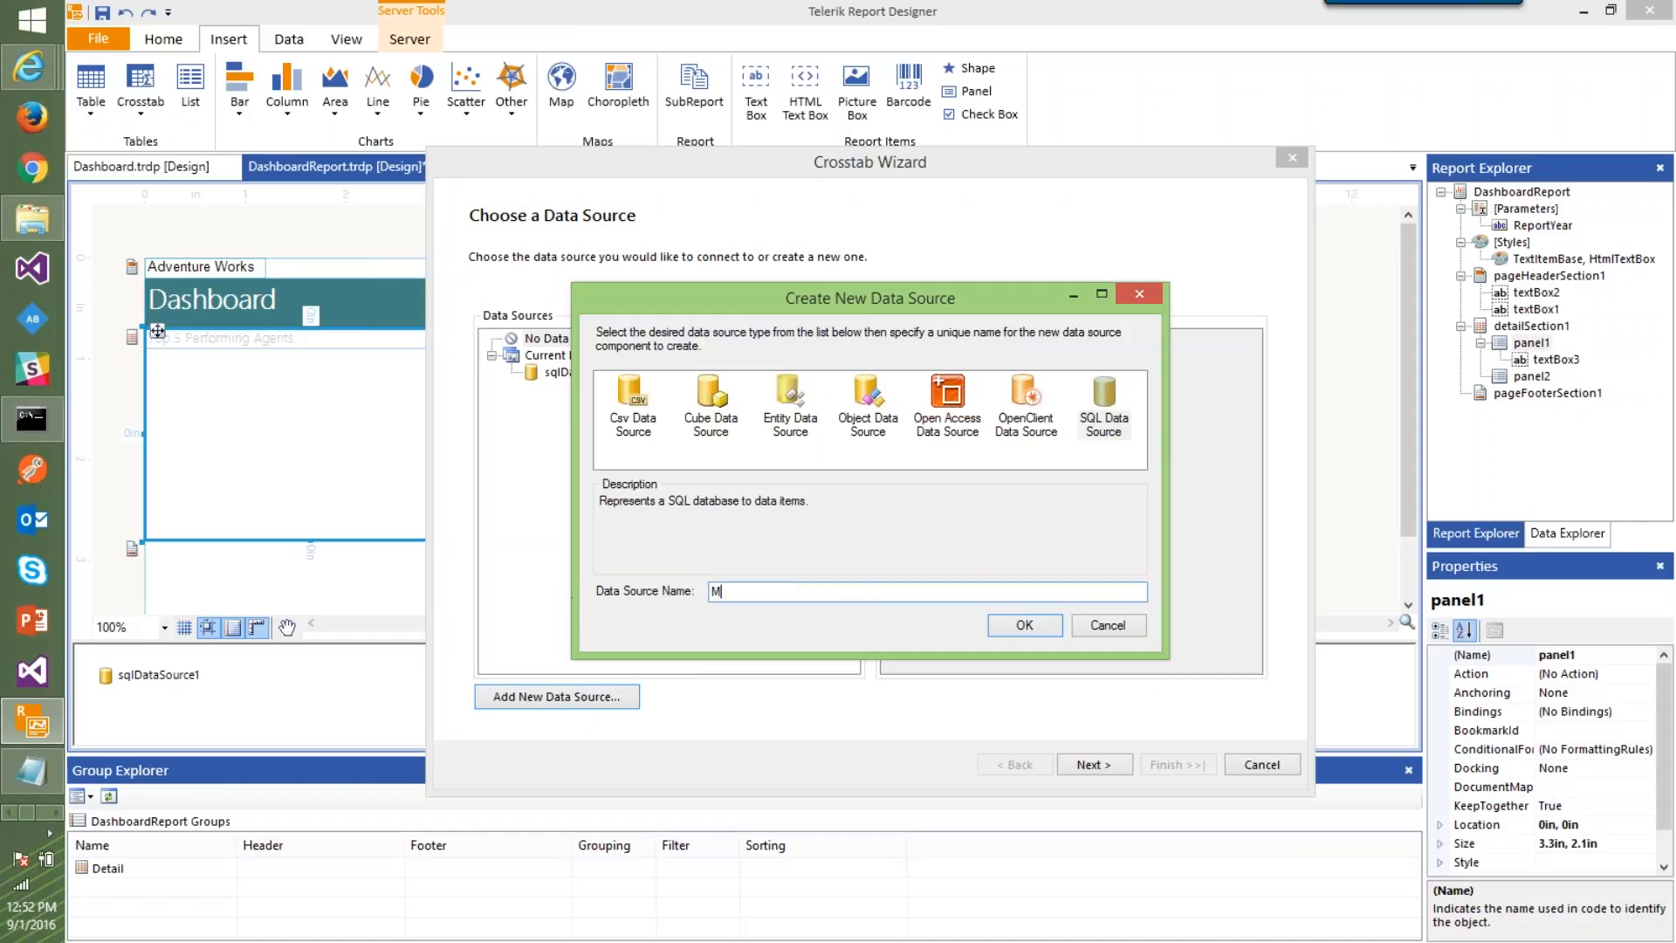
text(ainDataSource)
click(1042, 631)
Connect MainDataSource through the existing local AdventureWorks connection, used as a shared connection with the alias AdventureWorks
click(601, 375)
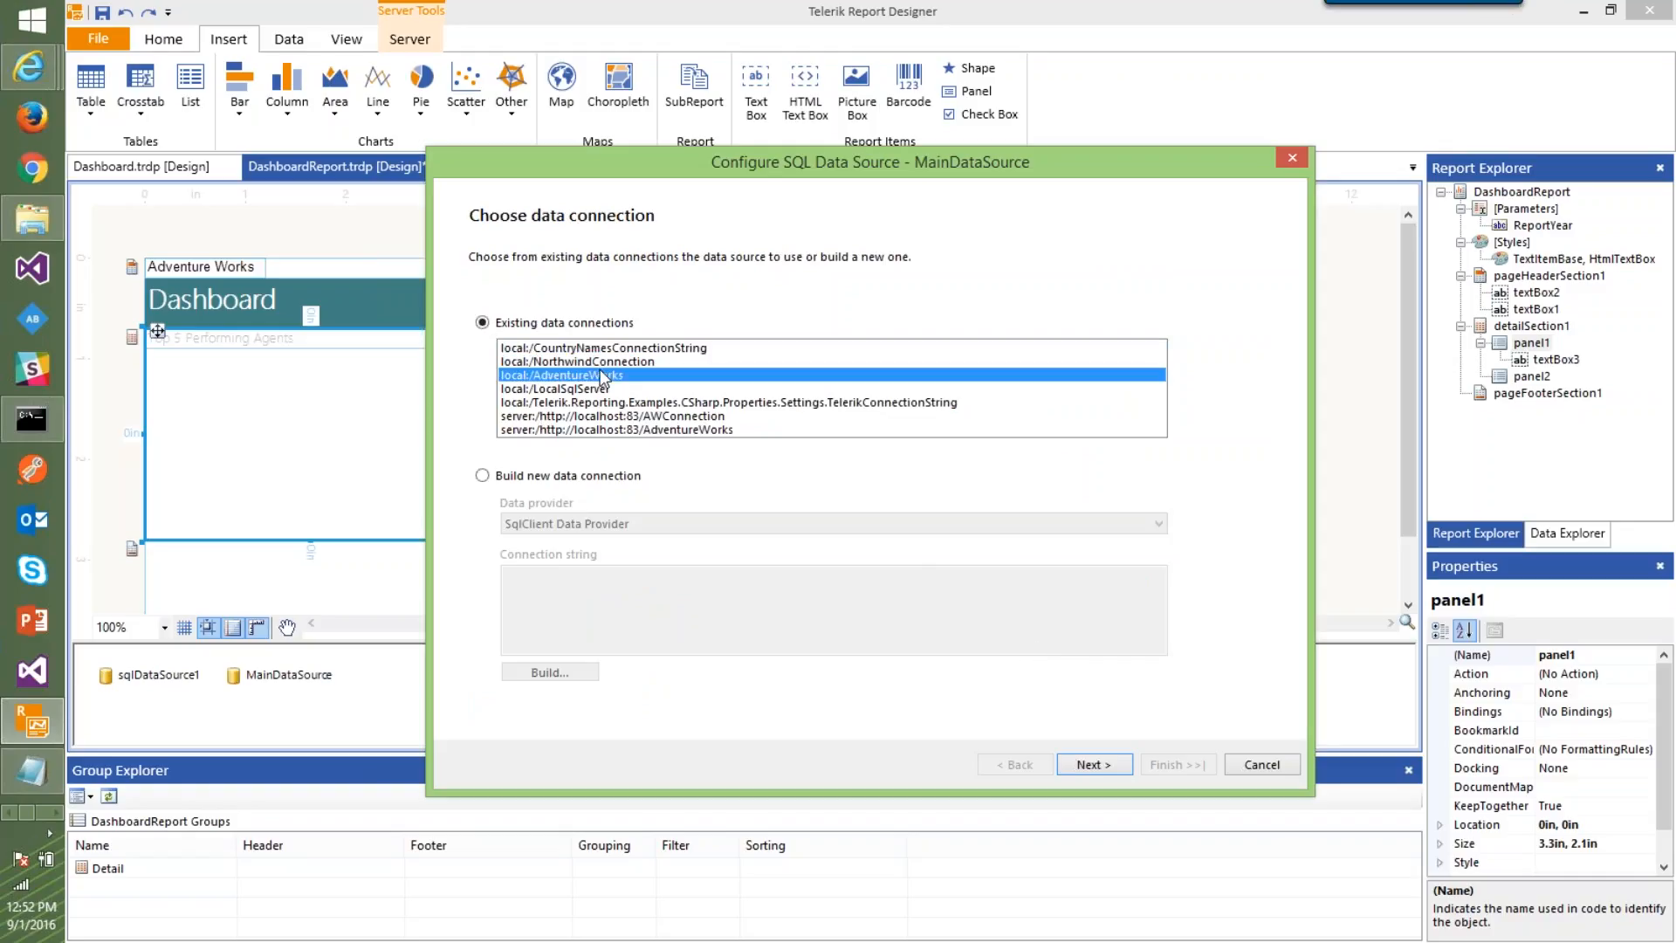
click(1116, 768)
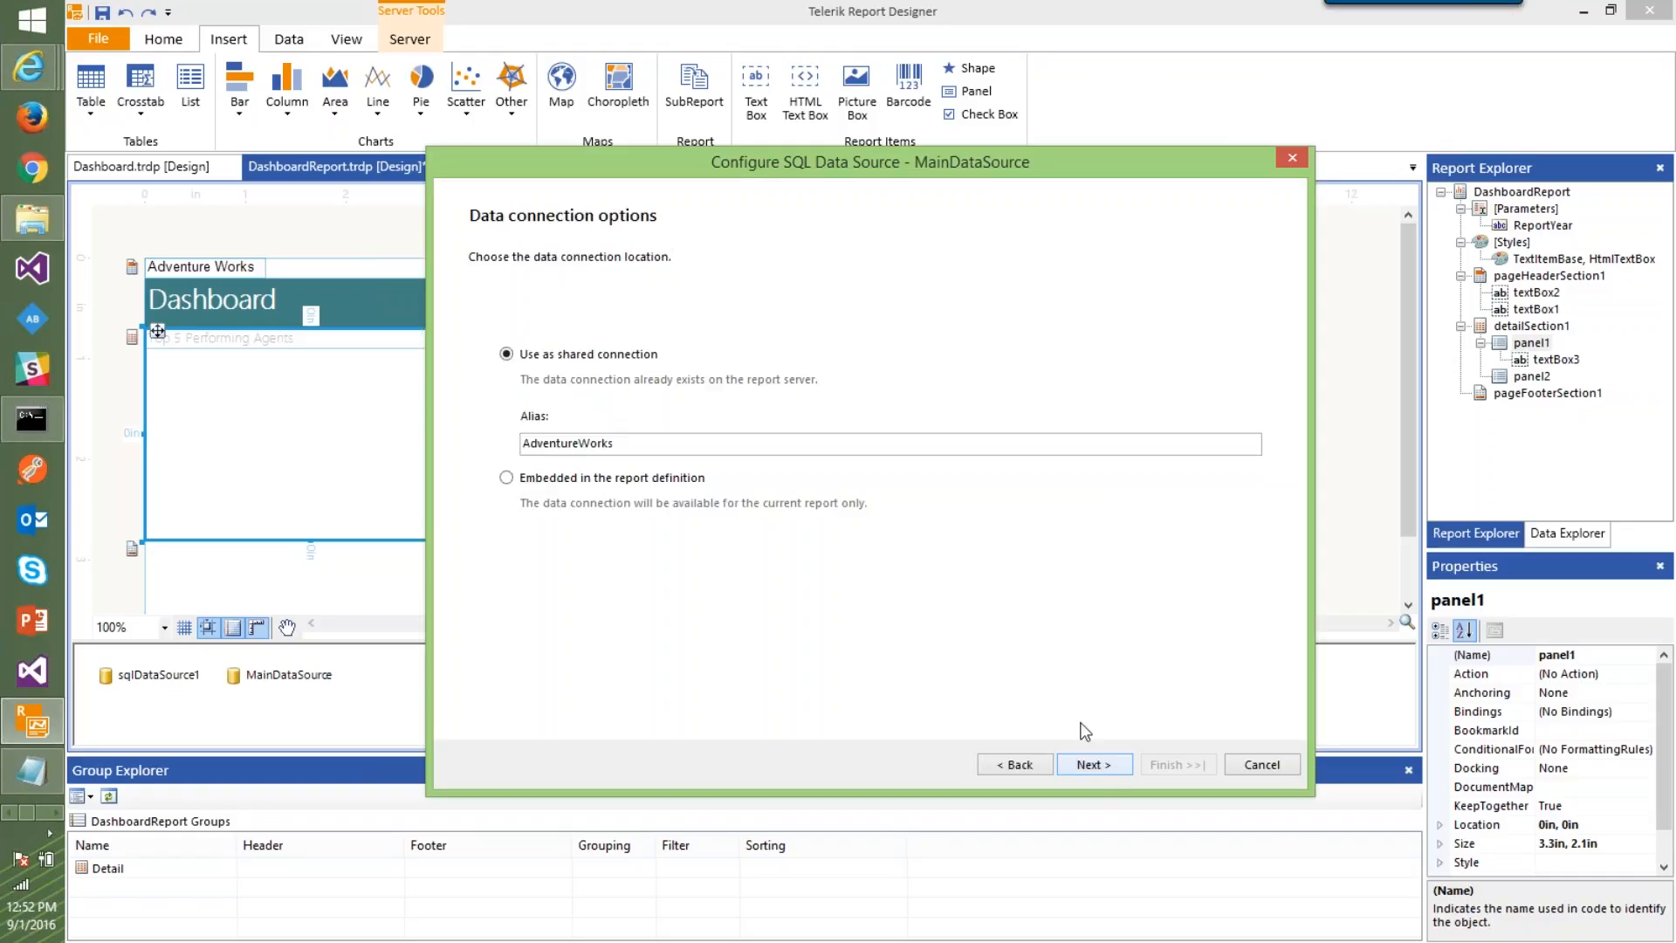
click(1091, 764)
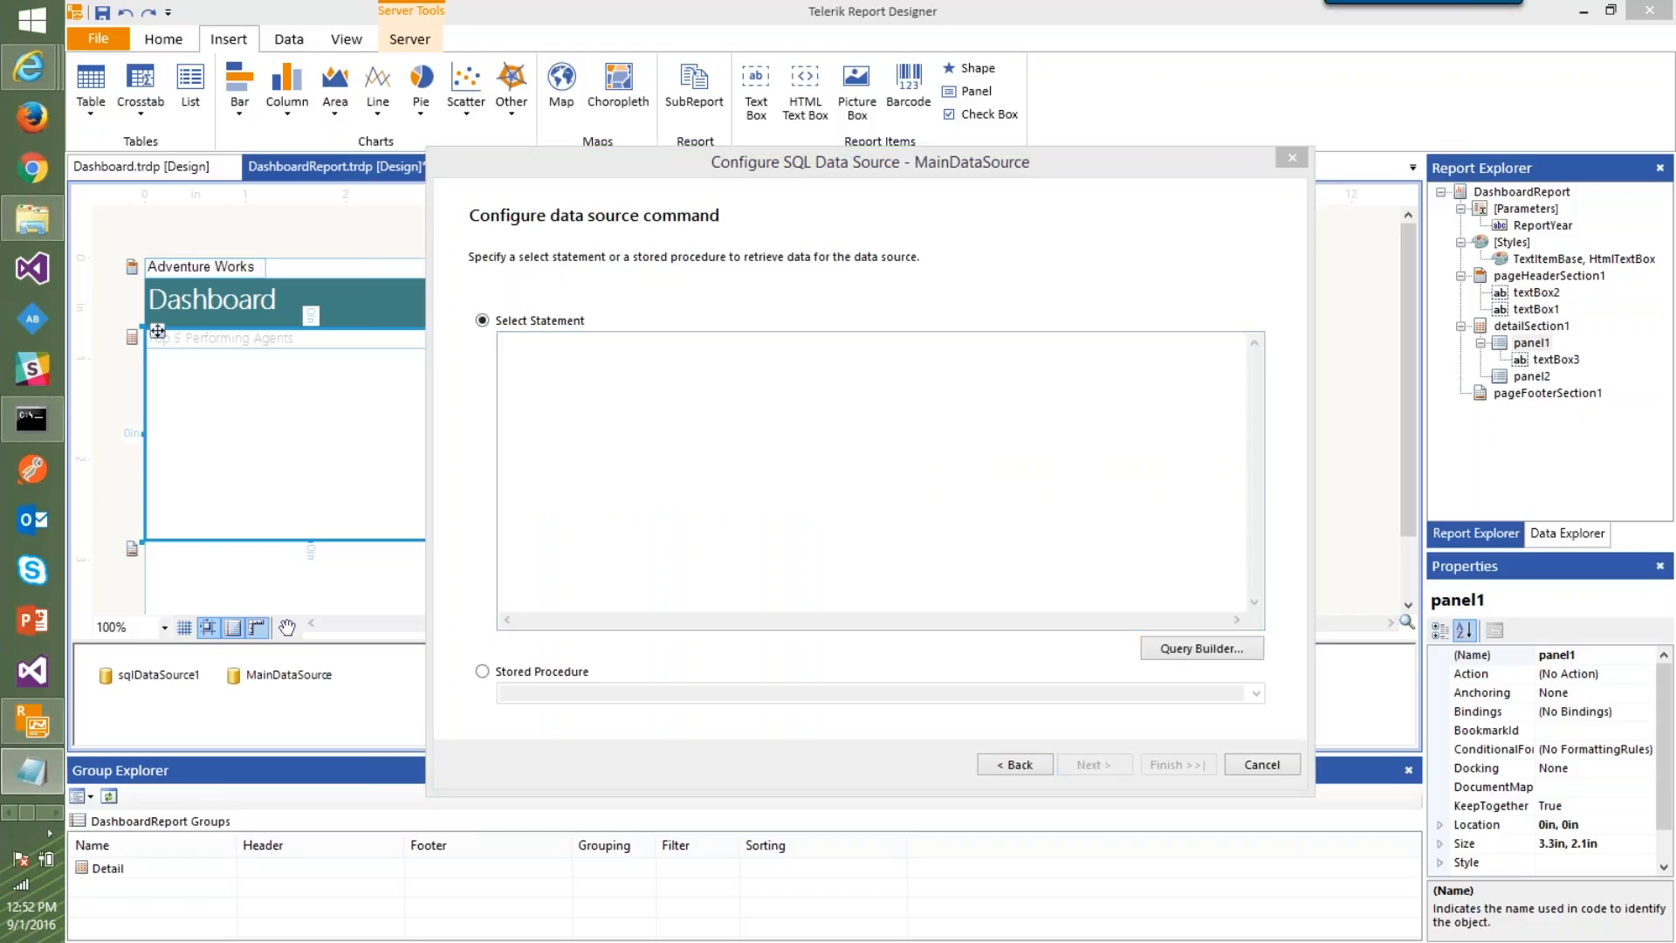
click(816, 473)
key(ctrl+v)
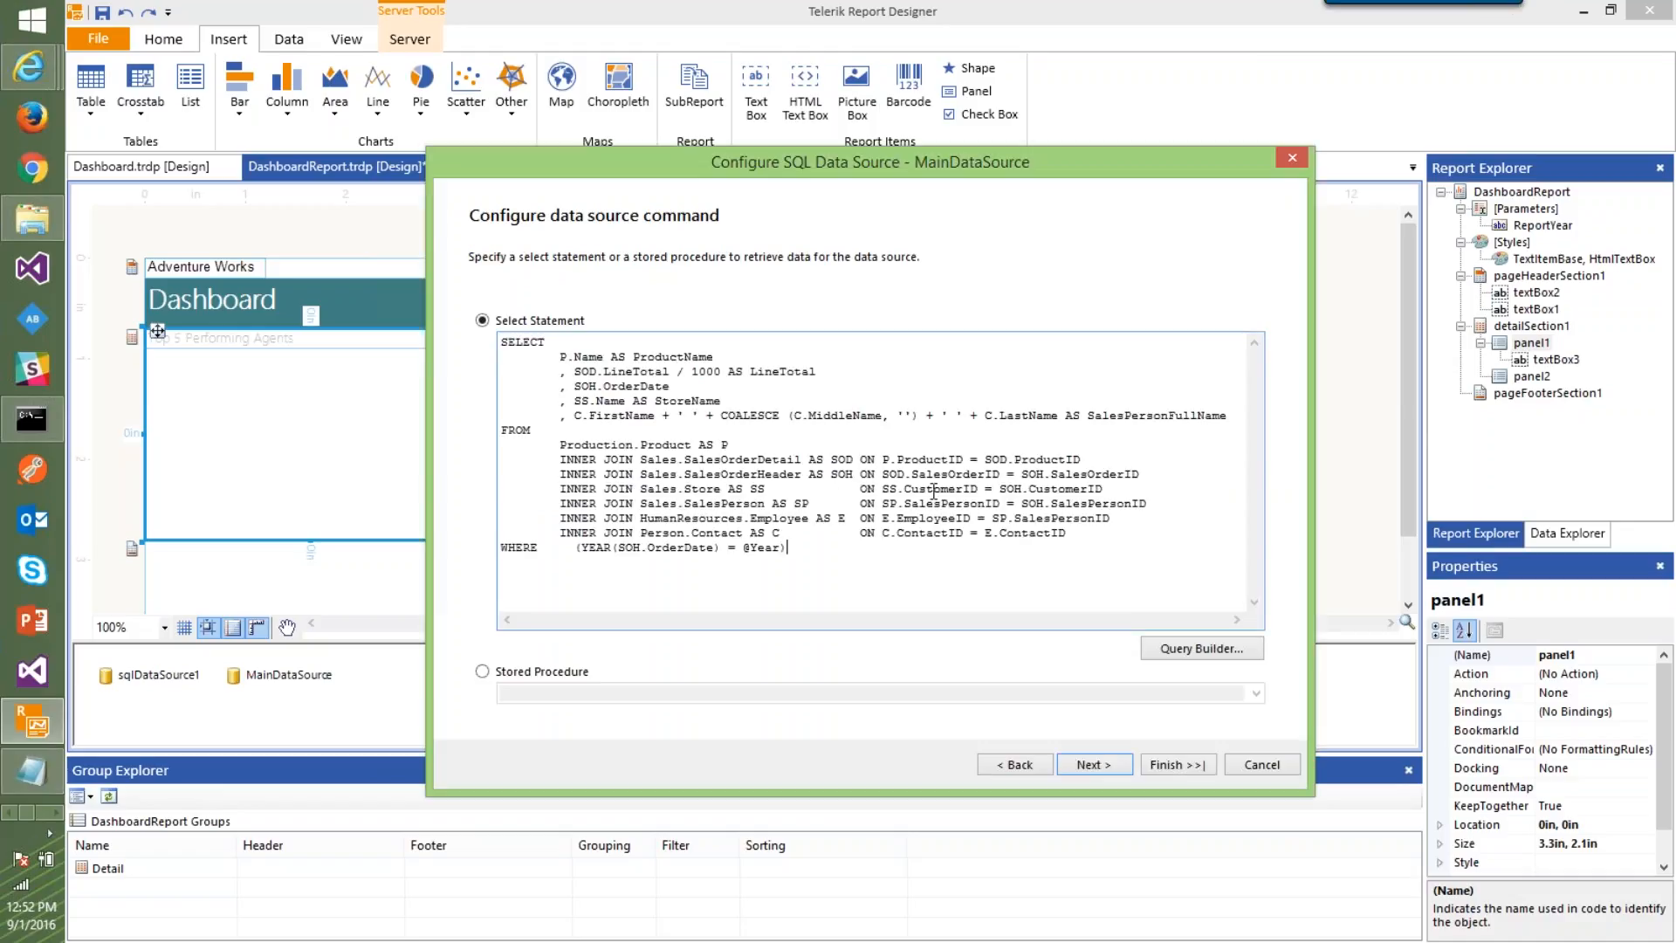
click(964, 385)
double_click(1153, 415)
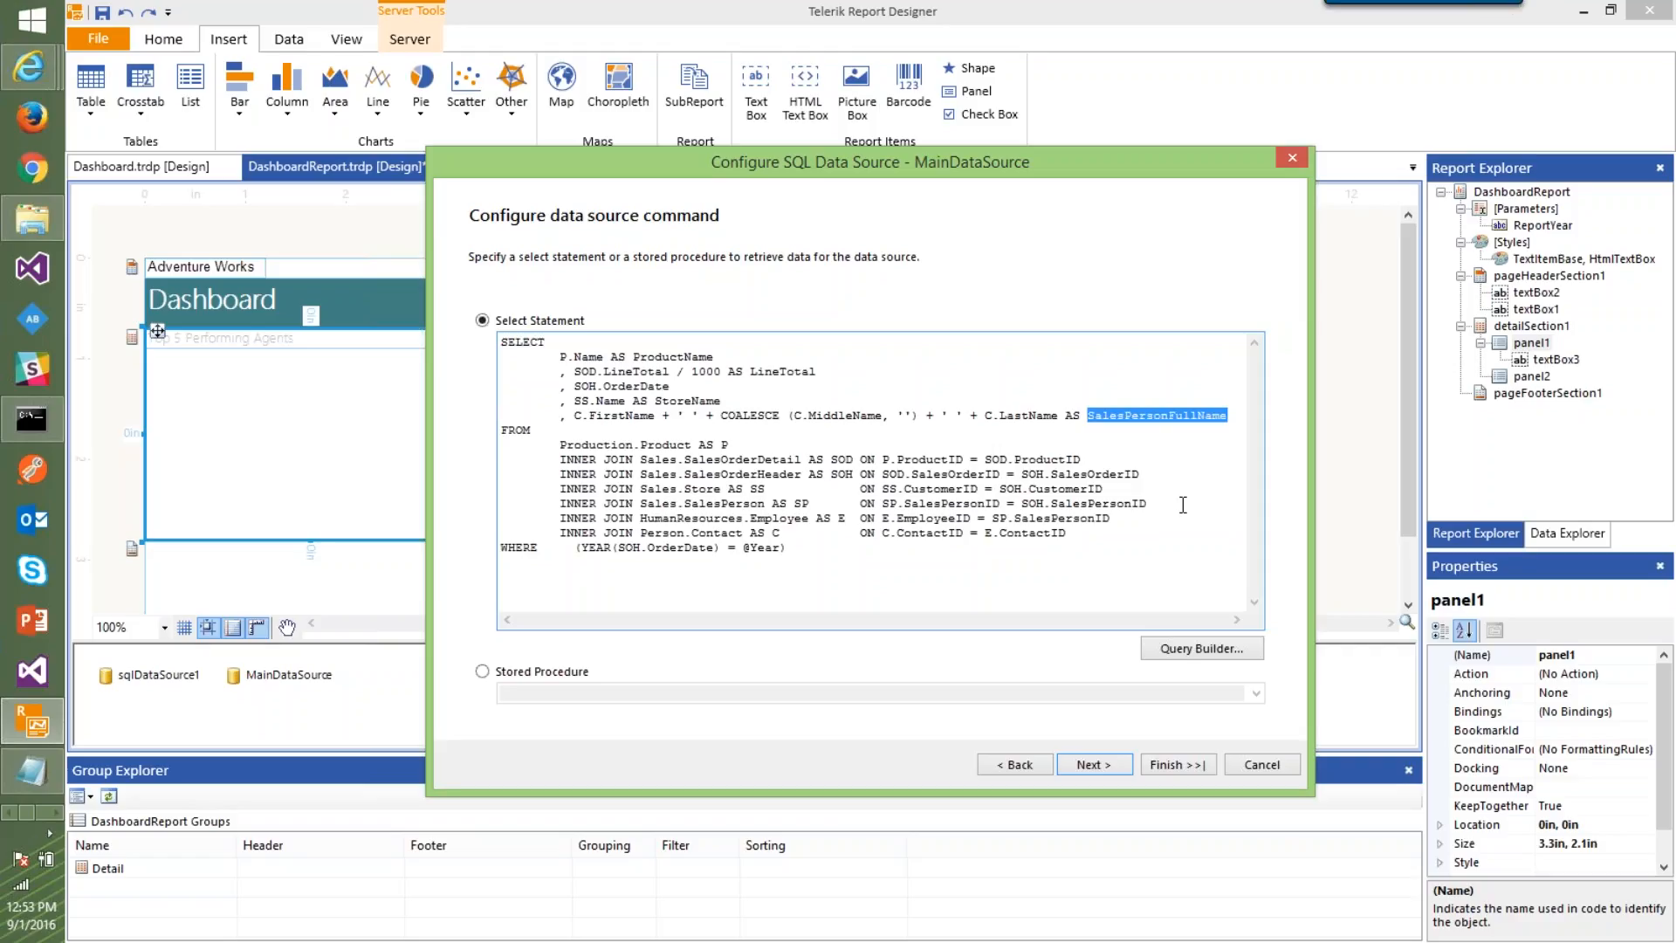
click(1068, 766)
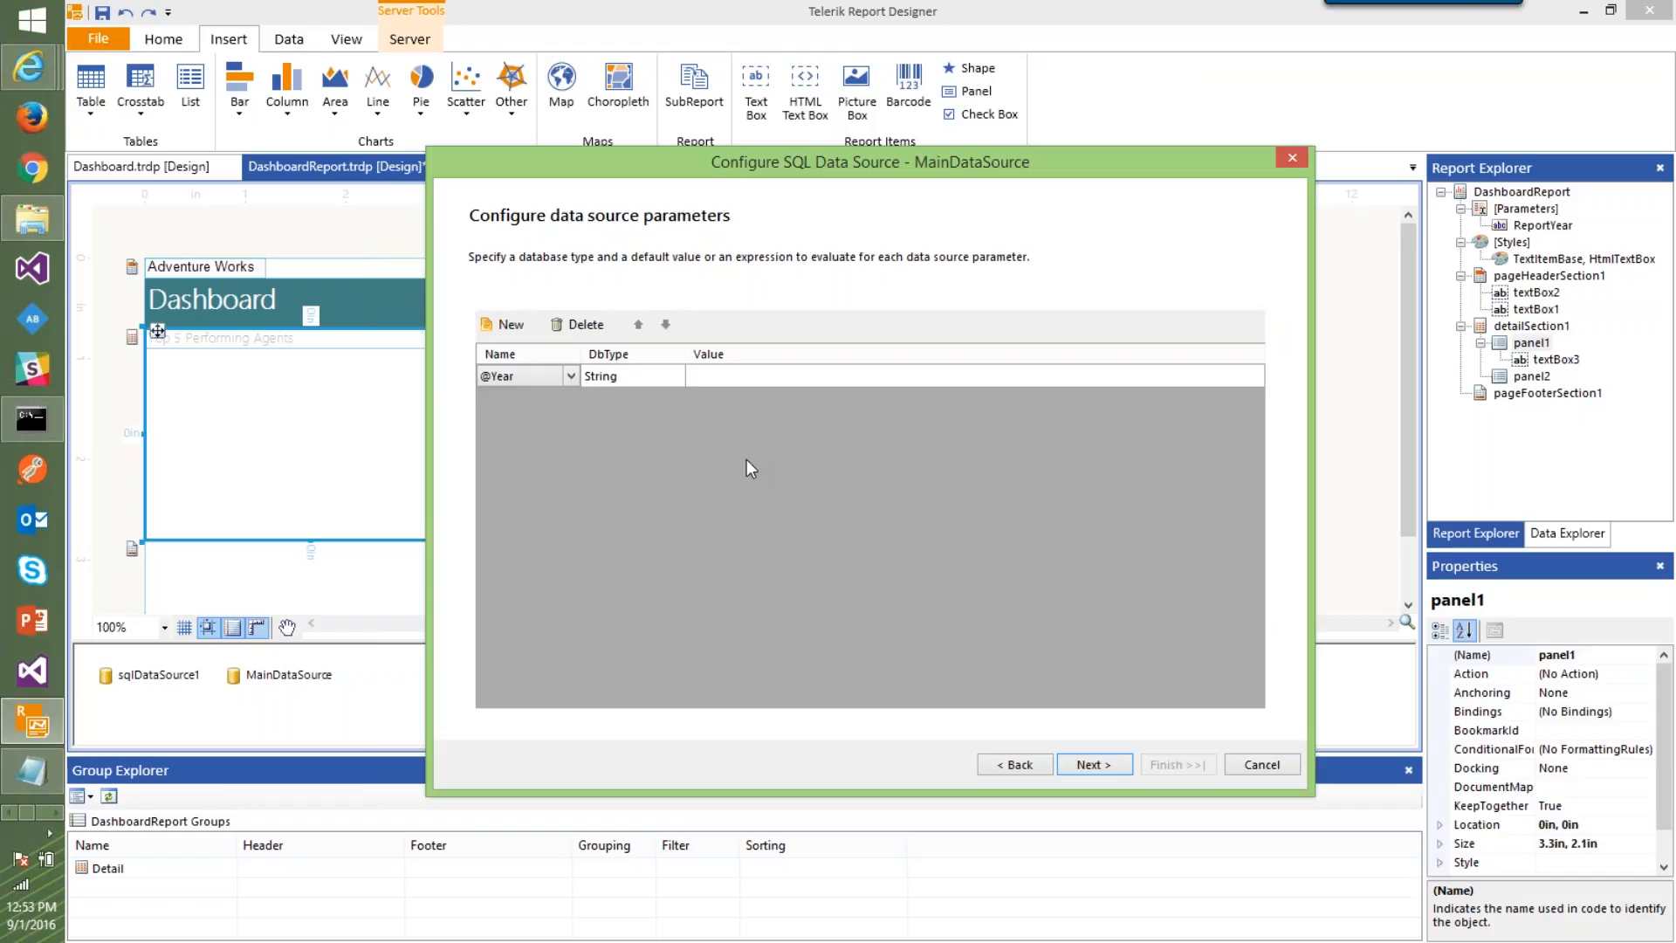
click(778, 371)
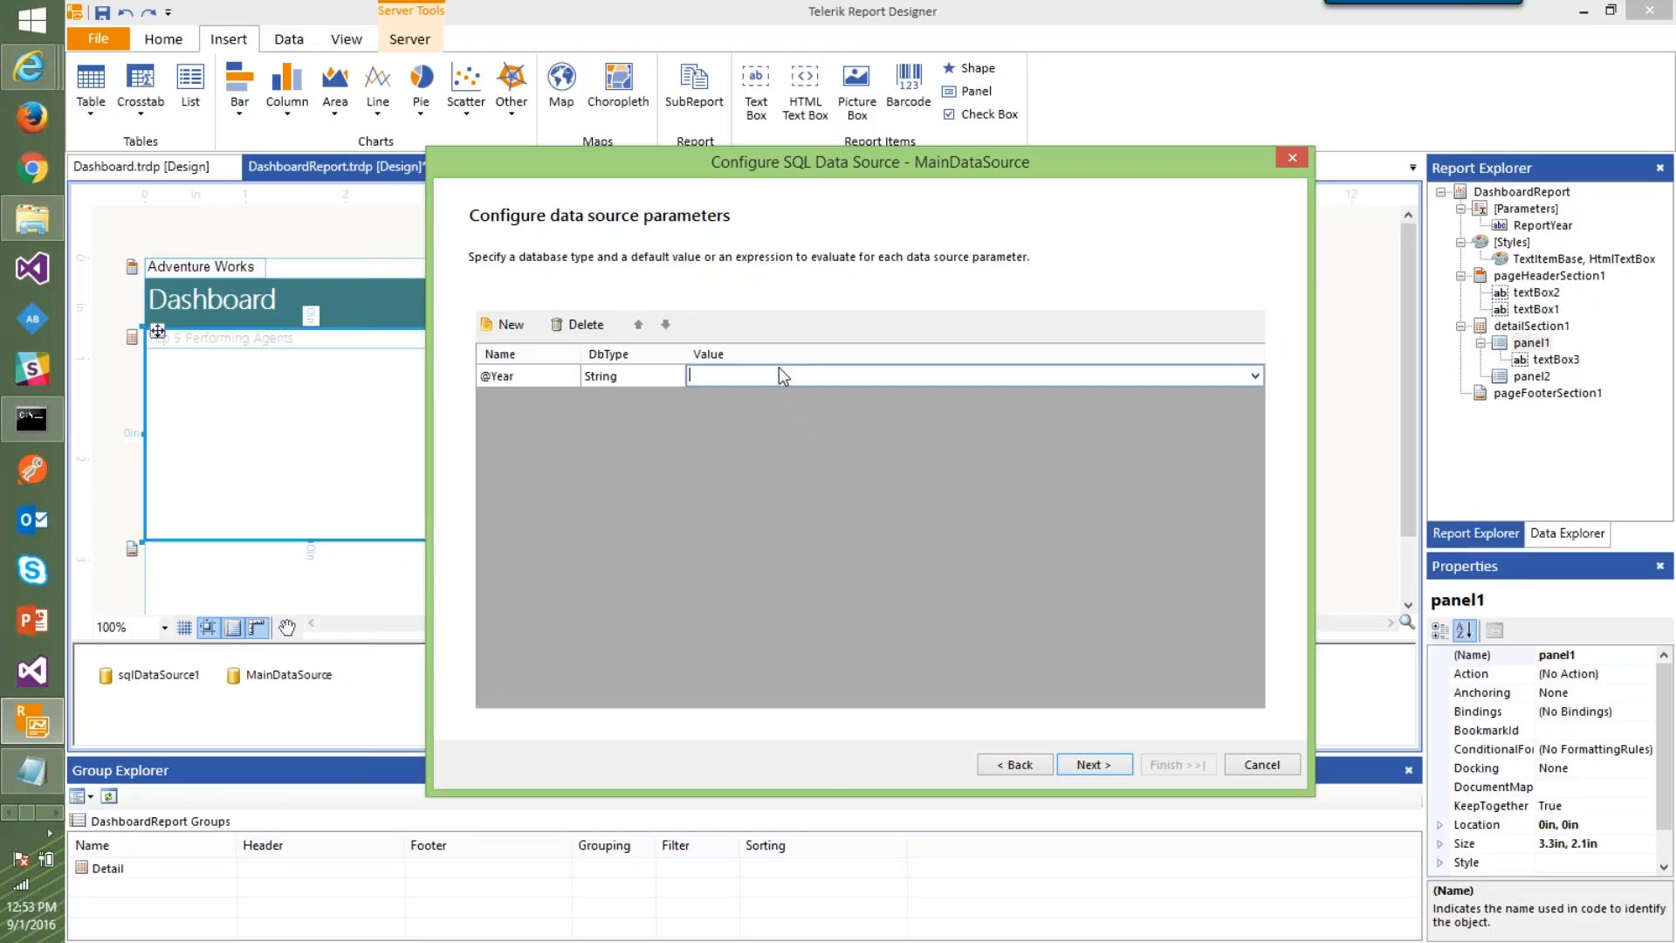
click(1256, 375)
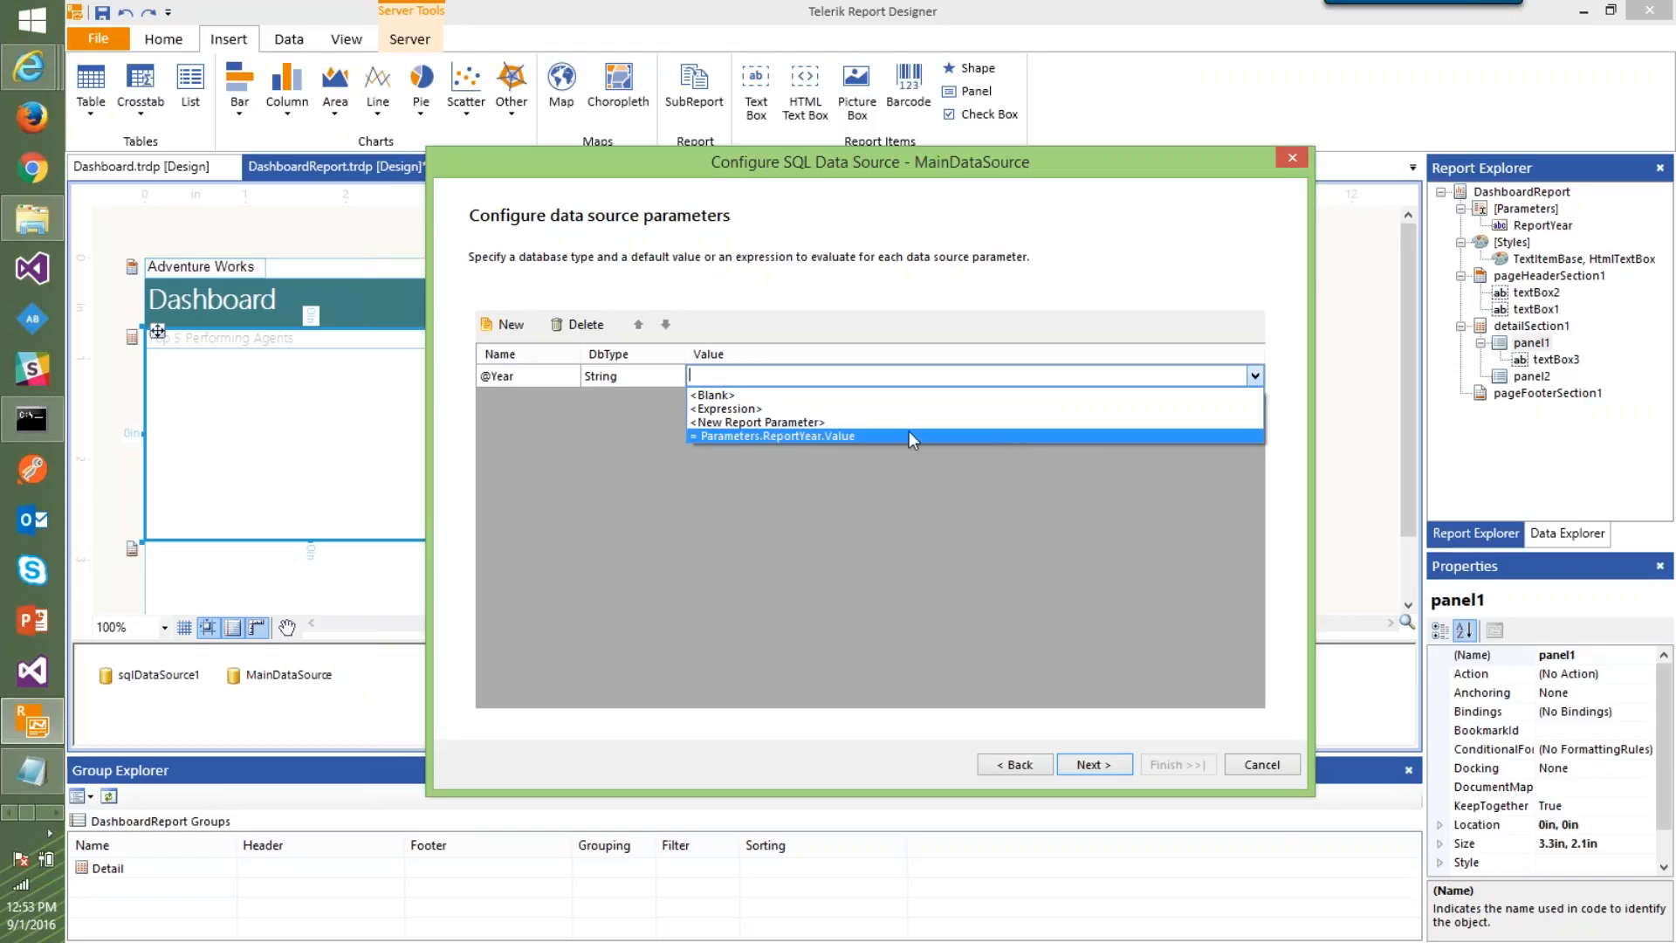
click(831, 436)
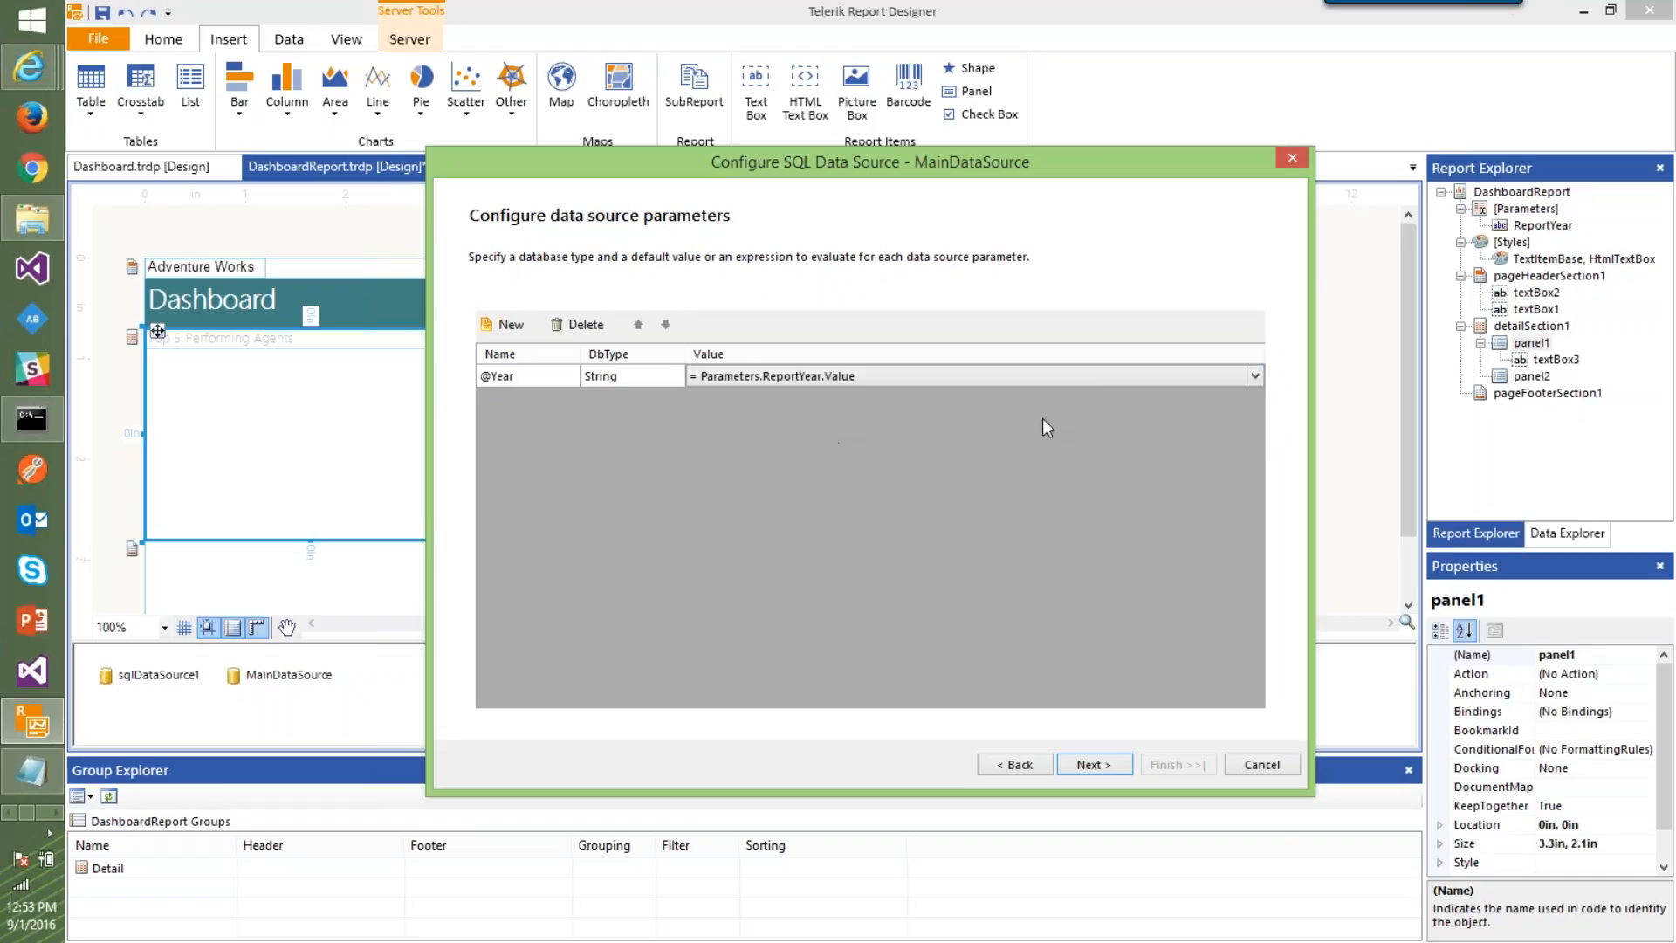
click(1110, 763)
click(663, 370)
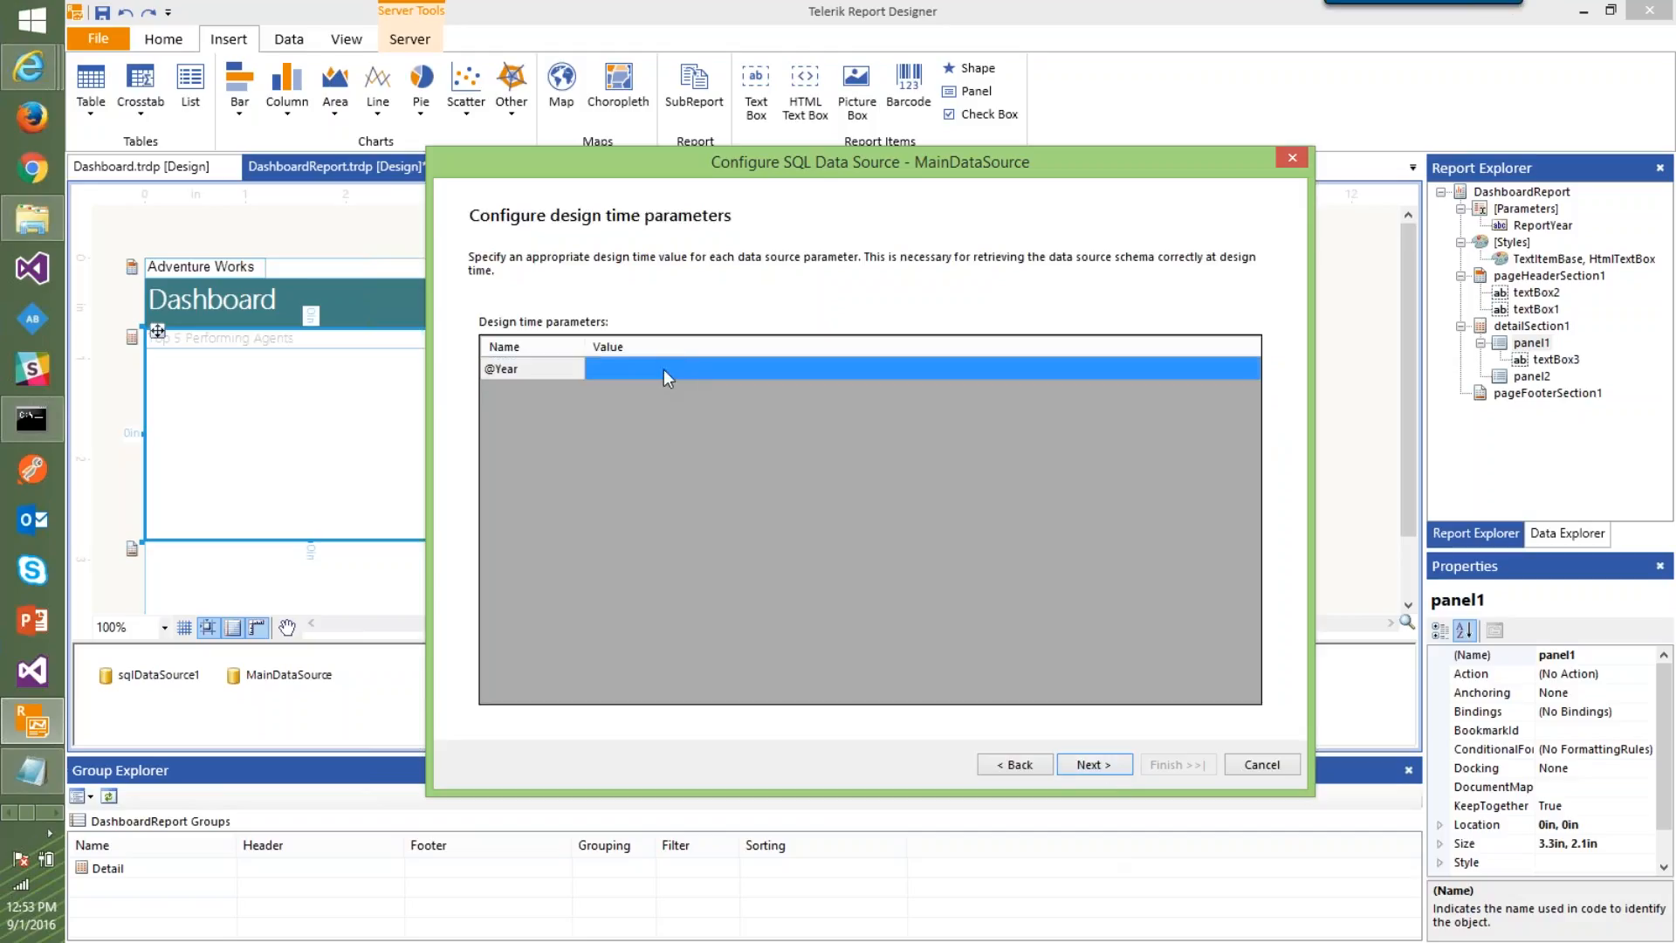
click(663, 369)
text(200)
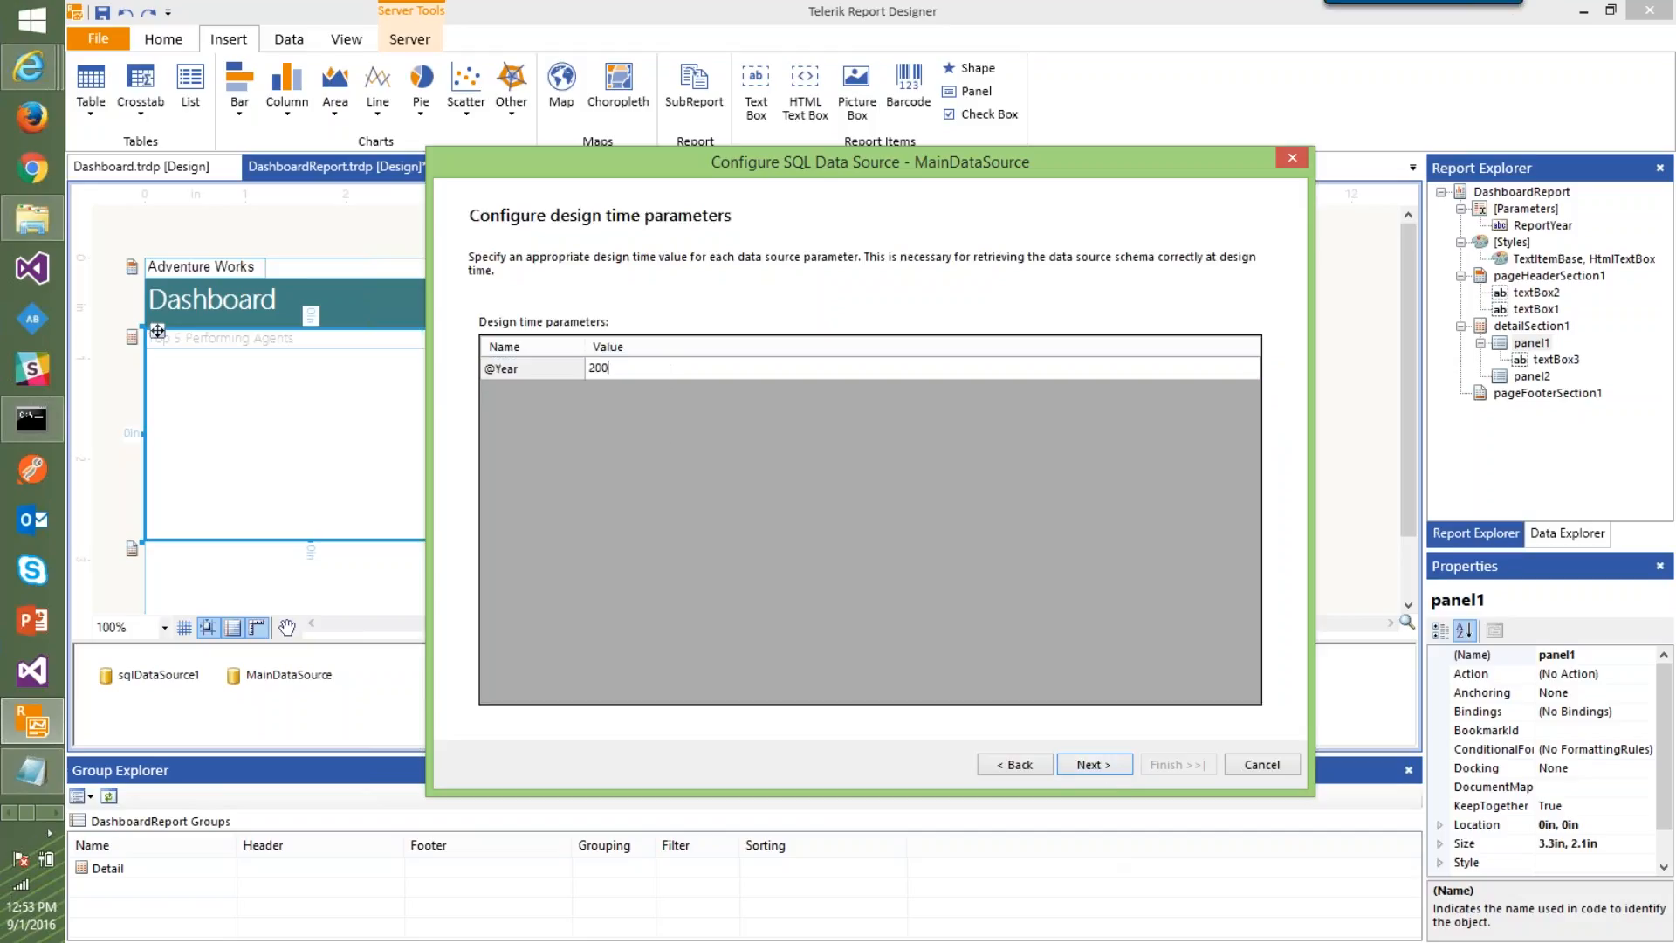
text(1)
click(1090, 764)
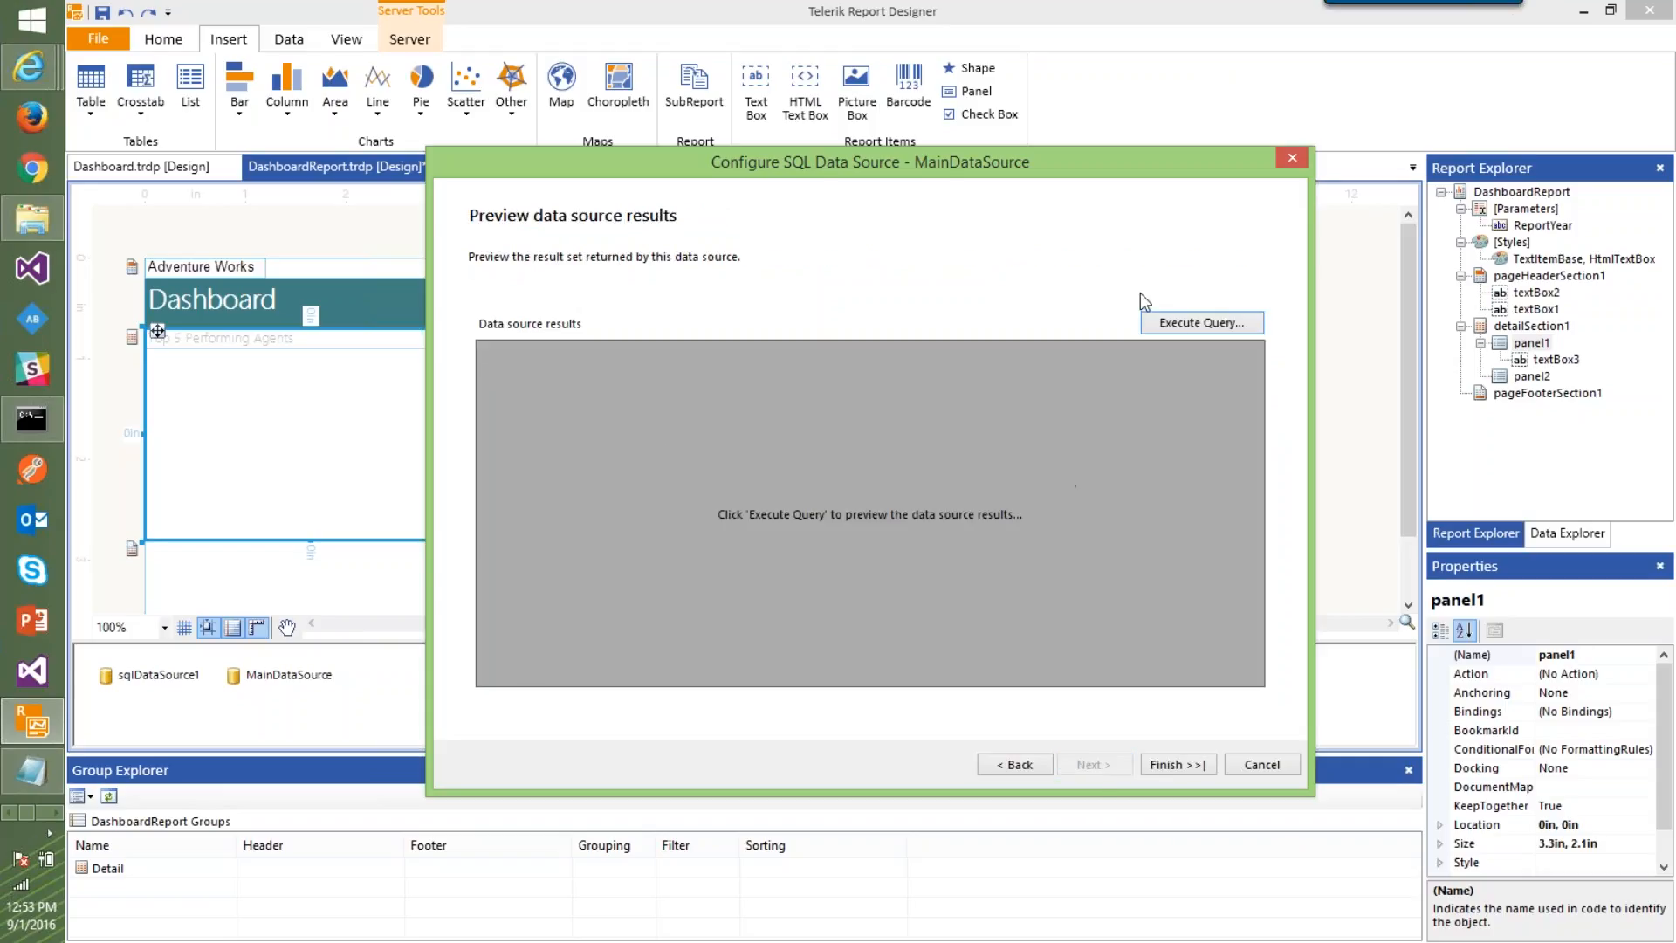
click(1187, 323)
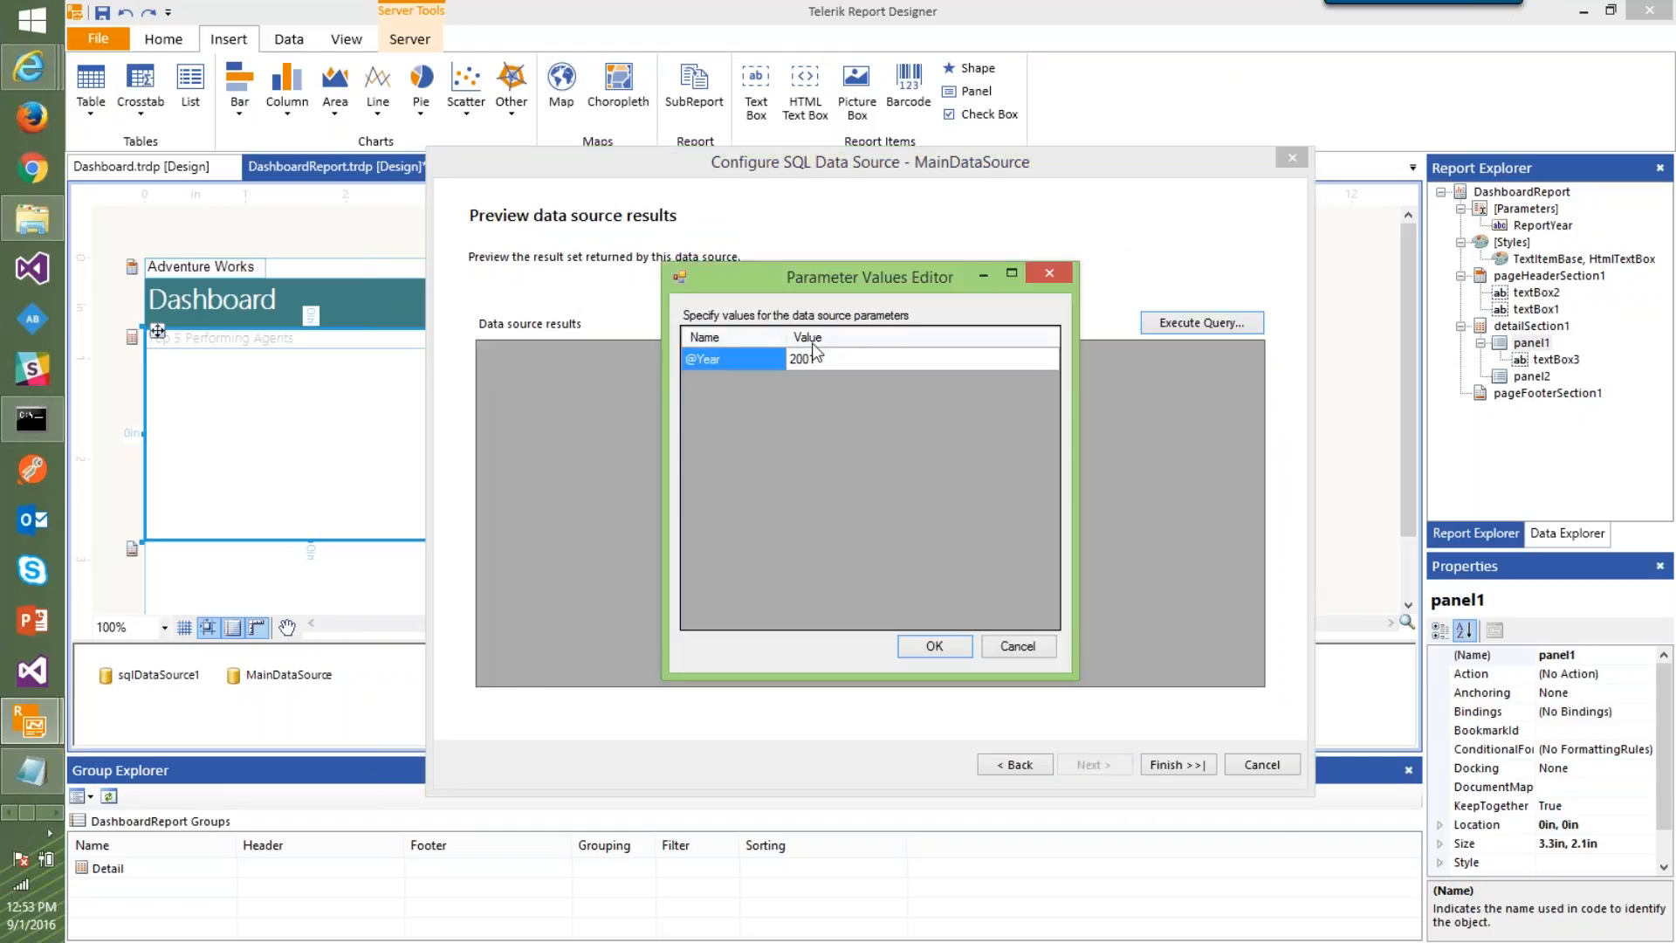
click(925, 648)
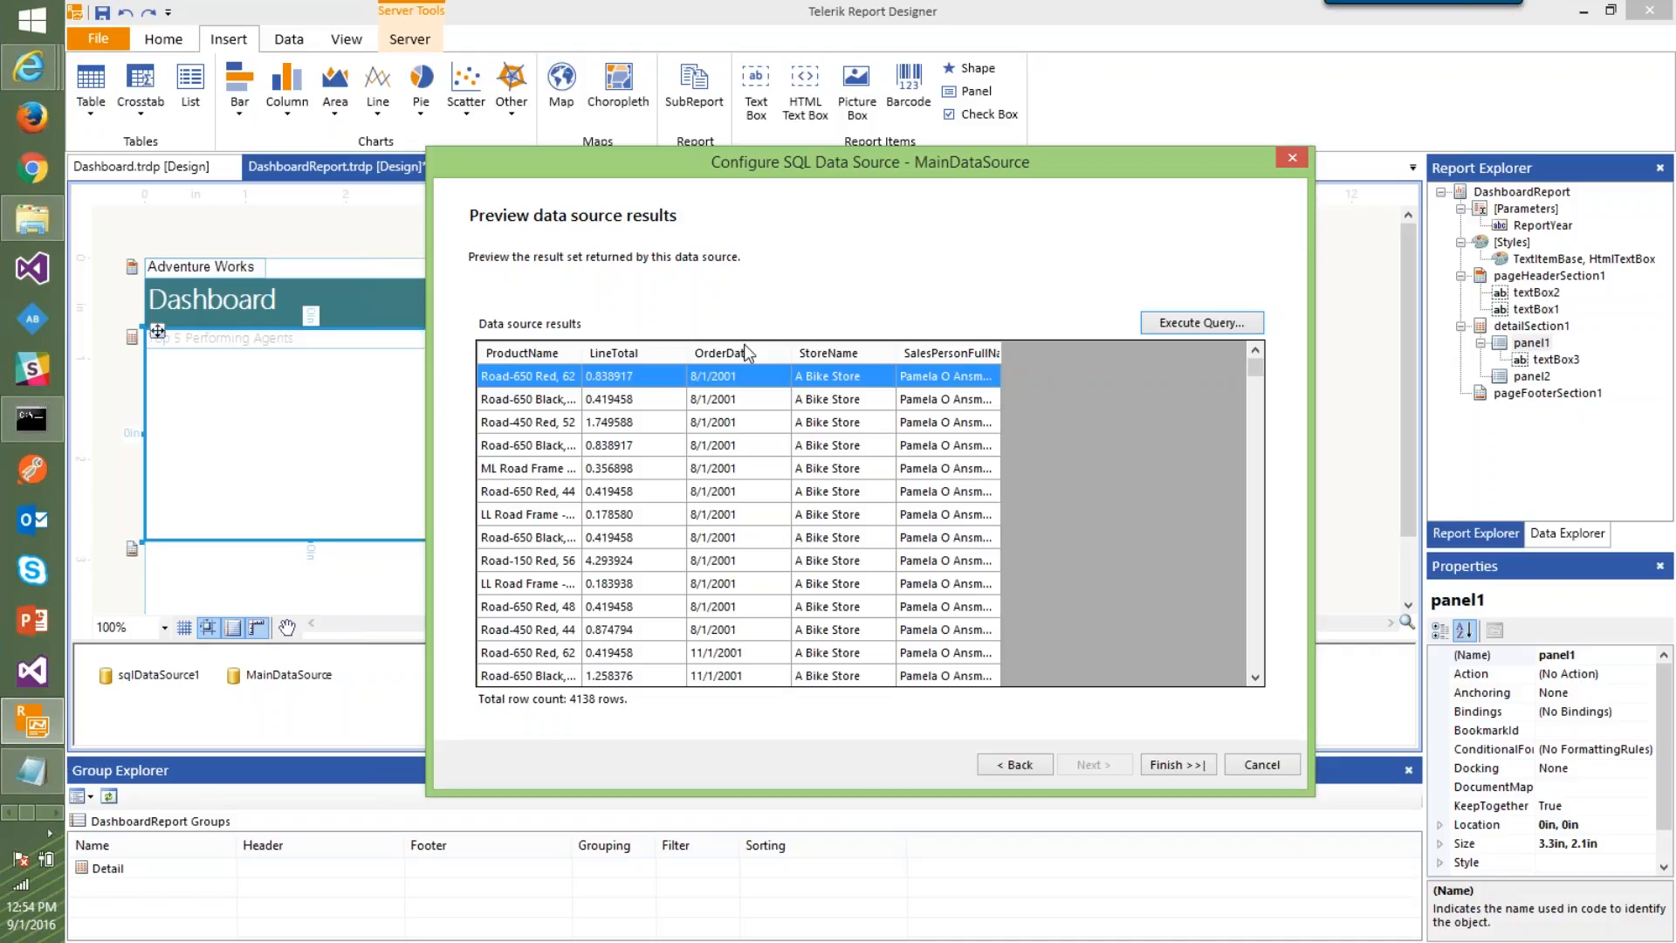
click(1175, 766)
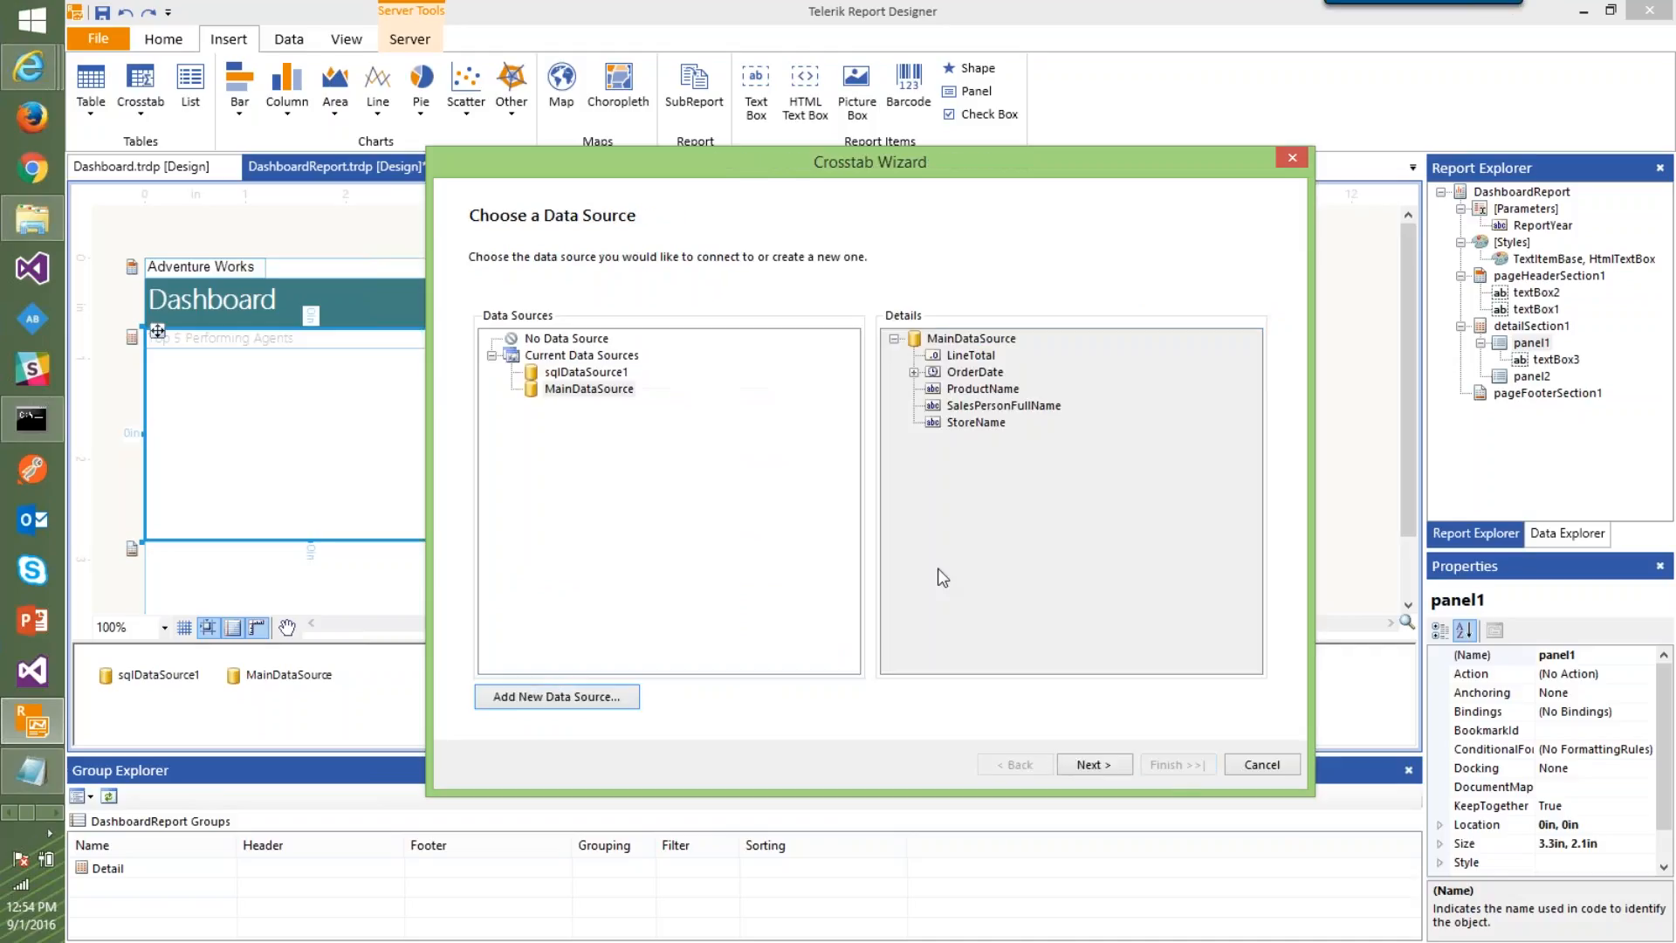
Choose MainDataSource as the crosstab's data source, and select its OrderDate field for arranging
click(594, 389)
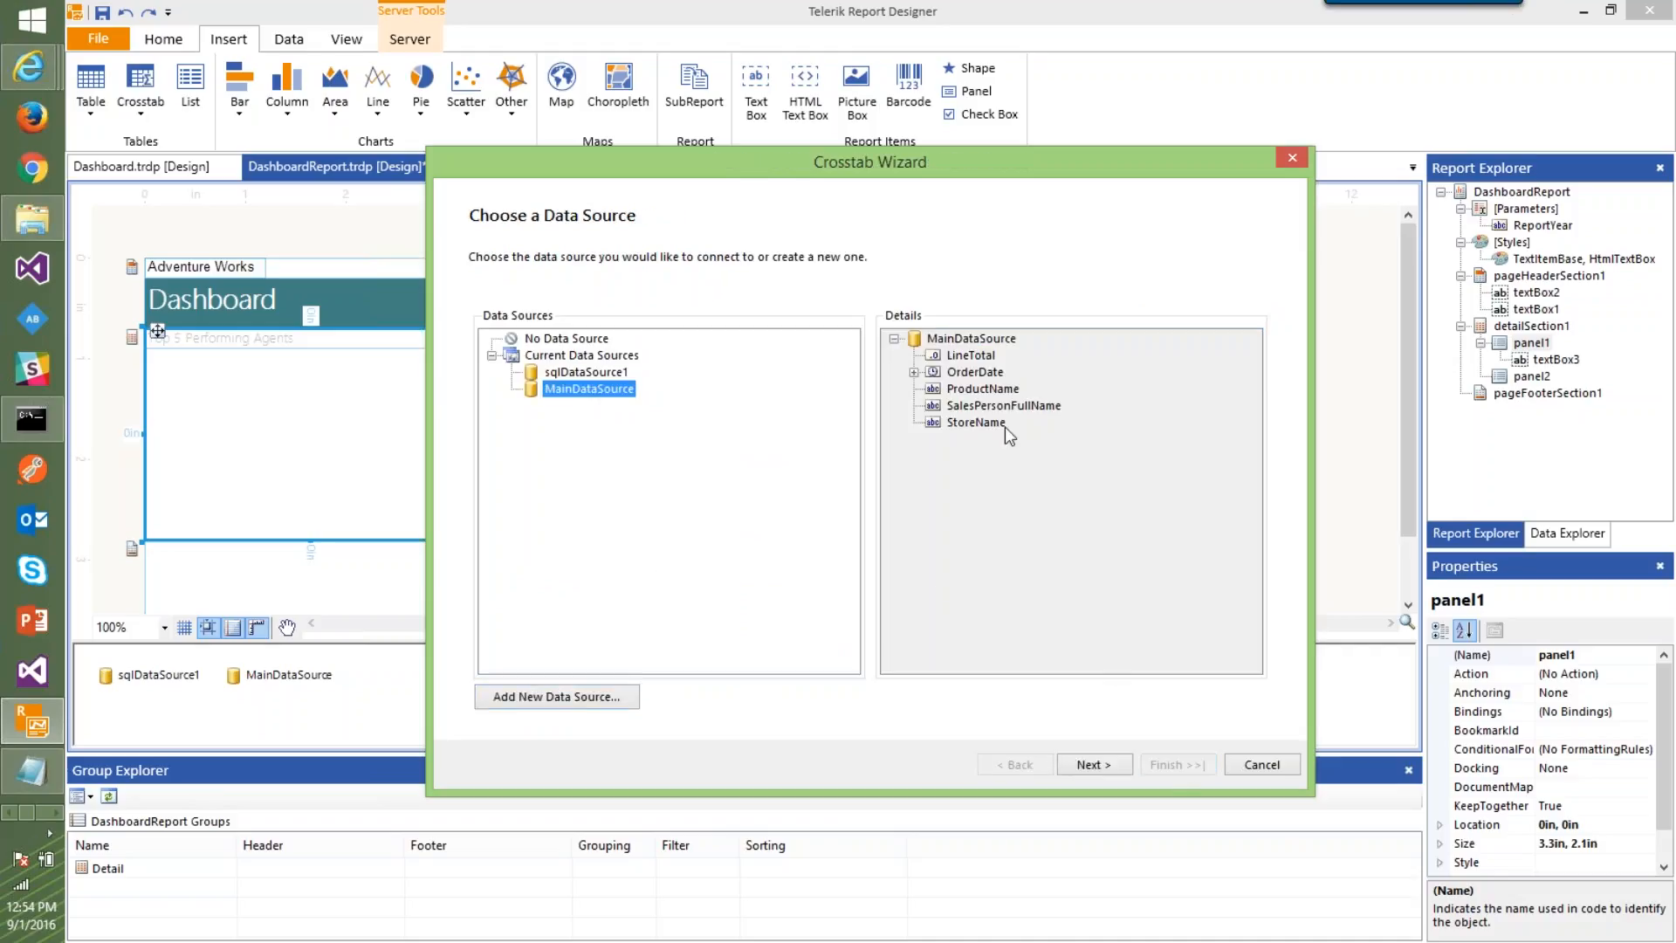
click(1095, 765)
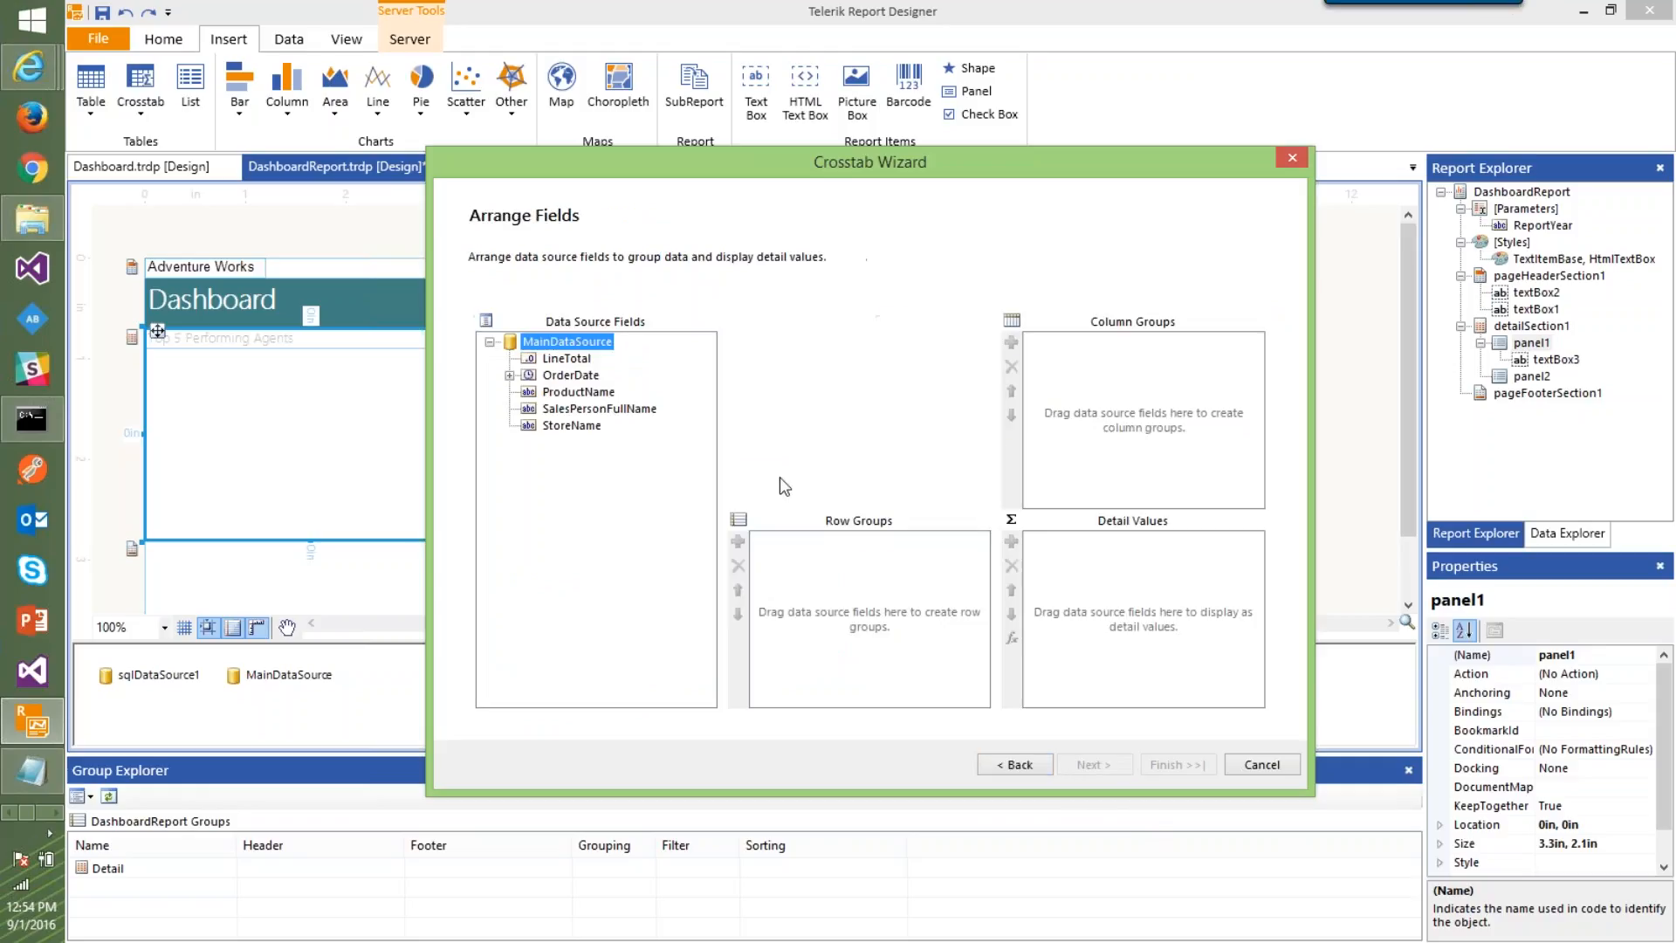
click(852, 620)
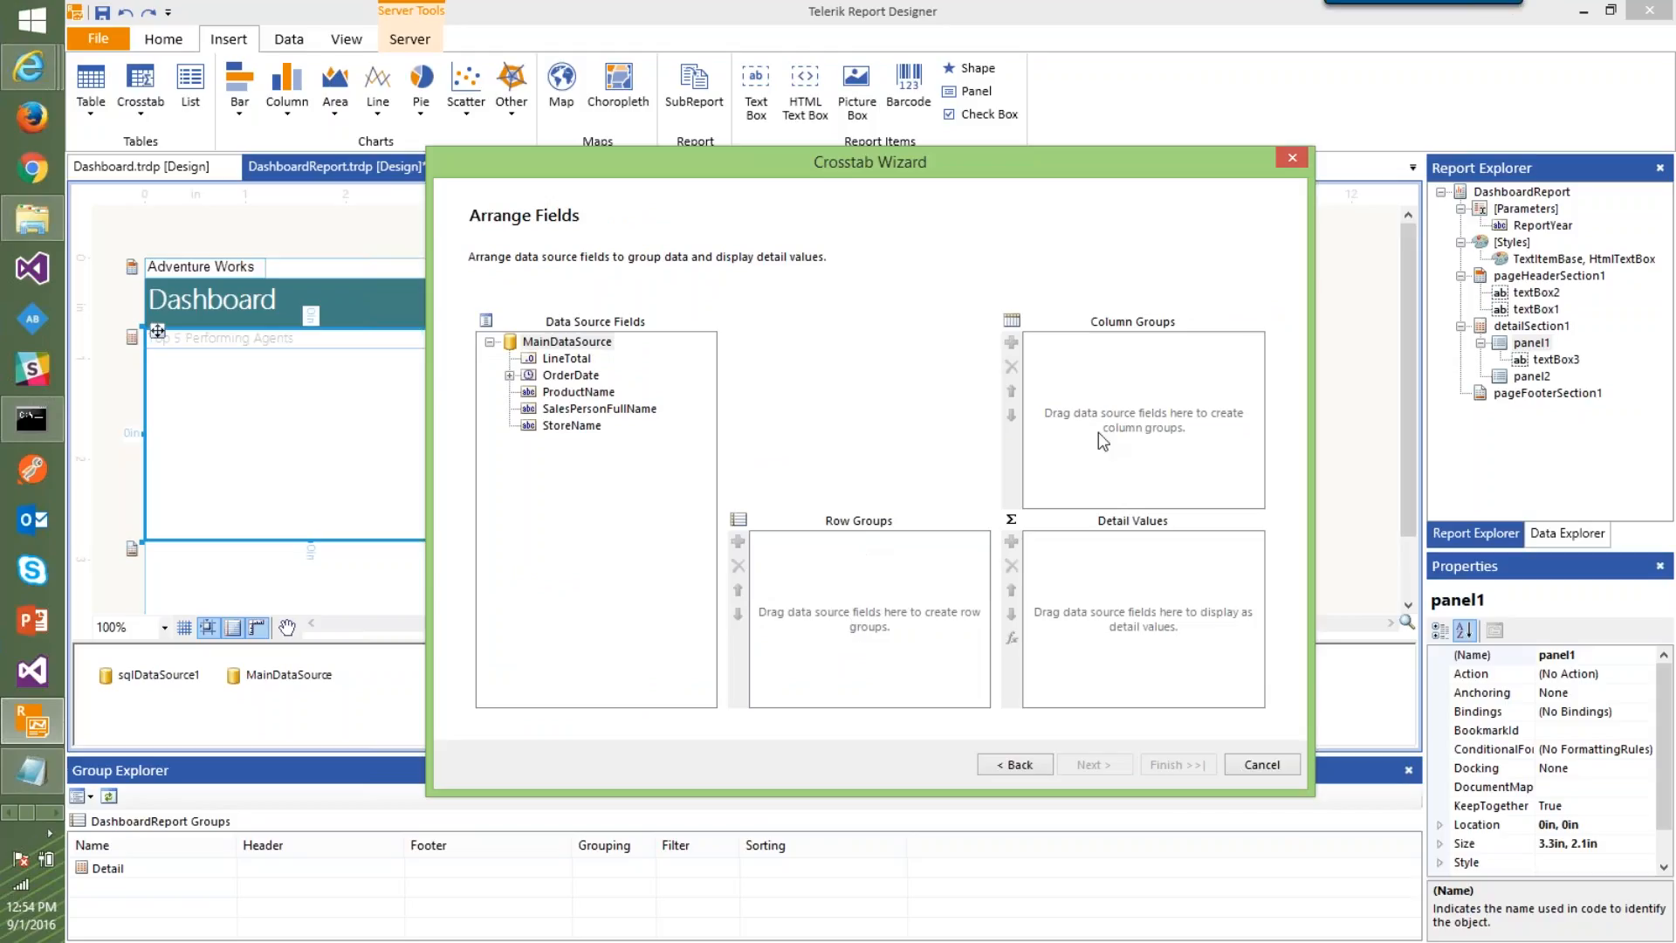
click(570, 375)
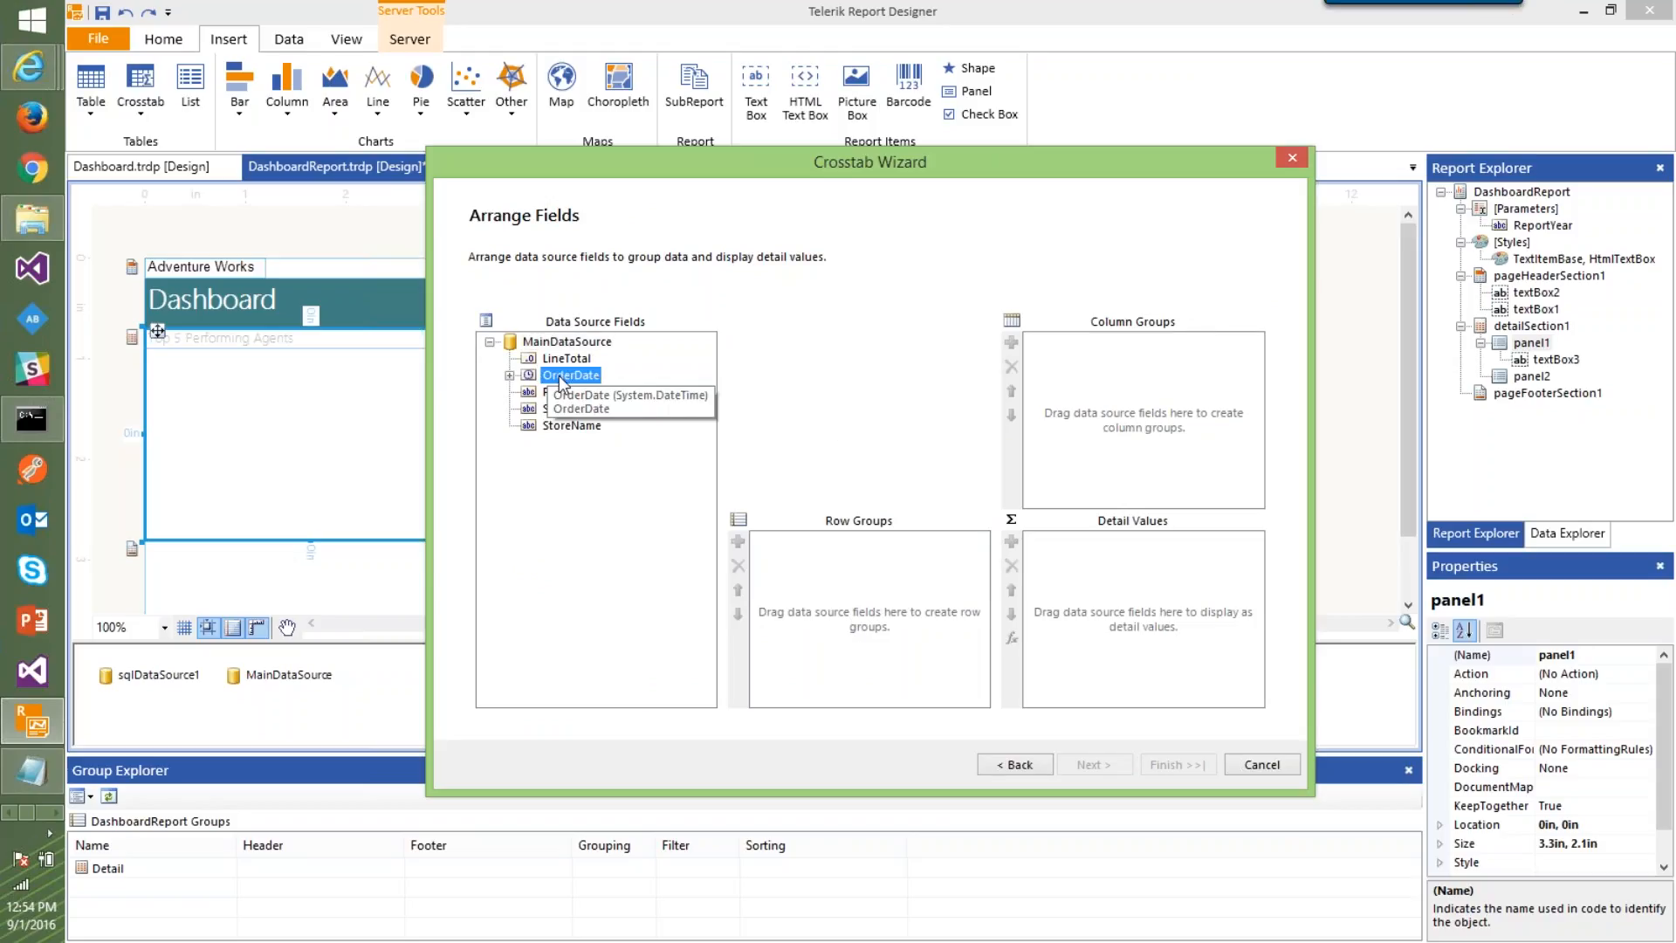
Group the crosstab columns by OrderDate and rows by SalesPersonFullName, with Sum(LineTotal) as detail, keeping no subtotals or grand totals
drag(571, 375, 1179, 456)
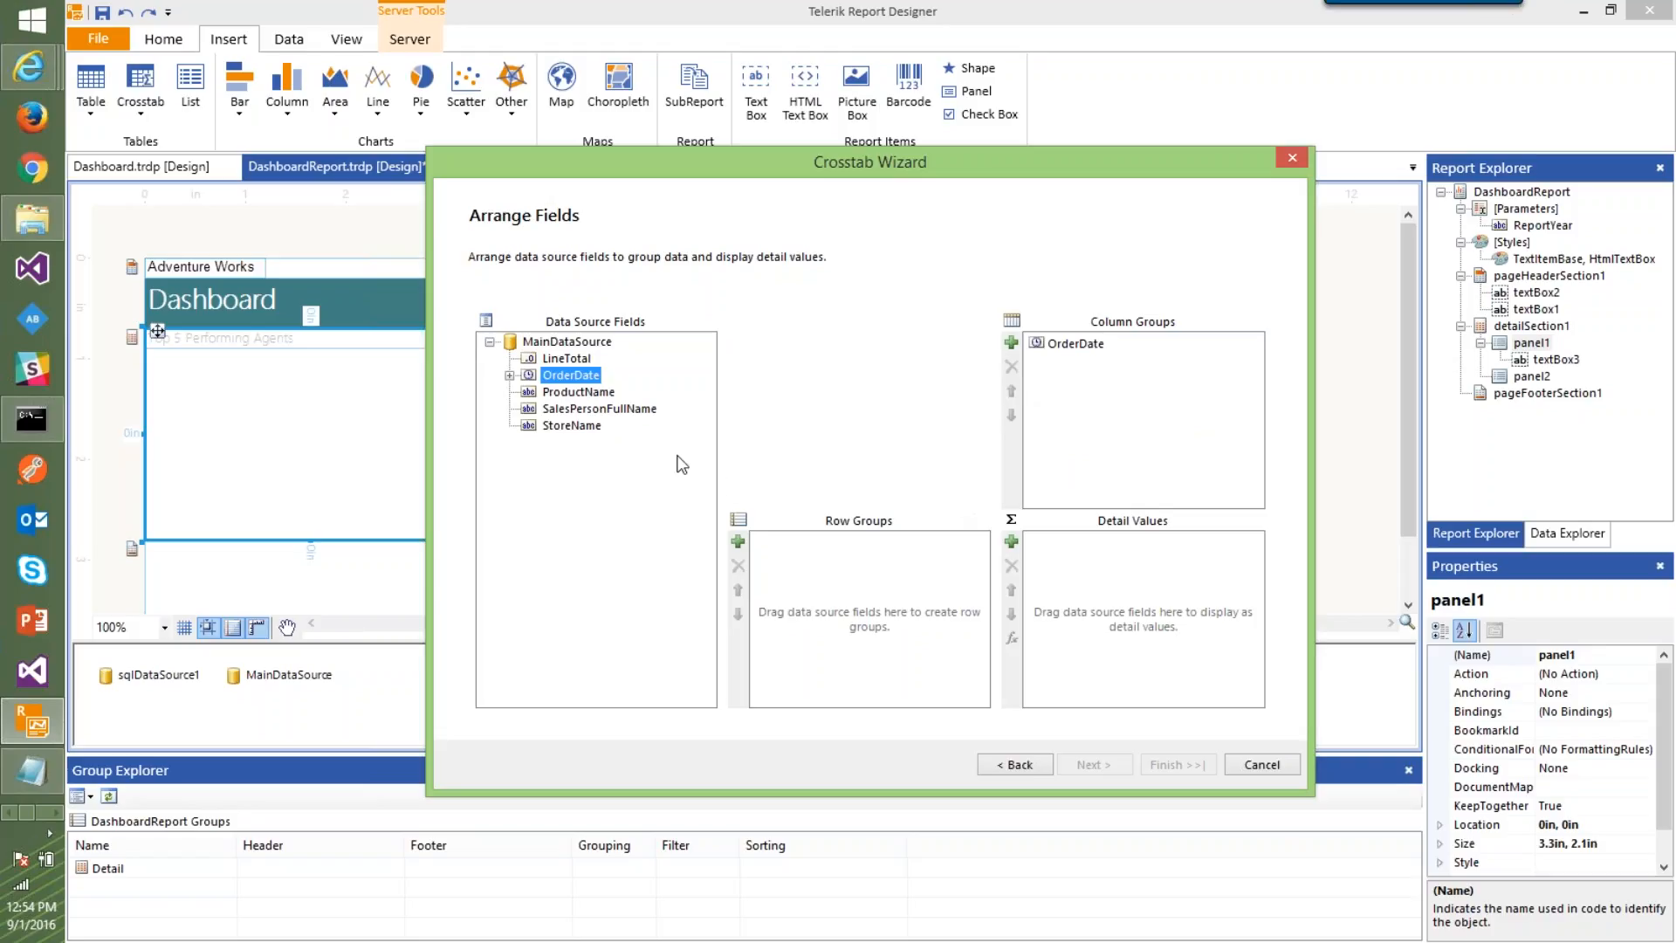
drag(598, 408, 822, 590)
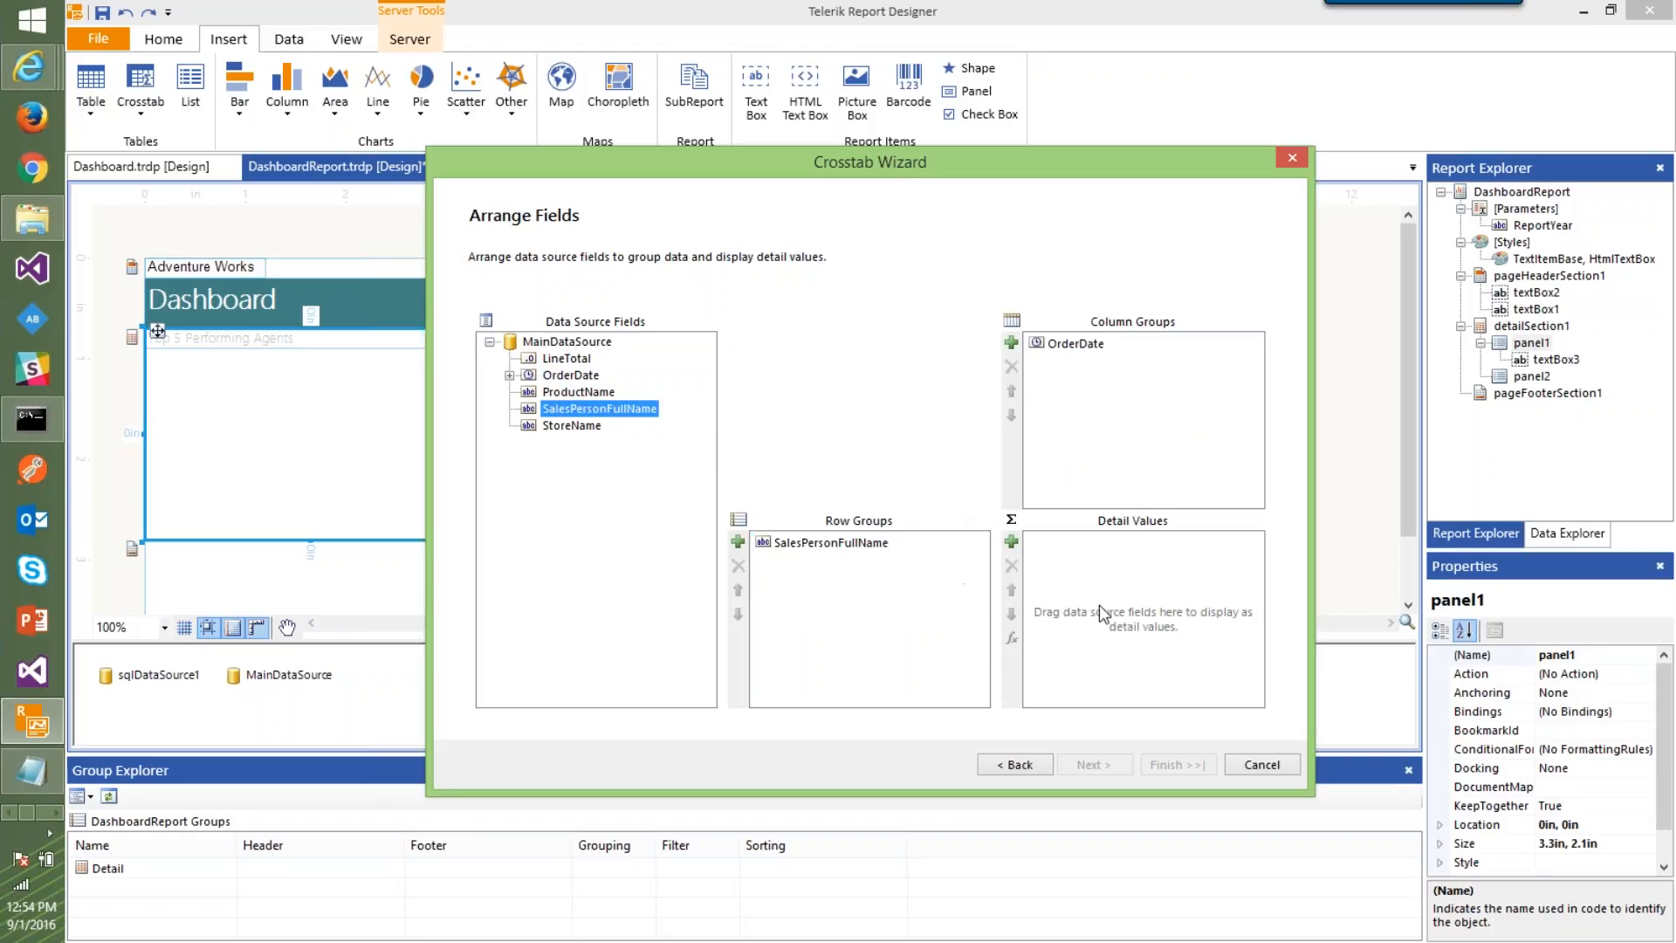
drag(563, 359, 1189, 609)
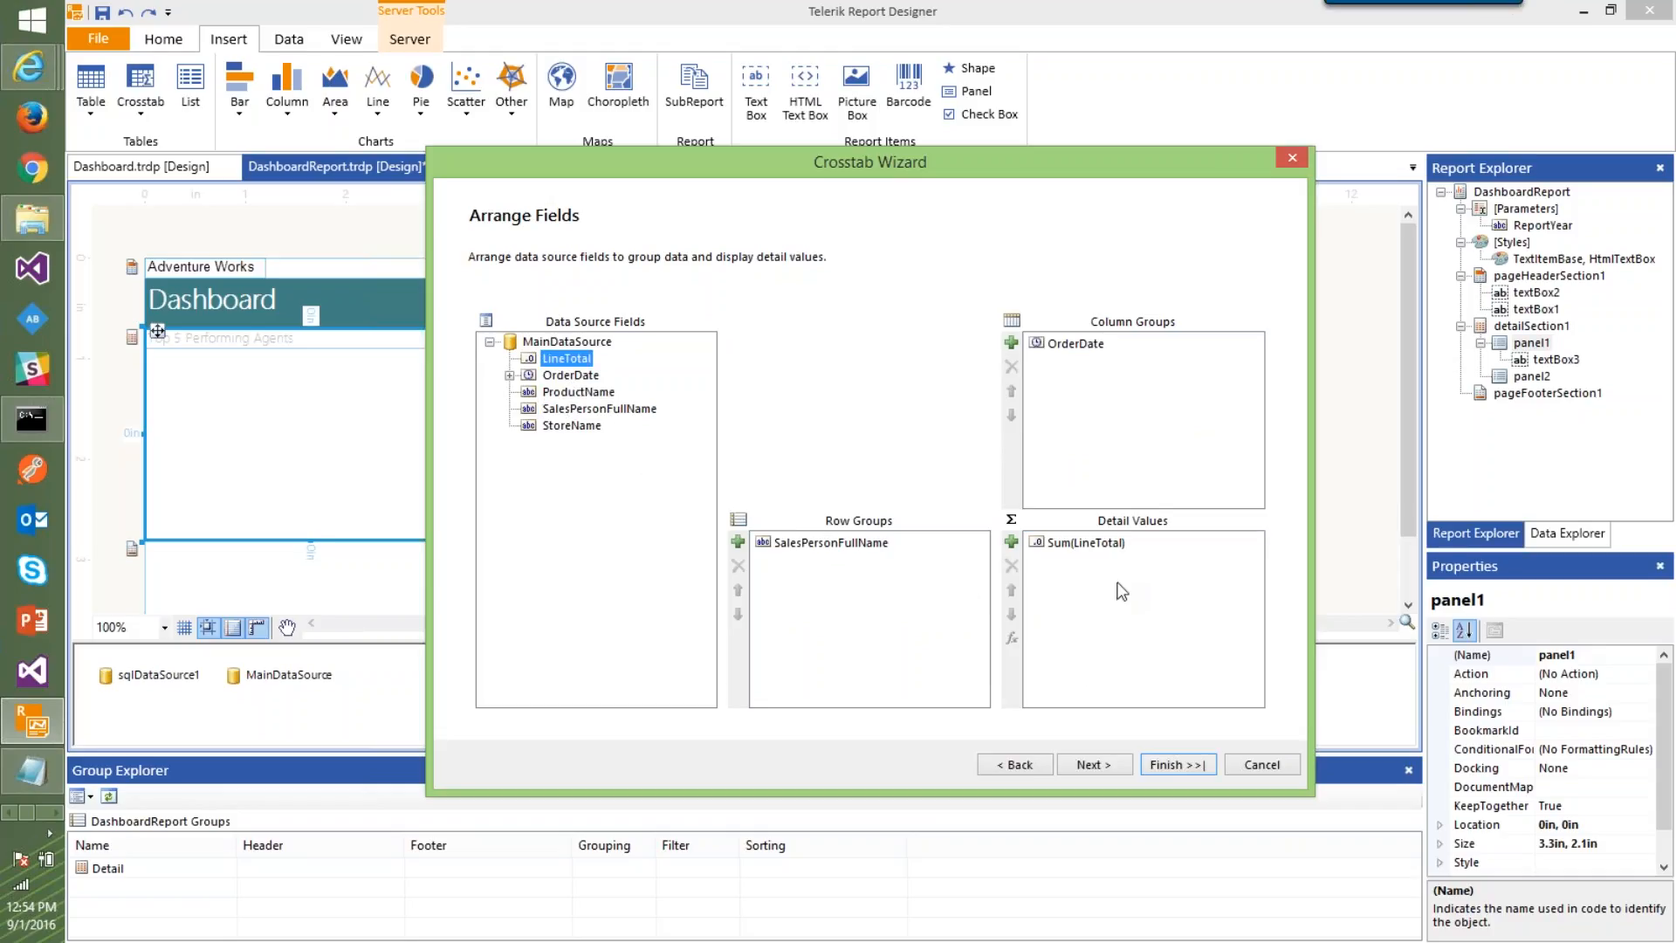
click(1106, 764)
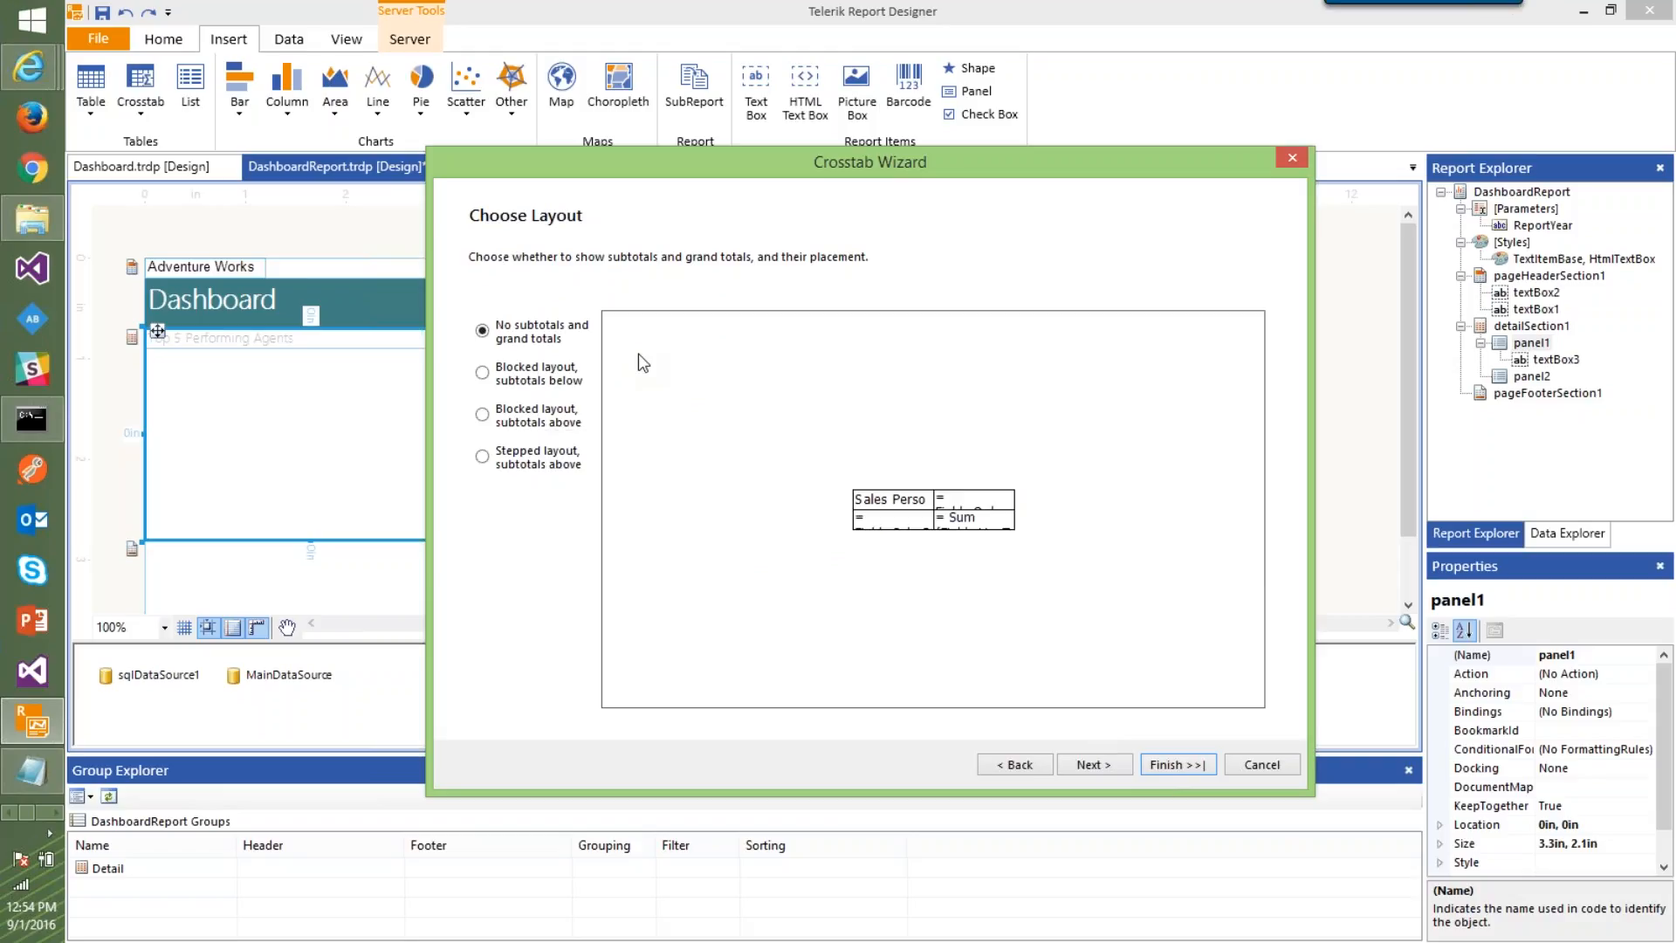
click(1102, 765)
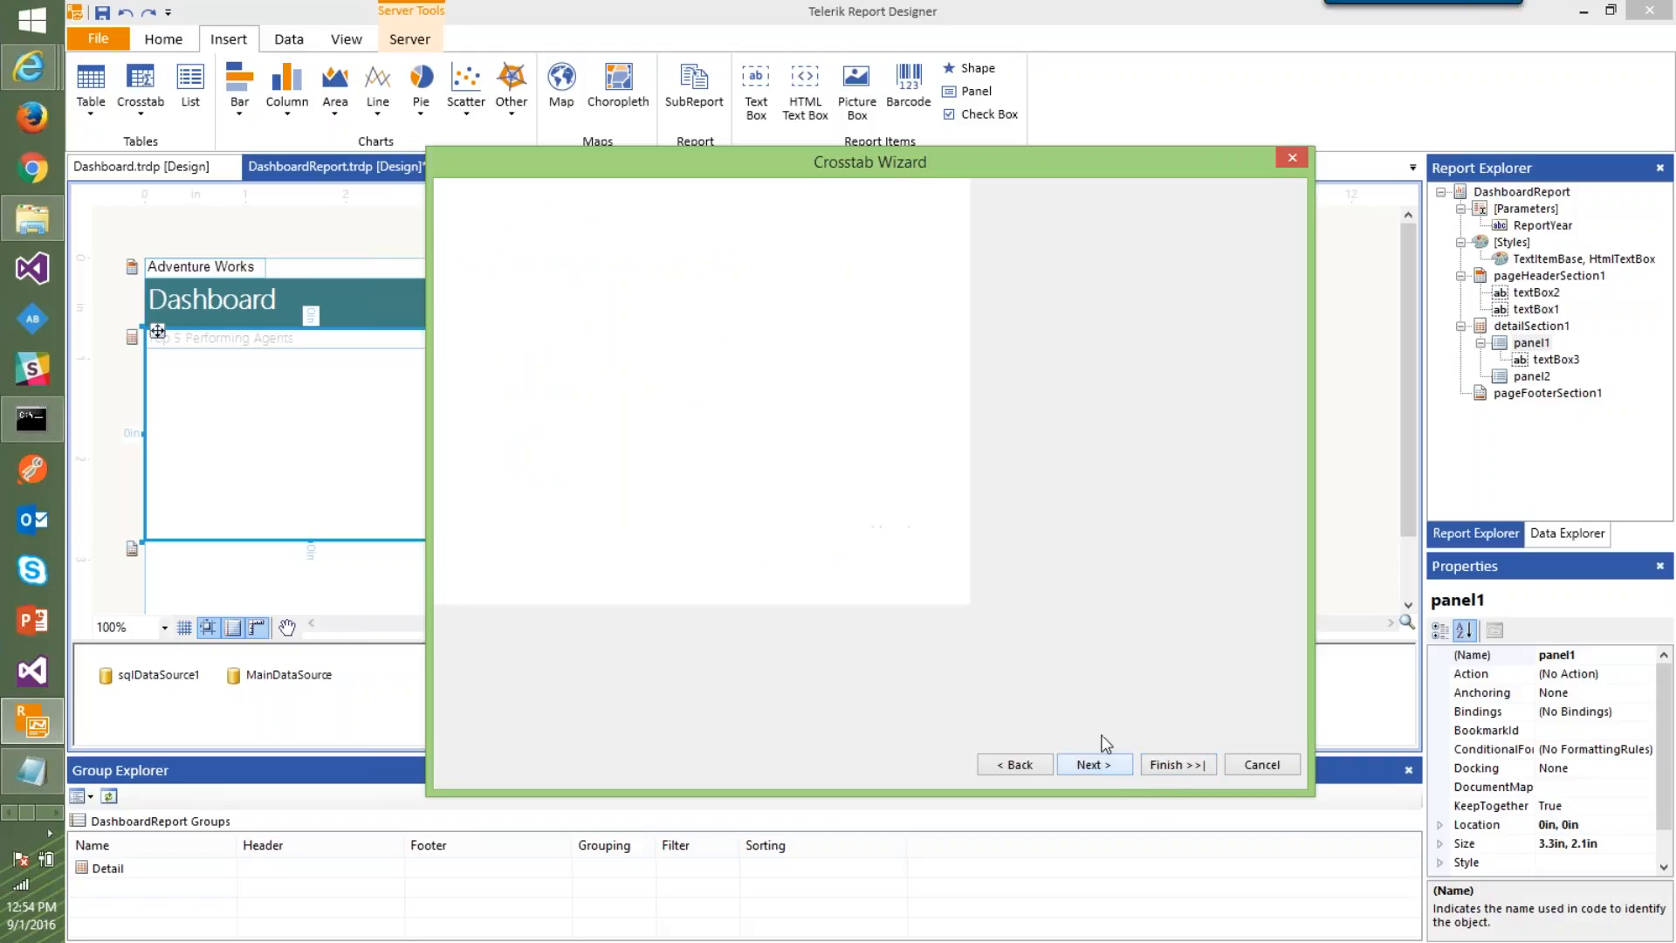
Compare the crosstab style presets, choose Solstice and finish the Crosstab Wizard
click(524, 477)
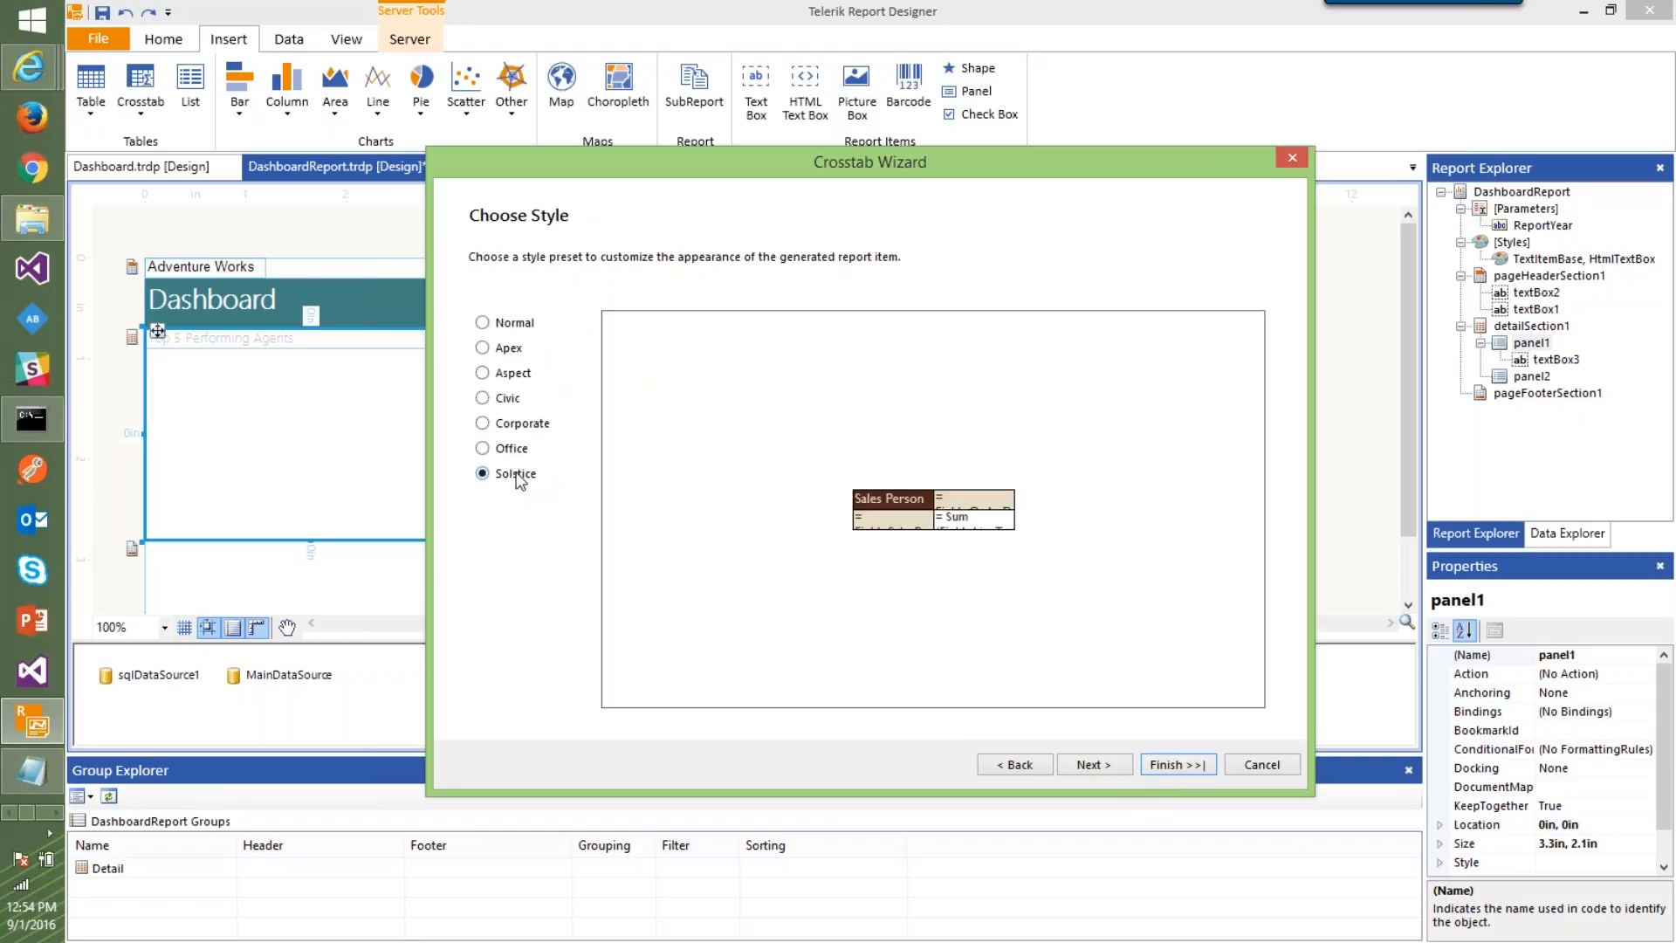
click(508, 448)
click(513, 424)
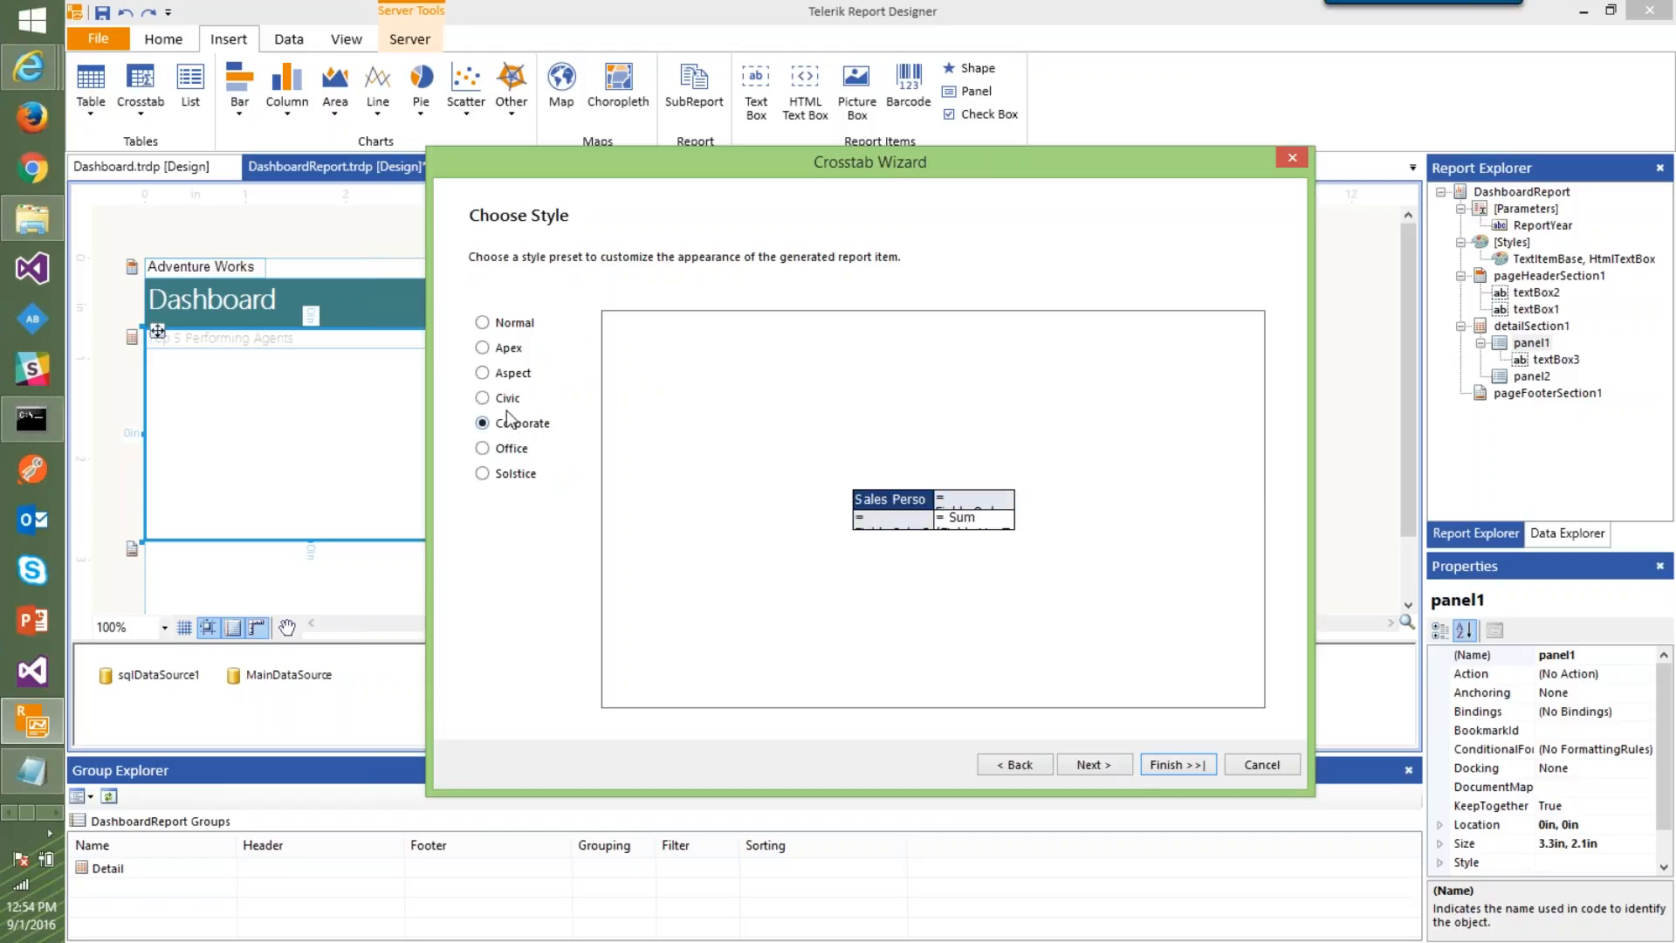
click(511, 400)
click(513, 375)
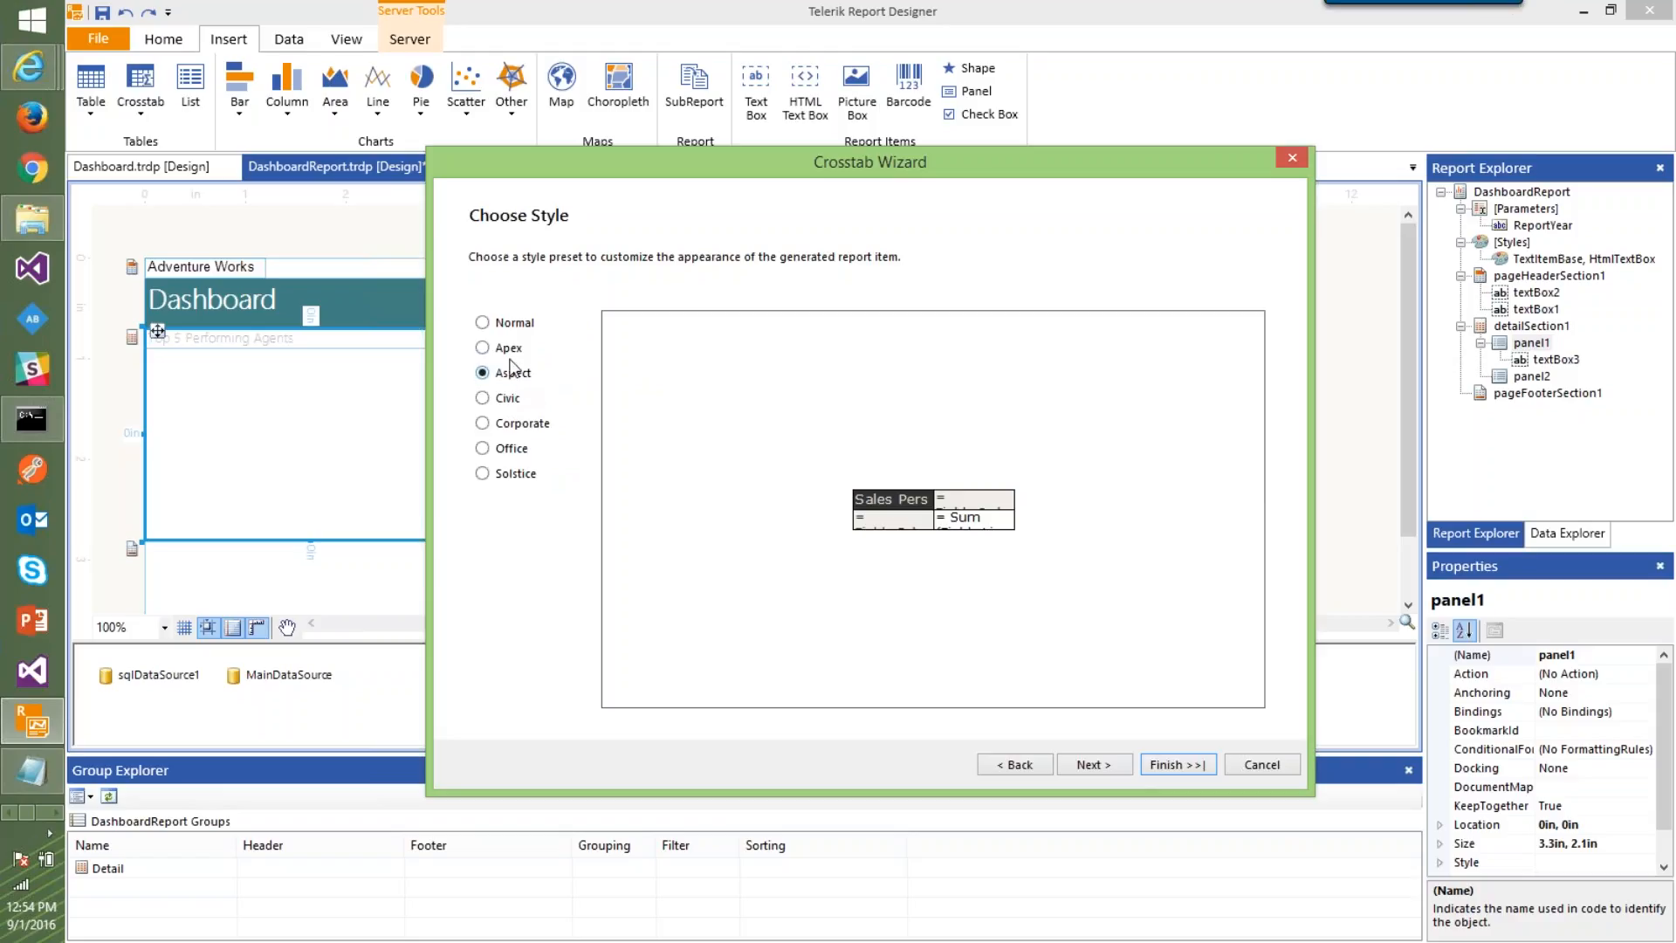
click(508, 348)
click(511, 324)
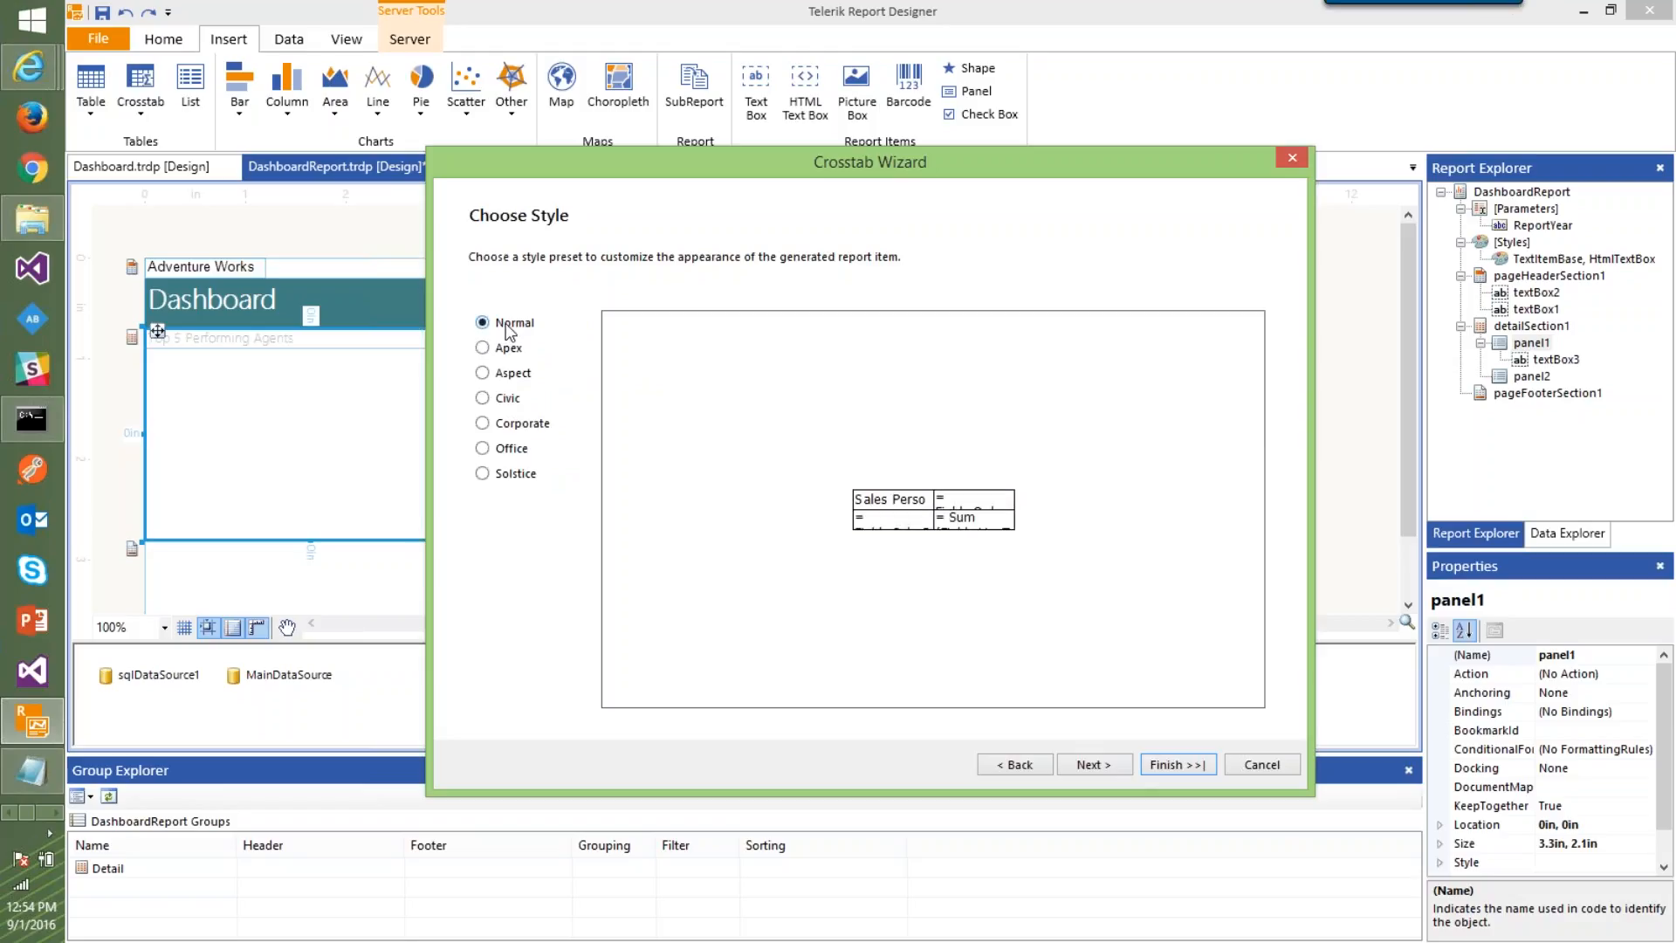
click(521, 425)
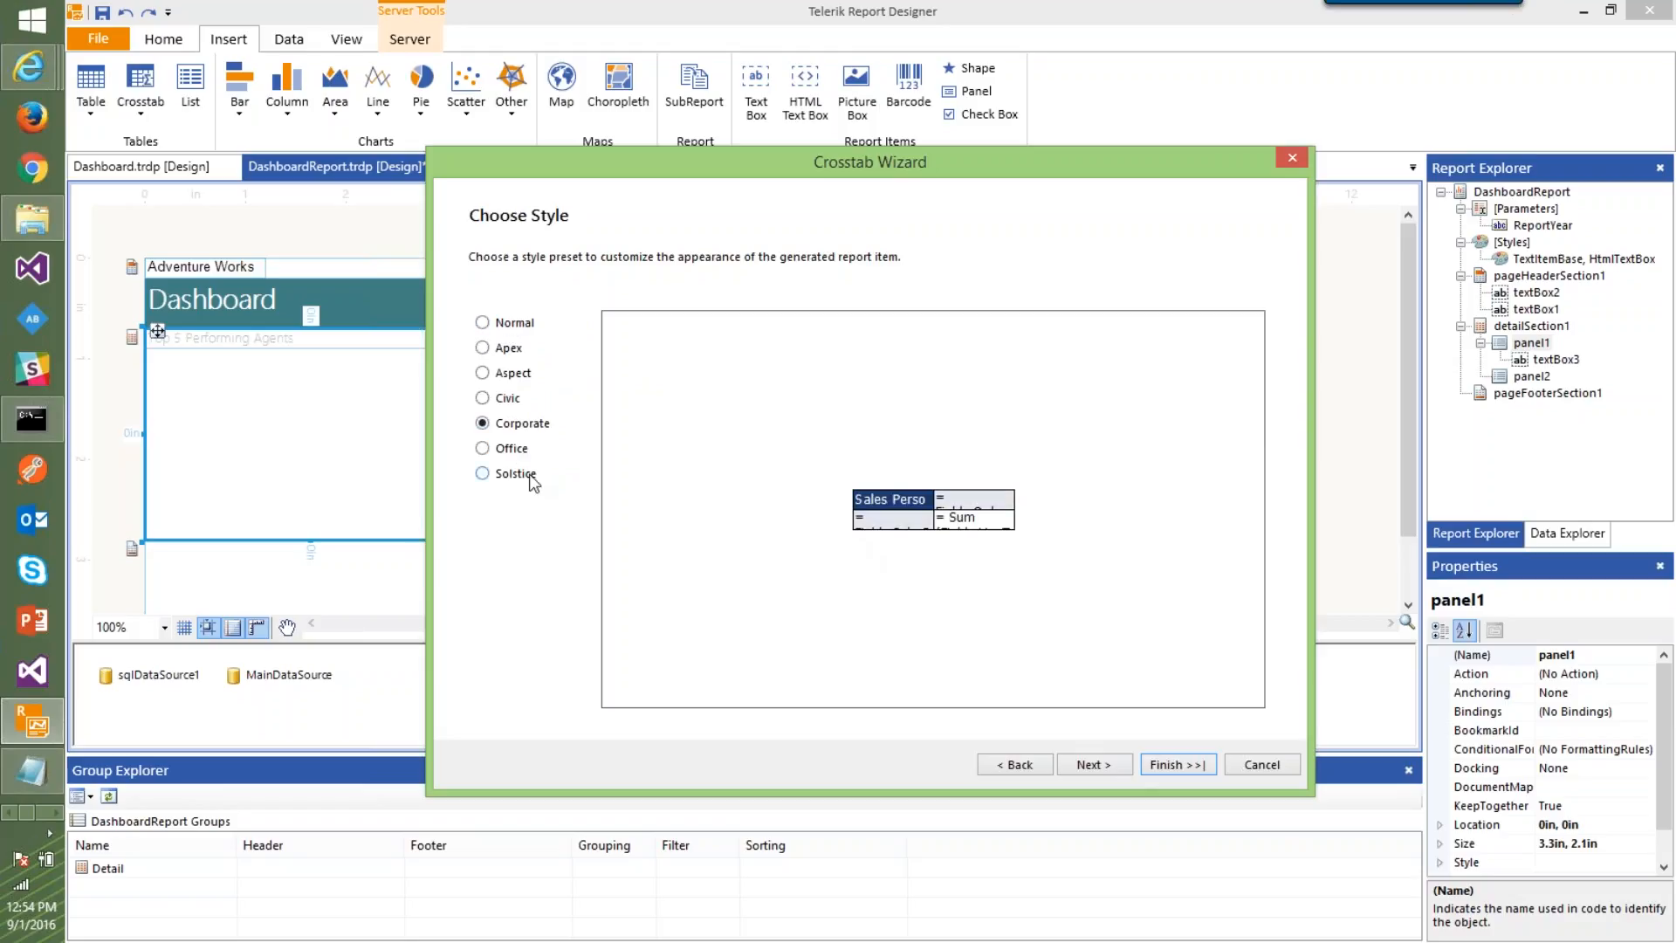
click(527, 449)
click(516, 476)
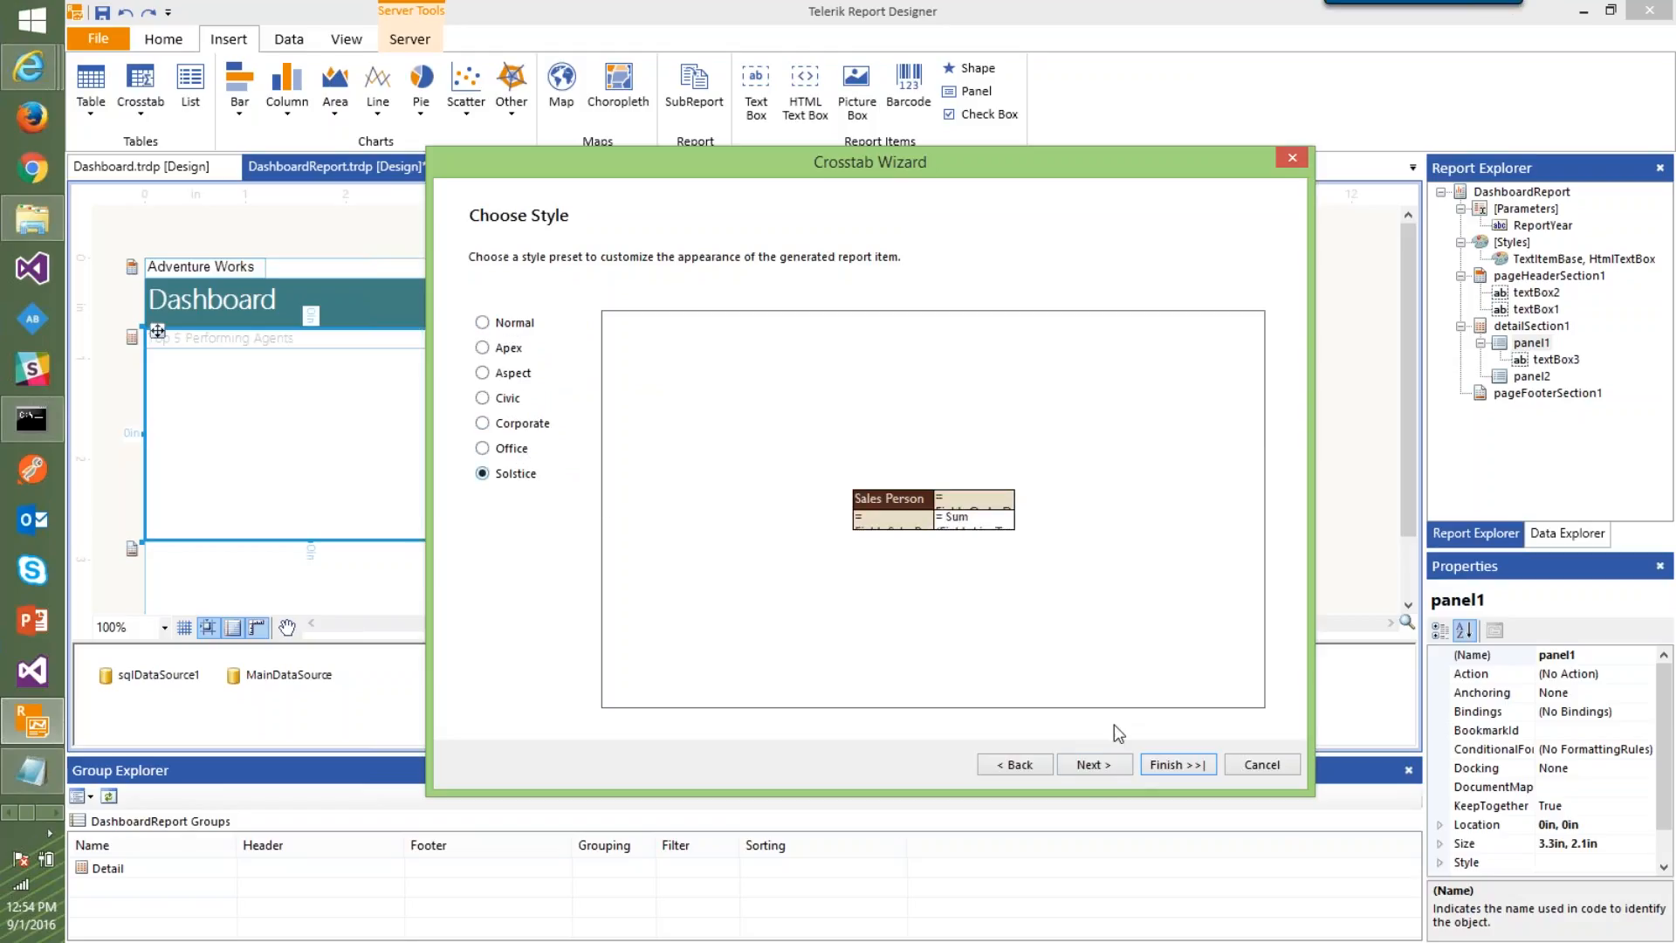
click(1094, 764)
click(1201, 761)
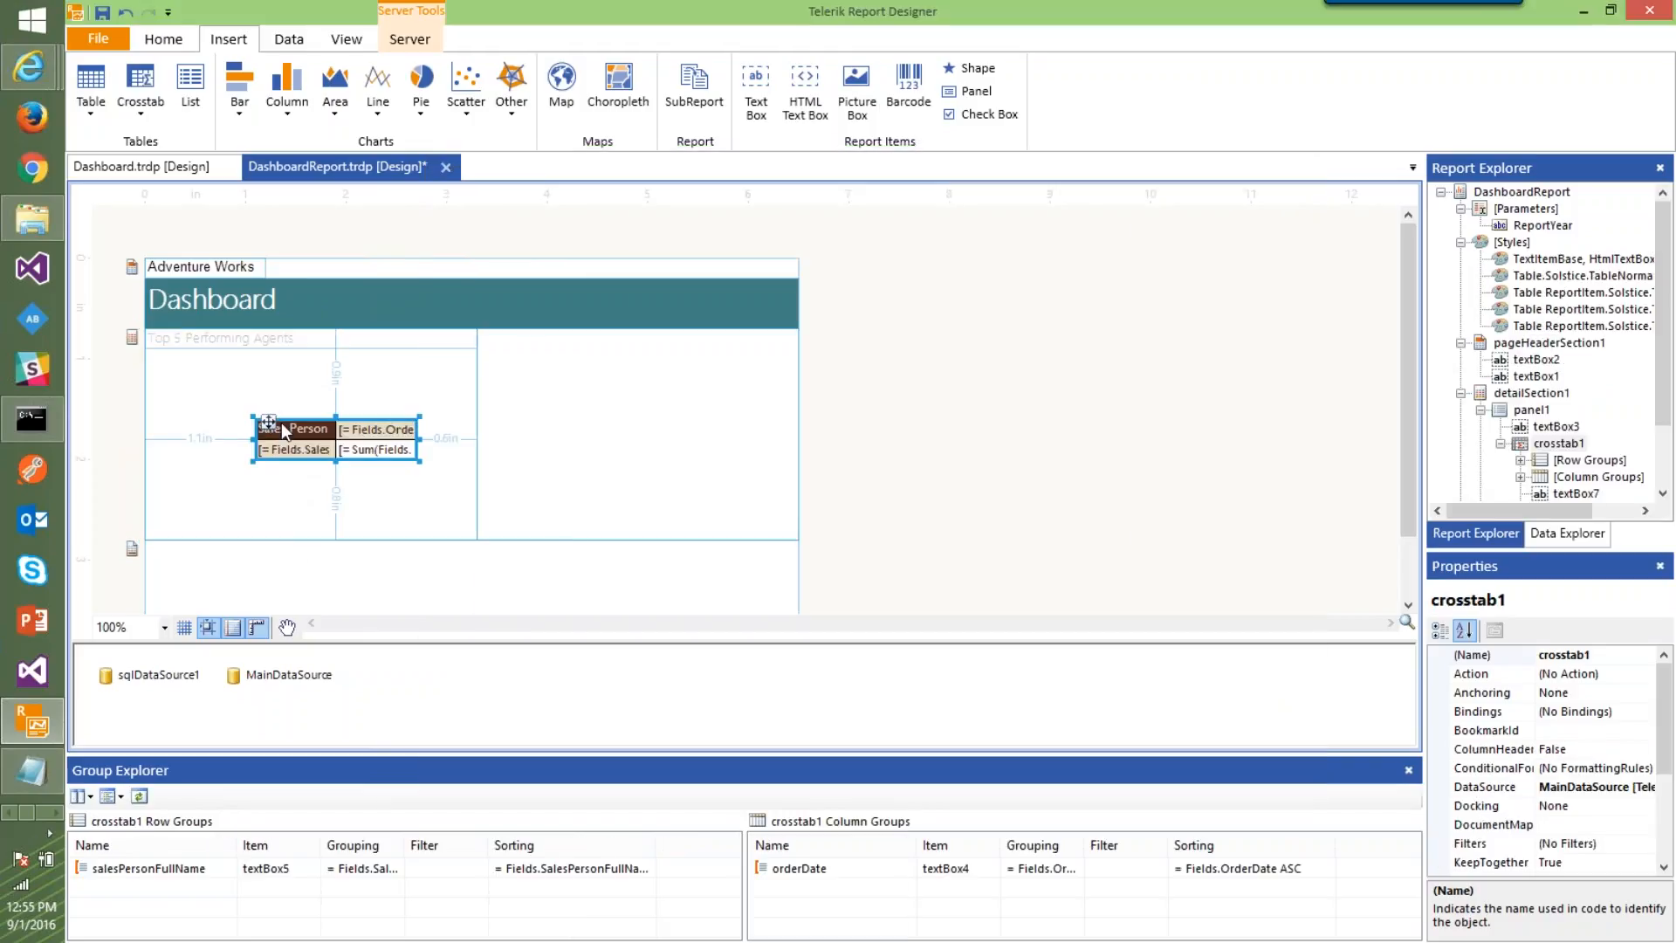
Place the crosstab directly under the Top 5 Performing Agents heading, widen it to about 3.3 in and retitle its corner header "Sales Person"
drag(271, 423, 161, 352)
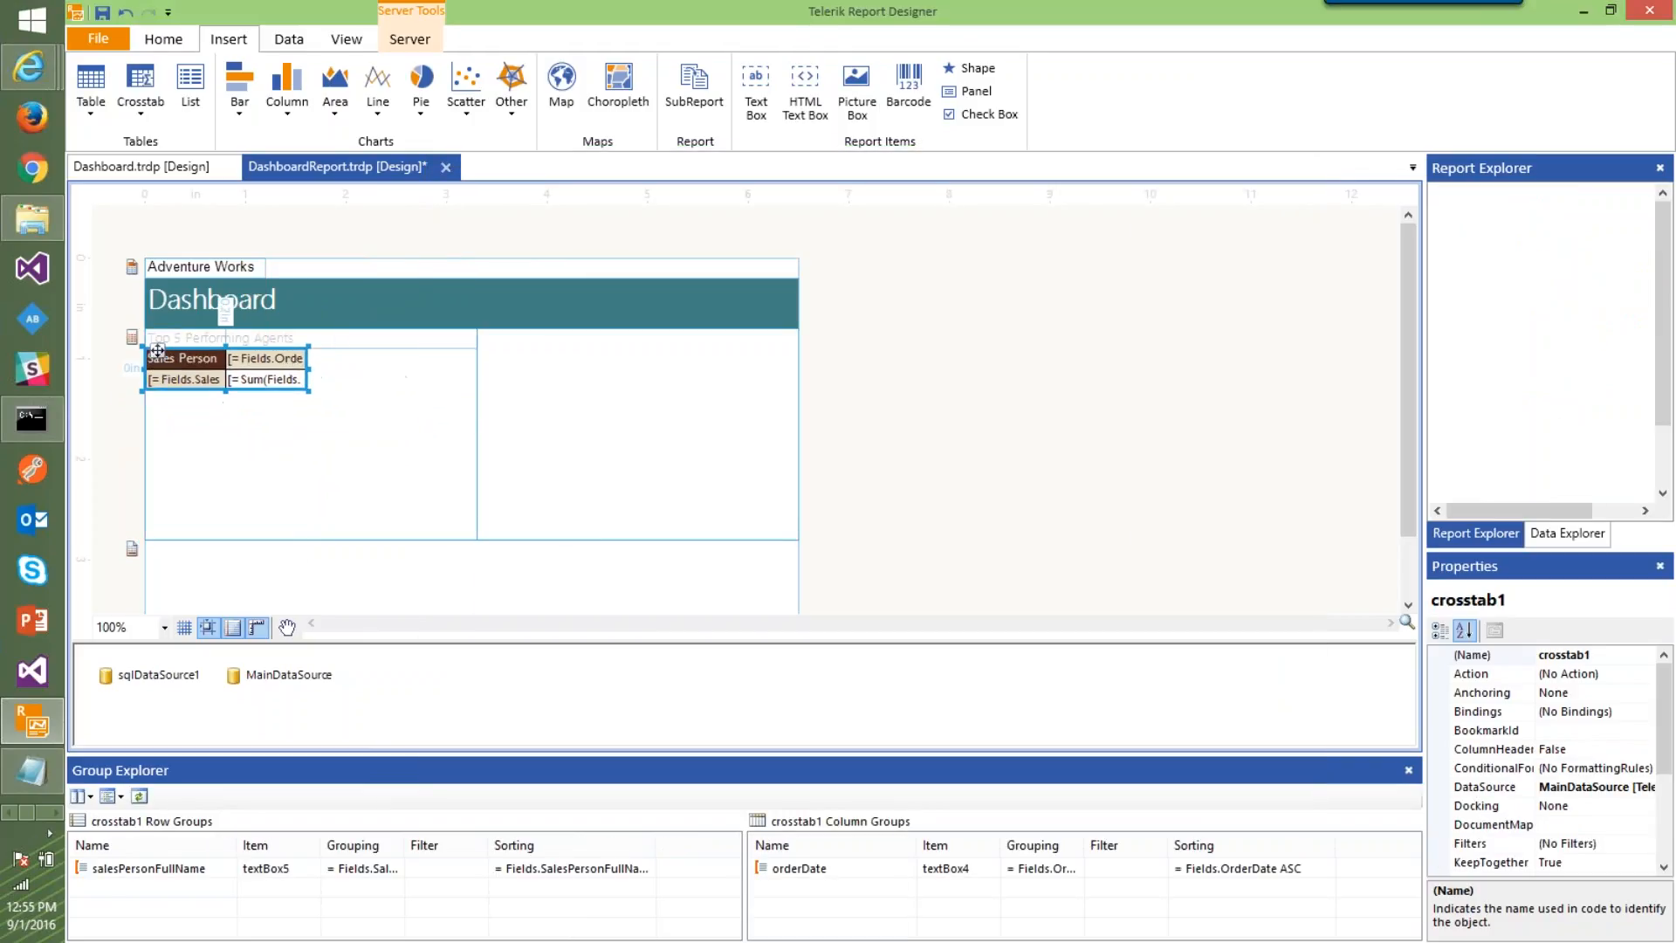
drag(307, 390, 480, 402)
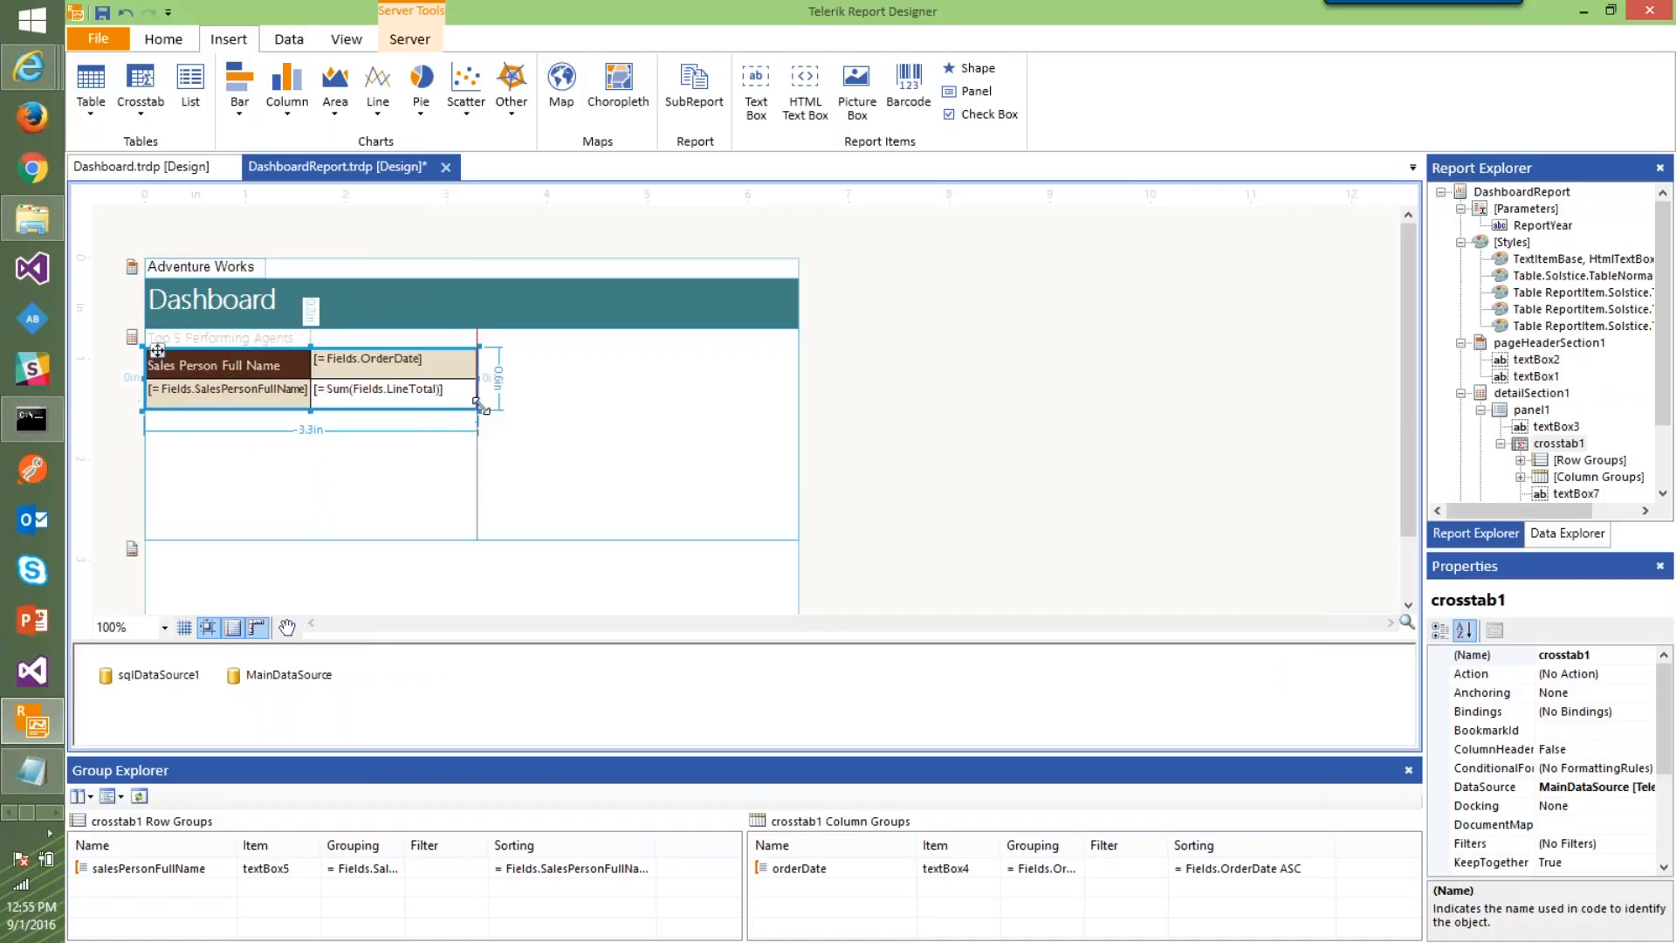
double_click(269, 363)
text(Sa)
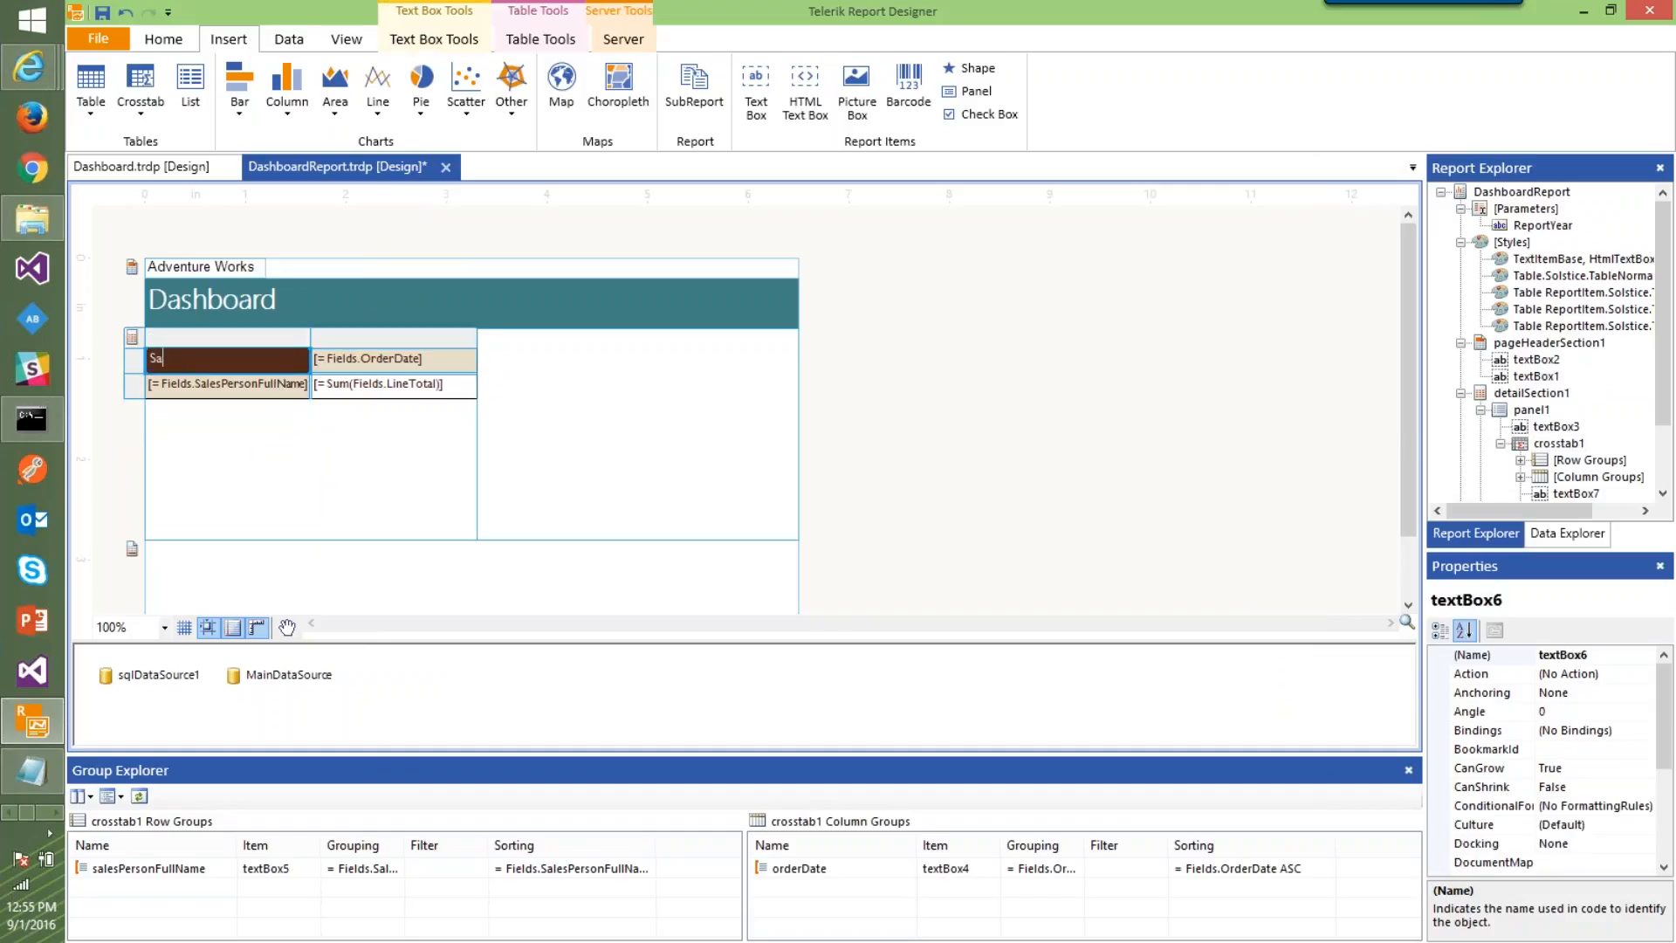
text(les Person)
click(317, 253)
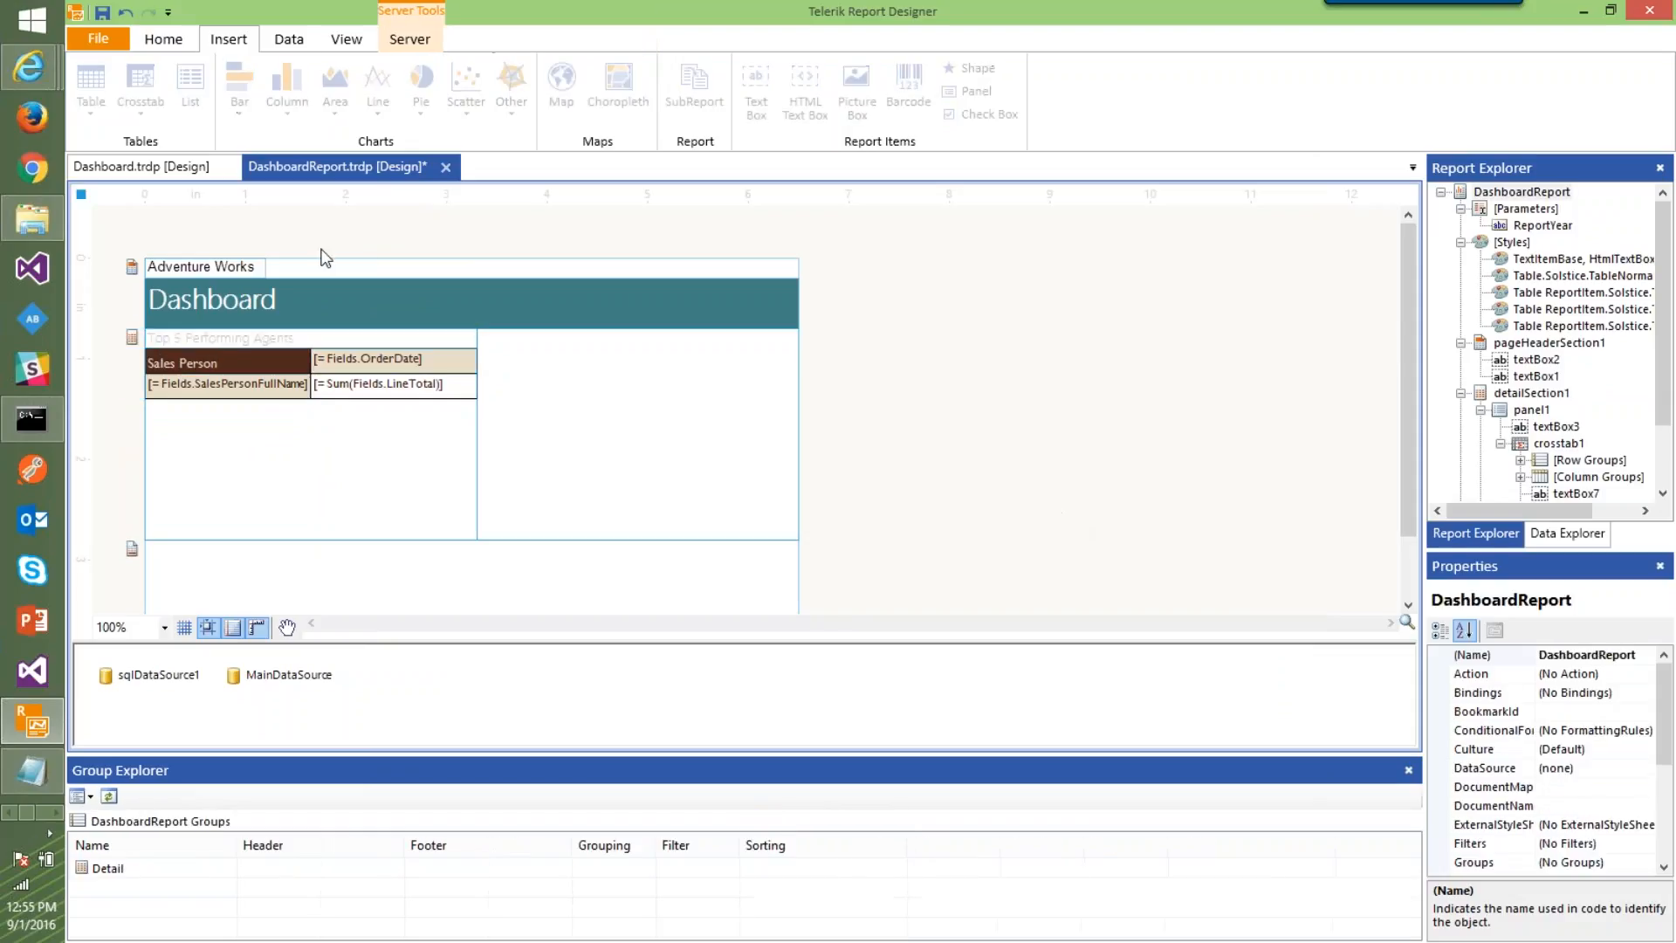
Preview the dashboard report with its crosstab, then close the preview
click(407, 40)
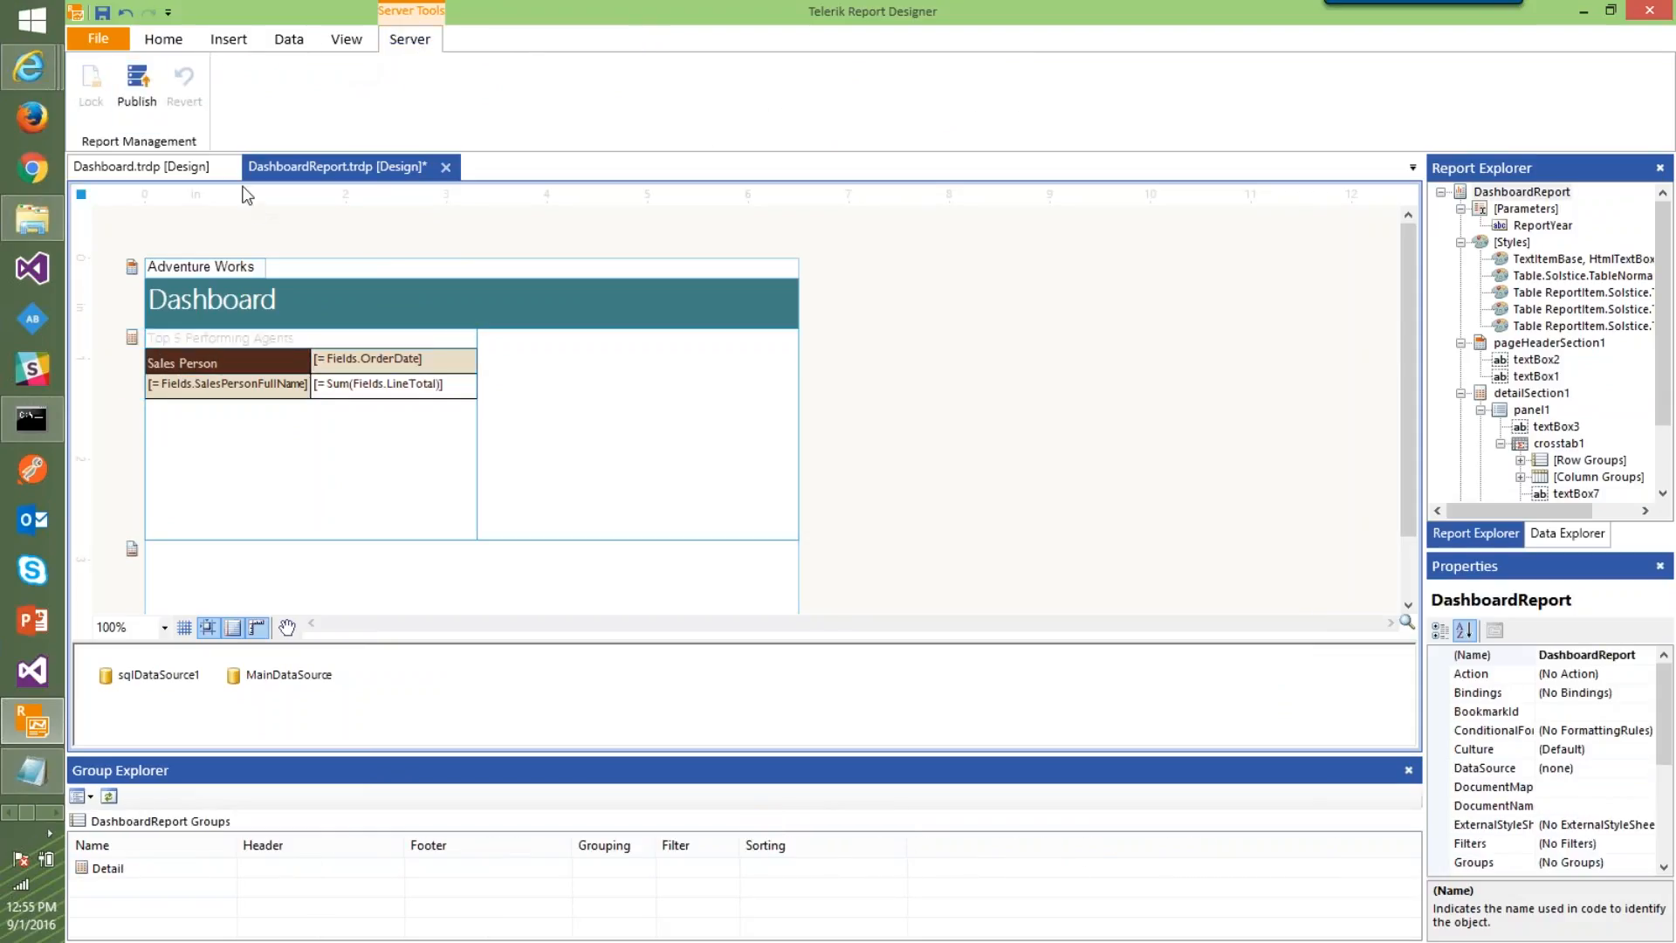
click(162, 34)
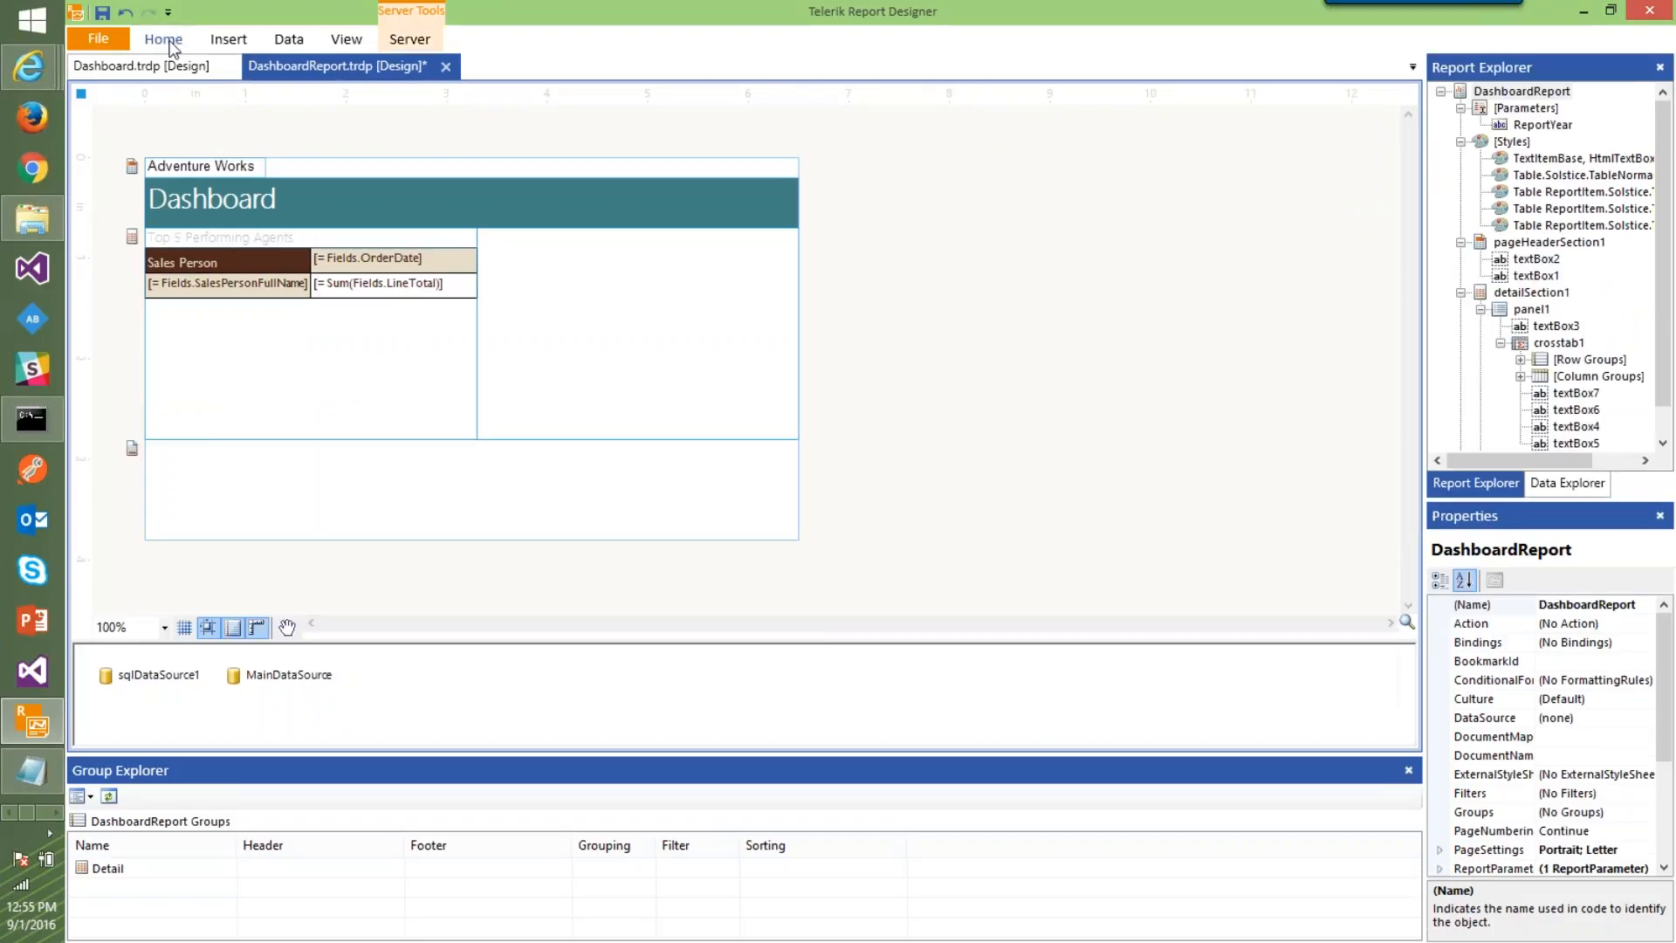
click(505, 264)
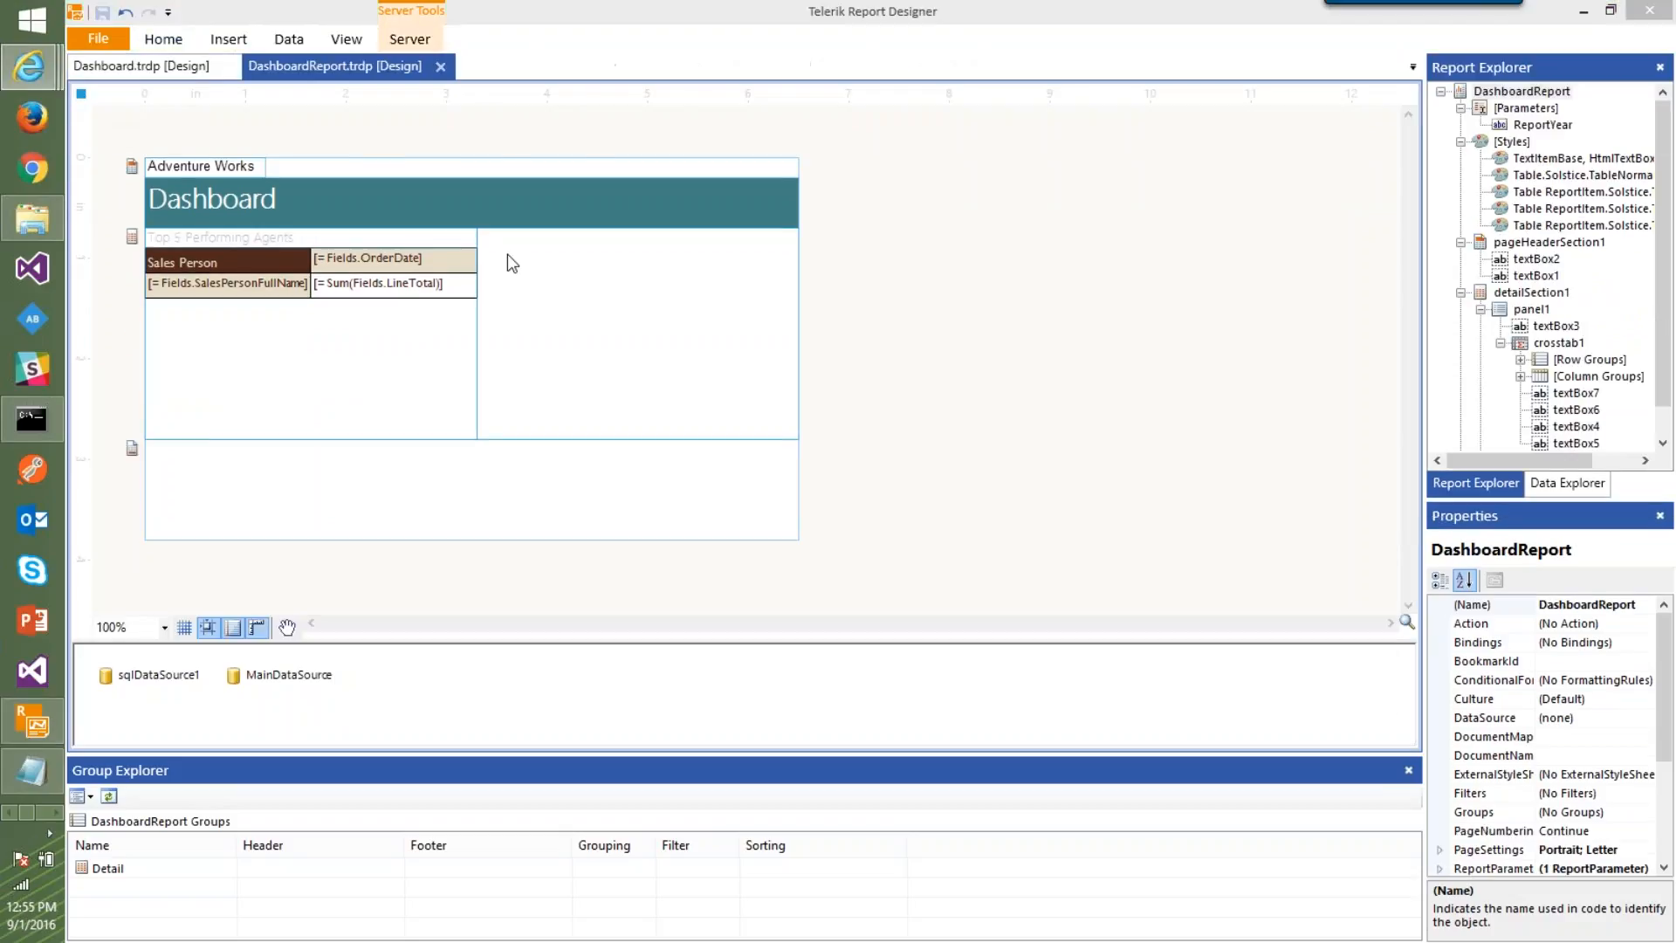
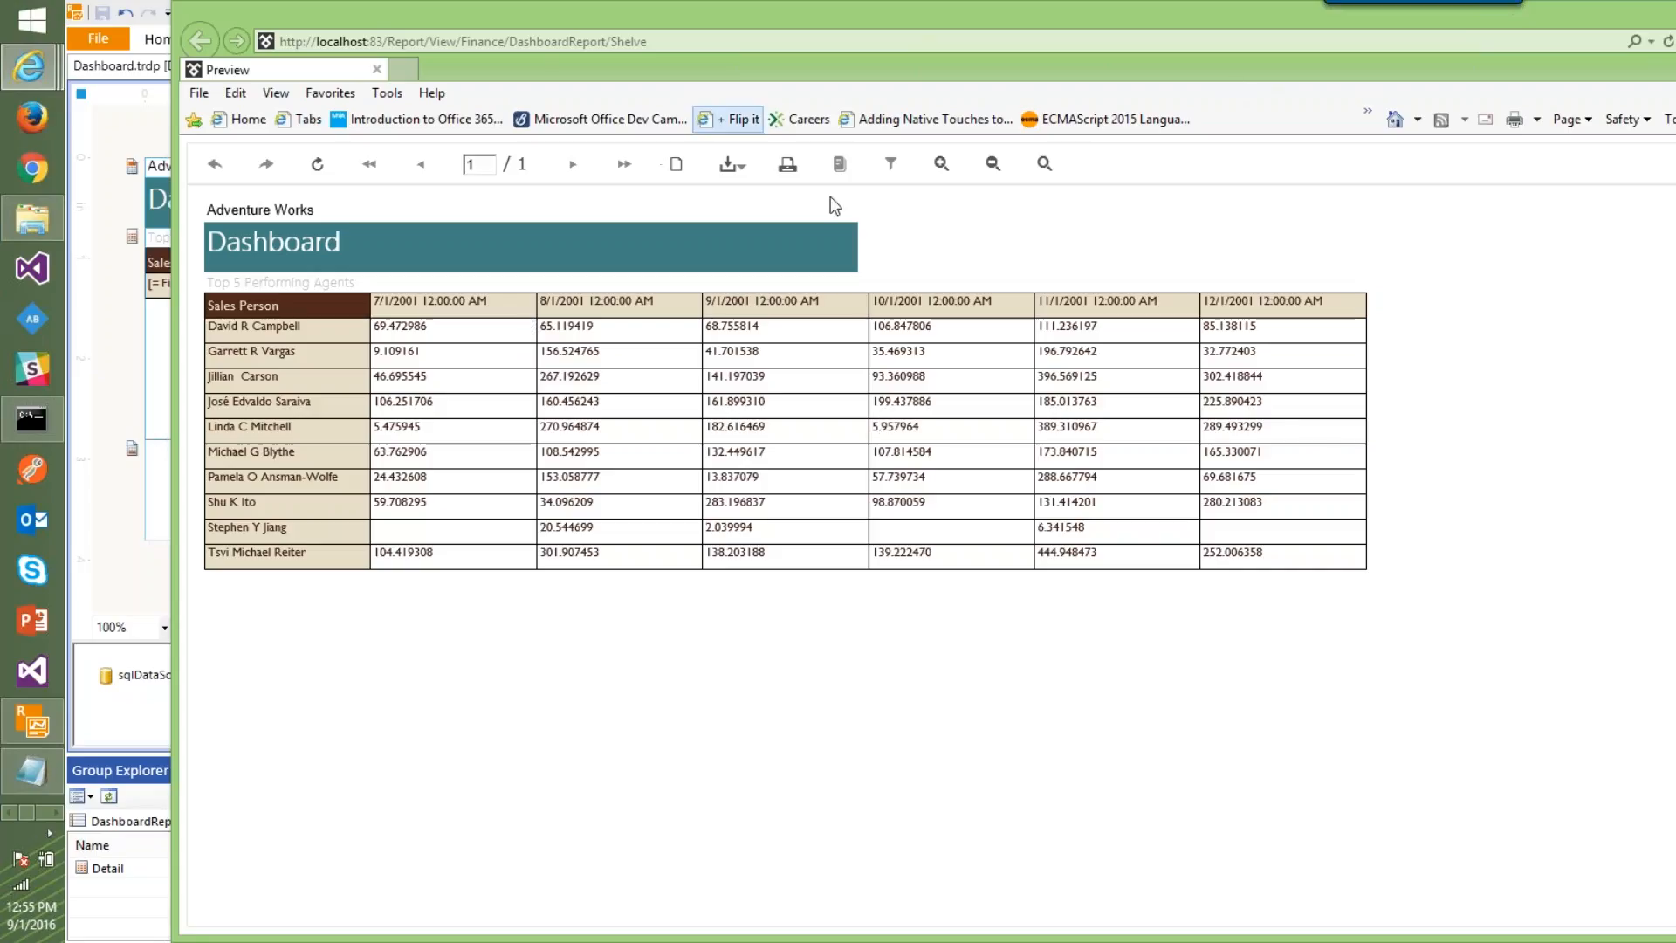
key(alt+F4)
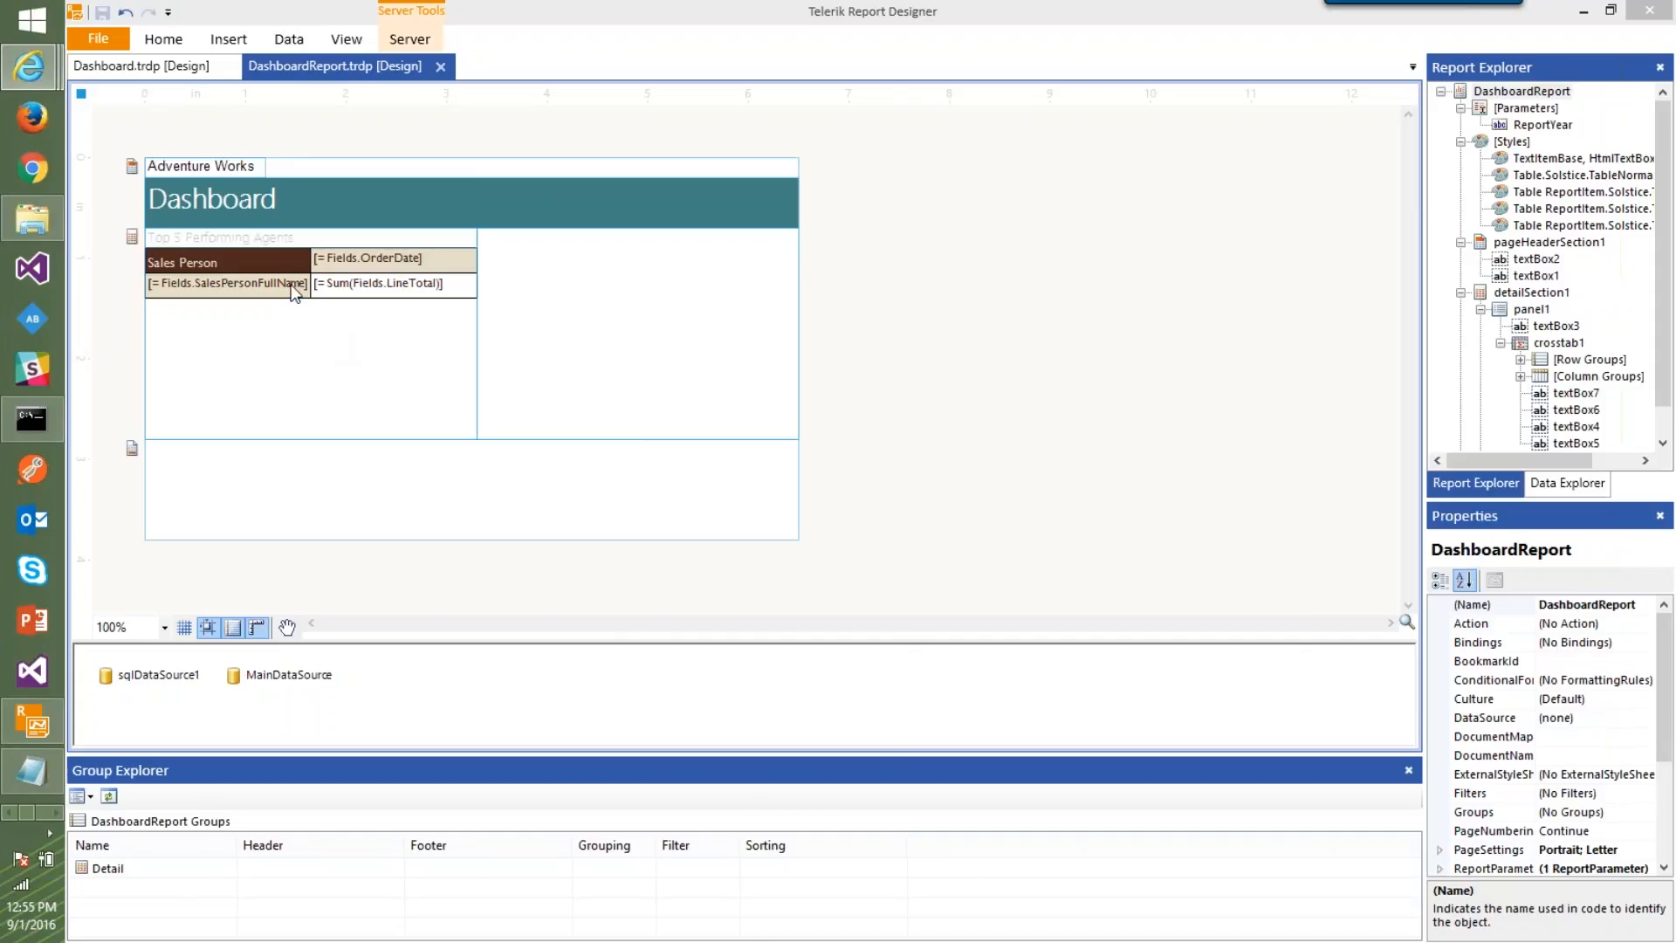
Clear the text of the crosstab's Sales Person header cell
click(295, 291)
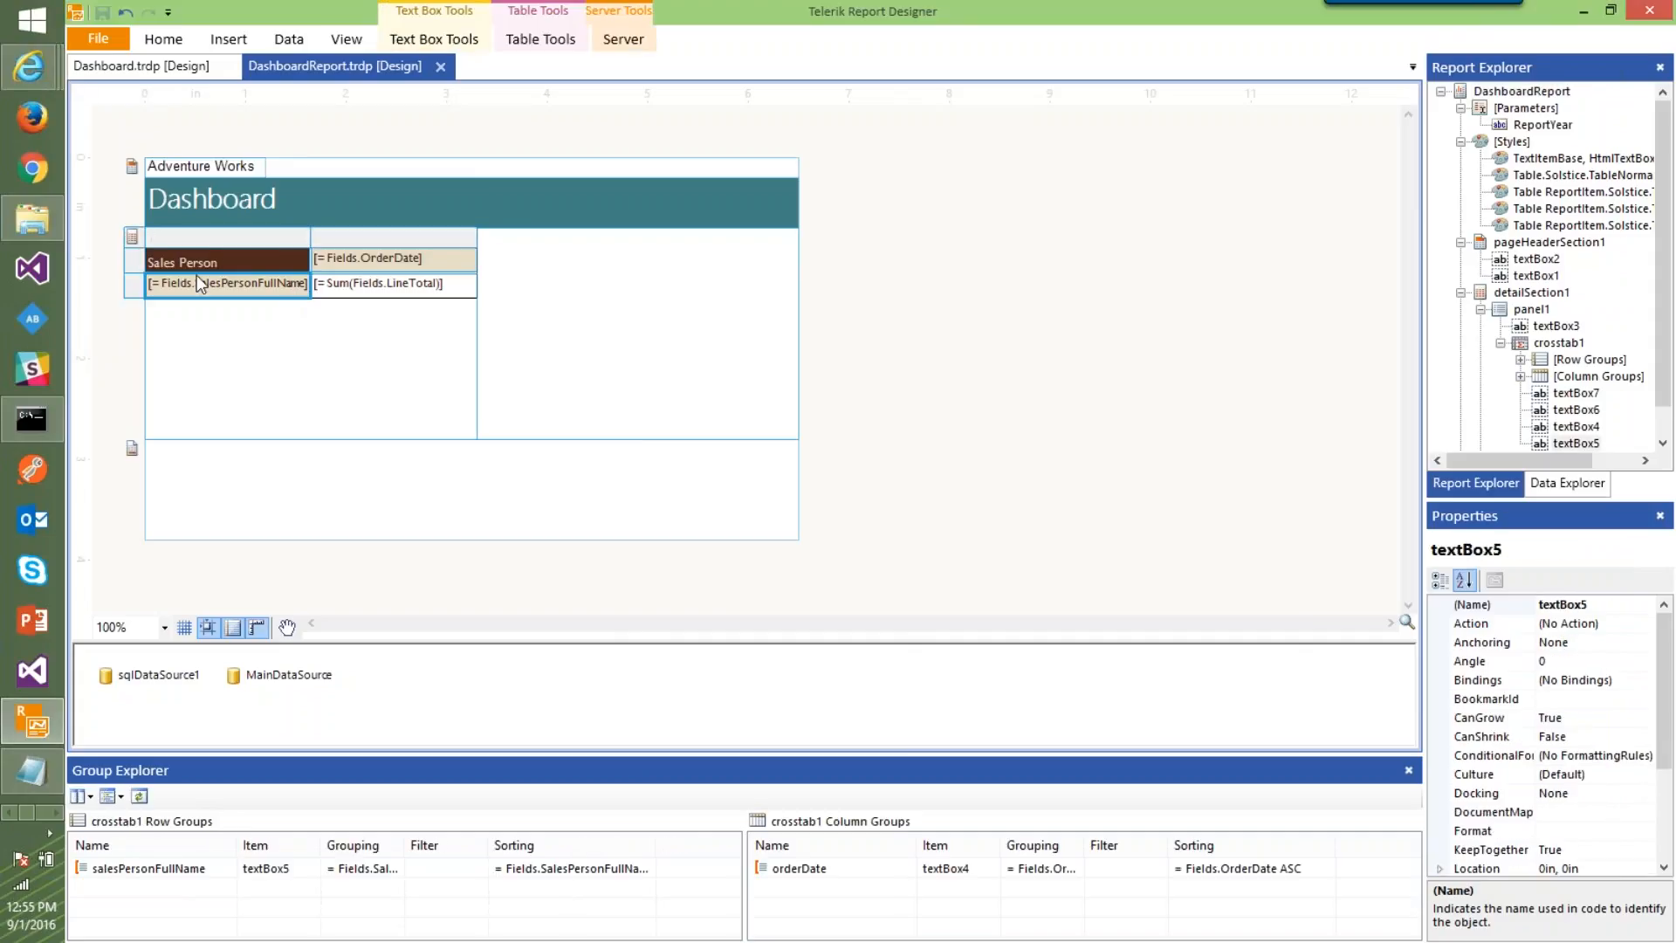
click(132, 237)
click(240, 283)
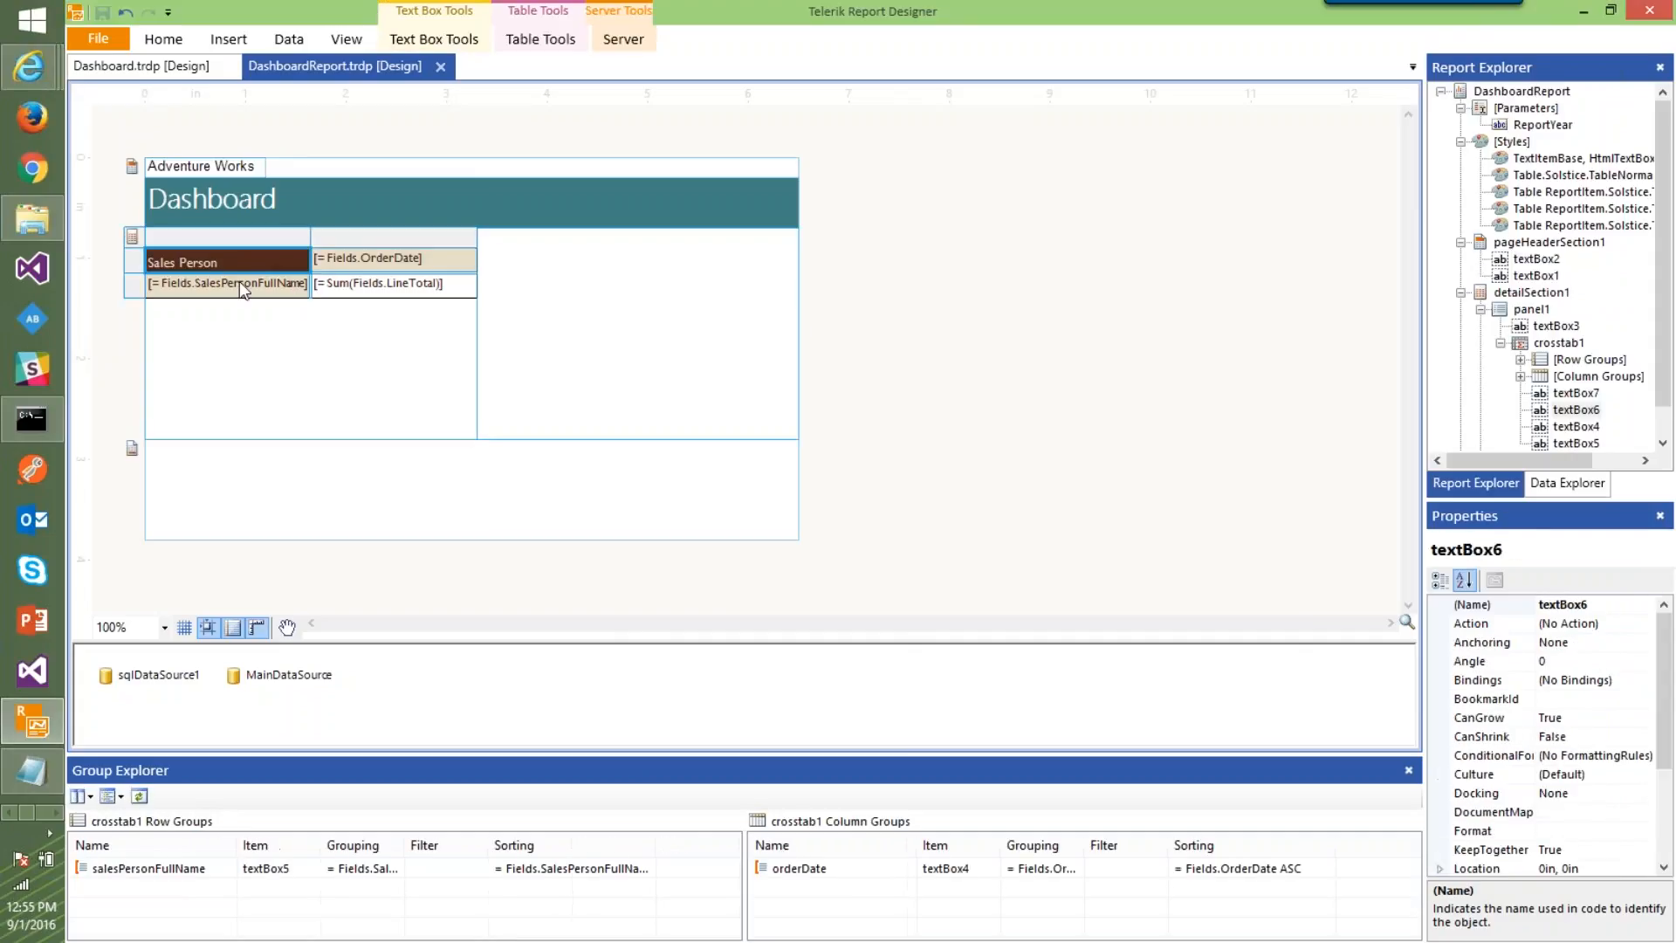
click(132, 236)
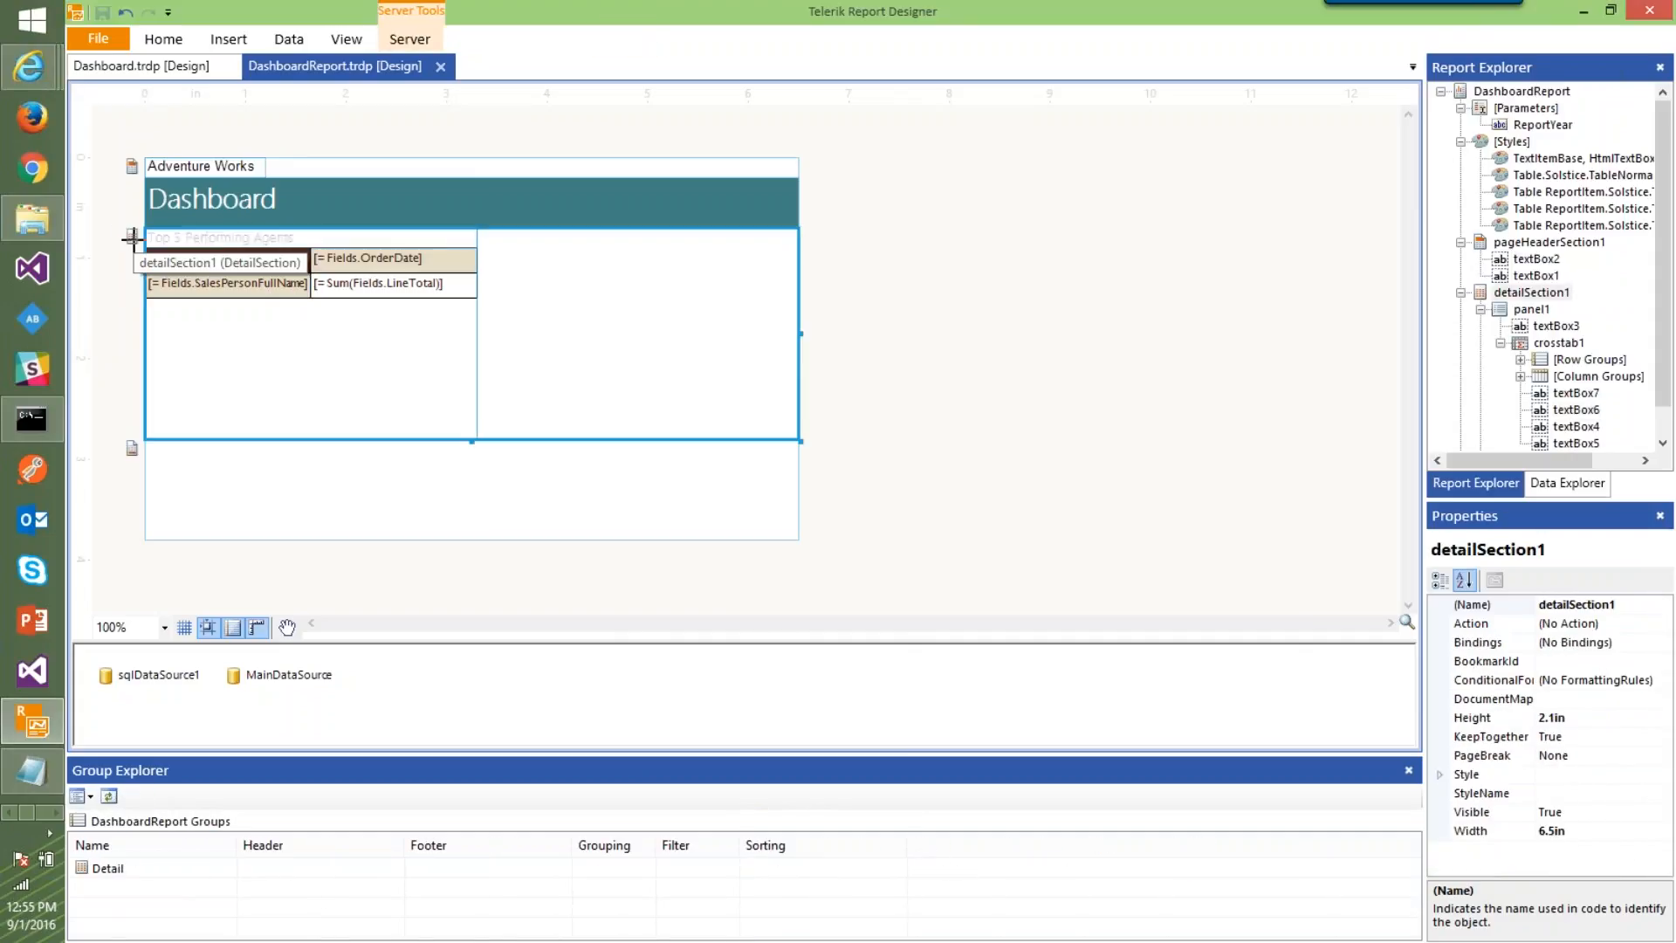
click(301, 278)
key(Delete)
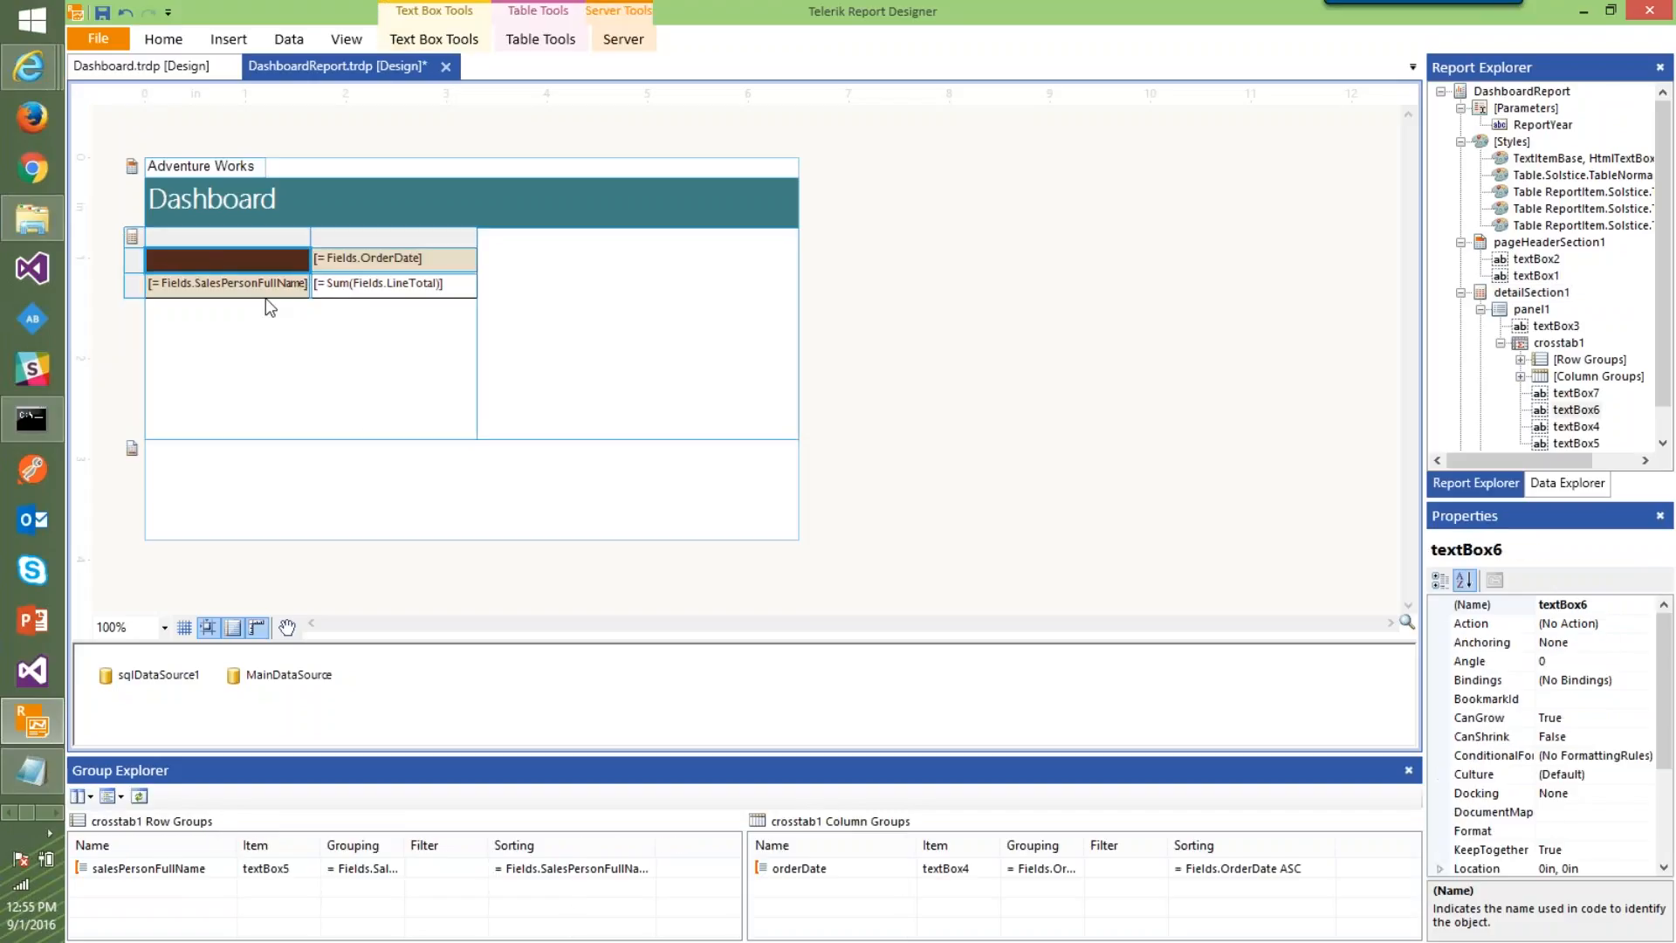
click(132, 237)
click(173, 283)
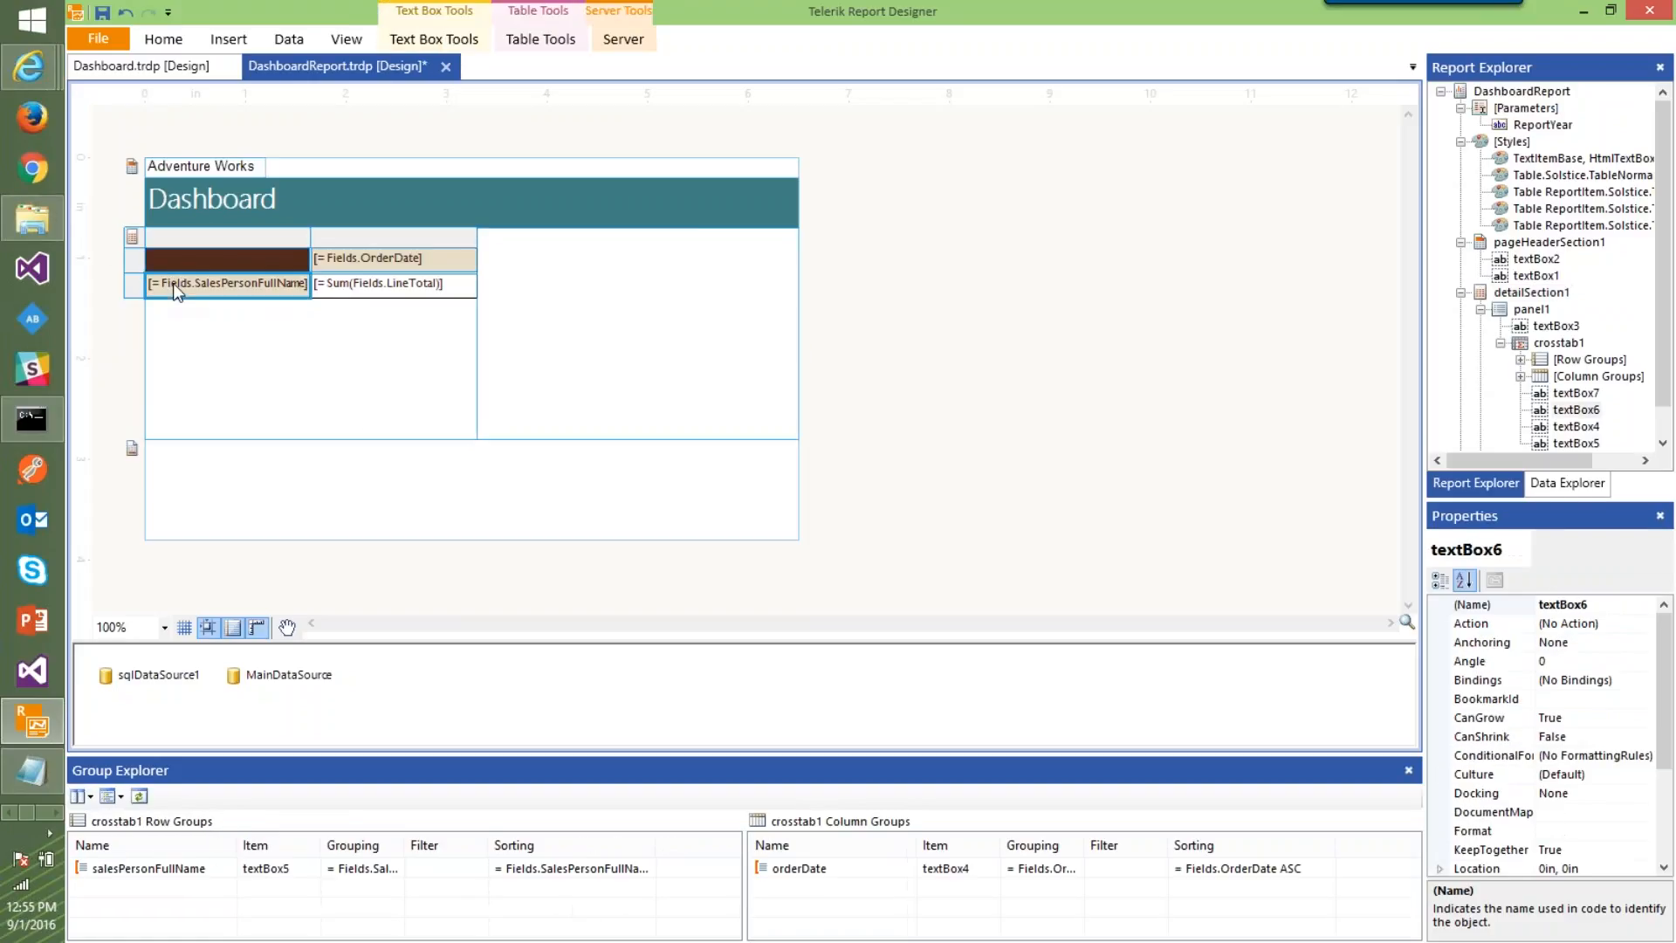
click(145, 266)
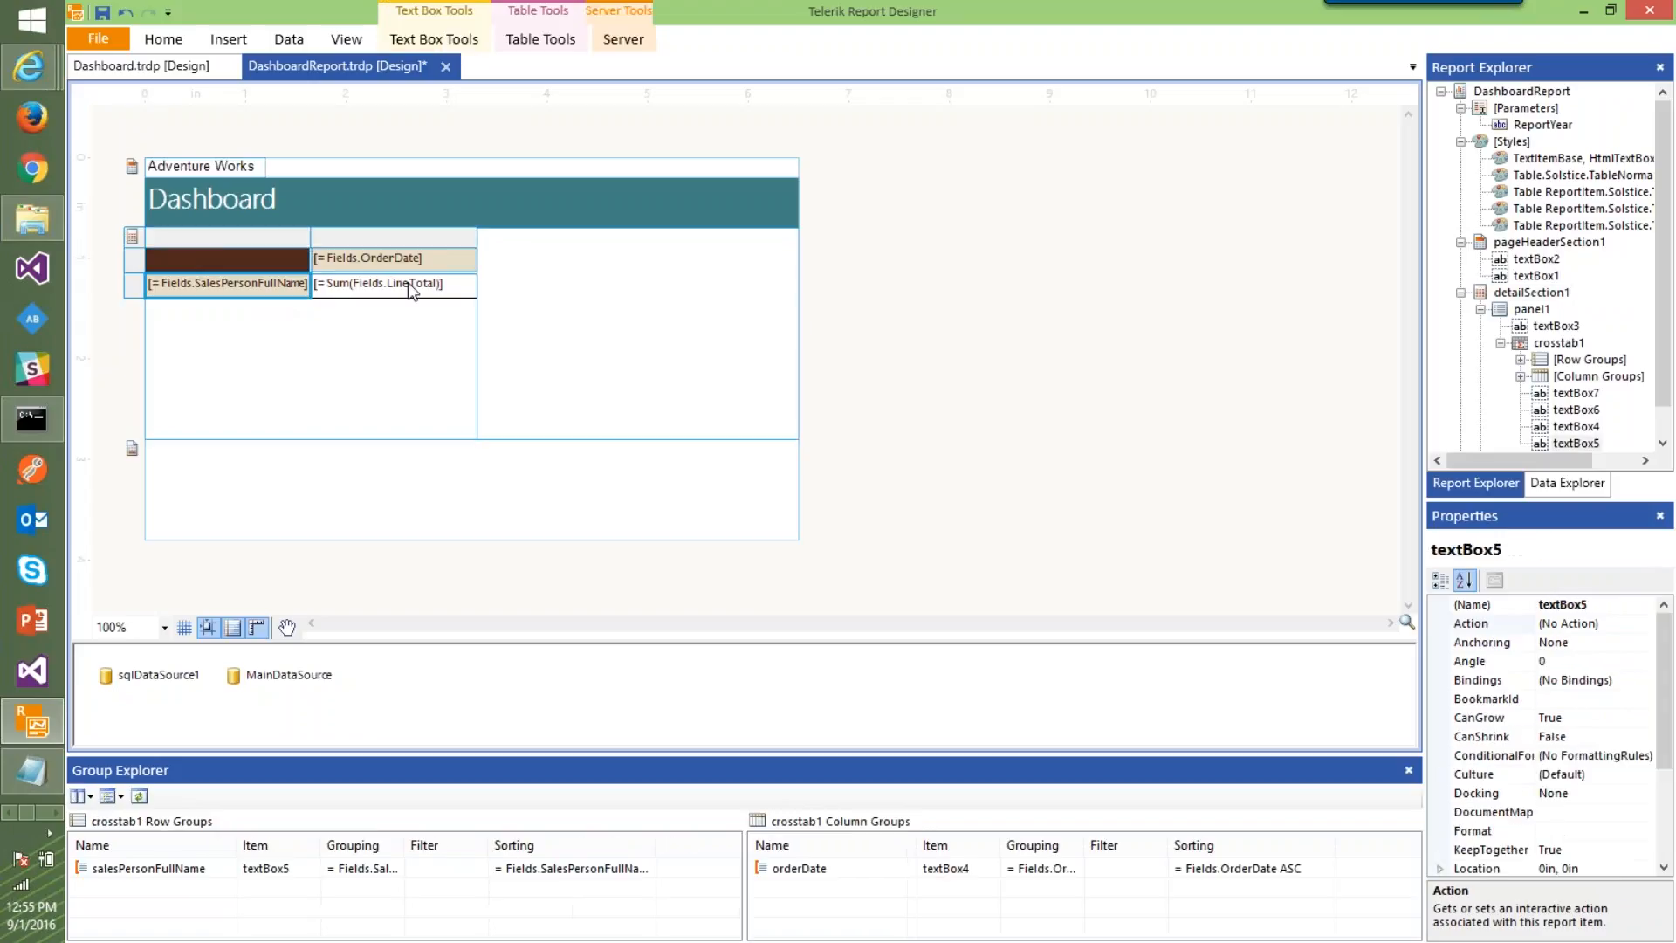
click(132, 236)
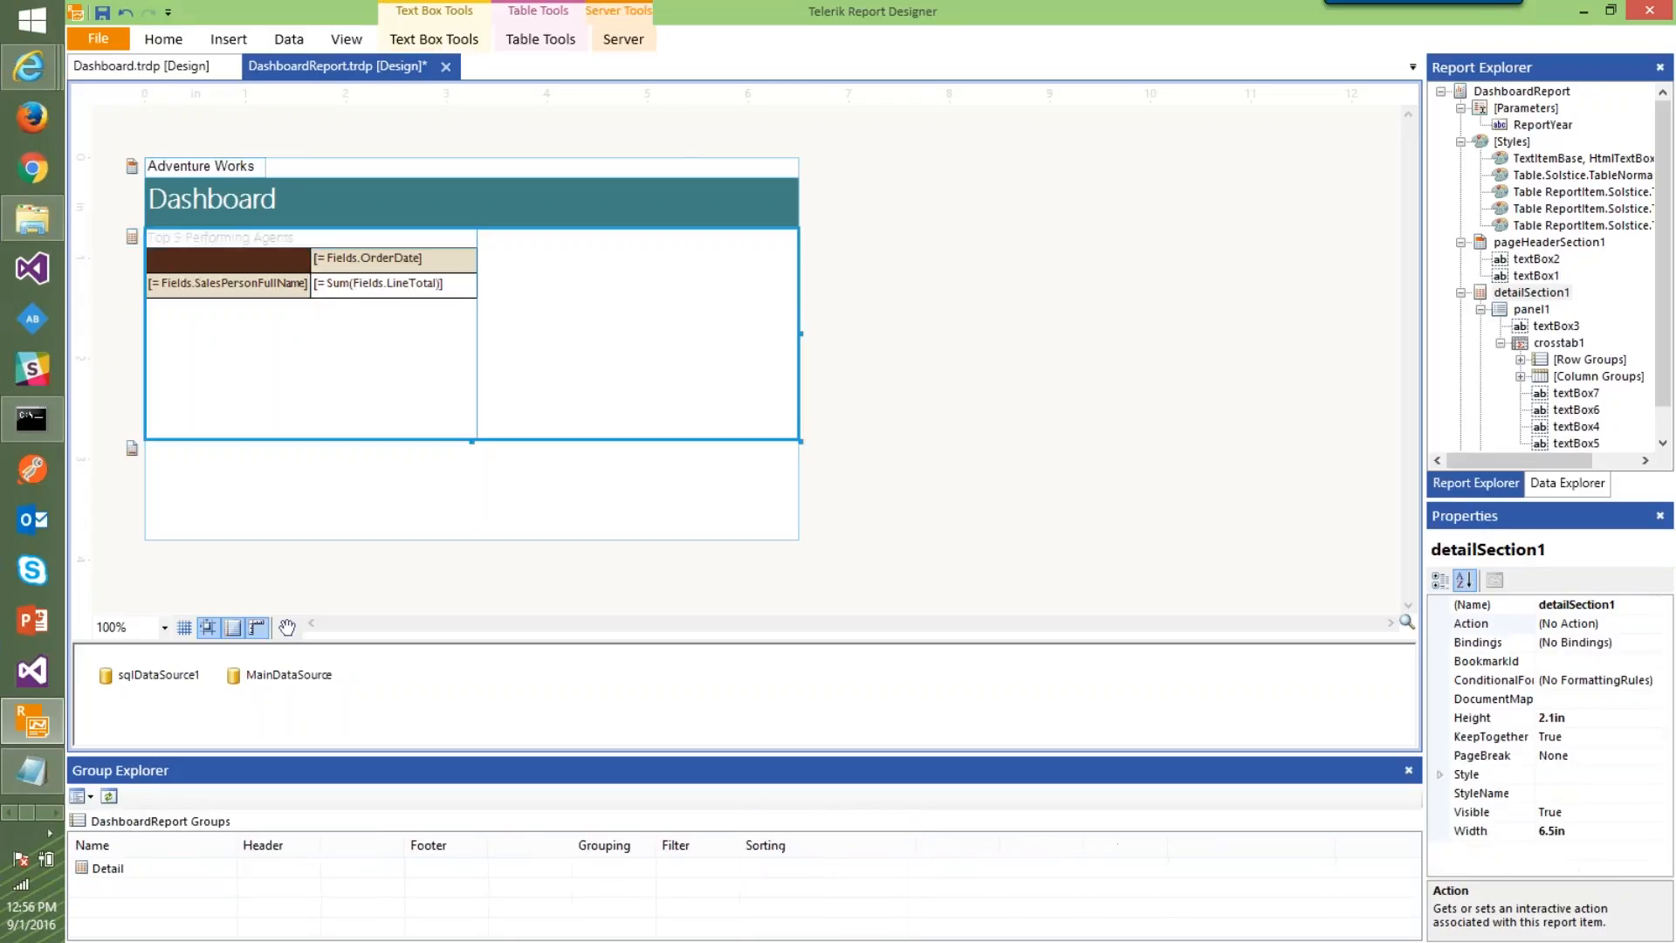
click(419, 353)
click(377, 291)
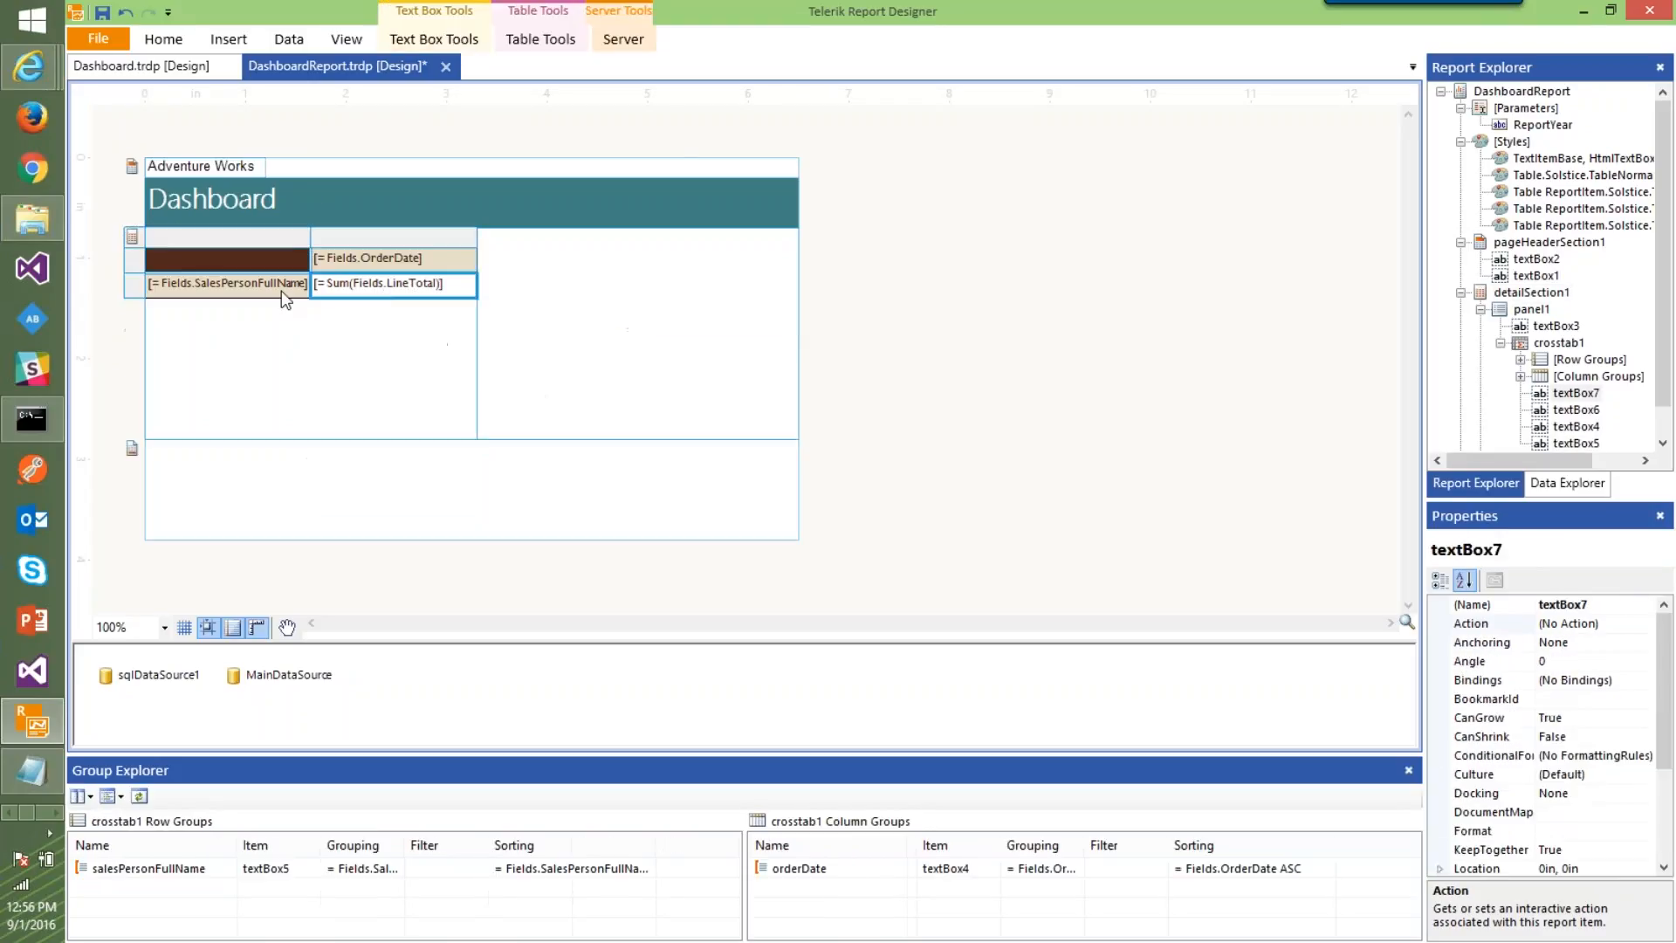
right_click(170, 237)
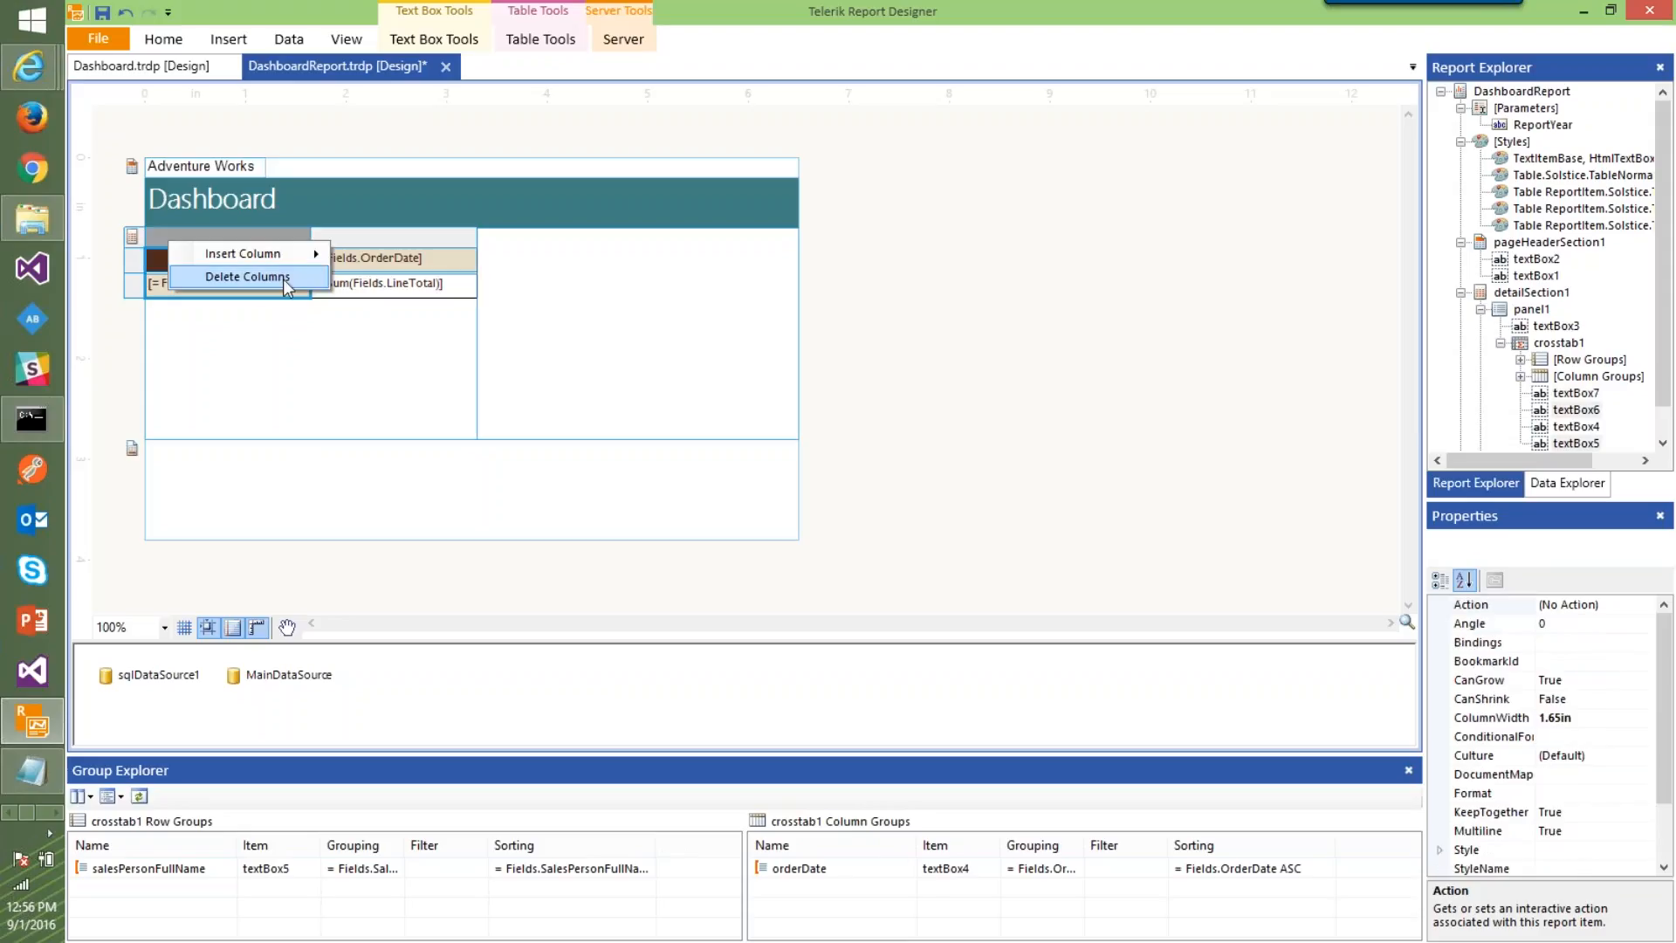
Delete the whole crosstab1 item from panel1
click(1584, 343)
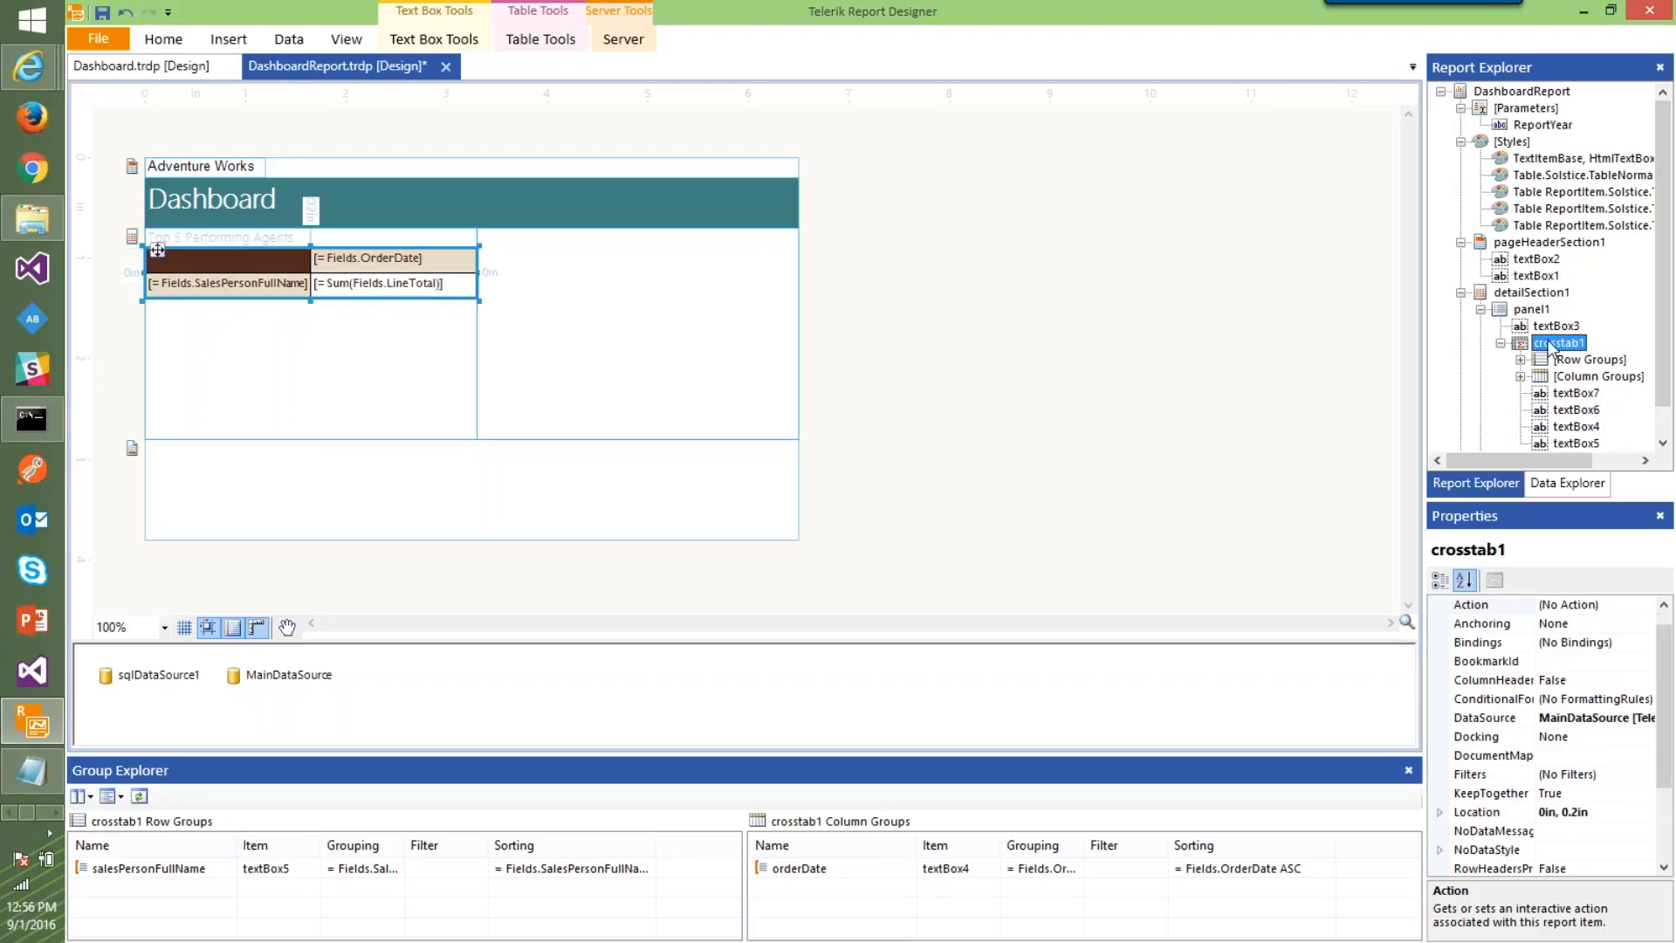
right_click(1584, 343)
click(1523, 601)
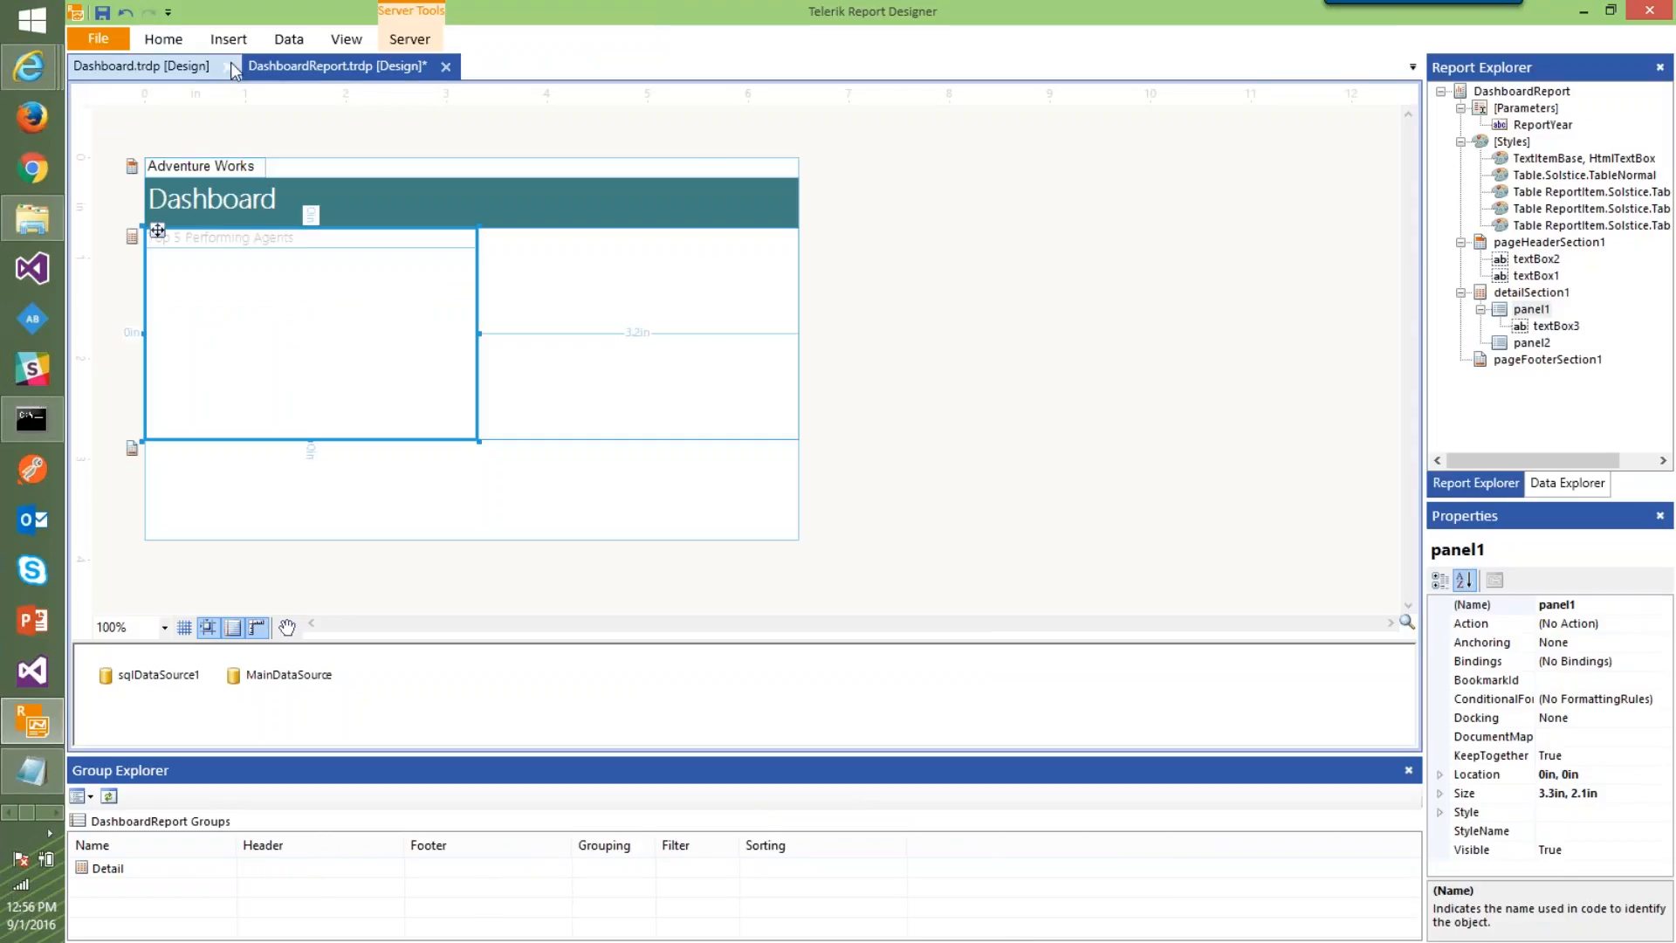
Start a new crosstab in panel1 with the Crosstab Wizard, using MainDataSource as its data source
click(182, 38)
click(181, 42)
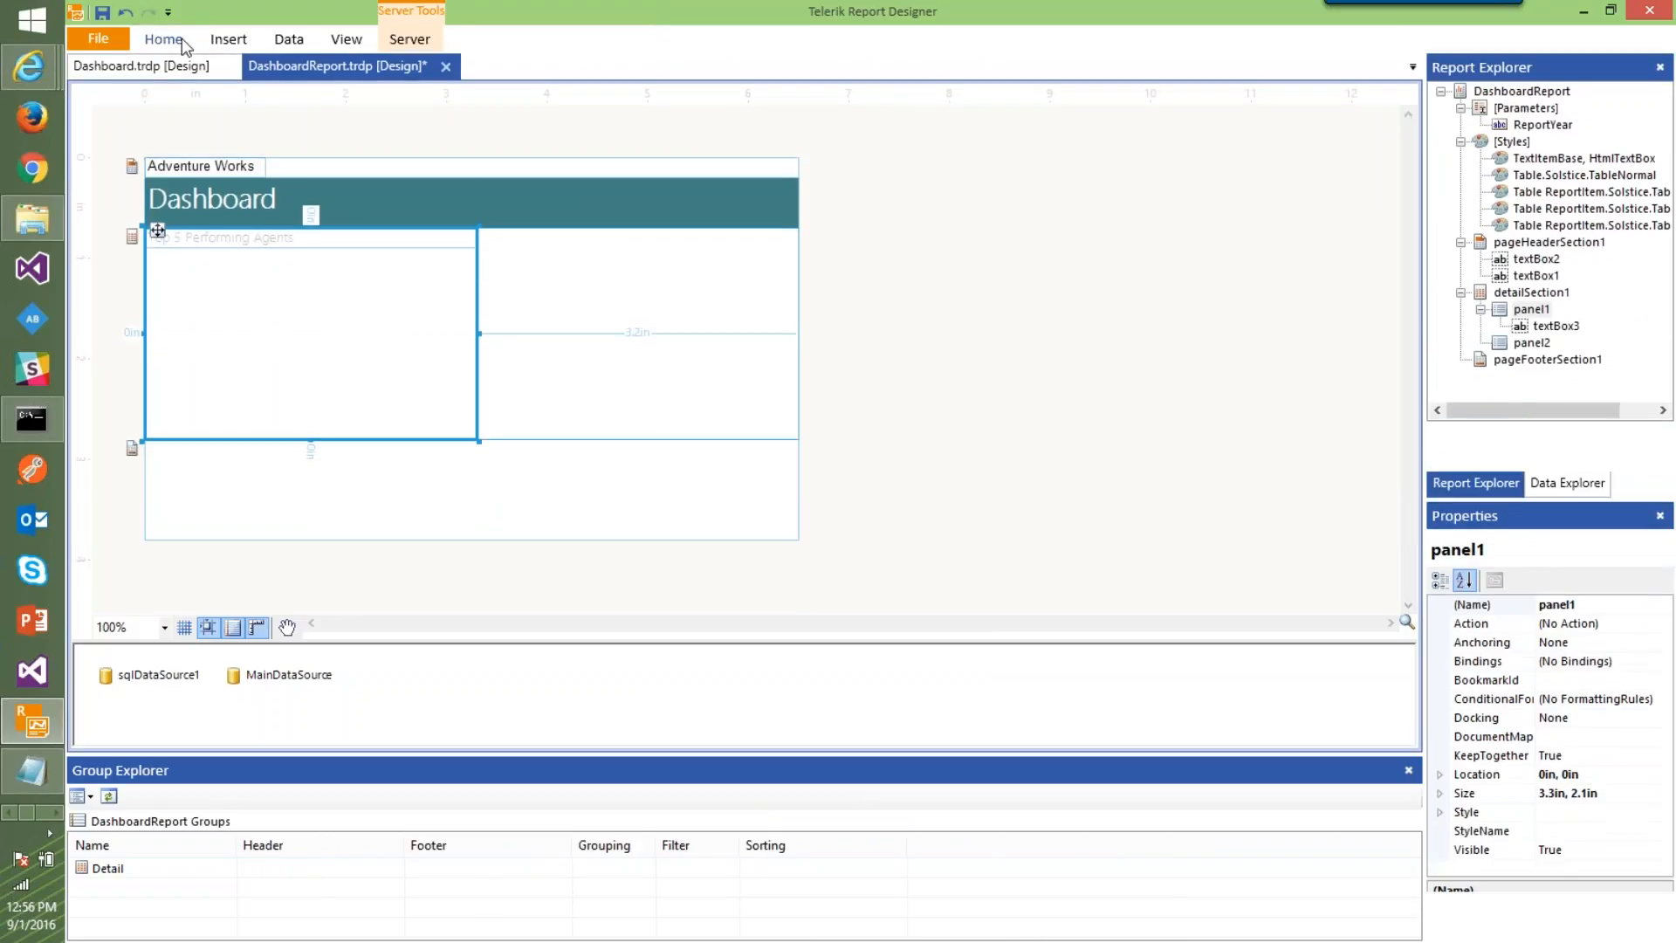
double_click(182, 40)
click(228, 38)
click(141, 109)
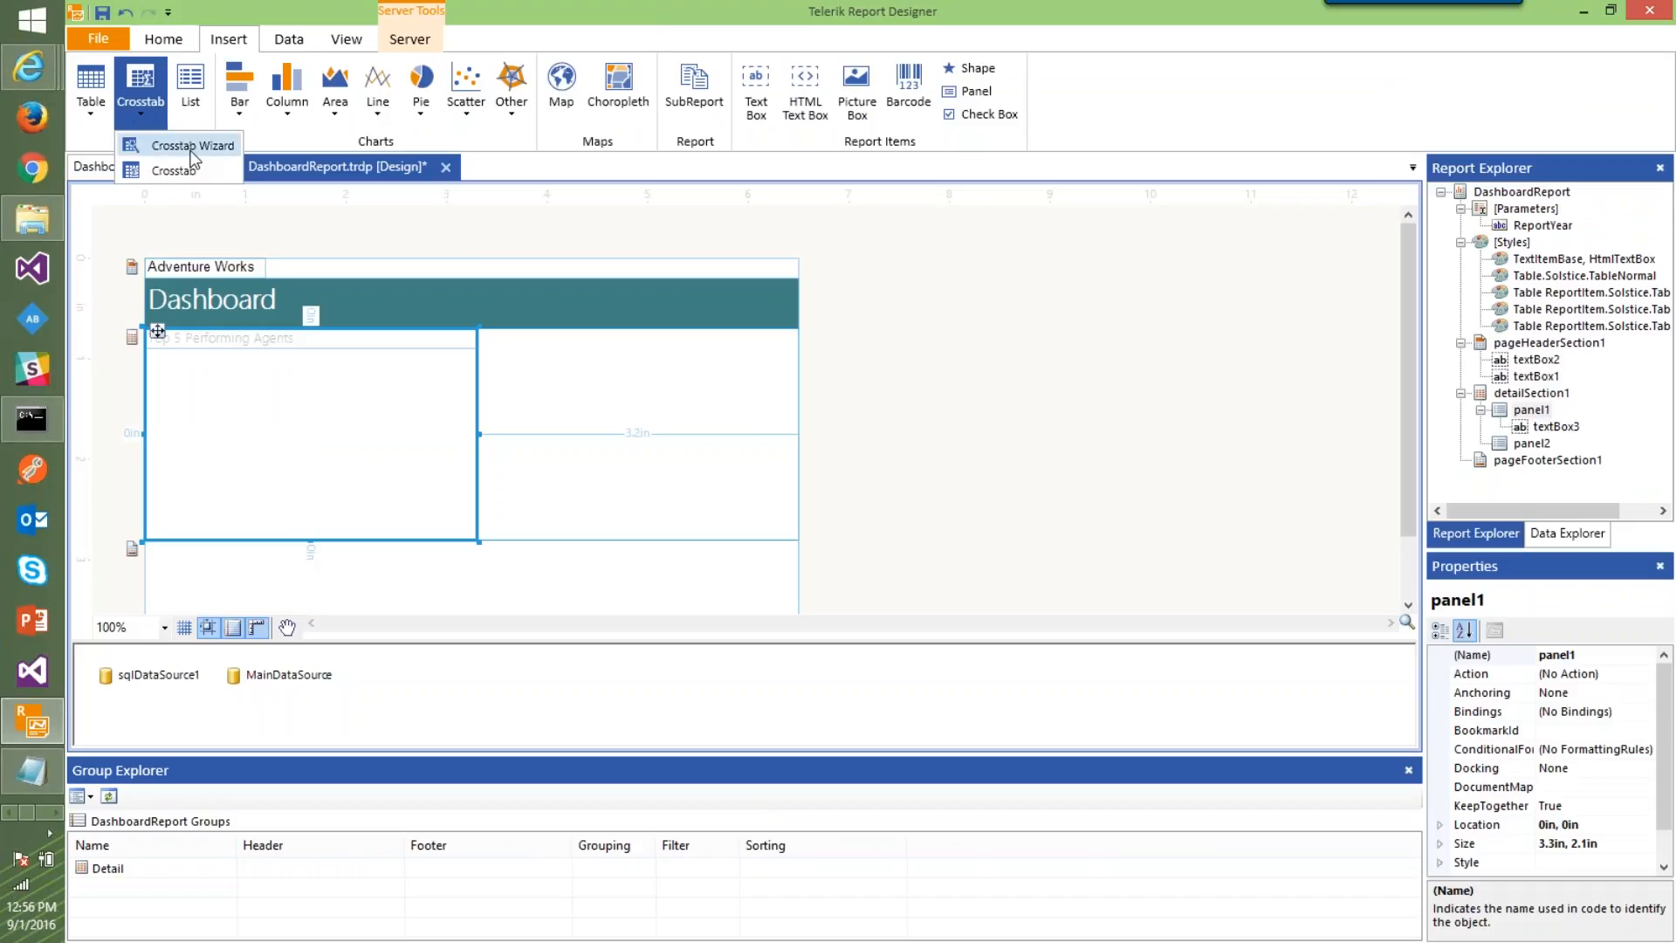
click(154, 144)
click(611, 391)
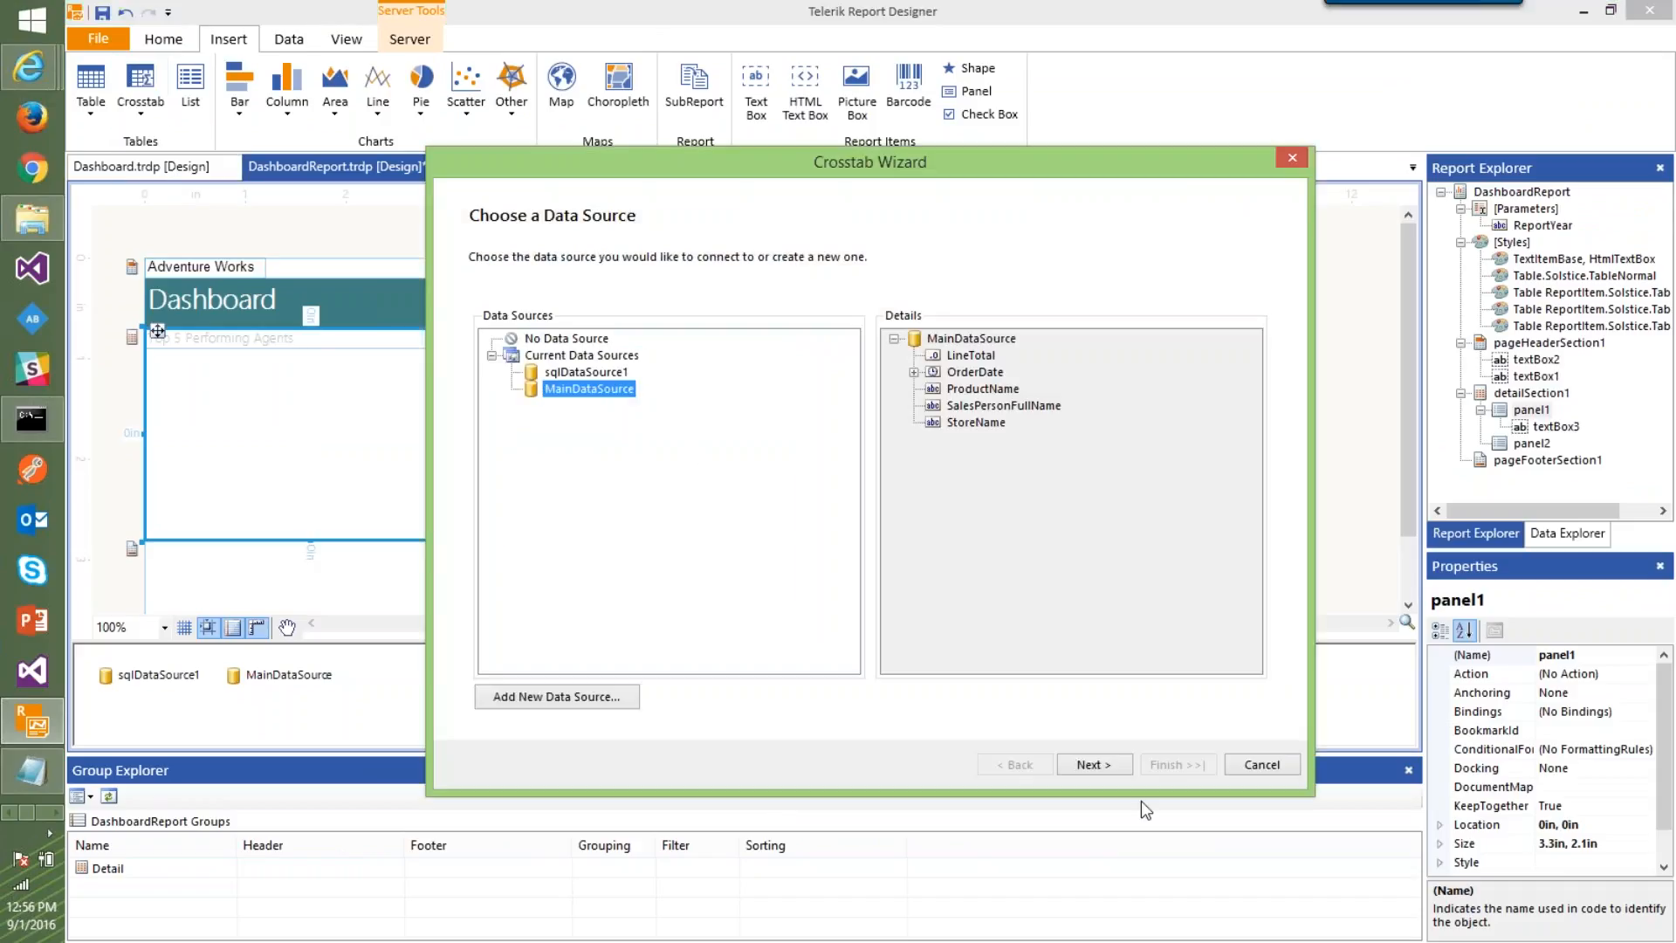
Arrange the crosstab fields with the sum of LineTotal as detail value, OrderDate as column group and SalesPersonFullName as row group
click(1092, 764)
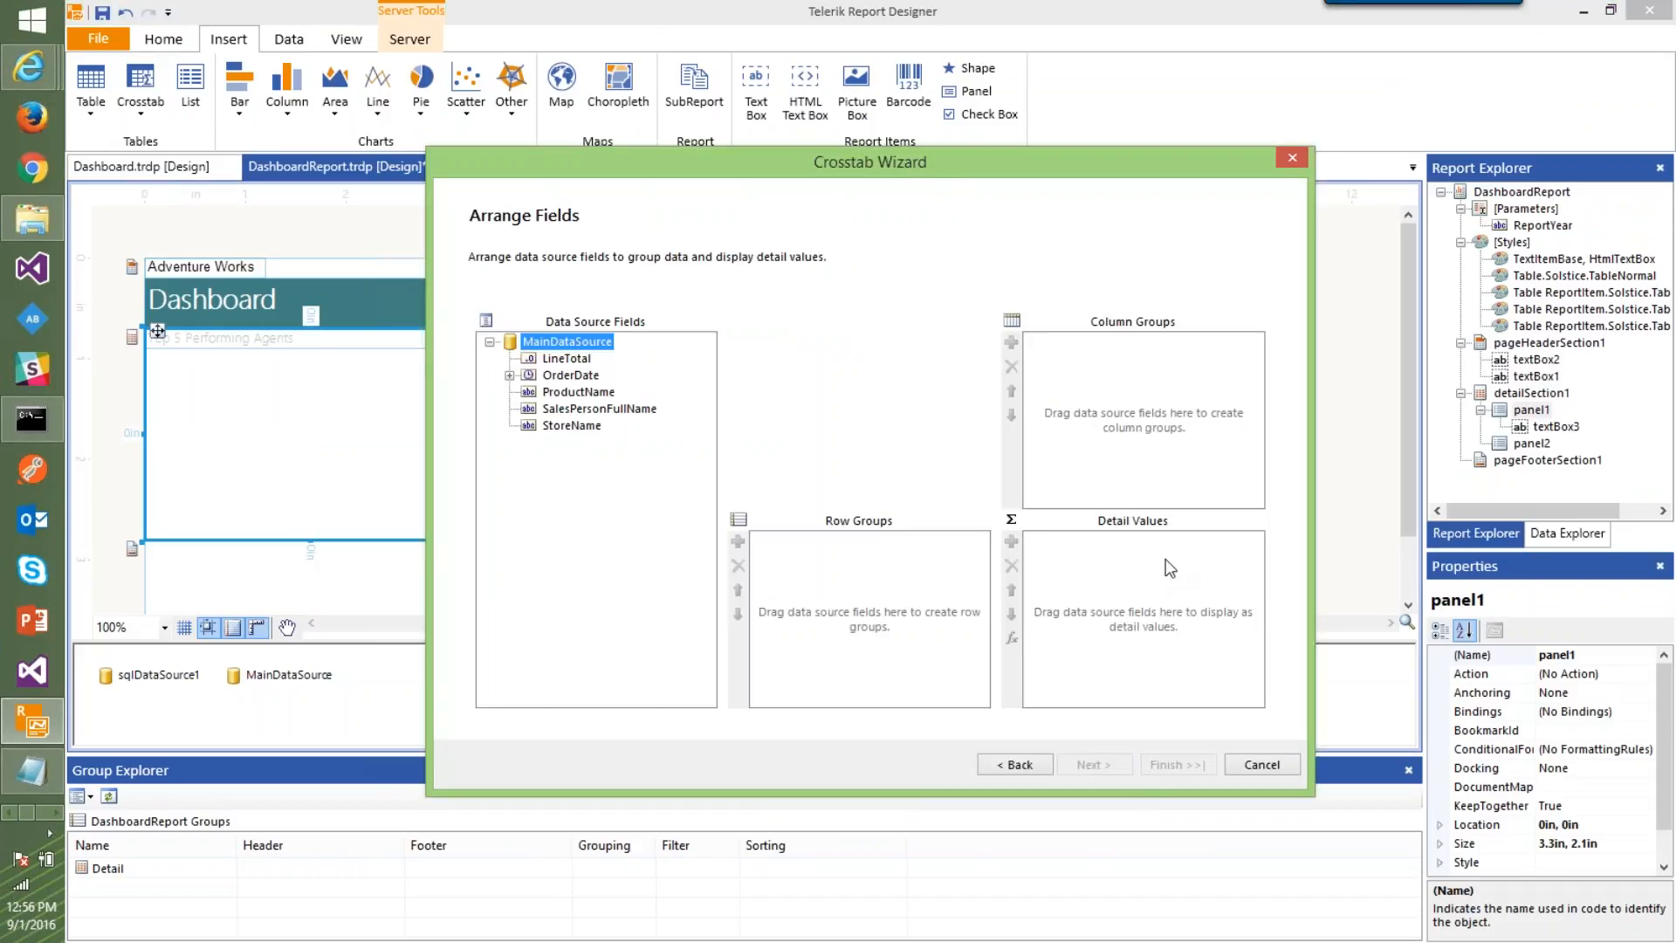
click(1213, 564)
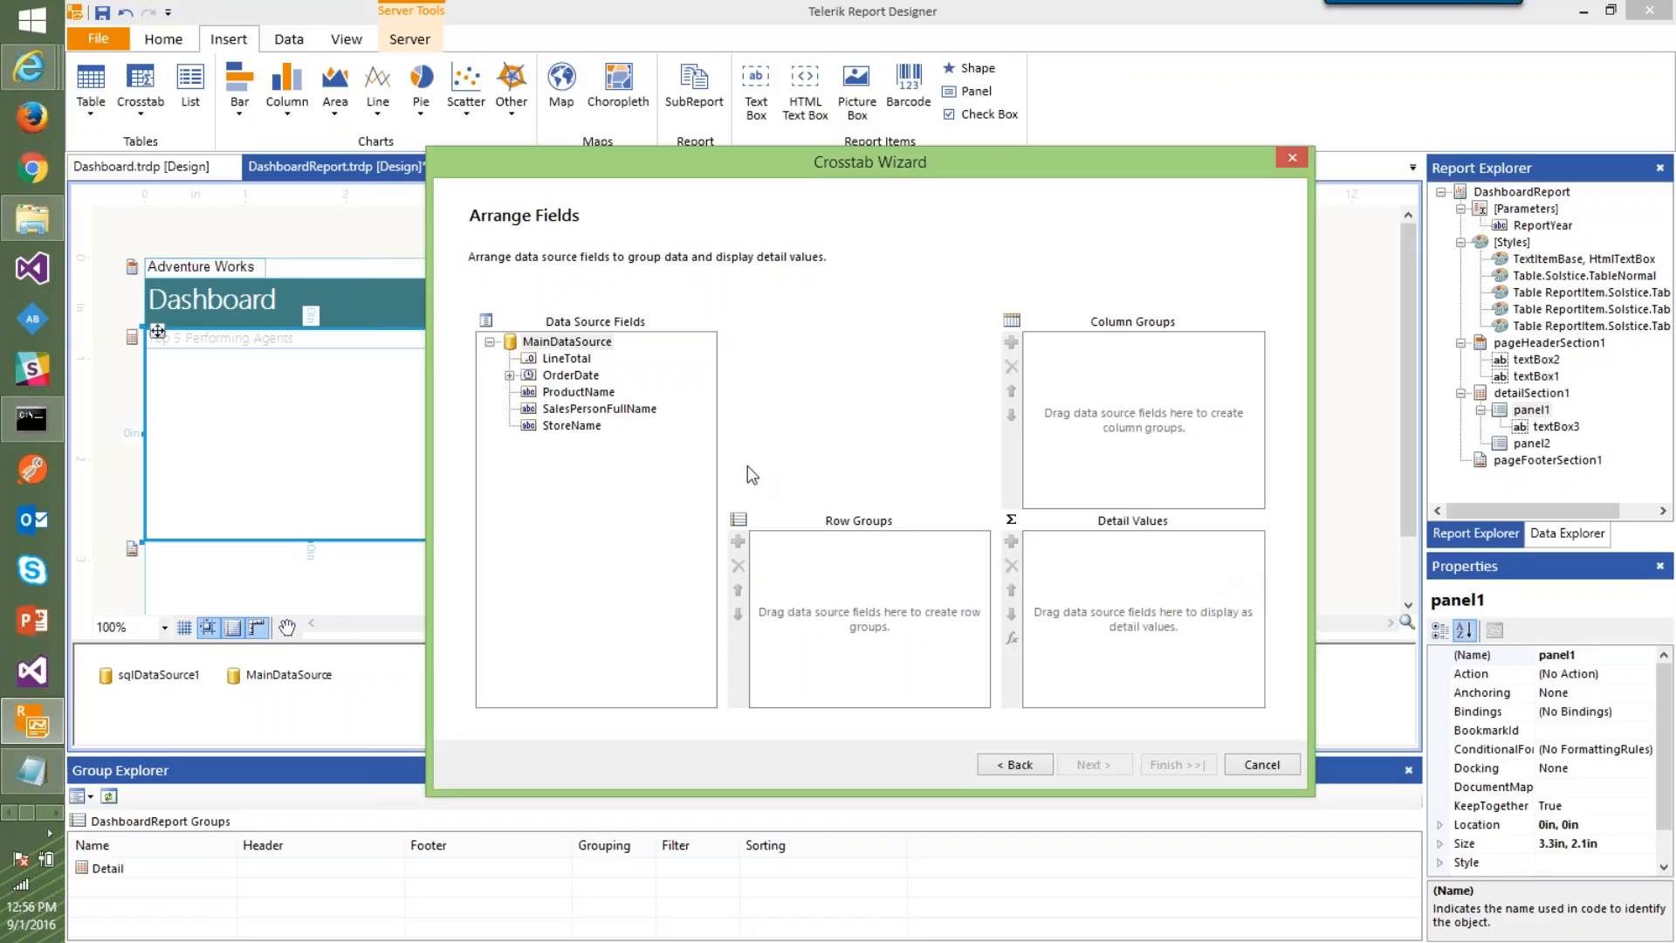
drag(568, 359, 1056, 558)
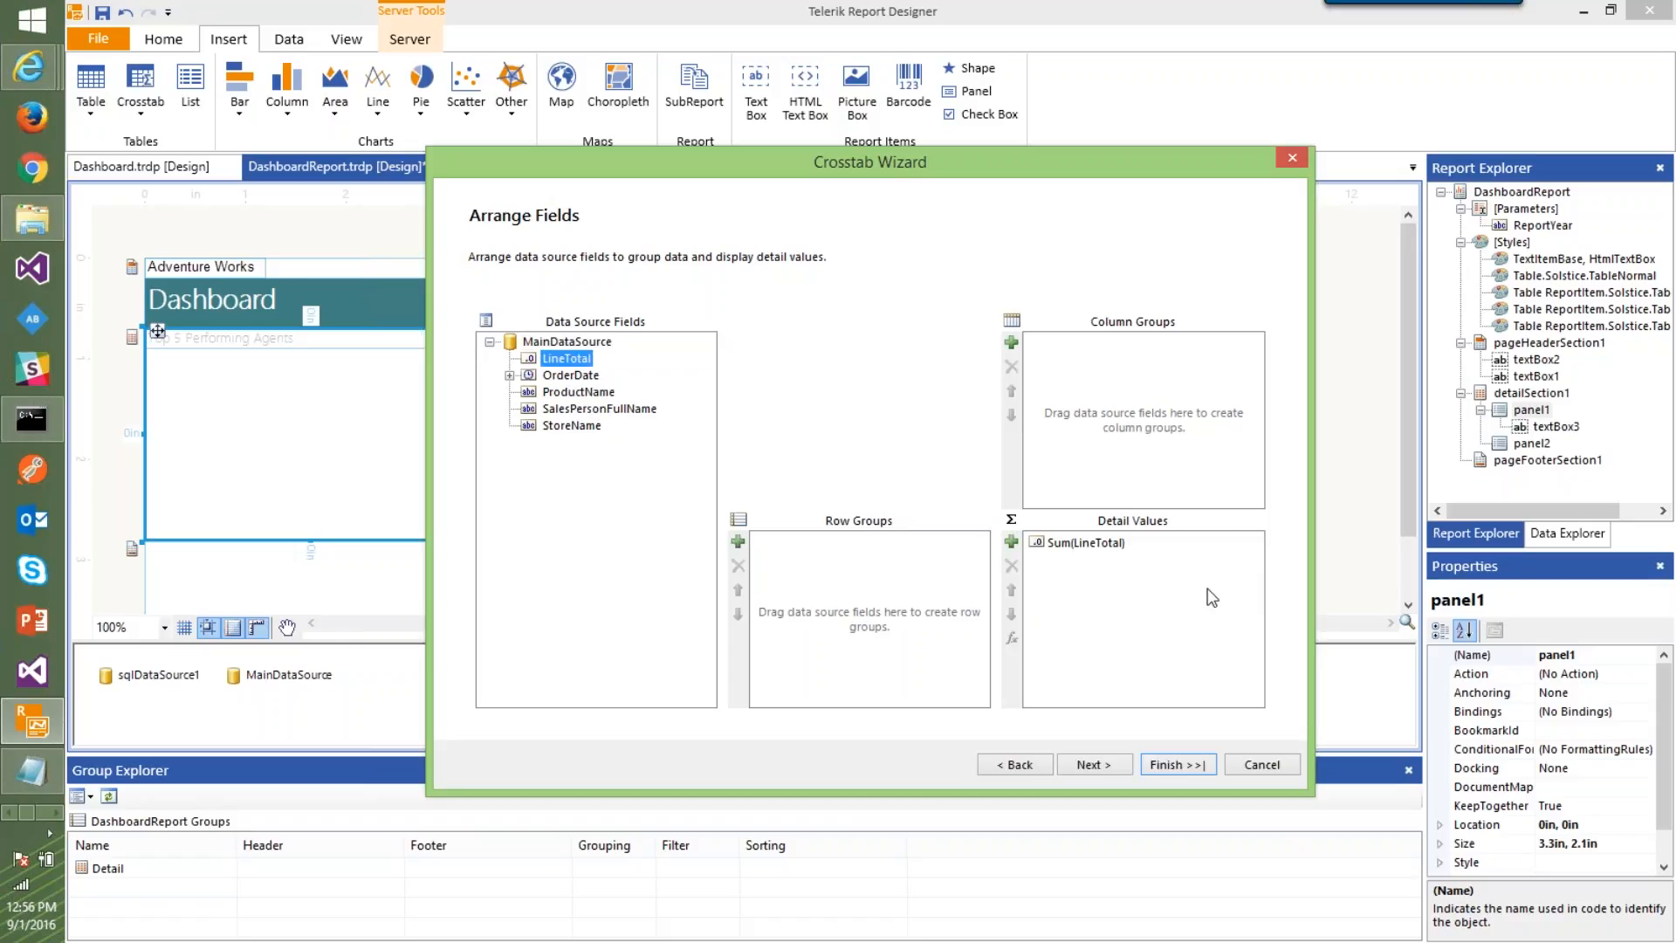
drag(566, 381, 1091, 419)
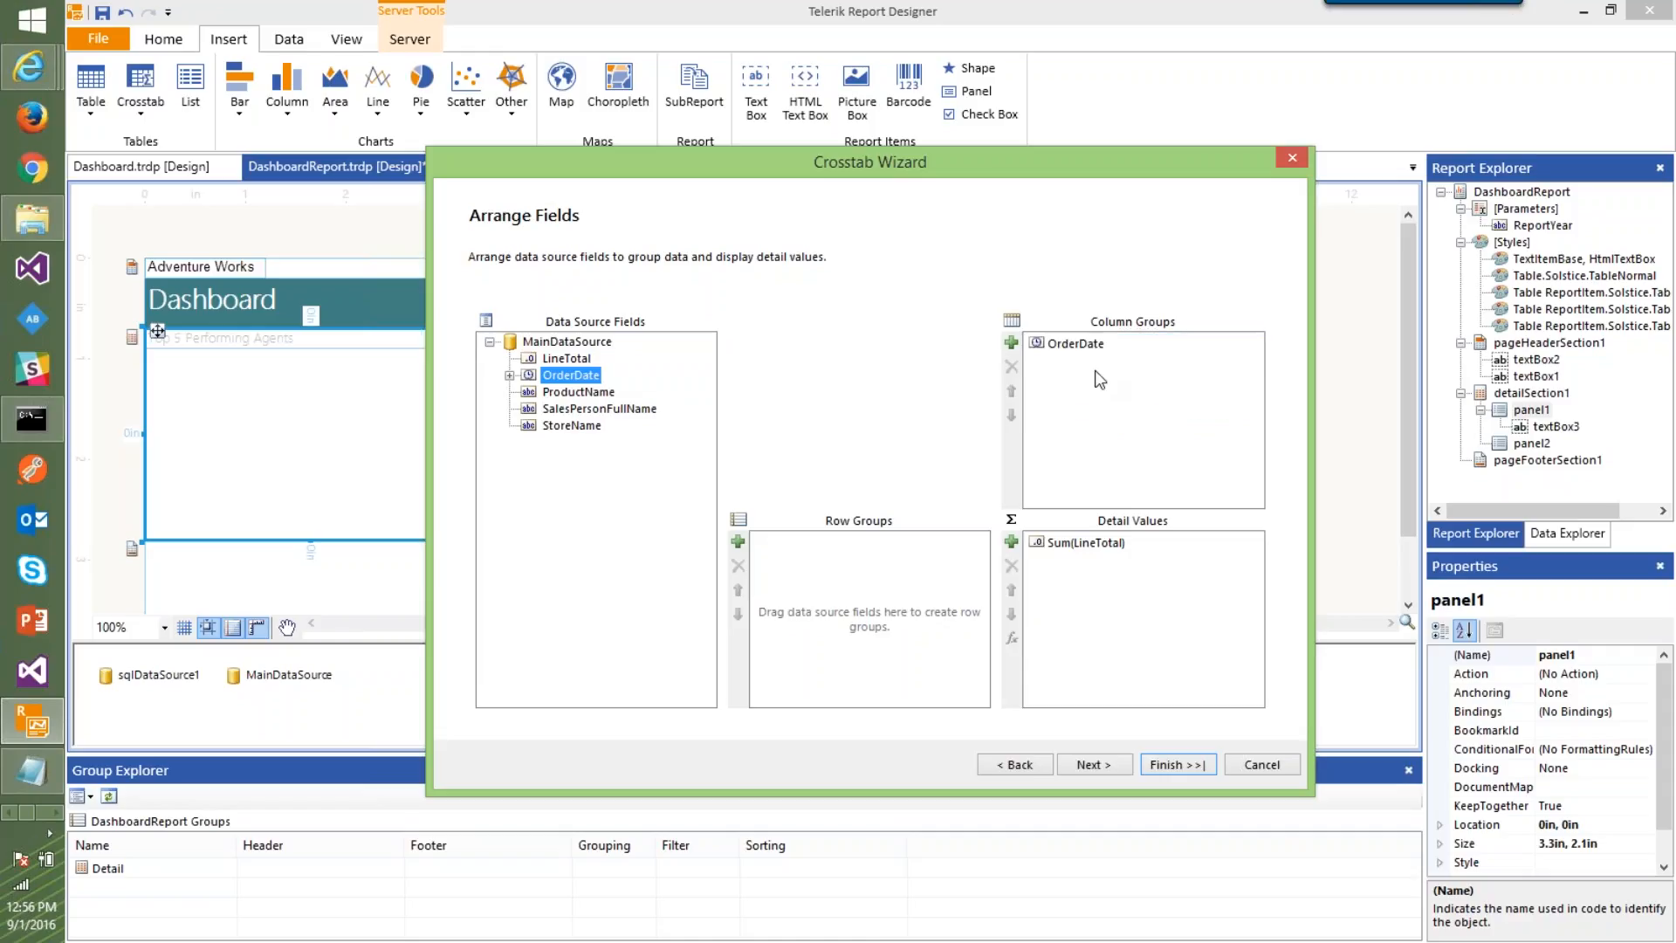
drag(569, 409, 855, 597)
Give the crosstab the blocked layout with subtotals below and the Solstice style, and finish the wizard
click(1101, 770)
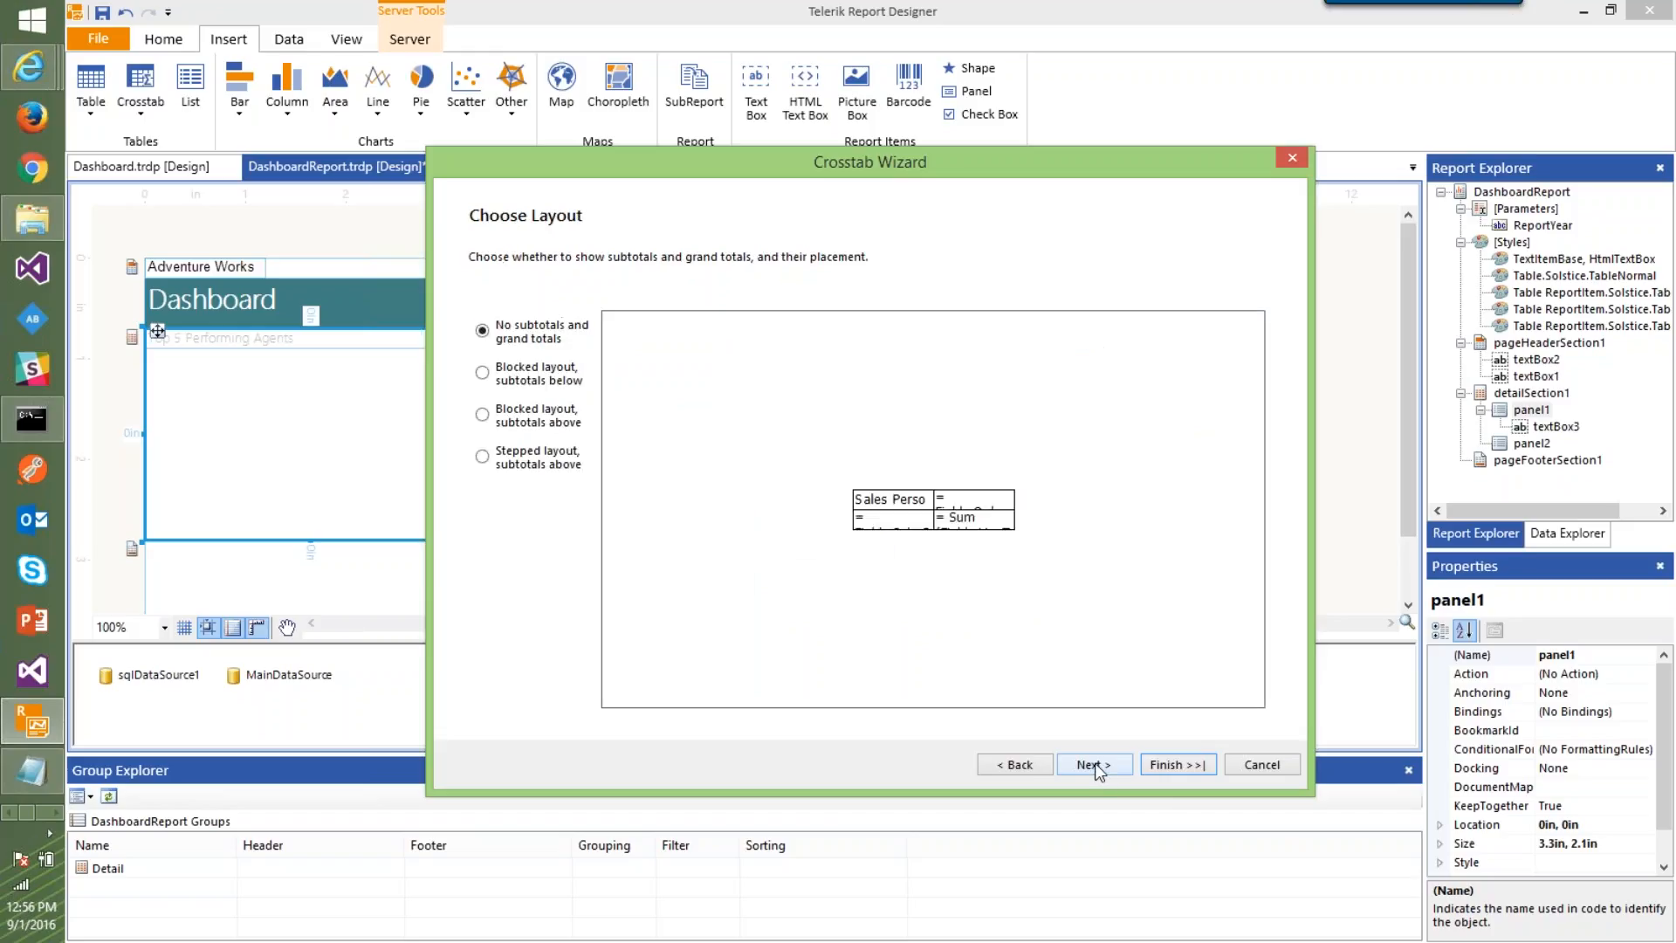
click(541, 377)
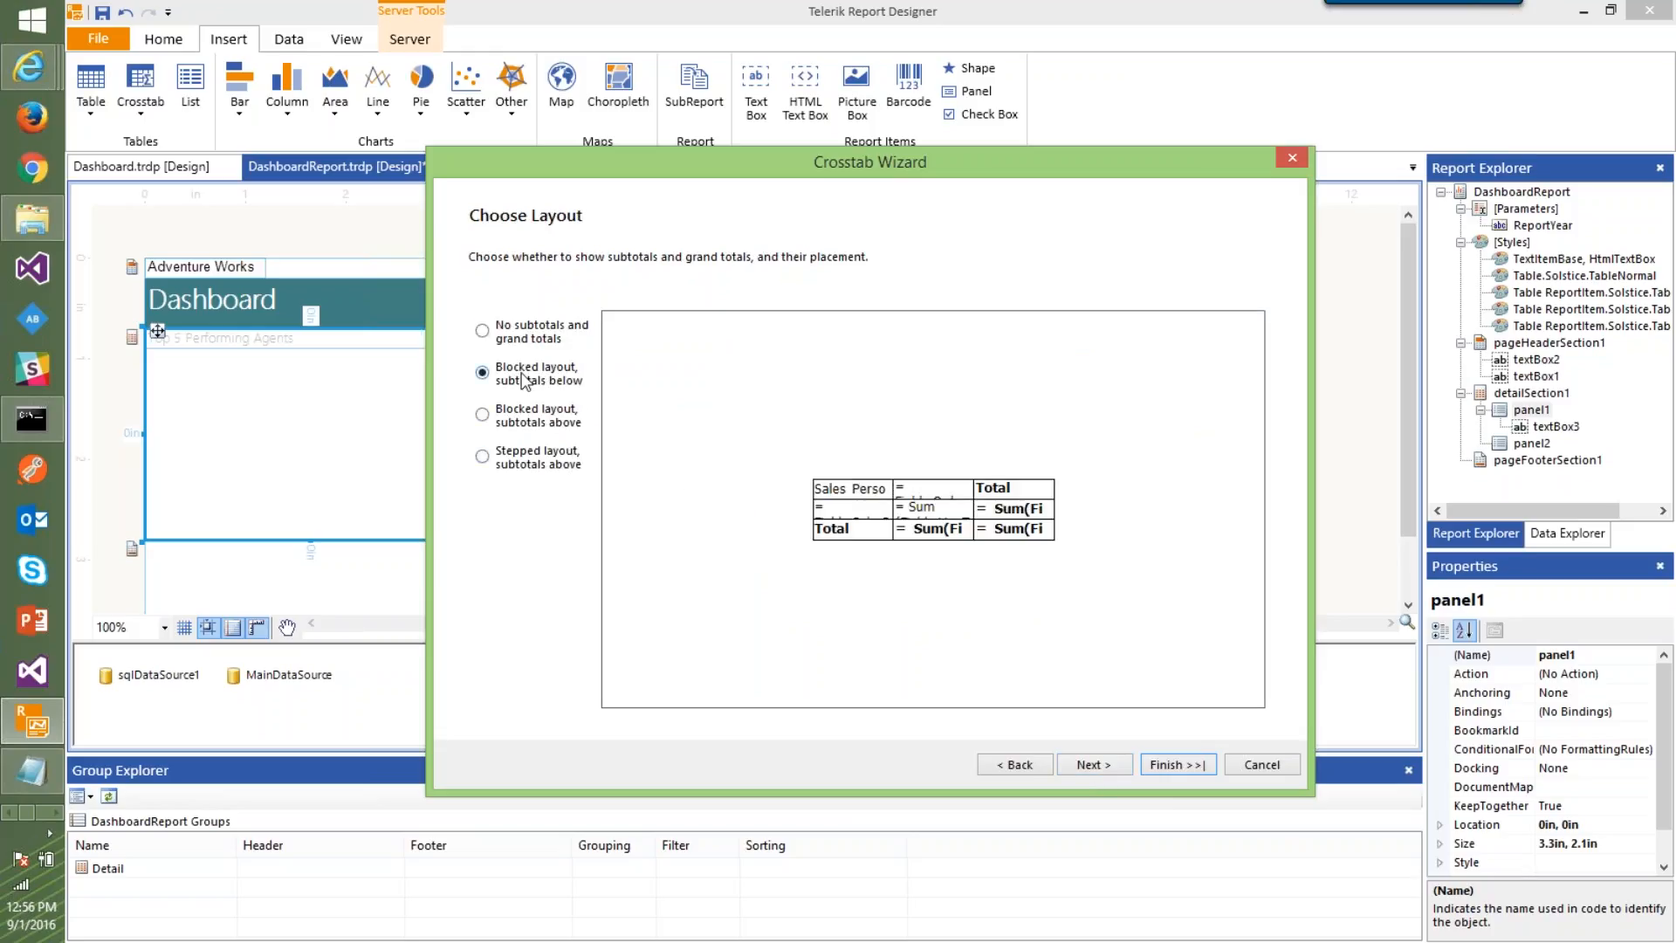
click(1119, 768)
click(497, 473)
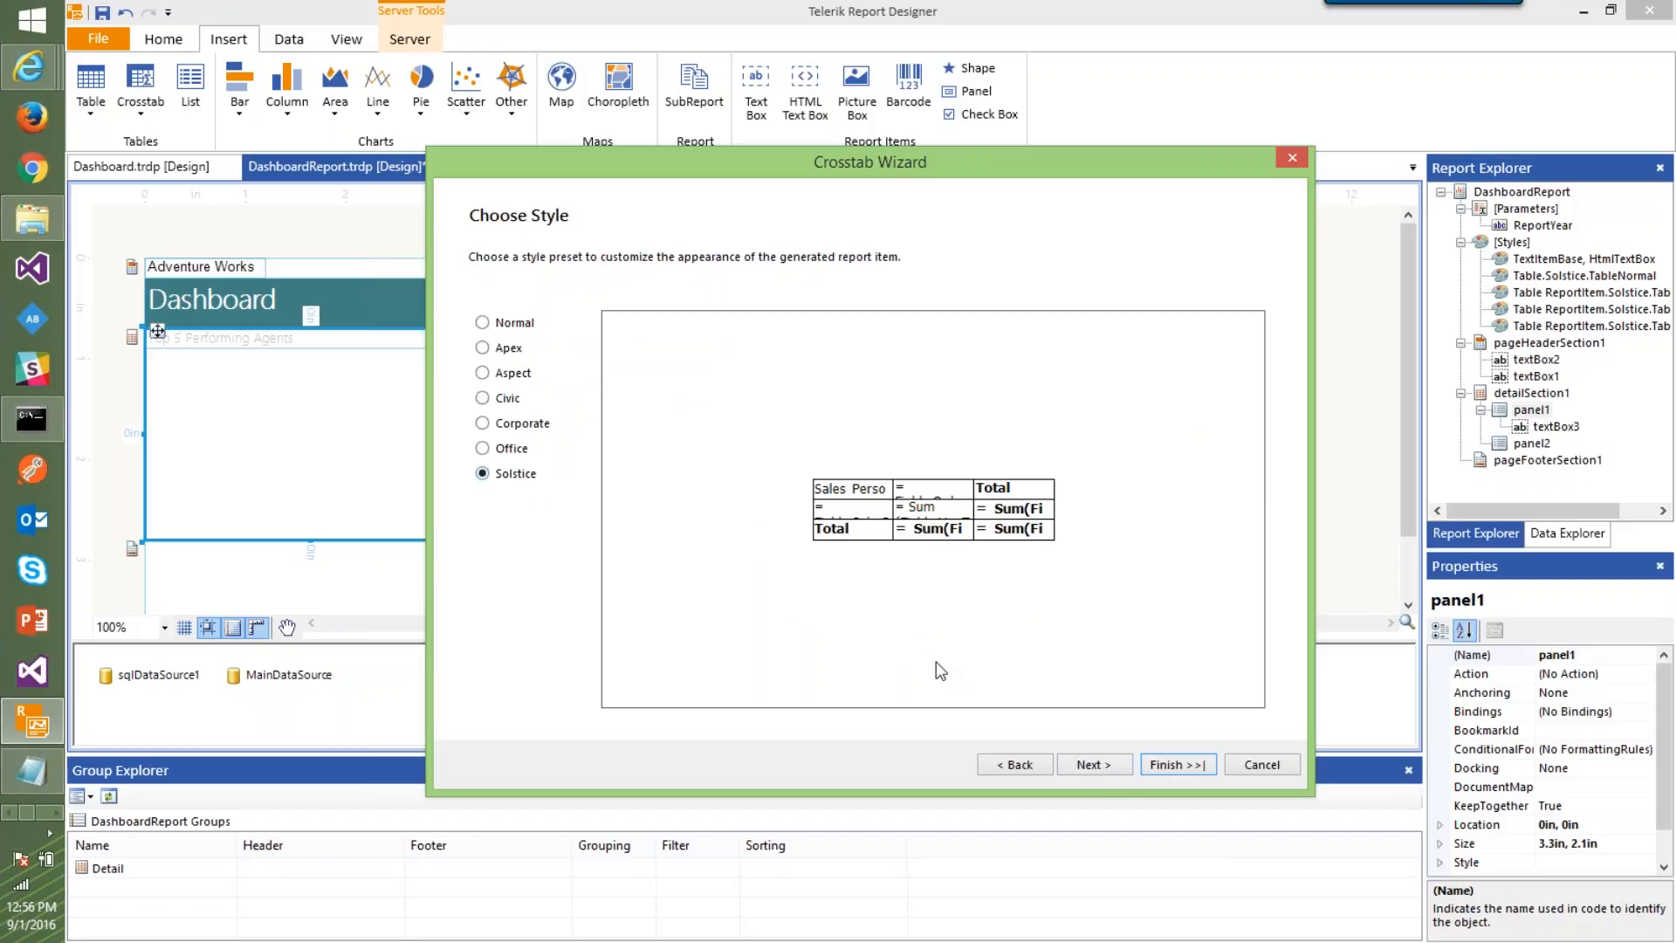
click(1091, 764)
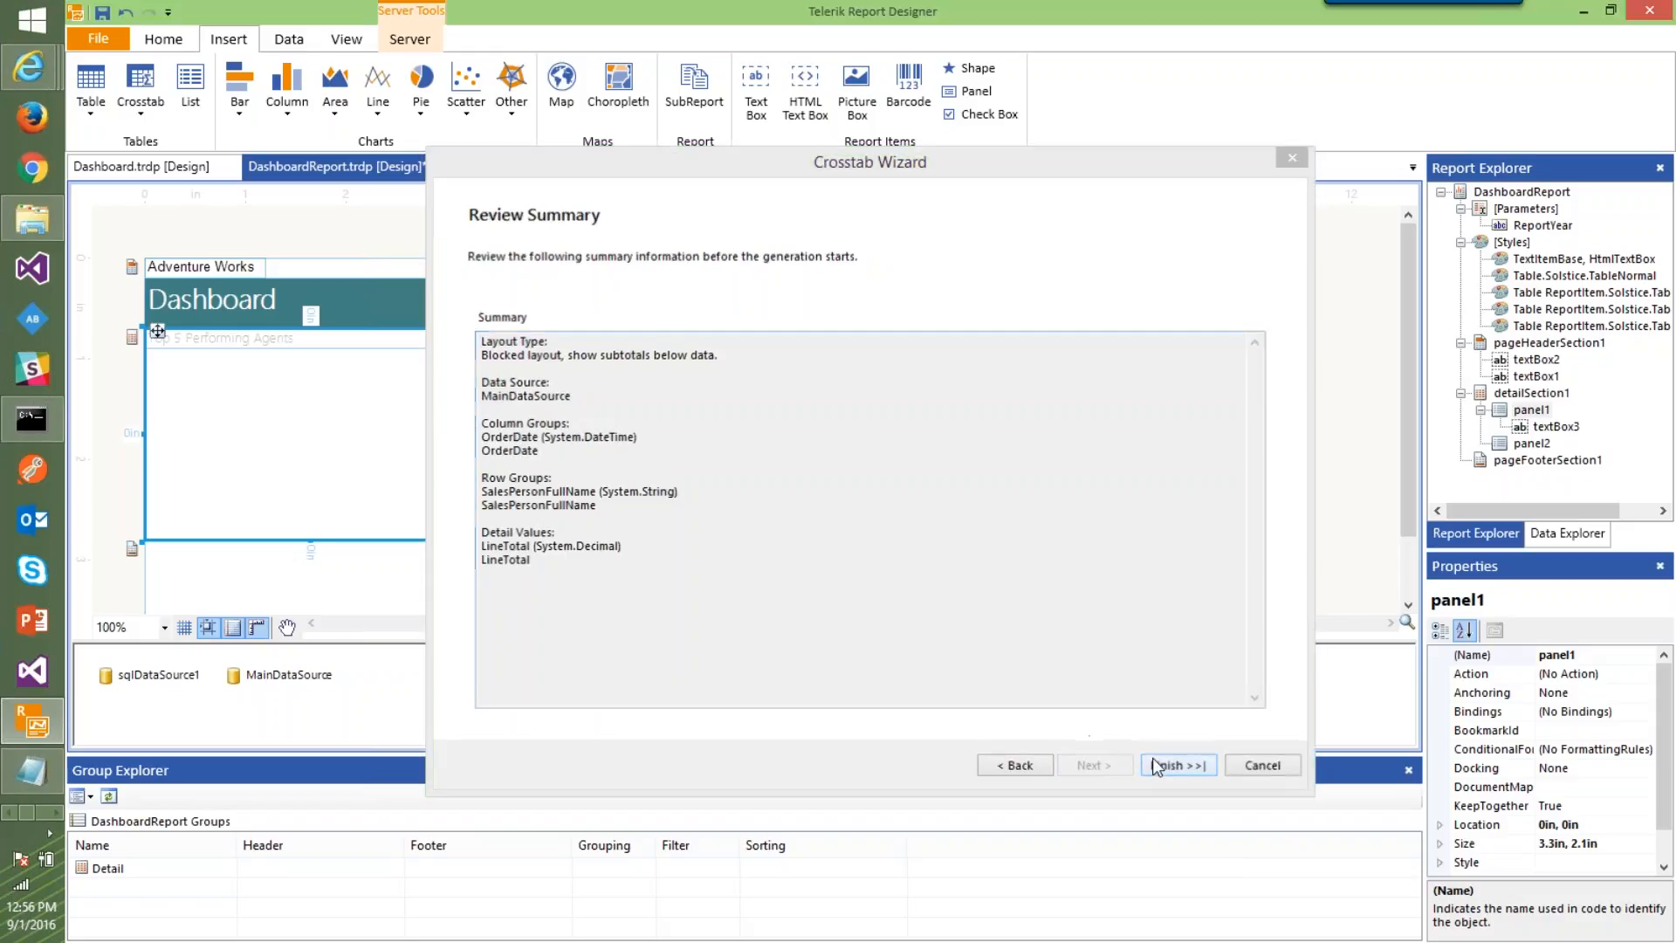
click(1160, 763)
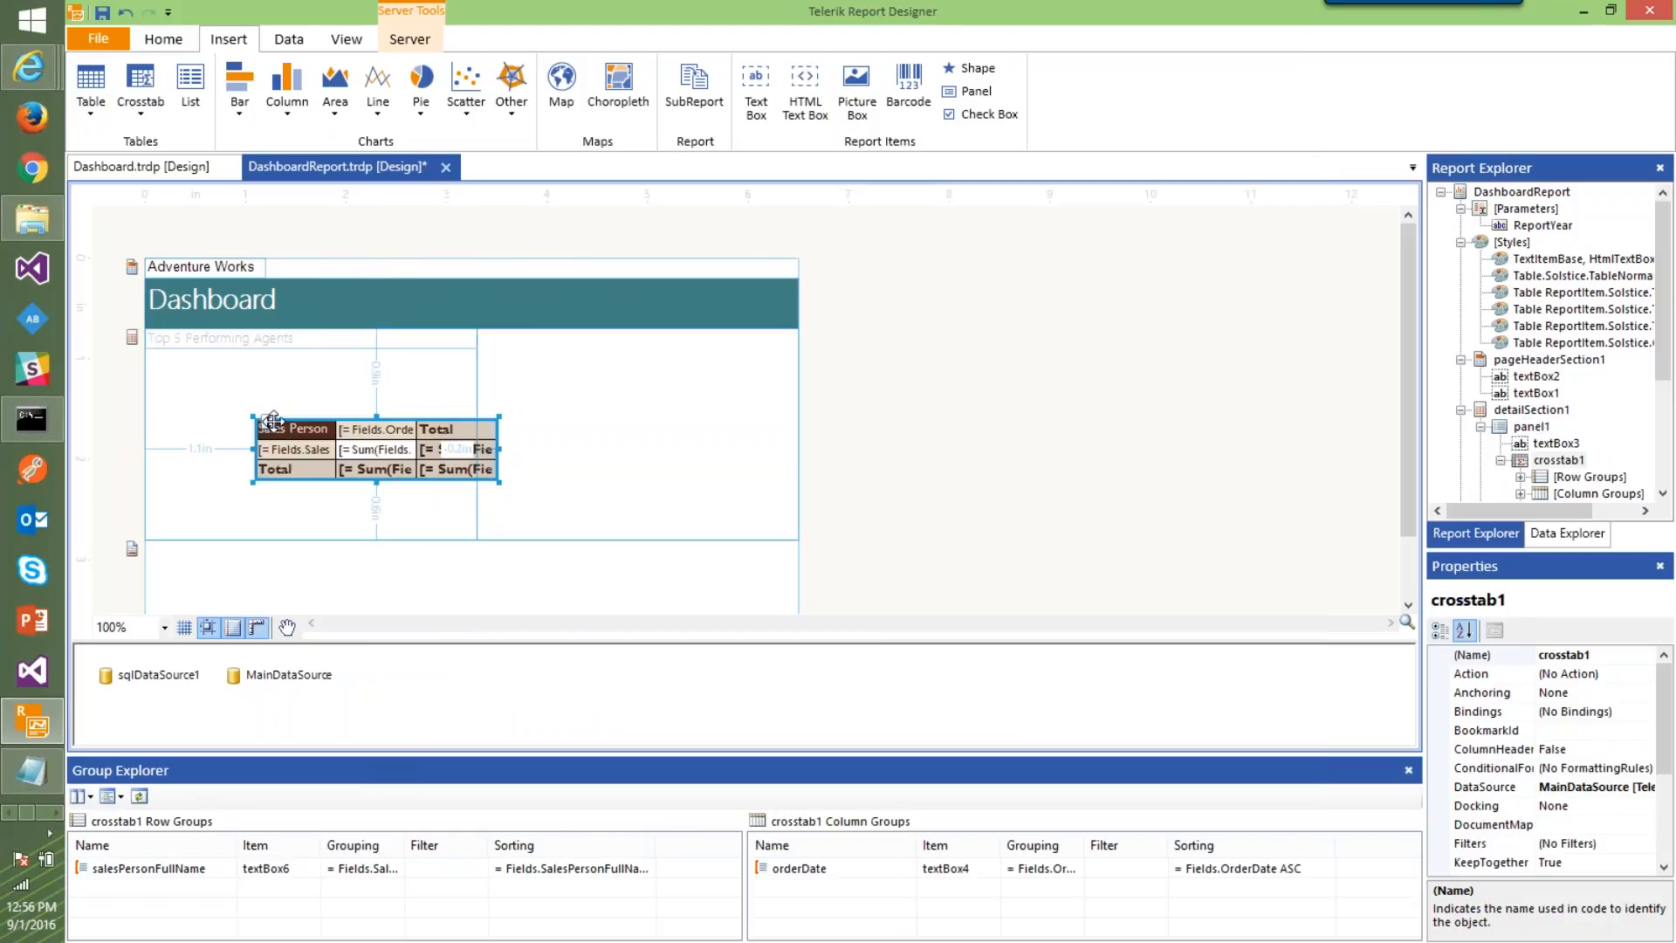
Move the new crosstab directly beneath the Top 5 Performing Agents title and widen it to panel1's full width
drag(279, 434, 169, 363)
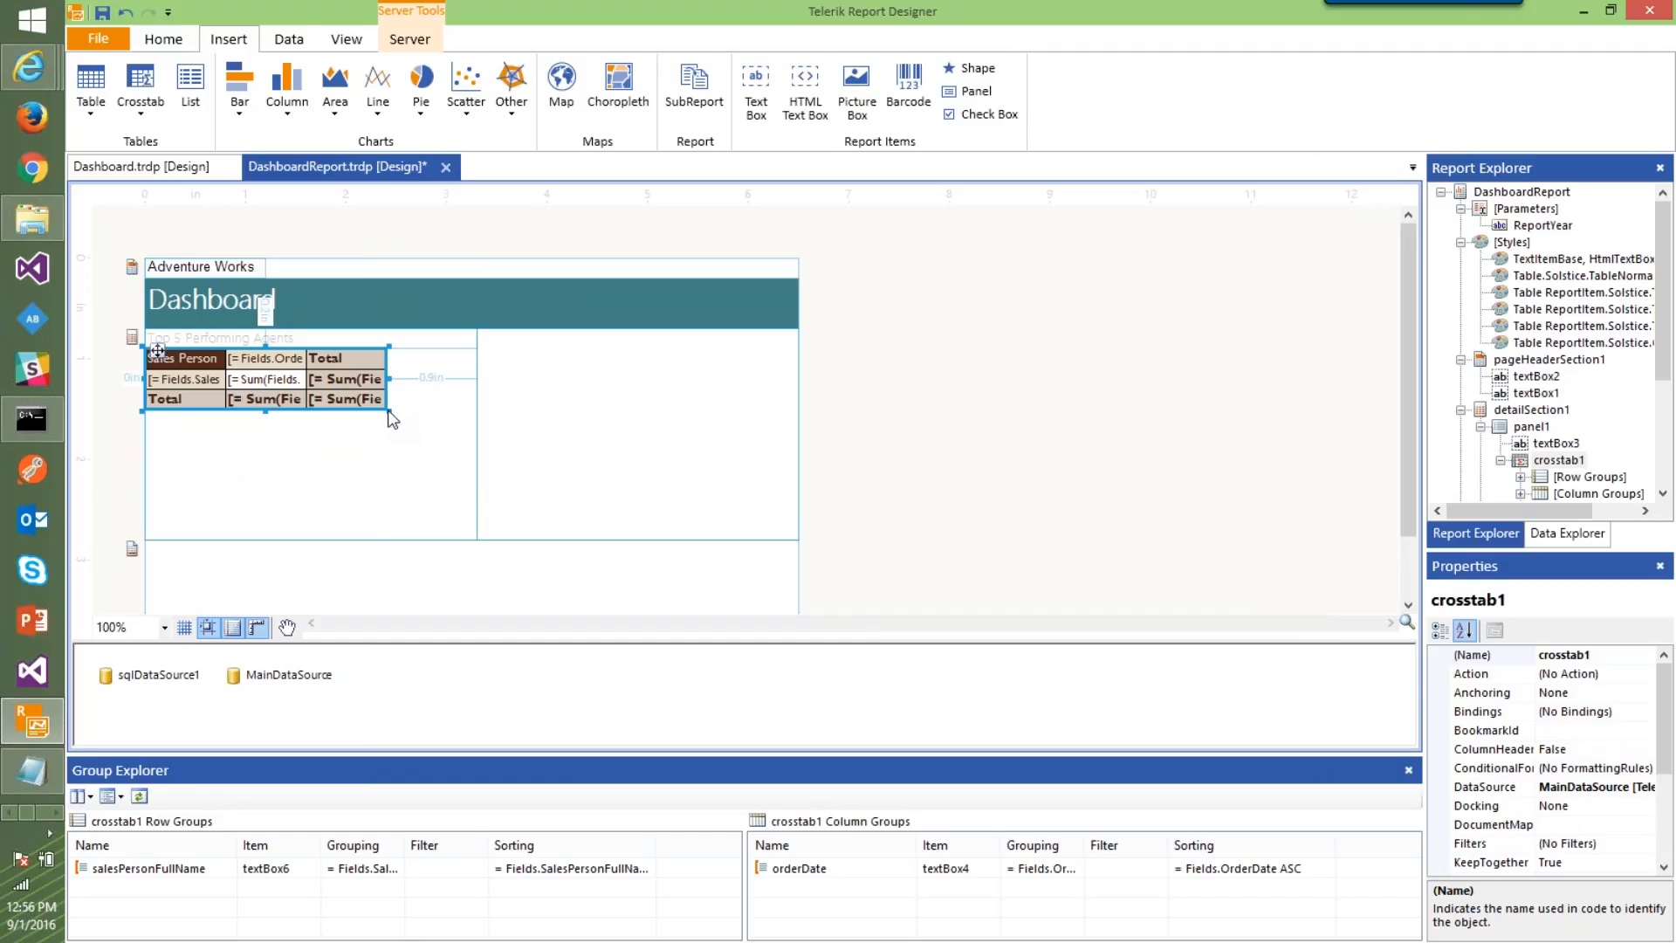
drag(390, 410, 479, 410)
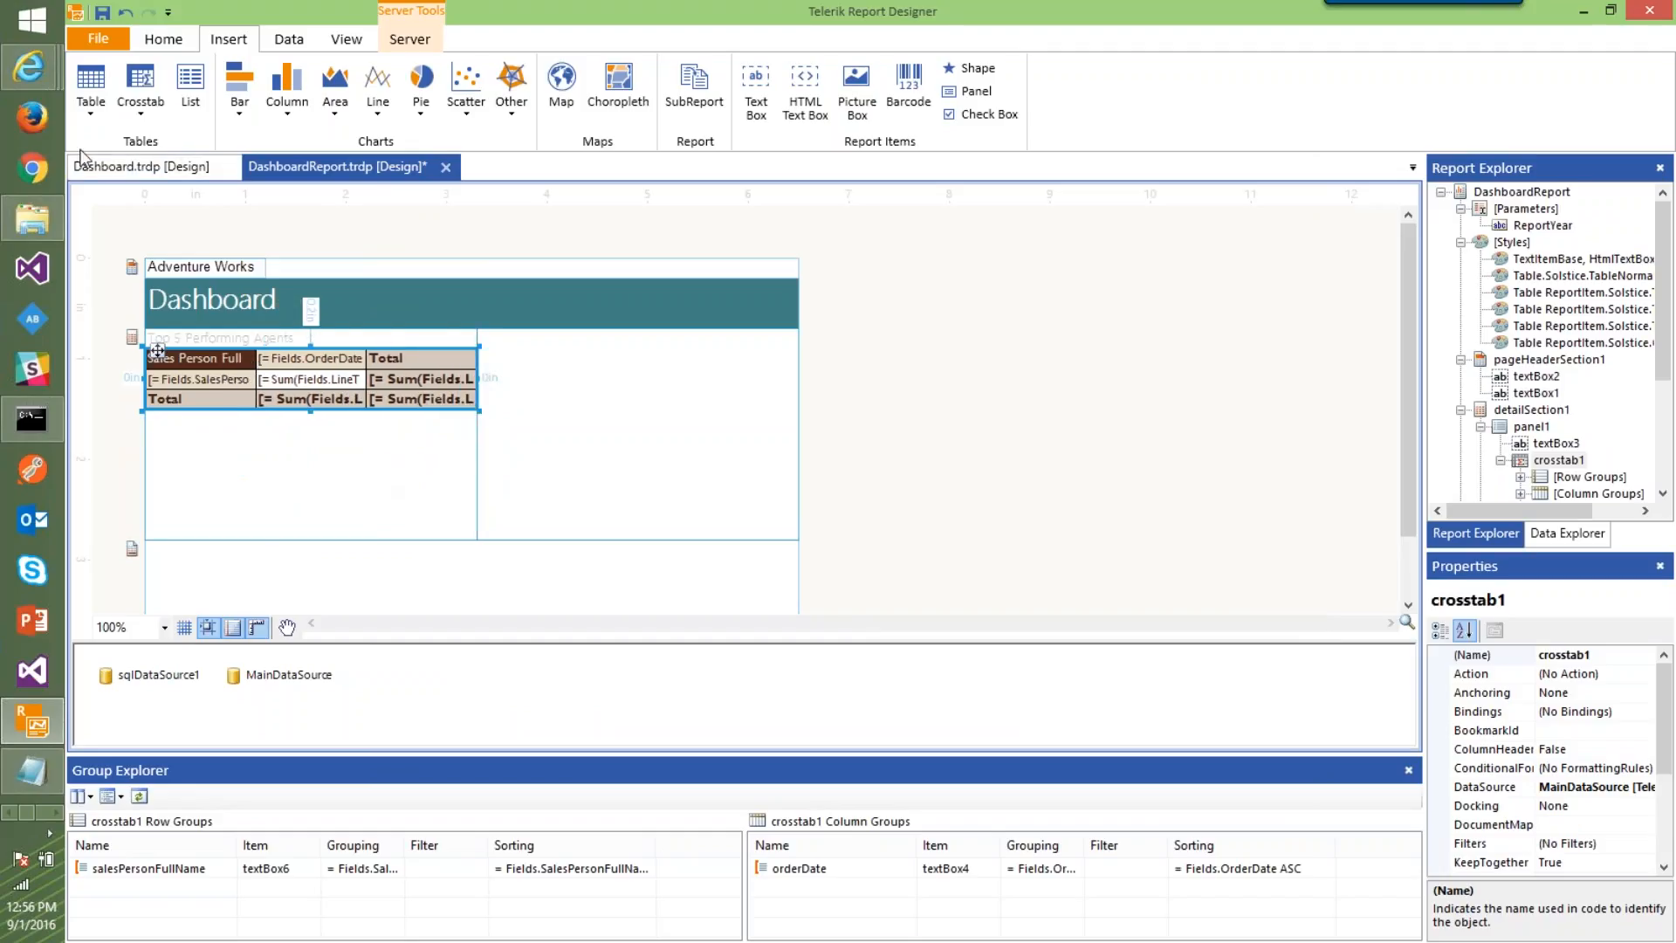
Save and preview the dashboard report, examine the salesperson rows in the crosstab, and close the preview
click(163, 40)
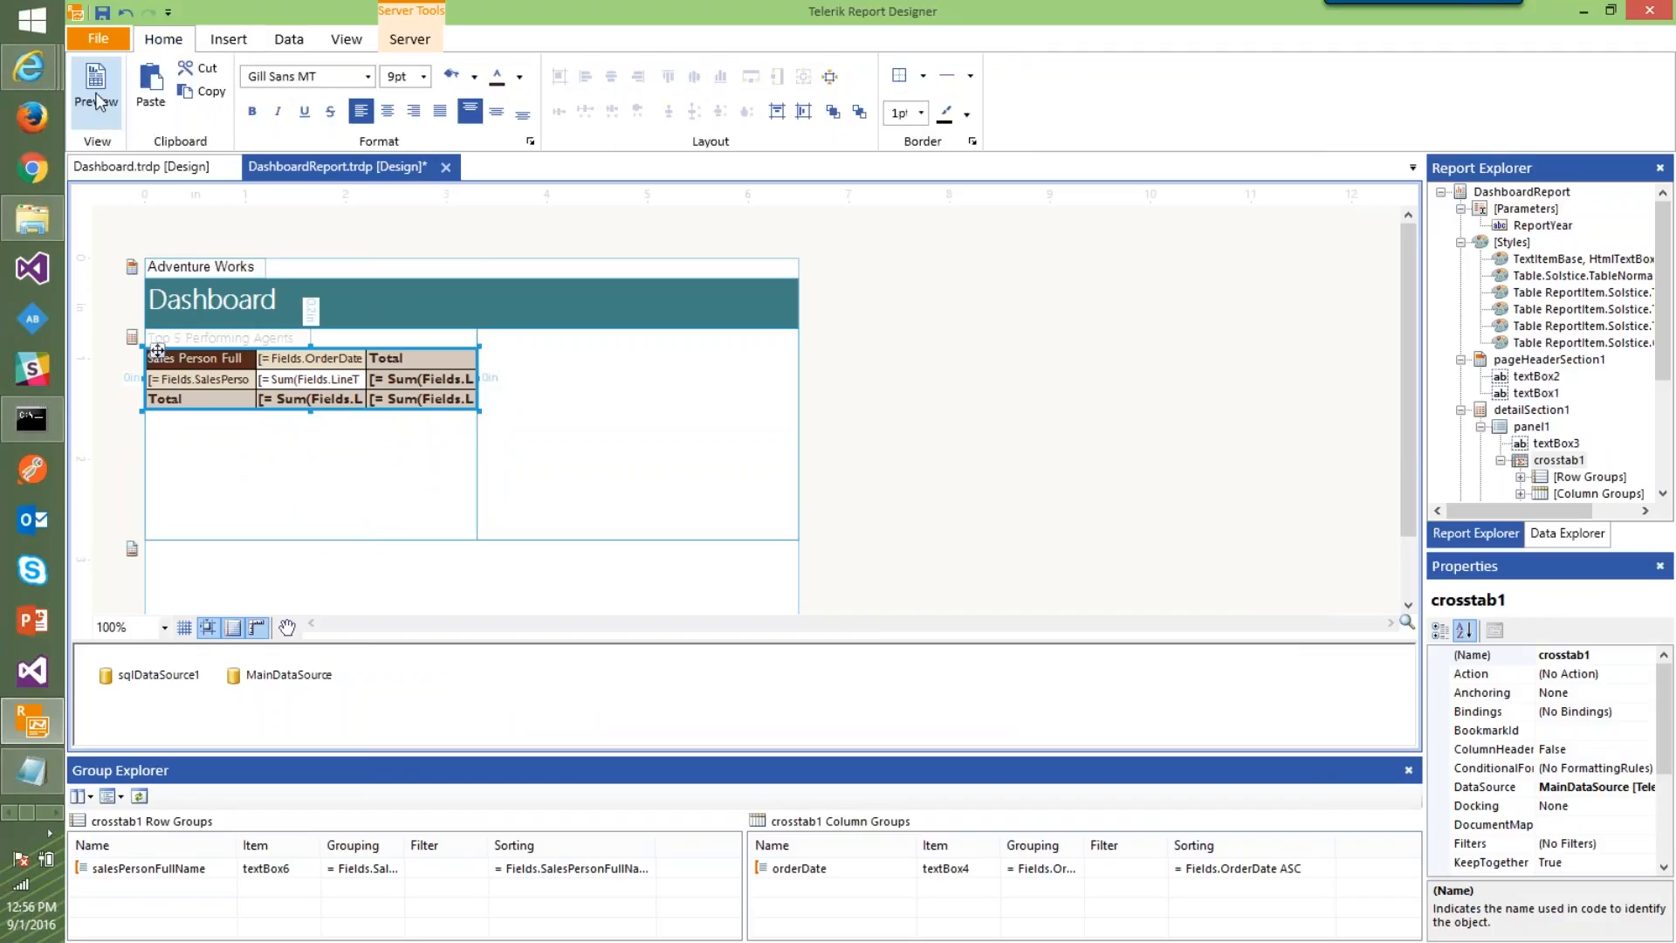
key(ctrl+s)
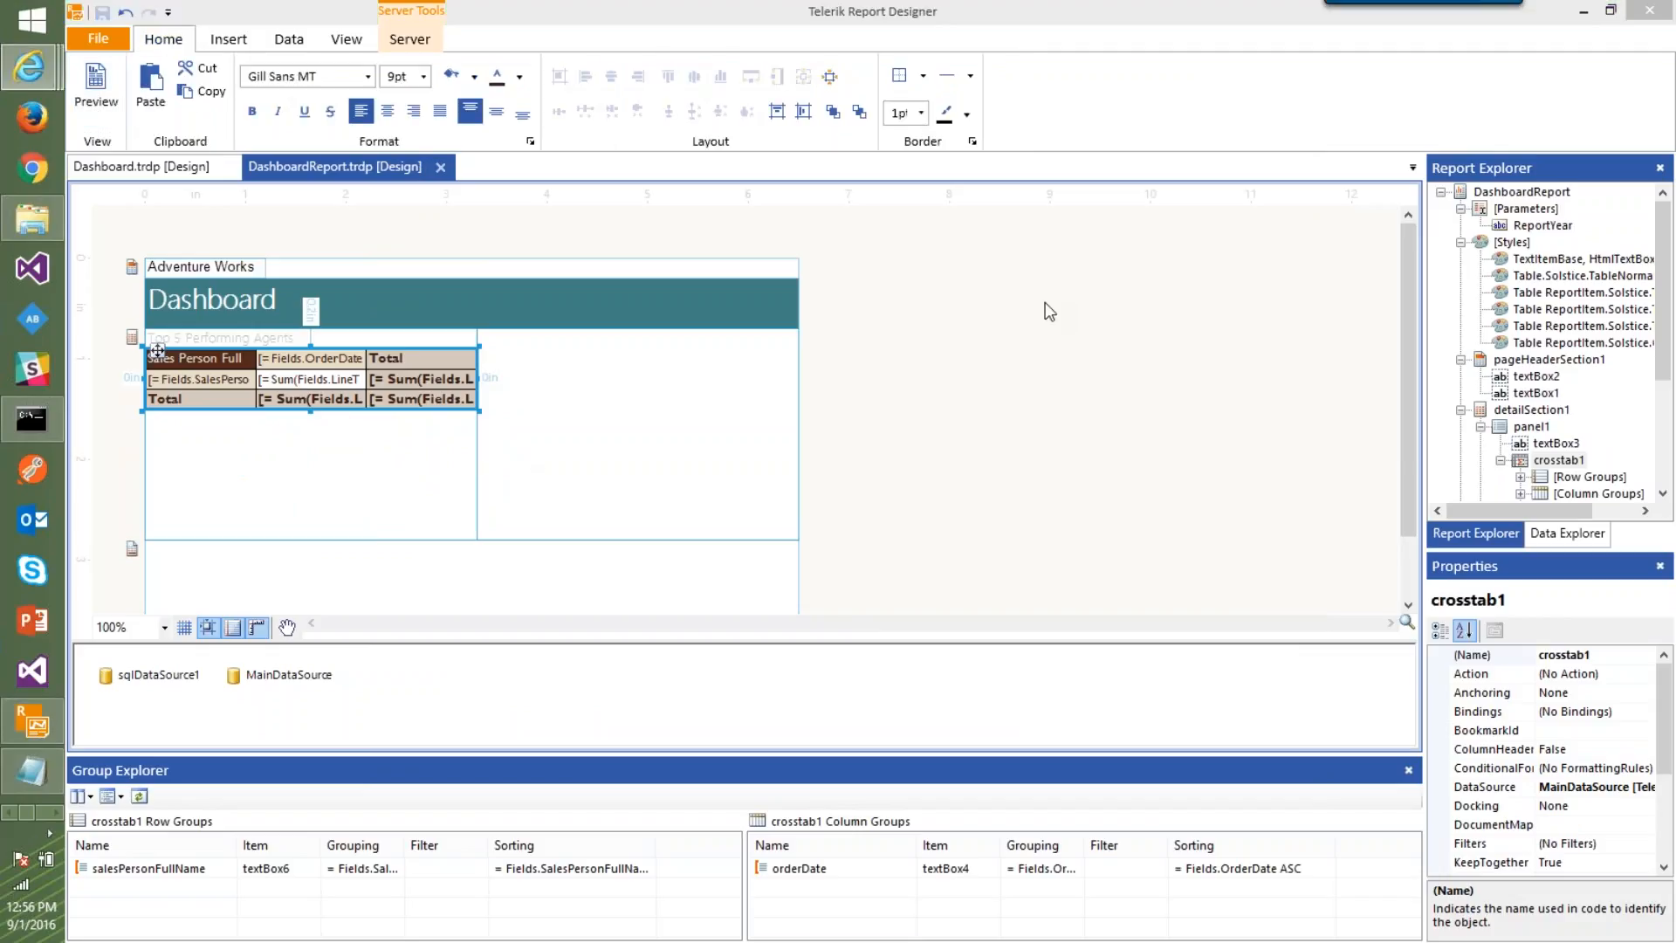
drag(1589, 206, 967, 146)
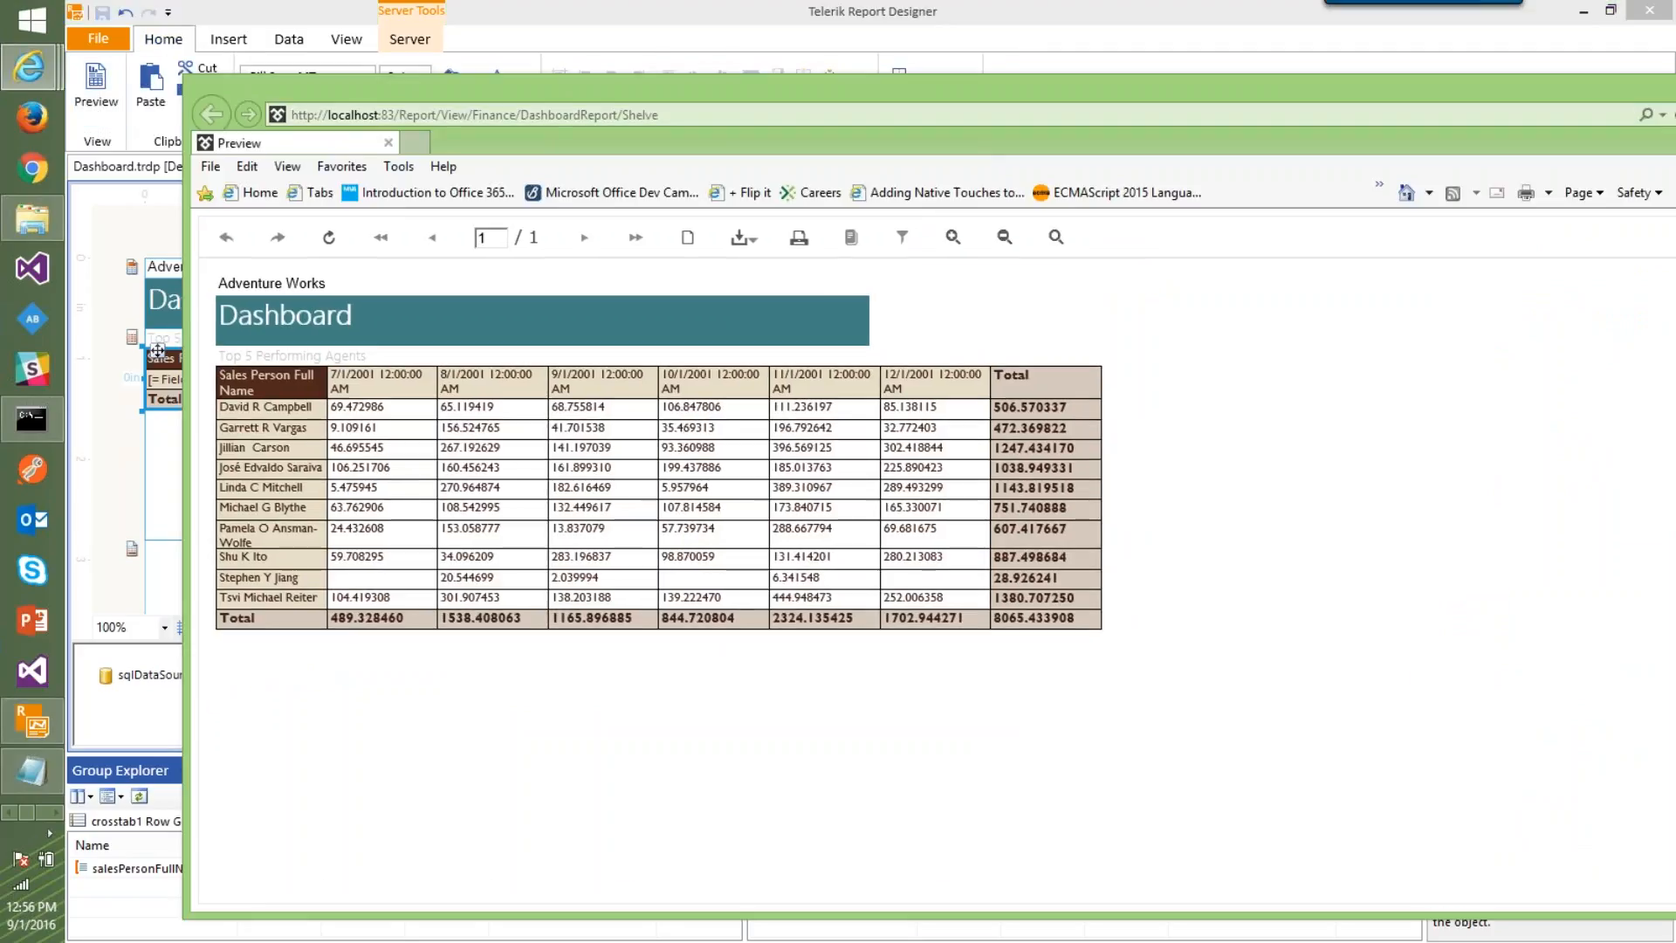
double_click(931, 92)
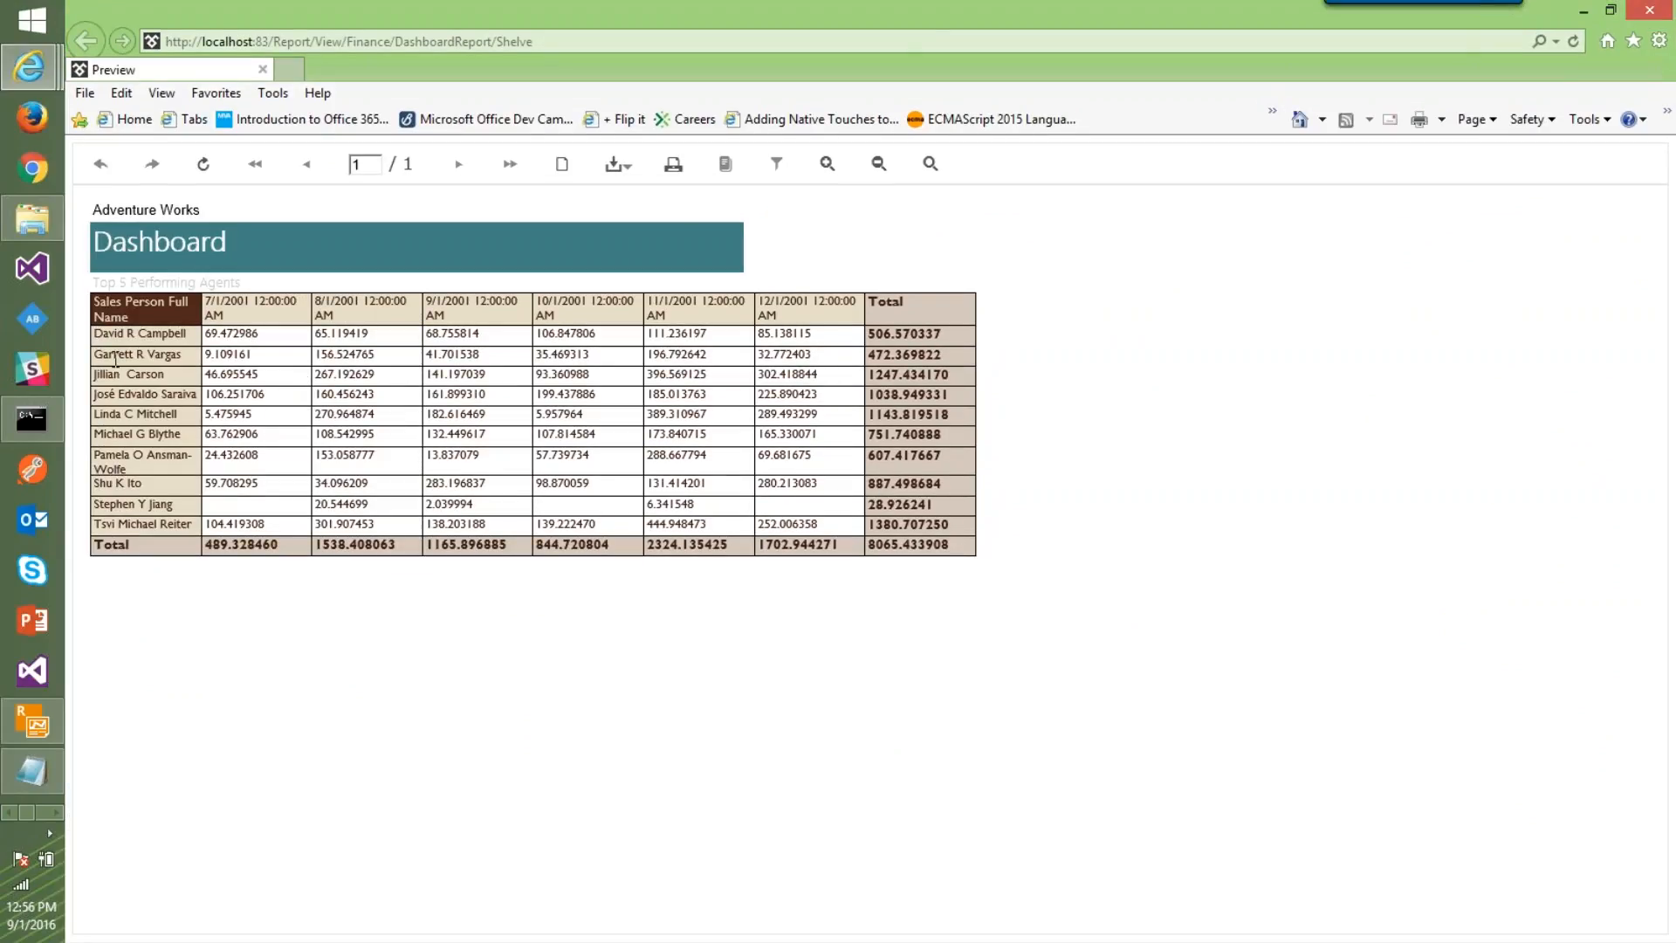
drag(106, 334, 157, 537)
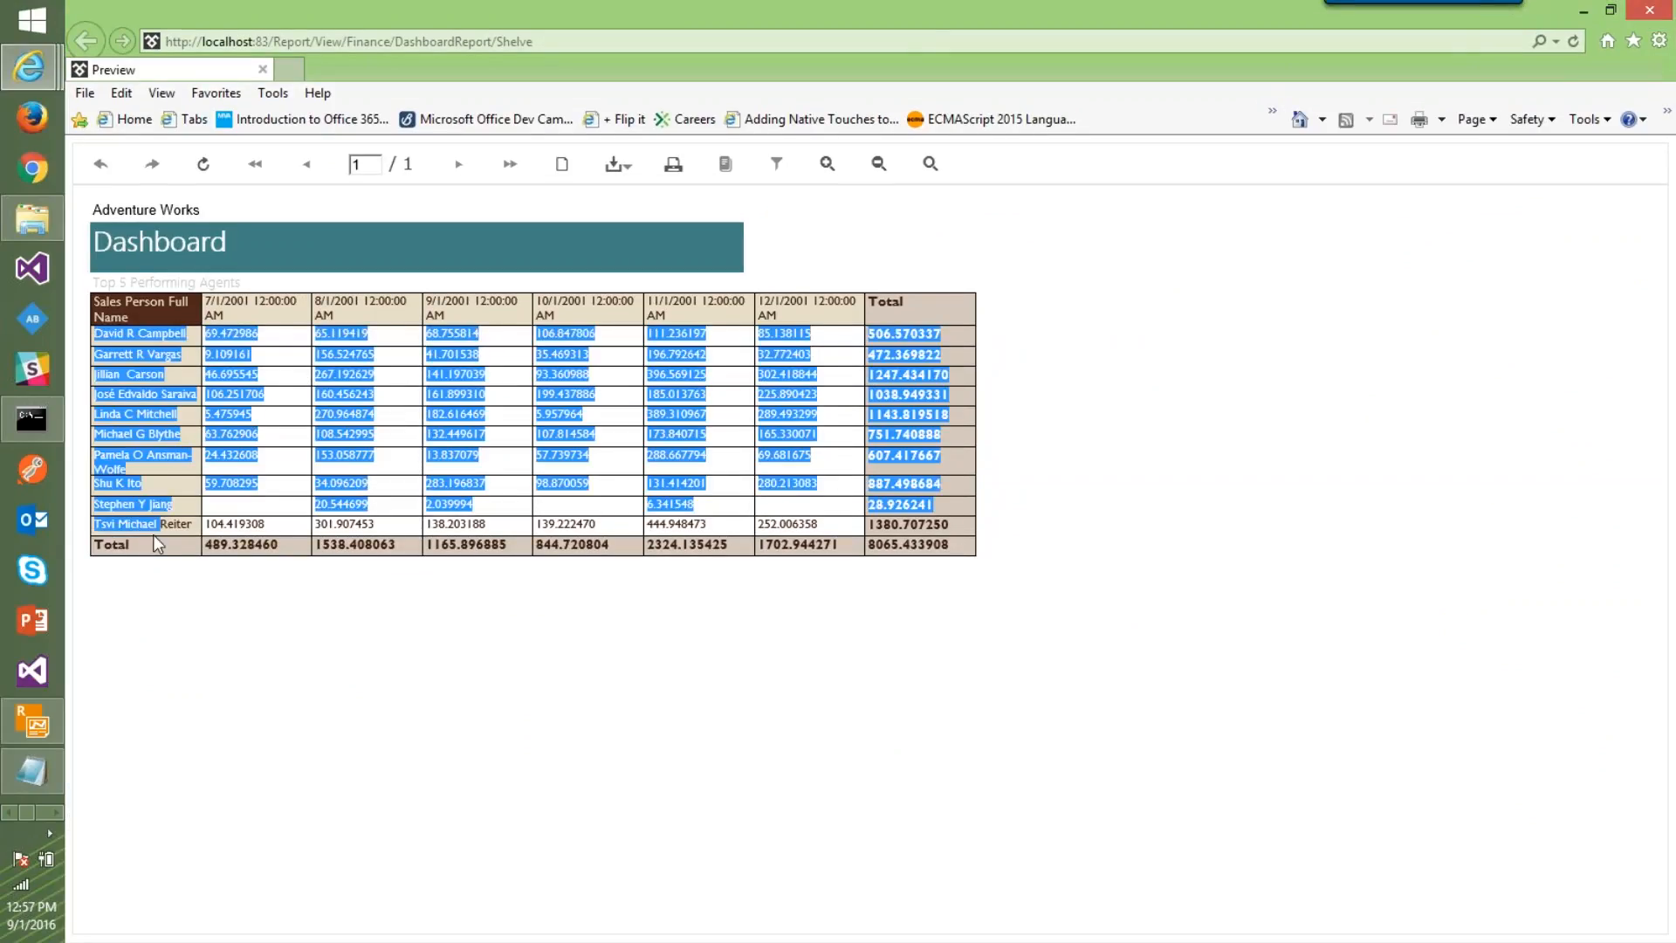
click(153, 387)
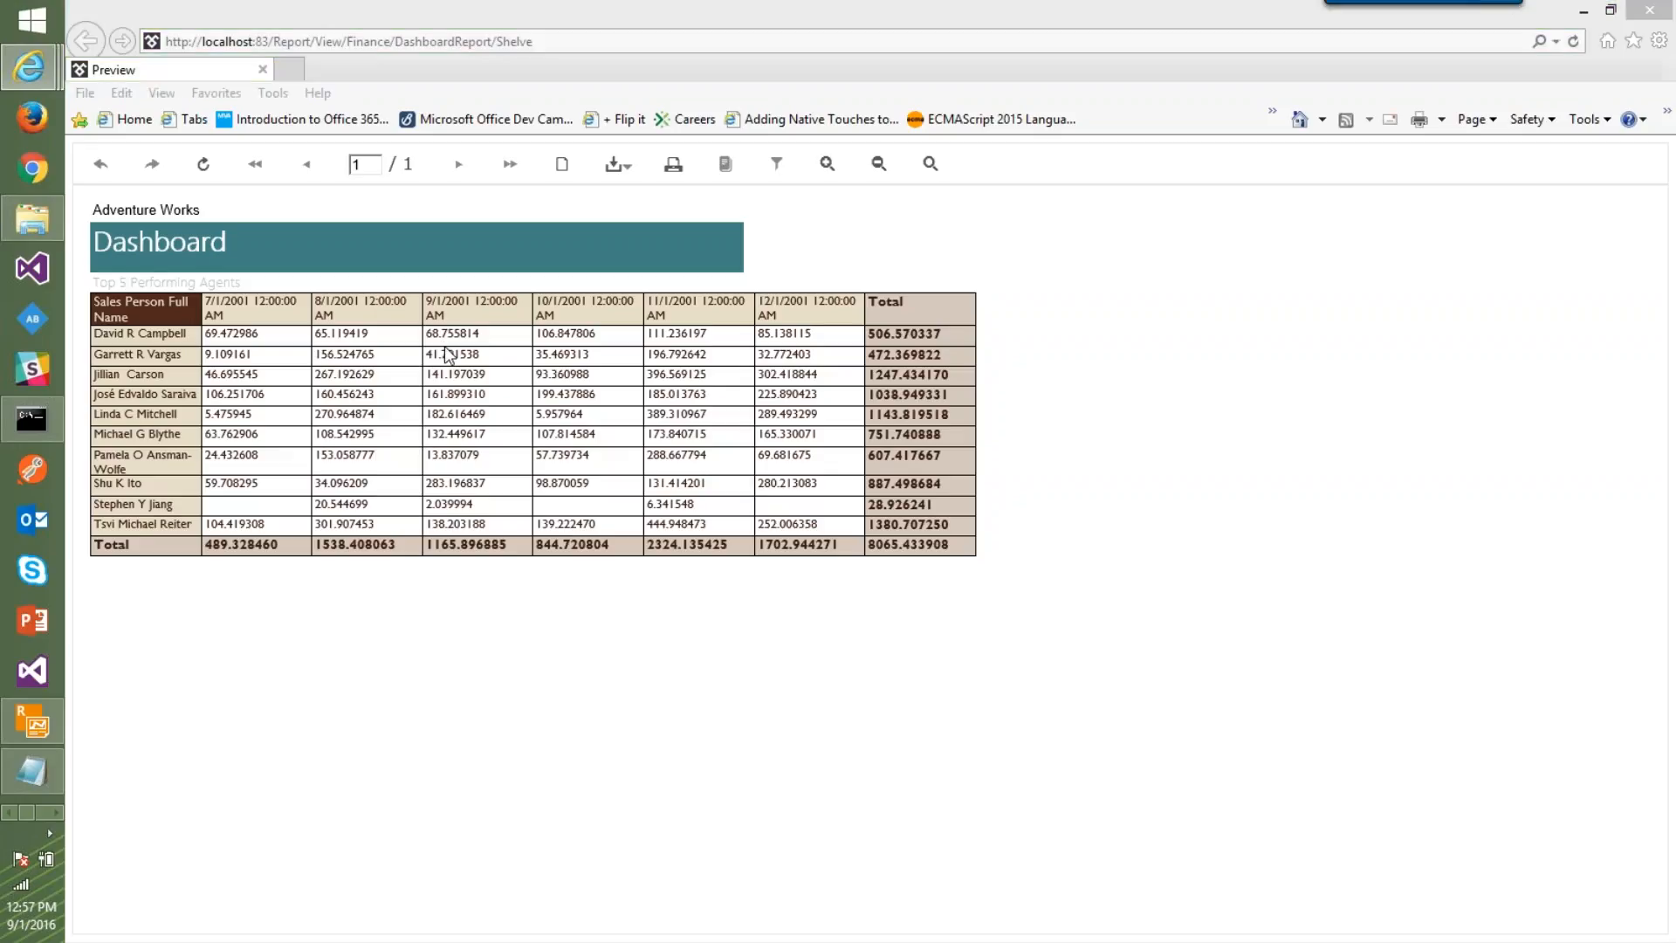
click(618, 164)
click(1645, 11)
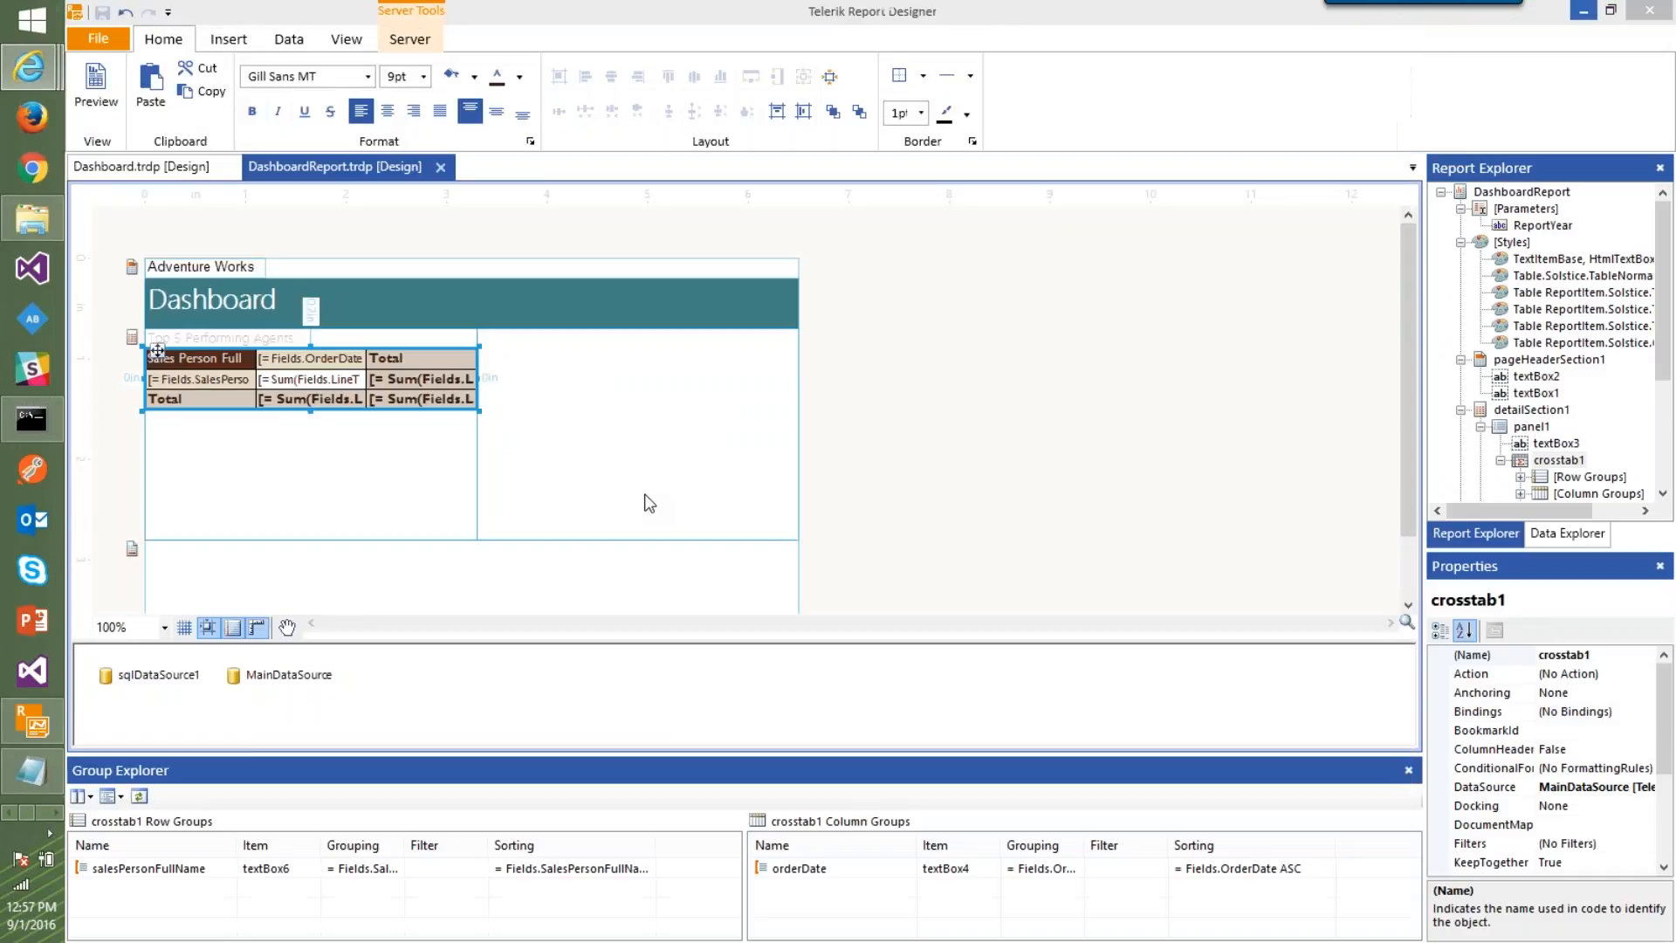
Add a Top N filter on Fields.SalesPersonFullName to the salesPersonFullName row group, limiting it to five salespeople
click(477, 868)
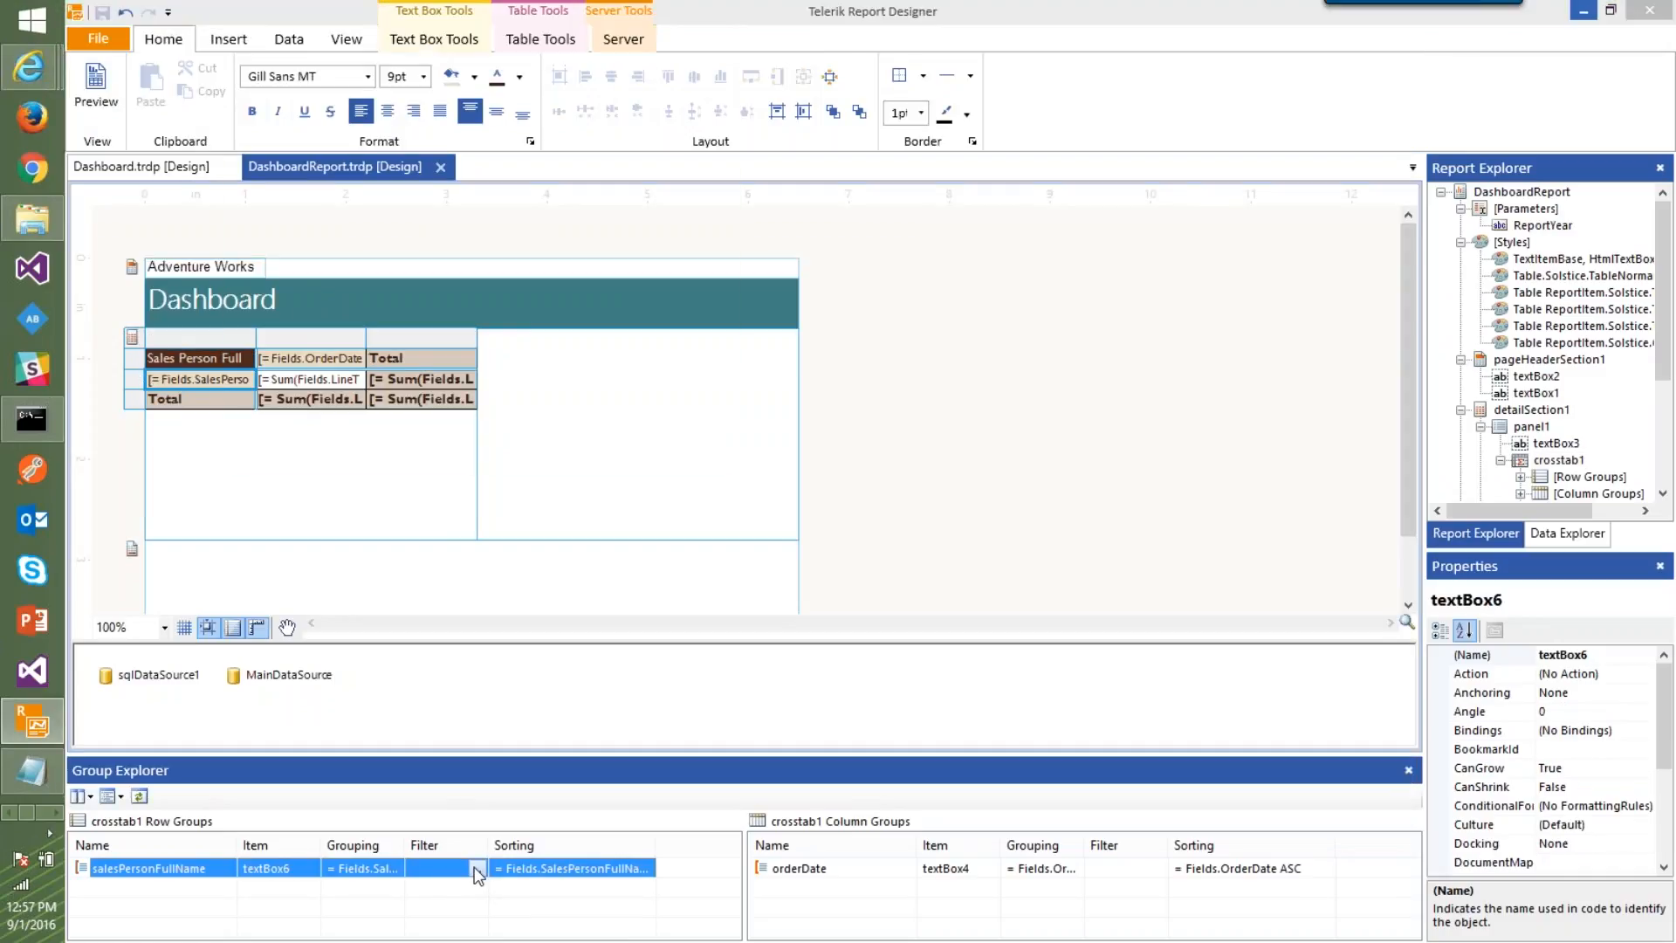
click(276, 215)
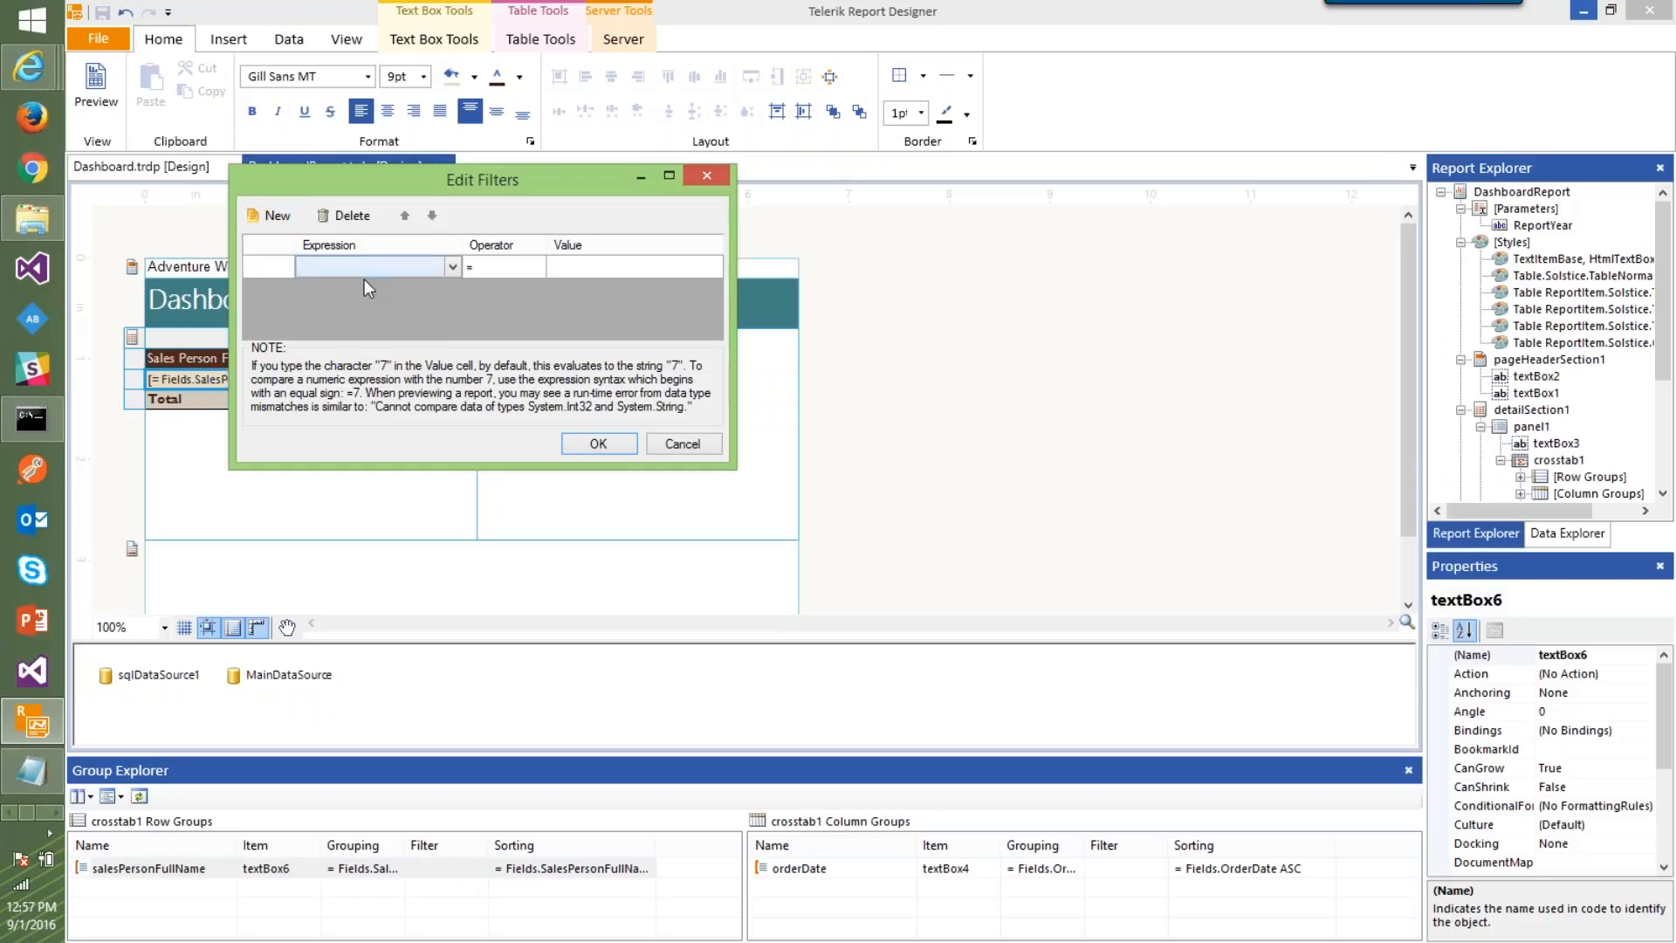
click(454, 266)
click(453, 266)
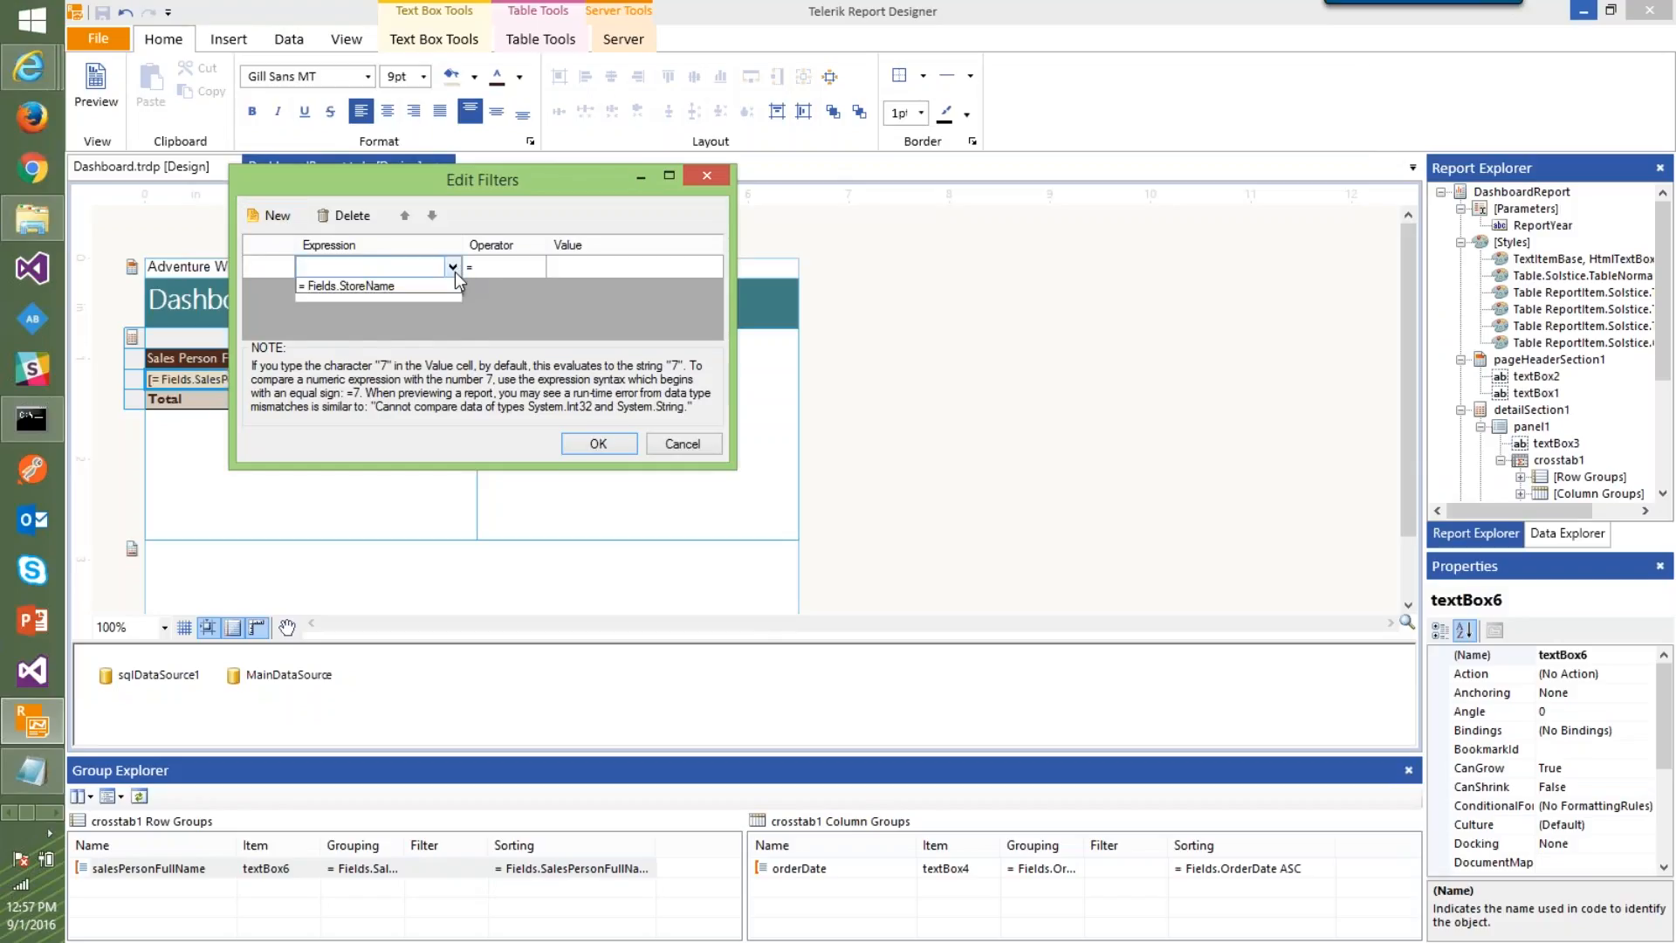
click(406, 341)
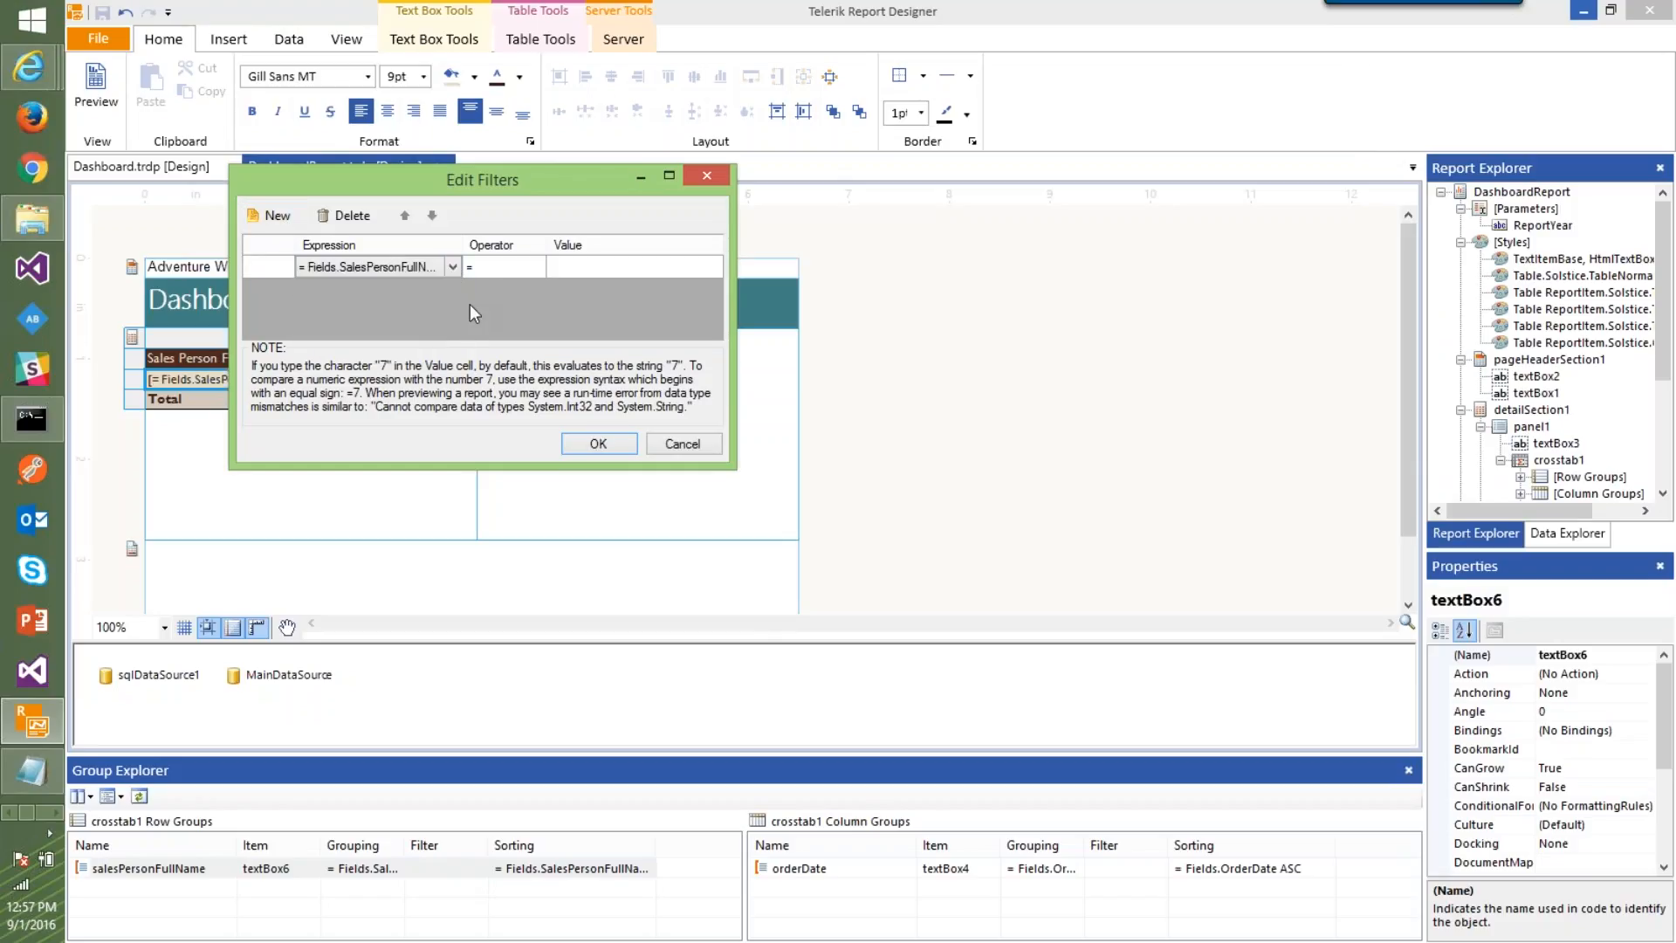
click(497, 268)
click(497, 267)
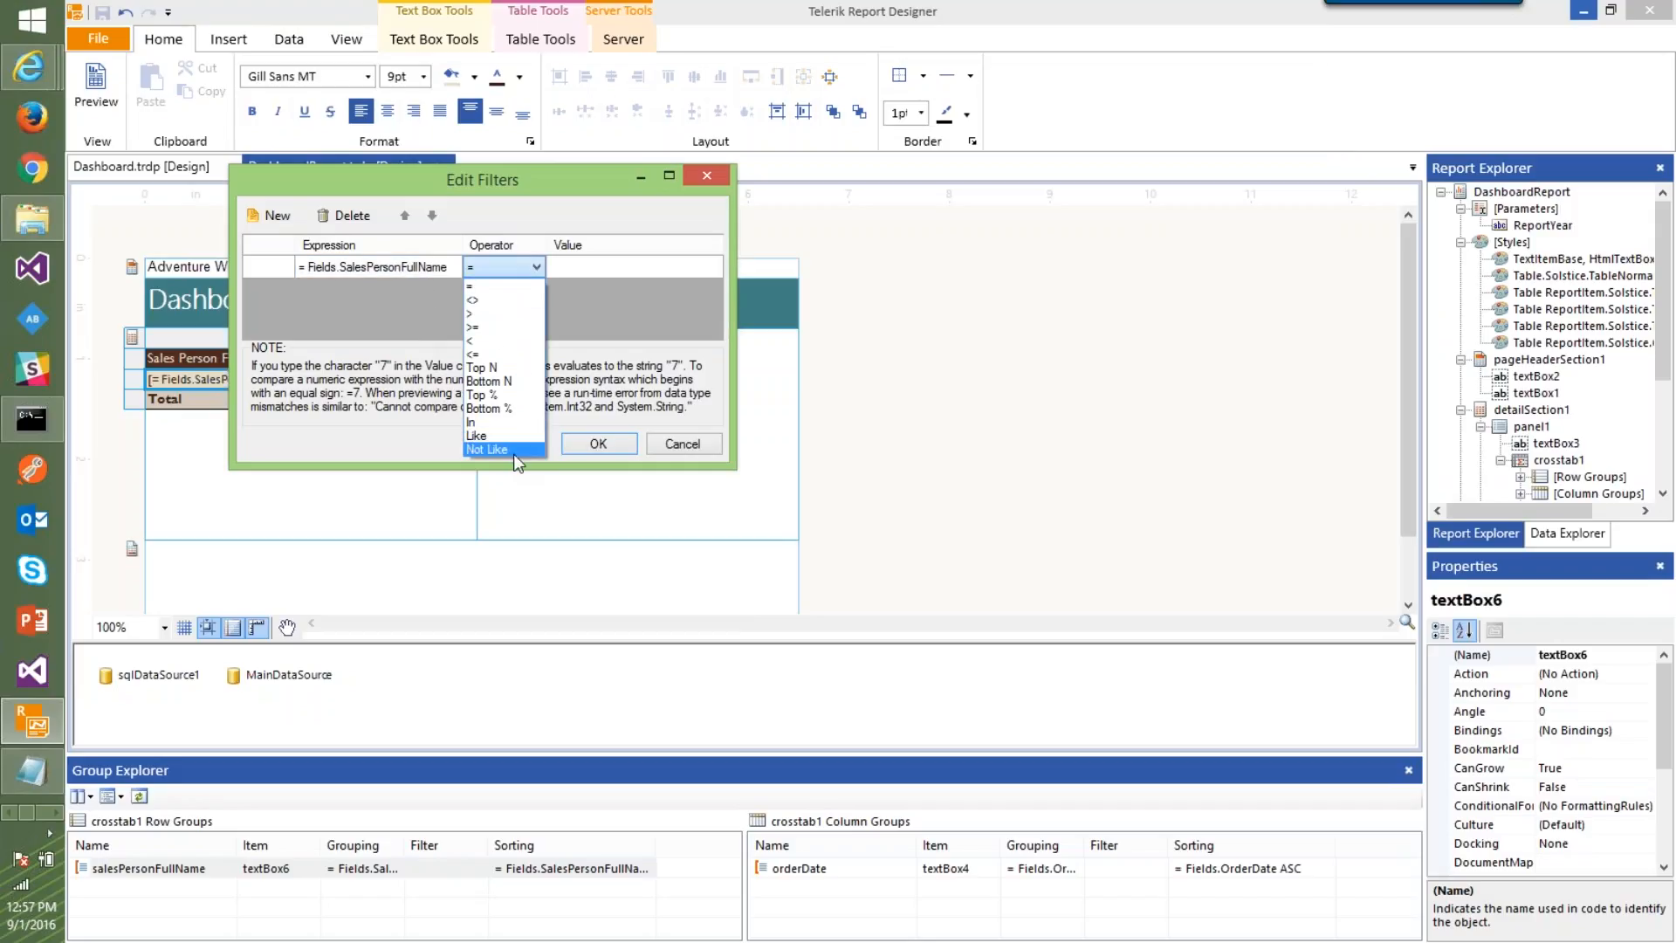
click(483, 368)
click(622, 269)
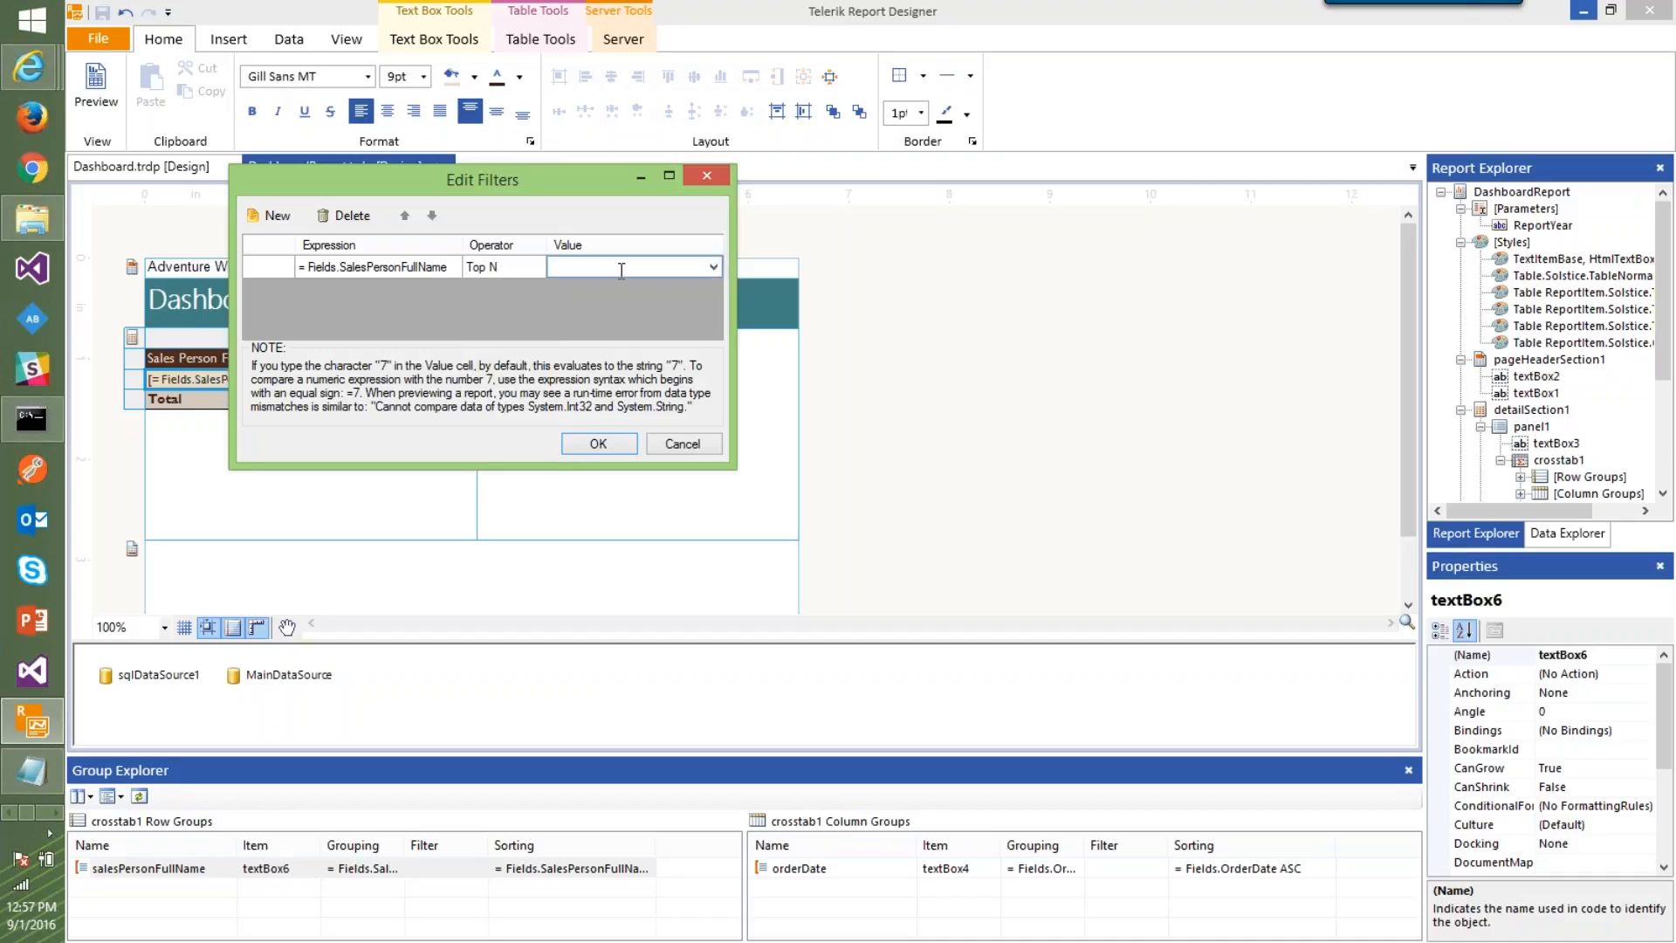
click(598, 443)
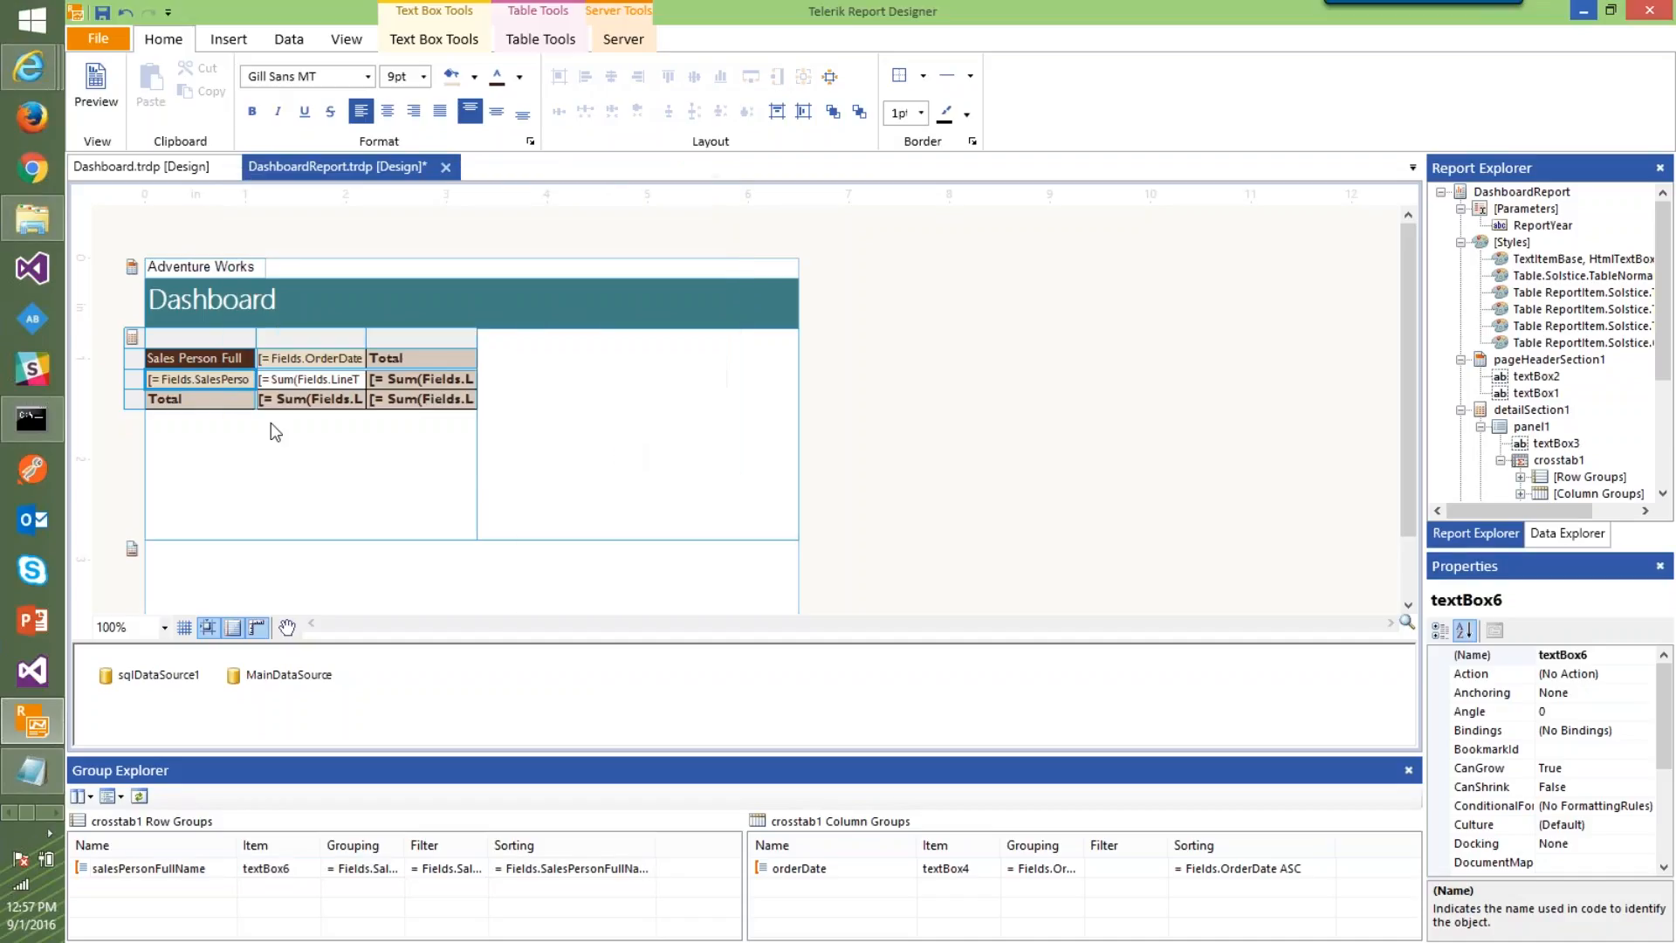
Save and preview the report to check the filtered salesperson rows, and close the preview
key(ctrl+s)
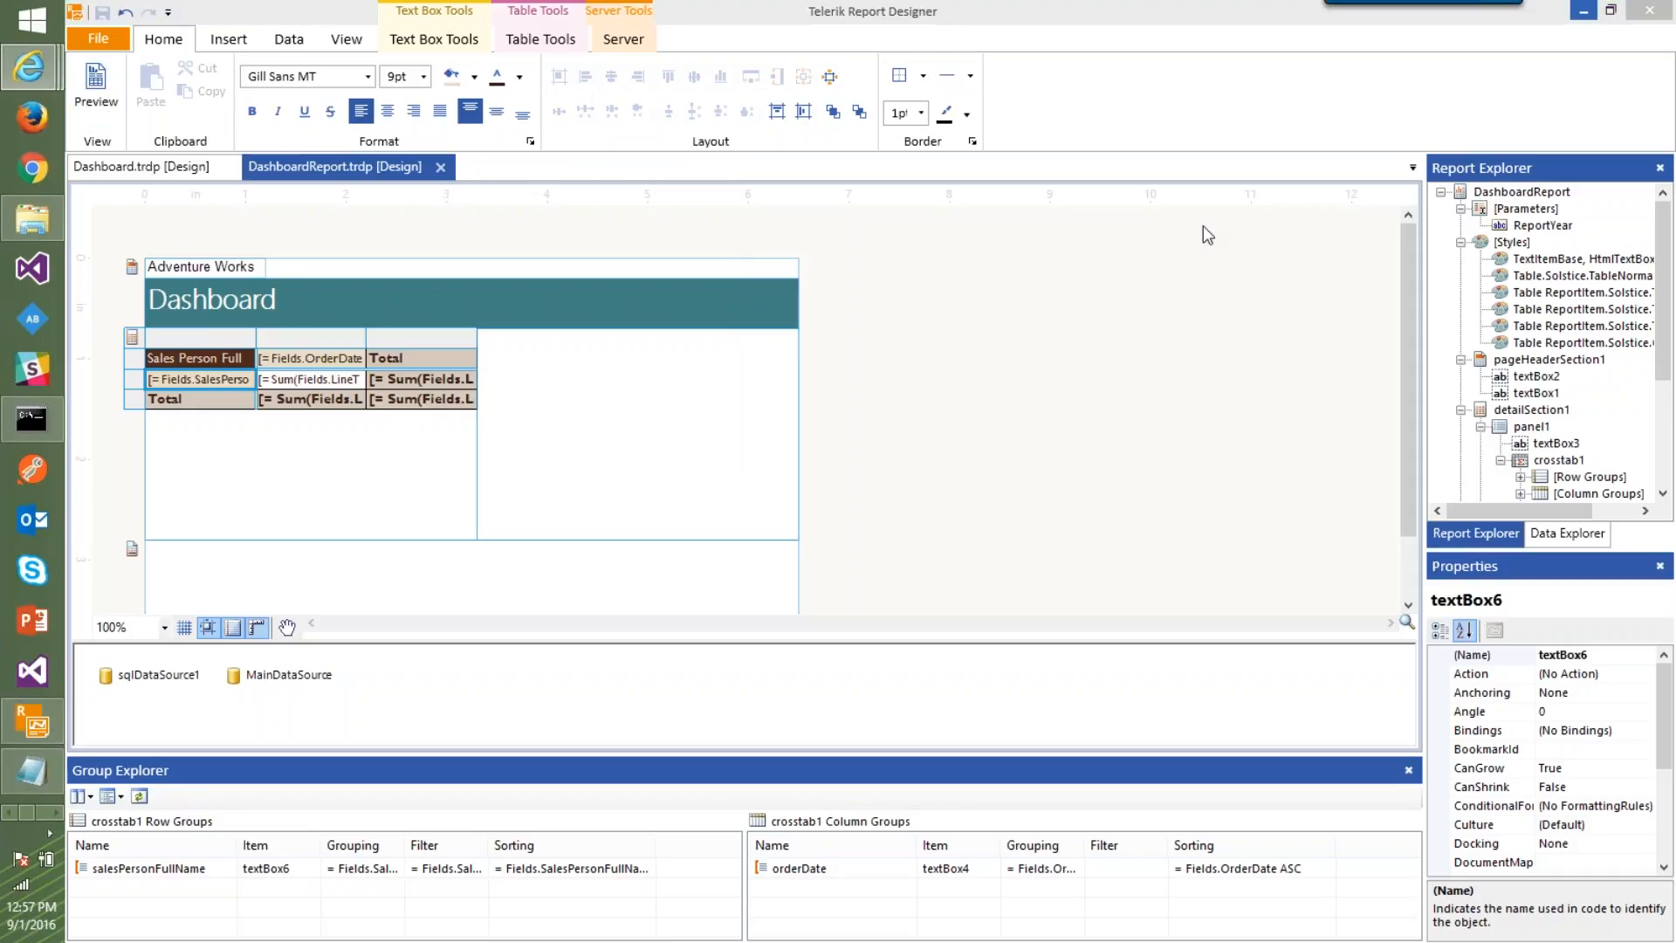
drag(1675, 170, 1352, 92)
drag(1317, 35, 1163, 45)
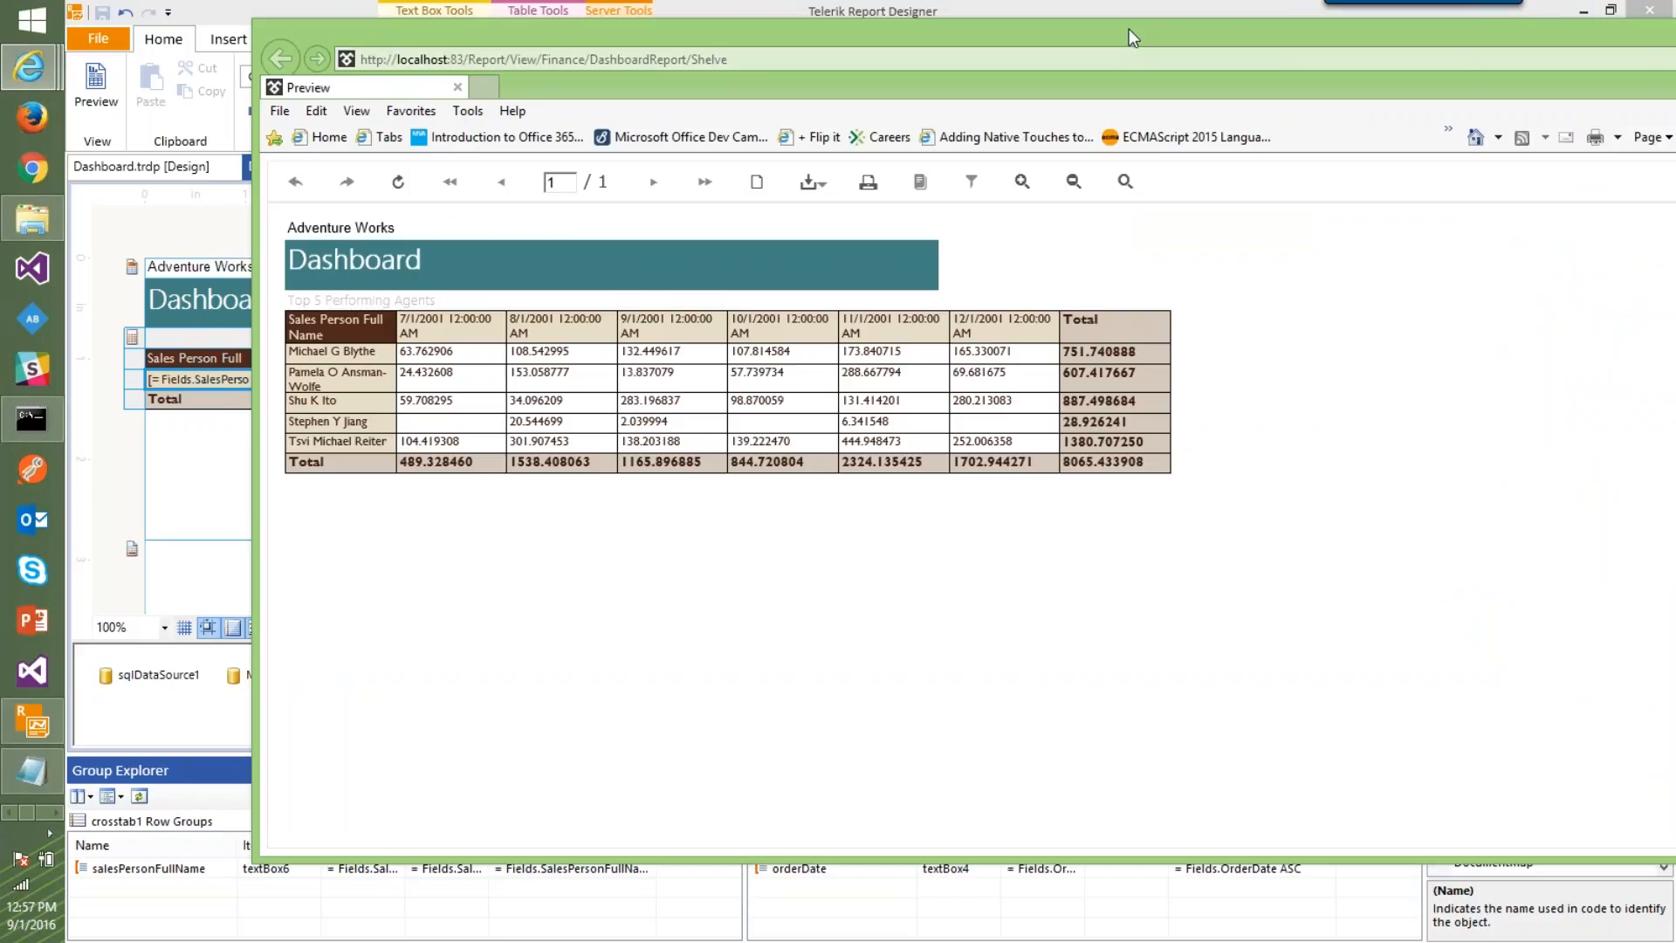
double_click(1132, 38)
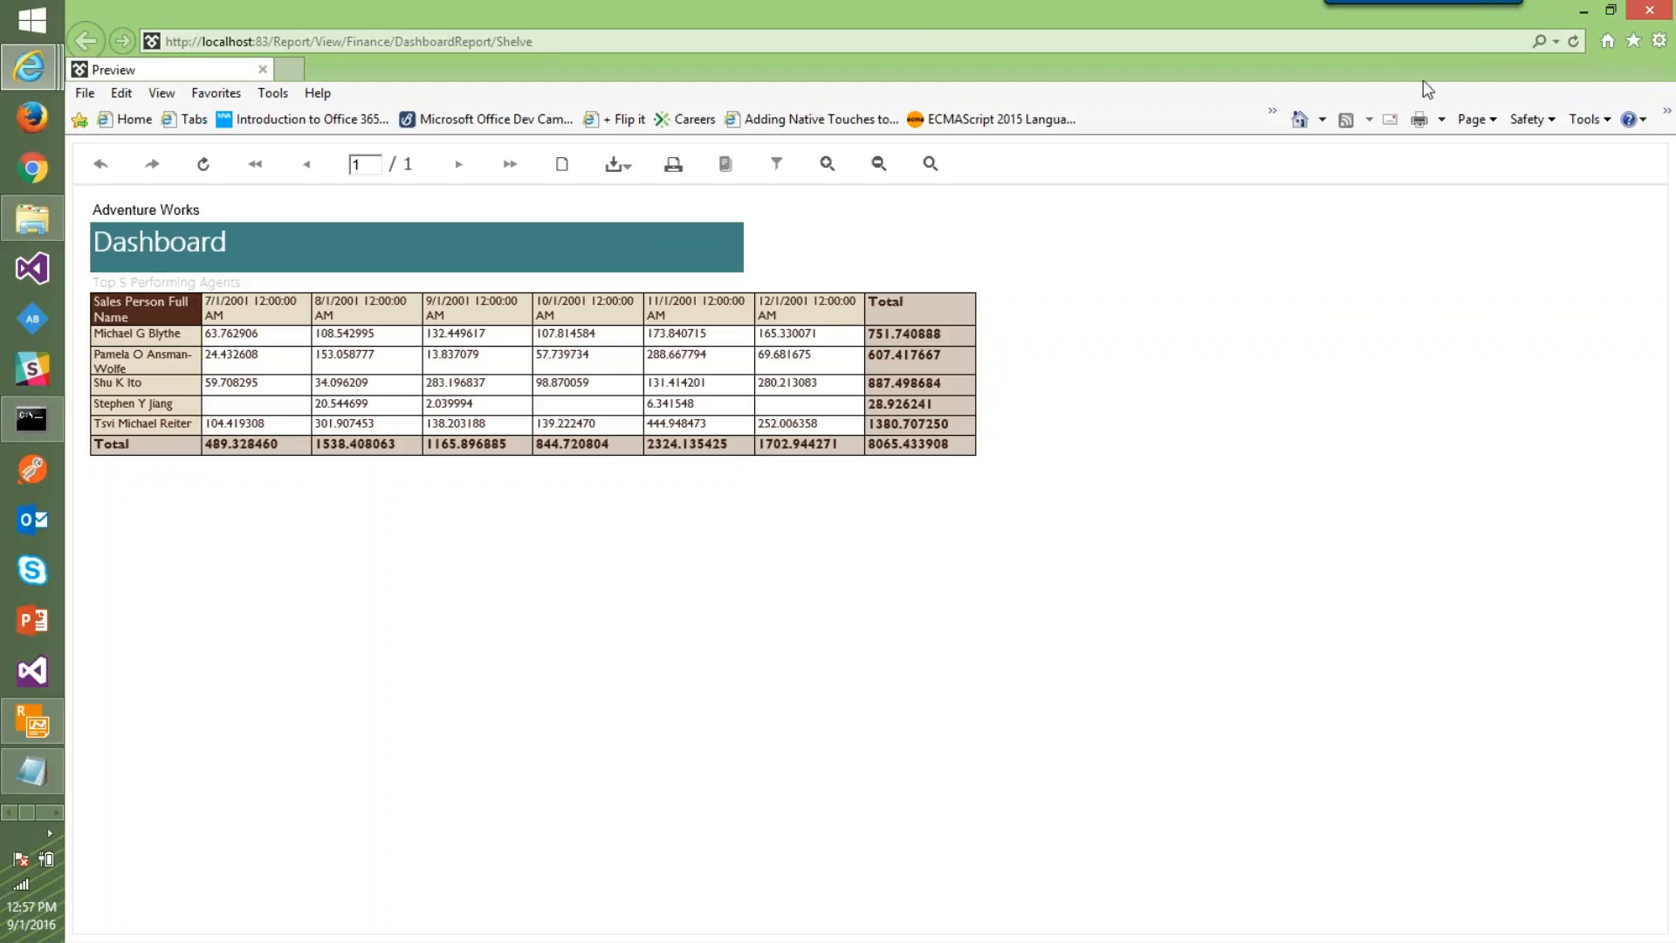
click(1650, 10)
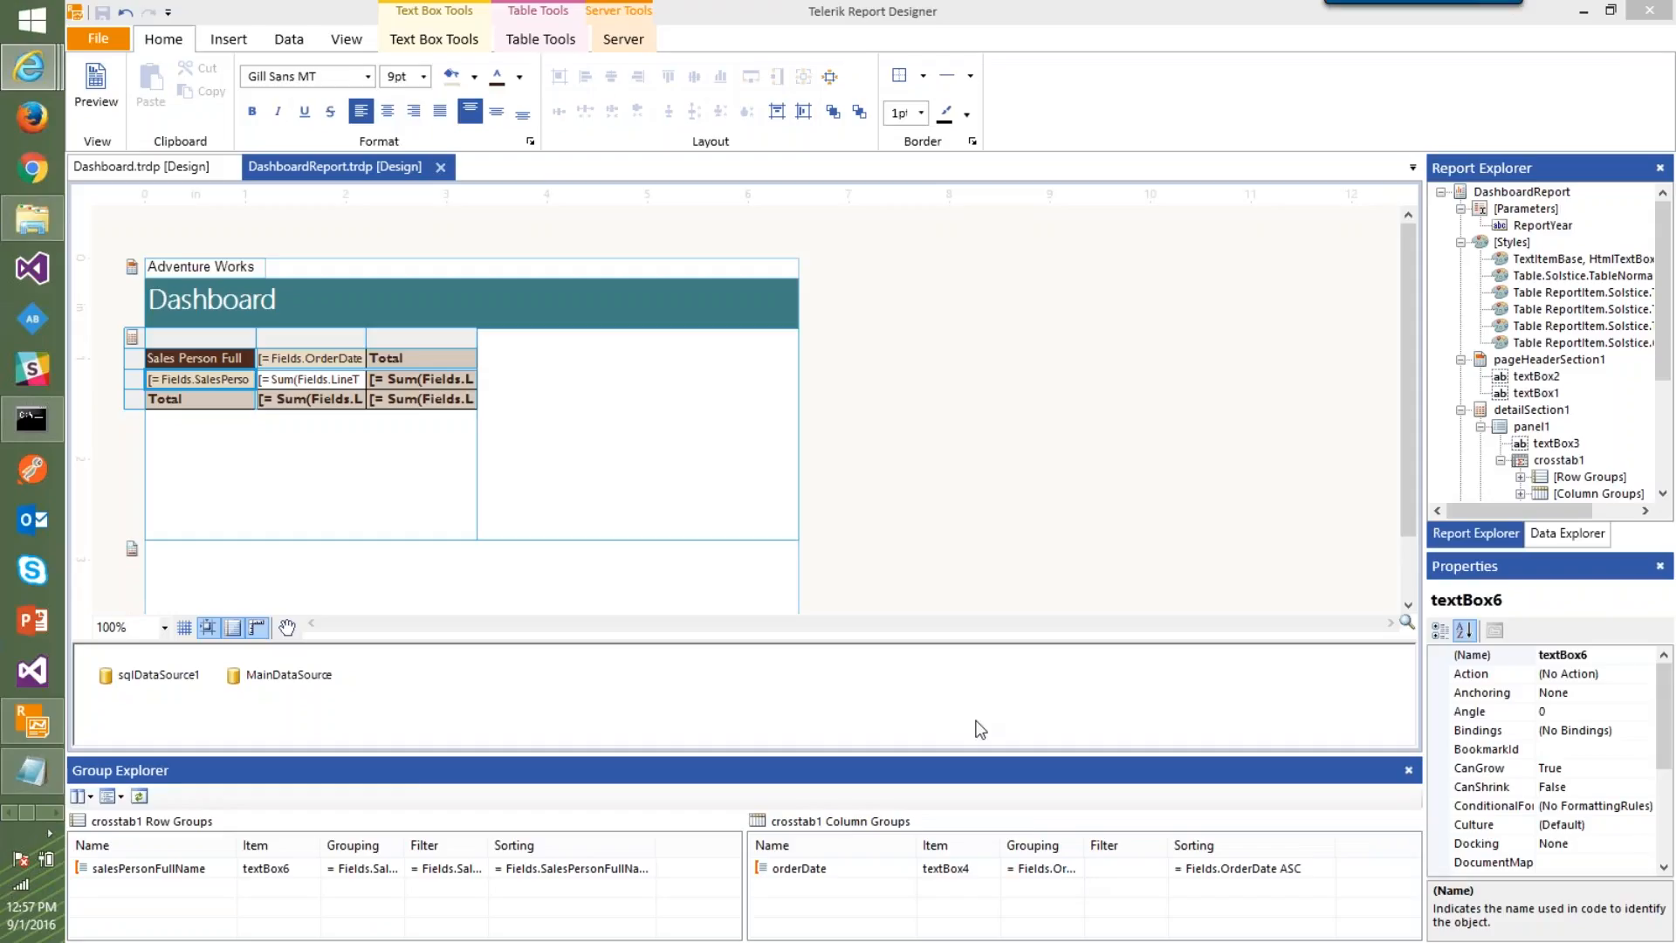
Delete the Fields.OrderDate expression from the orderDate column group's grouping and add a blank expression in its place
drag(893, 752, 883, 665)
click(1037, 789)
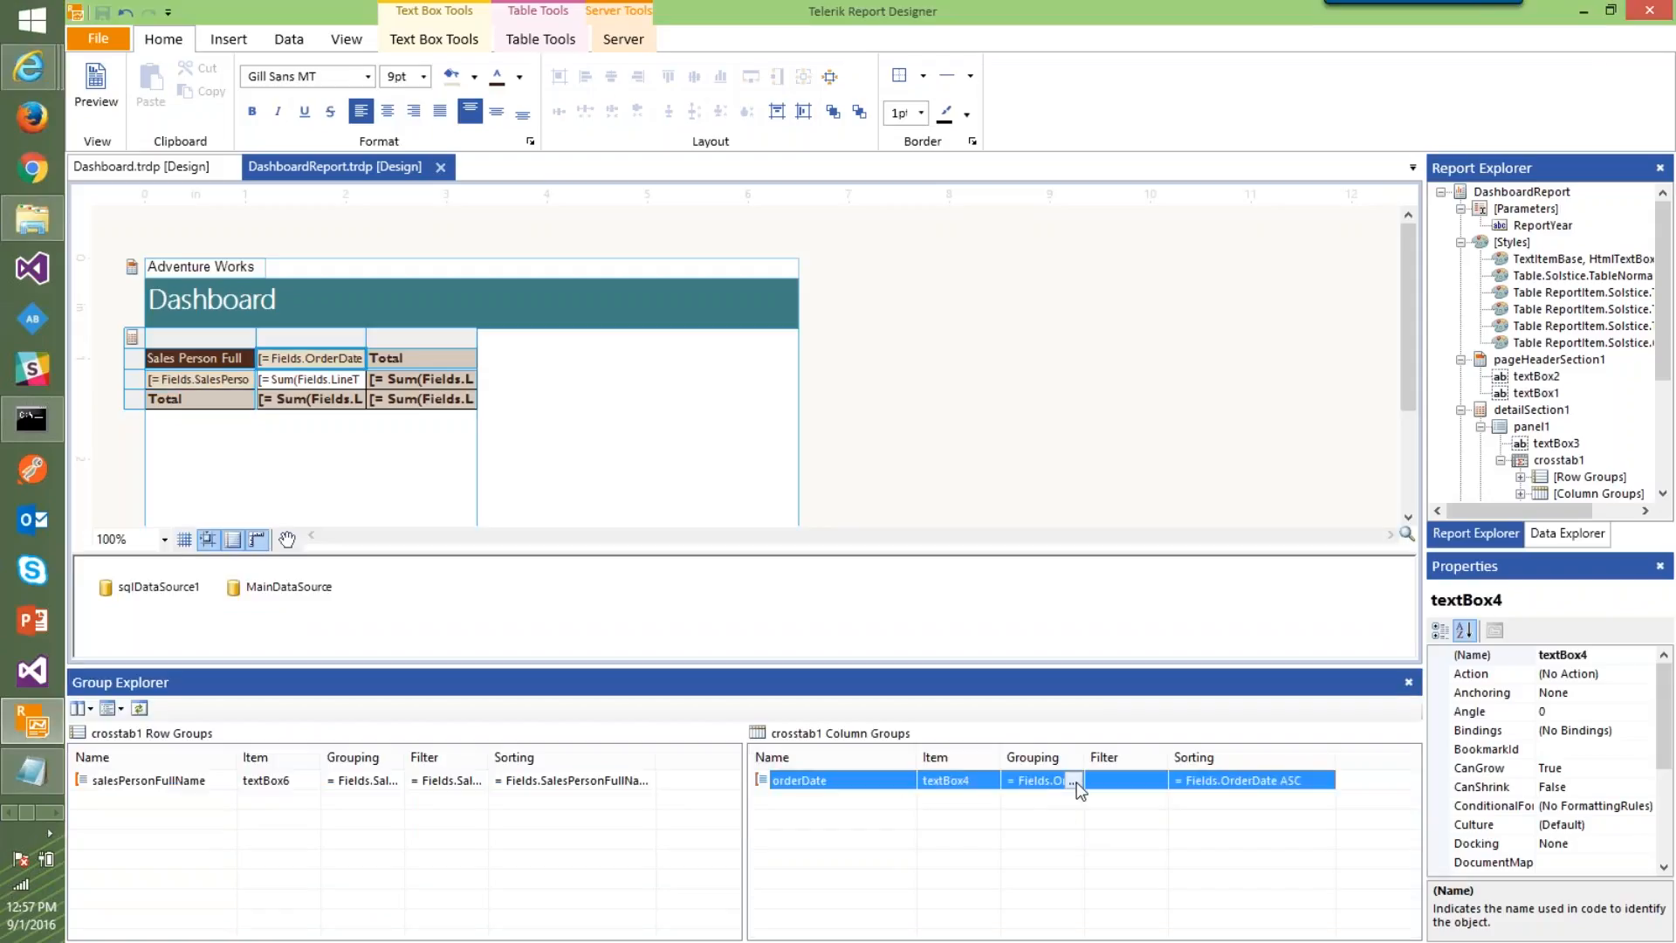
click(1077, 790)
click(166, 130)
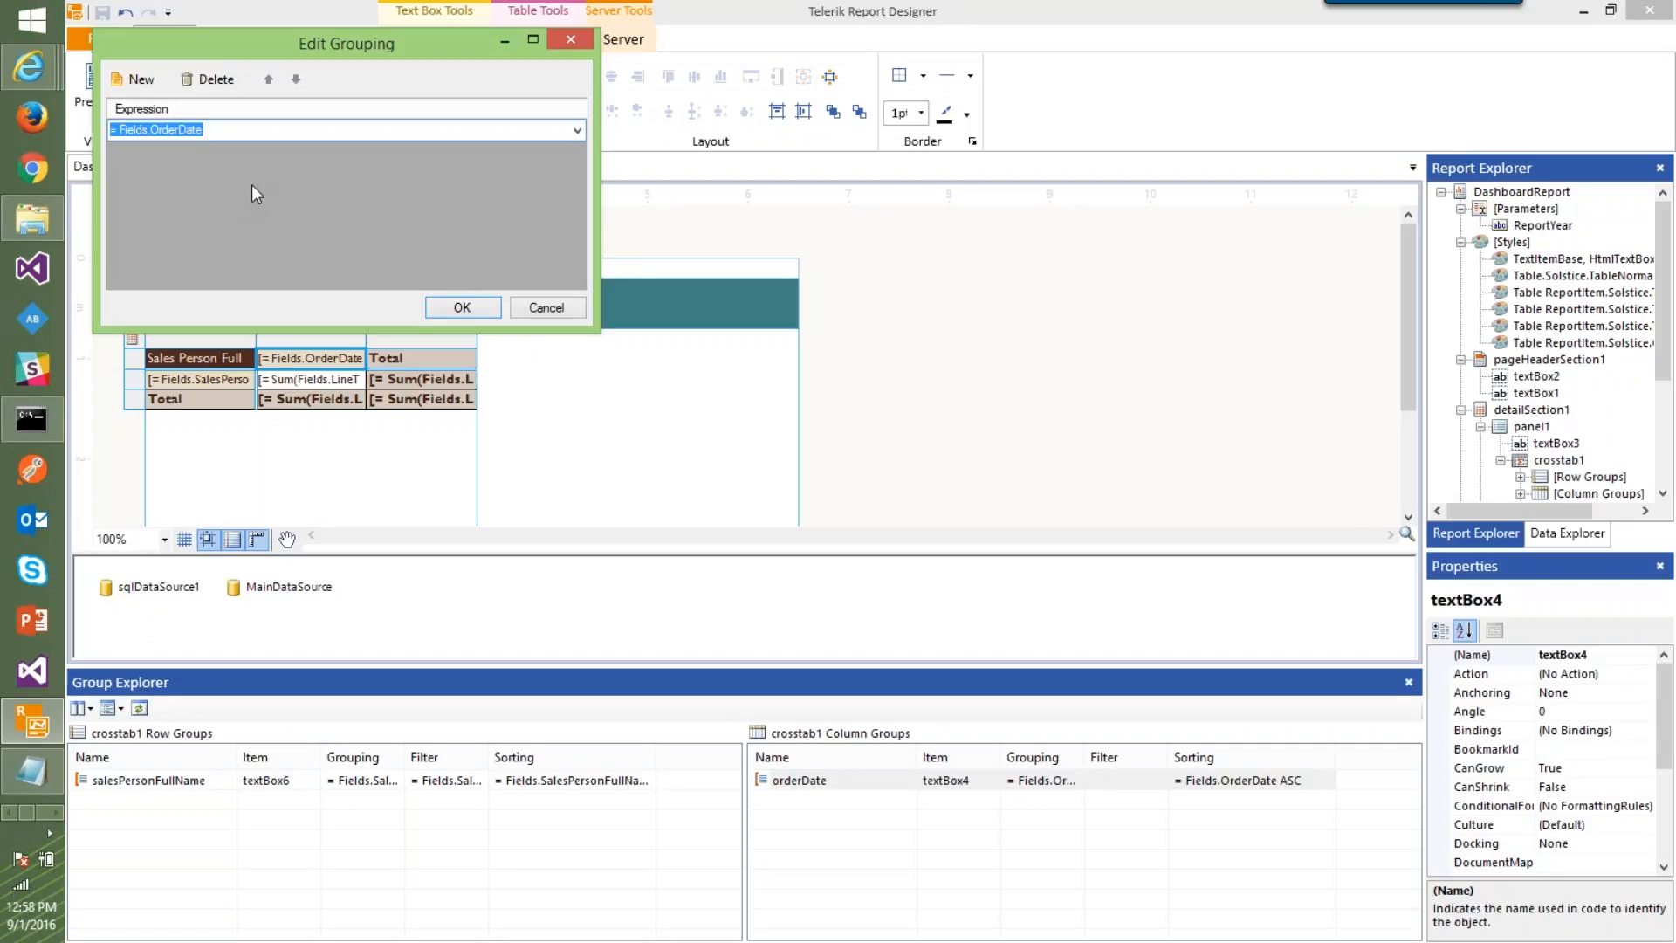
click(210, 79)
click(135, 80)
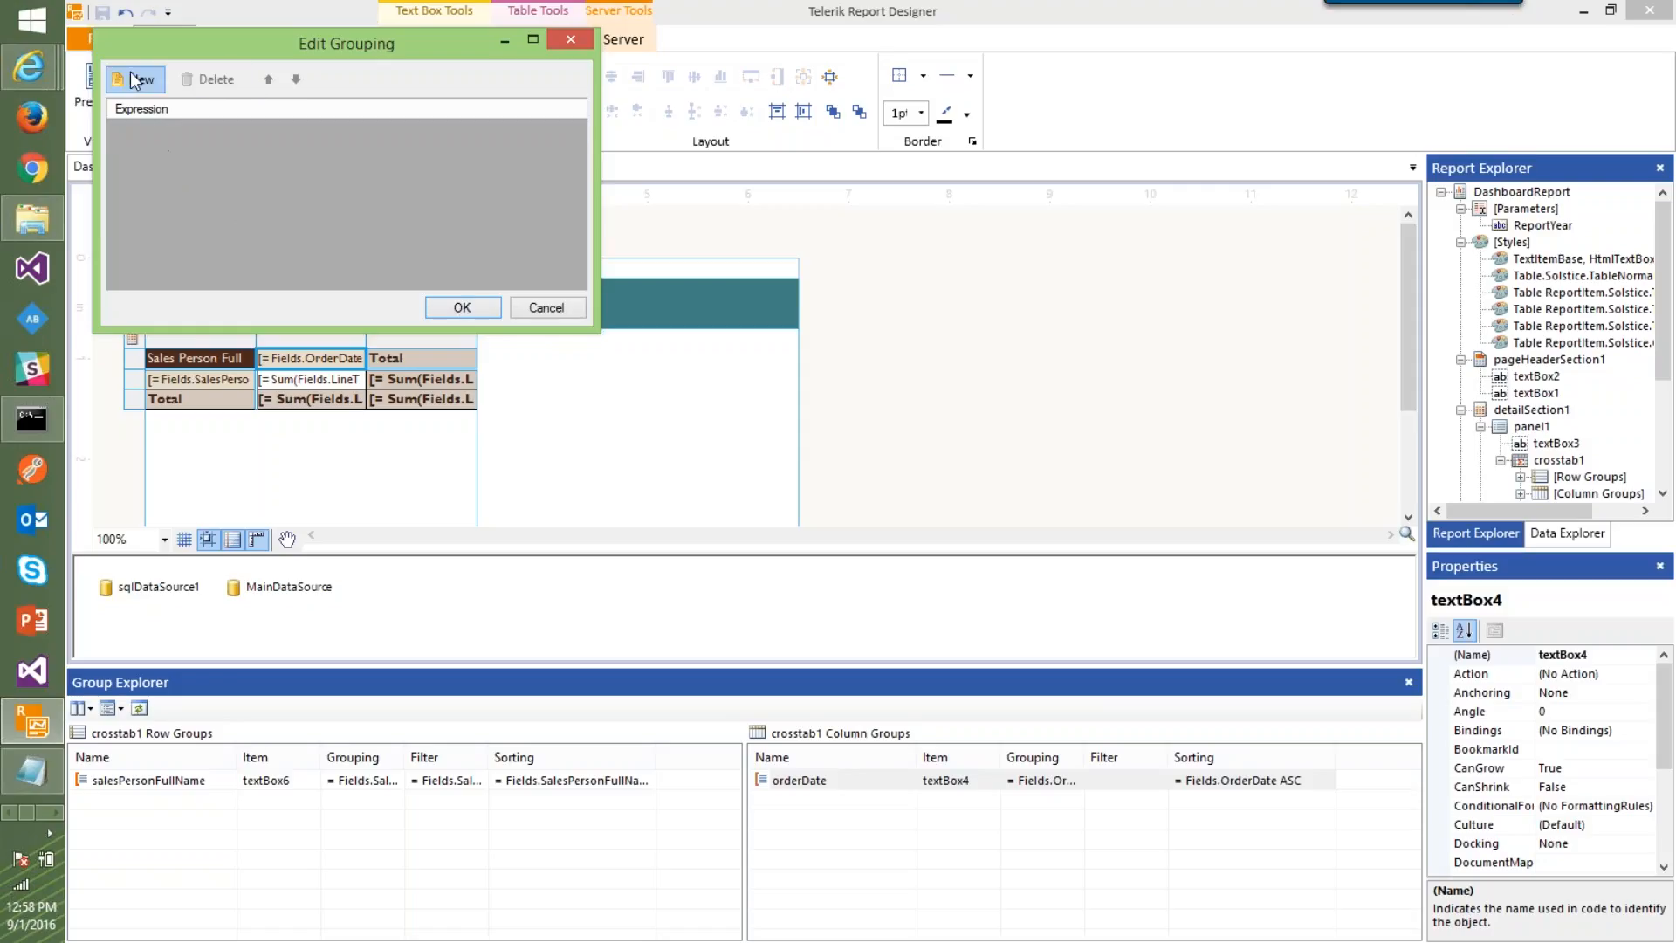
Set the orderDate column group's blank grouping expression to = Quarter(Fields.OrderDate)
click(576, 133)
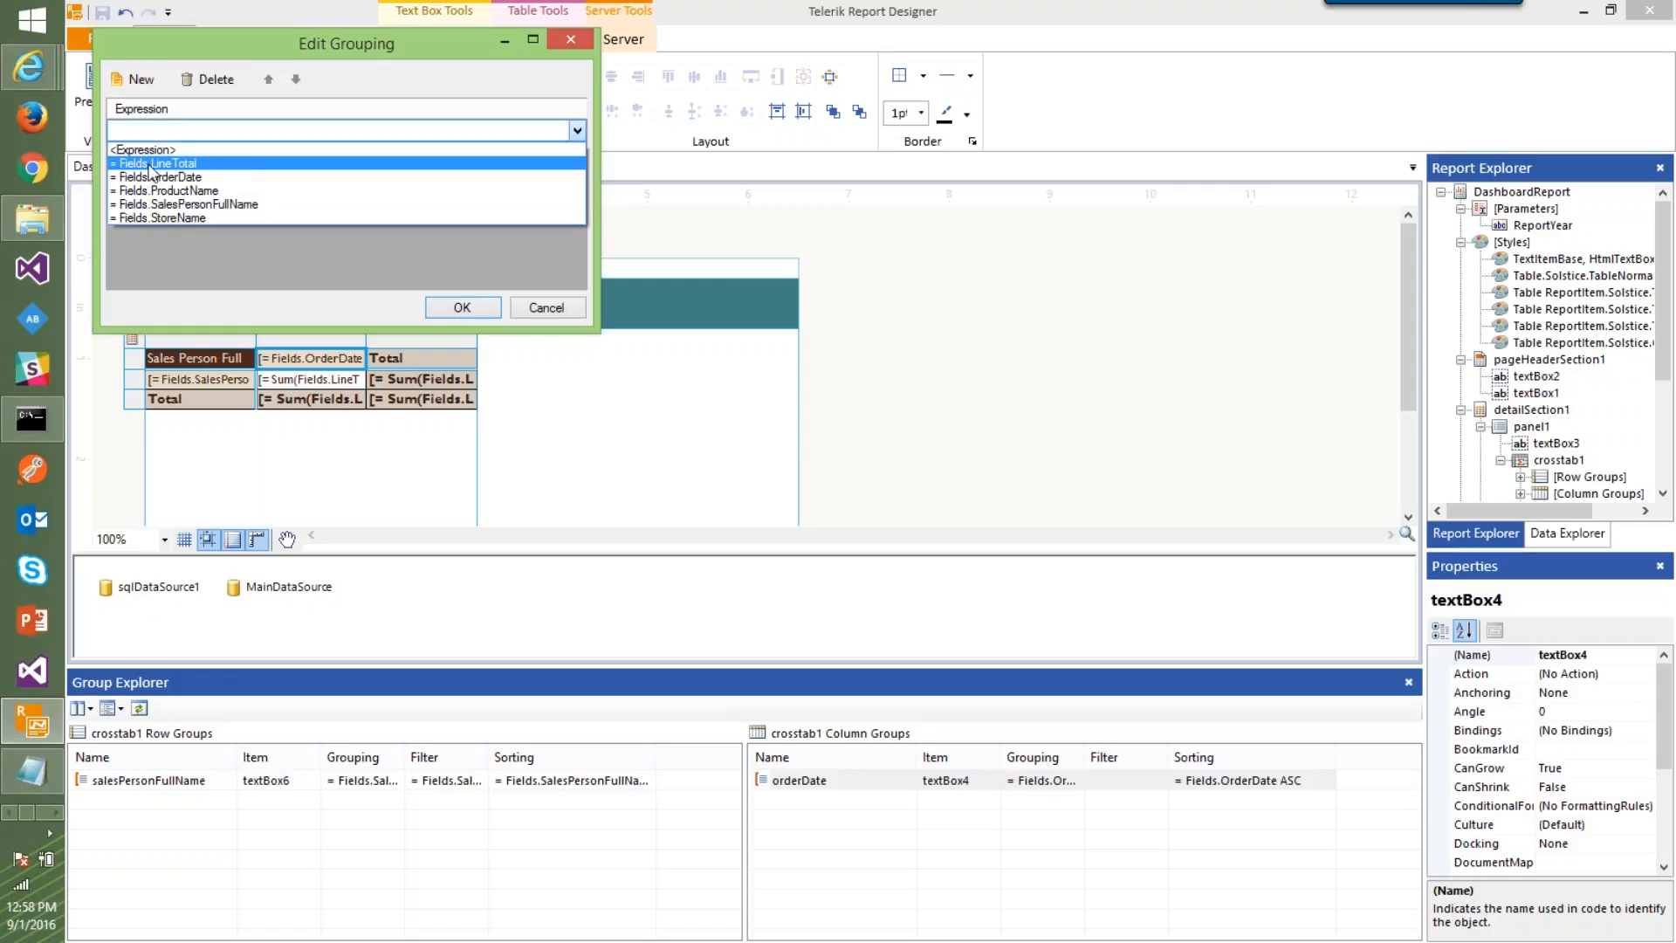
click(147, 149)
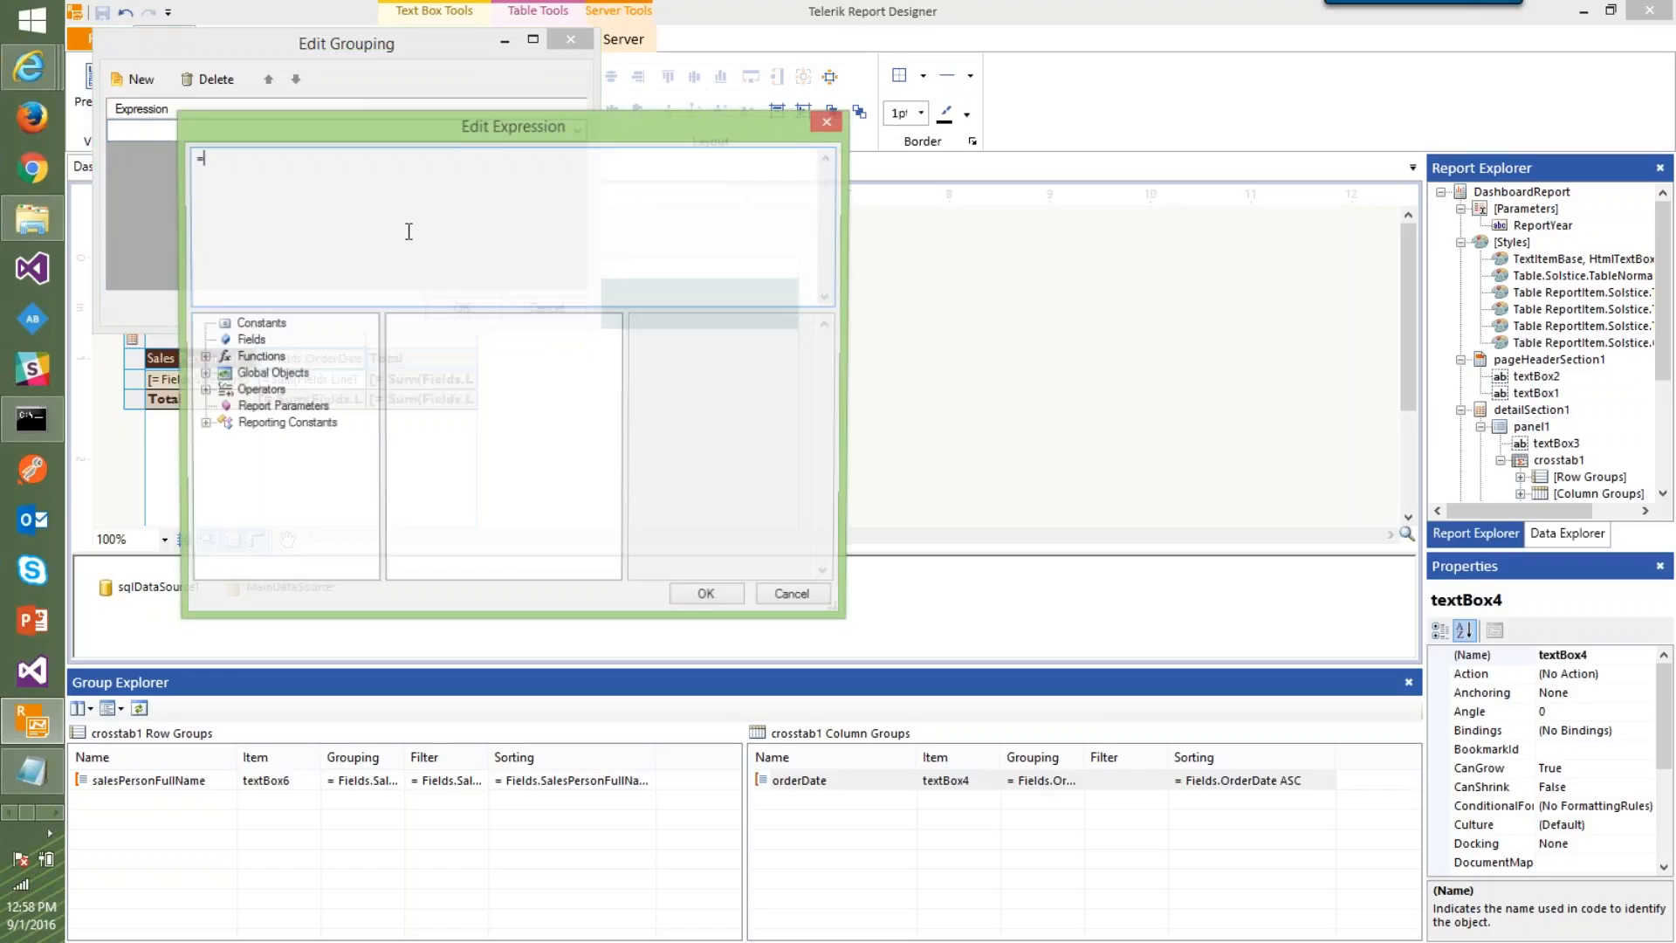
double_click(257, 358)
click(280, 425)
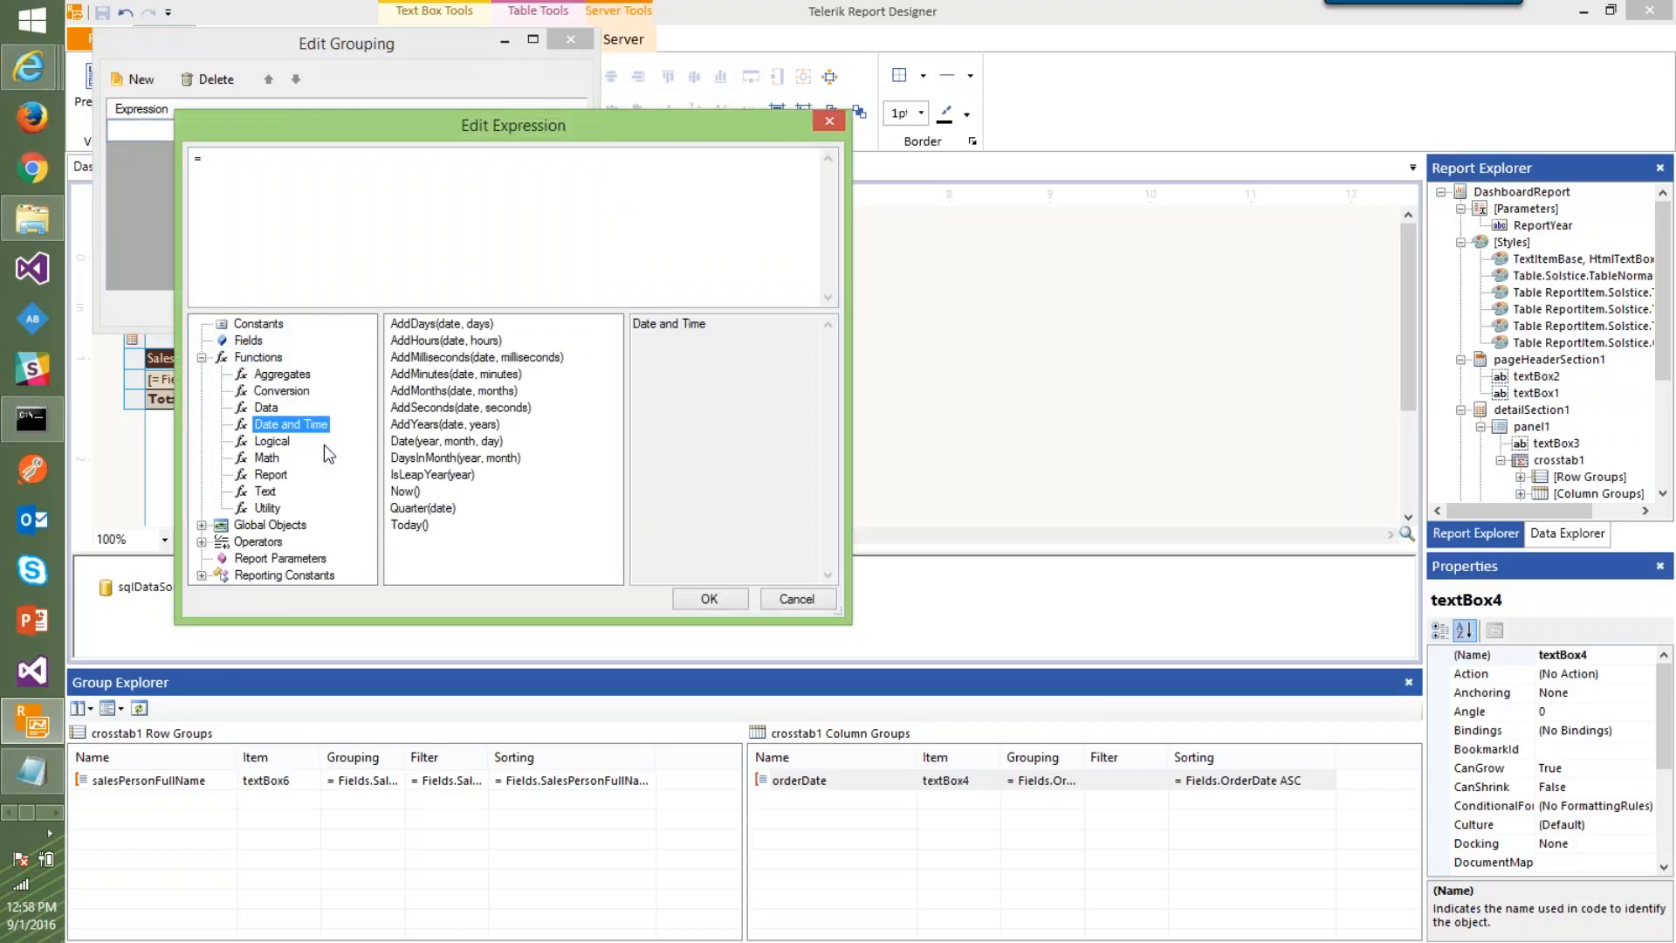
double_click(426, 509)
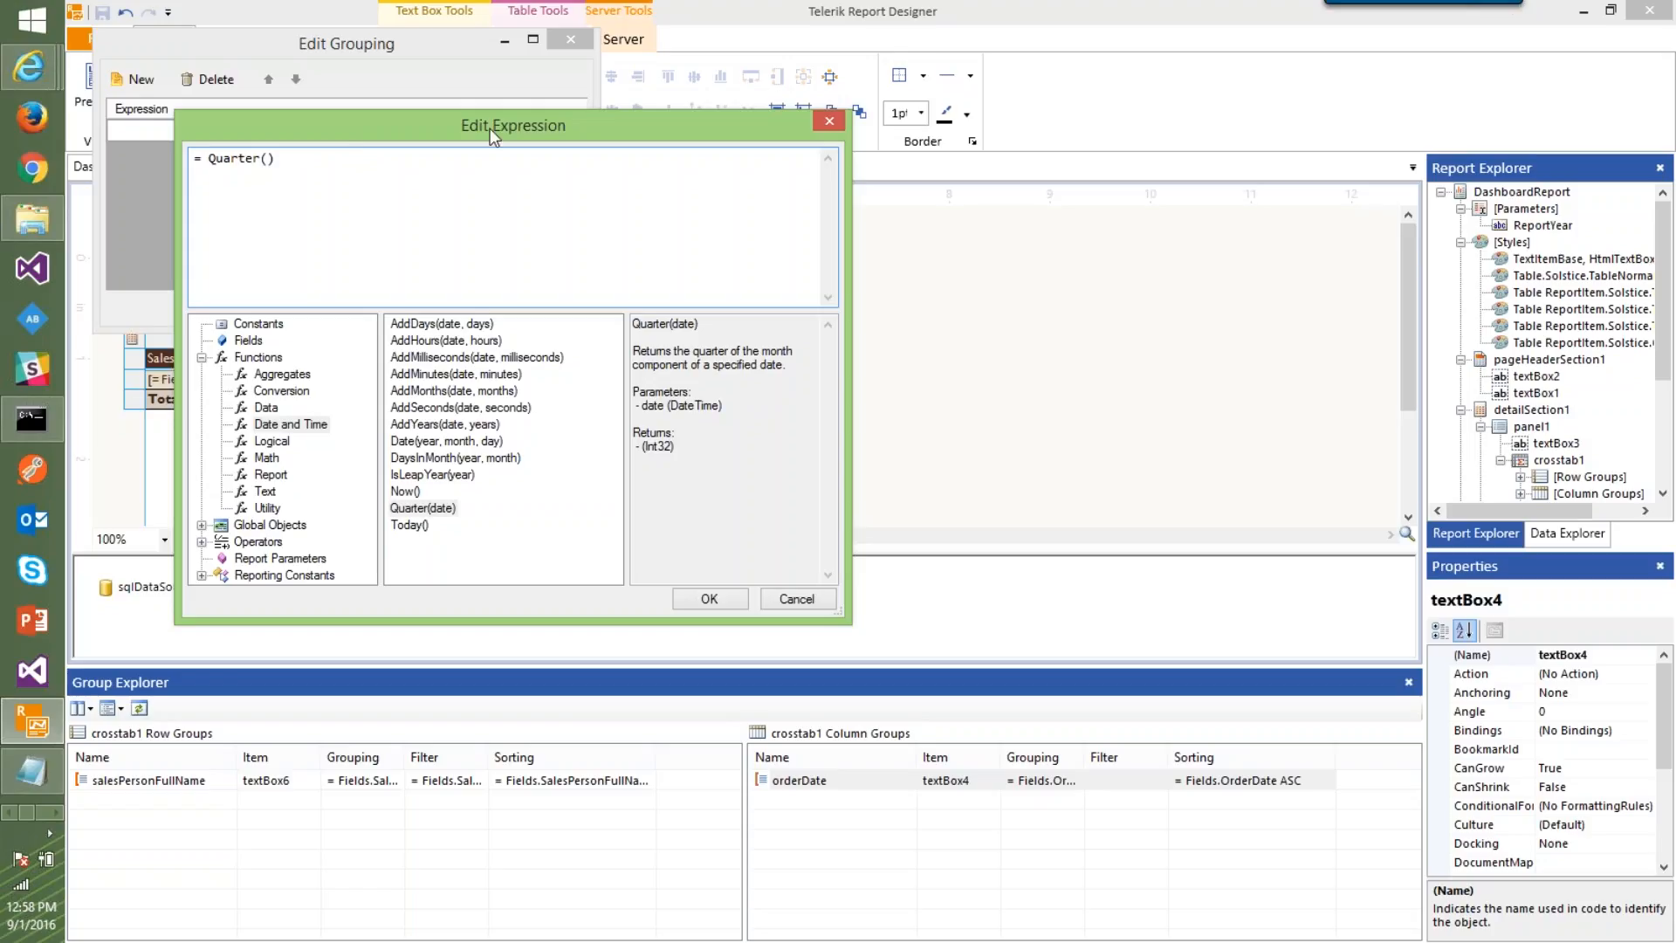
click(248, 340)
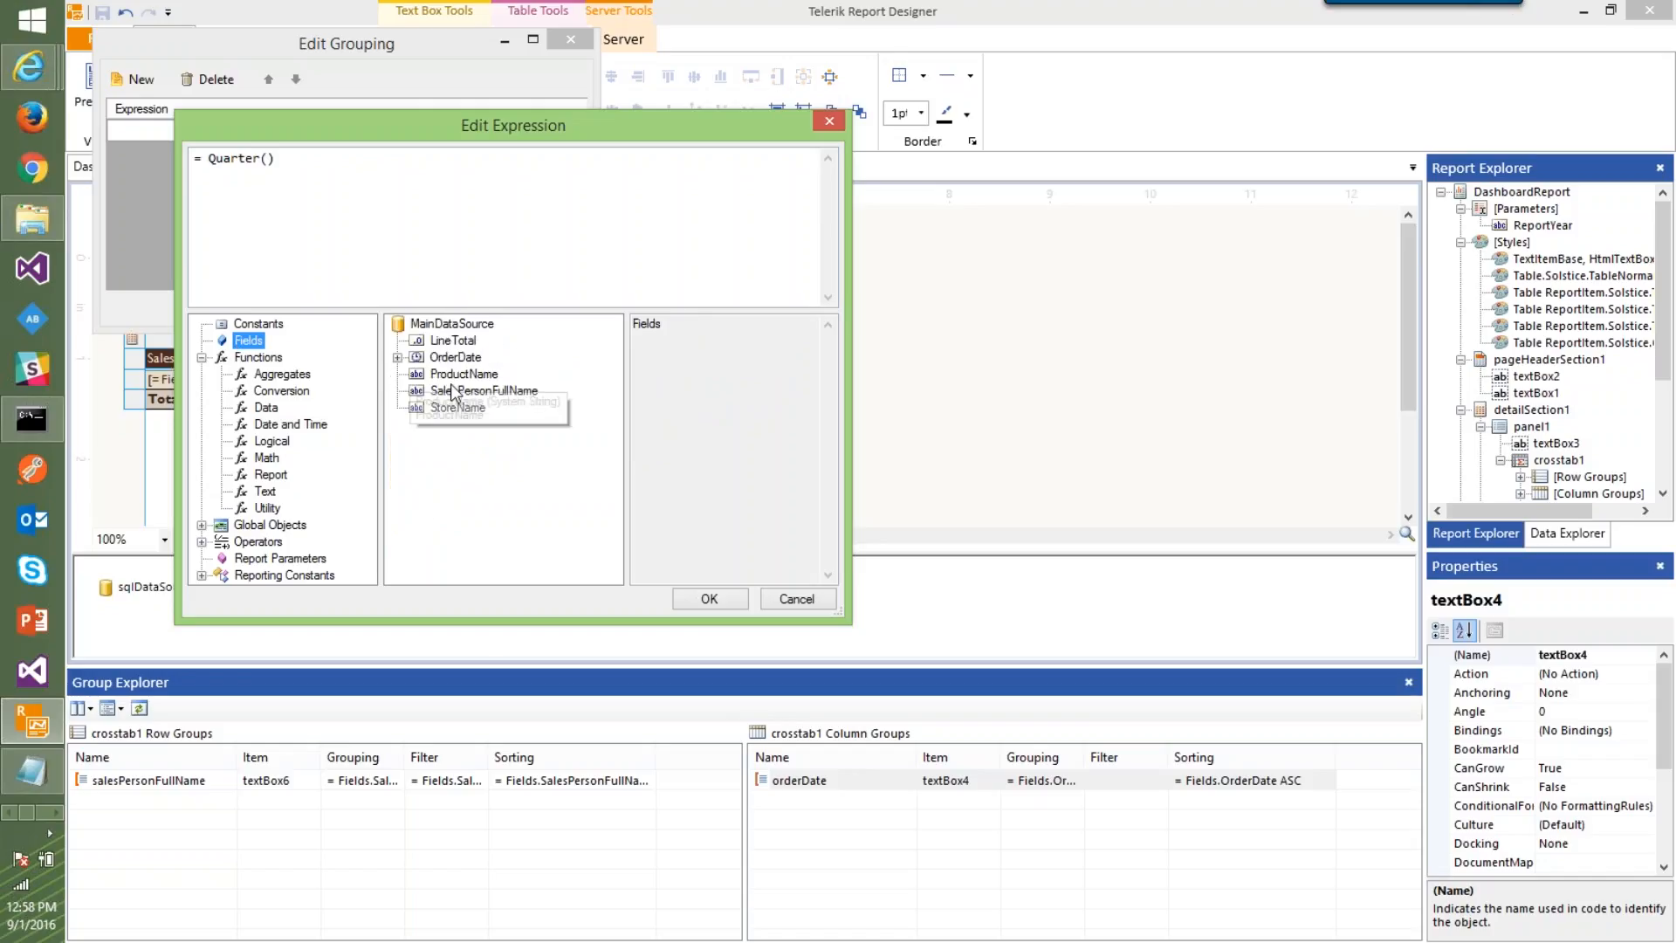
double_click(455, 357)
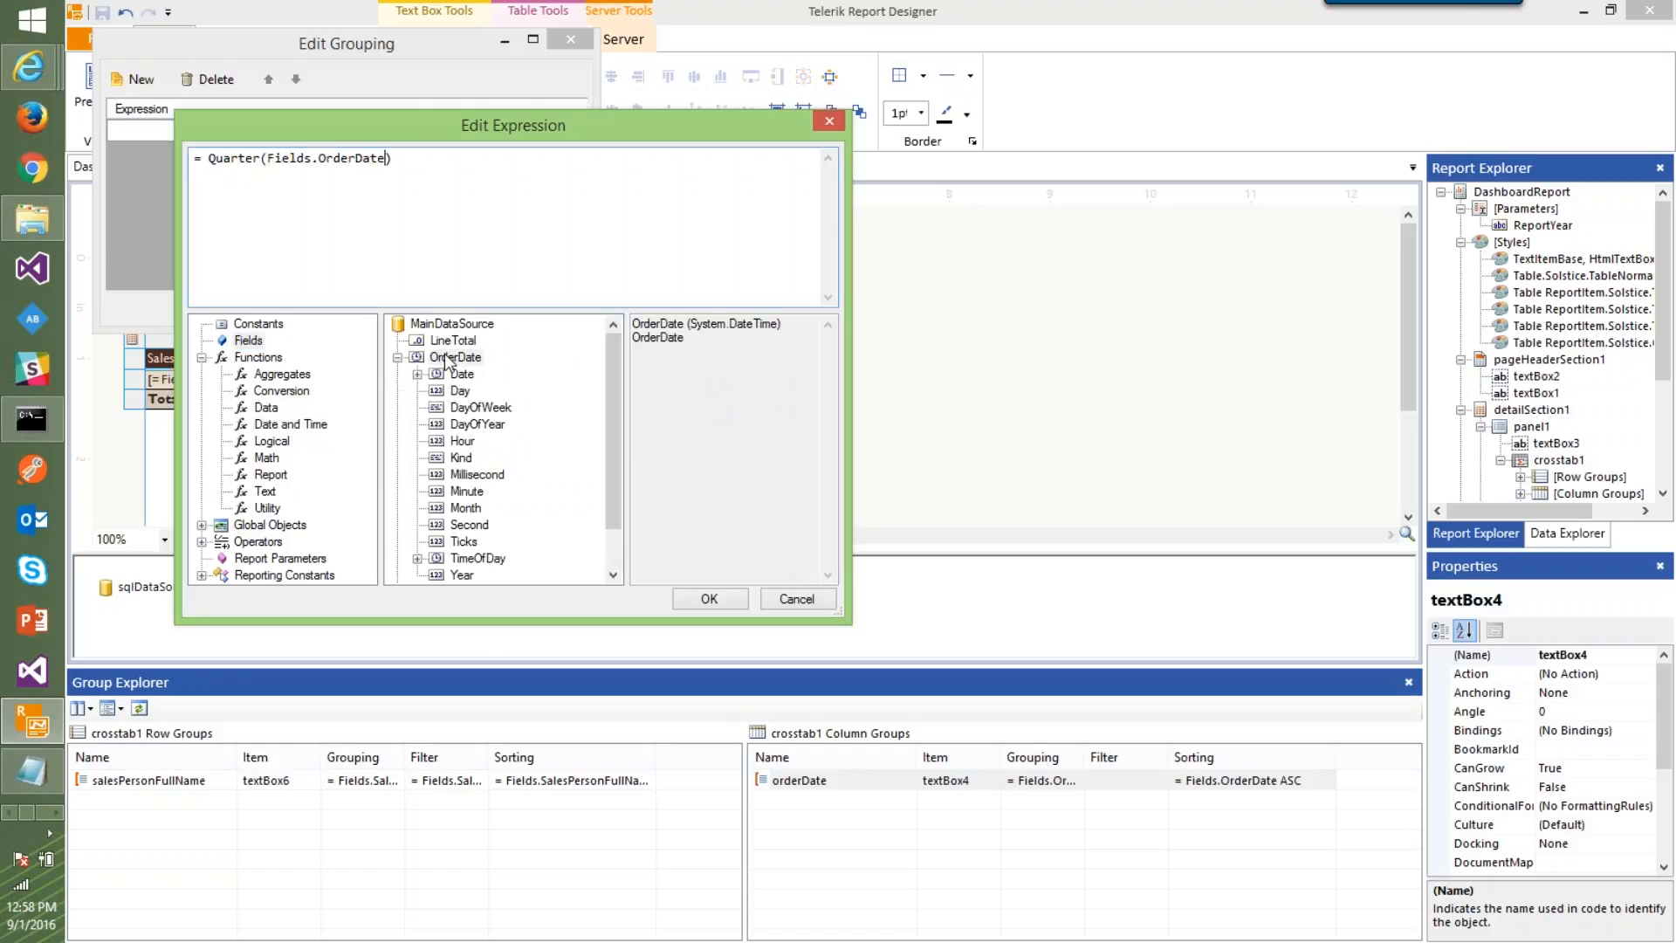
click(707, 601)
click(461, 309)
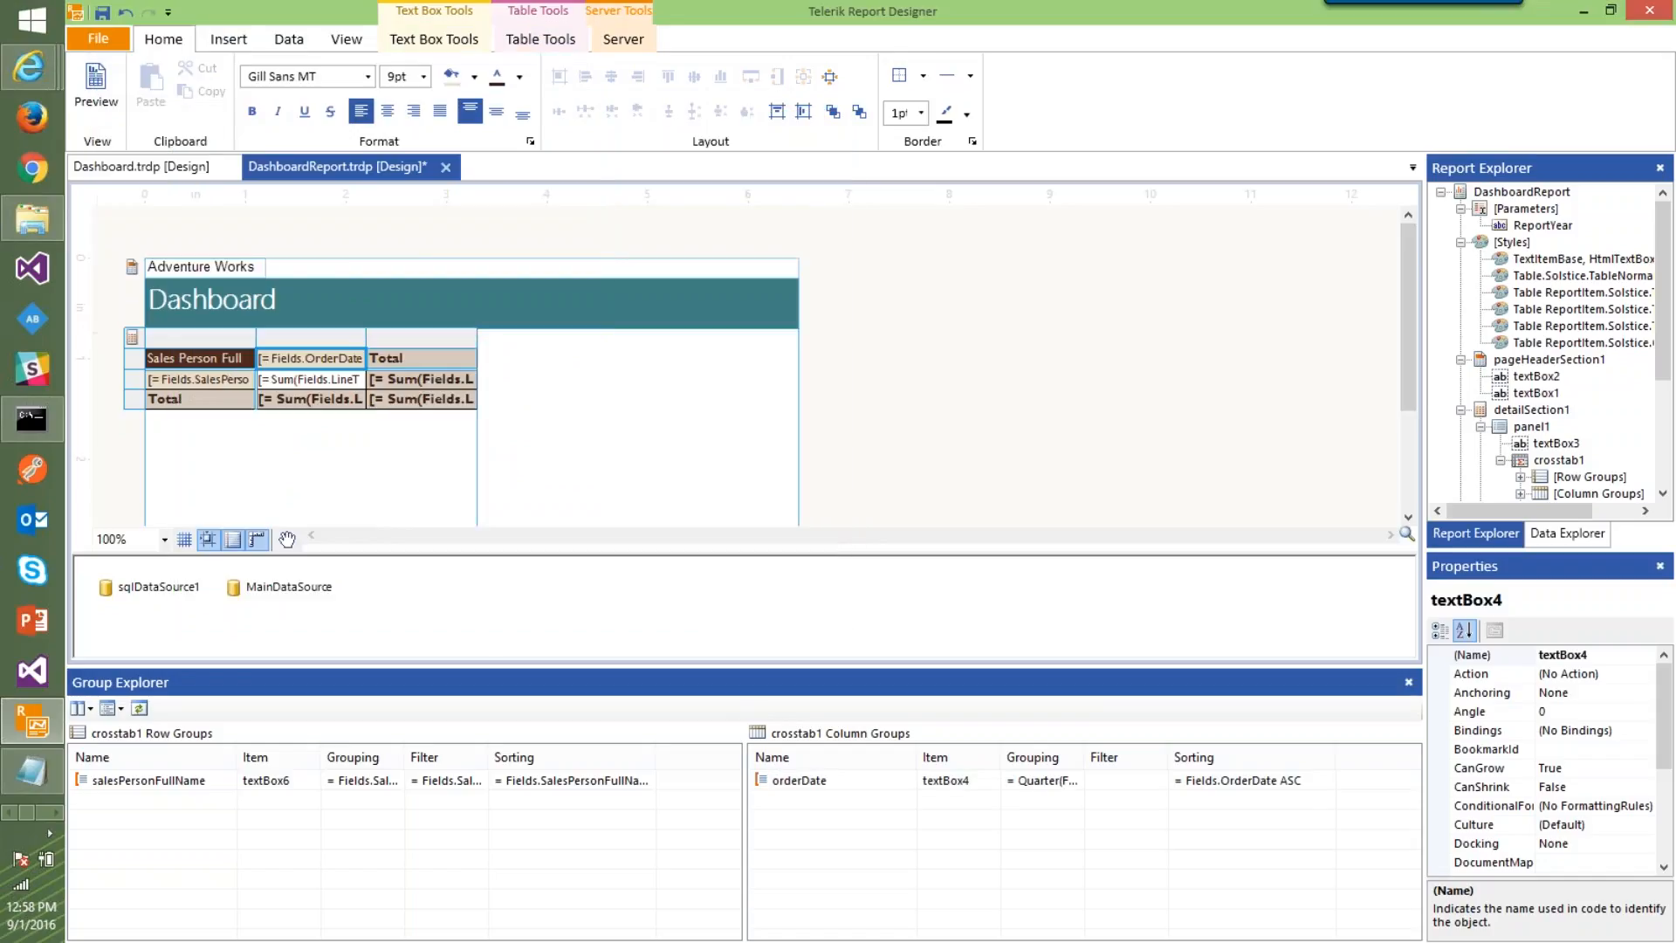
Preview the report, examine the quarter-grouped crosstab columns in the enlarged preview, and return to the designer
click(99, 95)
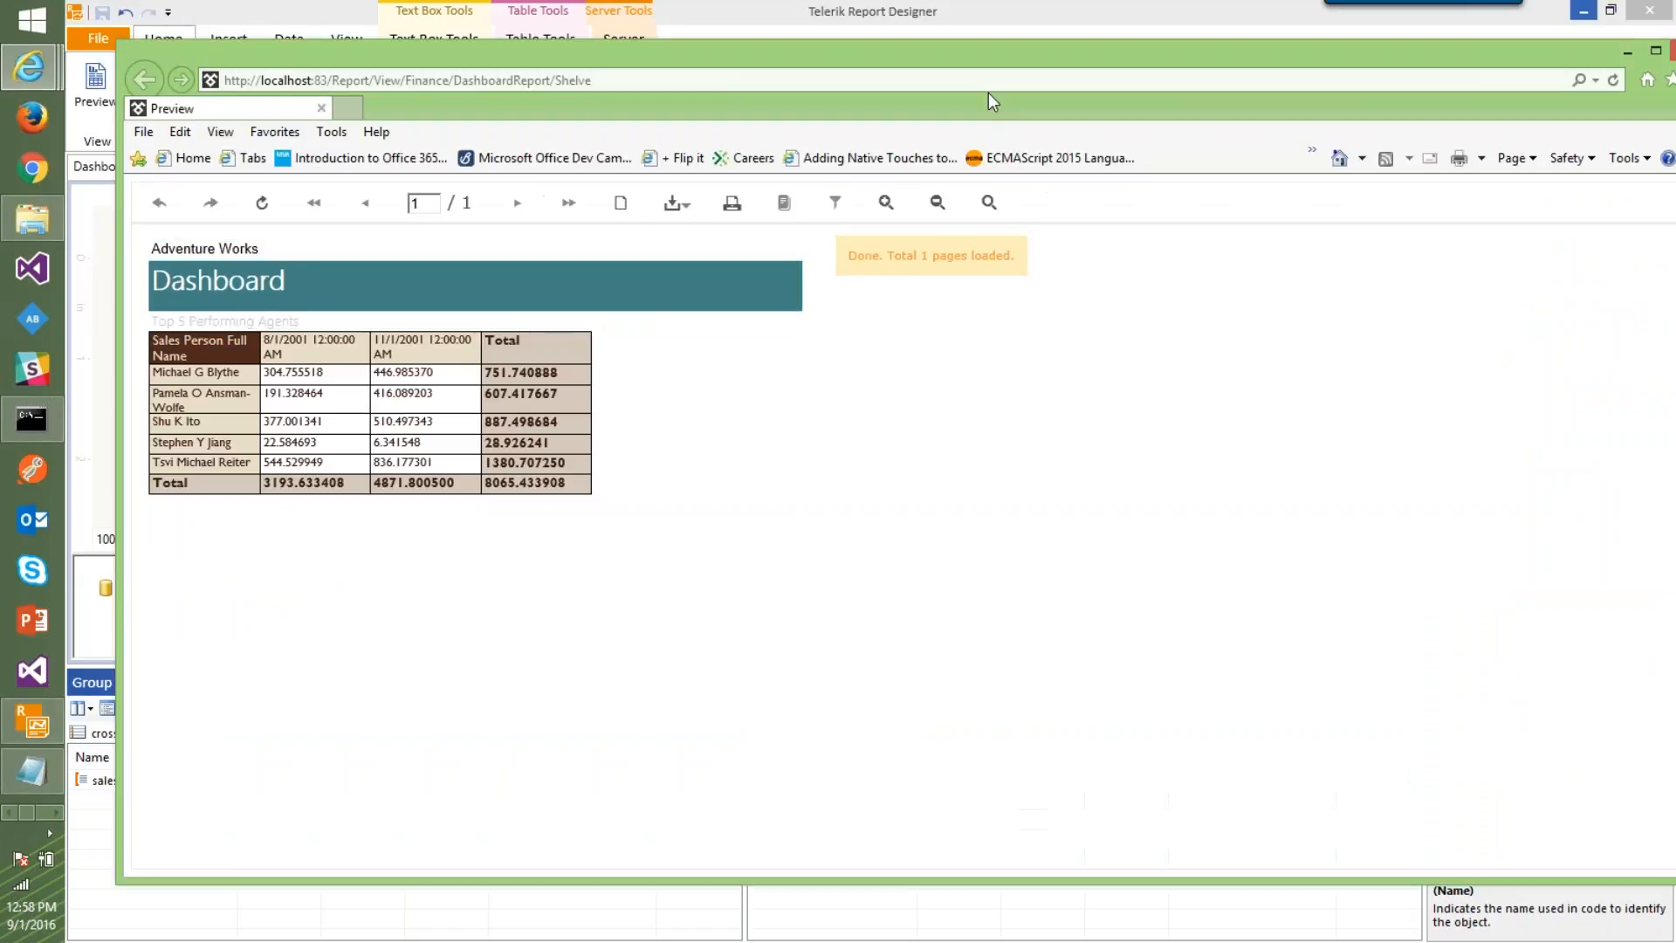
double_click(947, 51)
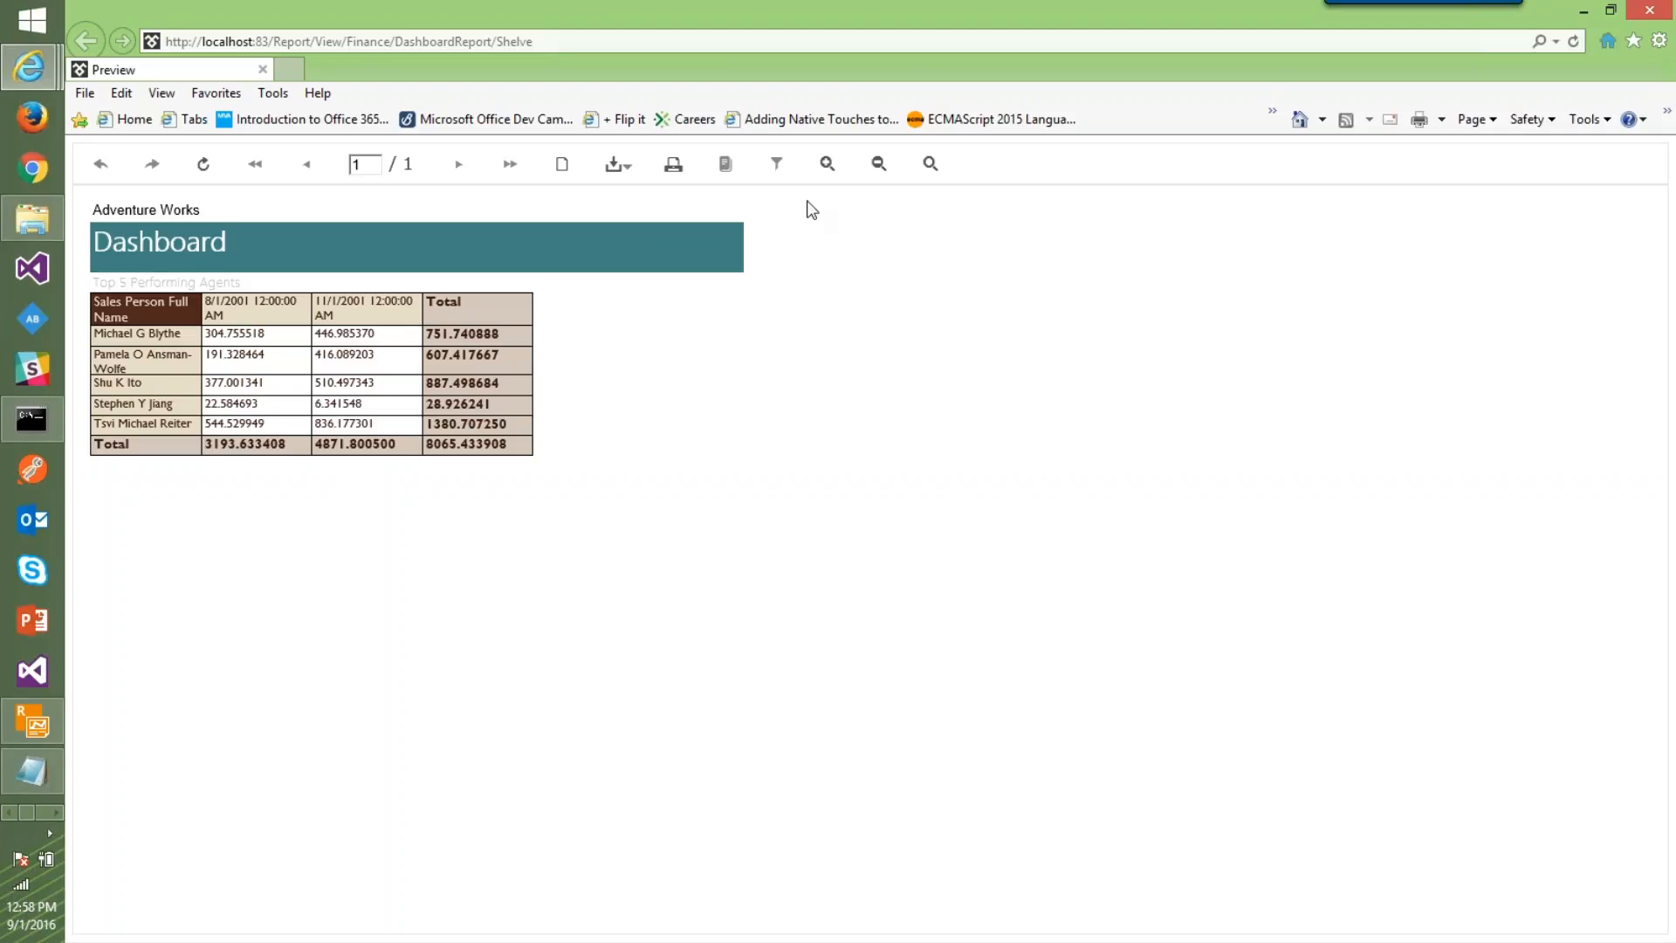
key(alt+Tab)
key(alt+Tab)
key(alt+Tab)
key(alt+Tab)
key(alt+Tab)
key(alt+Tab)
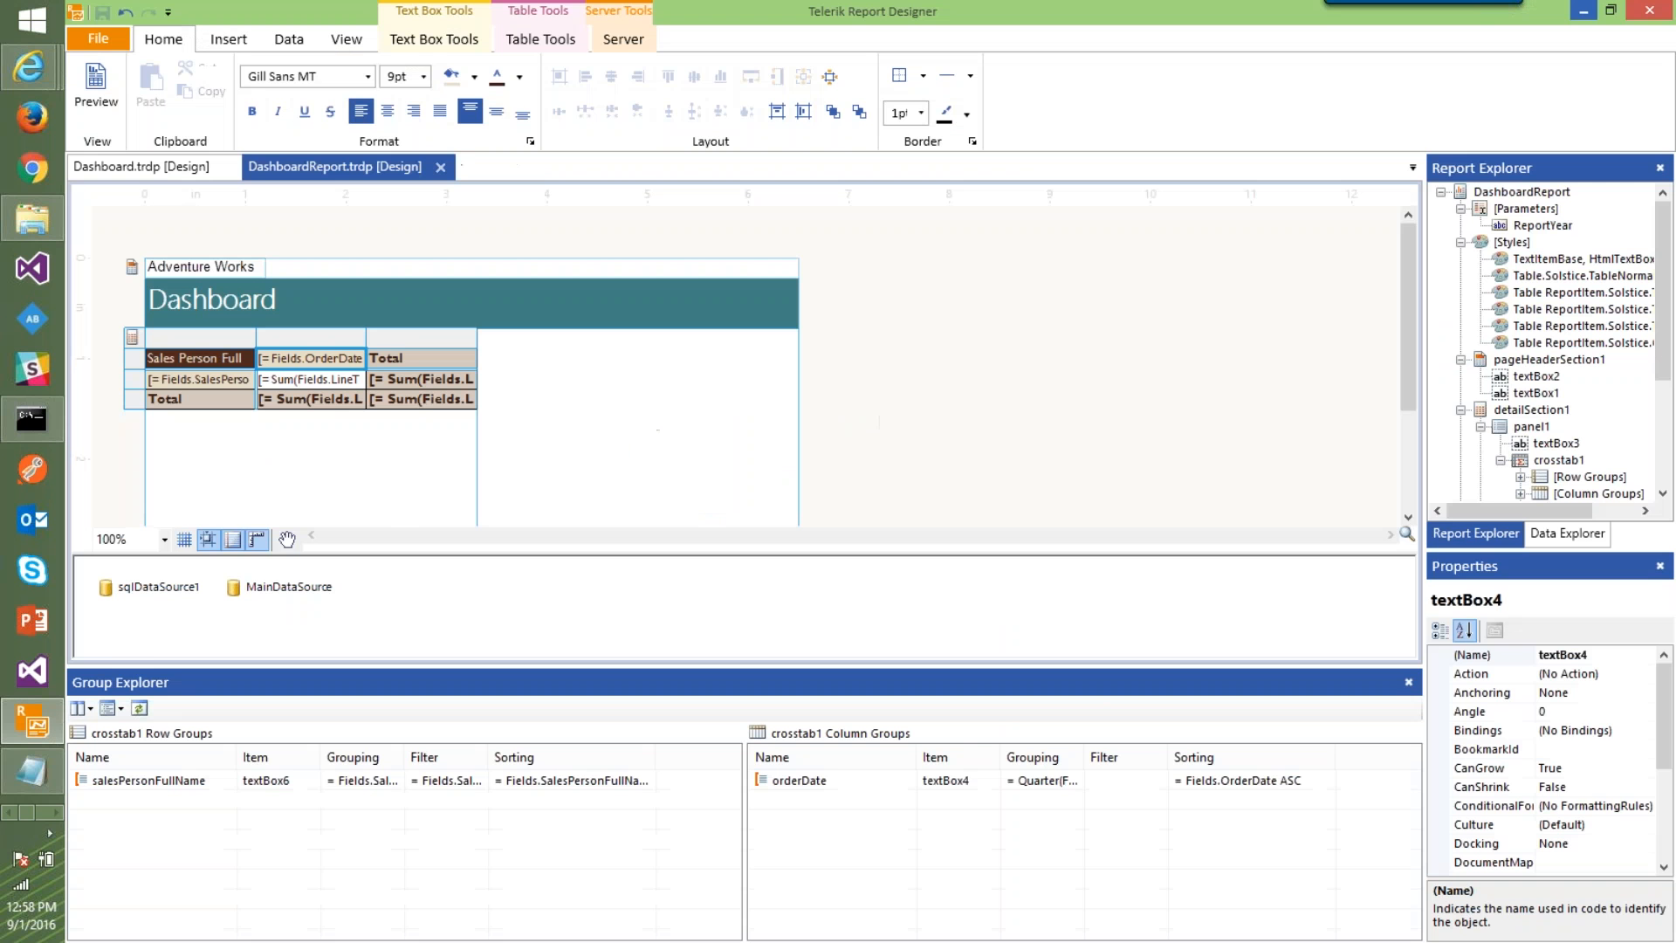
Delete the Total row from the bottom of the crosstab
click(133, 399)
right_click(133, 399)
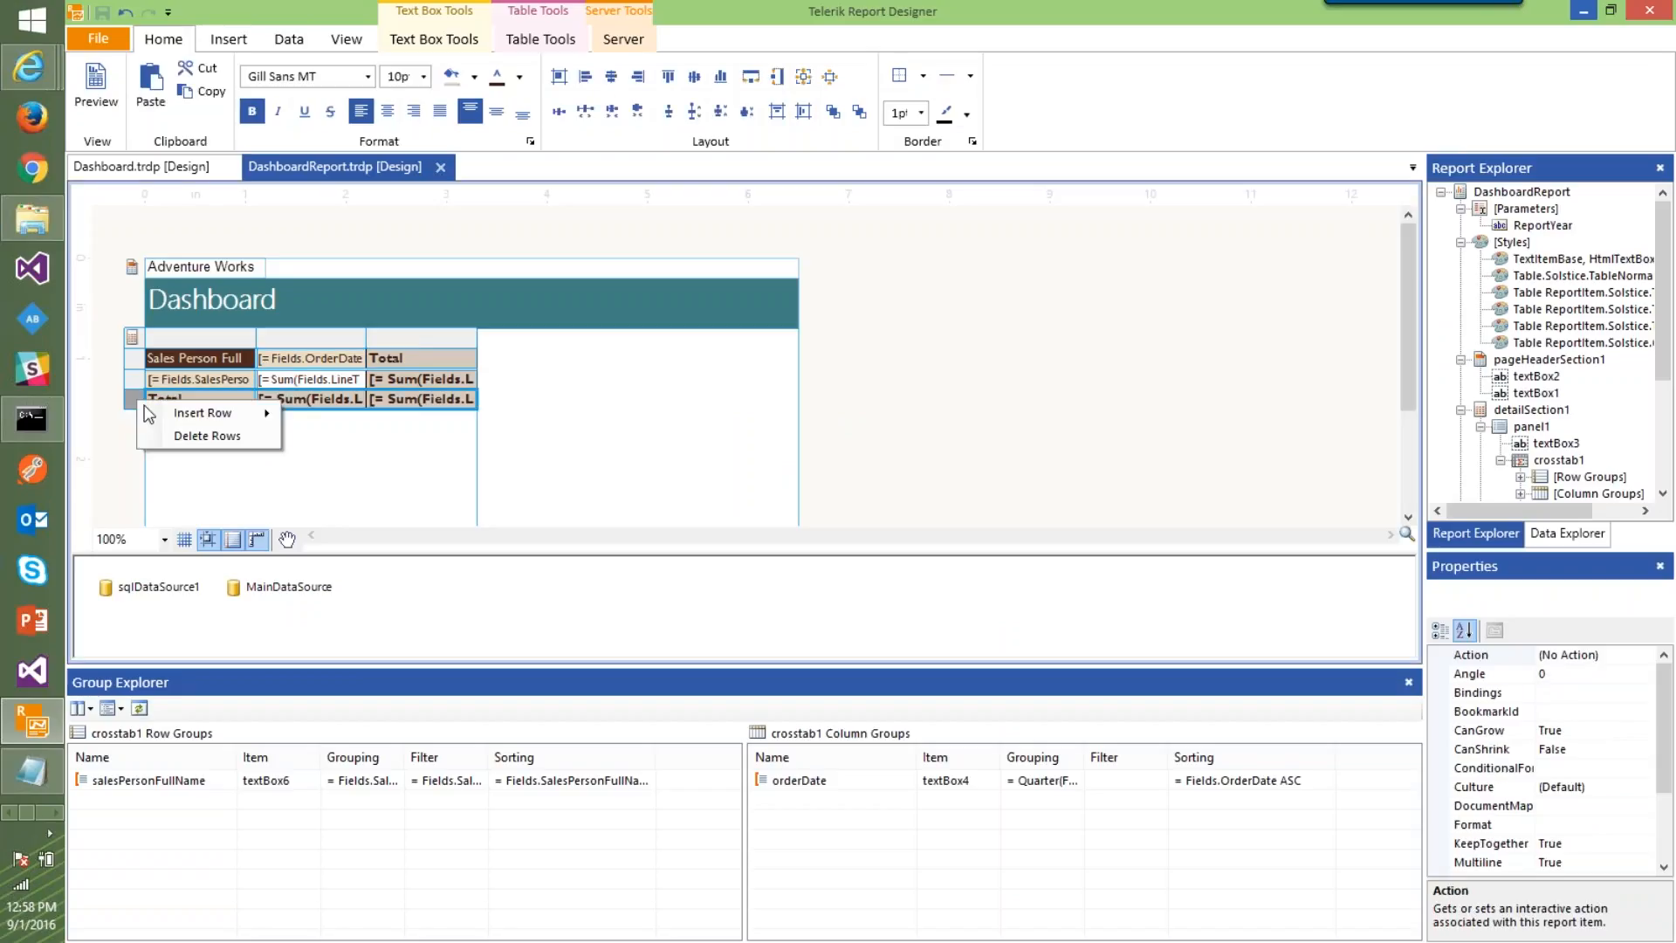
click(210, 437)
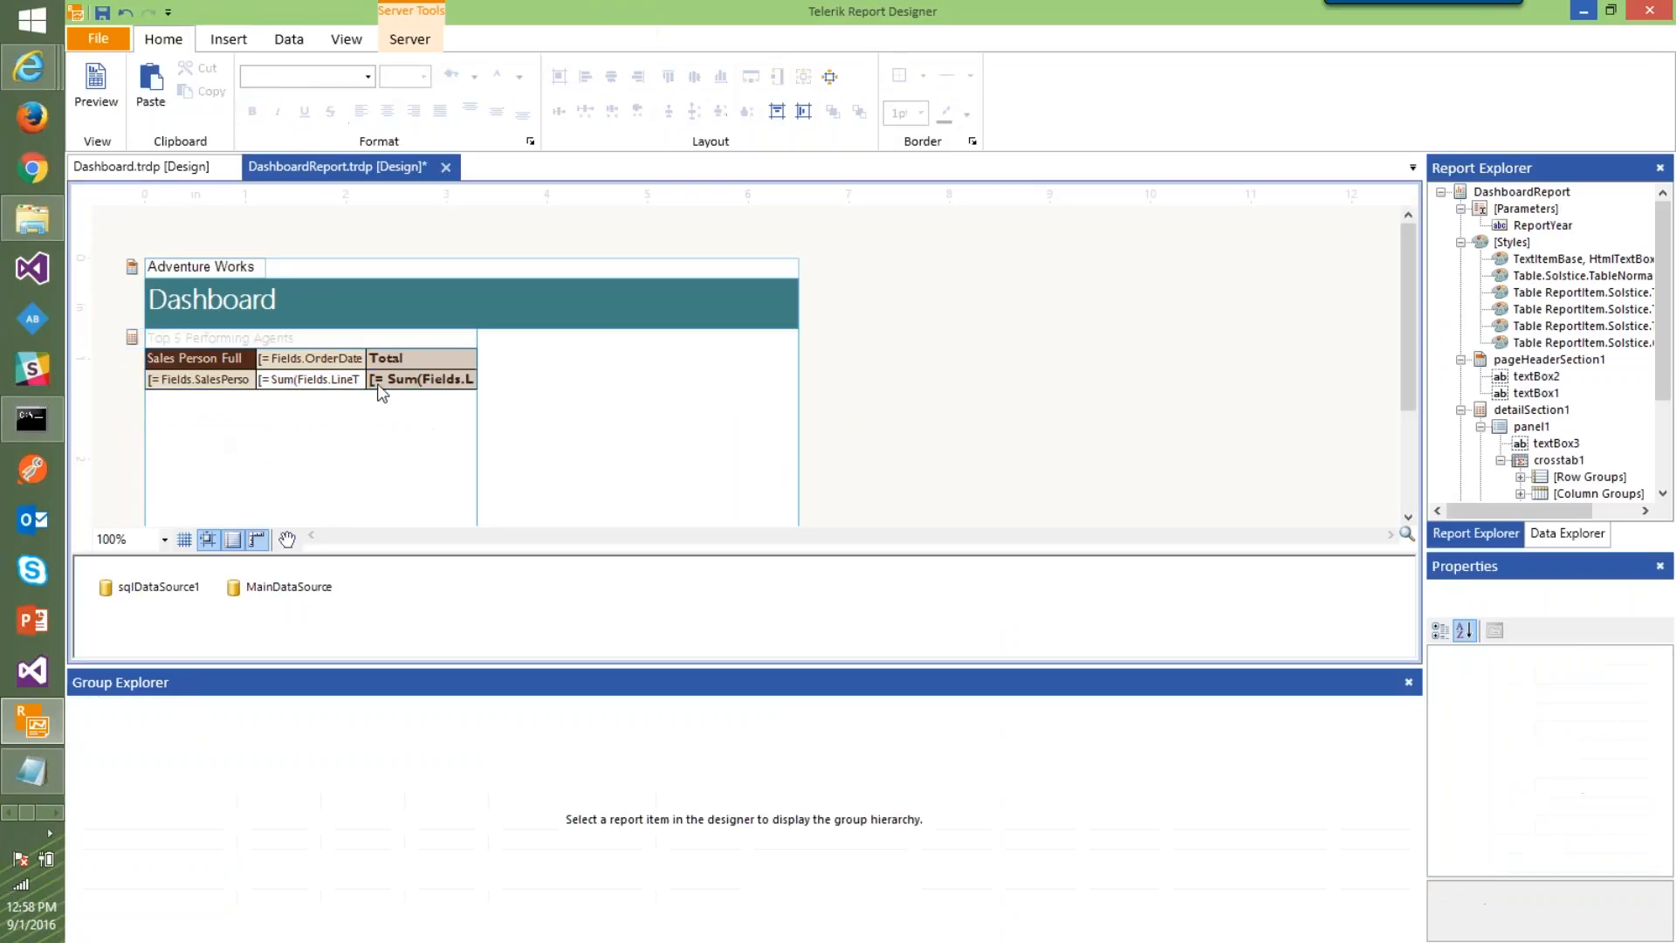
Insert 'Q' + before Fields.OrderDate in the Value expression of the crosstab's order date column header
click(334, 360)
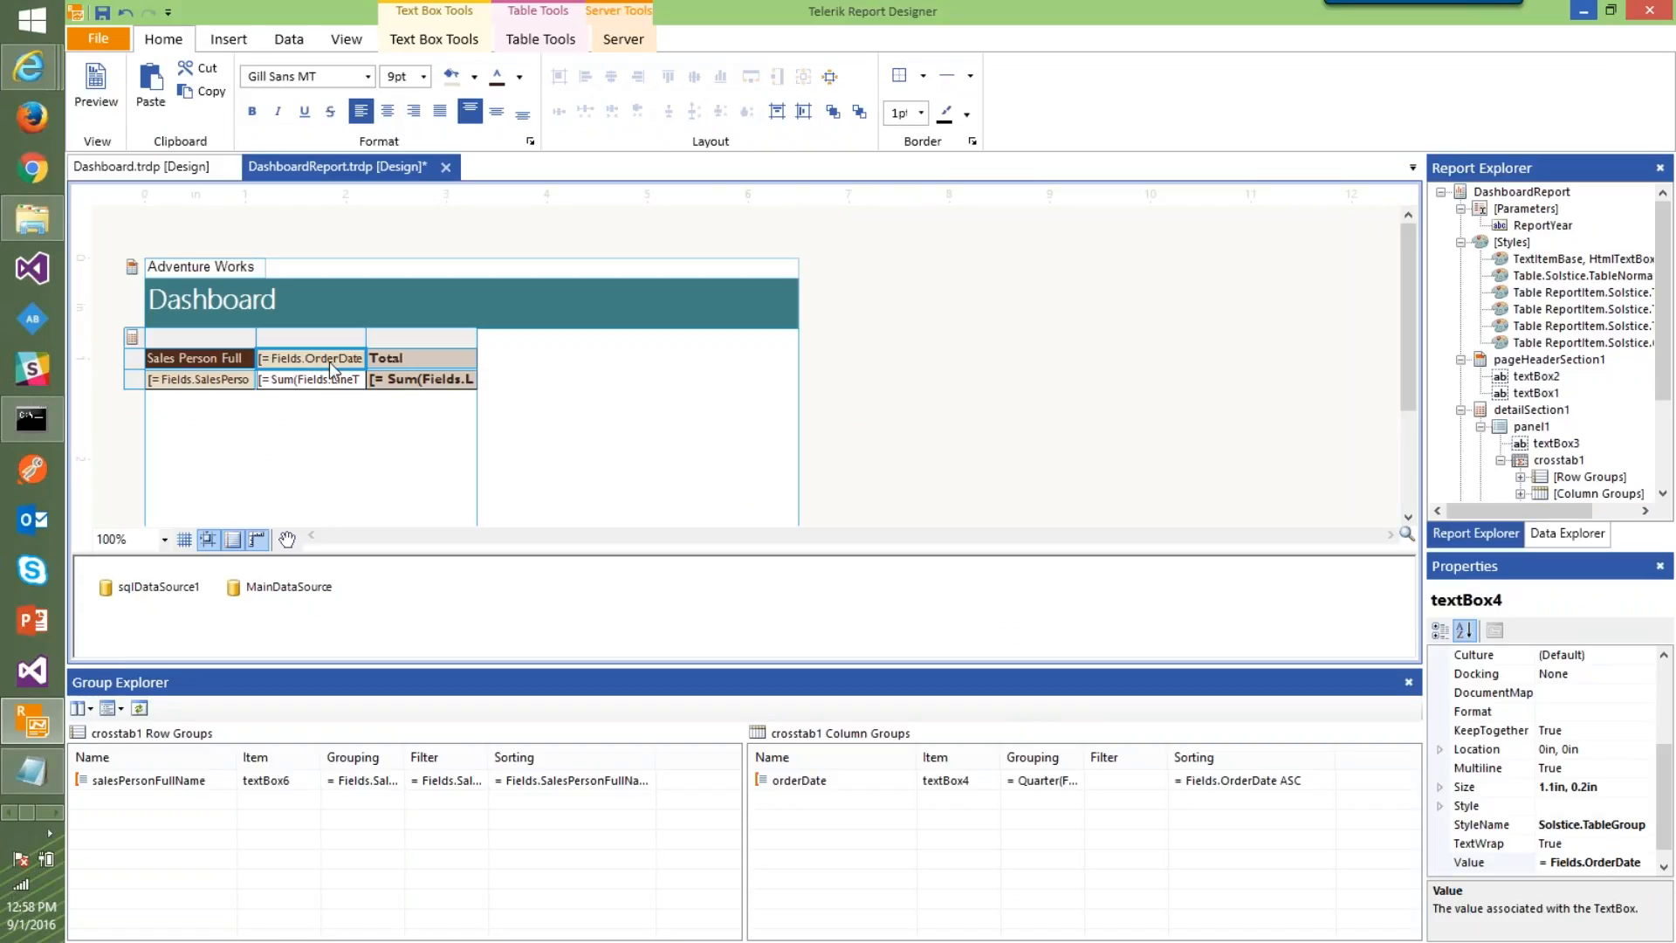
click(1587, 566)
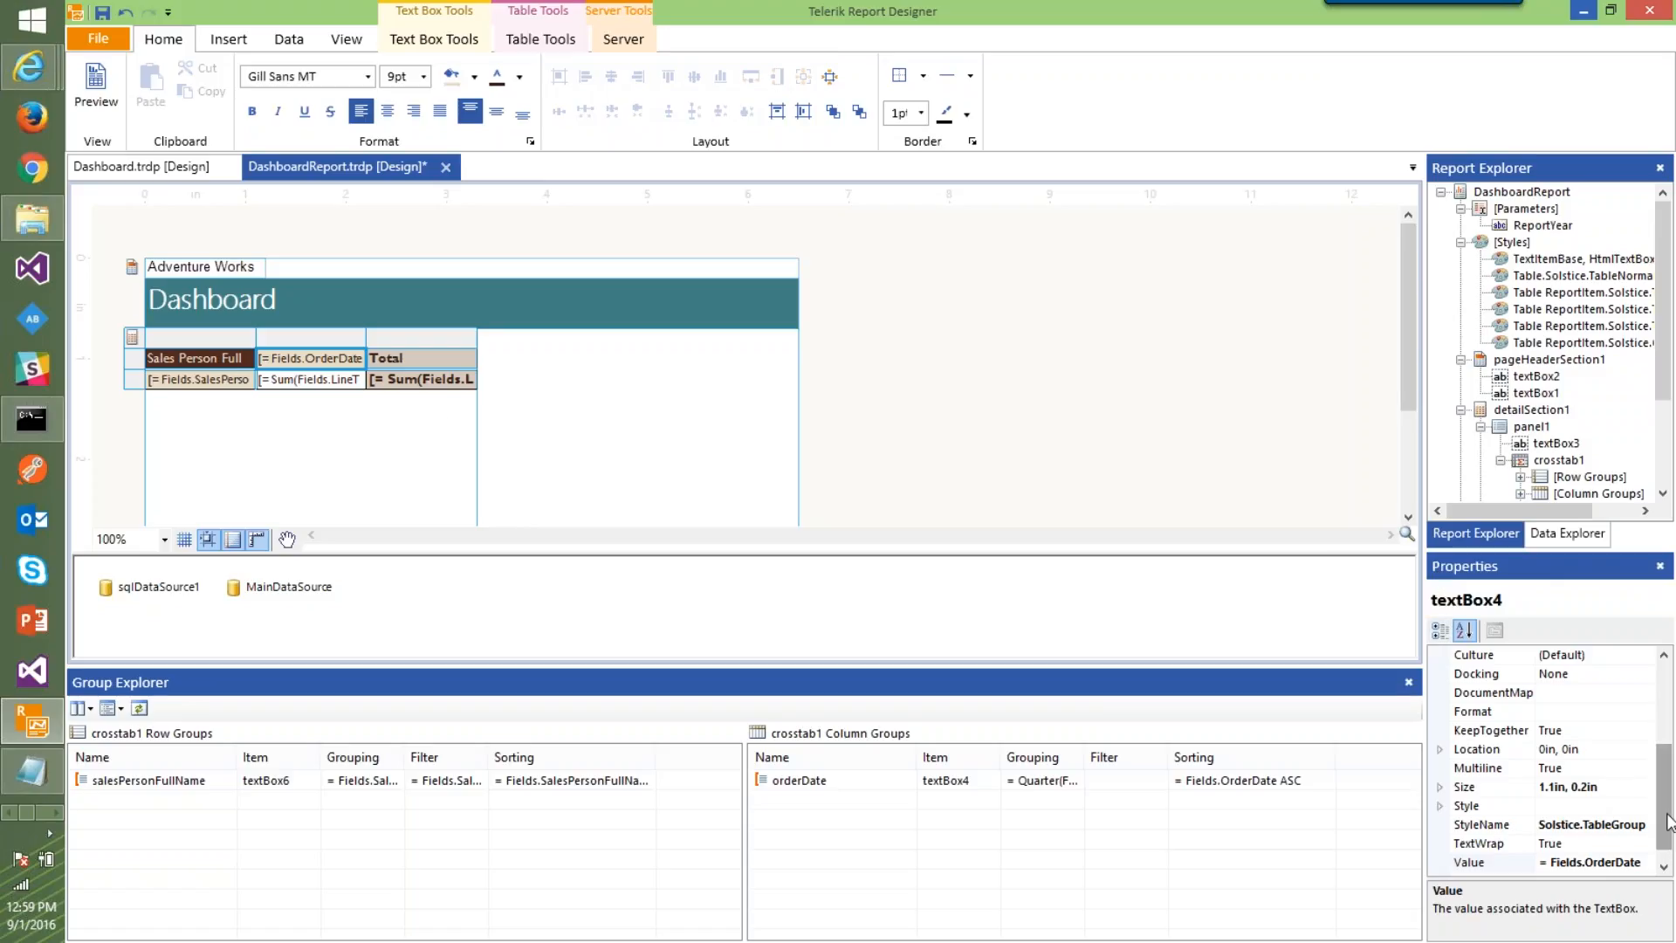
drag(1666, 825, 1667, 904)
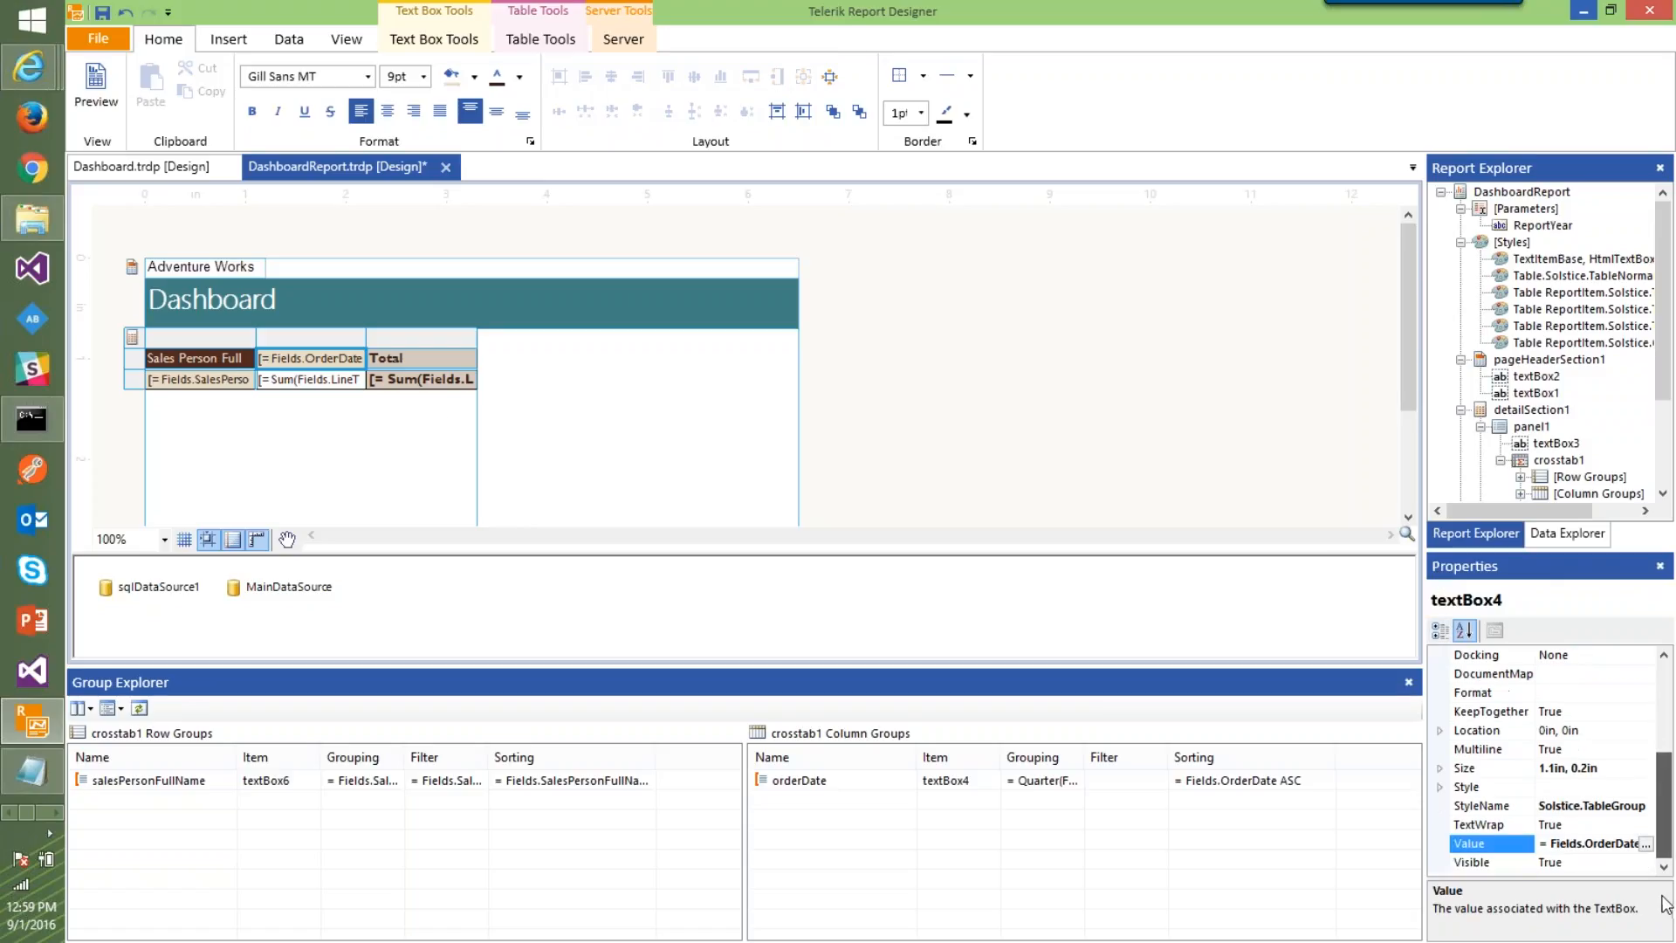
double_click(901, 10)
drag(967, 124, 823, 19)
scroll(1037, 346, down, 5)
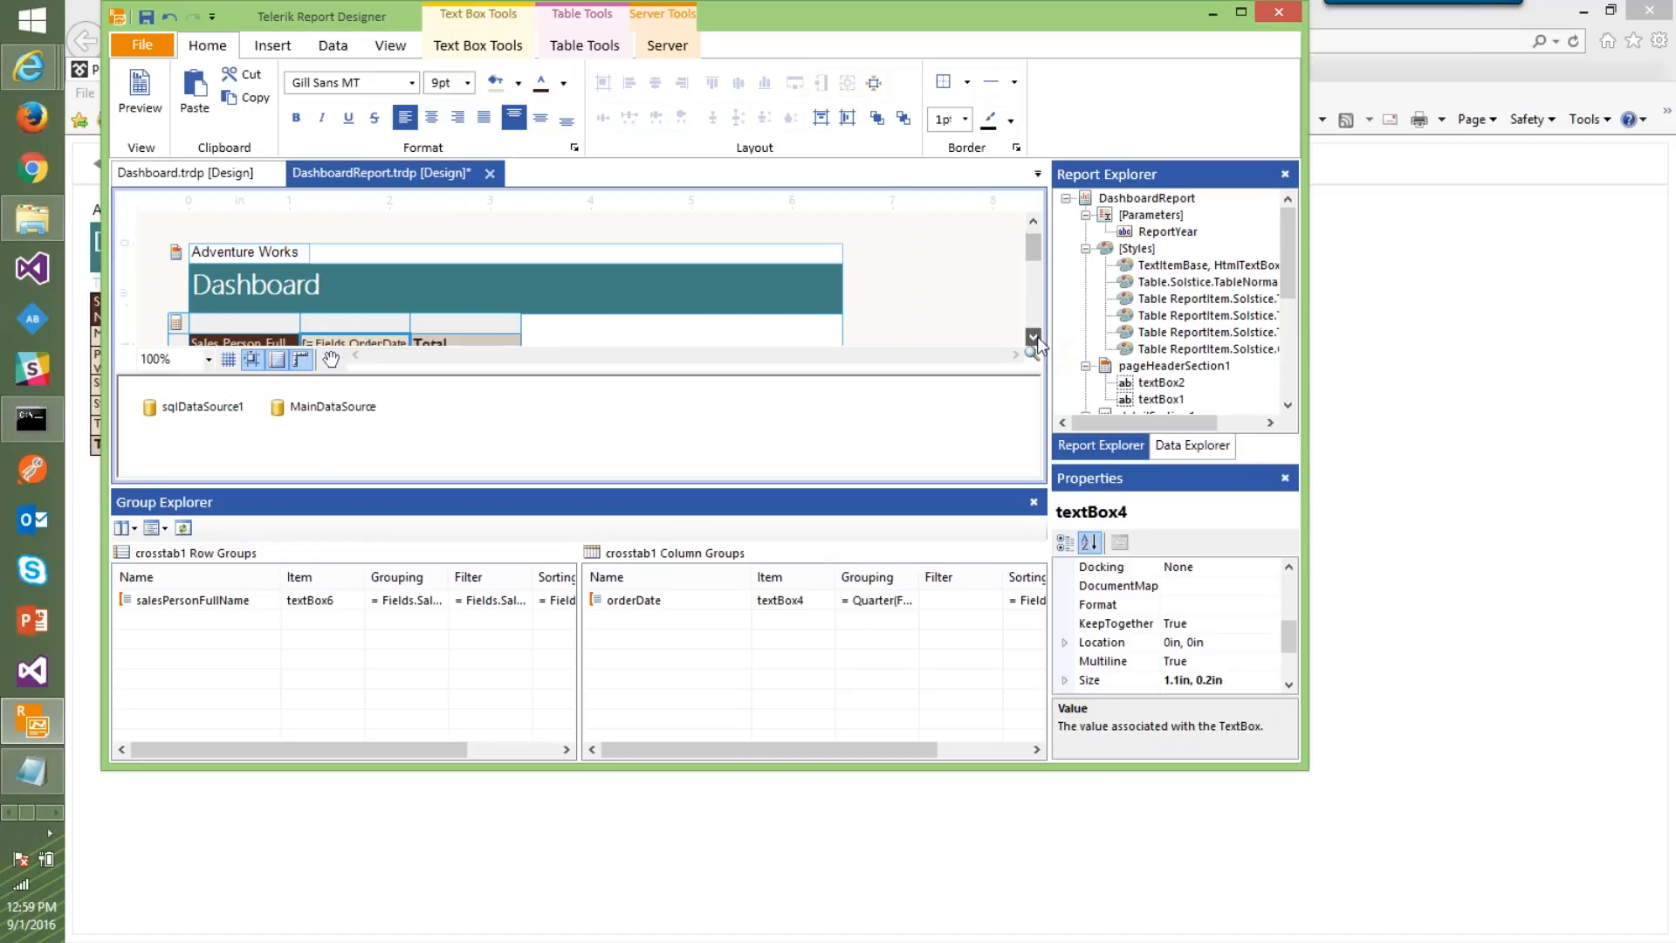
click(356, 262)
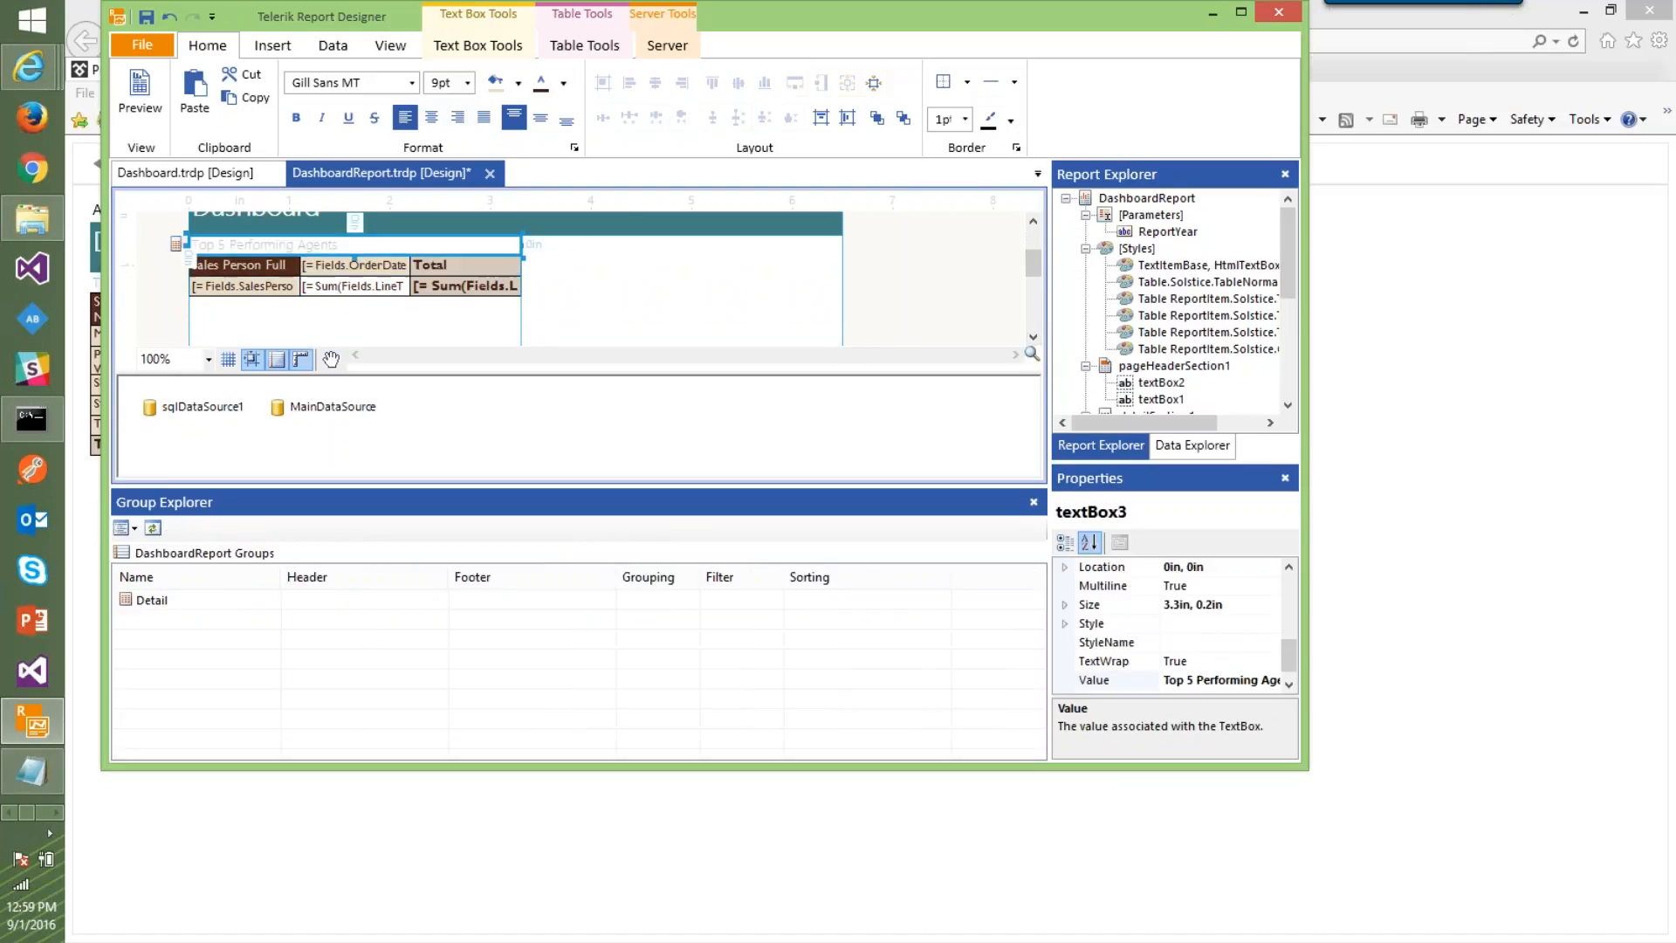
click(343, 269)
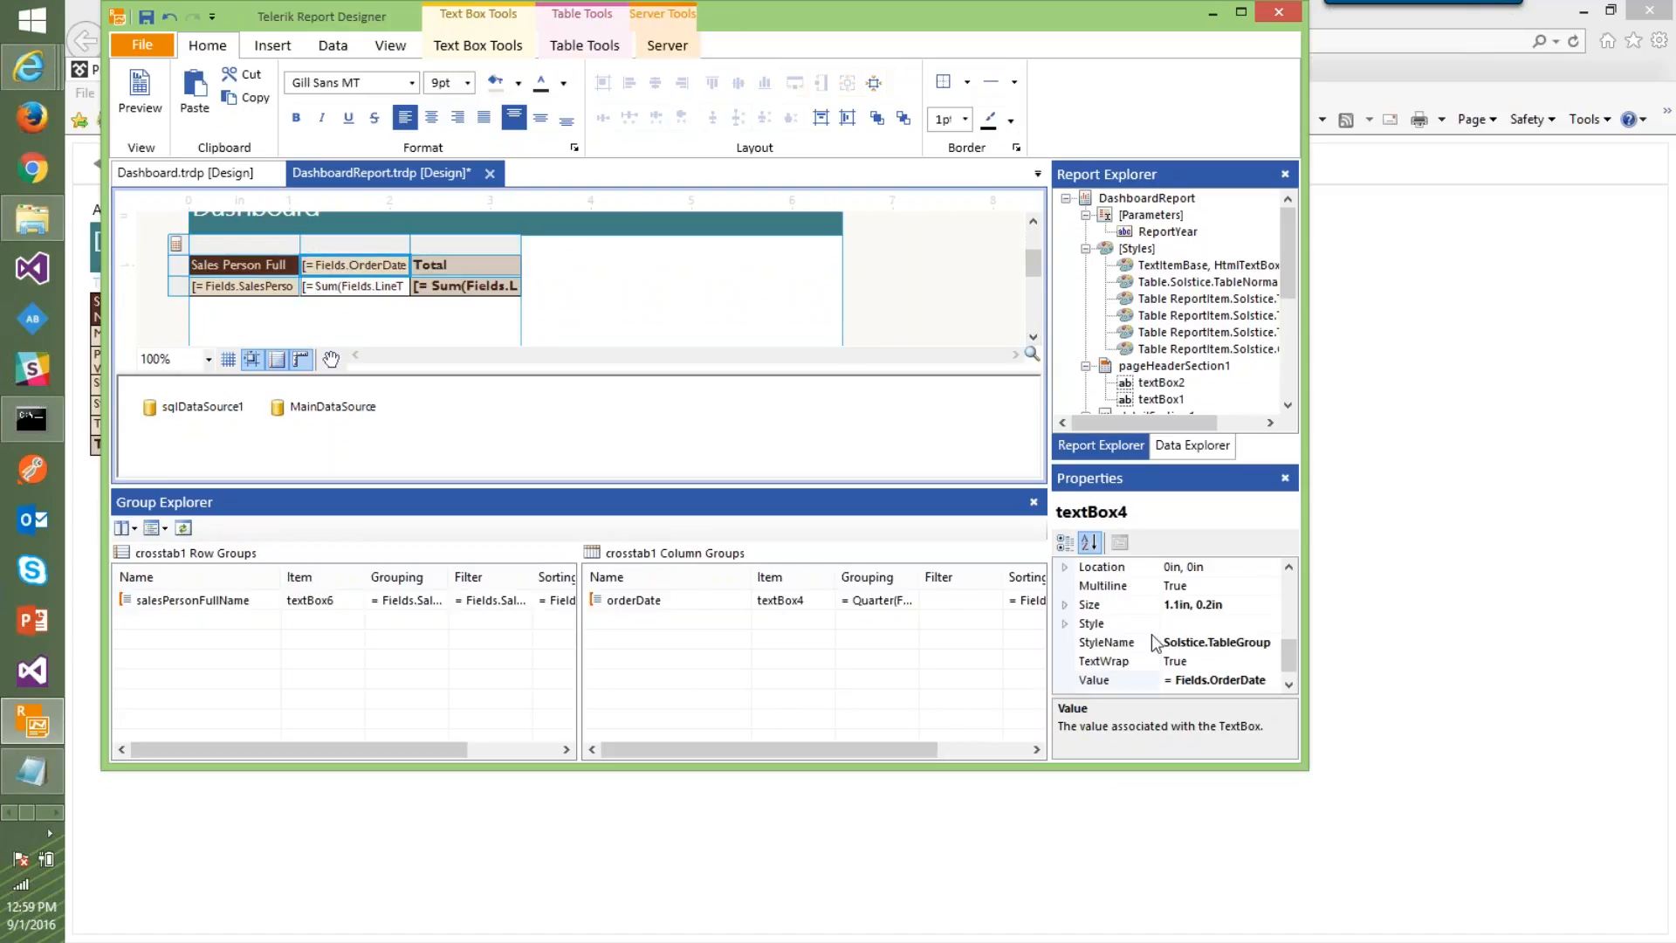
click(1103, 682)
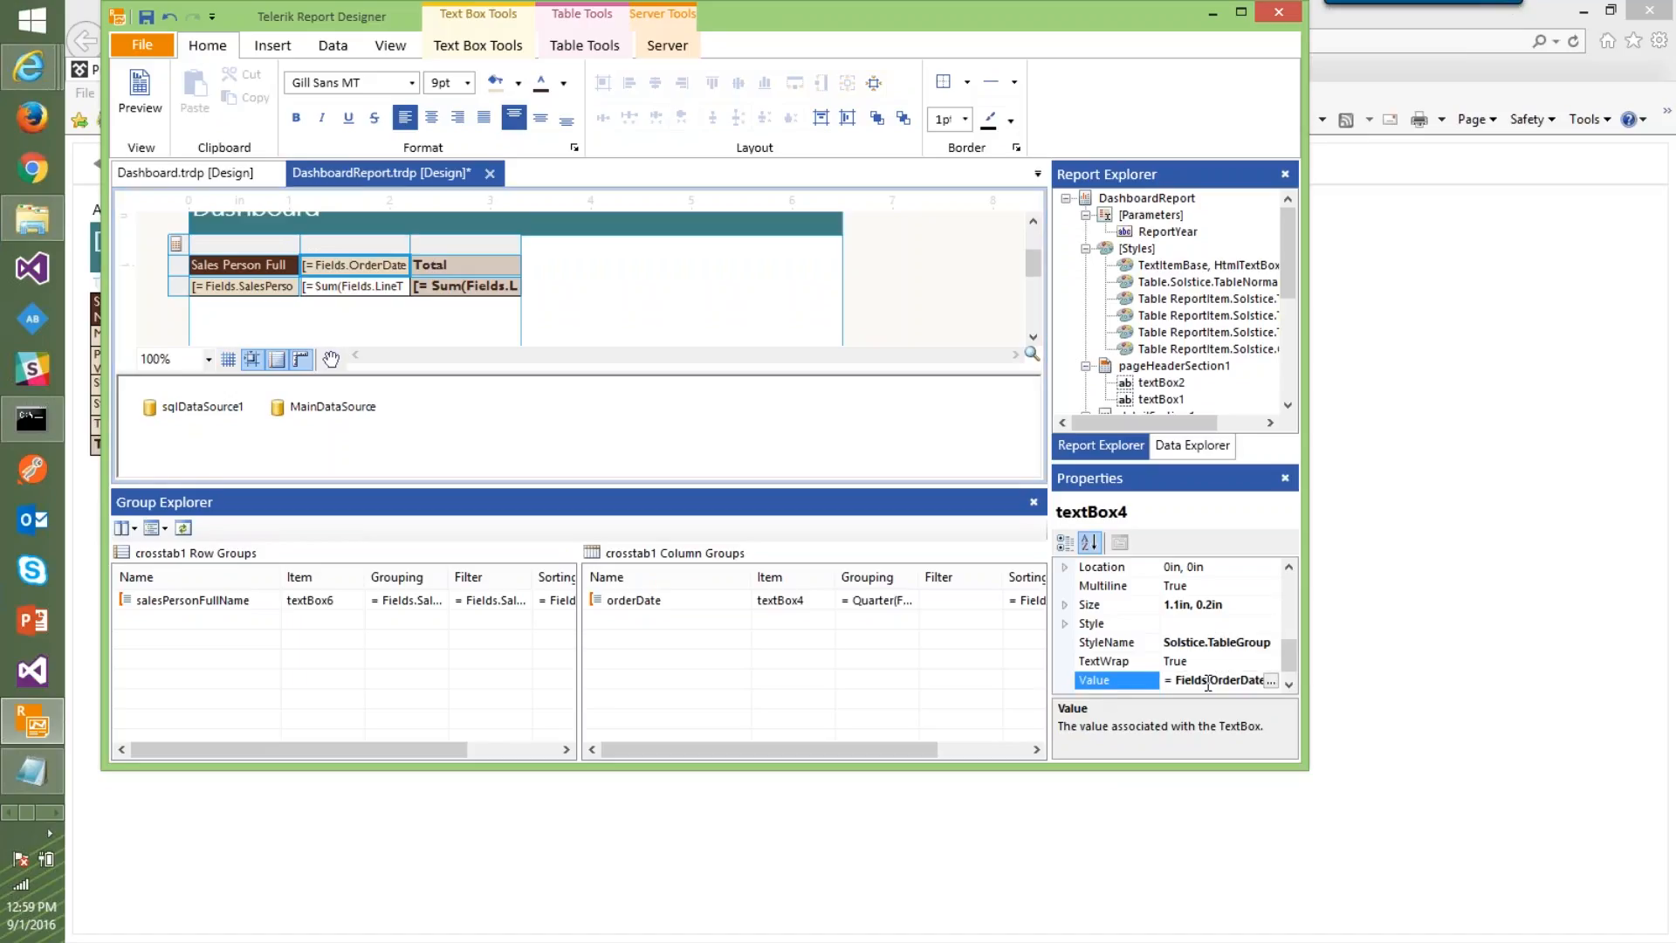
click(1270, 680)
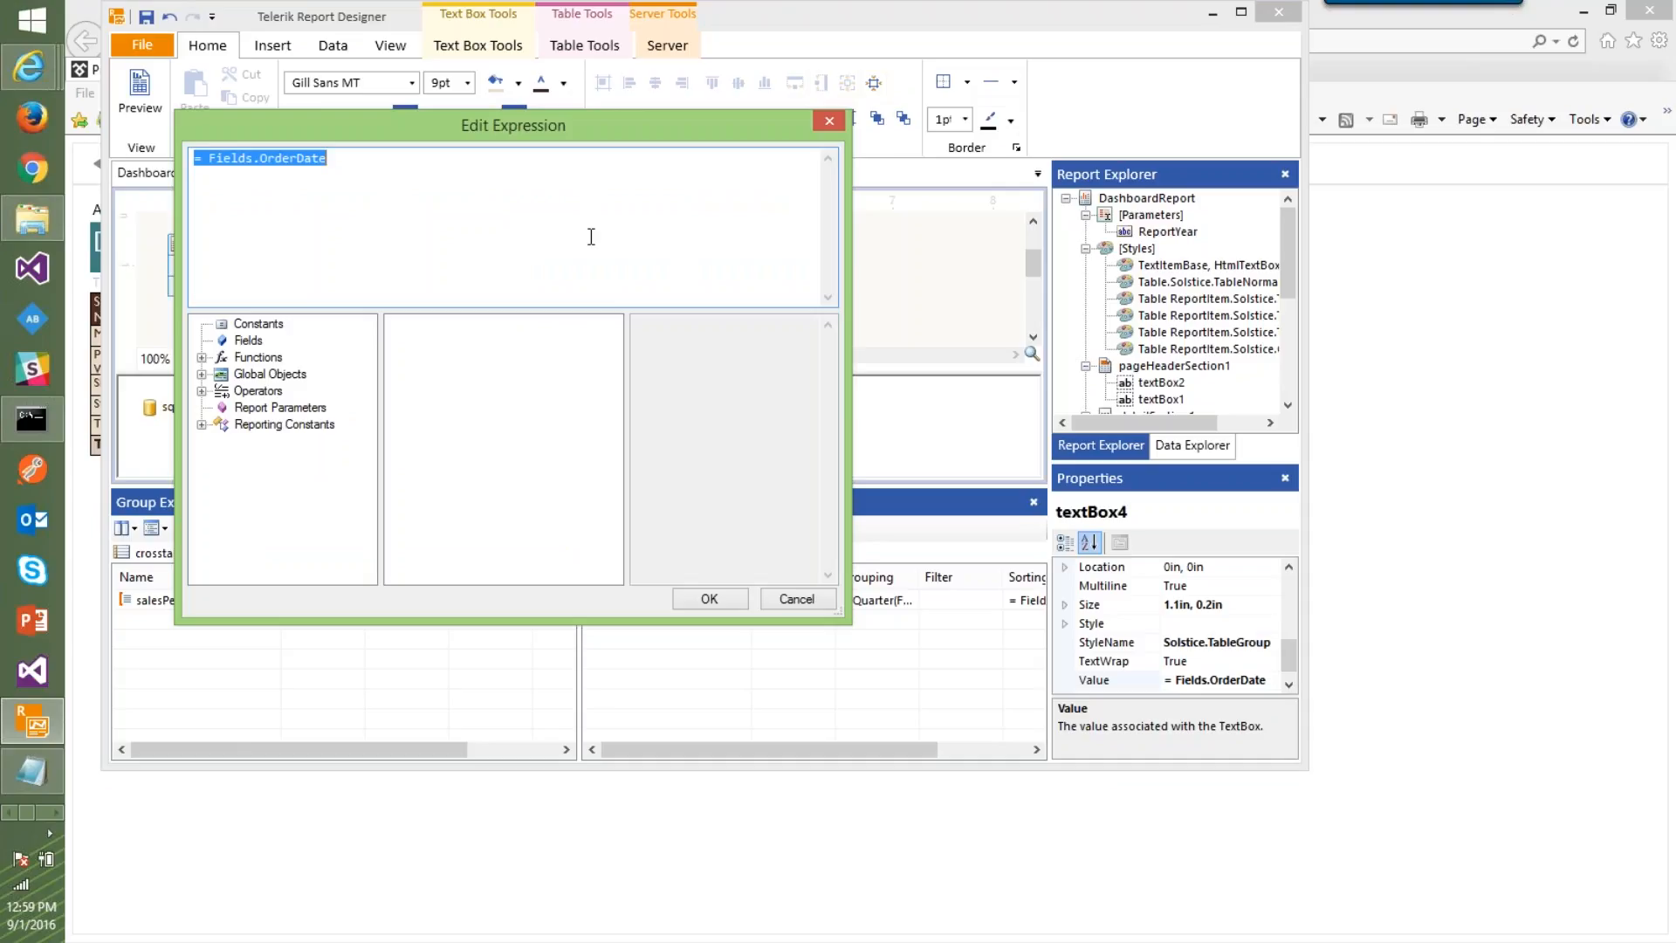
text('Q)
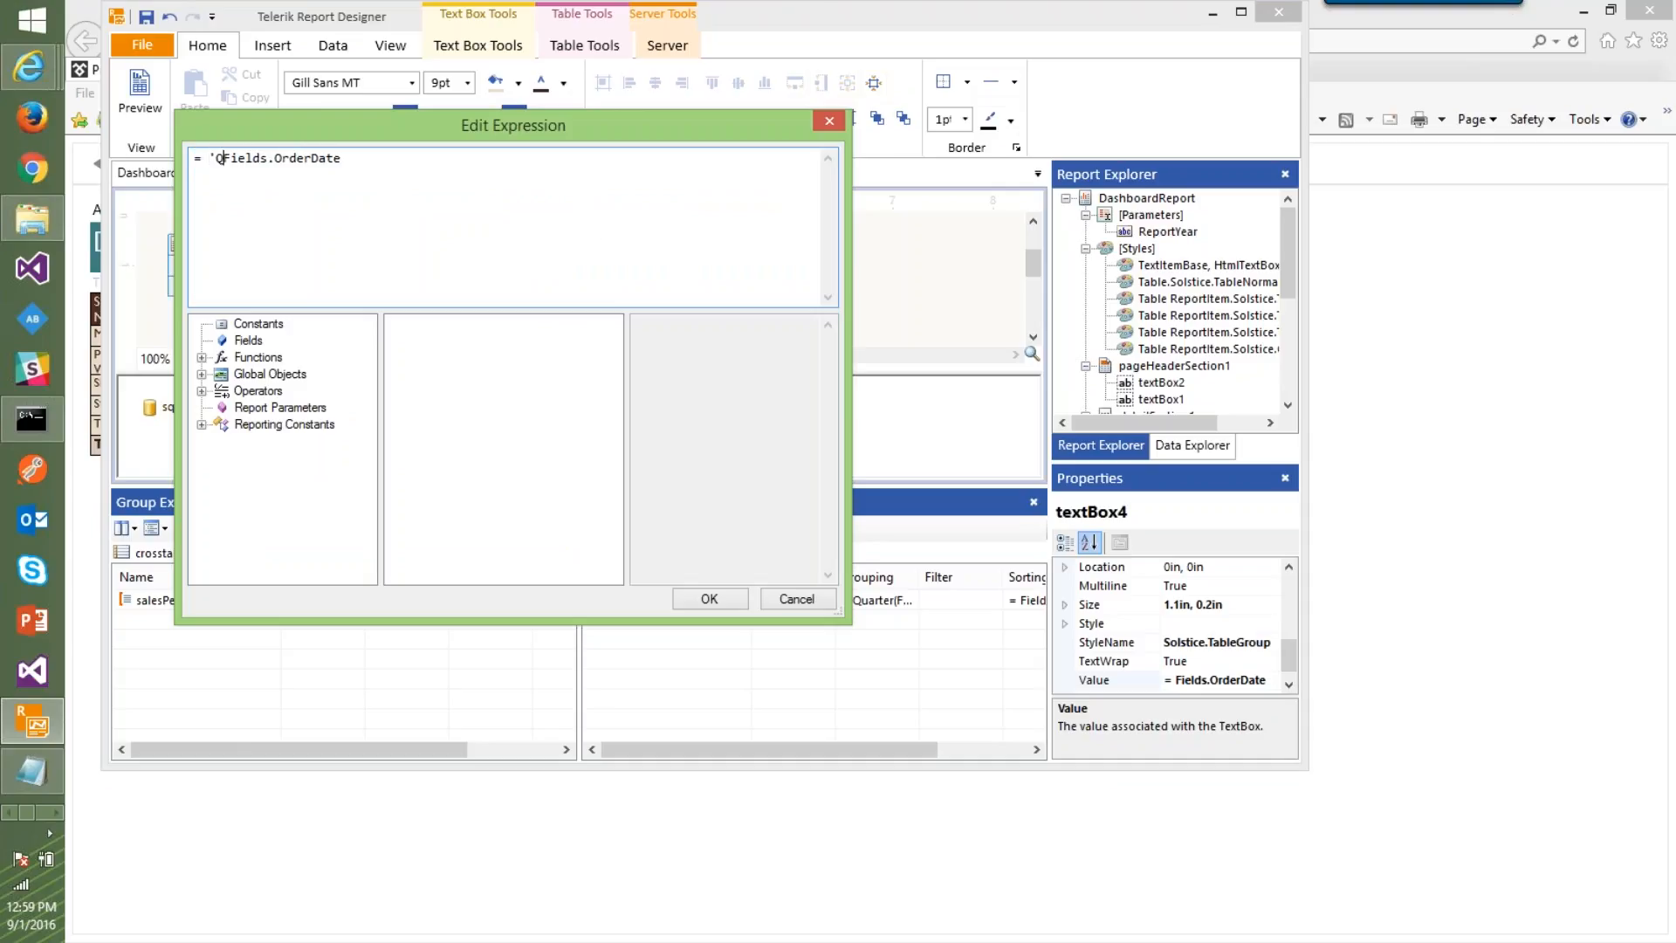
text(' +)
Replace Fields.OrderDate in the header expression with the Quarter function, making it = 'Q' + Quarter(Fields.OrderDate), and maximize the designer window
click(201, 357)
click(267, 425)
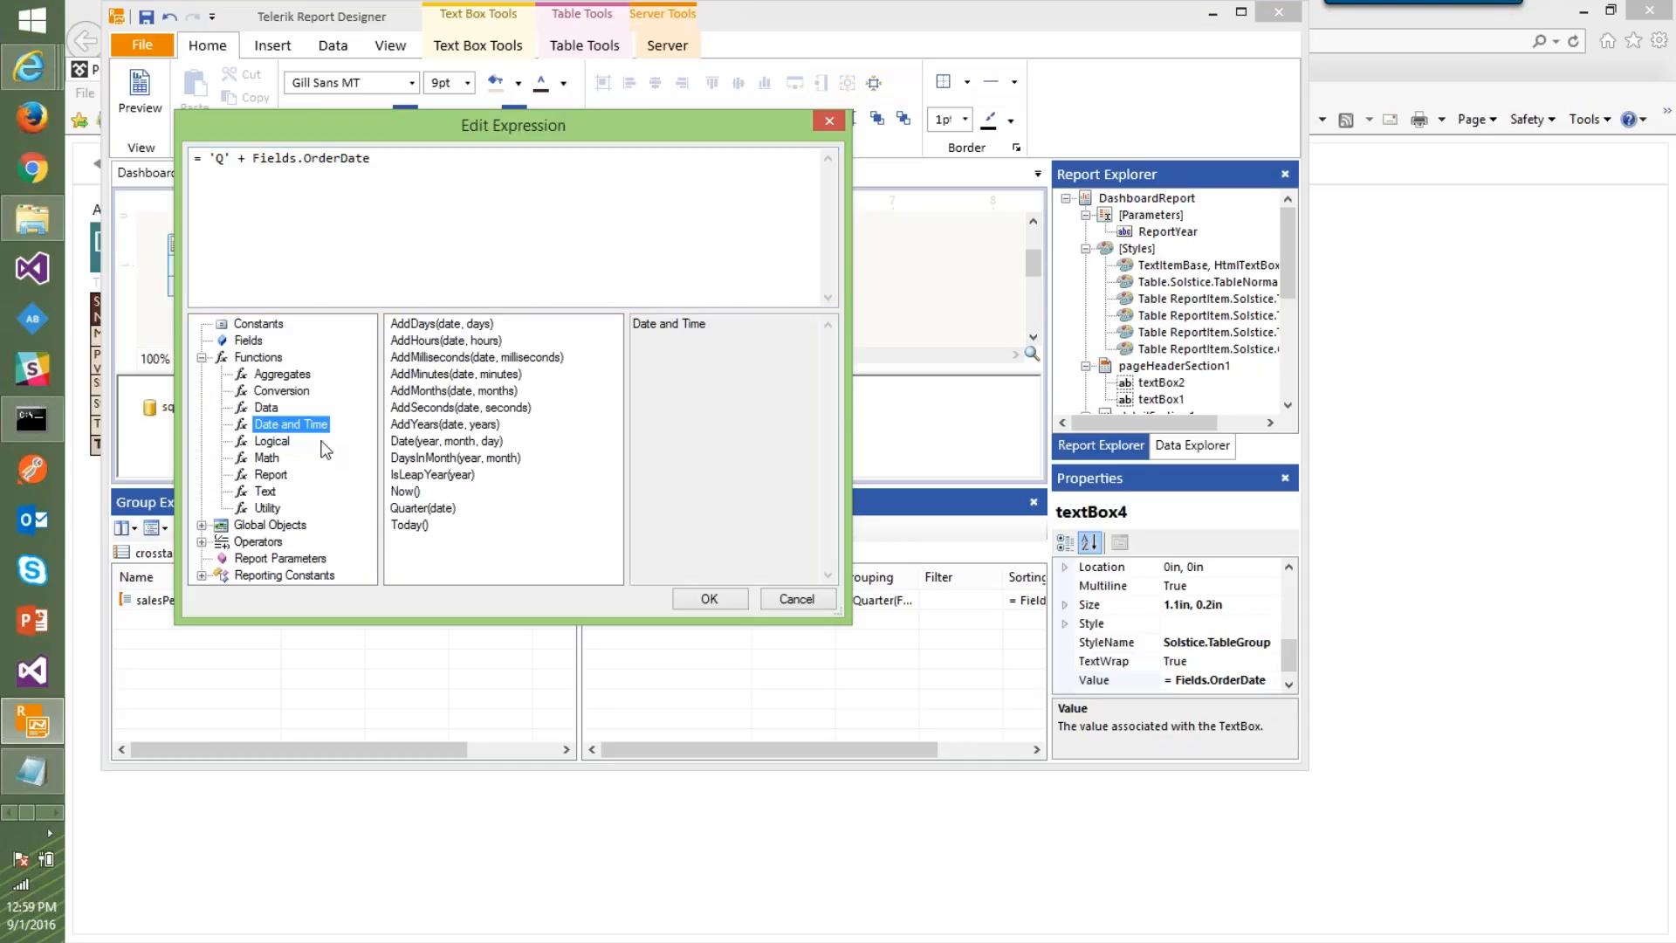
click(390, 158)
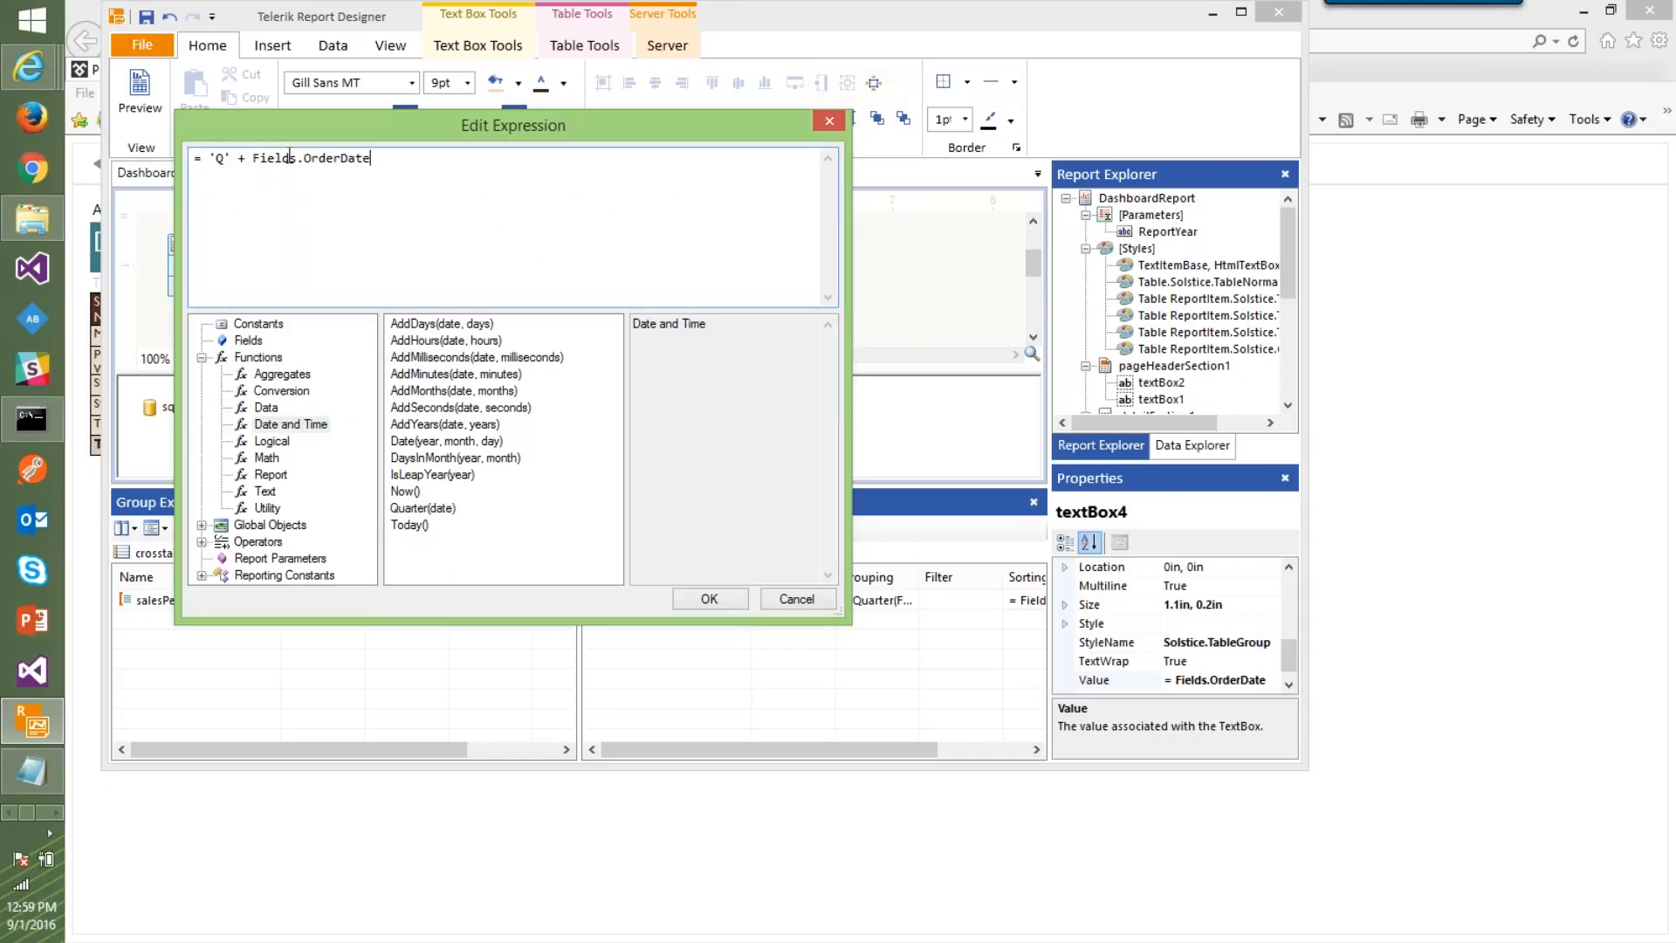
shift+click(255, 157)
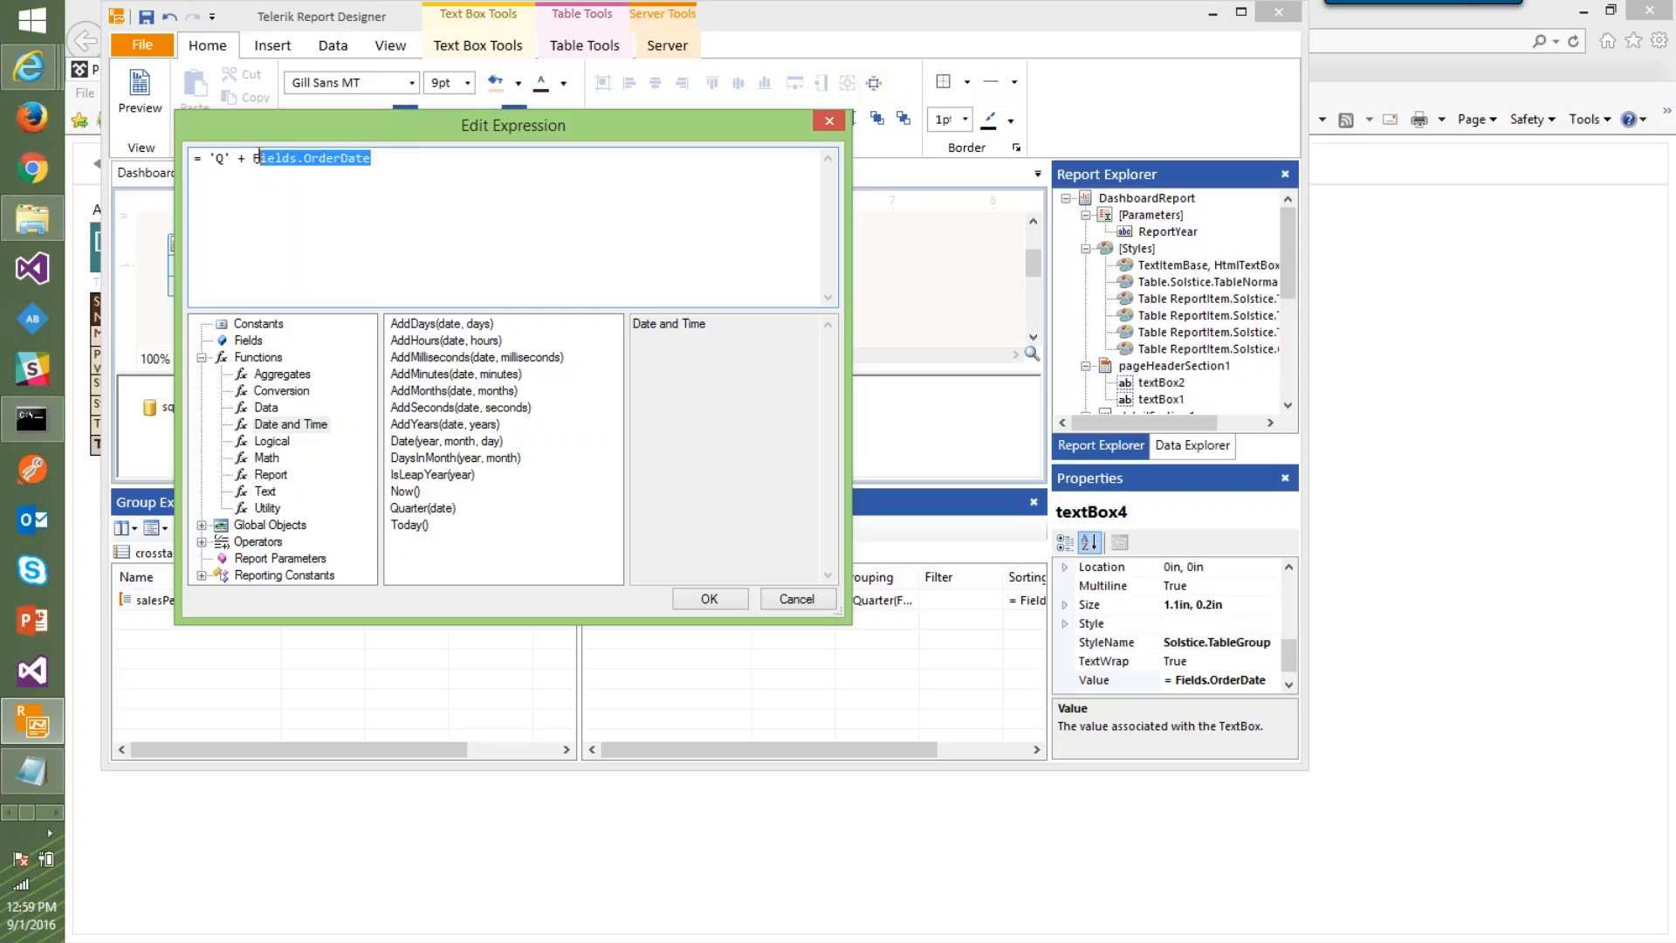
double_click(423, 508)
click(248, 341)
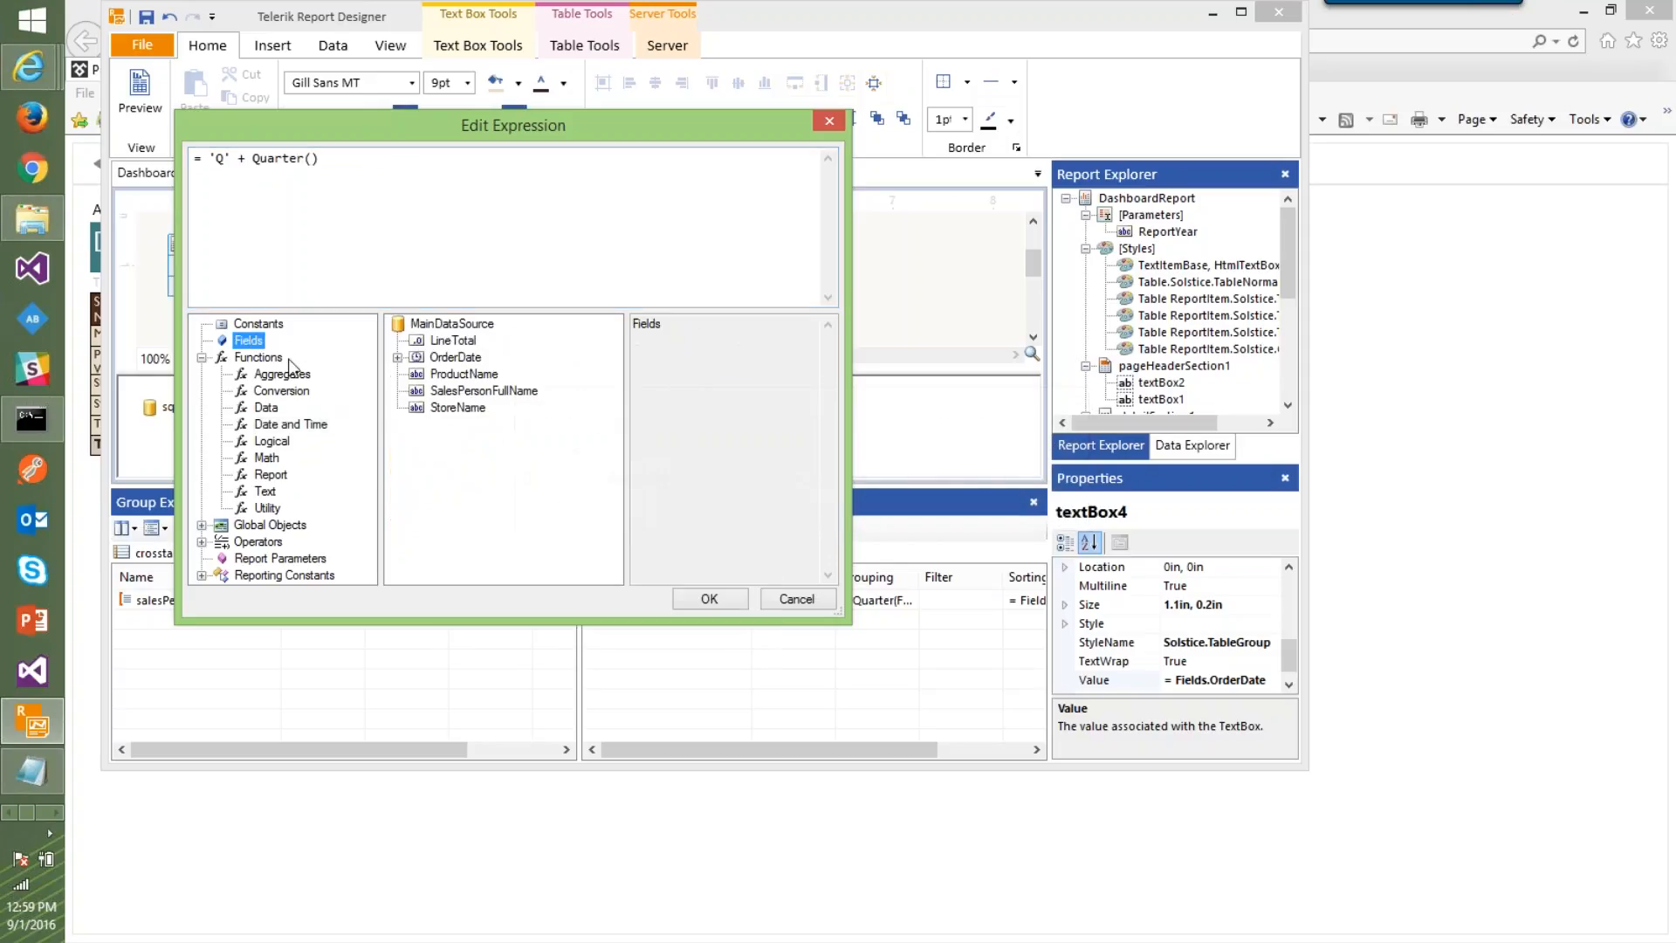
double_click(454, 357)
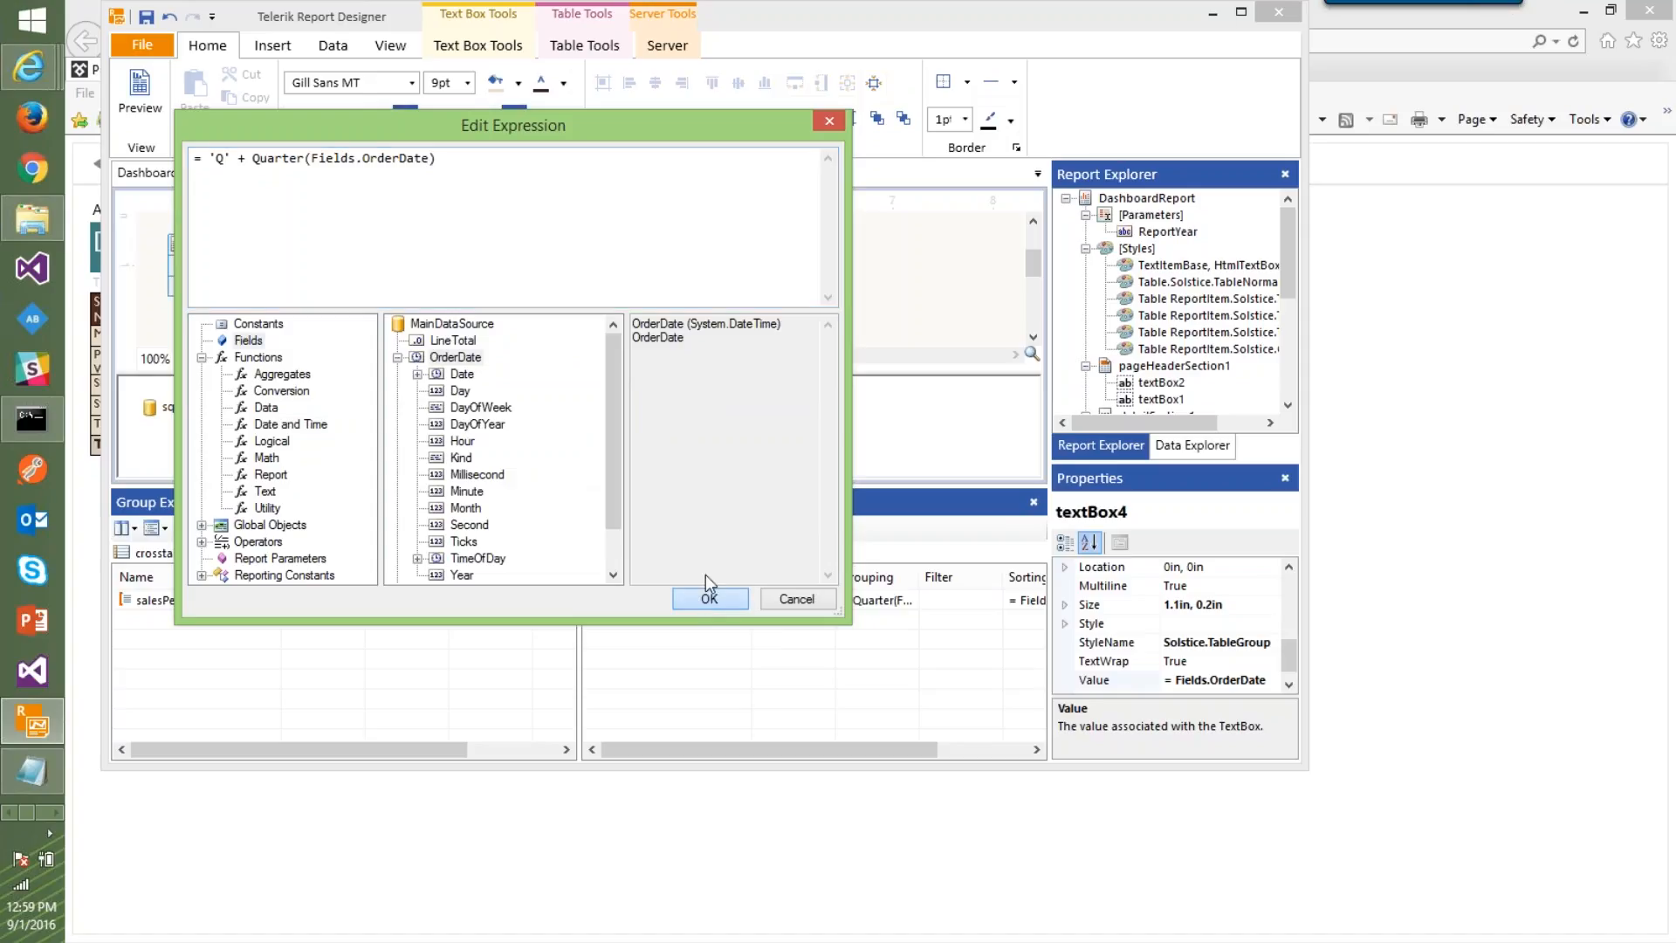
click(707, 599)
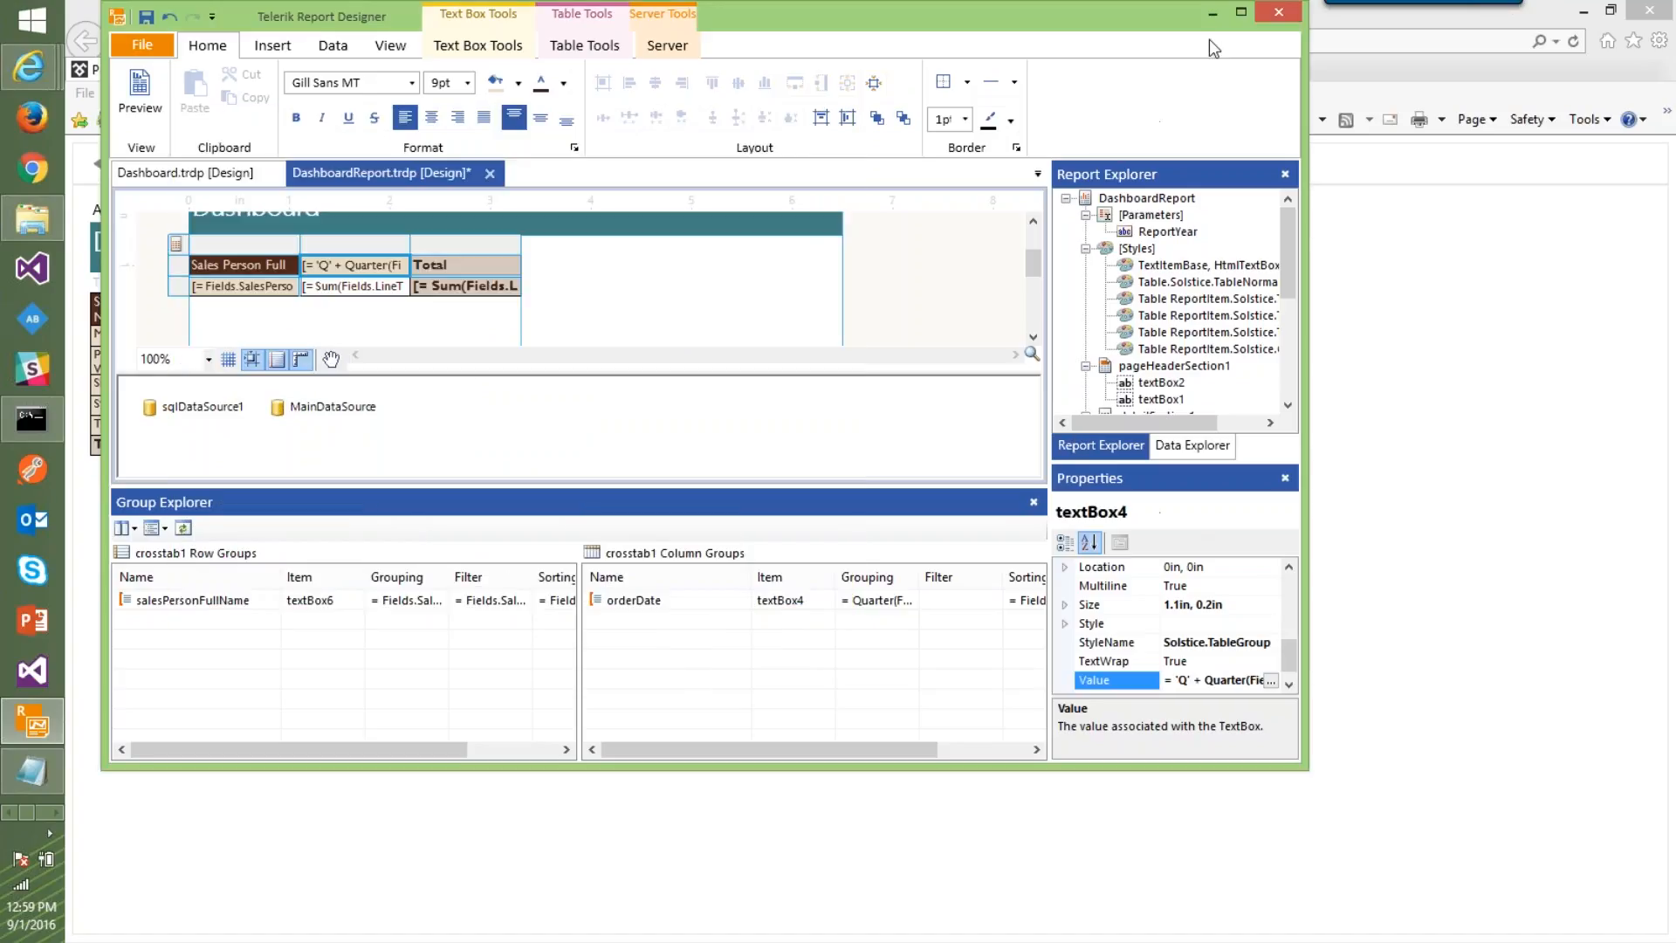
click(1241, 12)
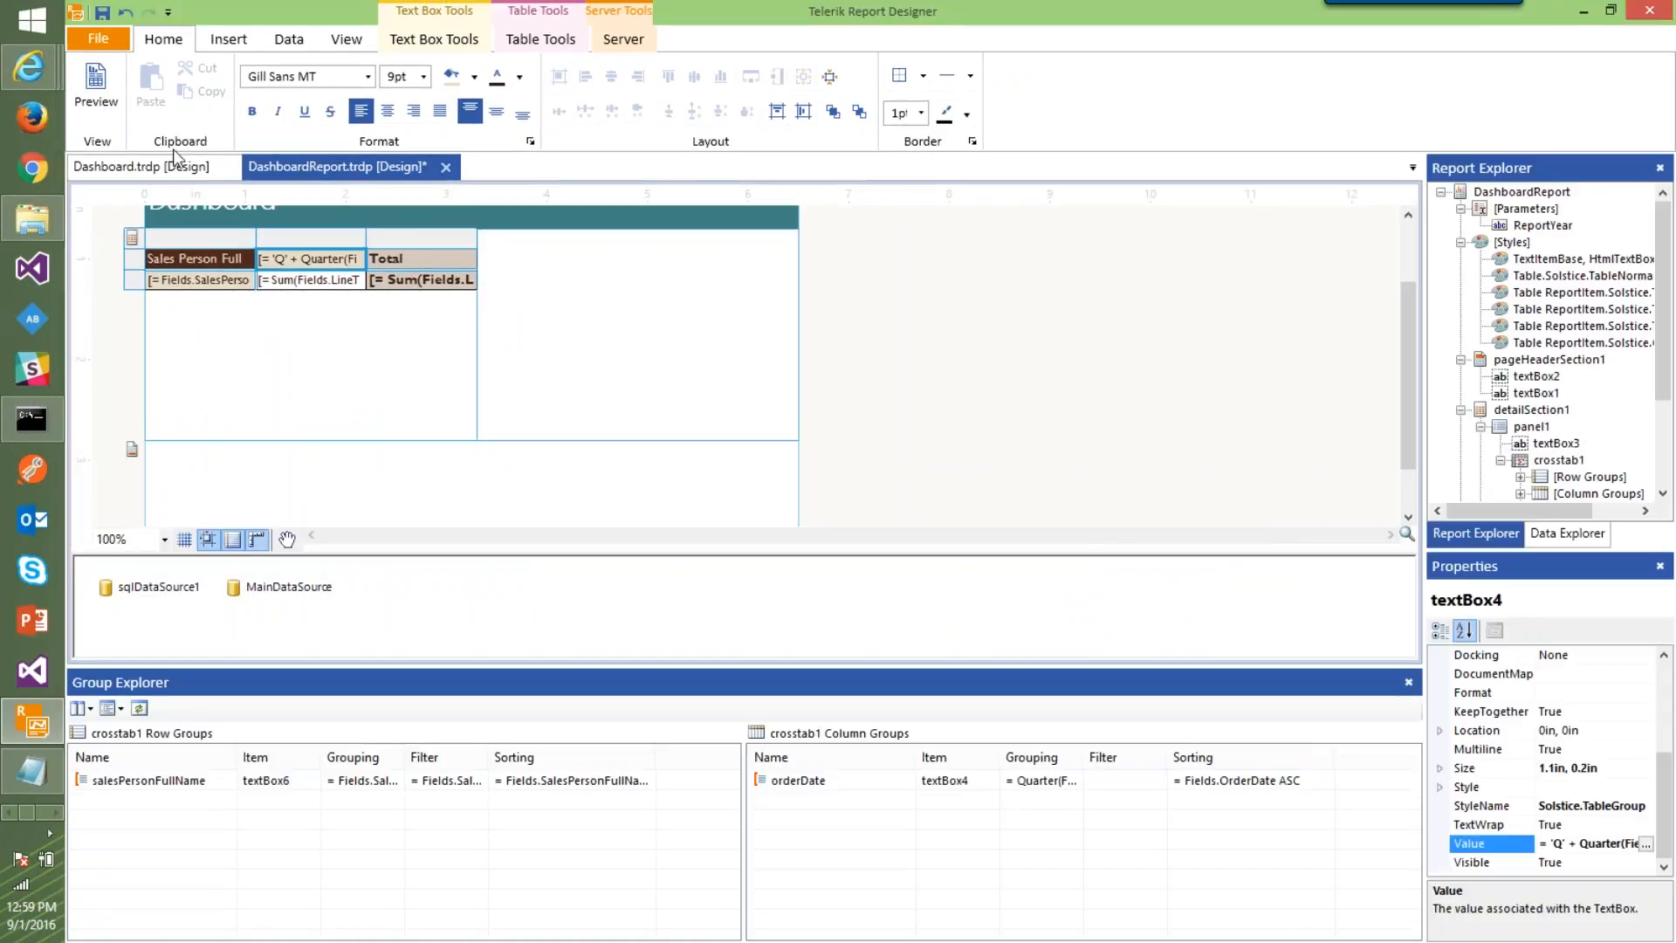
Save the report and bring up its preview window to check the quarter column headers
key(ctrl+s)
key(alt+Tab)
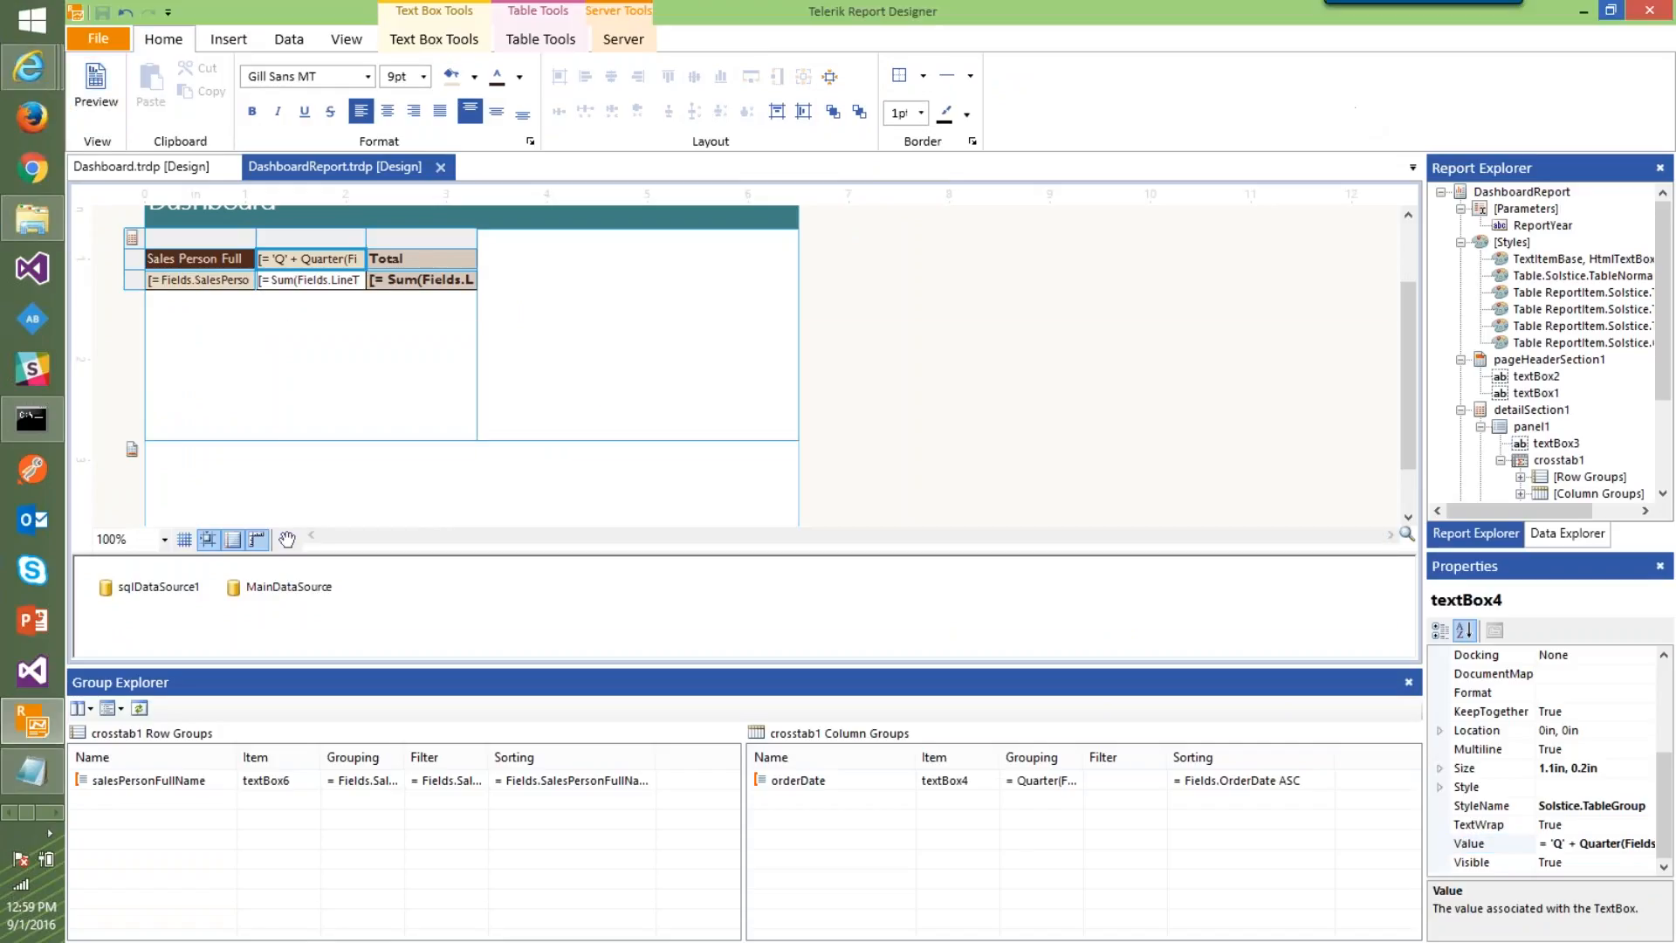
drag(1611, 0, 977, 199)
double_click(1114, 133)
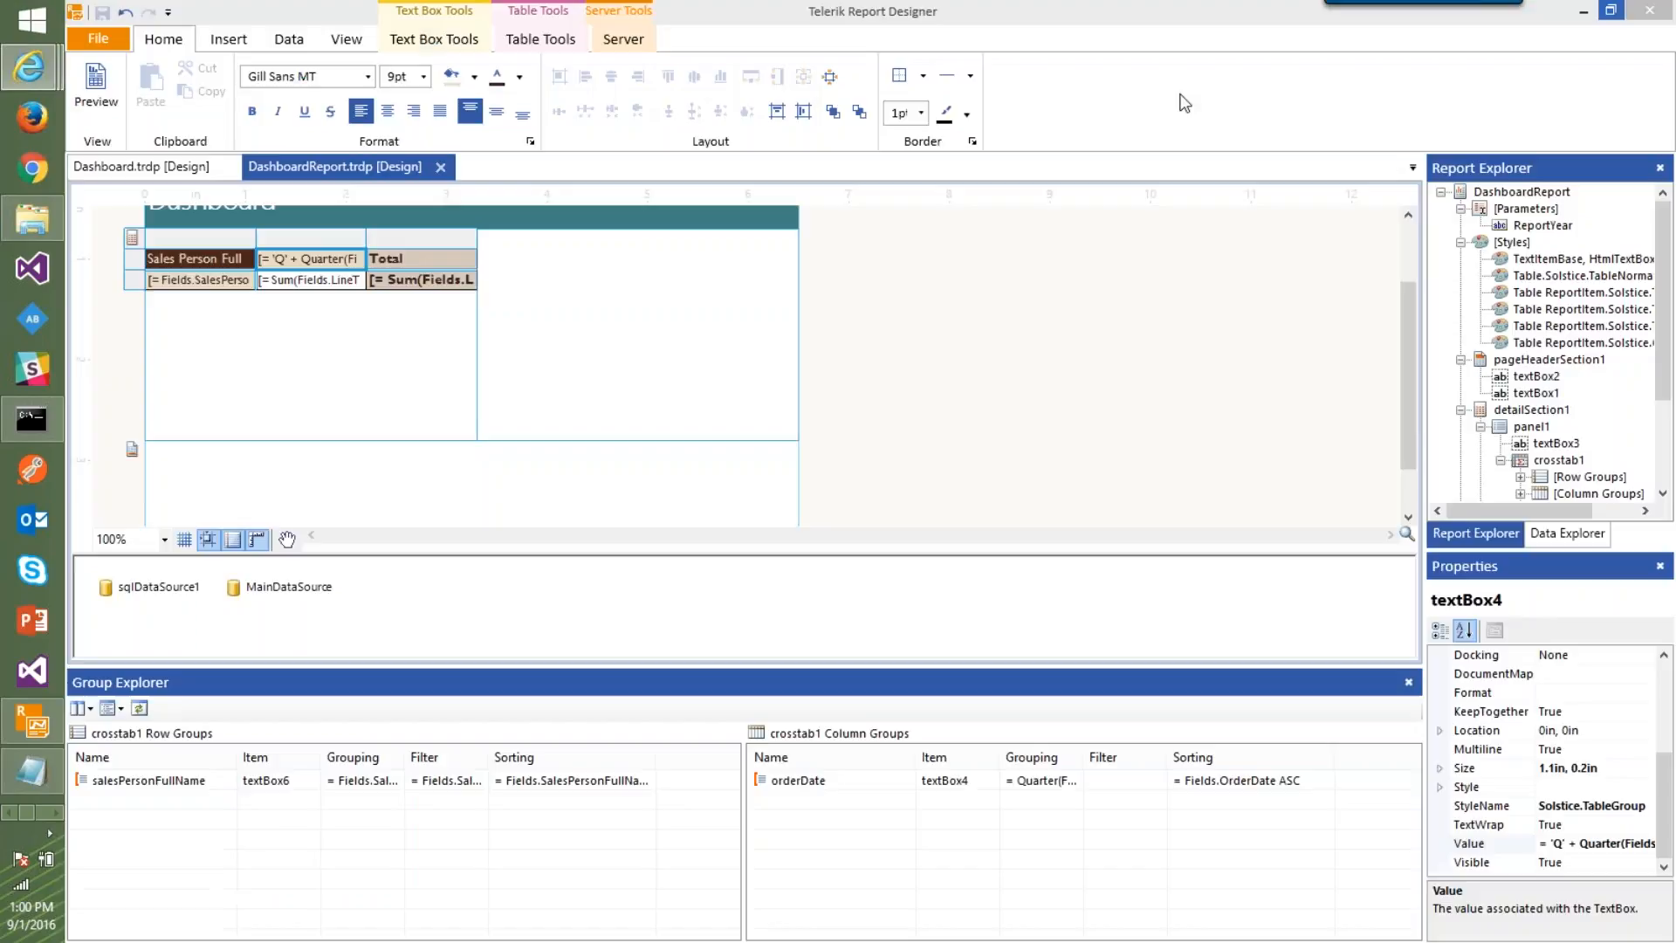
Edit the ReportYear report parameter and set its Visible property to True
click(1541, 226)
right_click(1548, 223)
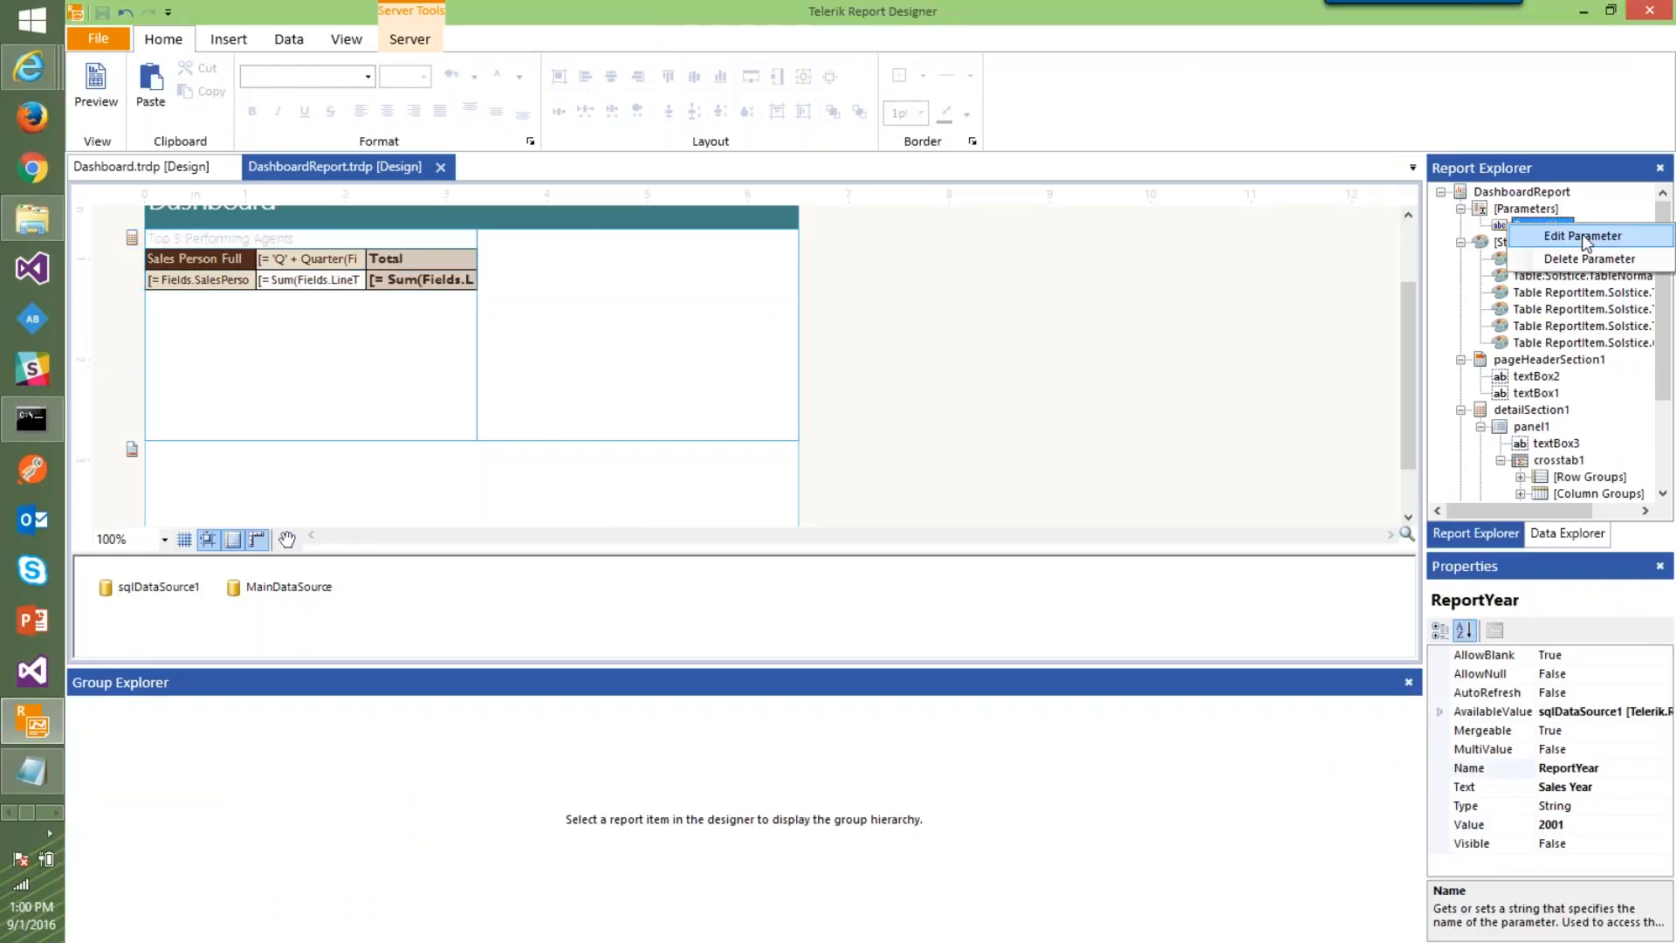
click(1583, 235)
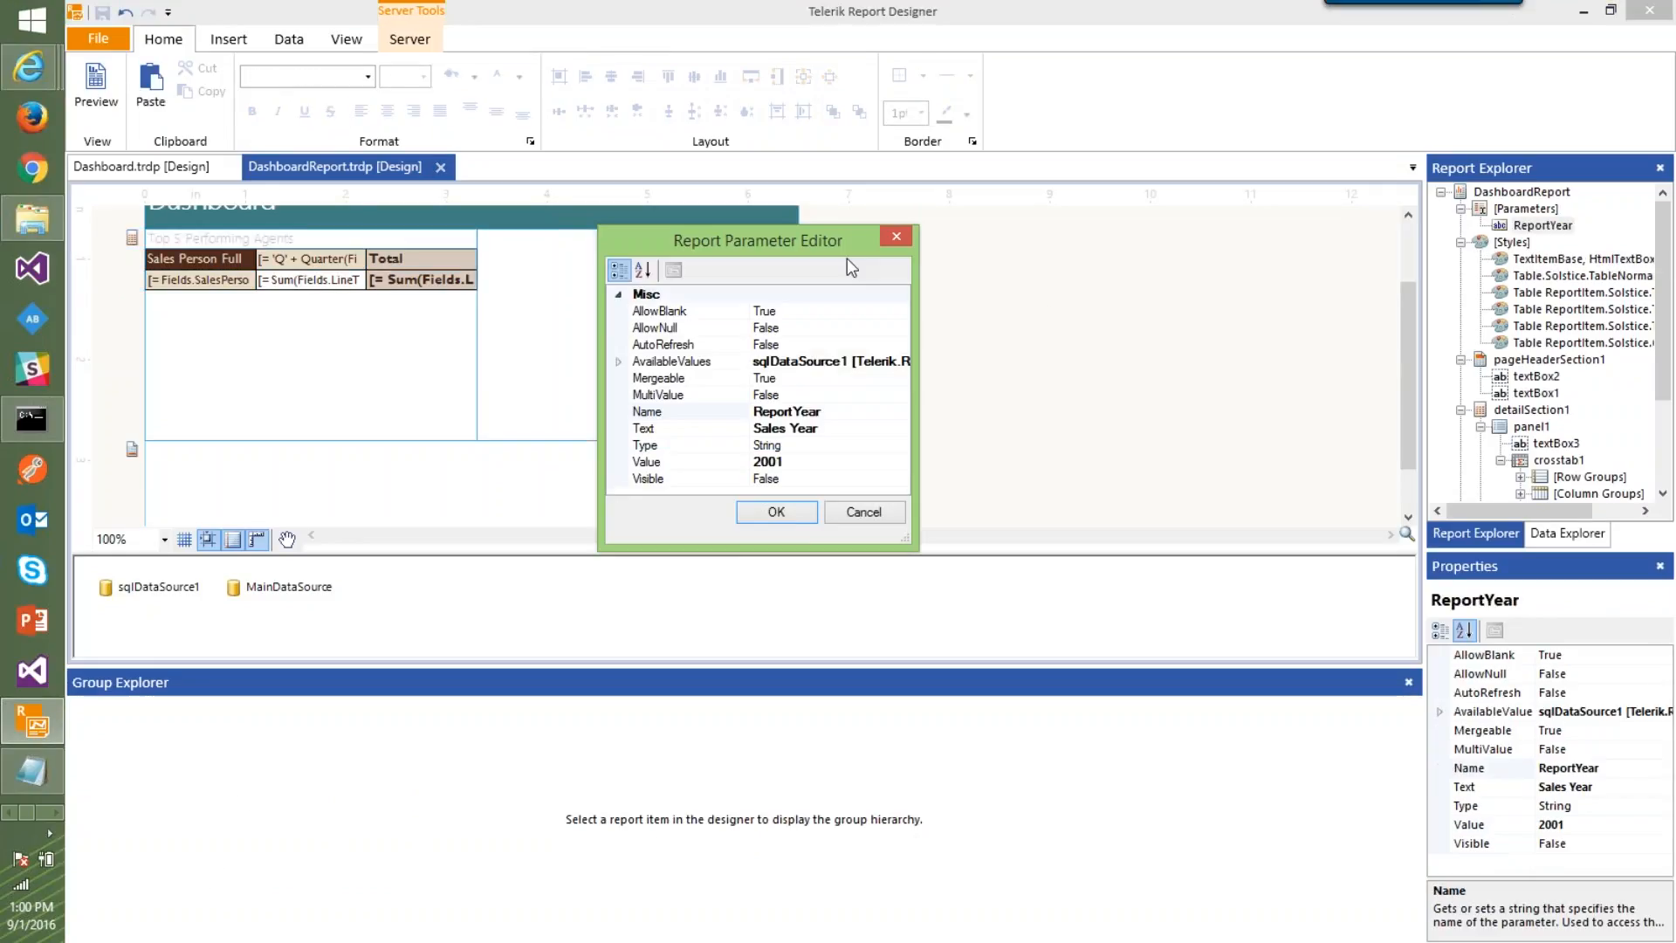
click(689, 477)
click(900, 478)
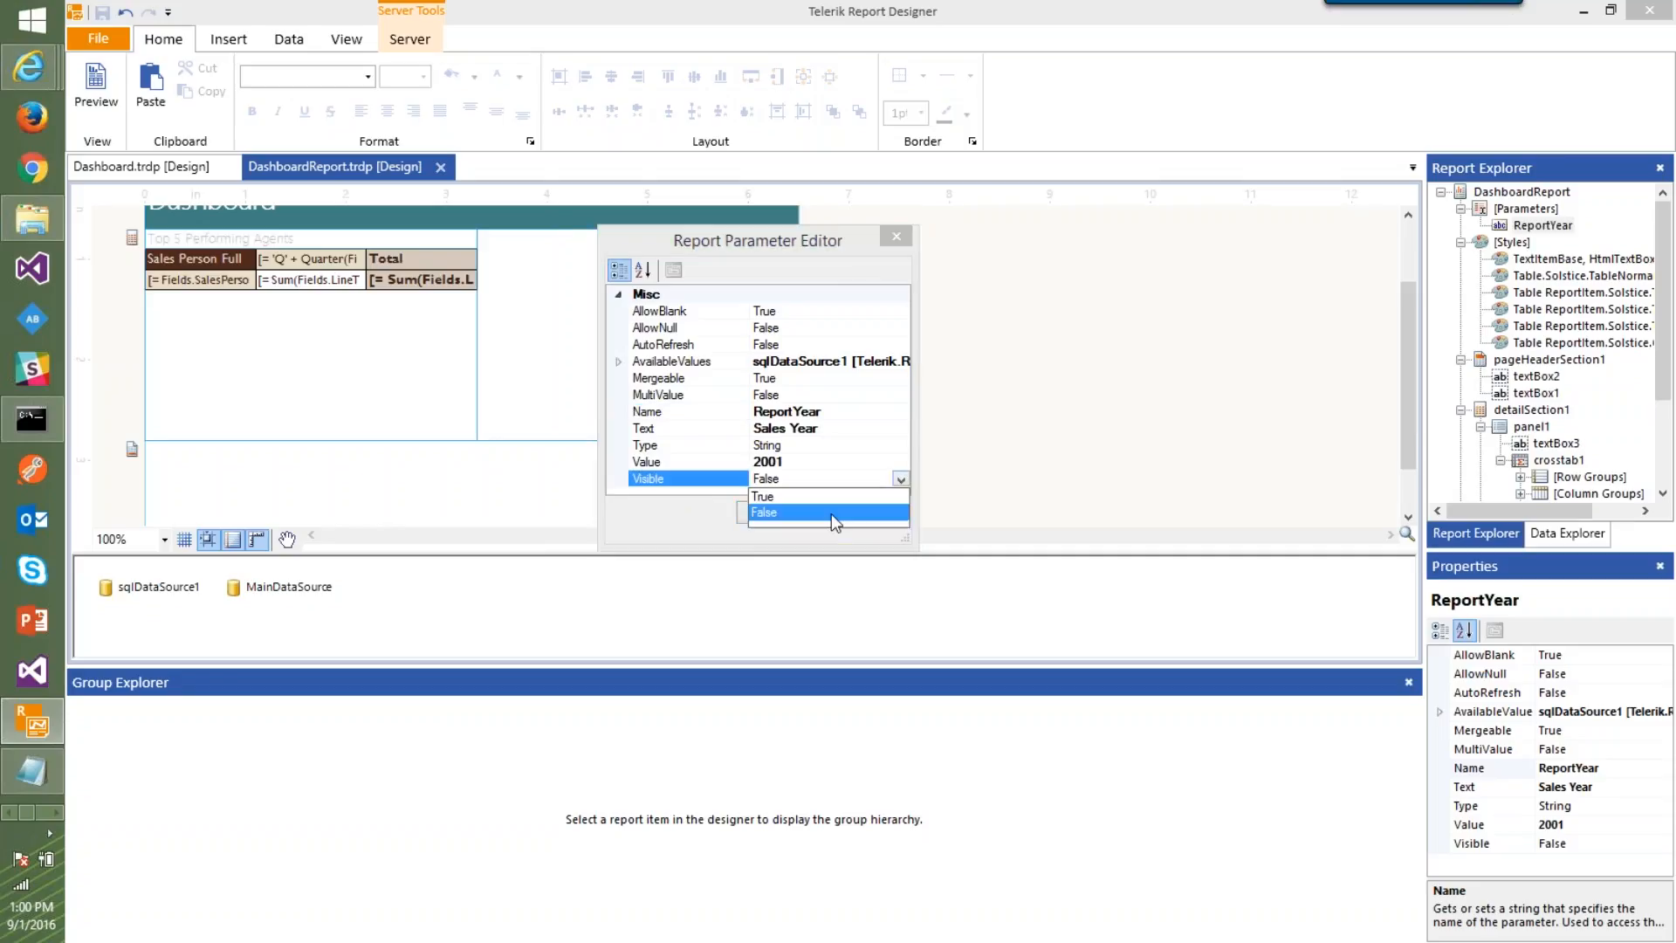
click(799, 494)
click(790, 514)
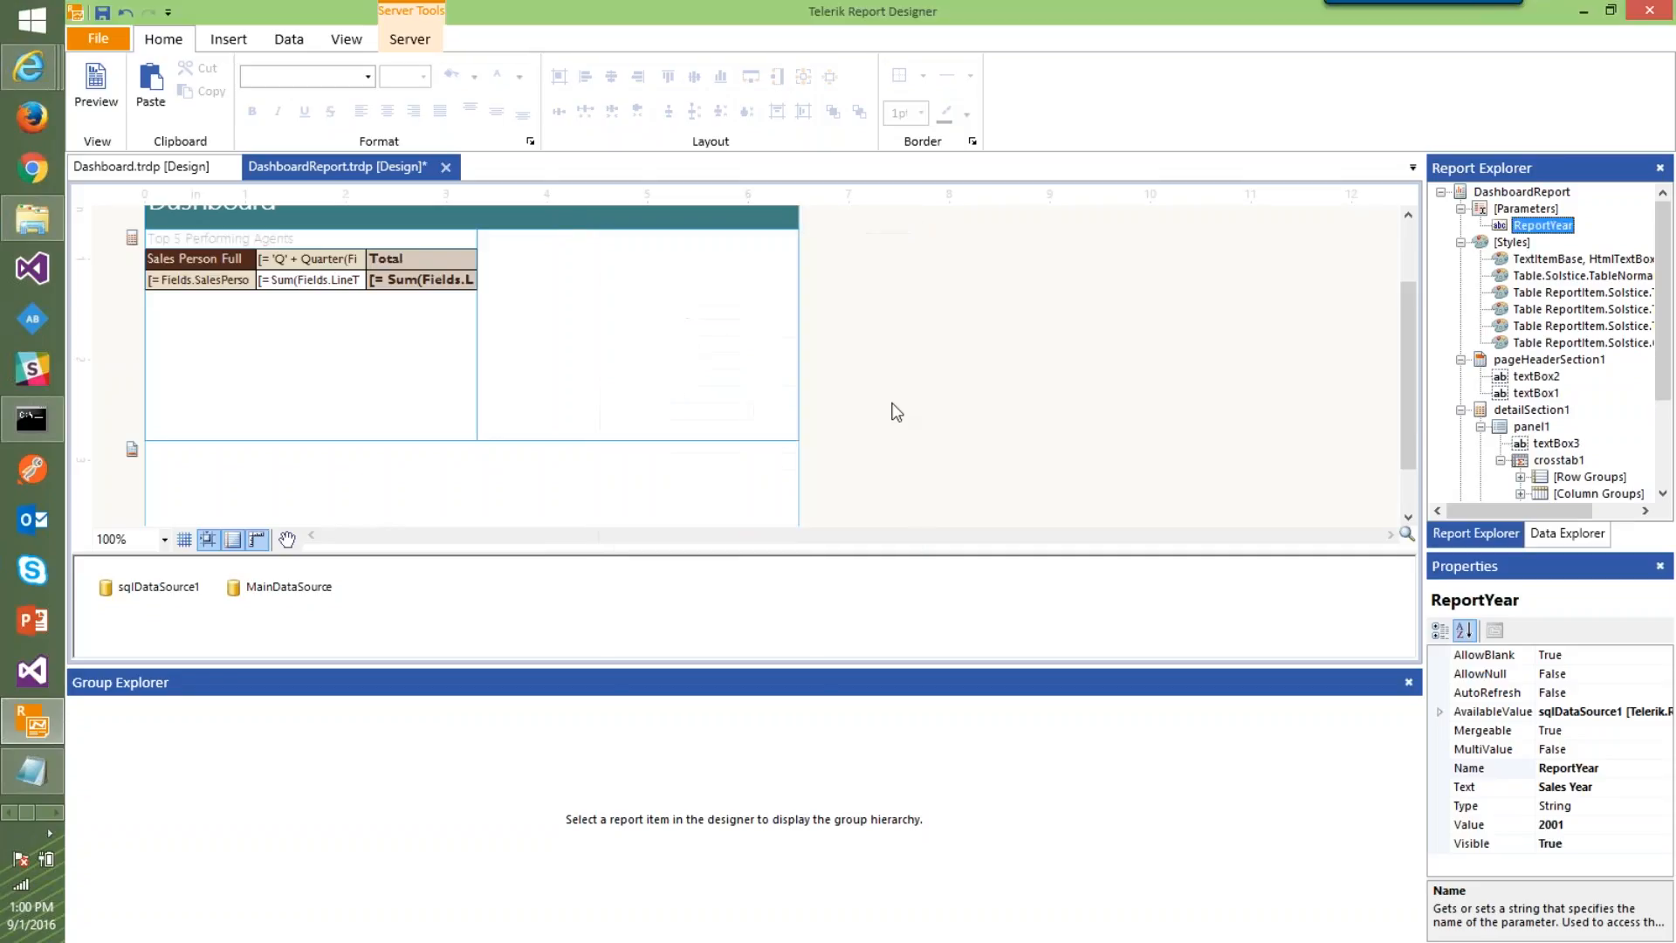
Save and preview the report with the Sales Year parameter shown
key(ctrl+s)
click(93, 78)
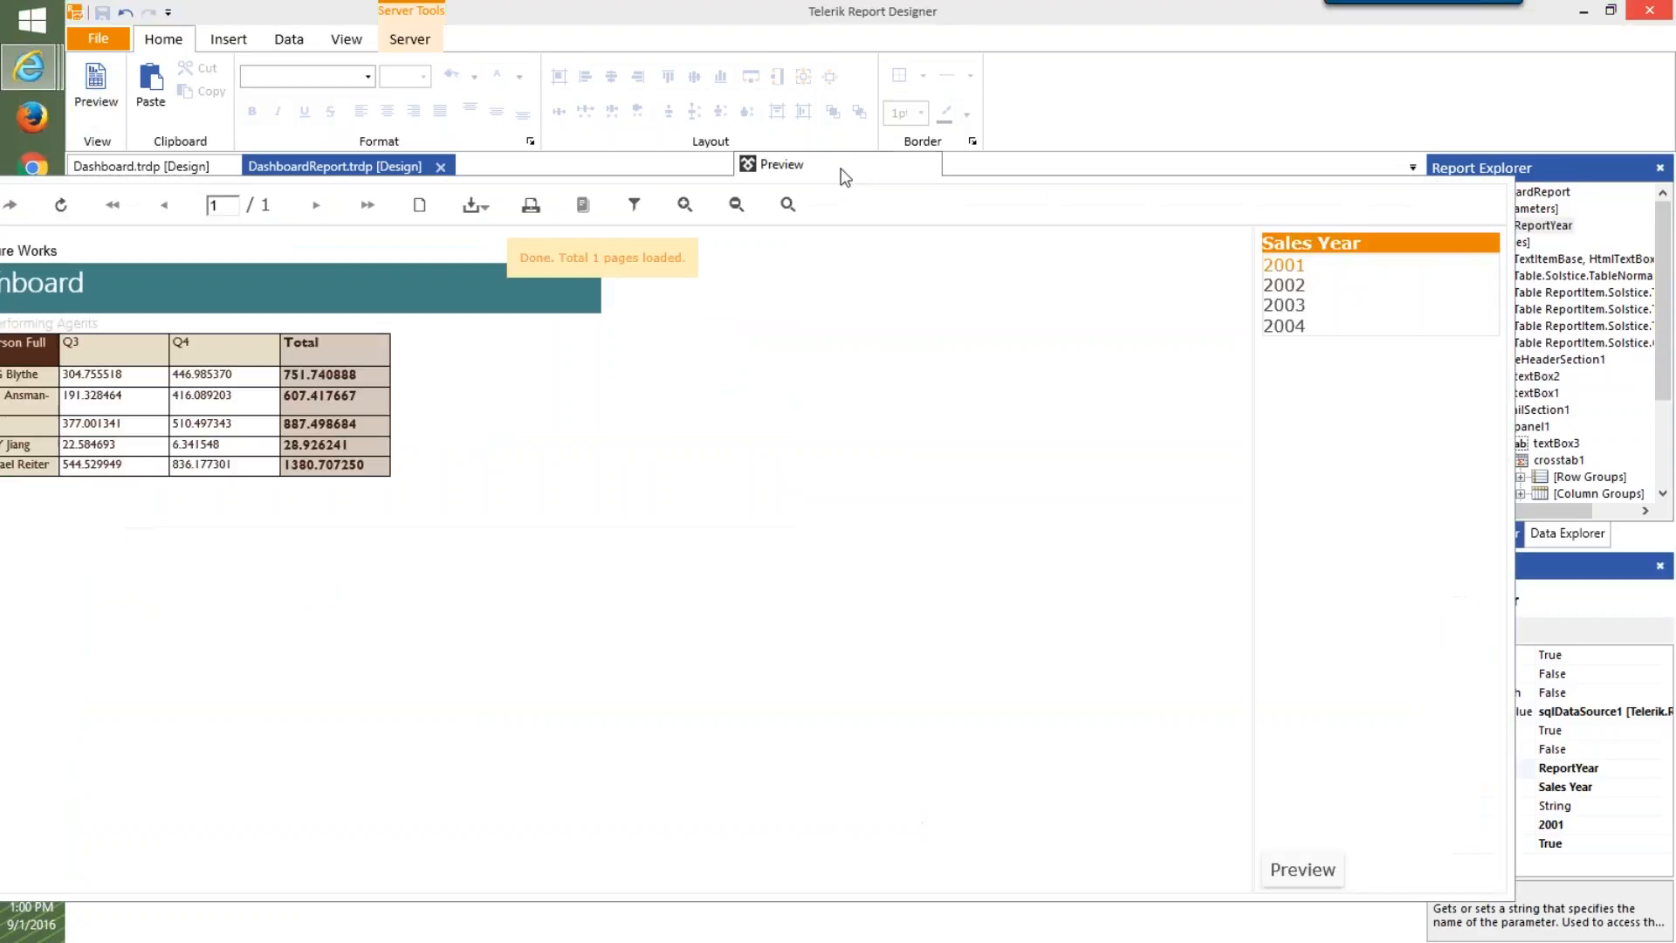
Check the previewed report for sales years 2004 and 2002, and close the preview
double_click(1021, 103)
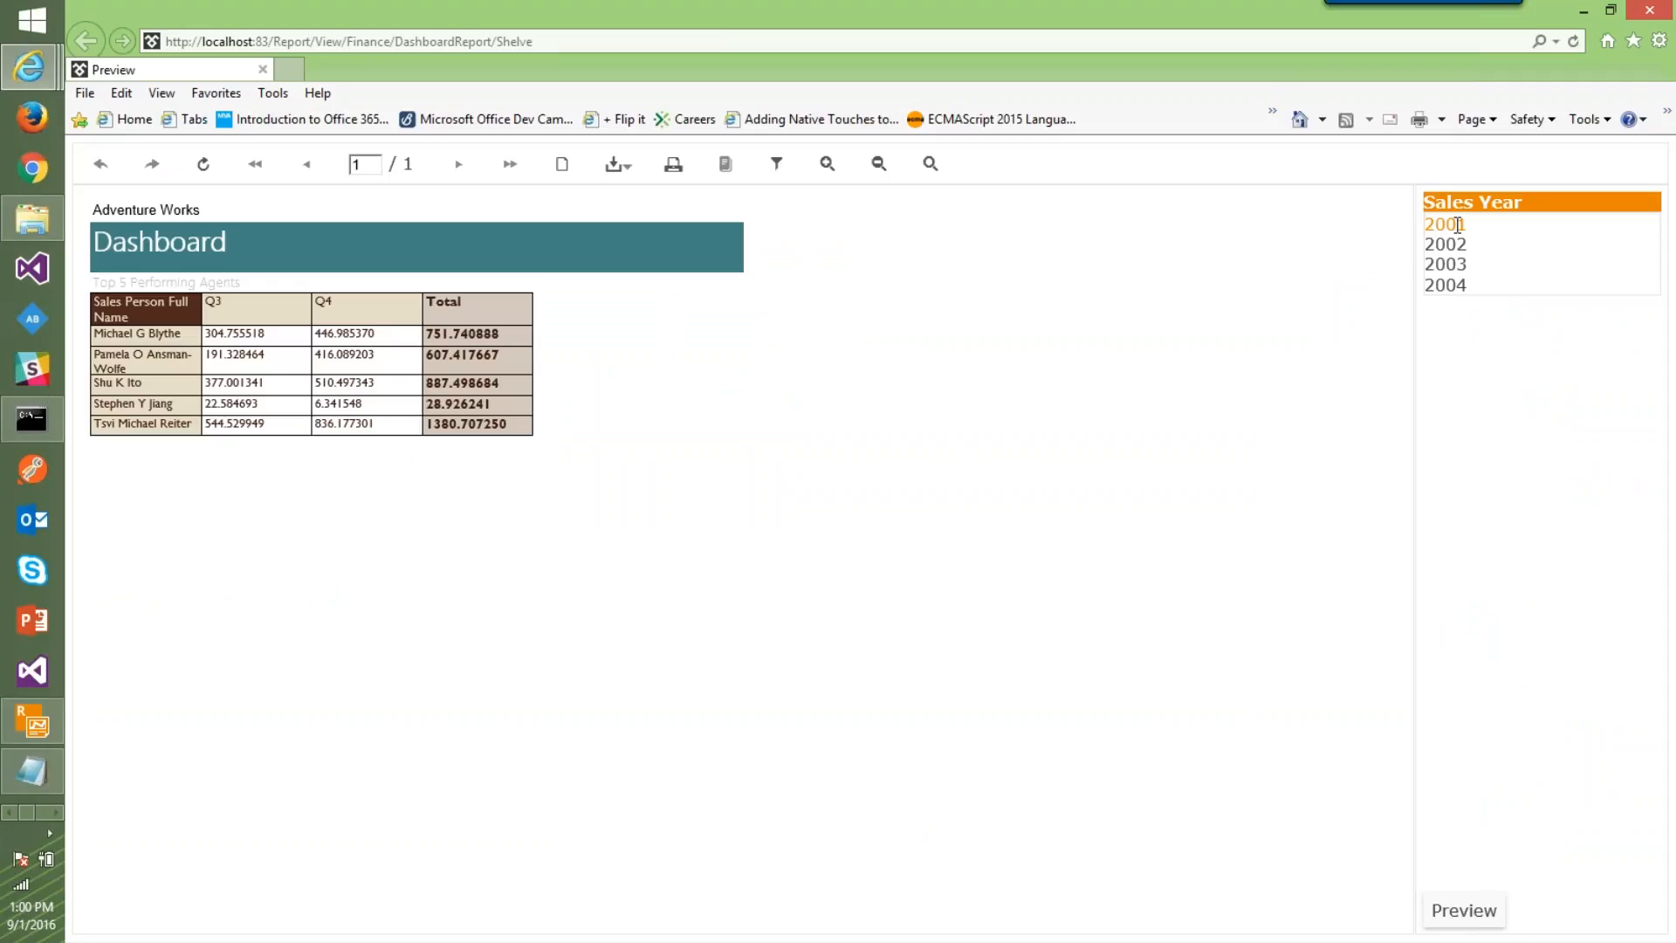
click(1452, 285)
click(1463, 909)
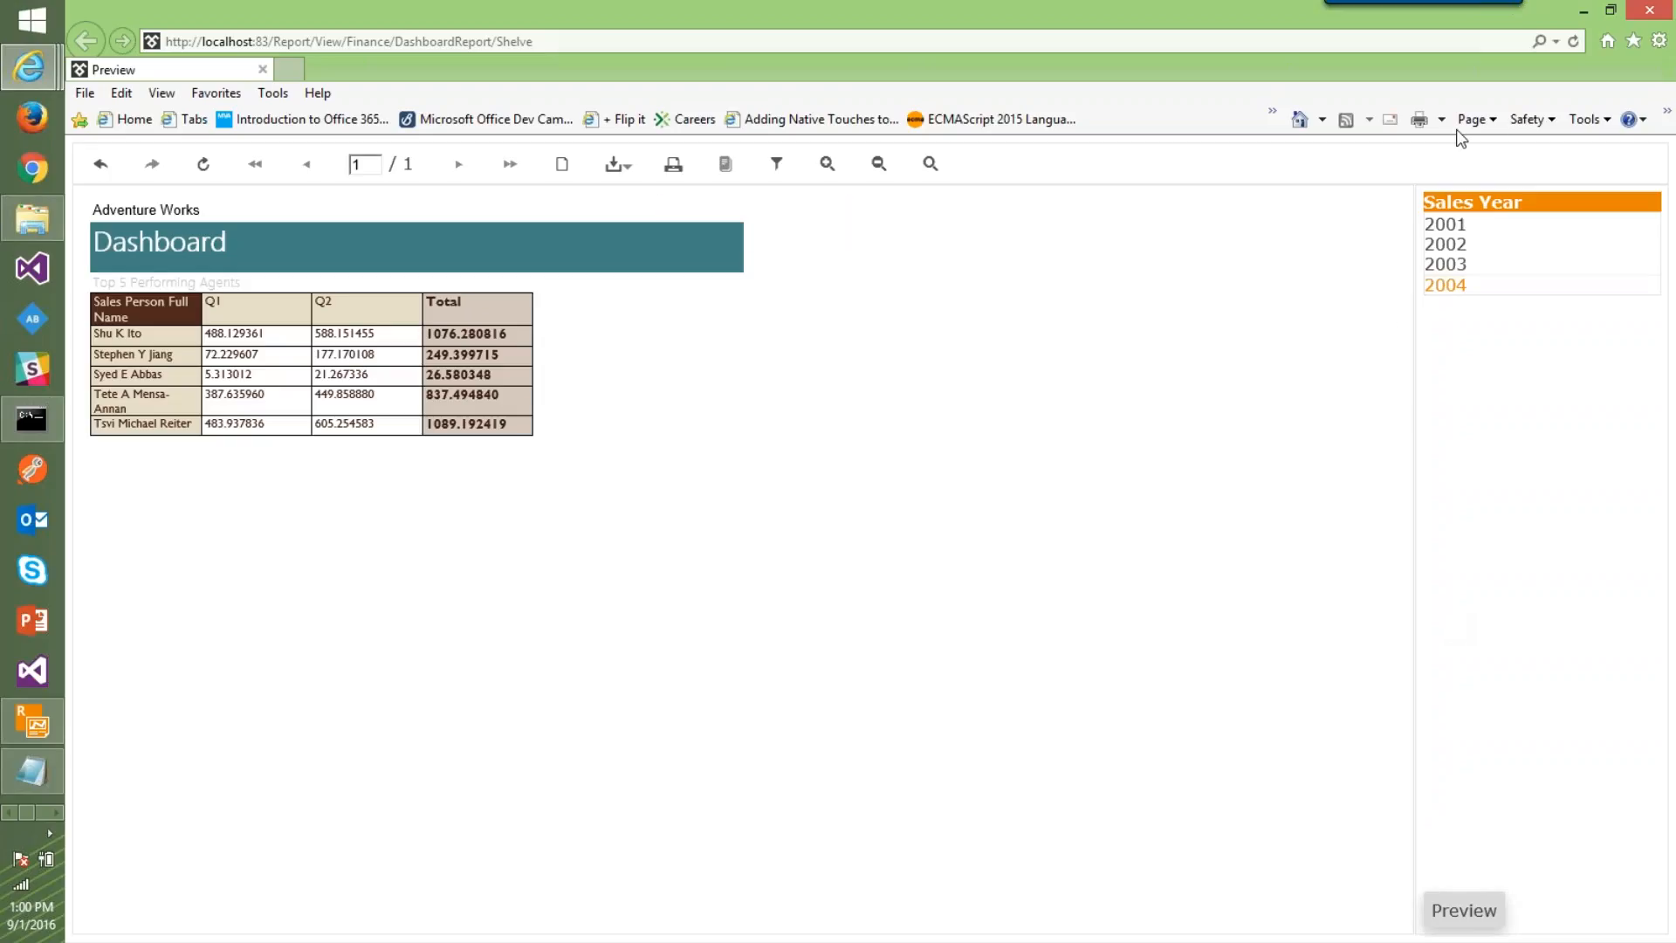
click(1453, 252)
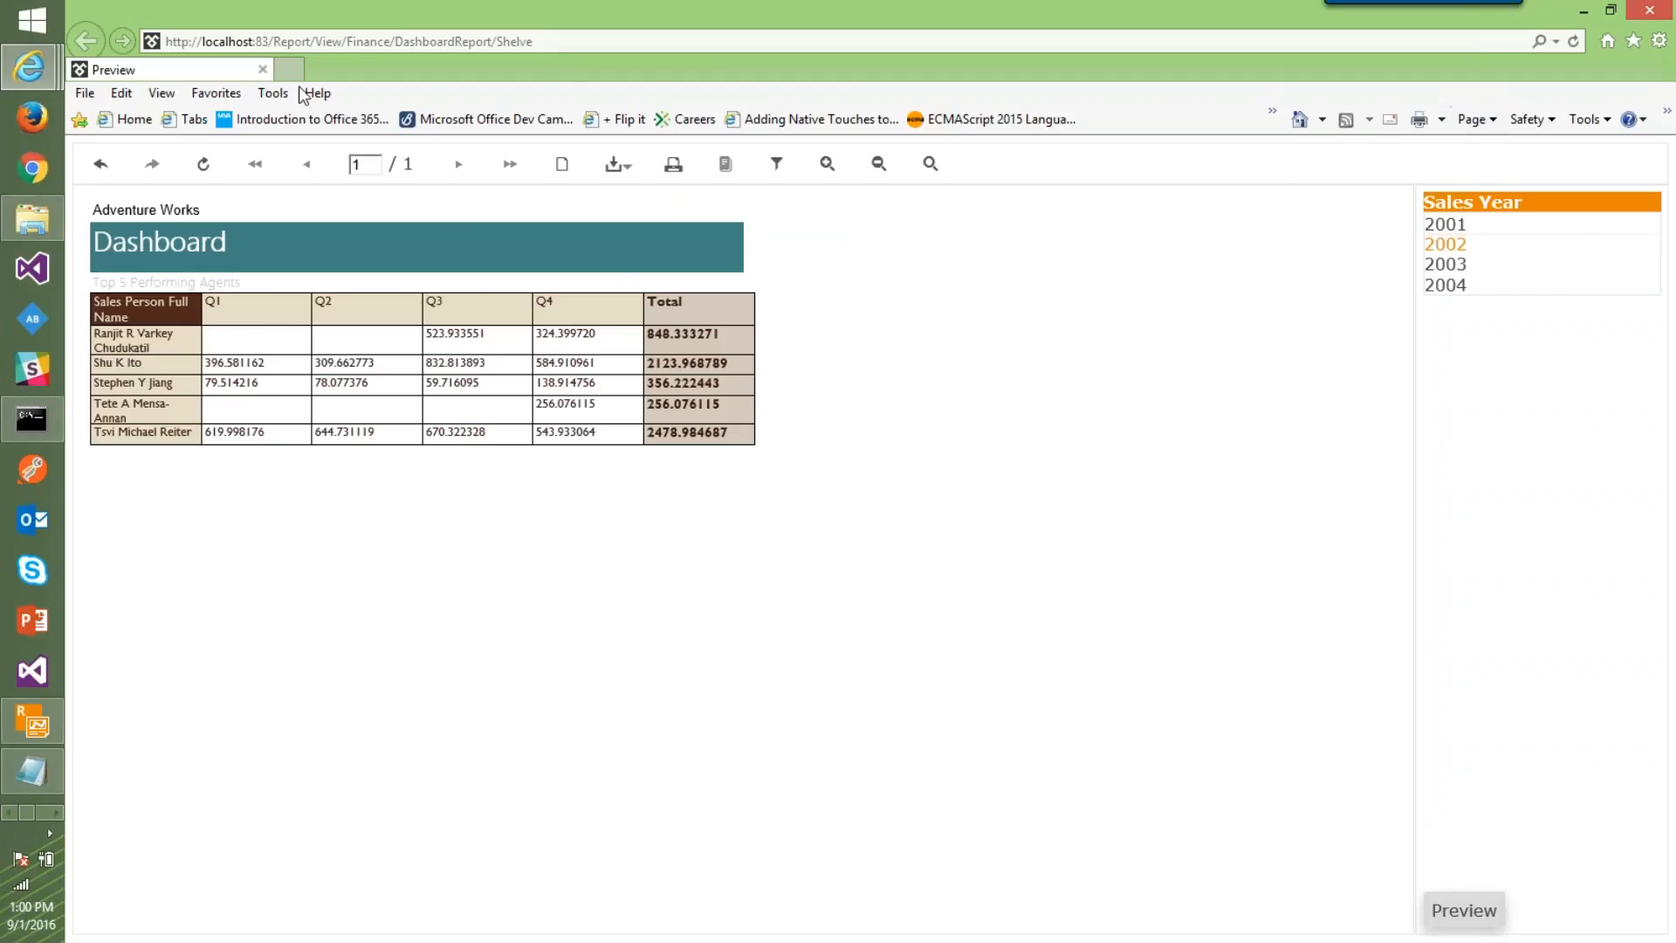
click(262, 69)
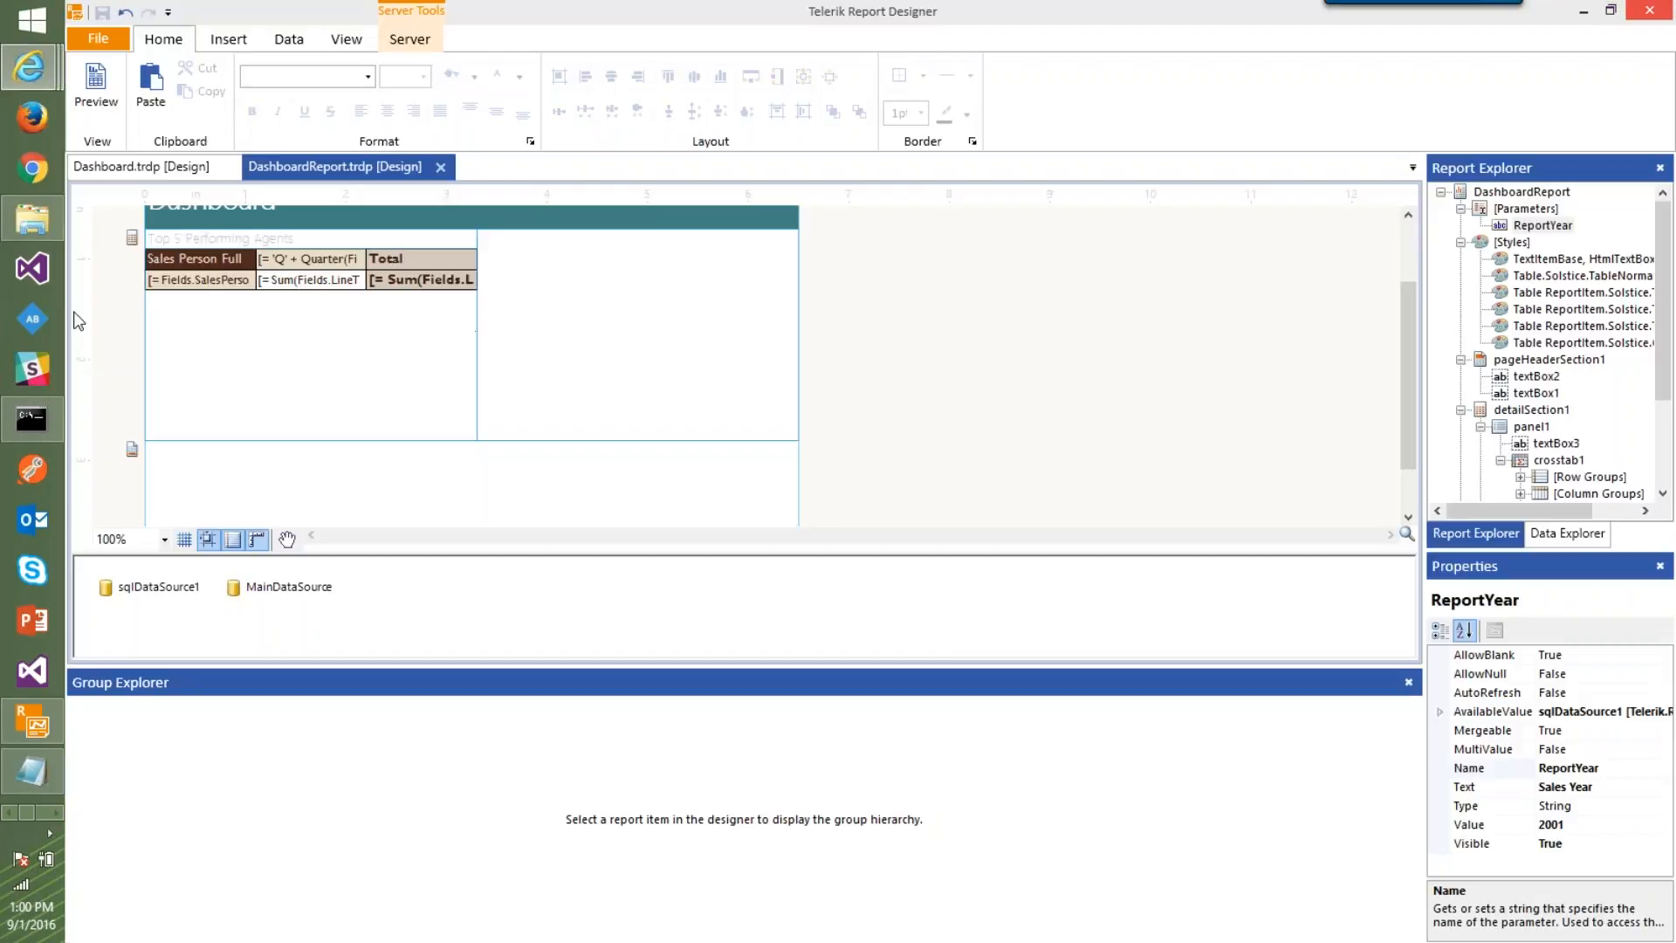
Change the crosstab's first column header text to Sales Person
click(214, 260)
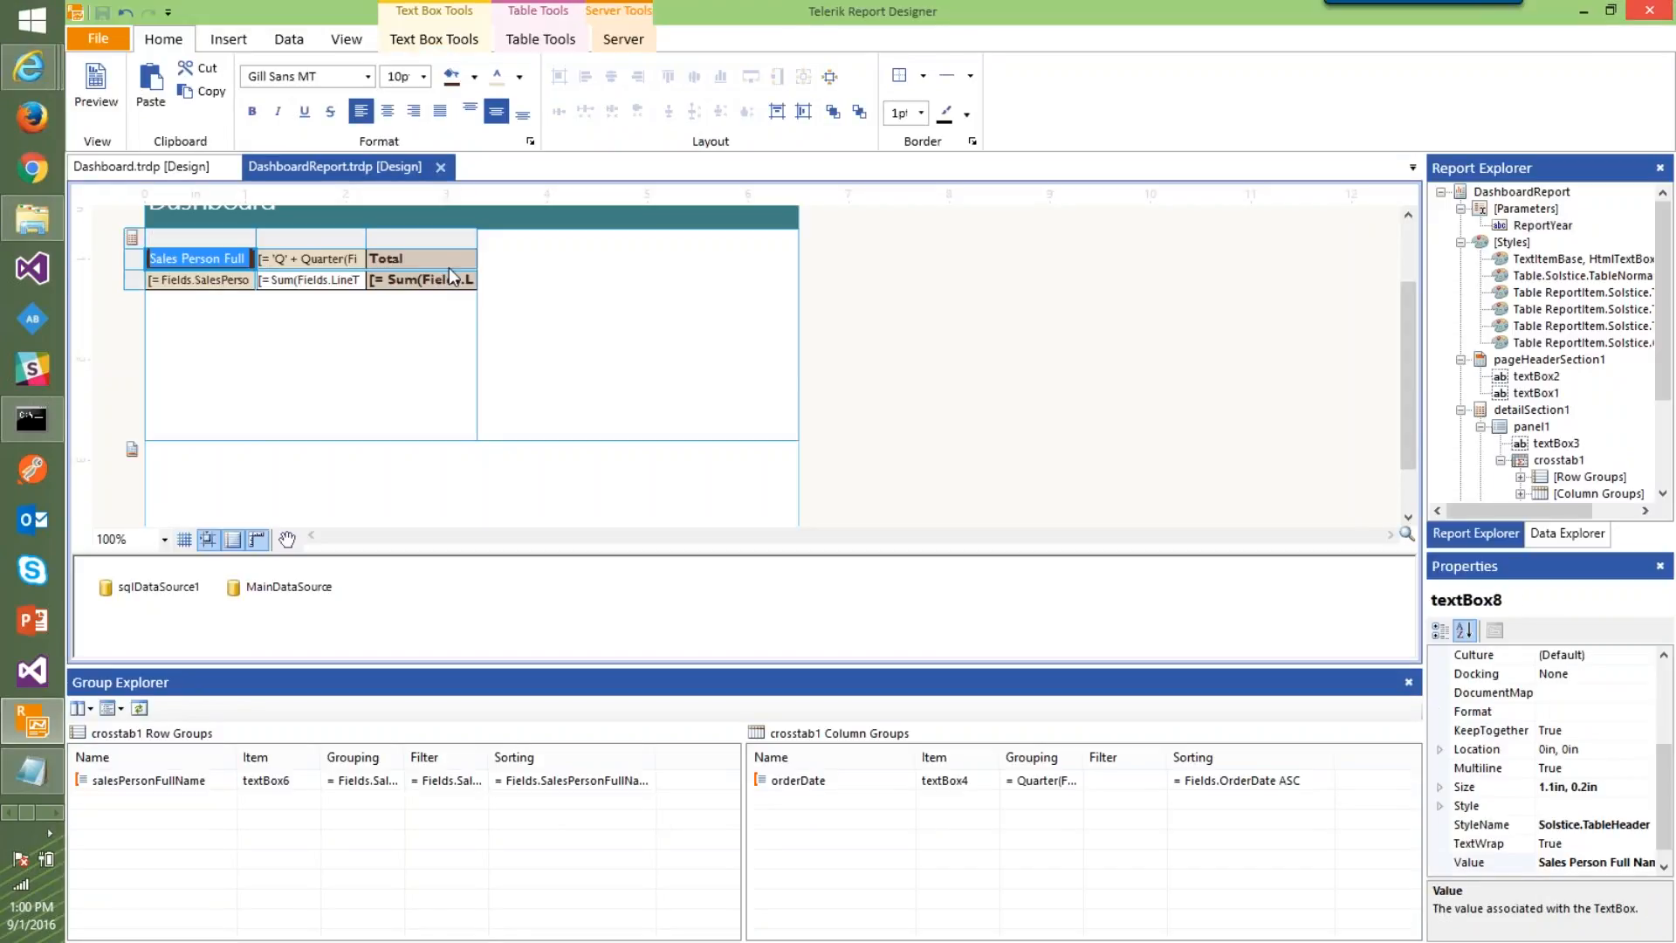
text(Name)
key(ctrl+a)
text(Sales Person)
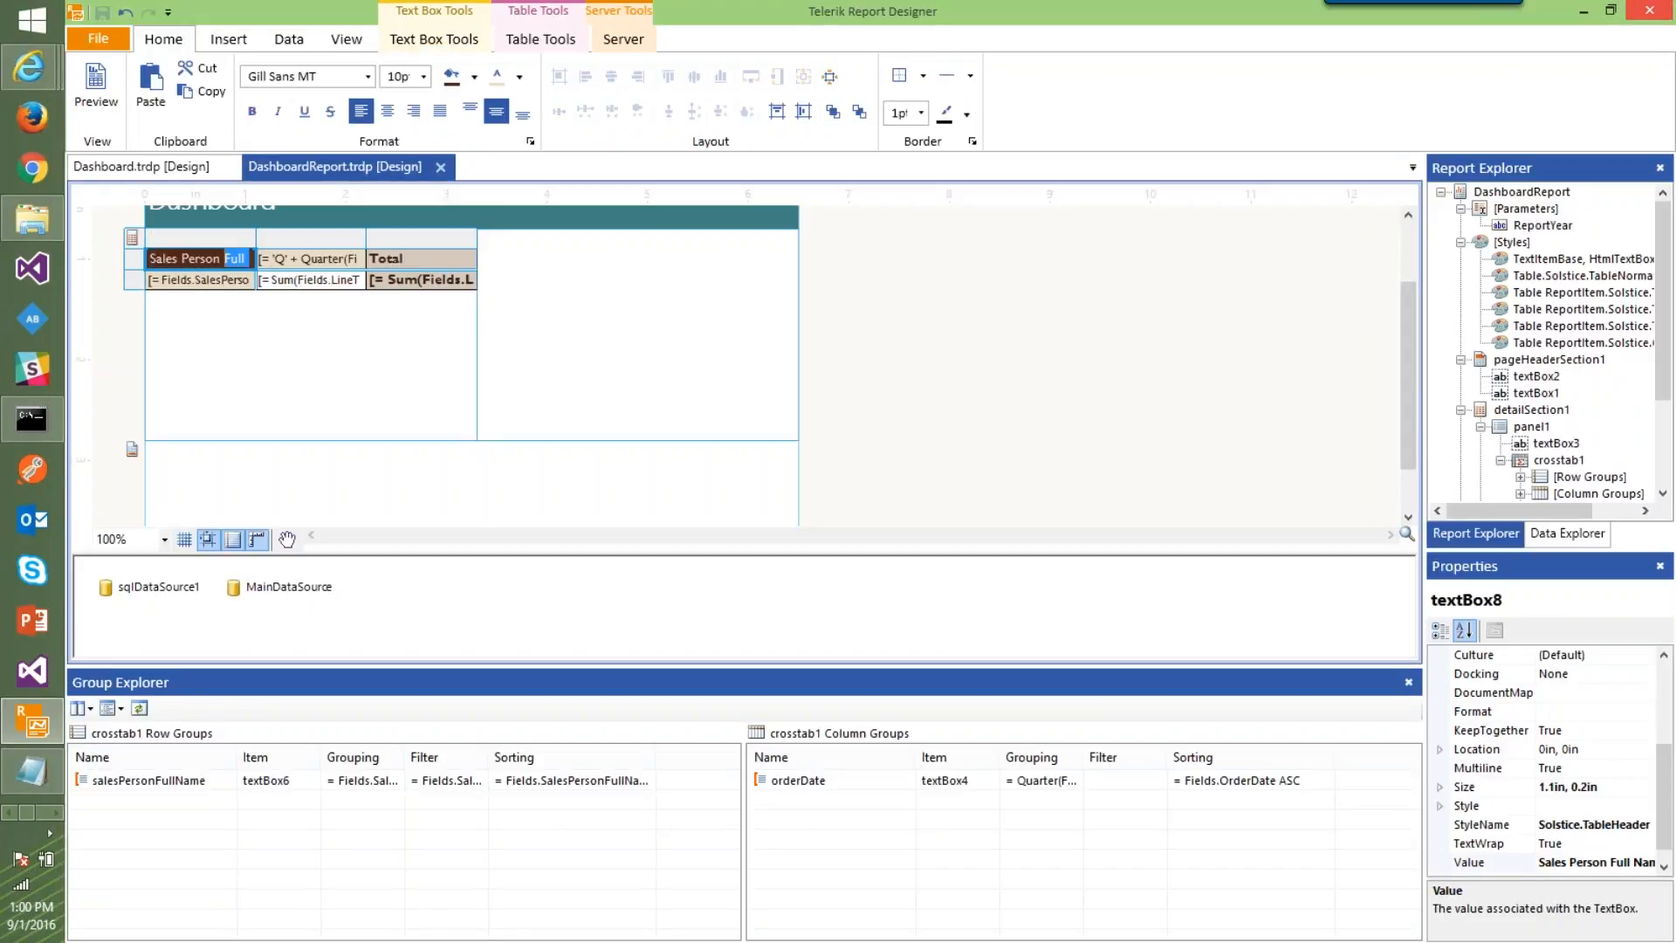
click(611, 295)
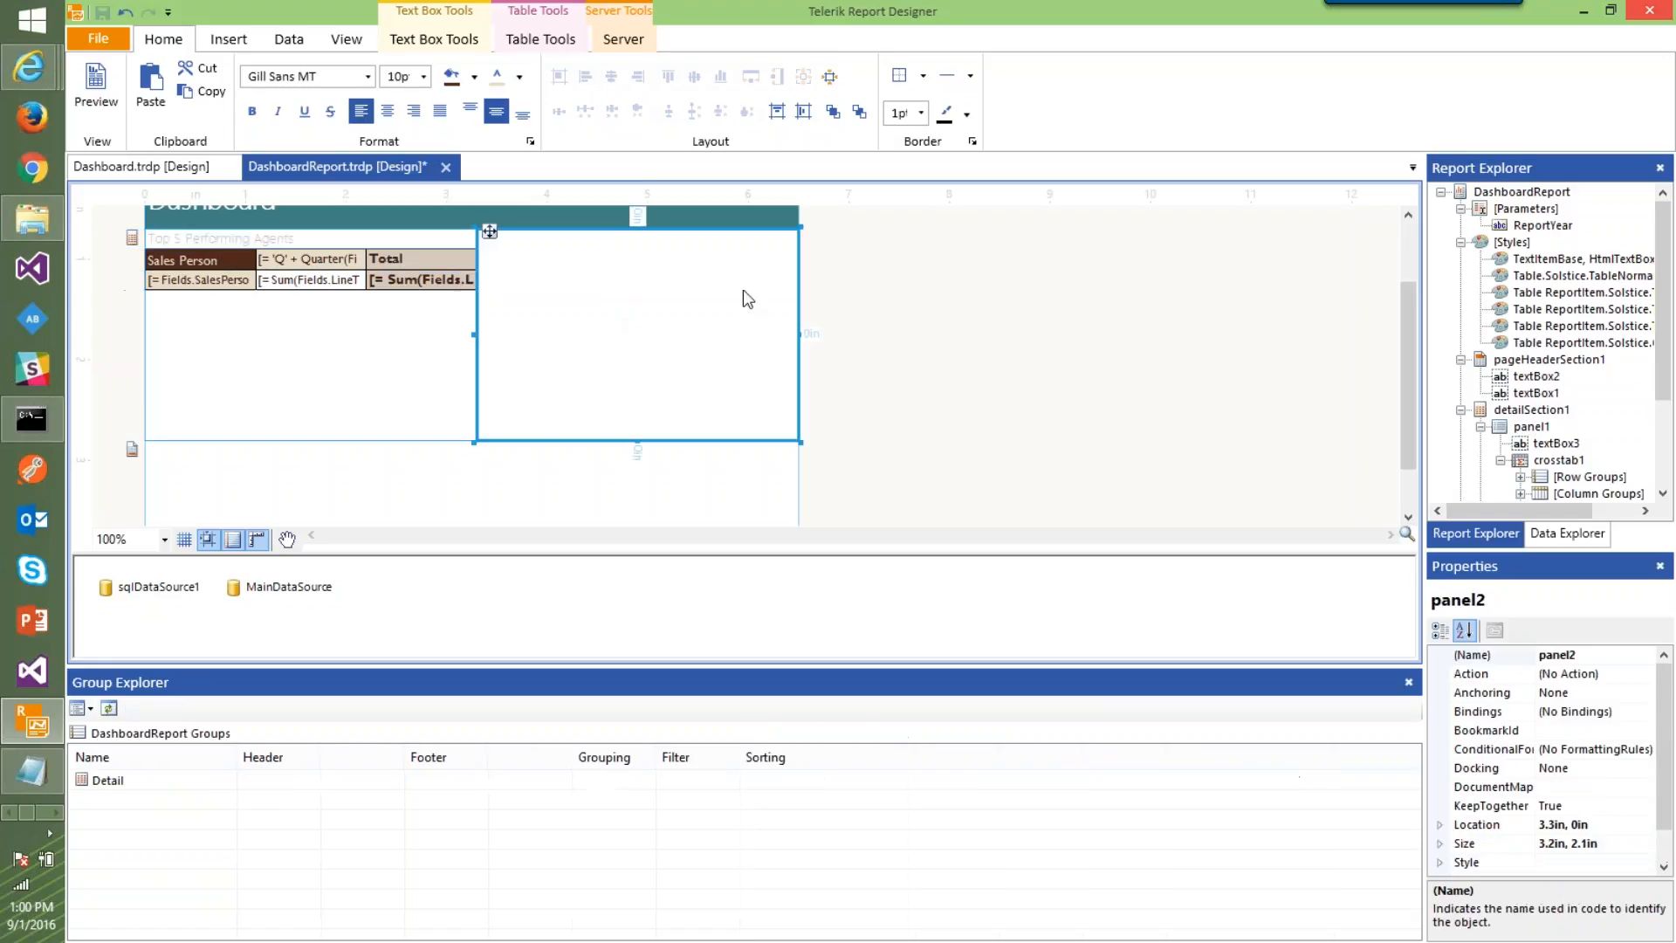
Set the report's width to 10.41in and stretch the Dashboard title box across the full report width
scroll(785, 331, up, 2)
click(953, 388)
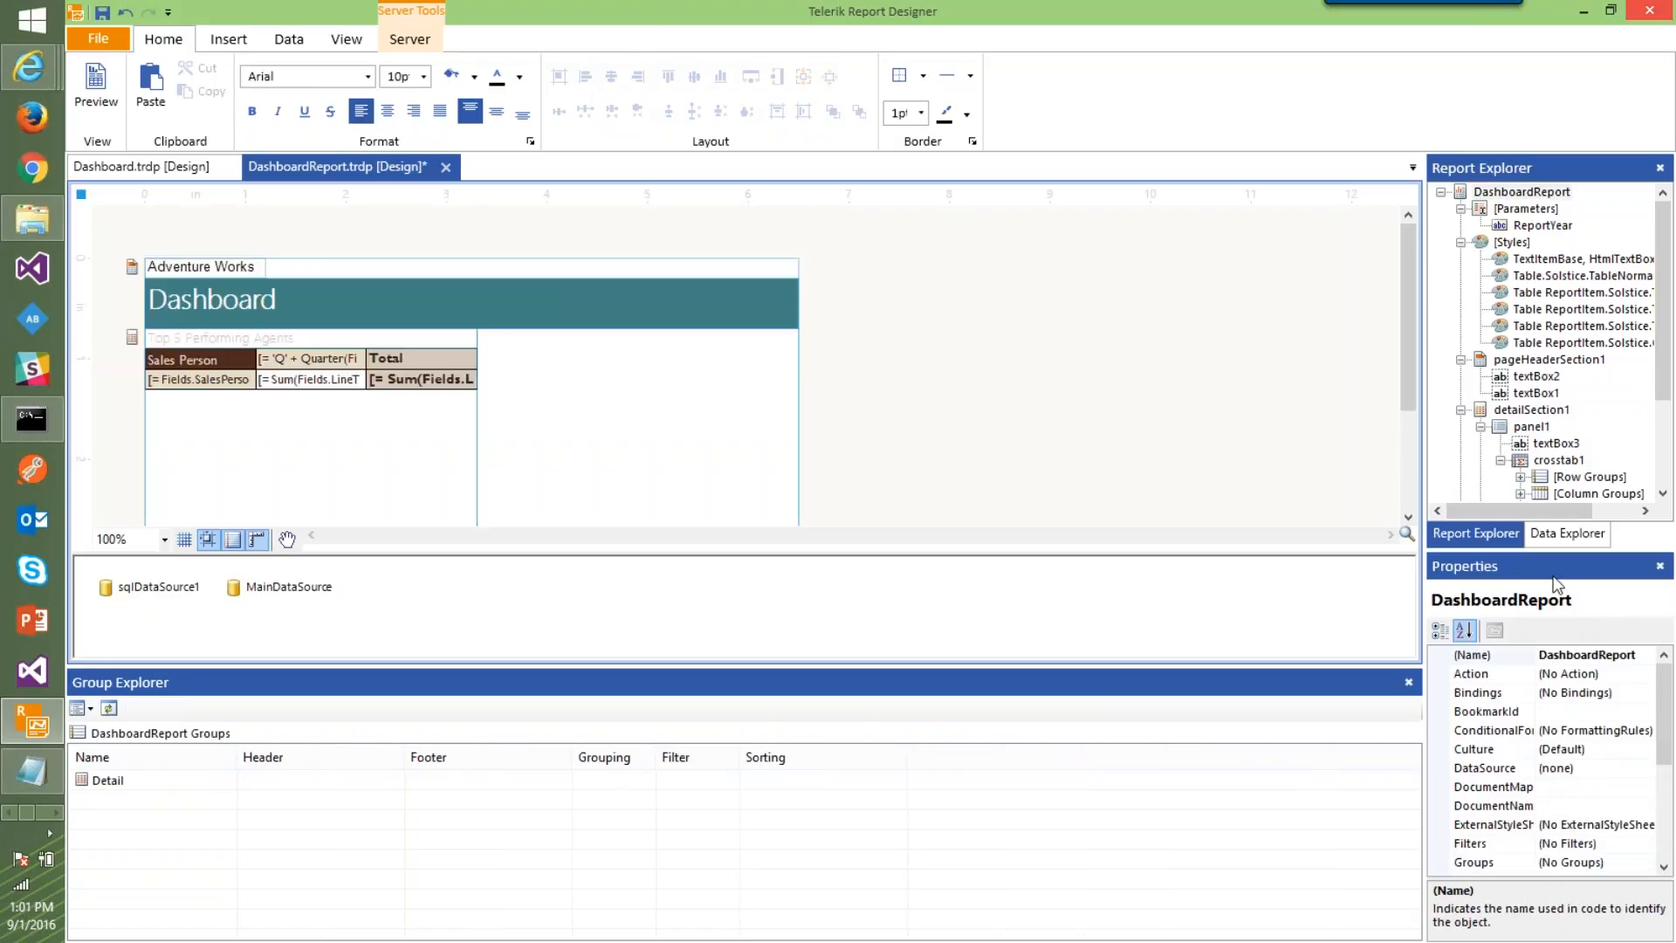
scroll(1558, 786, down, 4)
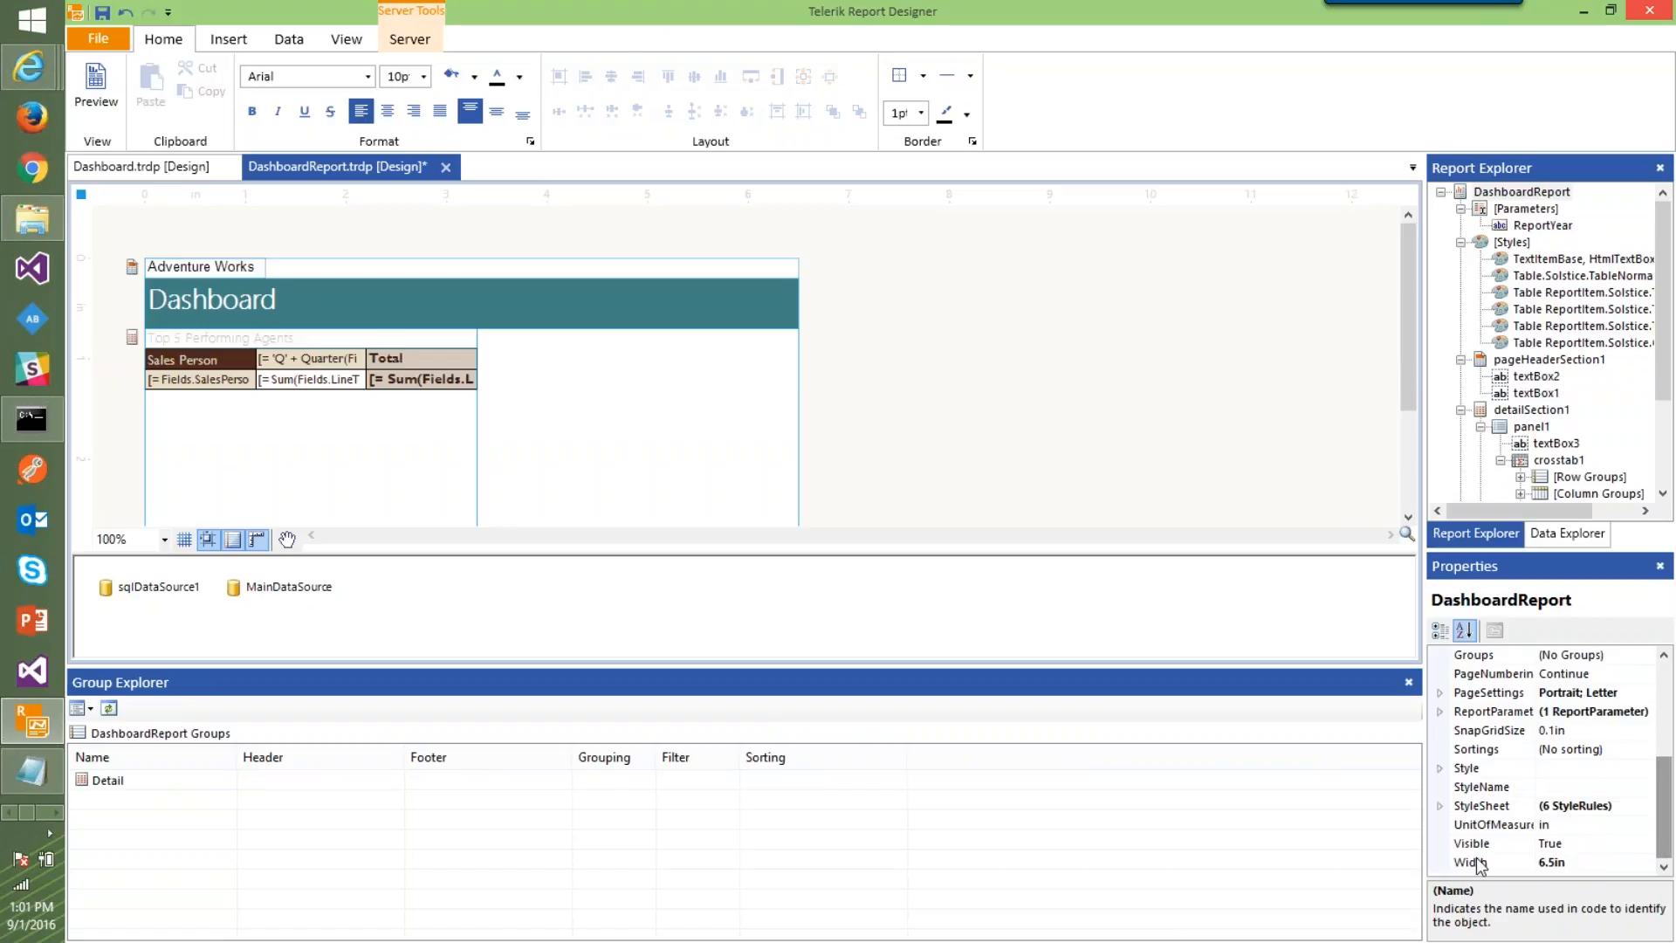
click(1559, 863)
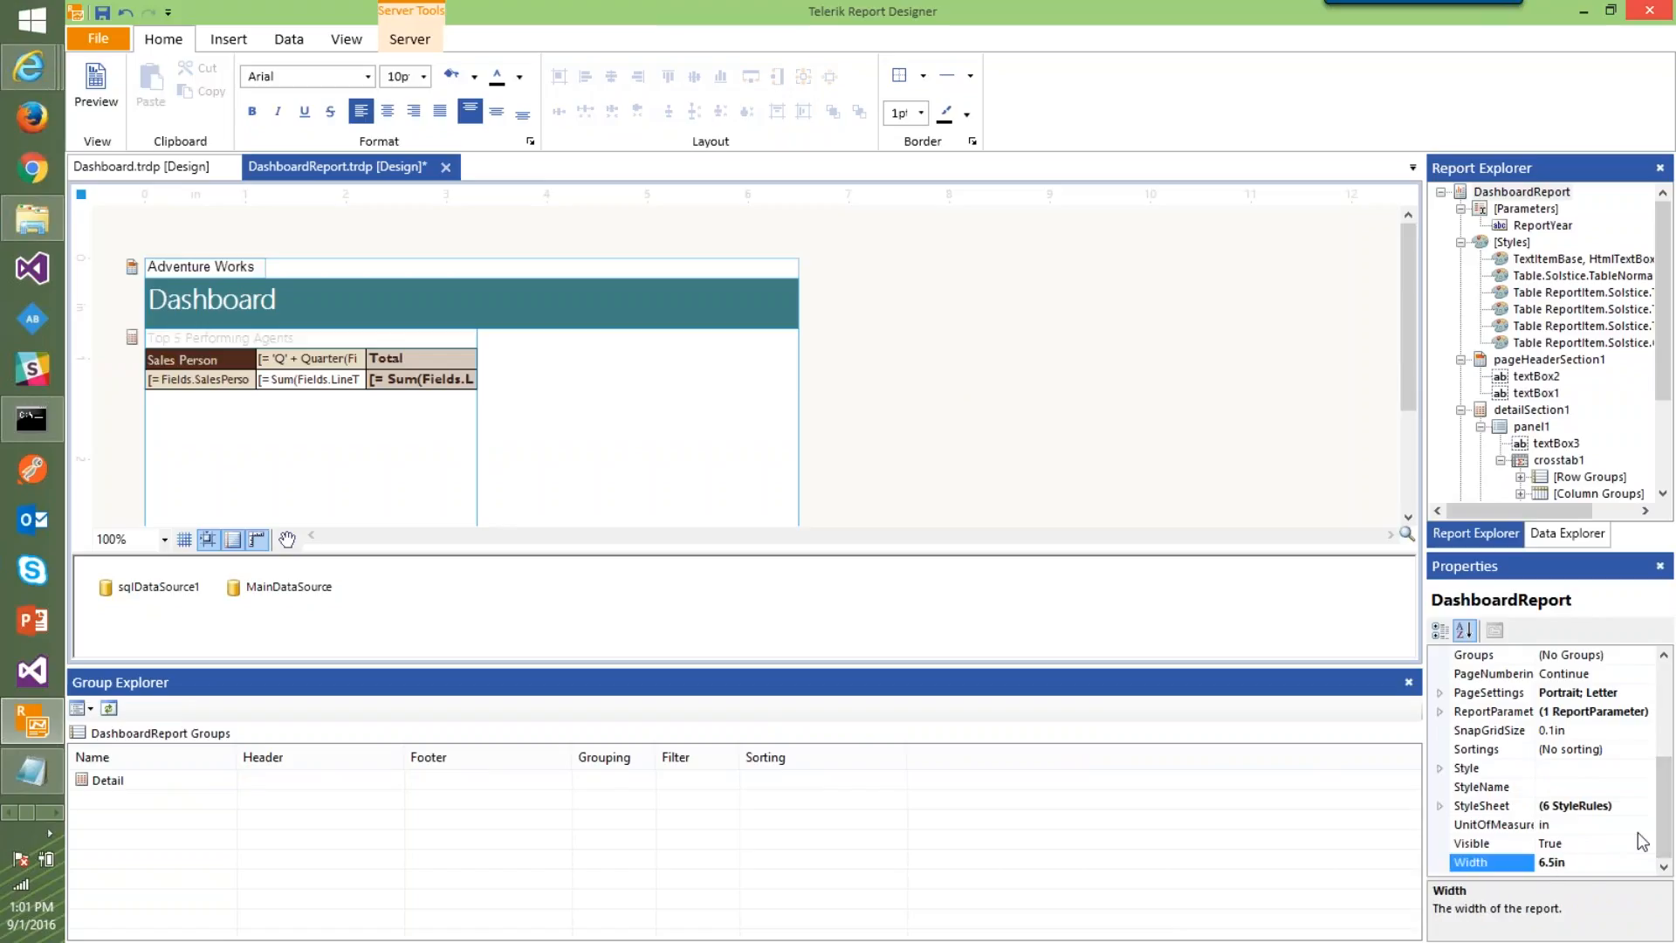
key(Delete)
text(10.41)
key(Return)
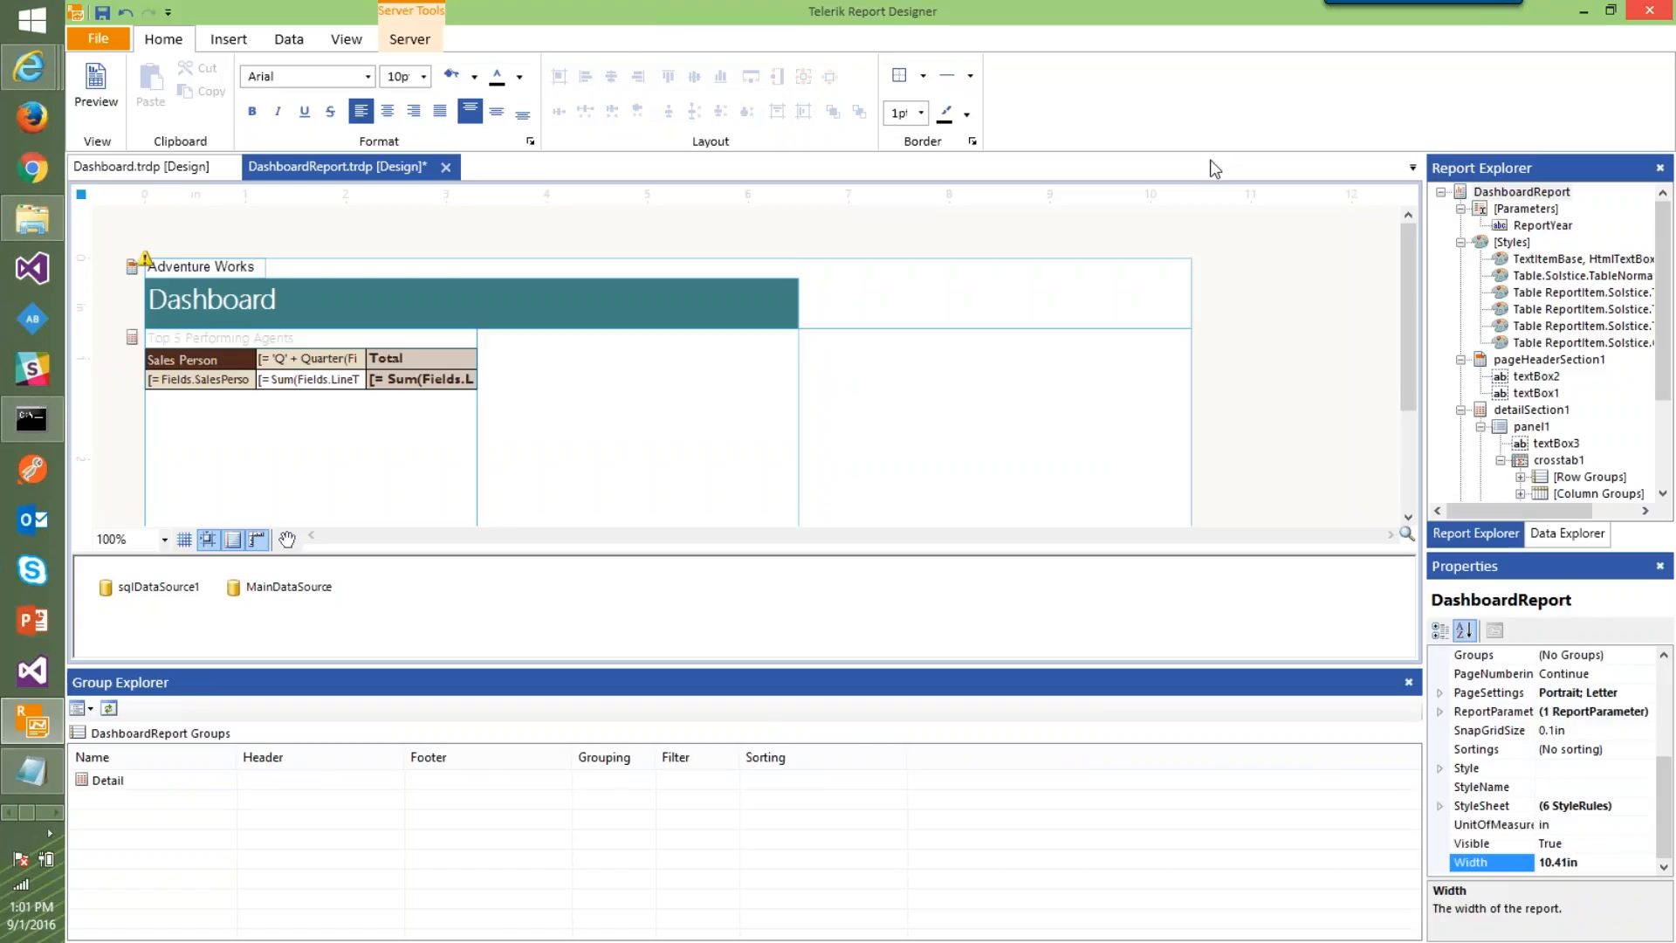
click(800, 314)
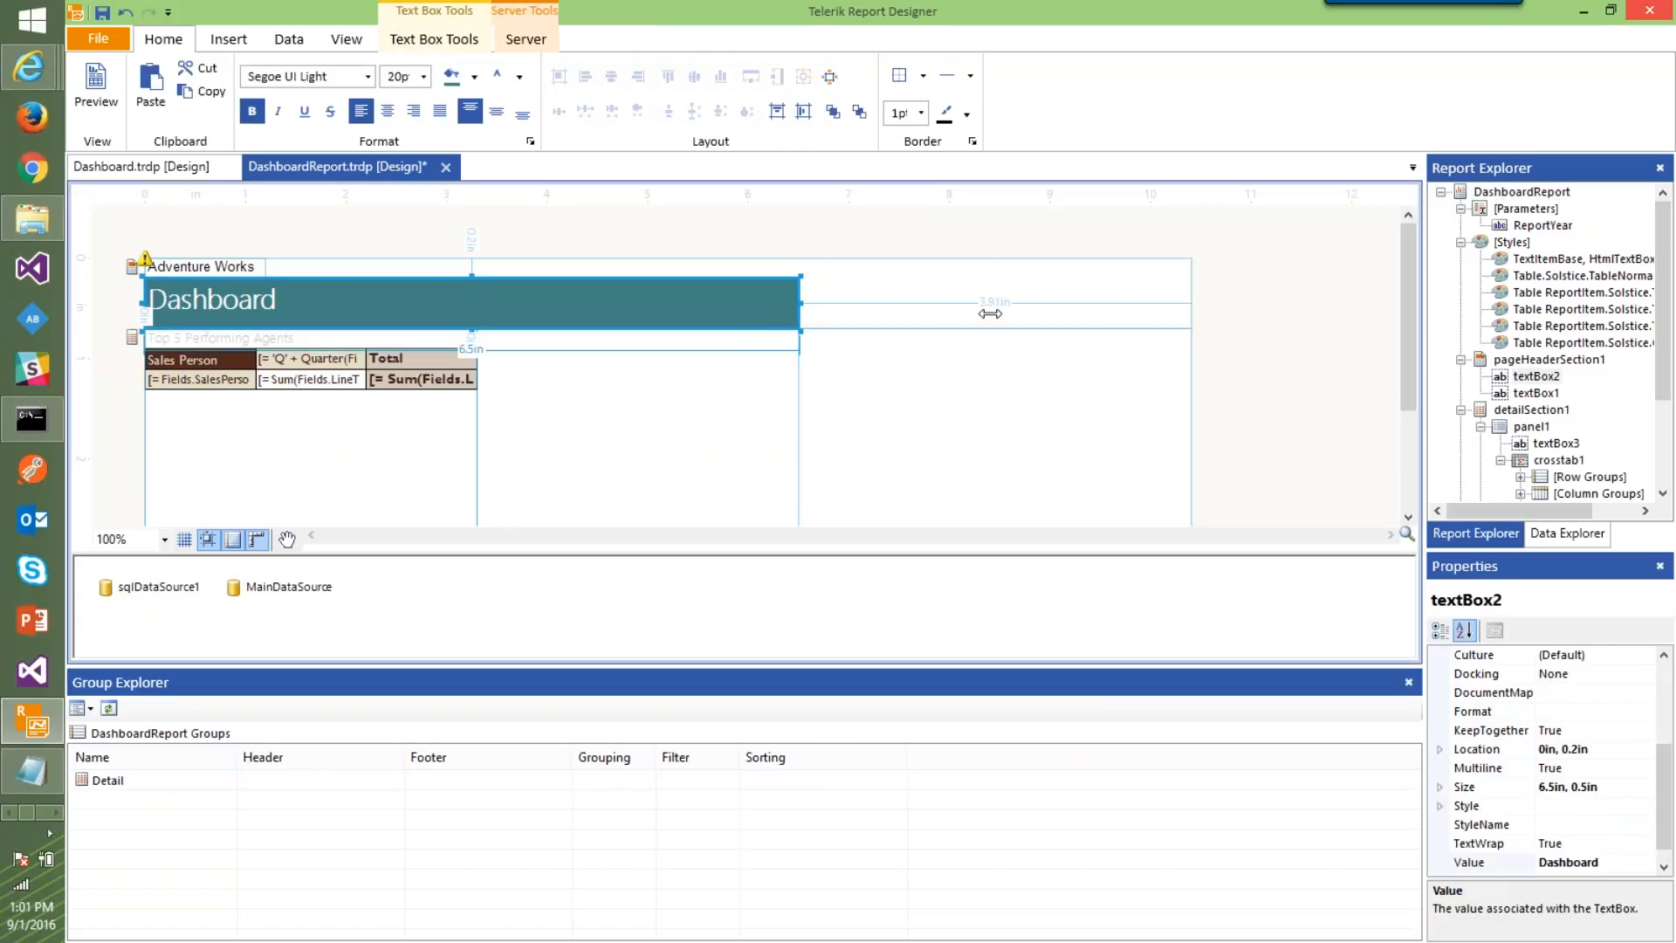
drag(800, 314, 1193, 314)
Move the empty second panel to the report's right edge and extend its left side to make it about 4.91in wide
click(695, 435)
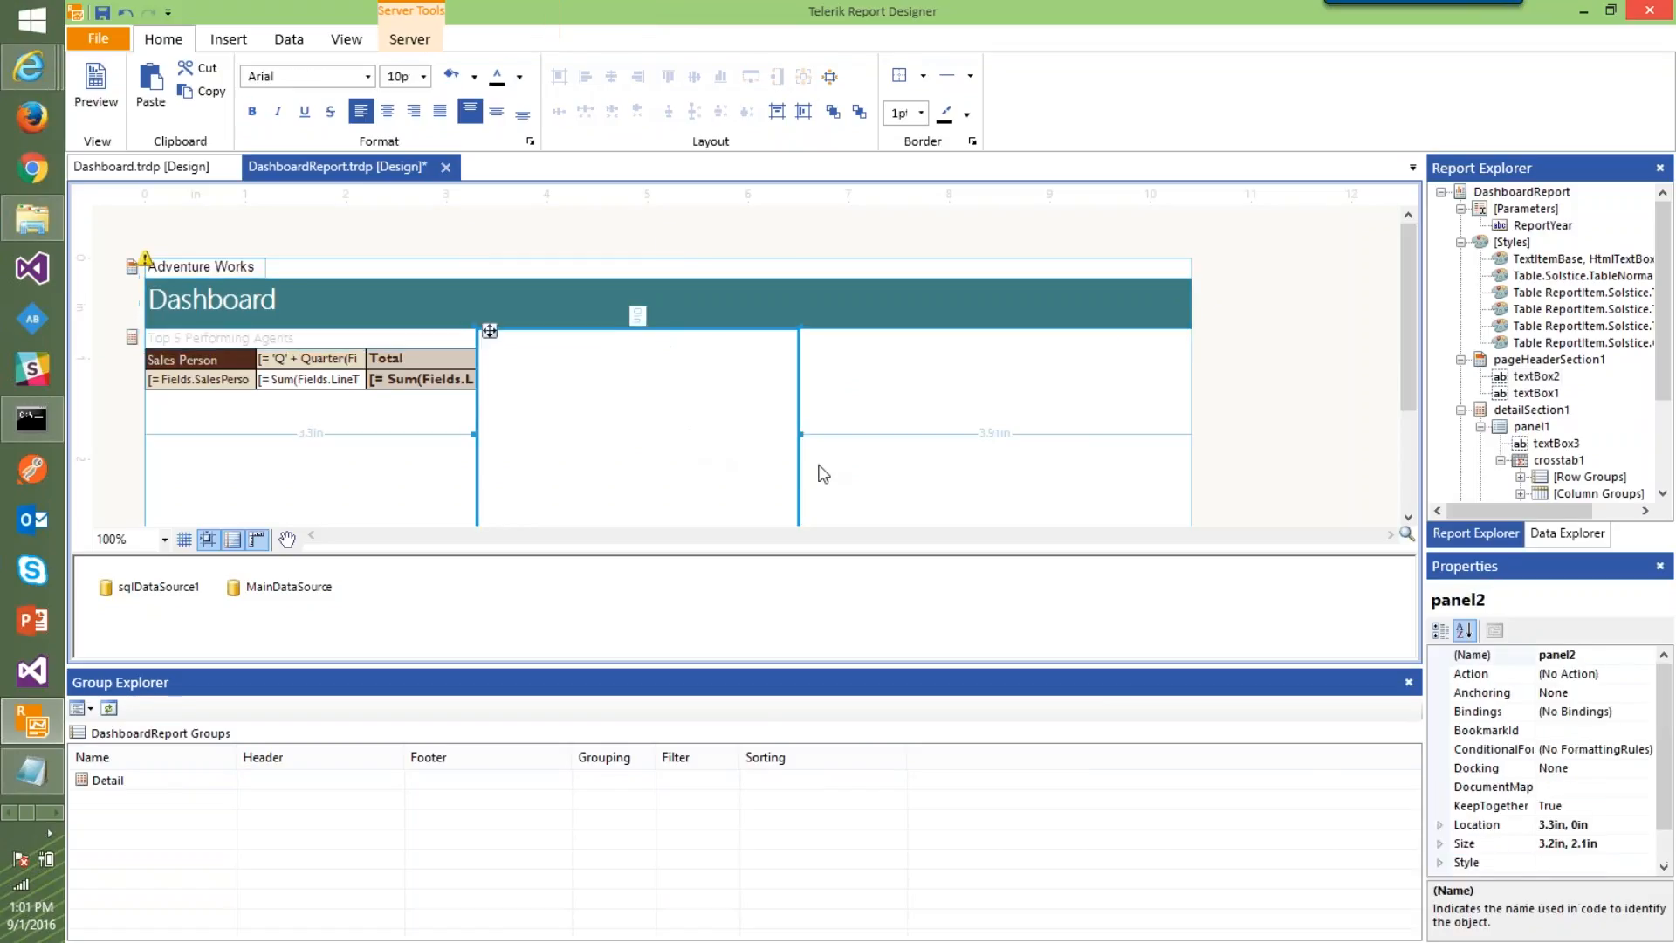
scroll(1260, 438, down, 3)
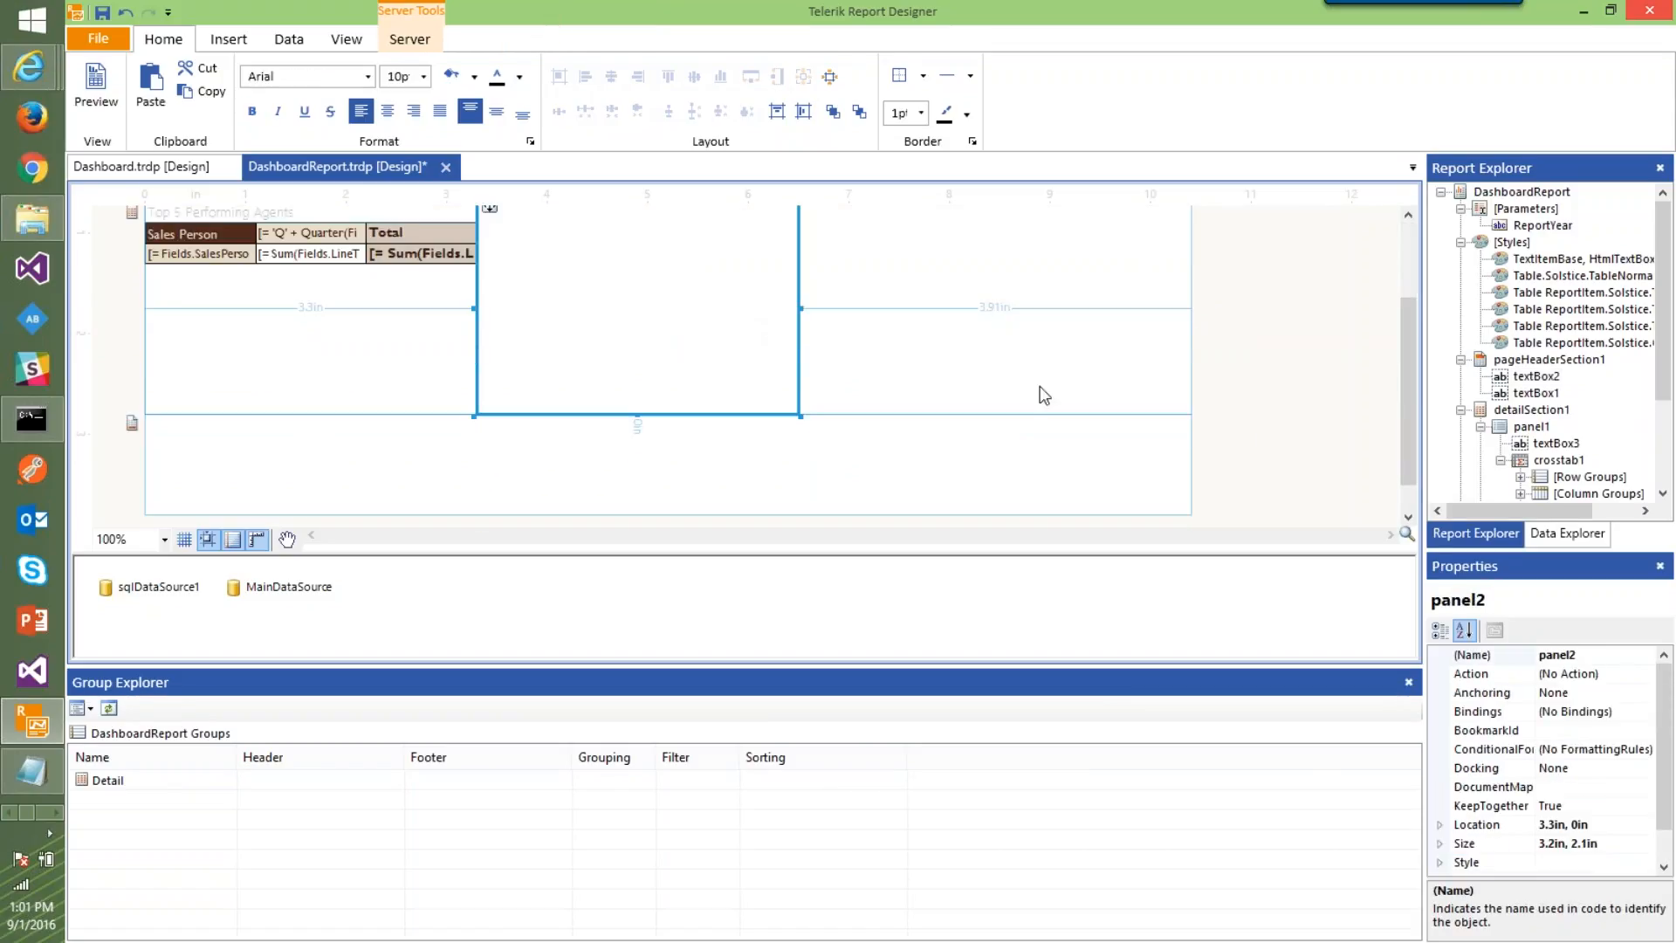
scroll(1040, 384, up, 3)
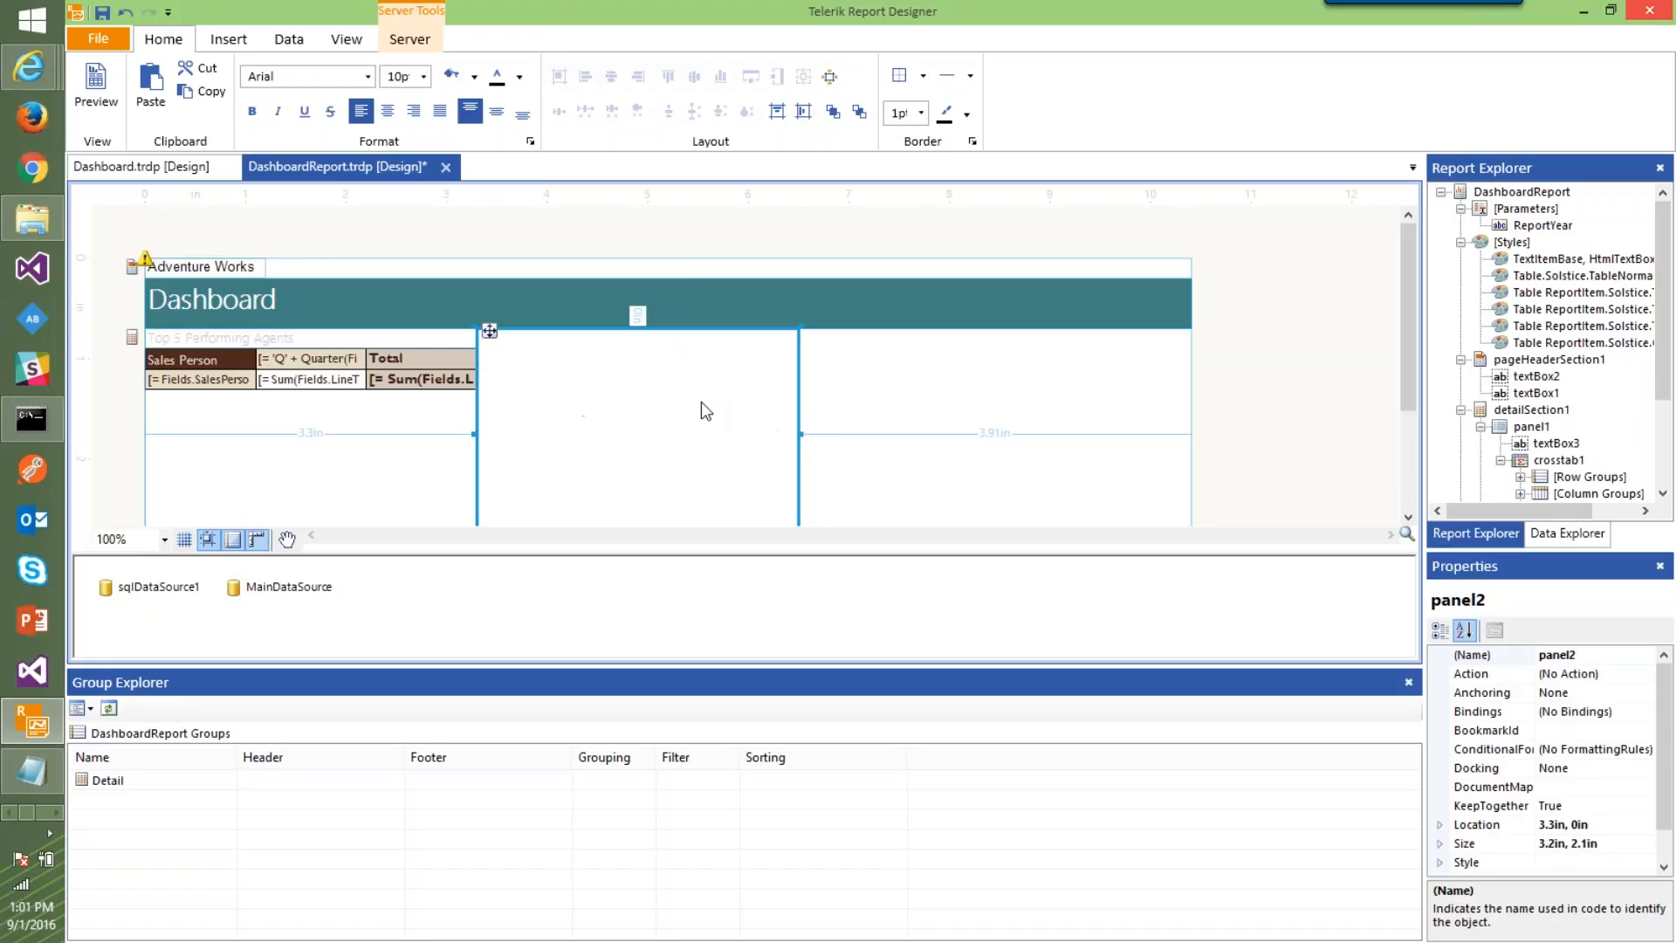
drag(489, 331, 882, 332)
scroll(1236, 403, down, 3)
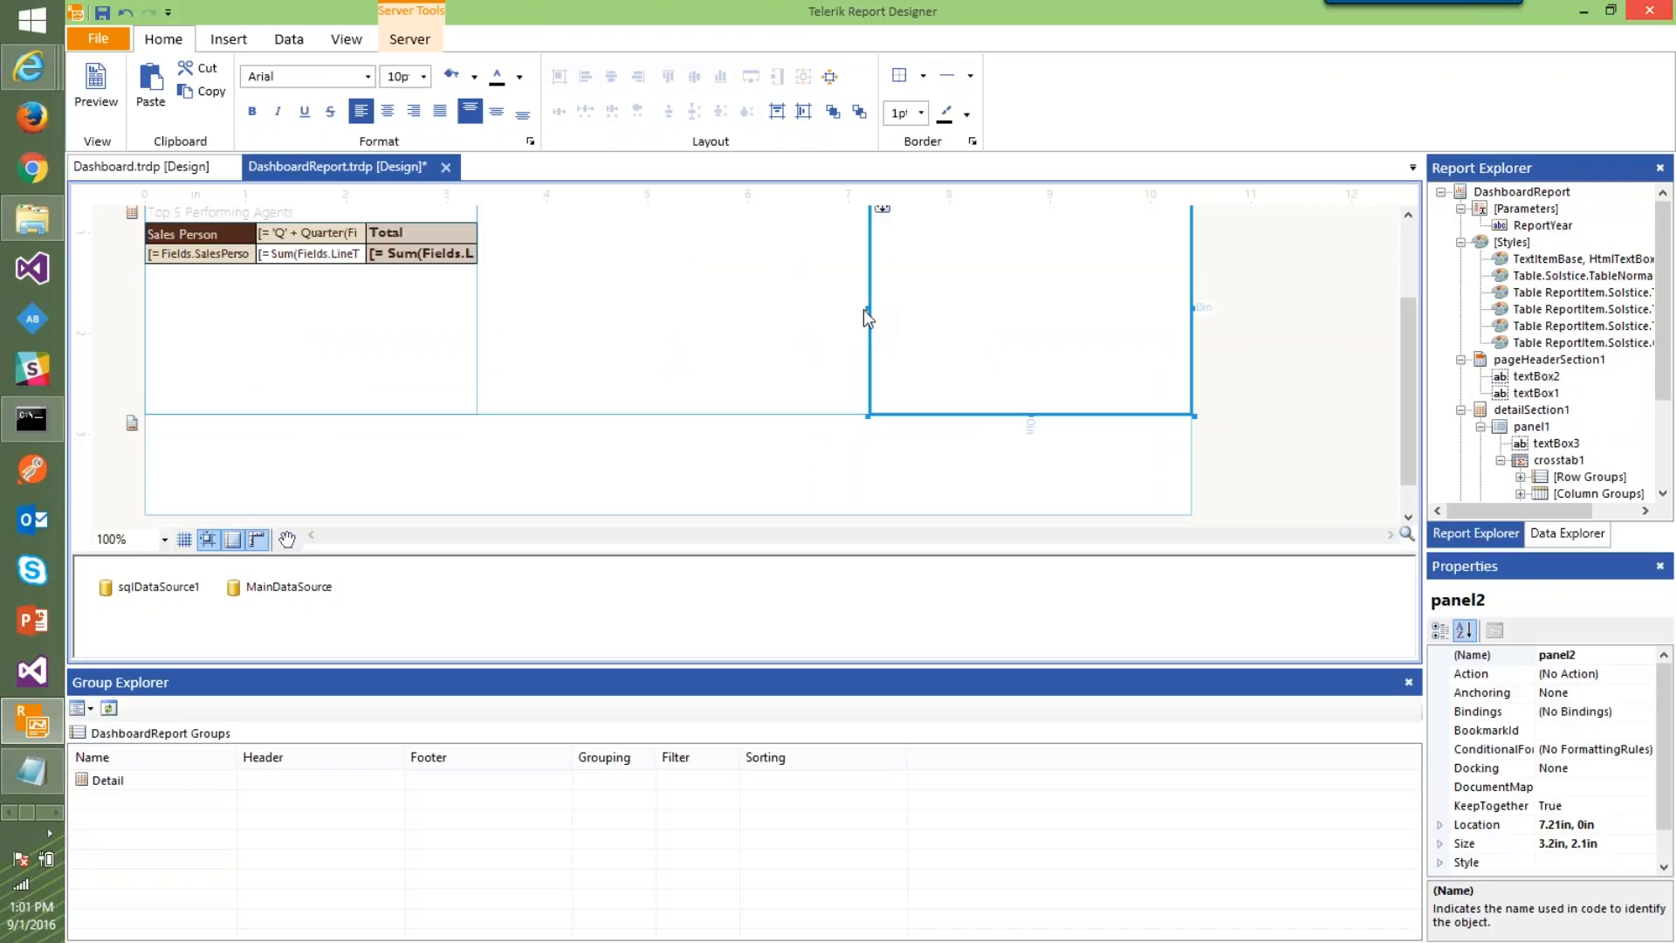
drag(867, 310, 697, 301)
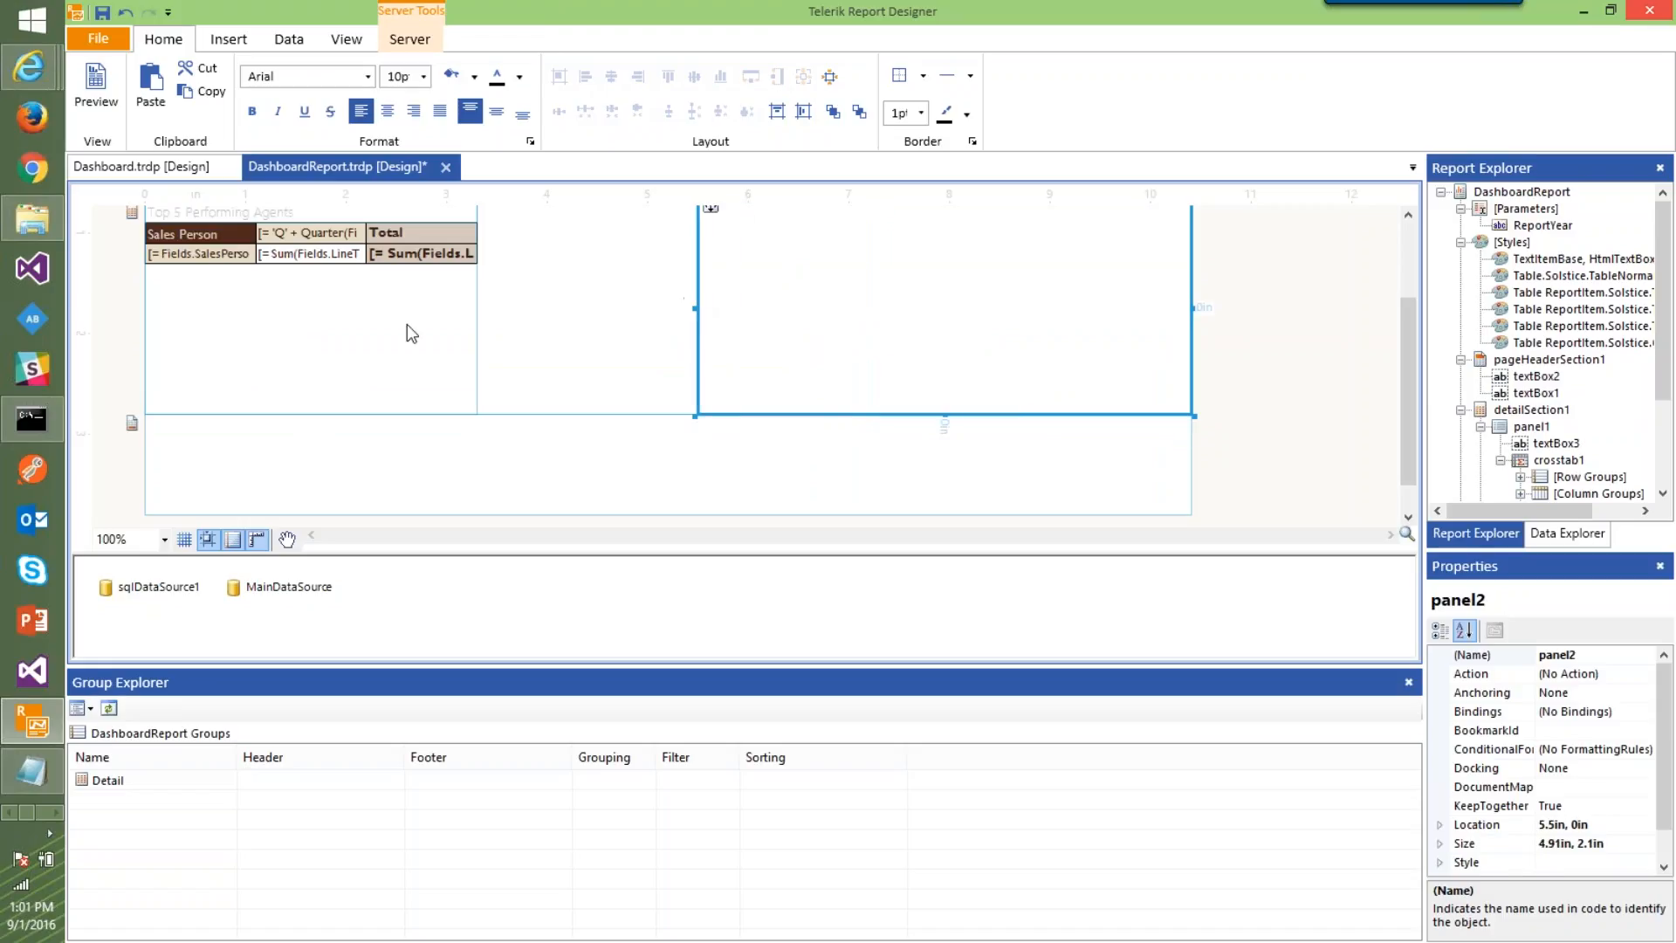
Widen the panel holding the crosstab to about 5.5in so it meets the second panel
click(407, 328)
drag(477, 310, 699, 312)
scroll(1315, 418, up, 2)
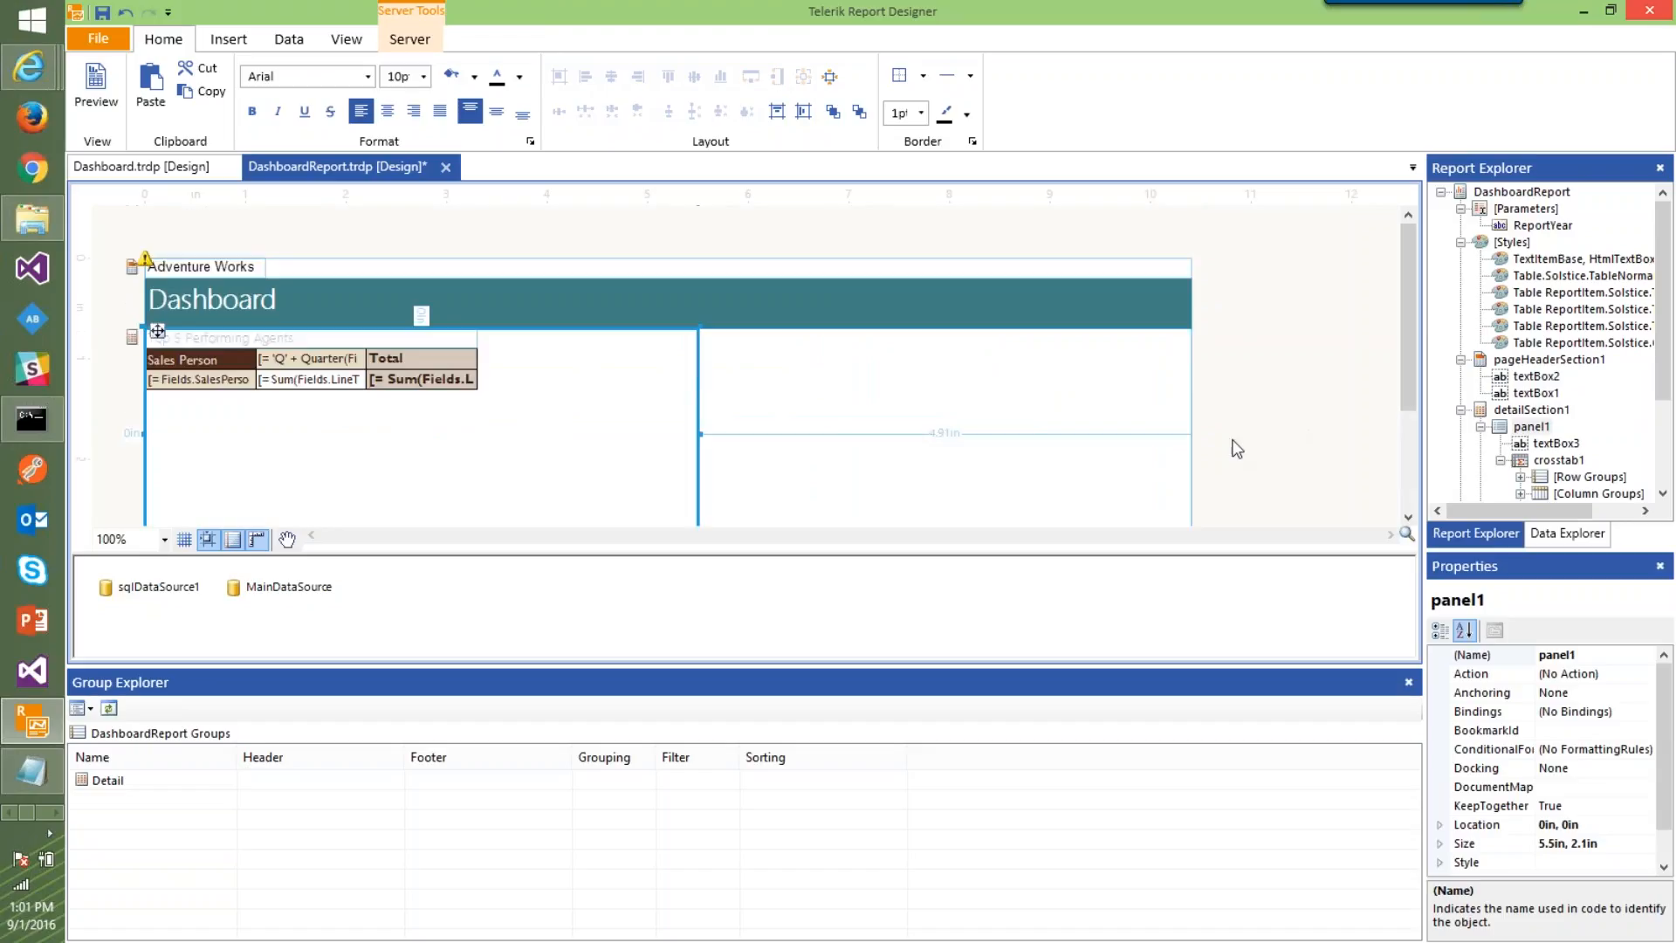
Copy the Top 5 Performing Agents text box into the second panel and place it in the panel's upper-left corner
click(261, 334)
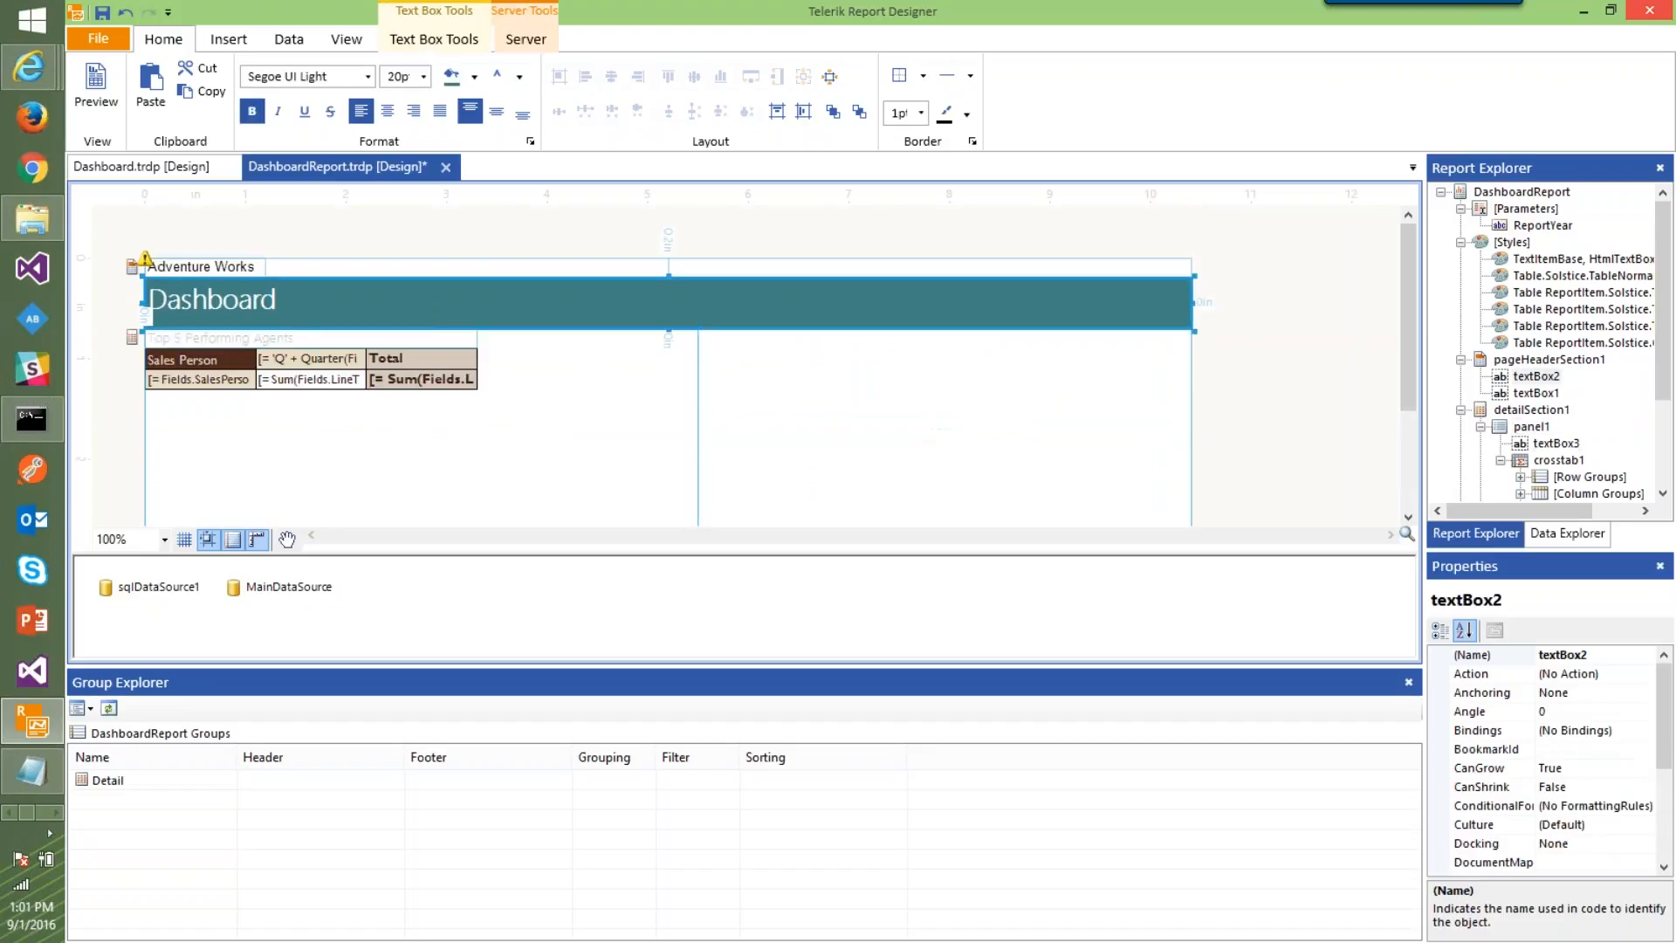
click(768, 339)
key(ctrl+v)
drag(858, 433, 774, 342)
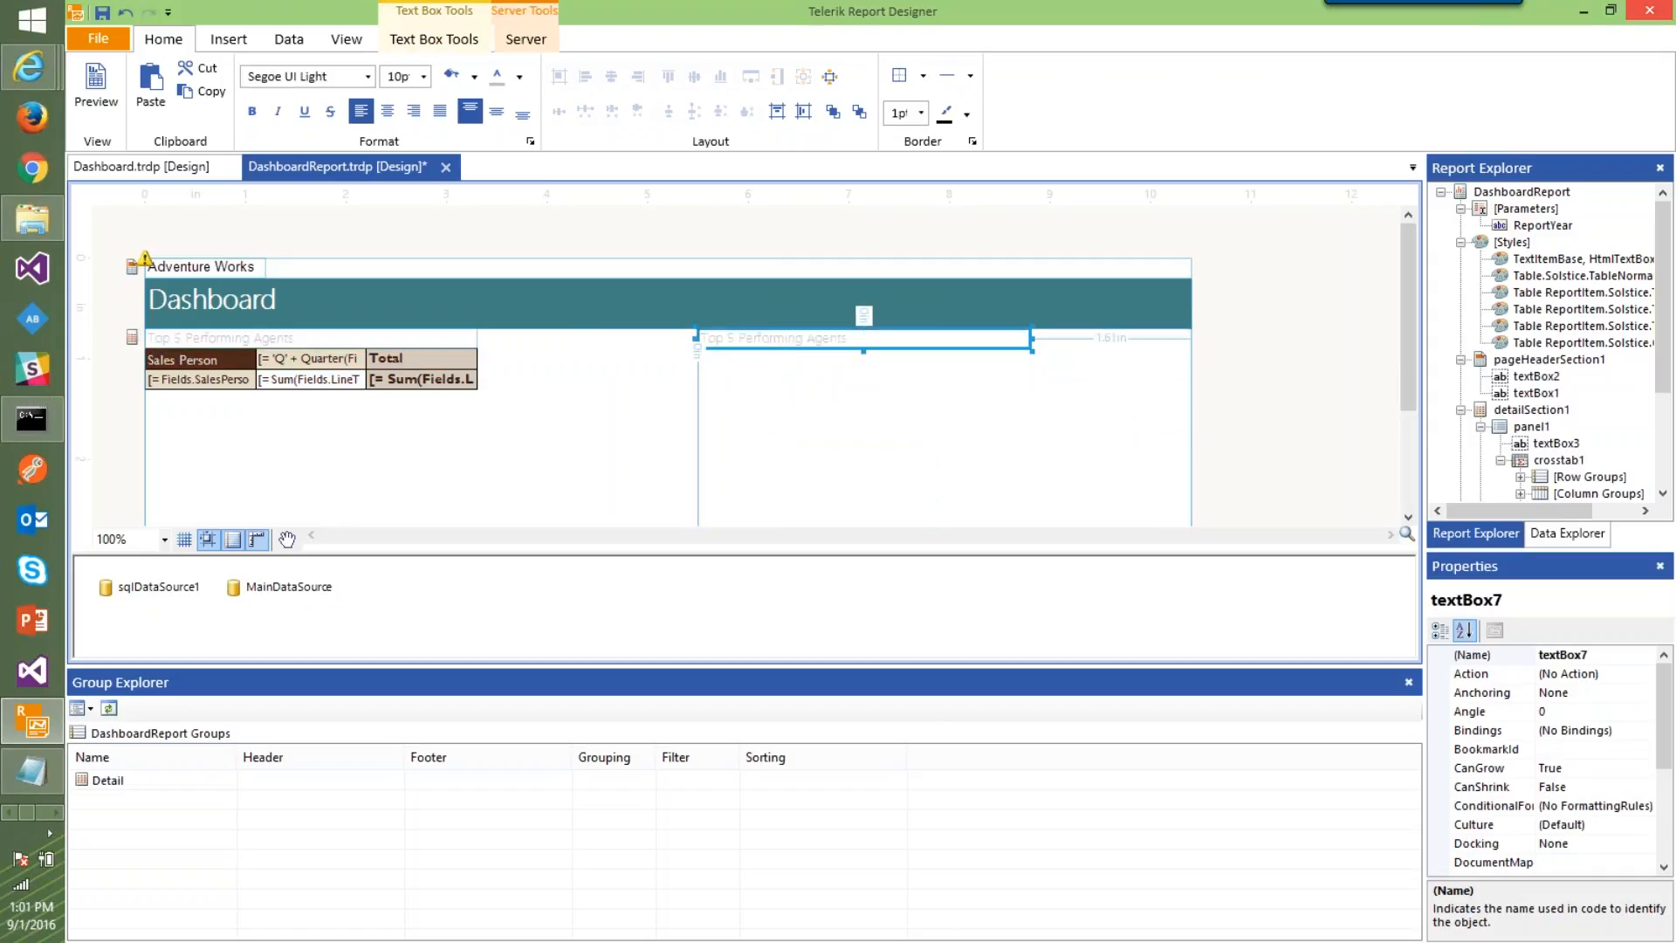
Check the heading wording in the finished sample report and change the copied text box to Yearly Sales Distribution
double_click(775, 342)
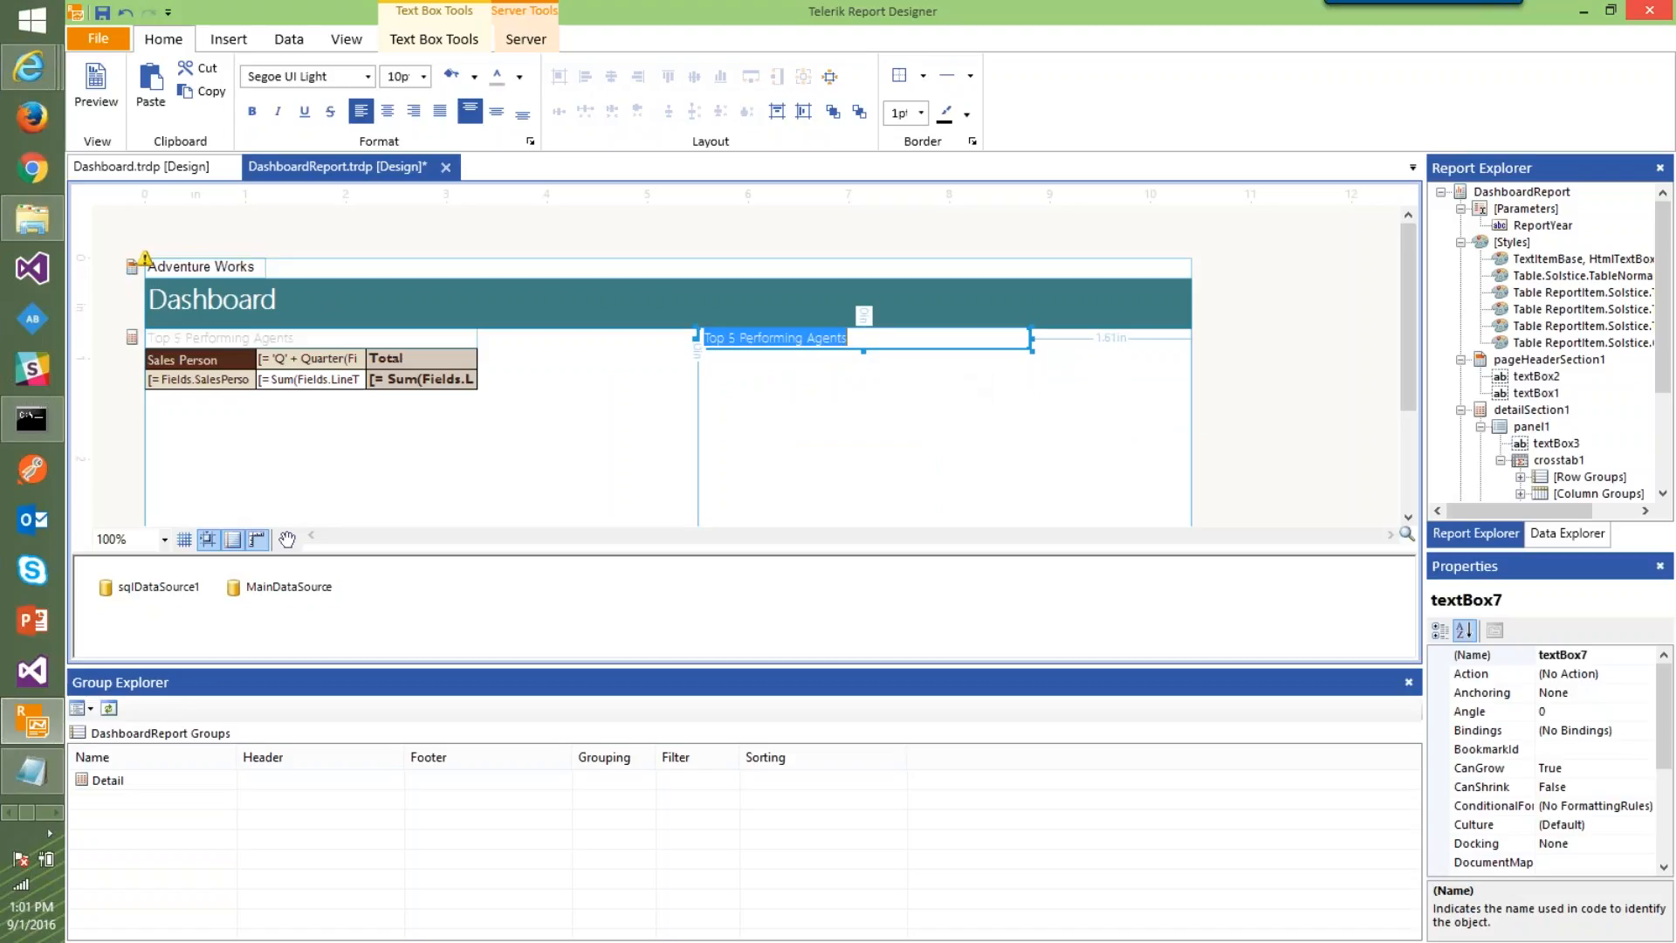
key(alt+Tab)
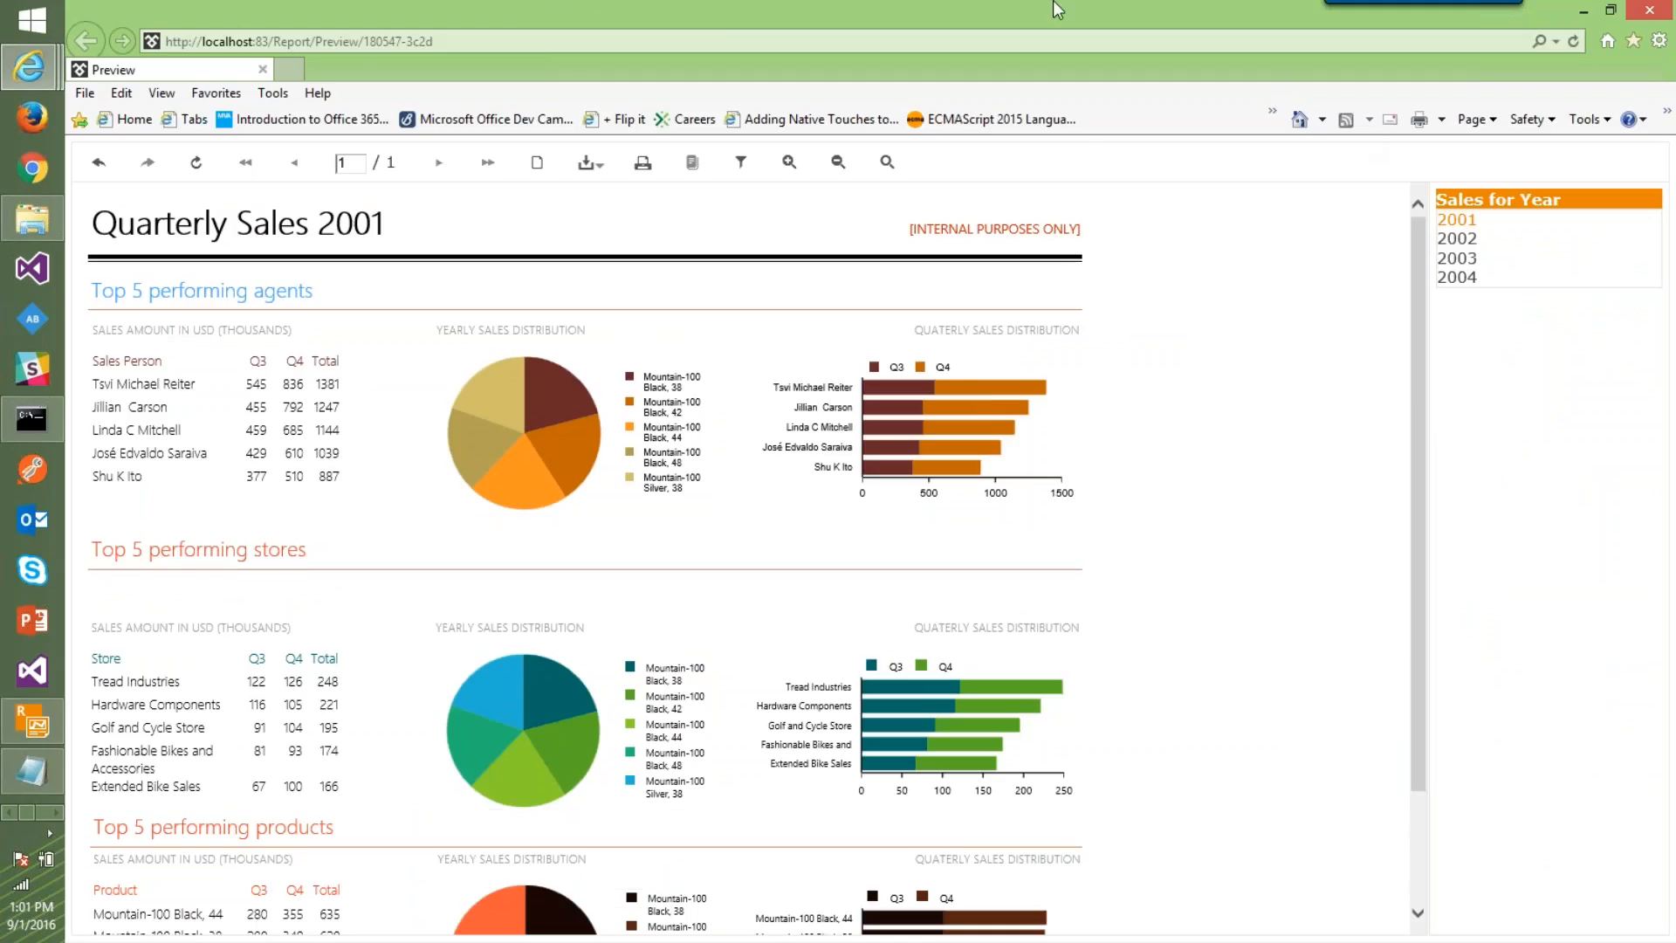
key(alt+Tab)
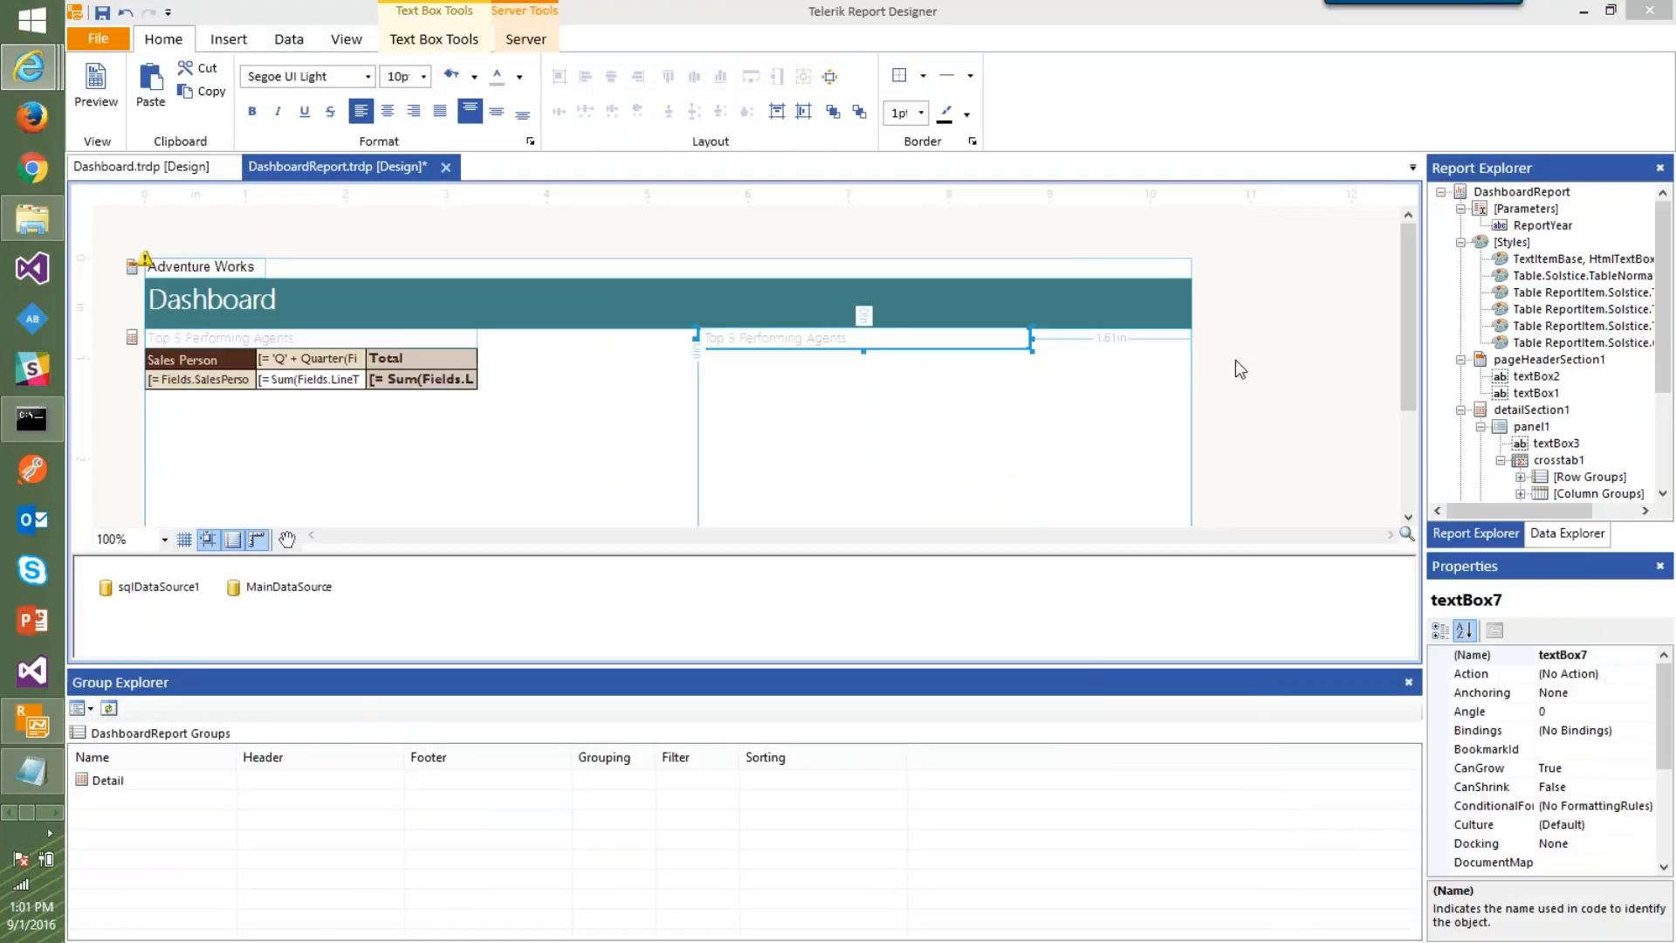
click(785, 336)
double_click(785, 336)
key(Home)
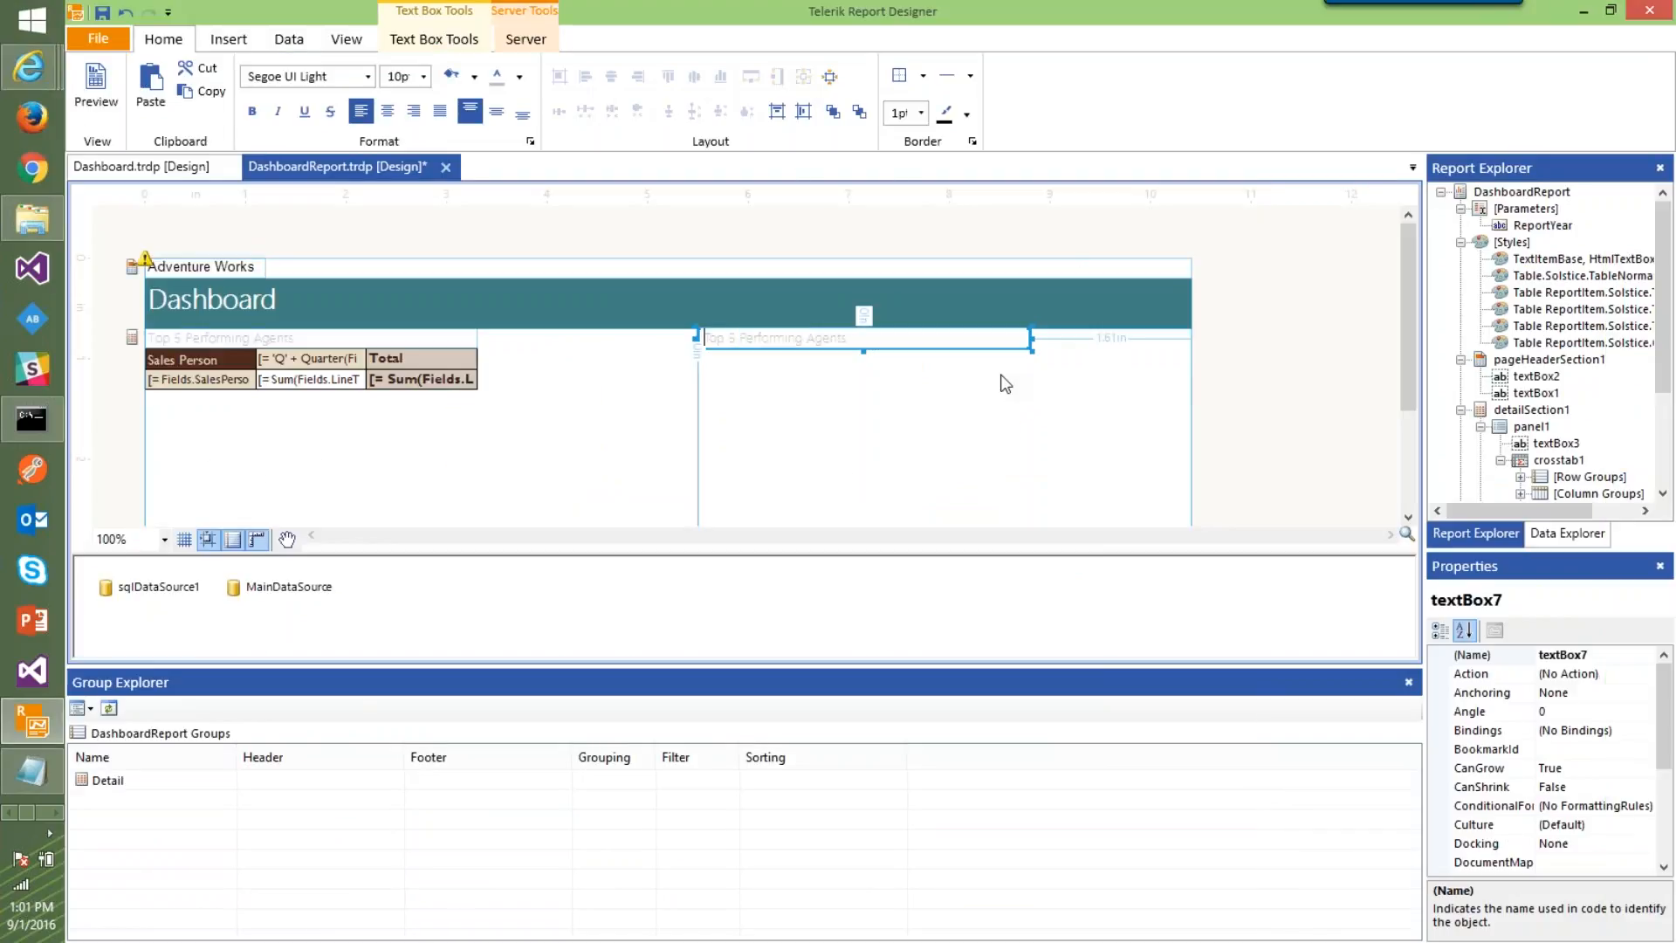
key(shift+End)
key(Delete)
text(Yearly)
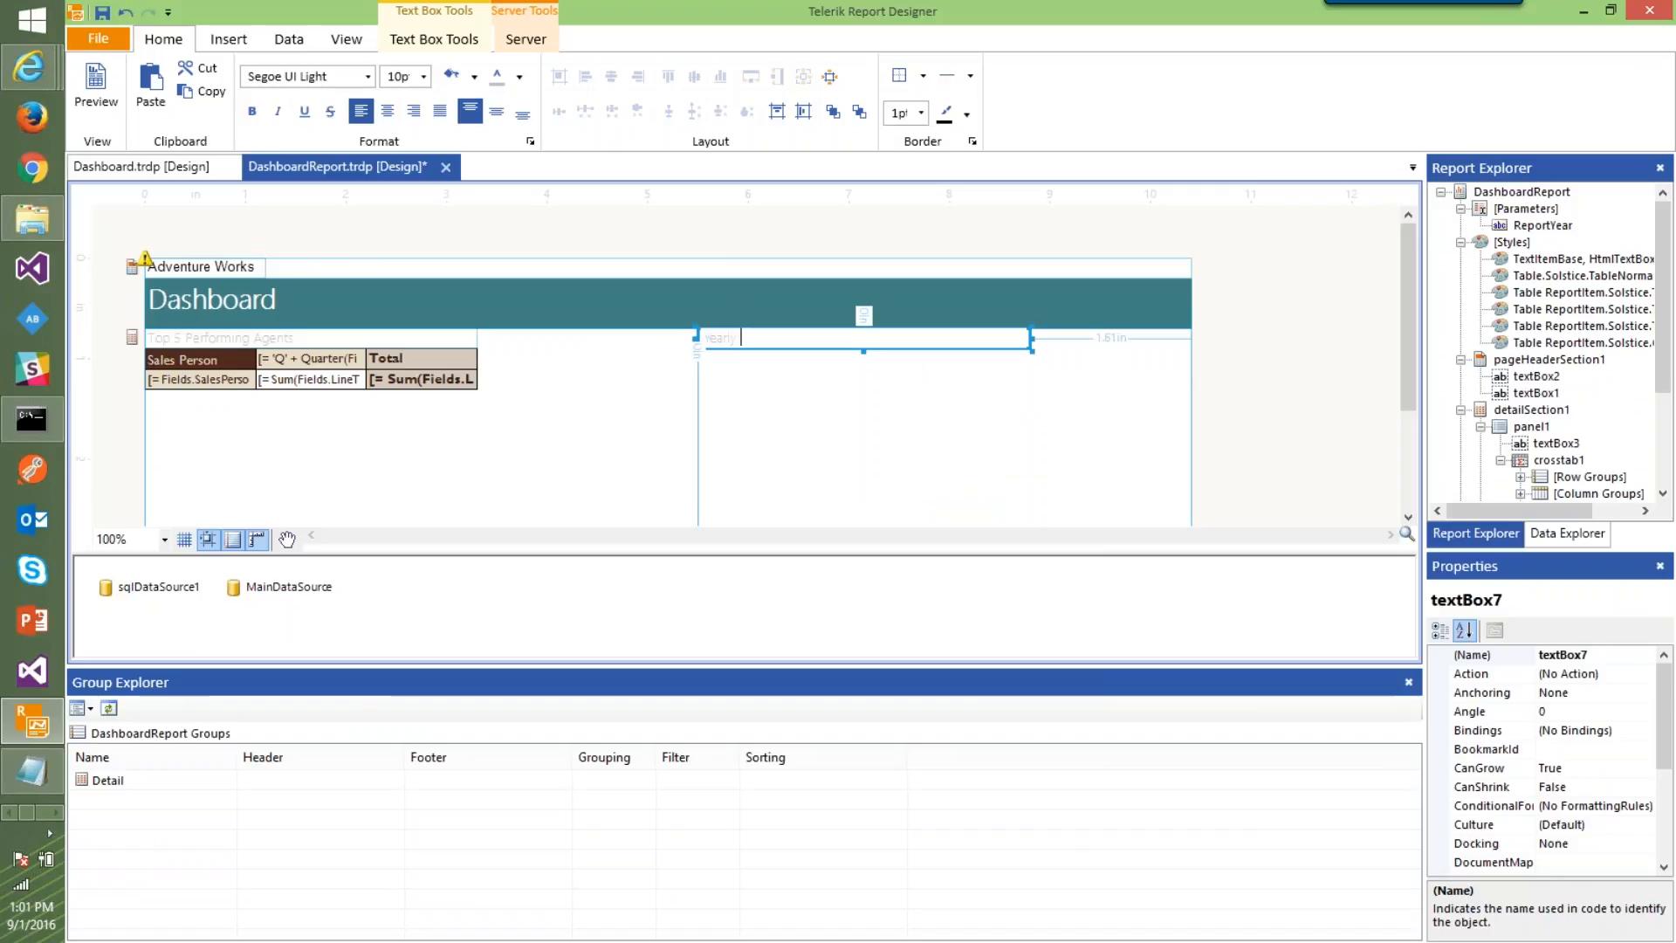
text( Sales Distribution)
key(Return)
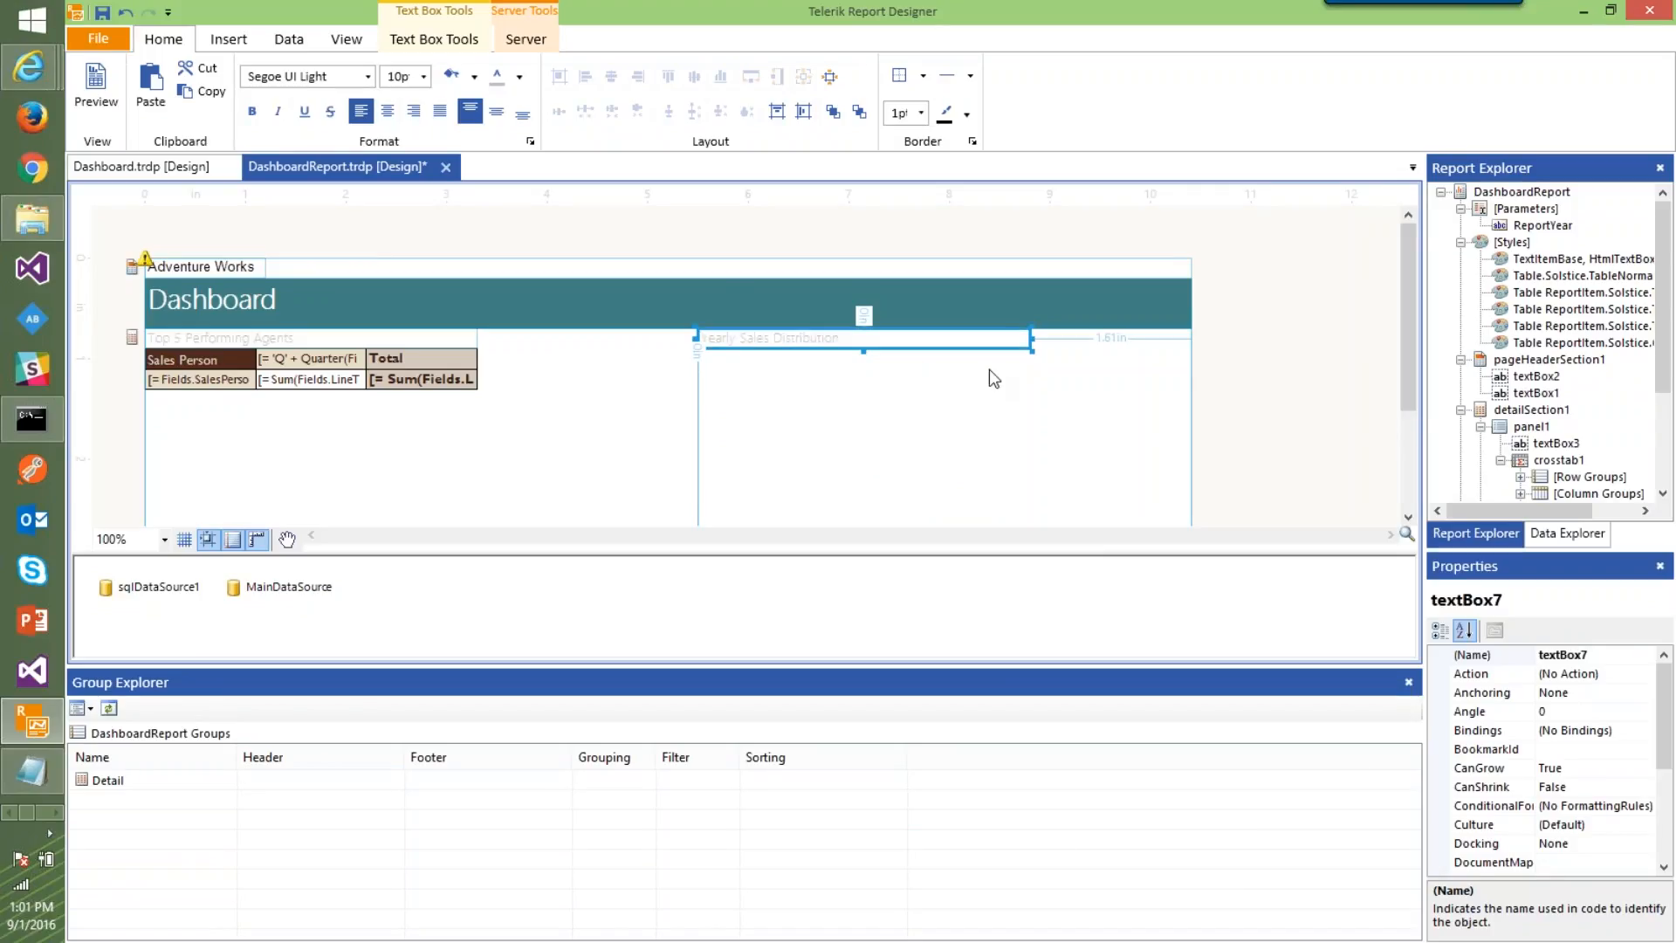
Start a new pie chart in the second panel, using MainDataSource as its data source
click(1043, 386)
scroll(1341, 400, down, 3)
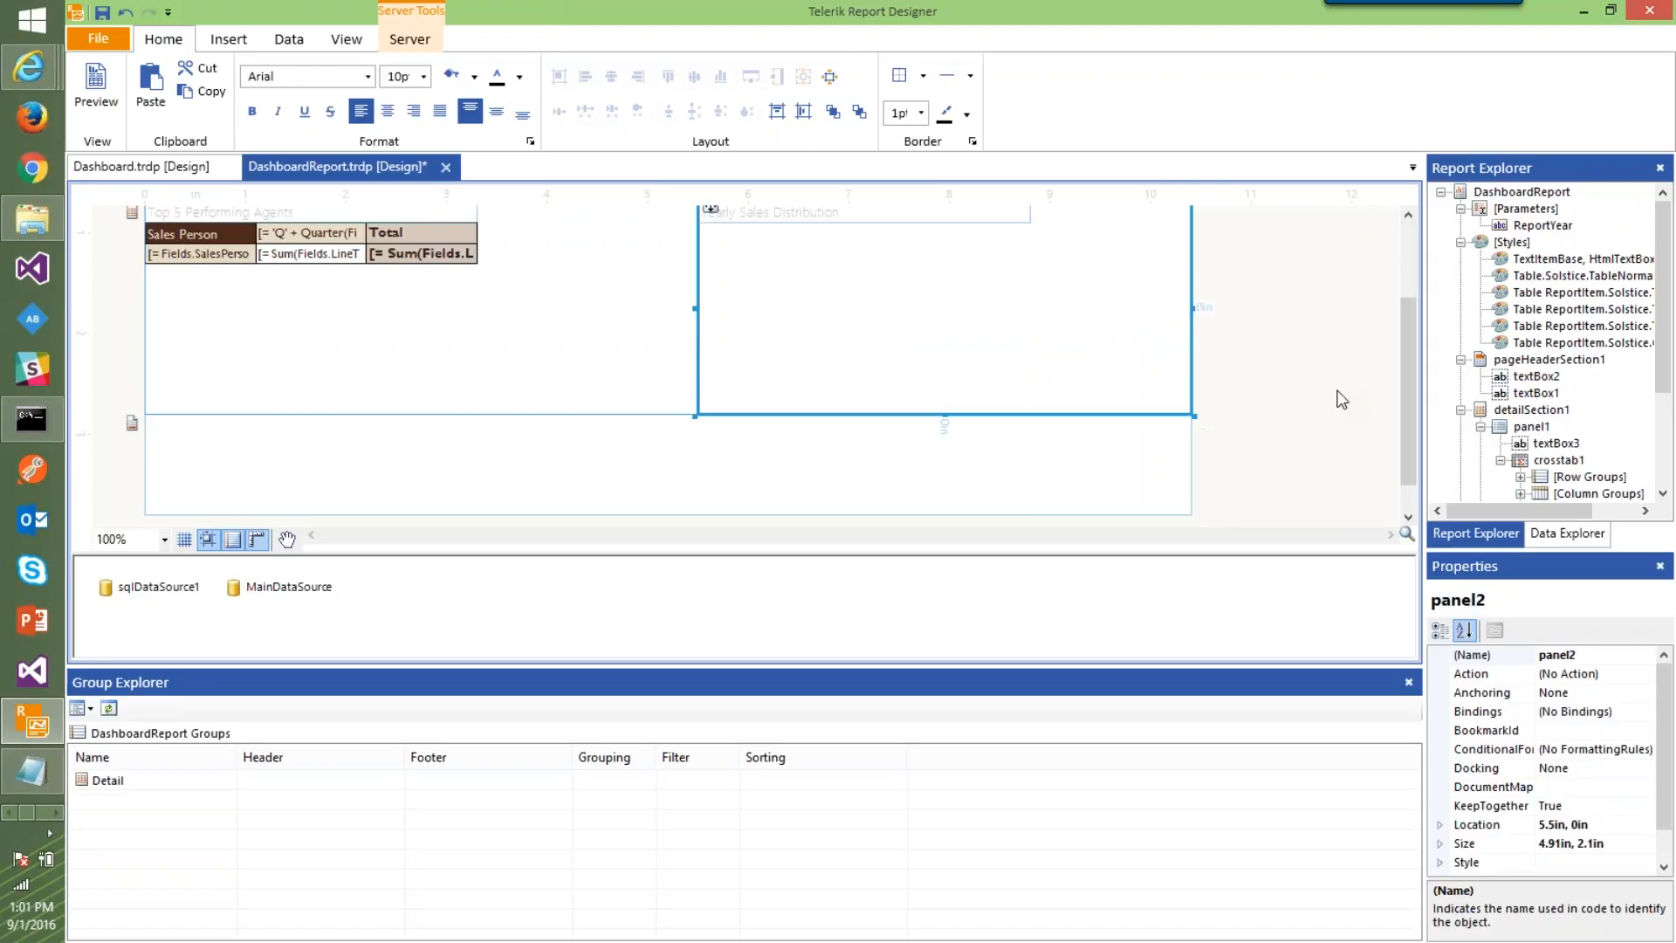
scroll(1341, 399, up, 3)
scroll(1338, 396, down, 3)
scroll(1333, 415, up, 3)
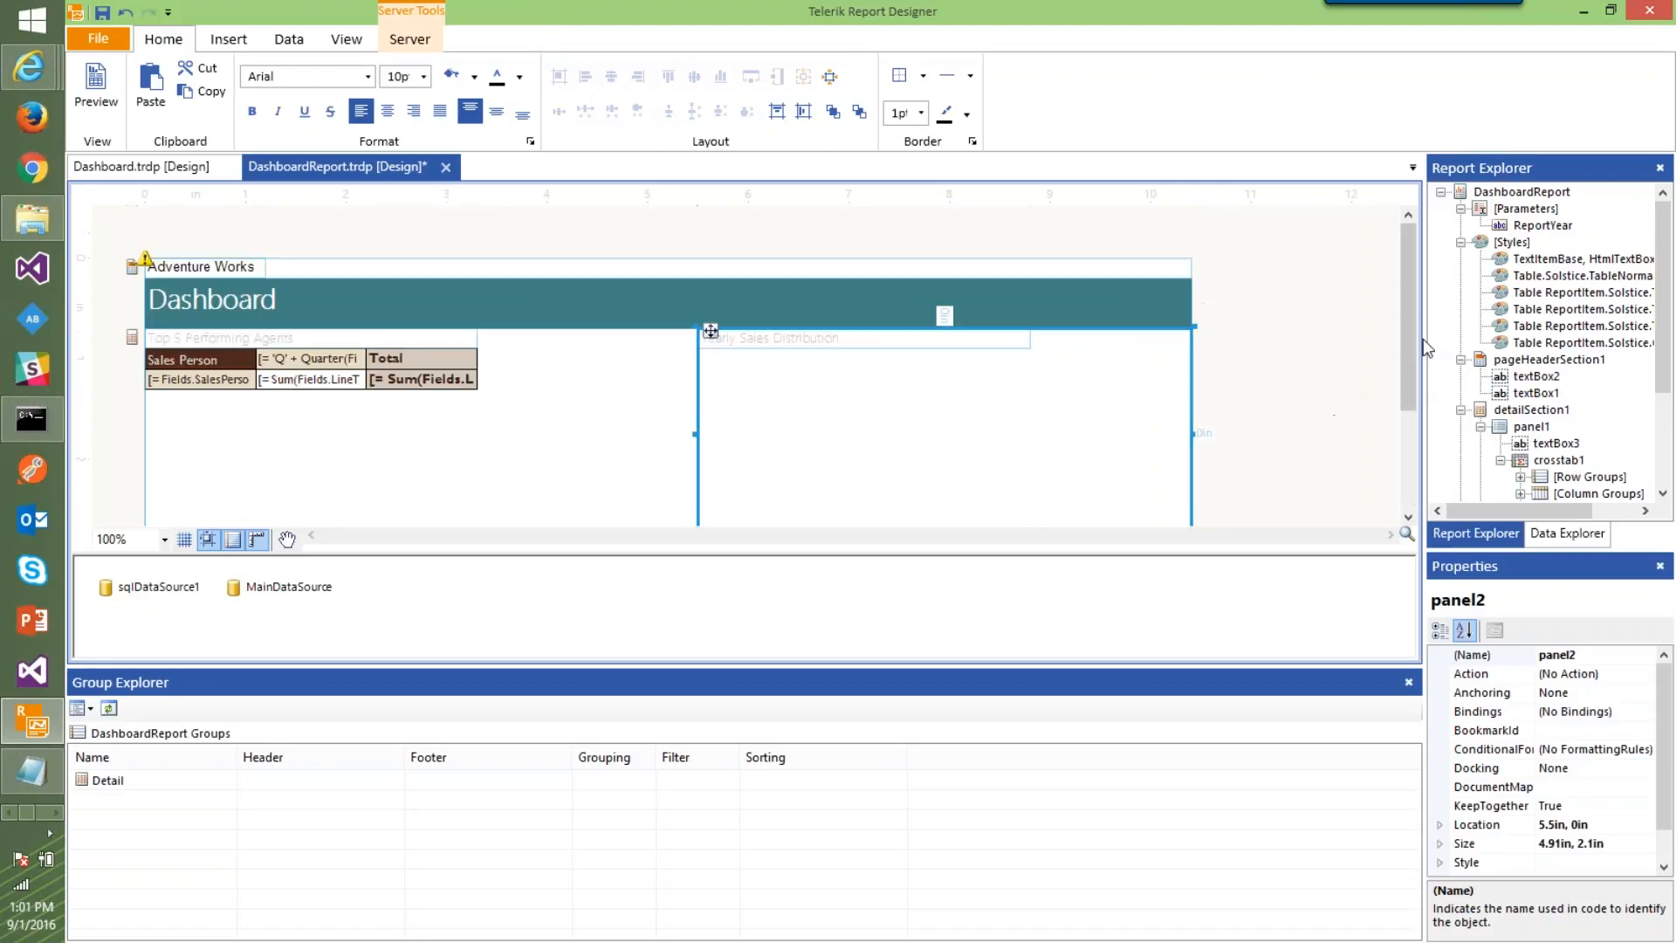
scroll(1407, 362, down, 1)
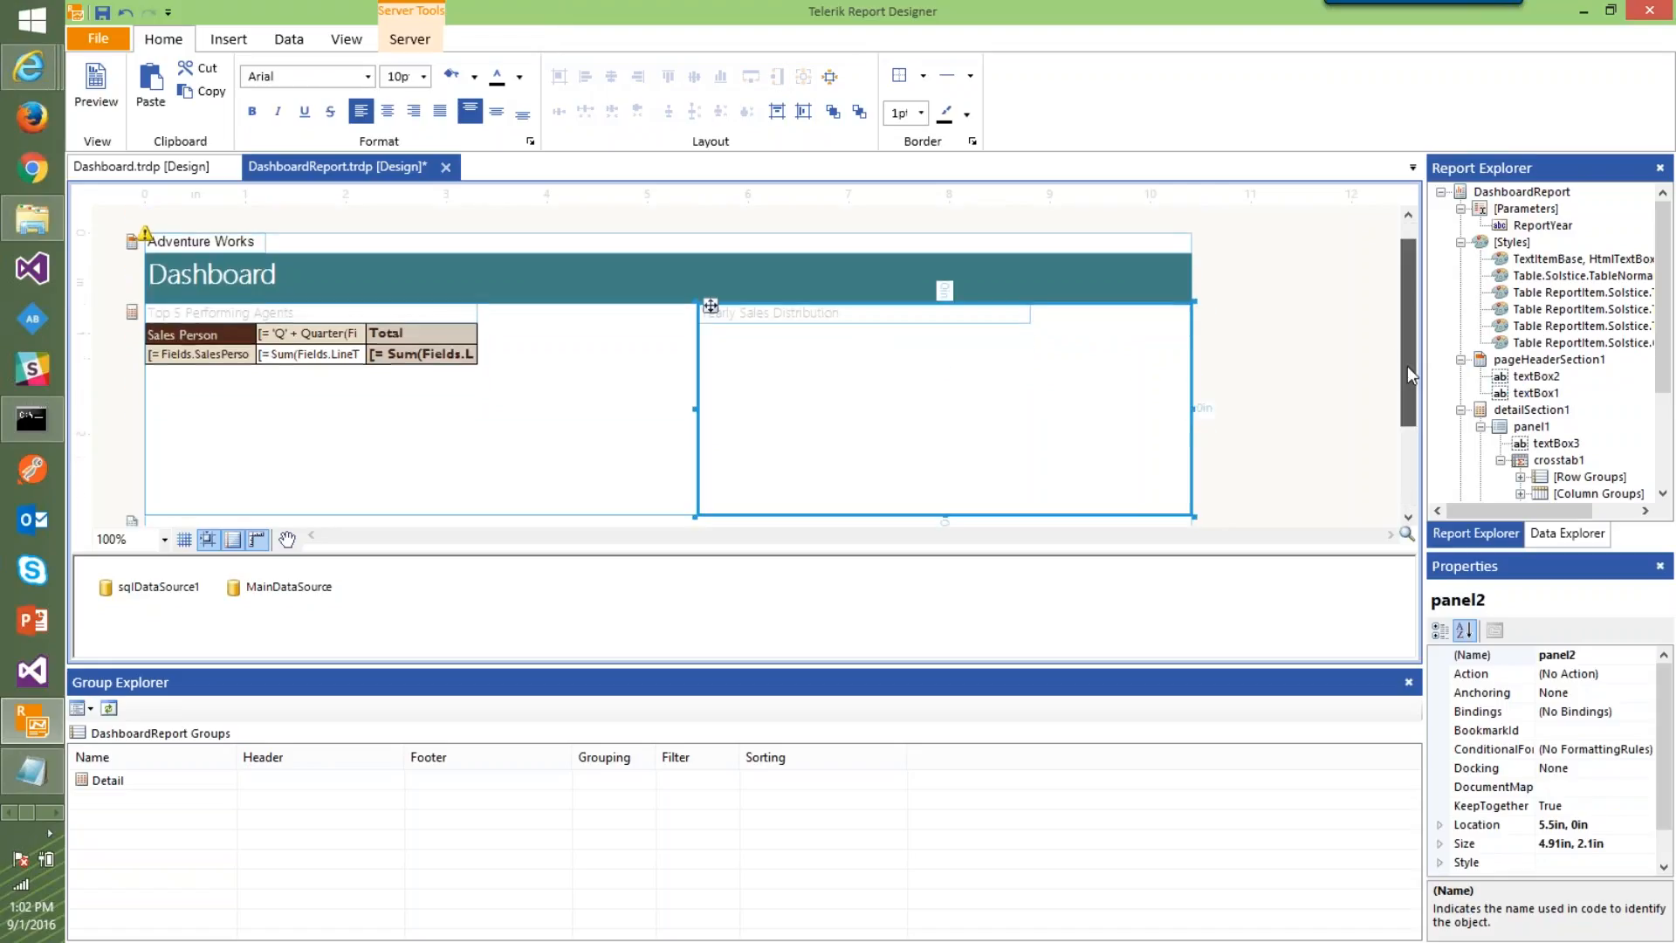
click(227, 39)
click(422, 96)
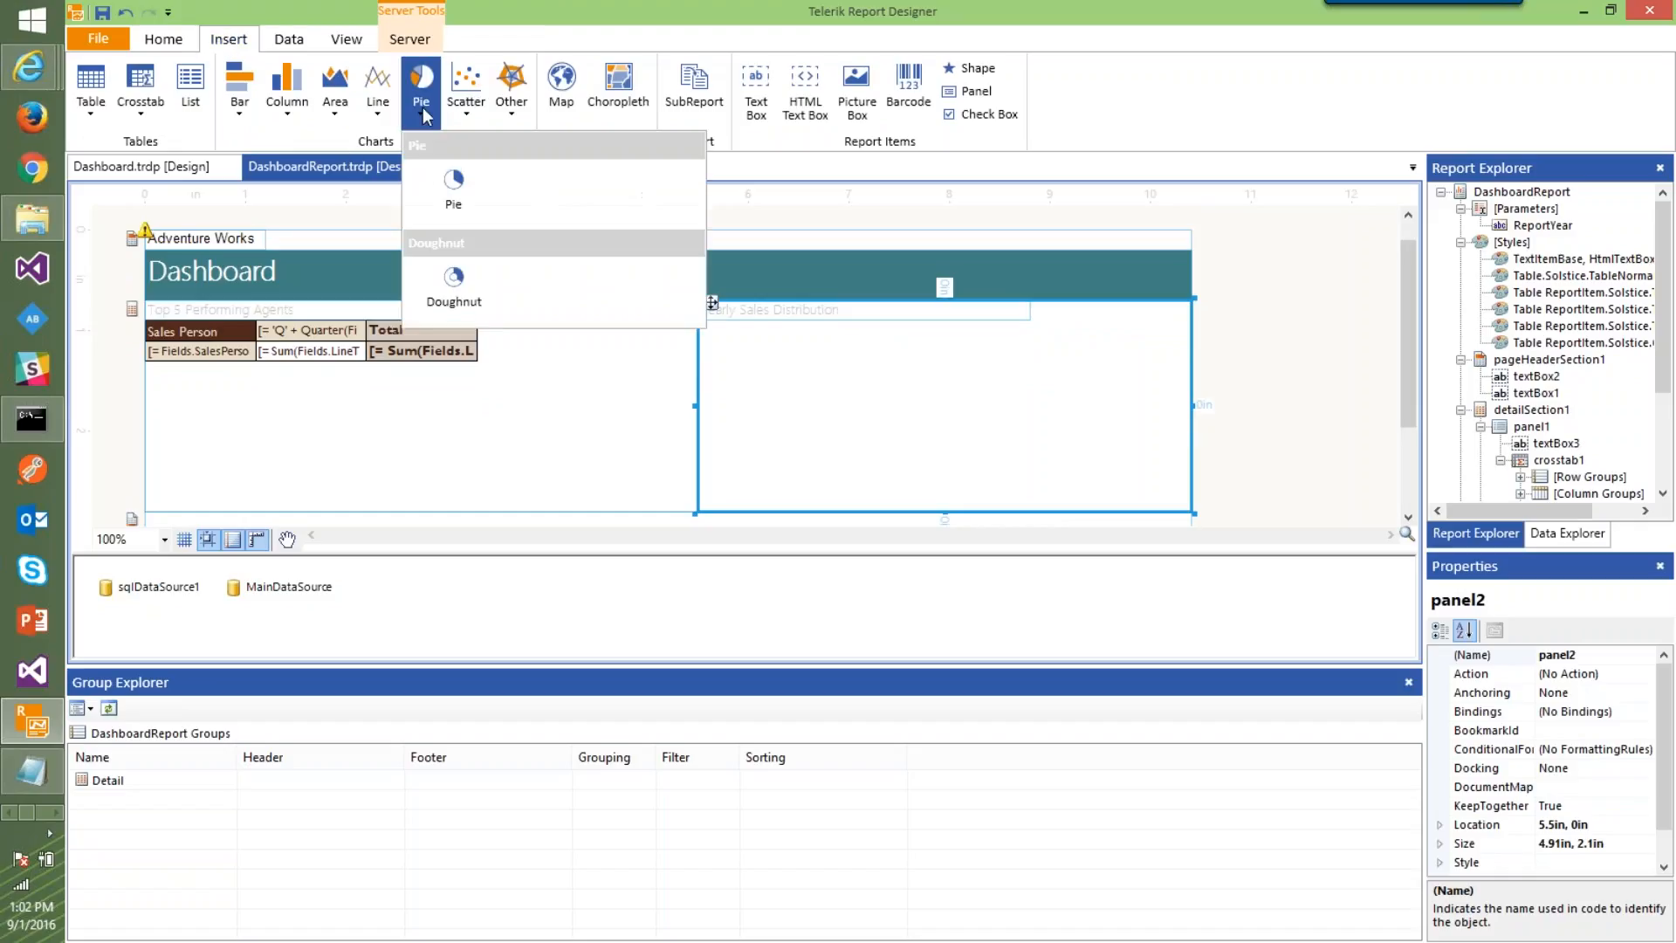
click(447, 201)
click(580, 377)
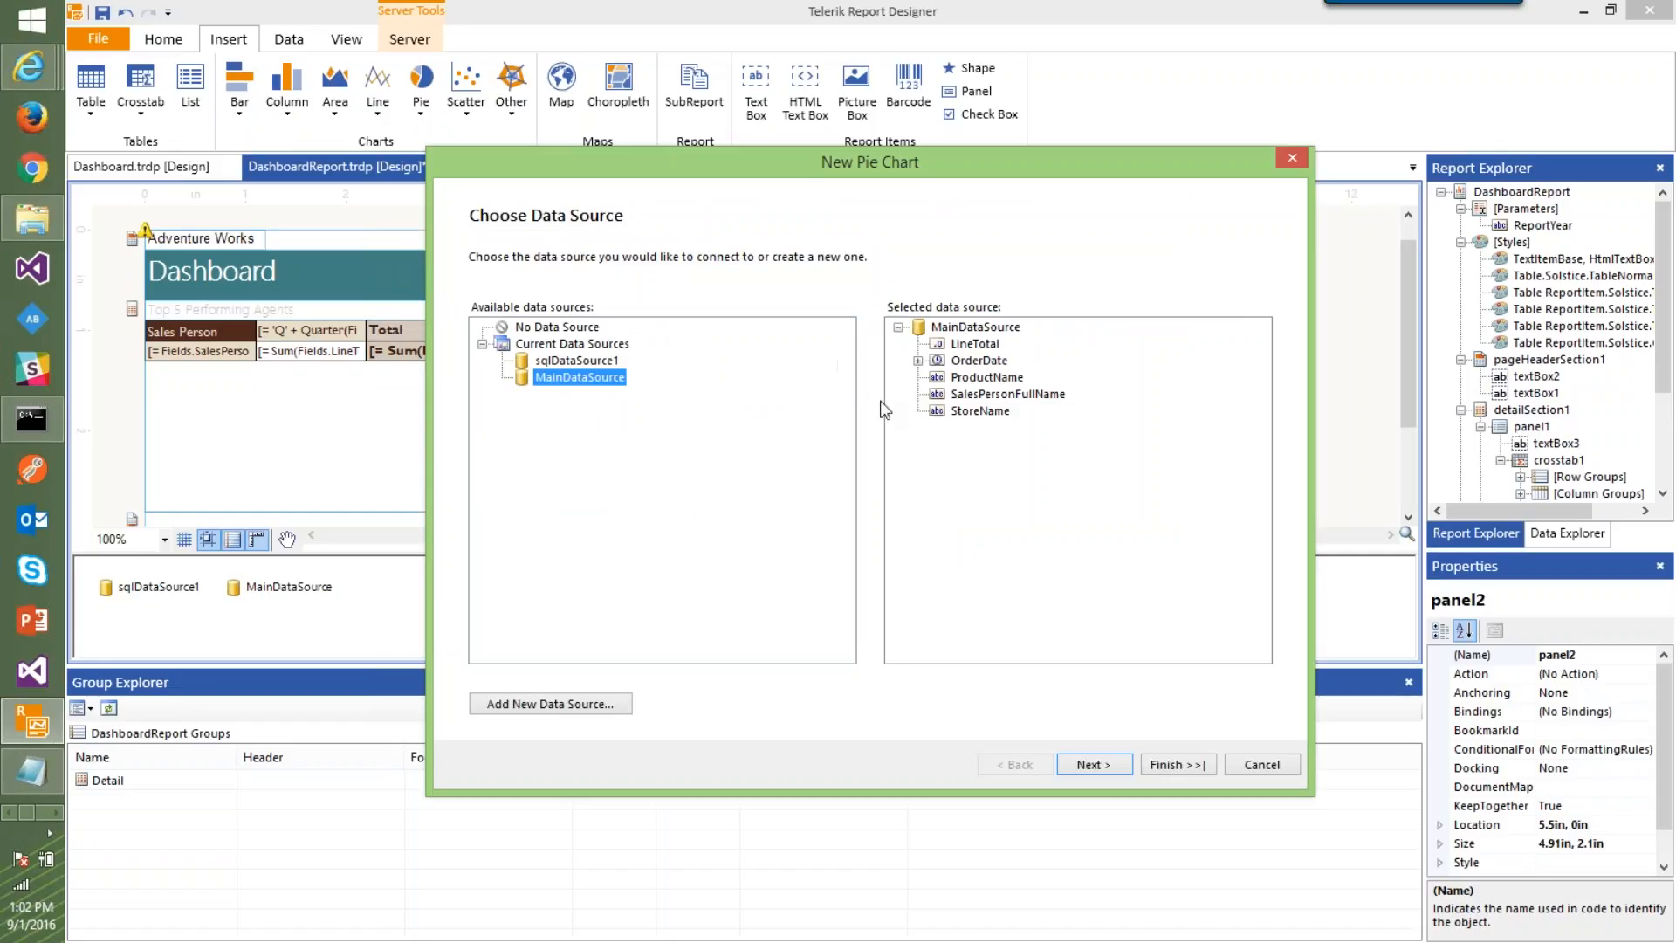
click(1094, 764)
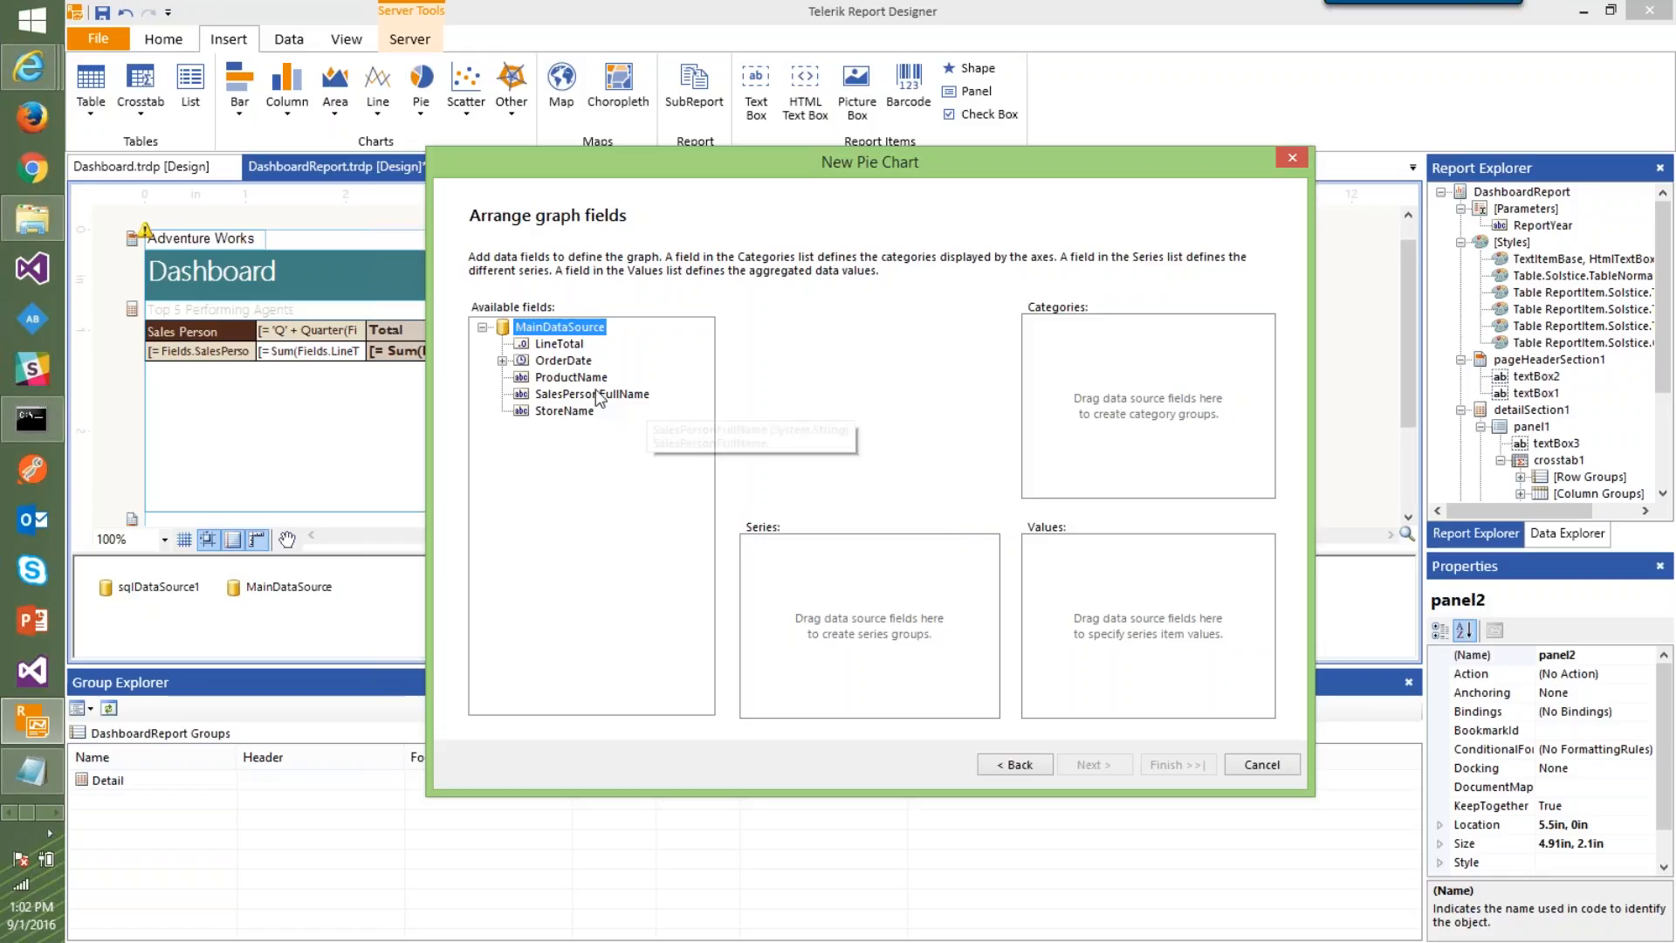
Assign ProductName to the pie chart's series and Sum(LineTotal) to its values, and create the chart
click(570, 377)
drag(571, 377, 912, 620)
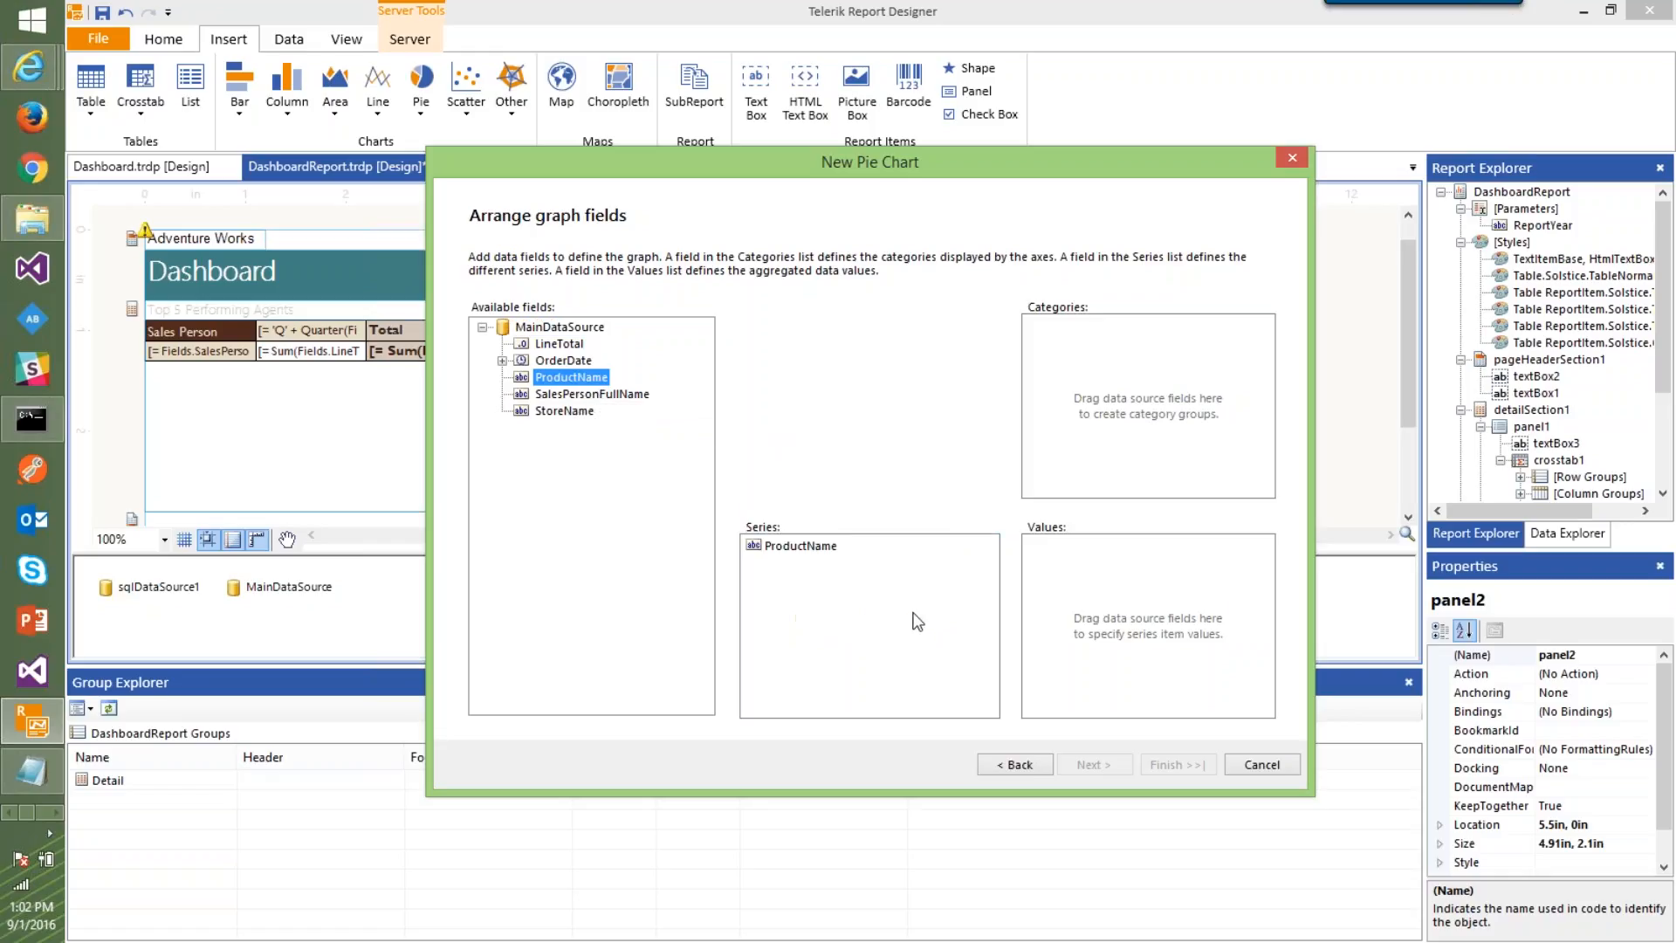
drag(551, 349, 1052, 592)
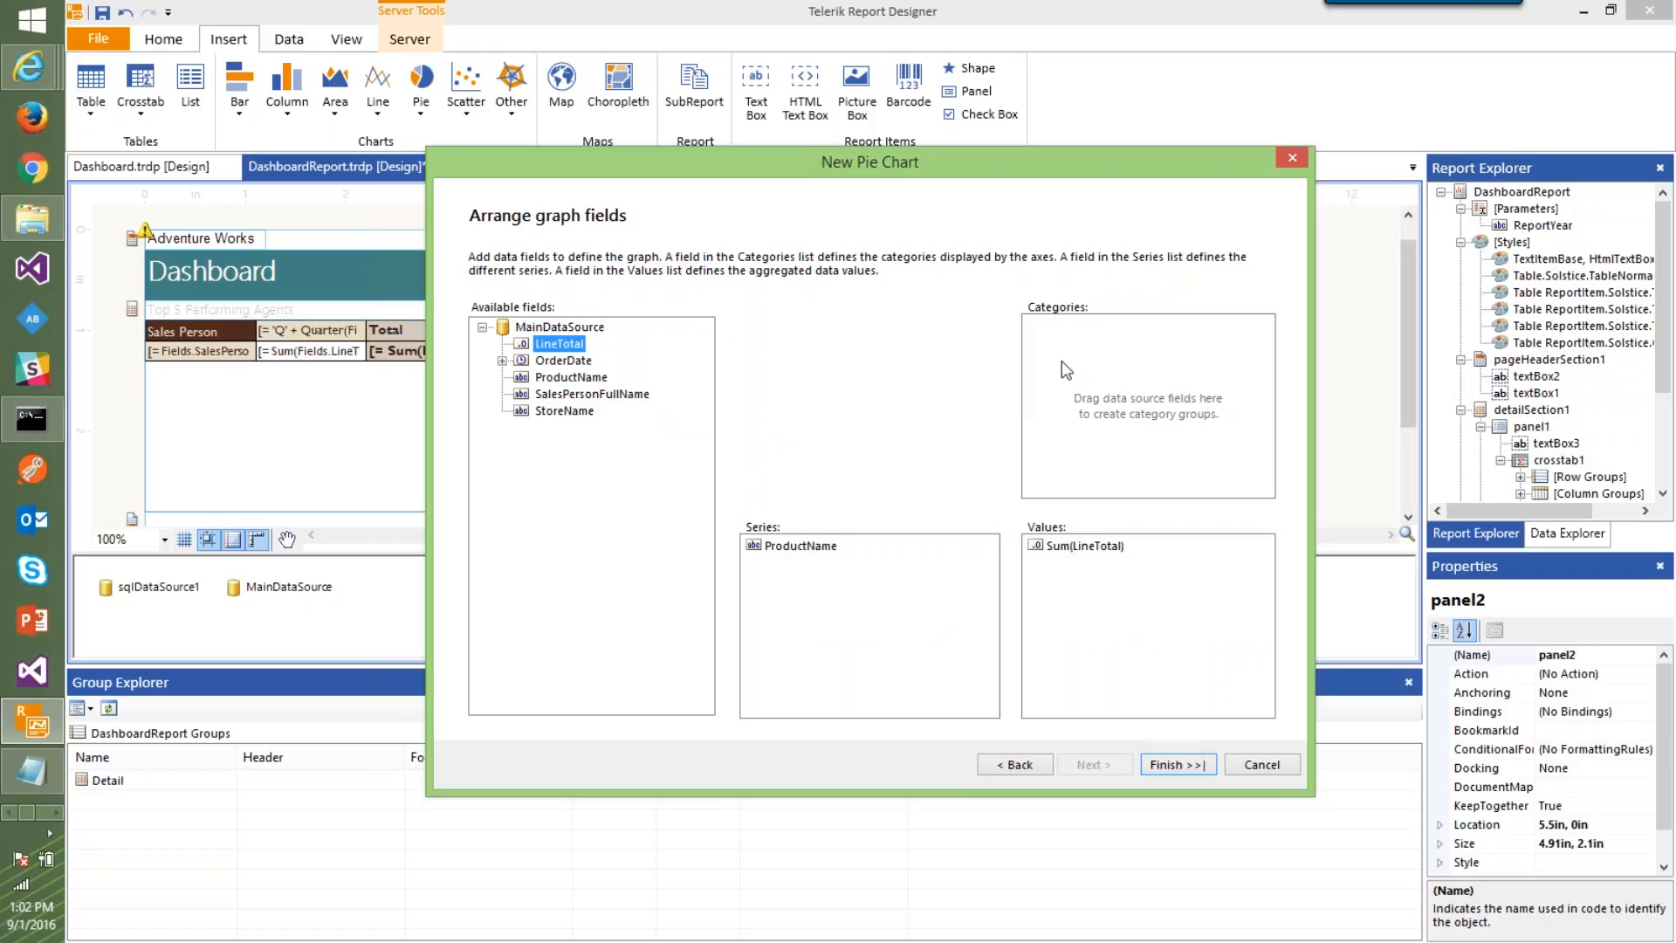
click(1174, 768)
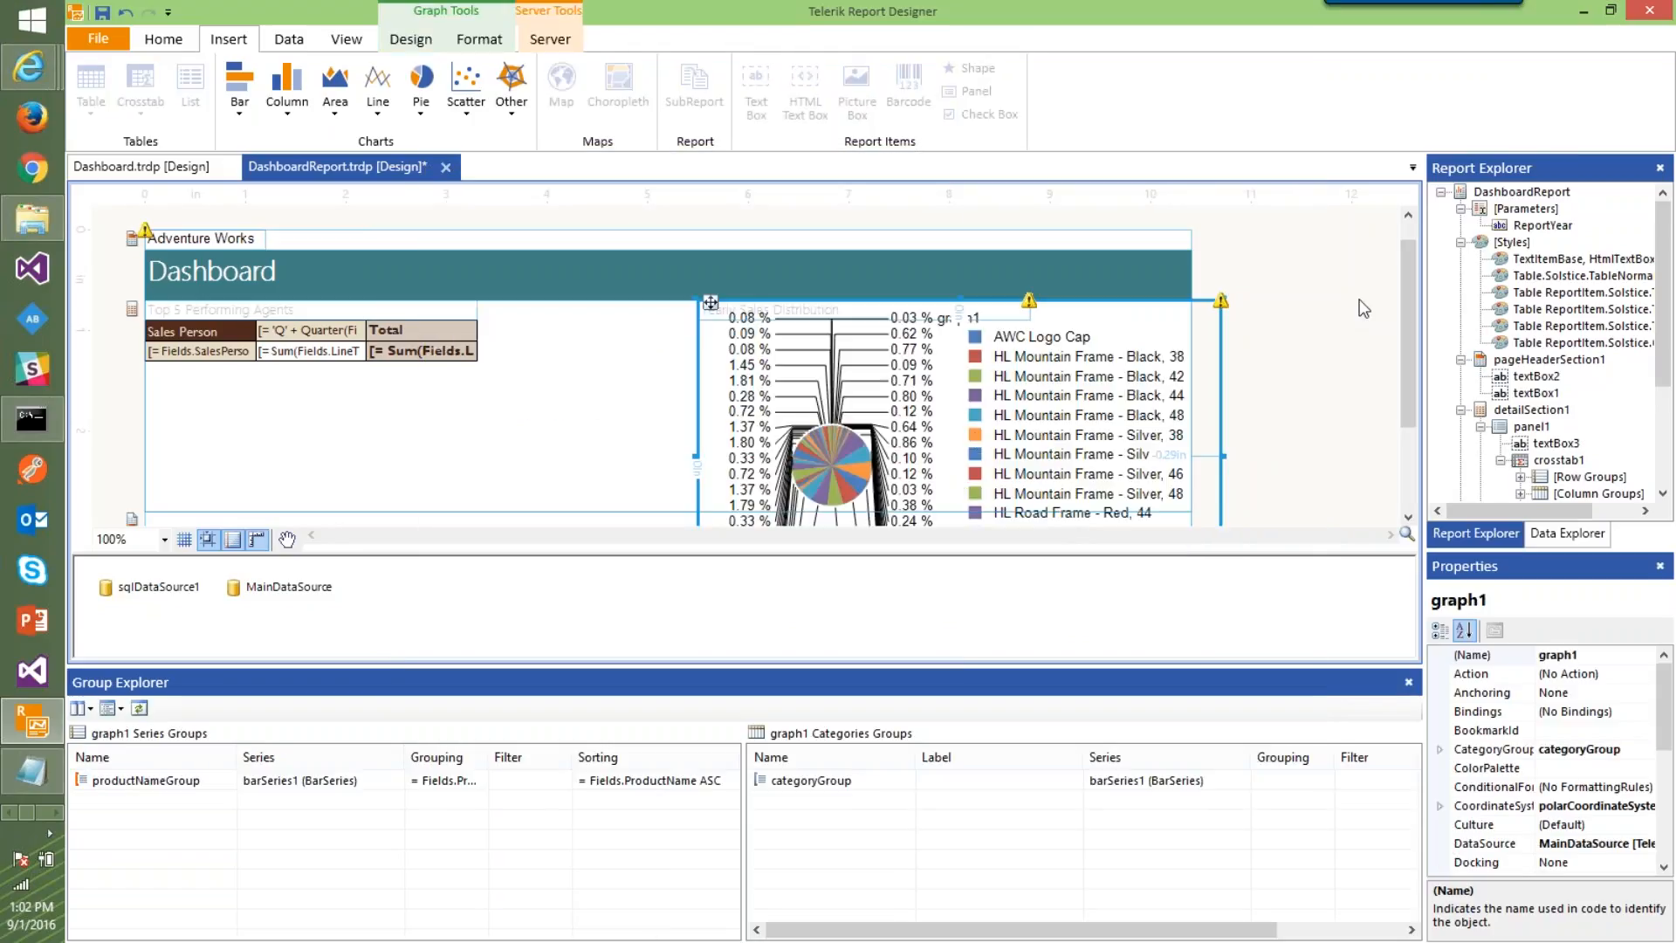
Narrow the pie chart so its outer edge lines up with the end of the Dashboard header band
scroll(1400, 359, down, 3)
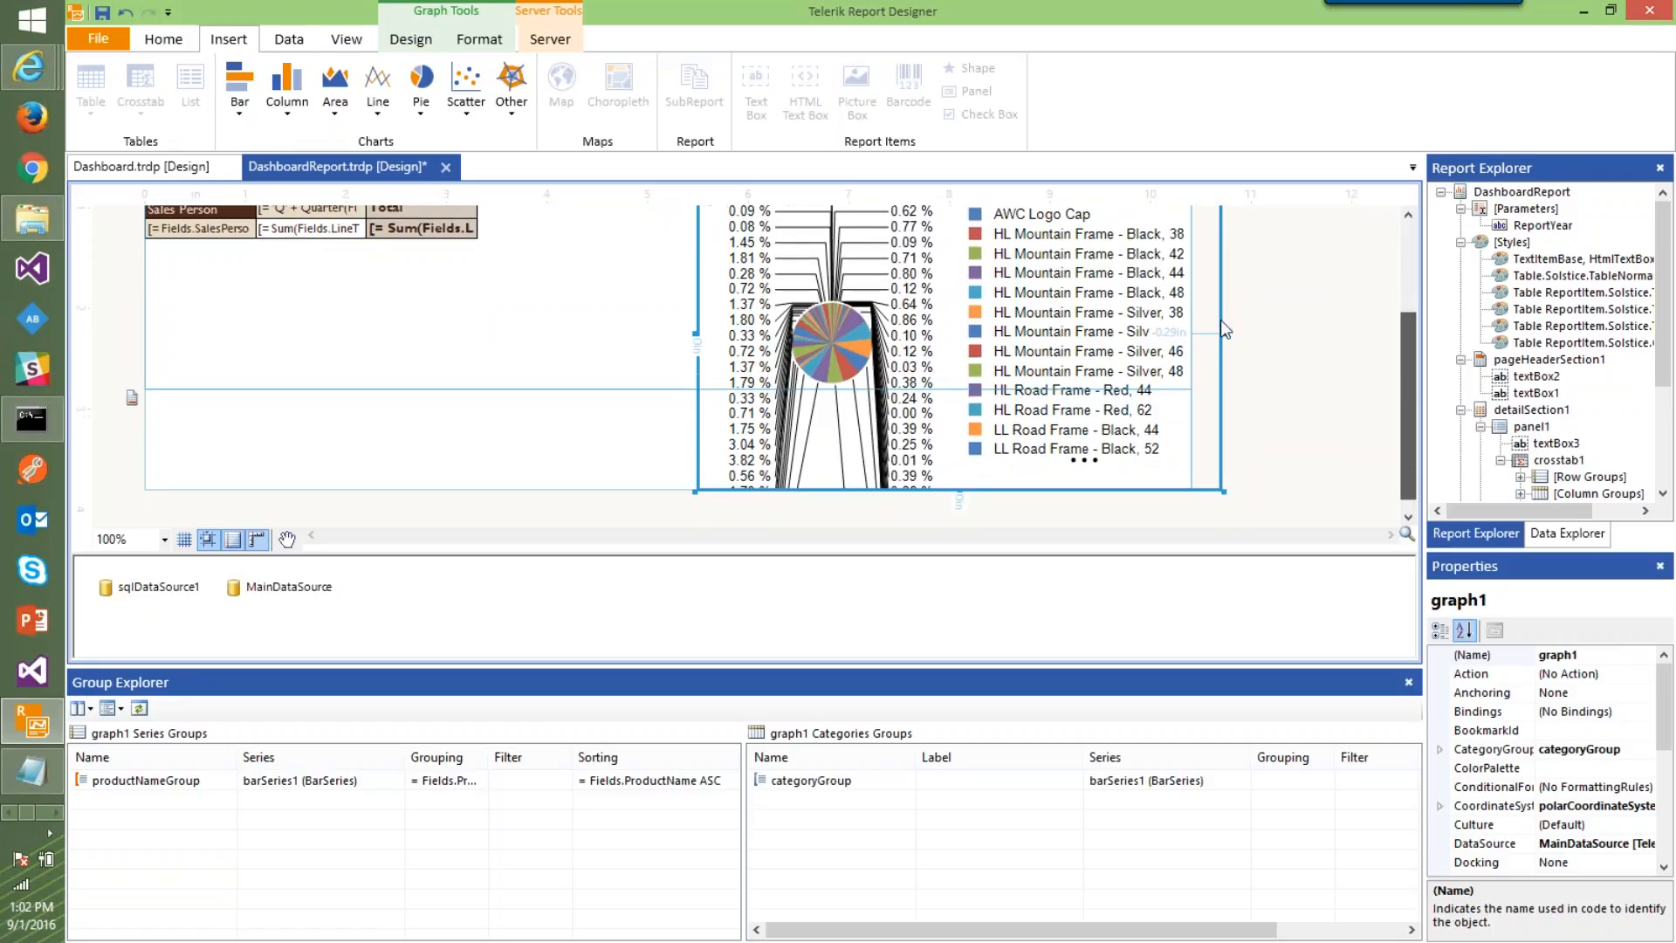
mouse_move(1216, 341)
mouse_down()
mouse_move(1177, 340)
mouse_move(1221, 338)
mouse_up()
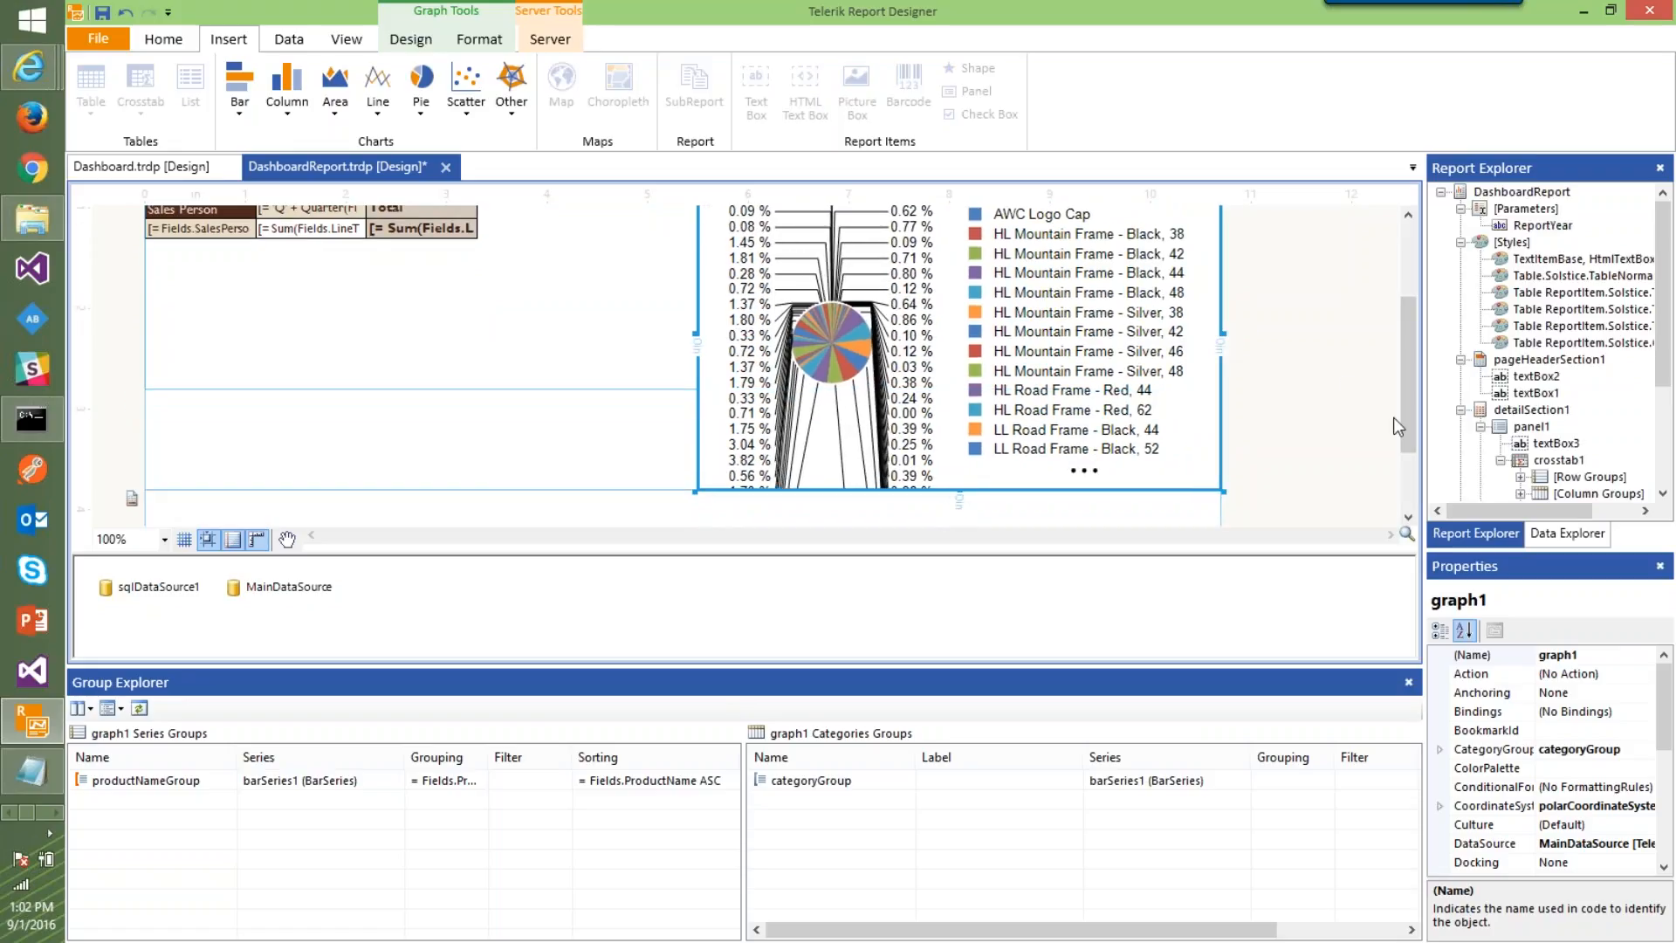
scroll(1407, 354, up, 2)
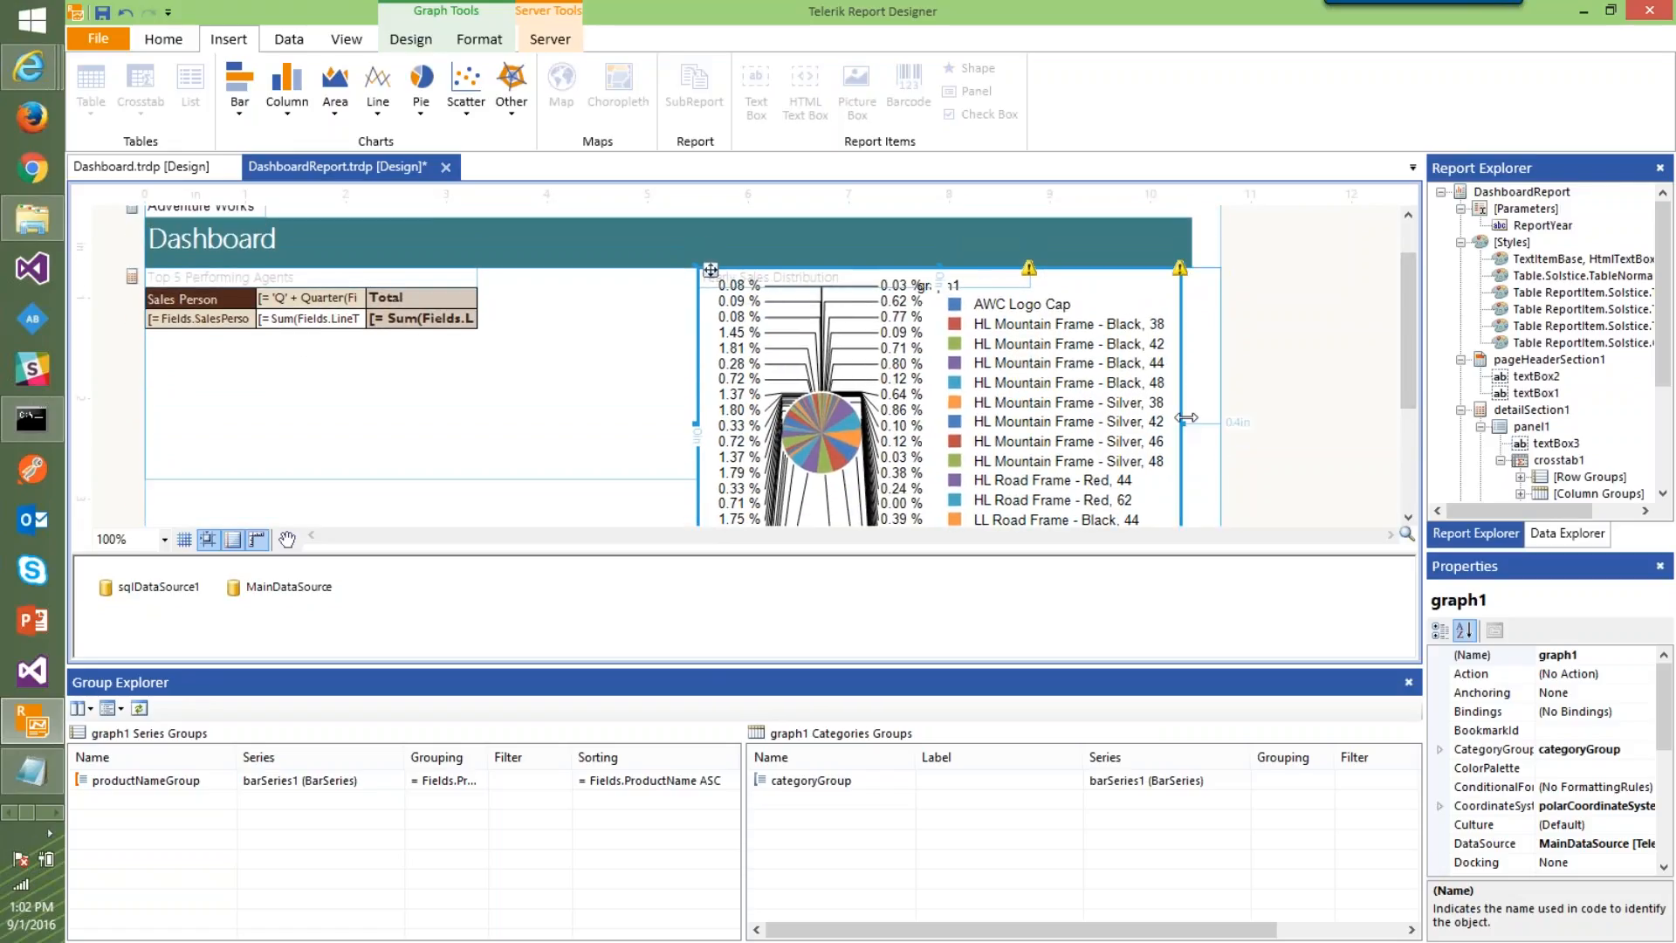
Narrow the second panel to 4.91 in and reduce the report sections to 10.41 in wide, matching the Dashboard header band
click(1215, 330)
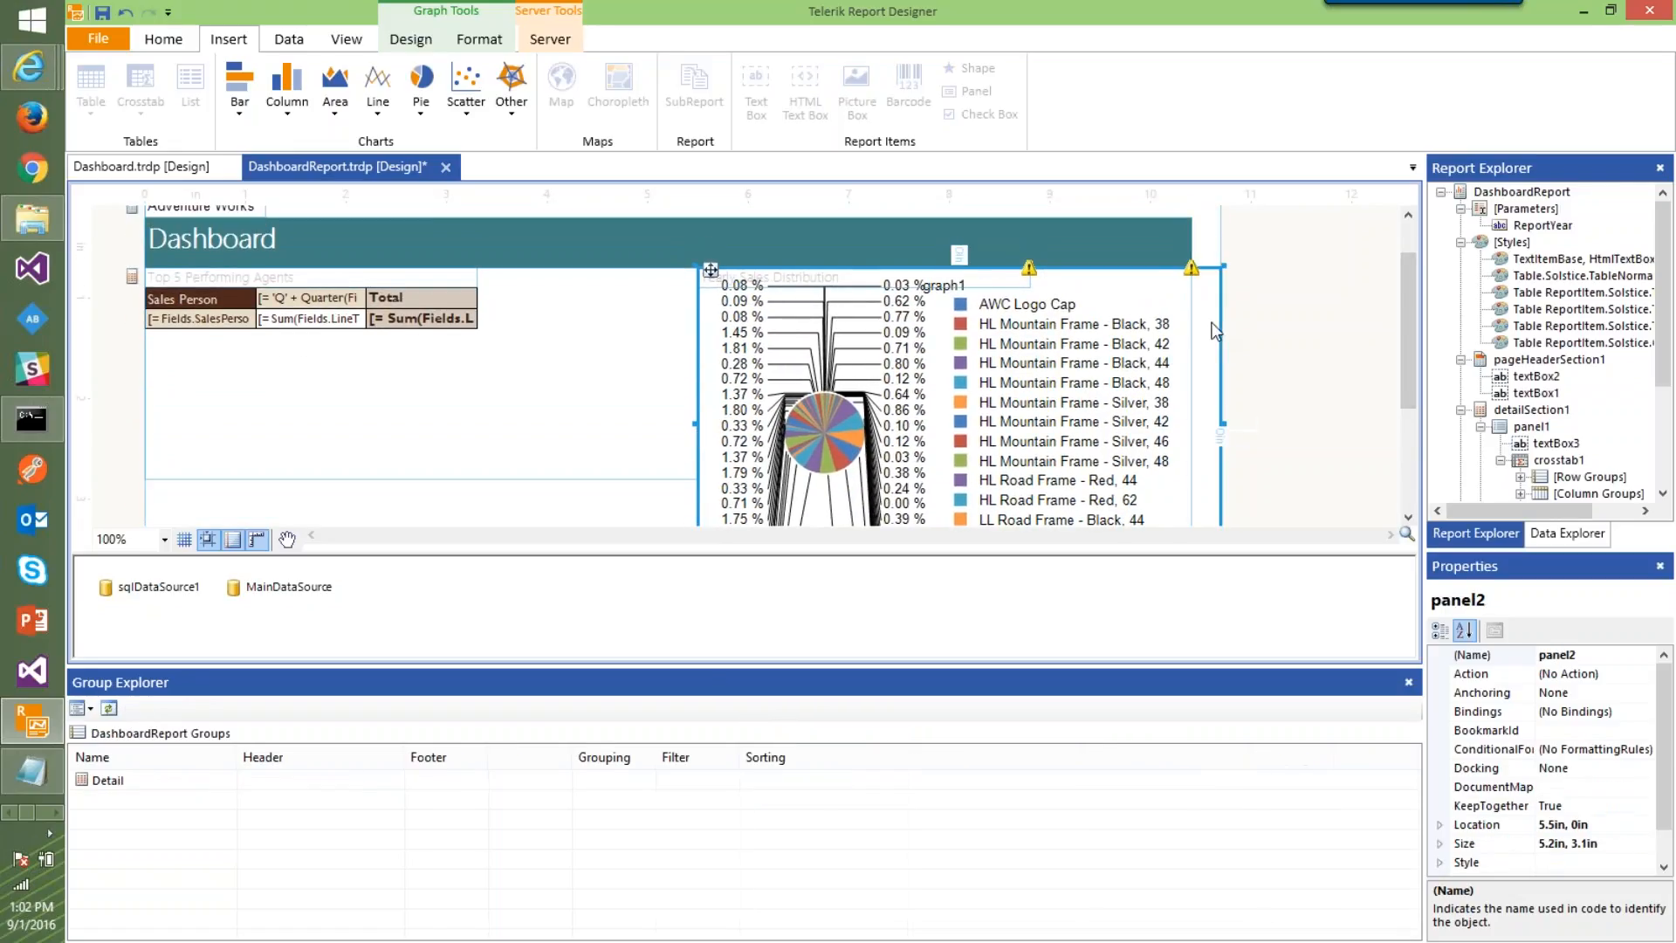
click(1215, 255)
mouse_move(1222, 235)
mouse_down()
mouse_move(1200, 235)
mouse_move(1217, 234)
mouse_up()
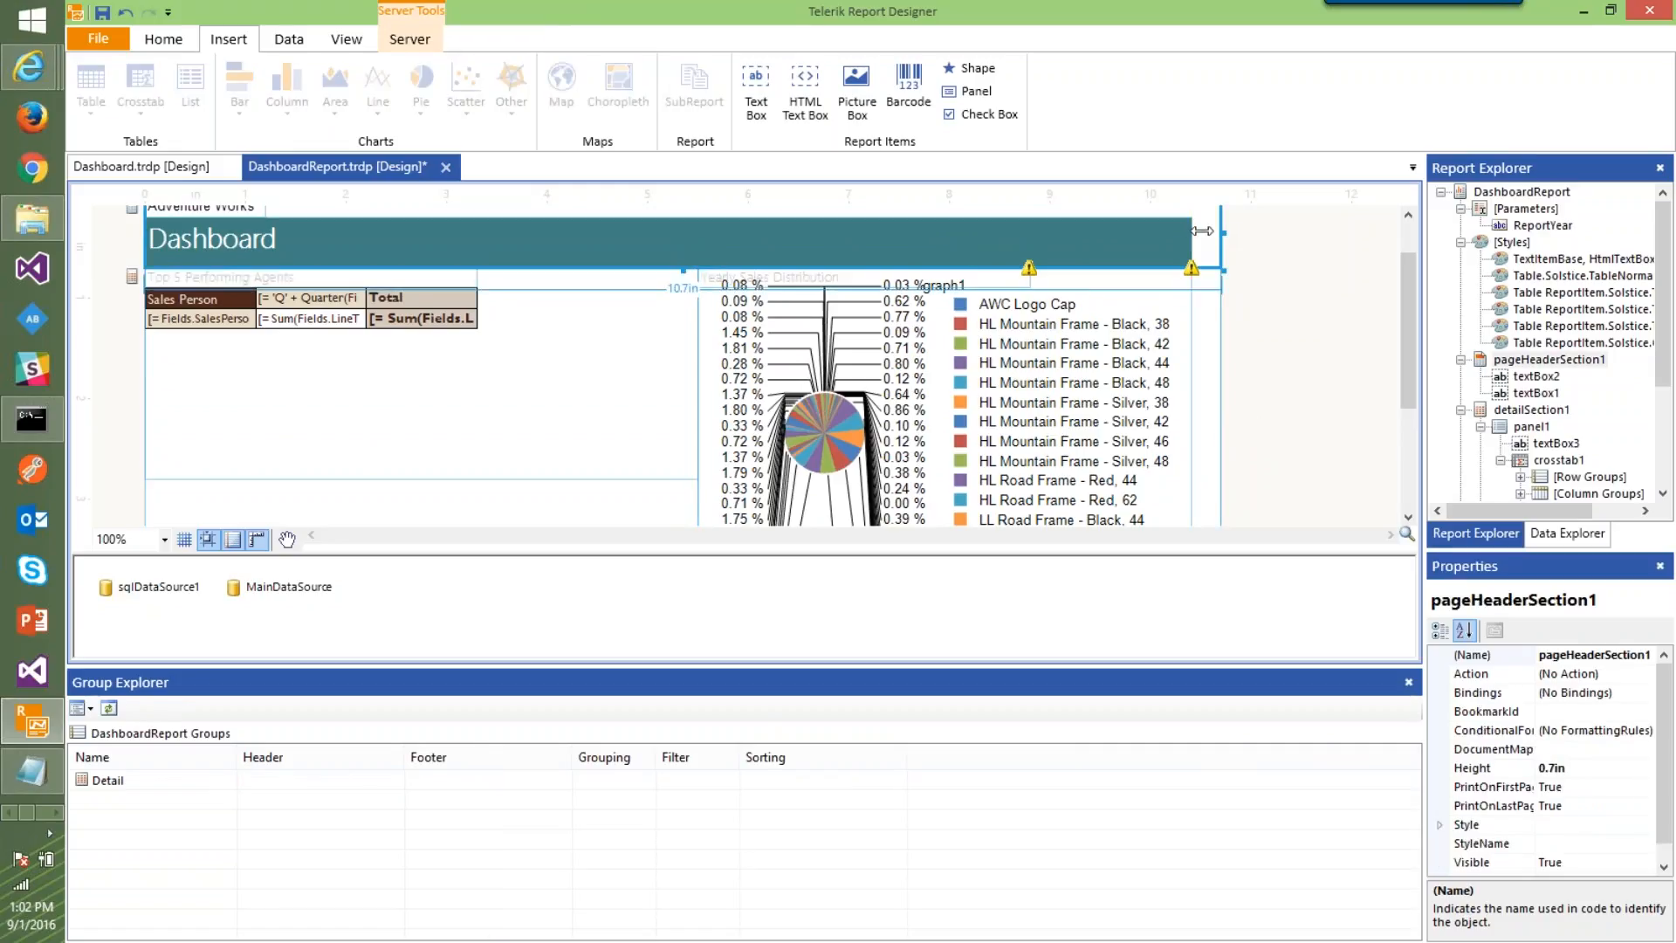
click(1213, 312)
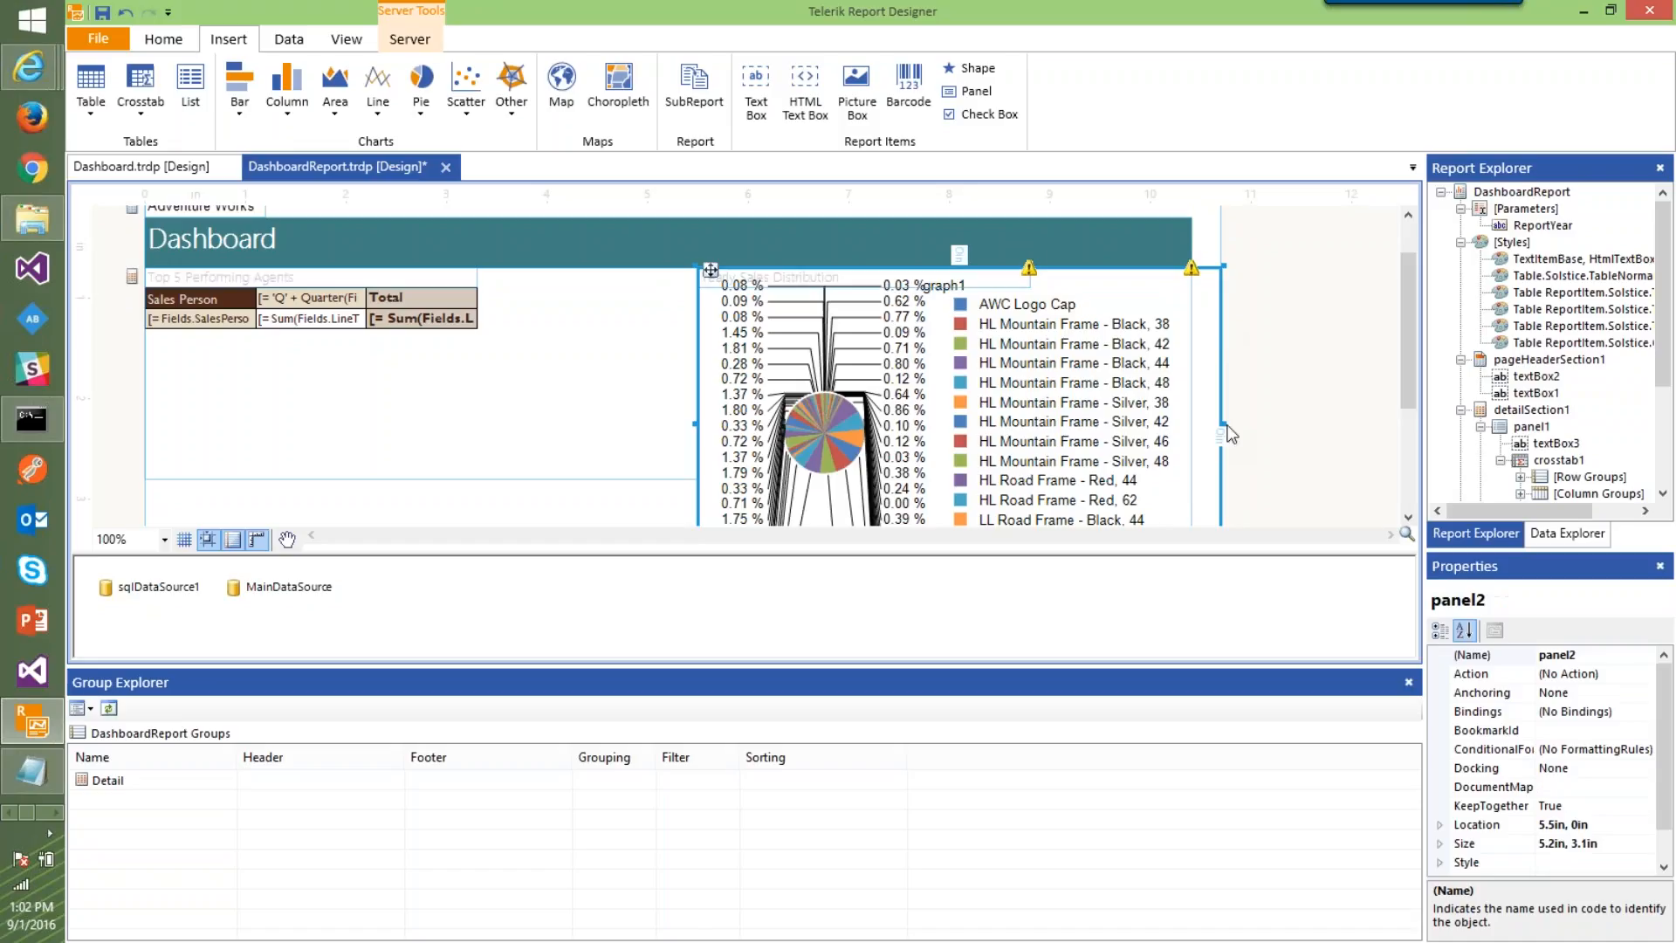
mouse_move(1220, 422)
mouse_down()
mouse_move(1192, 422)
mouse_move(1205, 429)
mouse_up()
click(1221, 388)
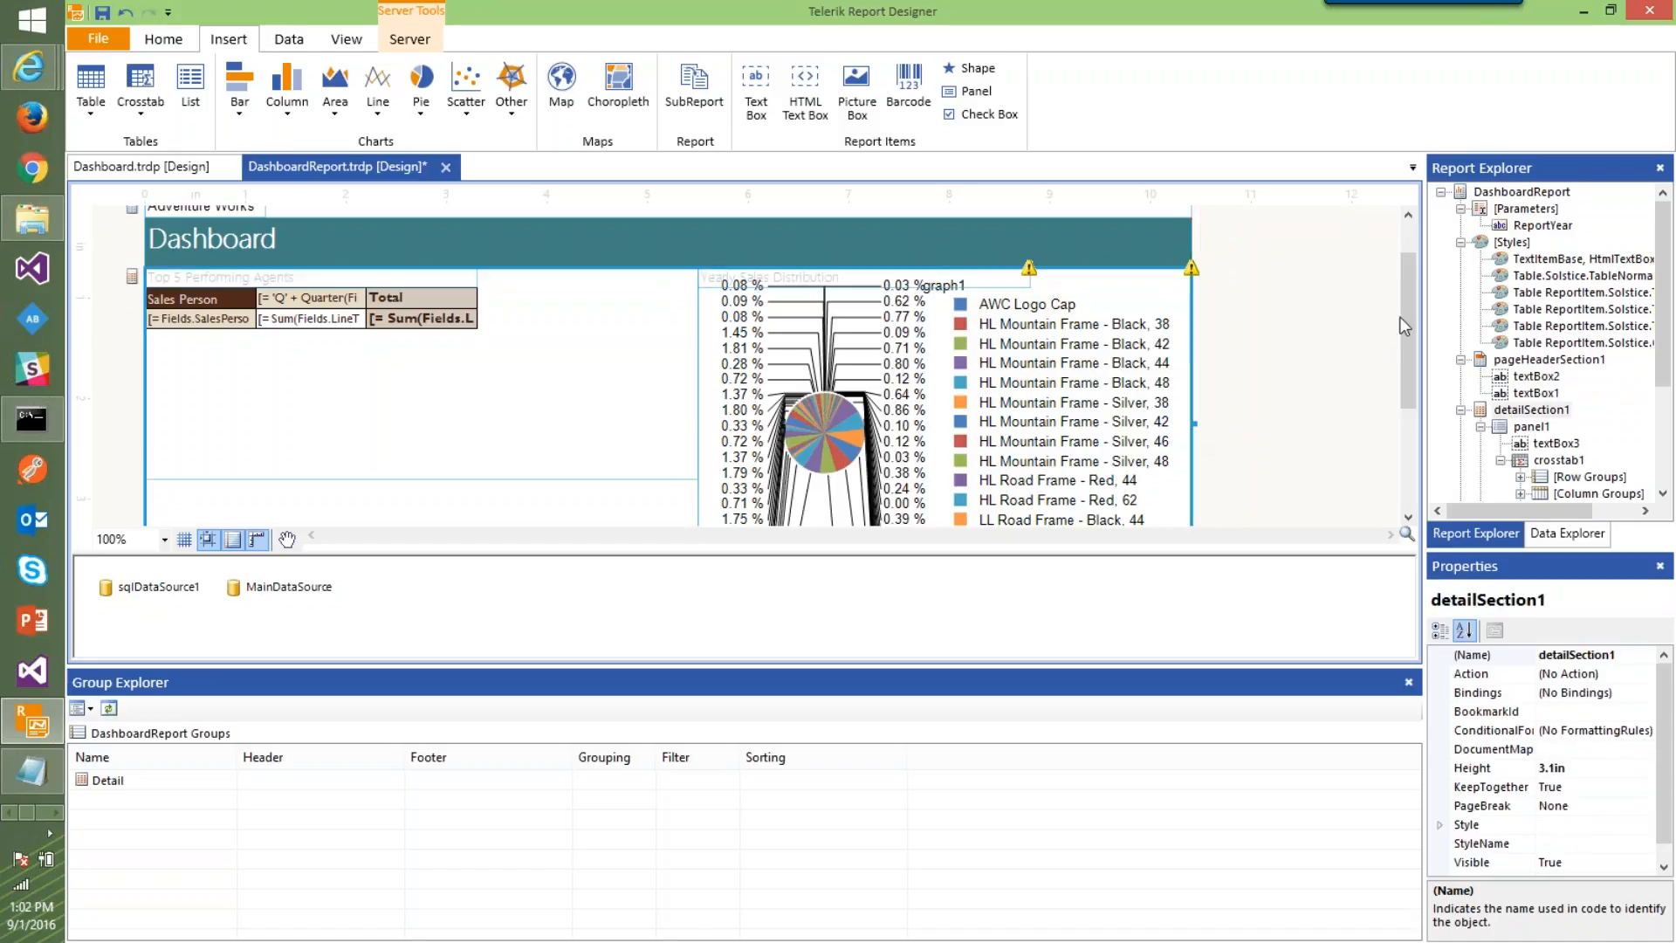
Add a new filter to the pie chart's productNameGroup series group with Fields.LineTotal as its expression
scroll(1403, 342, down, 2)
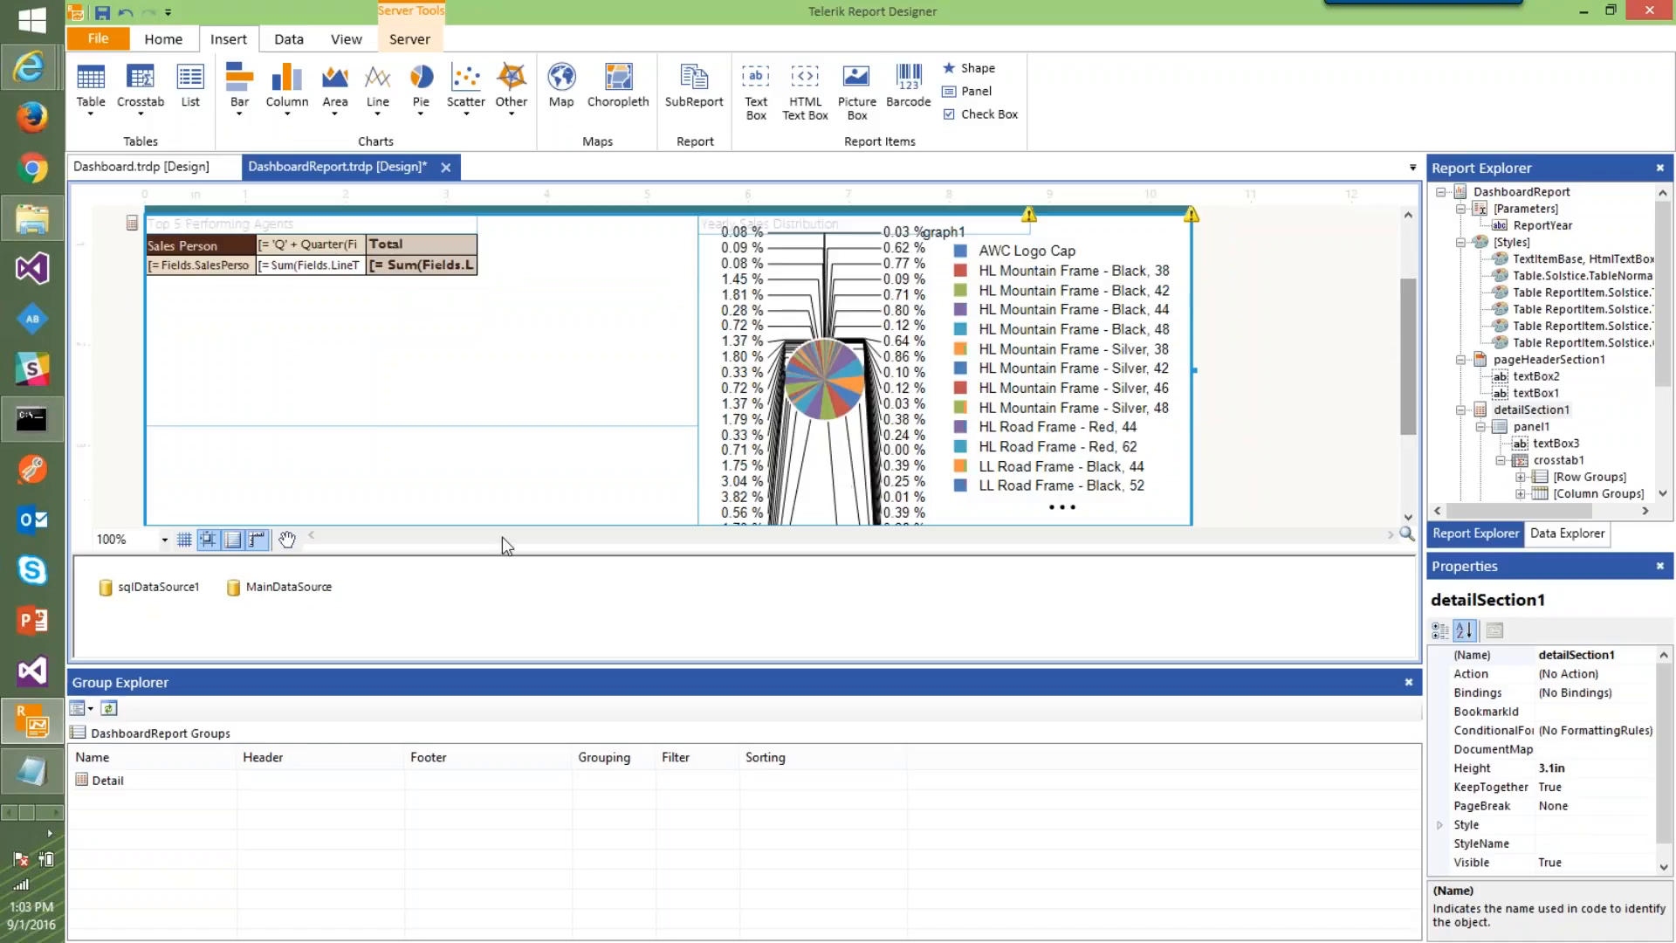
click(891, 385)
click(549, 789)
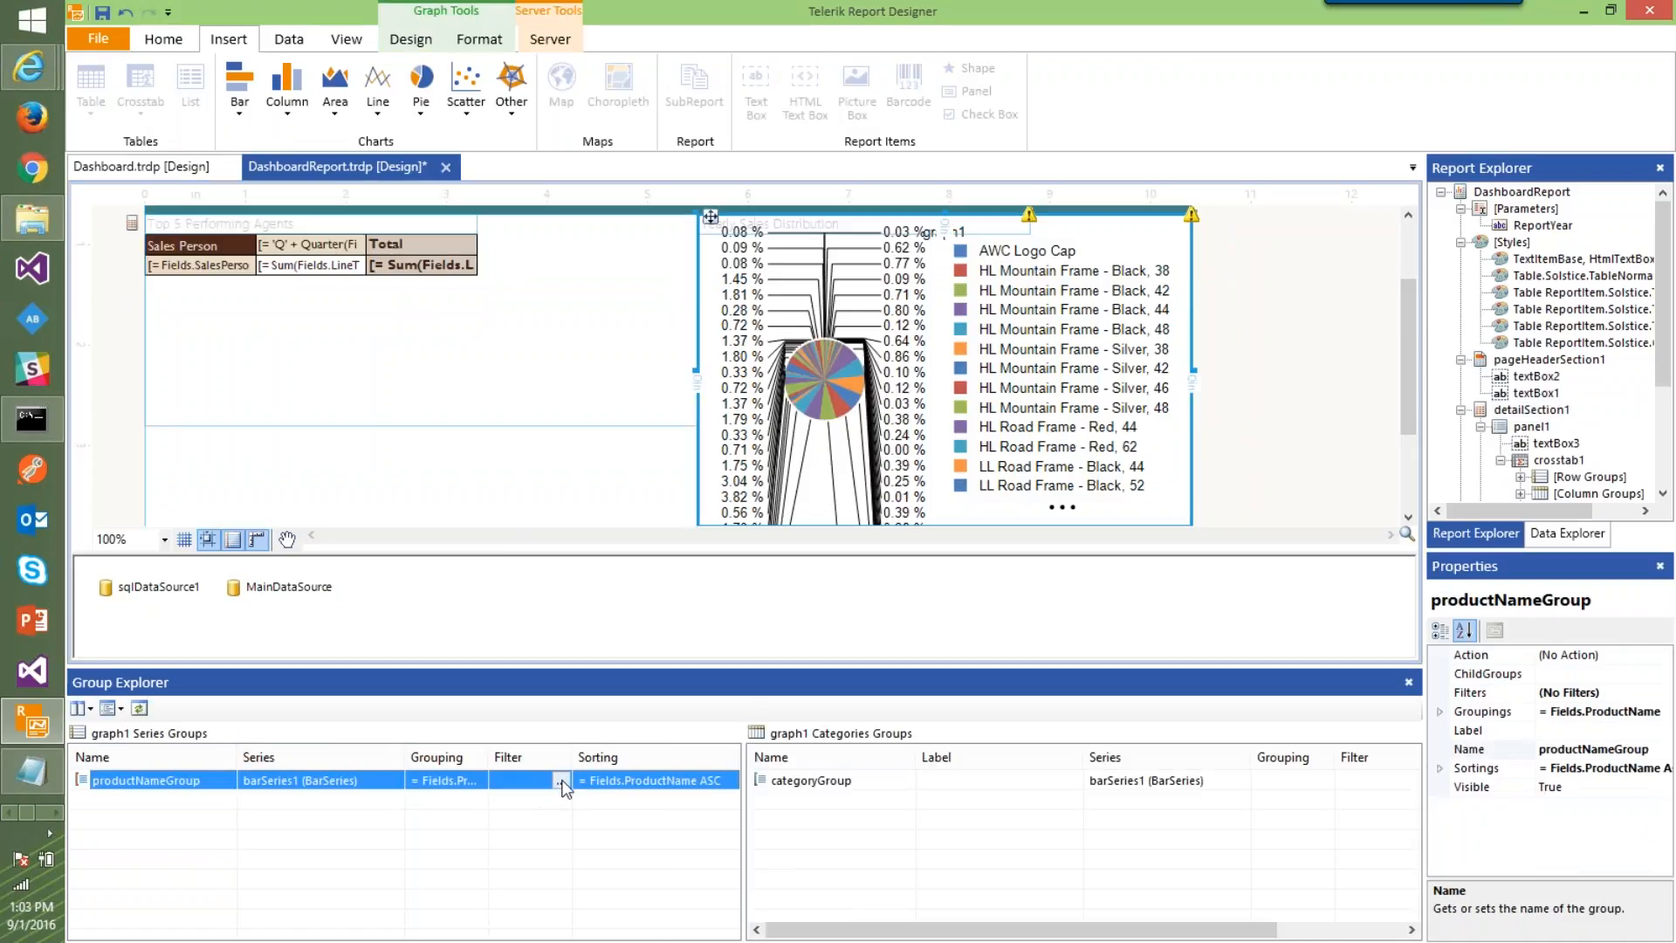
click(564, 778)
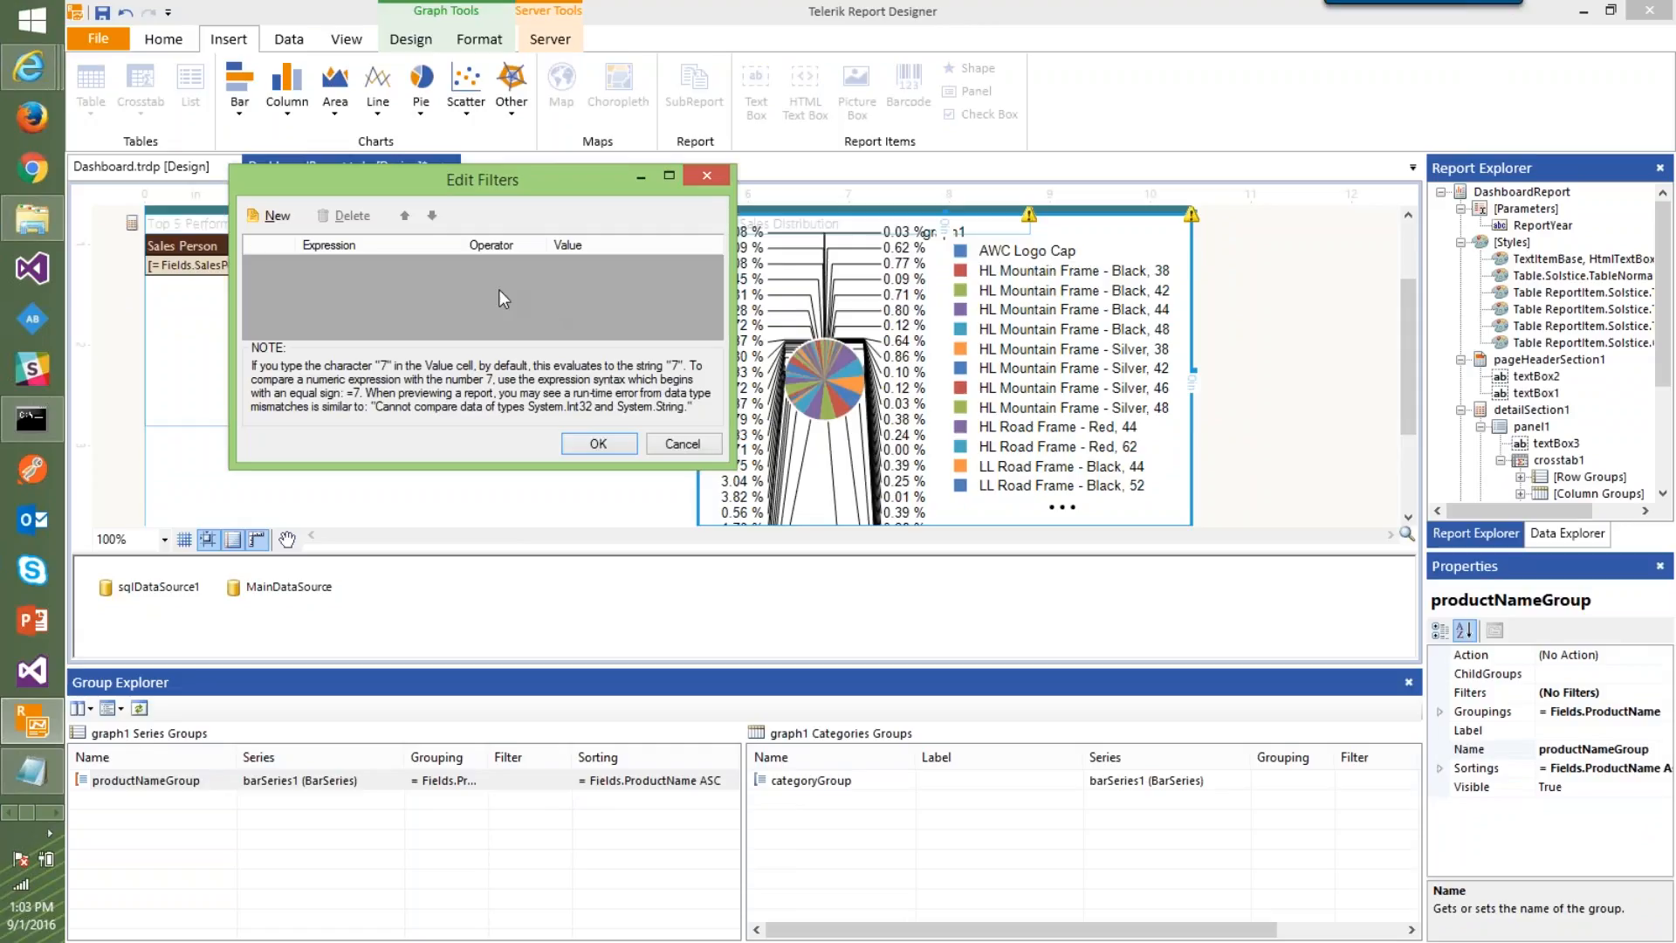
click(277, 215)
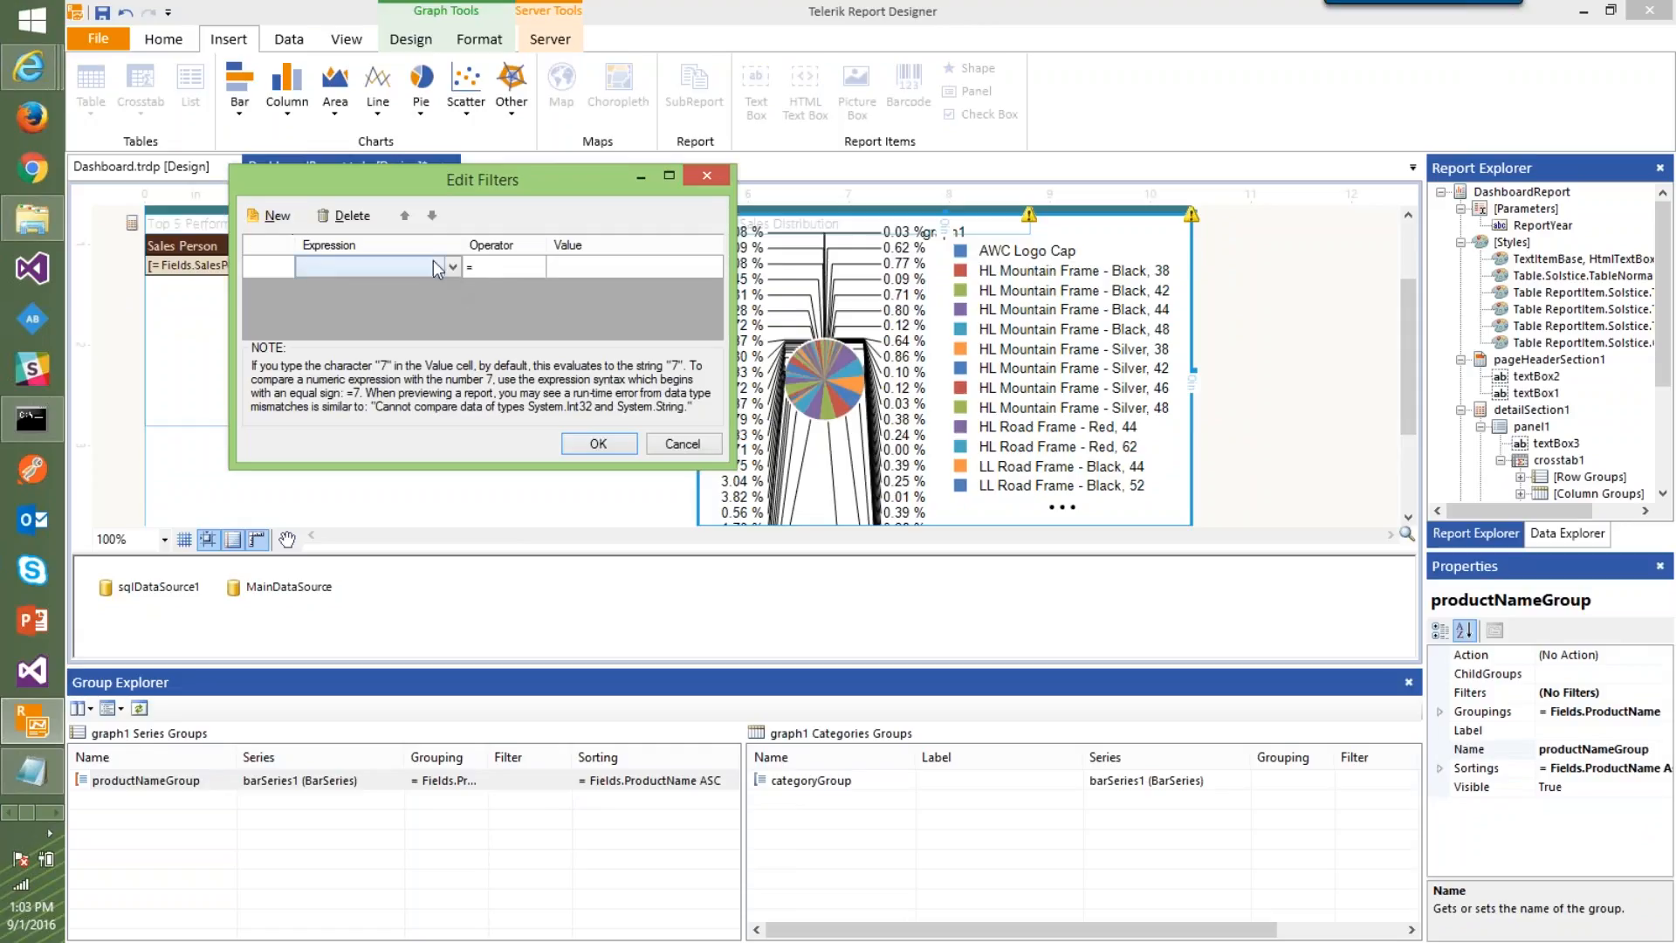
click(453, 266)
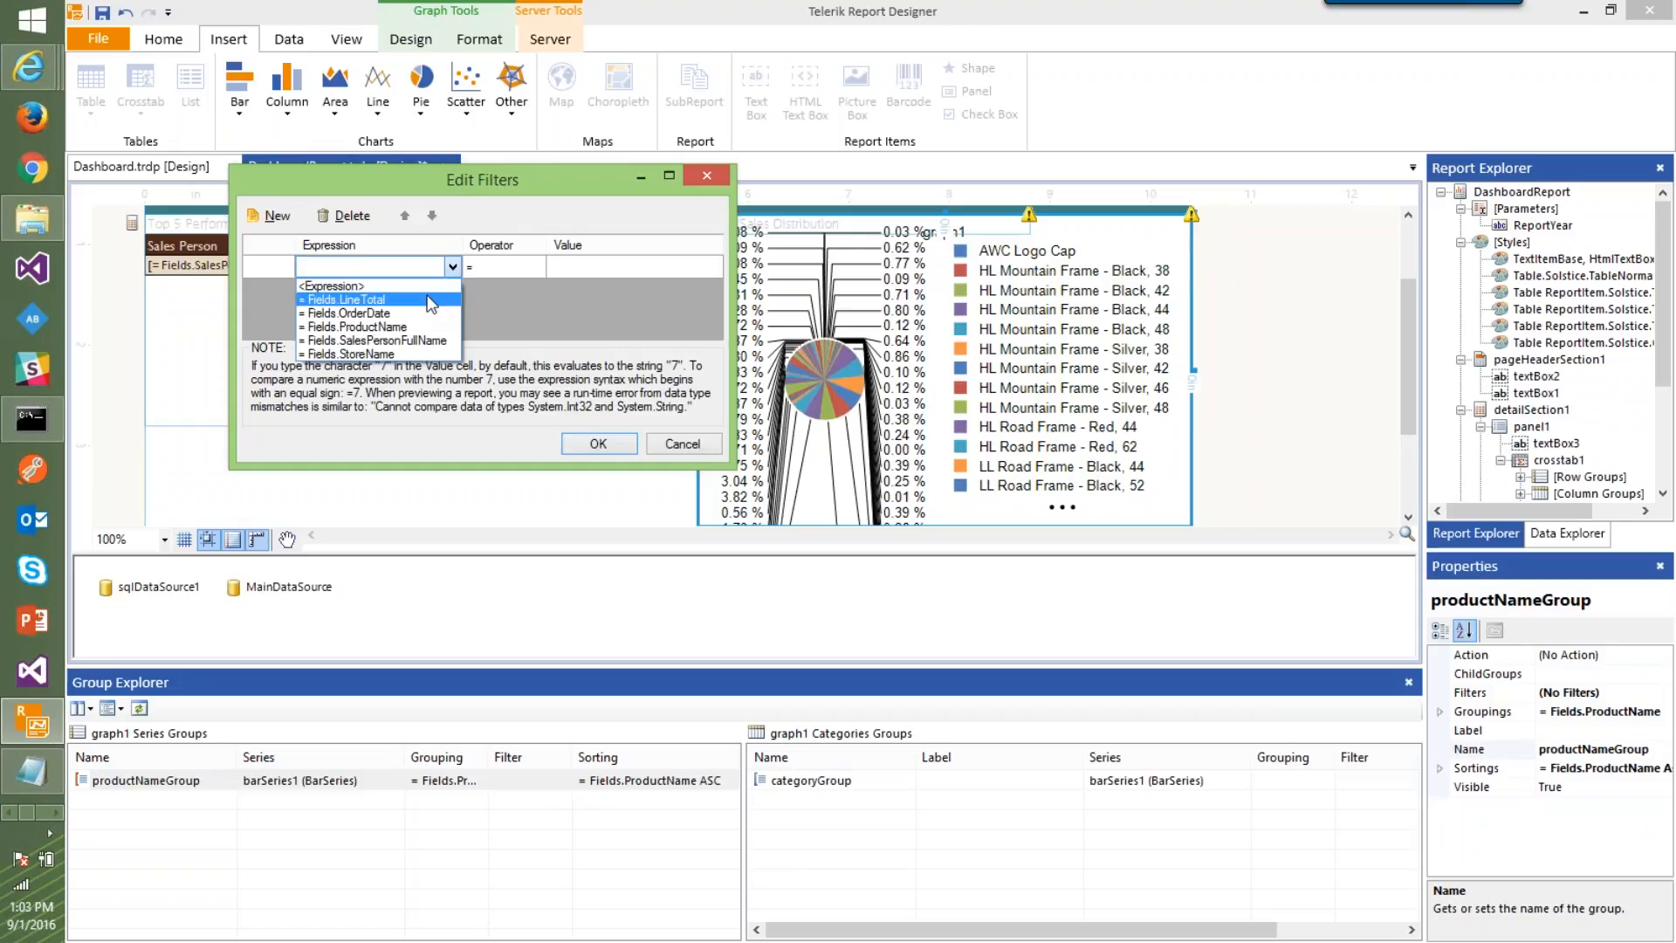
click(430, 299)
click(506, 265)
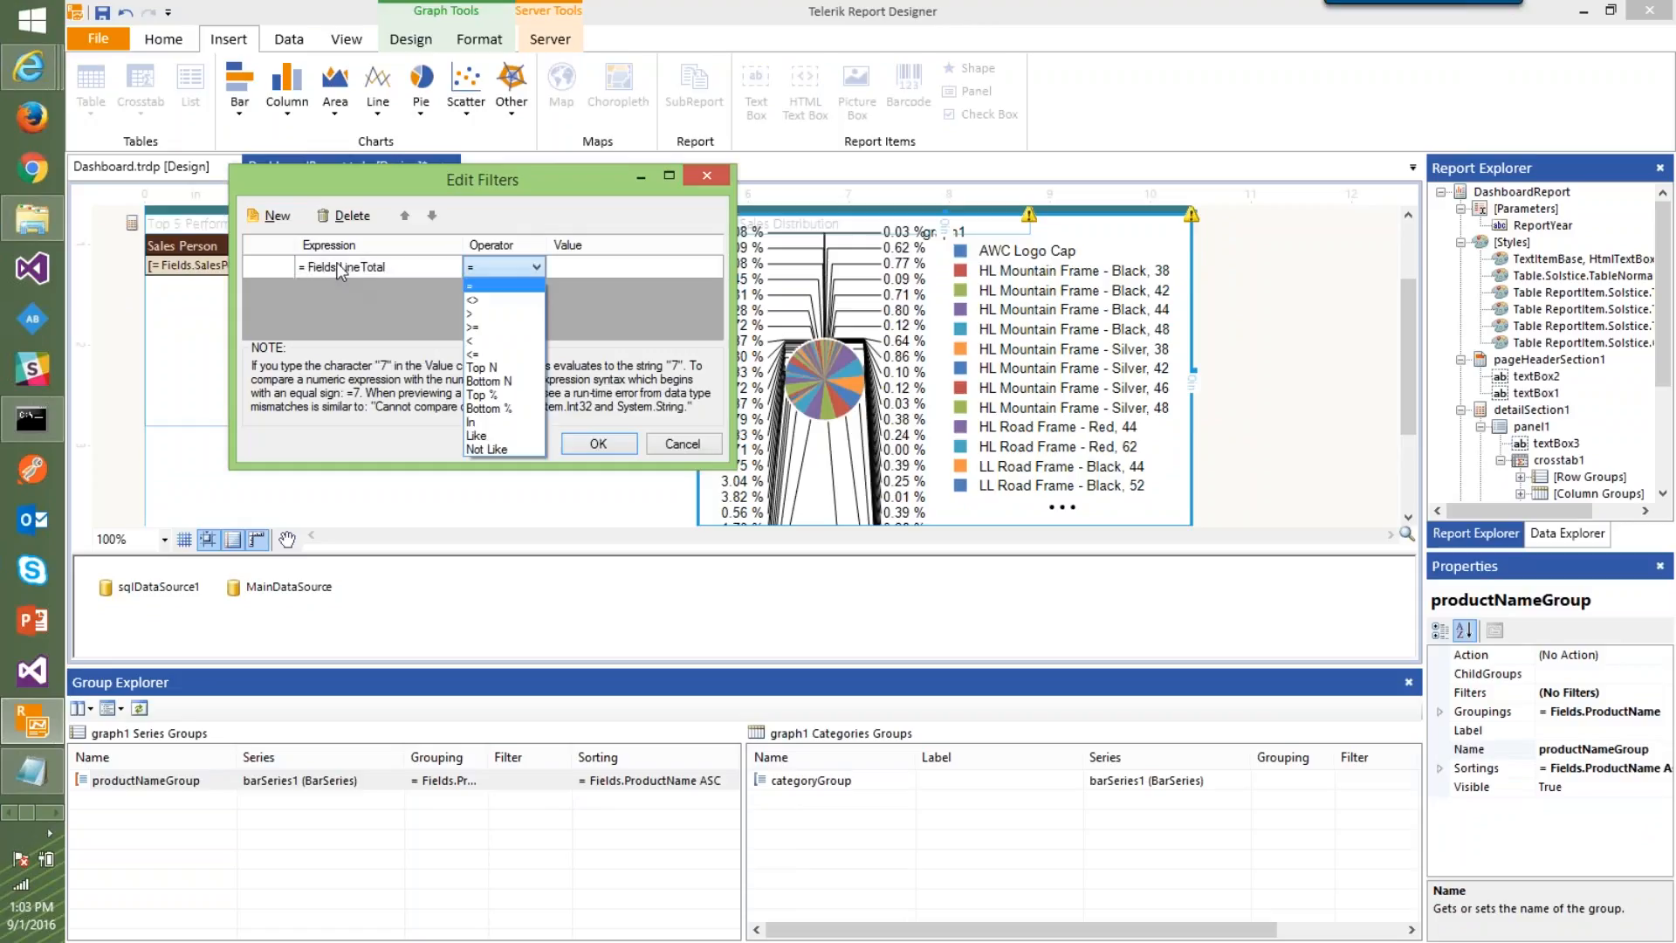
Change the filter's expression to = Sum(Fields.LineTotal) using the Sum aggregate function and the LineTotal field
click(316, 270)
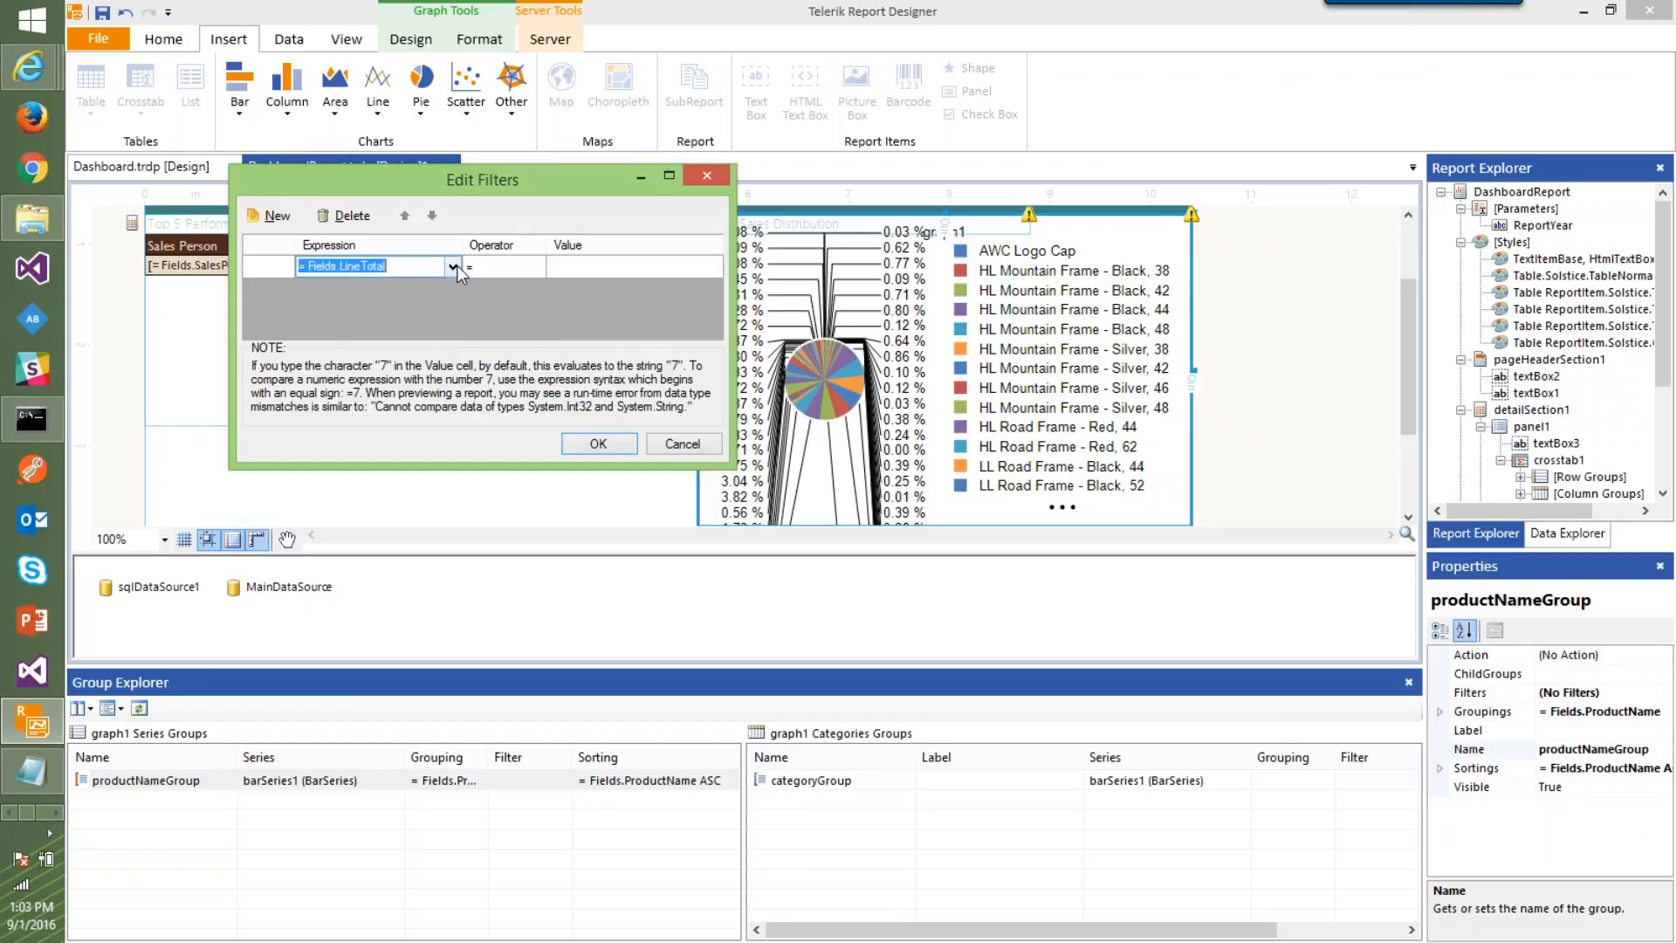
click(453, 267)
click(364, 284)
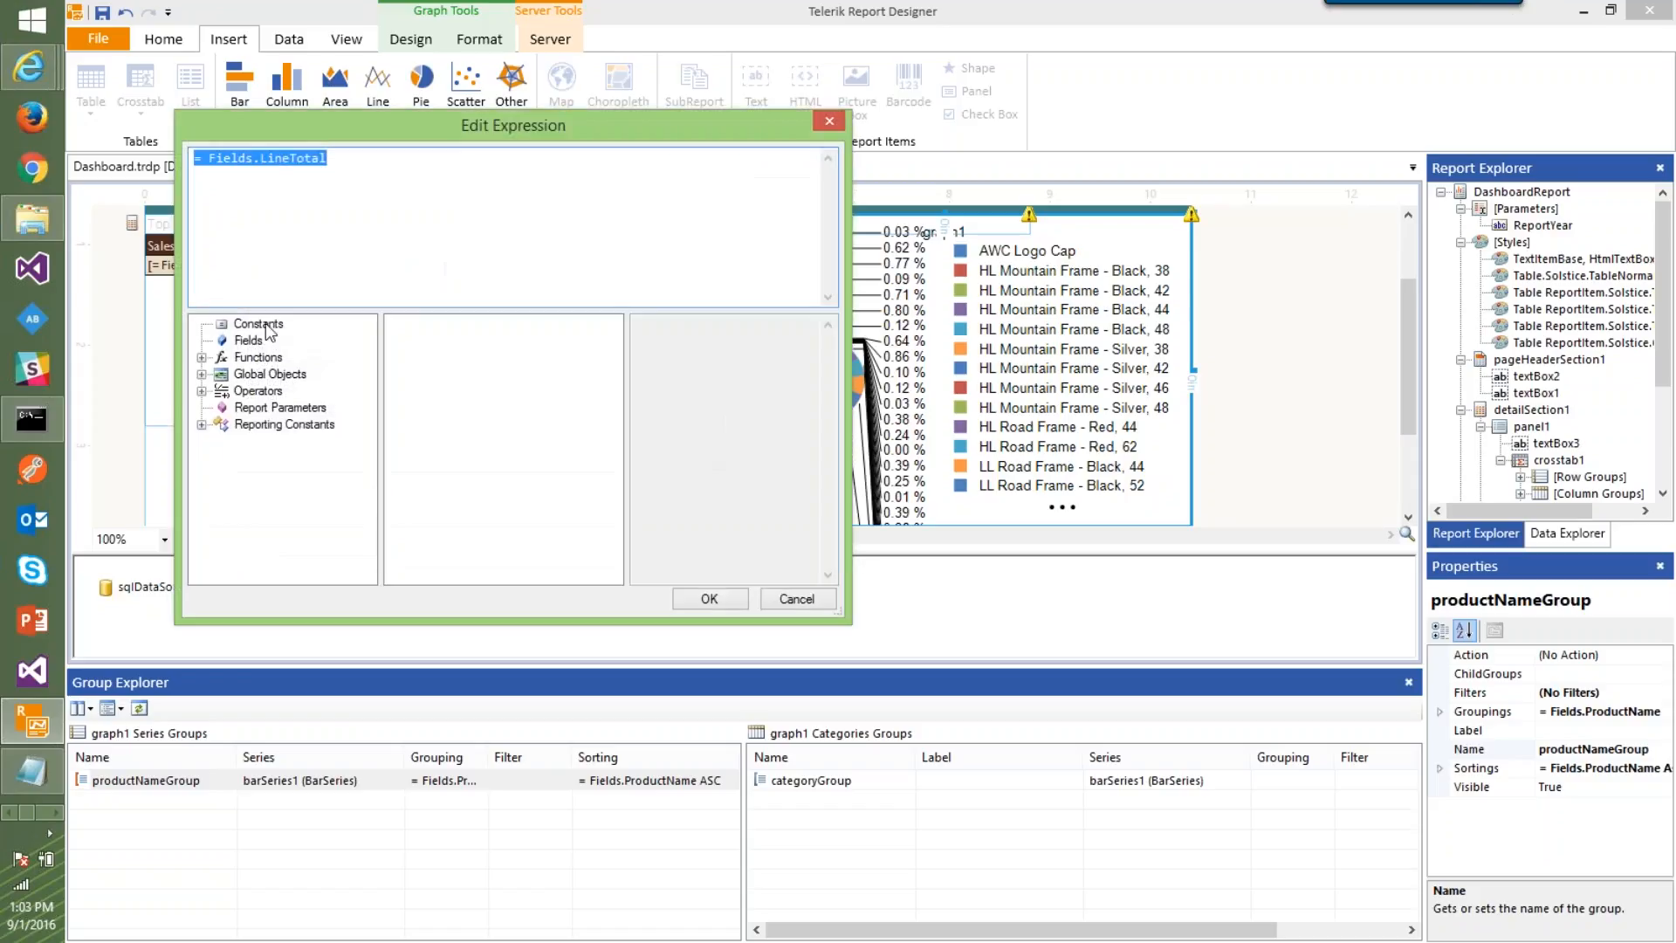
double_click(258, 357)
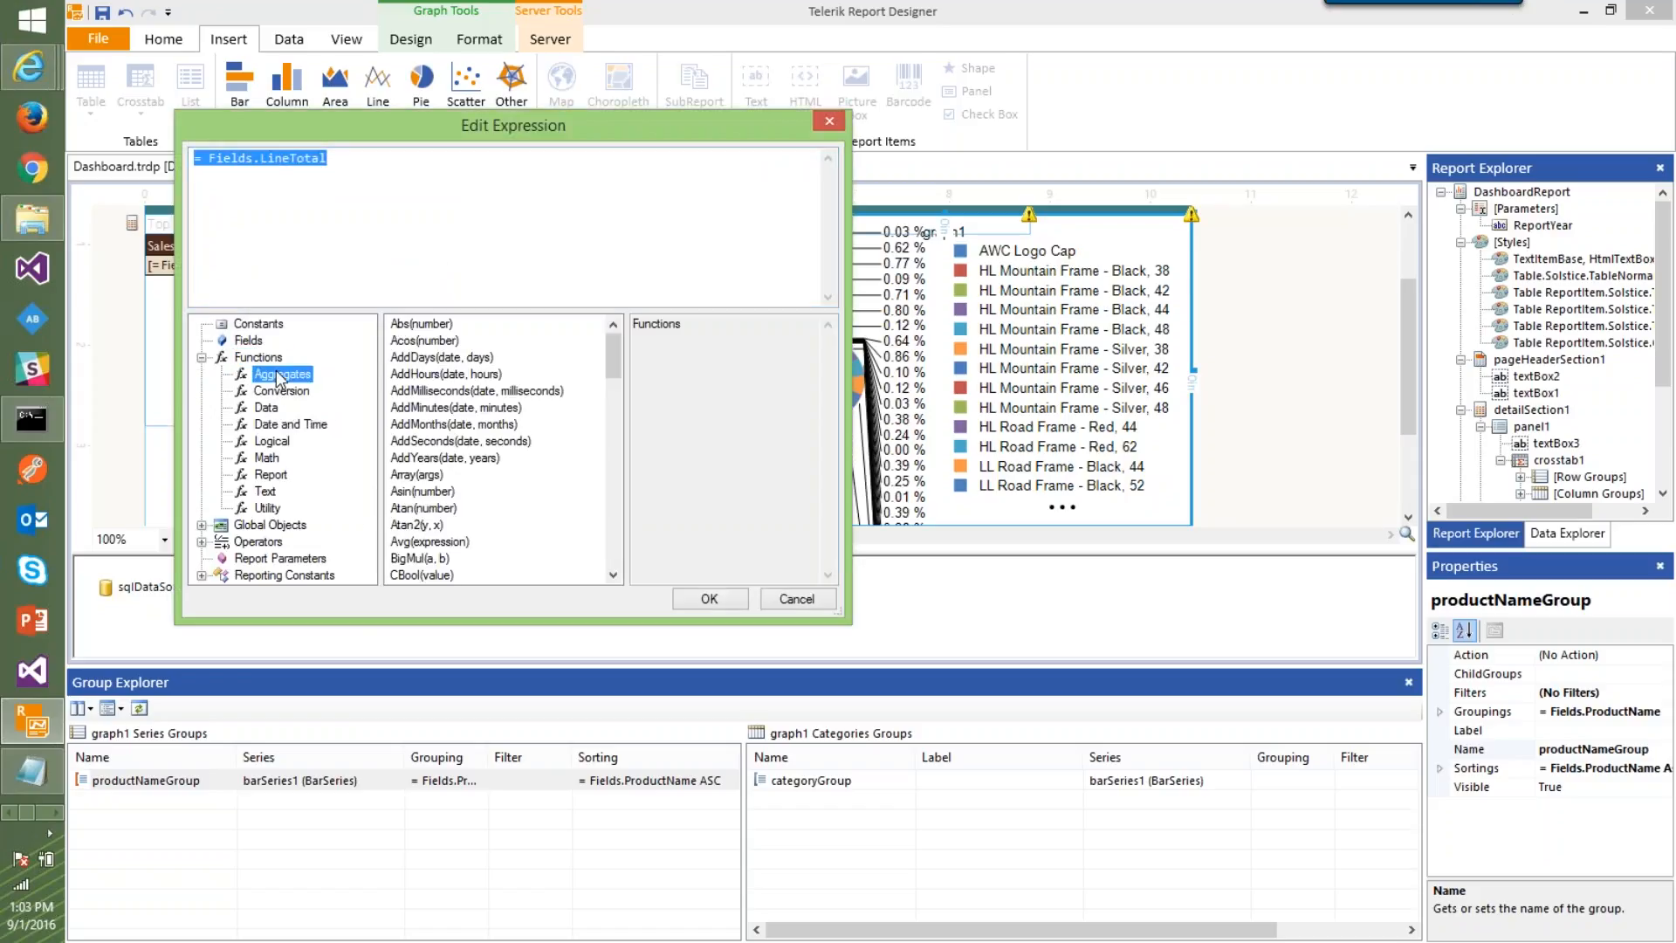
click(281, 374)
double_click(416, 475)
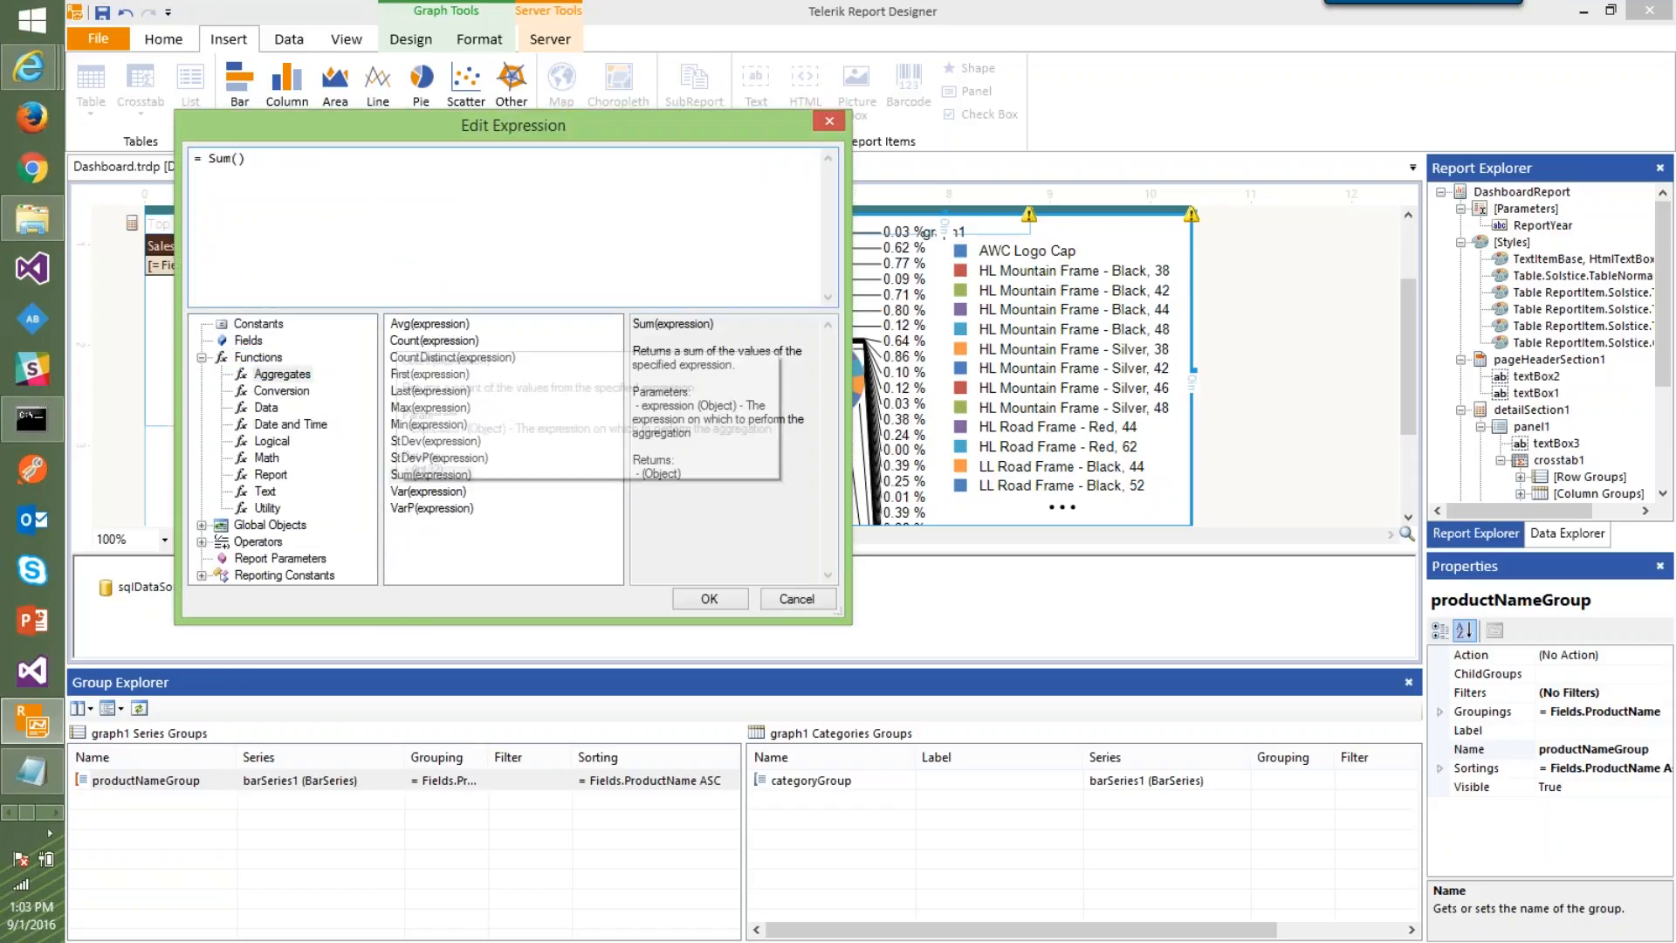
click(249, 340)
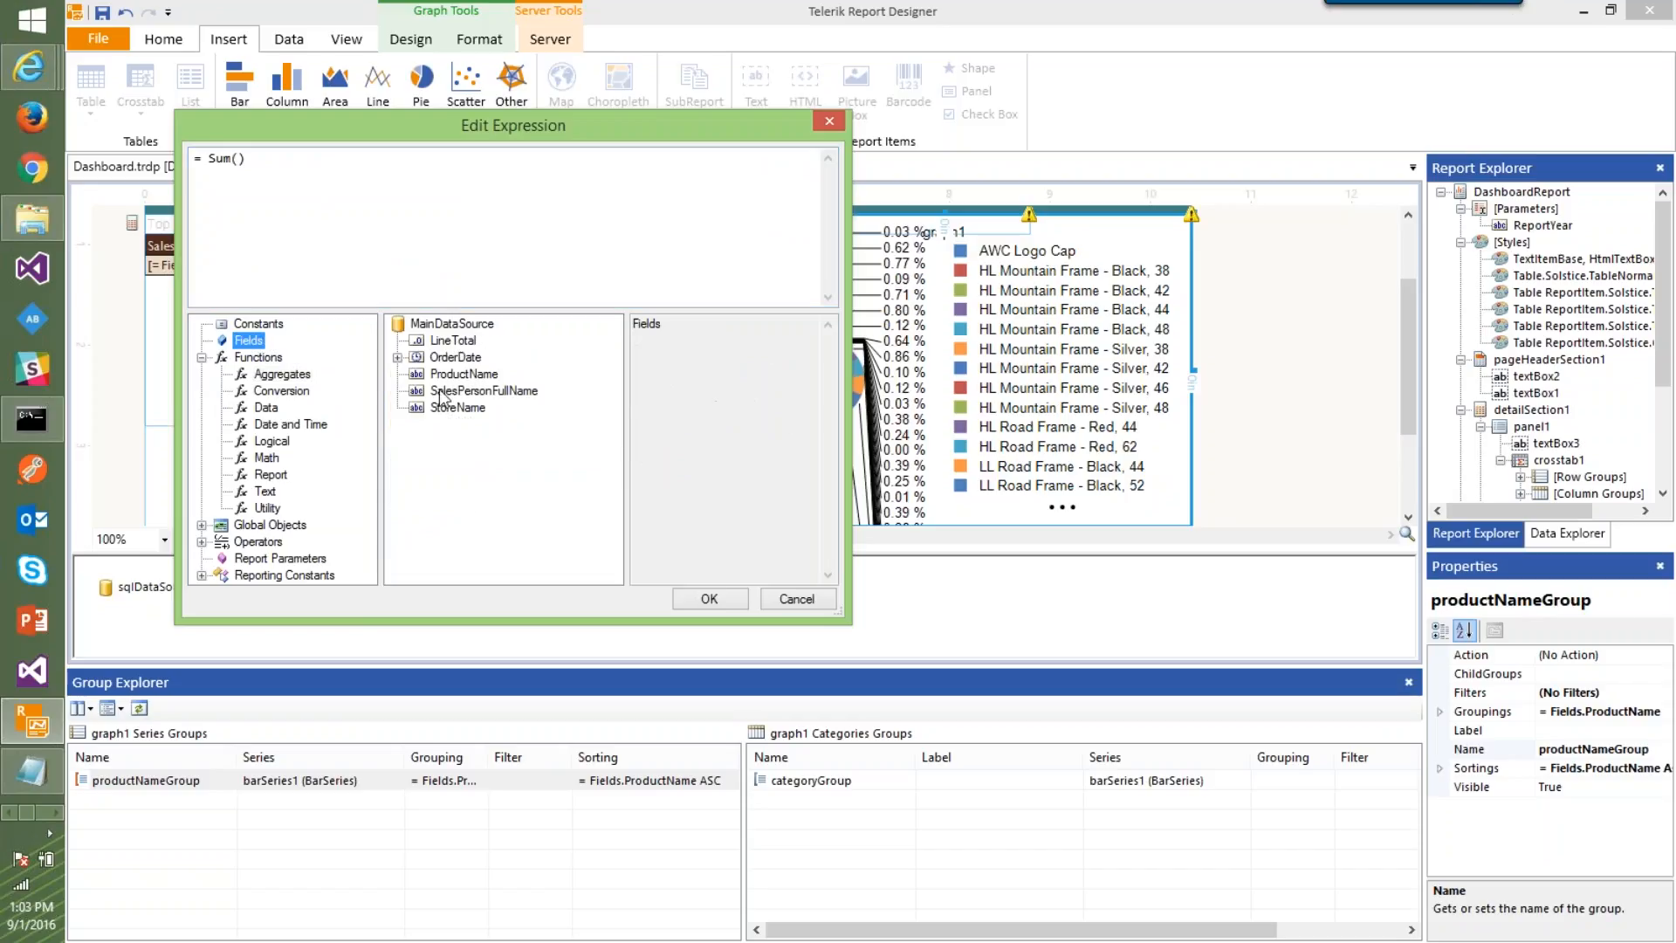
double_click(452, 340)
click(708, 598)
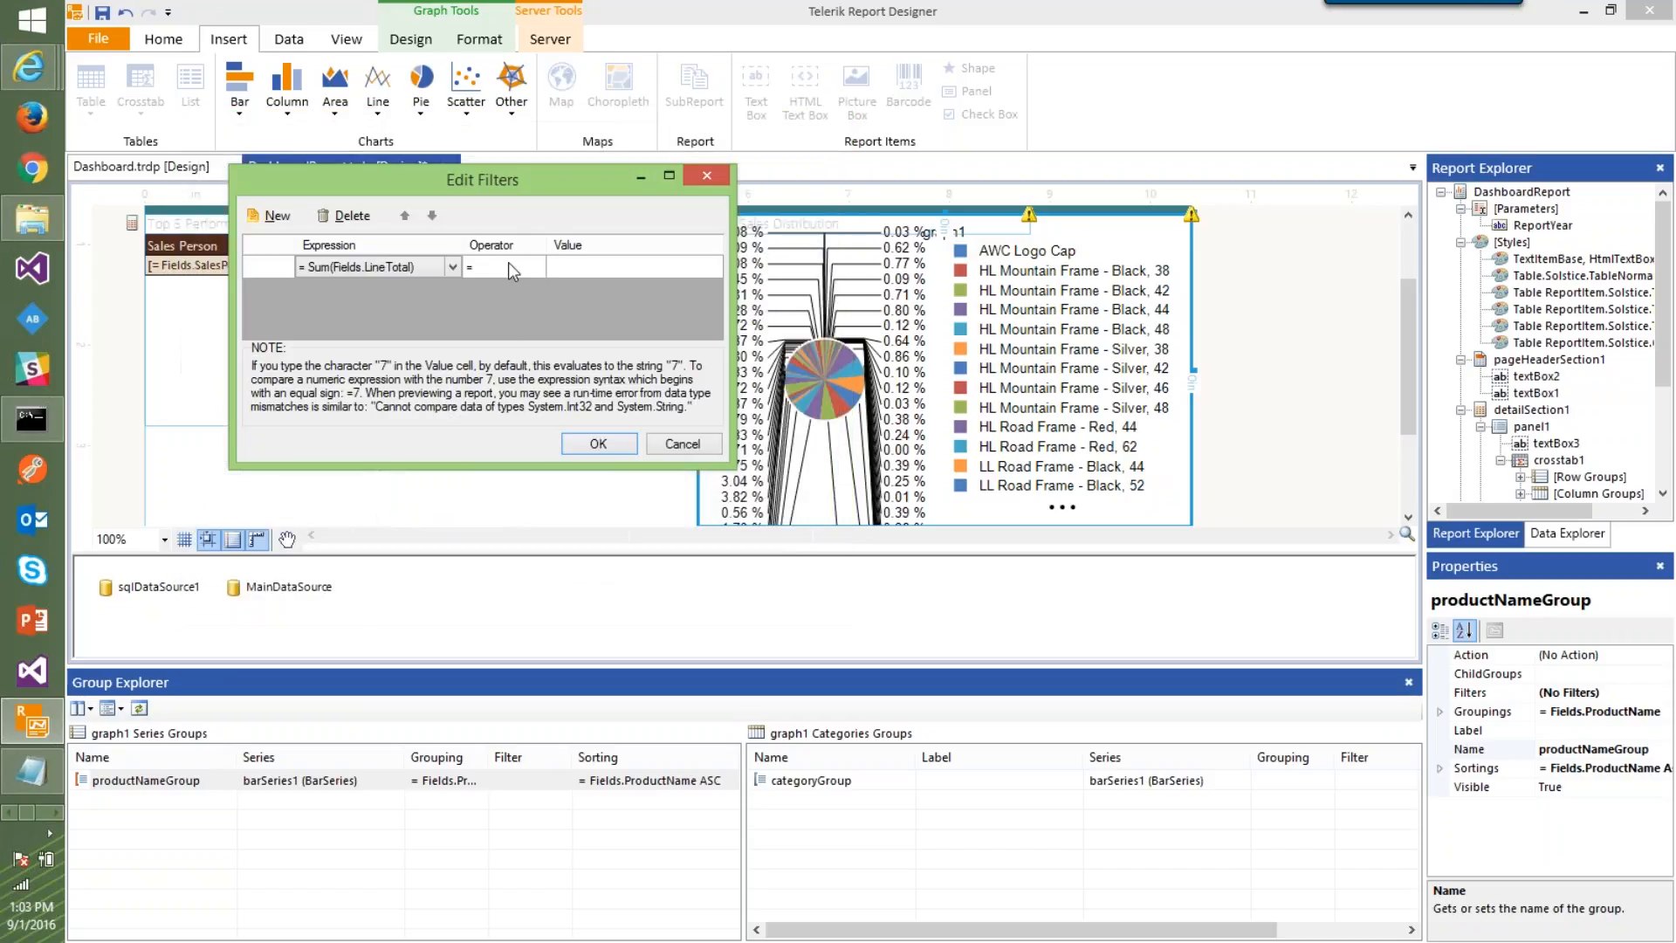
Set the filter's operator to Top N with a value that keeps five products, and apply the filter
click(508, 262)
click(504, 375)
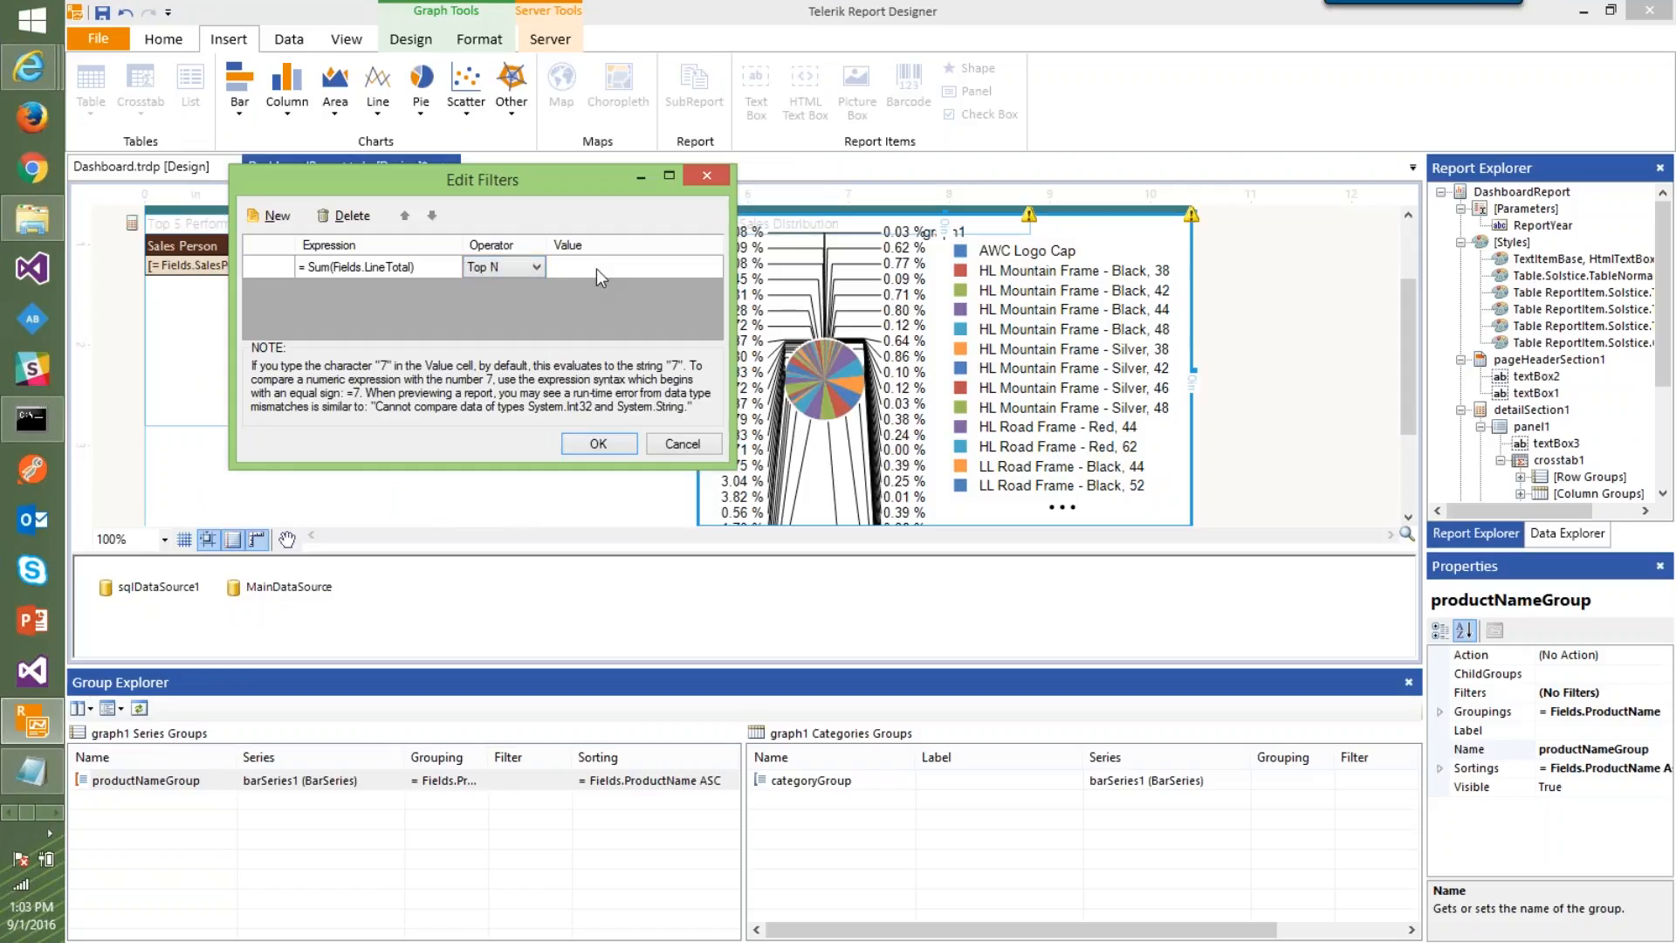
click(599, 269)
key(Return)
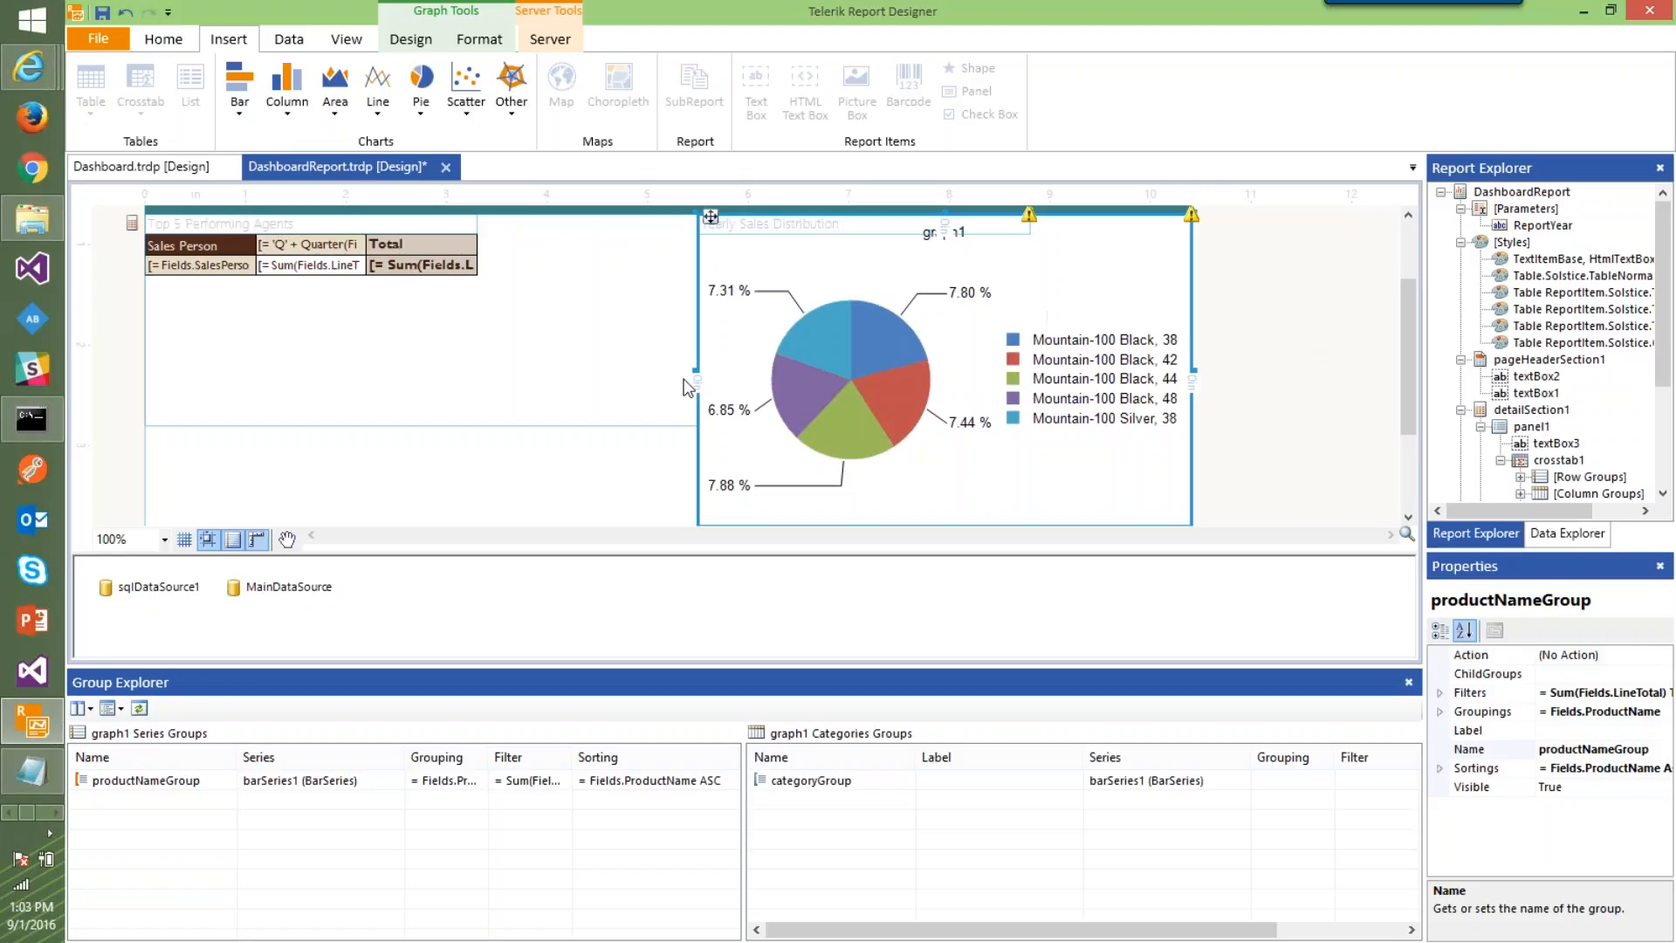
Shorten the pie chart so its lower edge is level with the bottom of the Top 5 Performing Agents panel
click(1260, 380)
scroll(1349, 372, down, 2)
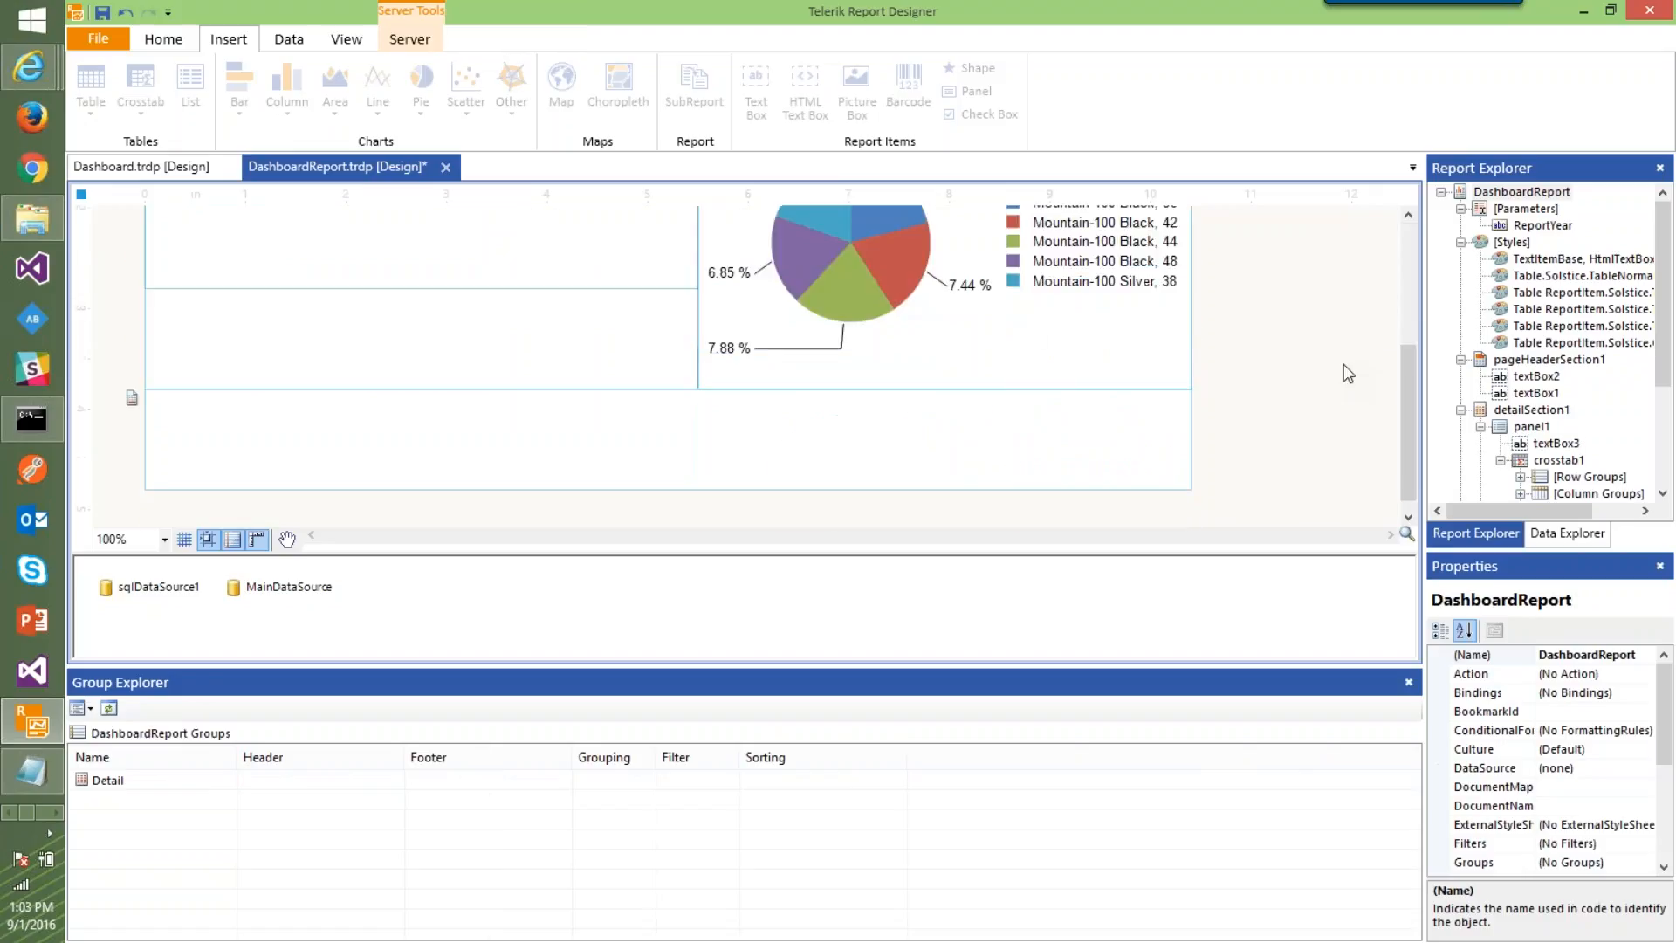
scroll(1363, 358, up, 1)
click(1137, 450)
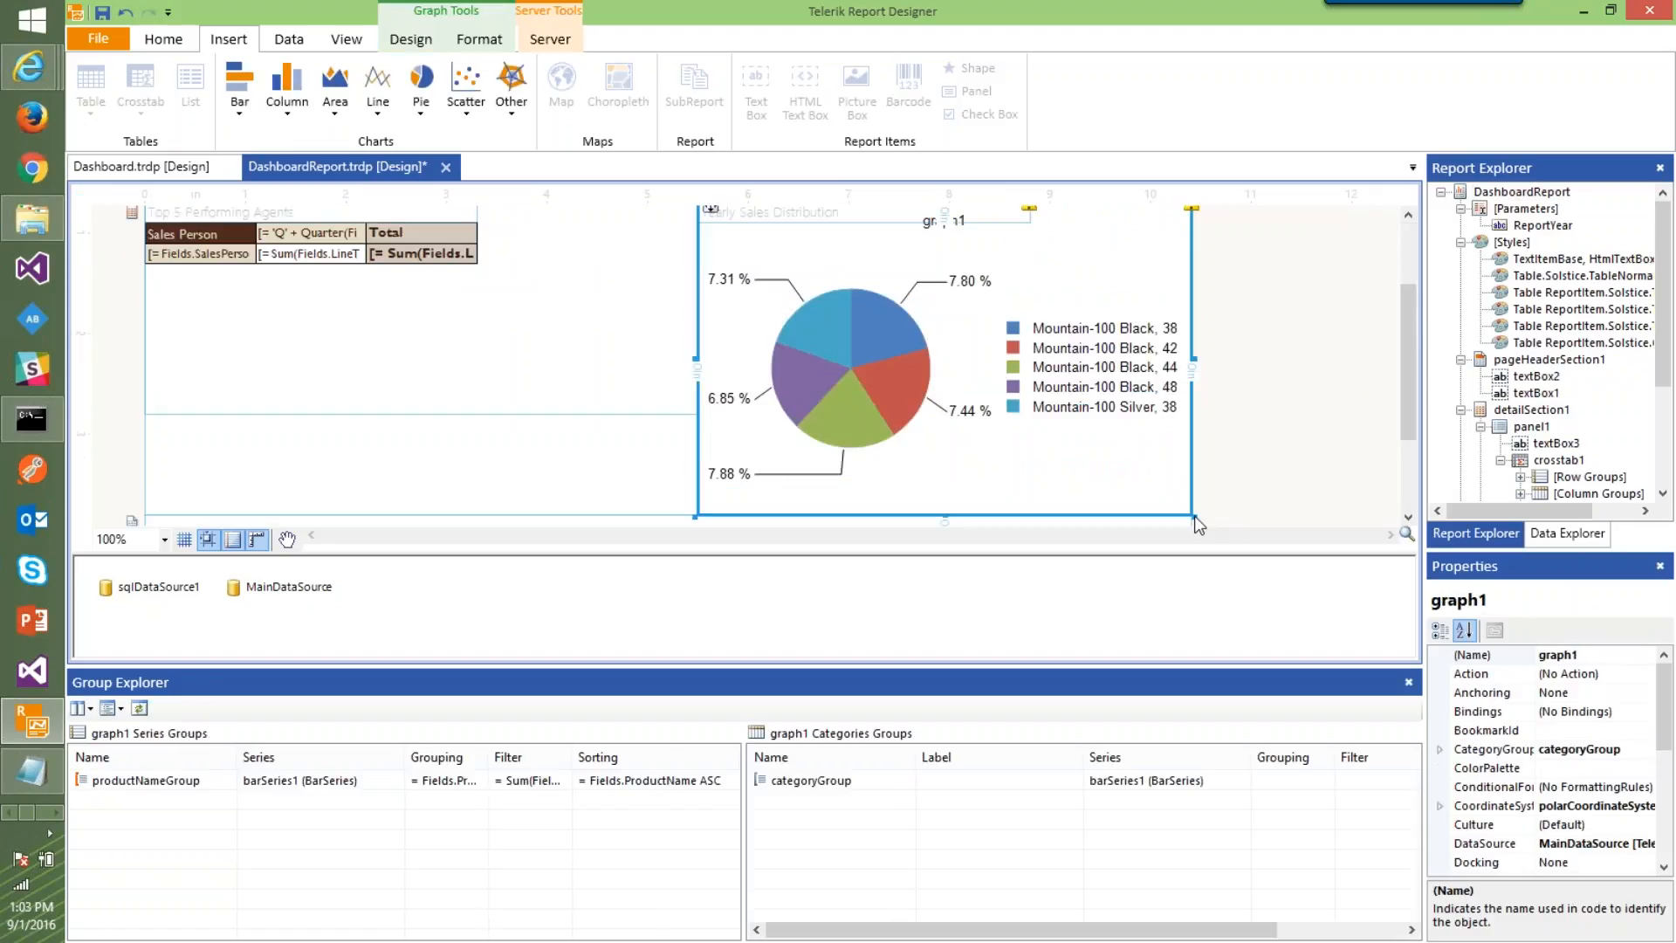
drag(945, 518, 942, 399)
click(1327, 375)
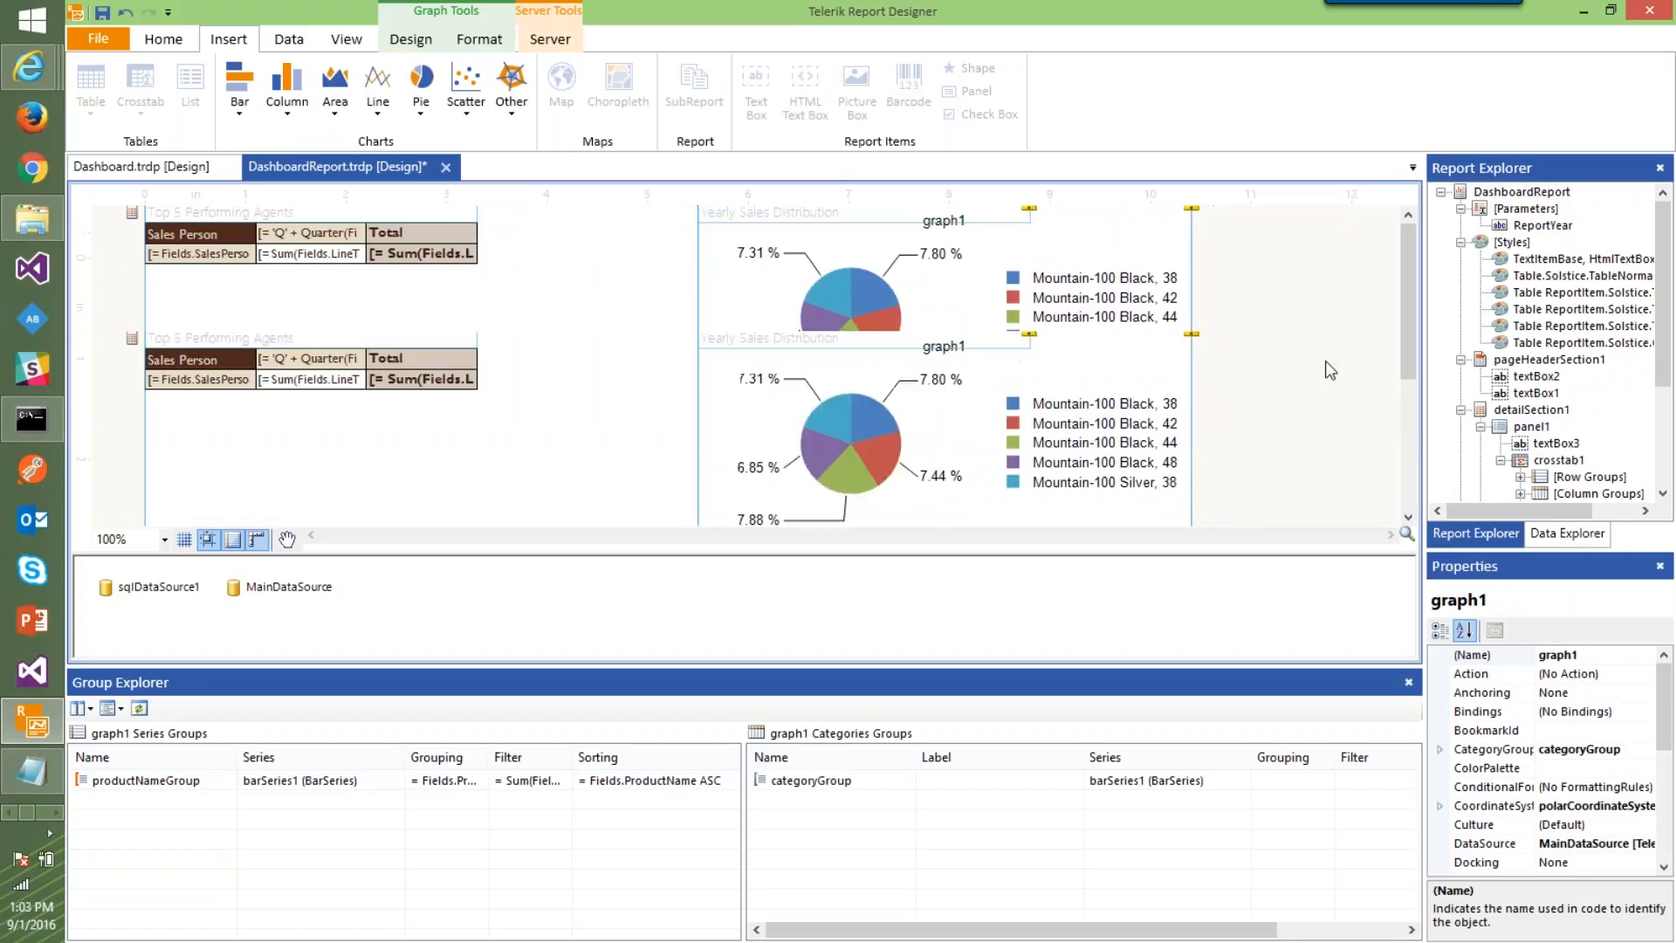
Save DashboardReport and preview it in the browser to check the crosstab and the pie chart
scroll(1323, 380, down, 3)
scroll(1323, 370, up, 3)
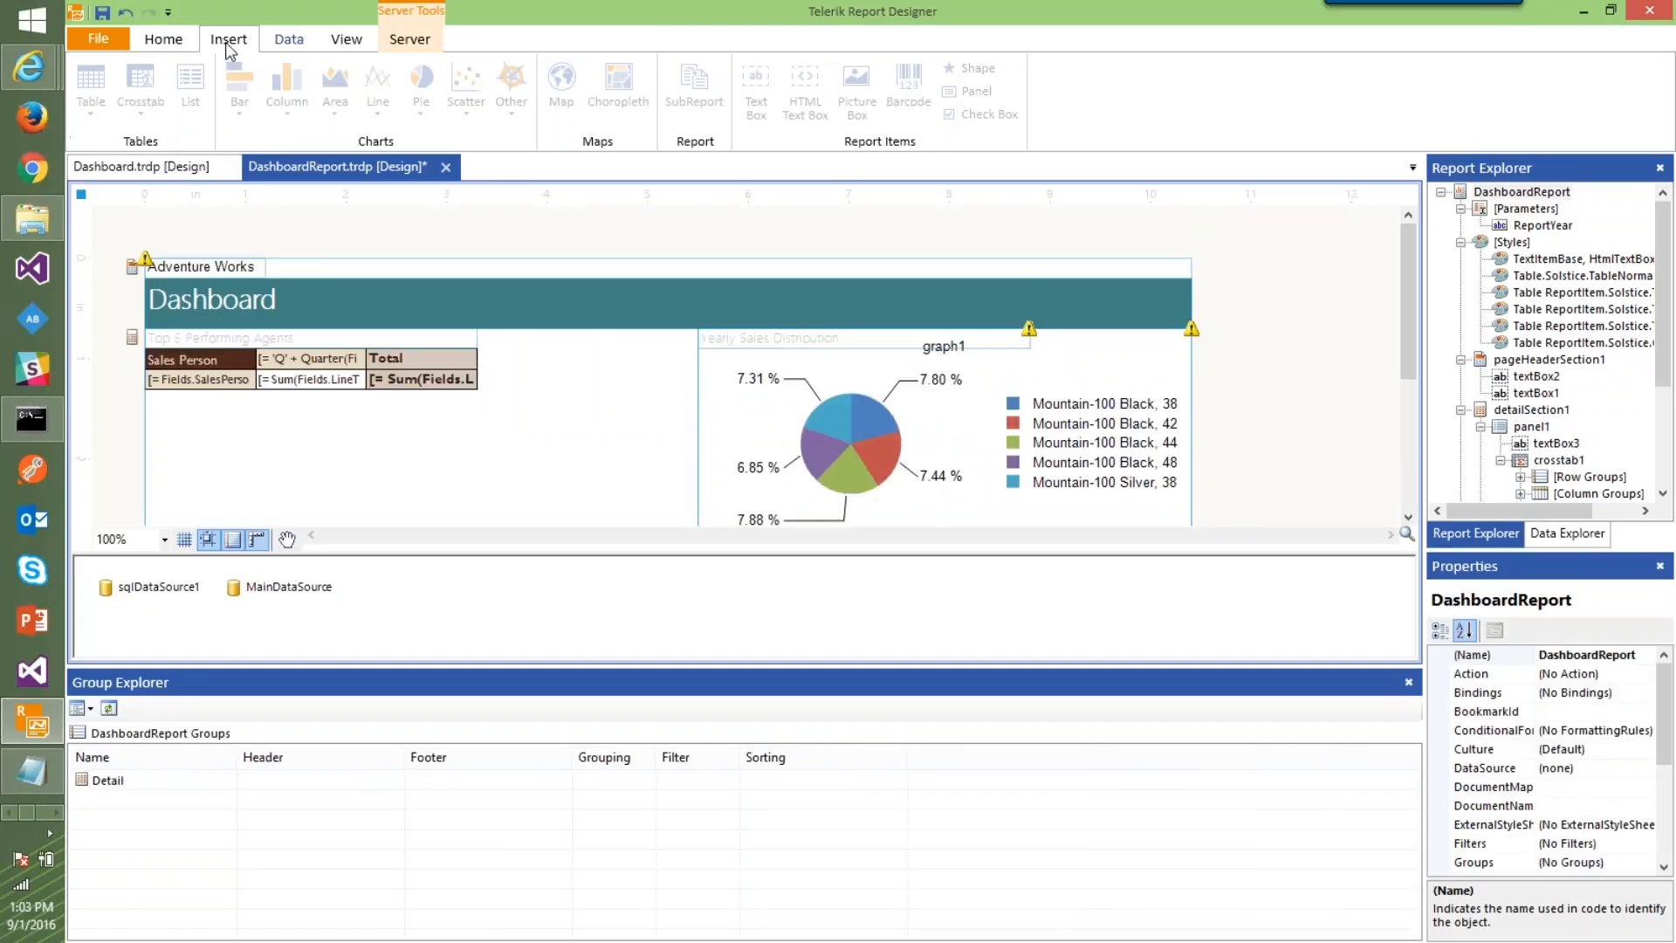
click(171, 40)
key(ctrl+s)
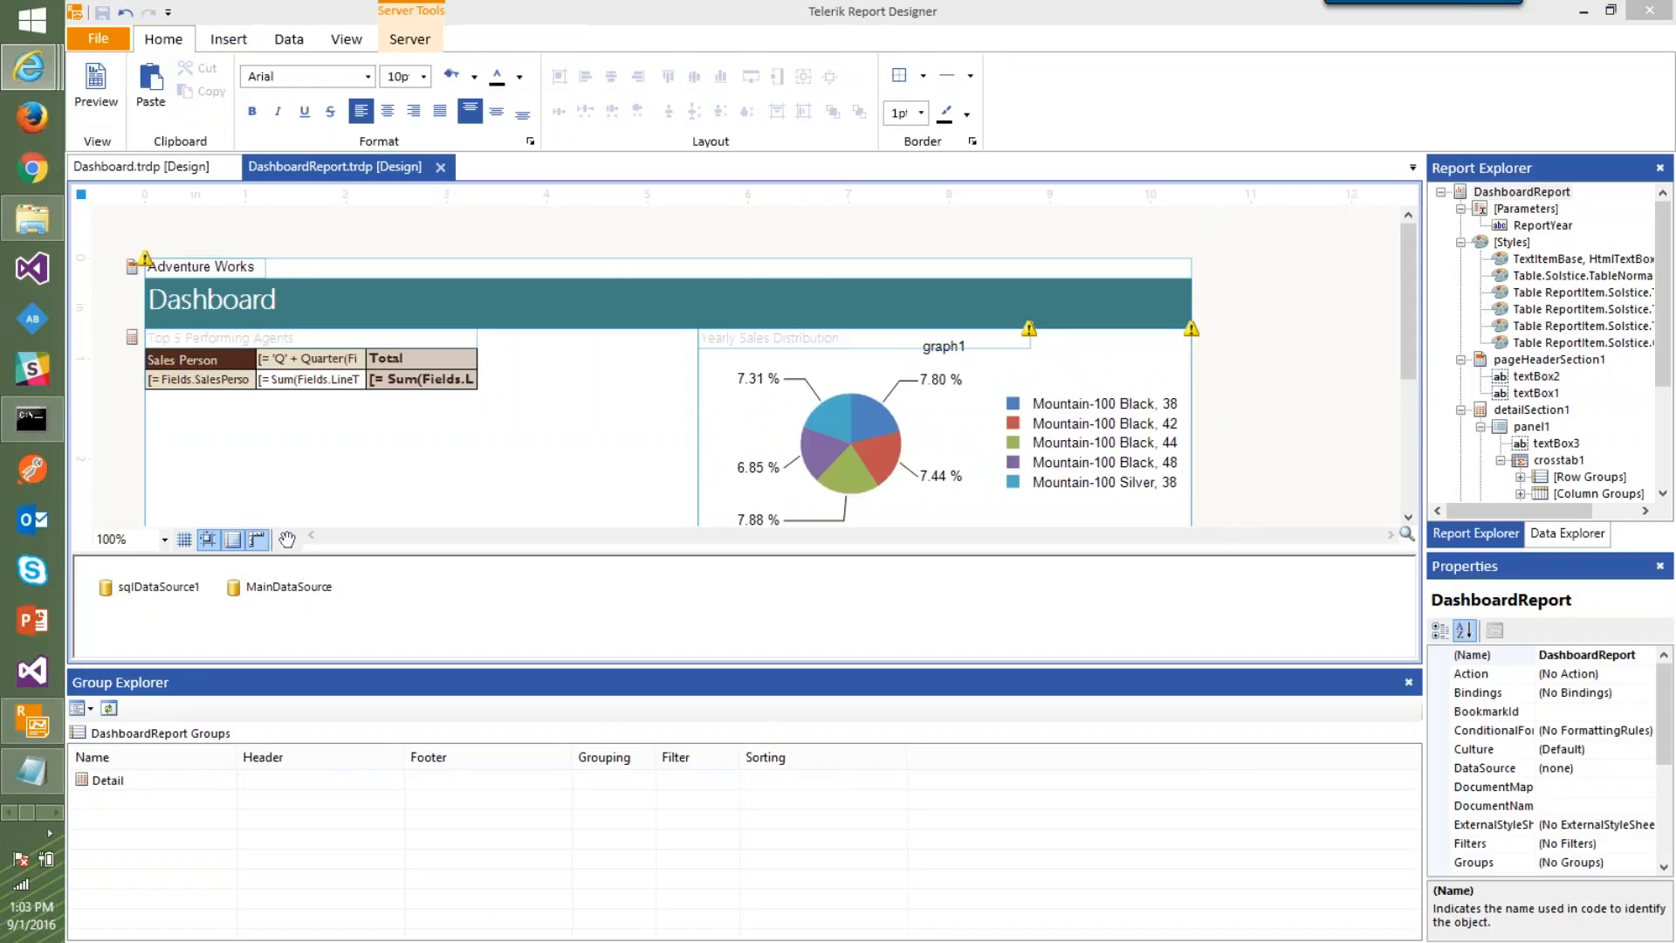
drag(1675, 82, 365, 82)
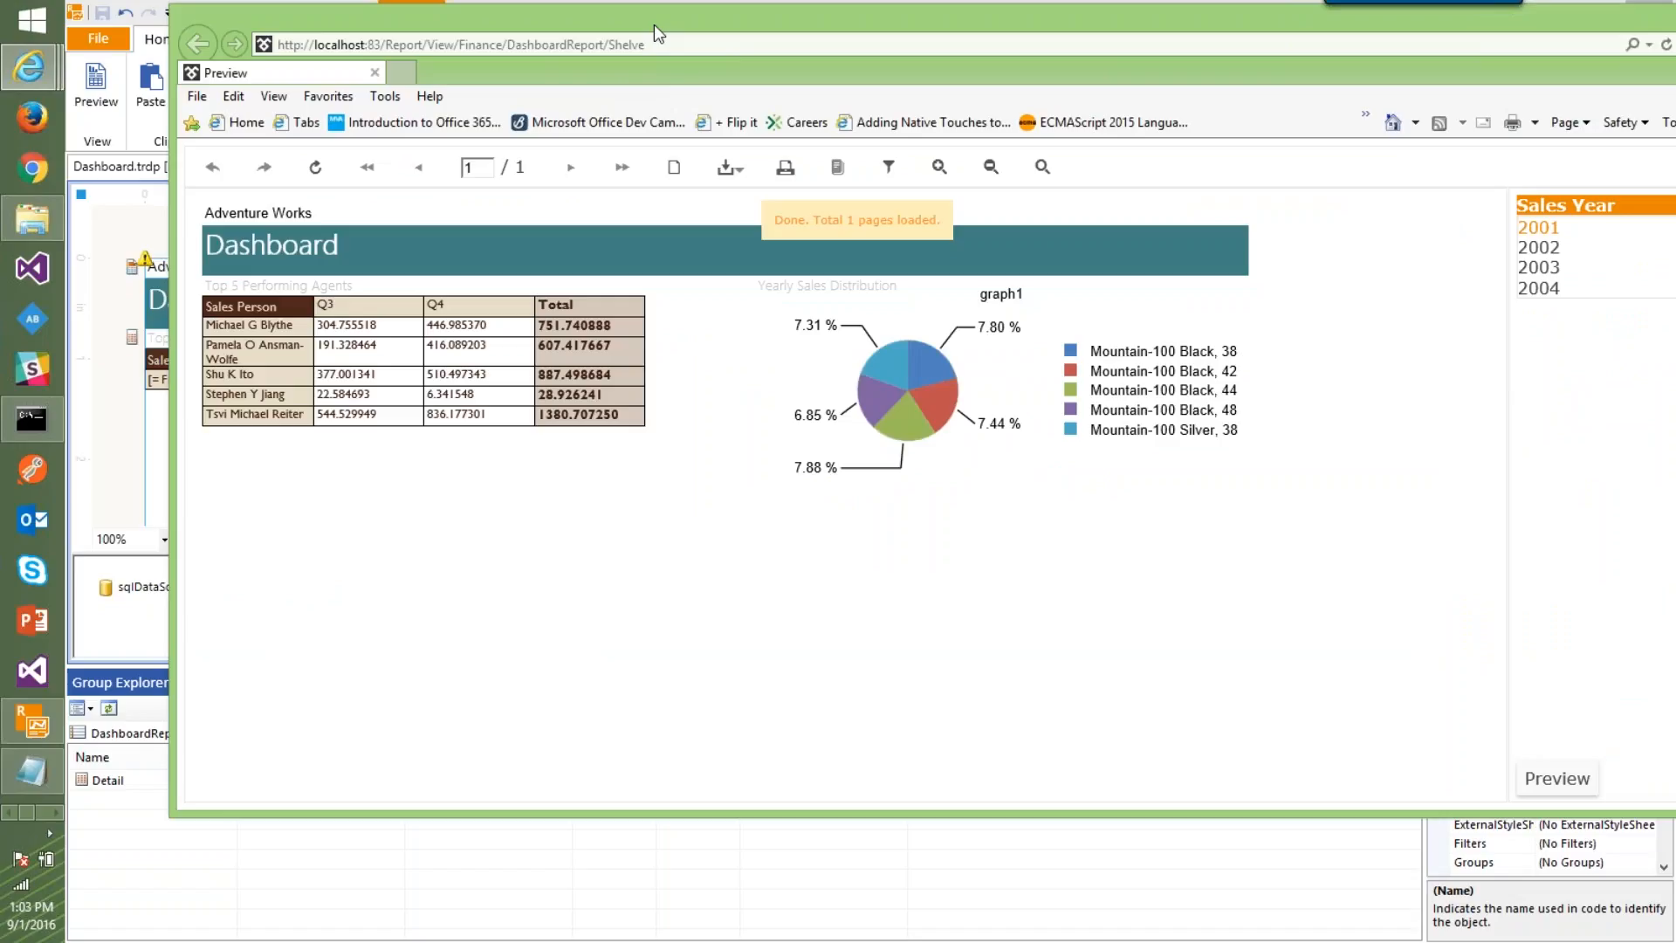
double_click(652, 25)
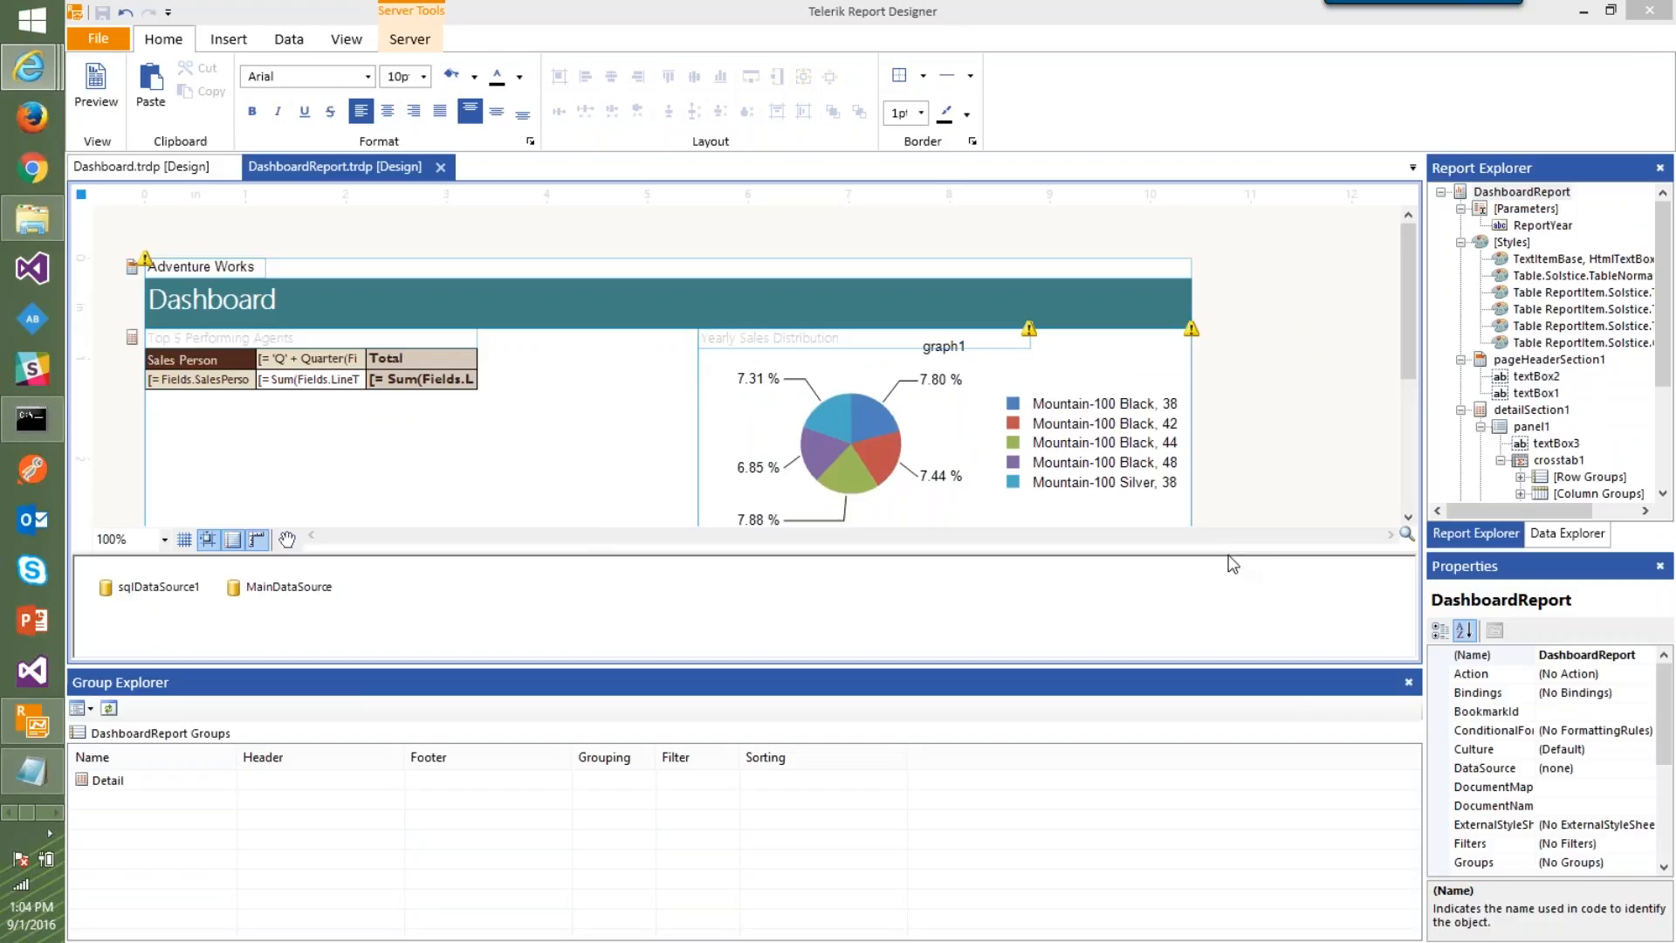
Copy the Top 5 Performing Agents panel together with the pie chart and paste the duplicates into the detail section
mouse_move(1230, 565)
mouse_down()
mouse_move(1221, 668)
mouse_move(1222, 581)
mouse_up()
drag(1403, 255, 1401, 314)
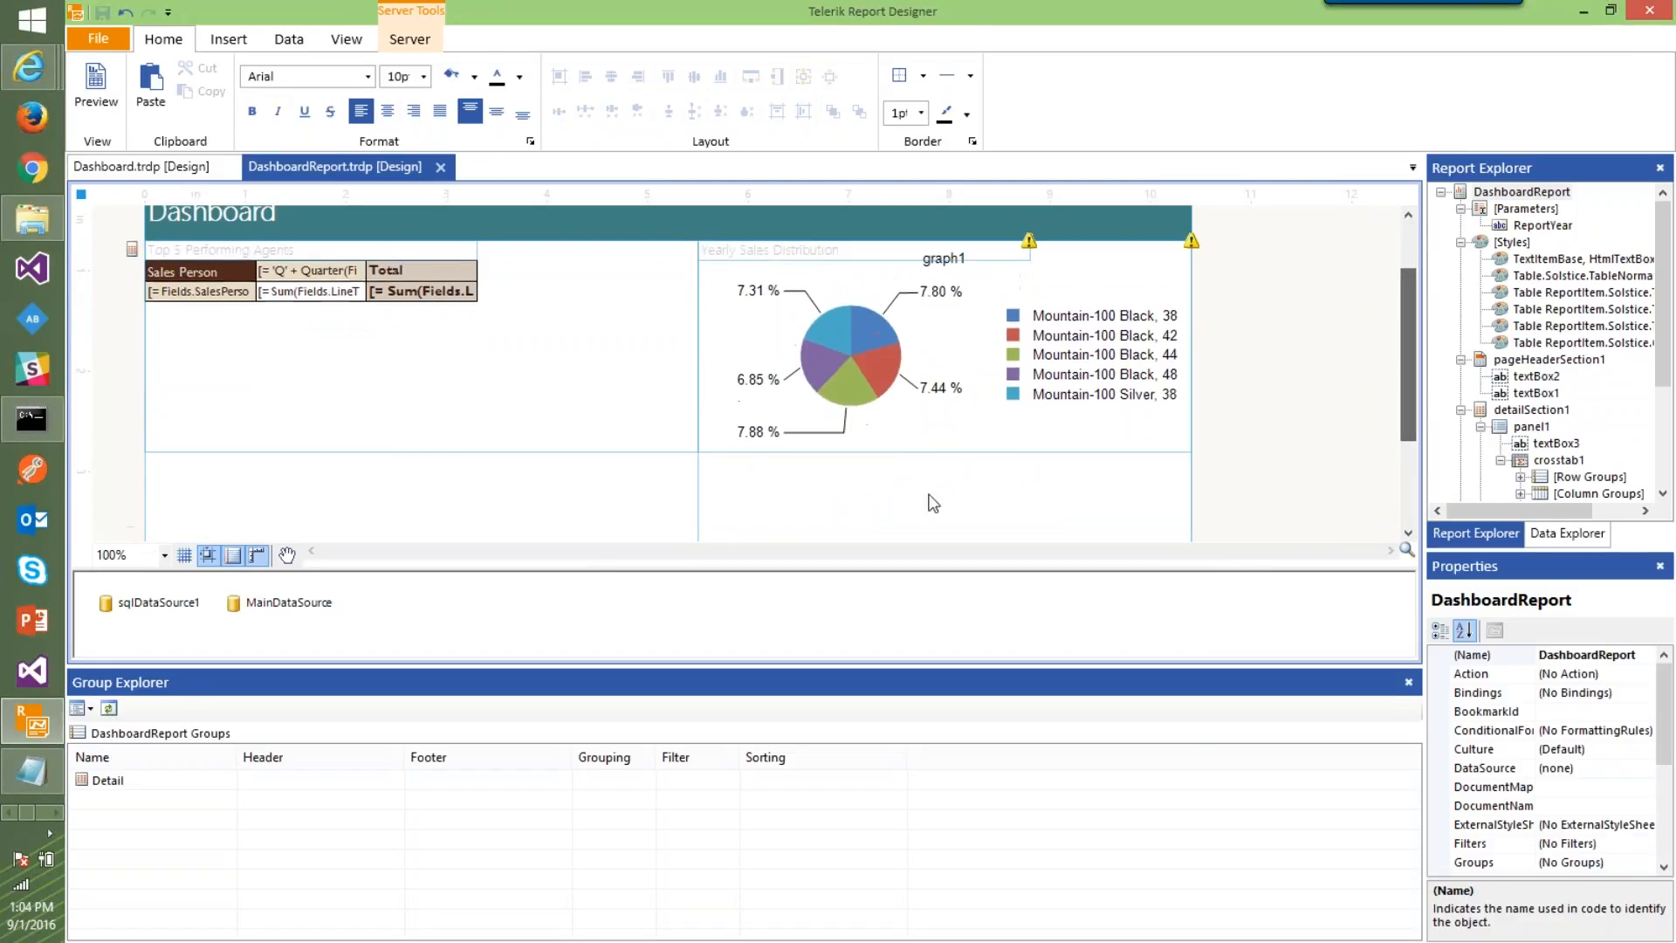
click(646, 390)
click(1043, 445)
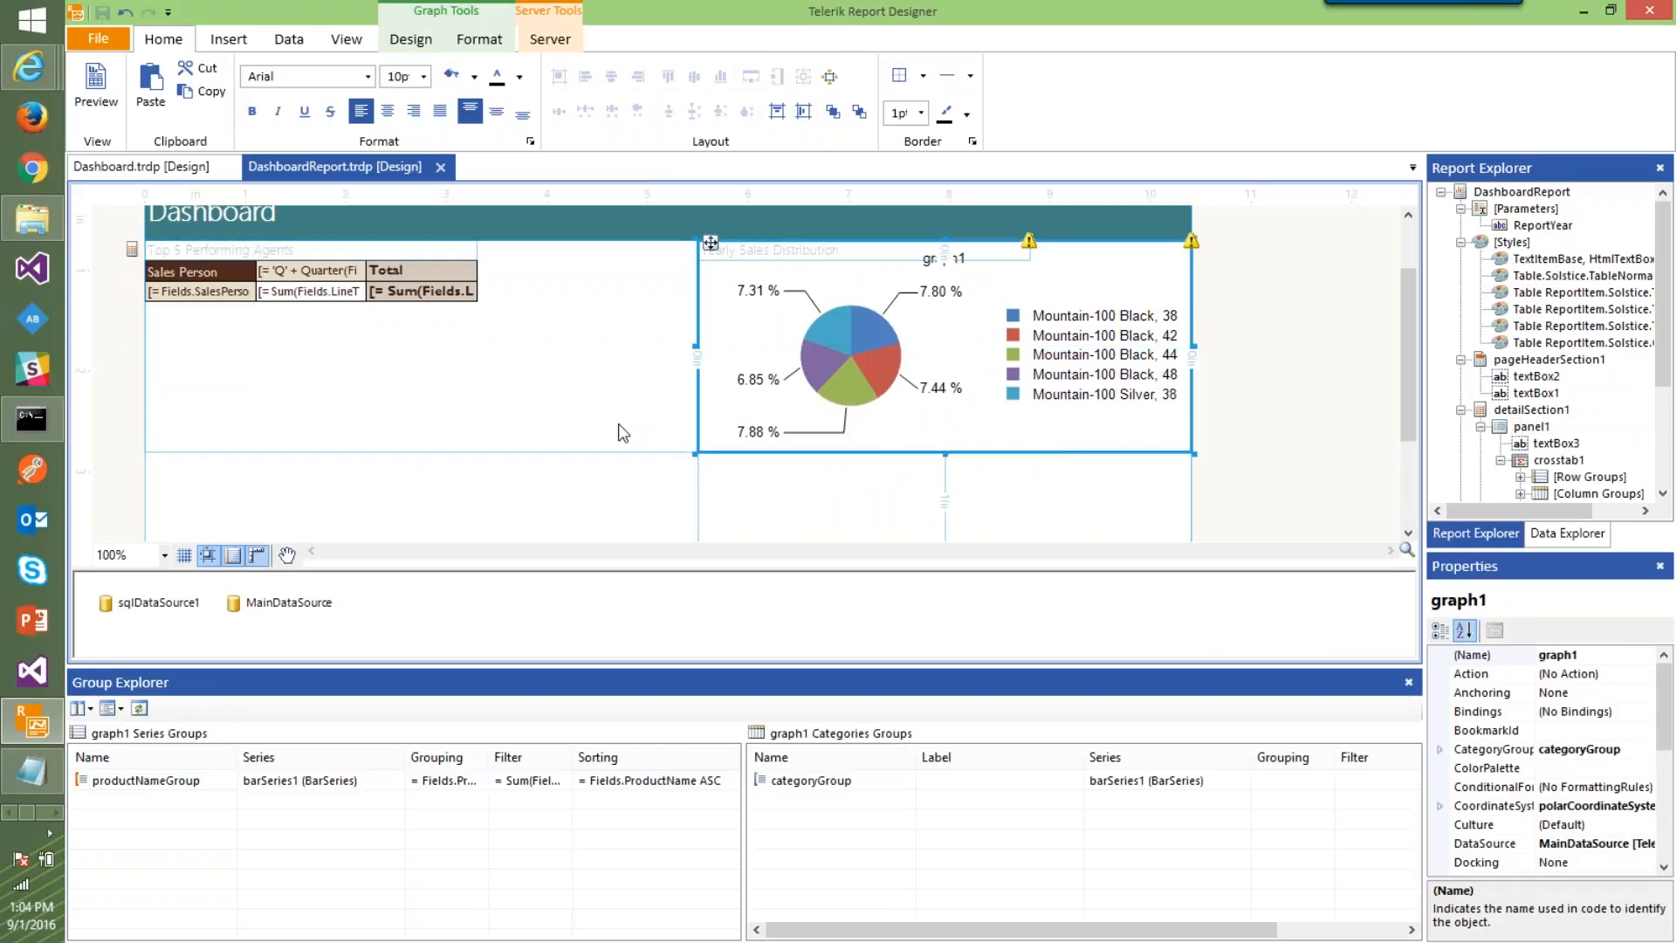
ctrl+click(596, 417)
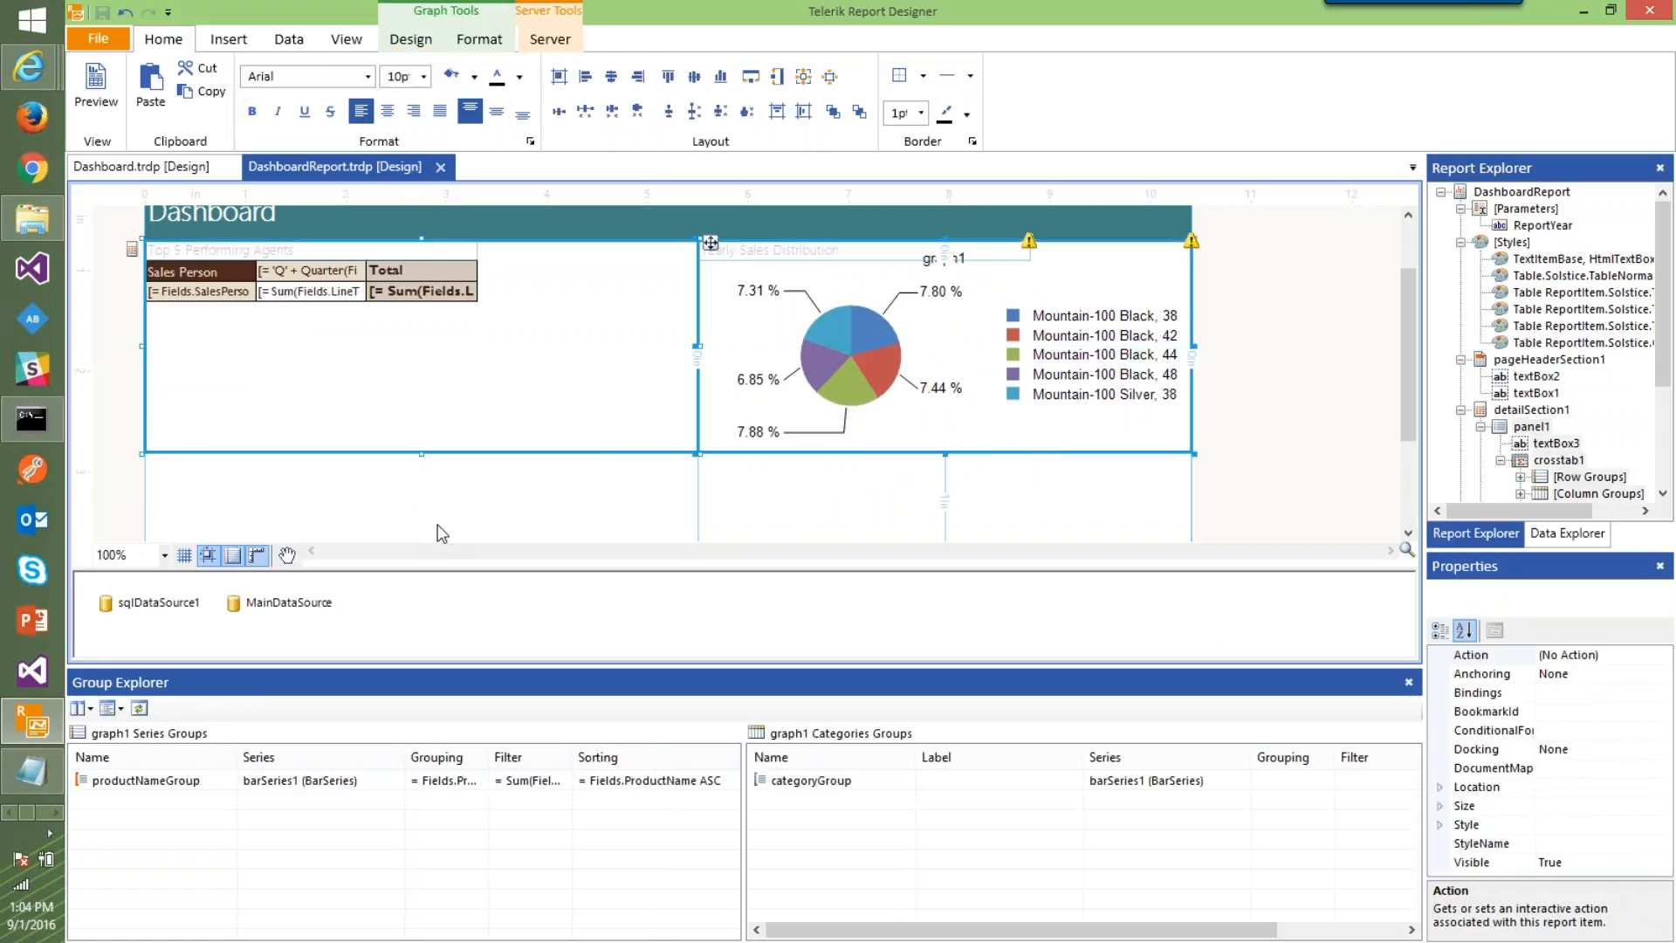
click(655, 539)
scroll(957, 500, down, 3)
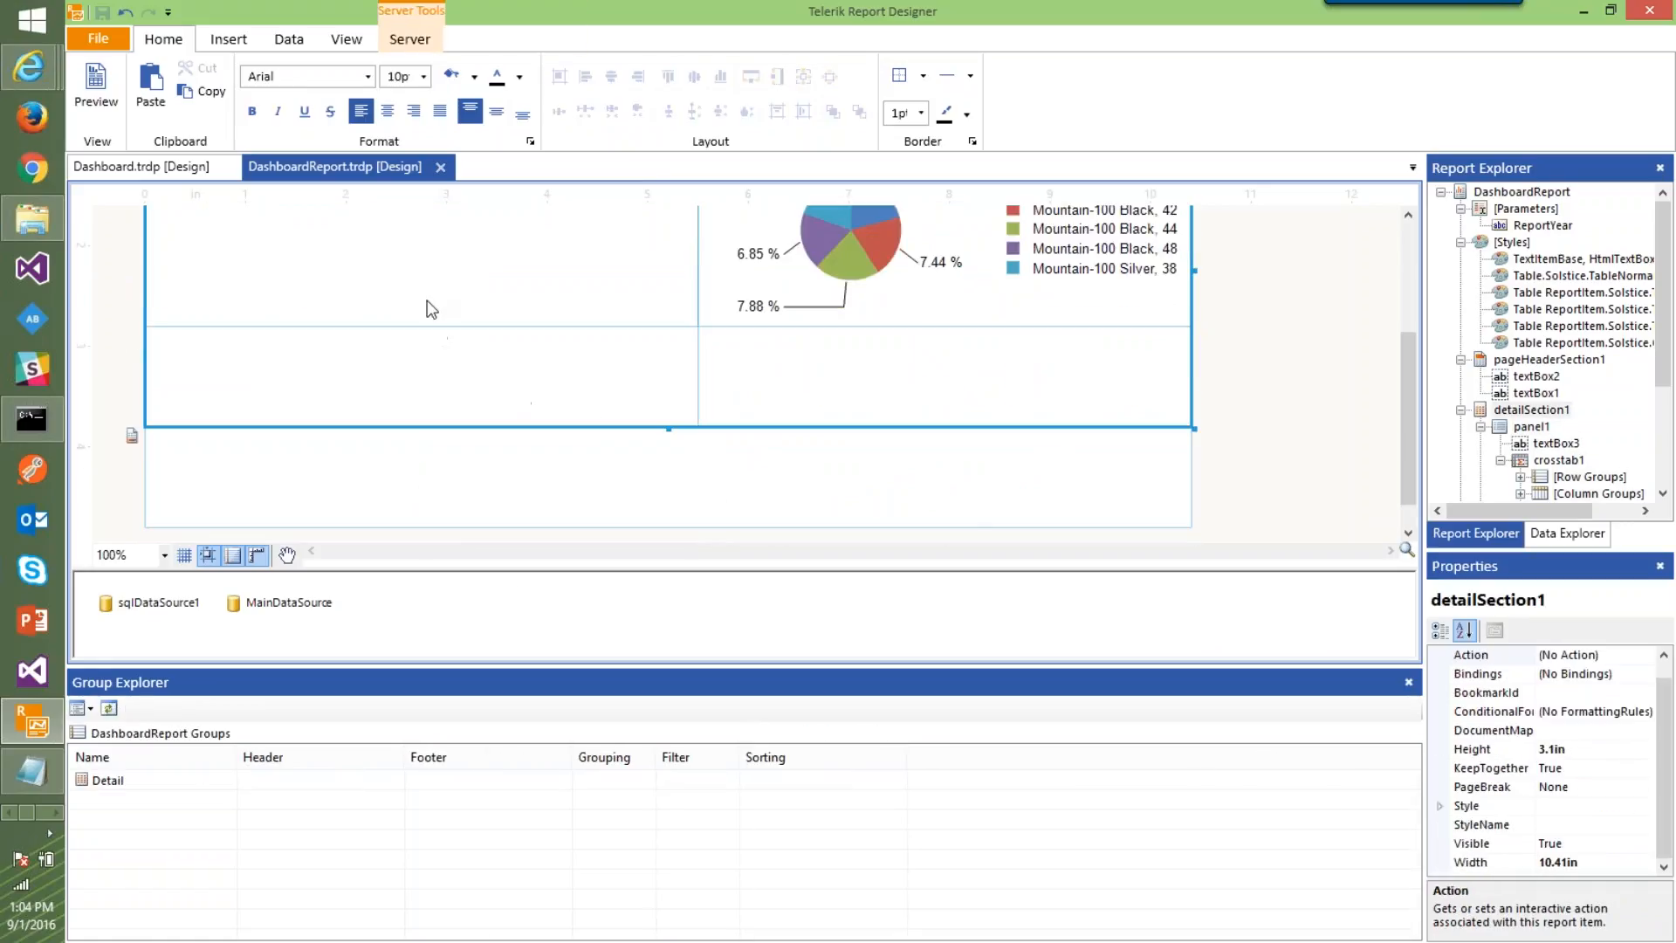
key(ctrl+v)
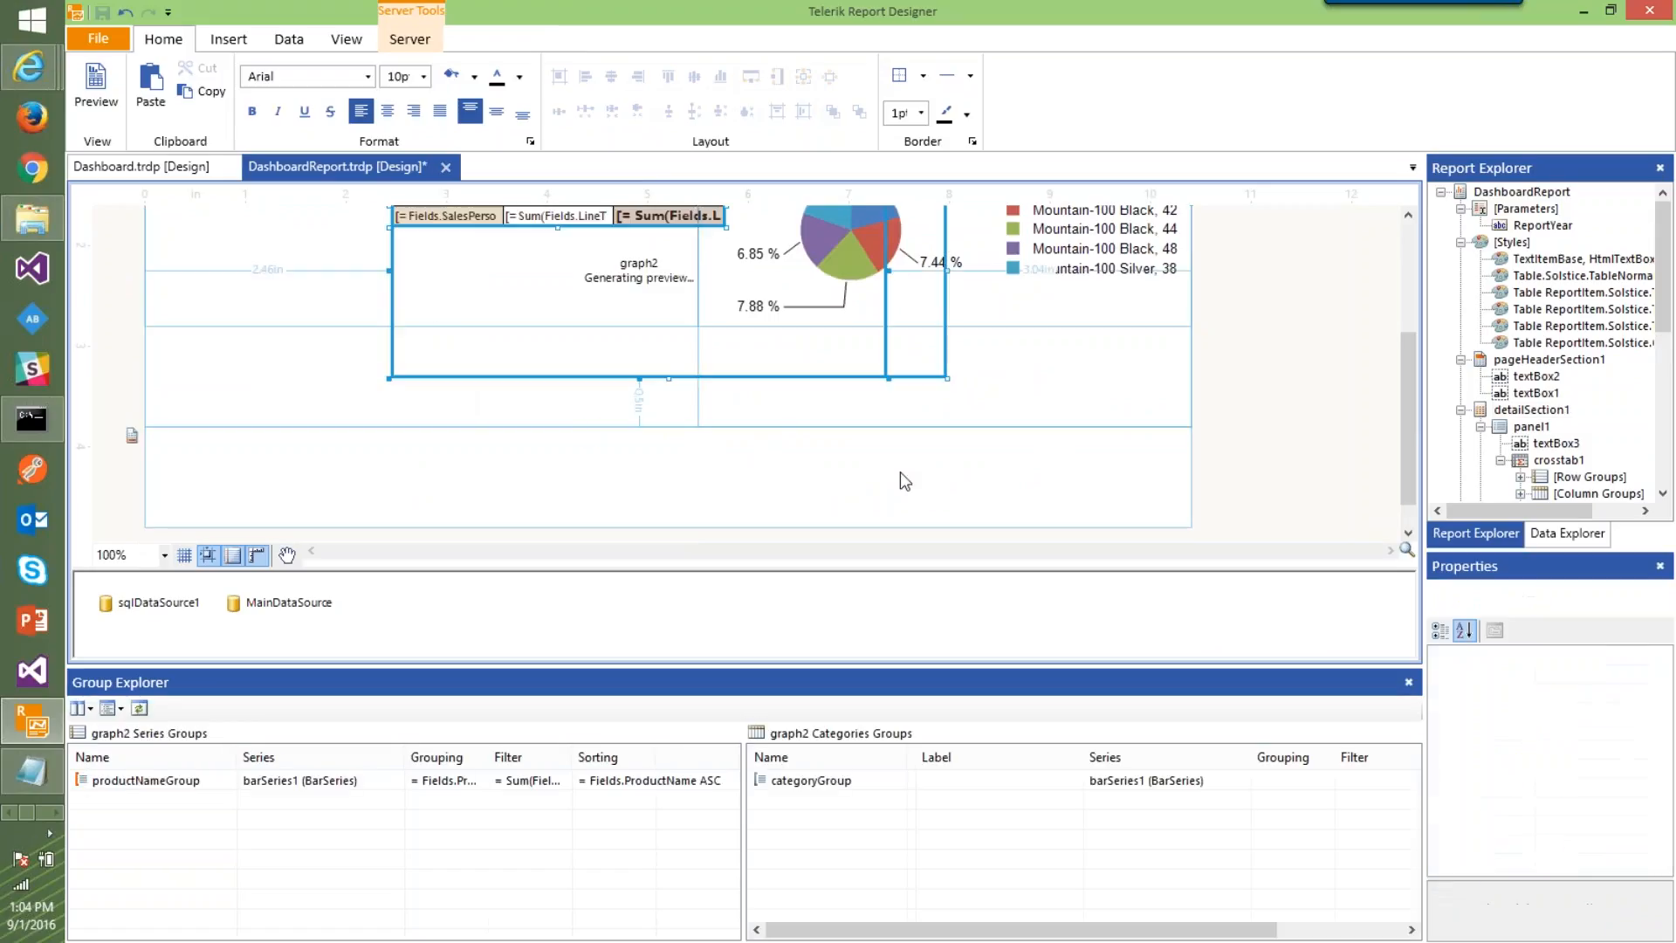
Undo the pasted duplicates of the panel and pie chart, along with the pie chart's last shortening
click(1085, 451)
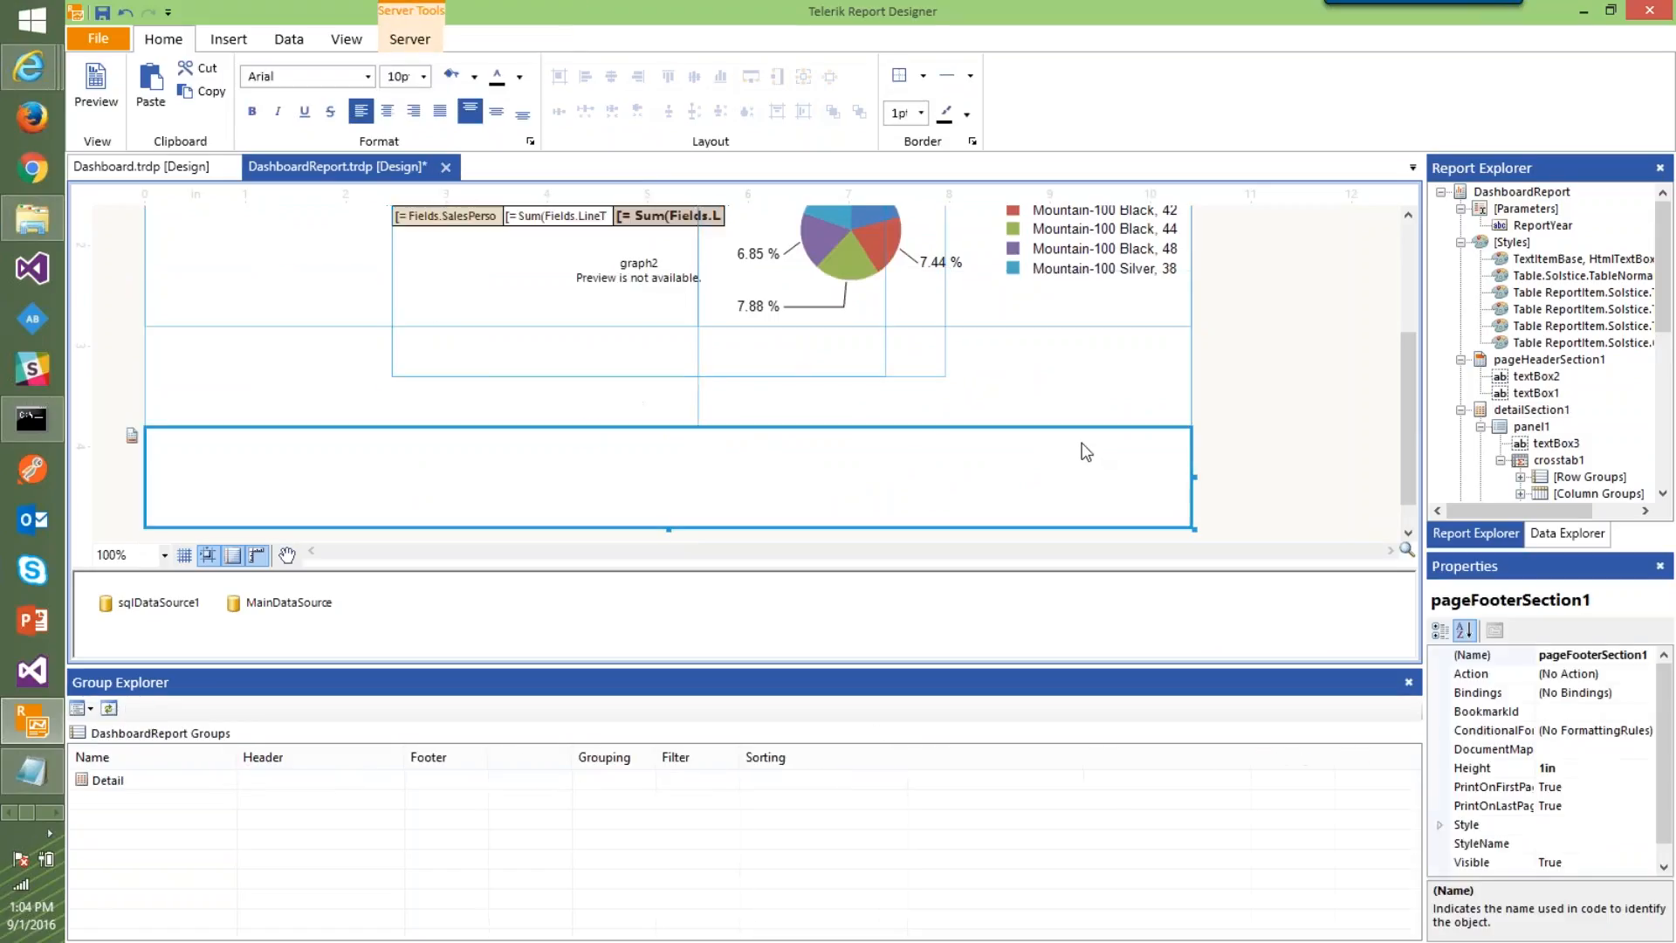
click(831, 389)
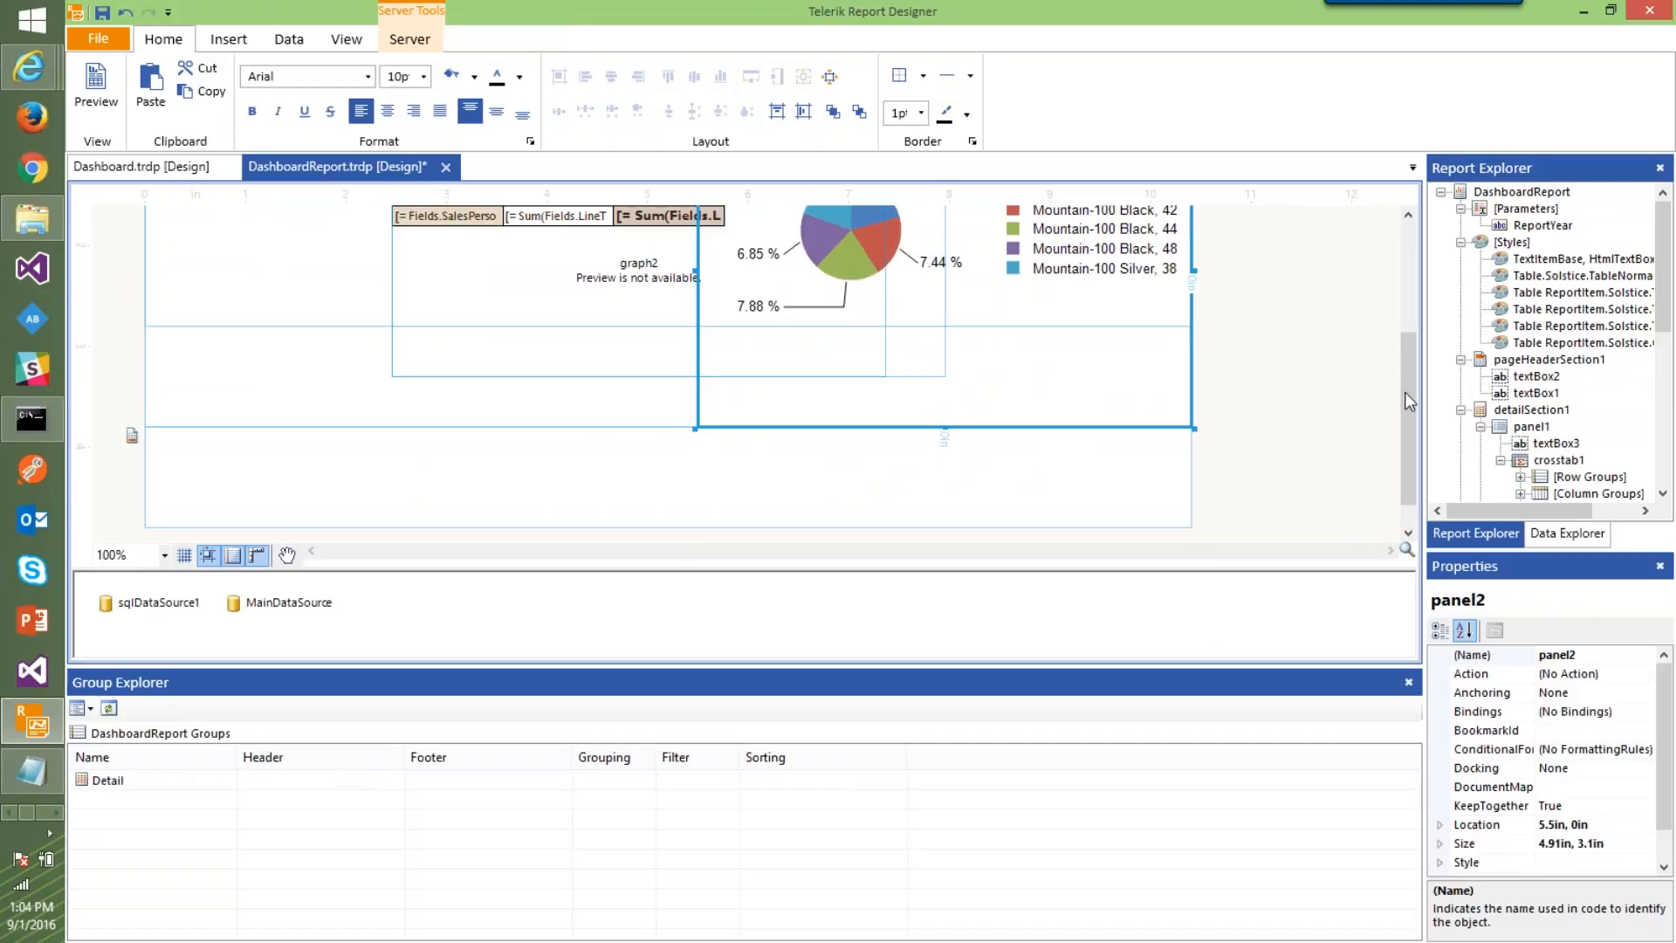
drag(1408, 401, 1402, 340)
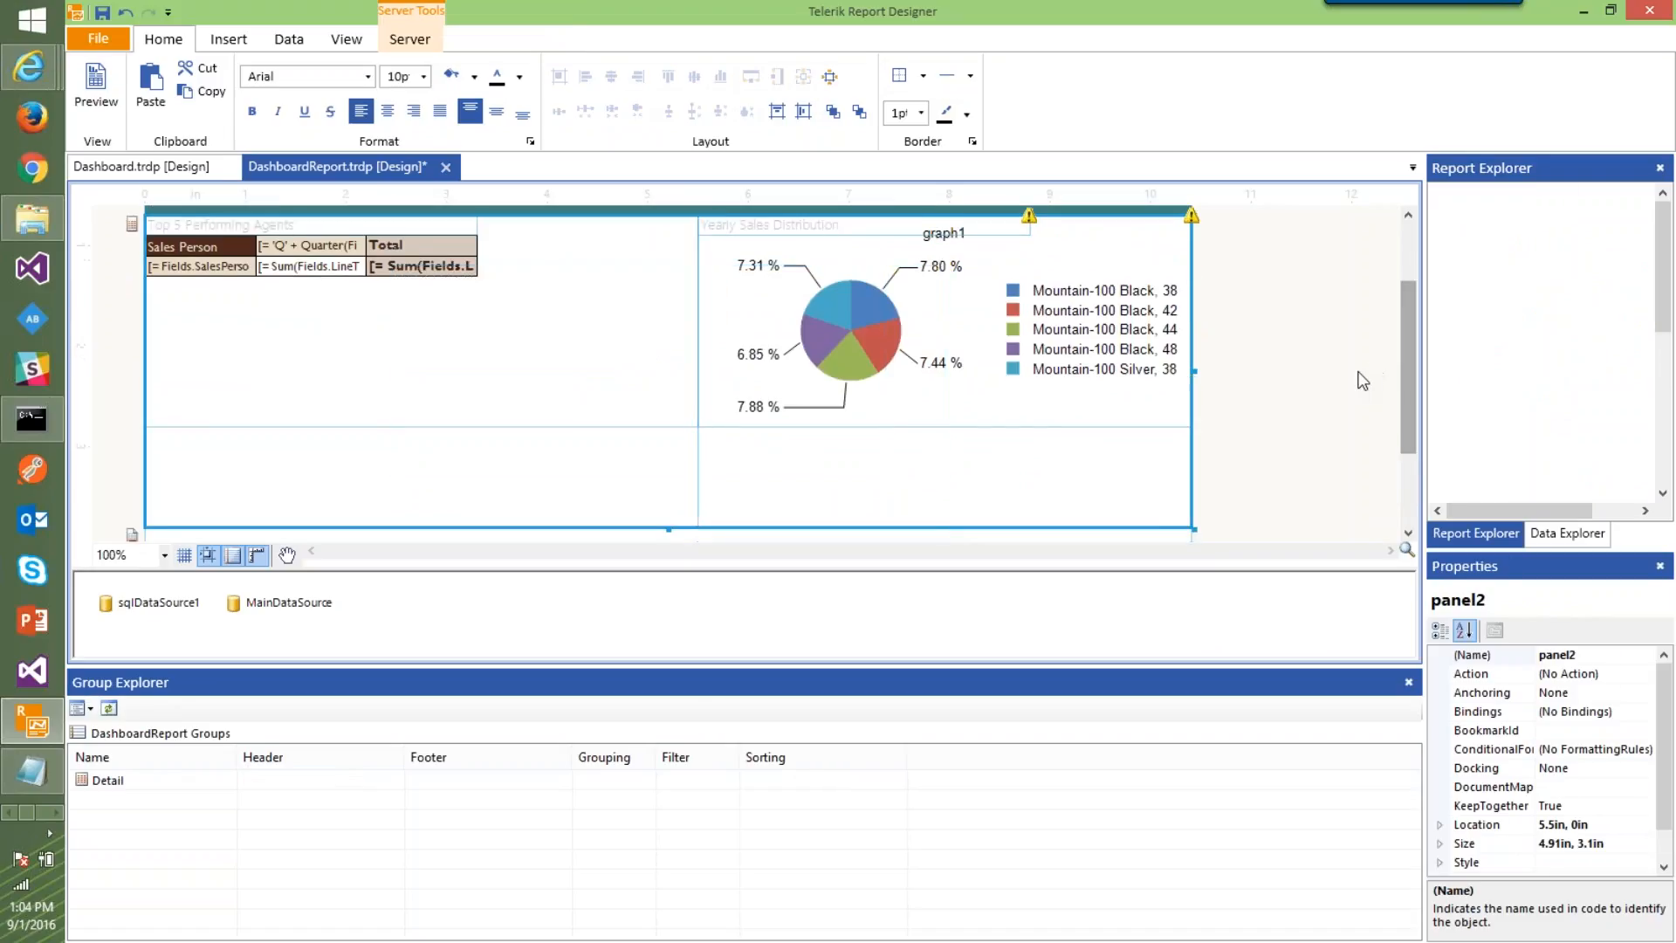
key(ctrl+z)
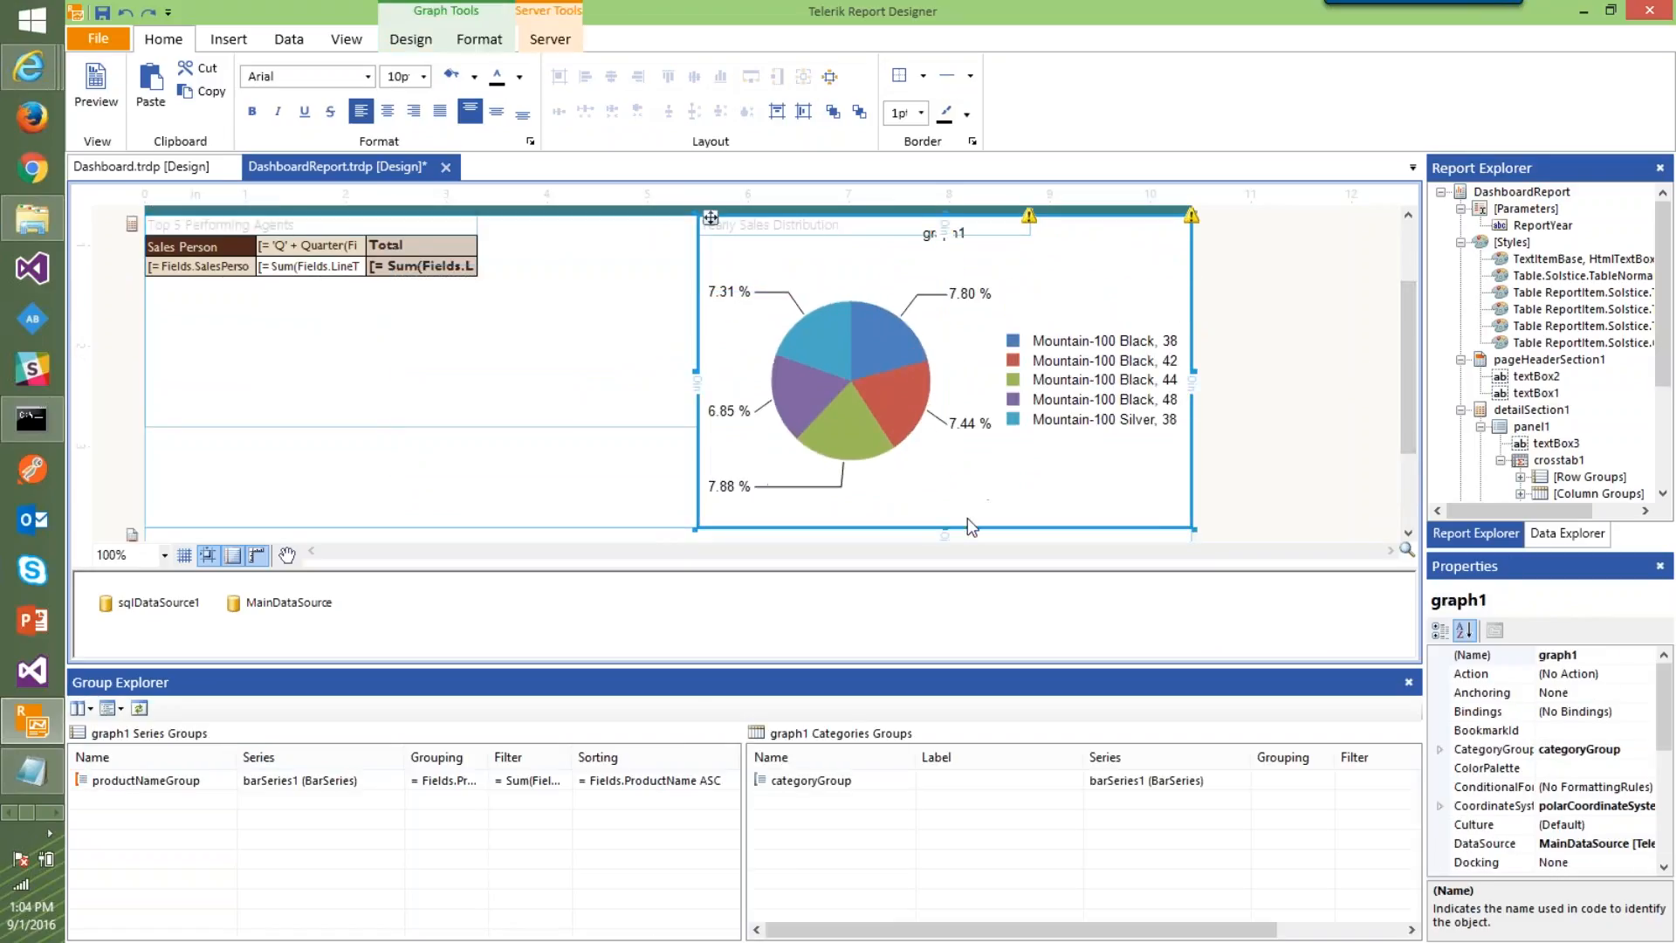
Extend the Top 5 Performing Agents panel to a height of 3.1 in, level with the pie chart's lower edge
click(553, 404)
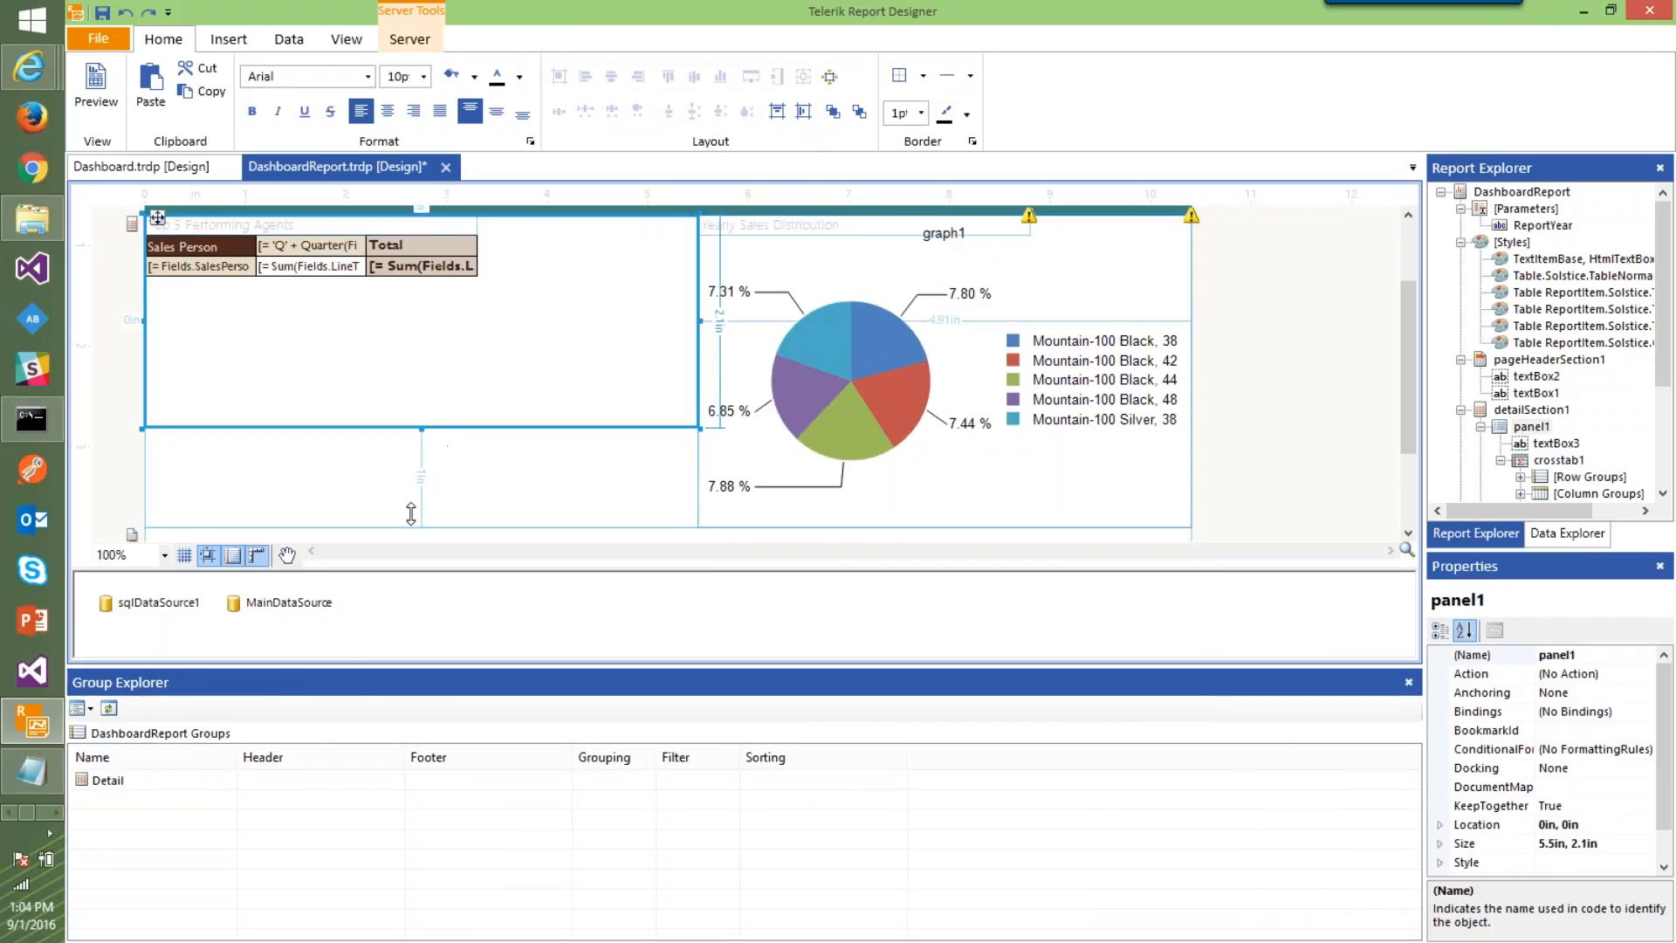
drag(411, 513, 411, 523)
click(1309, 401)
scroll(1310, 401, down, 3)
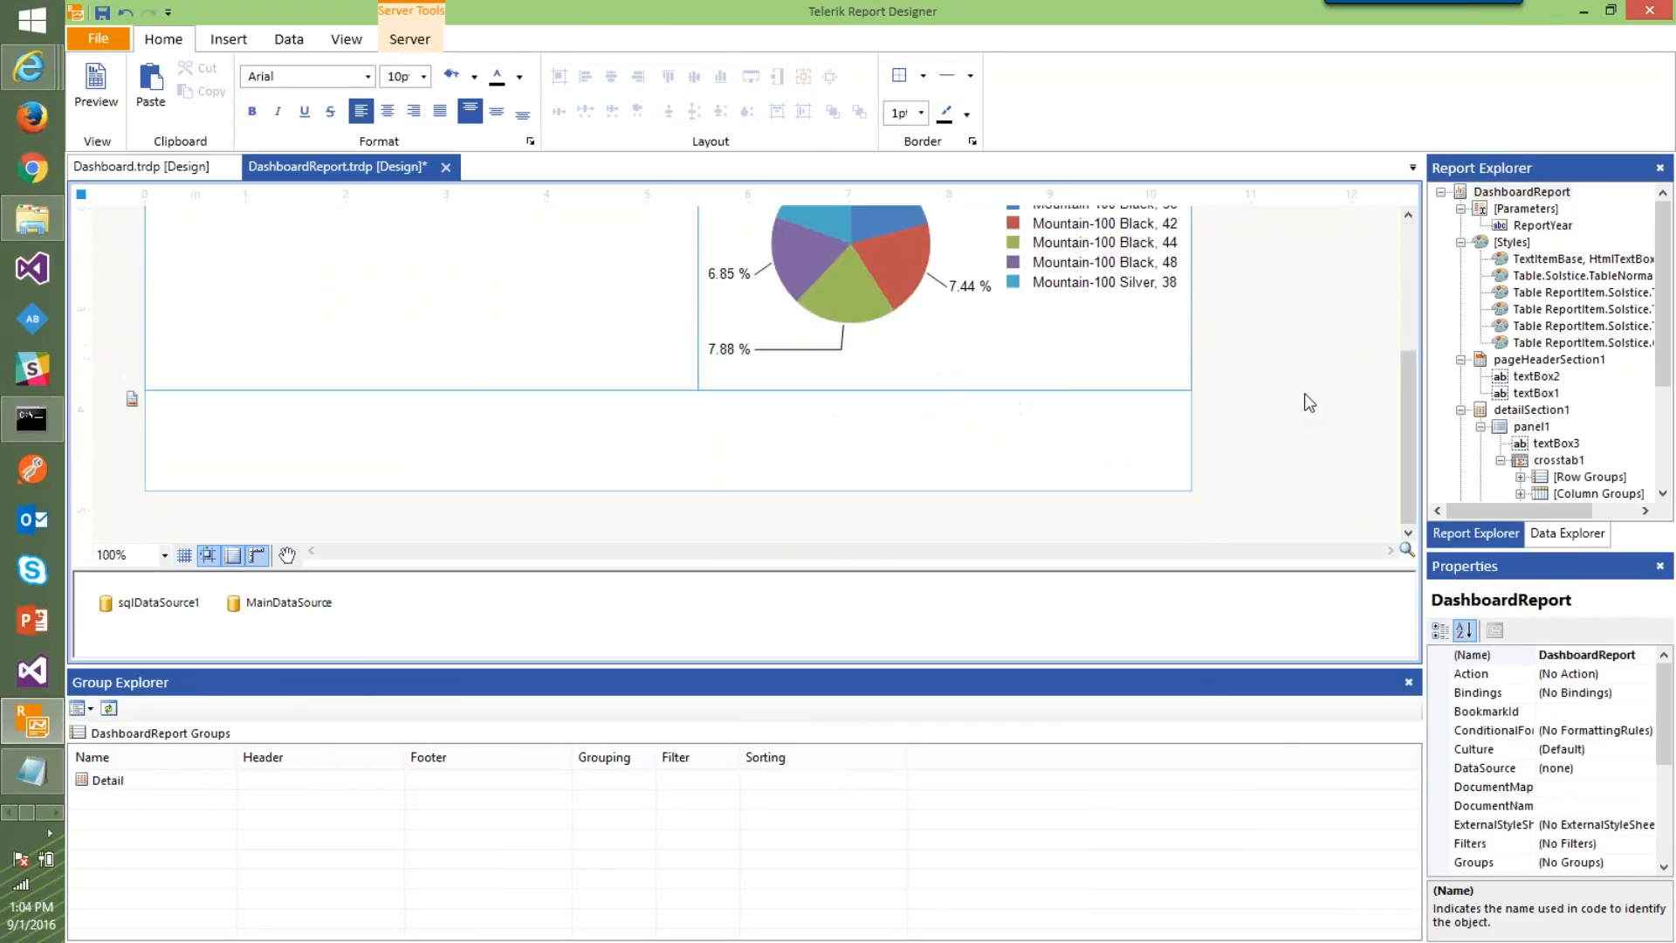
scroll(1305, 395, up, 3)
scroll(1305, 394, down, 3)
click(542, 330)
scroll(874, 362, up, 4)
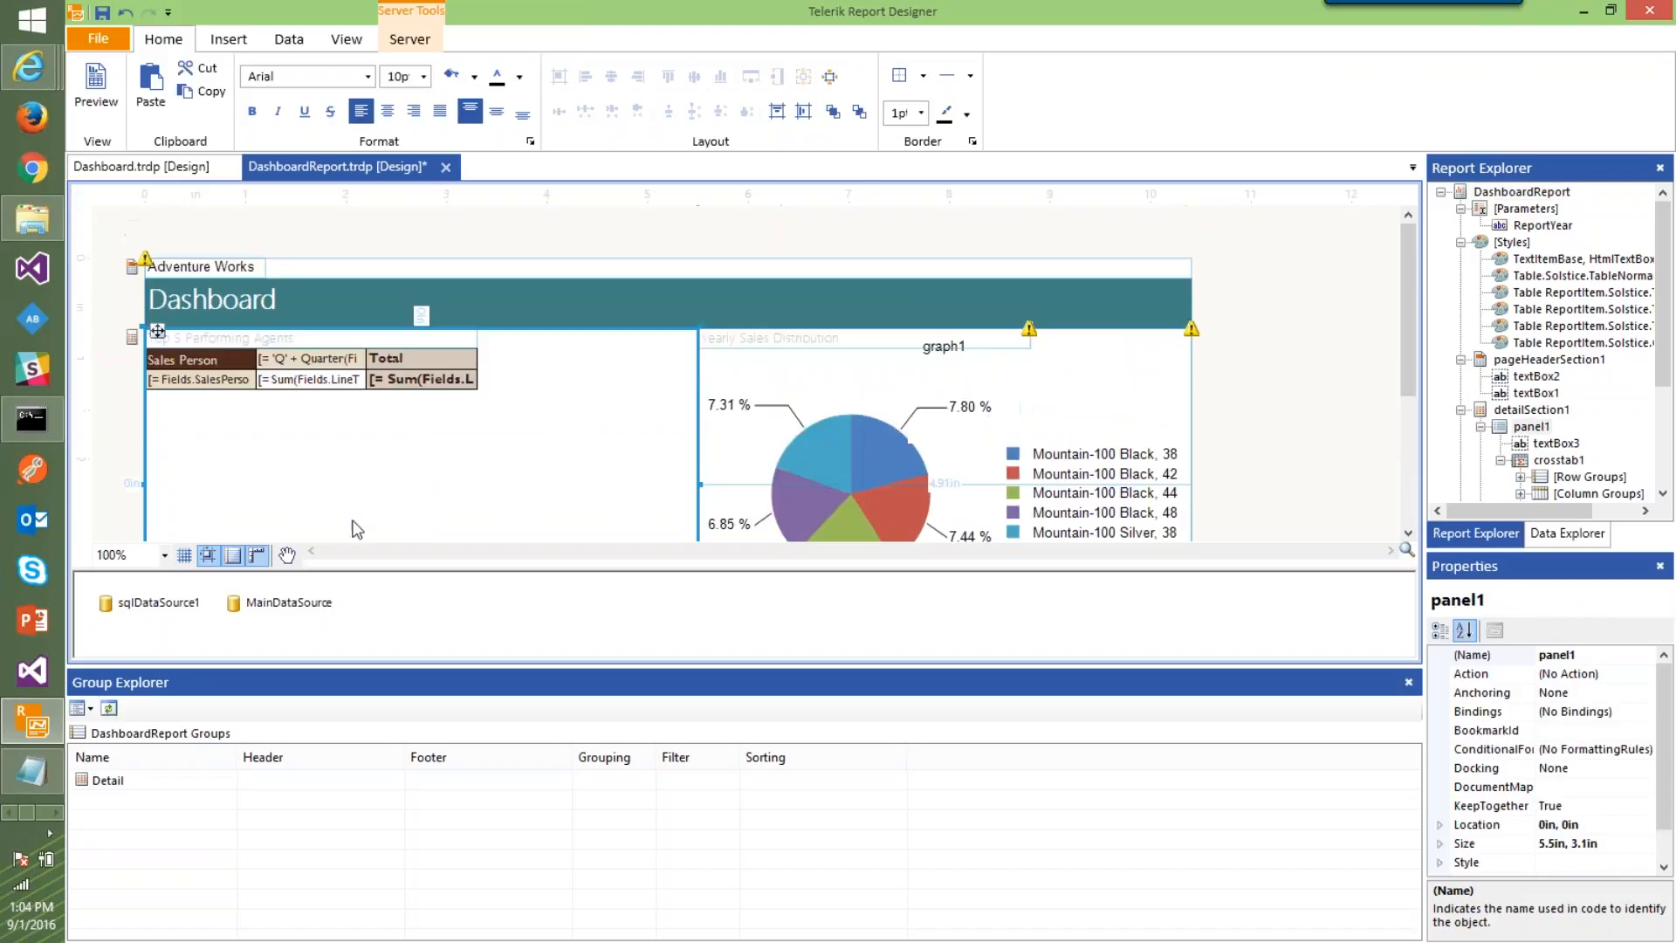
scroll(468, 456, down, 2)
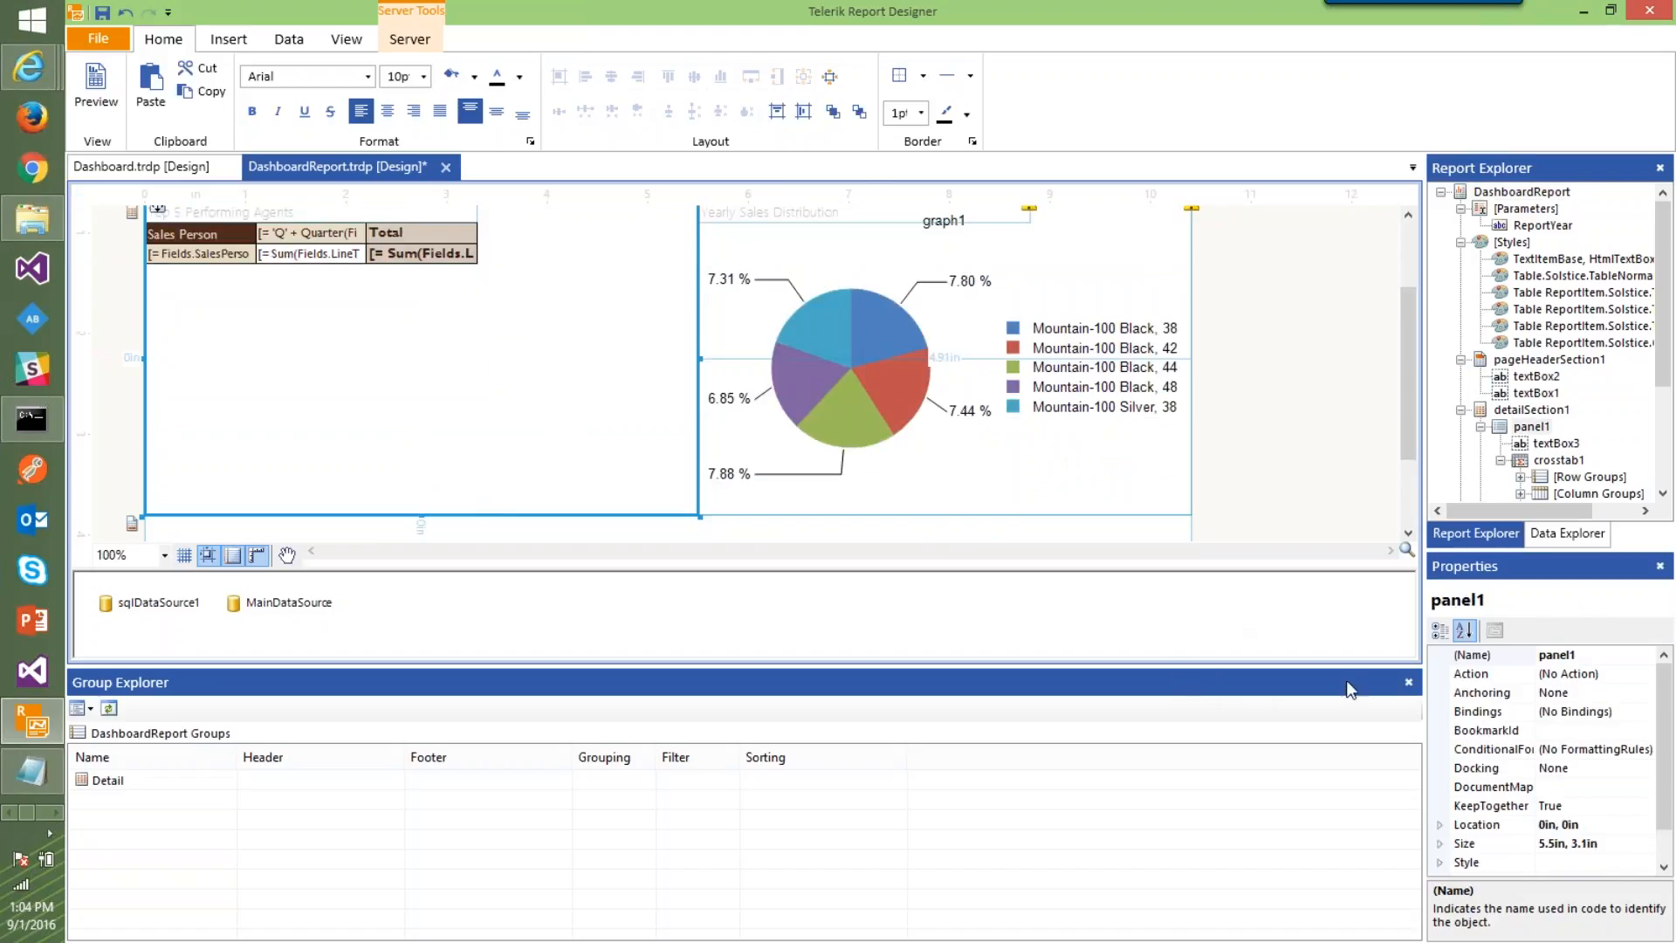
Hide the Group Explorer and shorten the Top 5 Performing Agents panel to 1.8 in high, with the pie chart level with it
click(1406, 684)
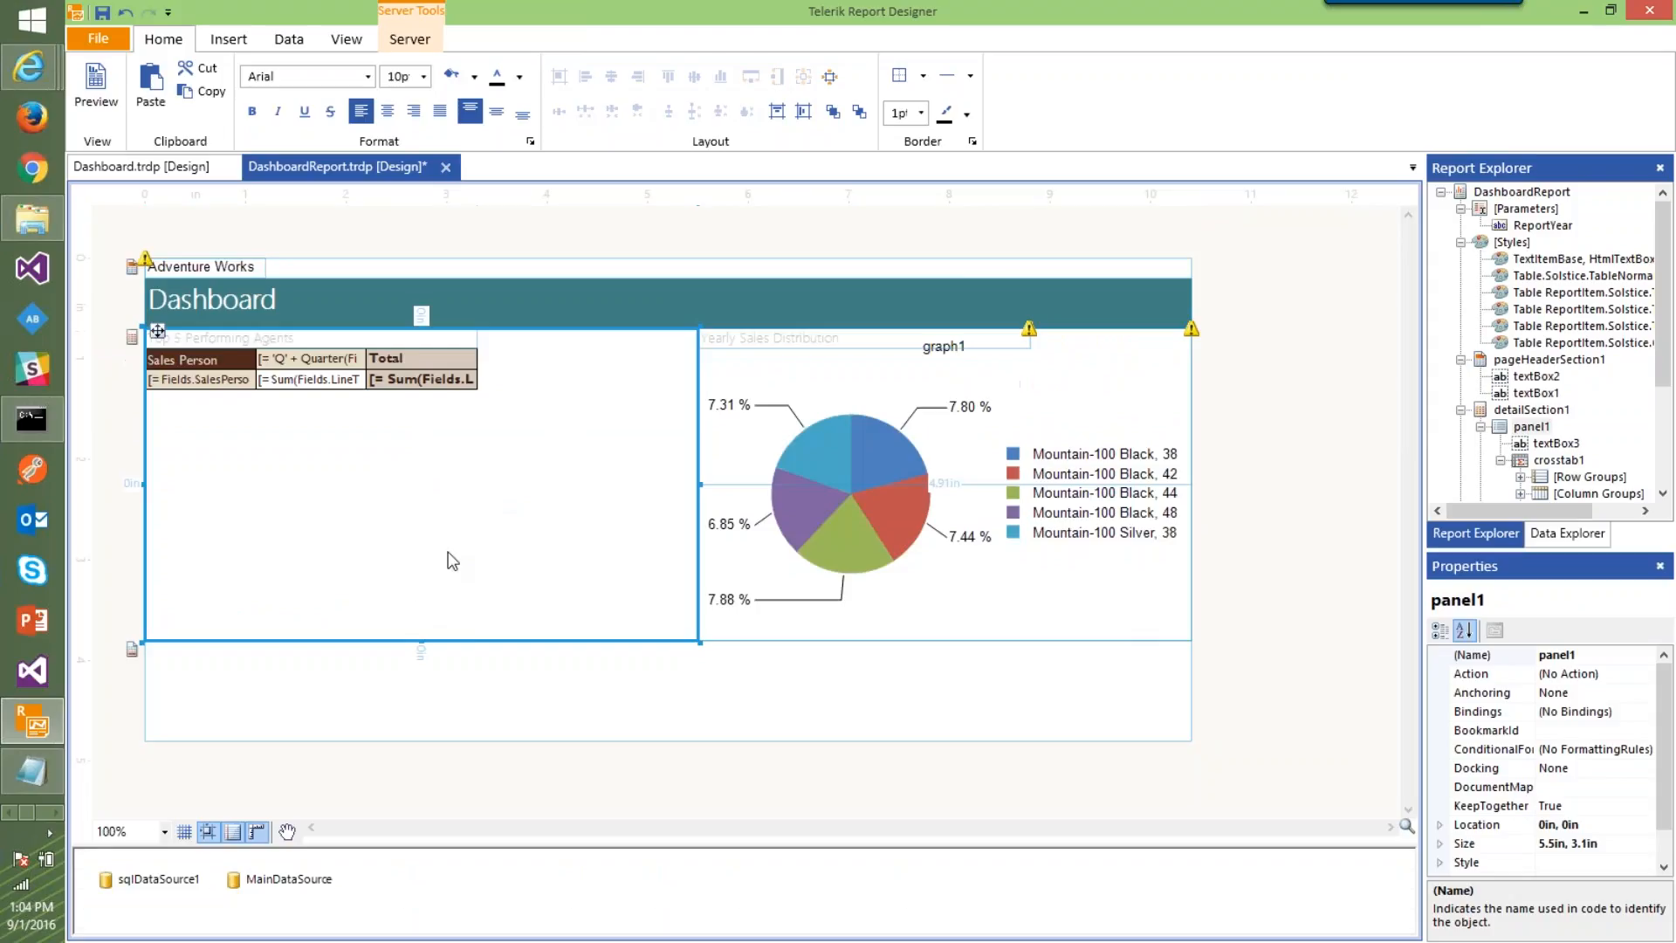
drag(421, 650, 417, 509)
click(710, 330)
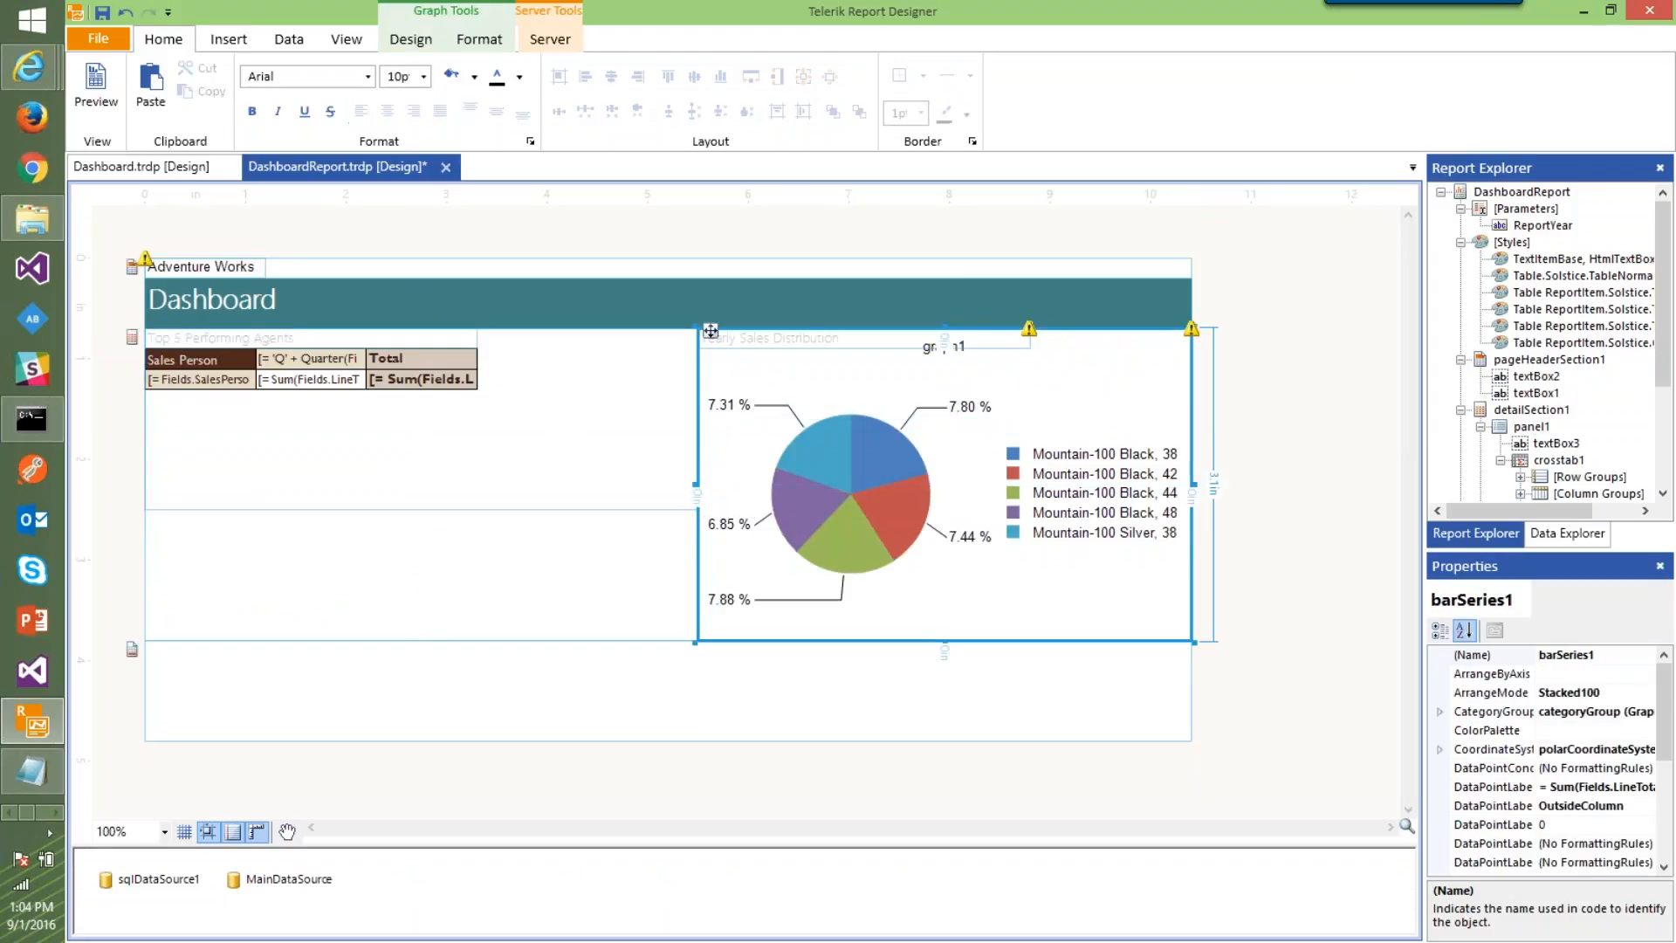
click(431, 468)
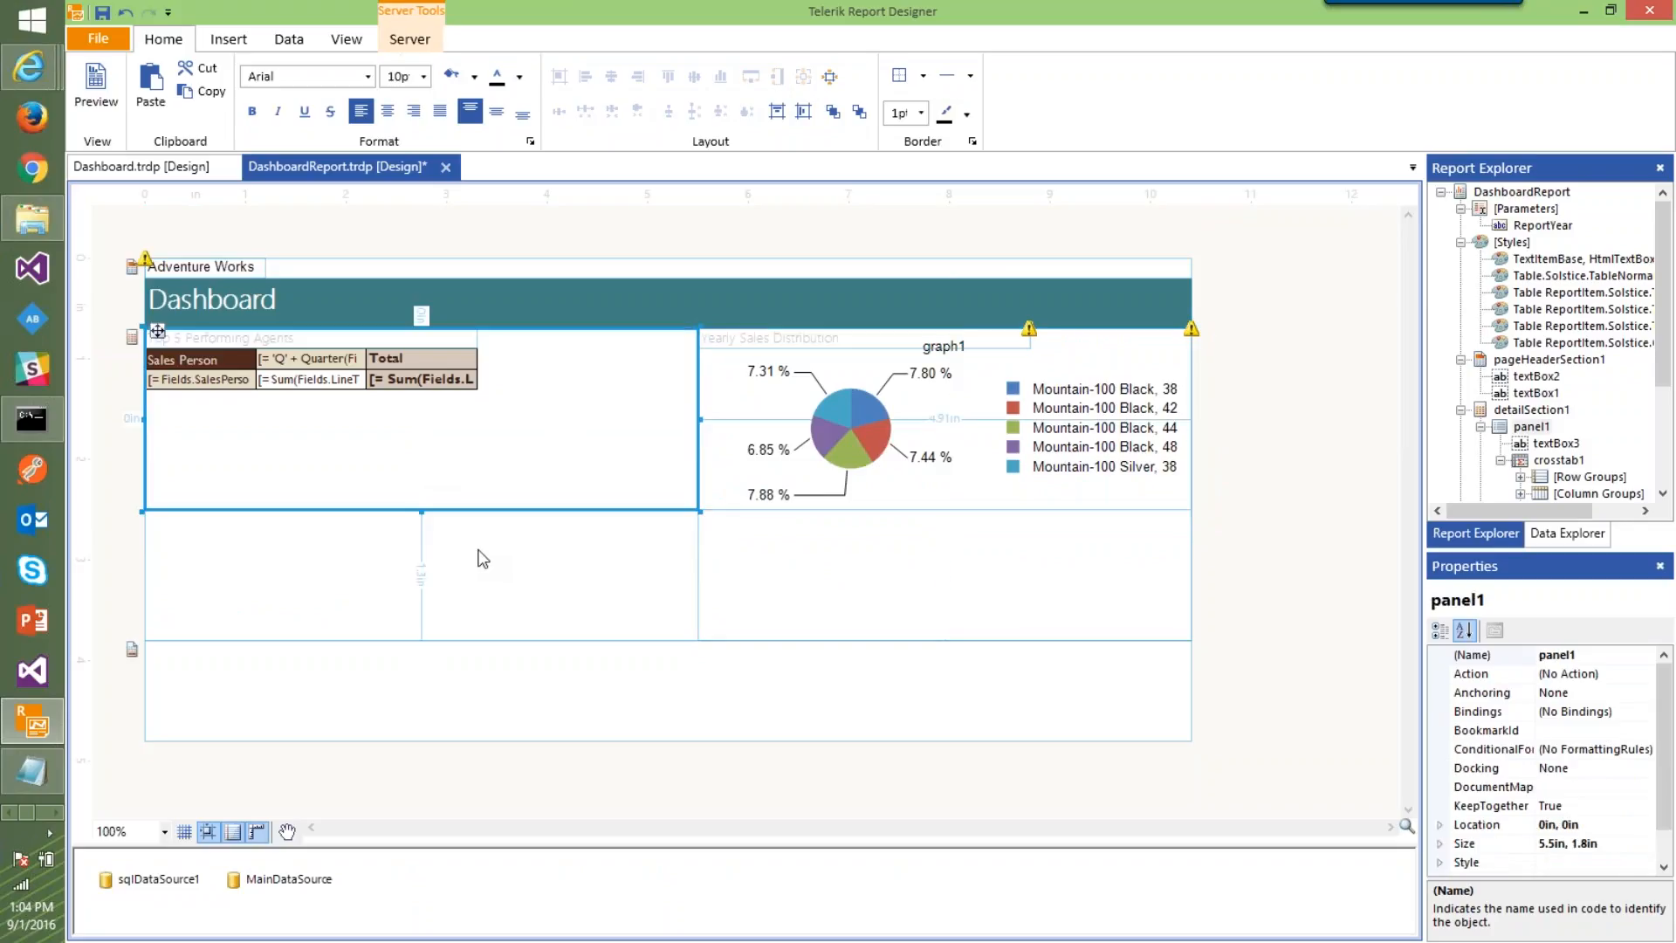
Paste a duplicate of the Top 5 Performing Agents panel and place it directly below the original at 0in, 1.8in
key(ctrl+z)
click(448, 563)
key(ctrl+v)
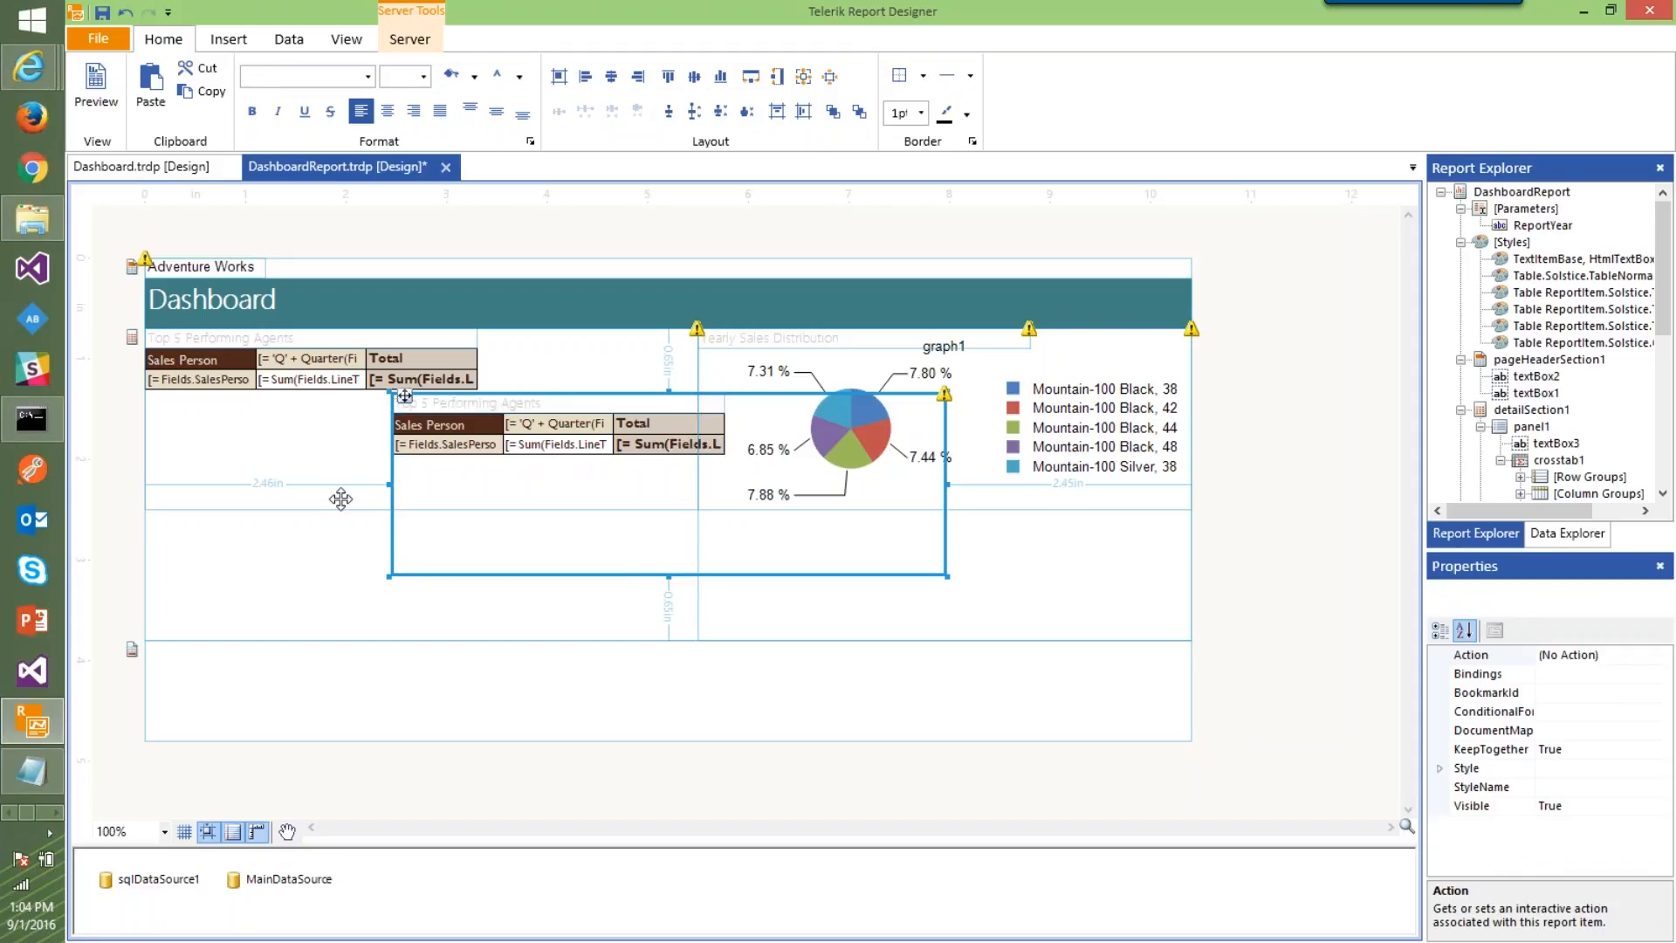
drag(405, 397, 166, 521)
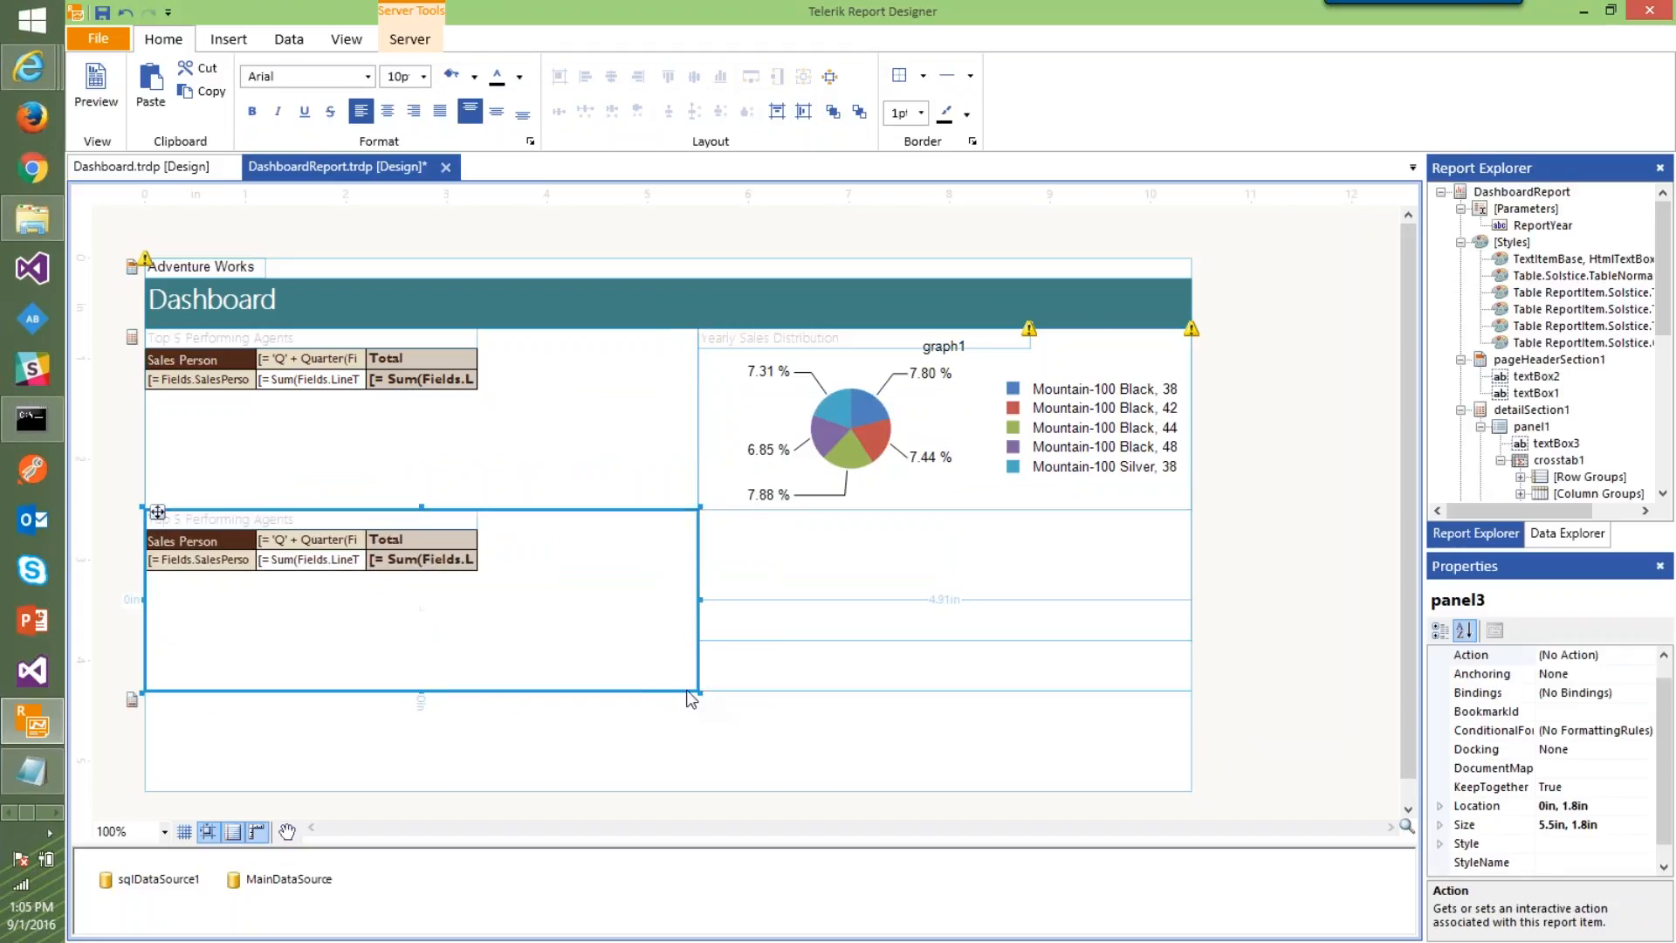
Shorten the panel holding the Yearly Sales Distribution chart so its lower edge meets the bottom of the pie chart
click(875, 548)
click(967, 433)
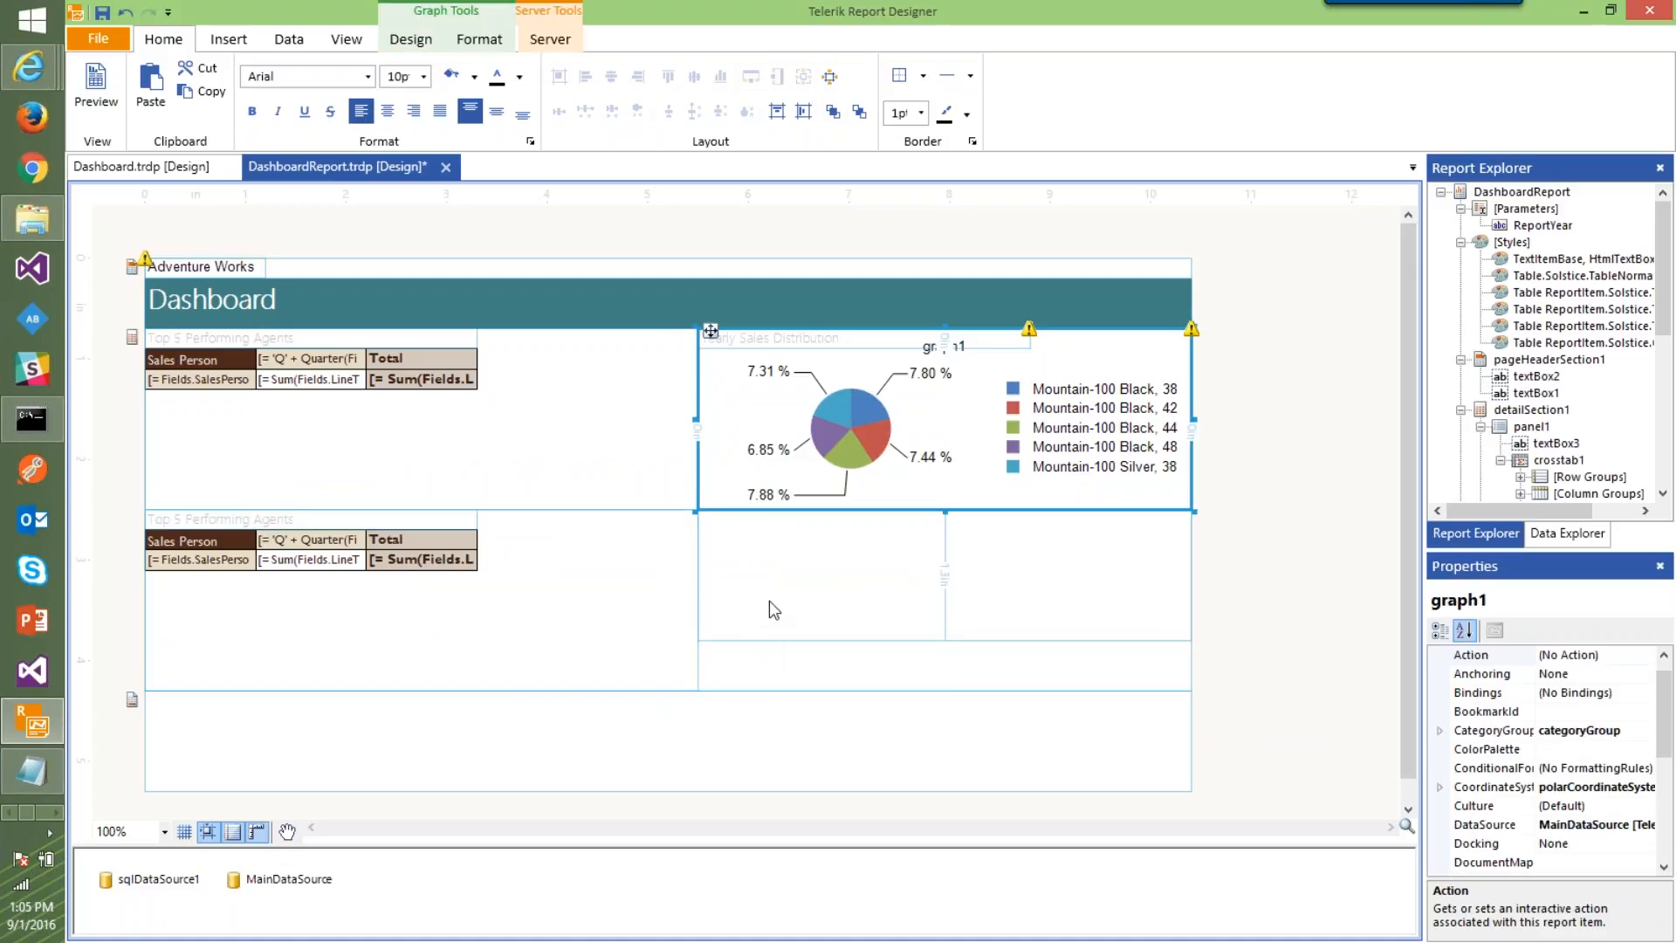
click(841, 620)
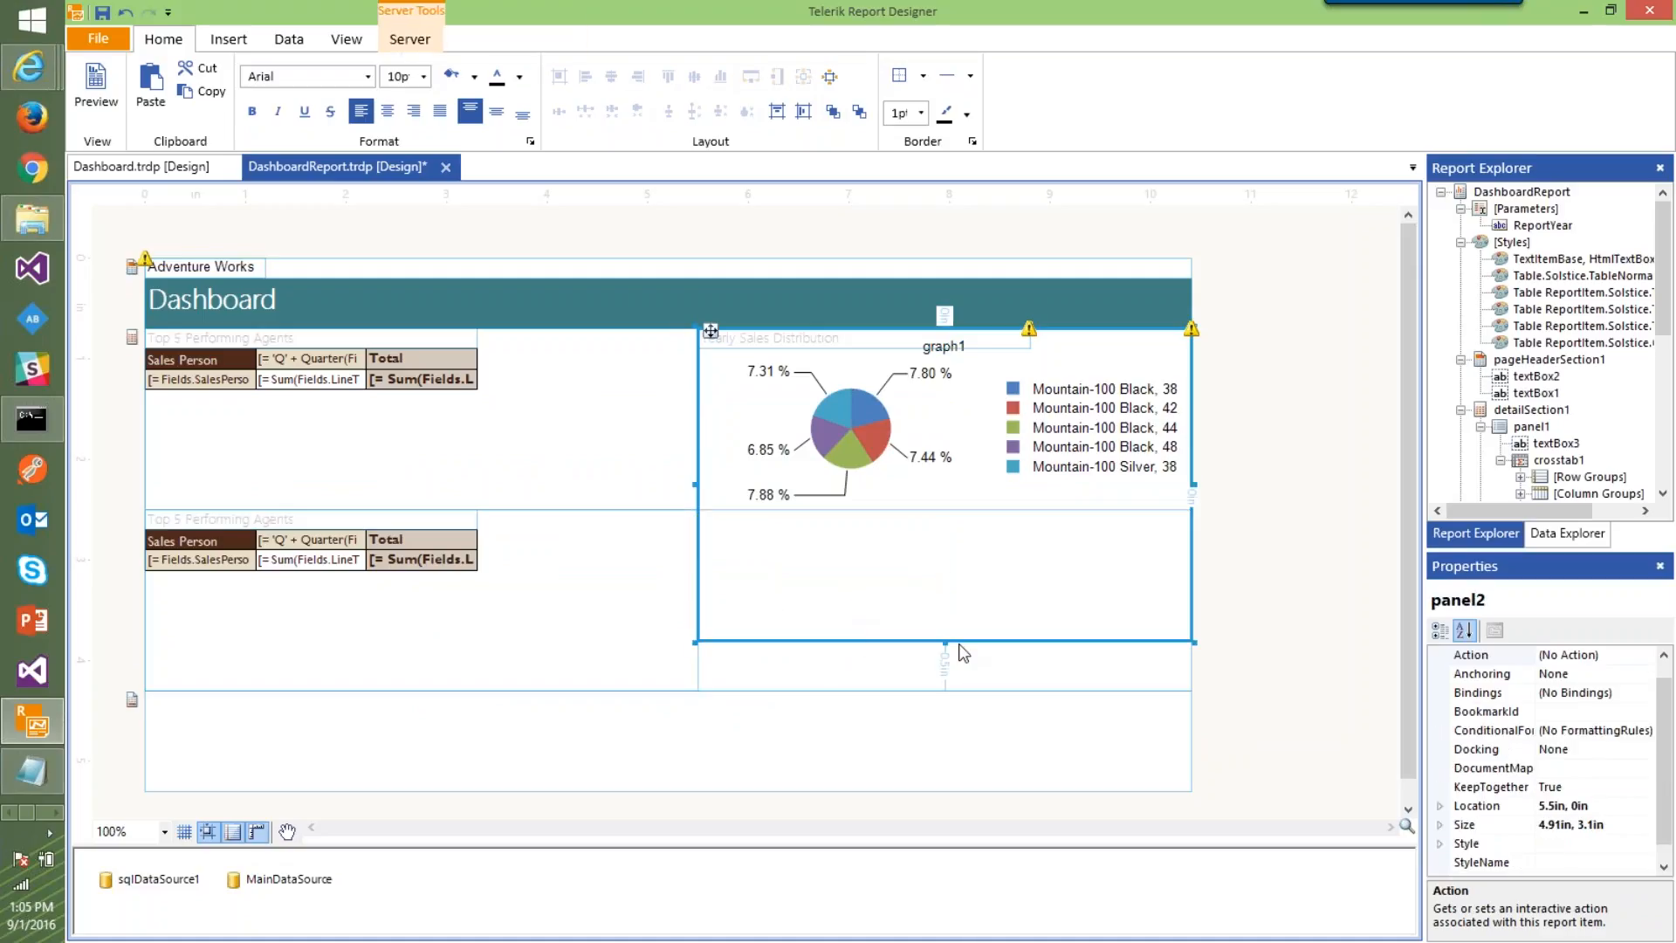
drag(945, 643, 935, 513)
click(933, 599)
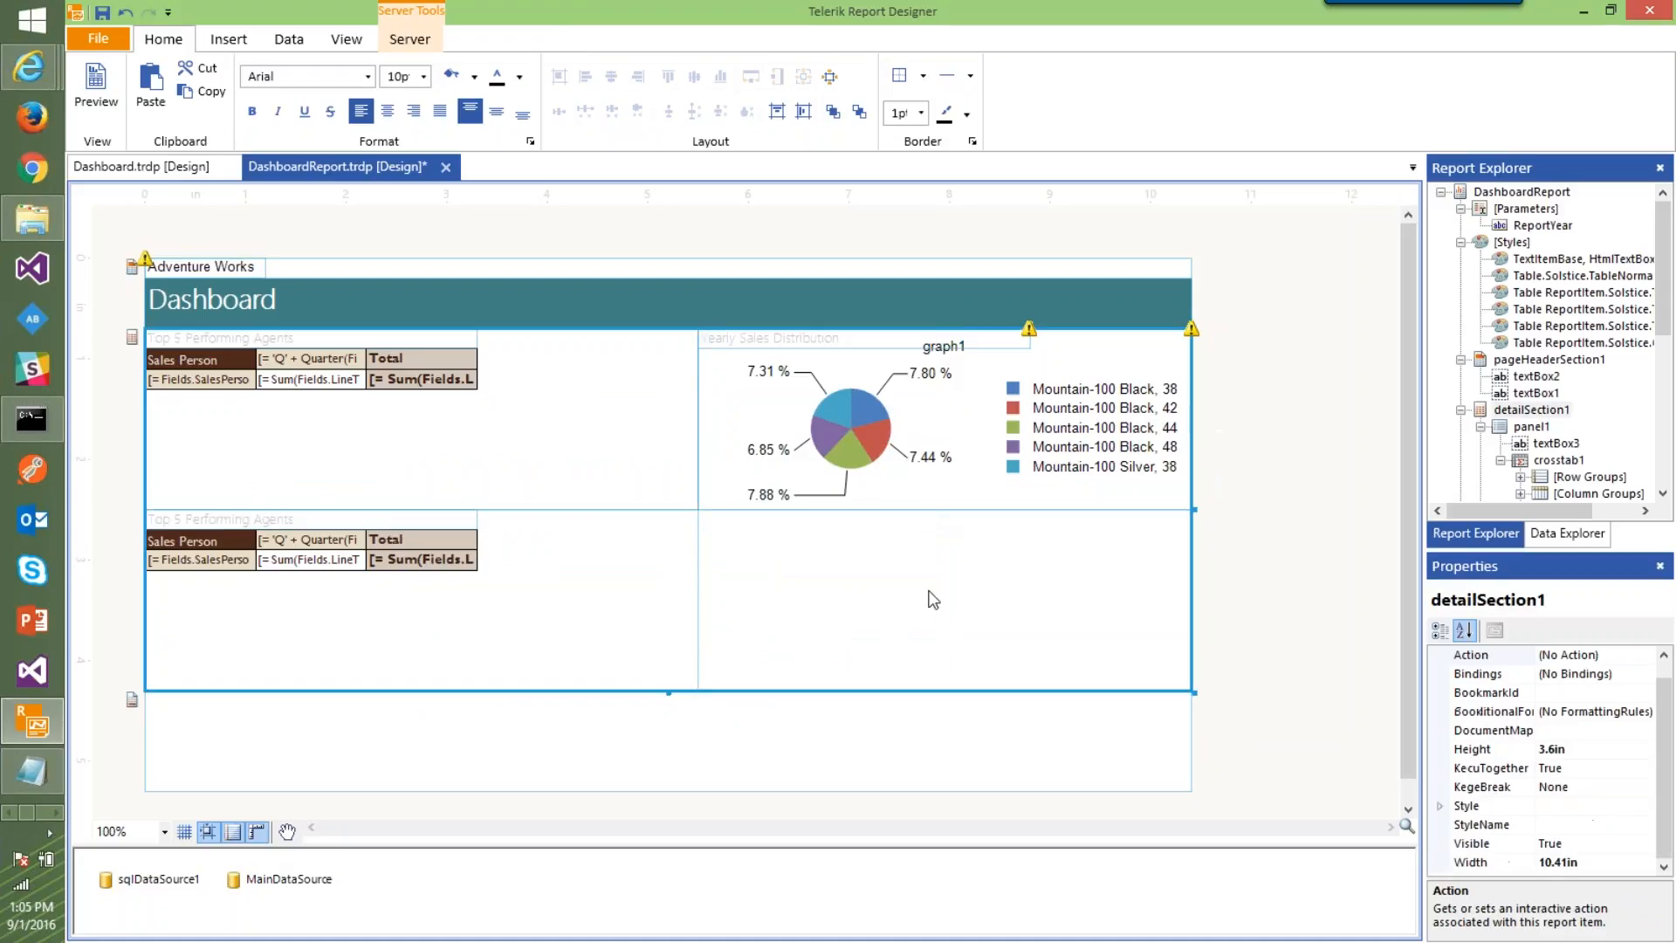
Duplicate the pie chart and place the copy directly below the original, beside the lower Top 5 Performing Agents panel
click(740, 458)
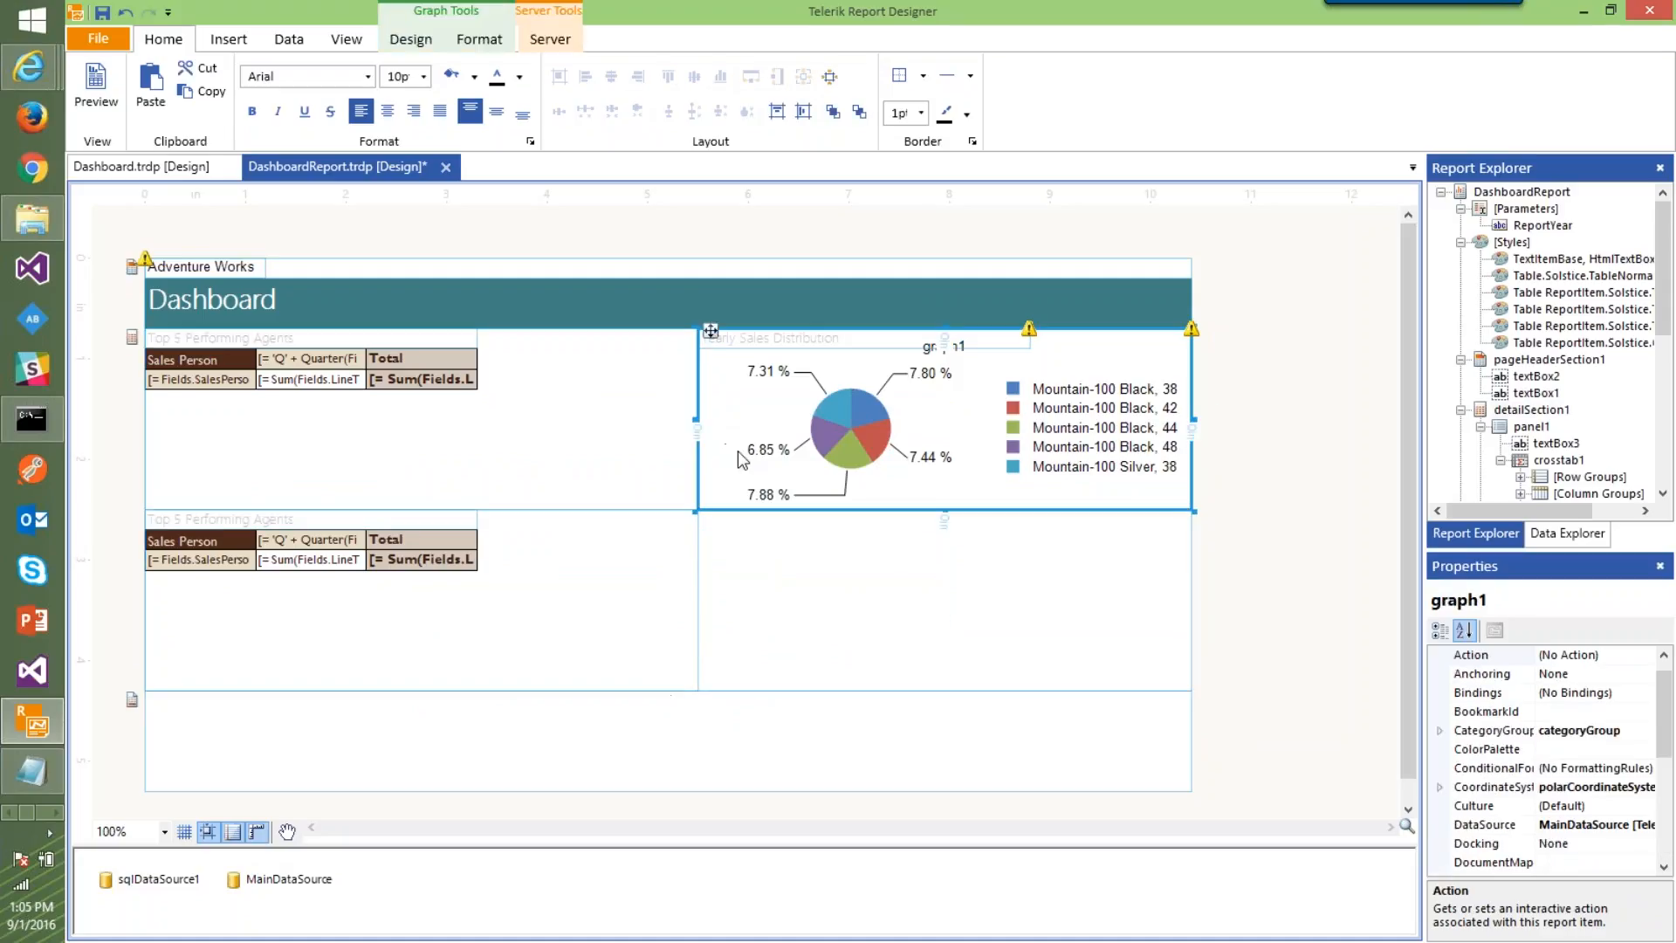
key(ctrl+c)
click(402, 394)
key(ctrl+v)
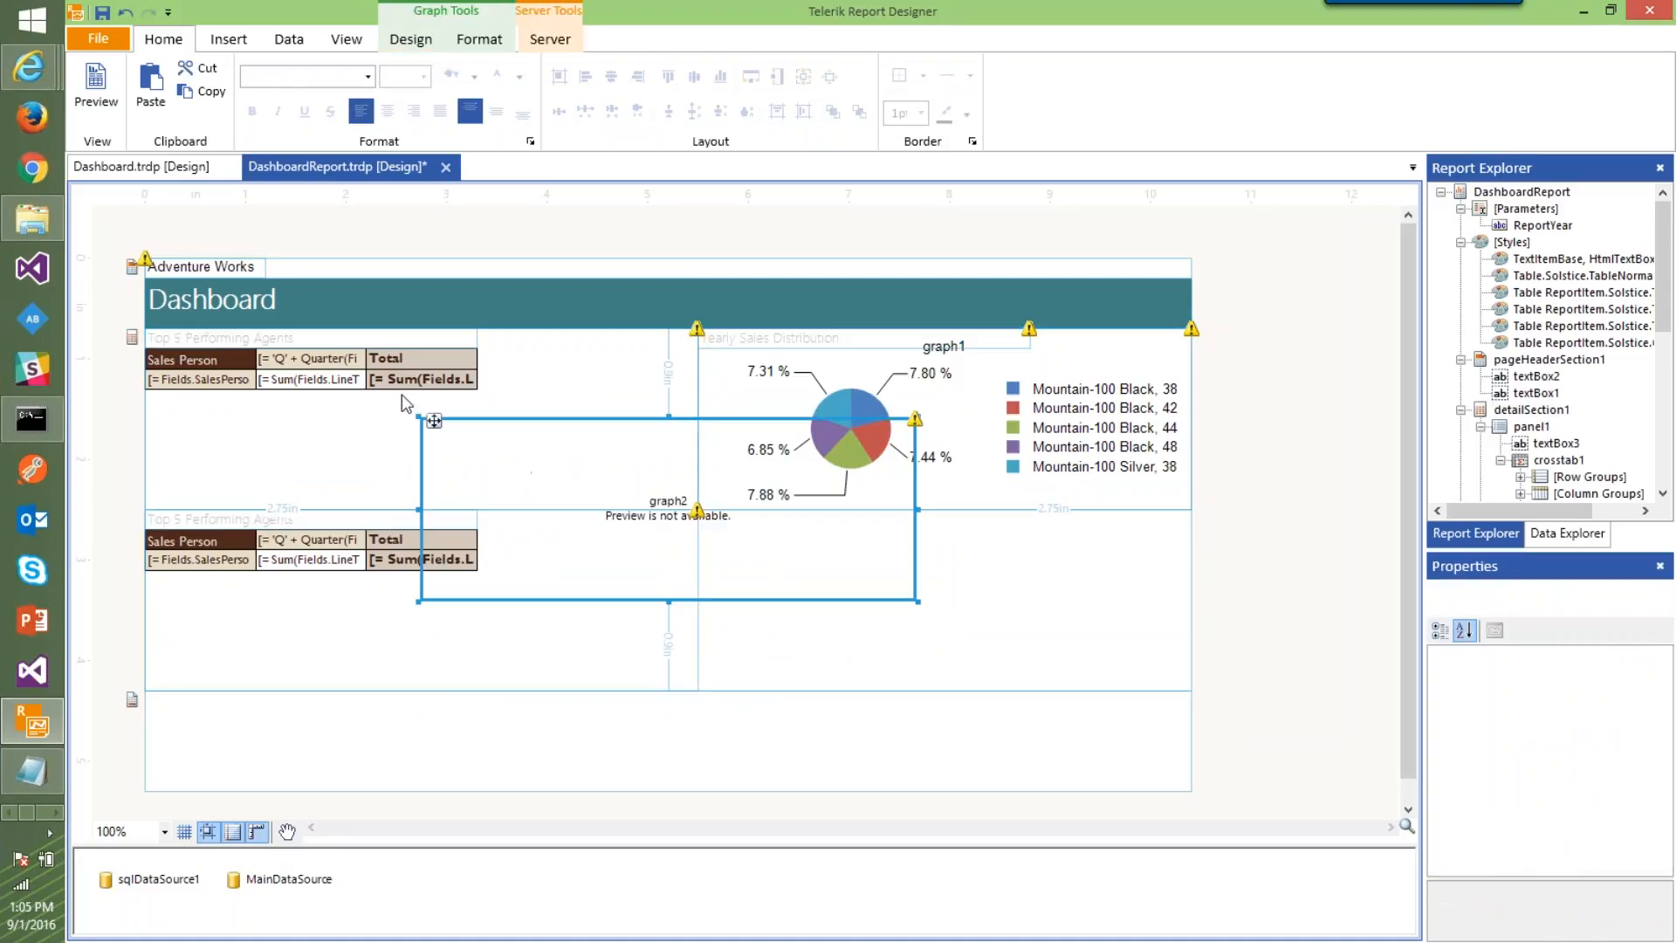
drag(434, 421, 711, 512)
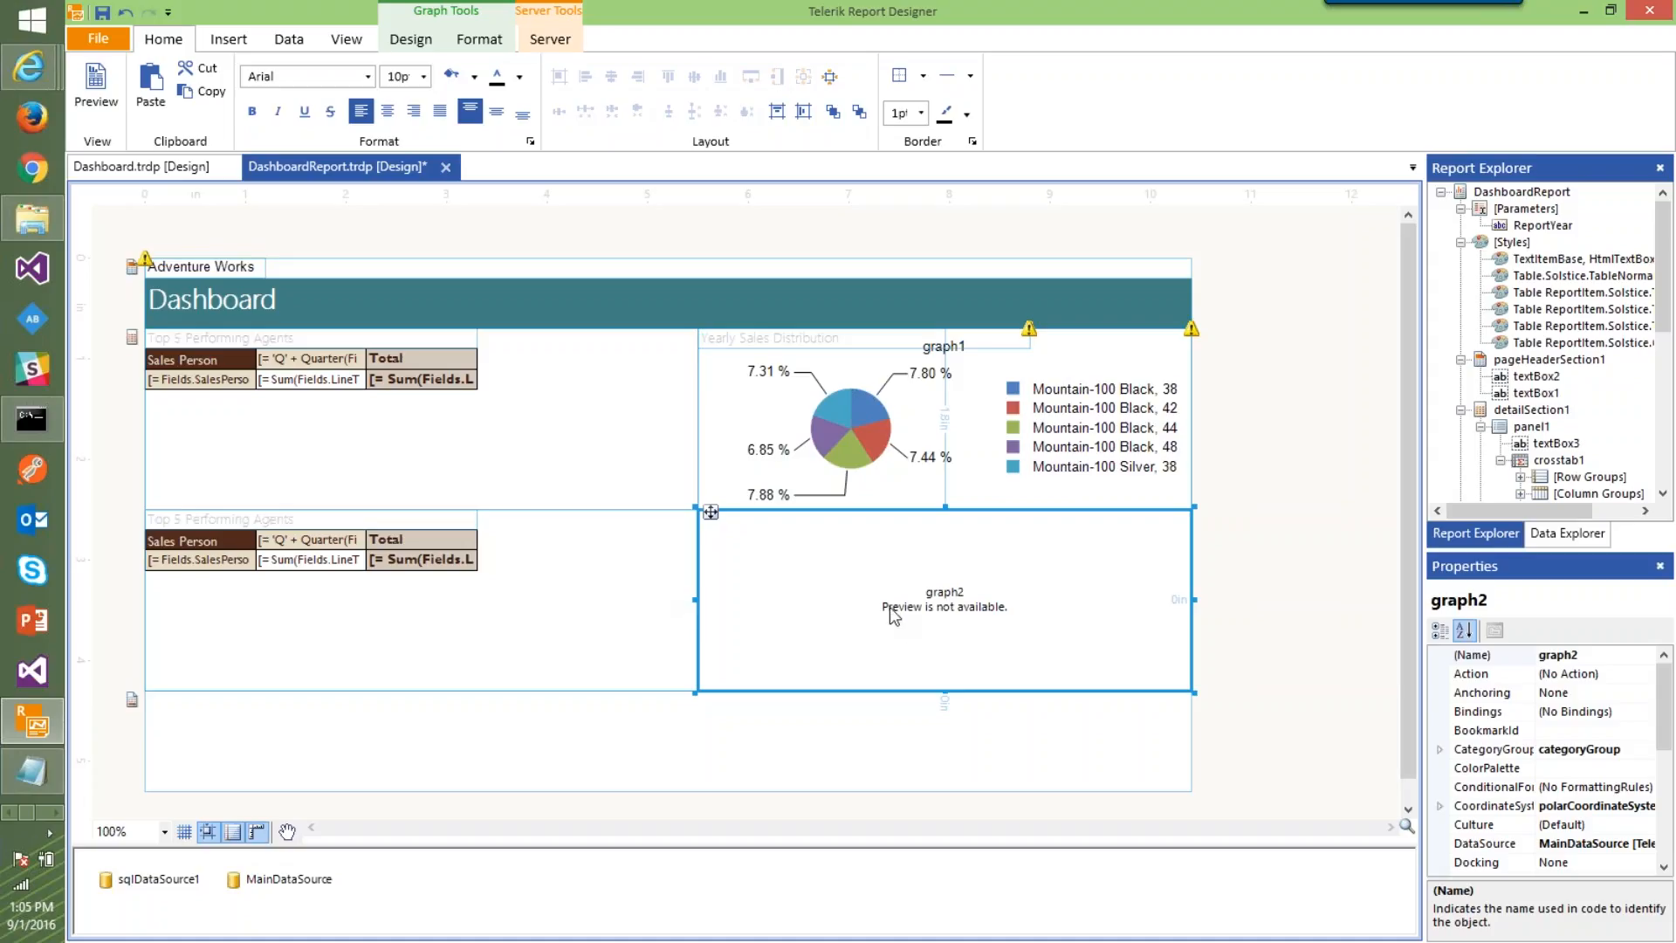
Save and preview DashboardReport in the browser, and delete the duplicated pie chart from the detail section
click(102, 12)
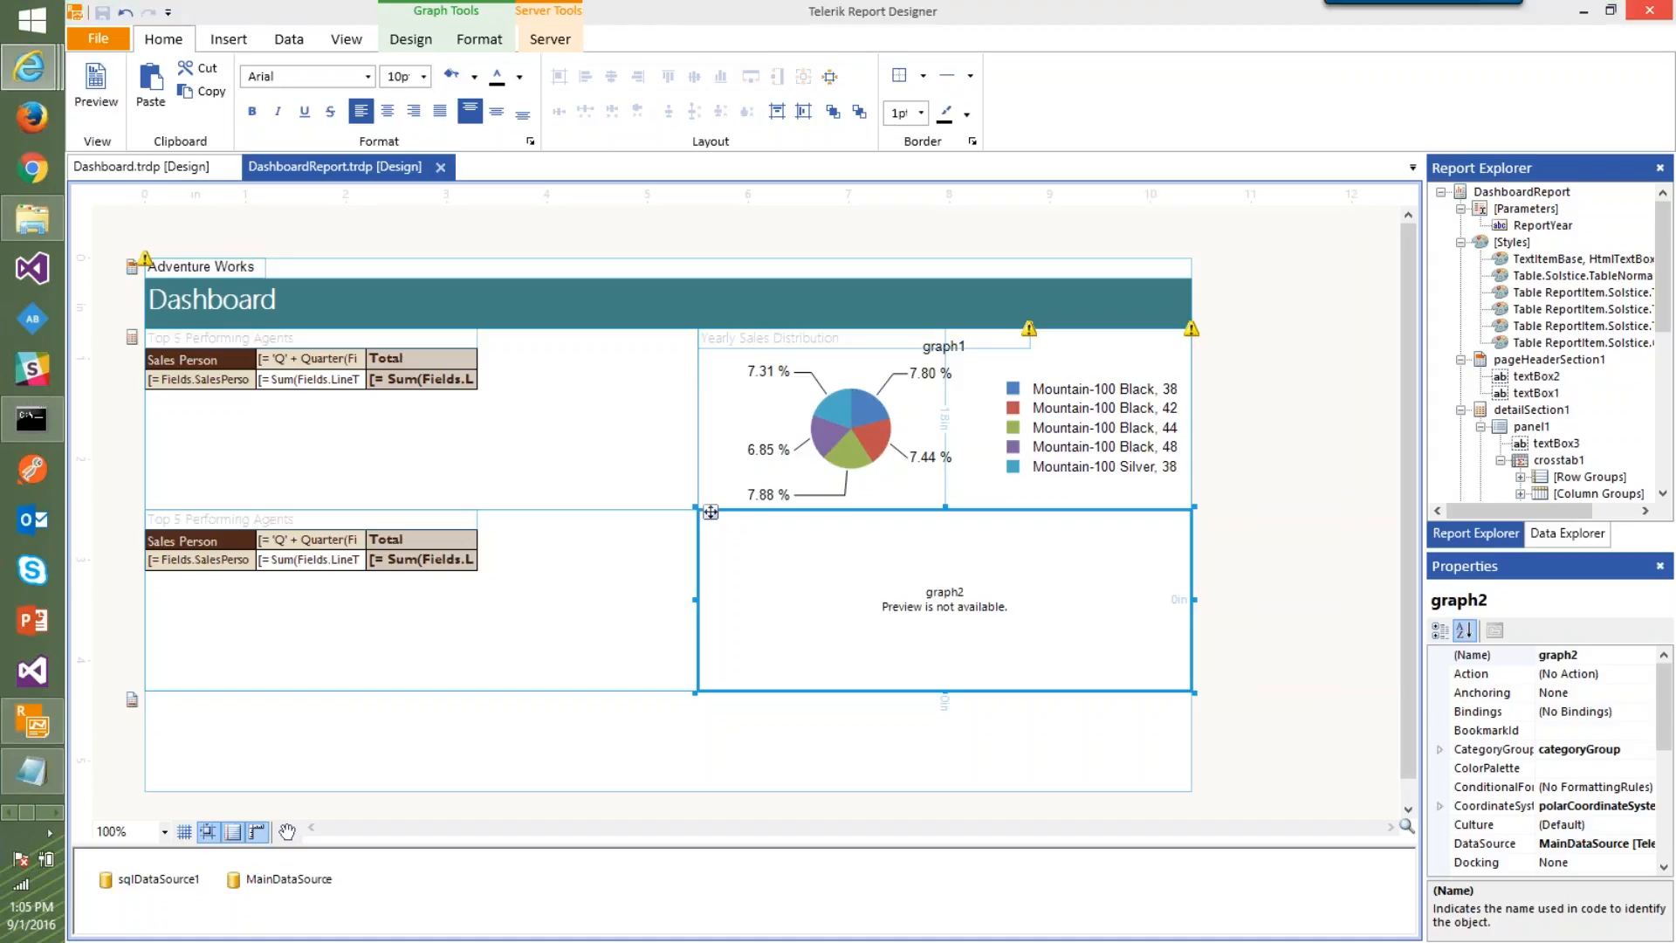
drag(1230, 268, 804, 187)
double_click(1036, 139)
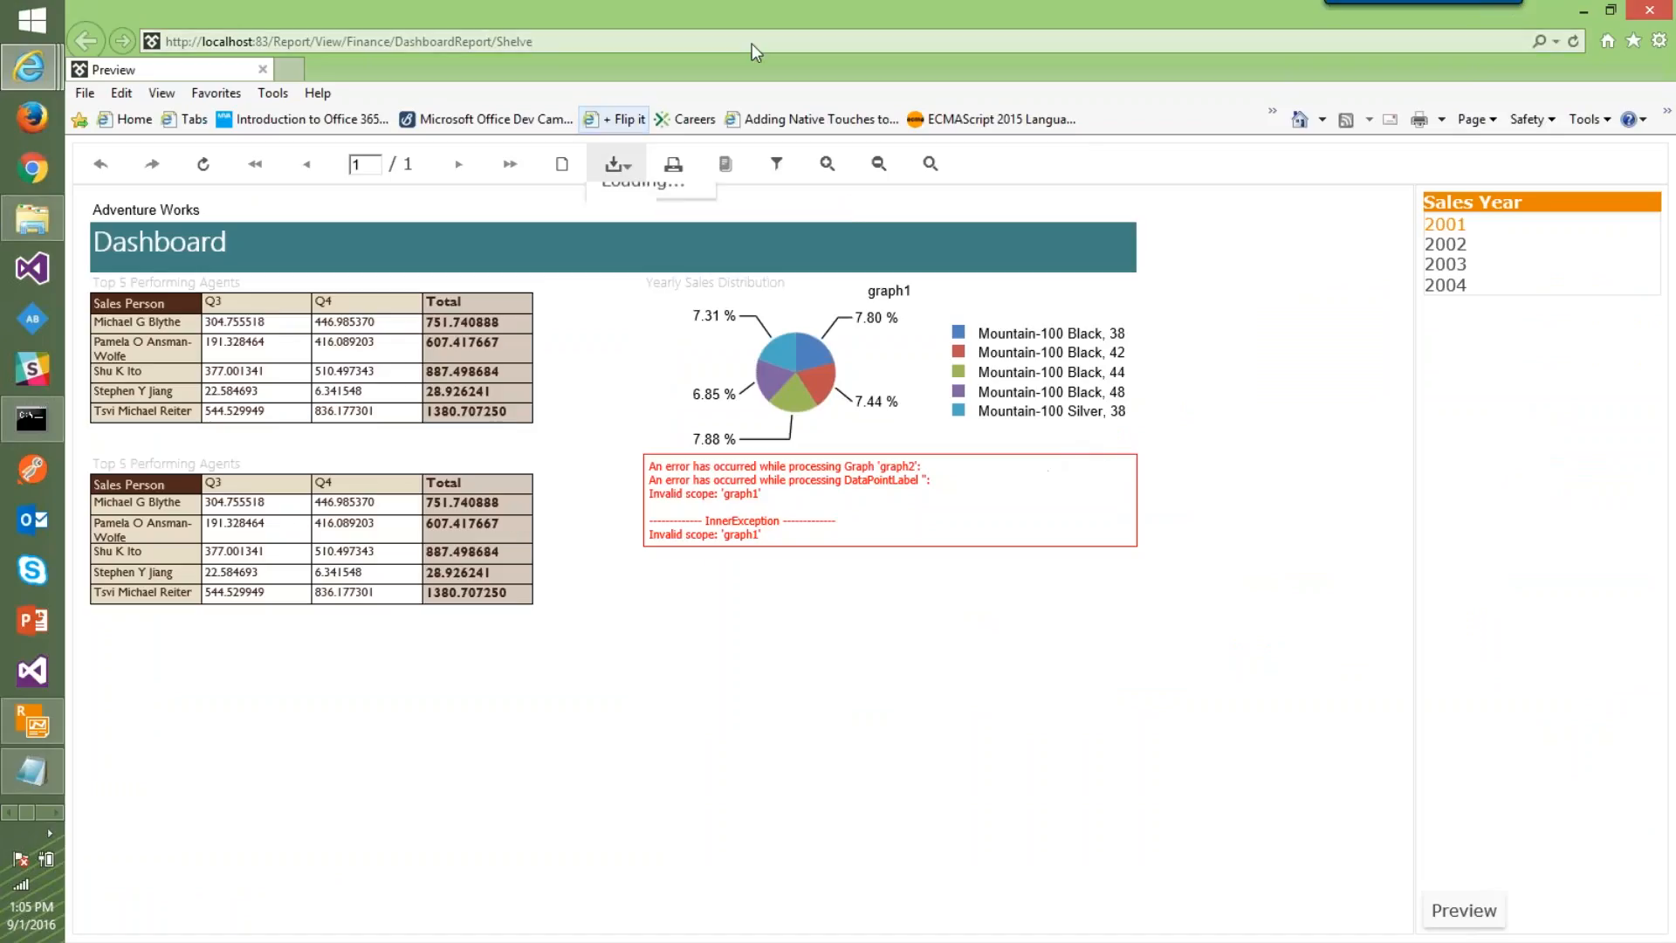
click(1650, 10)
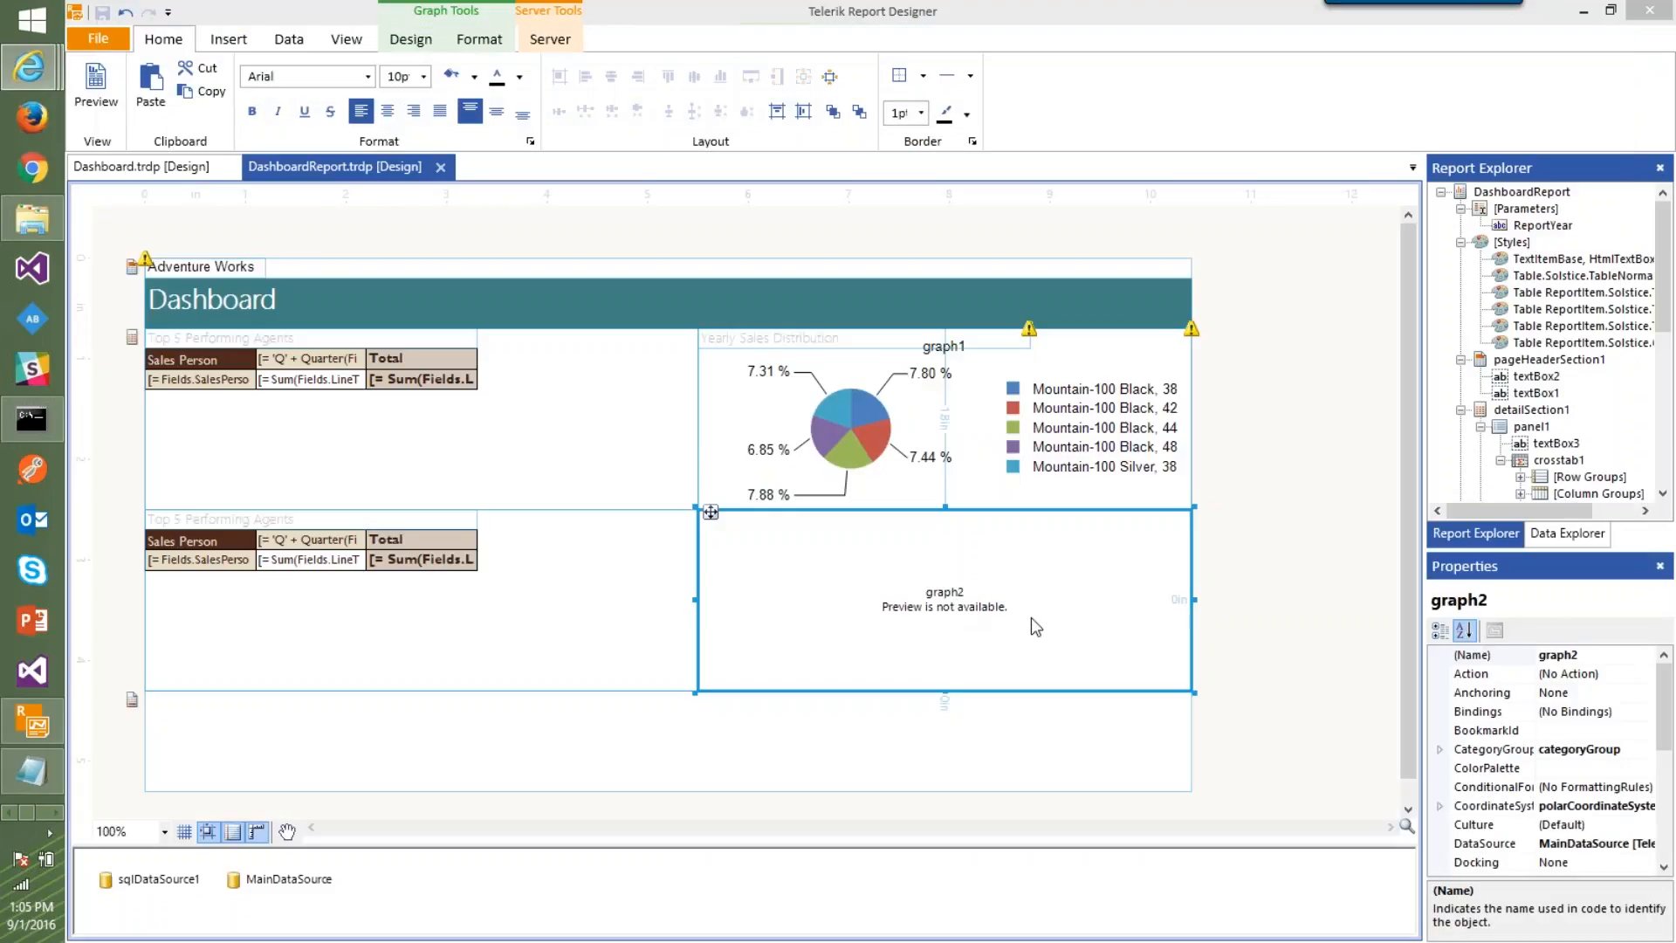
key(Delete)
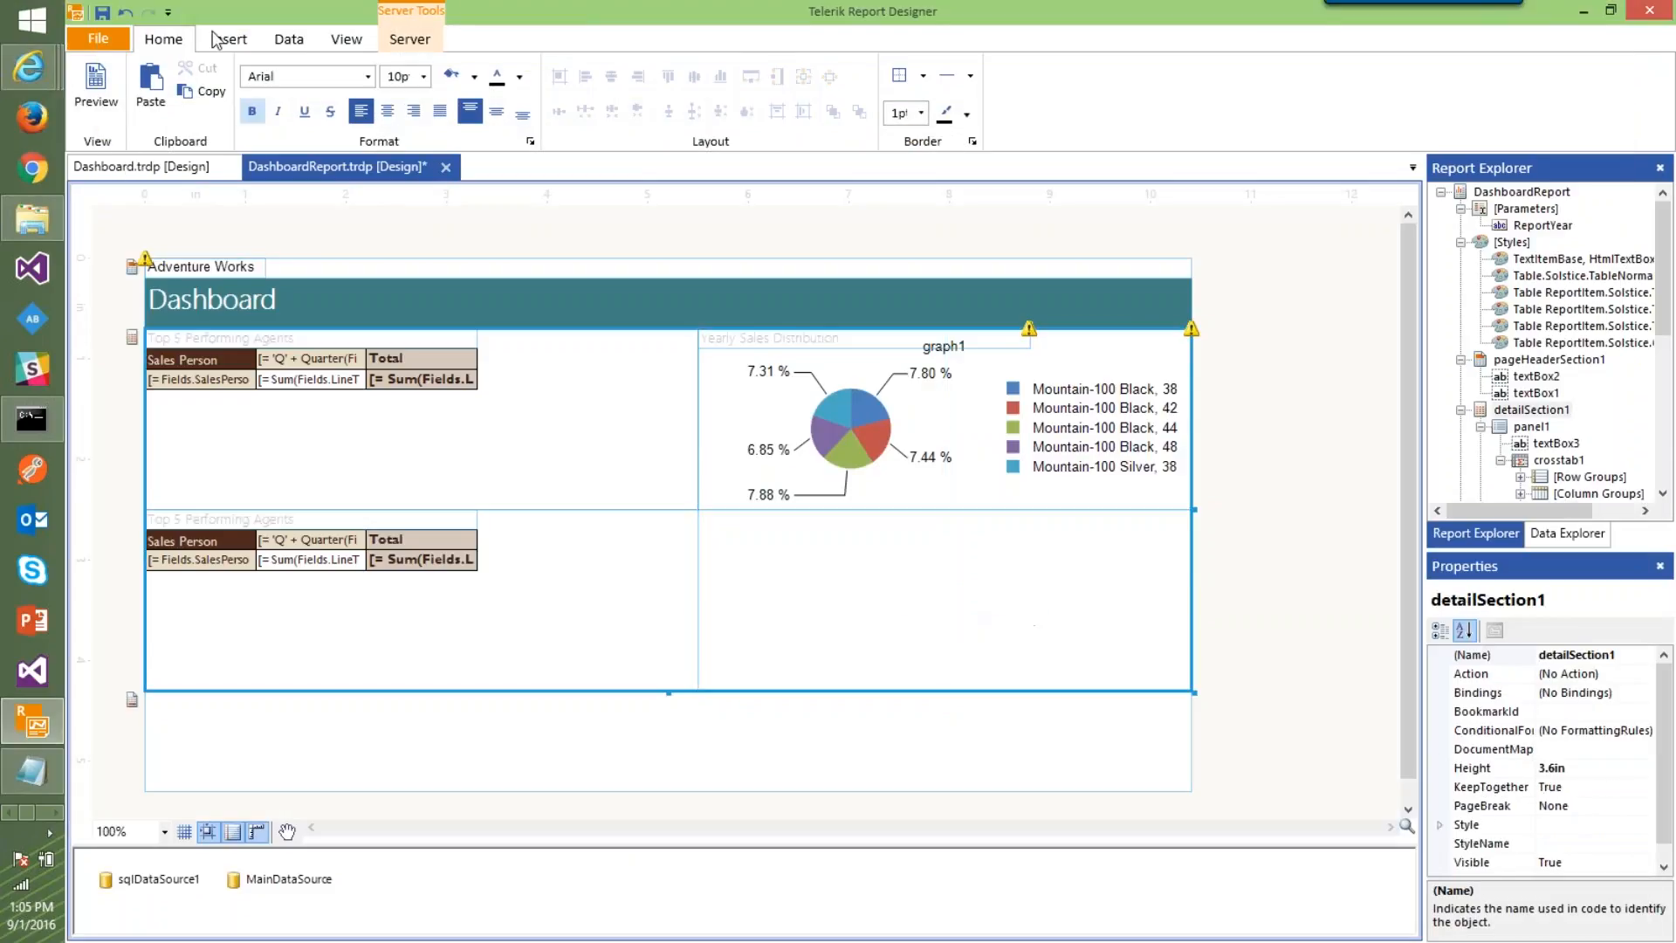
Insert a clustered bar chart with MainDataSource as its data source
click(225, 40)
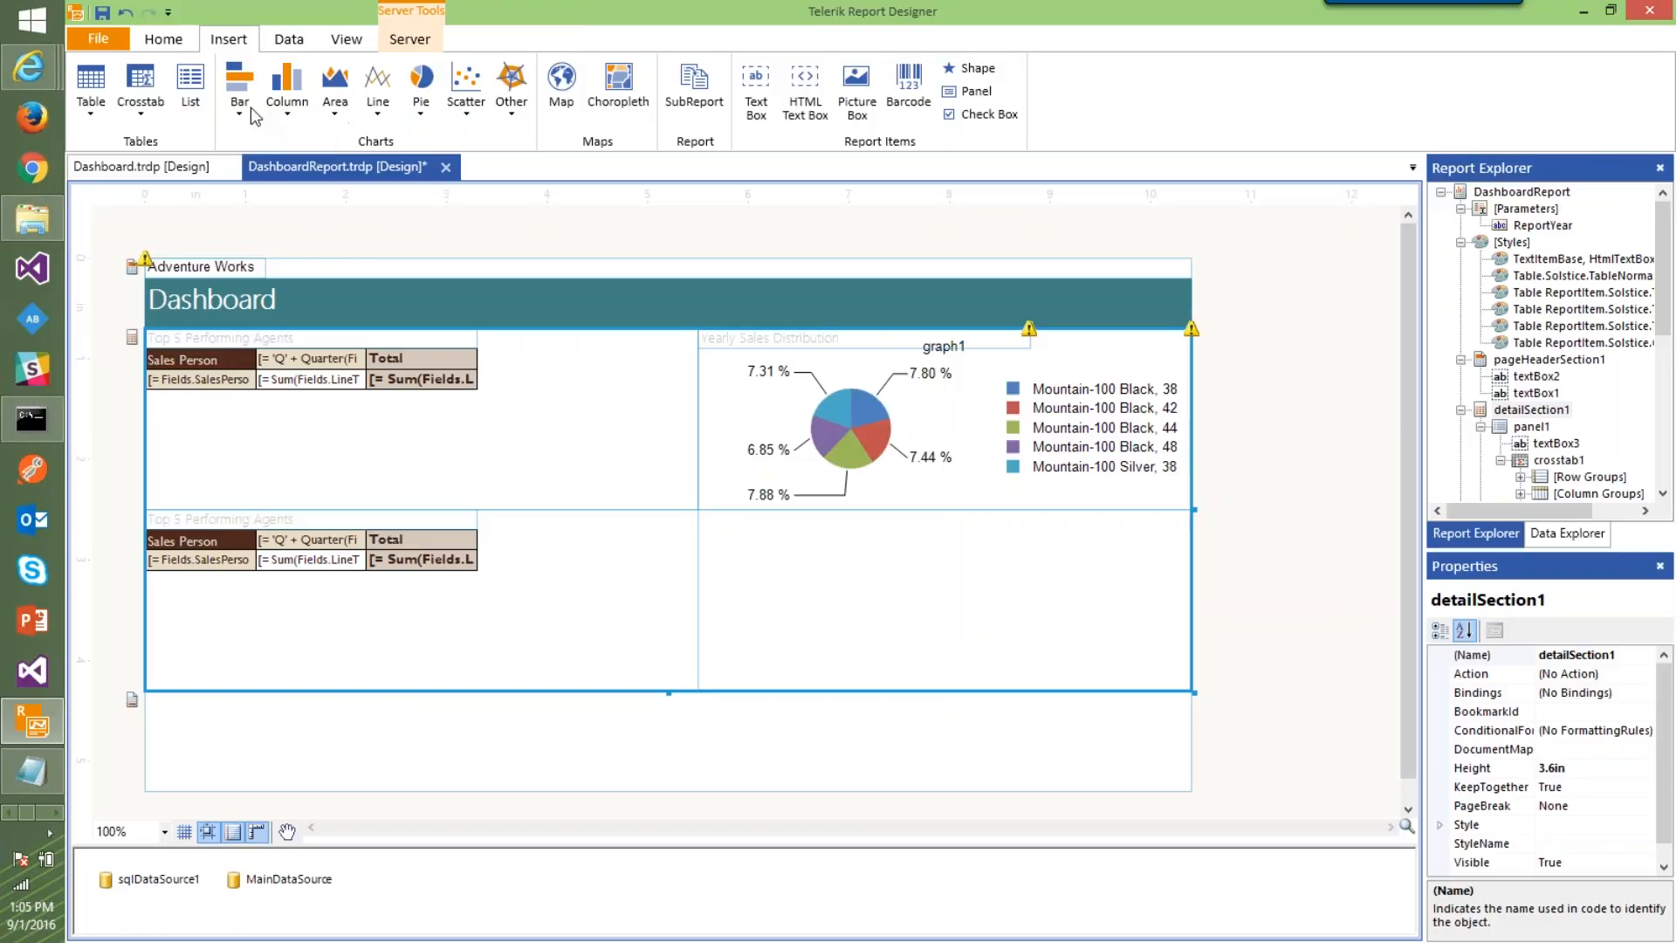
click(239, 96)
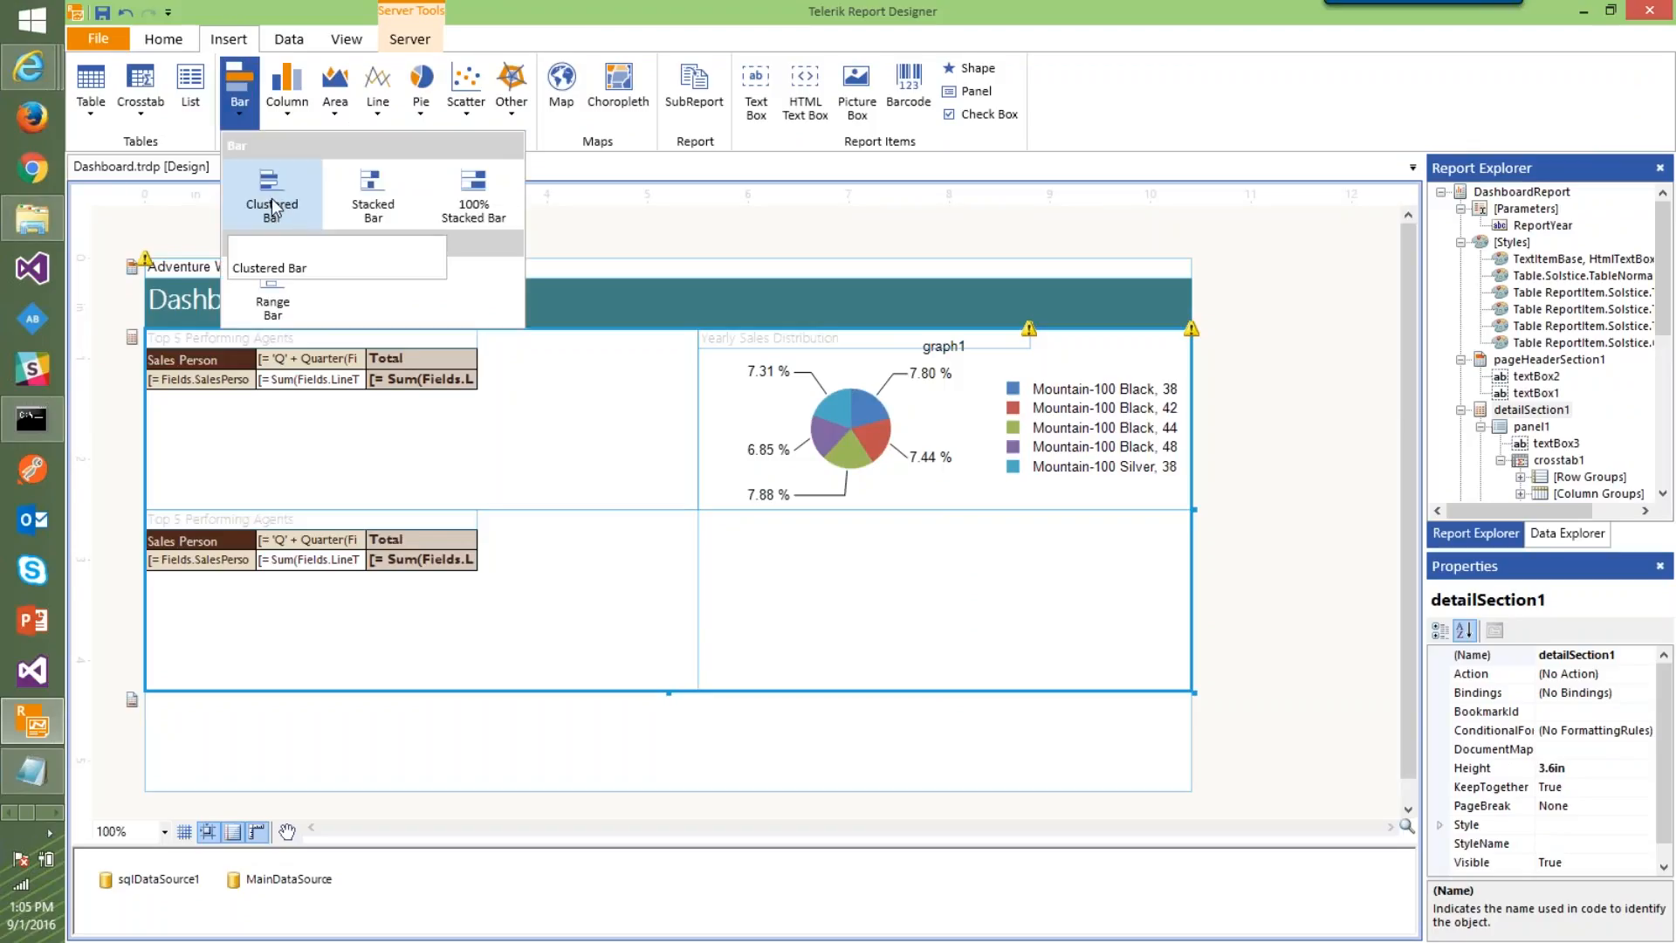
click(270, 197)
click(611, 379)
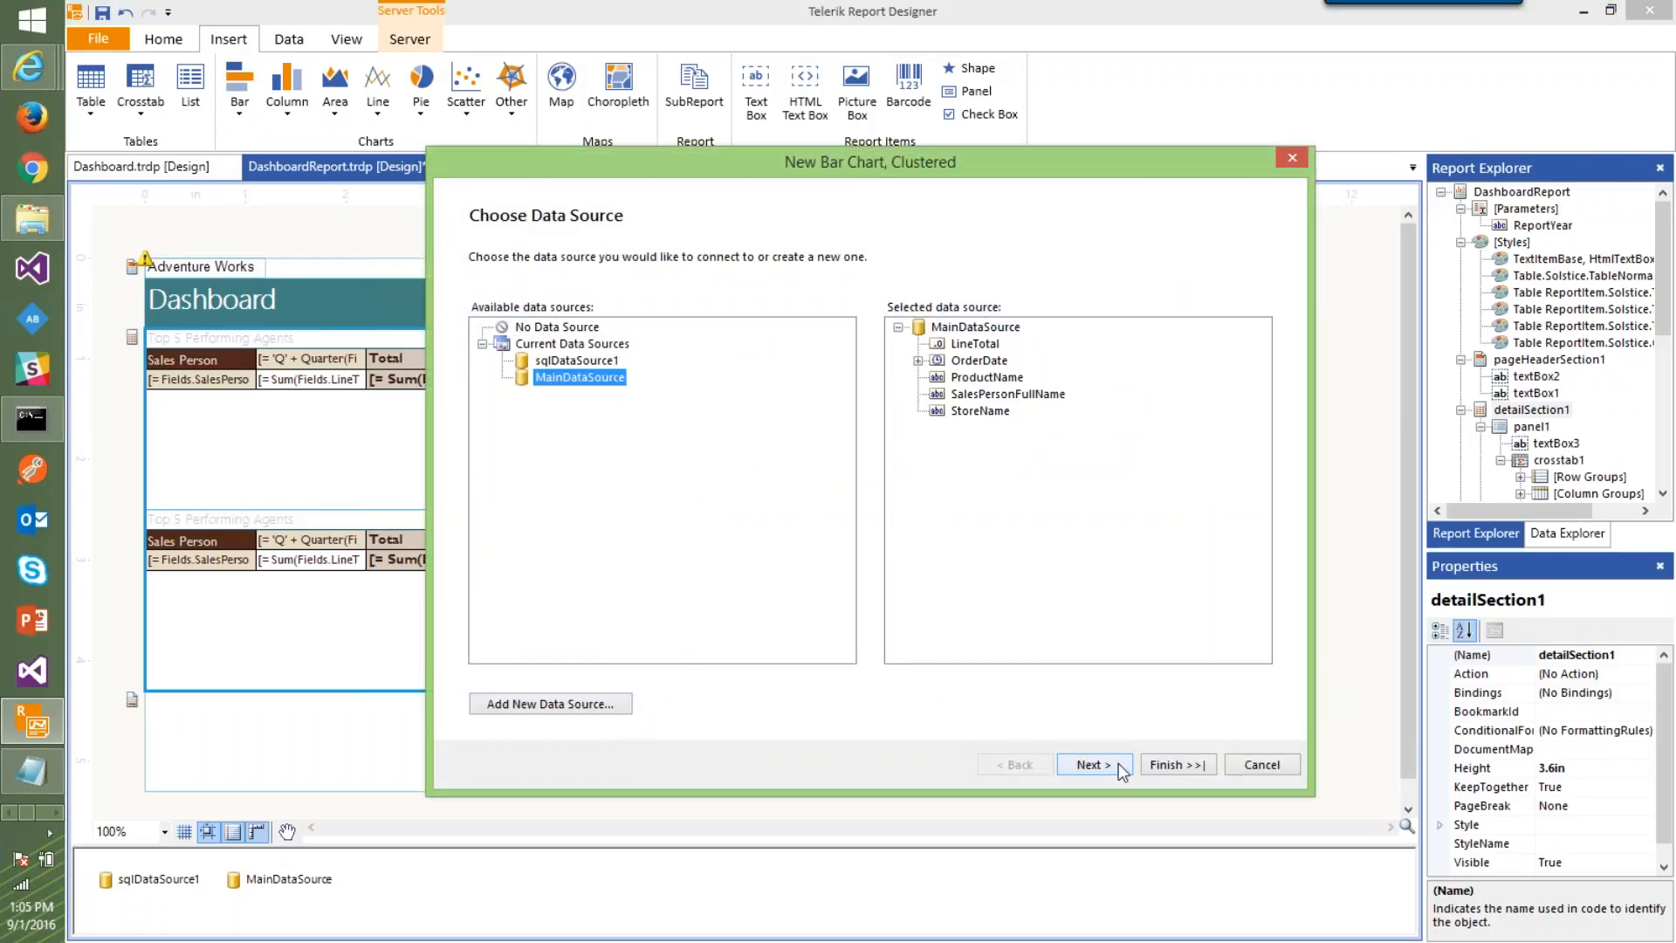
click(1099, 765)
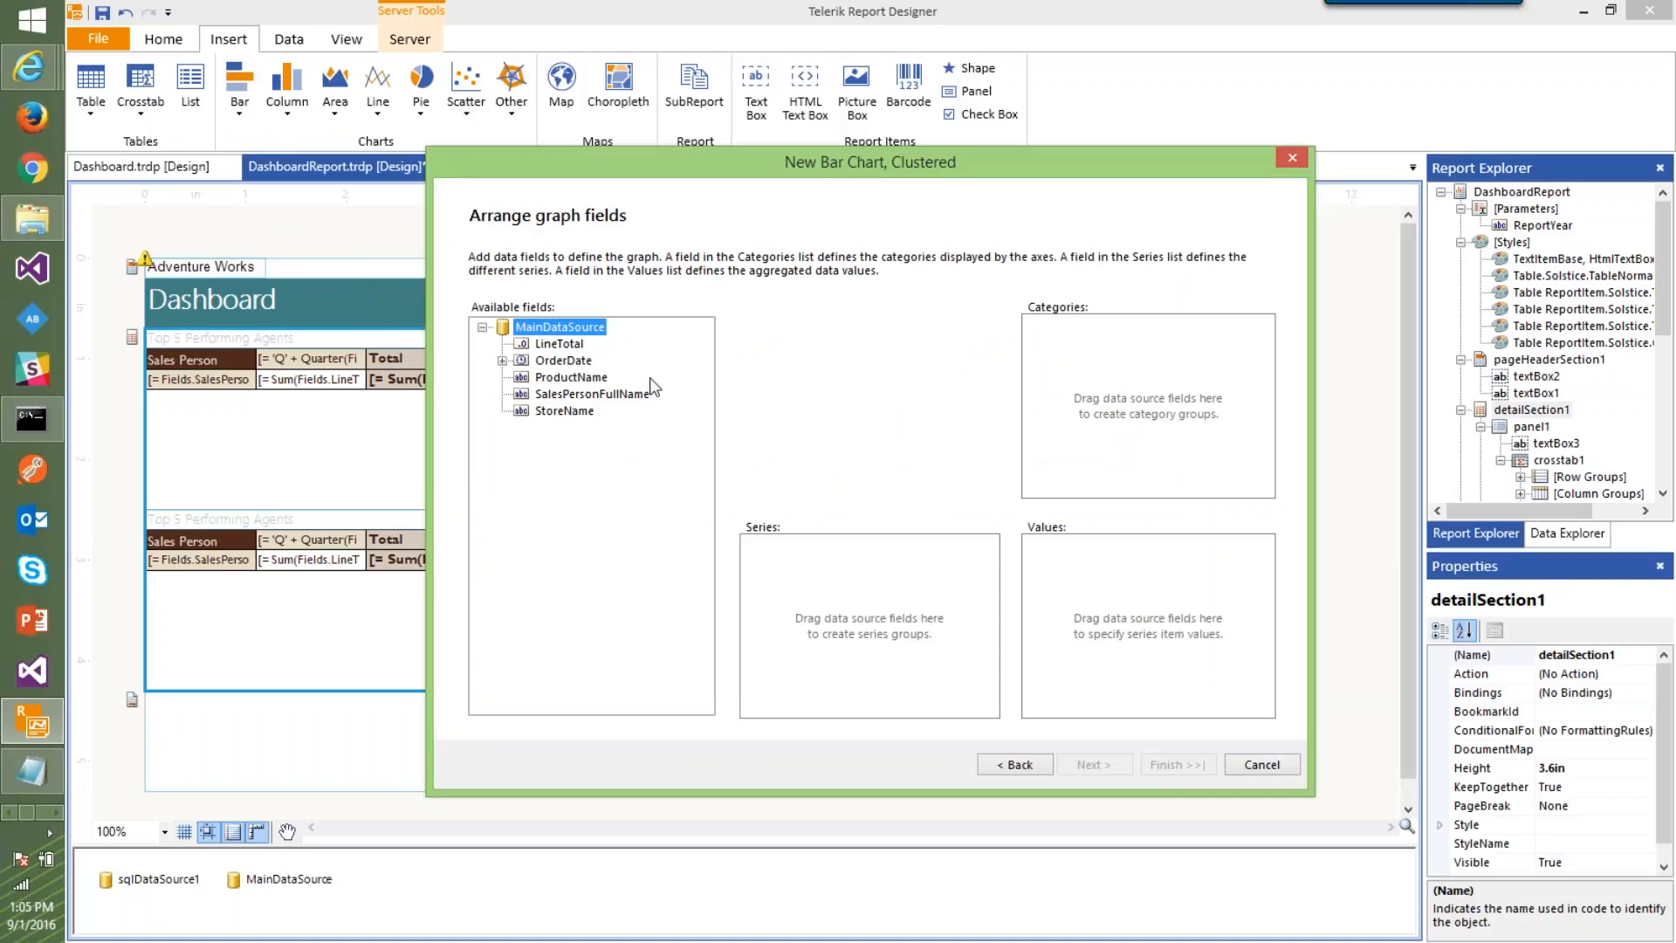
Assign SalesPersonFullName to the series, LineTotal to the values and OrderDate to the categories, and create the chart with the default DateTime scale
drag(580, 394, 885, 602)
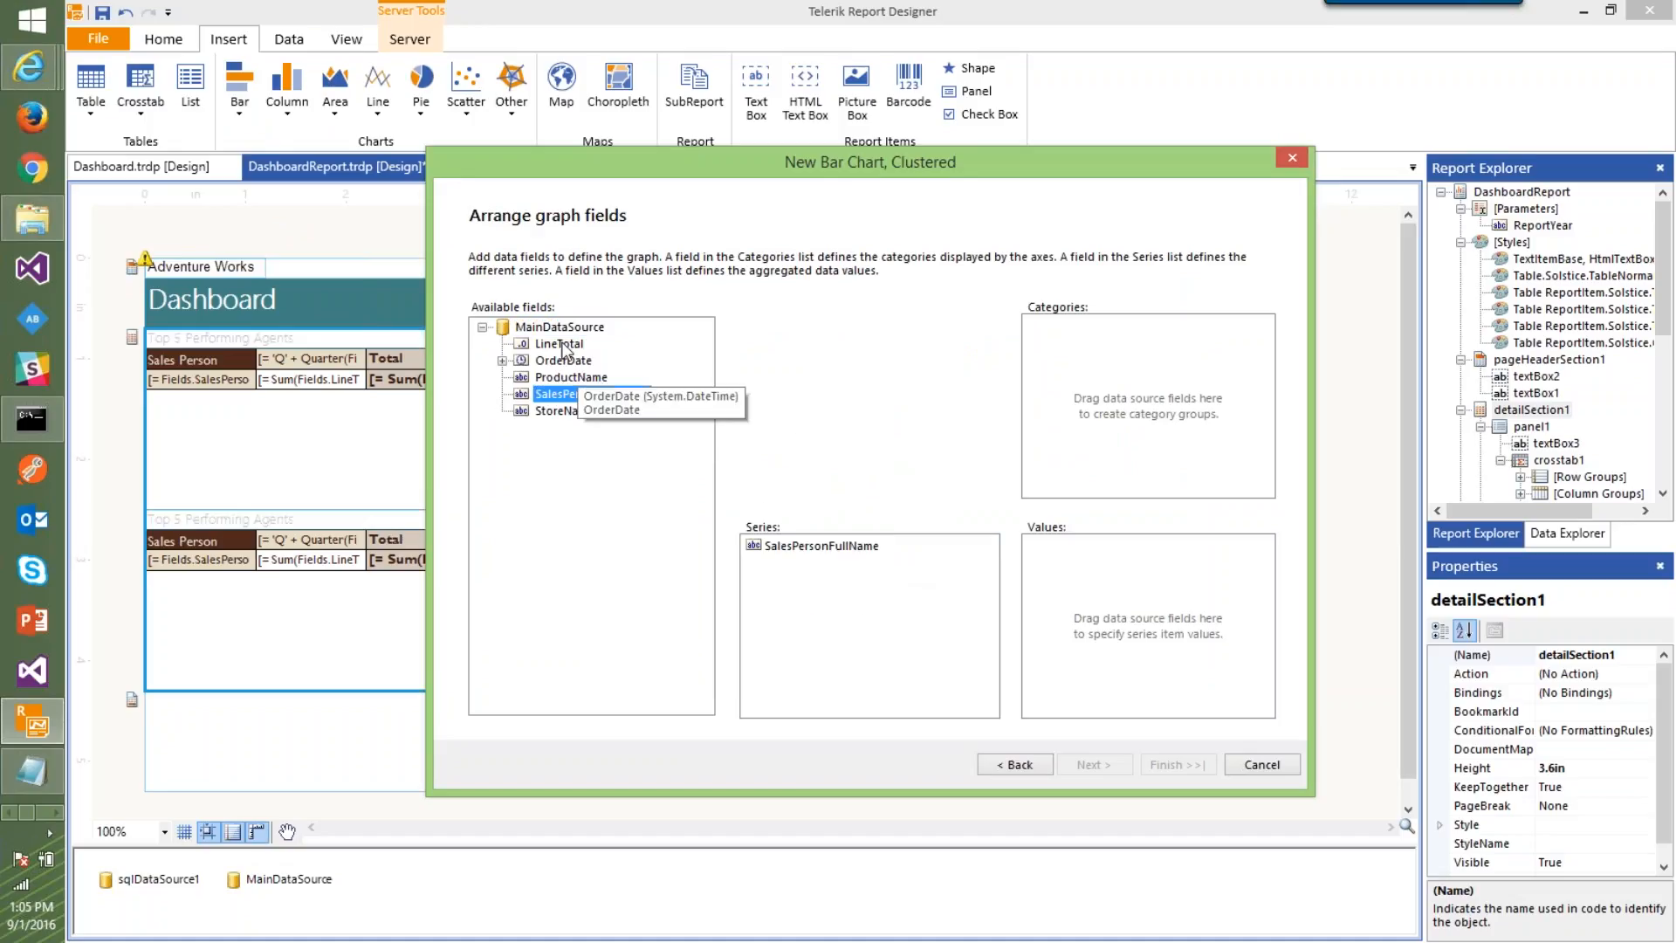
drag(559, 343, 1083, 602)
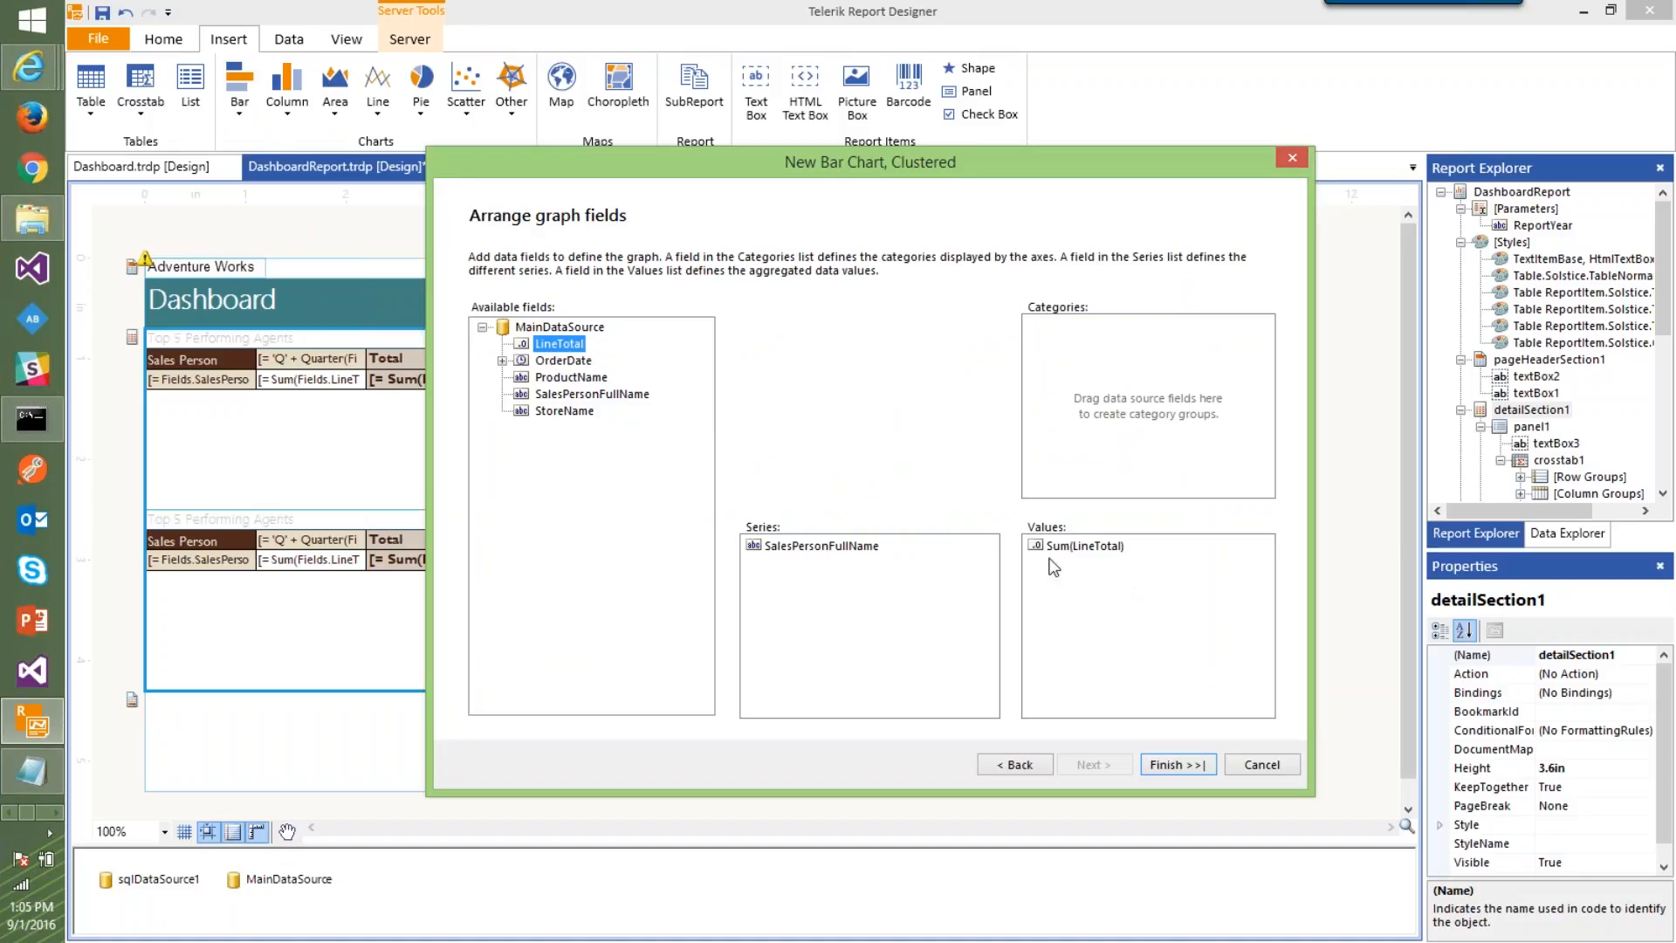
drag(563, 358, 1134, 393)
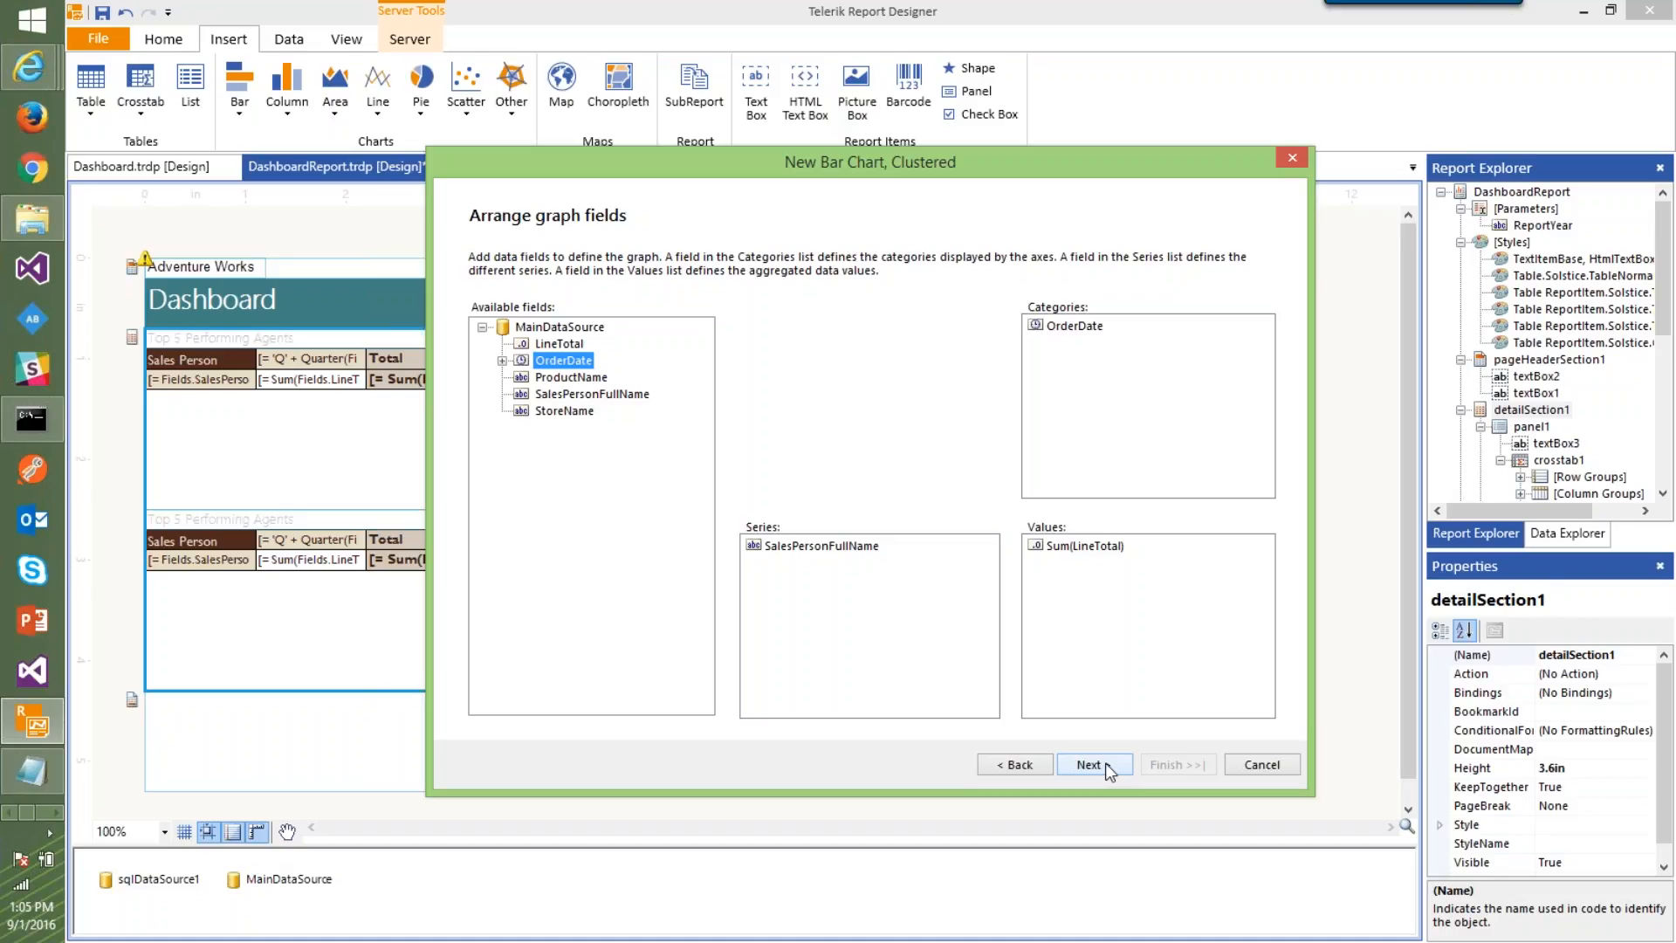
click(1091, 764)
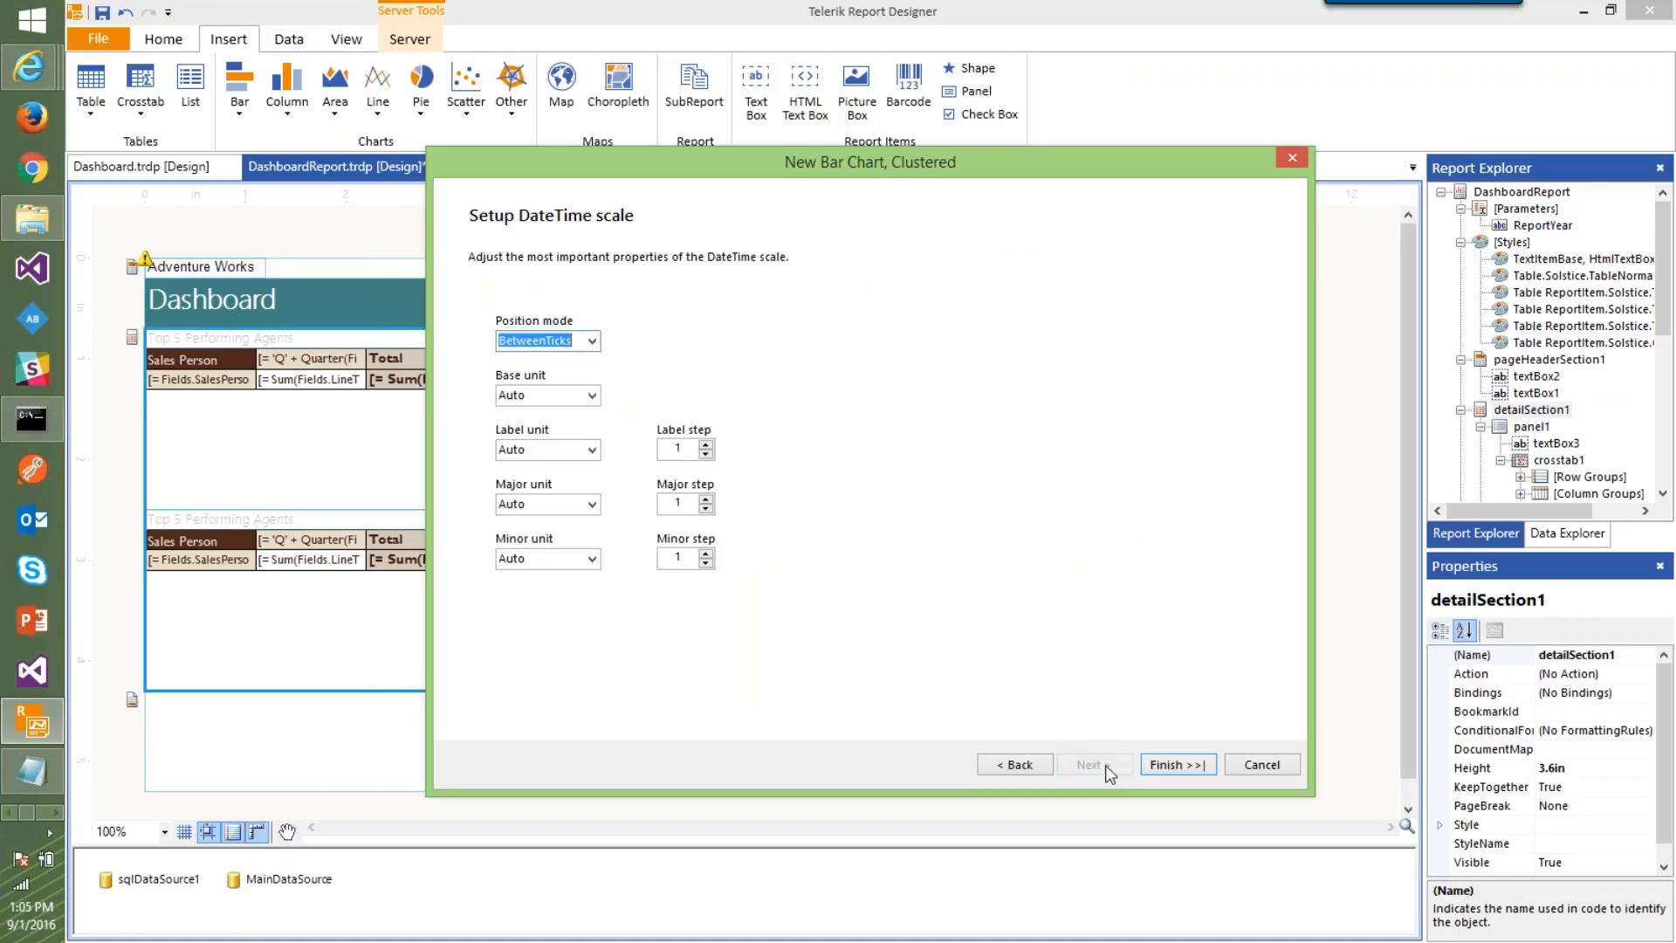
click(1178, 764)
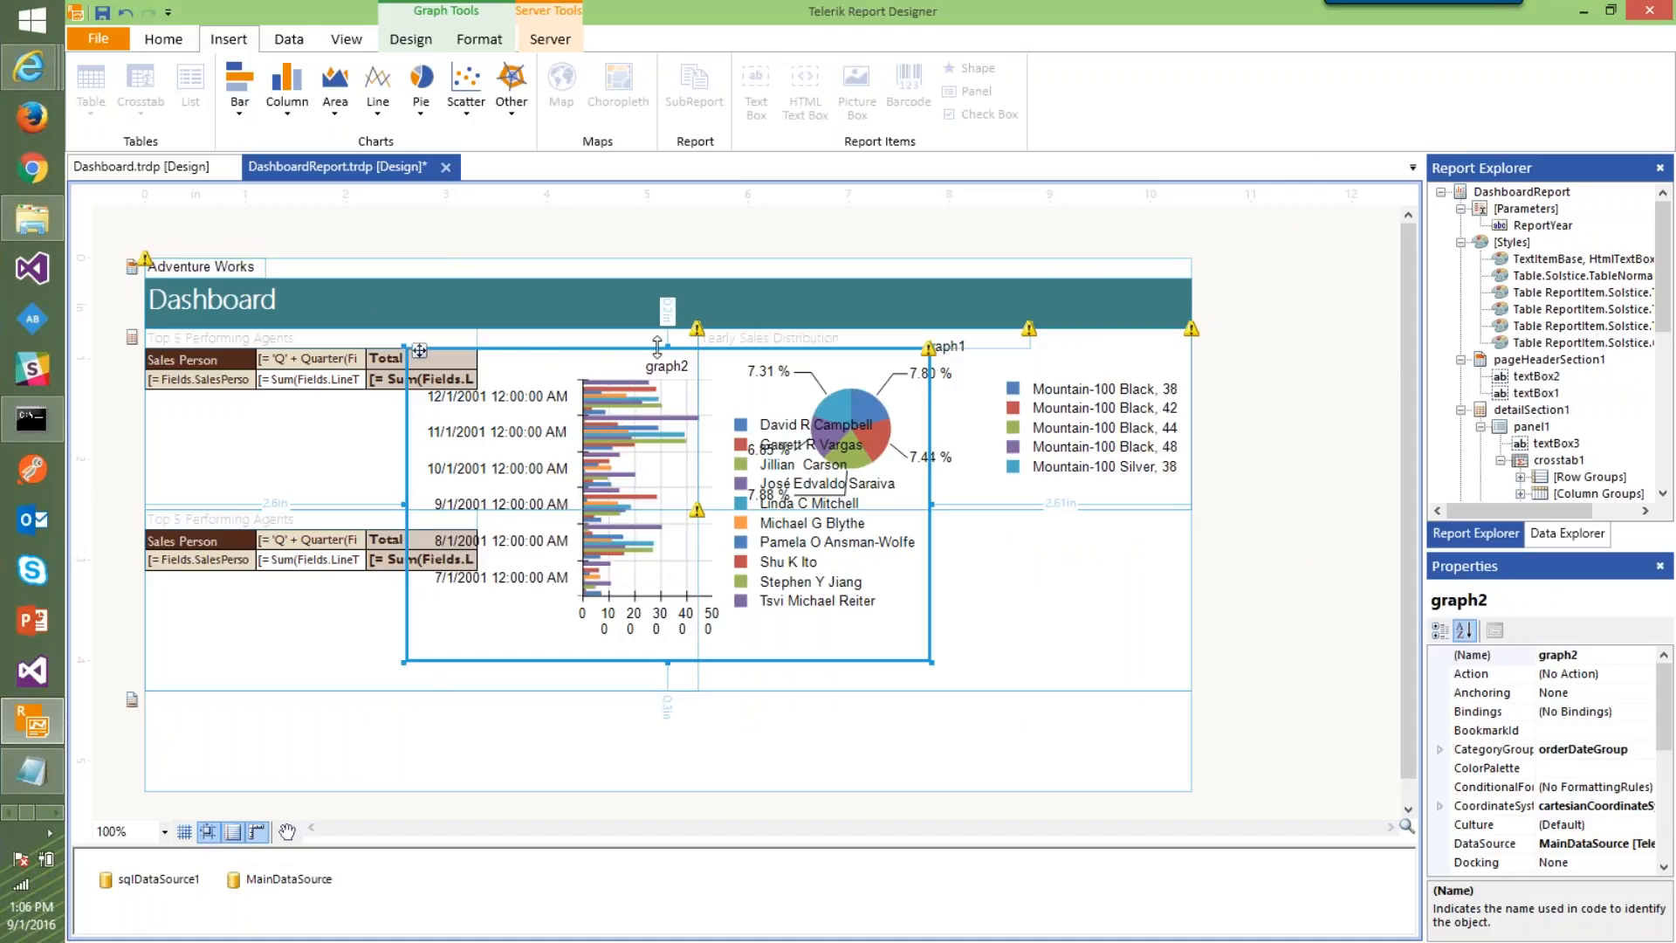
Shorten the bar chart and place it directly below the pie chart, its lower edge level with the lower crosstab panel
drag(668, 348, 628, 496)
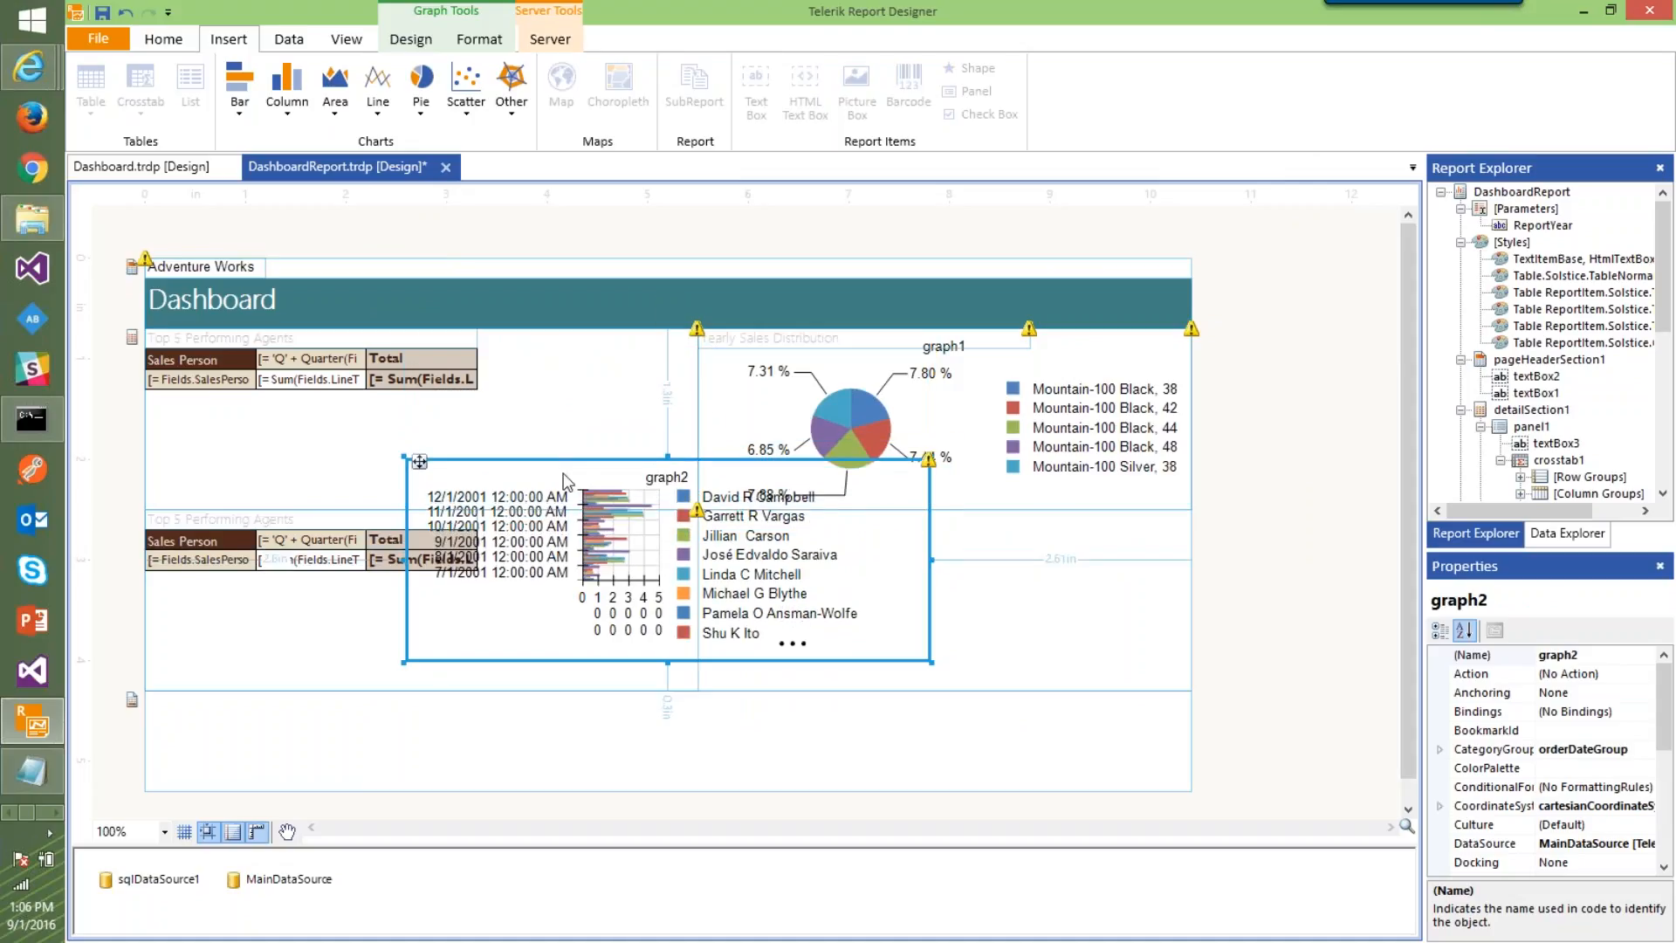
drag(419, 460, 711, 515)
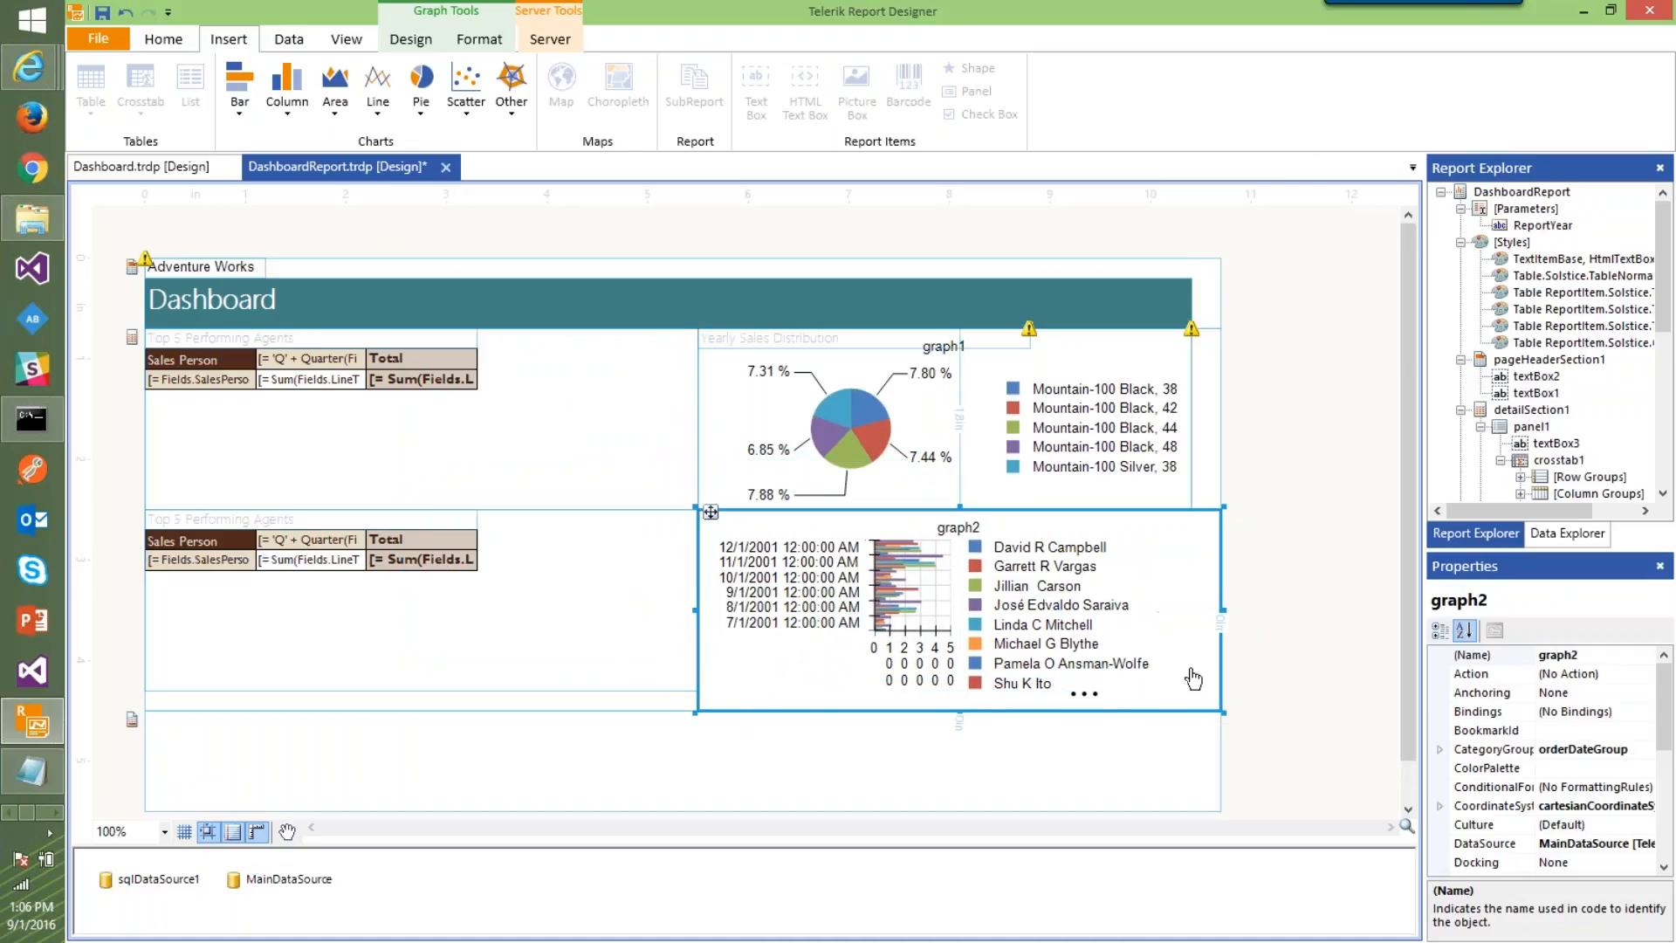
mouse_move(1224, 712)
mouse_down()
mouse_move(1209, 698)
mouse_move(1226, 706)
mouse_move(1222, 691)
mouse_up()
click(899, 604)
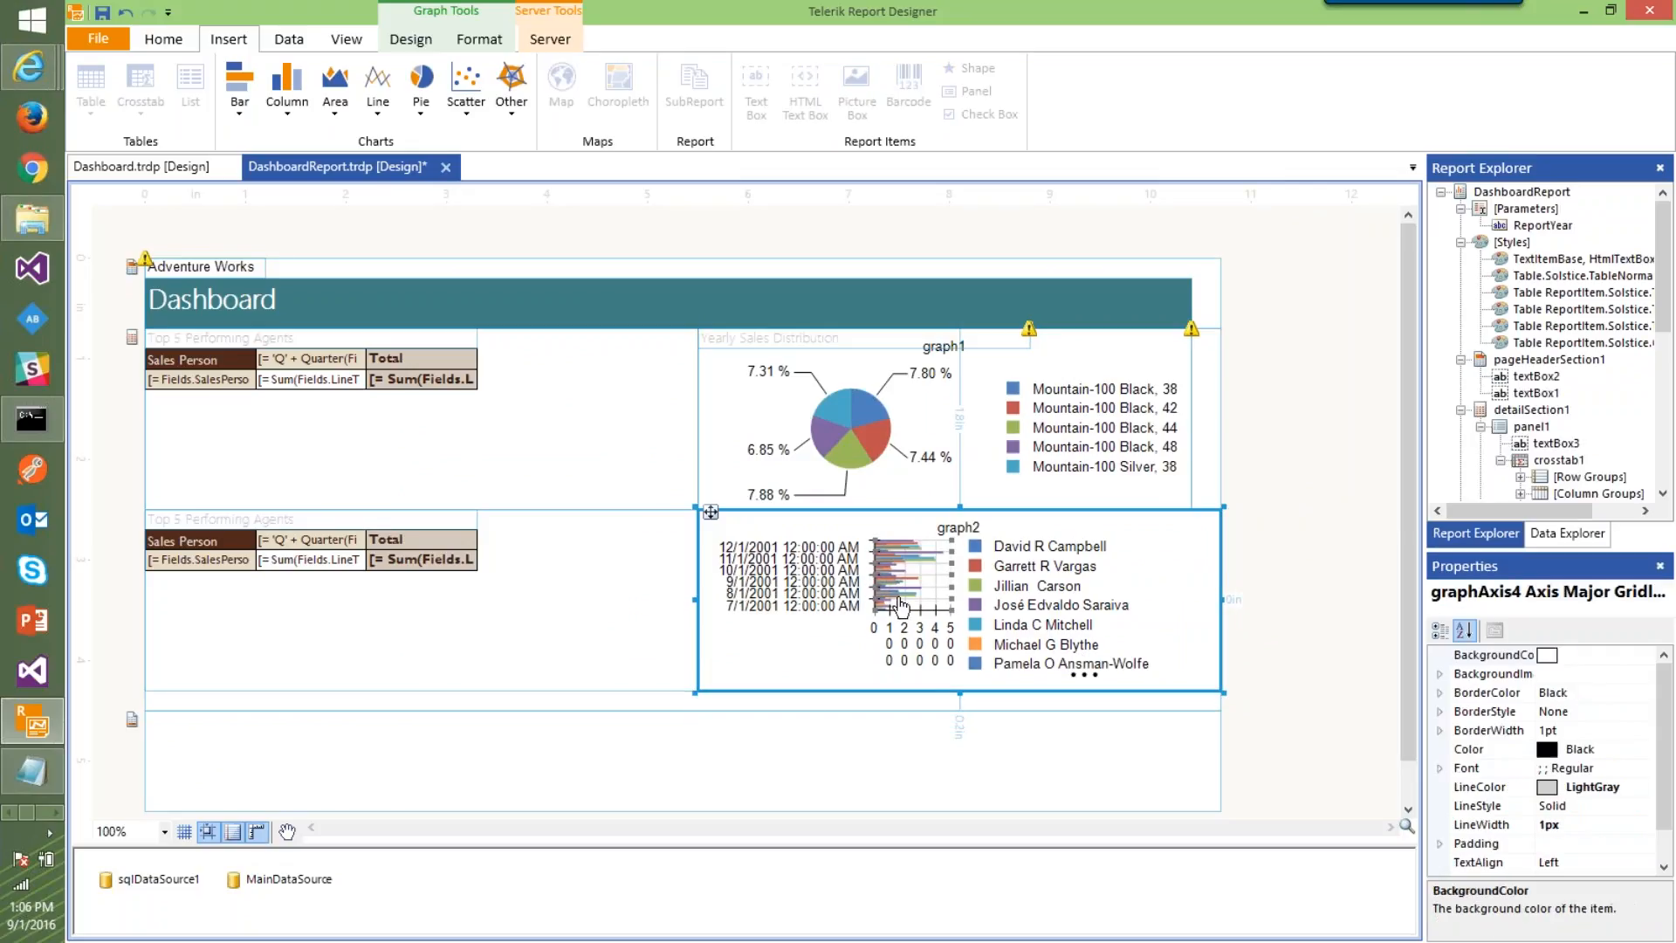
Select the bar chart graph2 and display the Group Explorer for its series and category groups
click(781, 578)
click(711, 512)
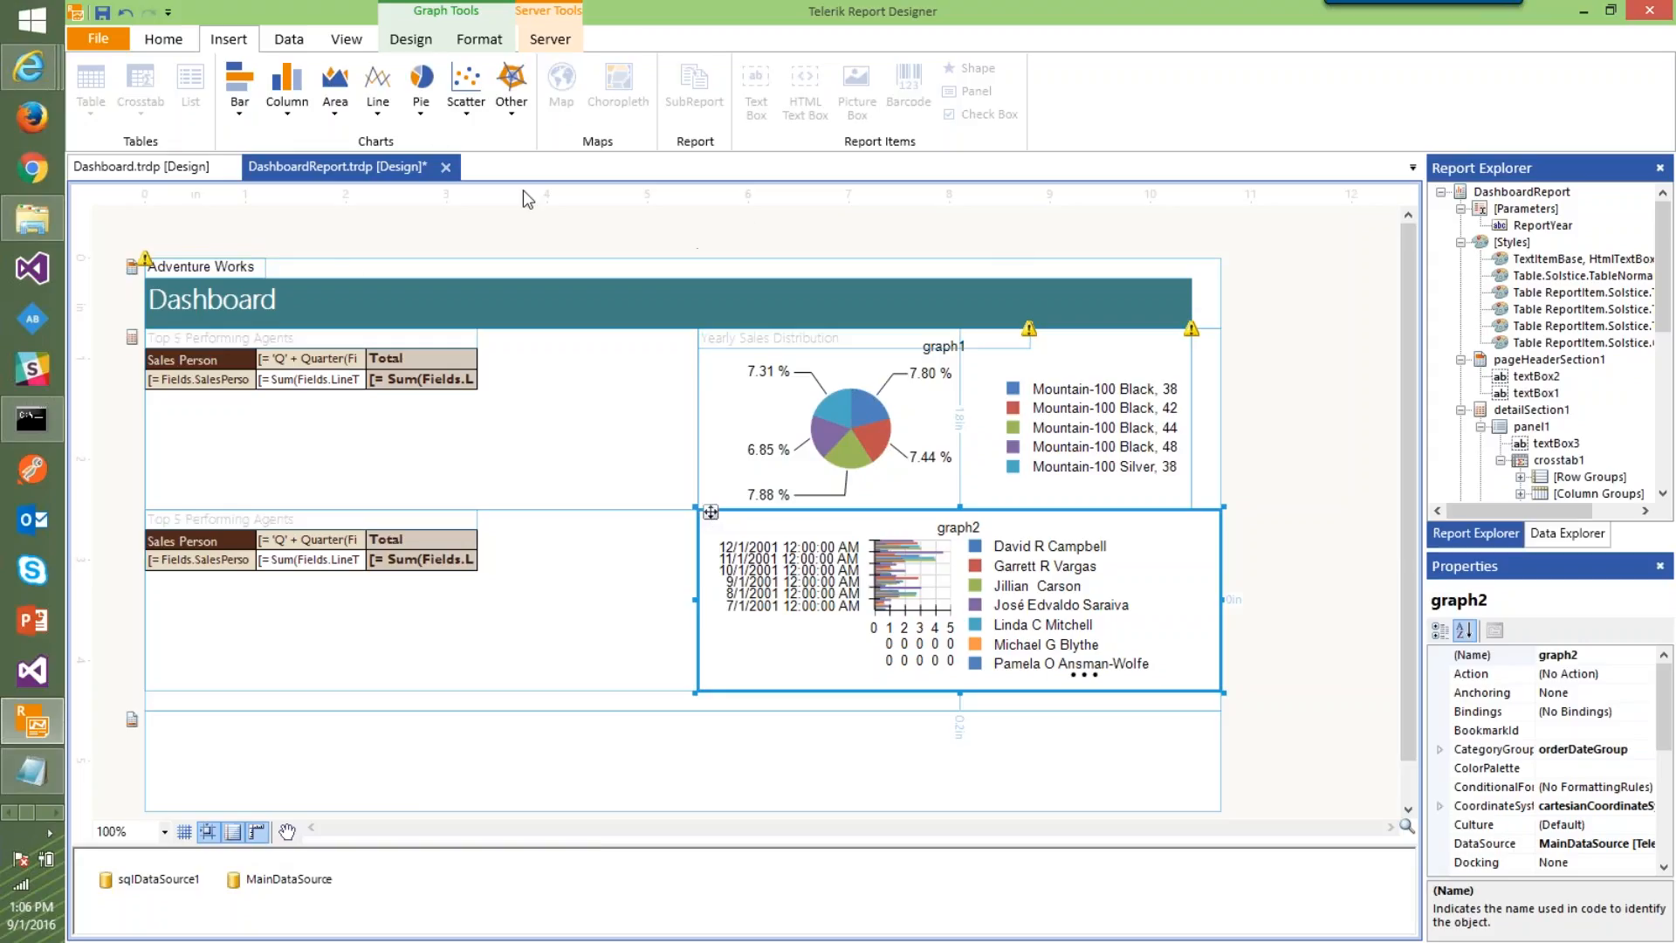
click(344, 39)
click(269, 103)
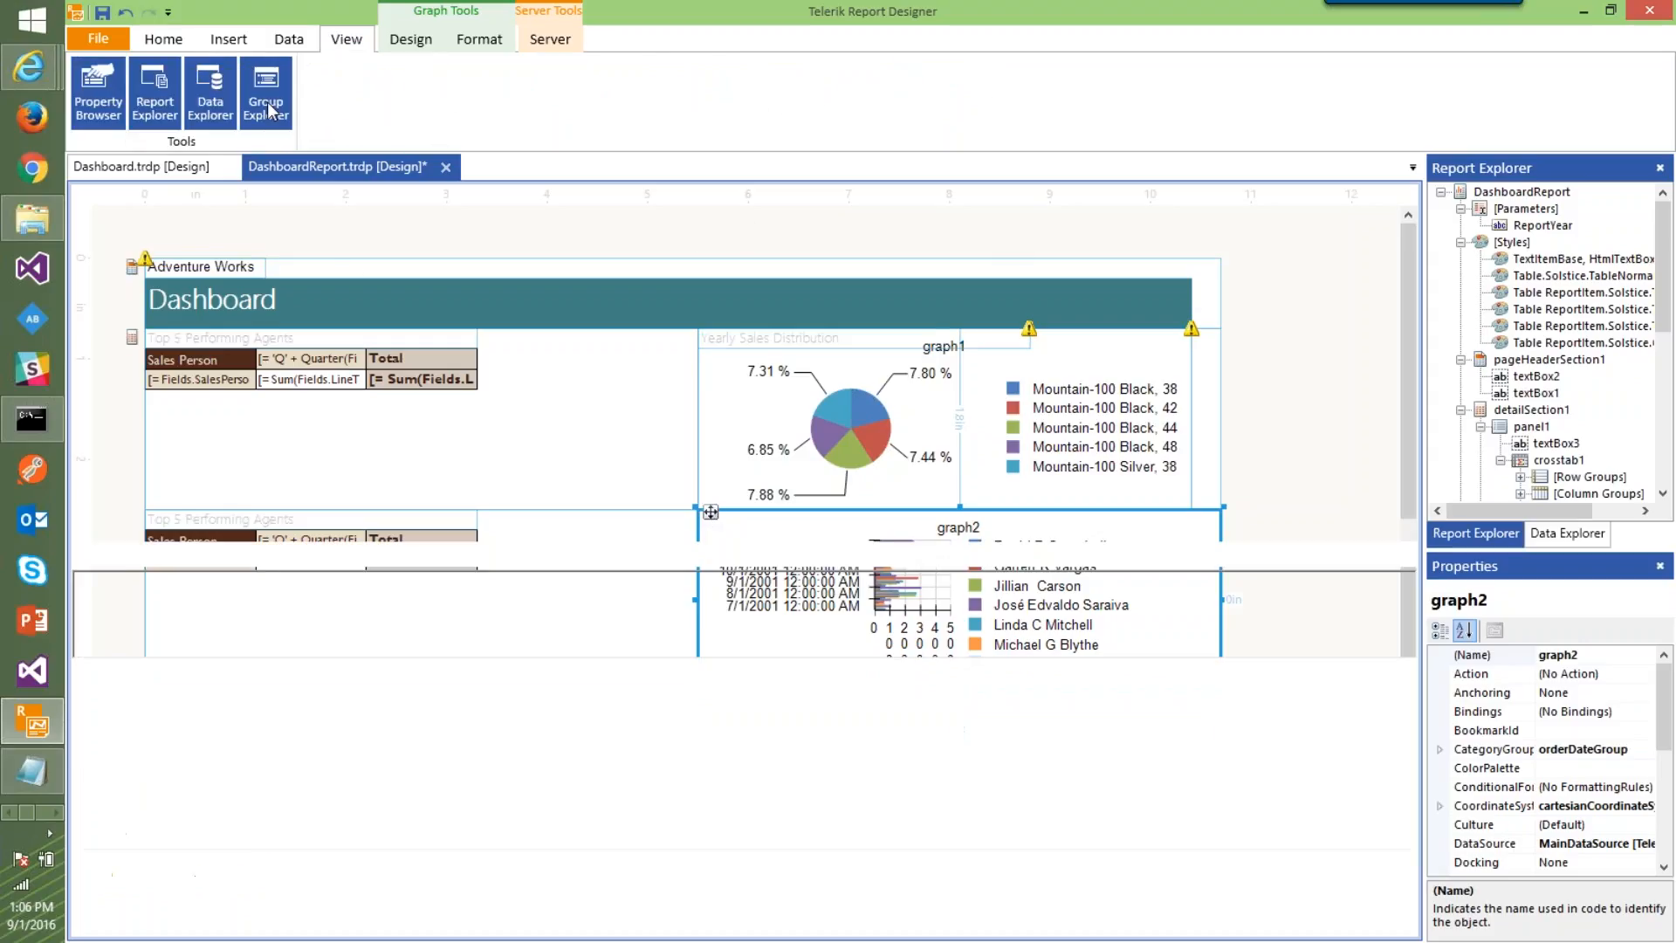
Add a filter to the bar chart's salesPersonFullNameGroup series group with the expression =Sum(Fields.LineTotal)
click(539, 781)
click(561, 780)
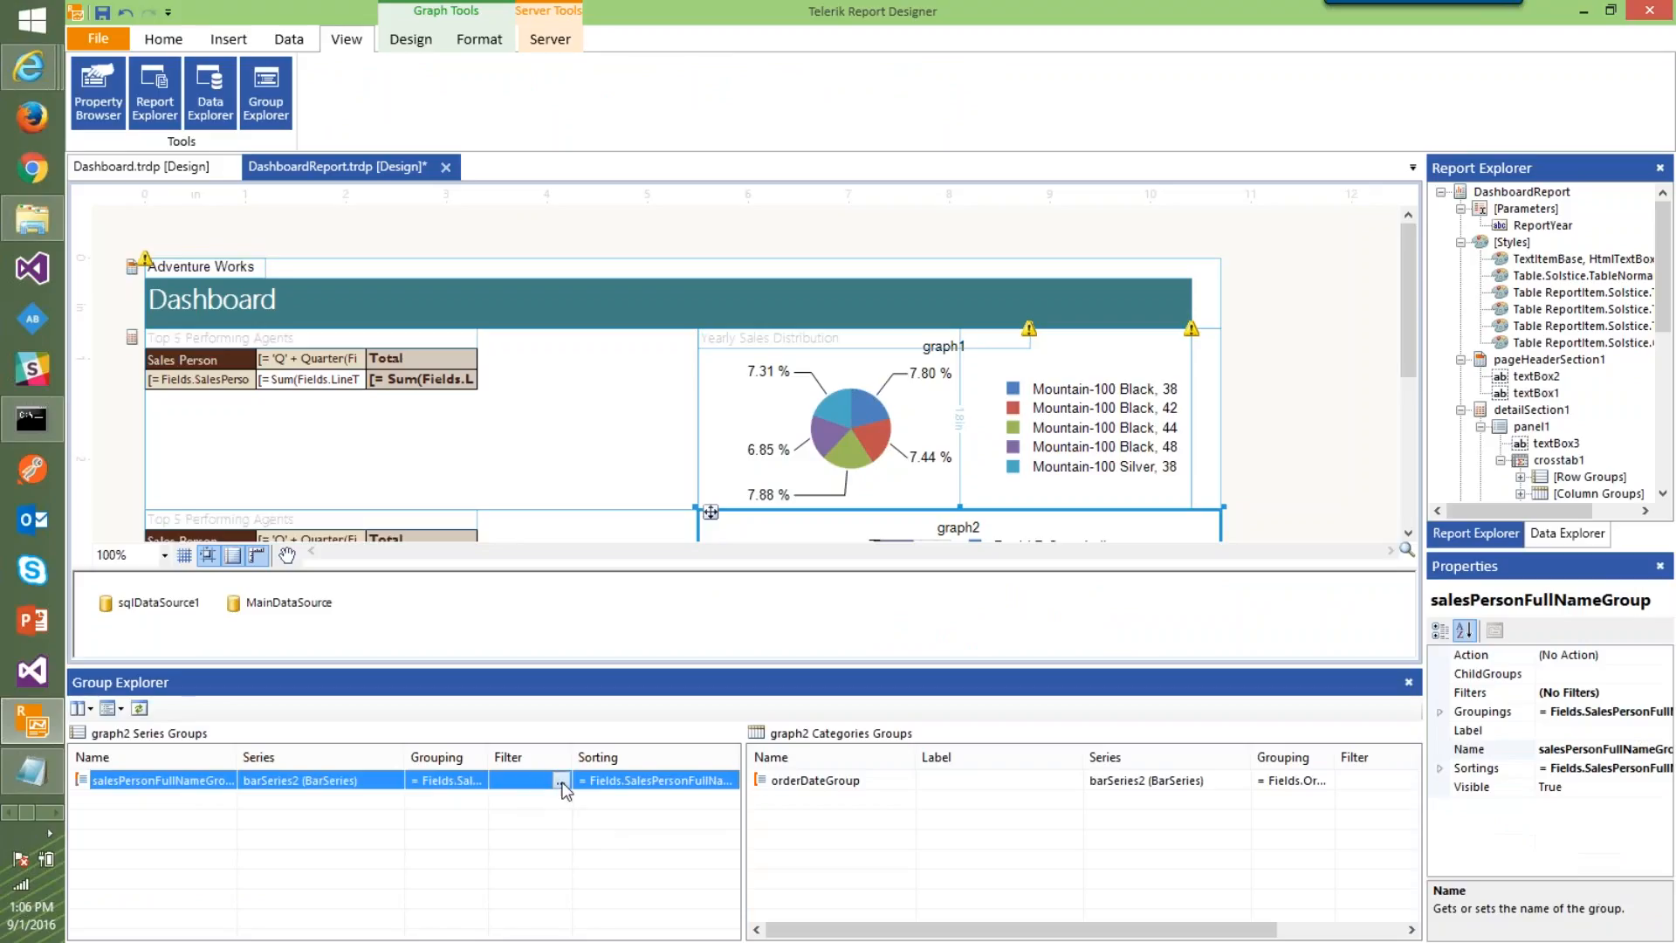
click(288, 216)
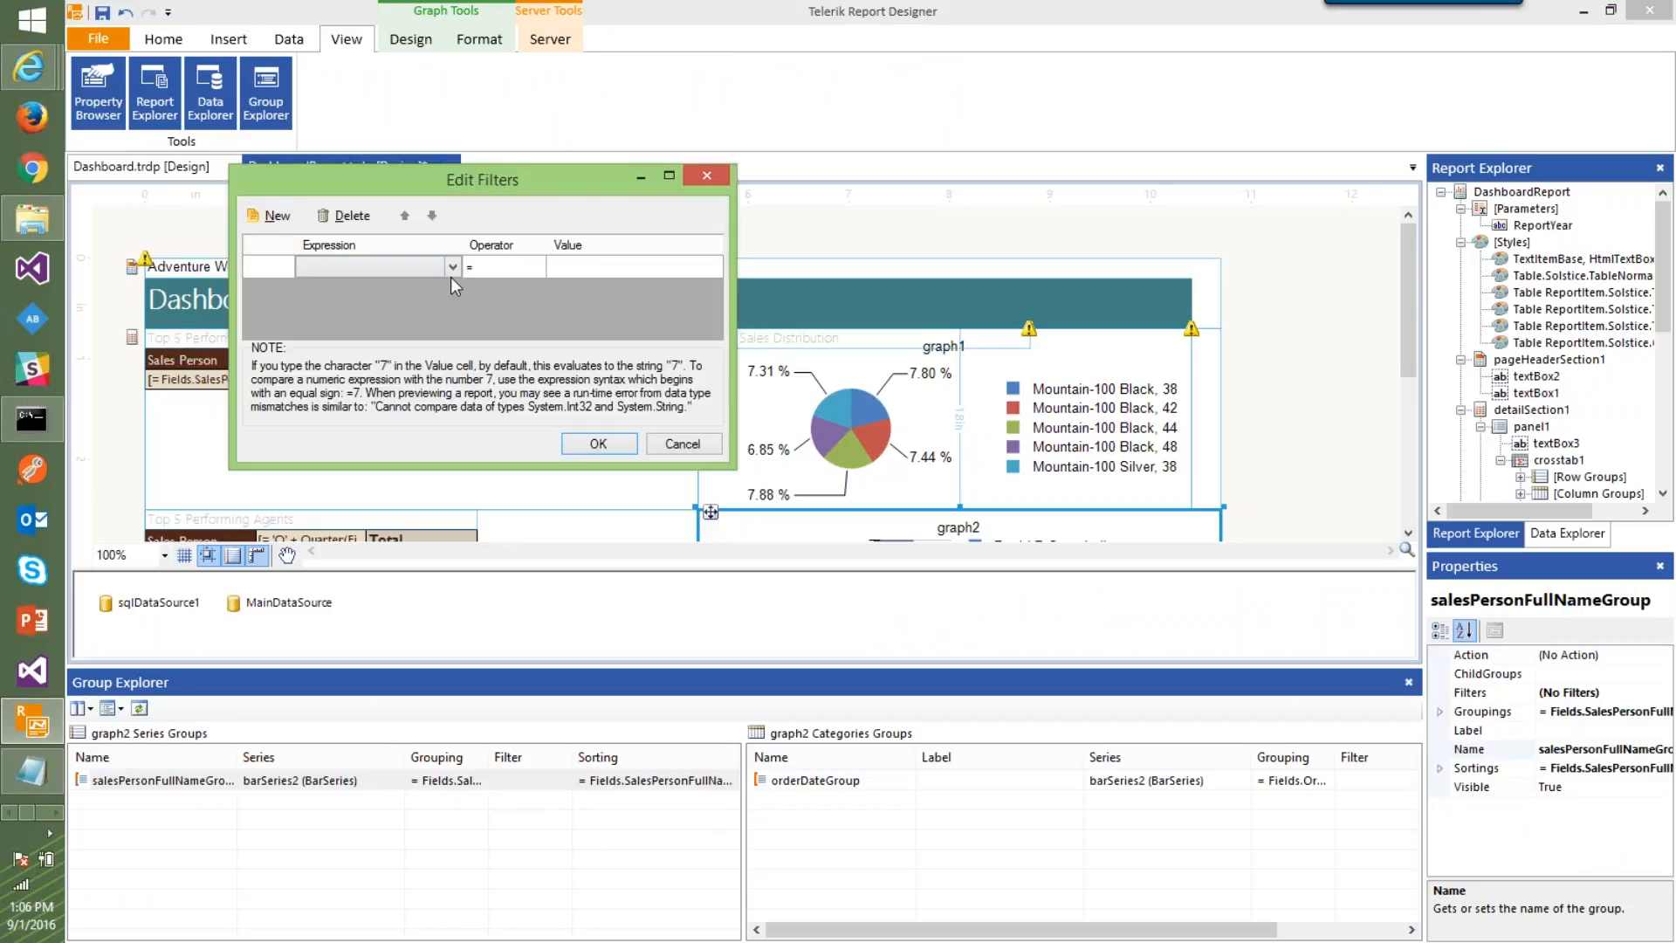
click(452, 266)
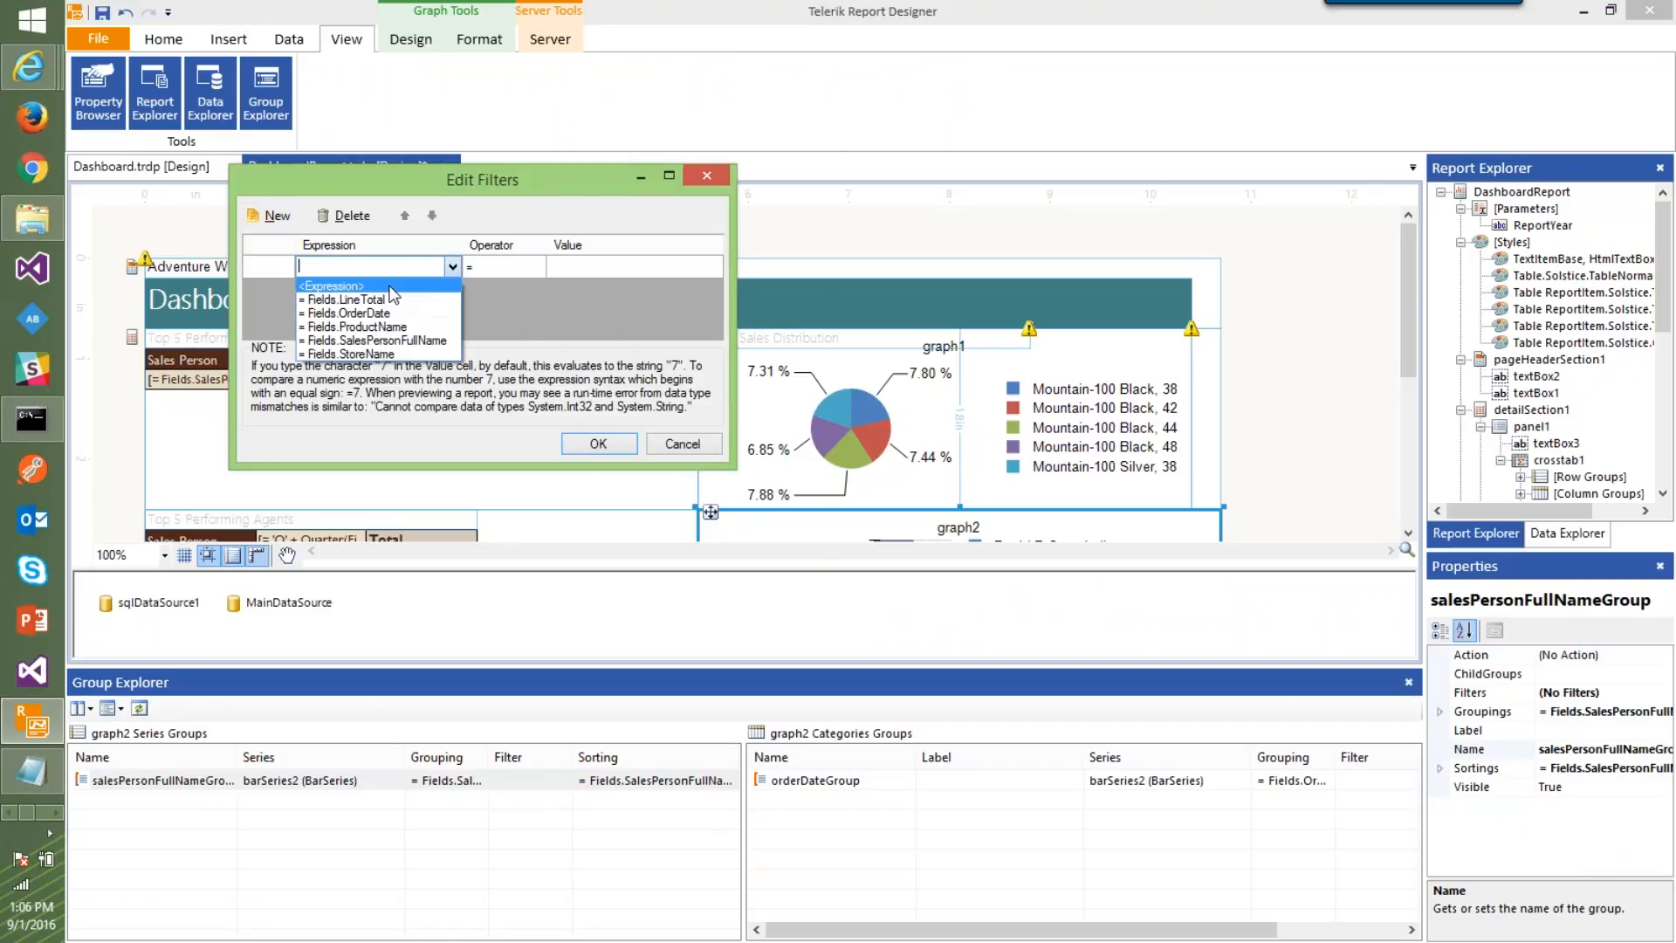
click(382, 285)
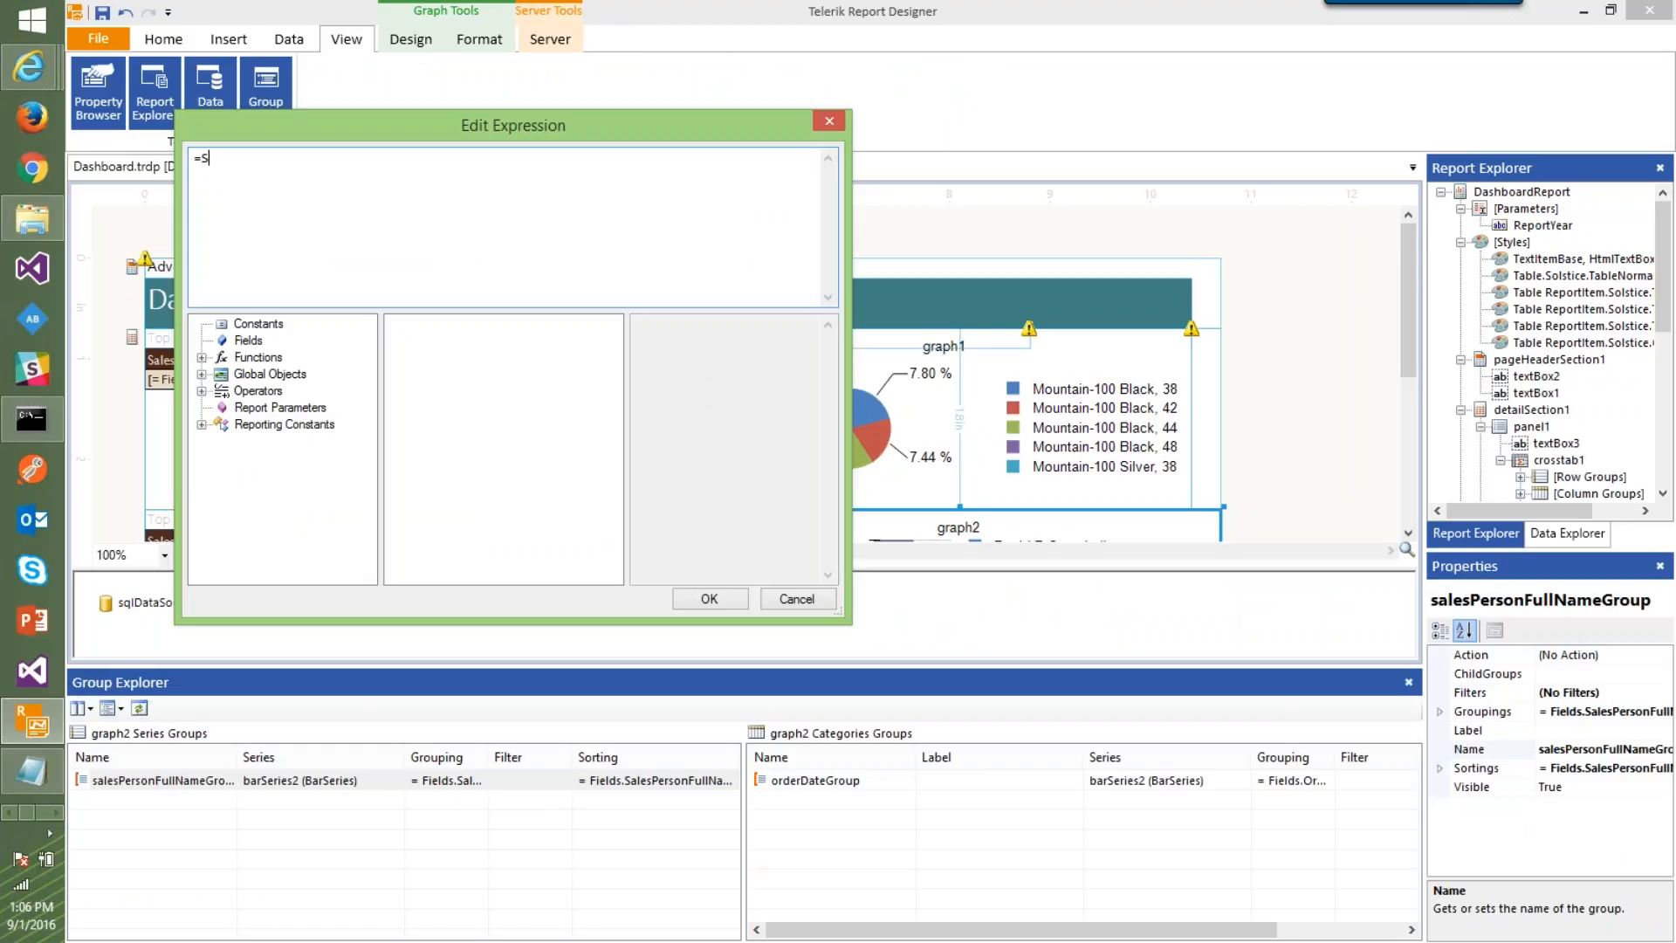
text(um()
click(248, 339)
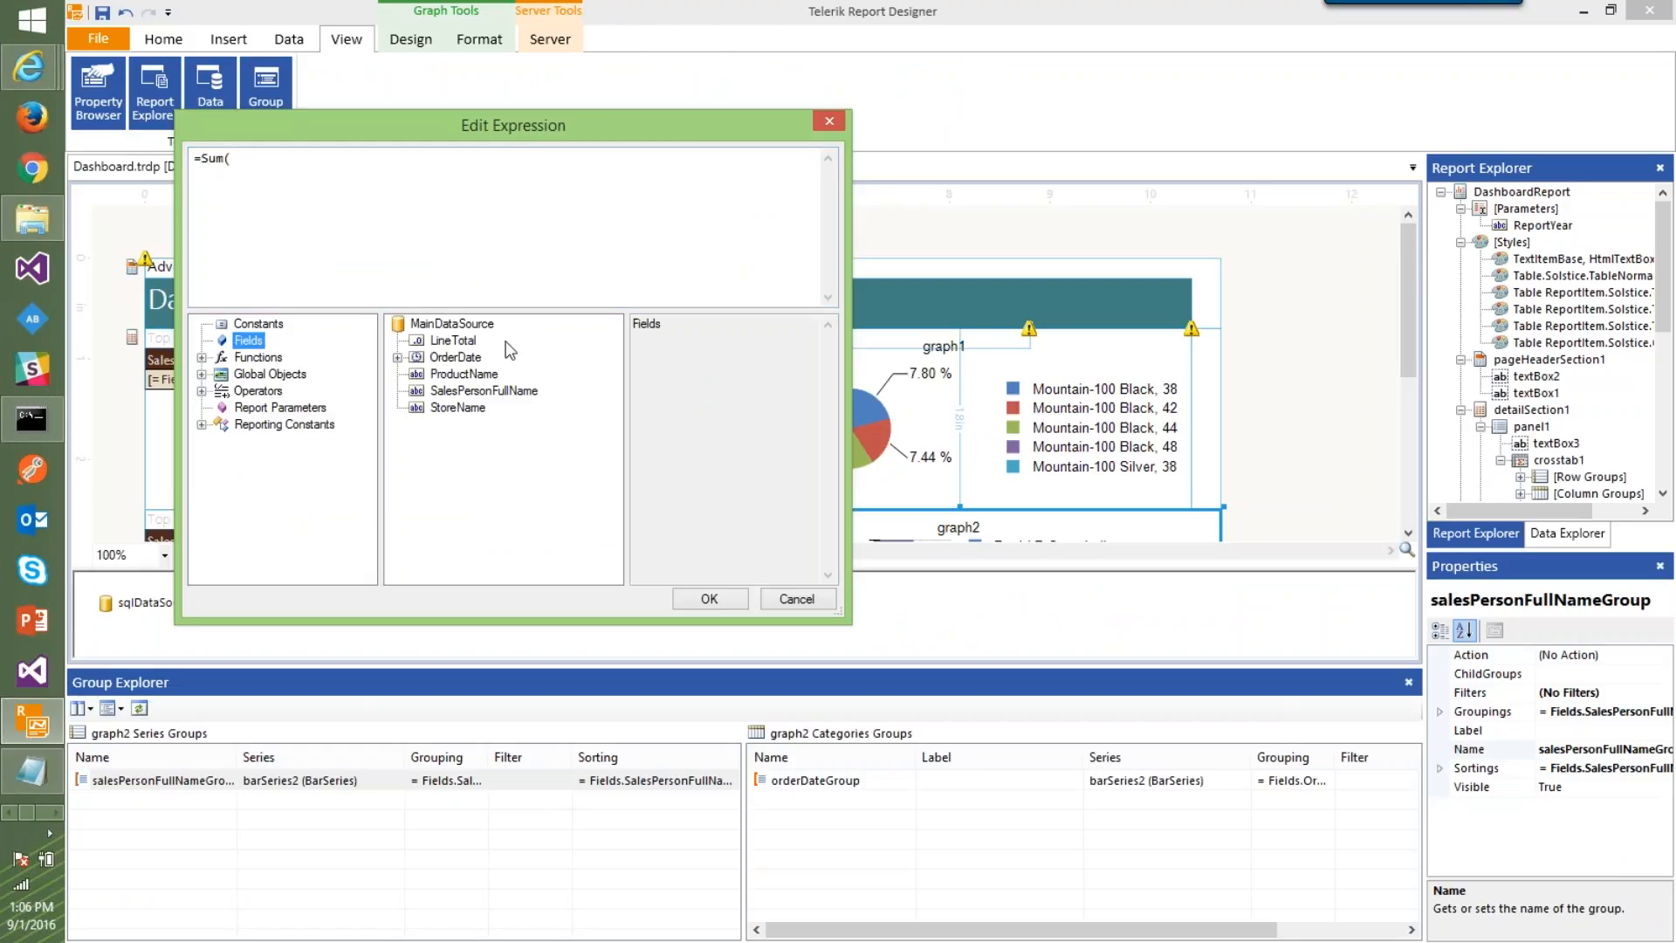
double_click(446, 340)
text())
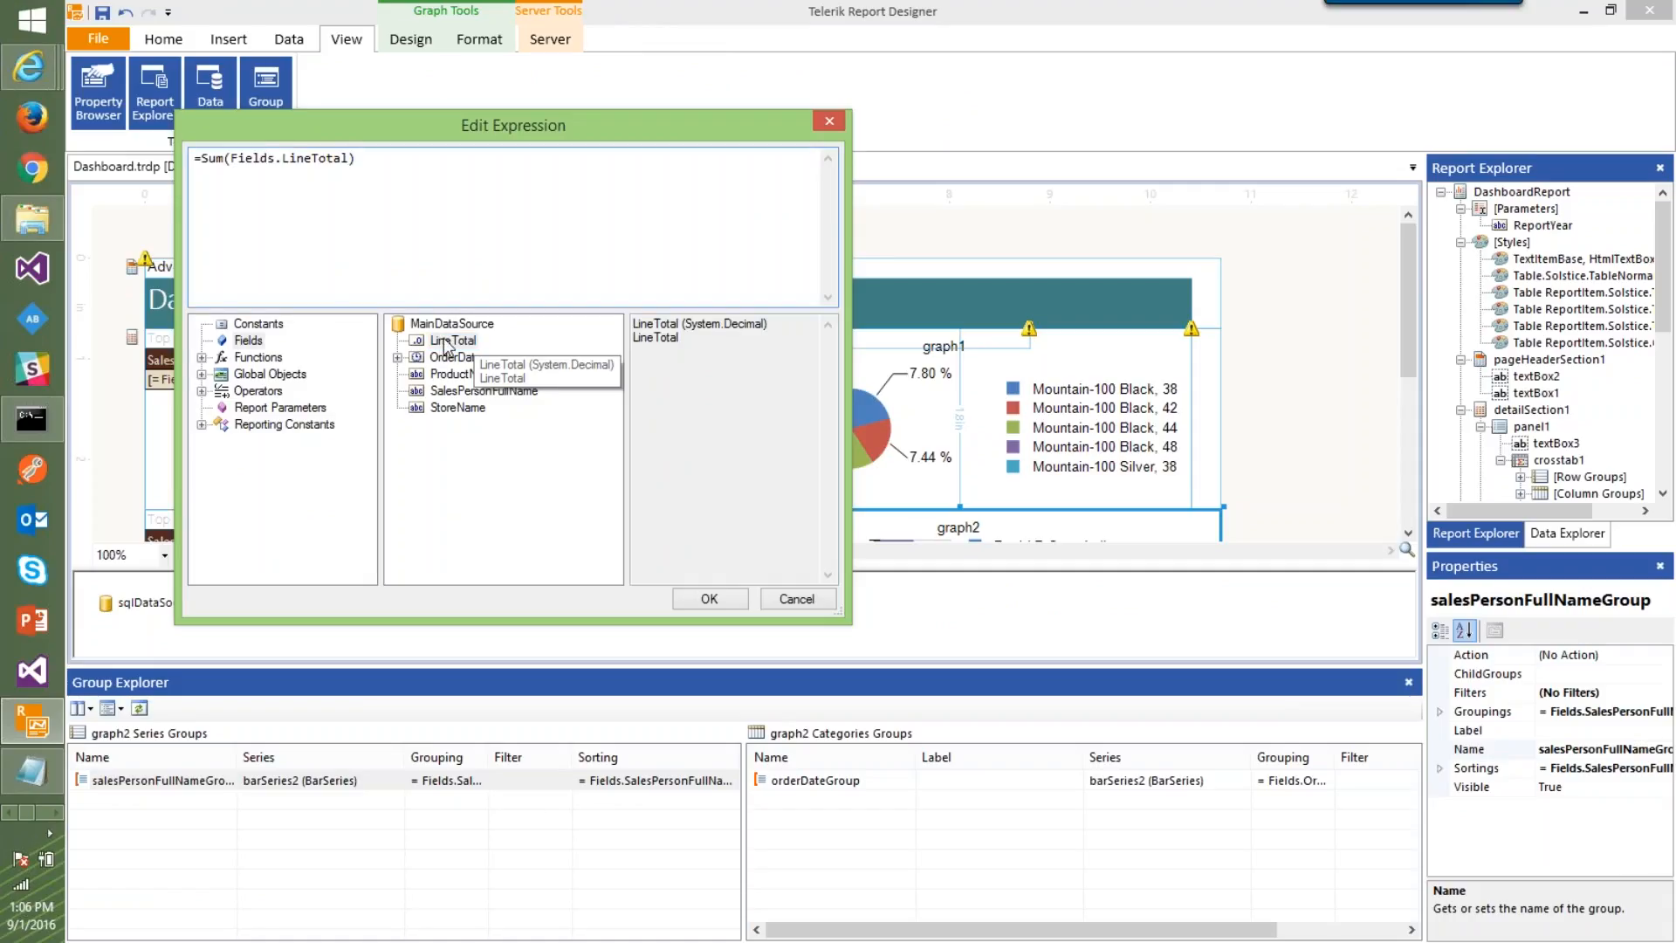
click(709, 599)
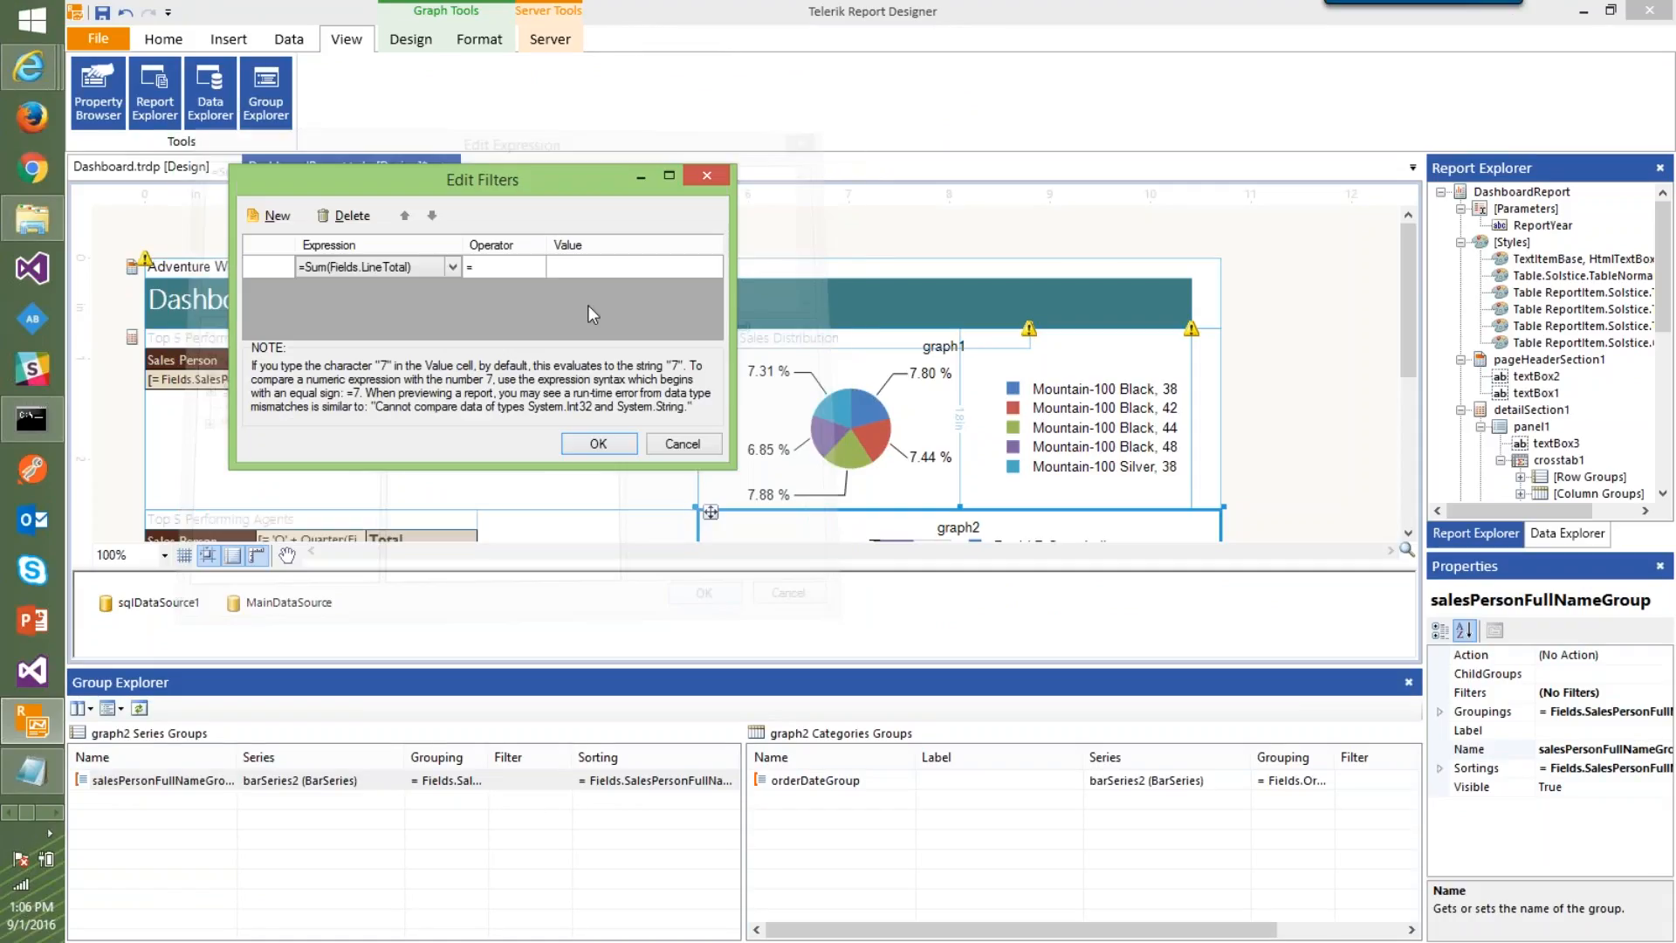
Set the series filter's operator to Top N so only the top five salespeople are kept, and apply the filter
click(532, 268)
click(511, 367)
click(661, 267)
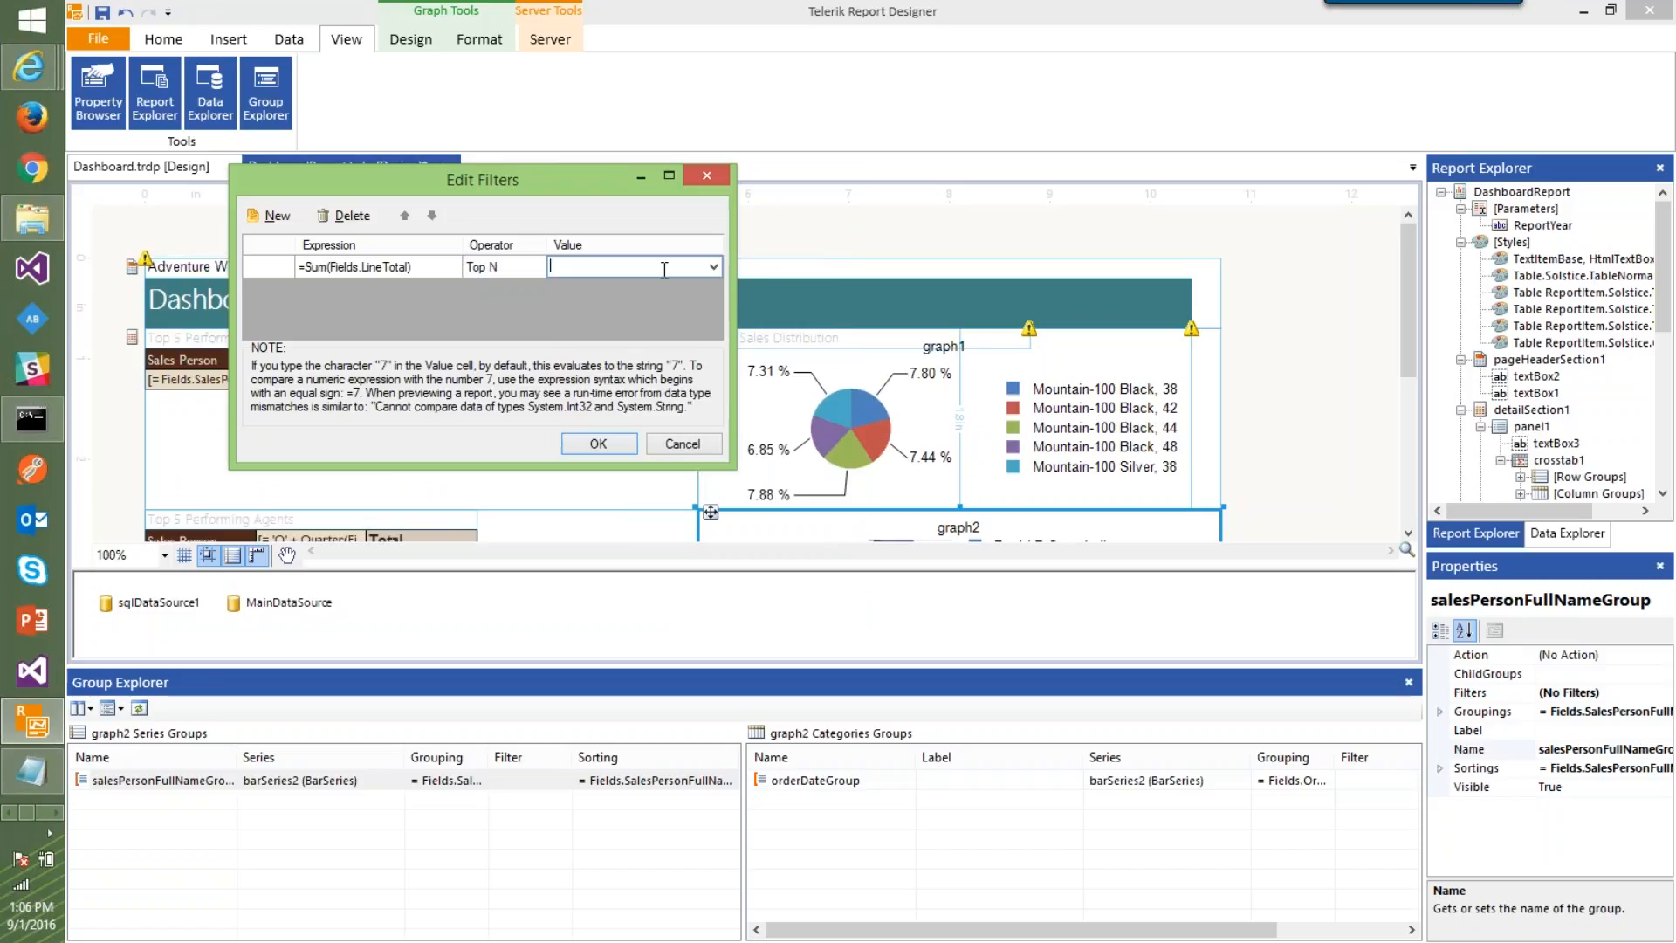
click(623, 443)
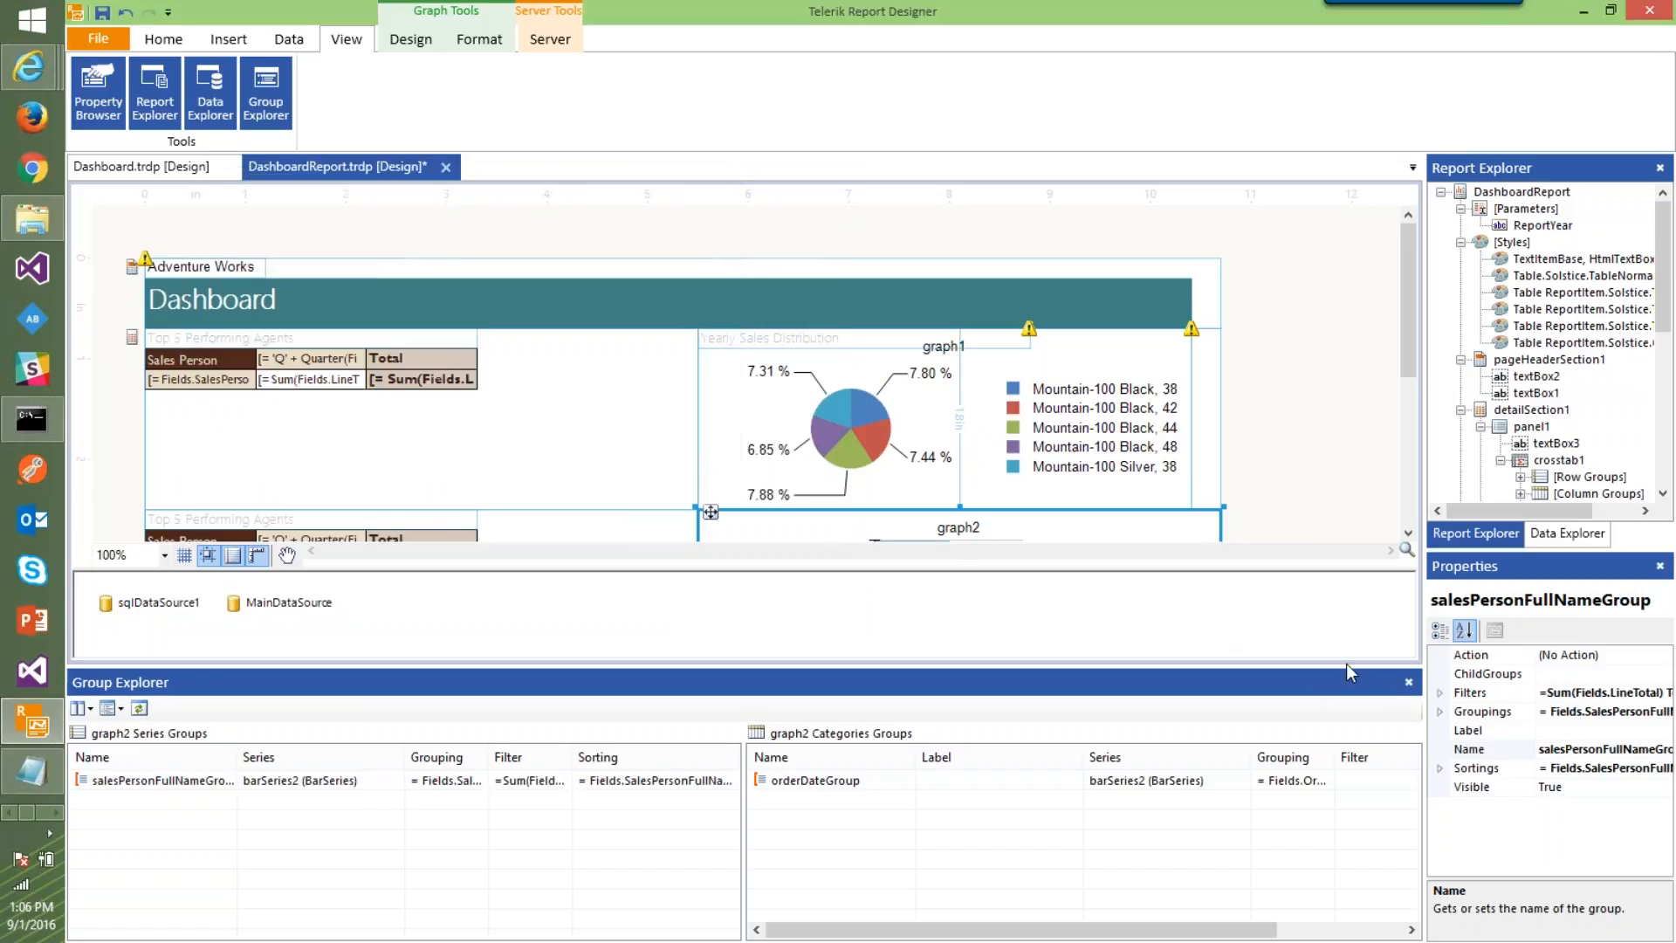
Remove the Fields.OrderDate grouping from the bar chart's orderDateGroup category group and add a blank grouping entry
drag(1407, 262, 1400, 357)
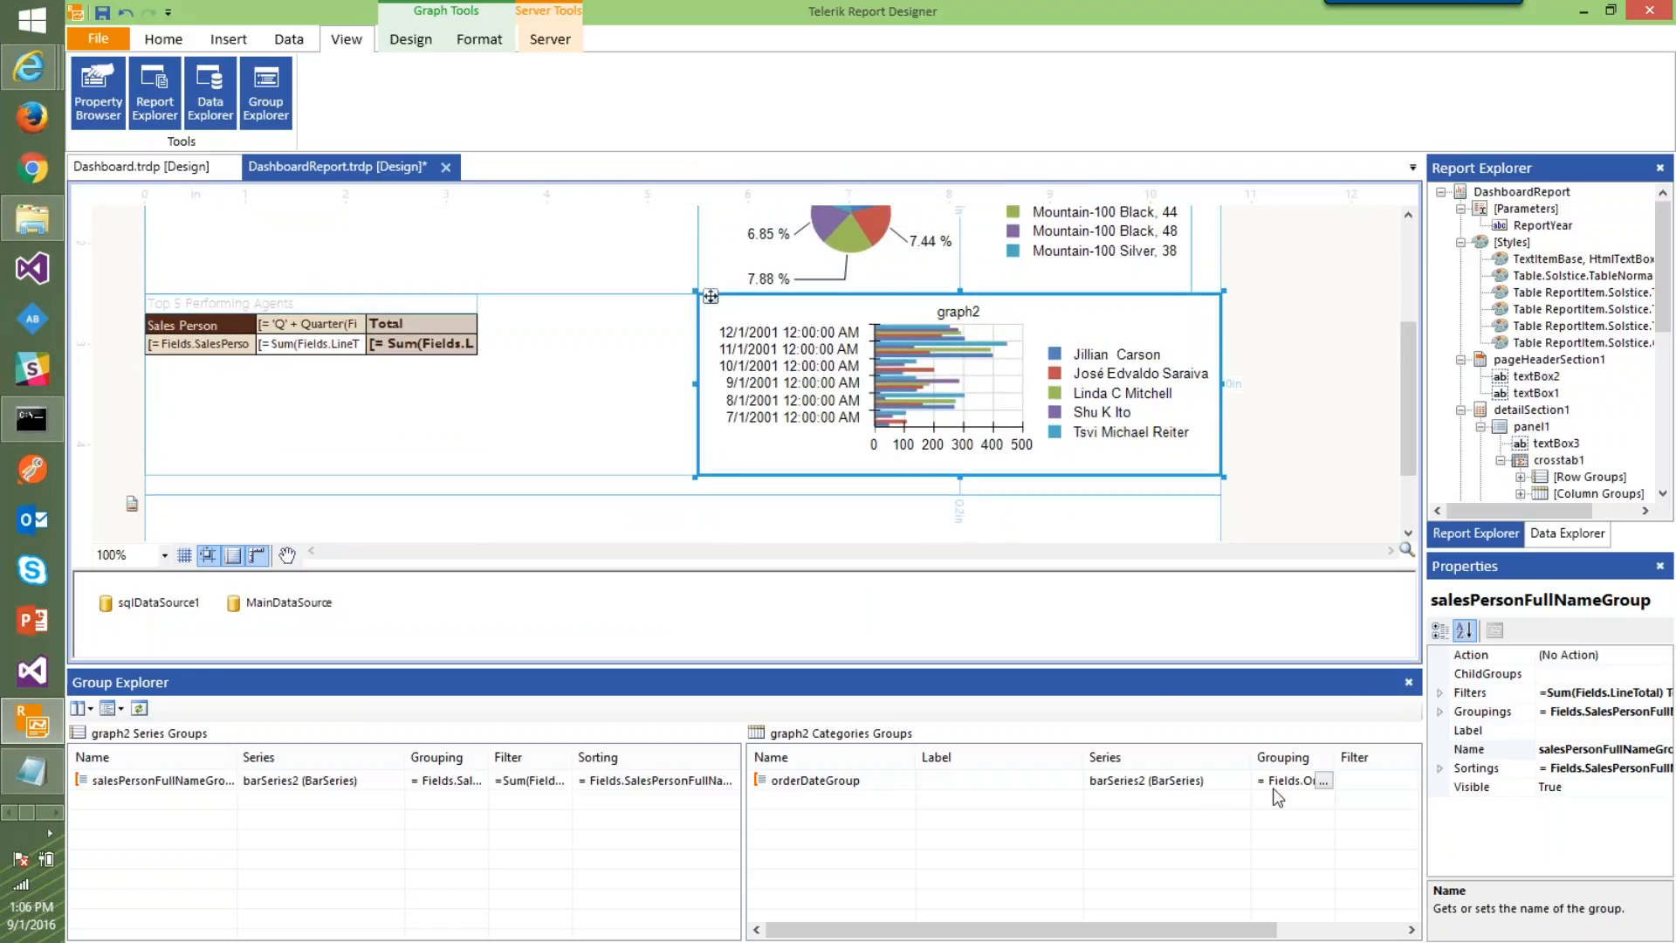
click(1323, 778)
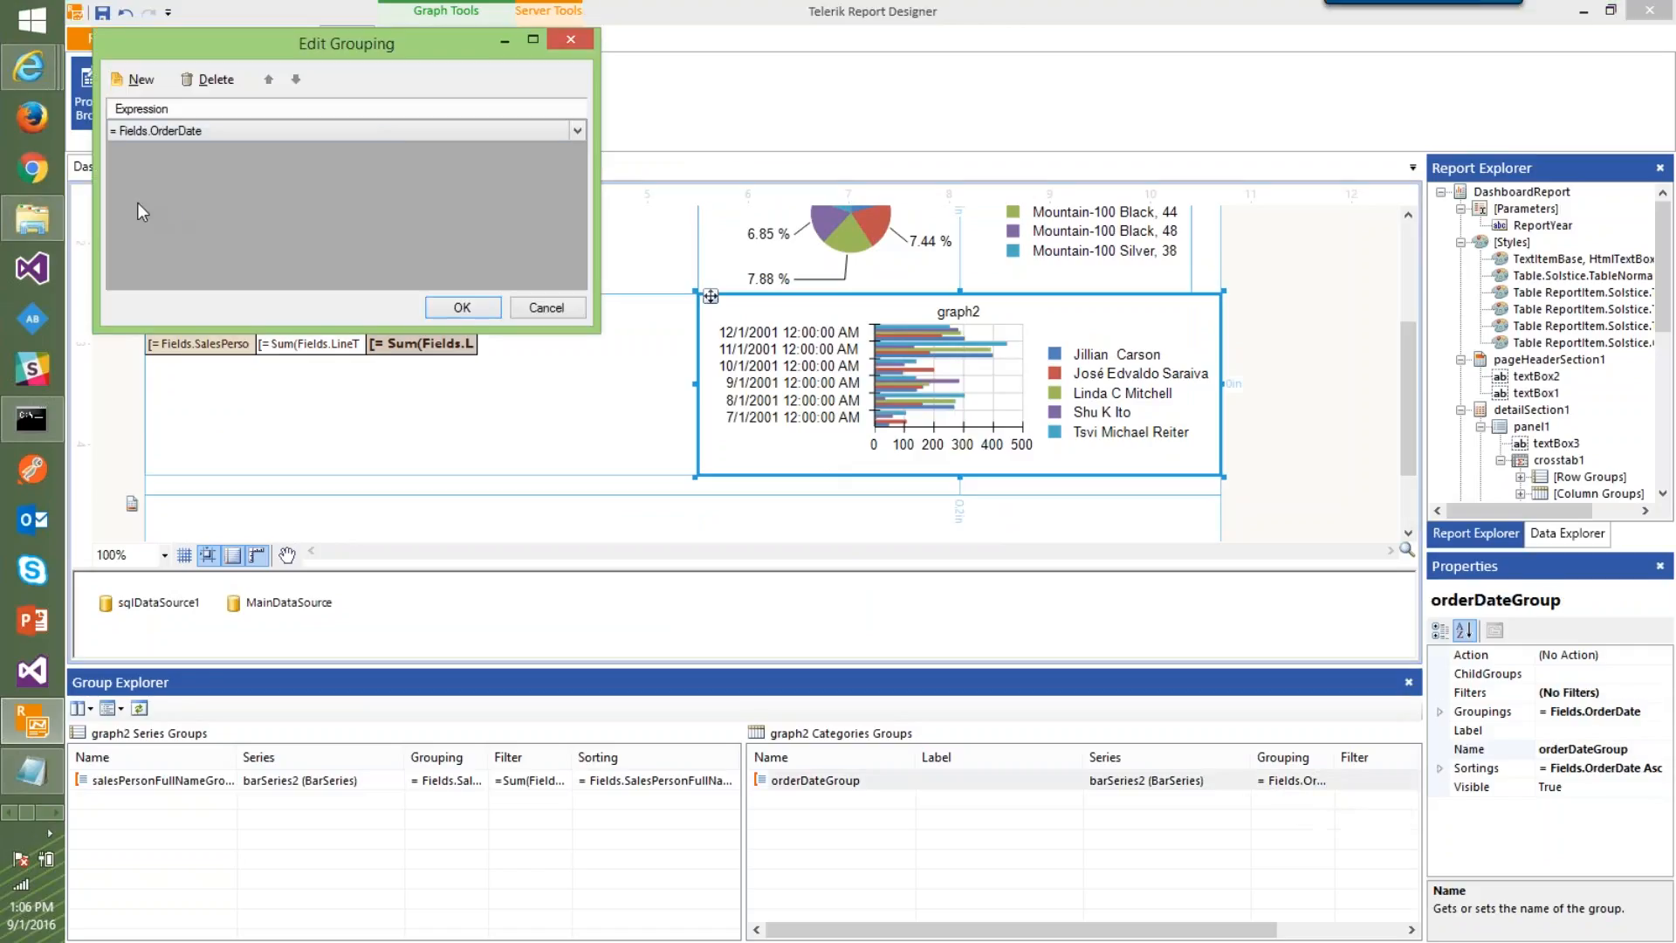
click(577, 131)
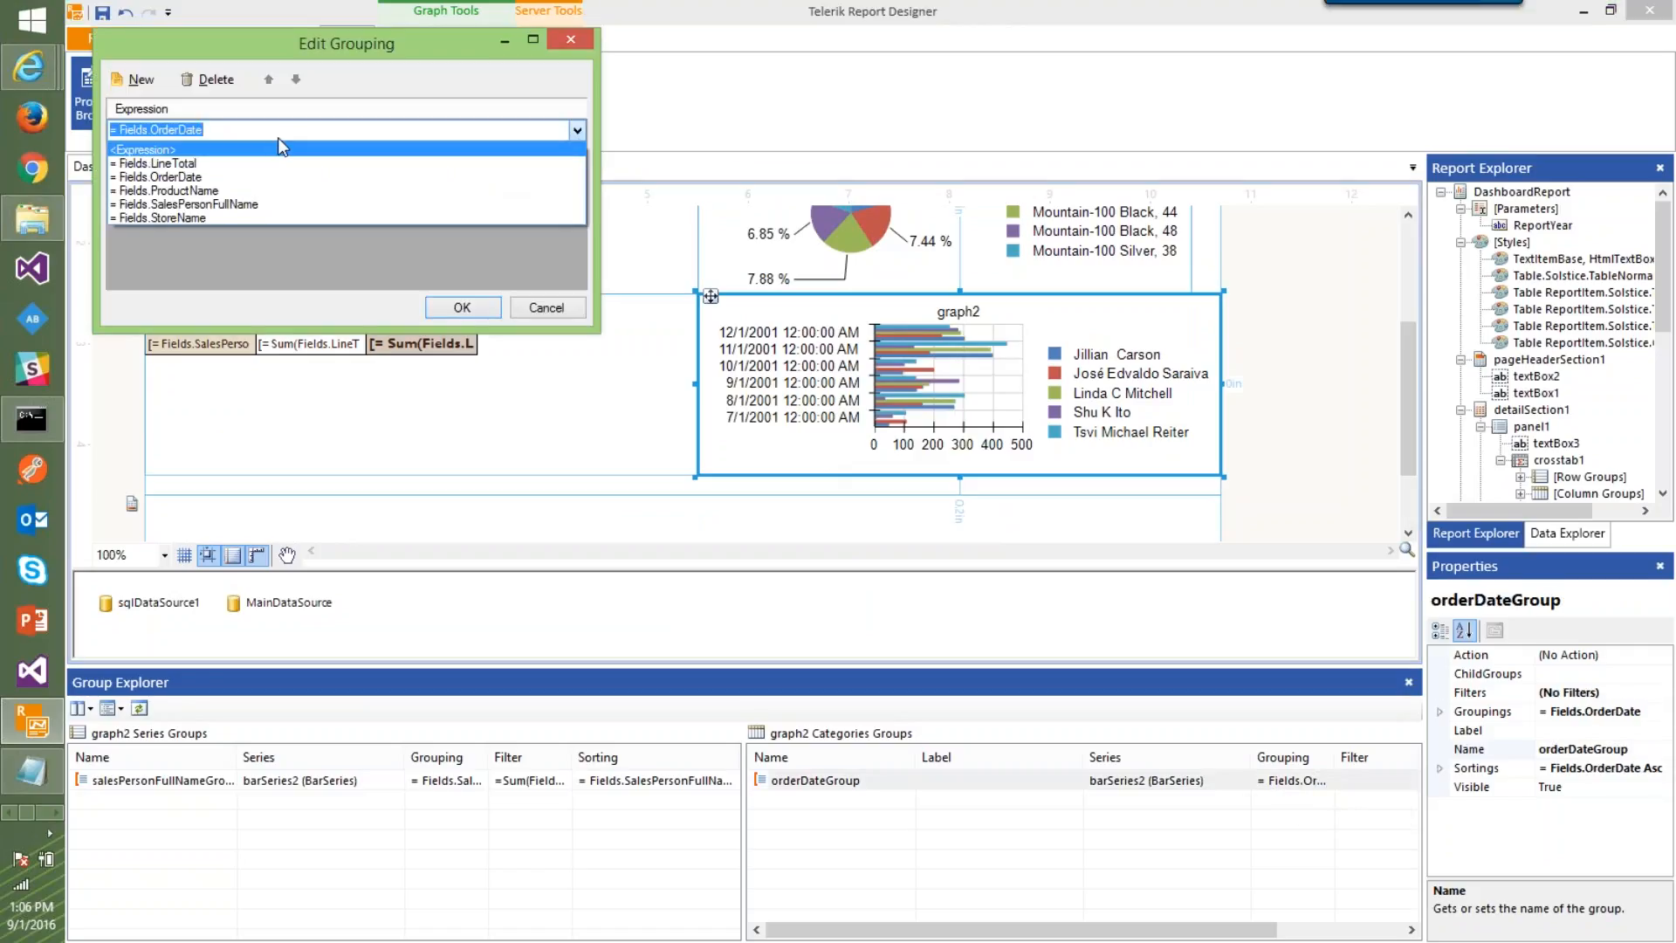
click(213, 79)
click(214, 79)
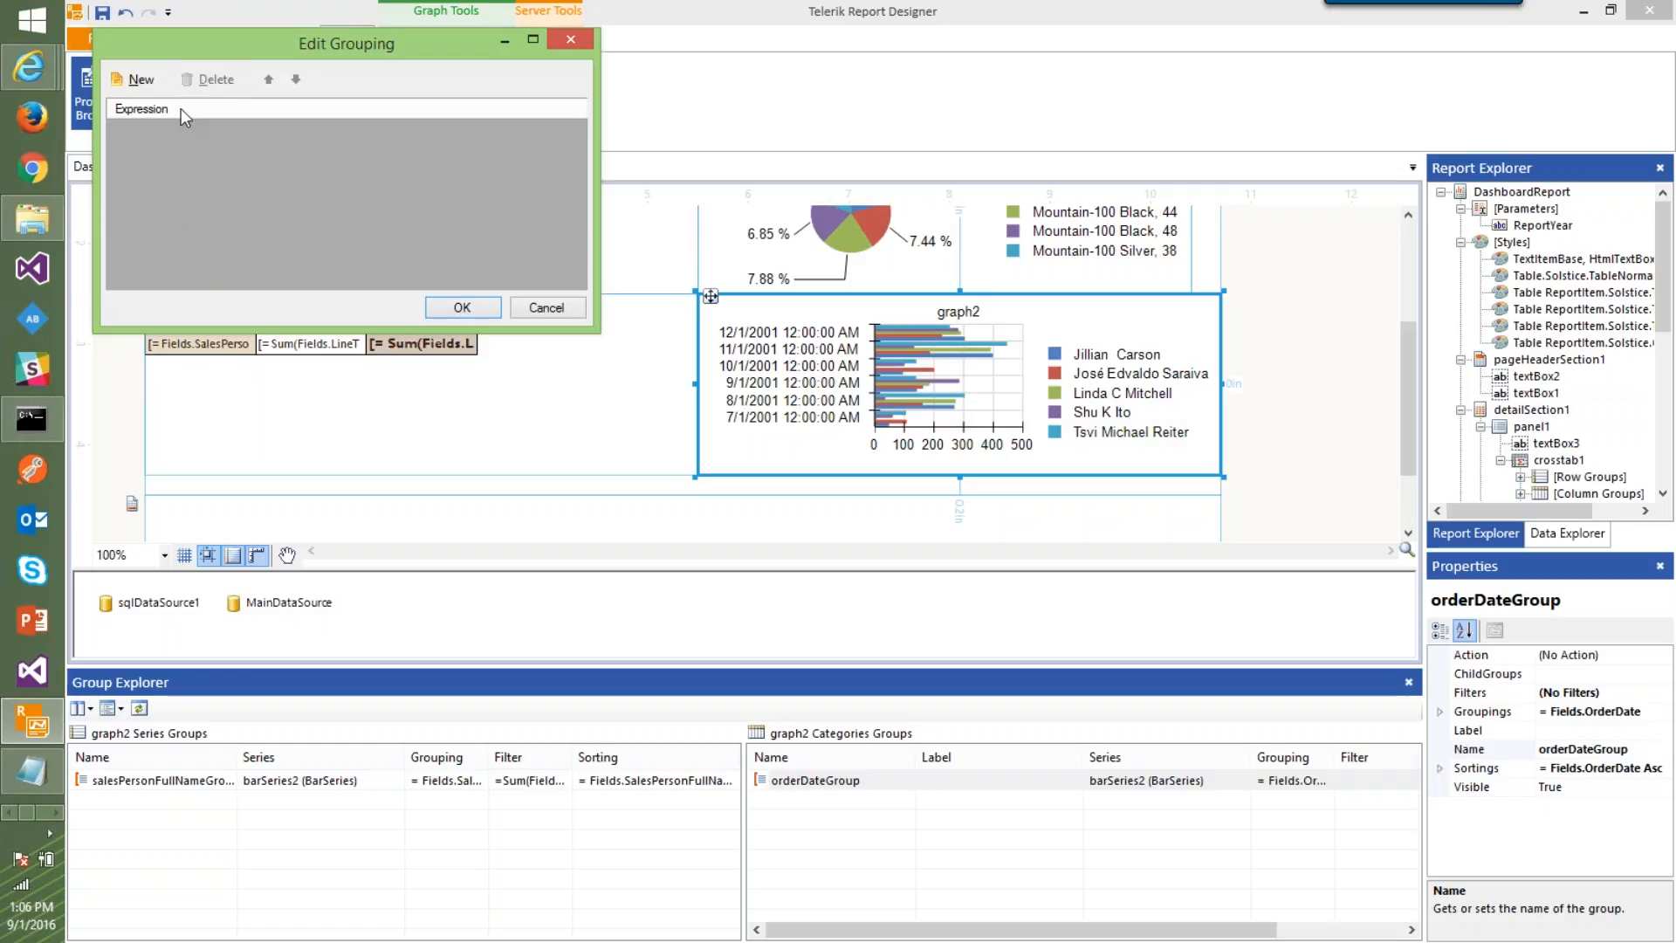
click(144, 81)
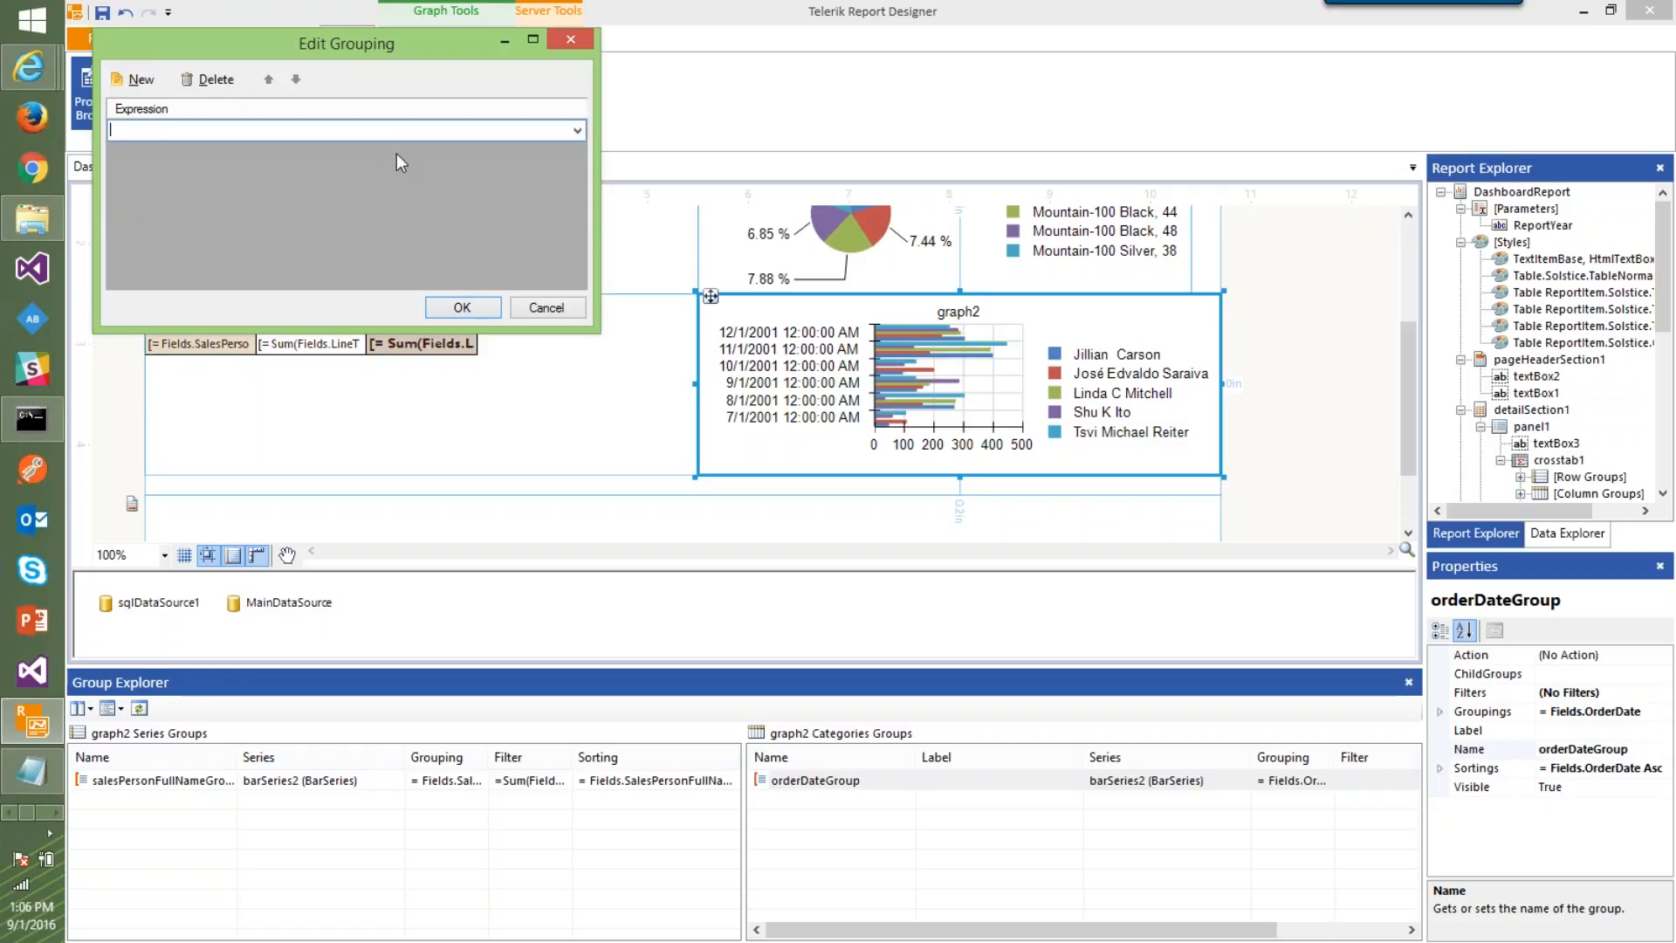
Group the bar chart's categories by the expression ='Q'+ Quarter(Fields.OrderDate) and apply the grouping
click(577, 132)
click(297, 143)
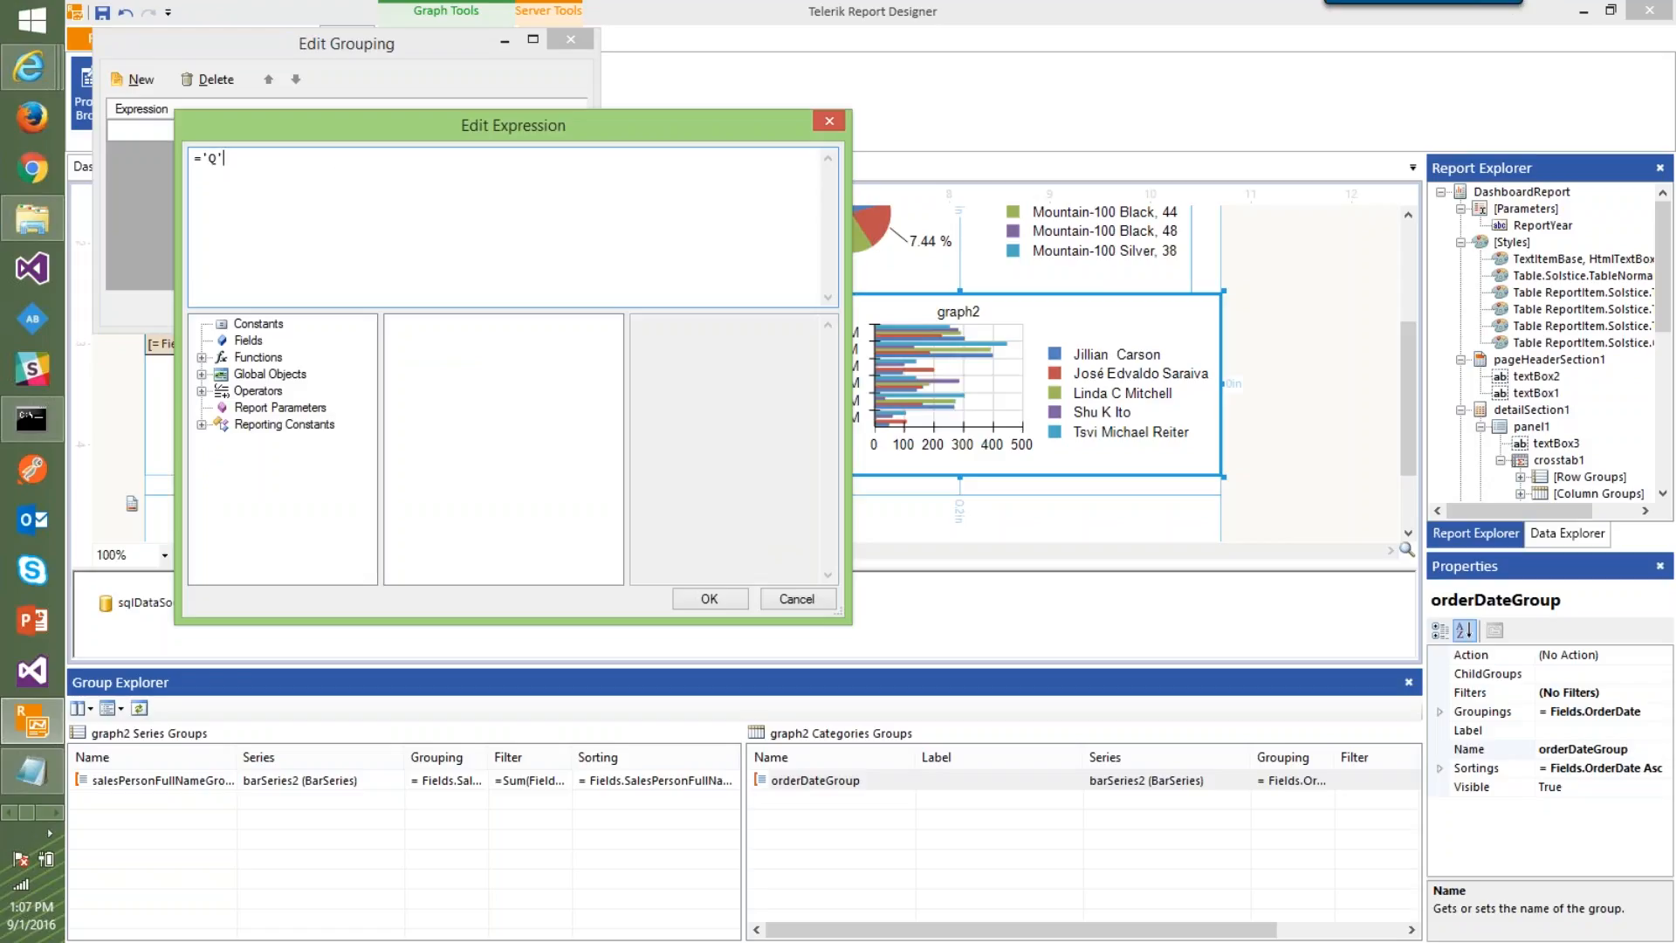
text(='Q'+)
double_click(273, 357)
click(288, 424)
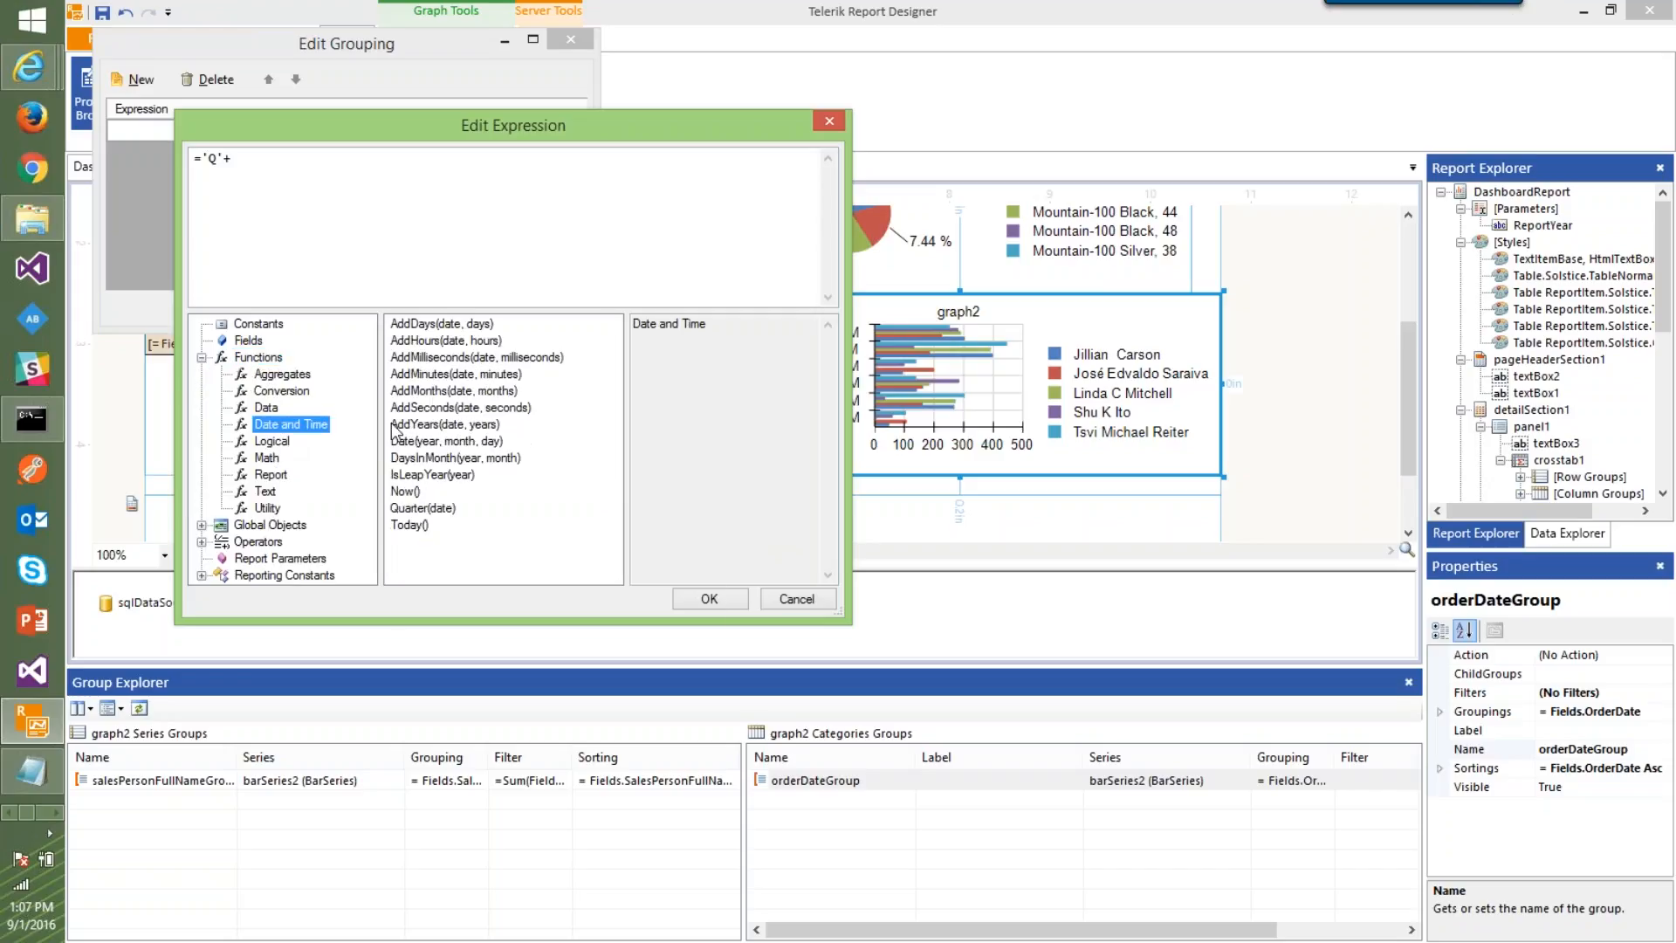
double_click(400, 483)
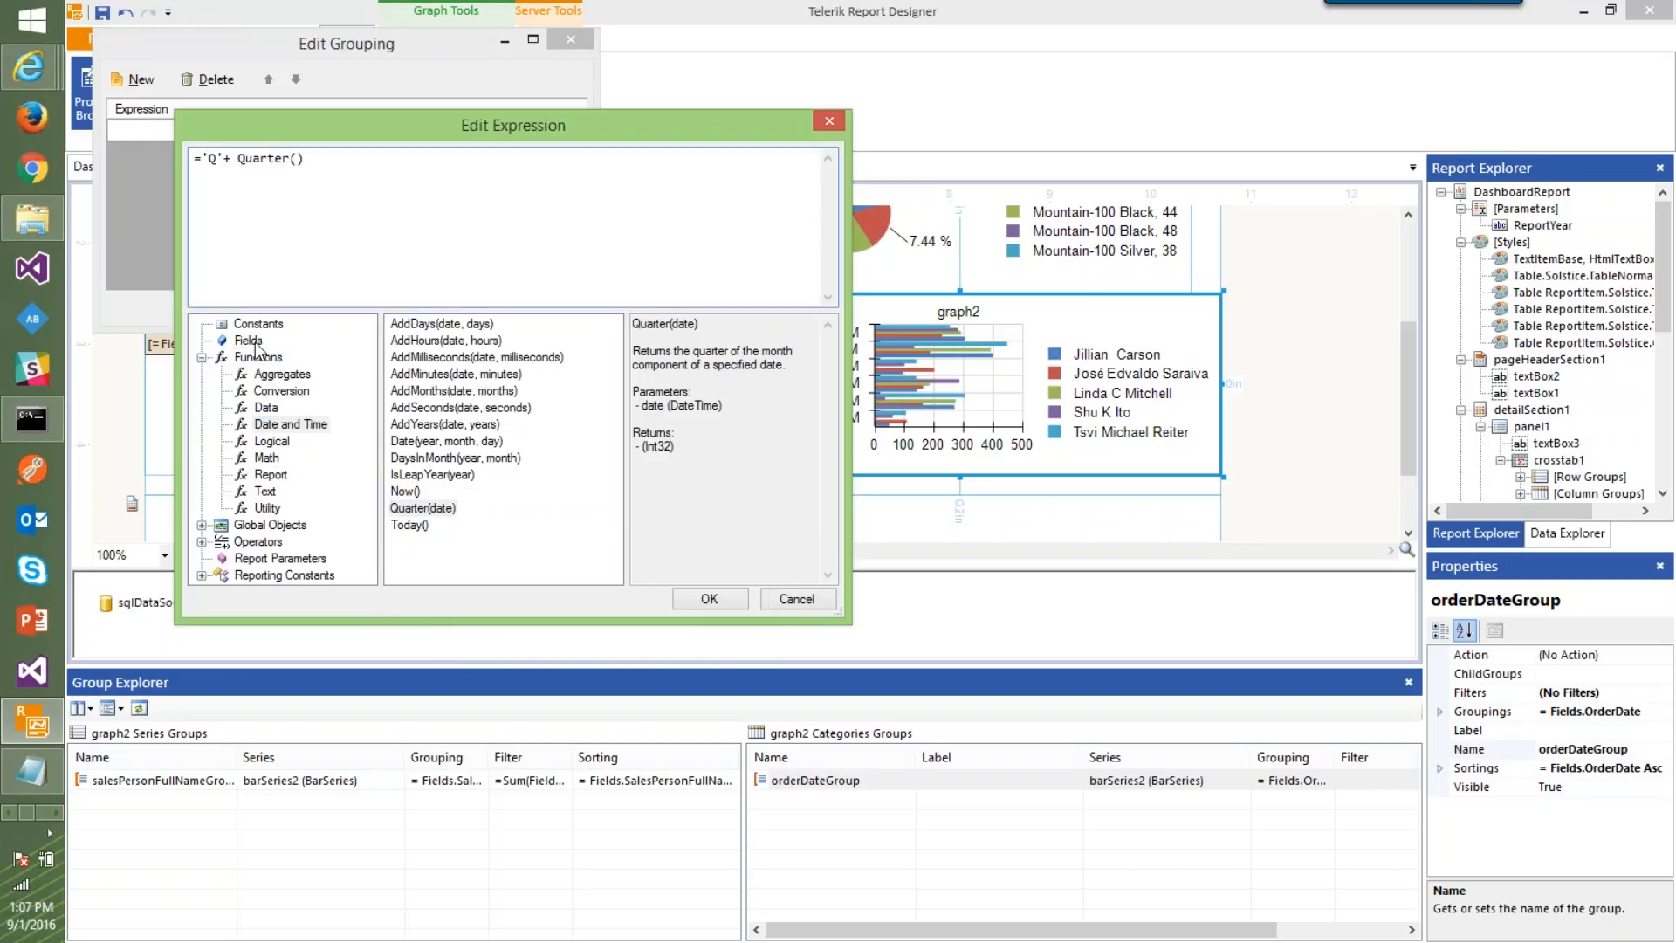
click(249, 341)
double_click(471, 357)
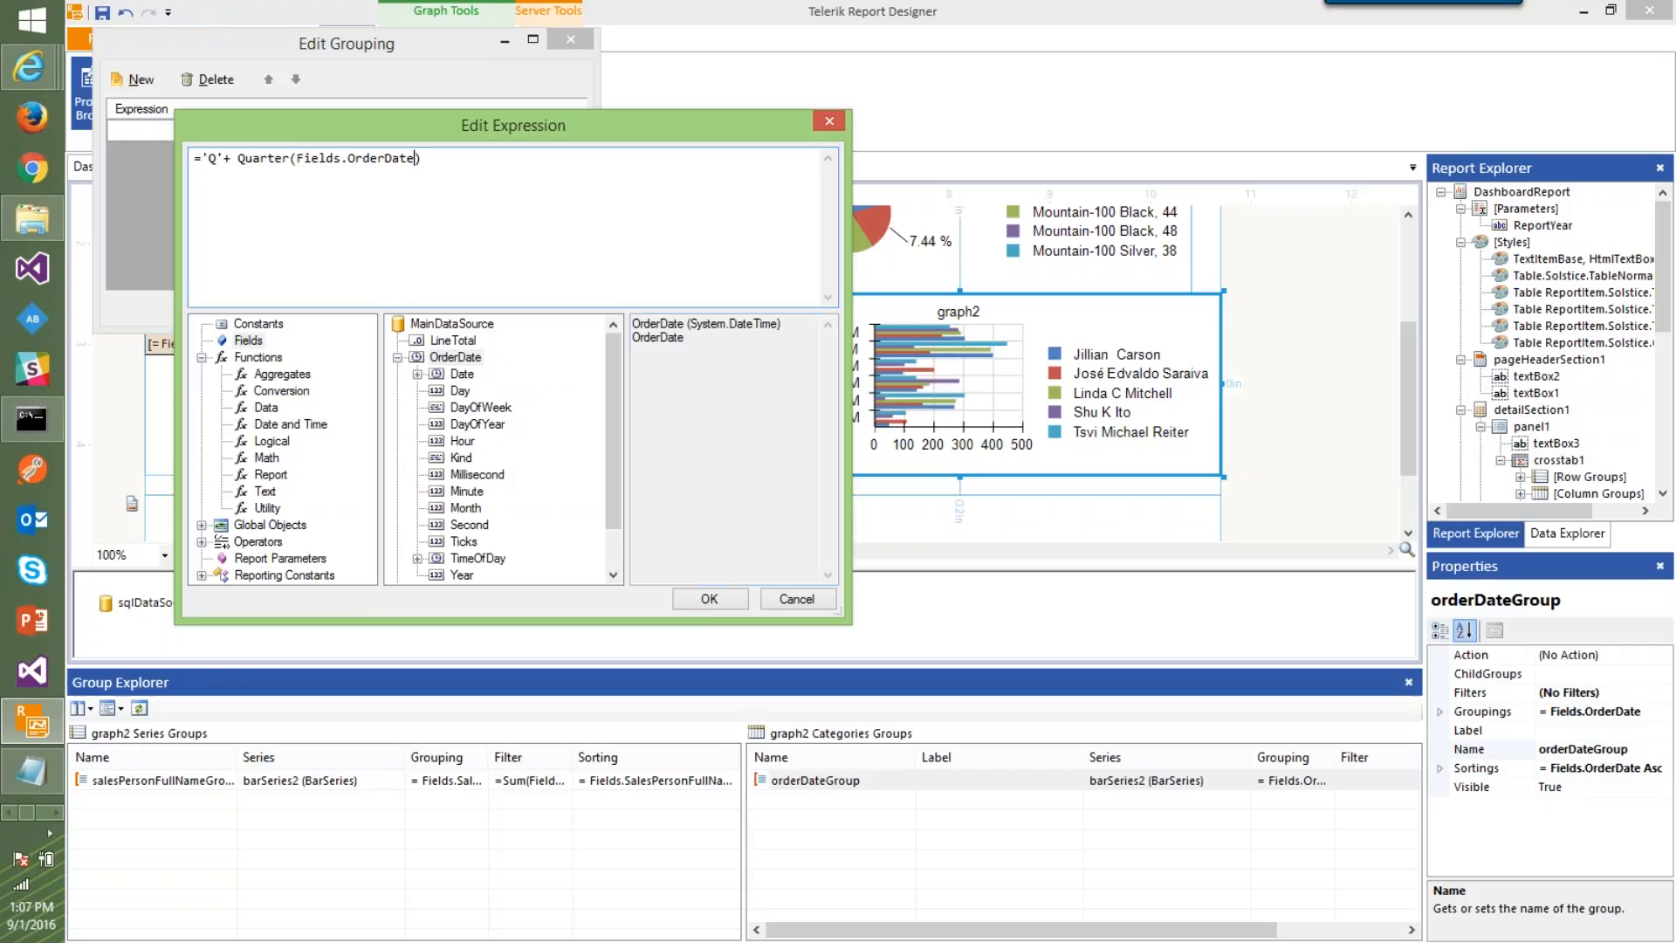
click(709, 598)
click(452, 303)
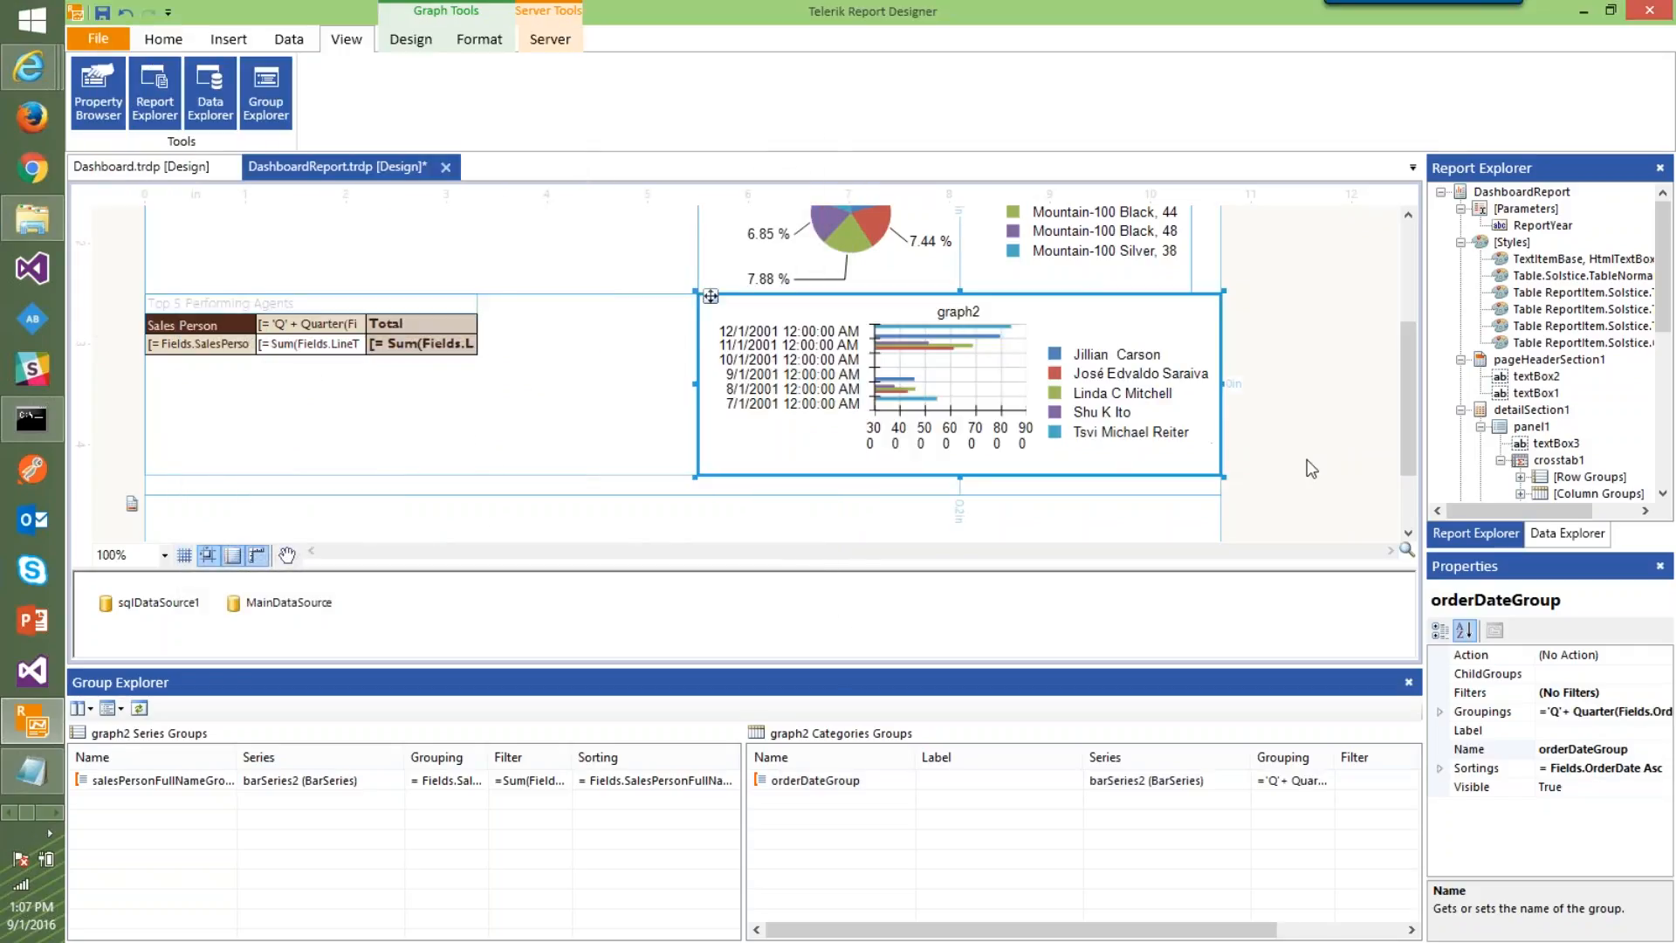
Narrow the bar chart so its right edge lines up with the right edge of the pie chart panel
click(777, 337)
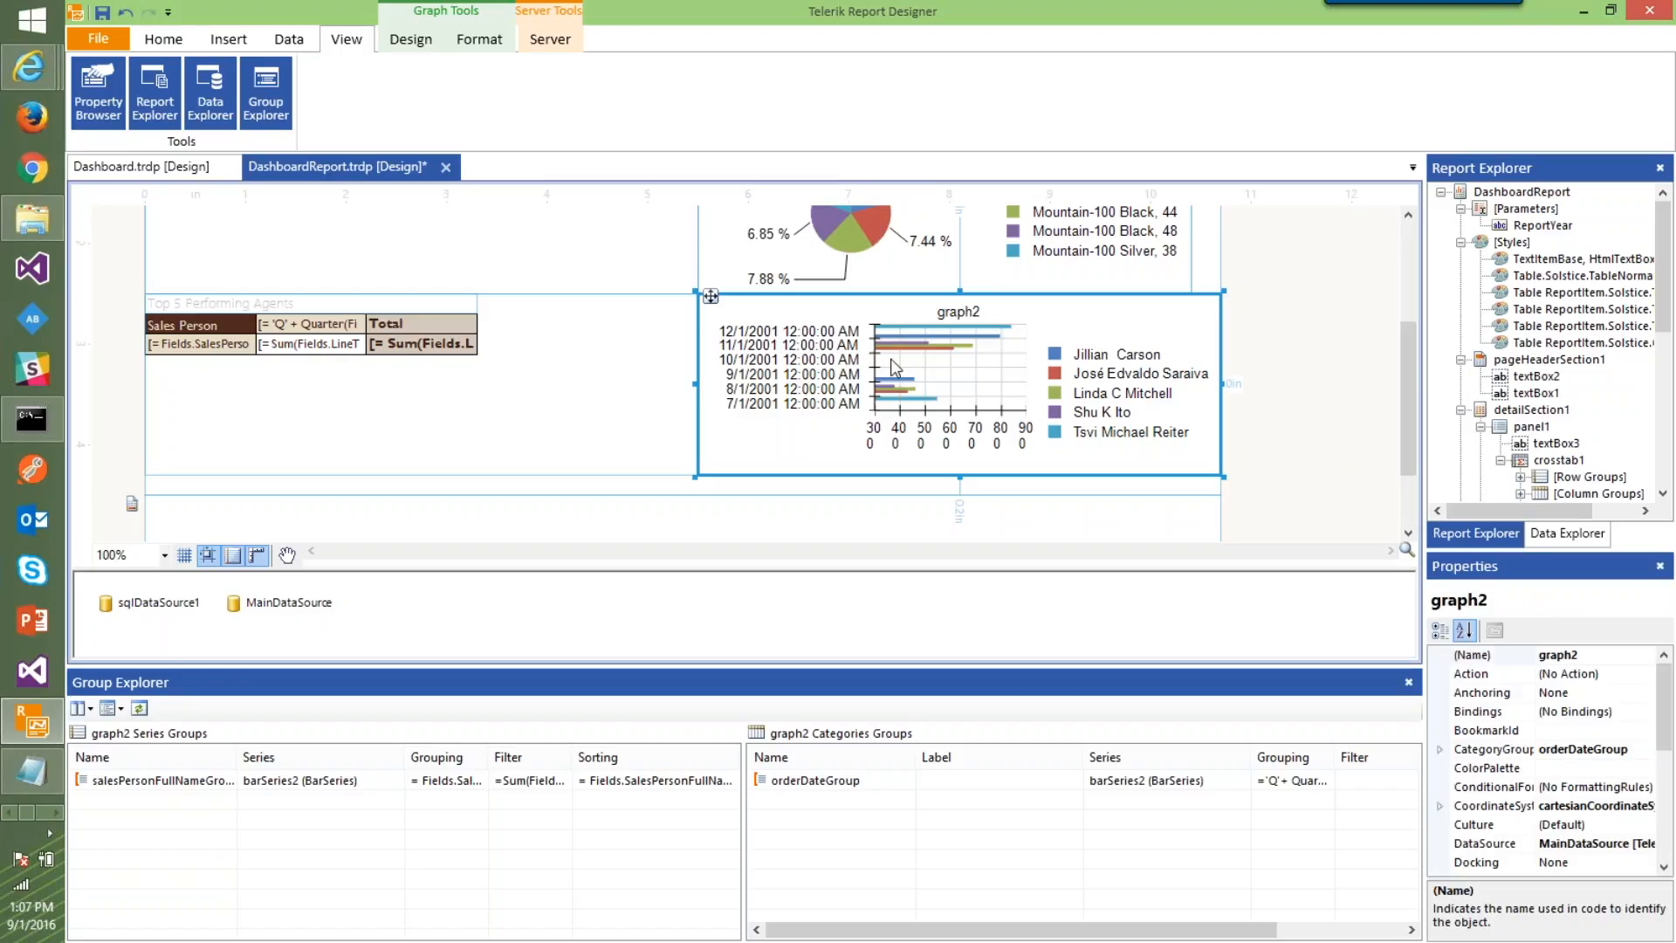
drag(1415, 396, 1414, 367)
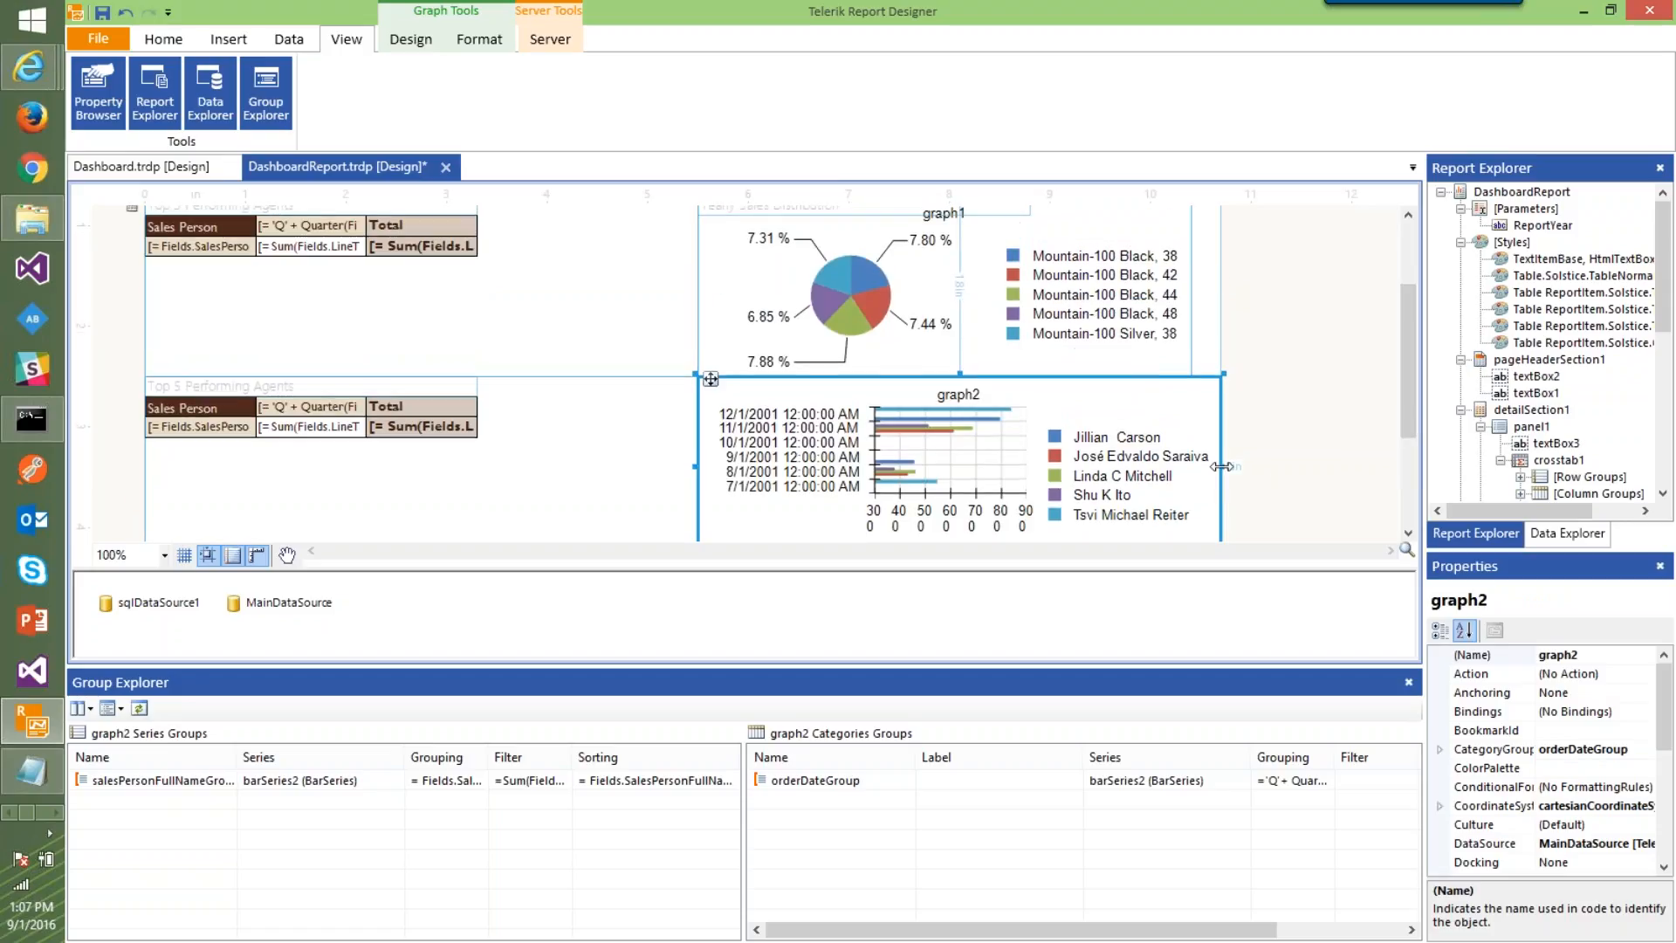
drag(1222, 466, 1191, 466)
Reduce the report width to the bar chart's right edge and shorten the detail section to 3.6in
click(1221, 387)
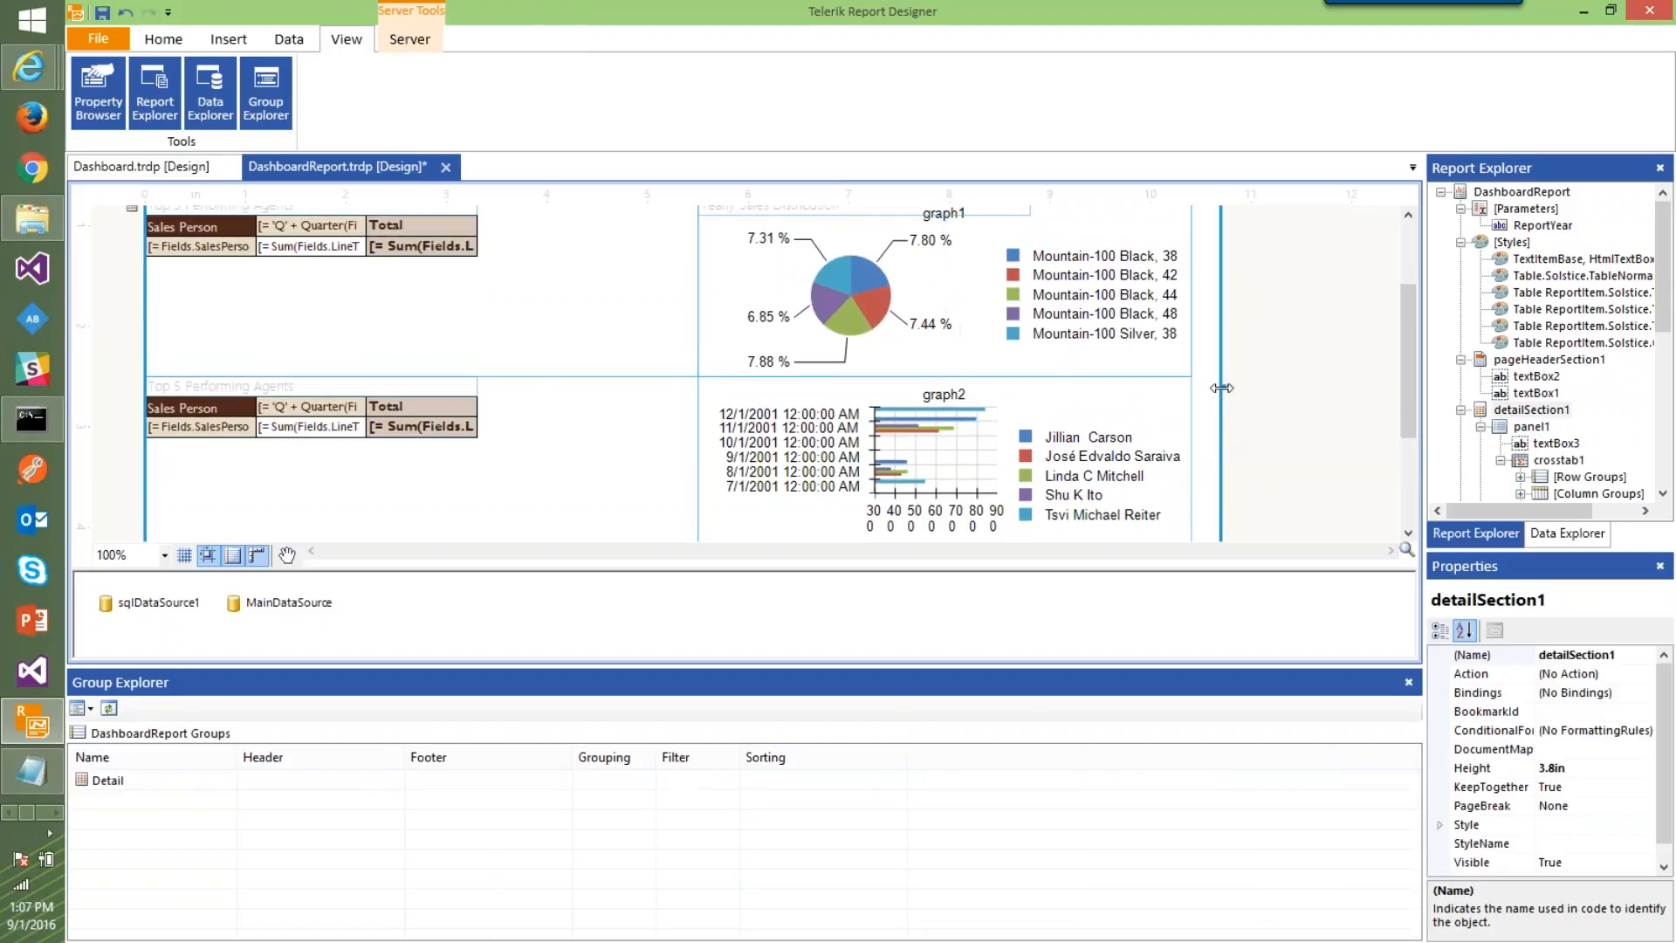
drag(1221, 388, 1191, 387)
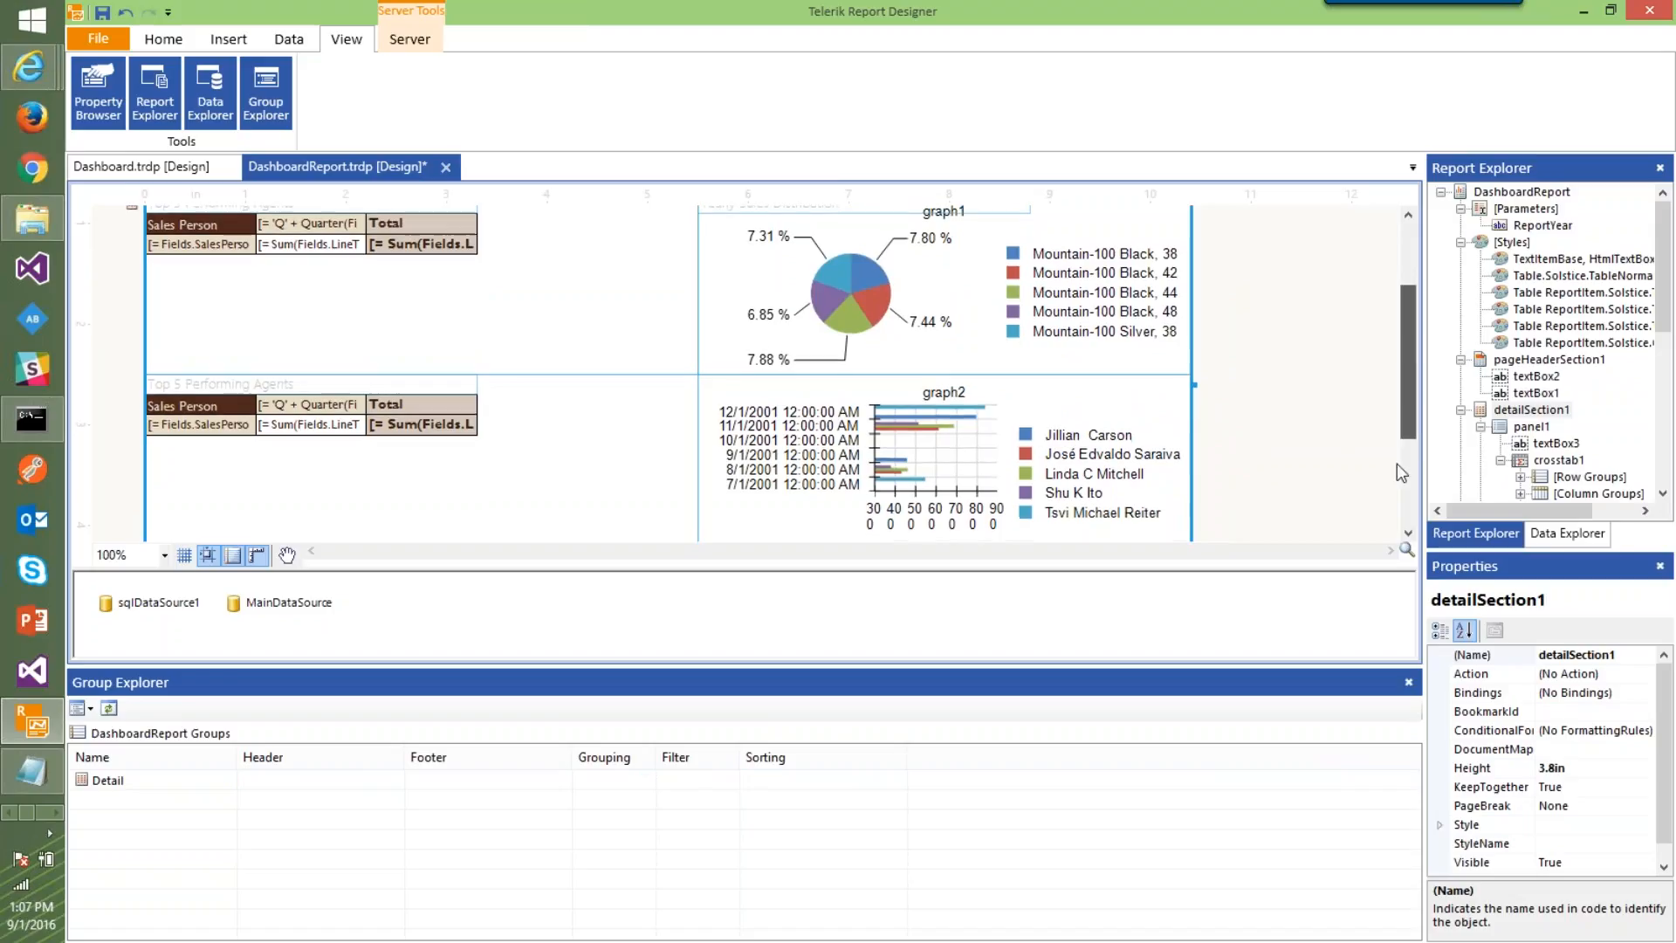
drag(1396, 463, 1377, 485)
drag(675, 390, 678, 368)
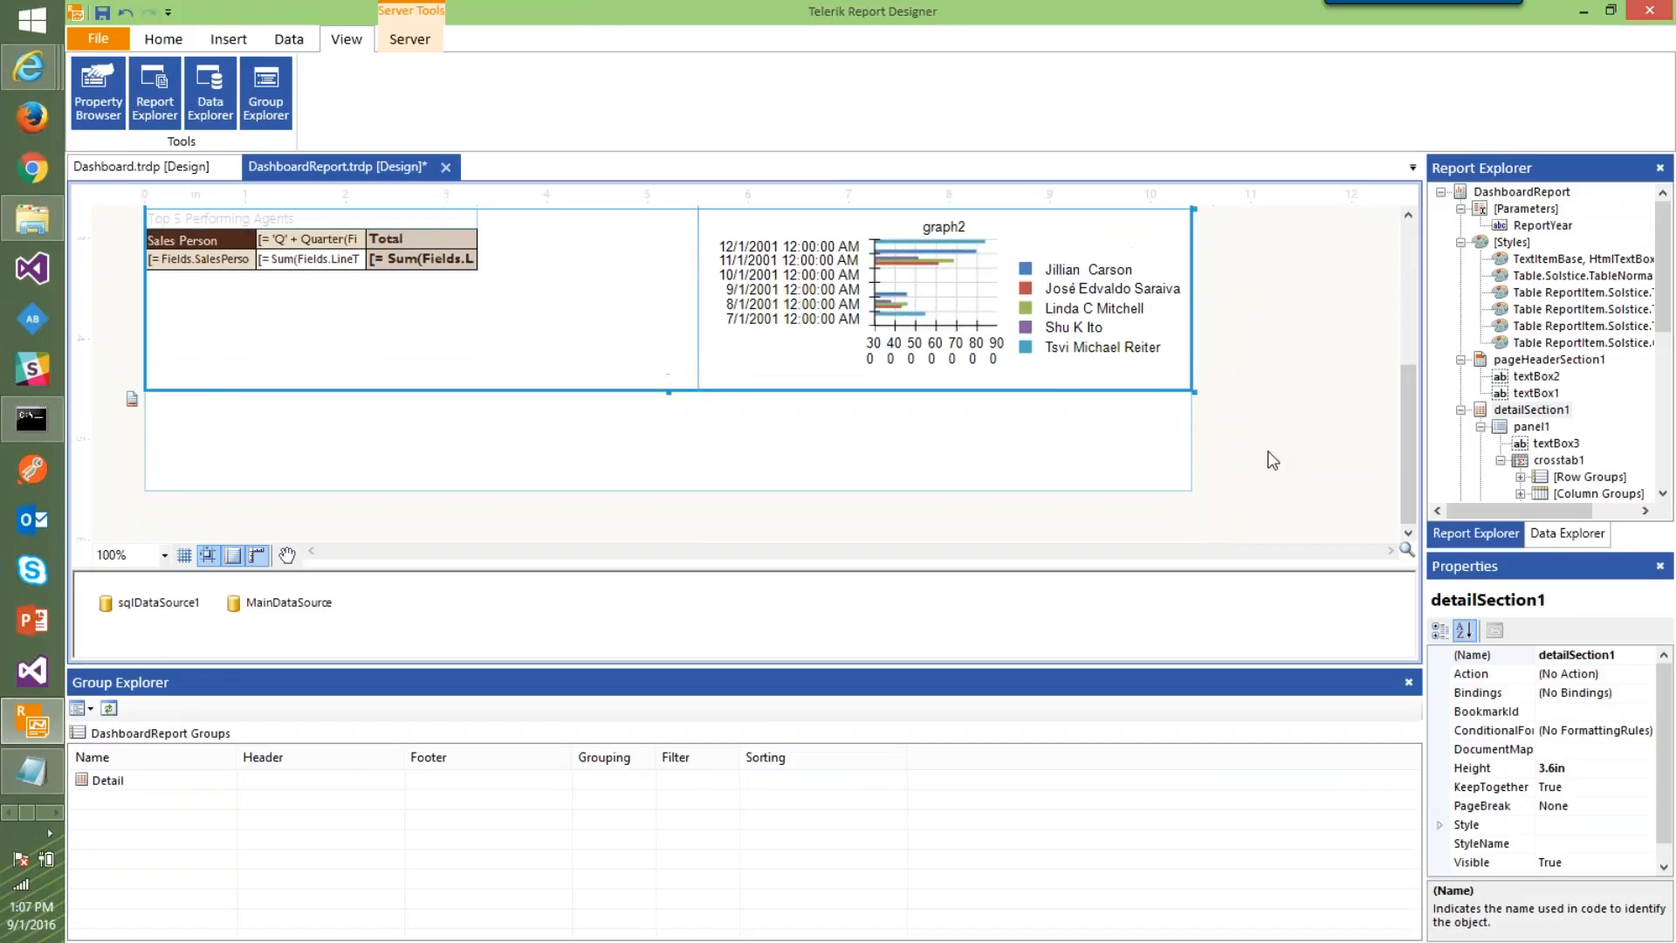
Preview DashboardReport in a maximized browser window and run it for Sales Year 2003
click(228, 40)
click(170, 43)
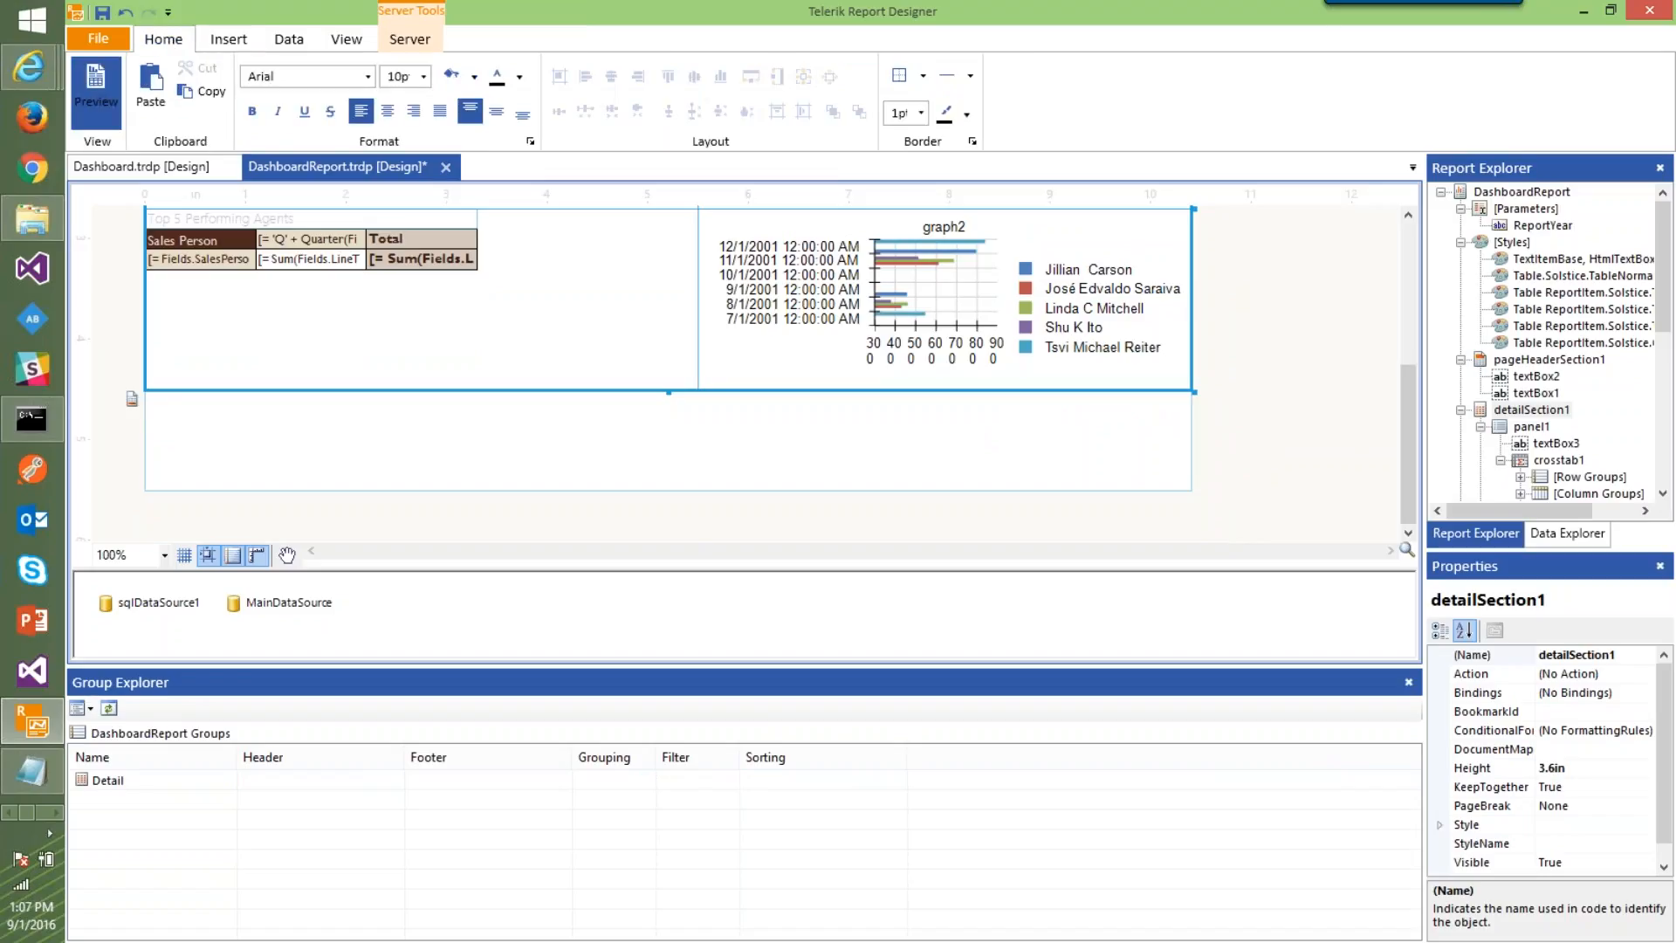
click(96, 91)
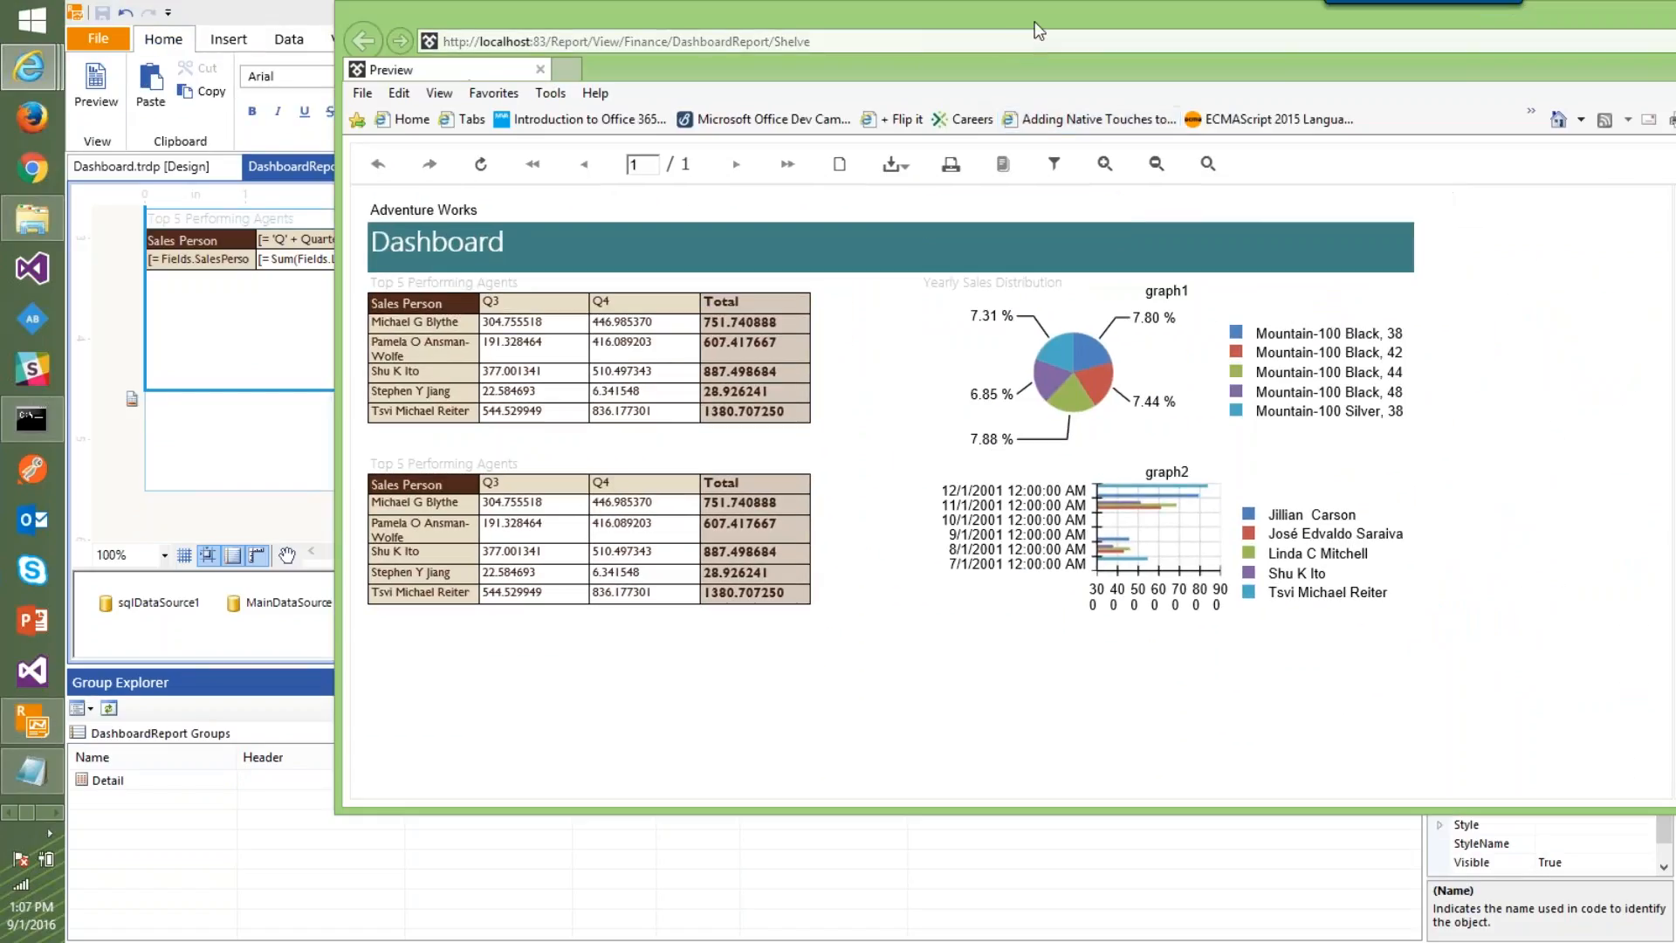
double_click(1038, 31)
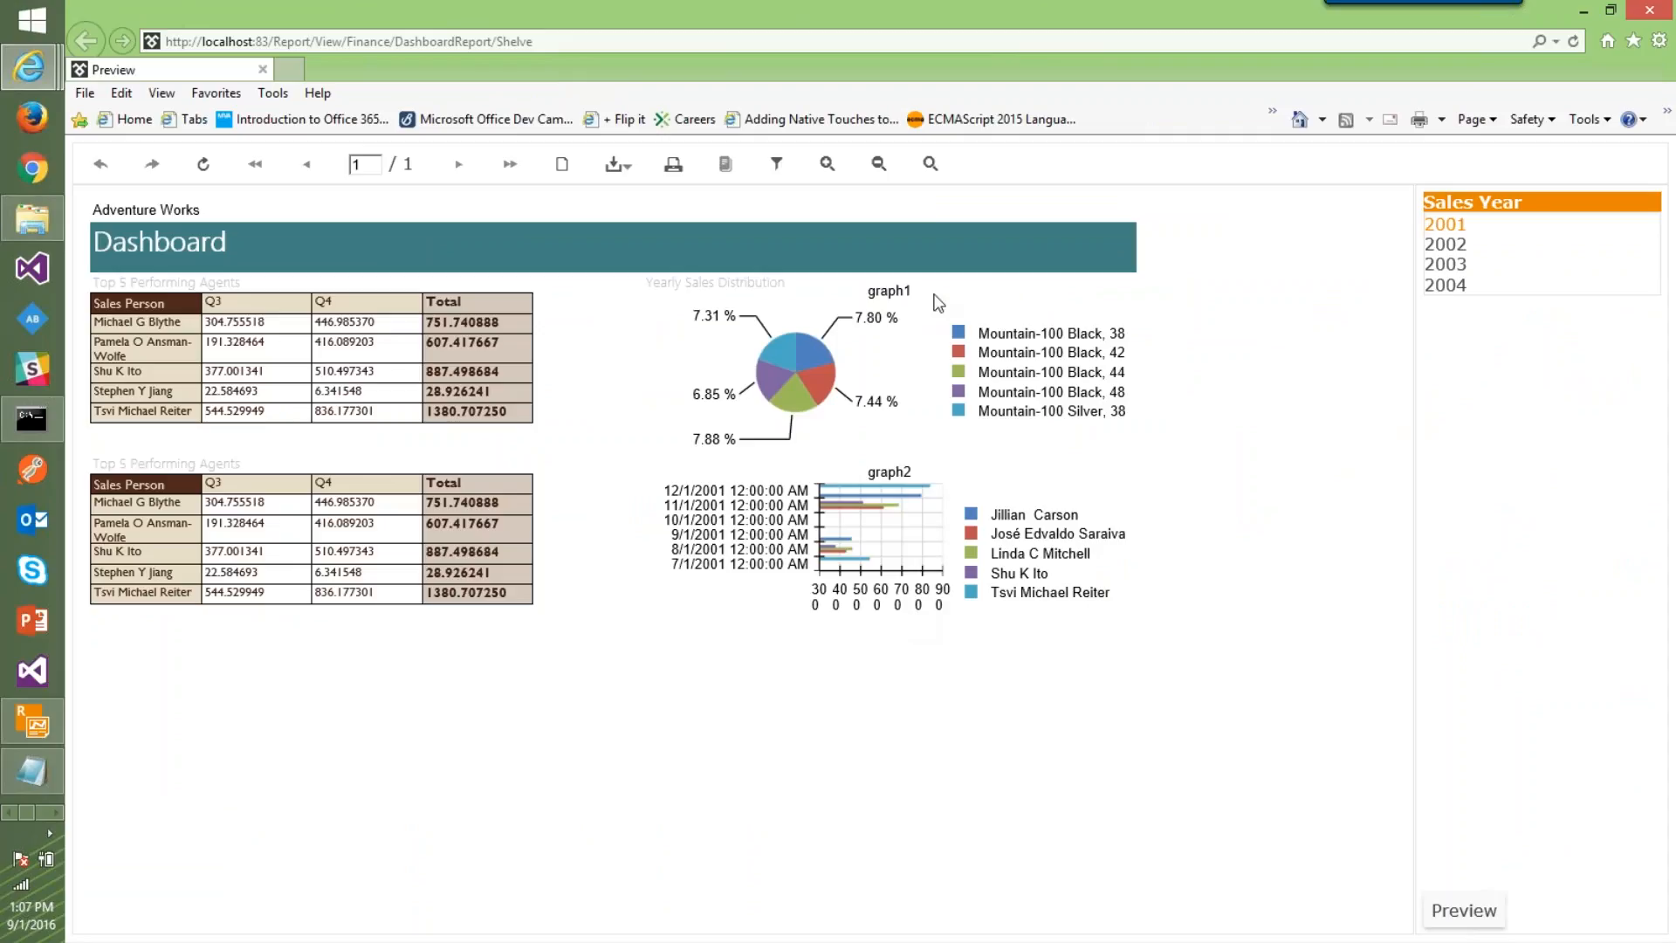
click(1457, 264)
click(1464, 910)
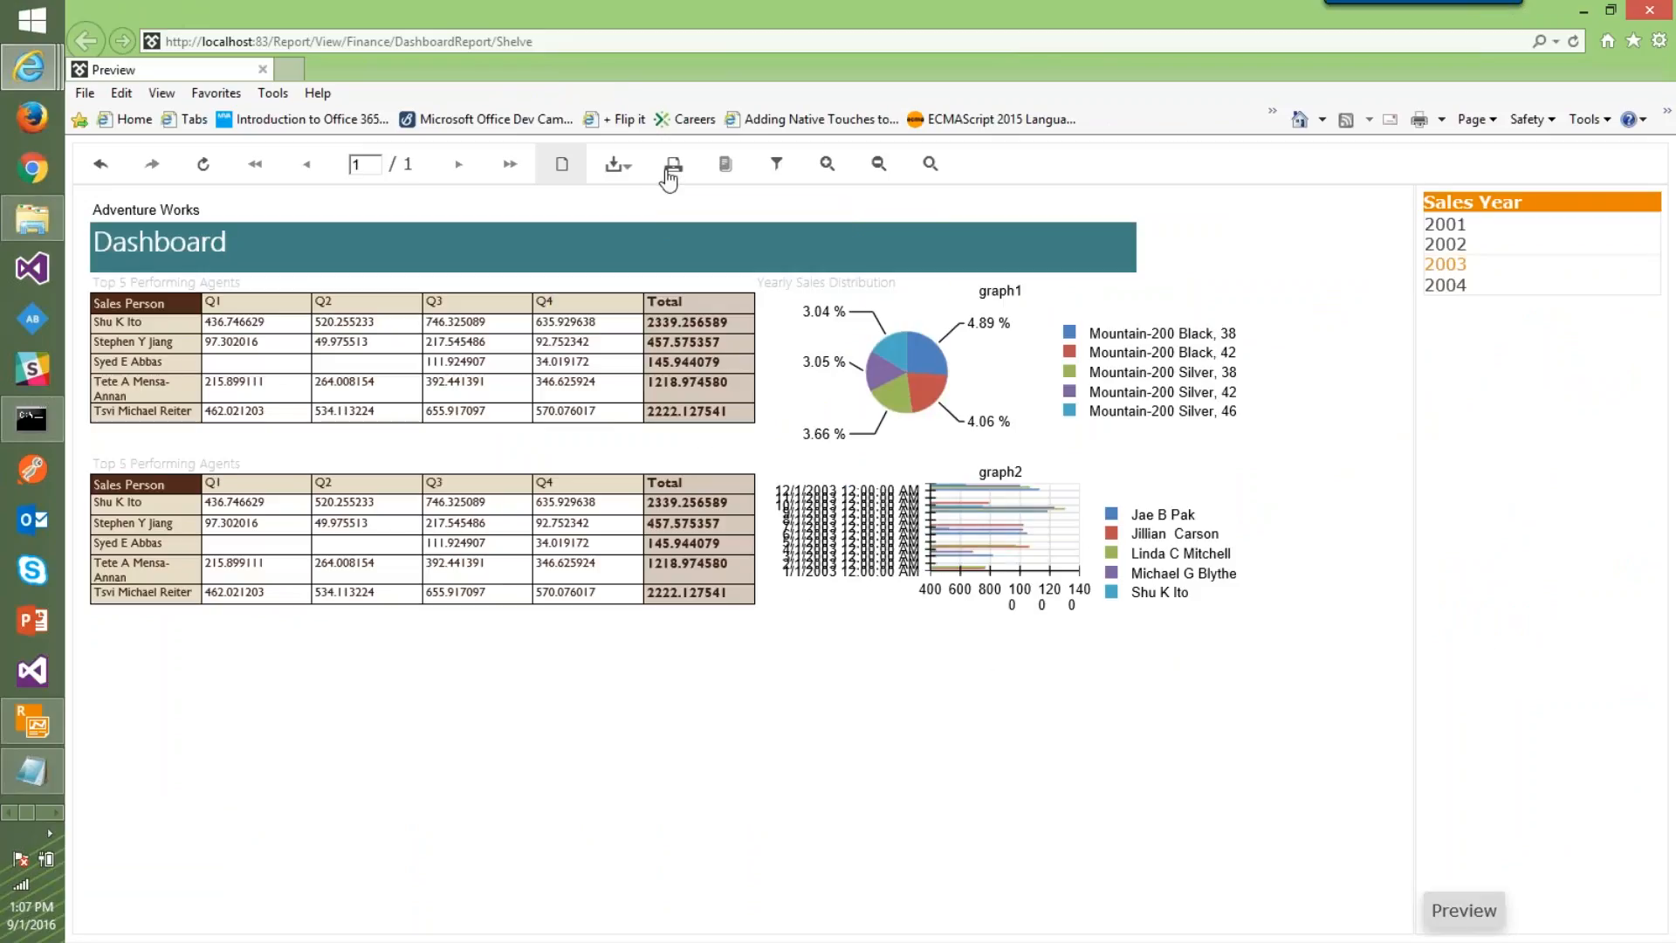
Export the previewed report as DashboardReport.pdf, open it in Reader and check the layout of both pages
mouse_move(632, 169)
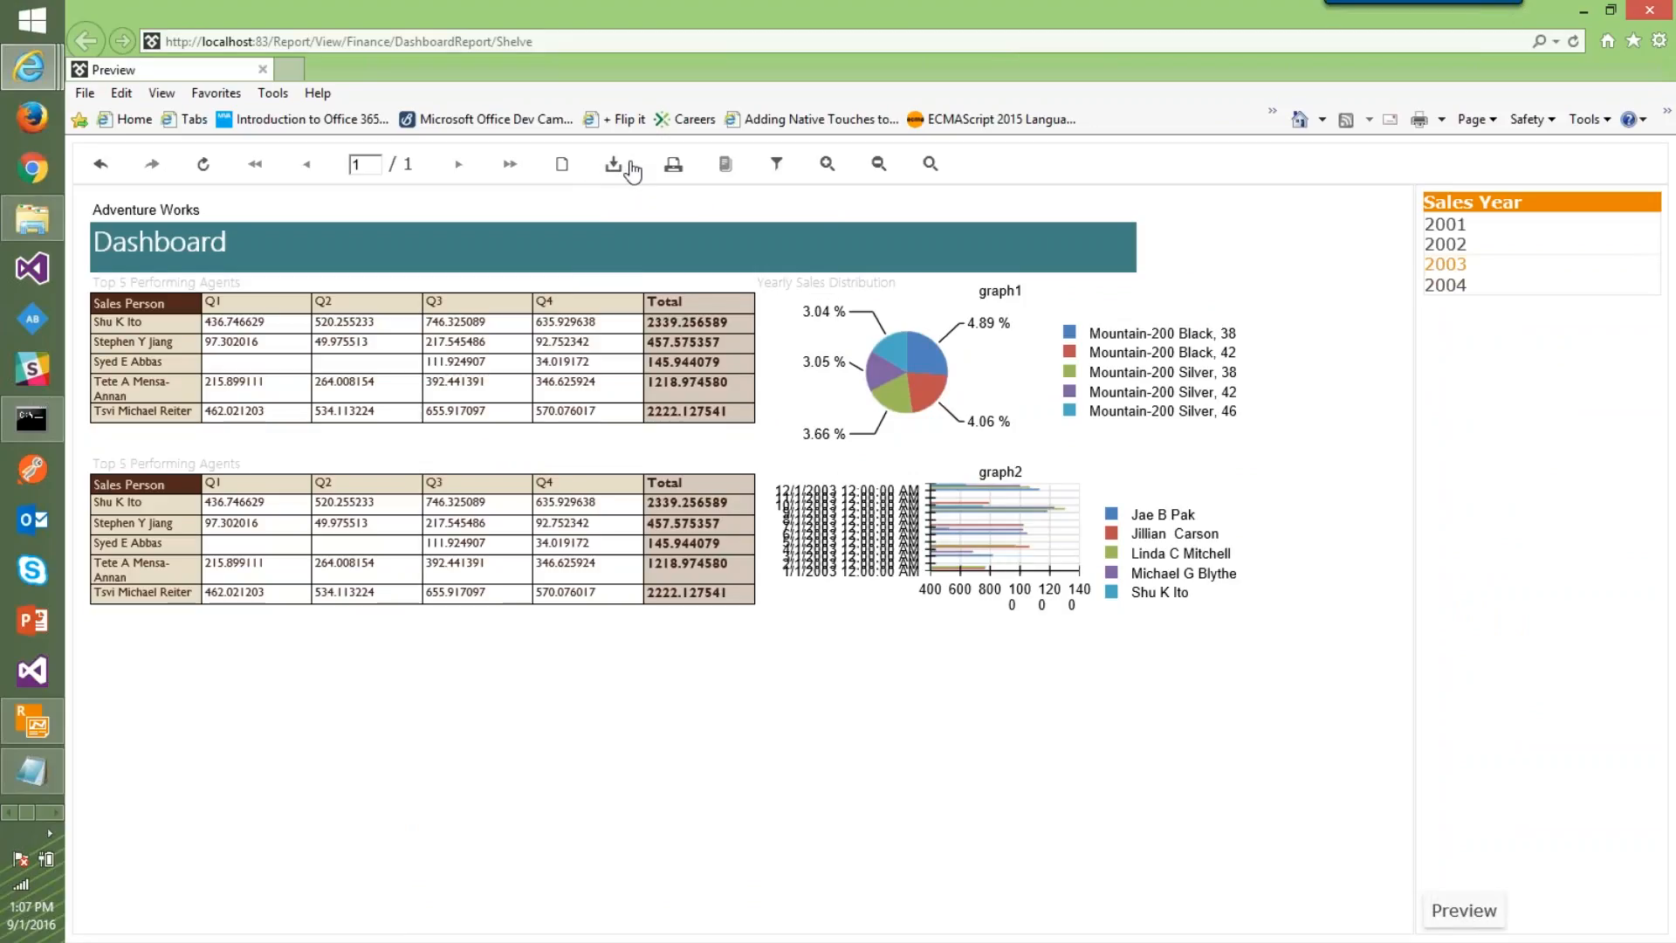
click(678, 202)
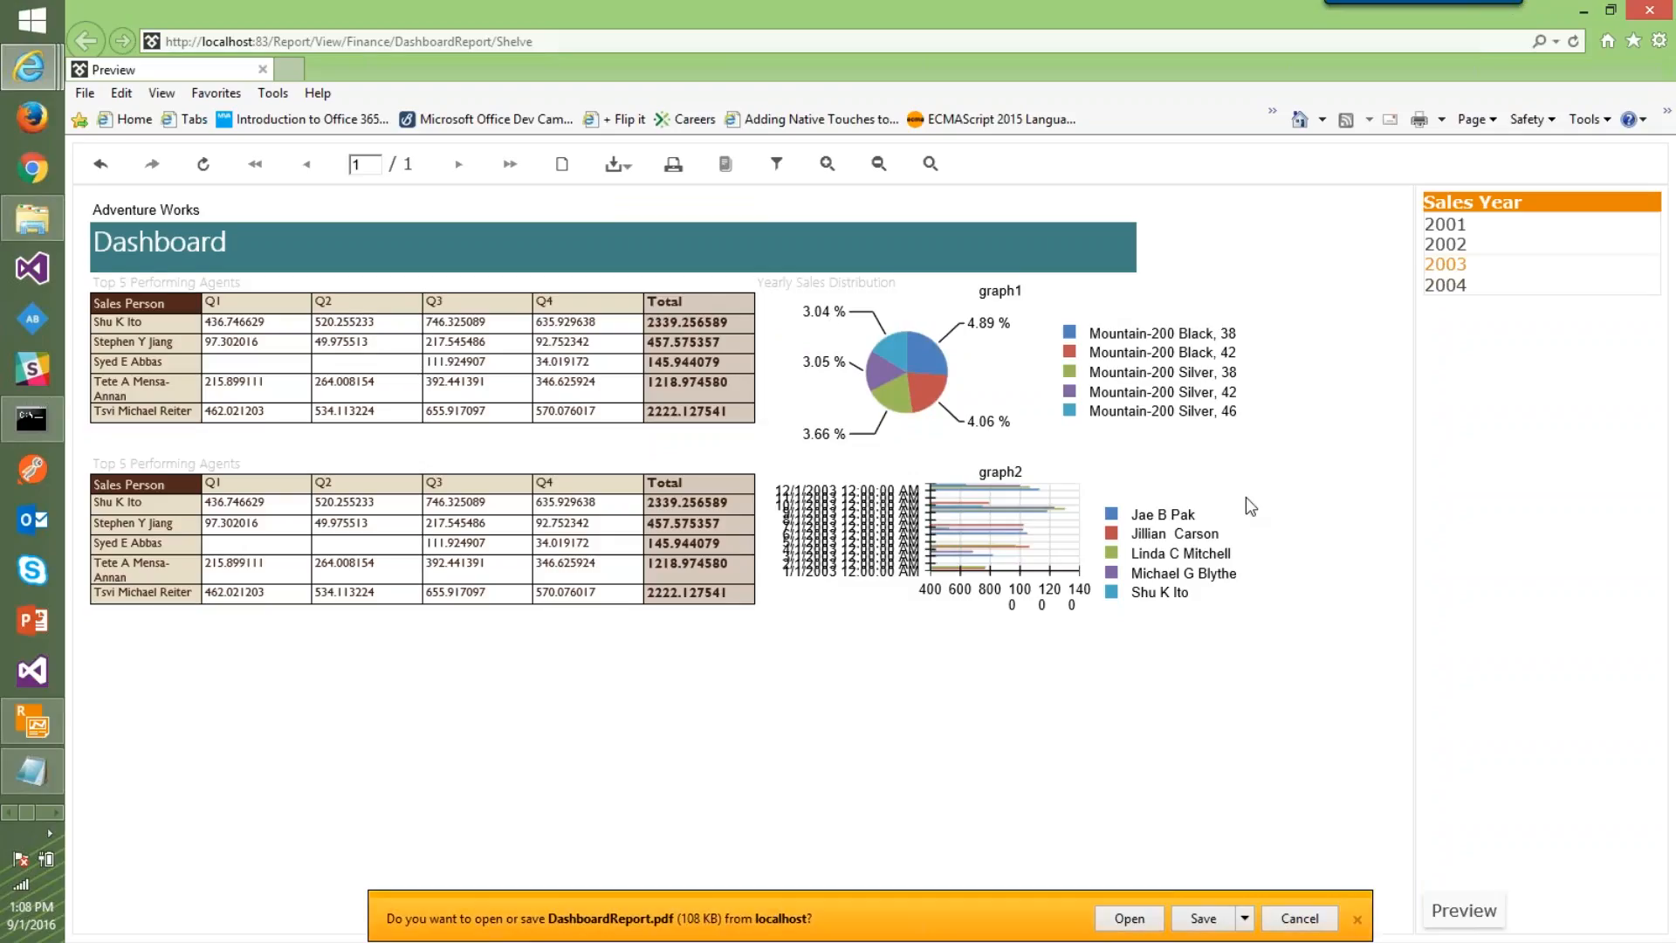
click(1159, 917)
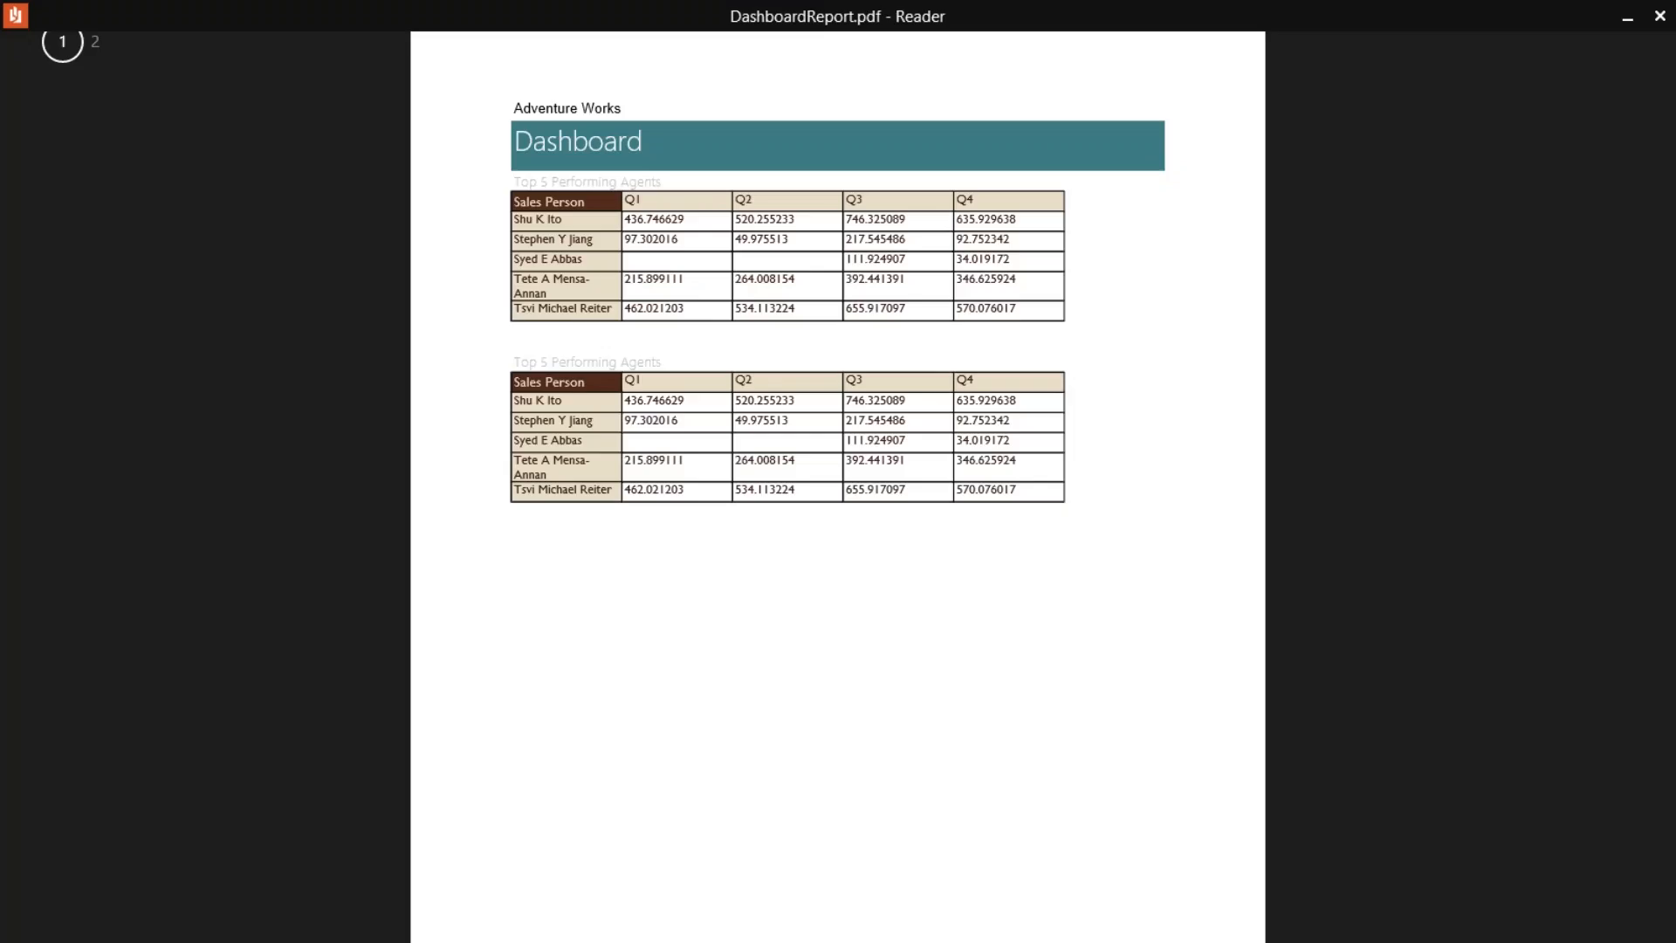
scroll(886, 340, down, 10)
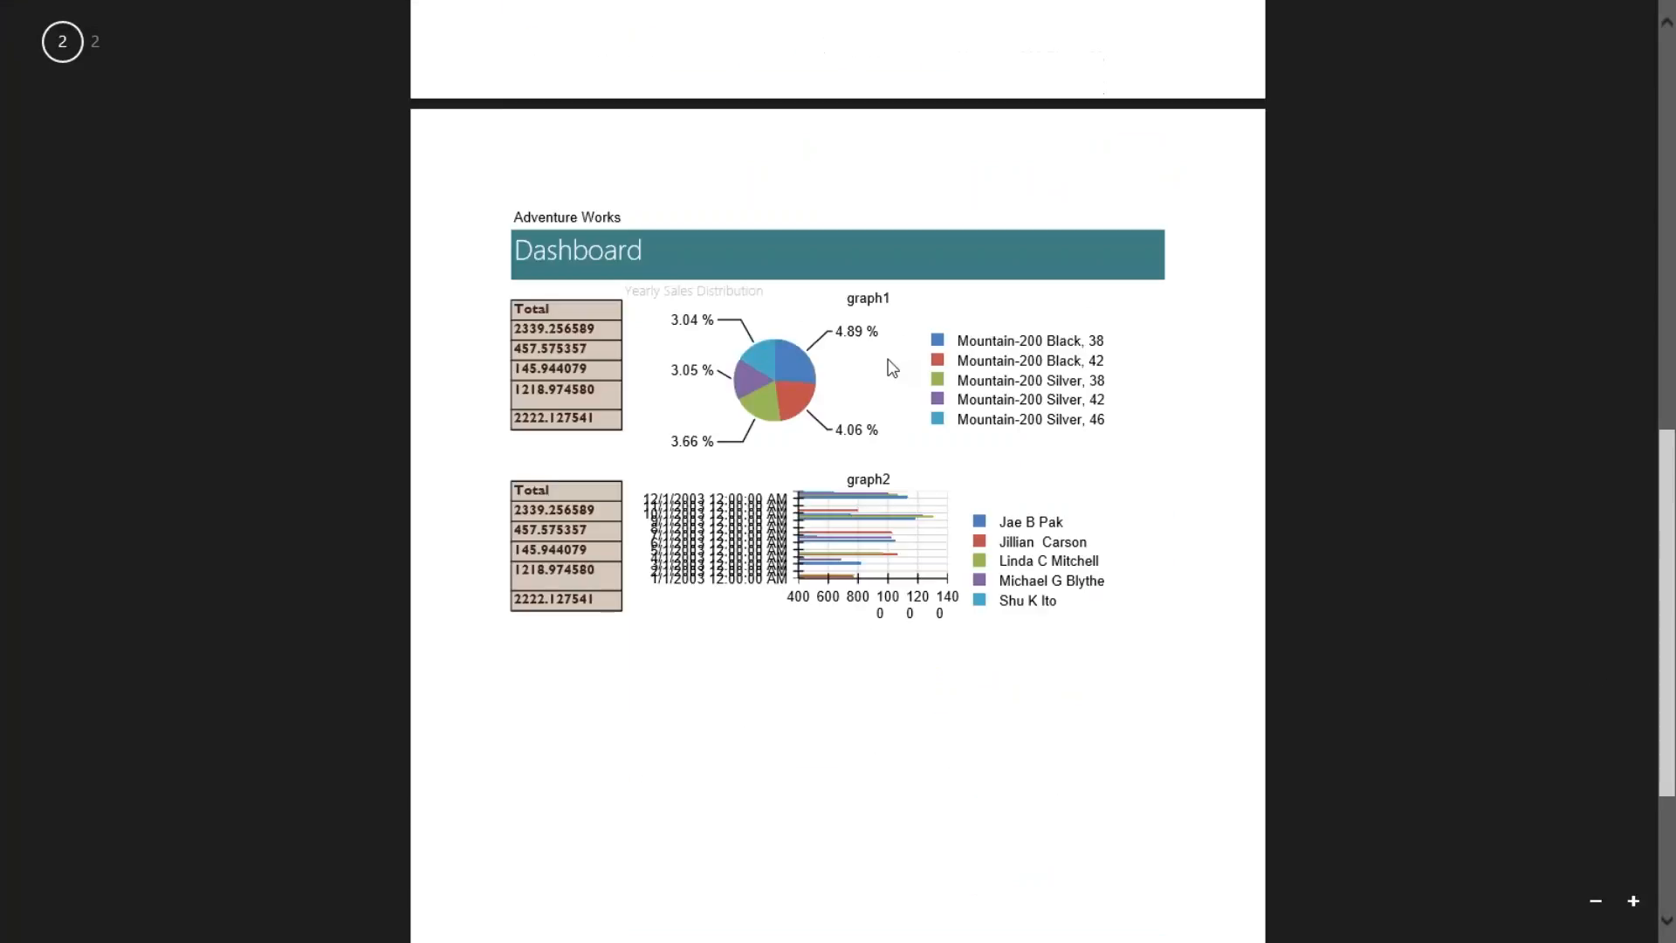
scroll(890, 366, up, 10)
scroll(887, 359, down, 10)
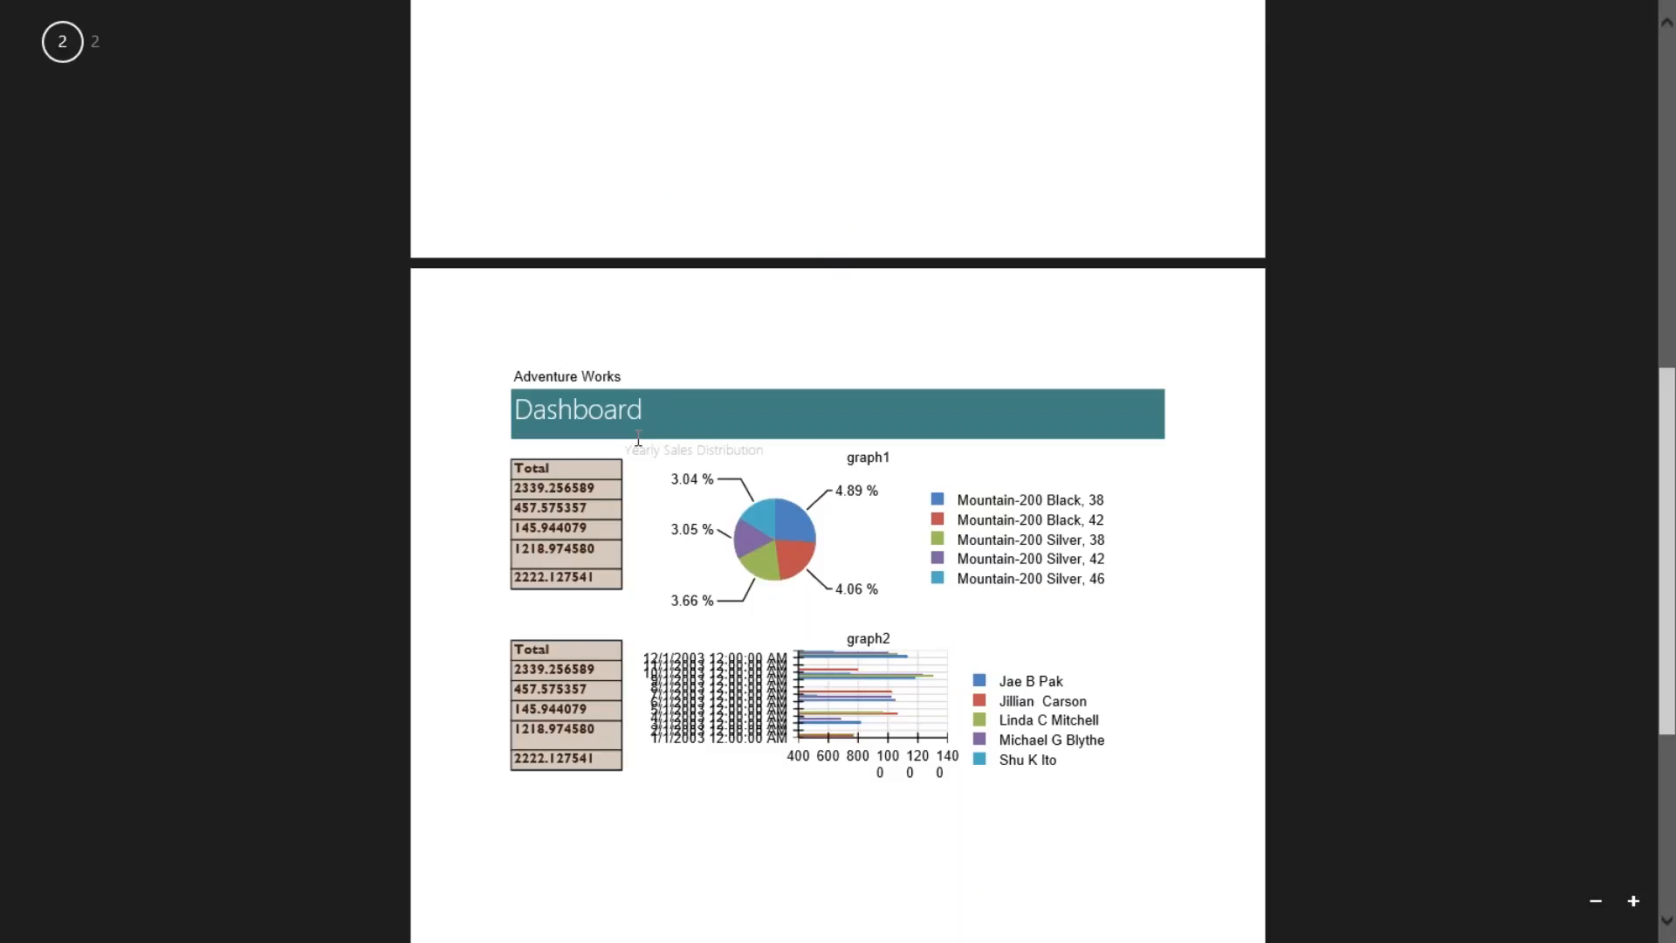
Return to the first page of the exported PDF, switch back to the browser preview and close it
scroll(638, 438, up, 10)
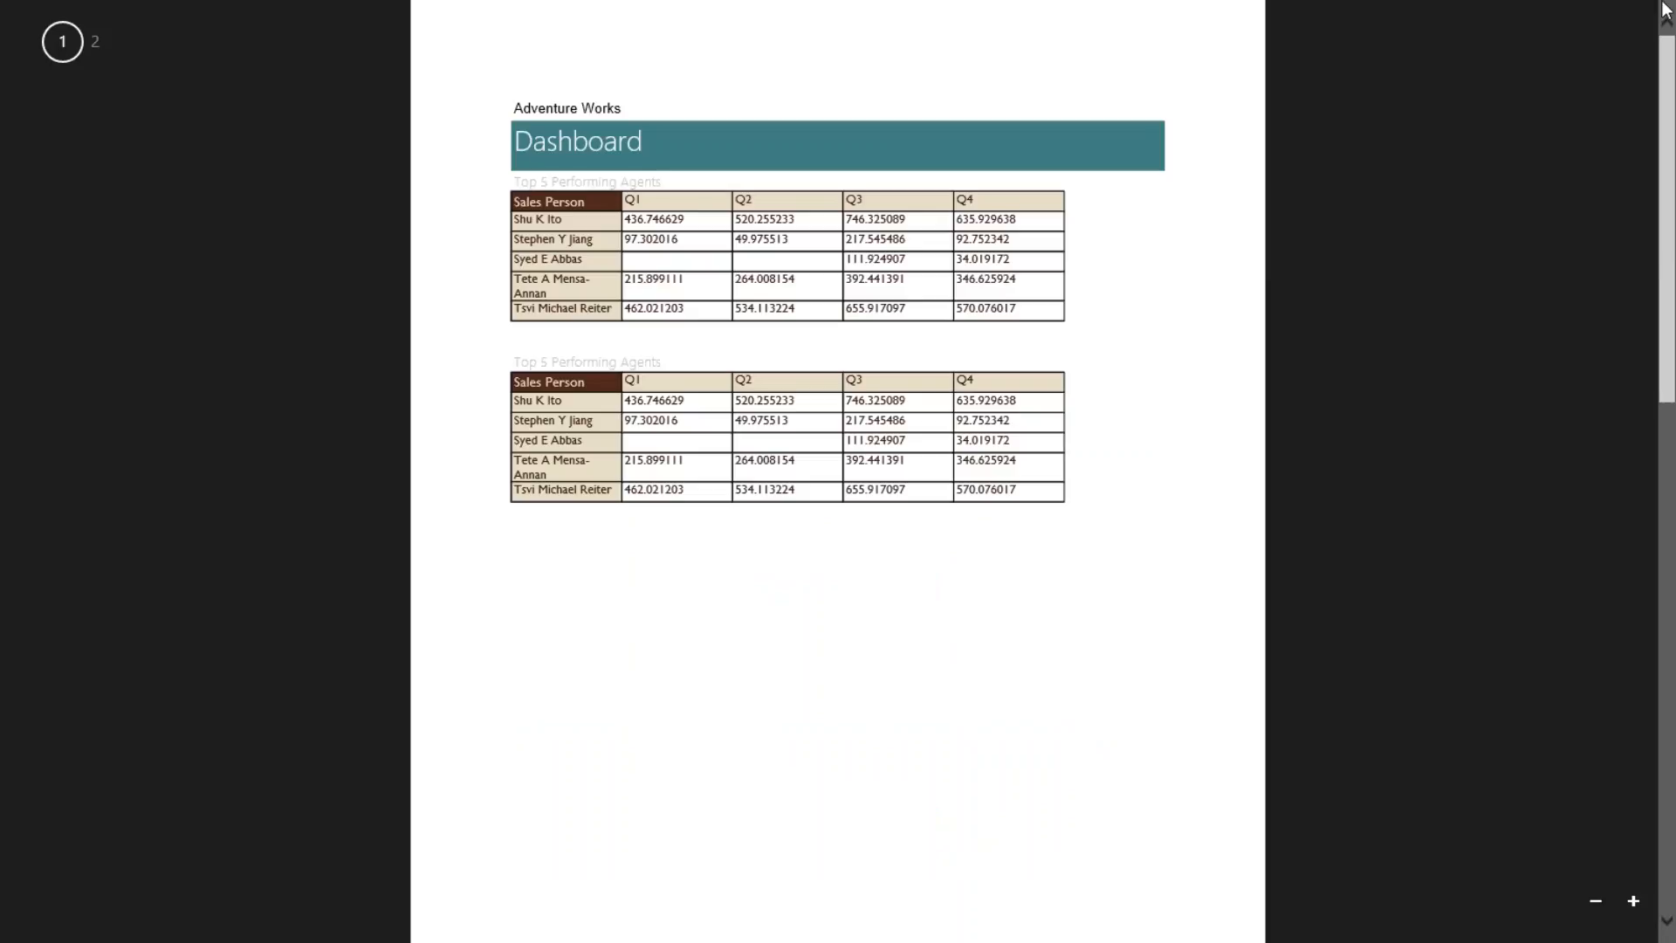
key(alt+Tab)
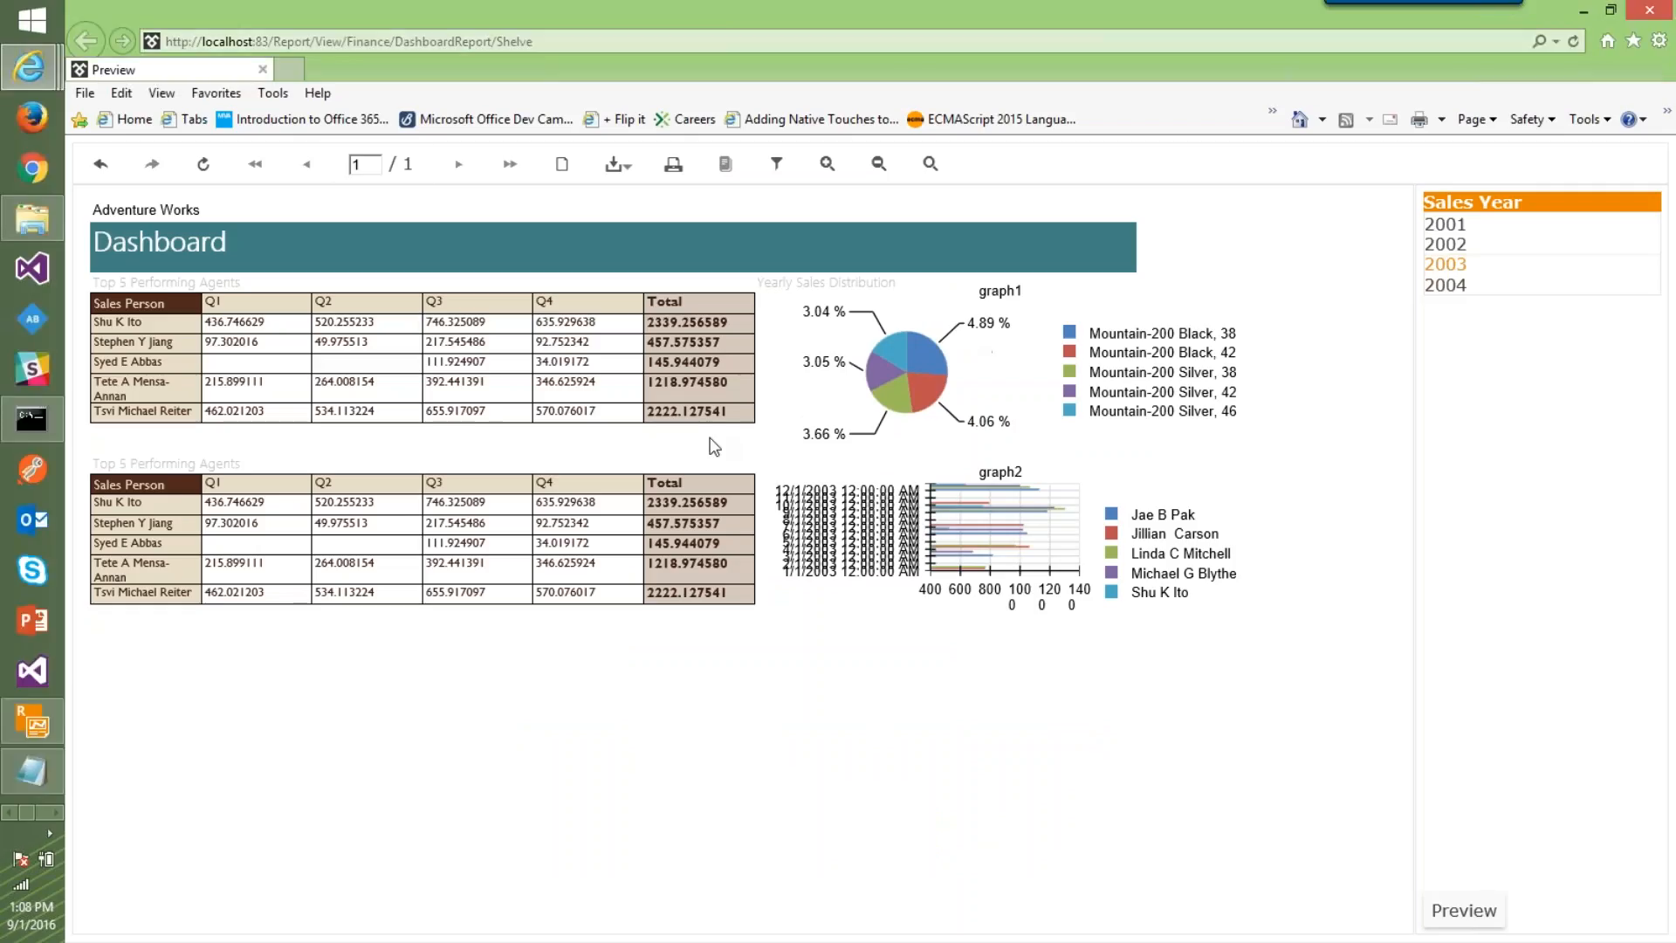
click(262, 70)
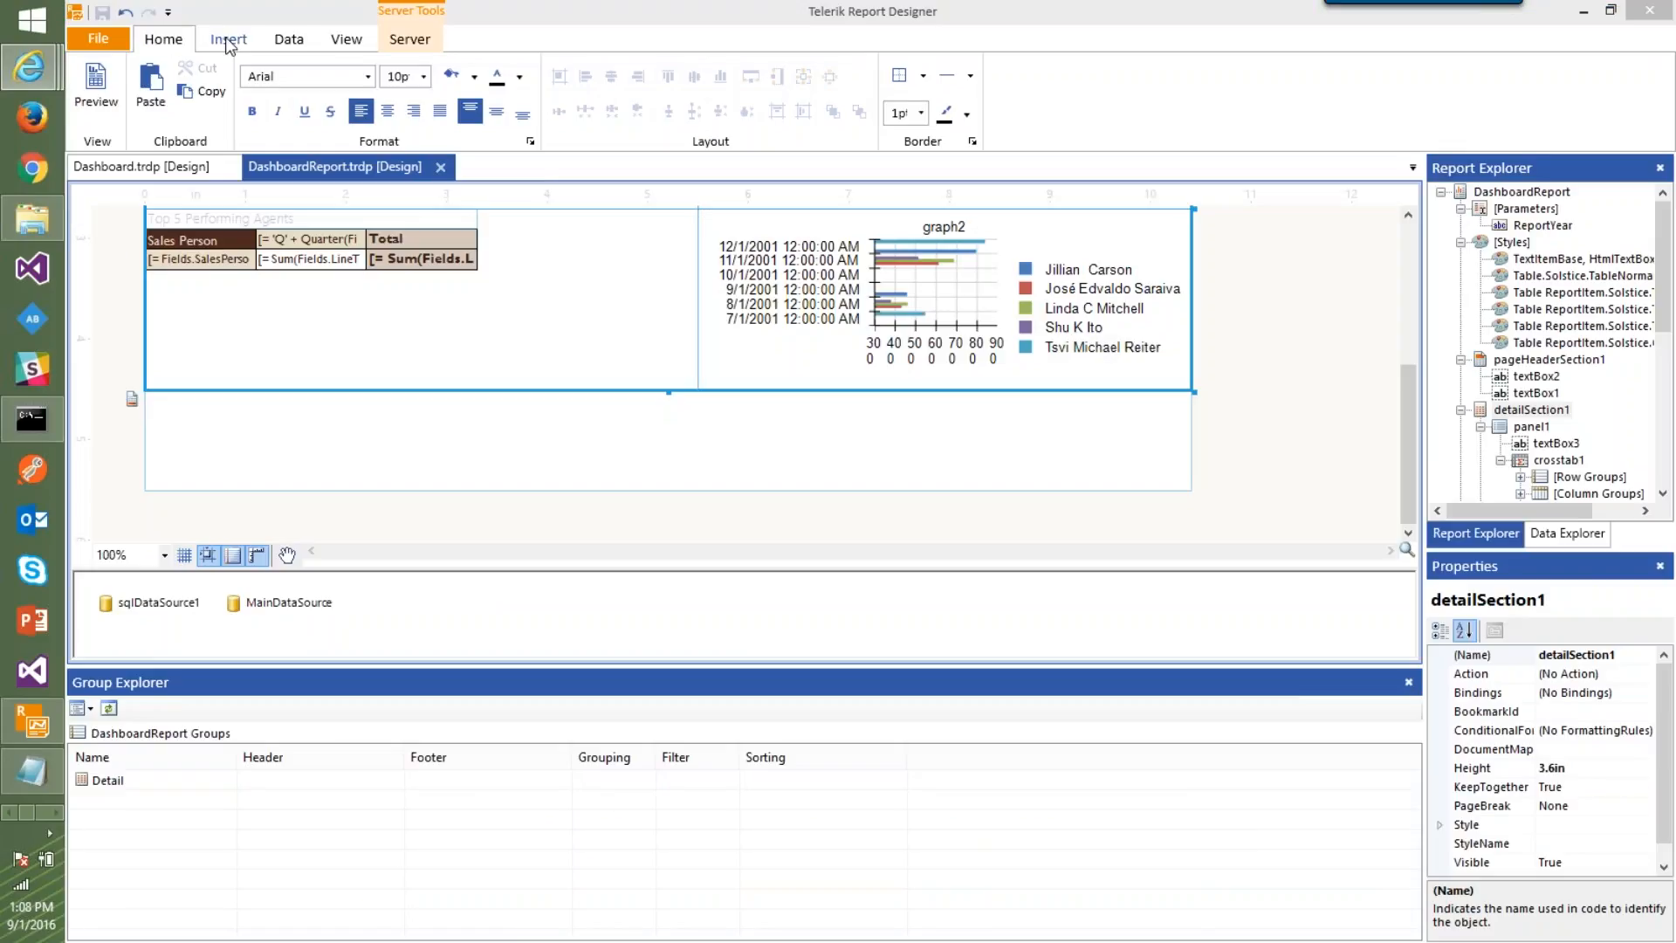
Publish DashboardReport to the report server with the comment "V1 - sales dashboard", without keeping it locked
click(409, 38)
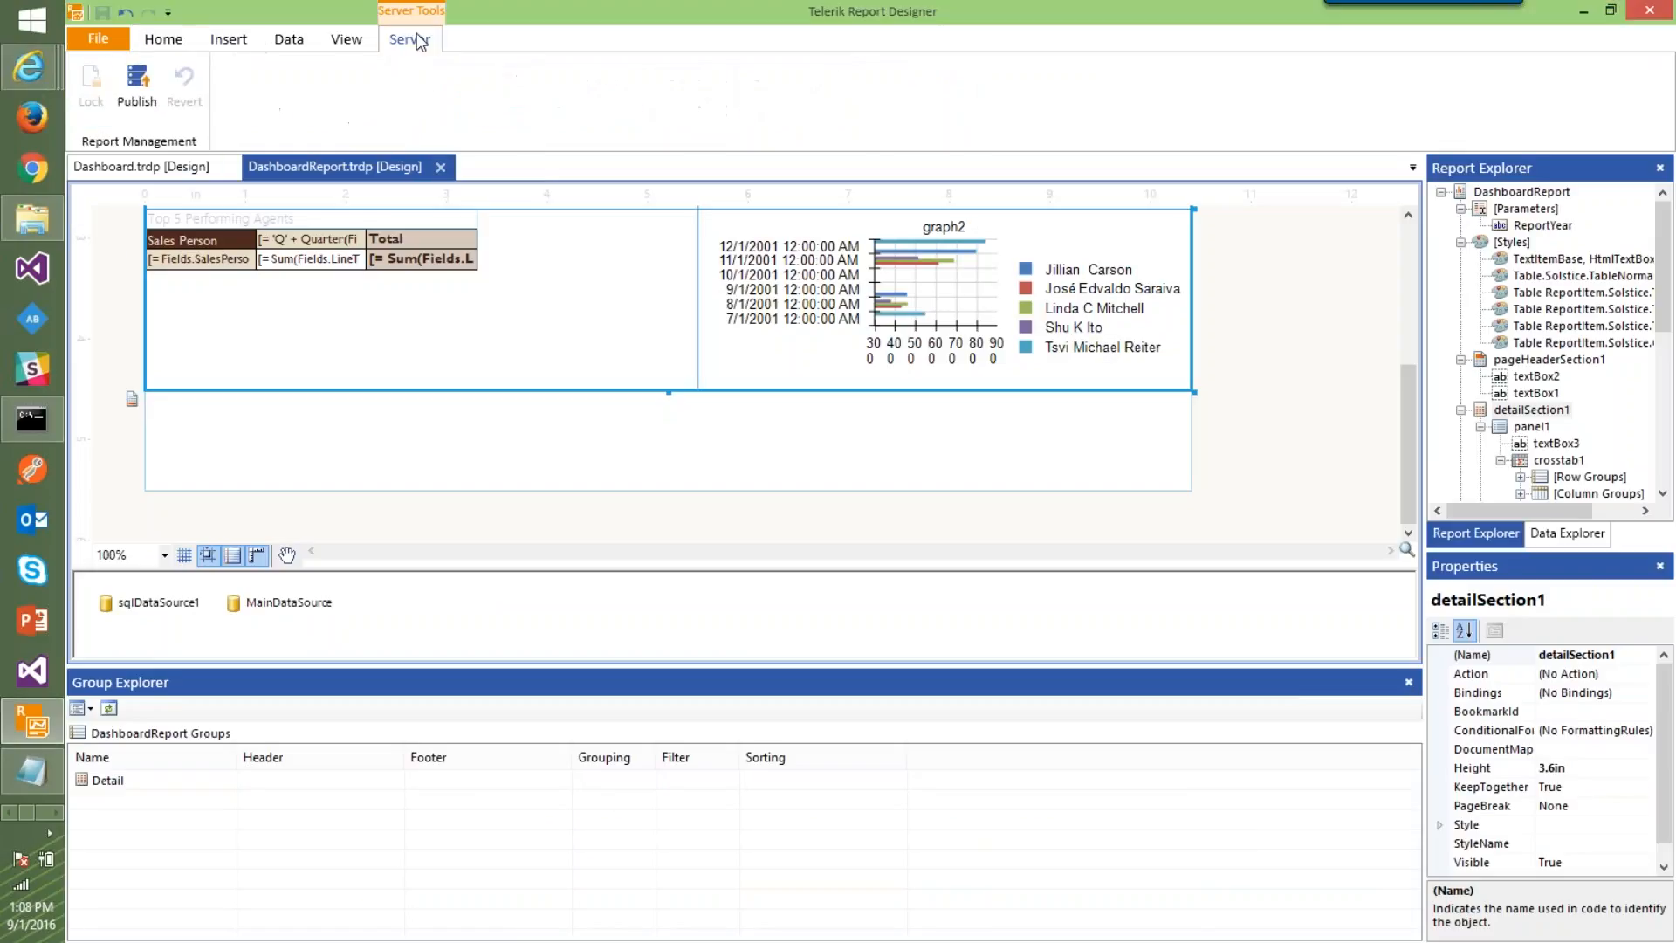
click(138, 96)
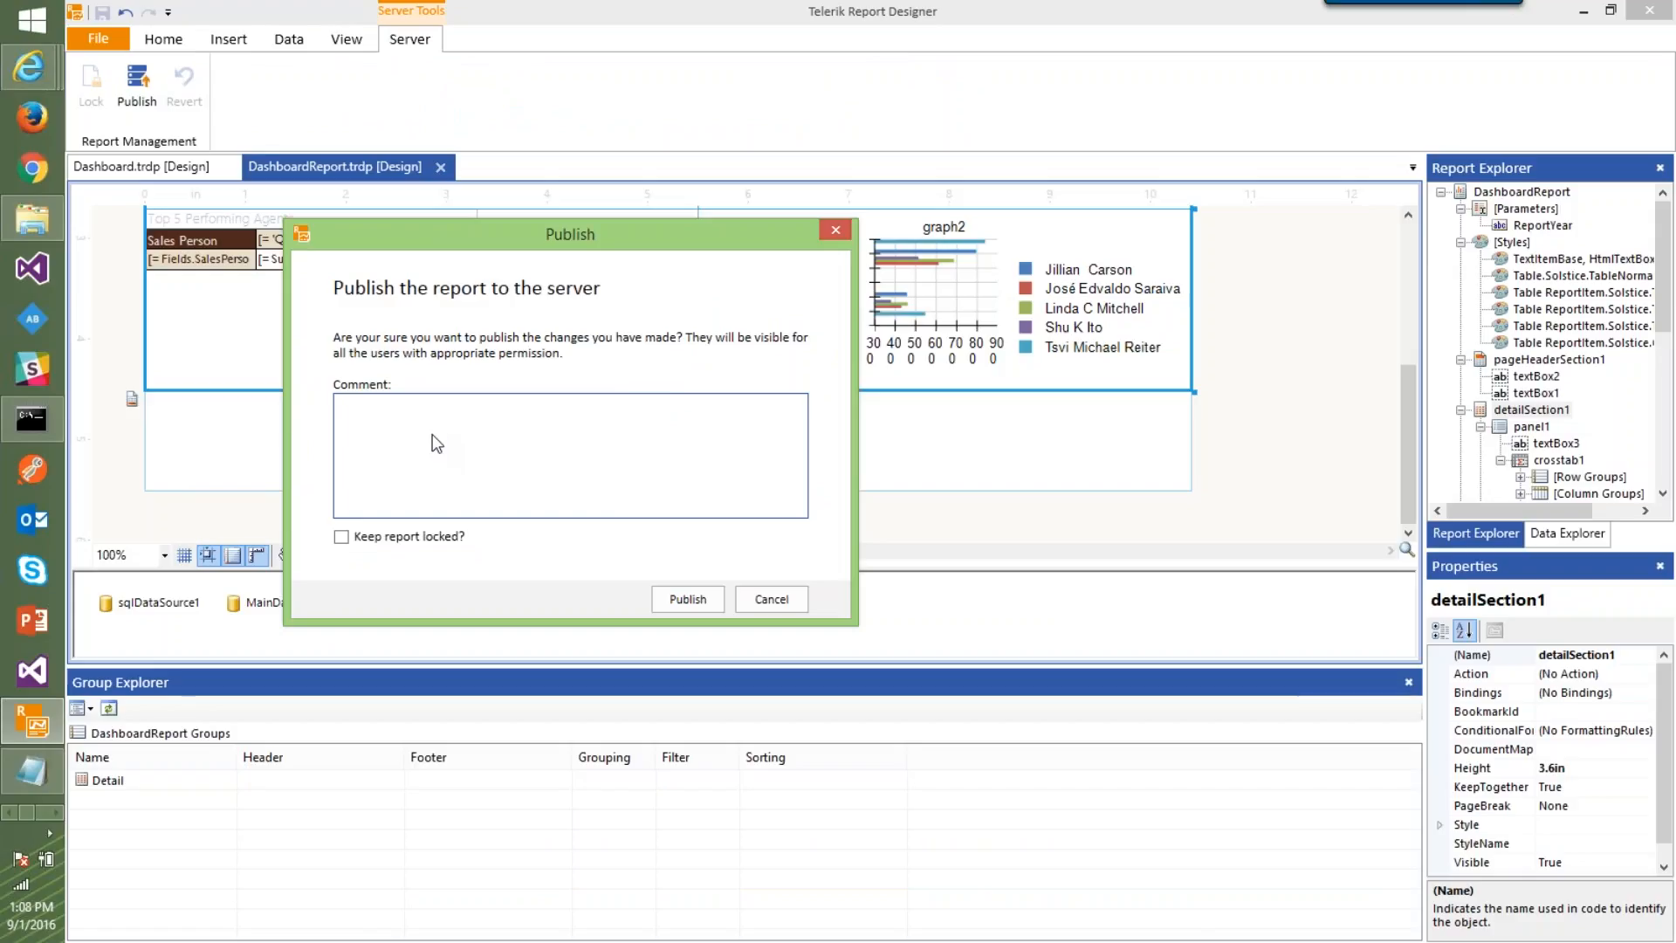
text(V1 - sales dashboard)
click(686, 598)
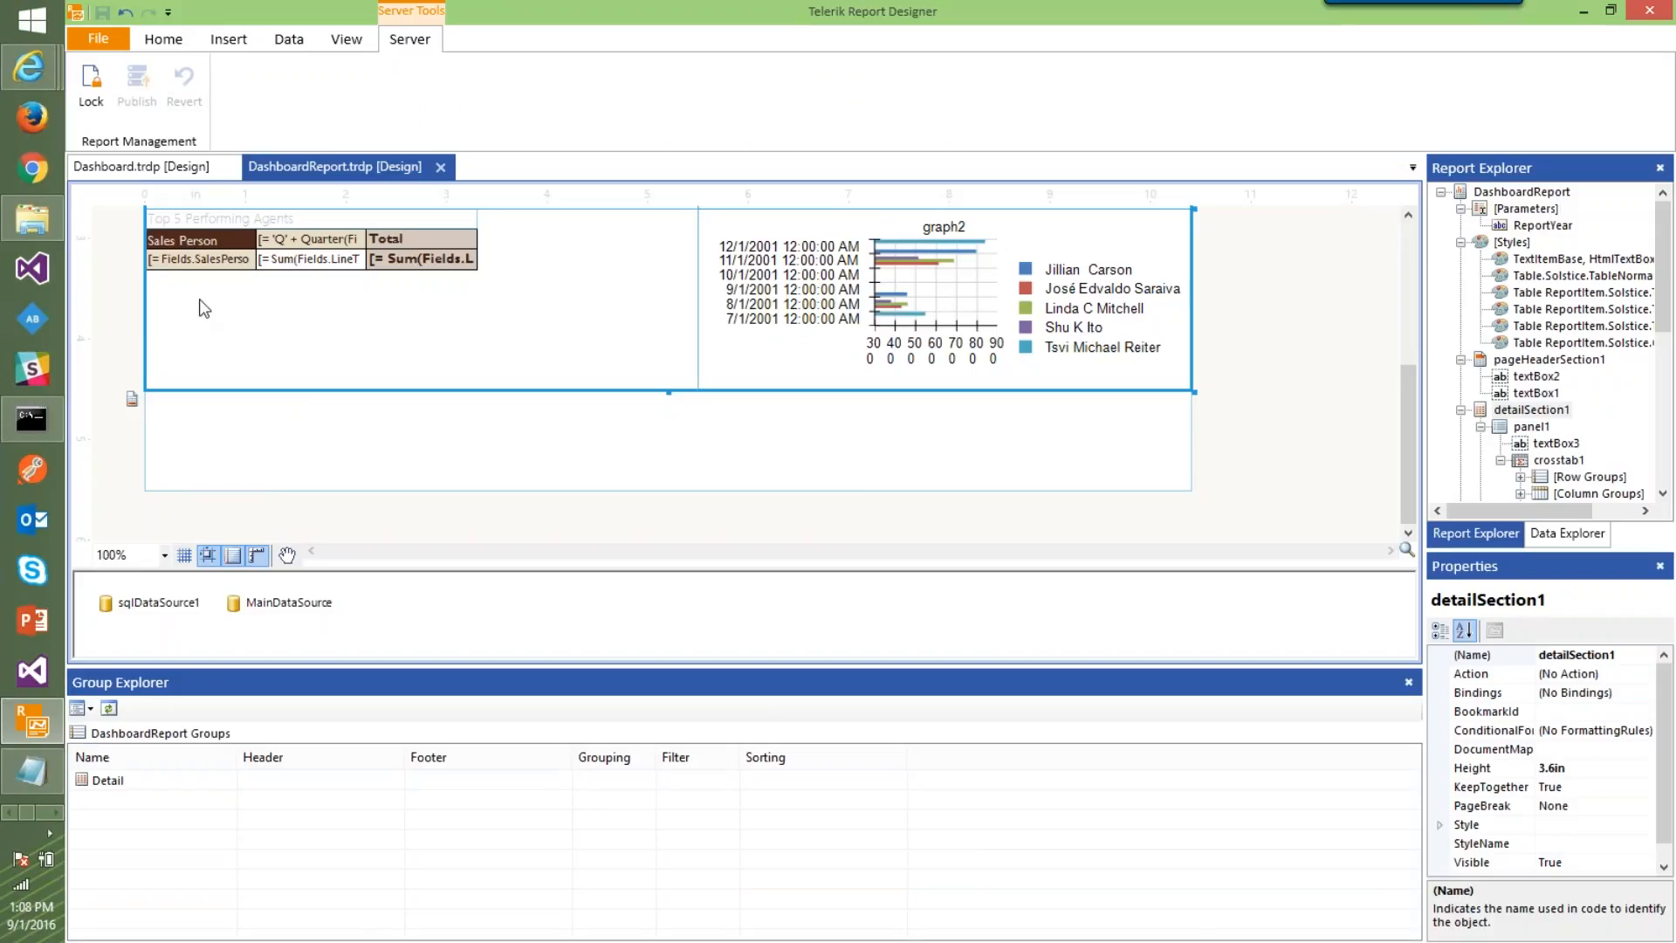
Switch to the Telerik Report Server reports page in Internet Explorer and check DashboardReport's activity history and version comment
click(35, 64)
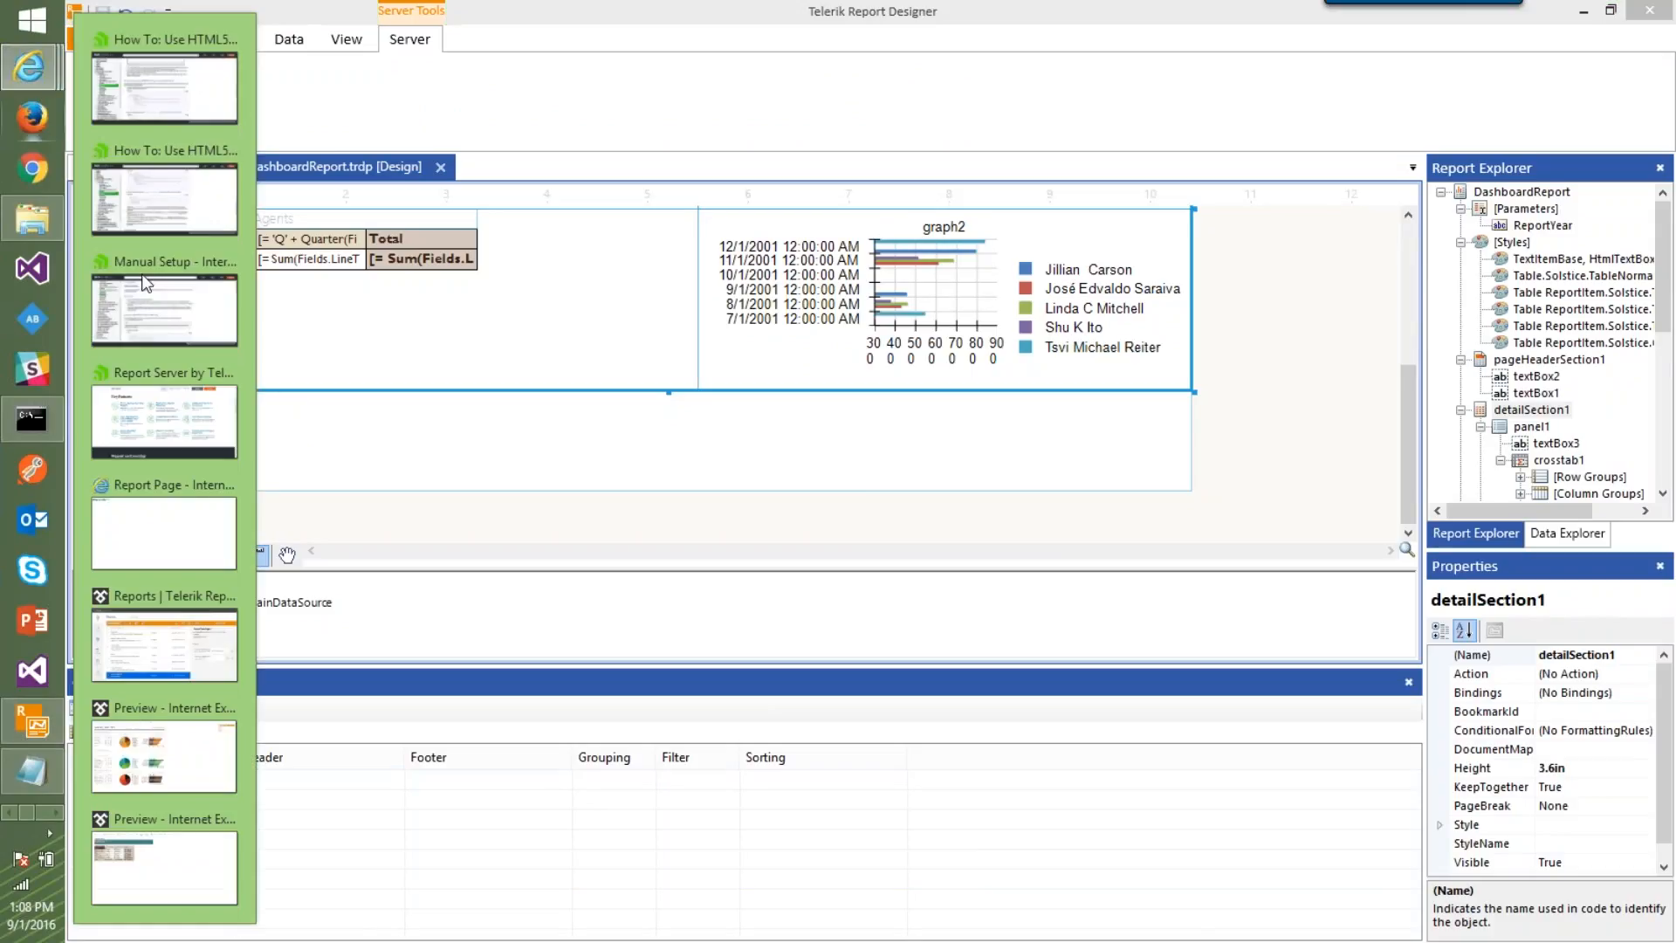
click(146, 623)
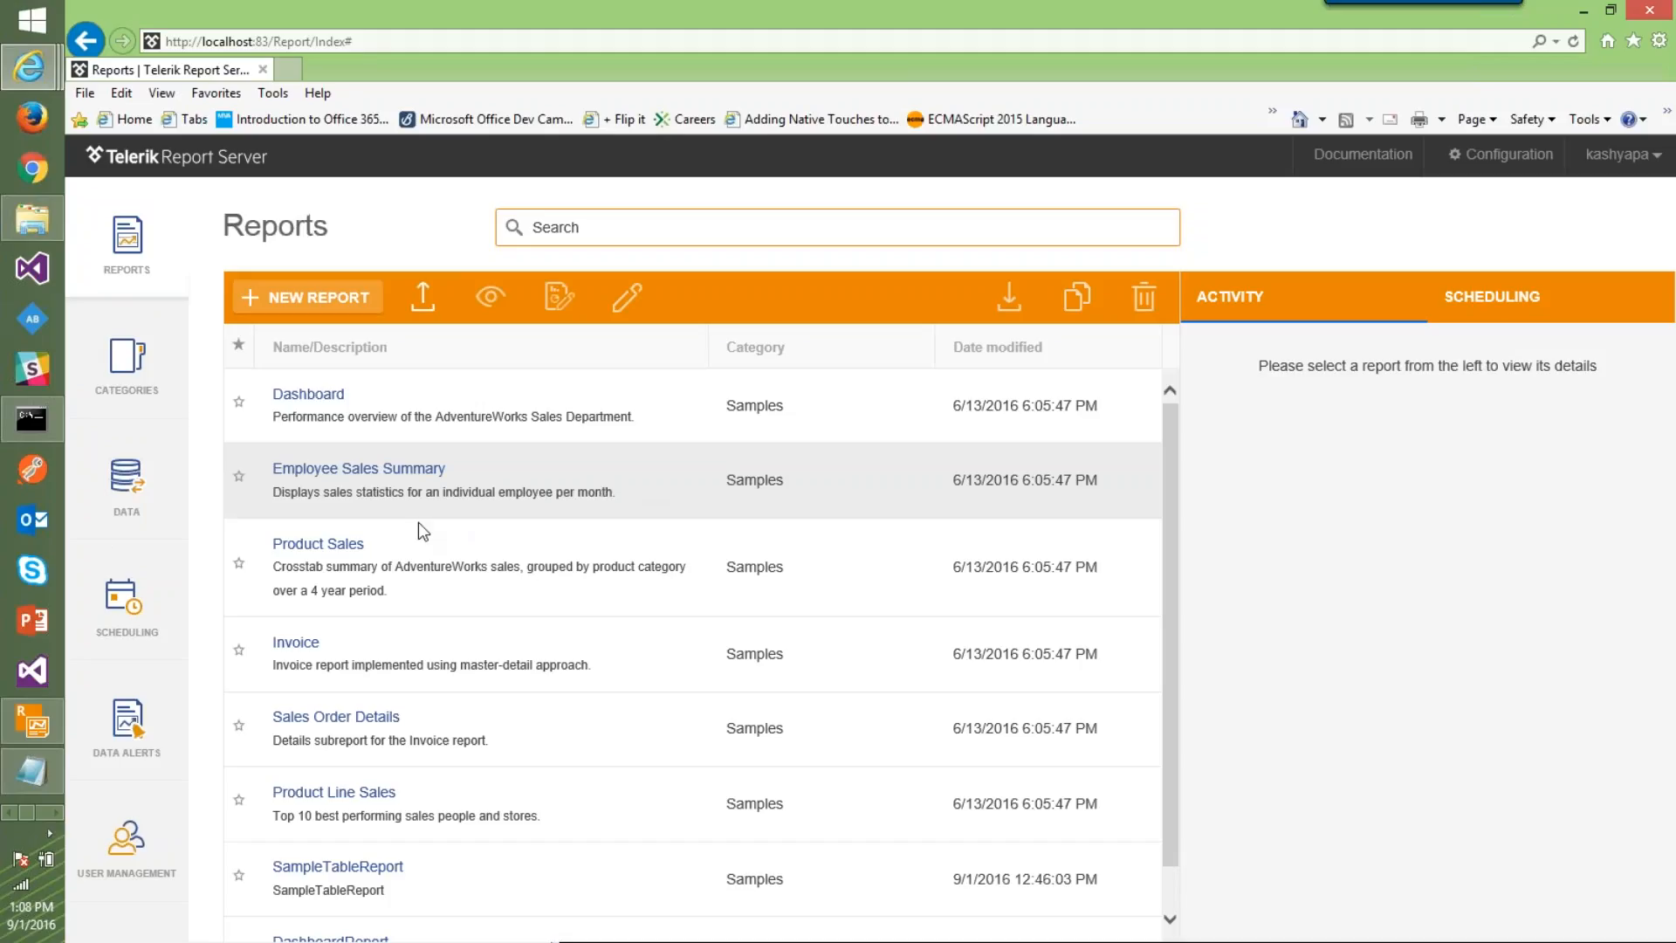
scroll(410, 602, down, 1)
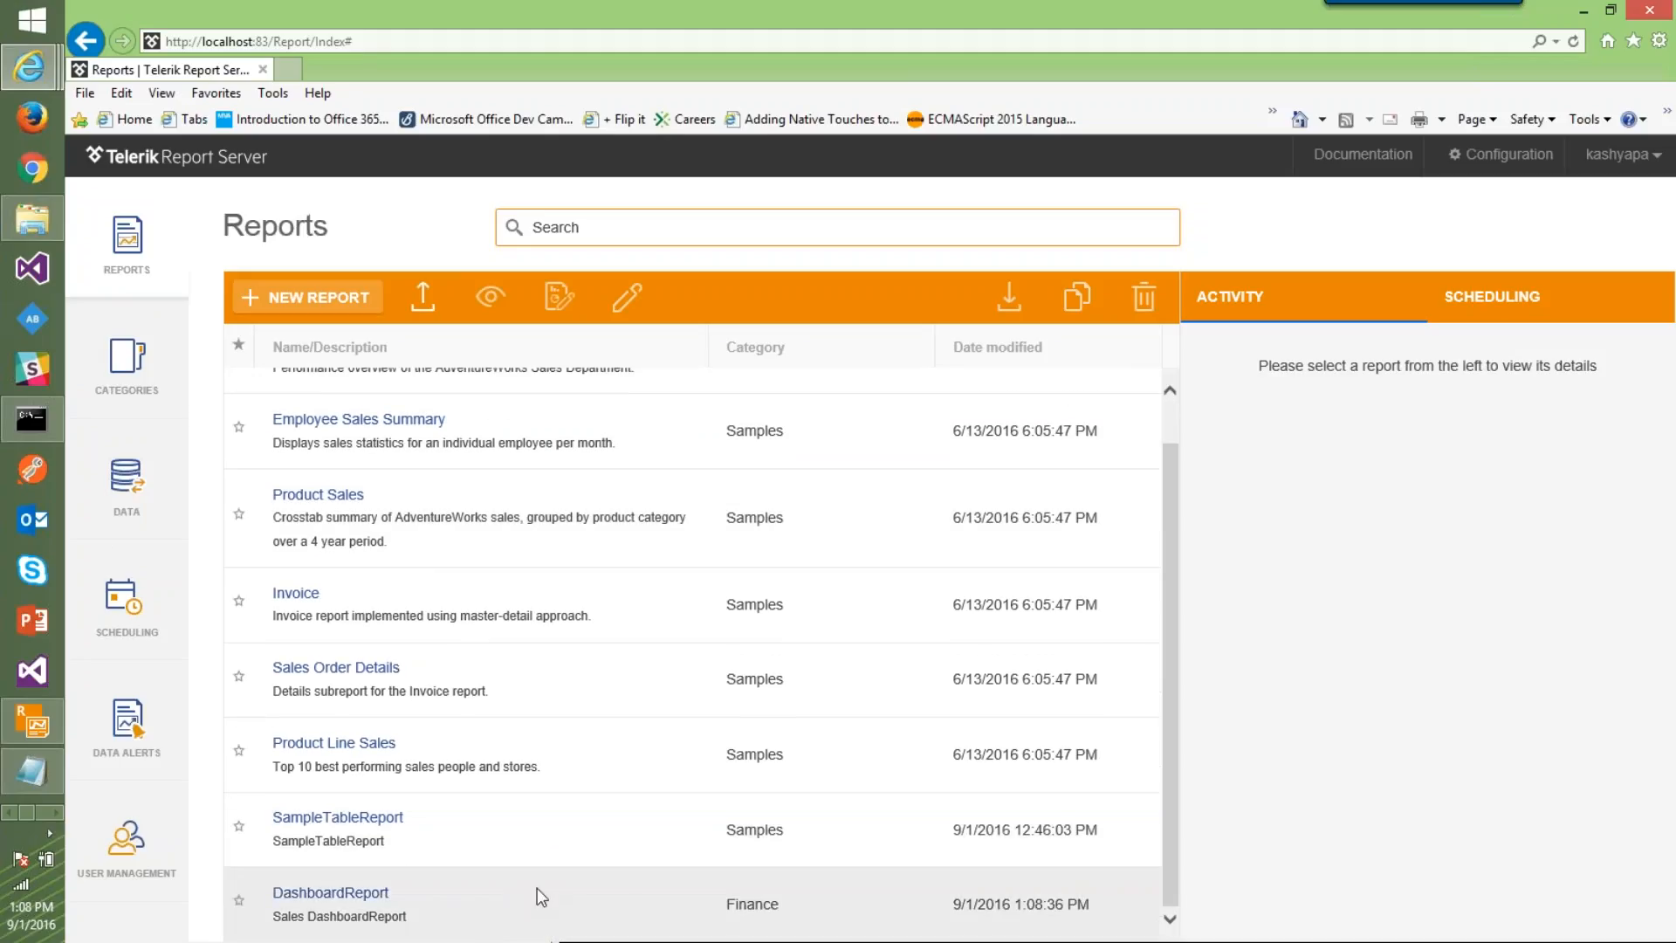
click(622, 915)
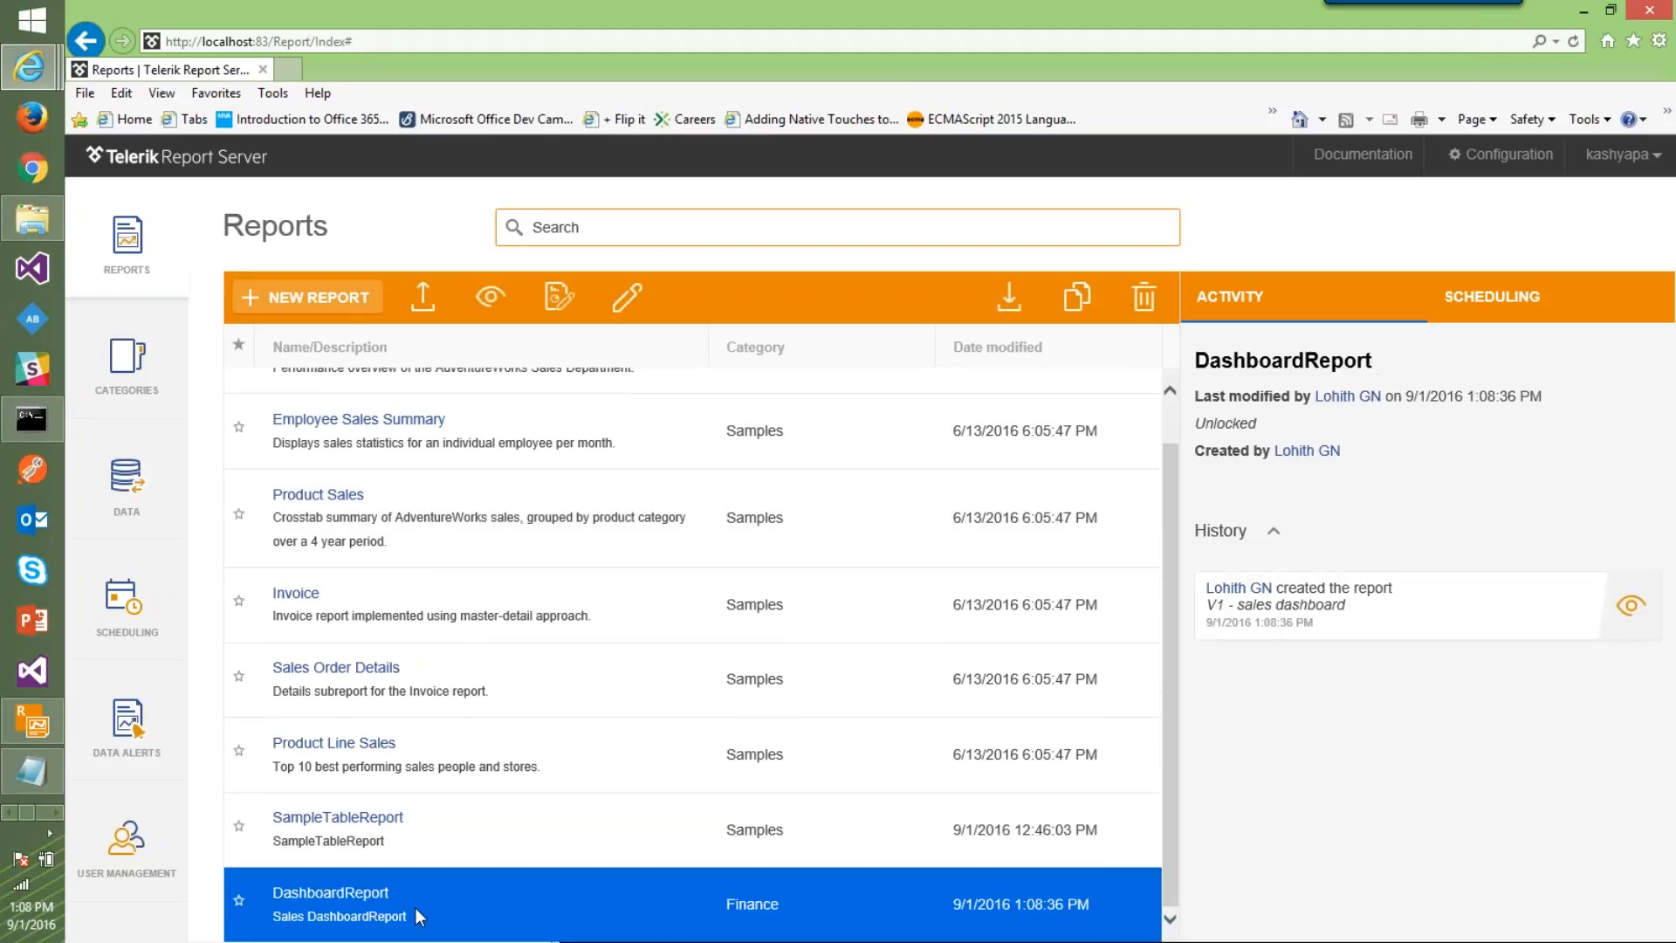
drag(1349, 605, 1208, 609)
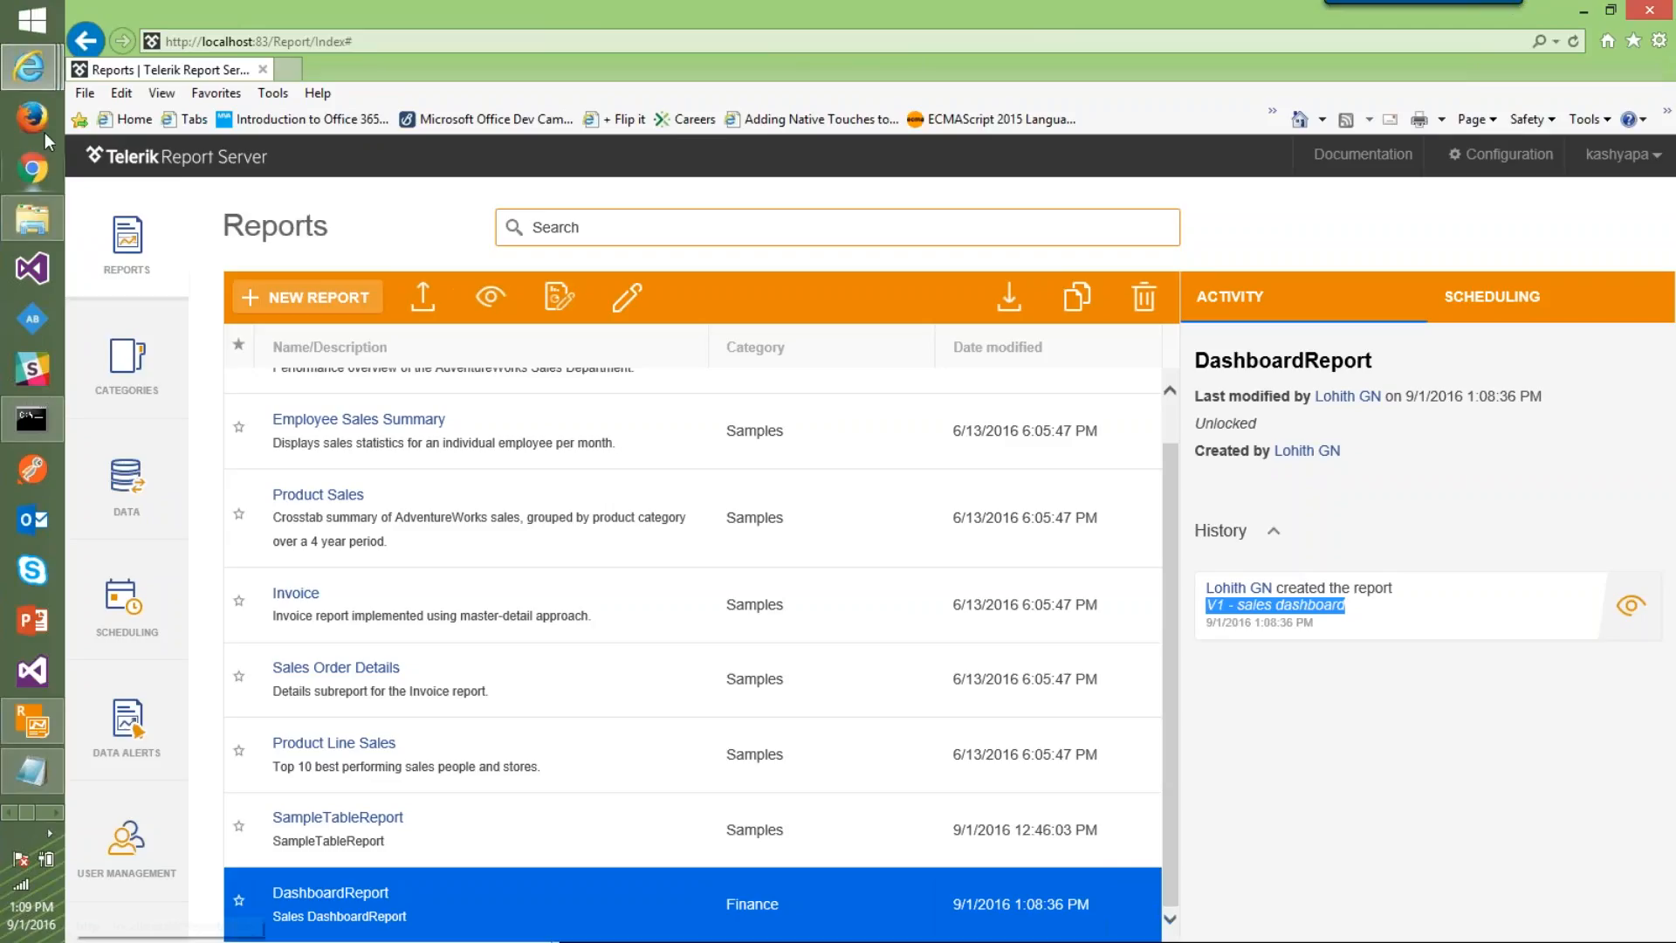
Open demos.telerik.com/reporting in a new browser tab and load the Dashboard demo report
click(26, 92)
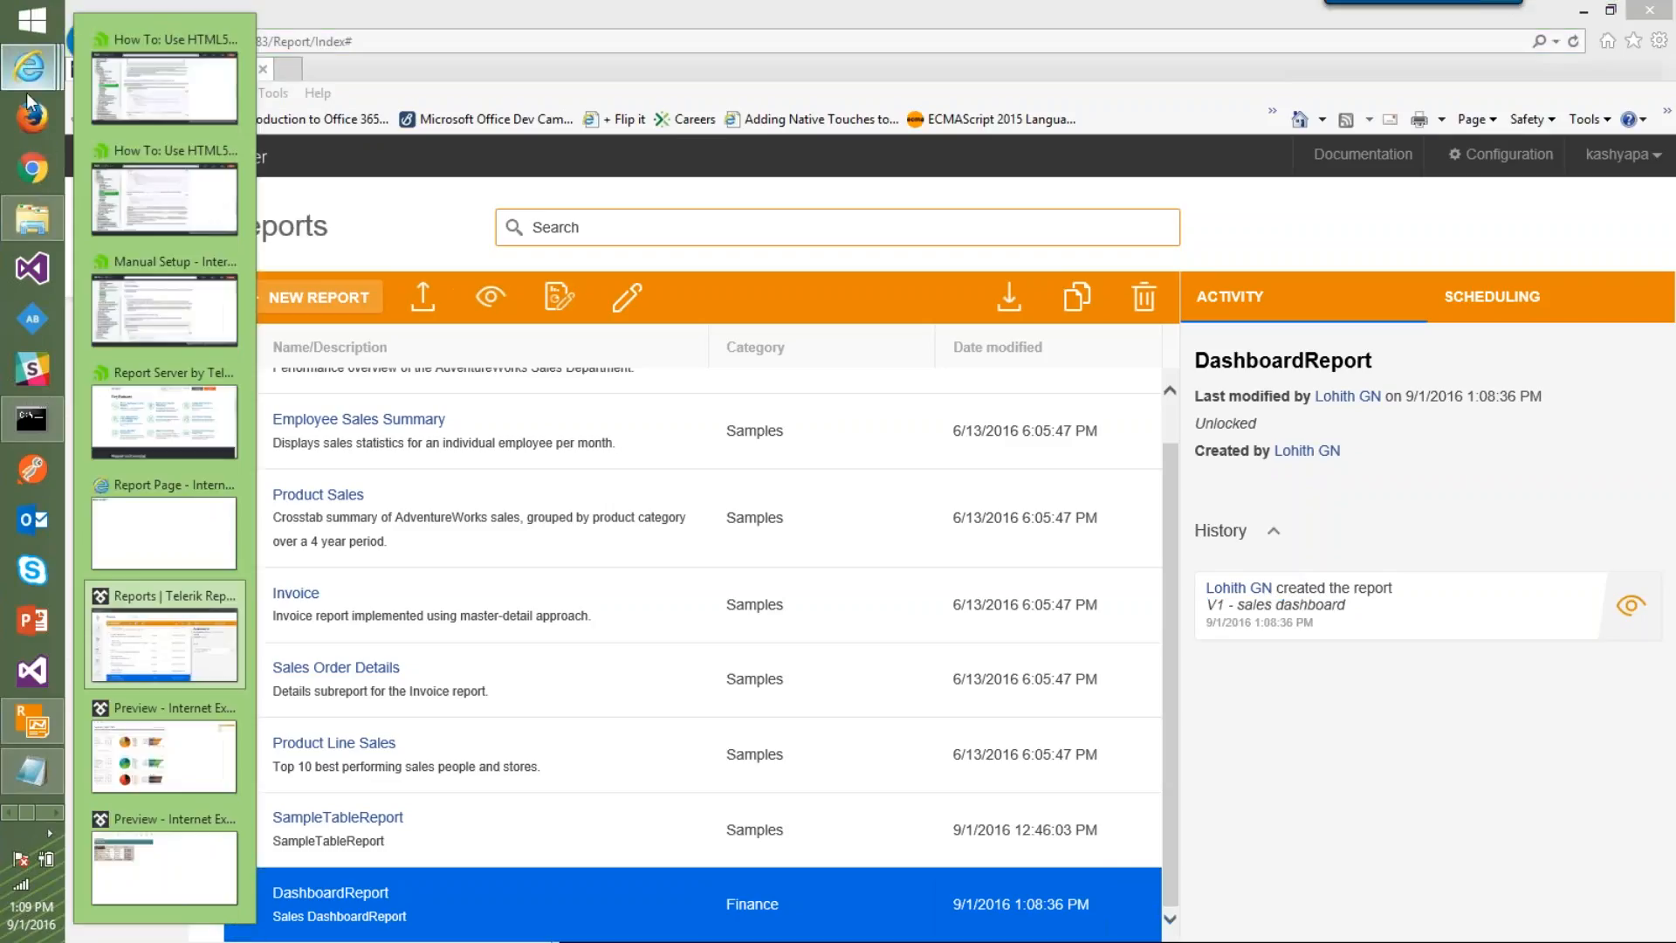
click(261, 284)
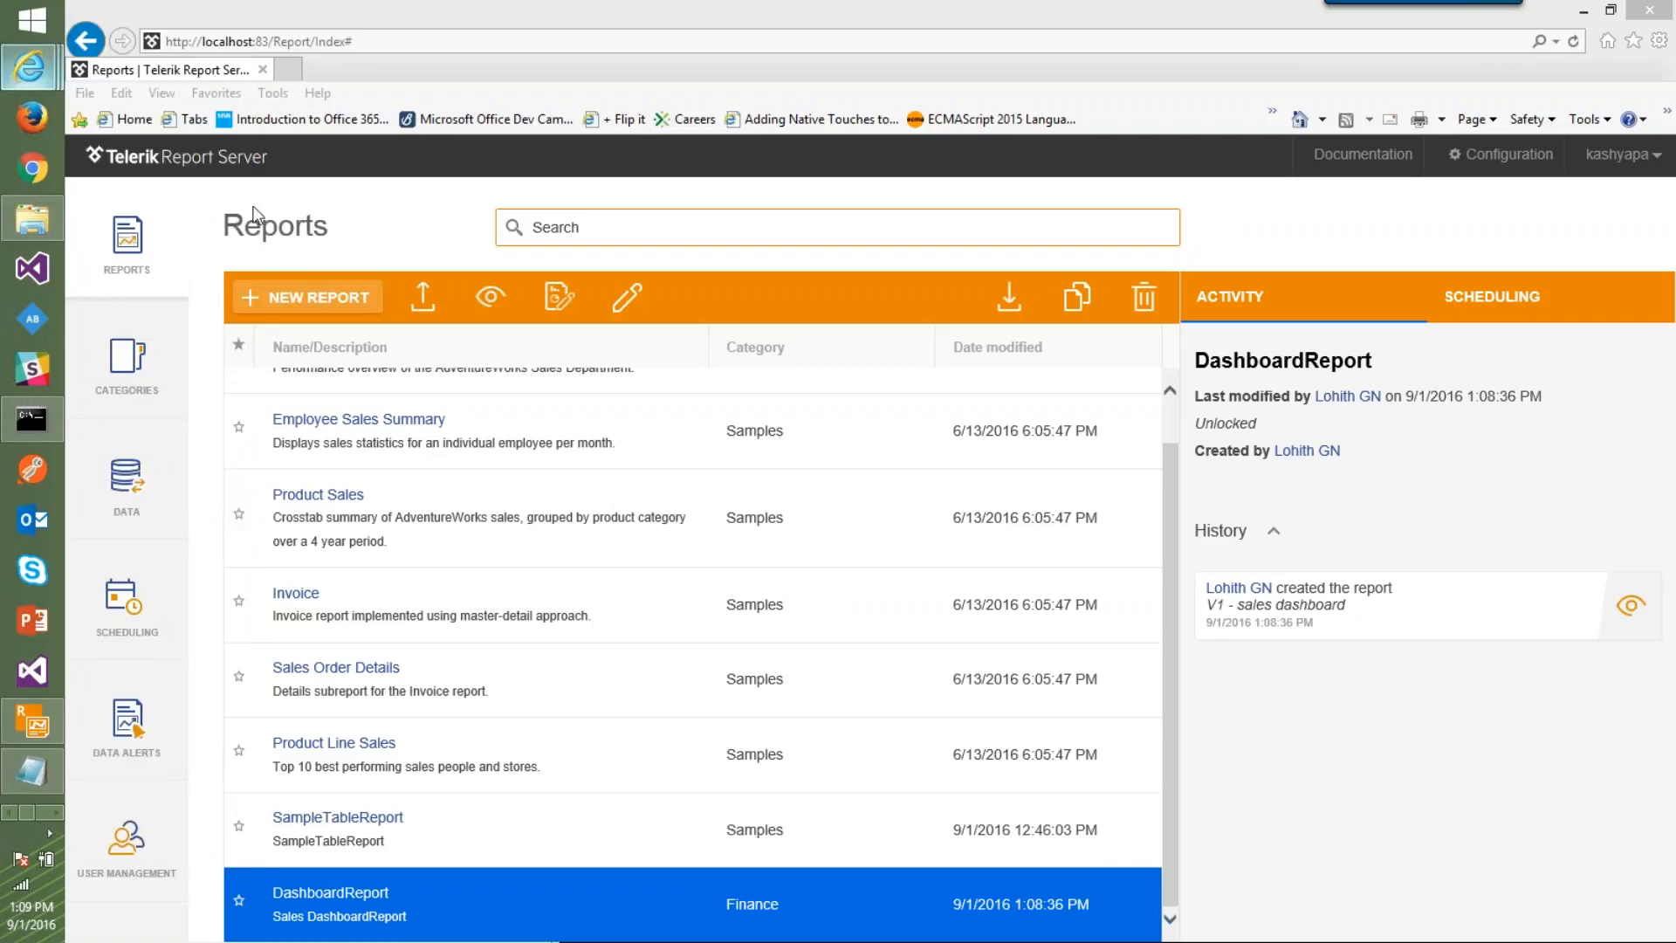
click(289, 70)
text(demos)
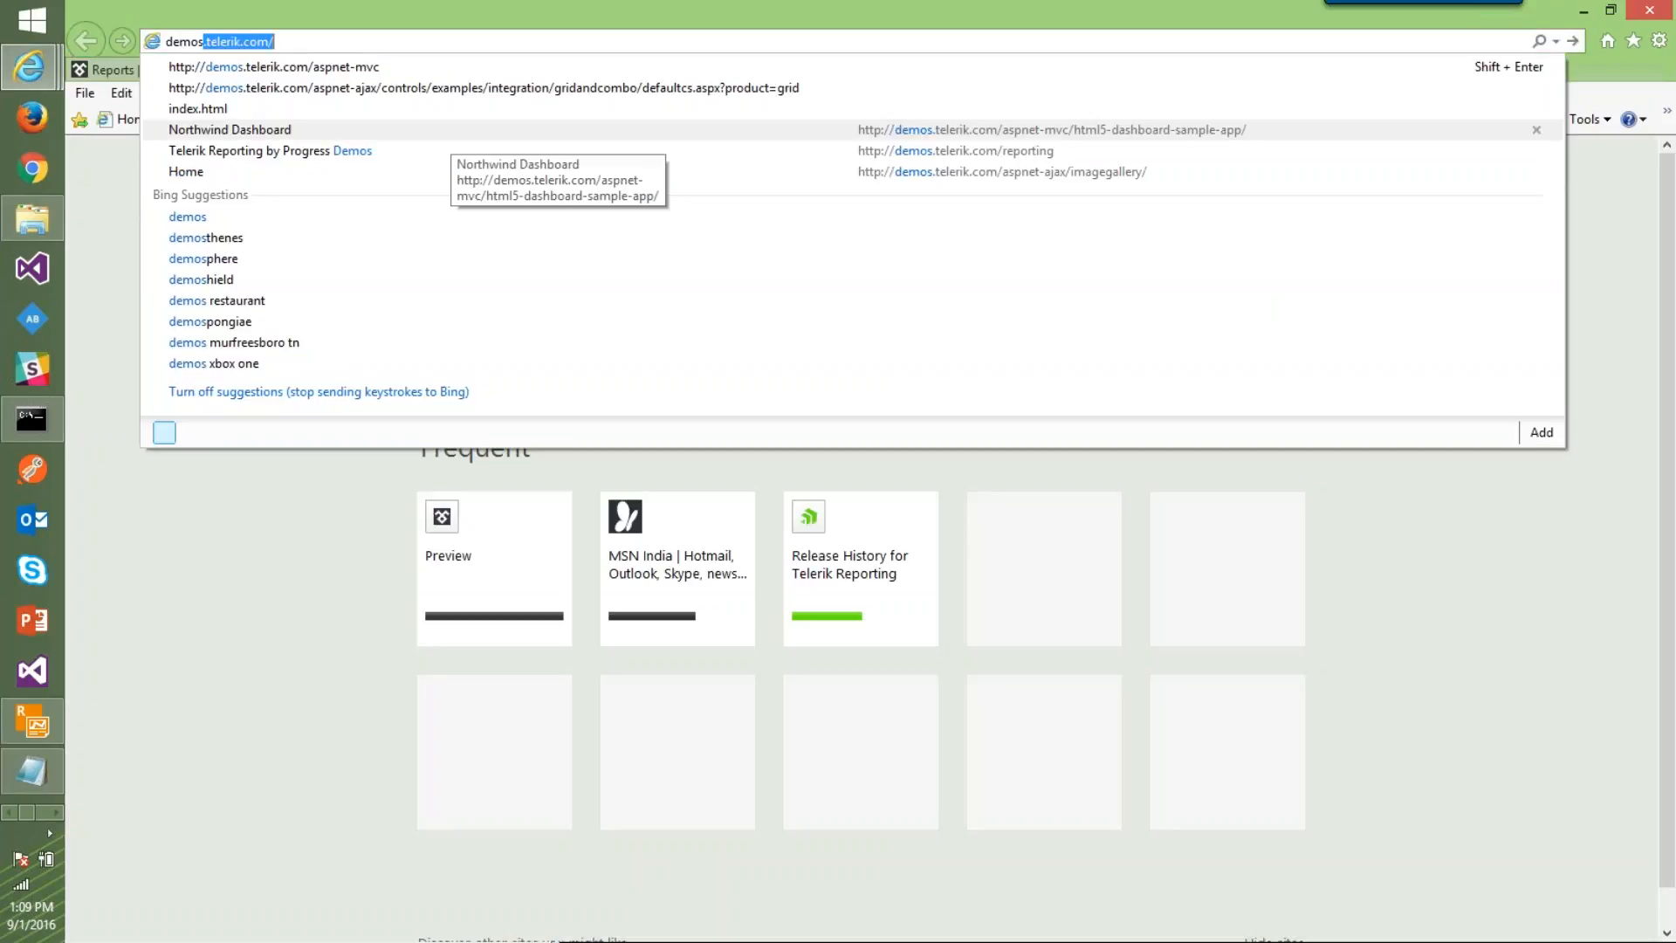
key(Down)
text(reporting)
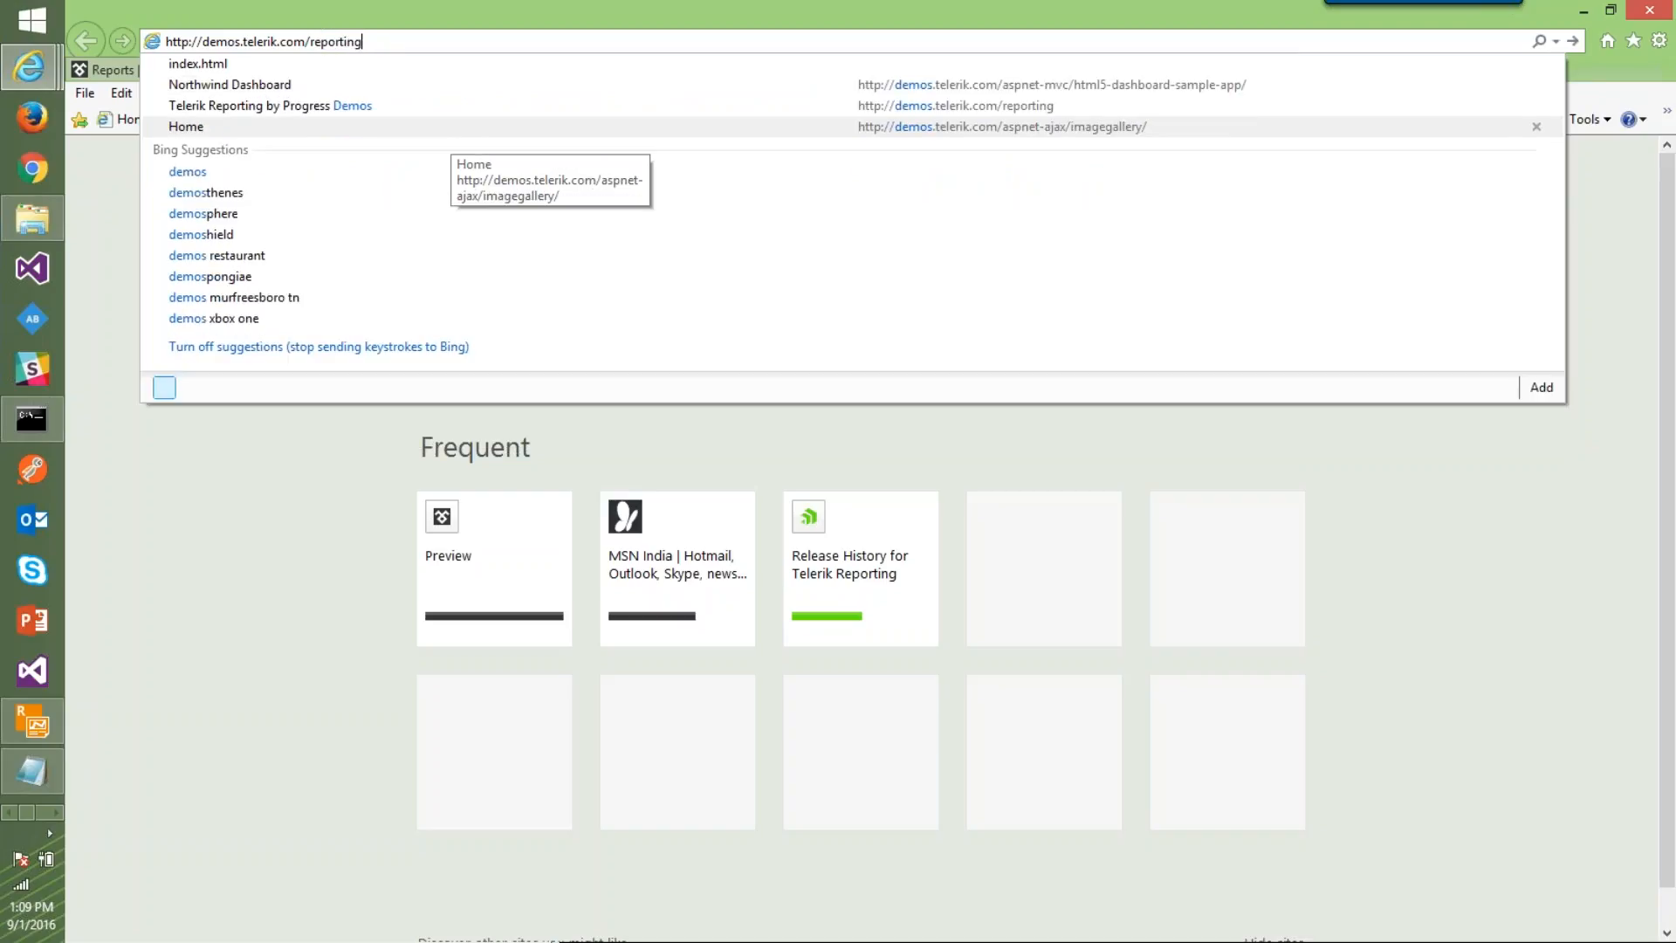
key(Return)
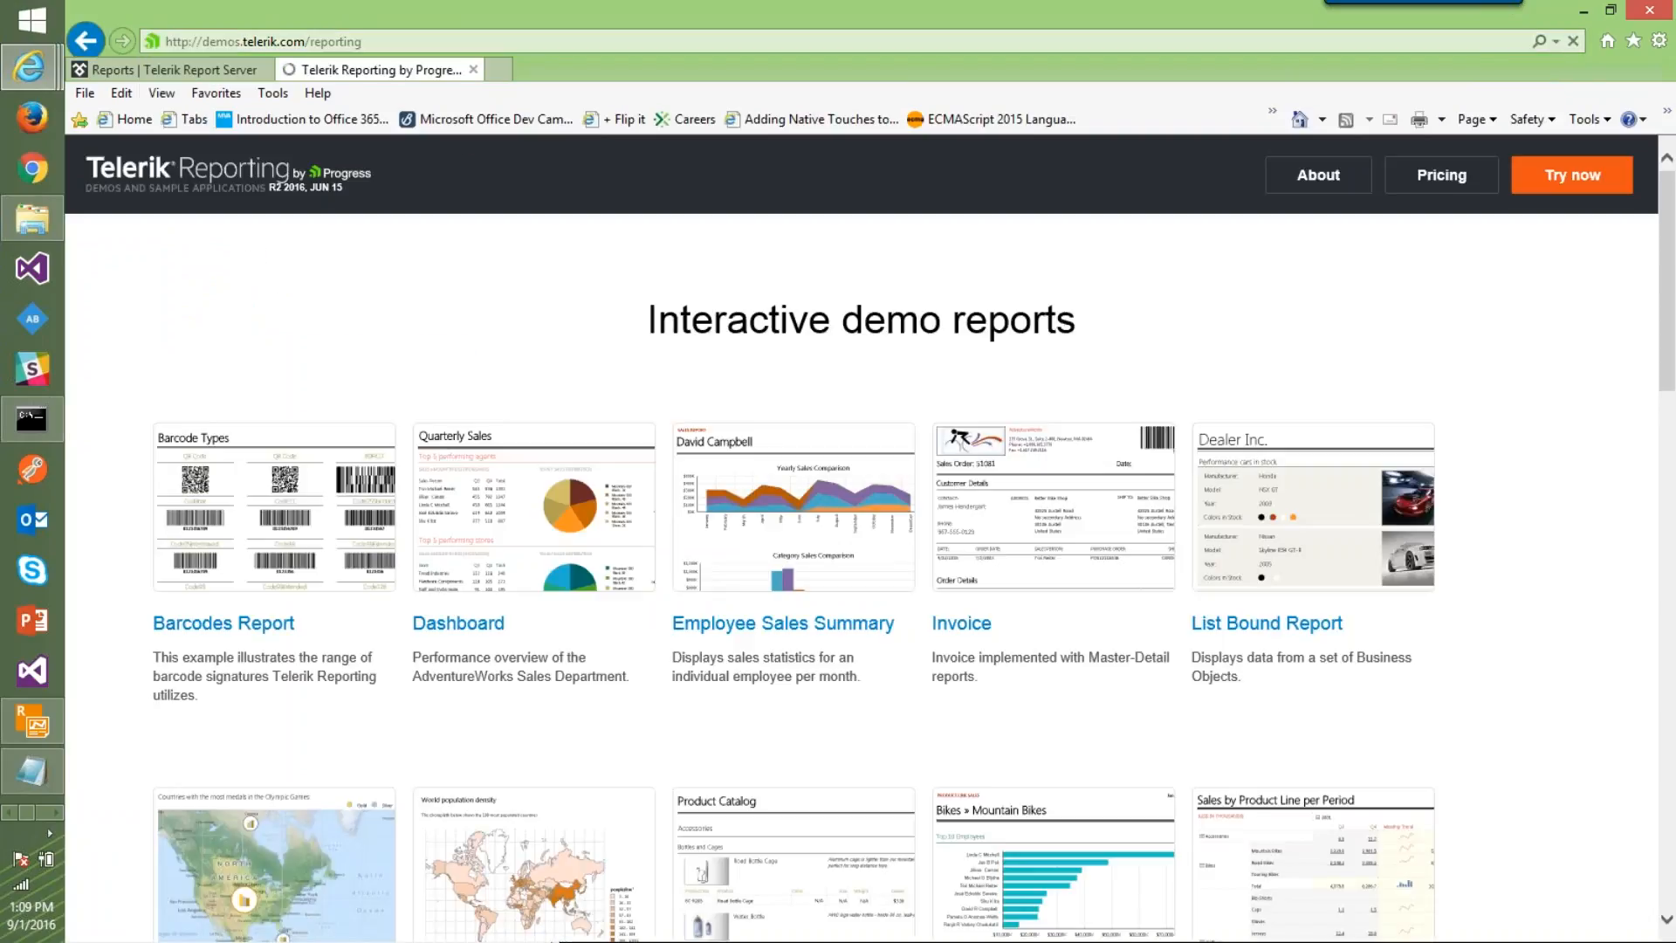
click(460, 632)
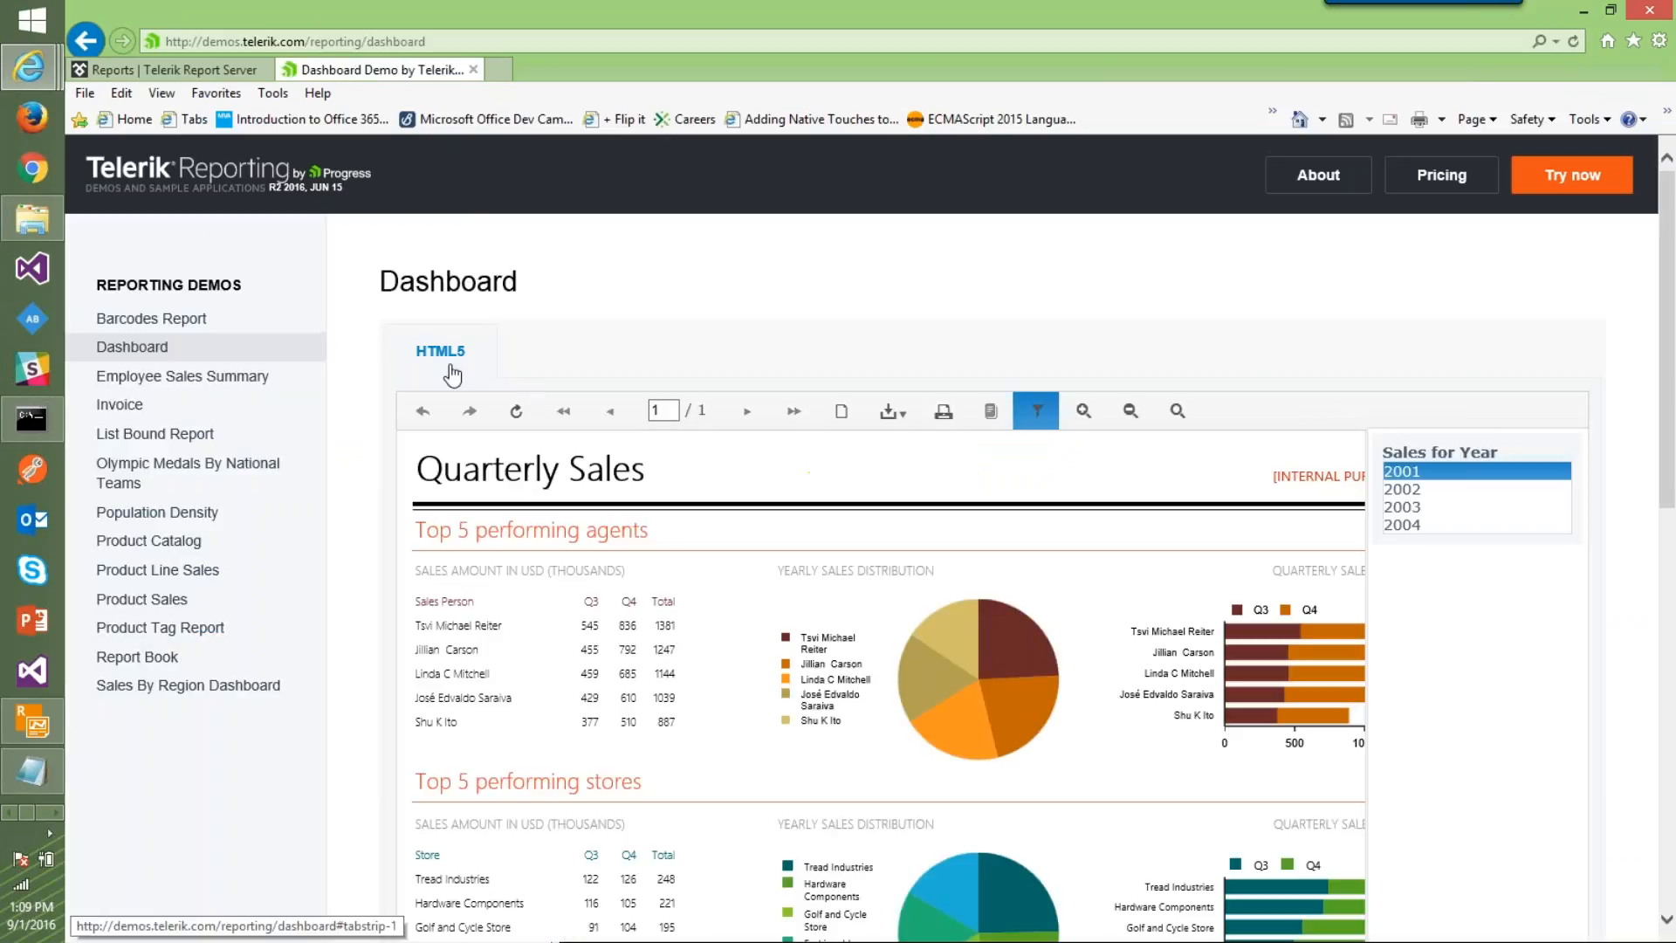
Look through the agents, stores and products sections of the Dashboard demo in the HTML5 viewer
scroll(448, 370, down, 10)
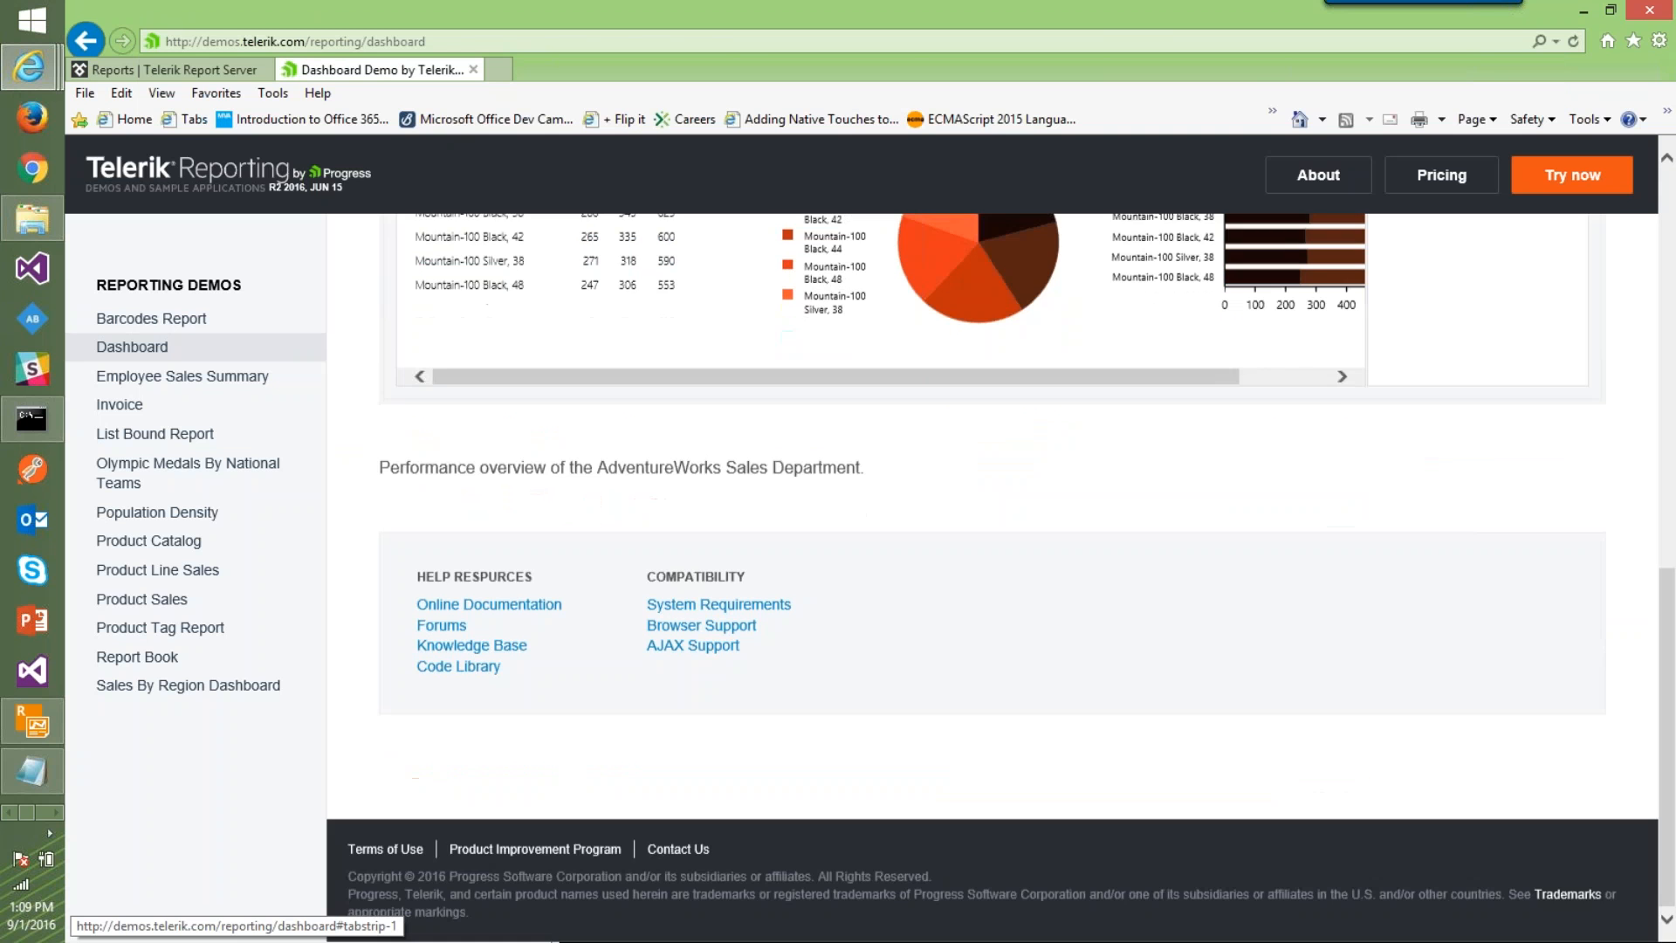
scroll(449, 371, up, 5)
scroll(872, 576, up, 4)
scroll(873, 576, down, 1)
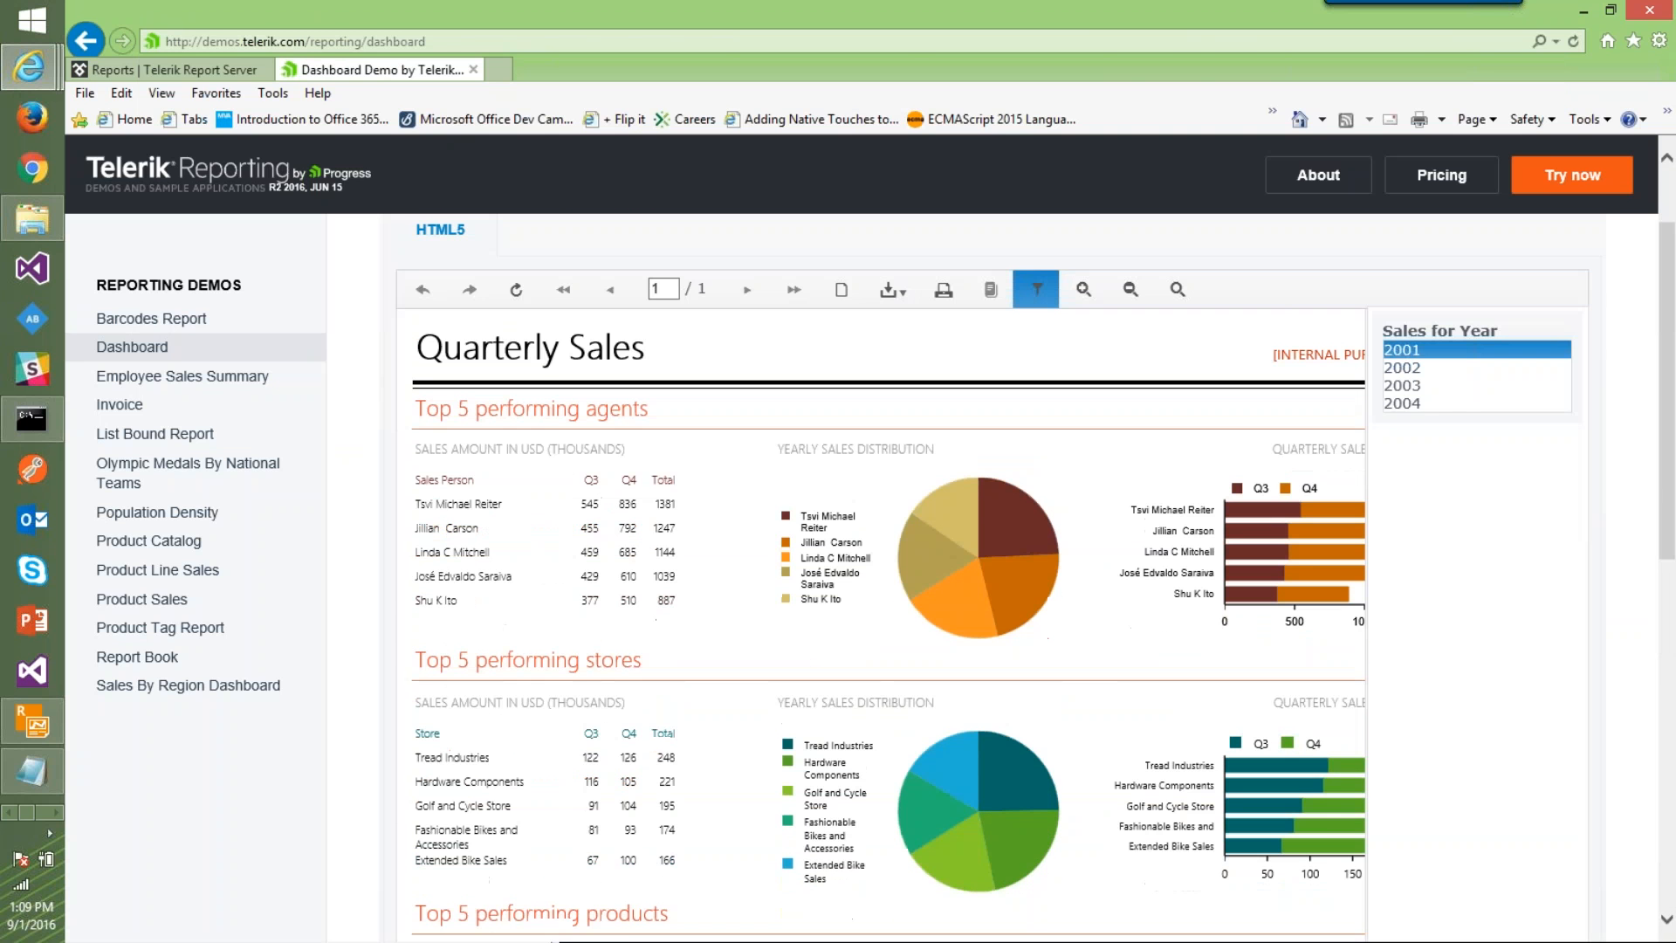
scroll(441, 367, up, 1)
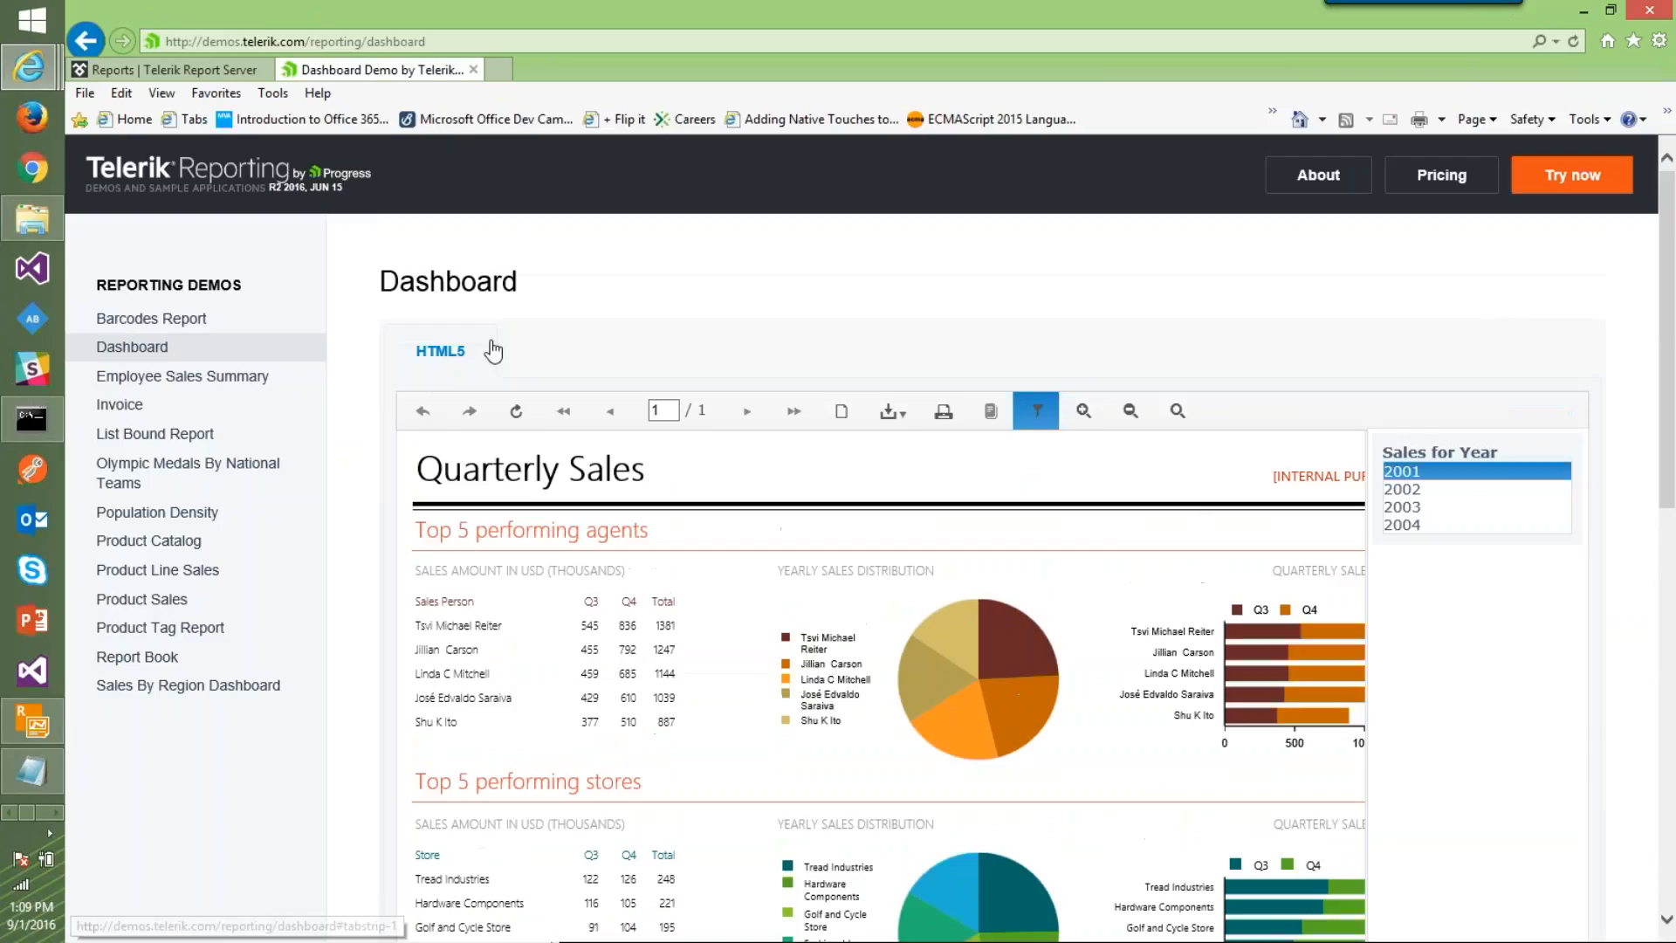
scroll(615, 347, down, 10)
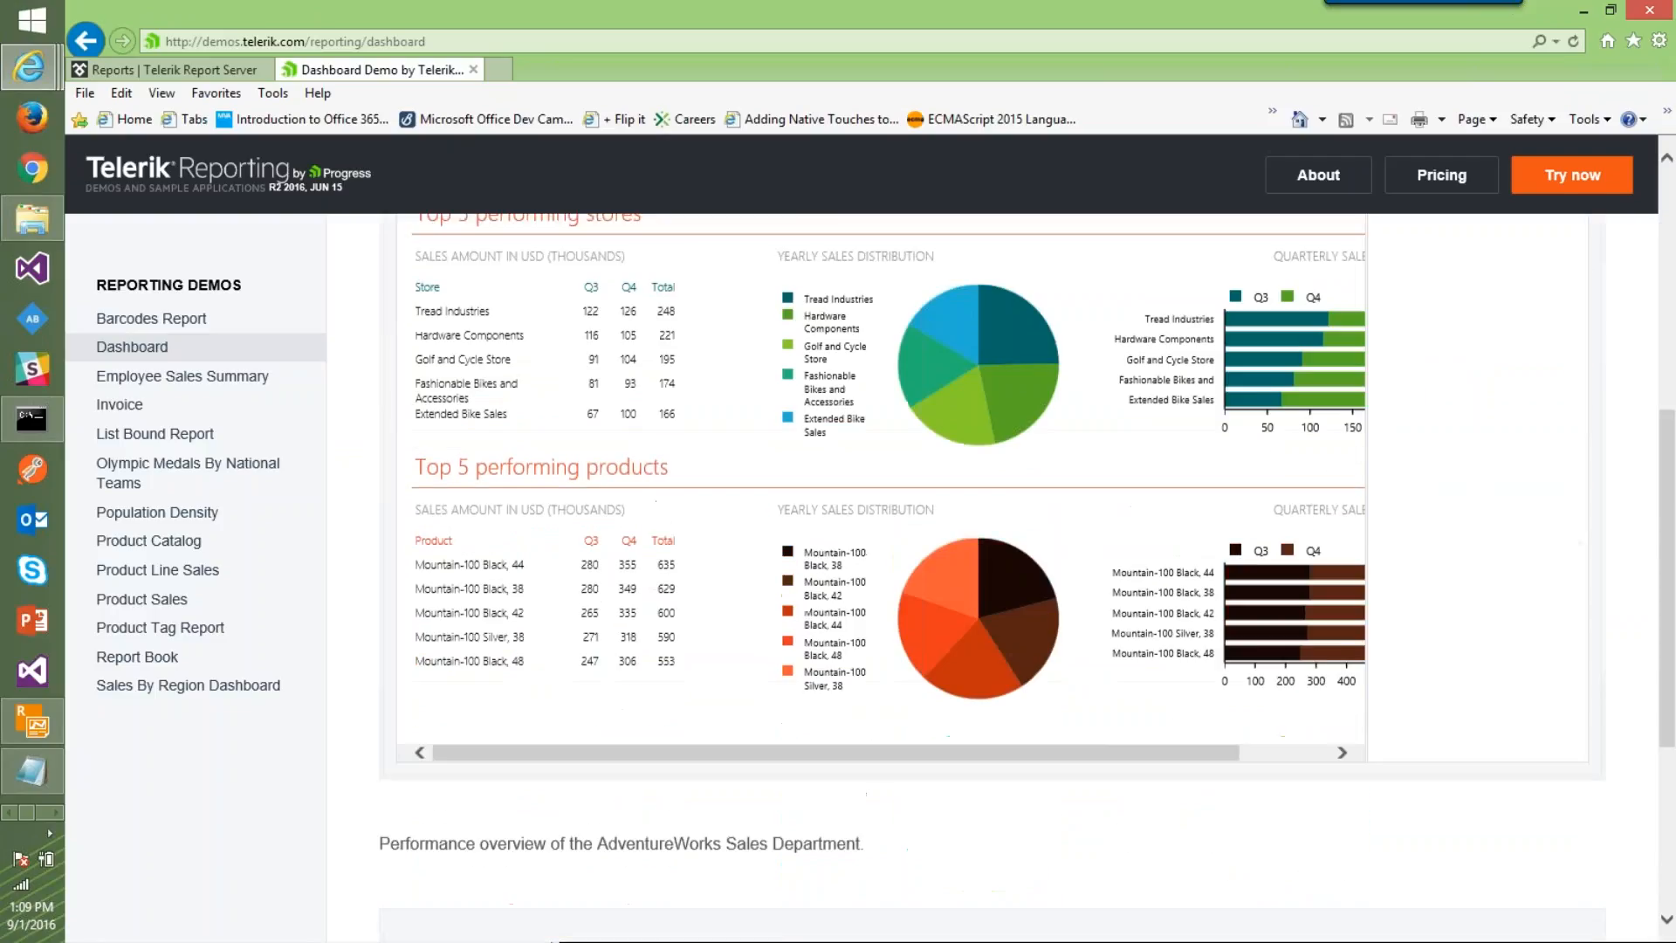
scroll(773, 340, up, 10)
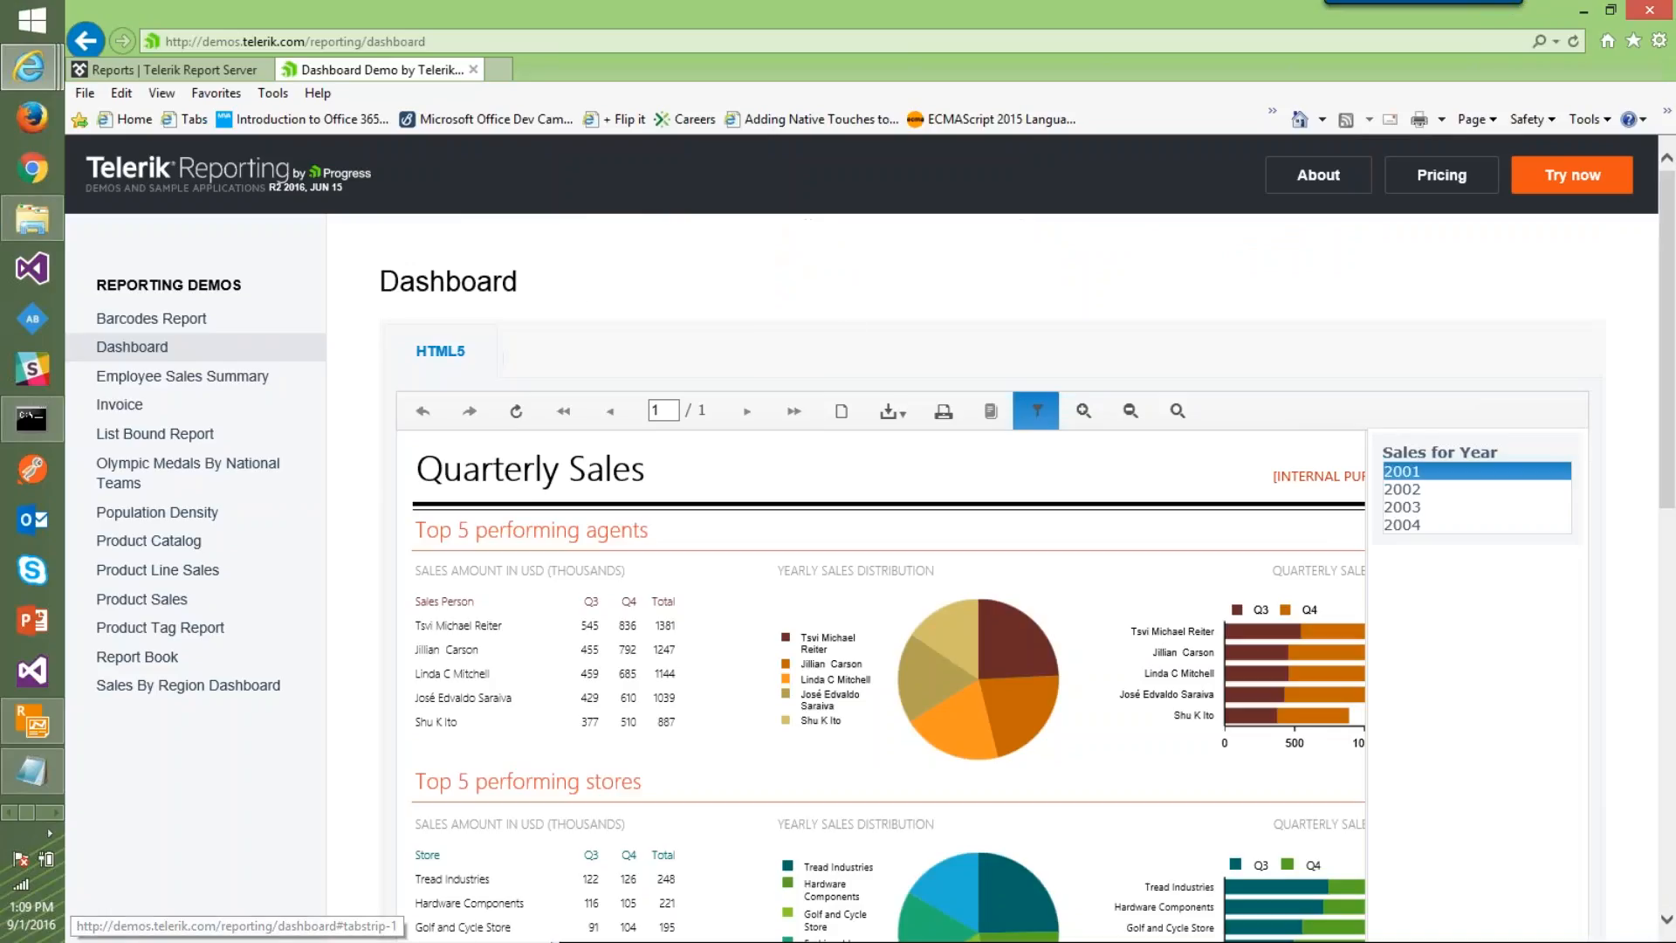
Switch to File Explorer and browse to the Html5\ReportViewer folder of the Telerik Reporting R2 2016 installation
click(33, 220)
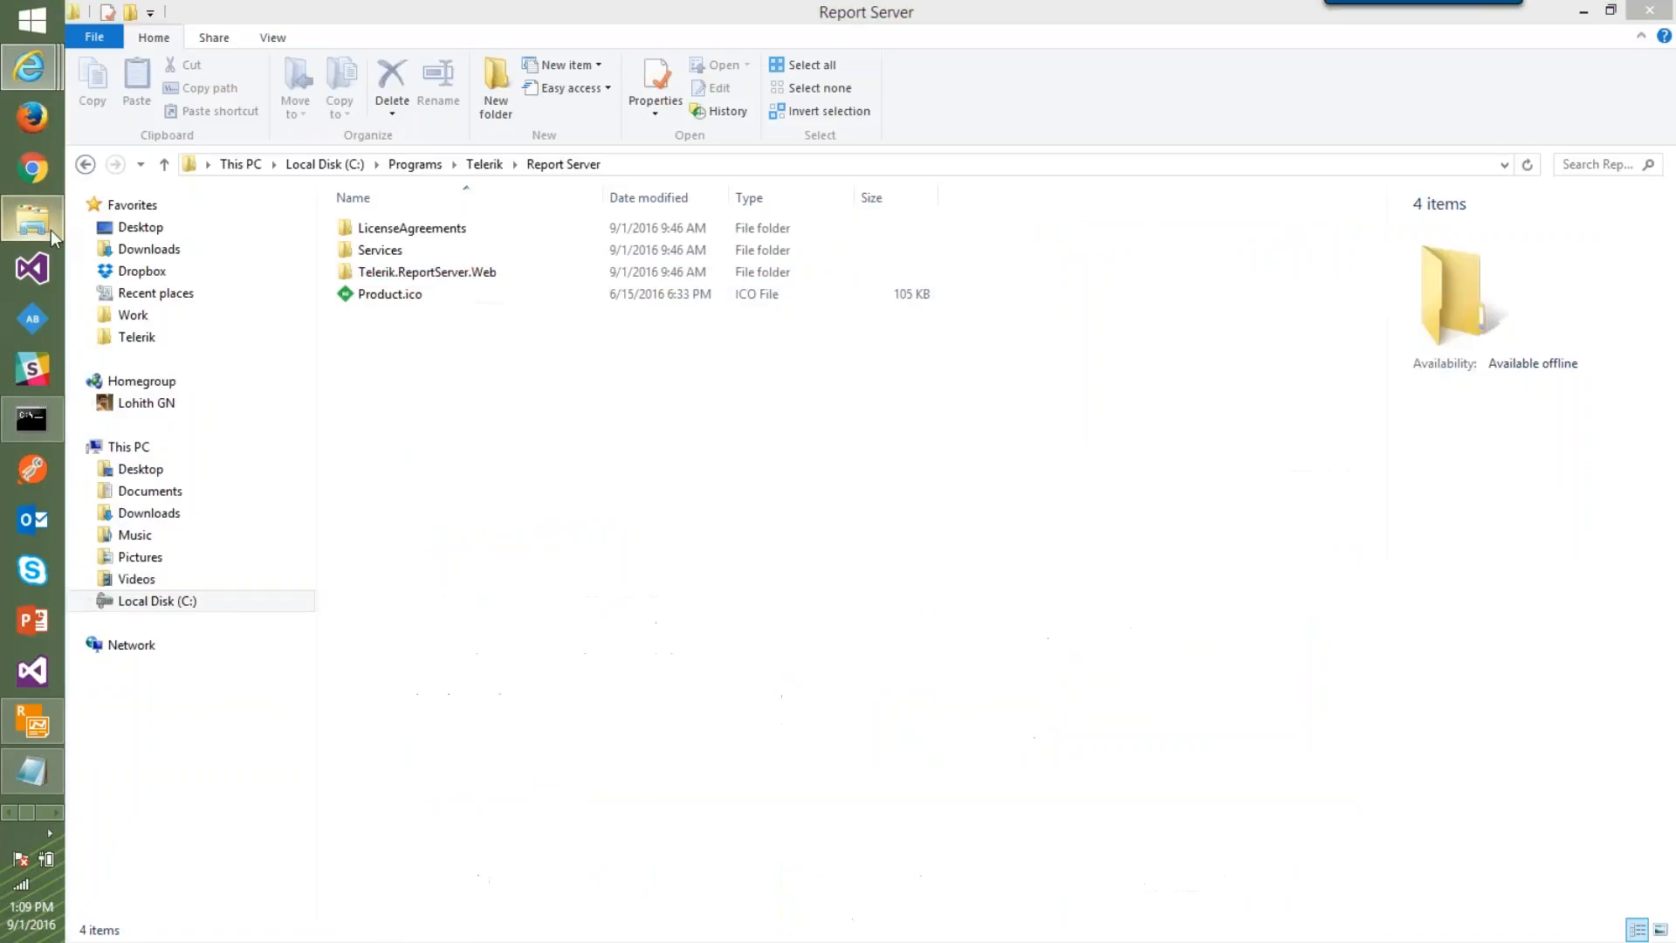
click(484, 164)
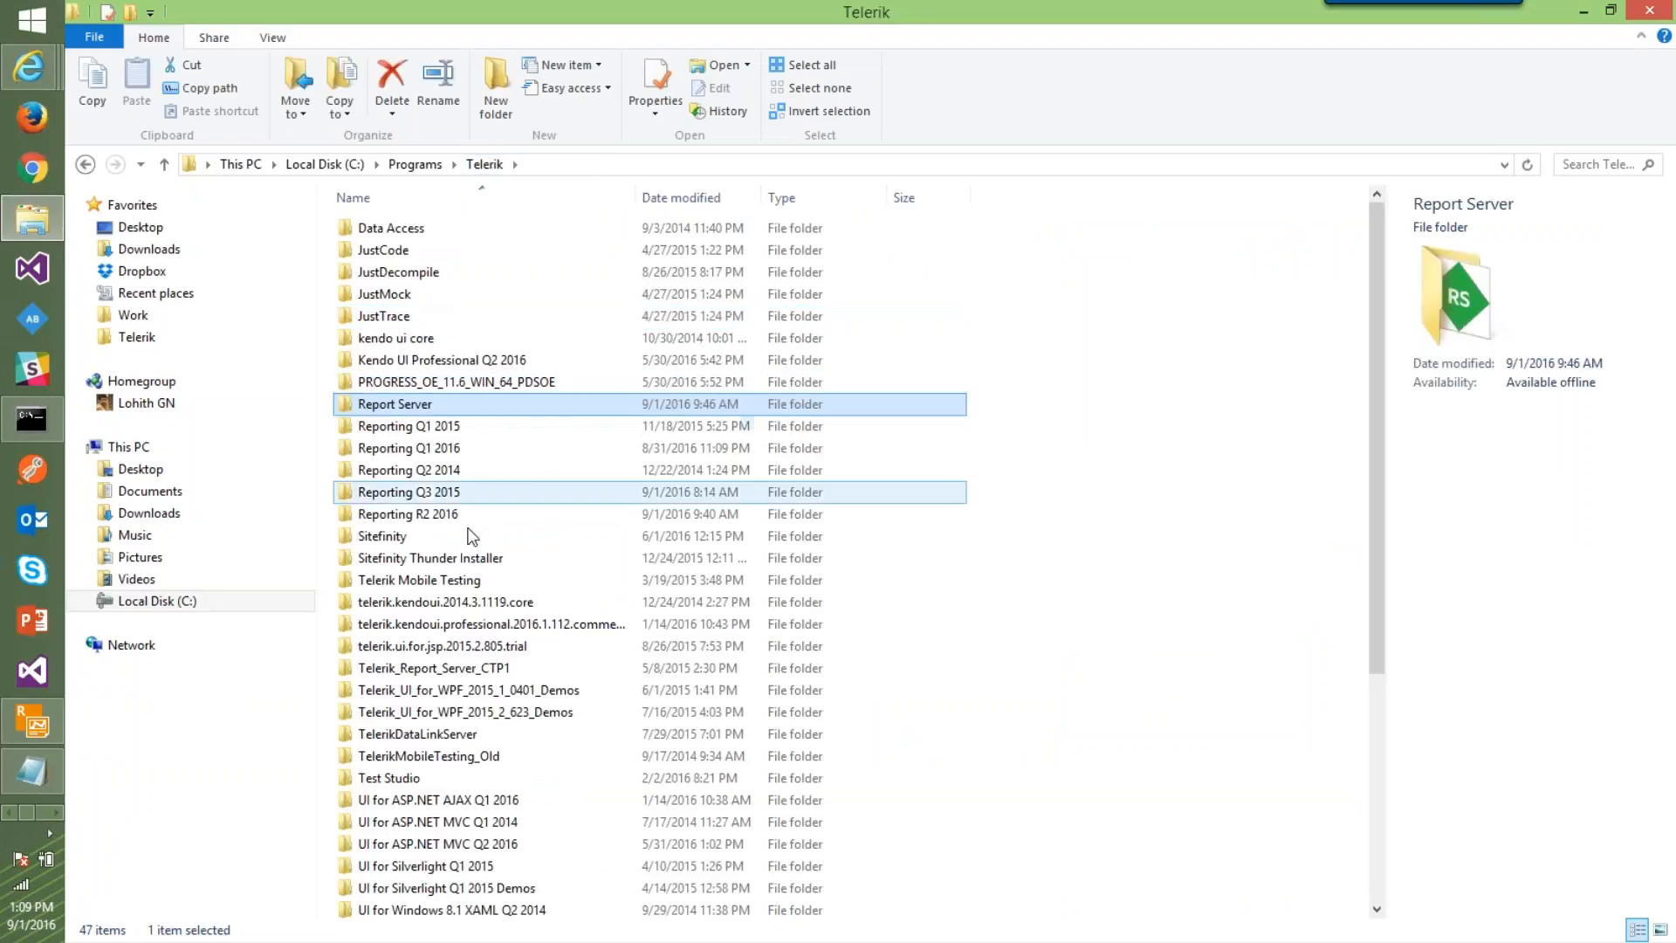
click(414, 515)
double_click(412, 514)
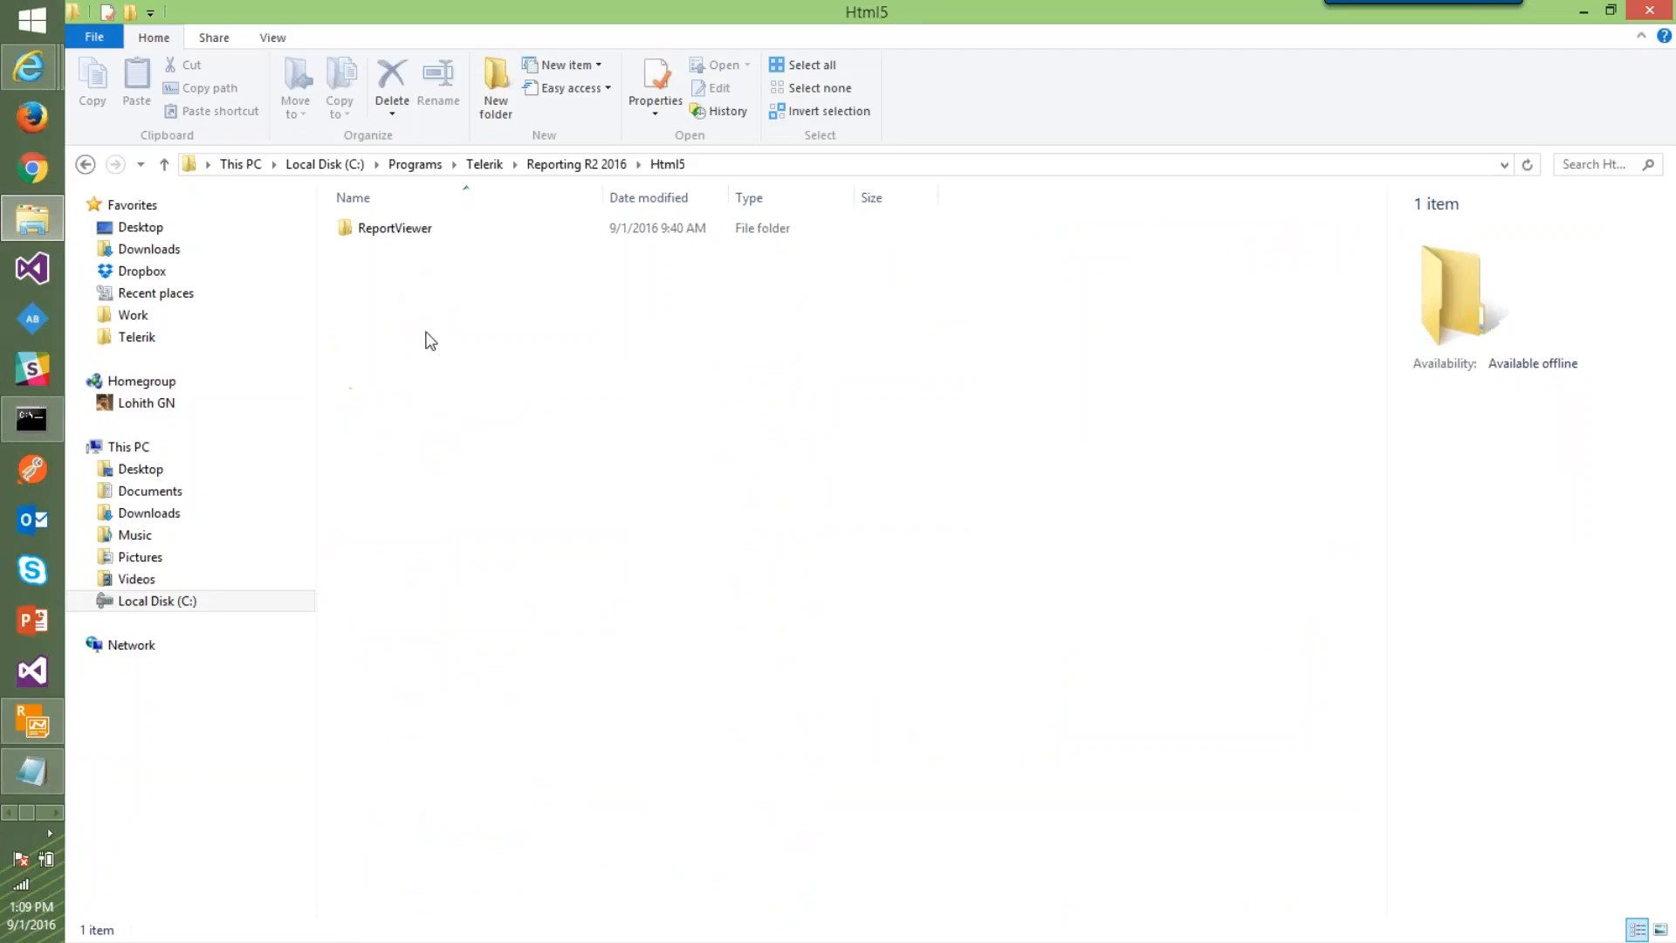
click(559, 164)
double_click(407, 276)
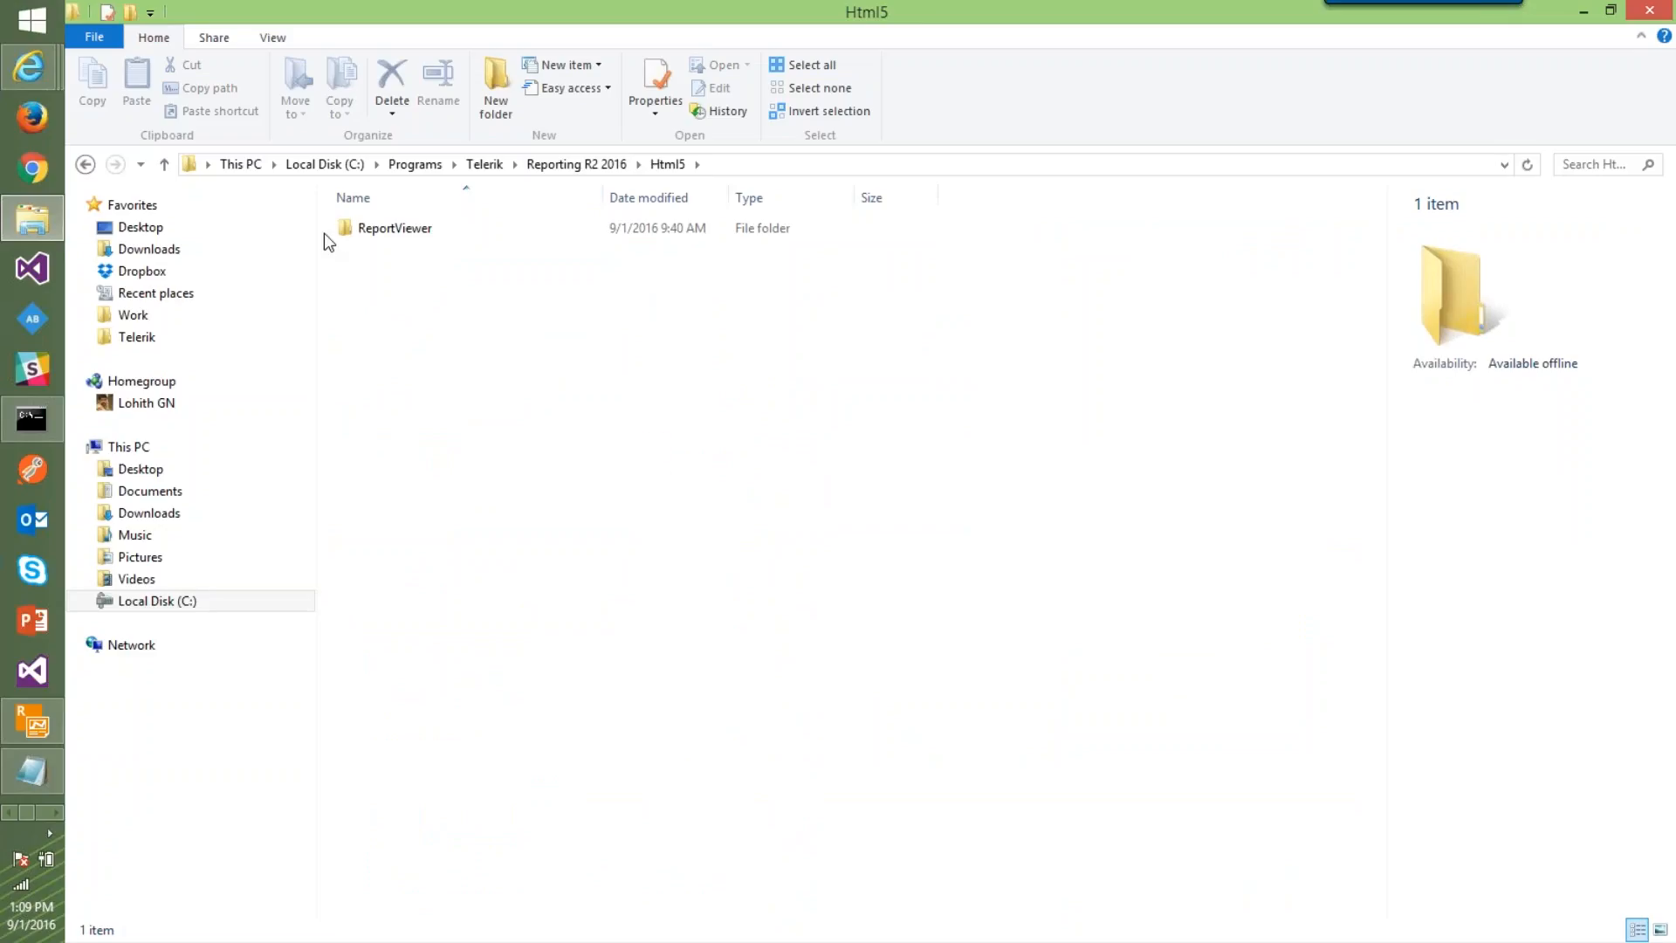
click(439, 232)
double_click(439, 232)
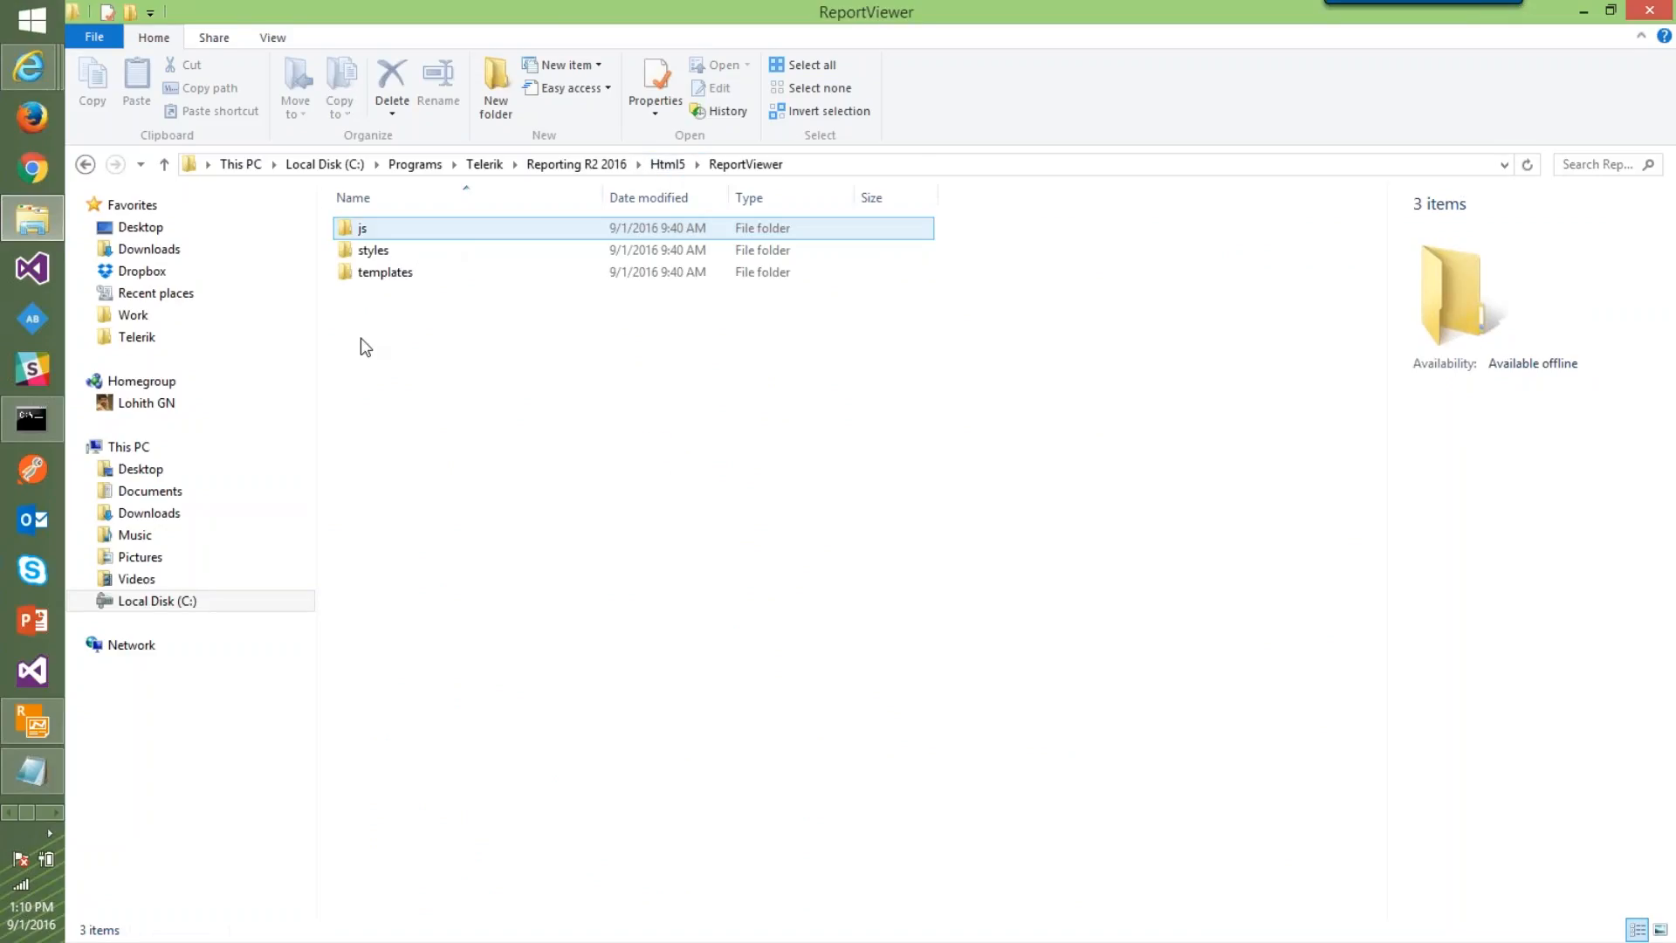
Open the js folder and examine the report viewer and Kendo subset script files
click(365, 228)
double_click(365, 227)
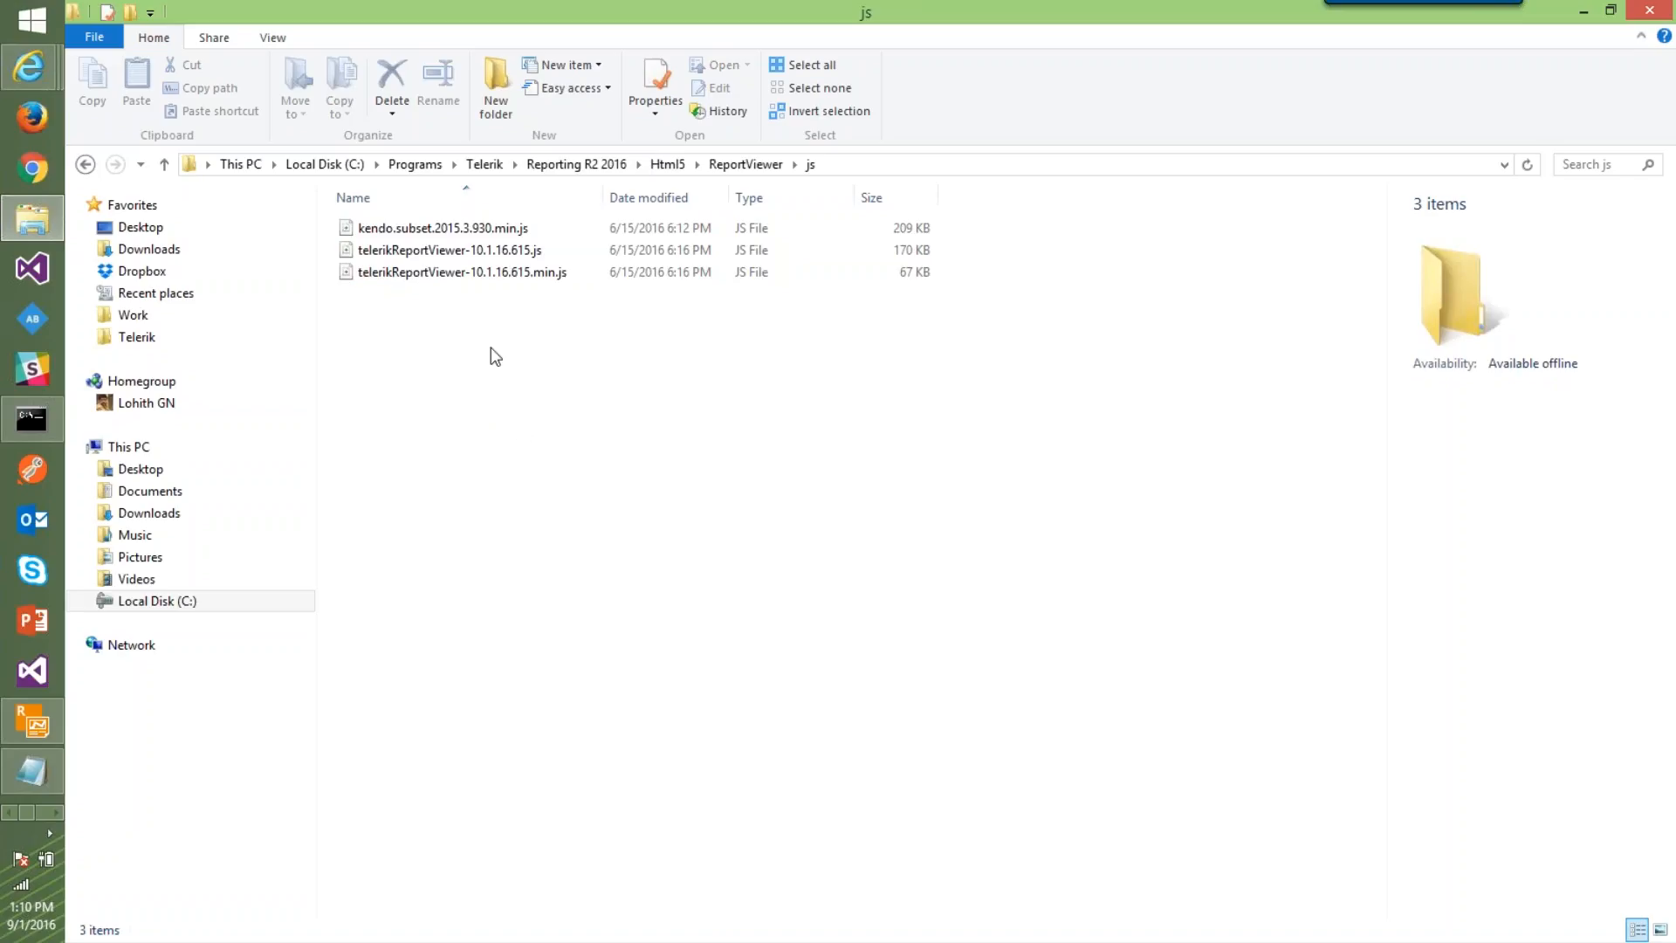
click(522, 280)
click(486, 233)
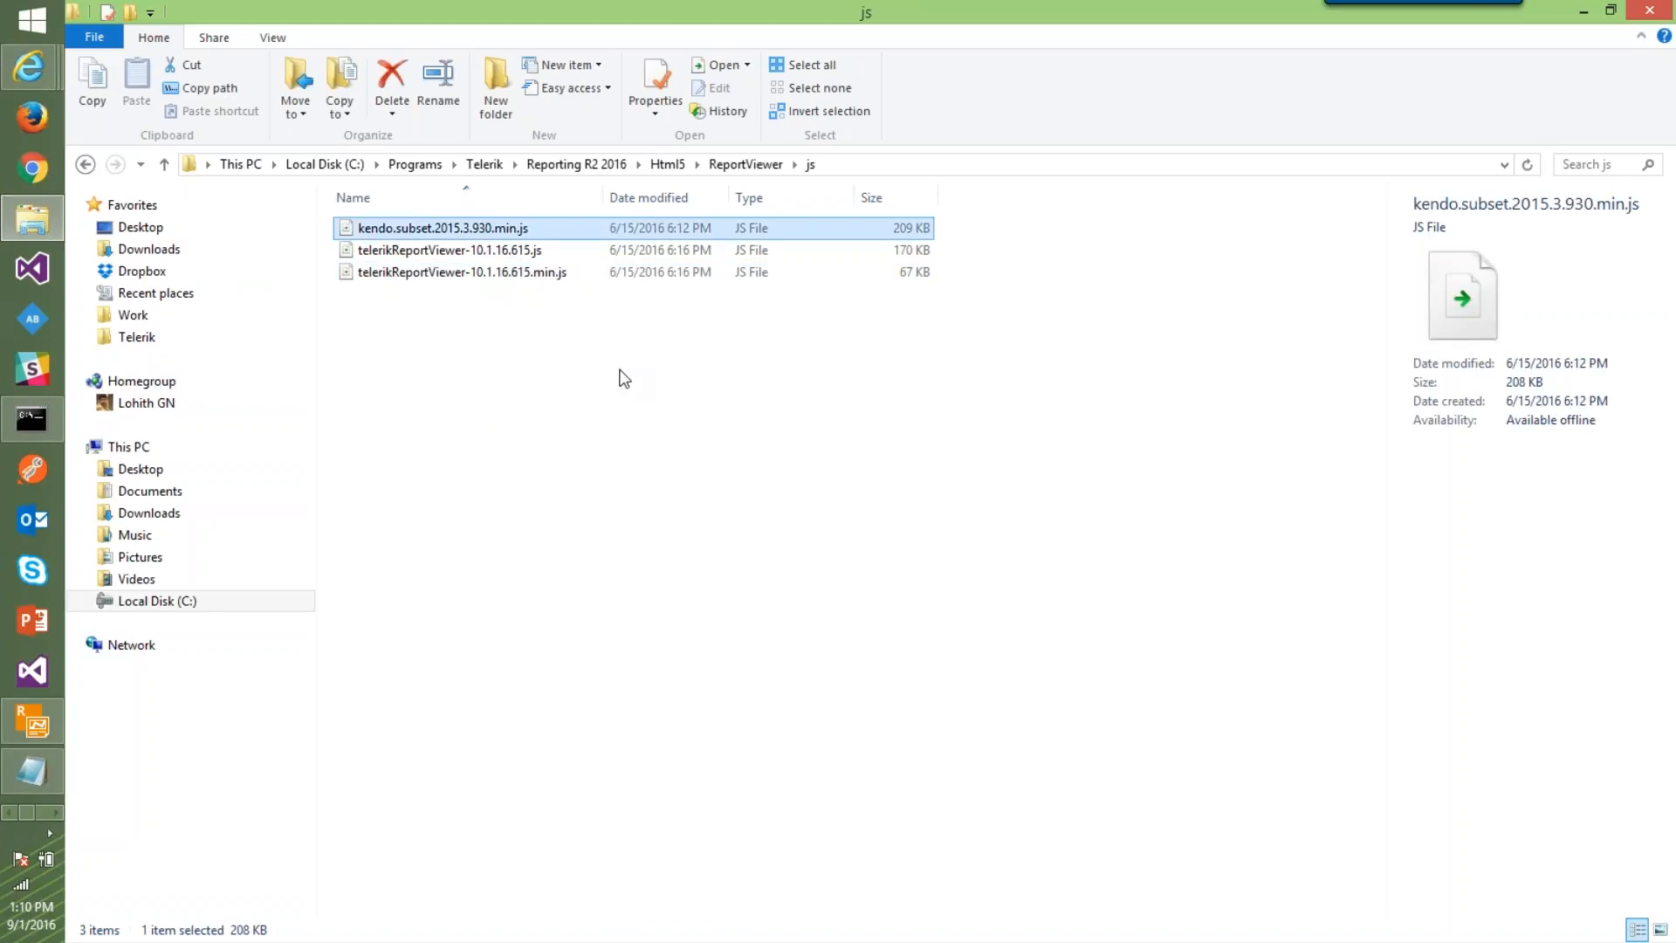
Review the report viewer's styles folder, then its templates folder, and select telerikReportViewerTemplate.html
key(BackSpace)
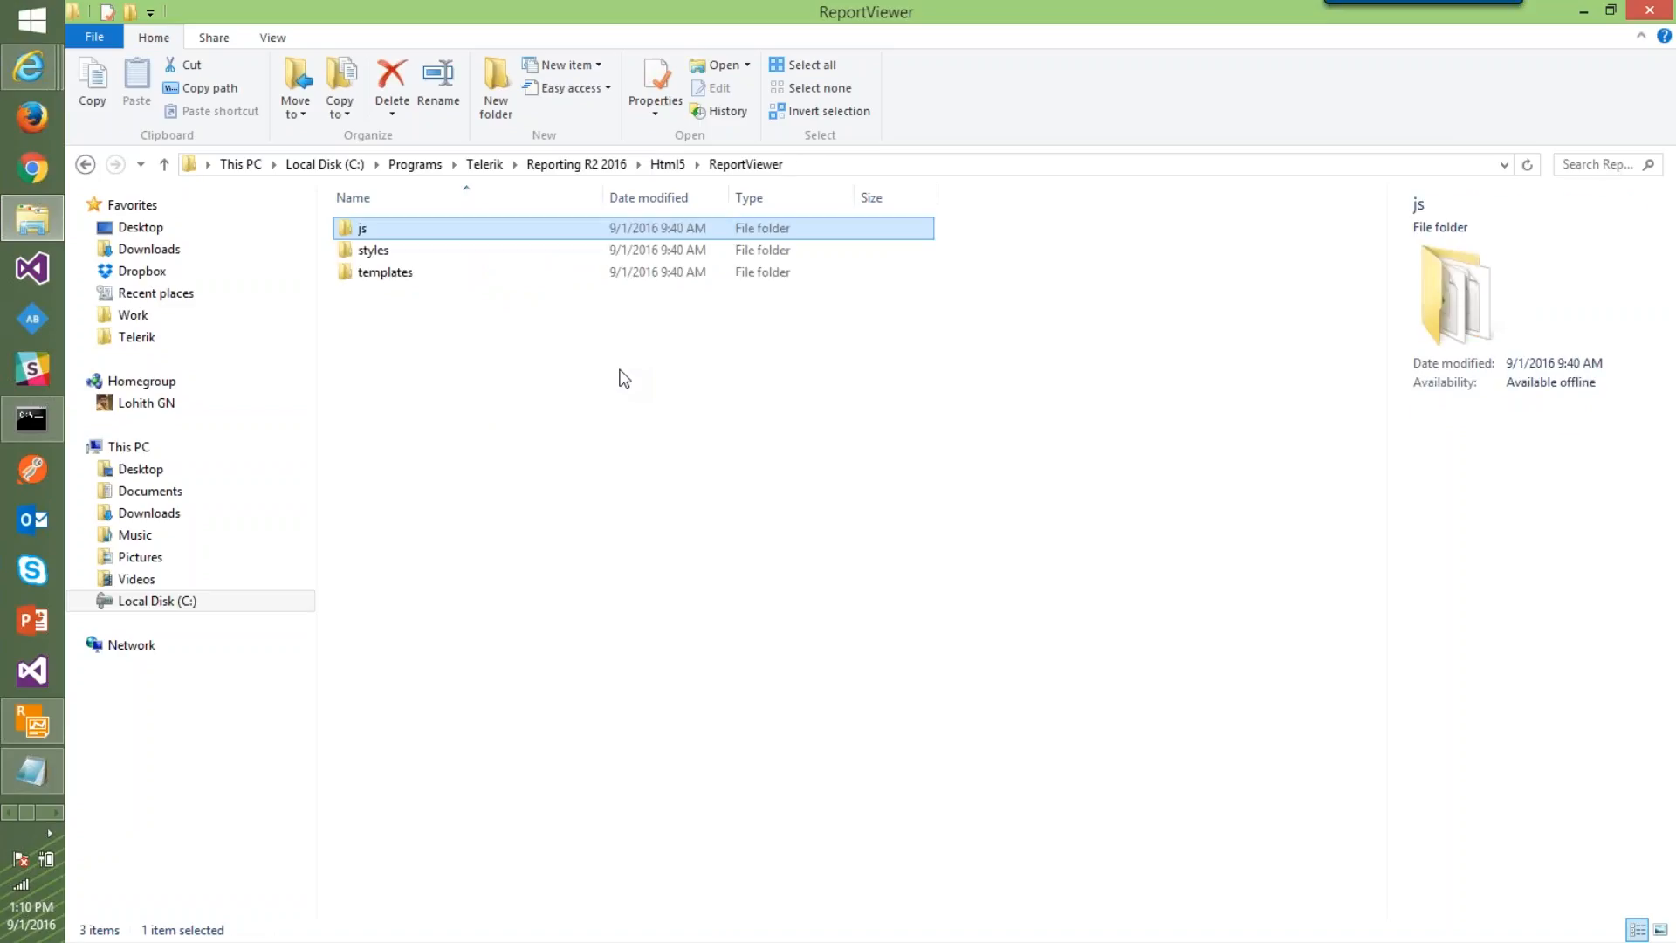
double_click(382, 251)
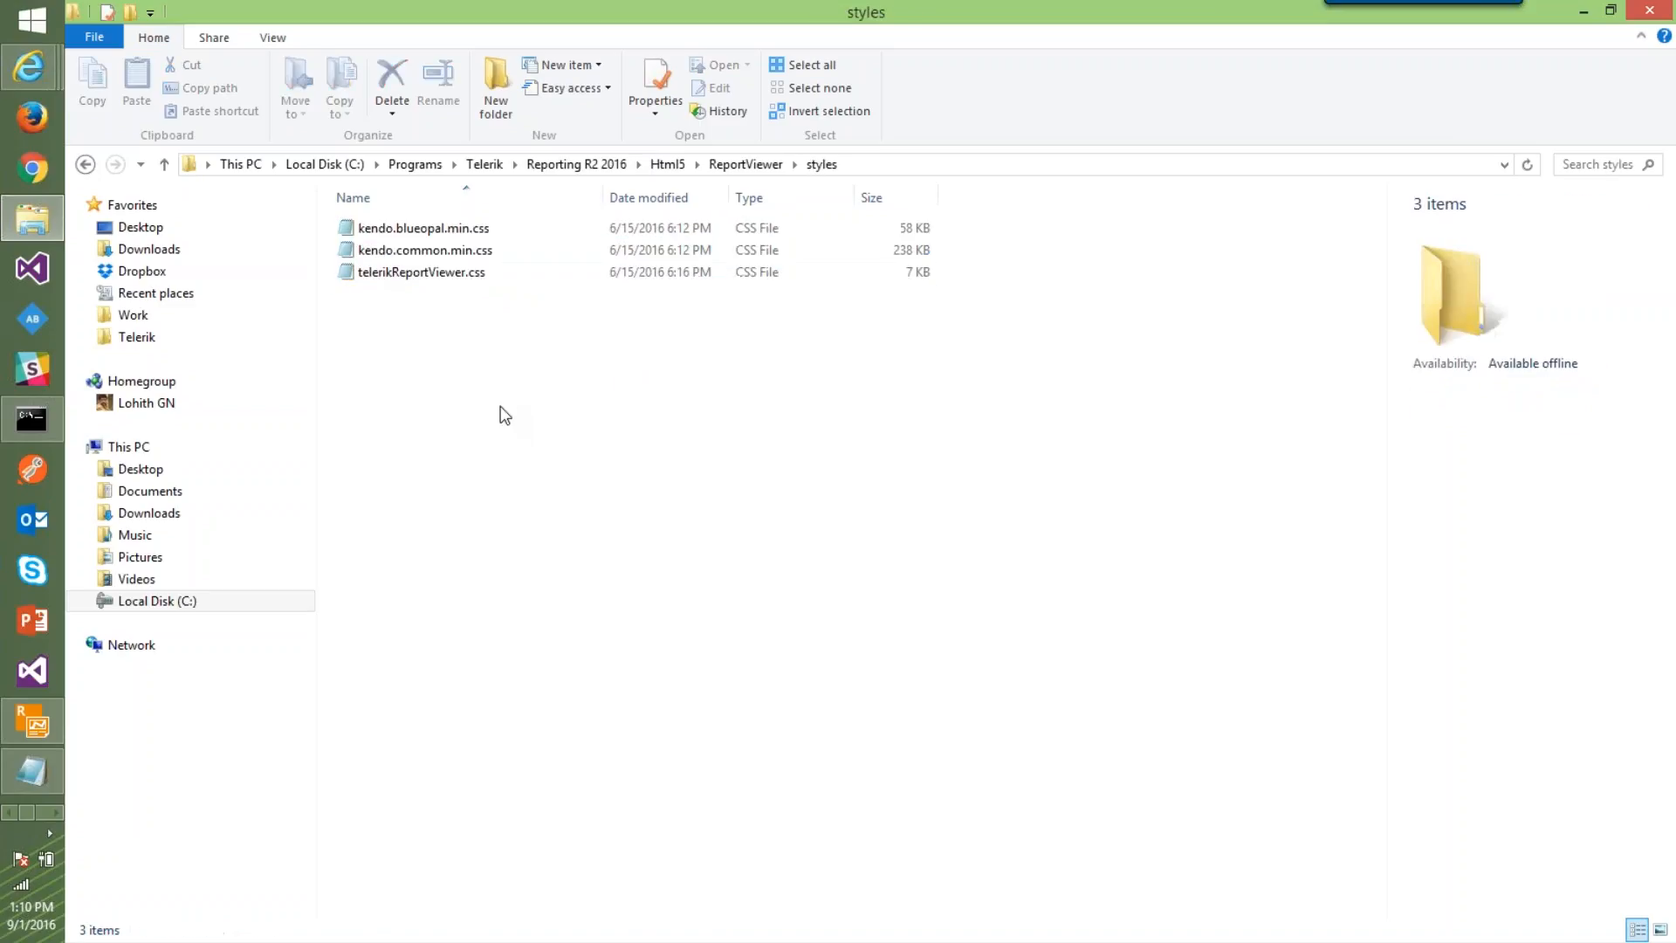
key(BackSpace)
key(Down)
key(Return)
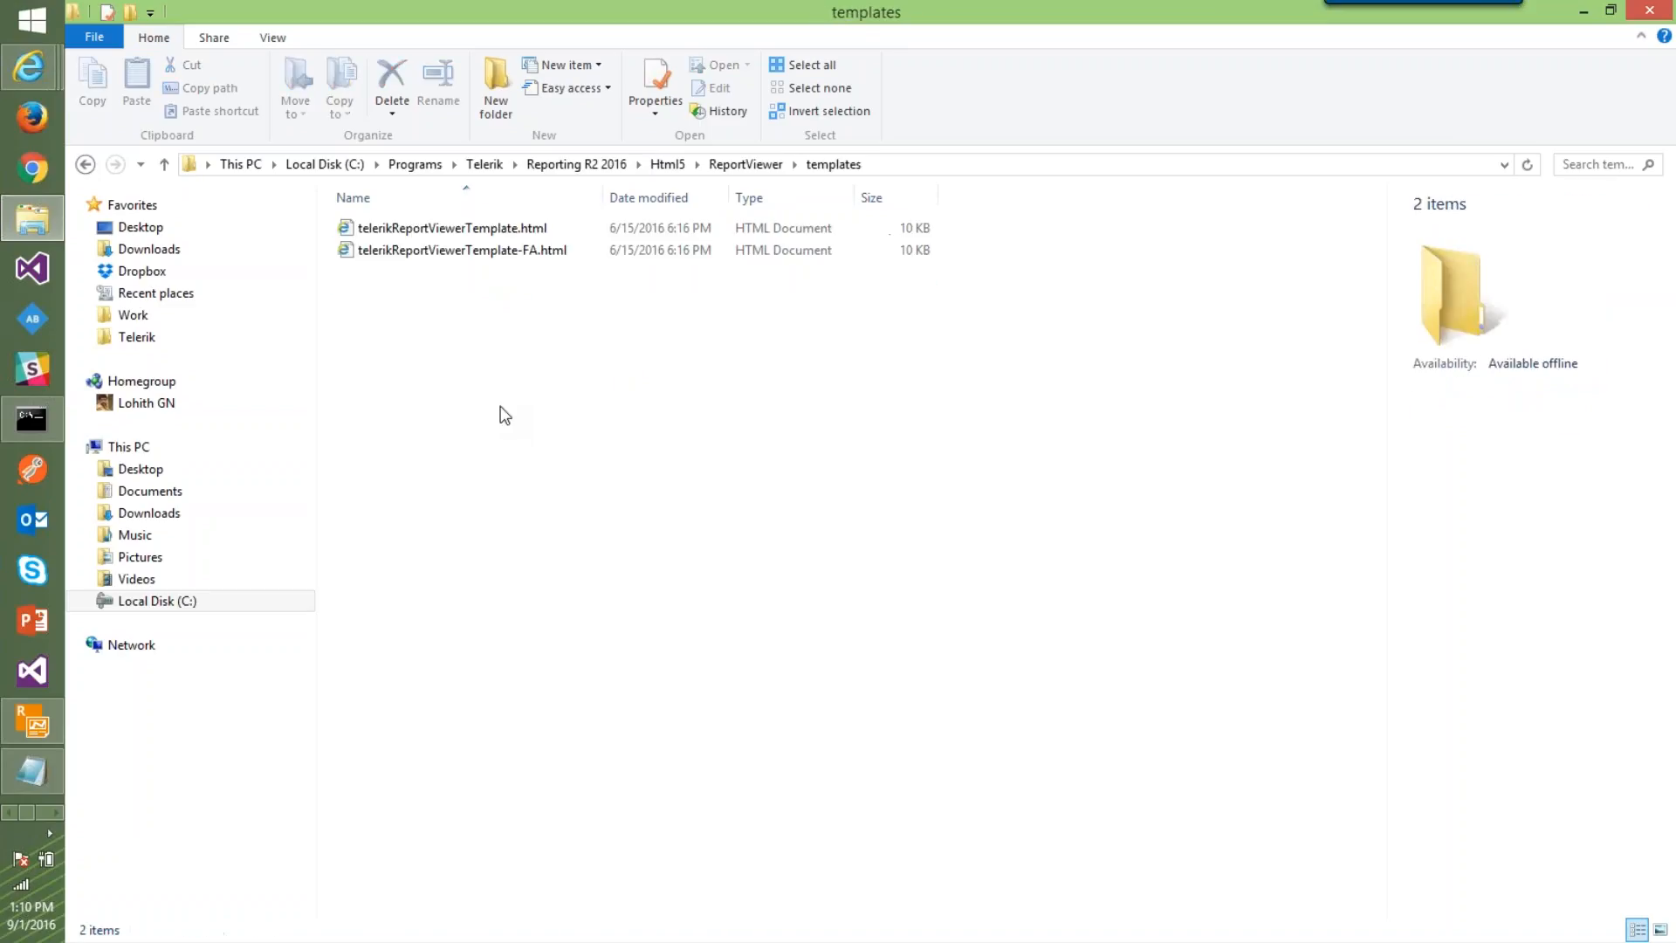
click(471, 230)
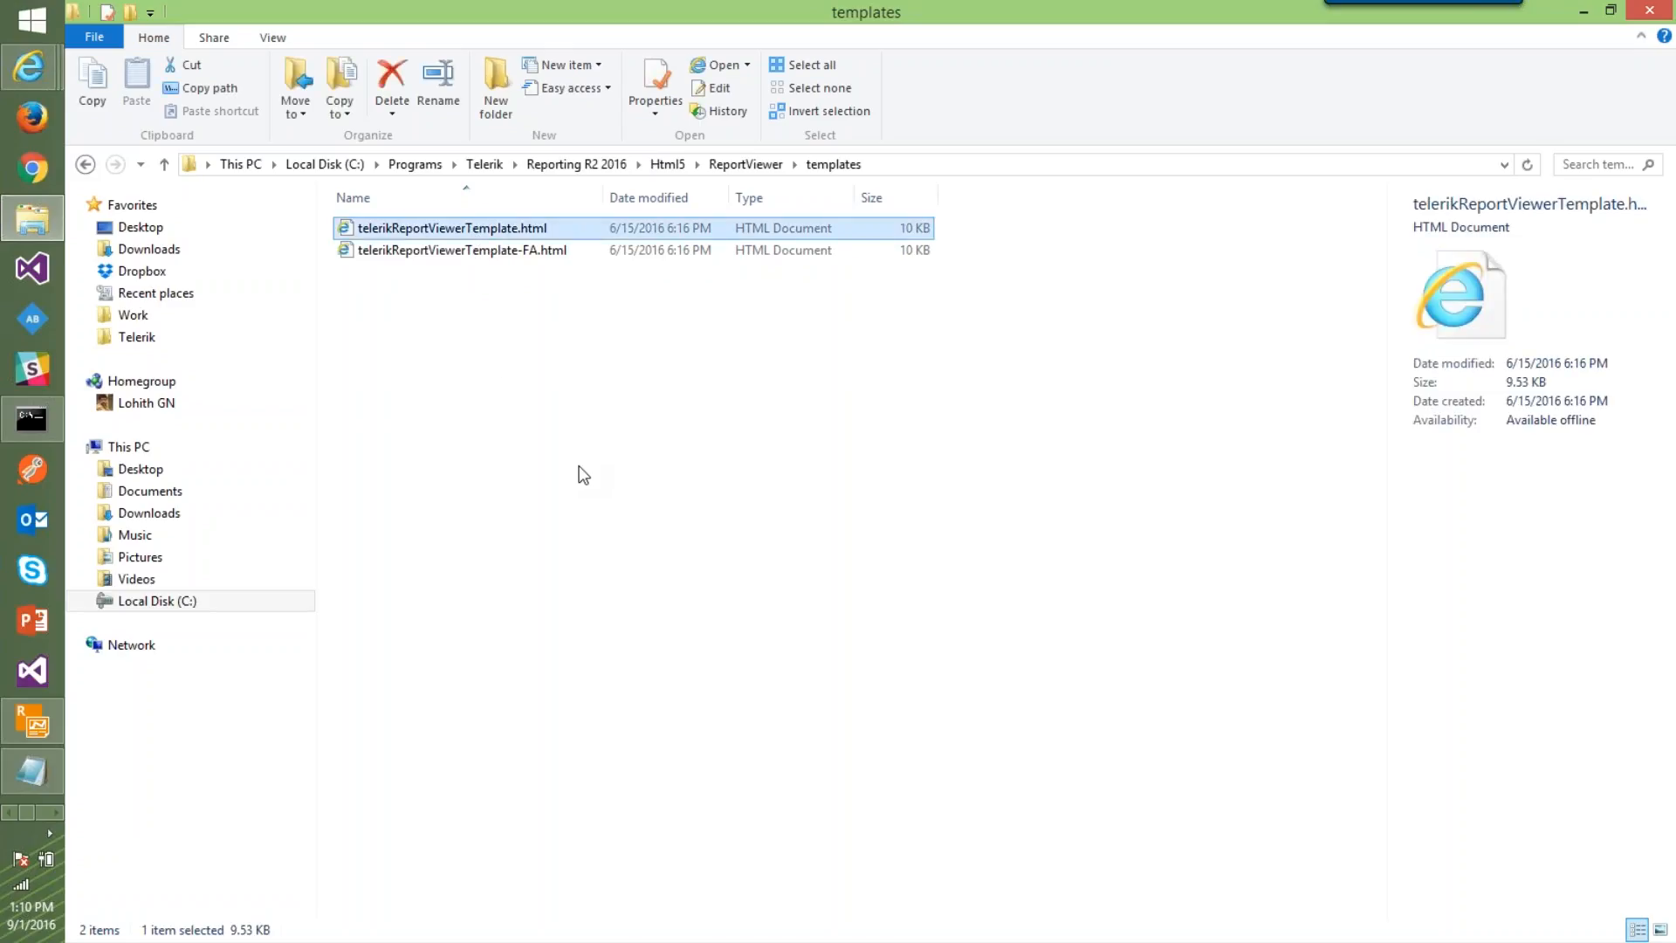
Open telerikReportViewerTemplate.html in Visual Studio Code and maximize the editor window
key(alt+Tab)
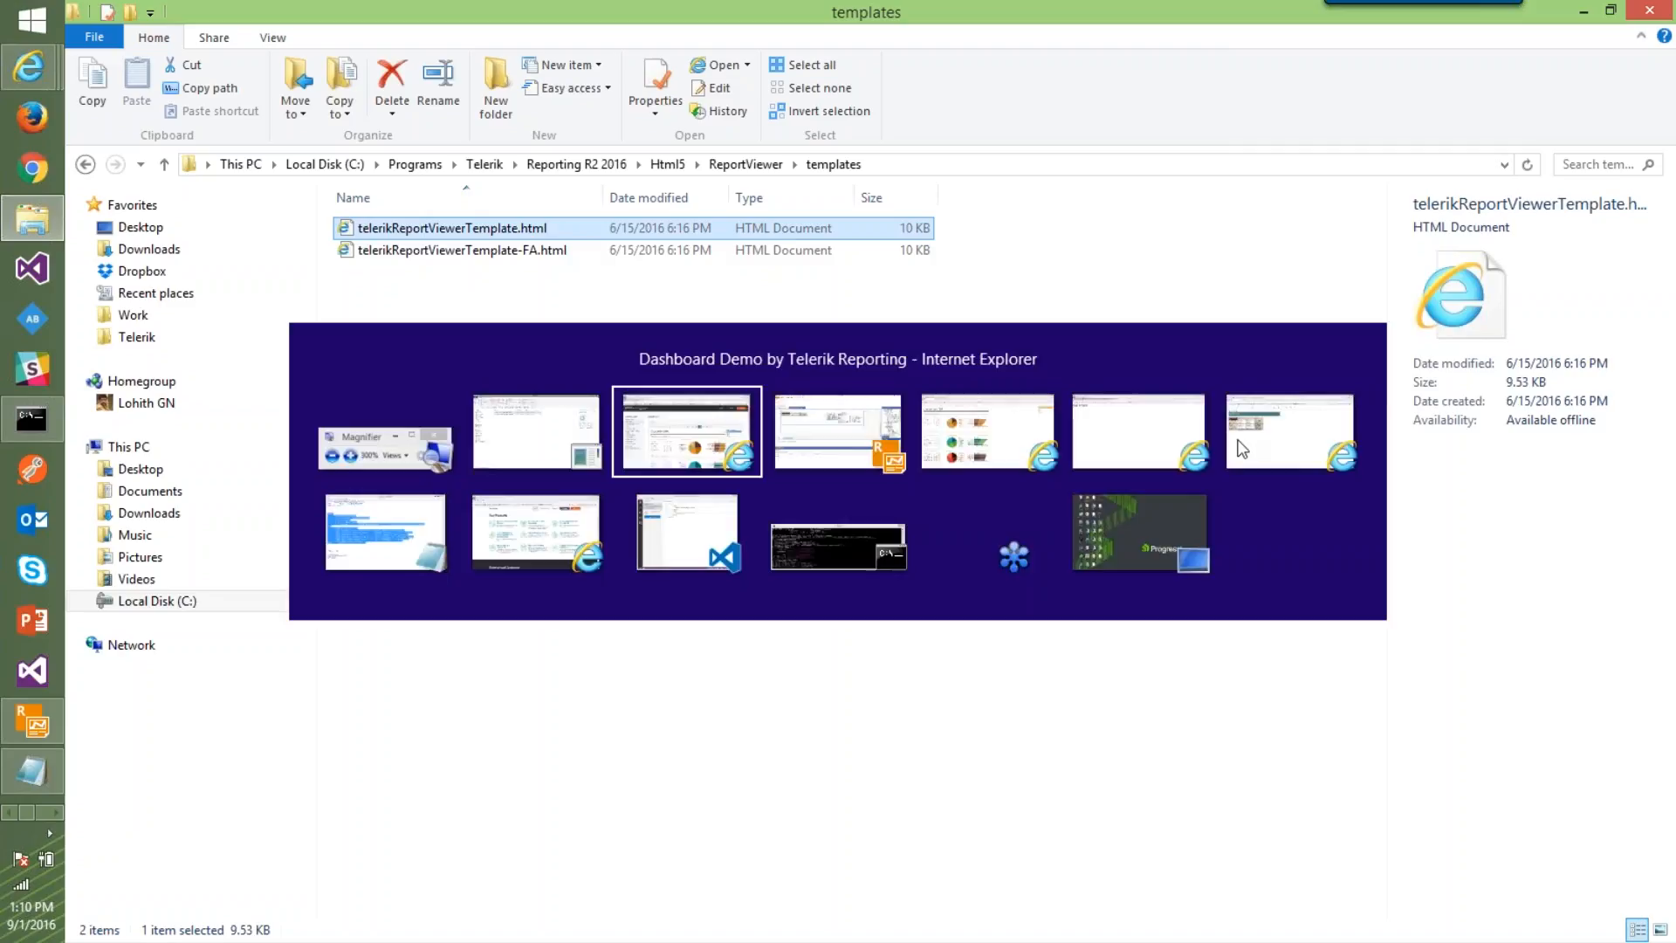
key(alt+Tab)
key(alt+Tab)
key(alt+Tab)
key(alt+Tab)
key(alt+Tab)
key(alt+Tab)
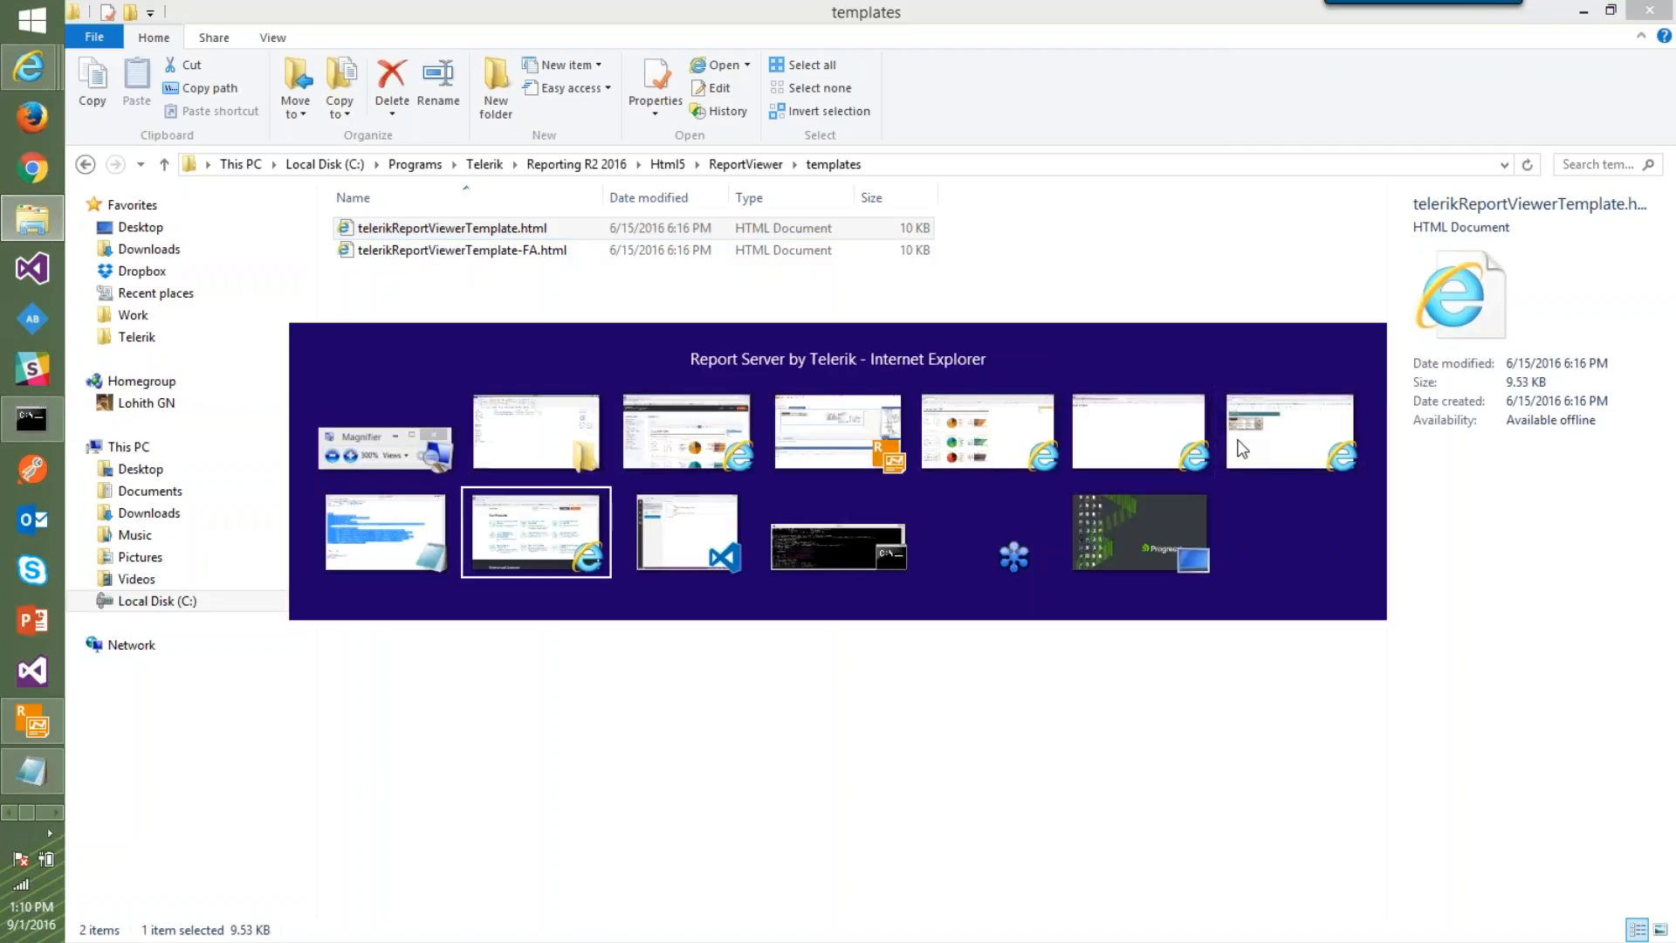
key(Escape)
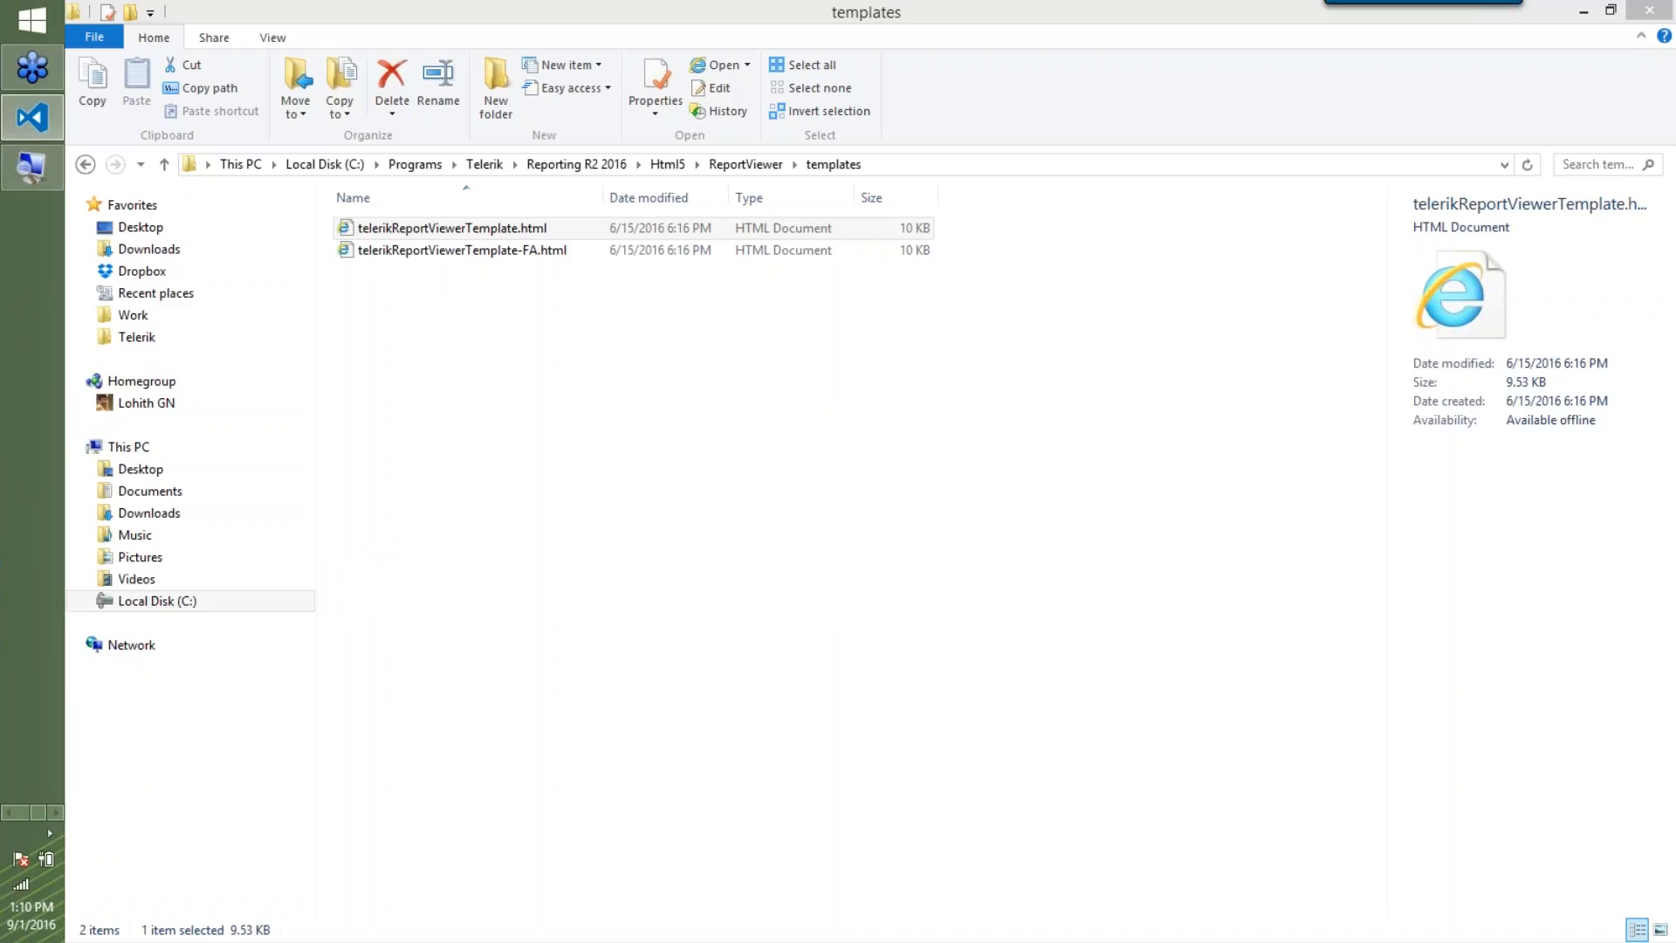
drag(1675, 52, 599, 45)
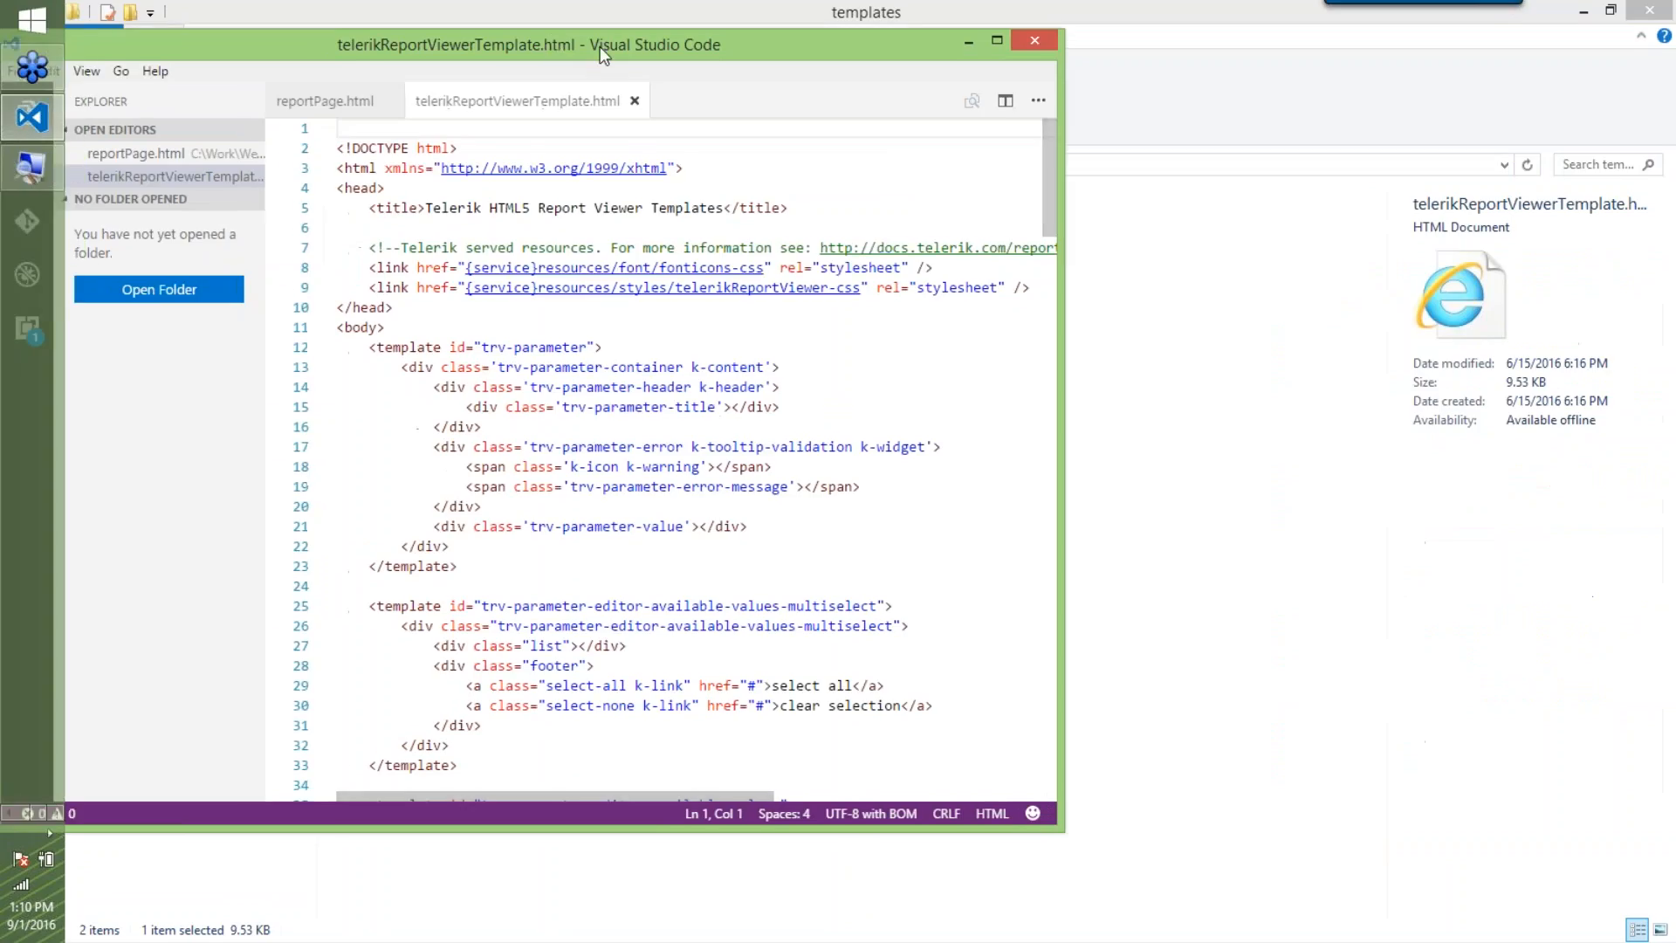
double_click(599, 46)
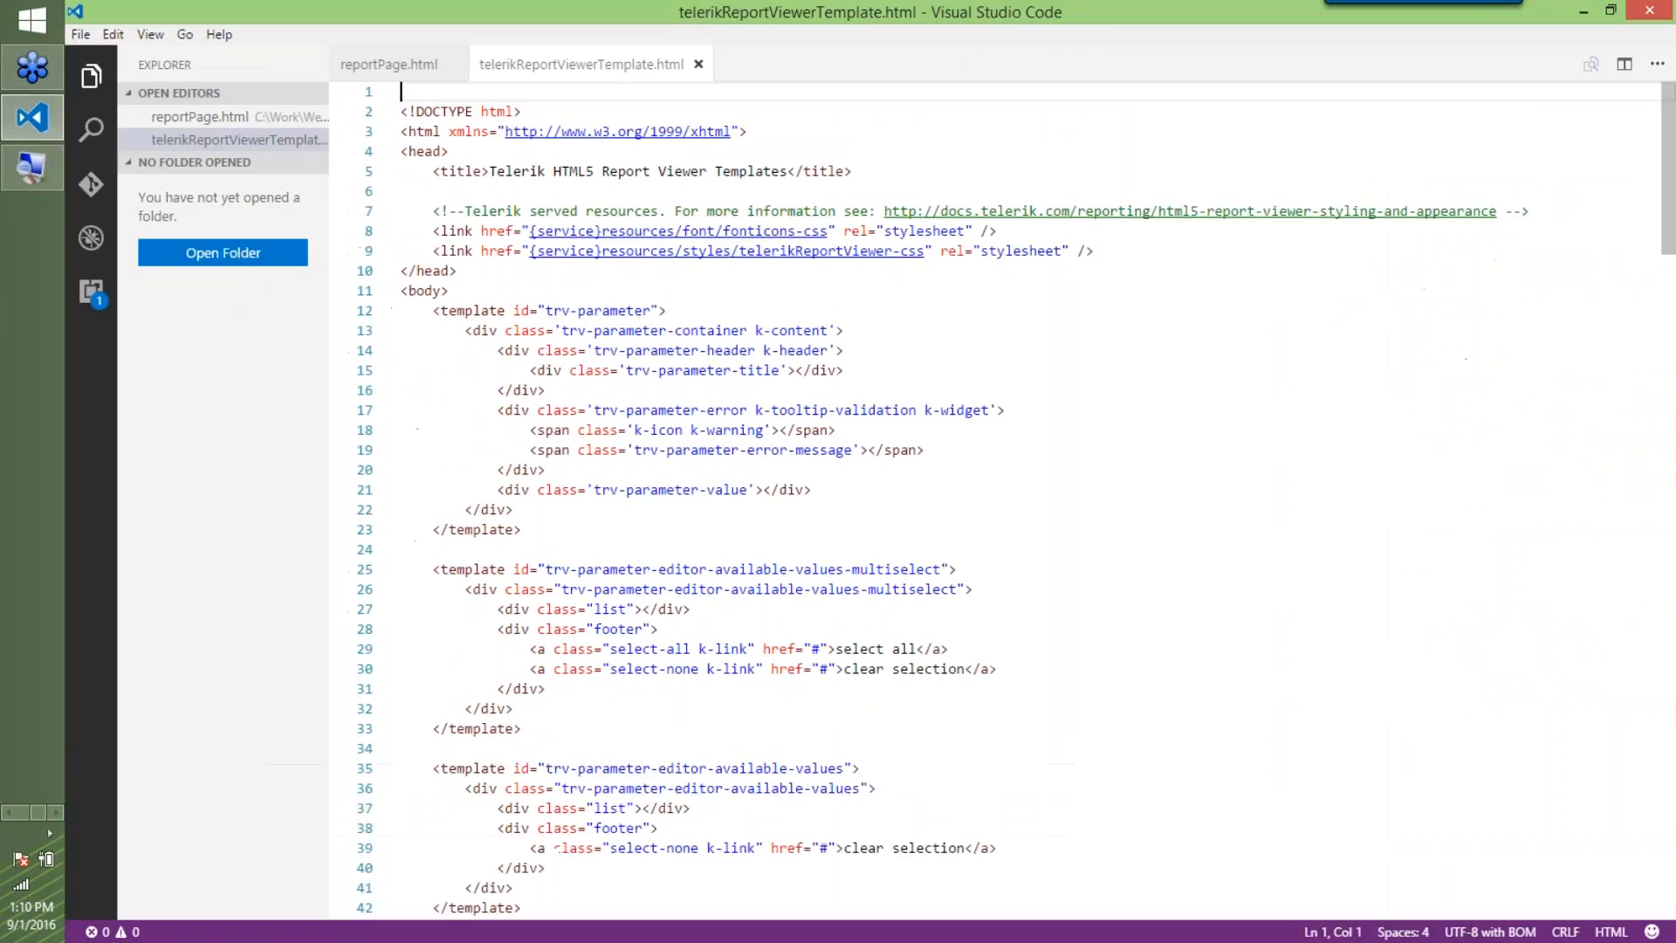
Examine the markup of telerikReportViewerTemplate.html, from the parameter editor templates through the report viewer template to the end of the file
click(1147, 390)
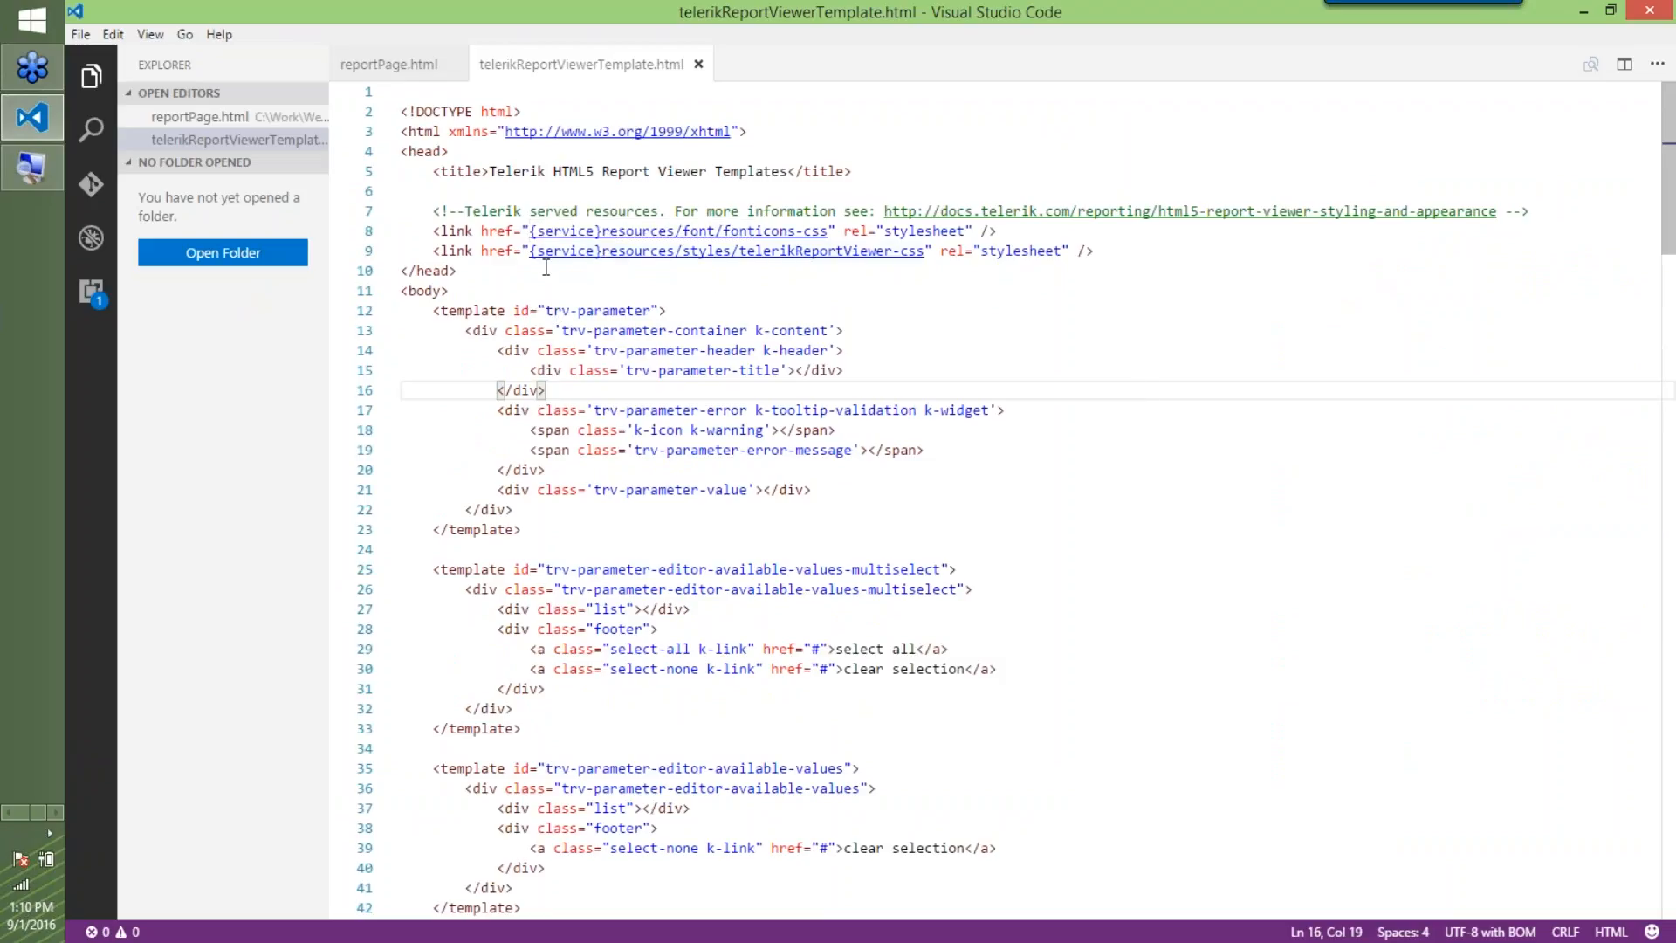
scroll(659, 390, down, 1)
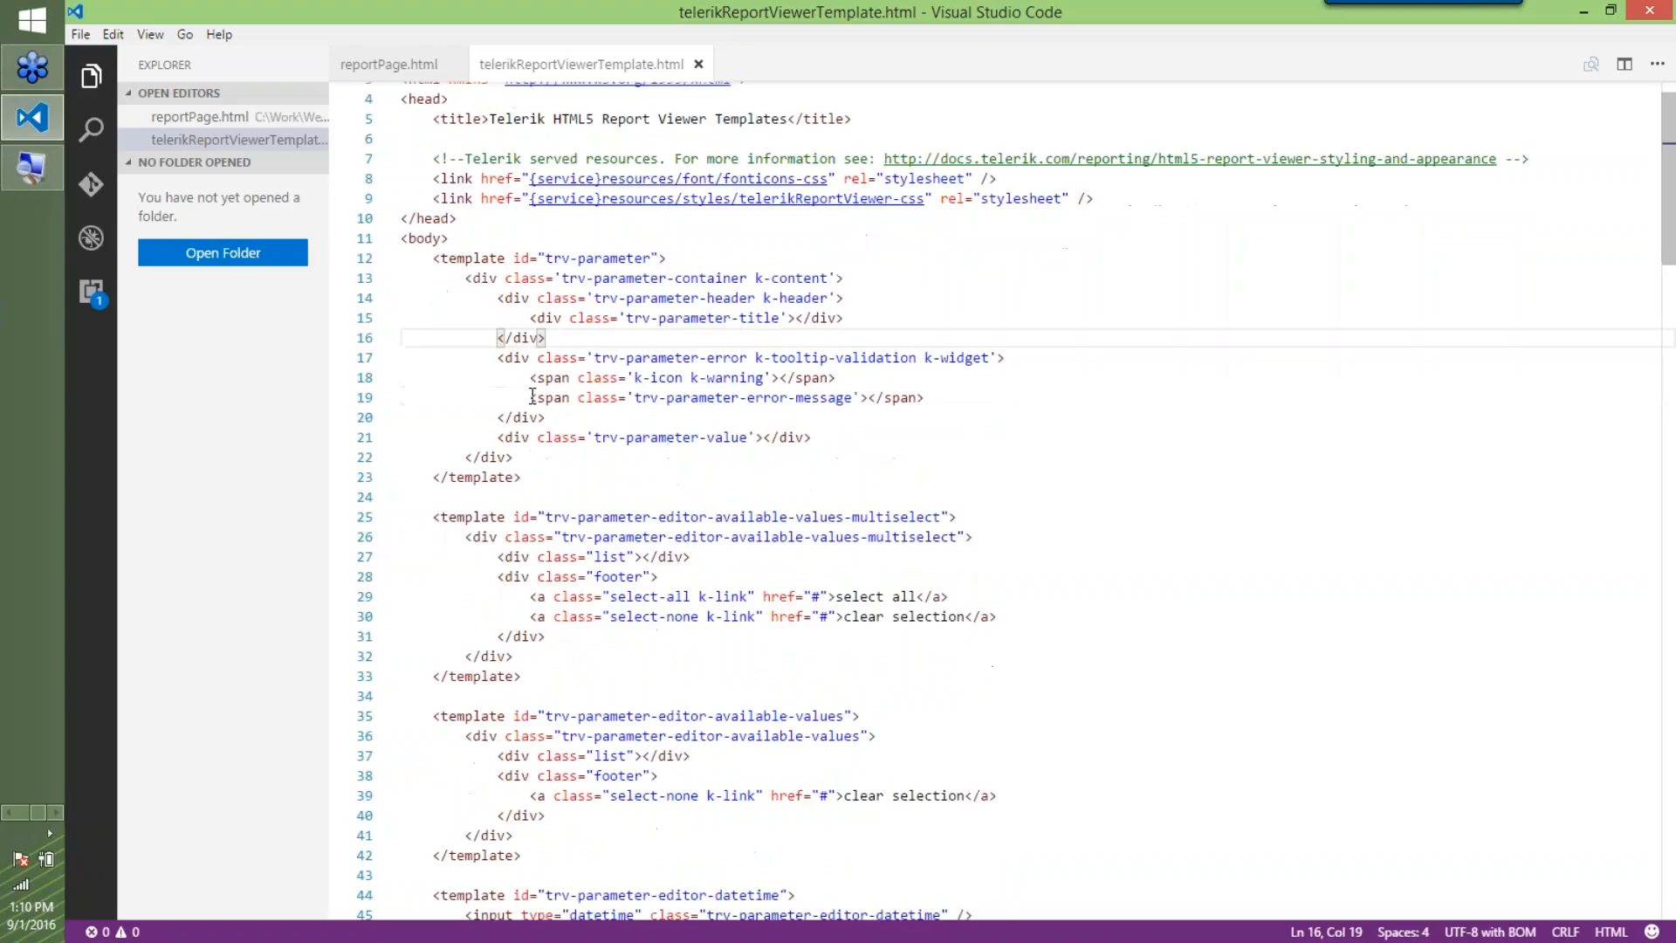
scroll(625, 439, down, 2)
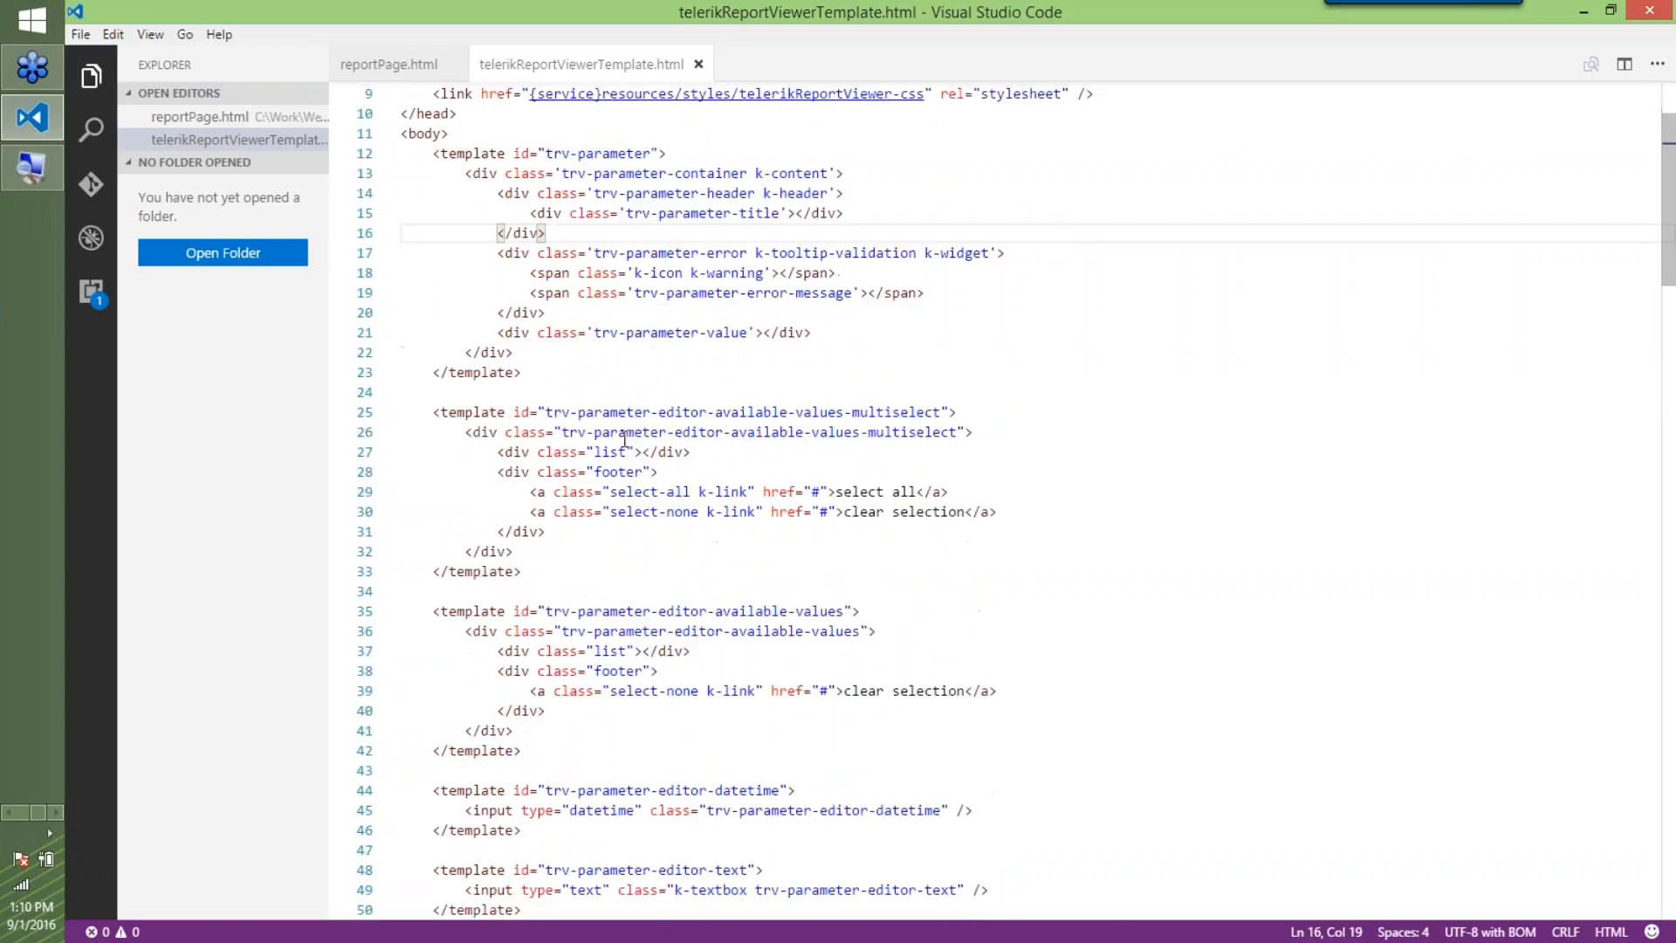
scroll(625, 439, down, 2)
scroll(625, 439, down, 15)
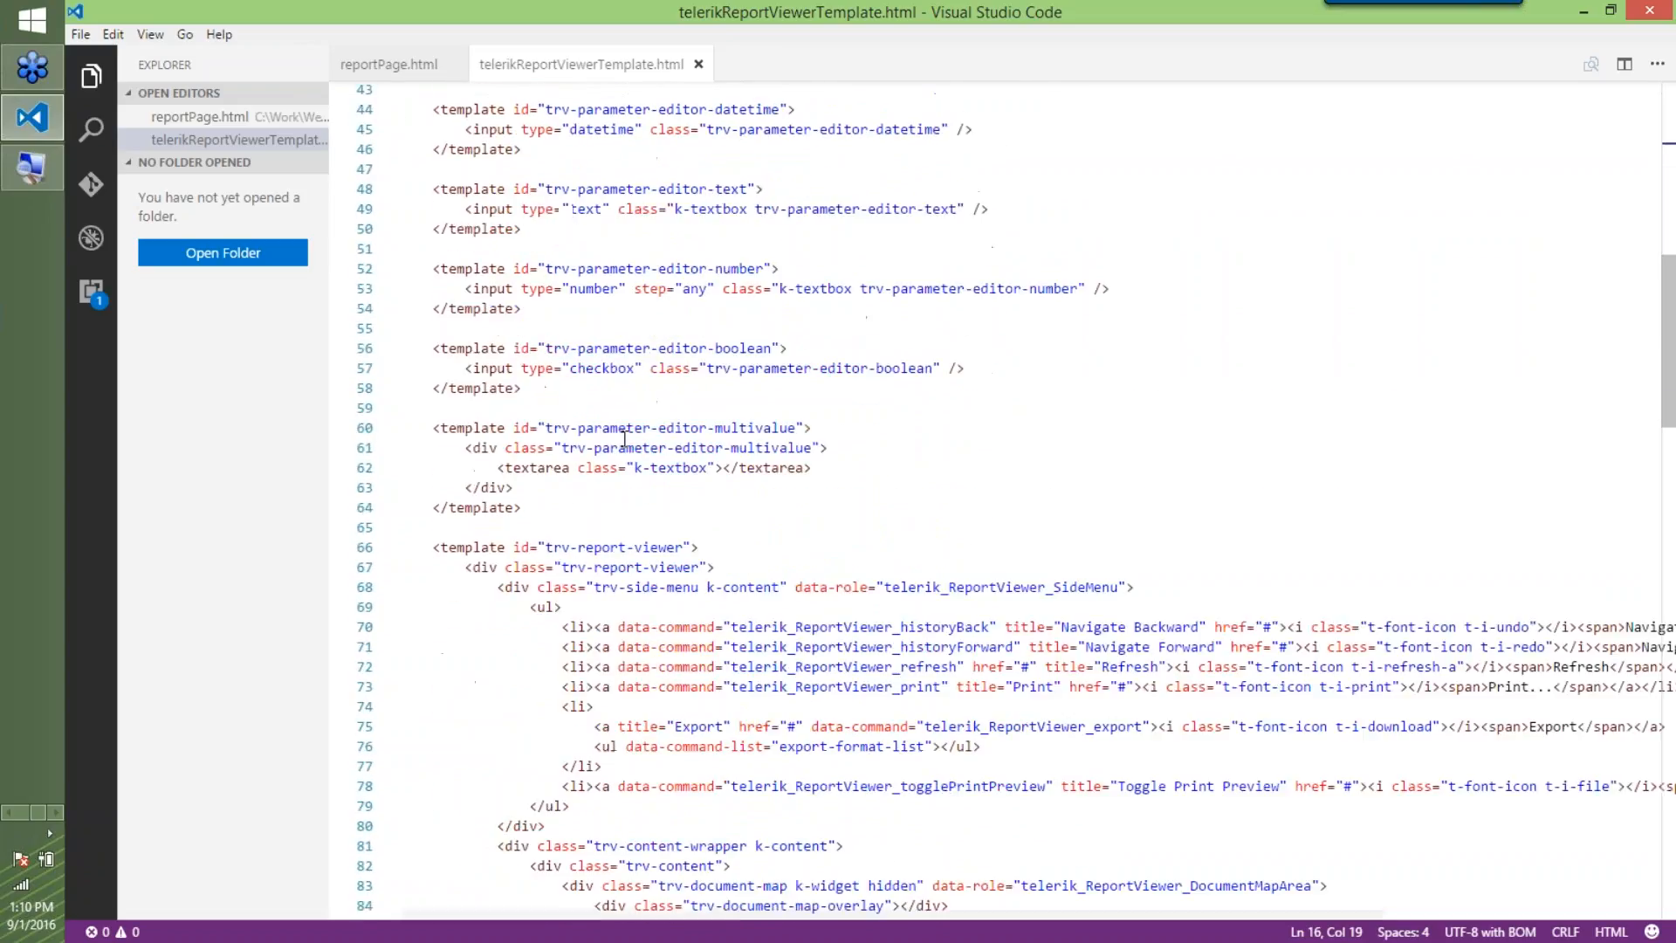
scroll(625, 439, down, 1)
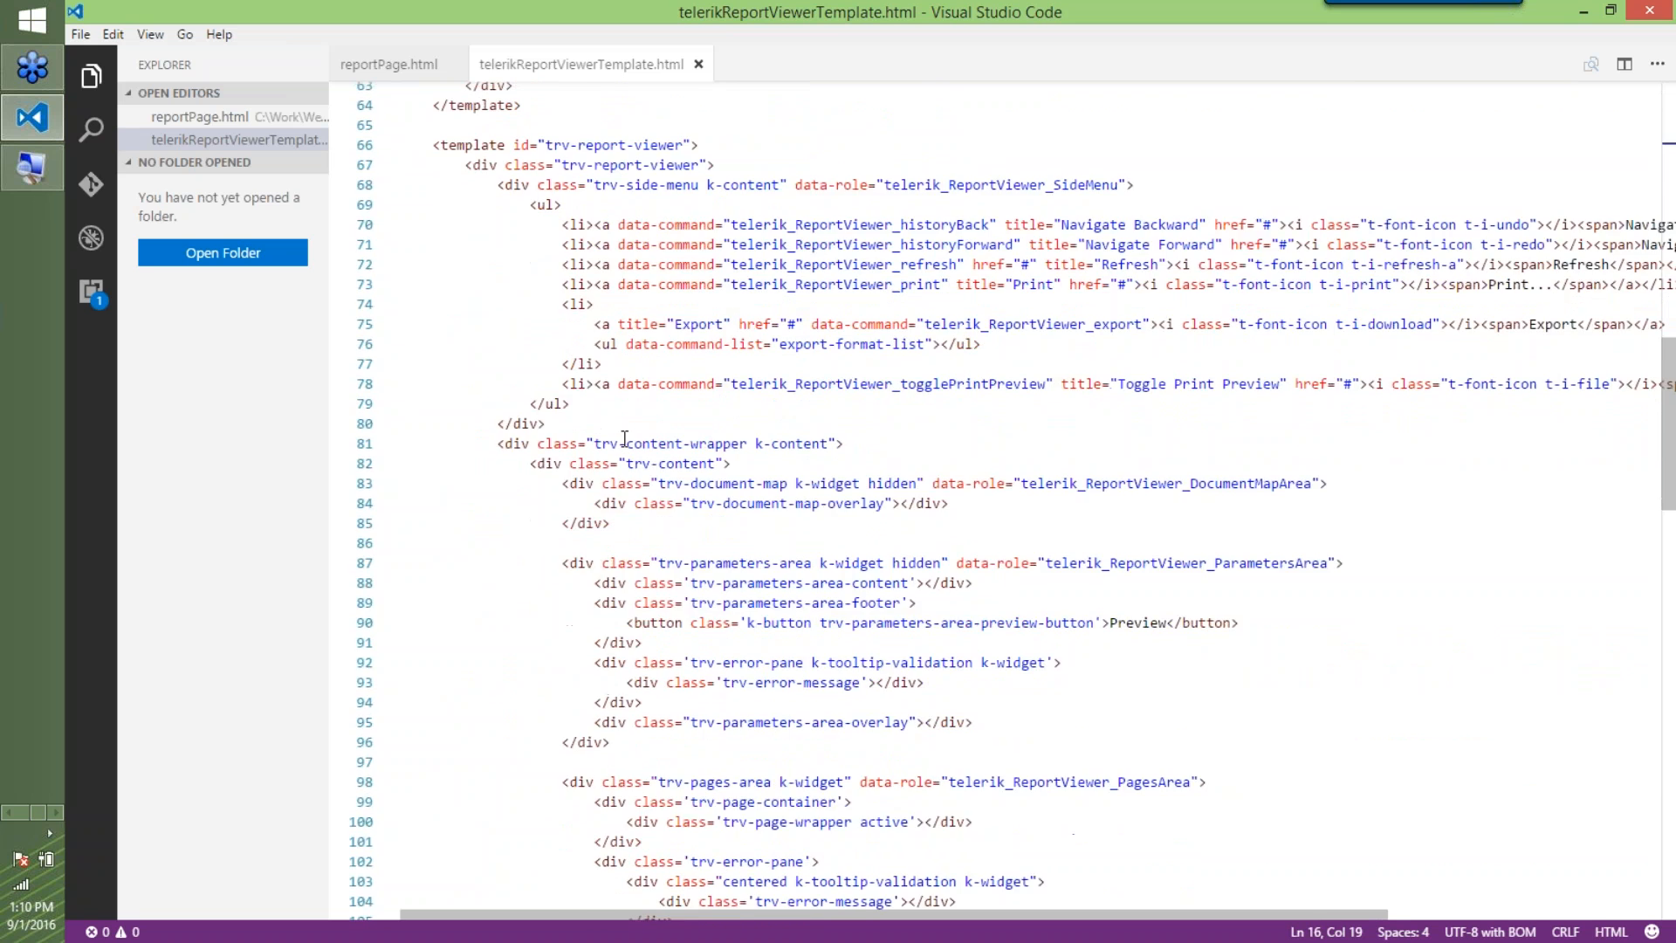
scroll(625, 439, down, 20)
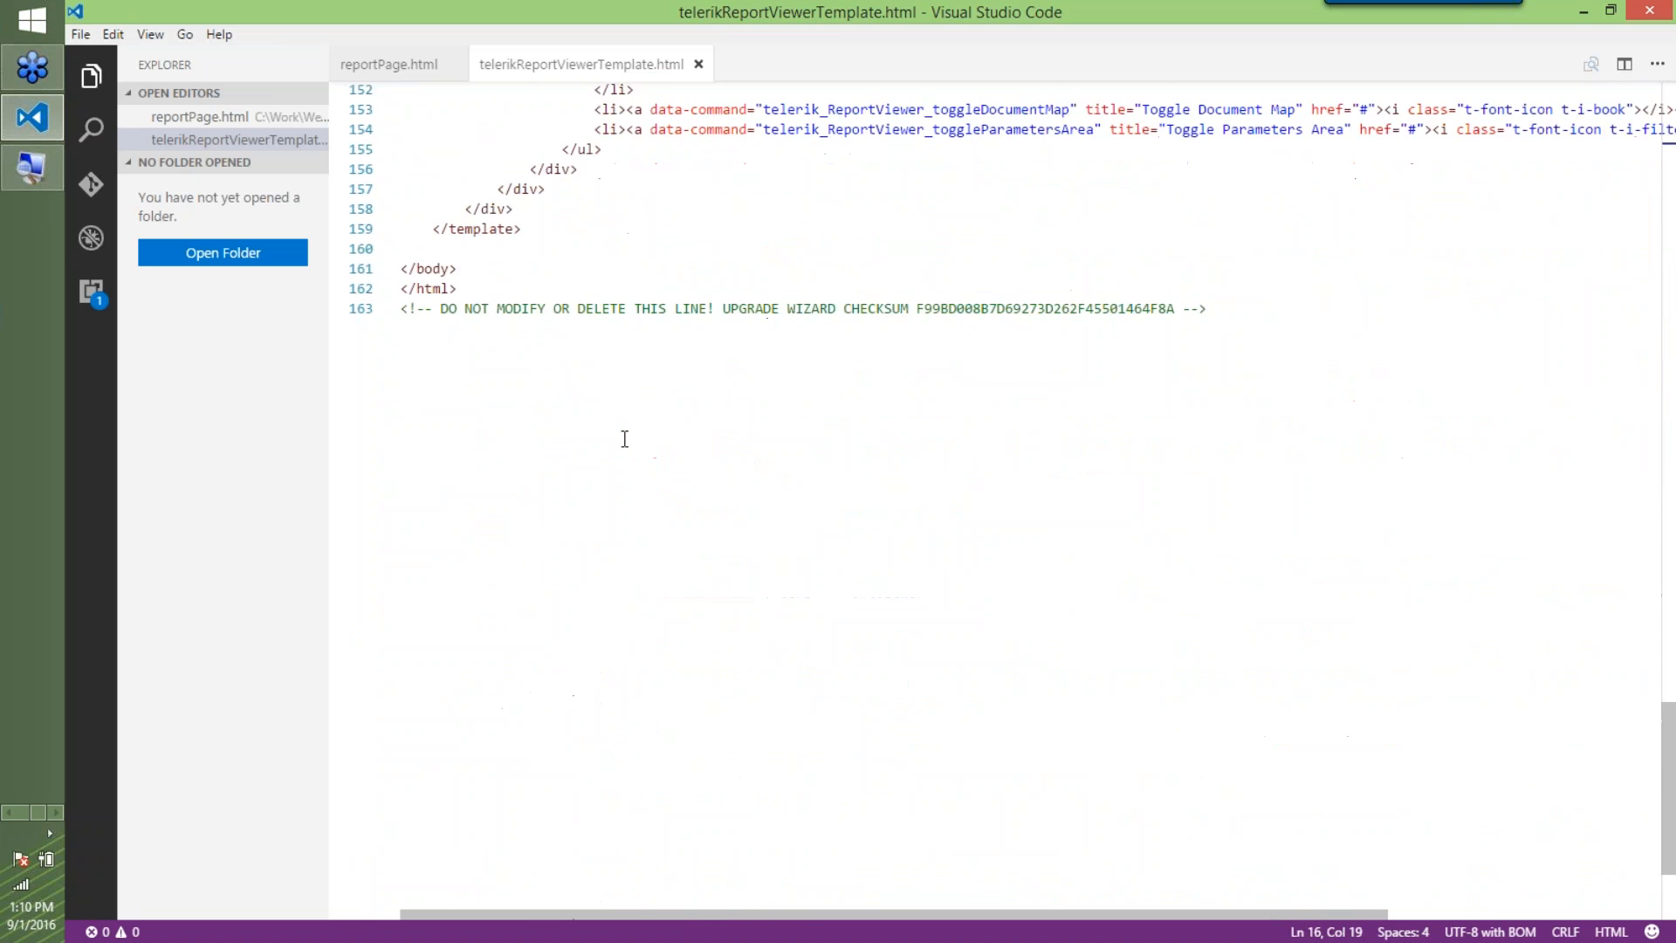
scroll(625, 439, up, 20)
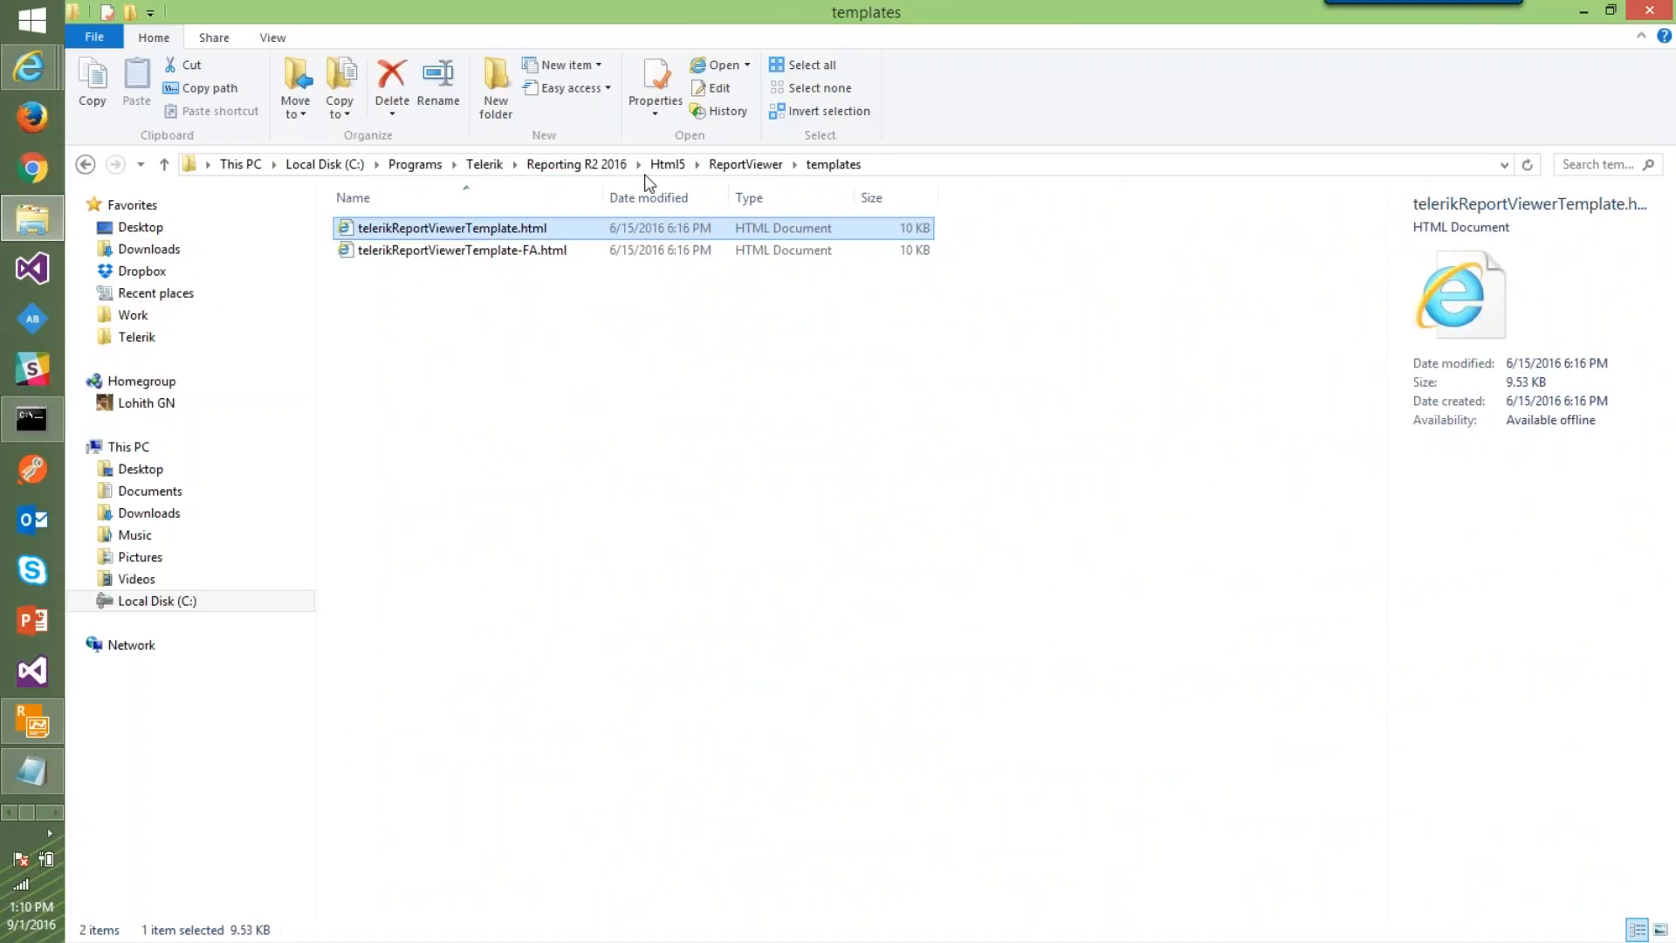
Switch to File Explorer and browse to the Examples\CSharp\Html5Demo folder of the Telerik Reporting R2 2016 installation
click(610, 165)
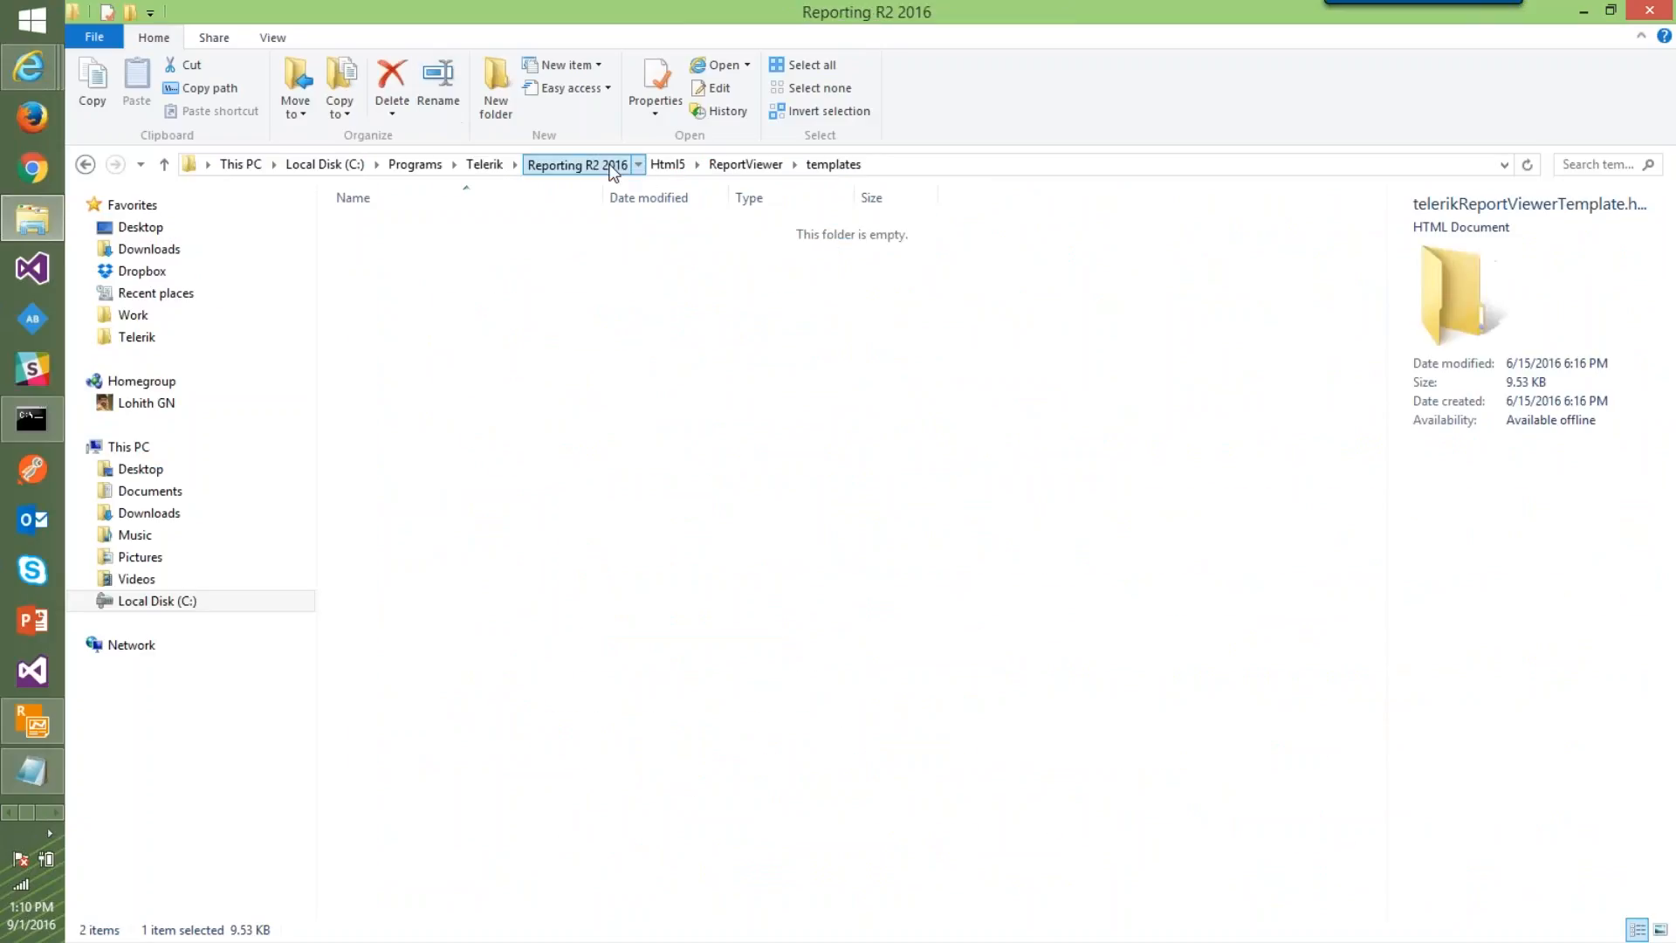
double_click(384, 252)
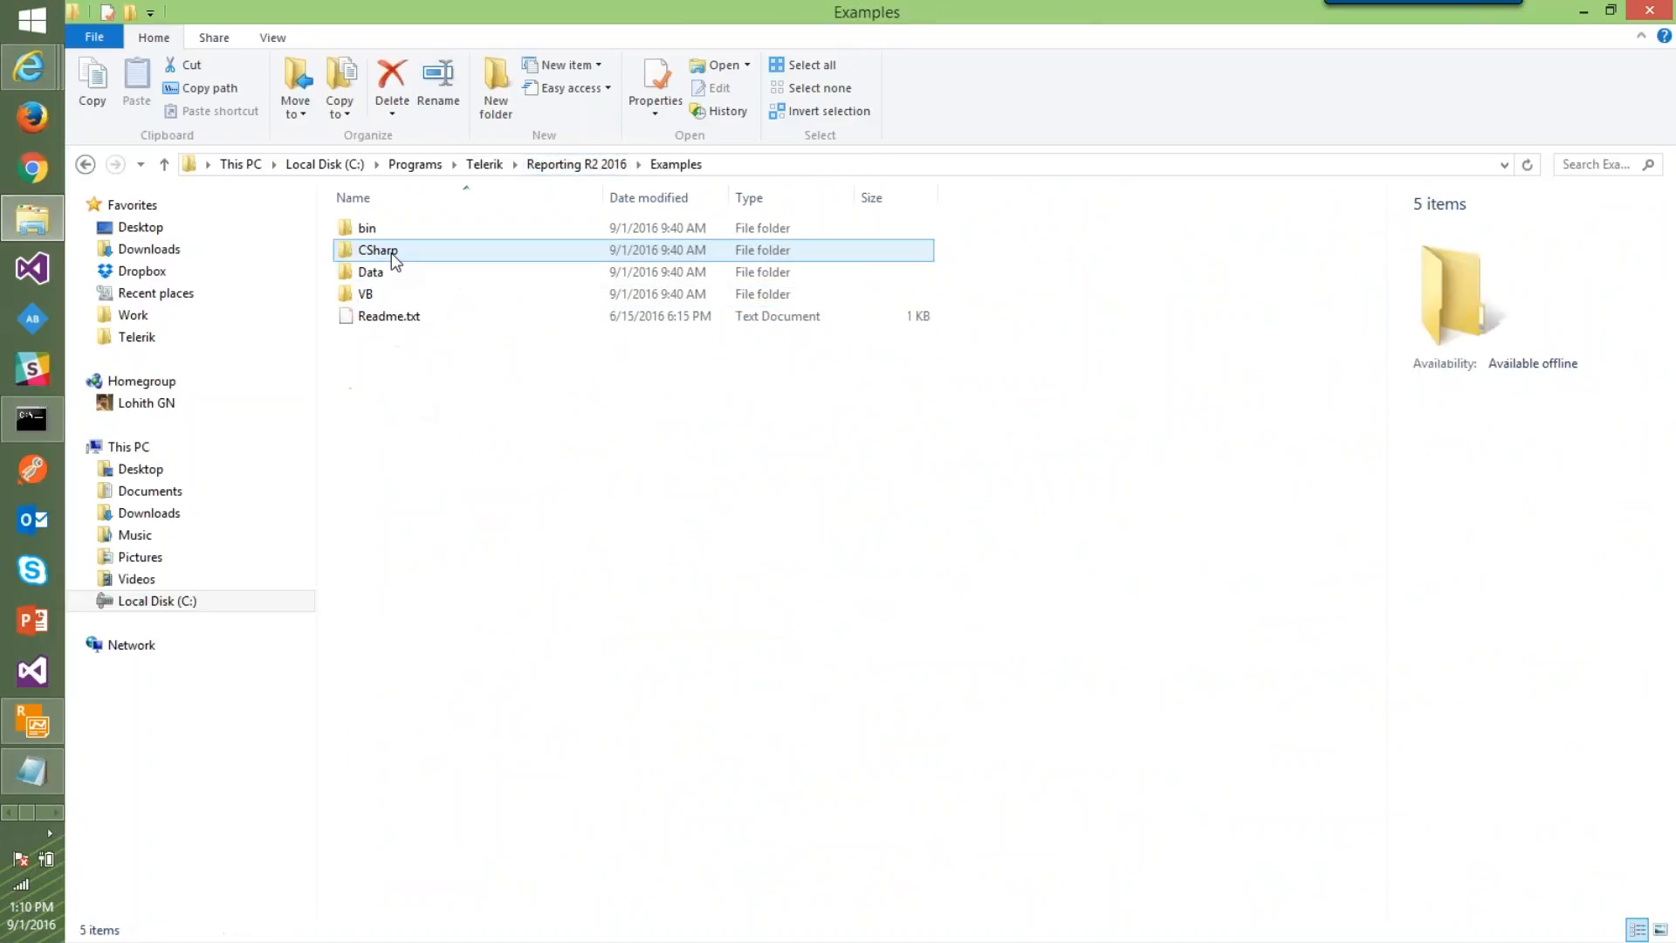
double_click(377, 250)
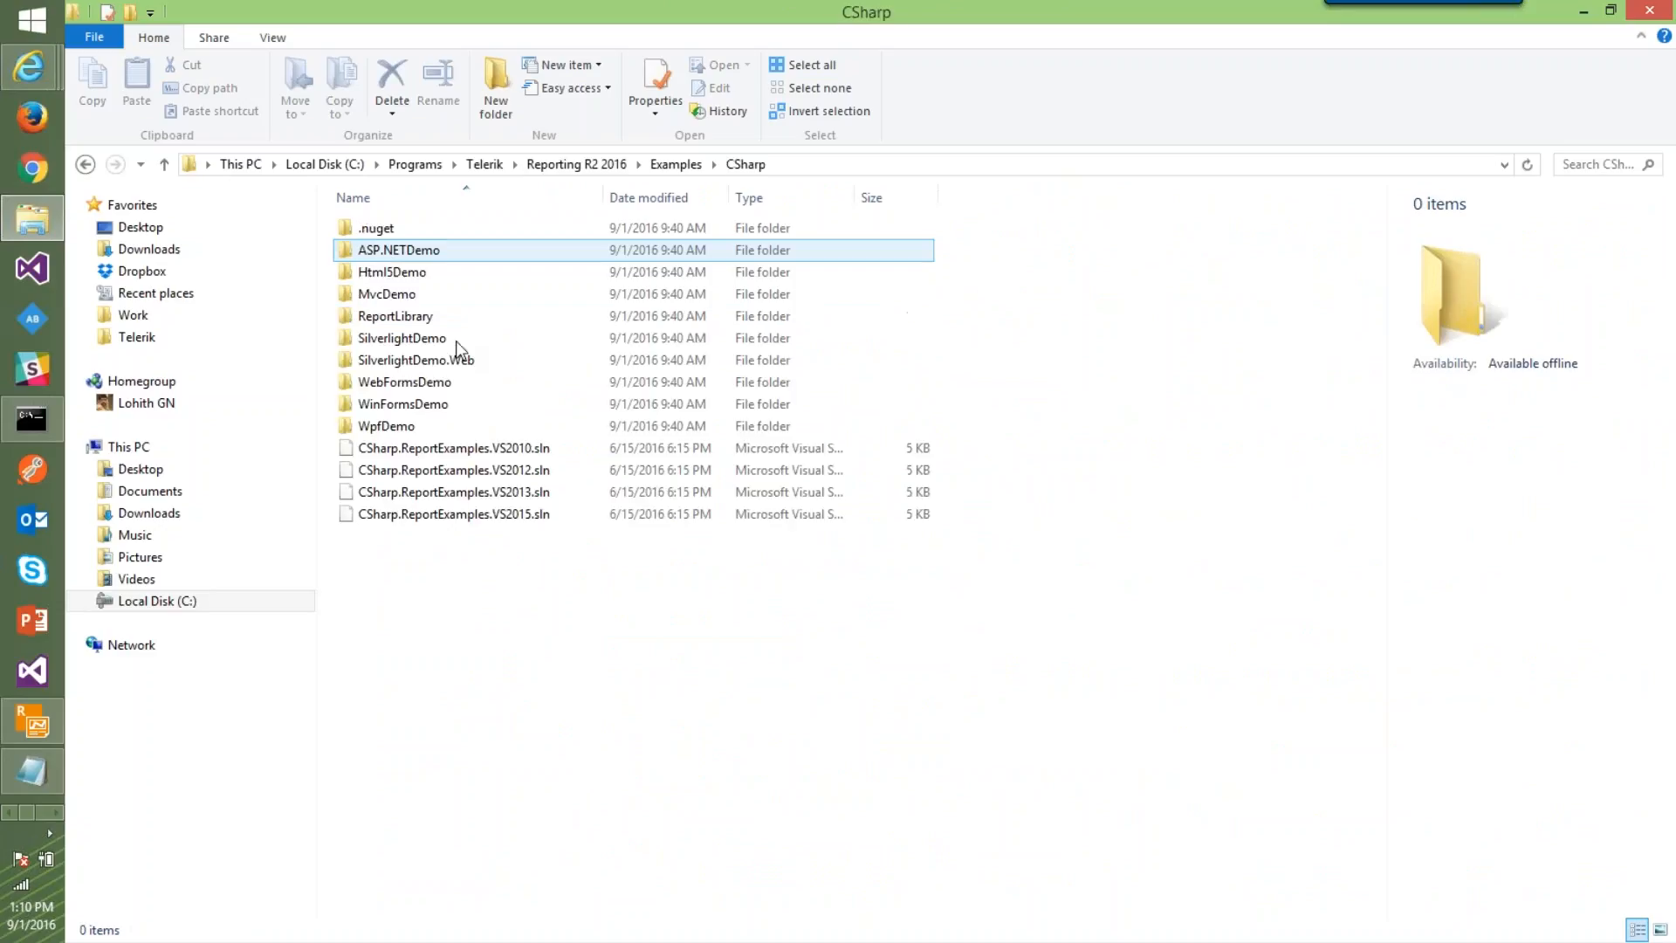
double_click(395, 273)
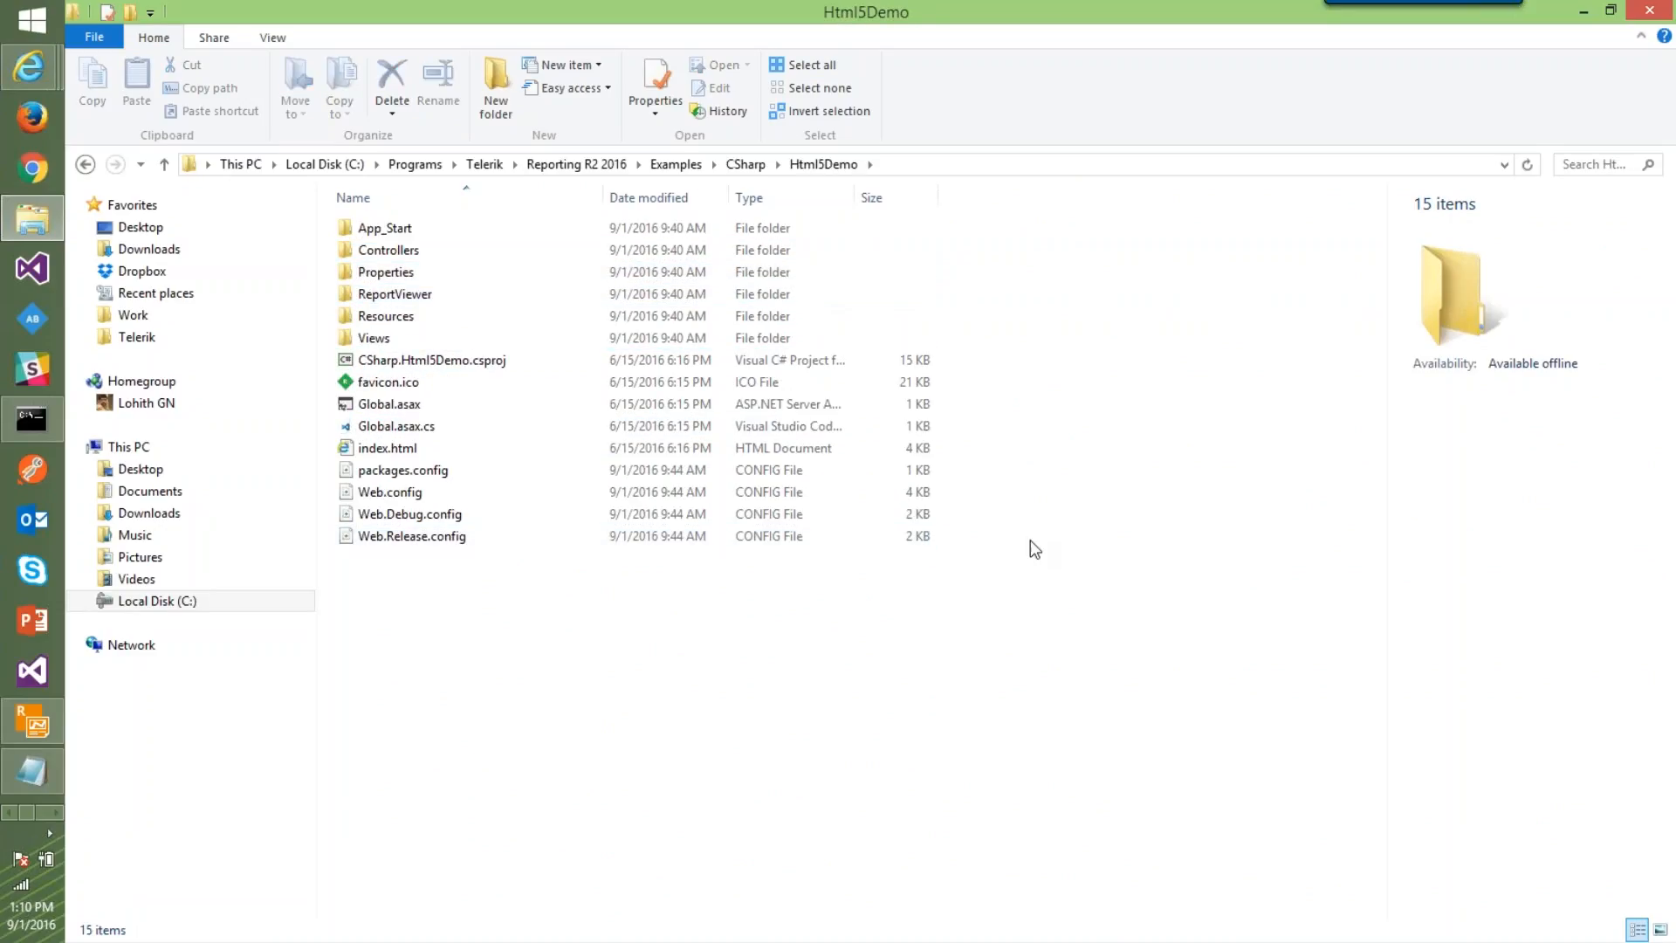
double_click(349, 340)
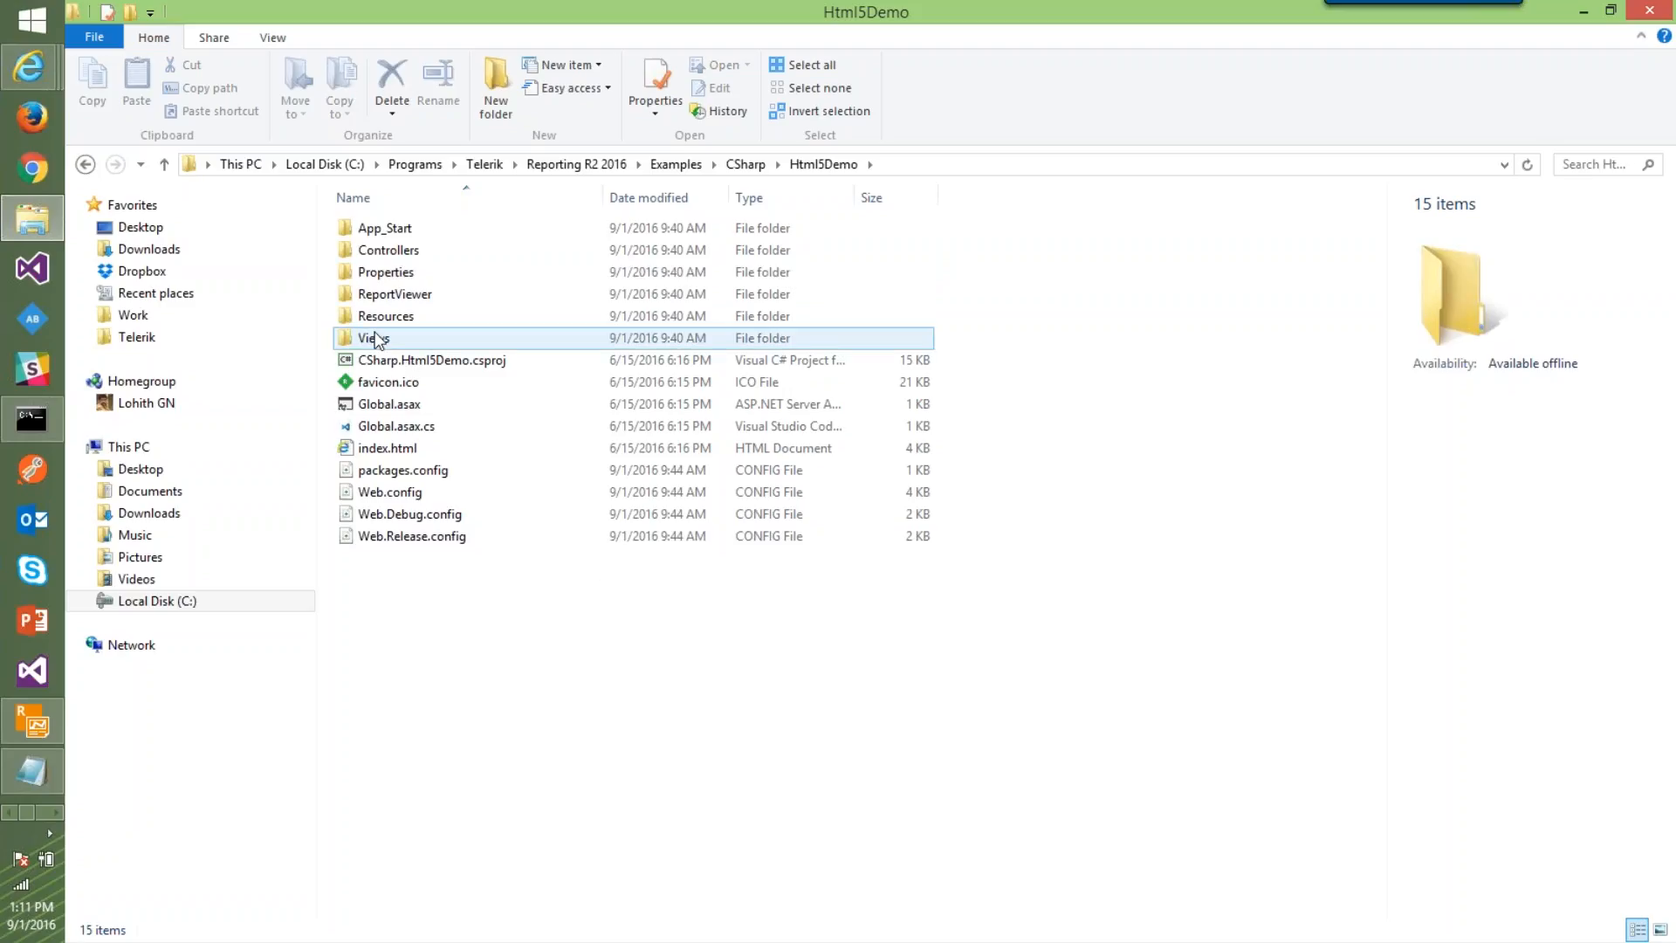
click(827, 166)
Open index.html from the Html5Demo folder in Visual Studio Code
drag(412, 452, 432, 531)
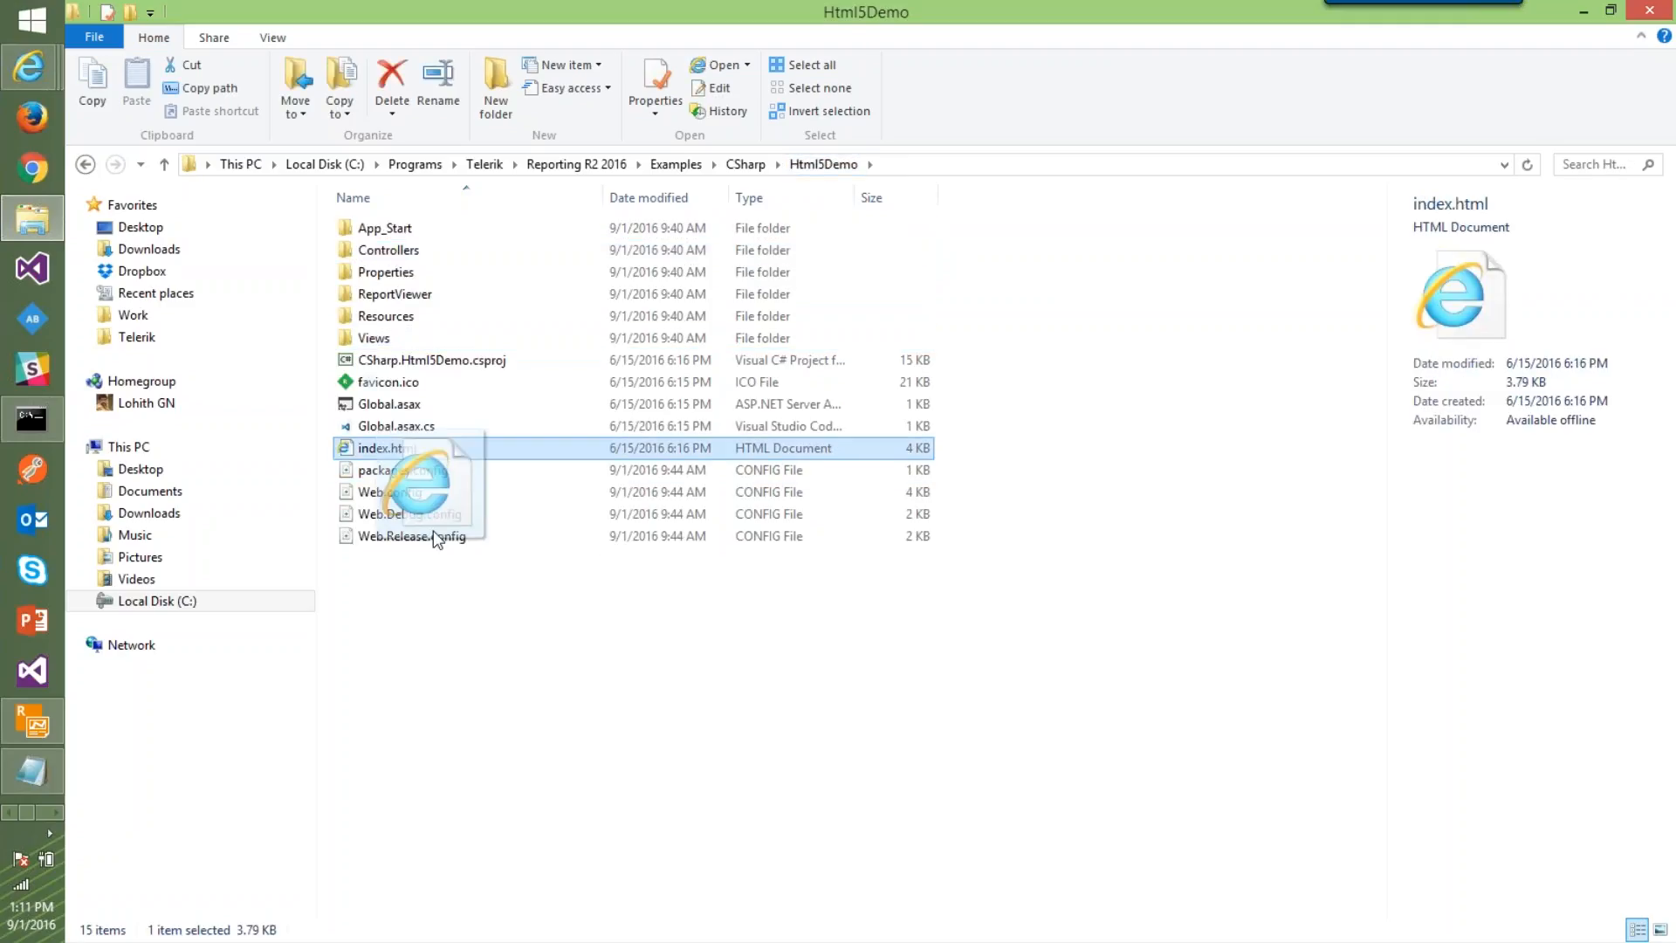
key(alt+Tab)
key(Tab)
key(Tab)
key(Tab)
key(Tab)
key(Tab)
key(Tab)
key(Tab)
key(Tab)
key(Tab)
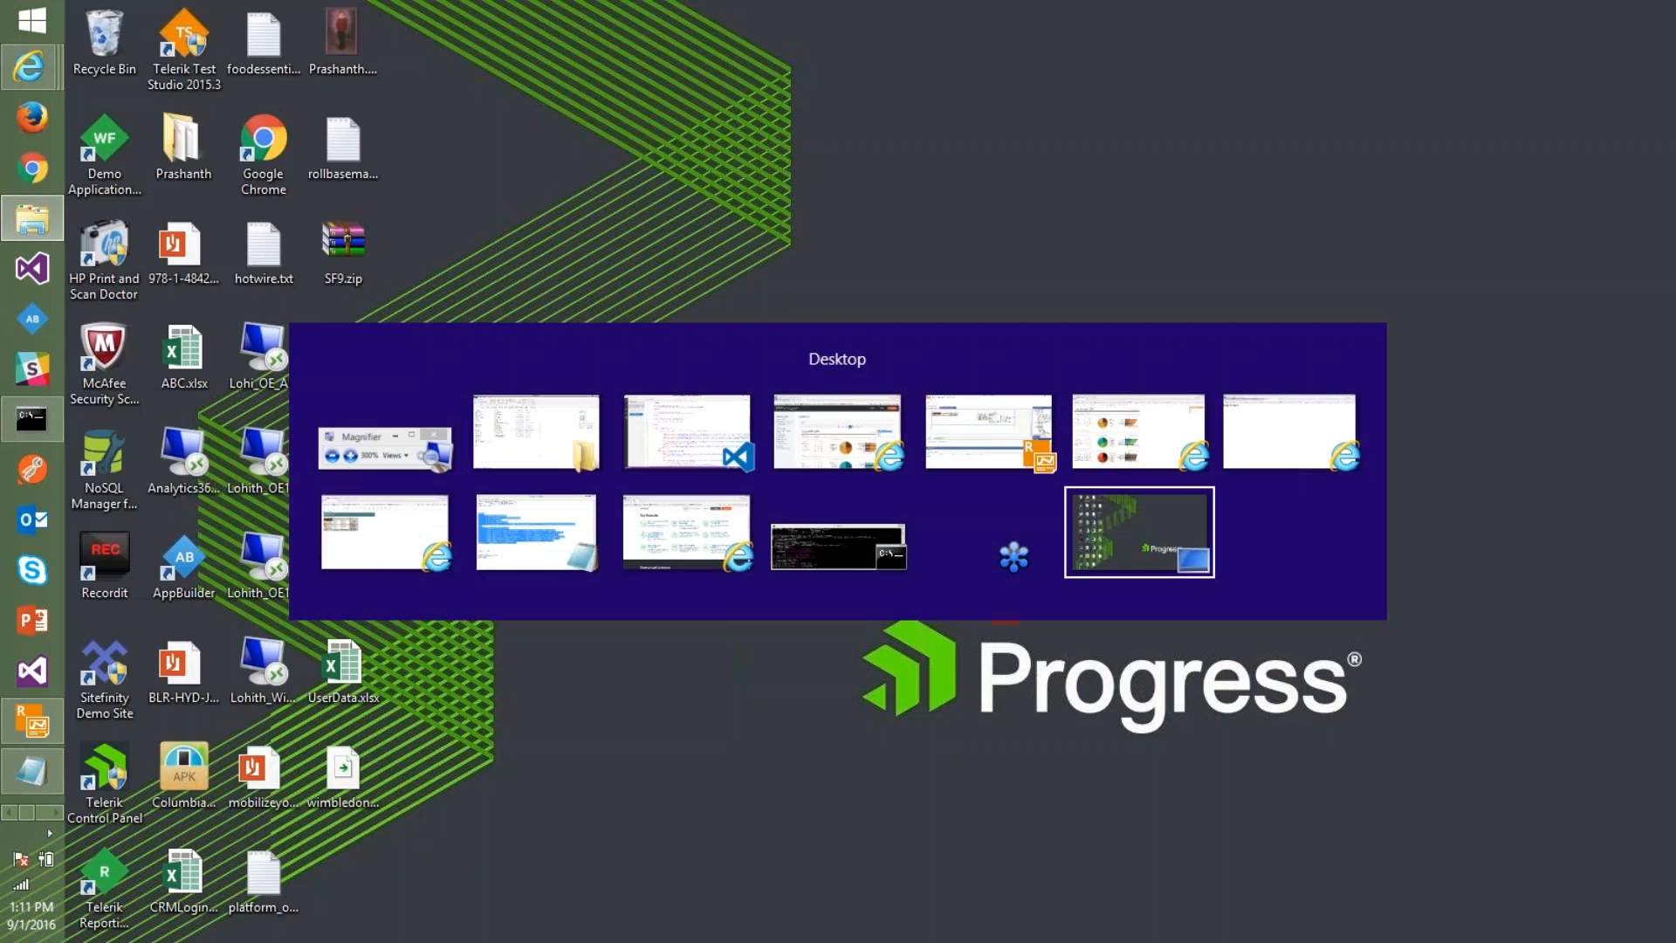
key(shift+Tab)
key(shift+Tab)
key(shift+Tab)
key(shift+Tab)
key(shift+Tab)
key(shift+Tab)
key(shift+Tab)
key(shift+Tab)
key(shift+Tab)
key(shift+Tab)
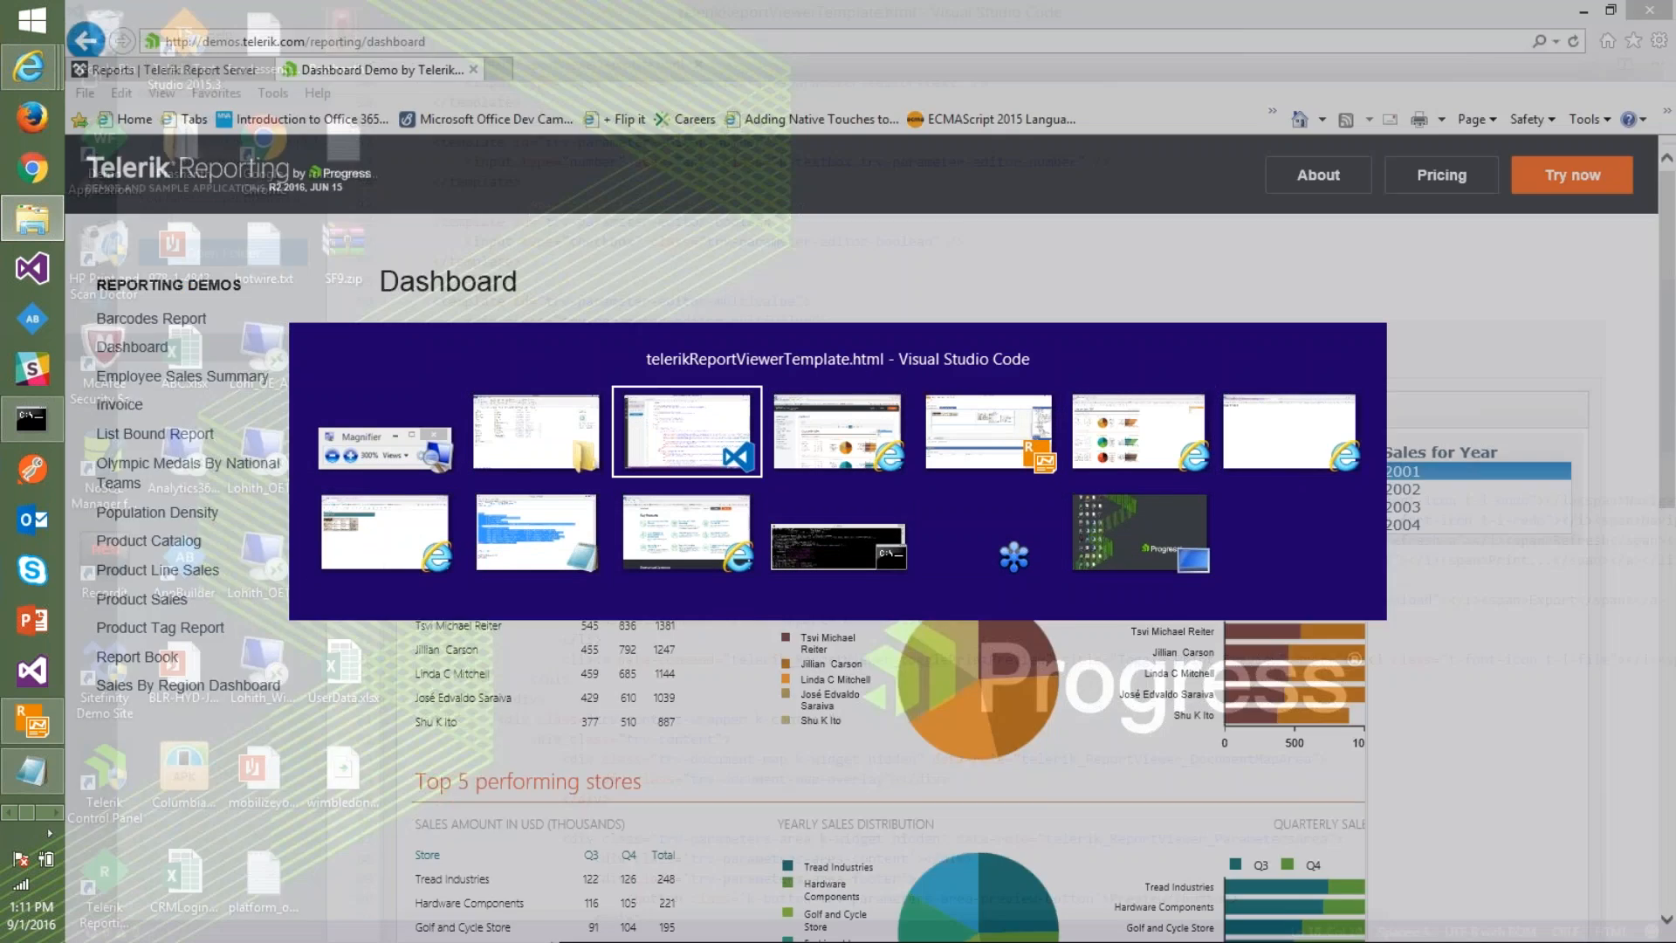
drag(432, 530, 810, 72)
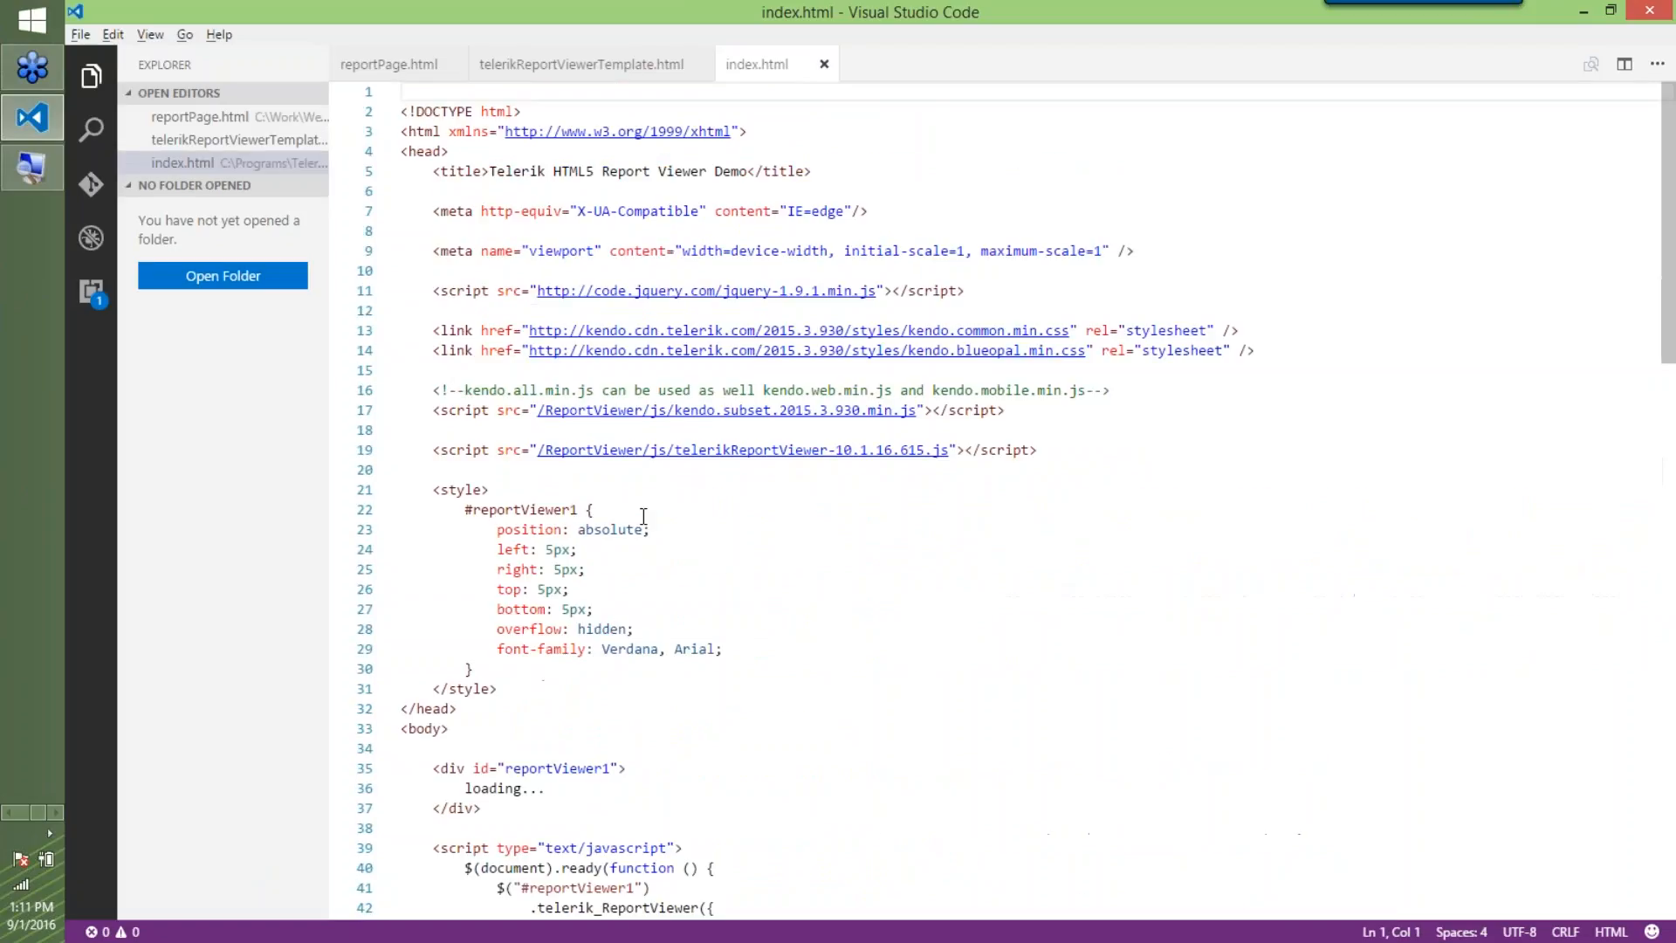
Review the jQuery script, Kendo stylesheet and report viewer script references in the head of index.html
click(700, 549)
scroll(702, 525, down, 1)
scroll(701, 525, up, 1)
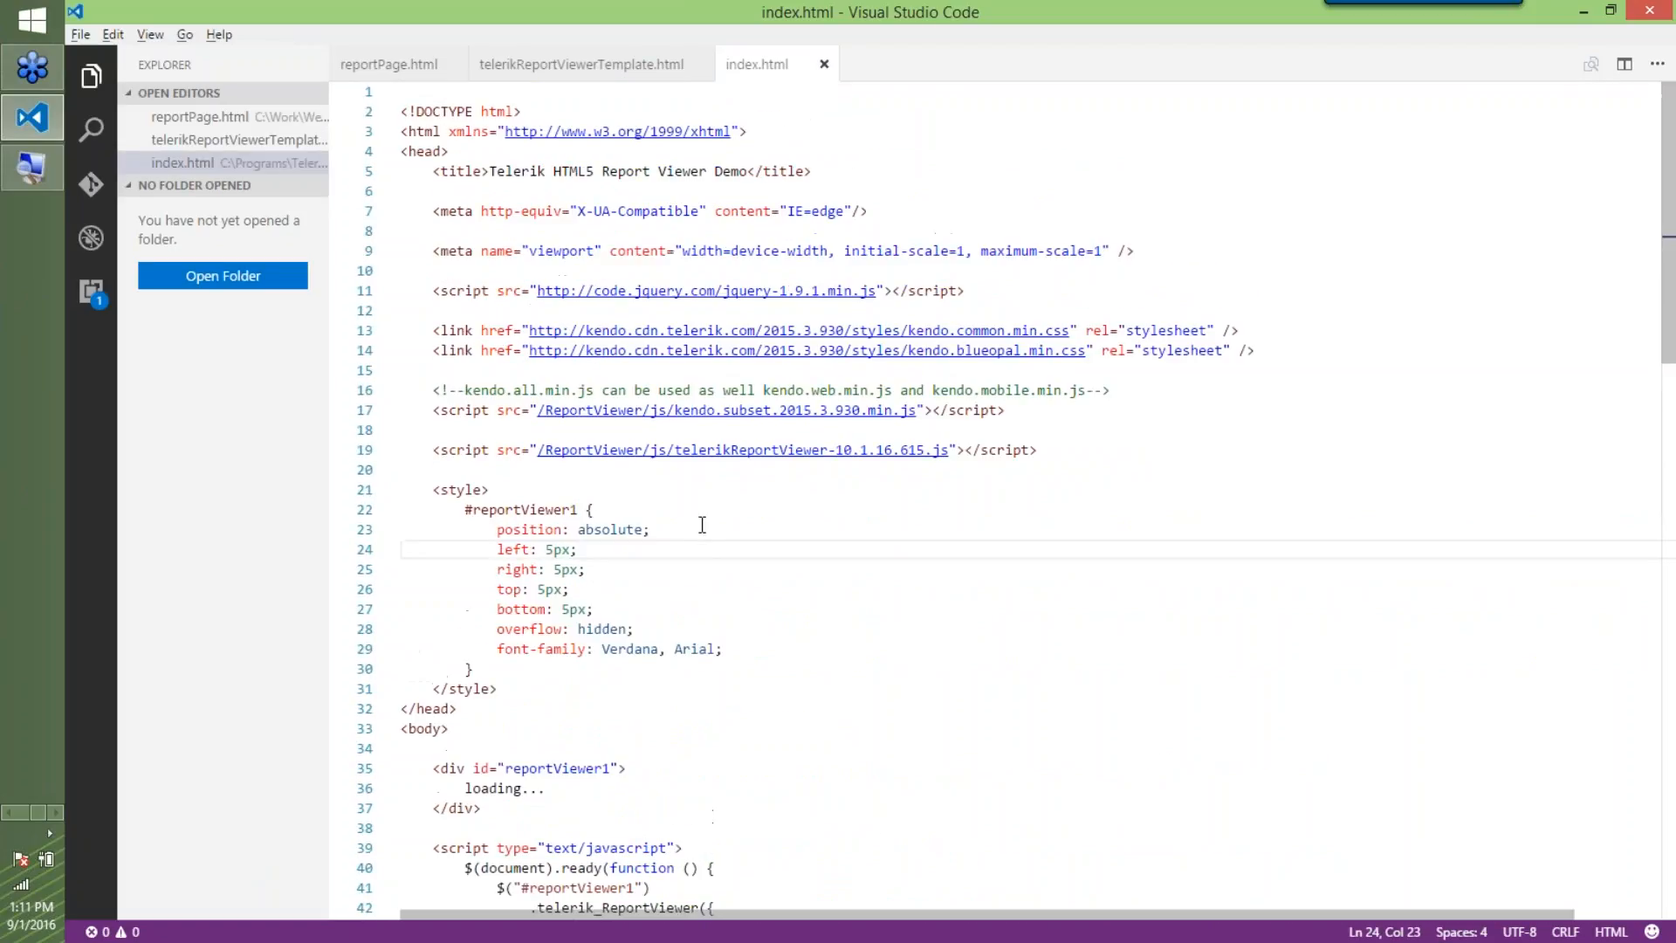
drag(434, 291, 1021, 290)
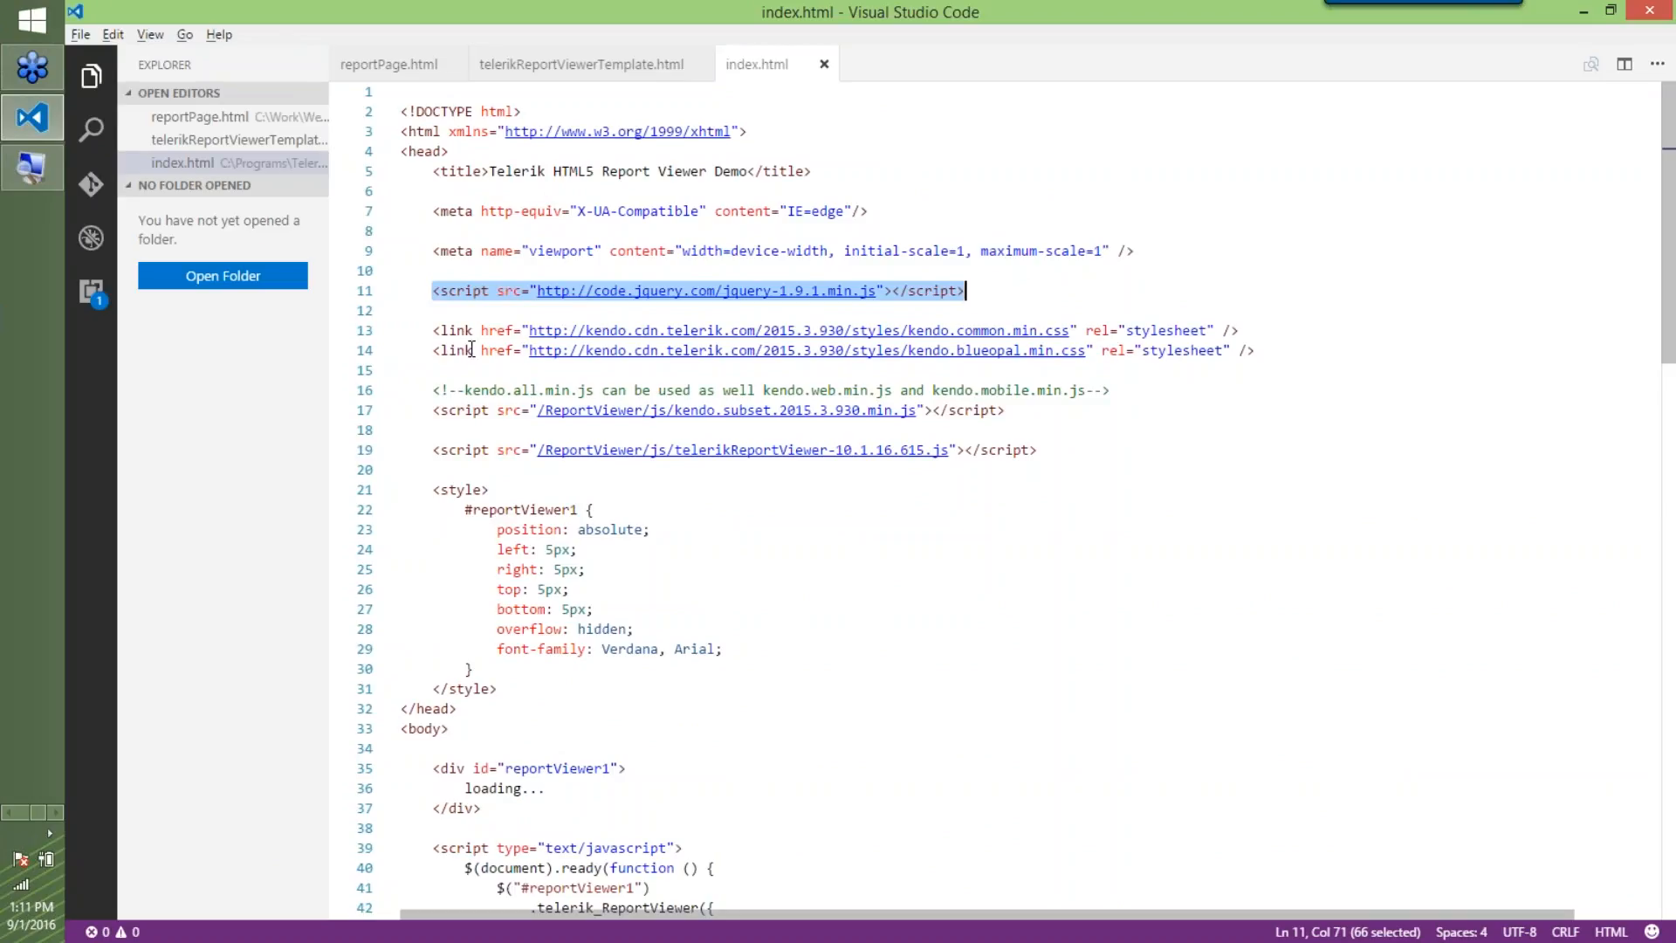
drag(404, 310, 1257, 353)
click(1031, 390)
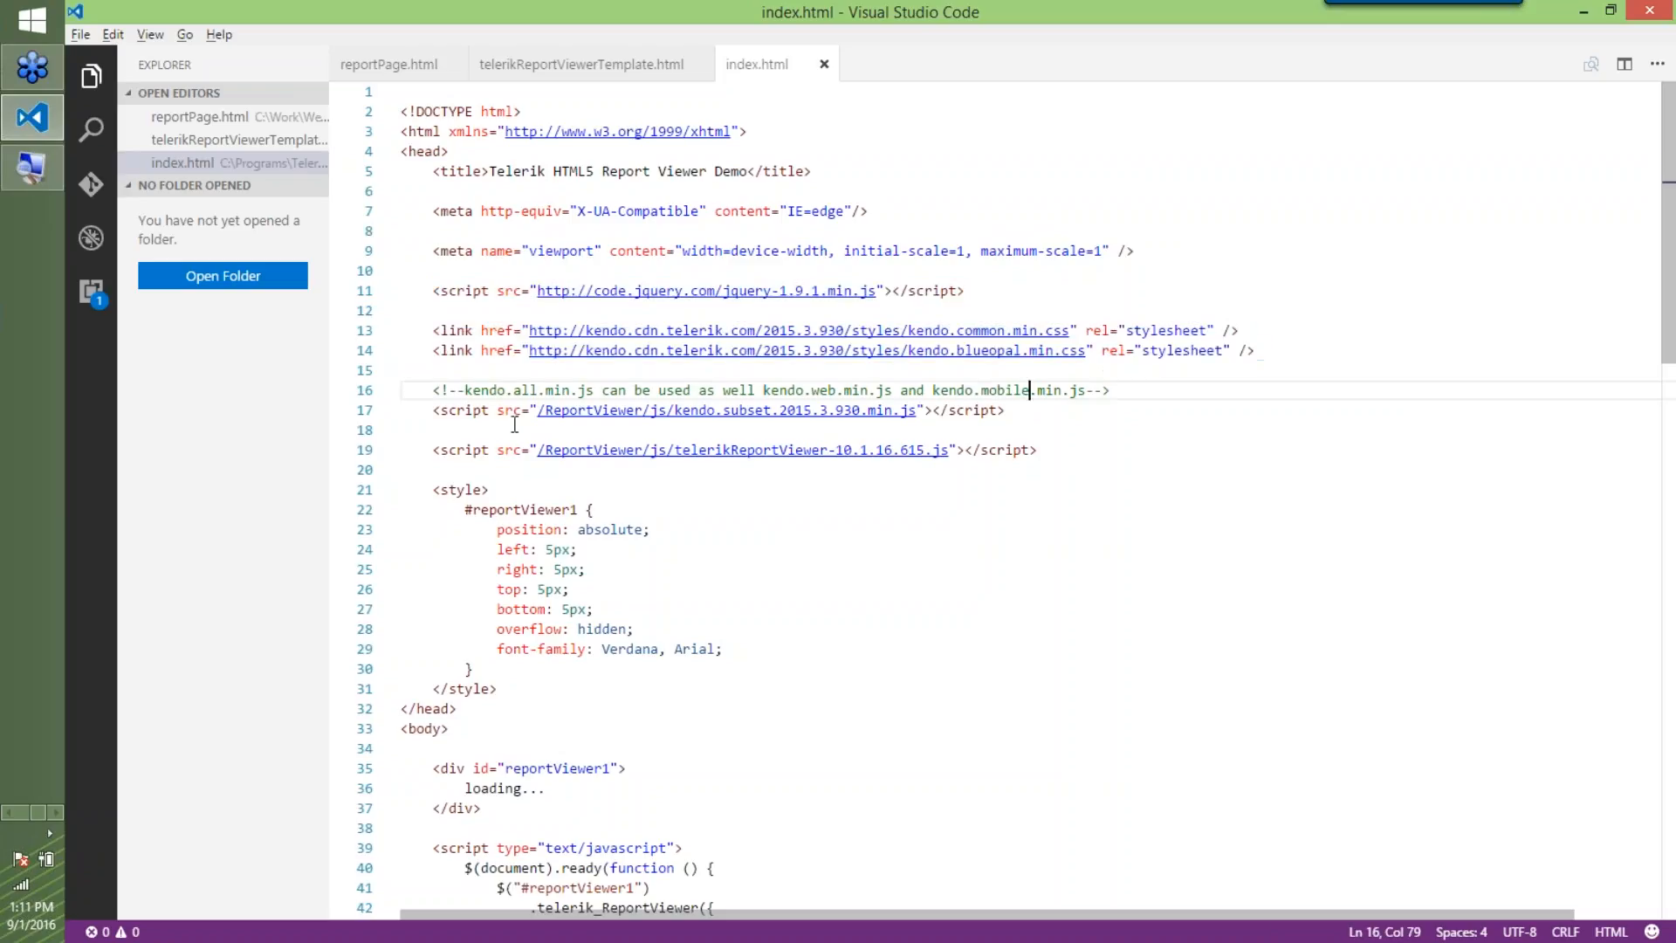
drag(418, 407, 1039, 445)
Examine the telerik_ReportViewer initialization in index.html, including its serviceUrl and the report name in reportSource
scroll(1039, 442, down, 5)
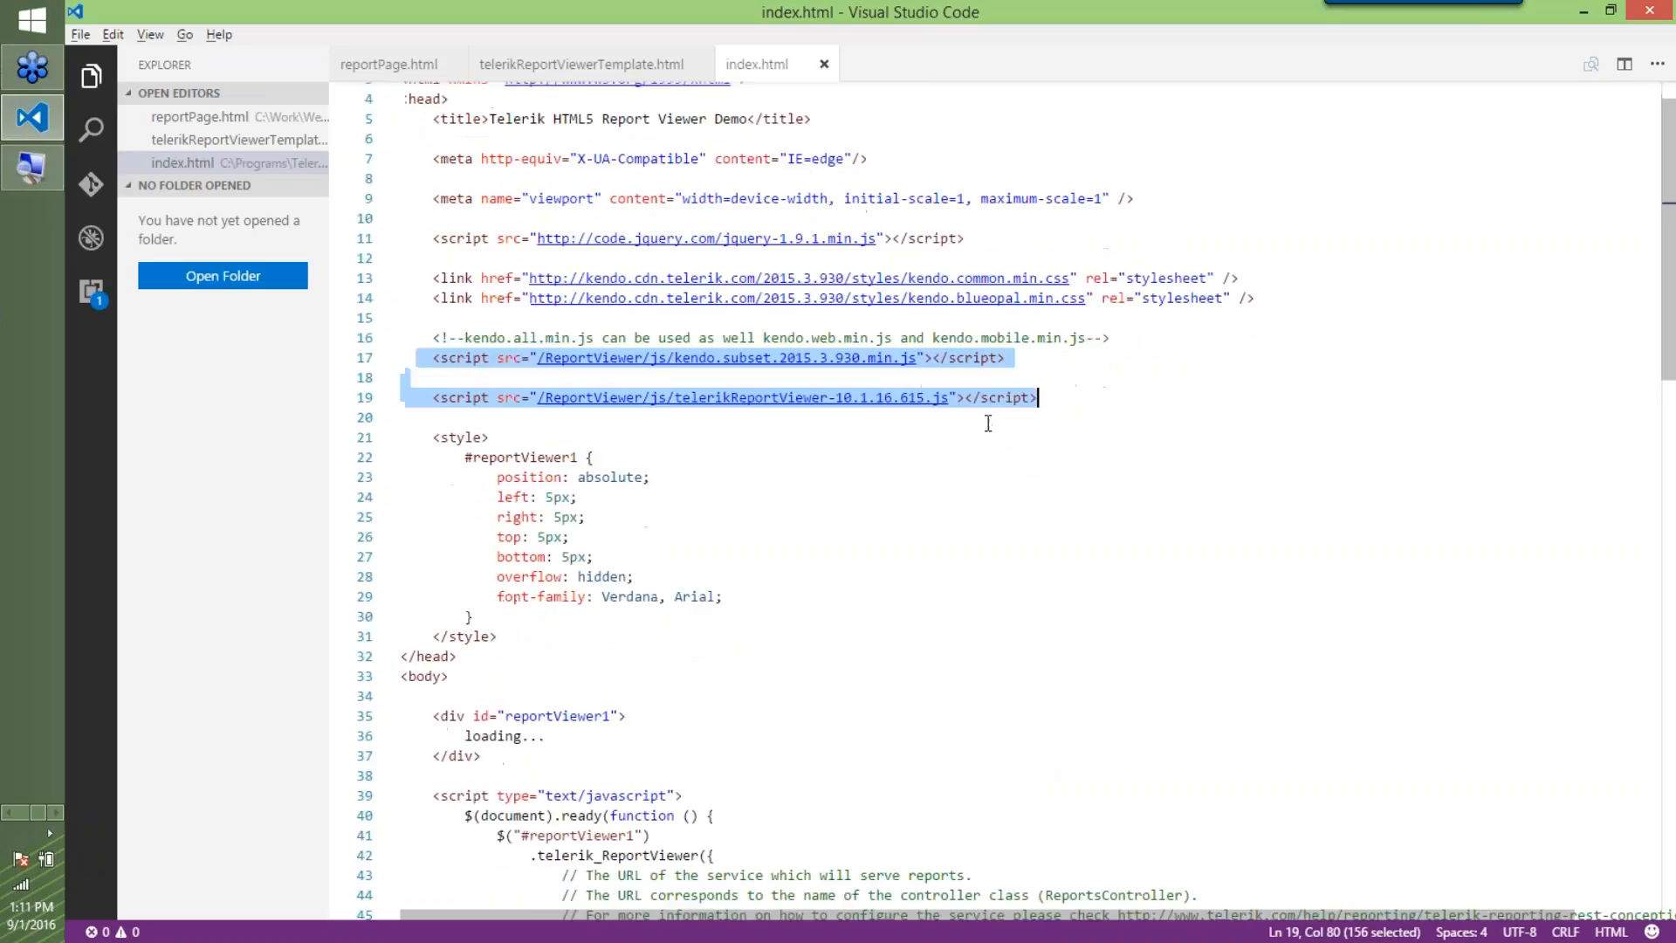
scroll(917, 407, down, 3)
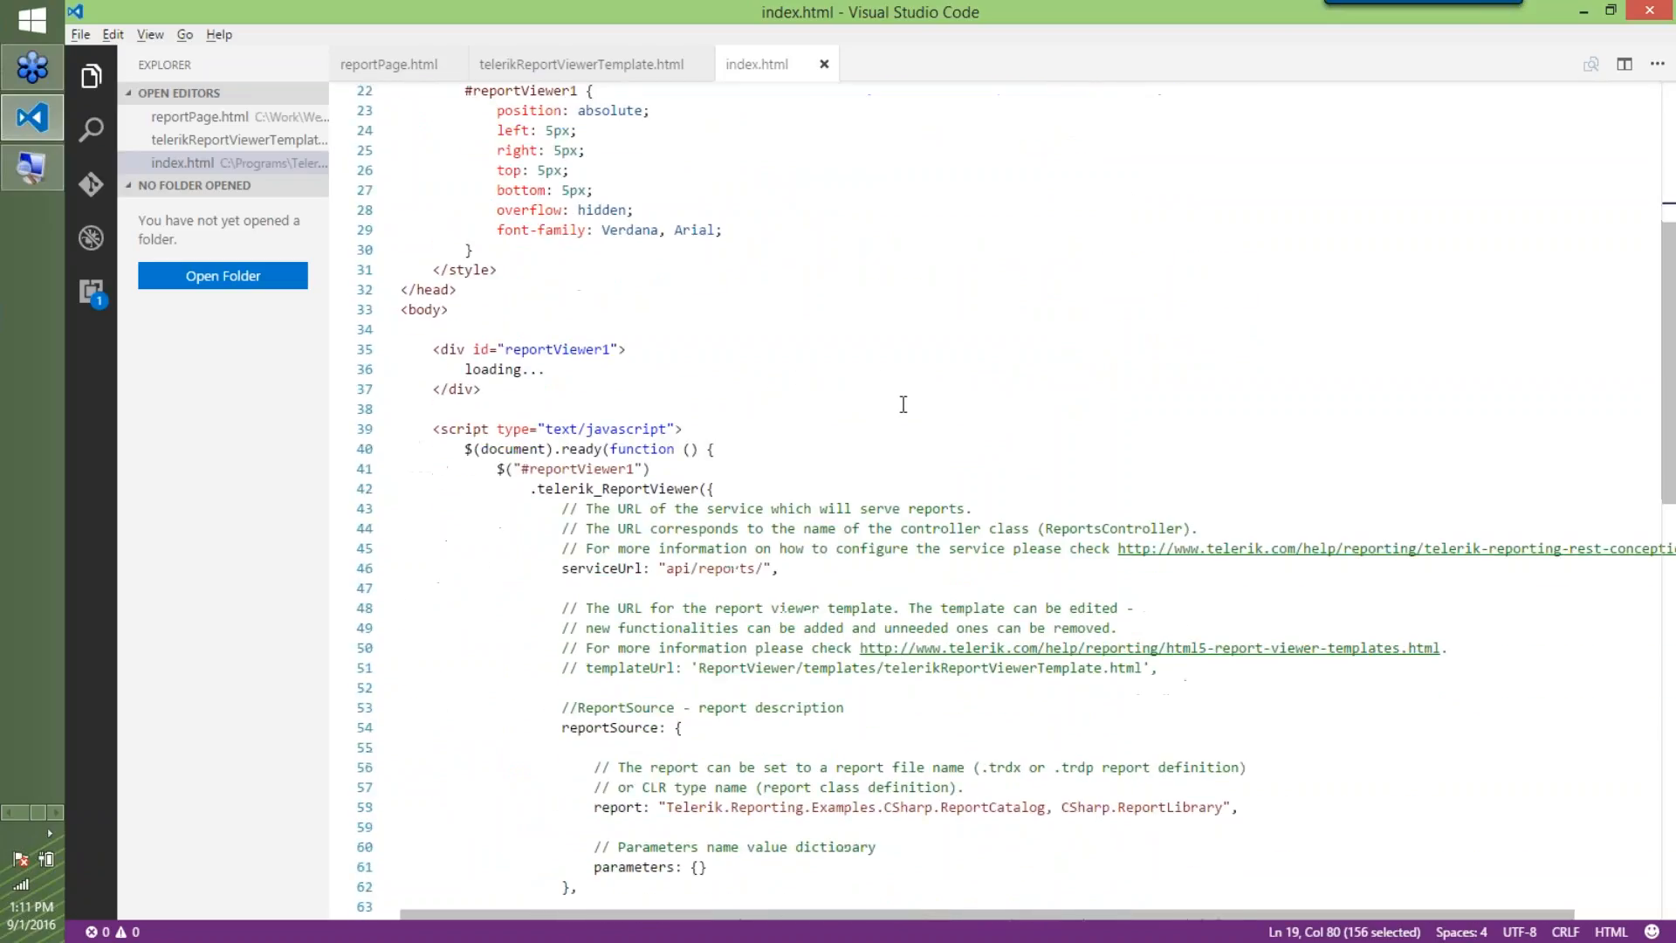
scroll(901, 400, down, 2)
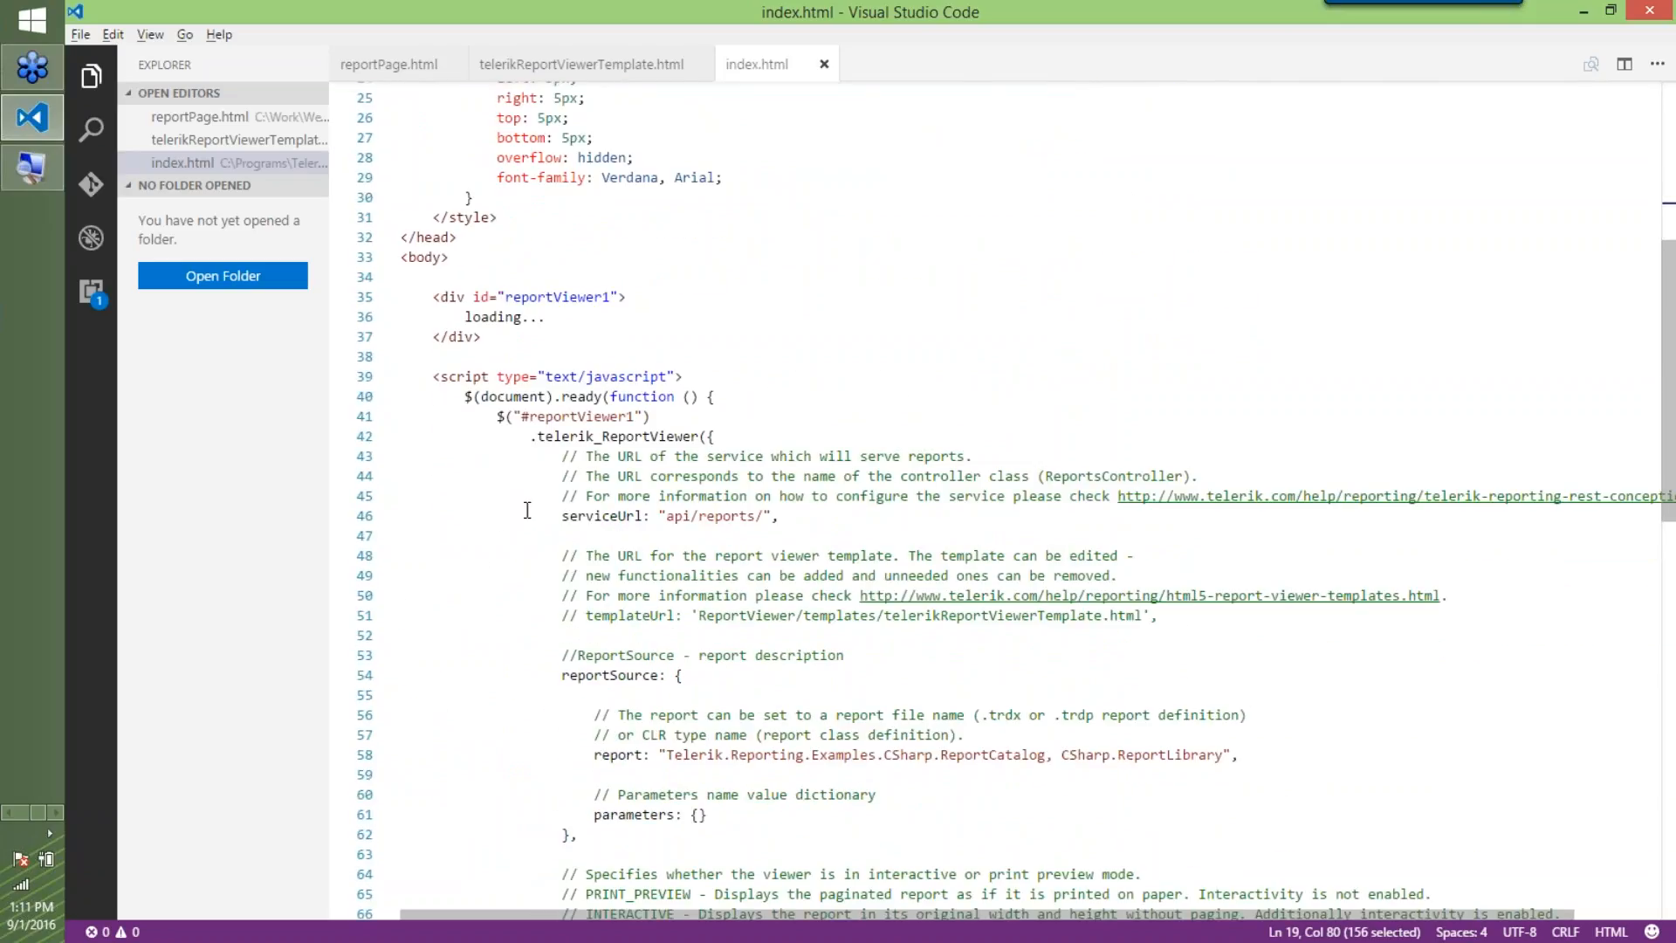
click(527, 510)
click(667, 516)
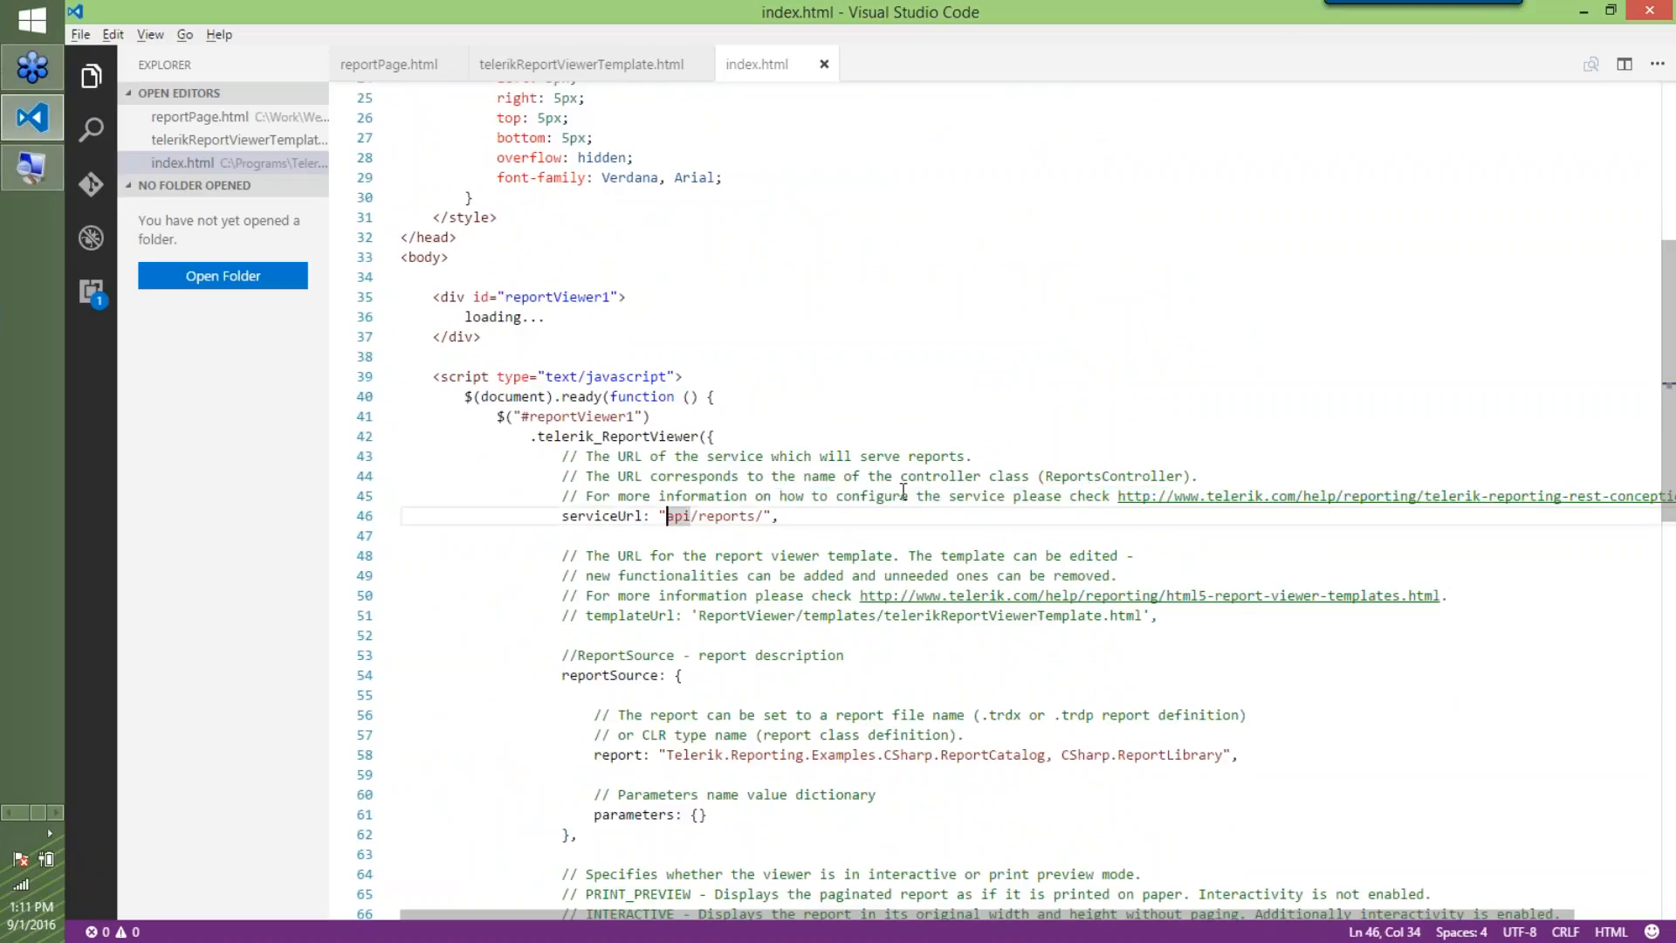
scroll(927, 493, down, 2)
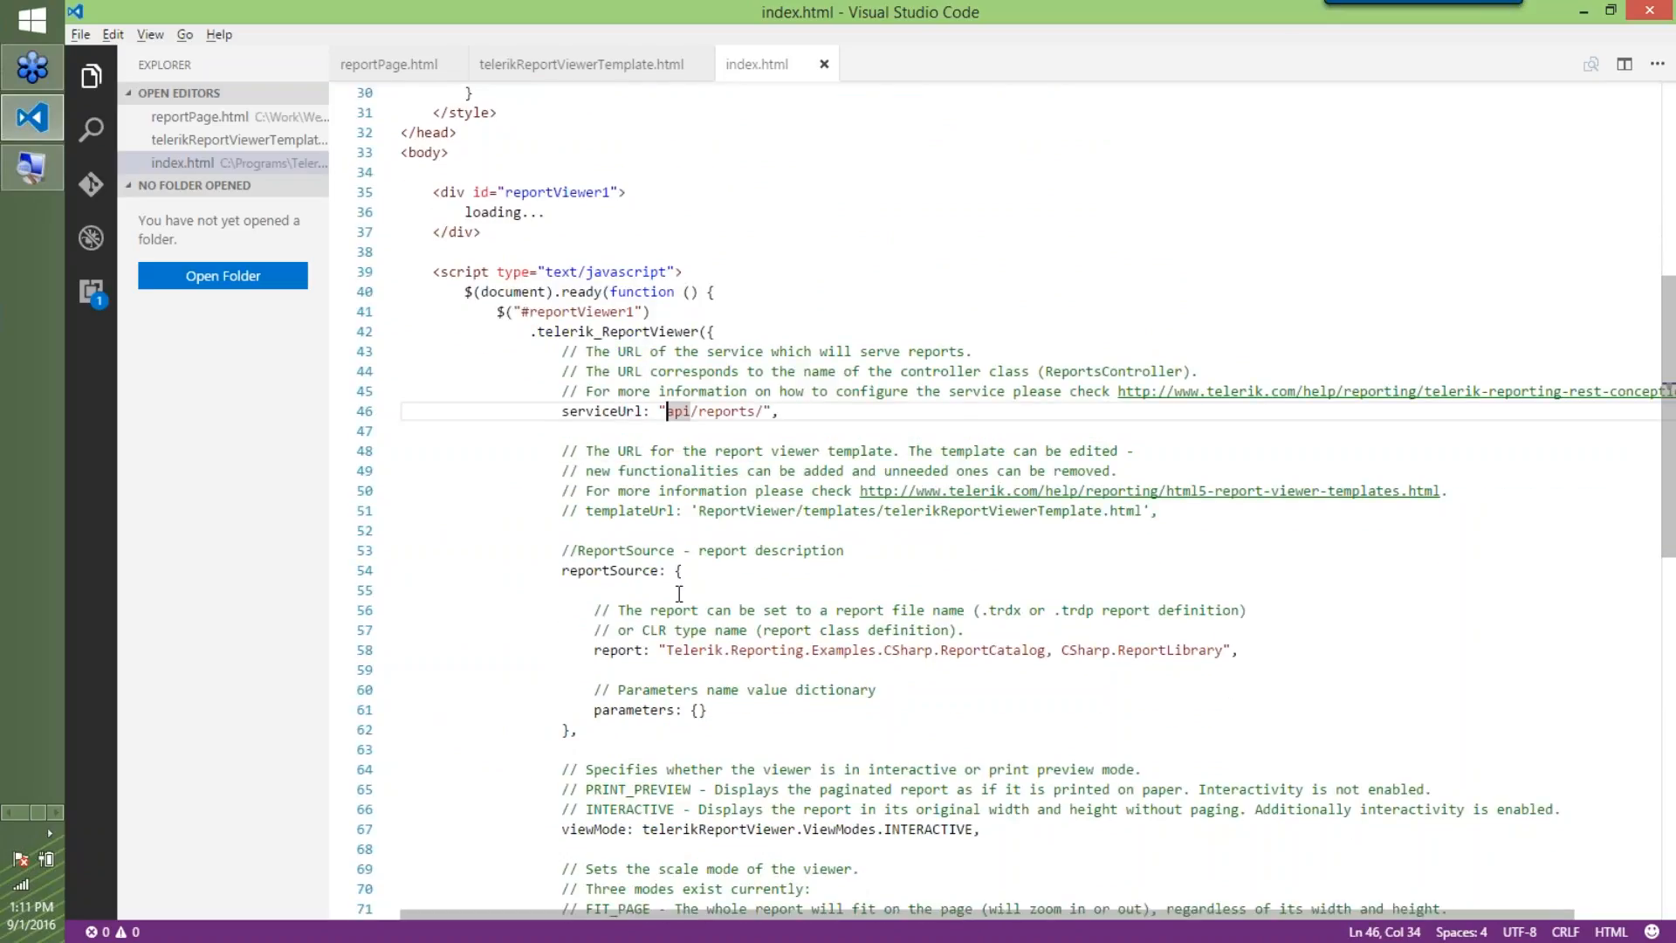
drag(667, 650, 1047, 651)
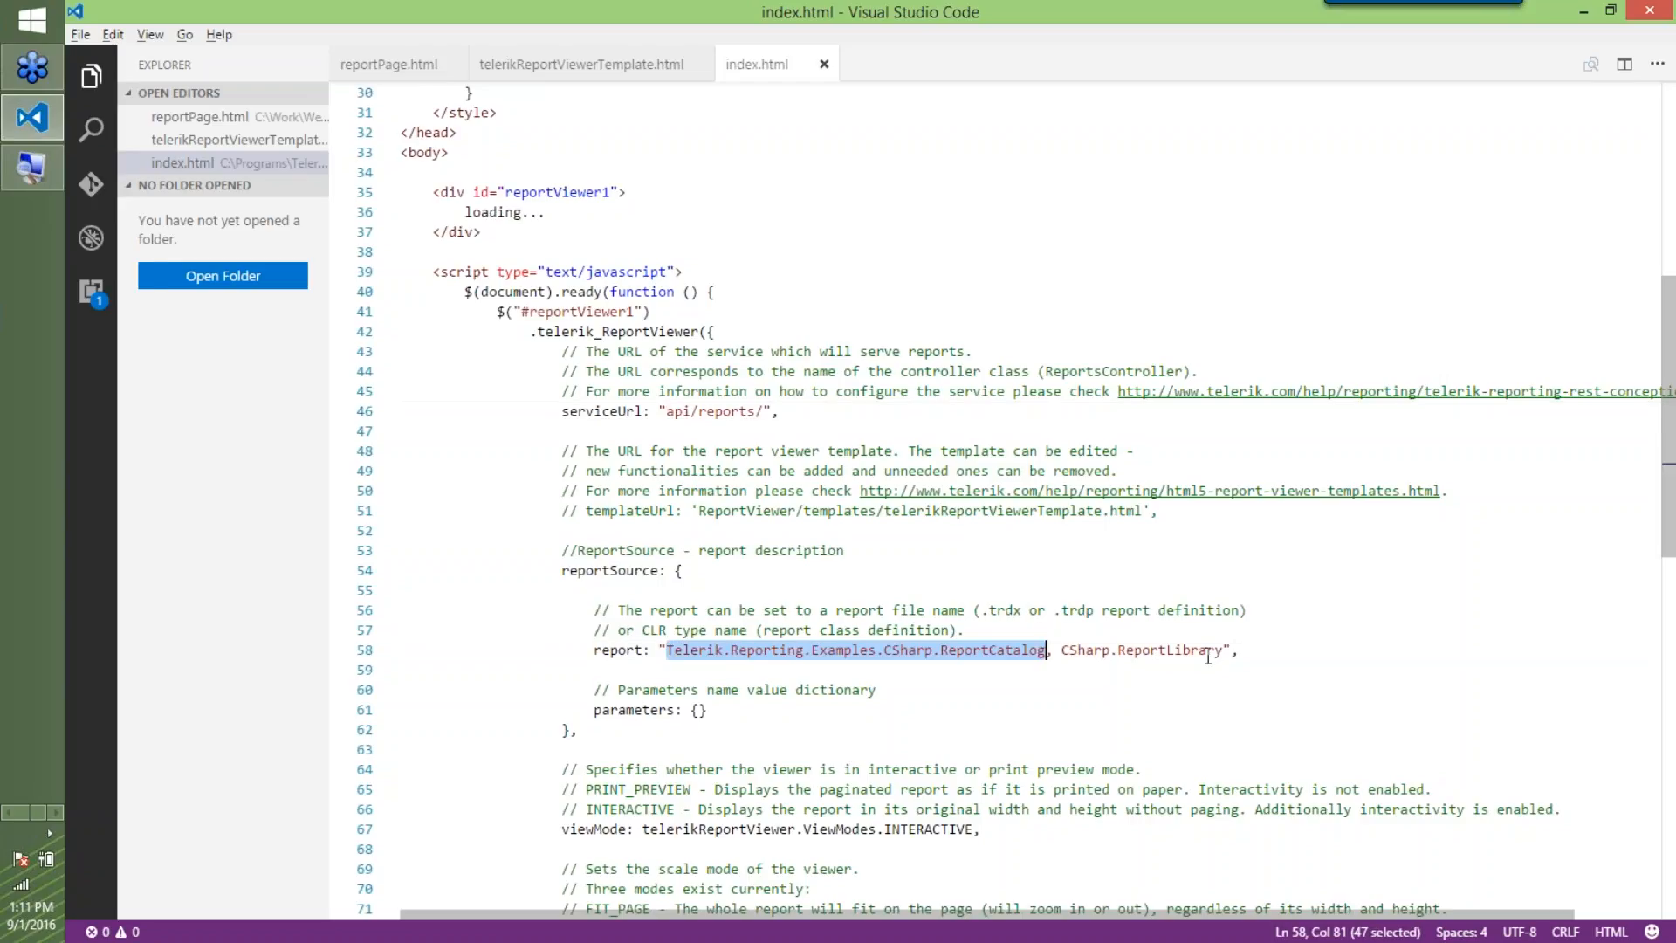
drag(1207, 656, 1230, 653)
scroll(1007, 690, down, 2)
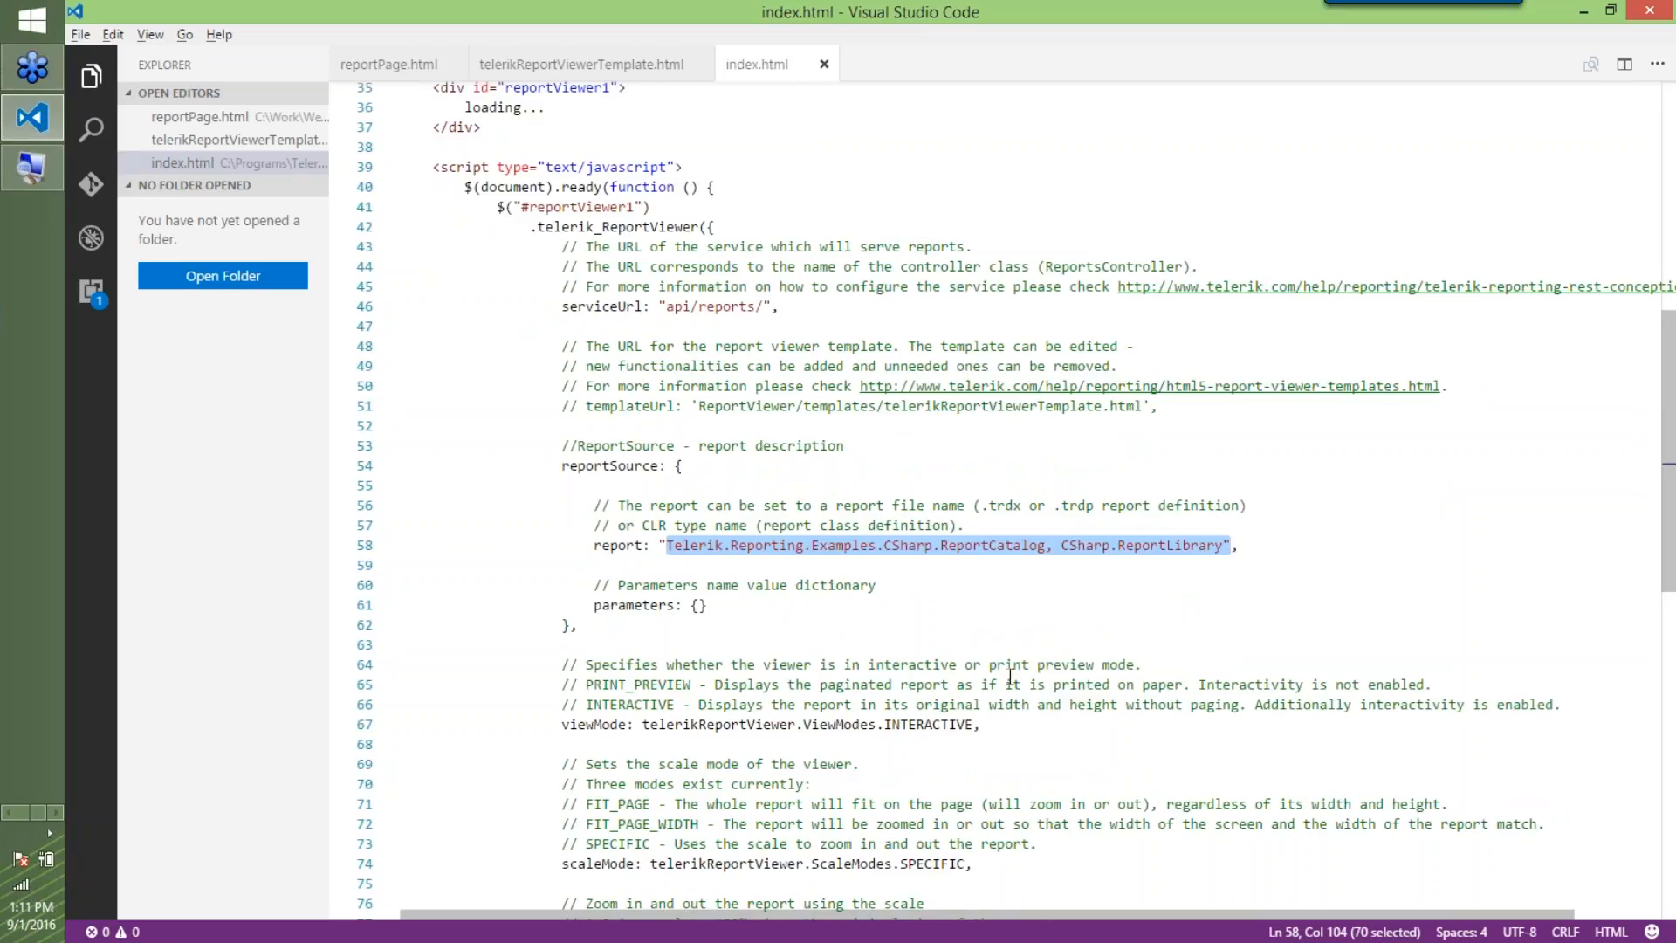
Switch to Internet Explorer and view the Dashboard demo in full screen, down to the top performing products section
key(alt+Tab)
key(alt+Tab)
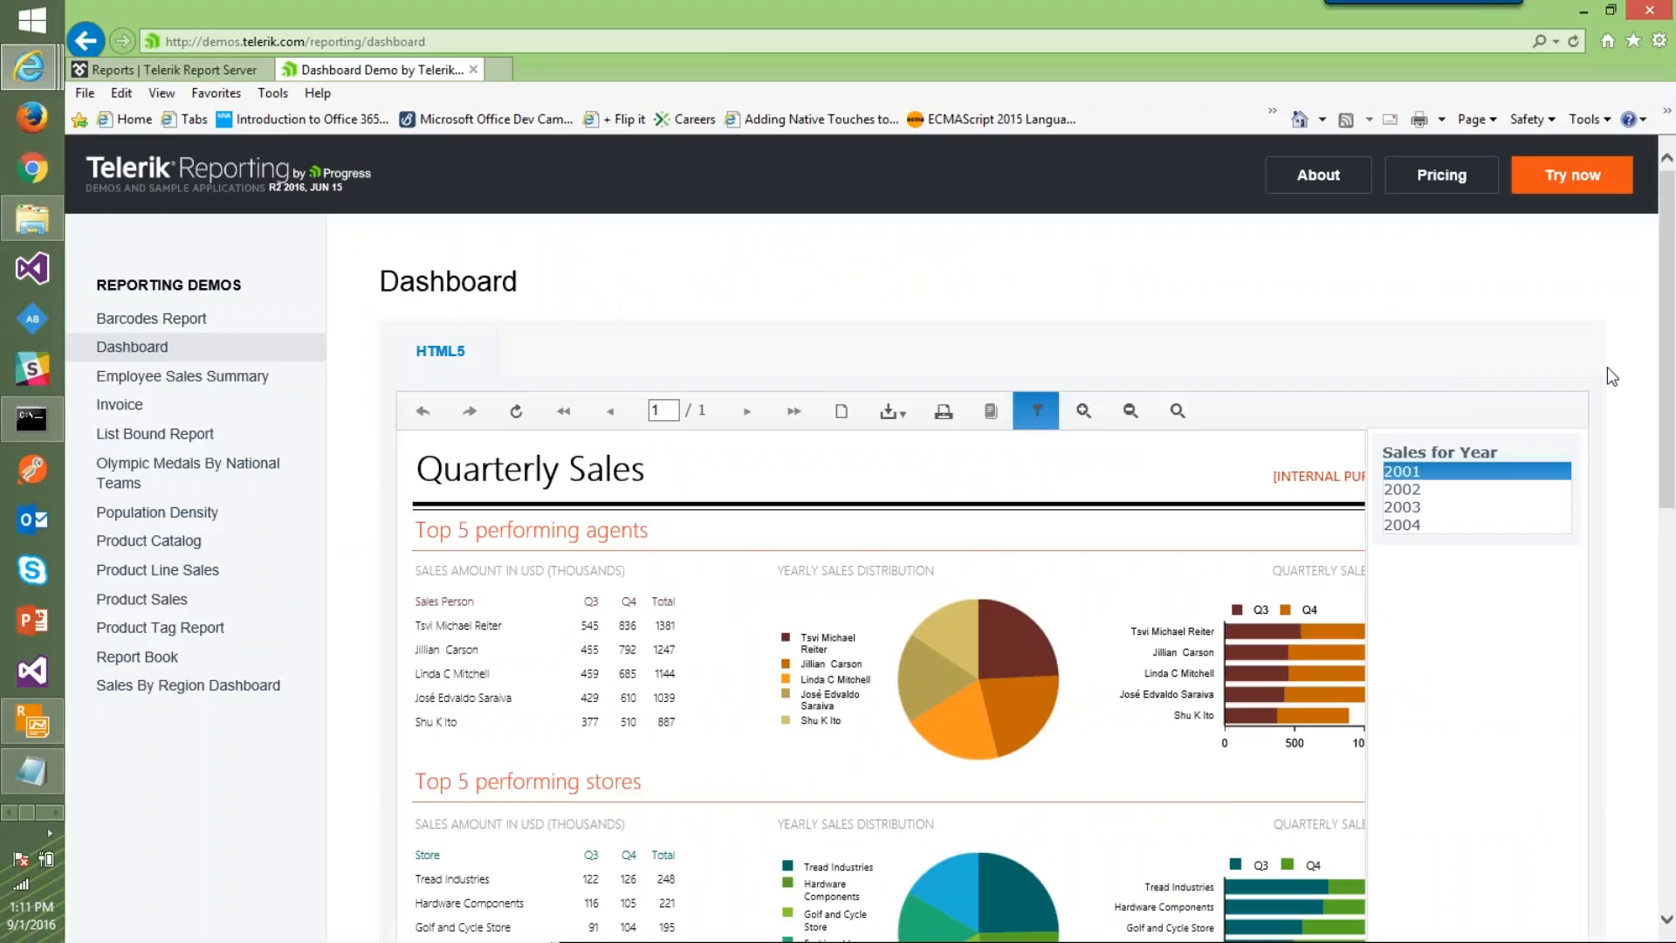
scroll(1581, 345, down, 3)
scroll(1582, 347, up, 3)
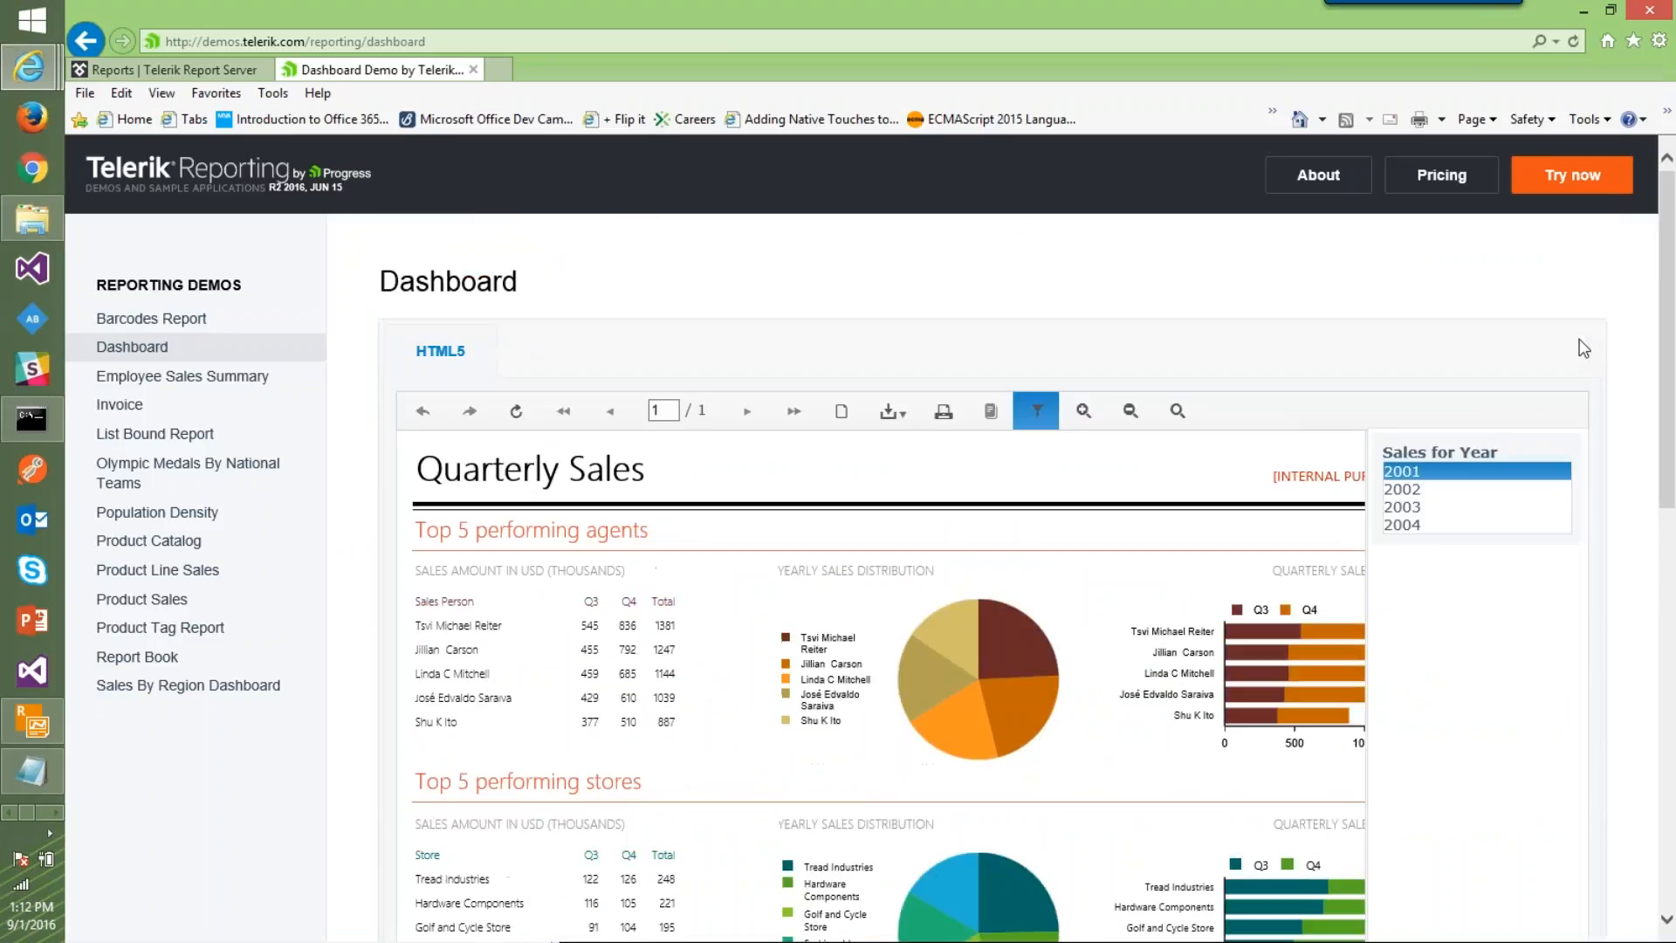
key(F11)
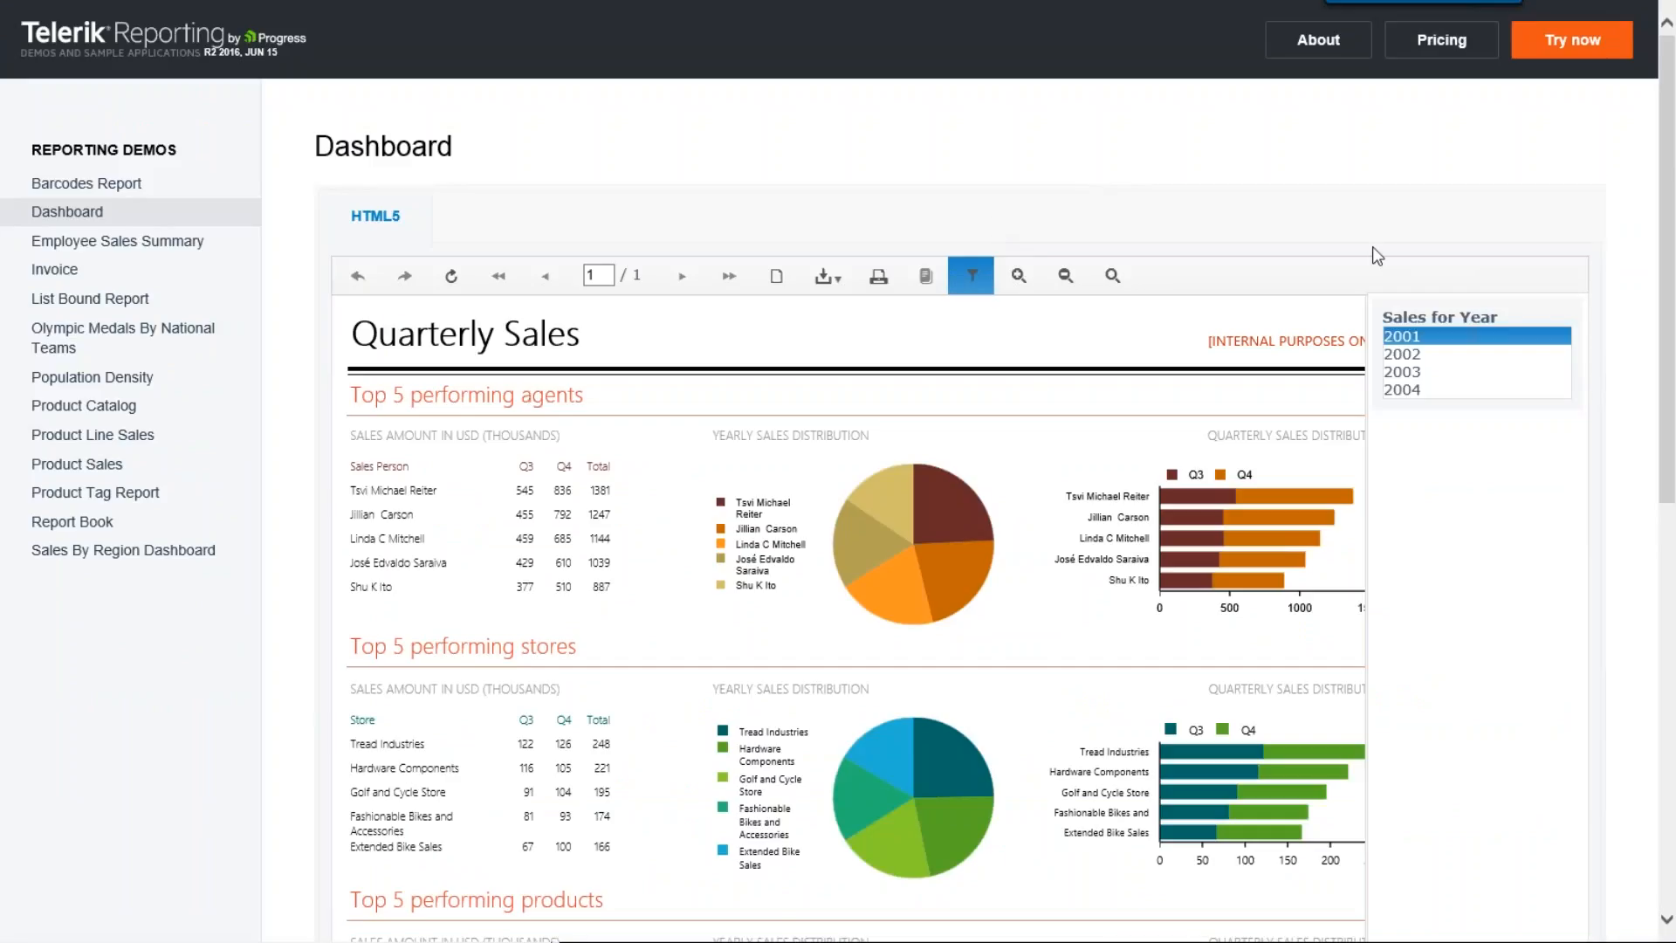
drag(1665, 232, 1665, 351)
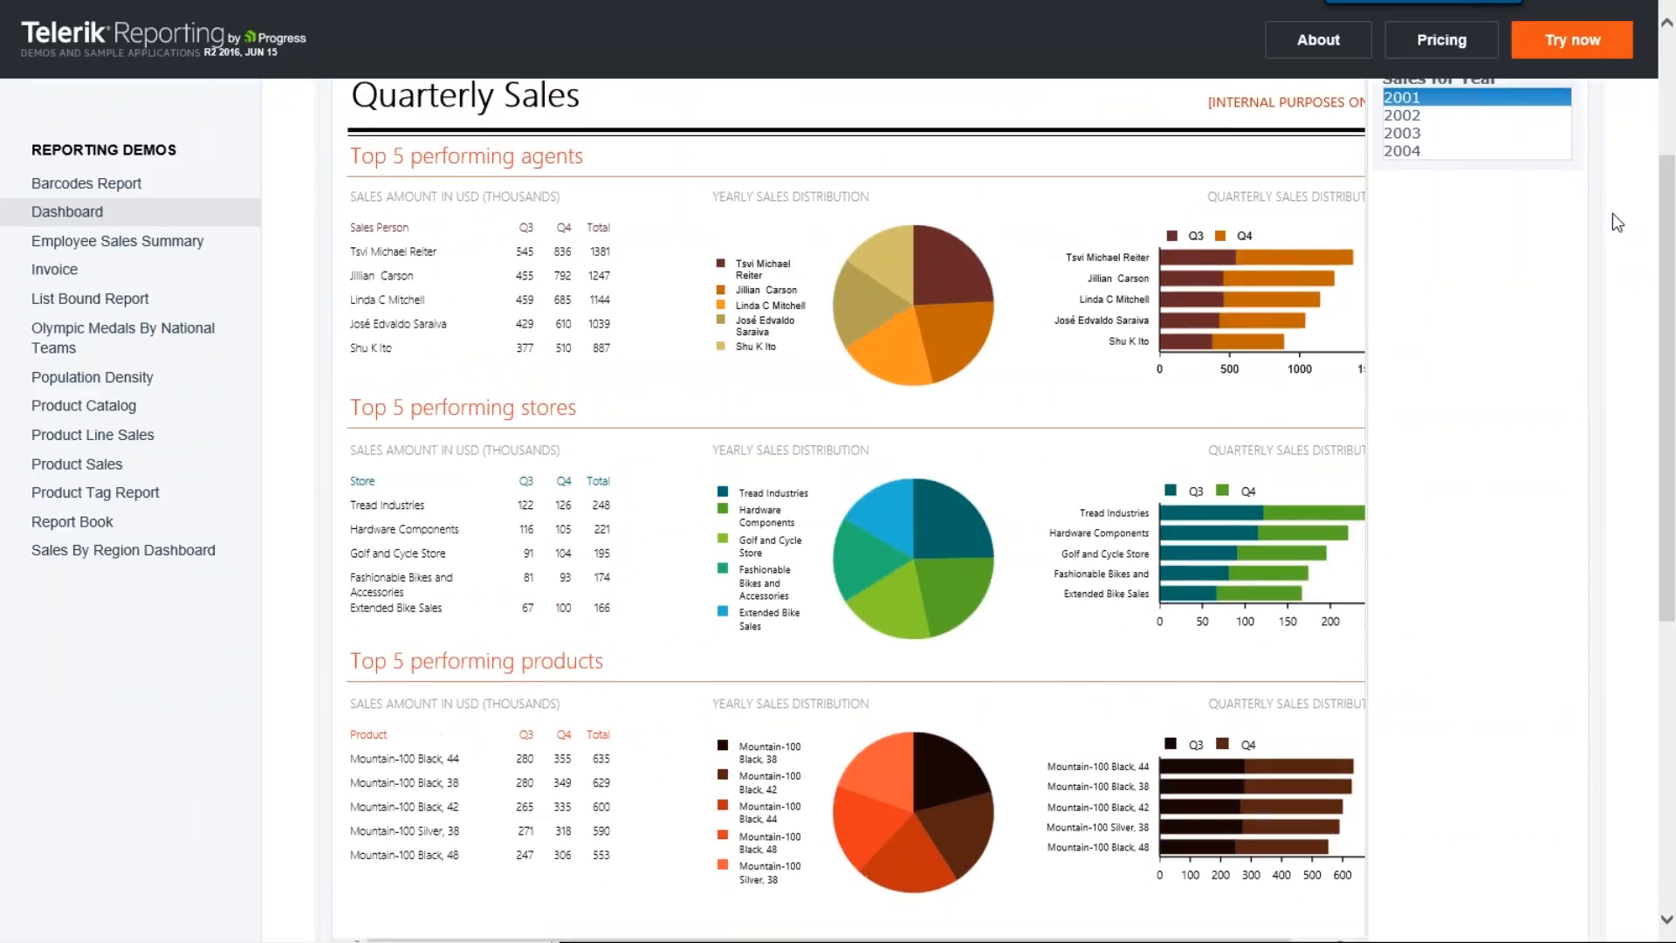
Render the Quarterly Sales dashboard for sales year 2004, then 2002, and finally 2003
click(1444, 150)
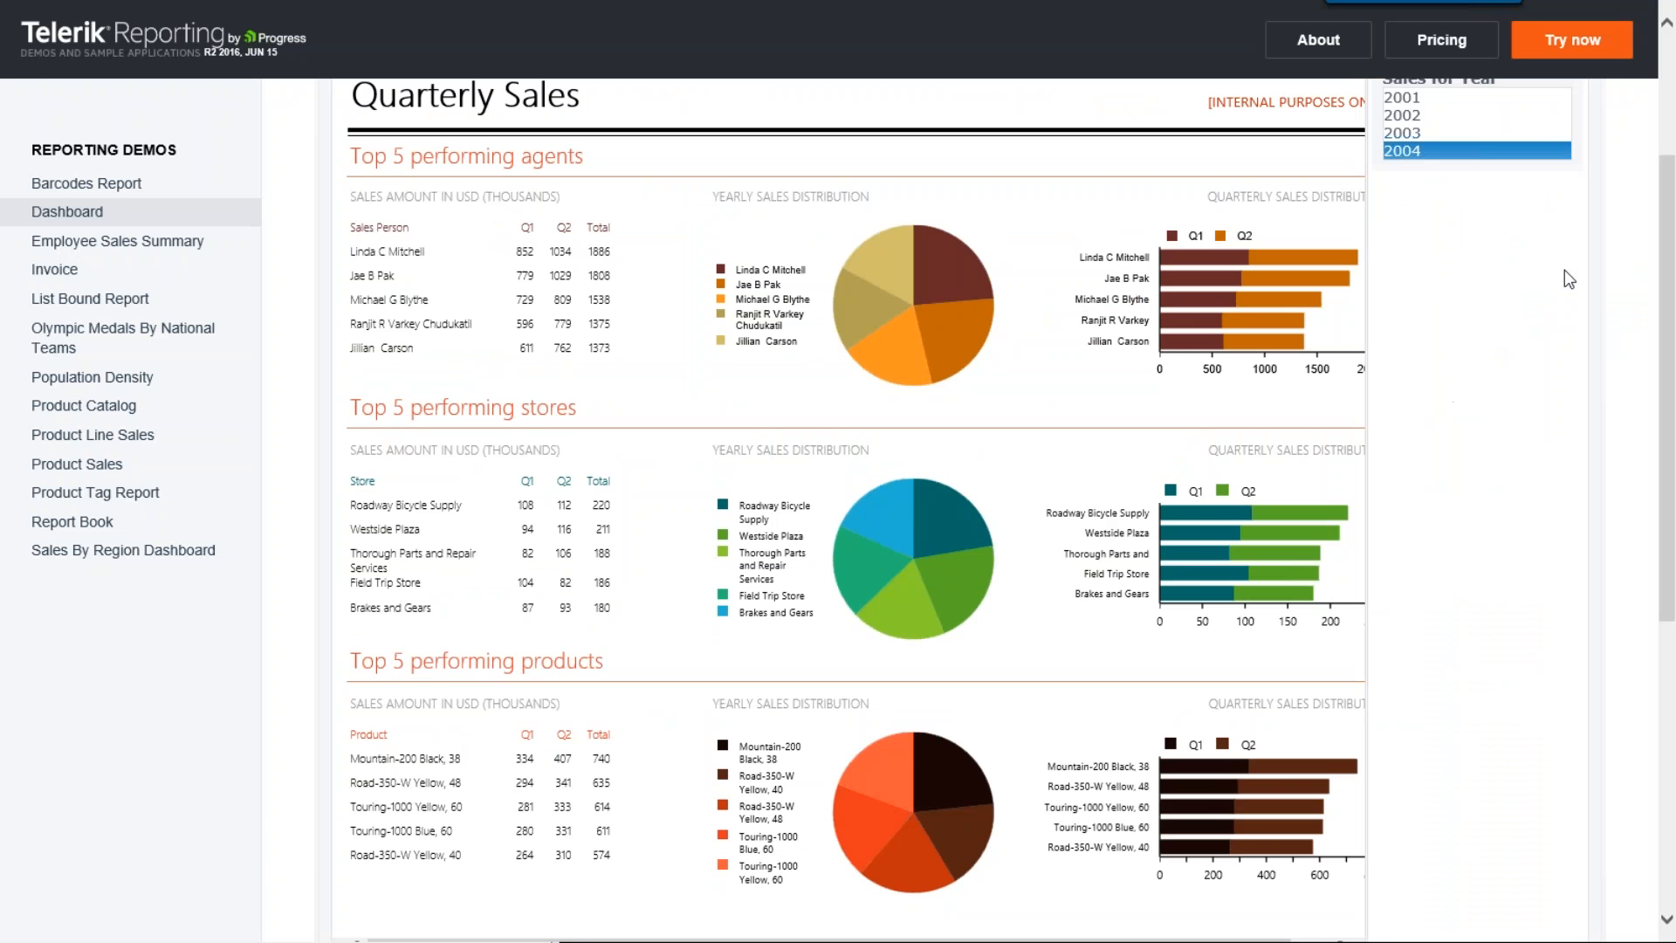
mouse_move(1667, 234)
mouse_down()
mouse_move(1667, 249)
mouse_move(1667, 223)
mouse_up()
click(1421, 139)
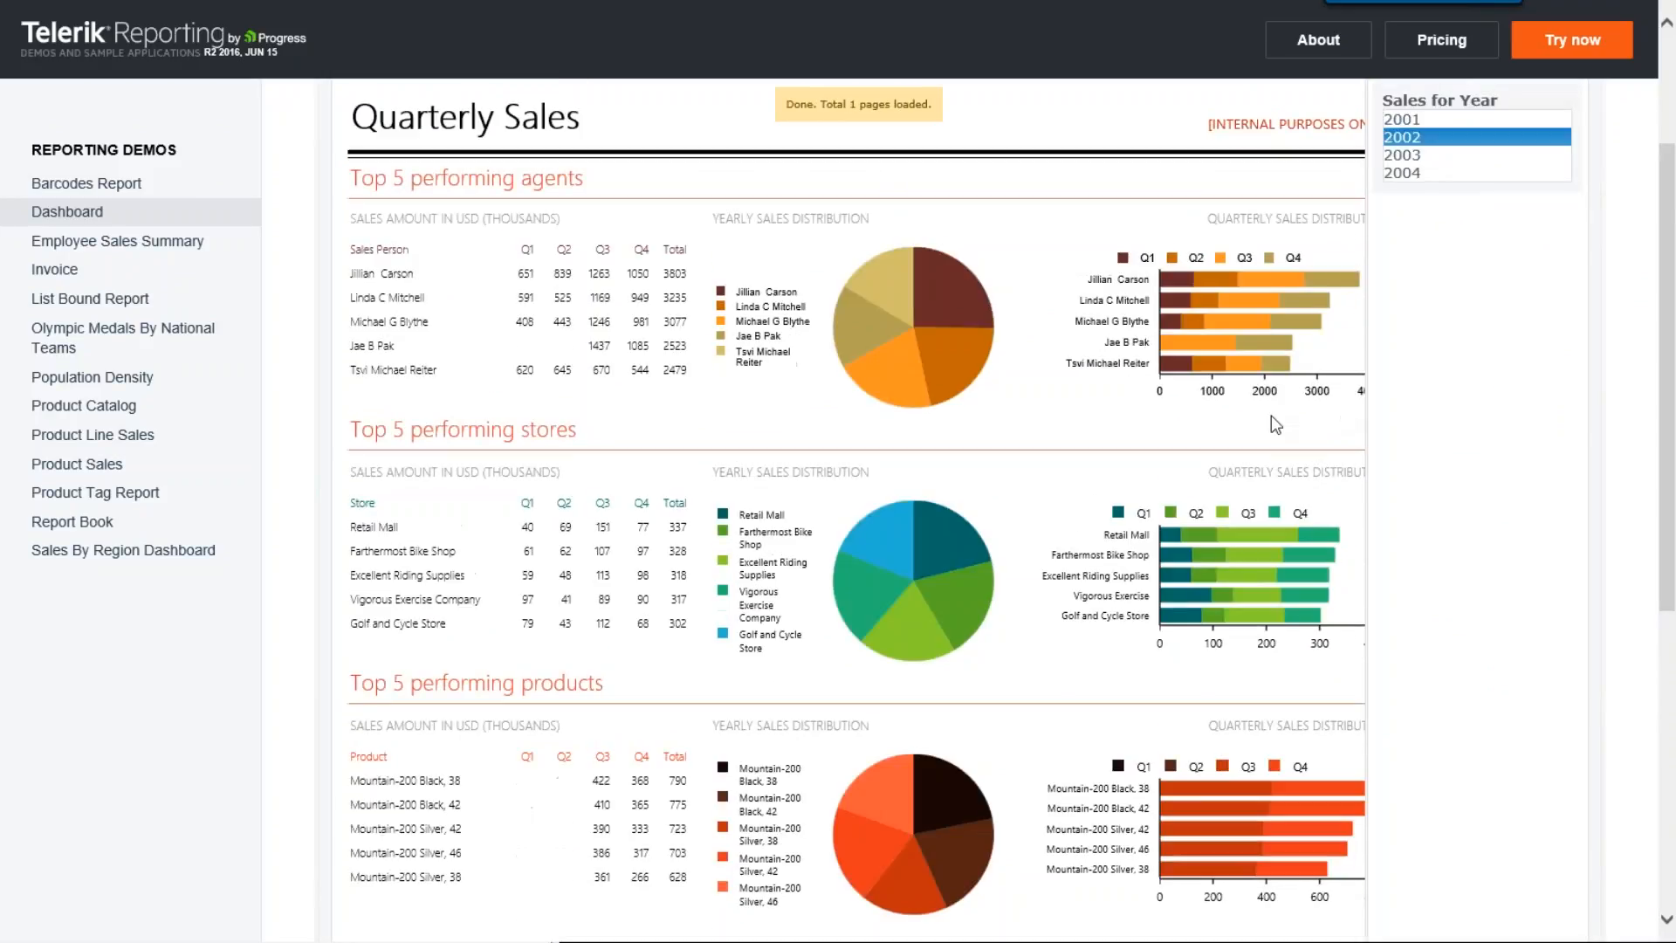
click(1415, 154)
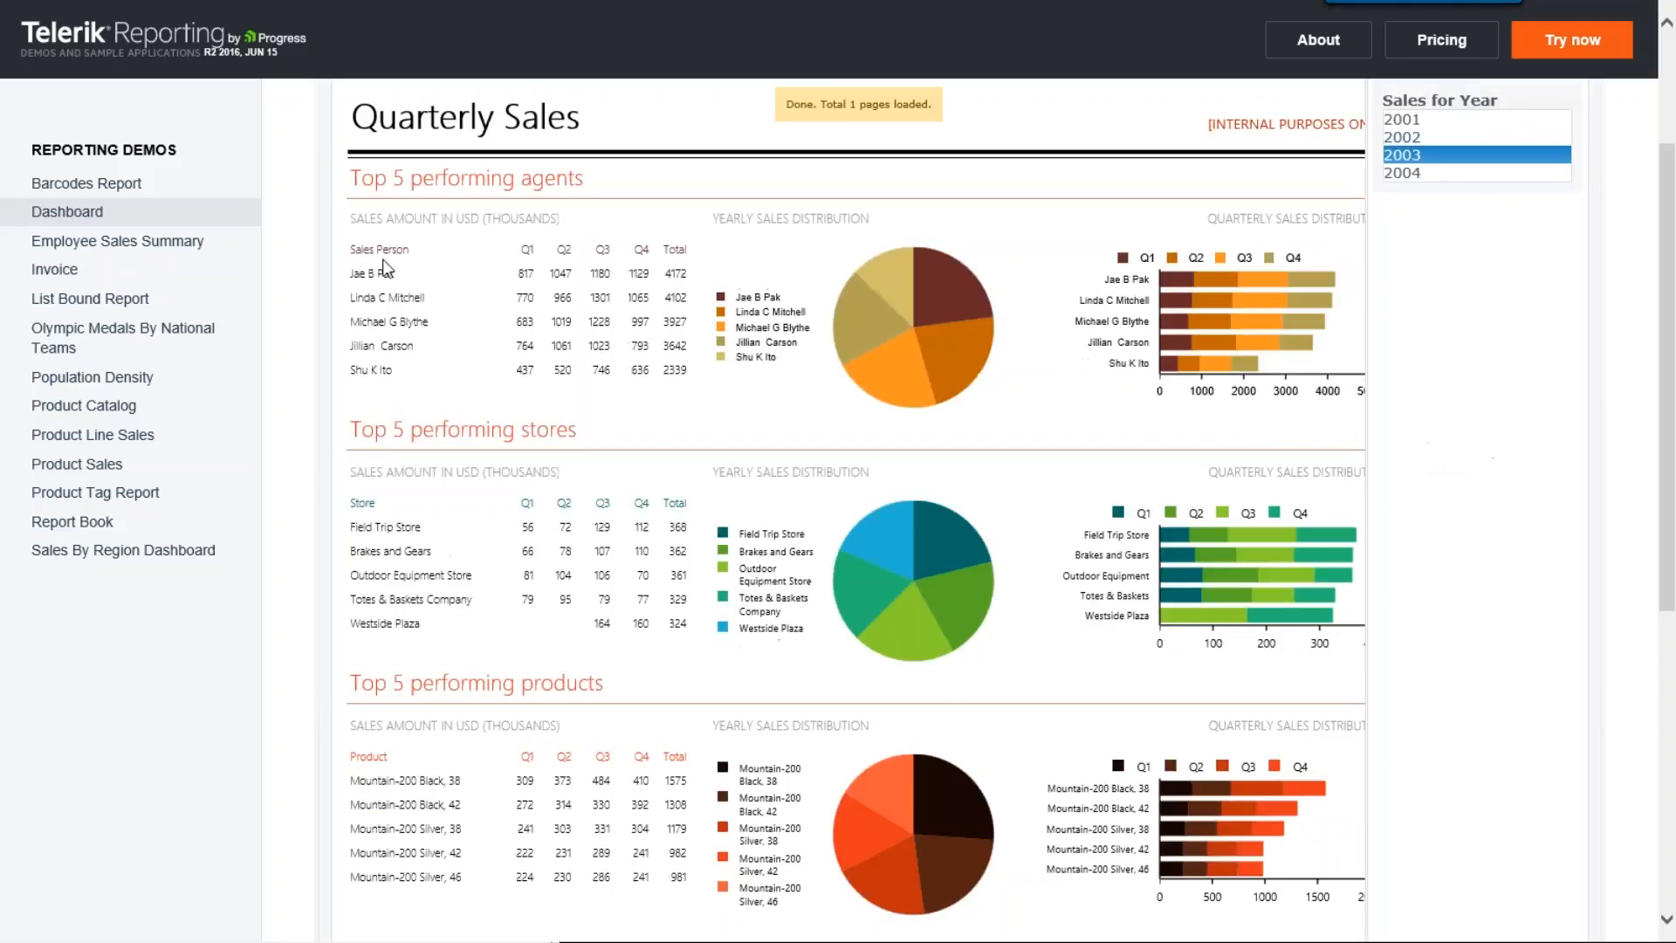
Export the 2003 dashboard as an Excel file, open Dashboard.xls in Excel and enable editing
drag(1667, 360, 1667, 312)
click(842, 162)
click(844, 163)
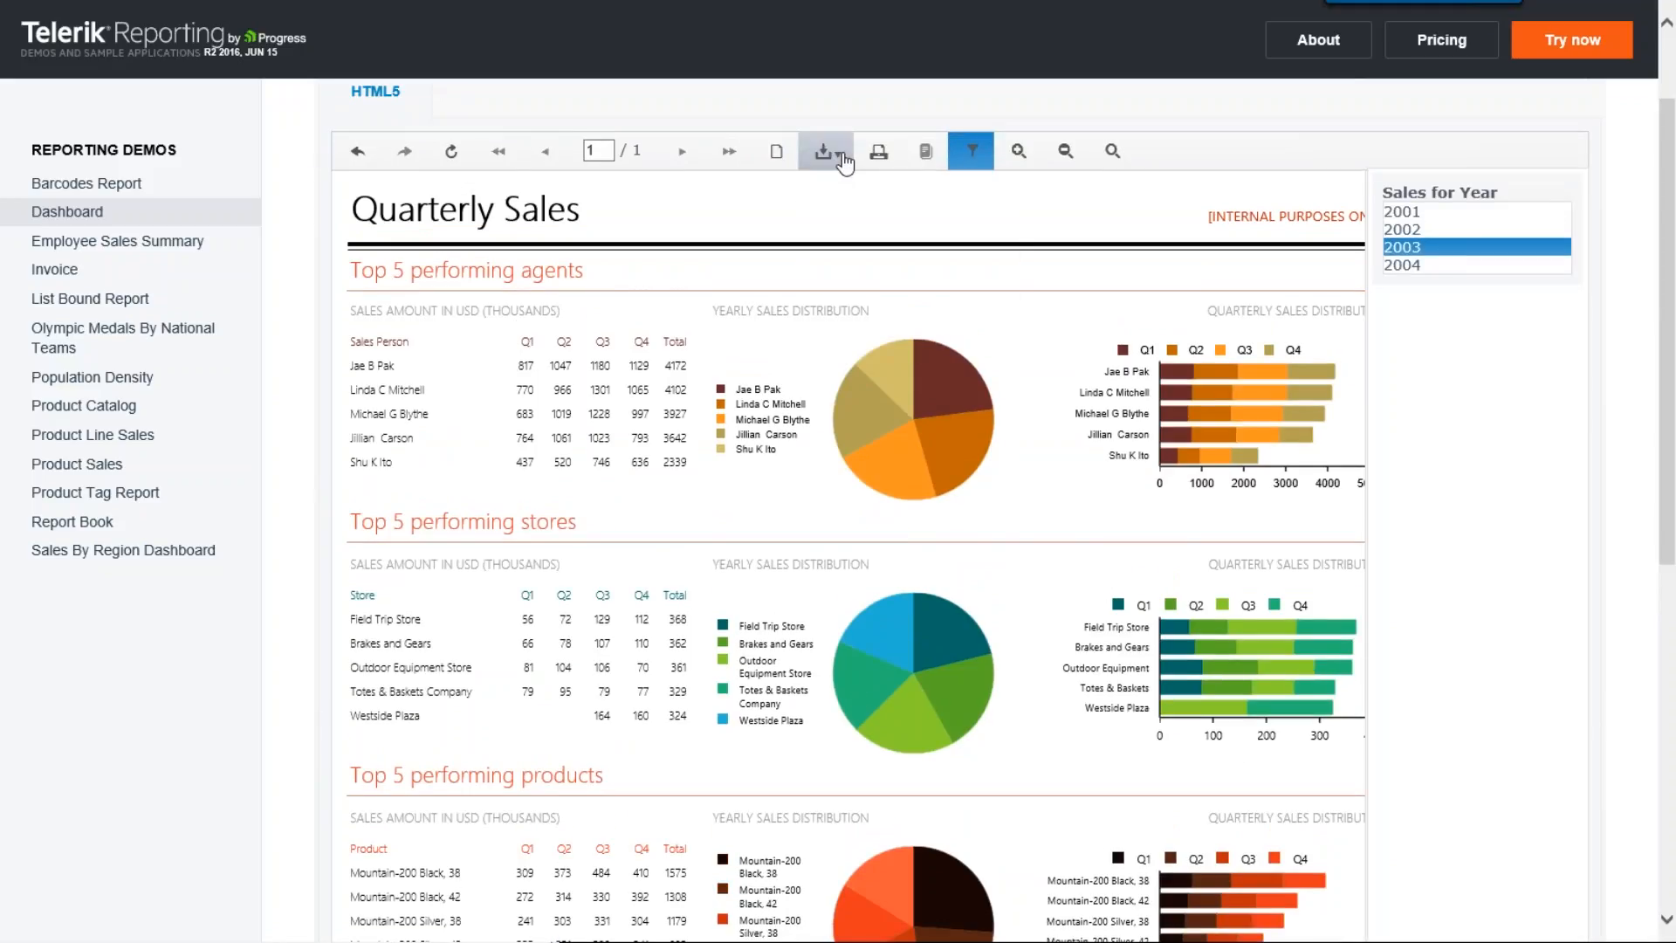
click(844, 163)
click(869, 241)
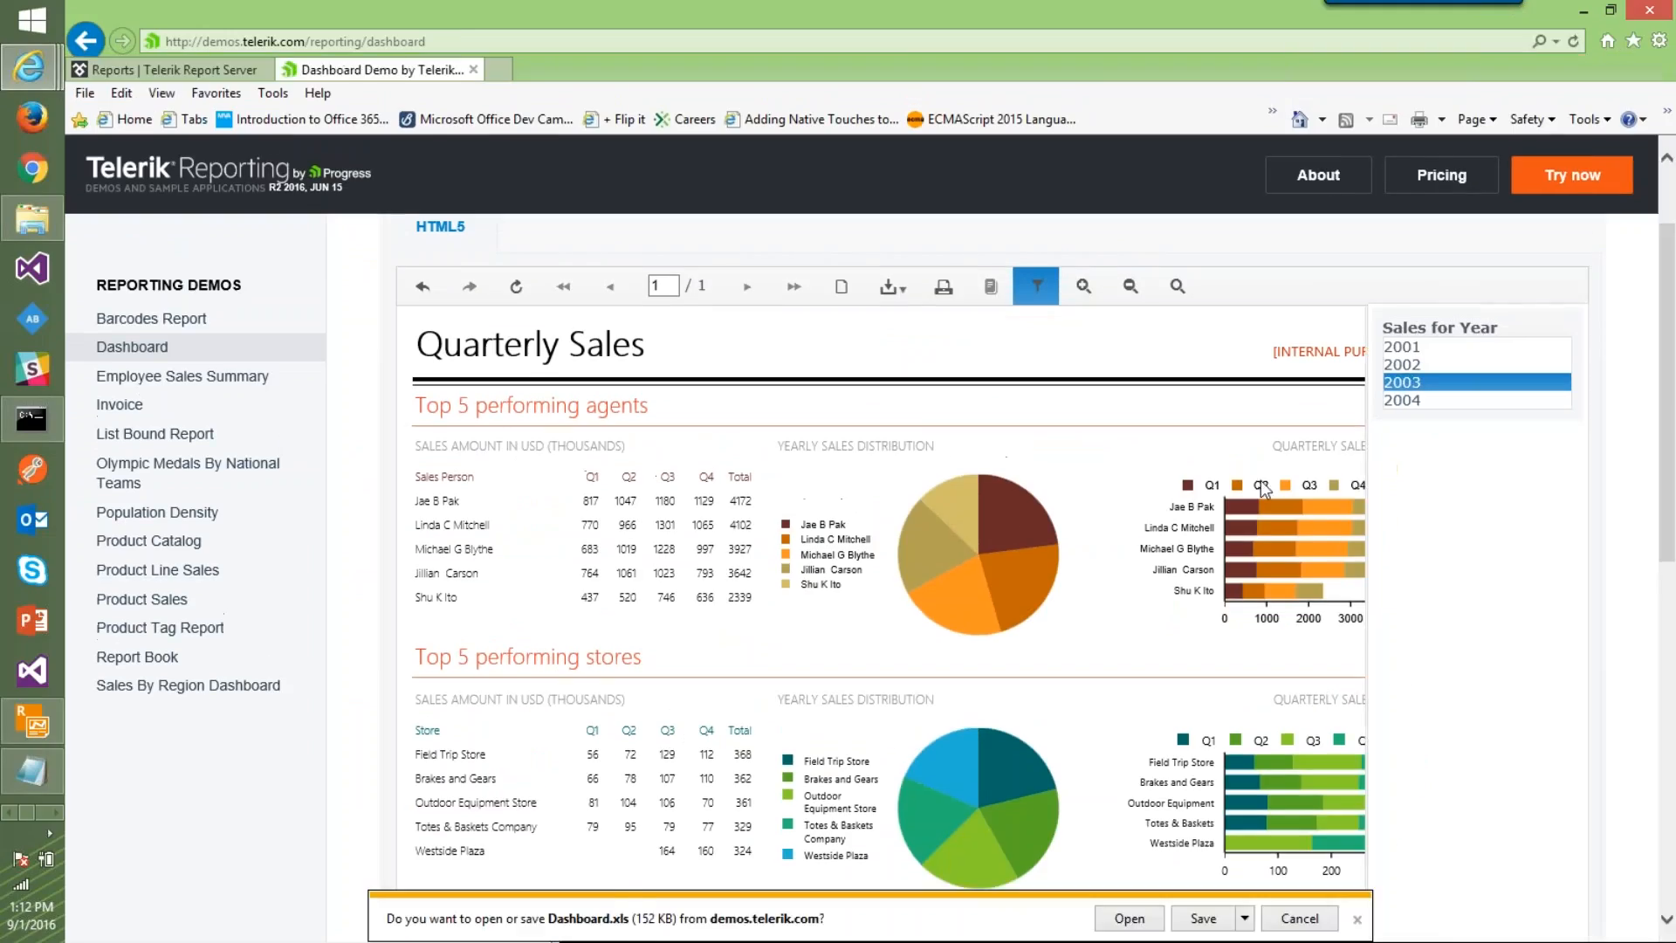
click(1139, 923)
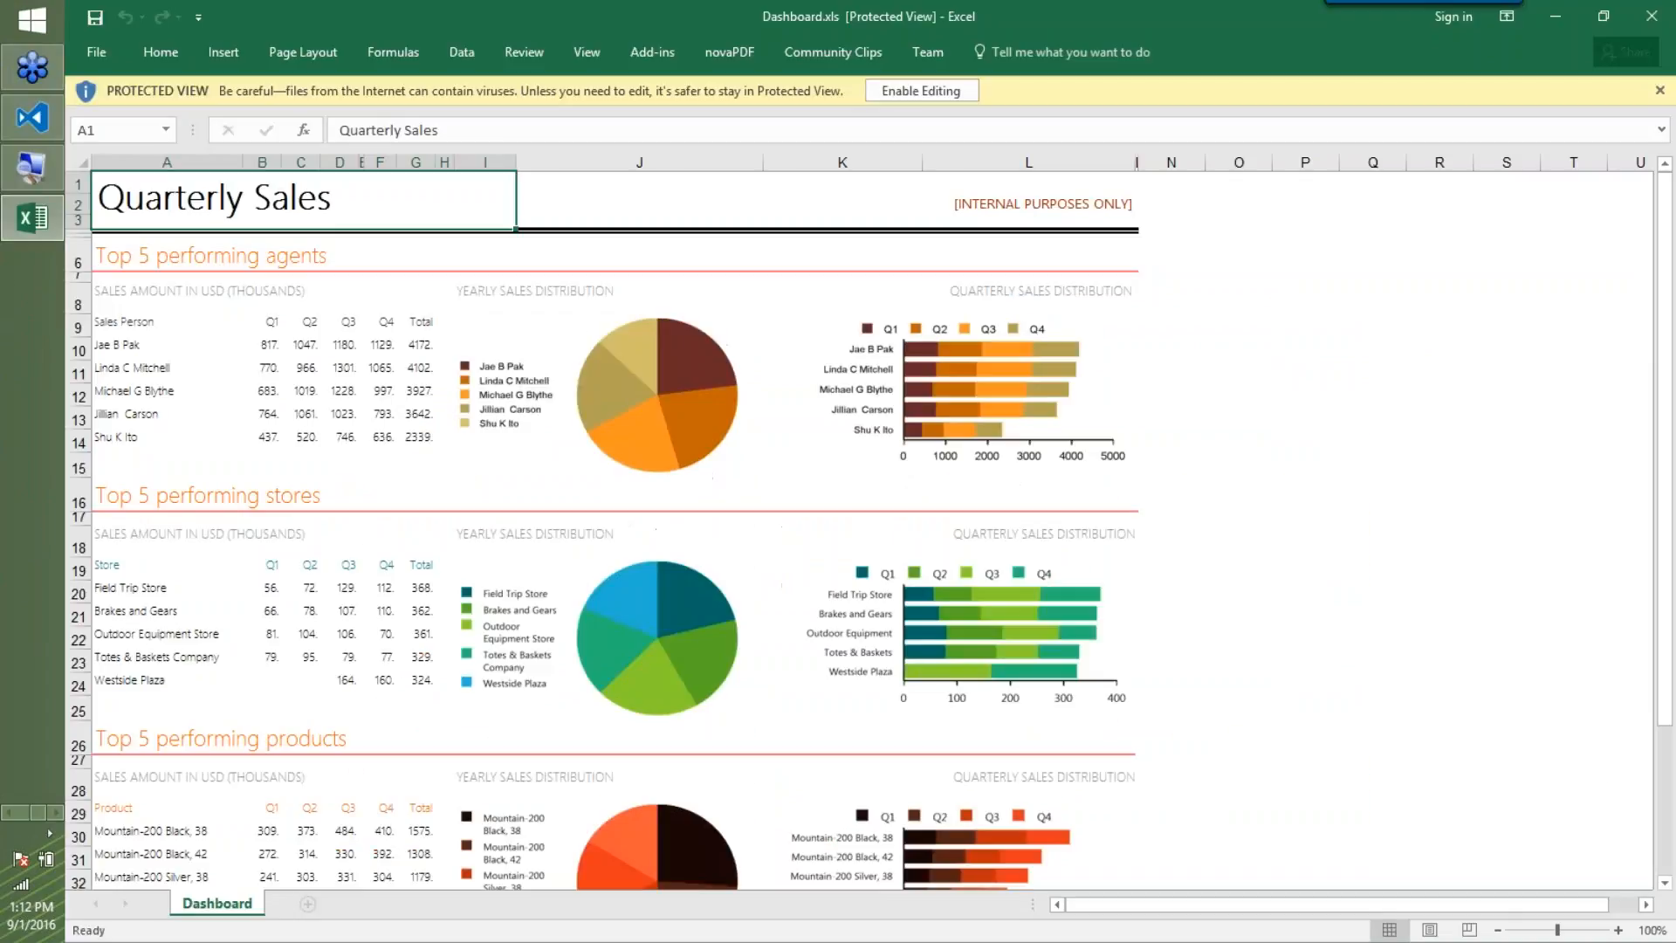
click(921, 89)
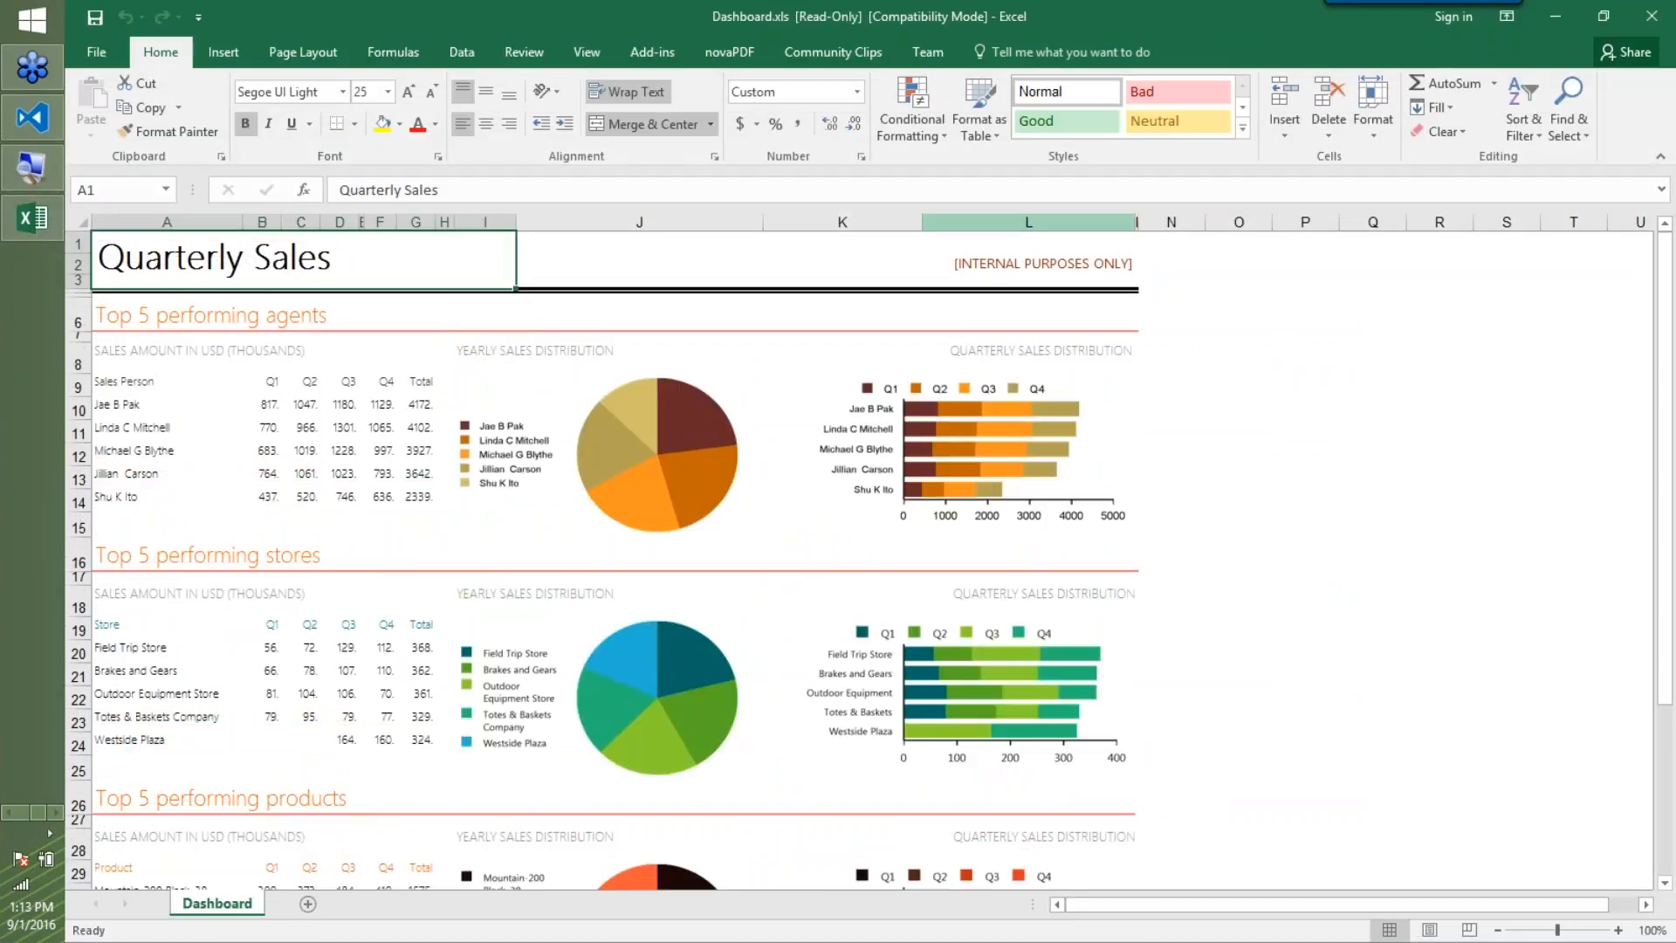
Examine the exported top 5 performing agents section, checking its heading and charts, along with the stores bar chart
scroll(1134, 449, down, 9)
scroll(1138, 454, up, 9)
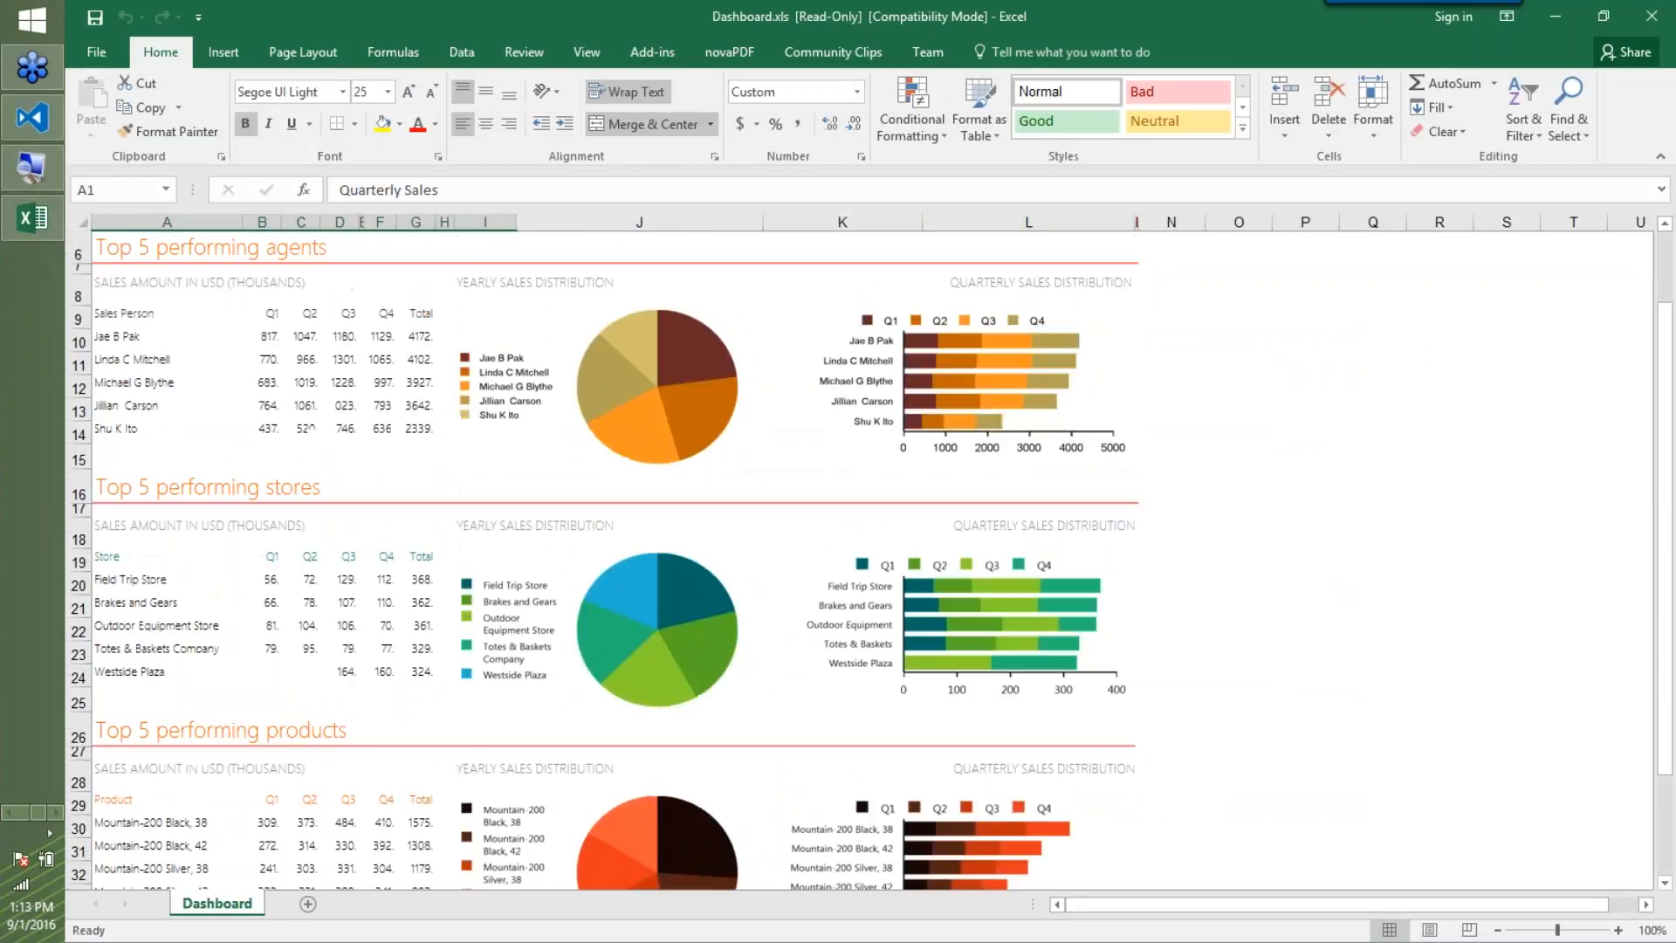
click(382, 330)
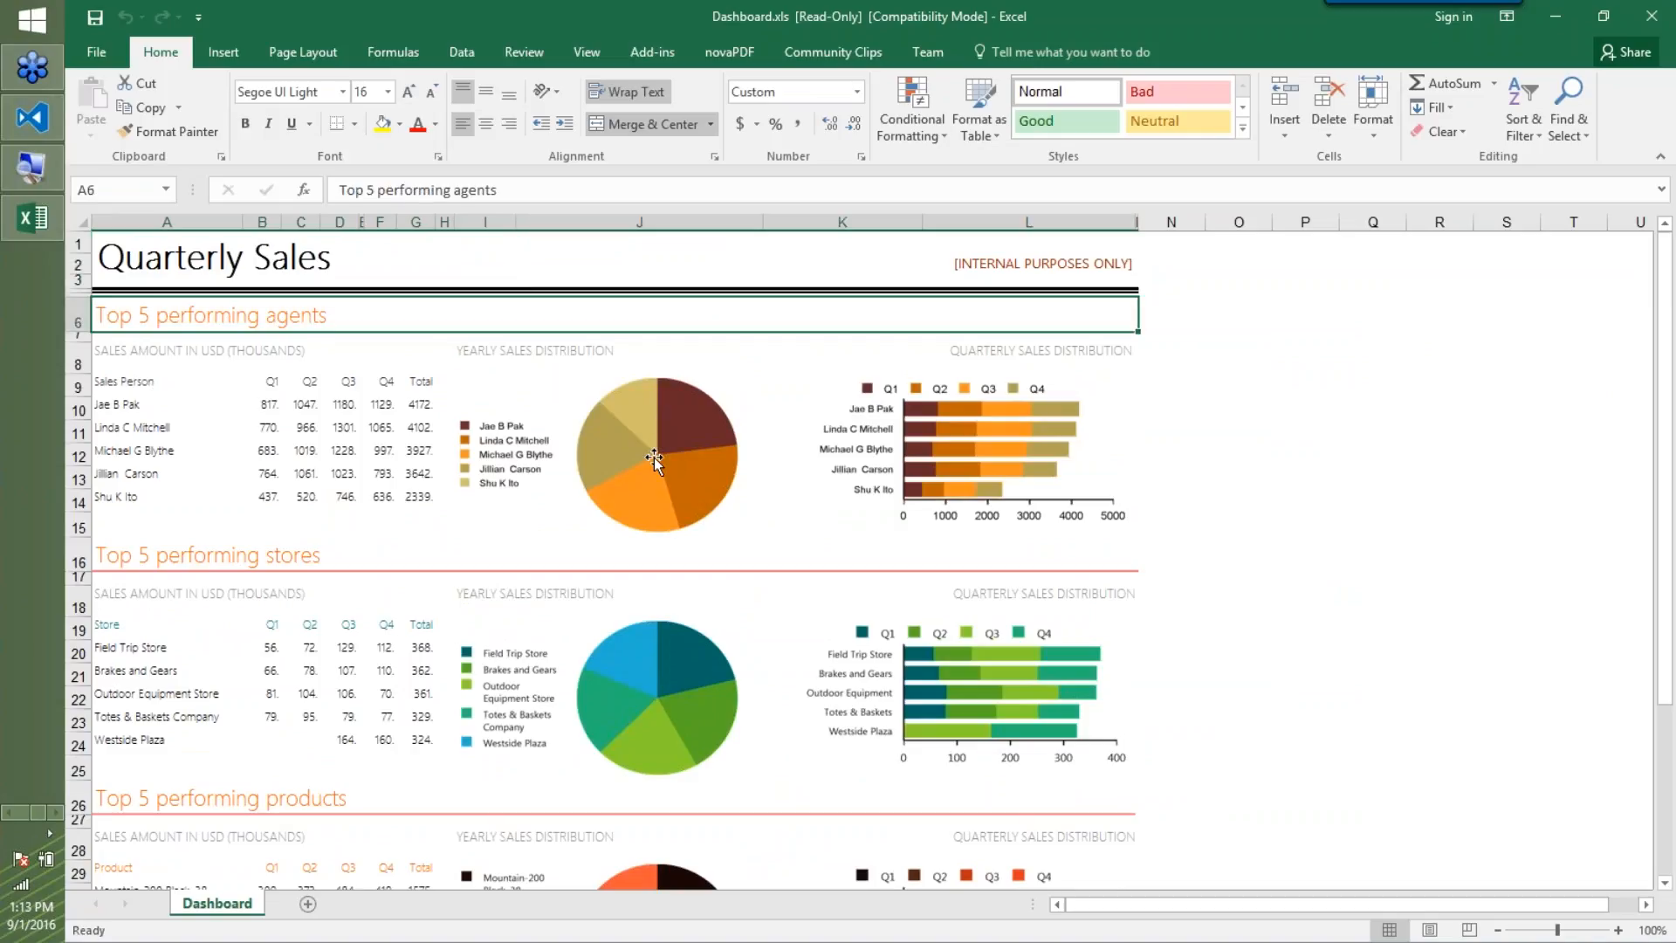
click(658, 464)
click(985, 458)
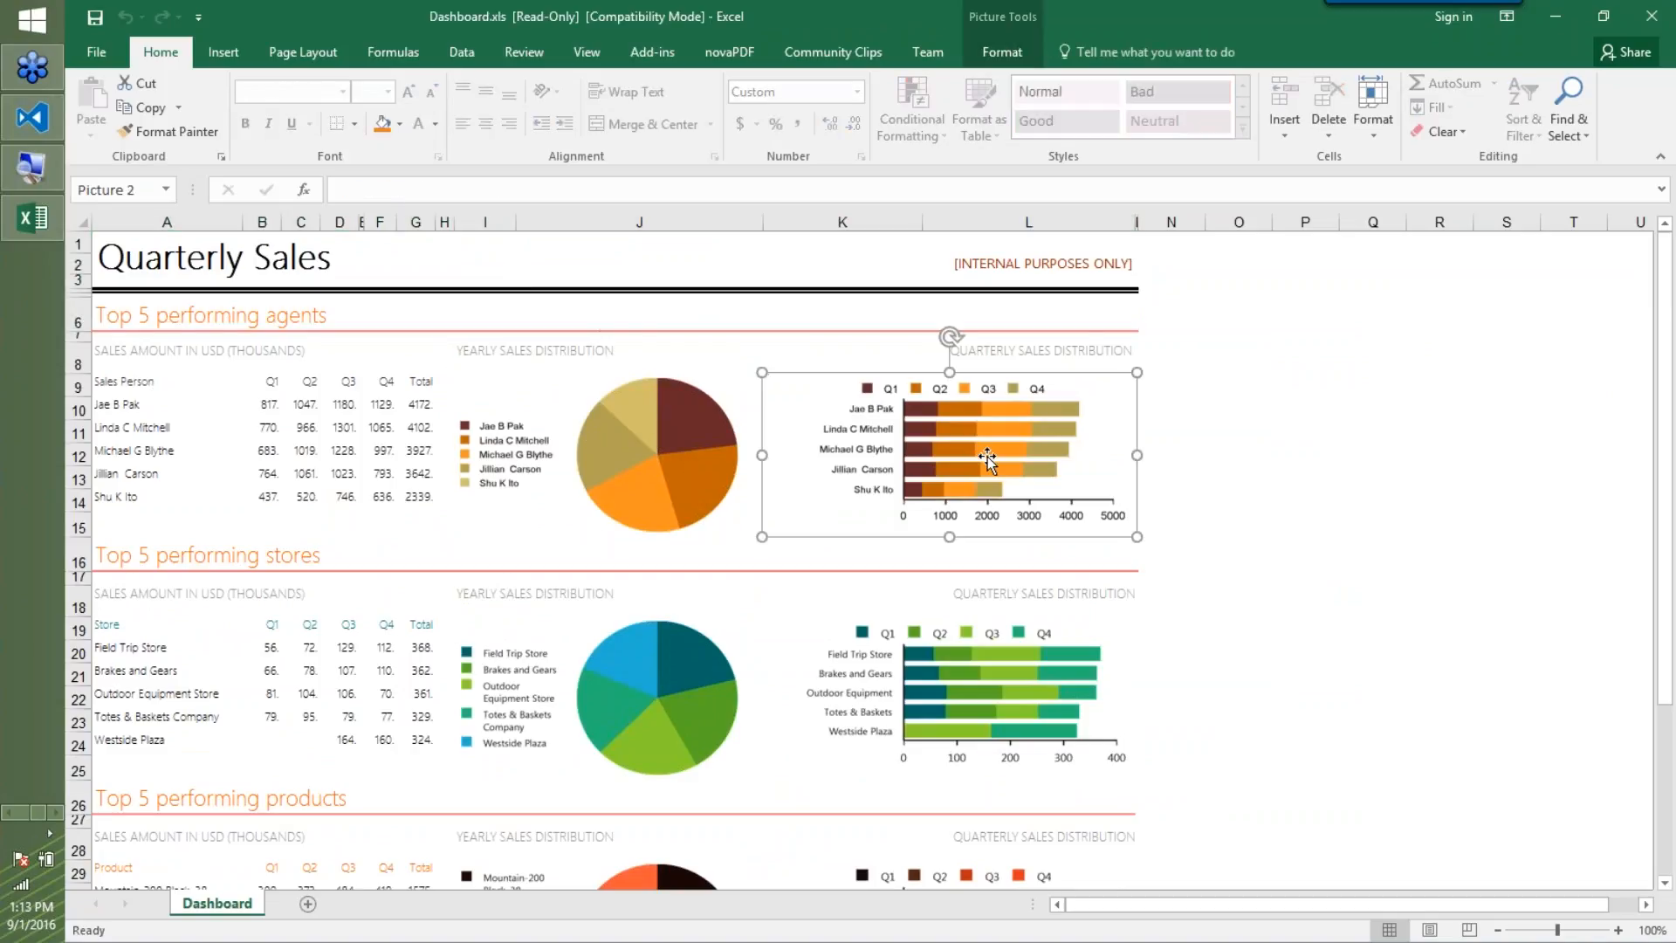
click(615, 445)
click(909, 506)
click(836, 685)
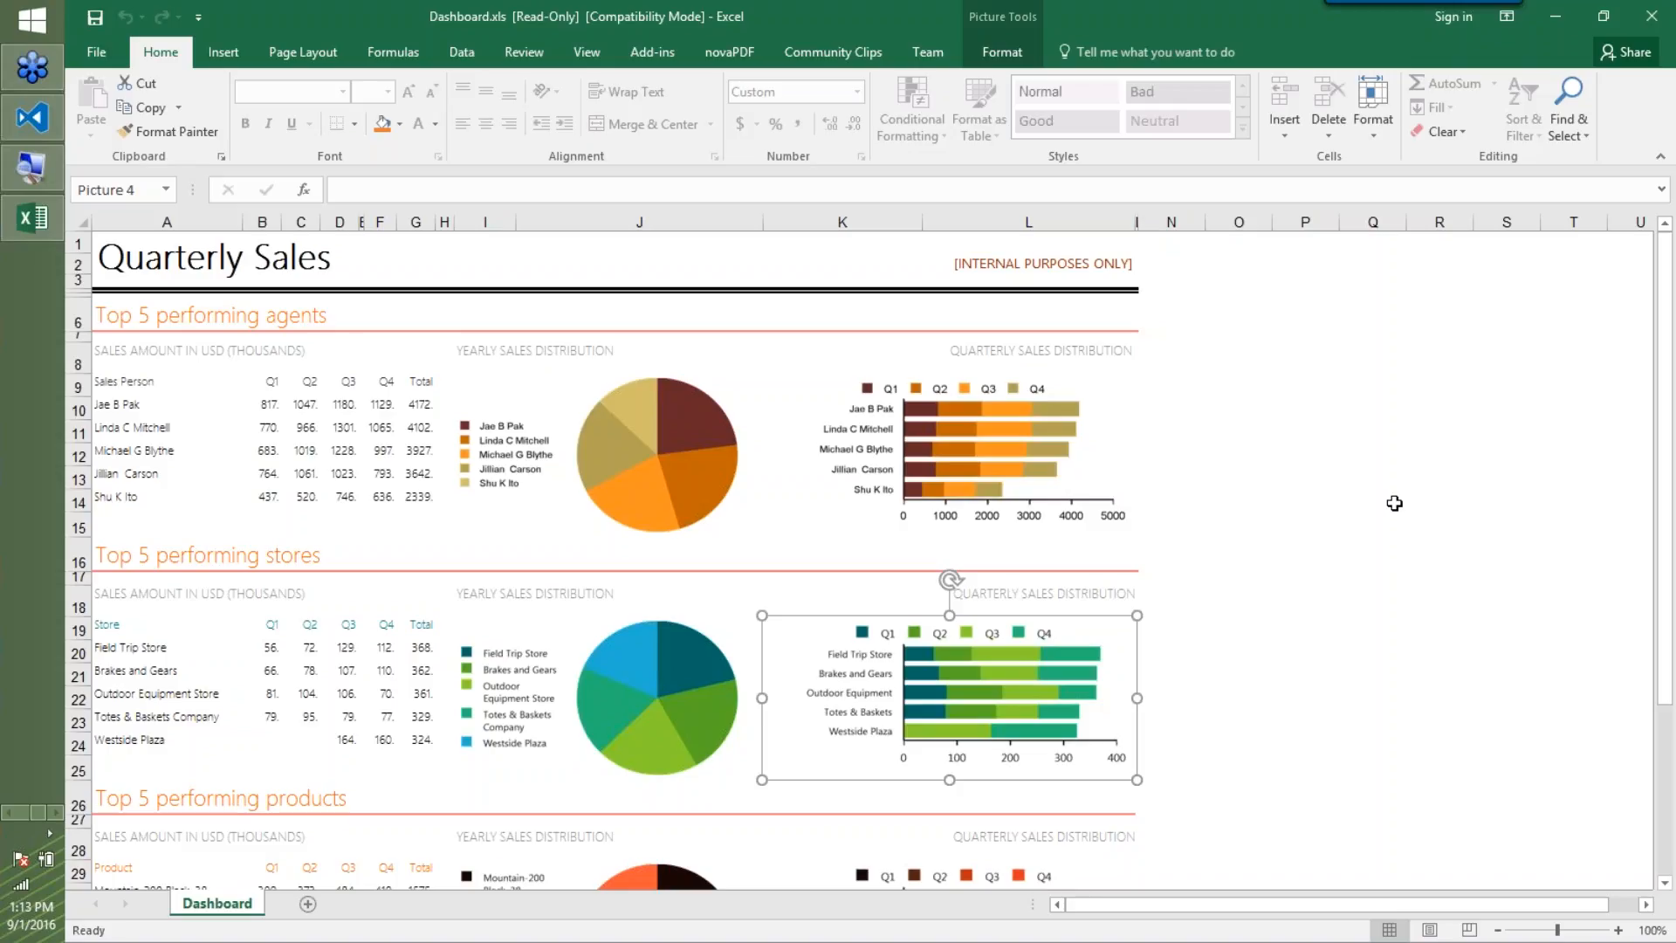
Check the stores table's Q2 cell and the stores and products pie charts, finishing on the agents bar chart
click(301, 652)
scroll(401, 648, down, 1)
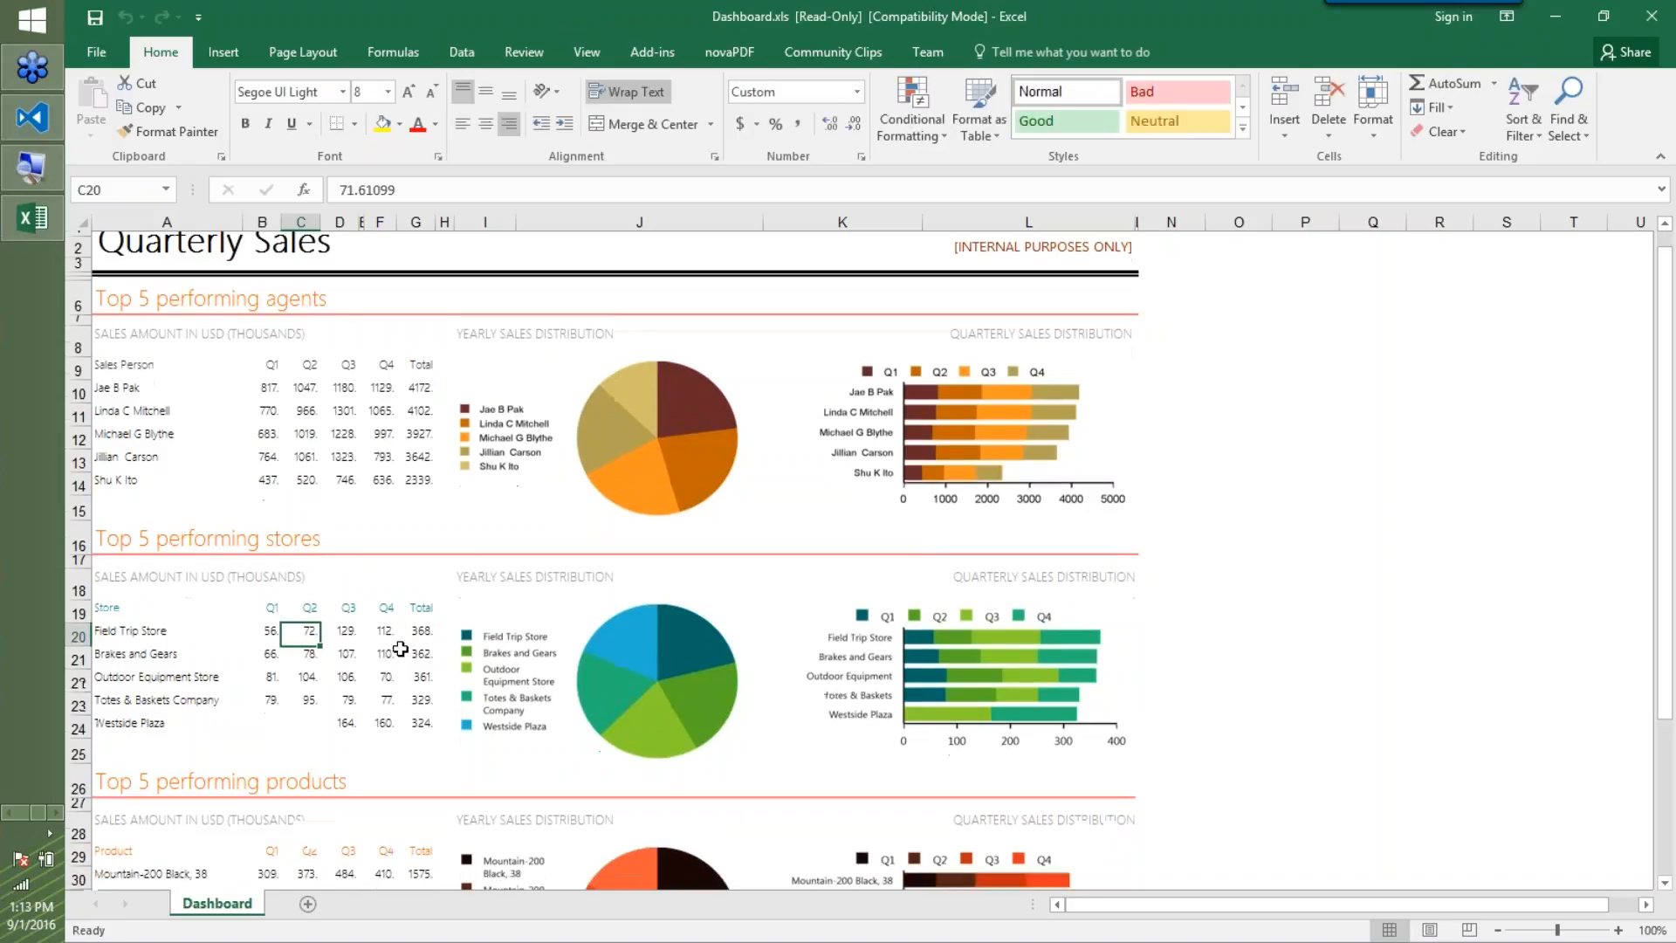
scroll(401, 648, down, 1)
click(585, 615)
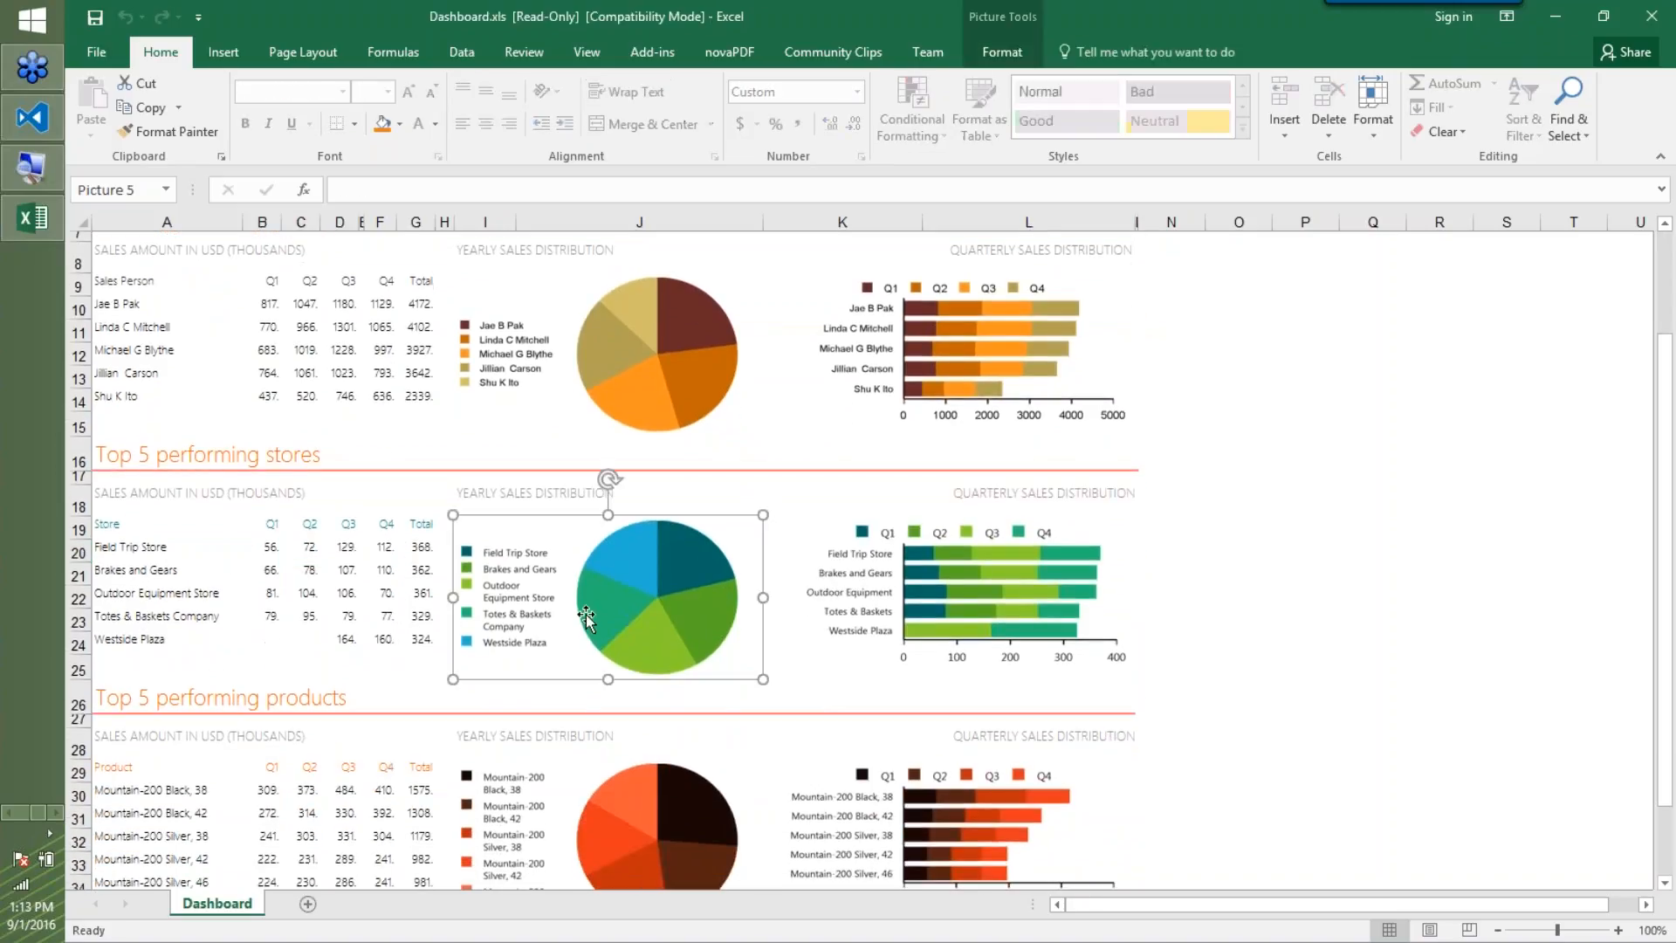
scroll(546, 677, down, 4)
click(504, 581)
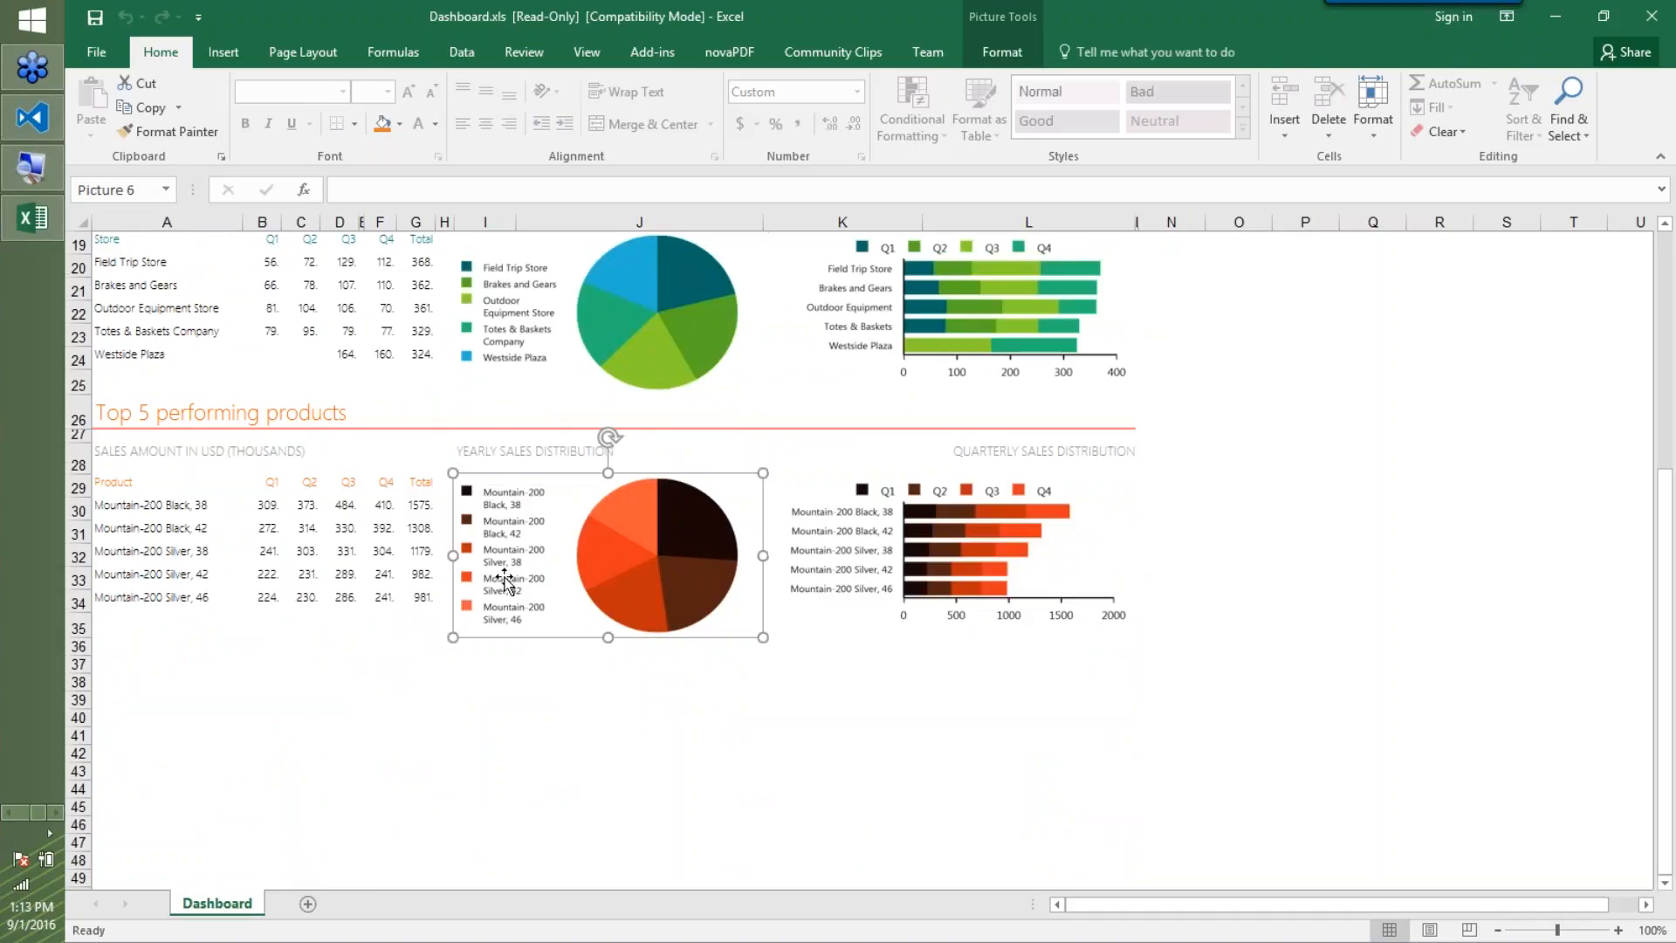
scroll(609, 625, up, 3)
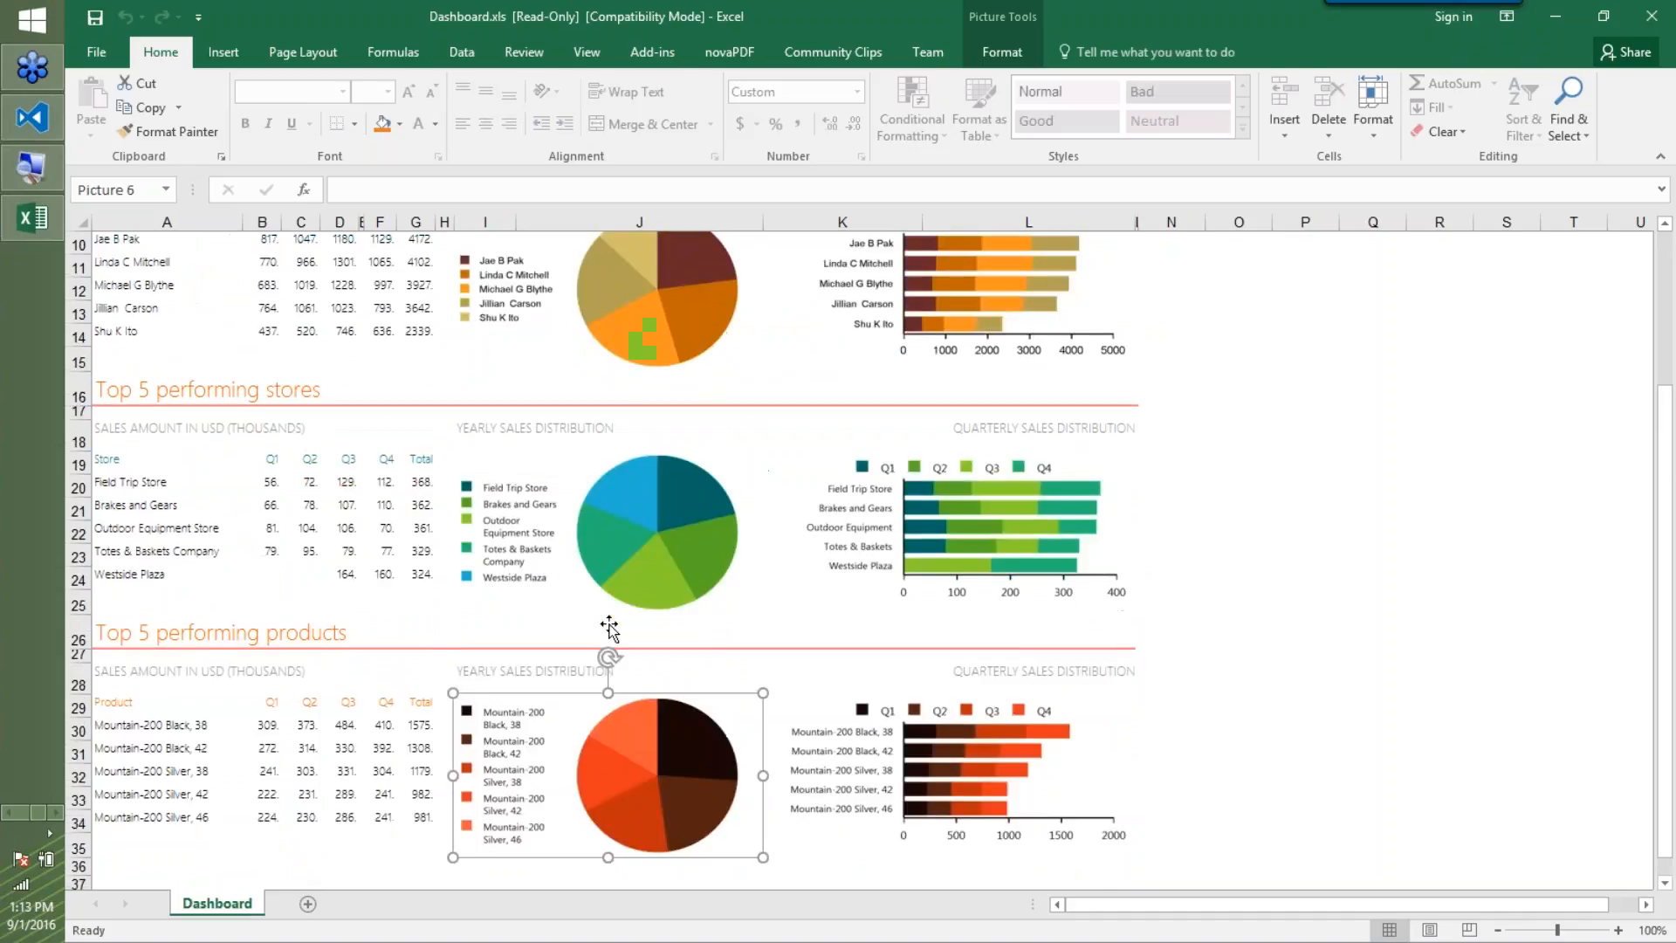
scroll(609, 625, up, 3)
click(744, 534)
click(943, 506)
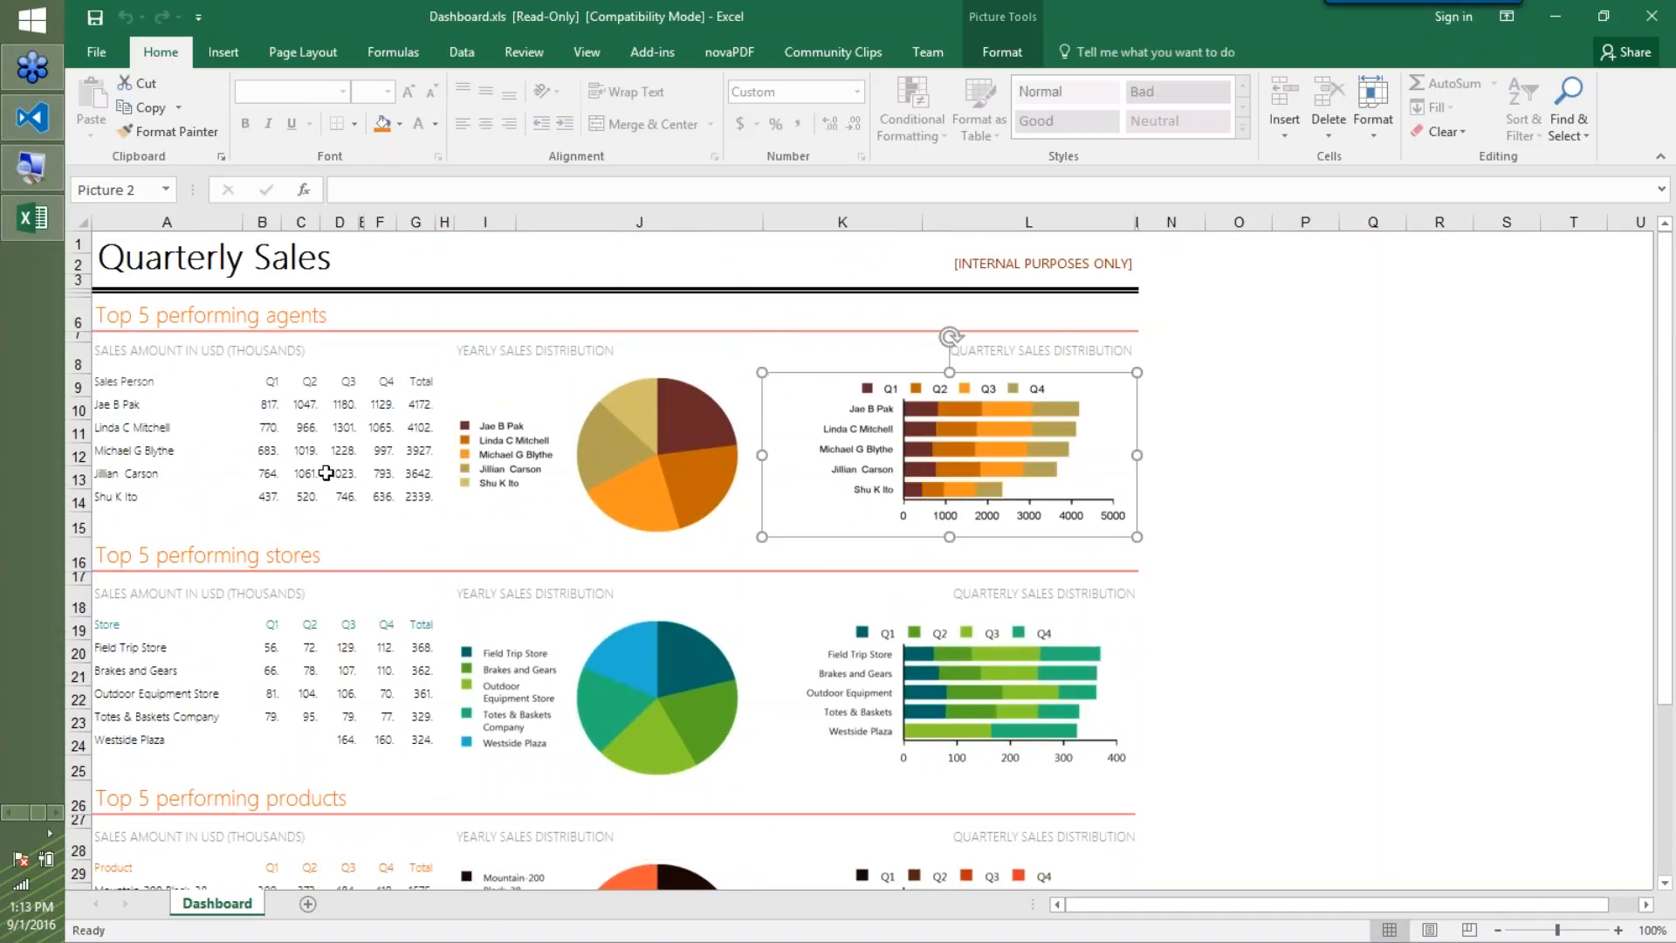
Highlight the agents sales table from the Sales Person header through the totals, and return to the Dashboard demo in Internet Explorer
click(325, 473)
click(97, 353)
drag(100, 382, 430, 519)
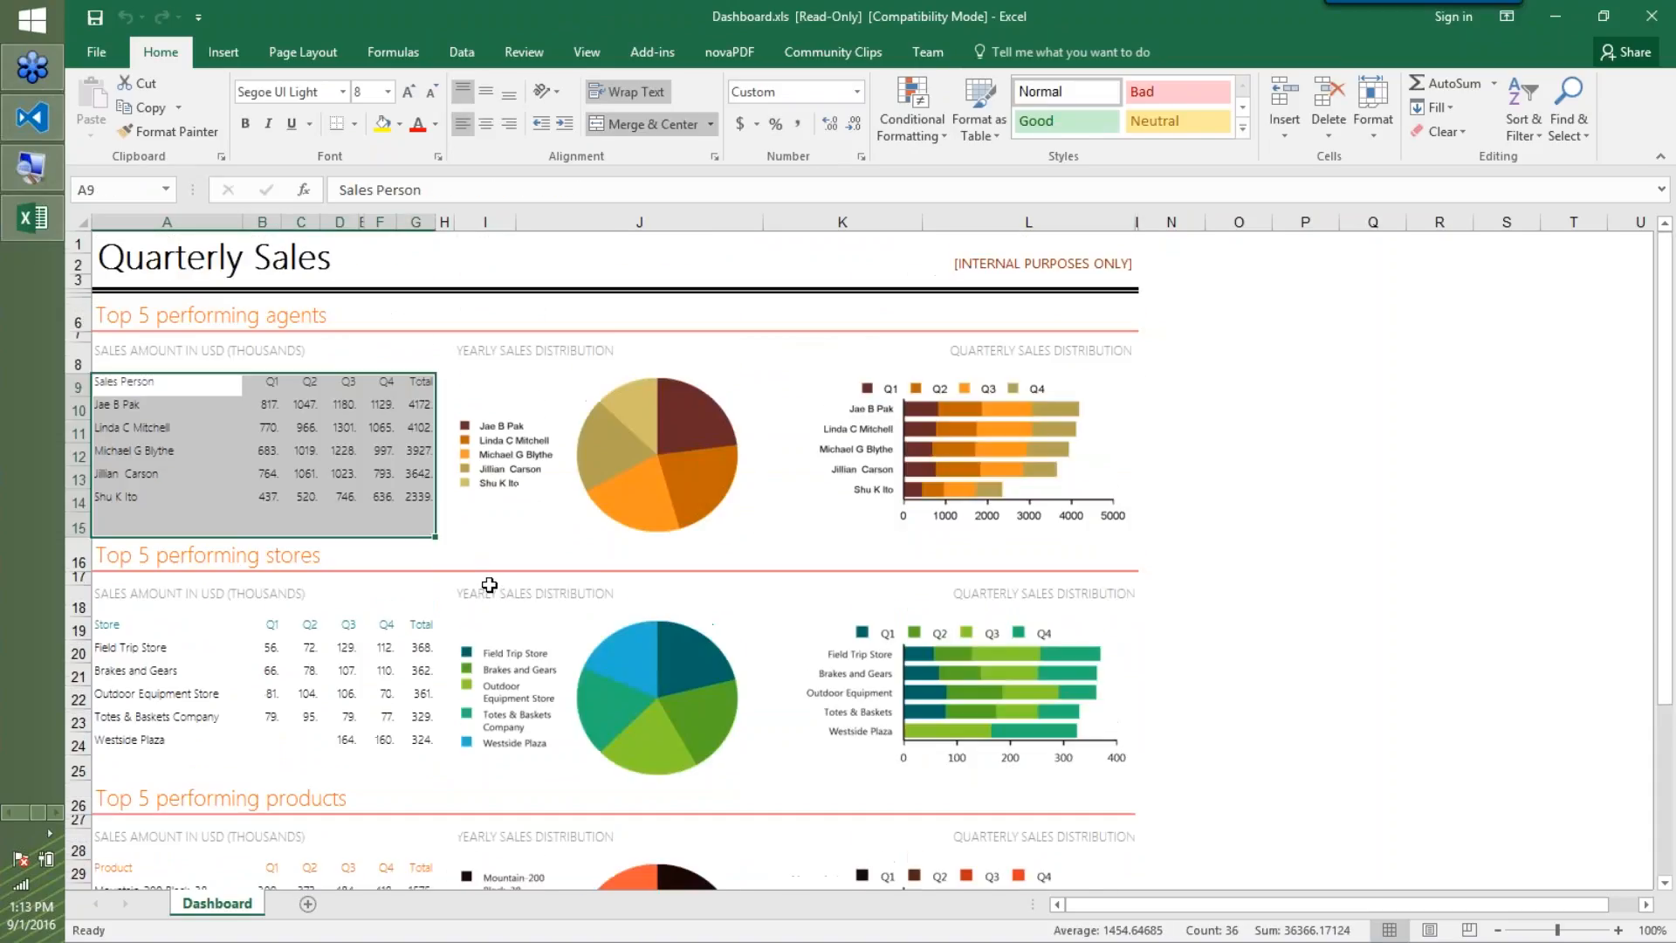
click(1057, 264)
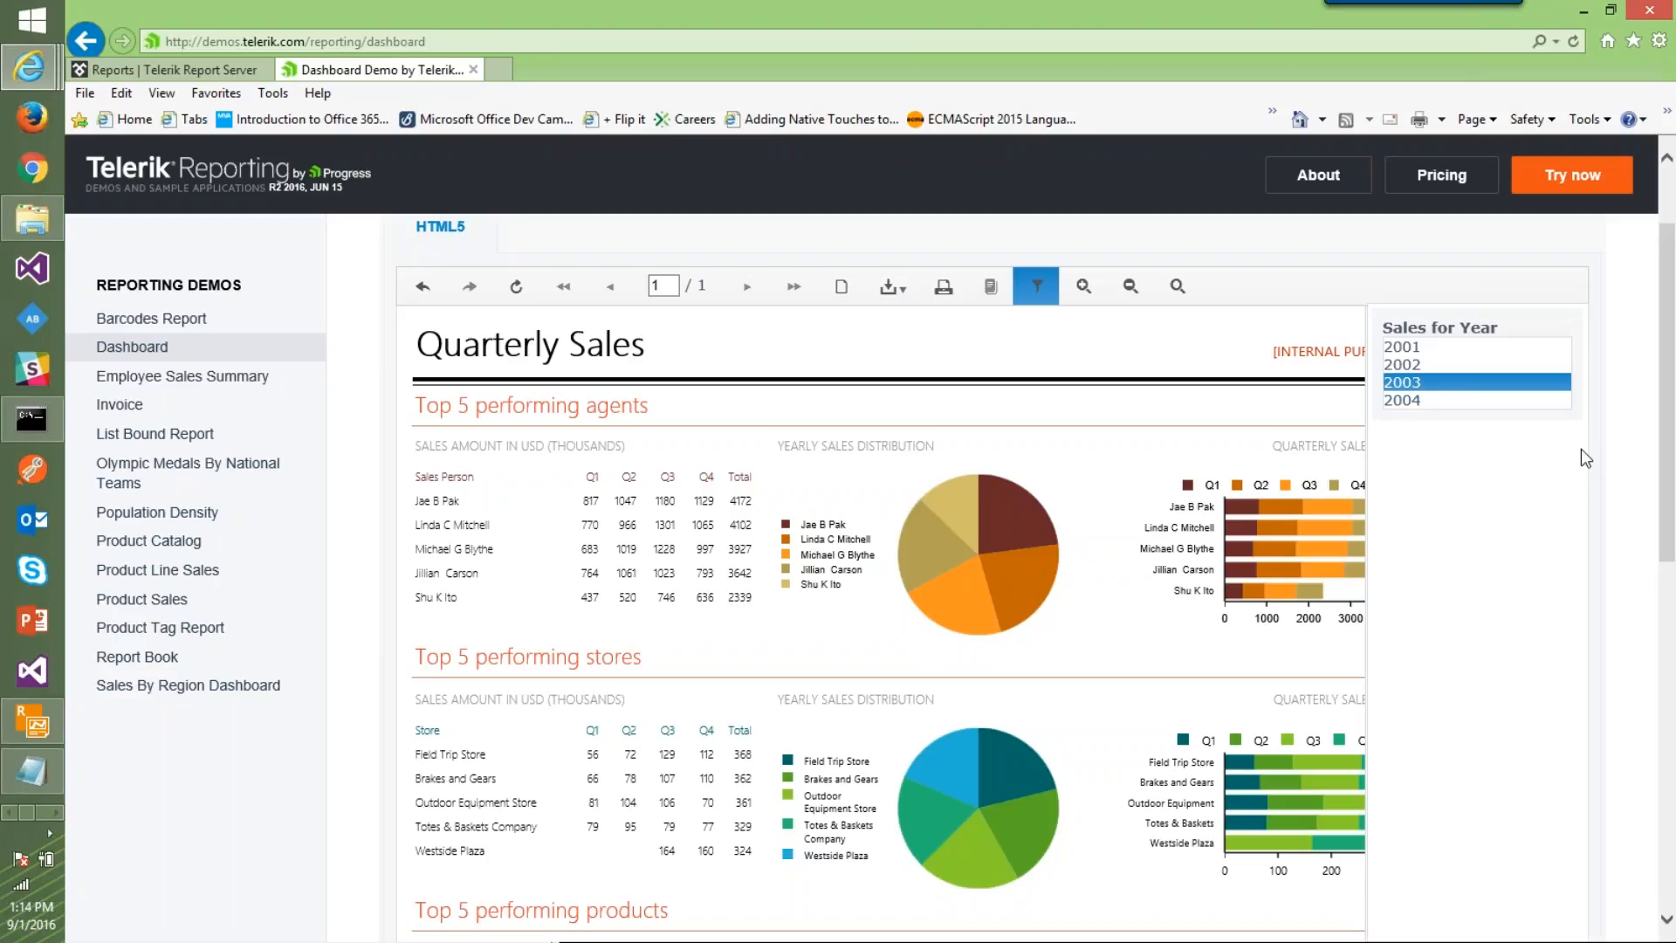
Open the Telerik Reporting documentation at docs.telerik.com/reporting in a new browser tab
key(ctrl+t)
text(docs)
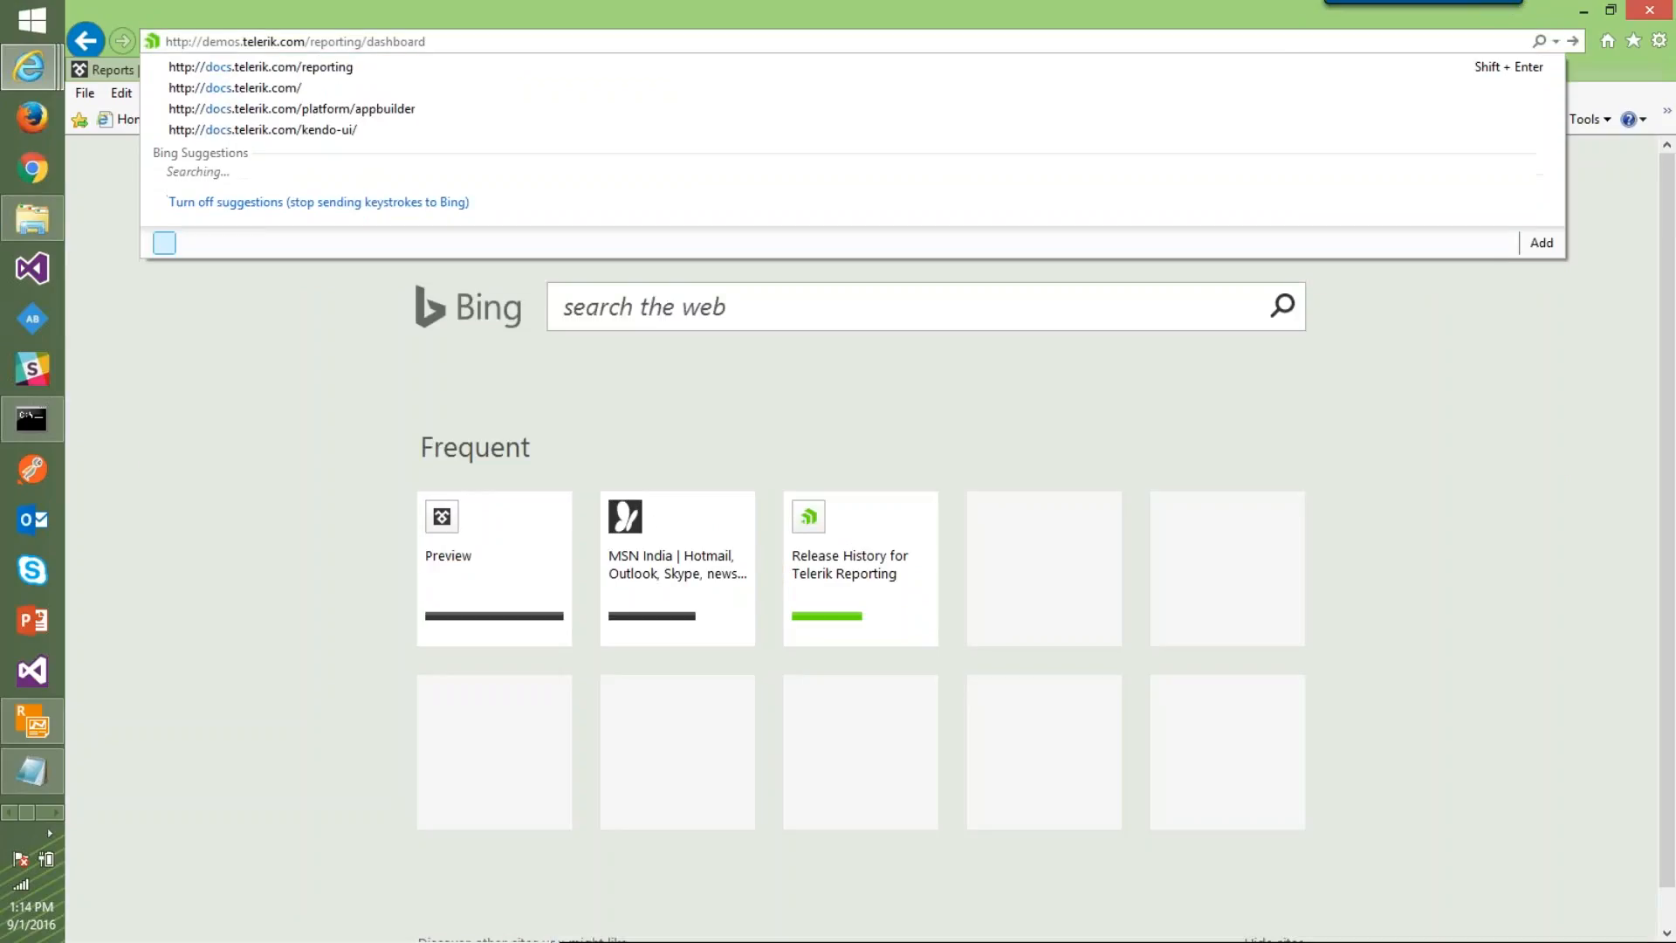
click(334, 74)
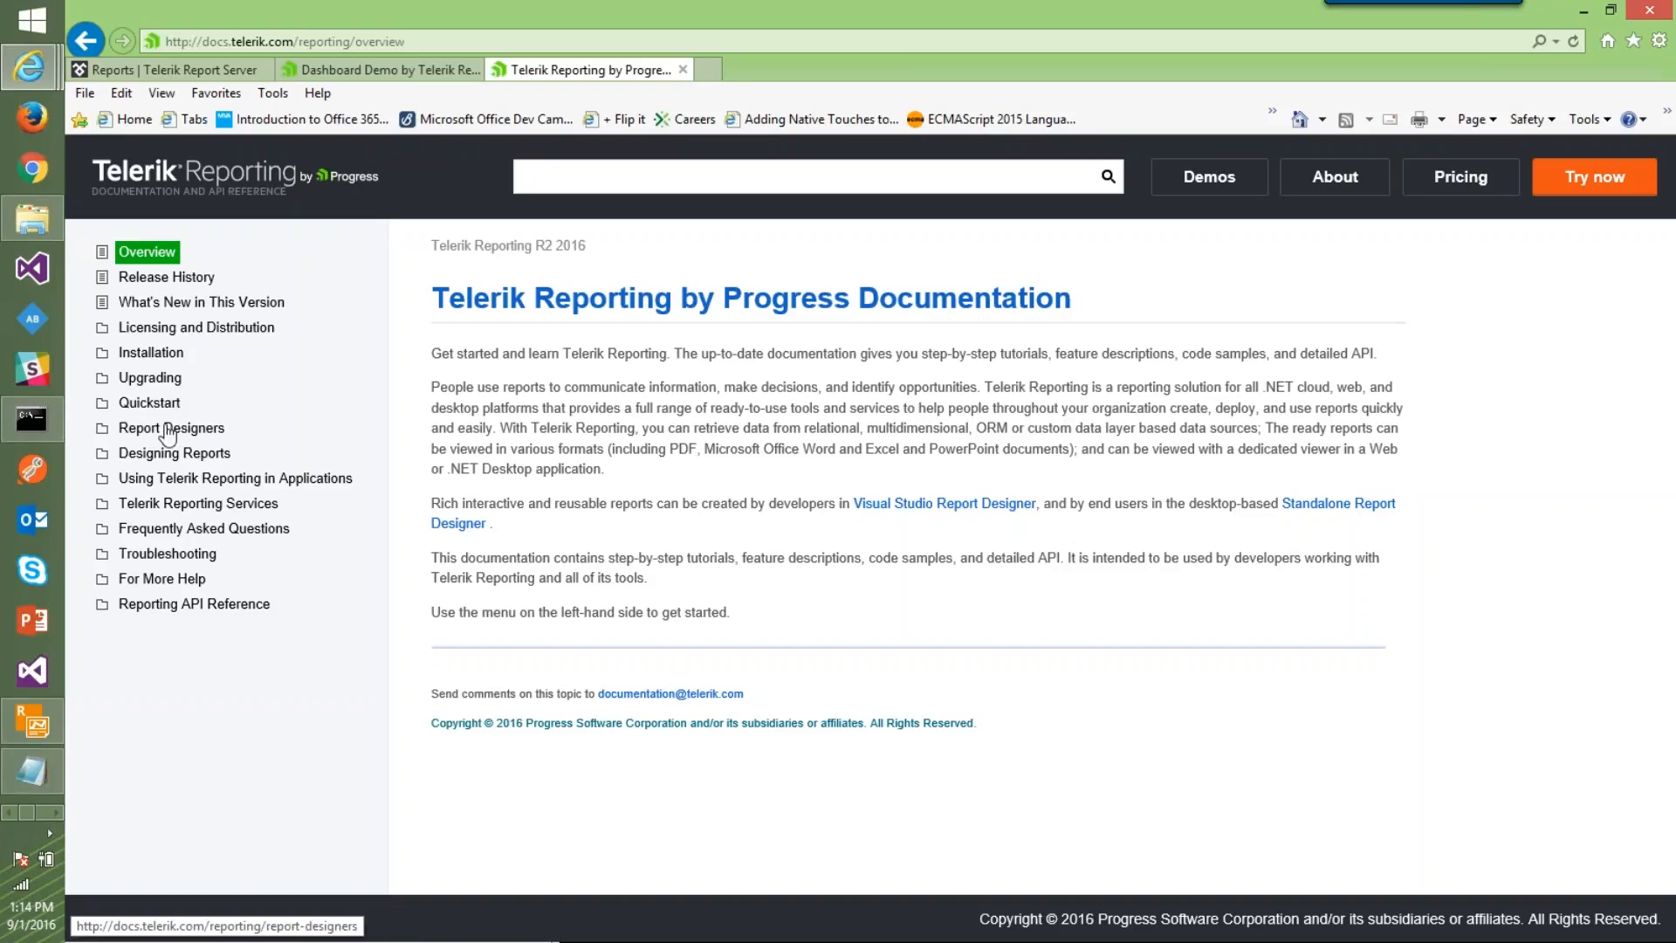
Open the article How To: Use HTML5 Report Viewer with Report Server under Using Telerik Reporting in Applications, Web Application, HTML5 Report Viewer
click(222, 480)
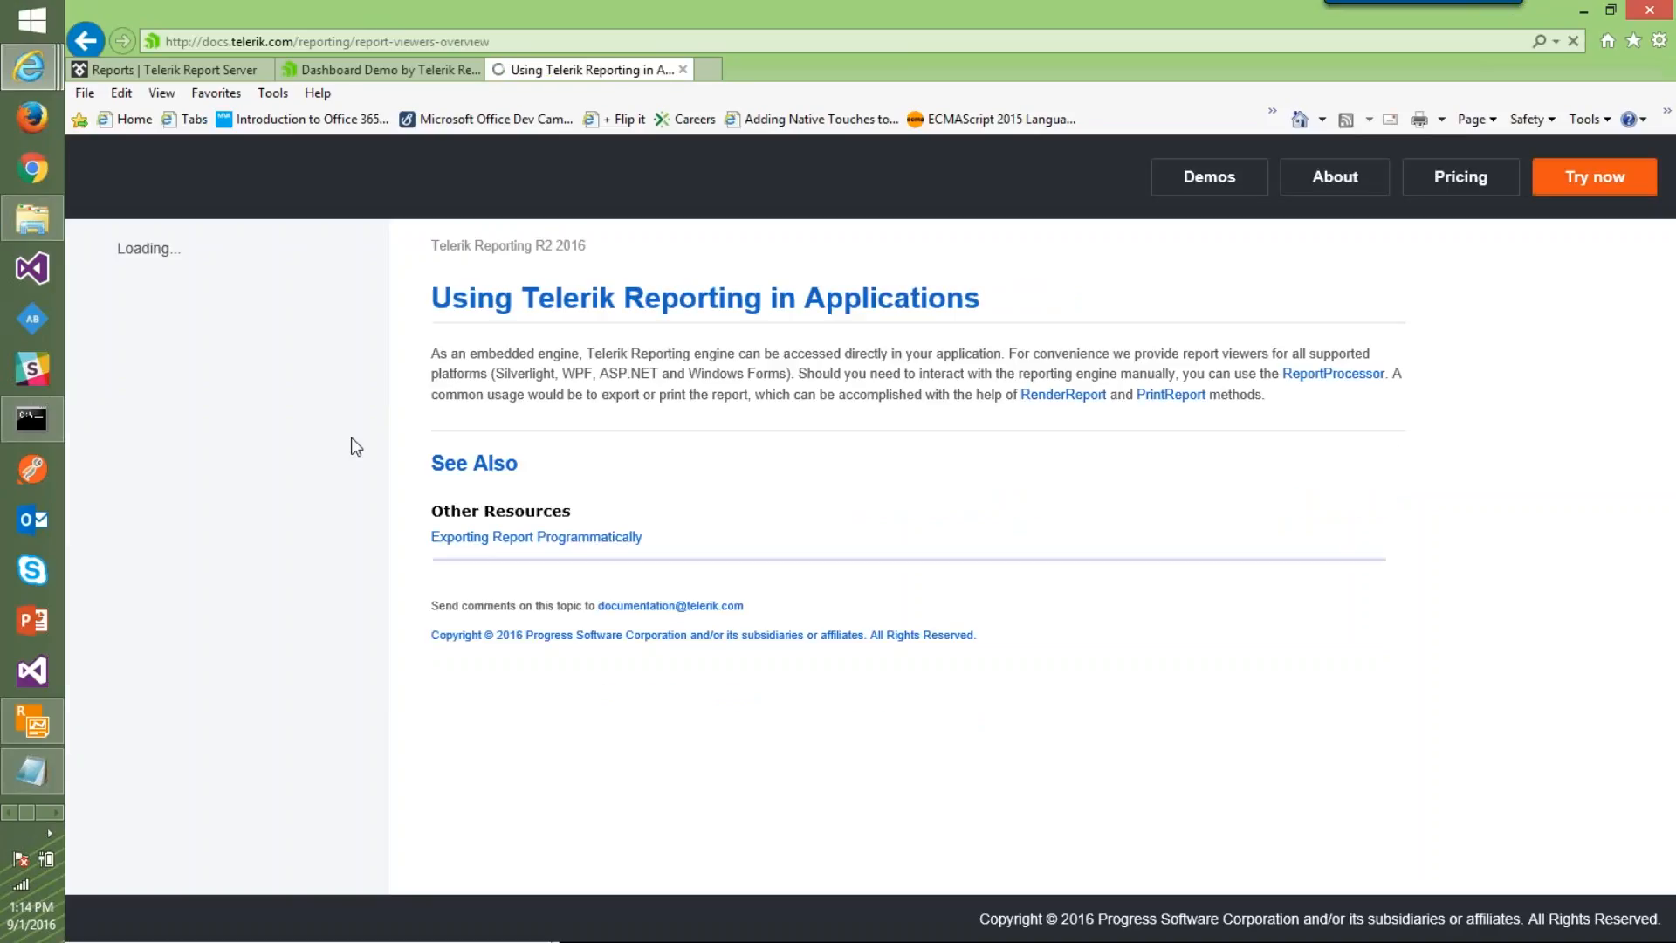
click(187, 426)
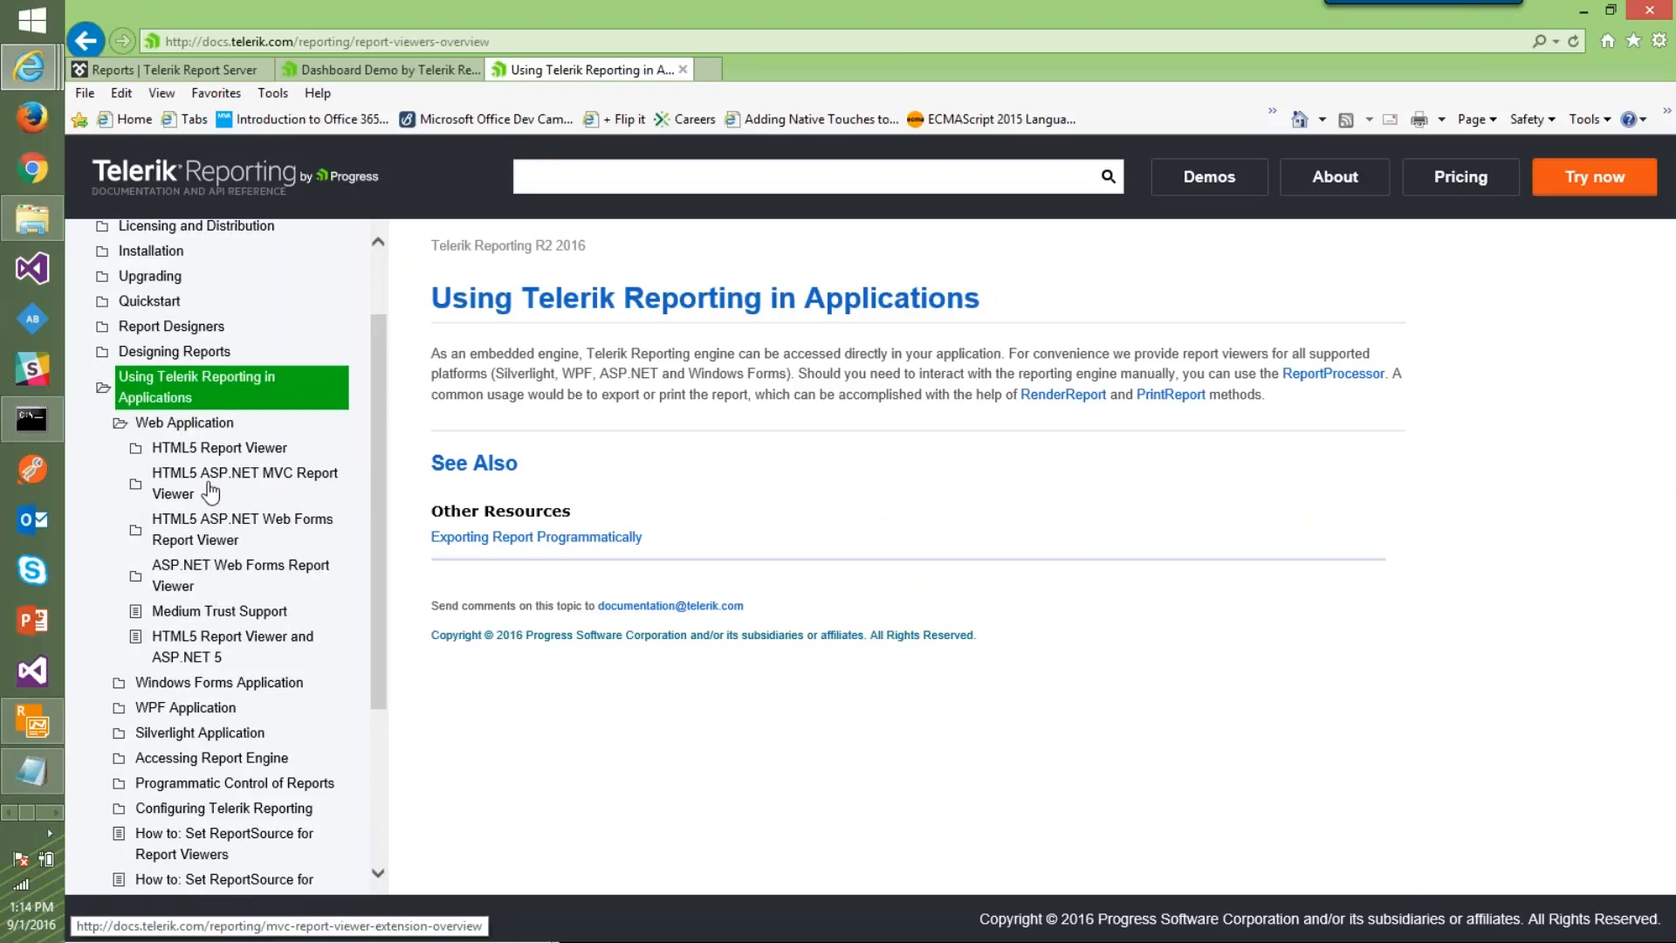
click(212, 449)
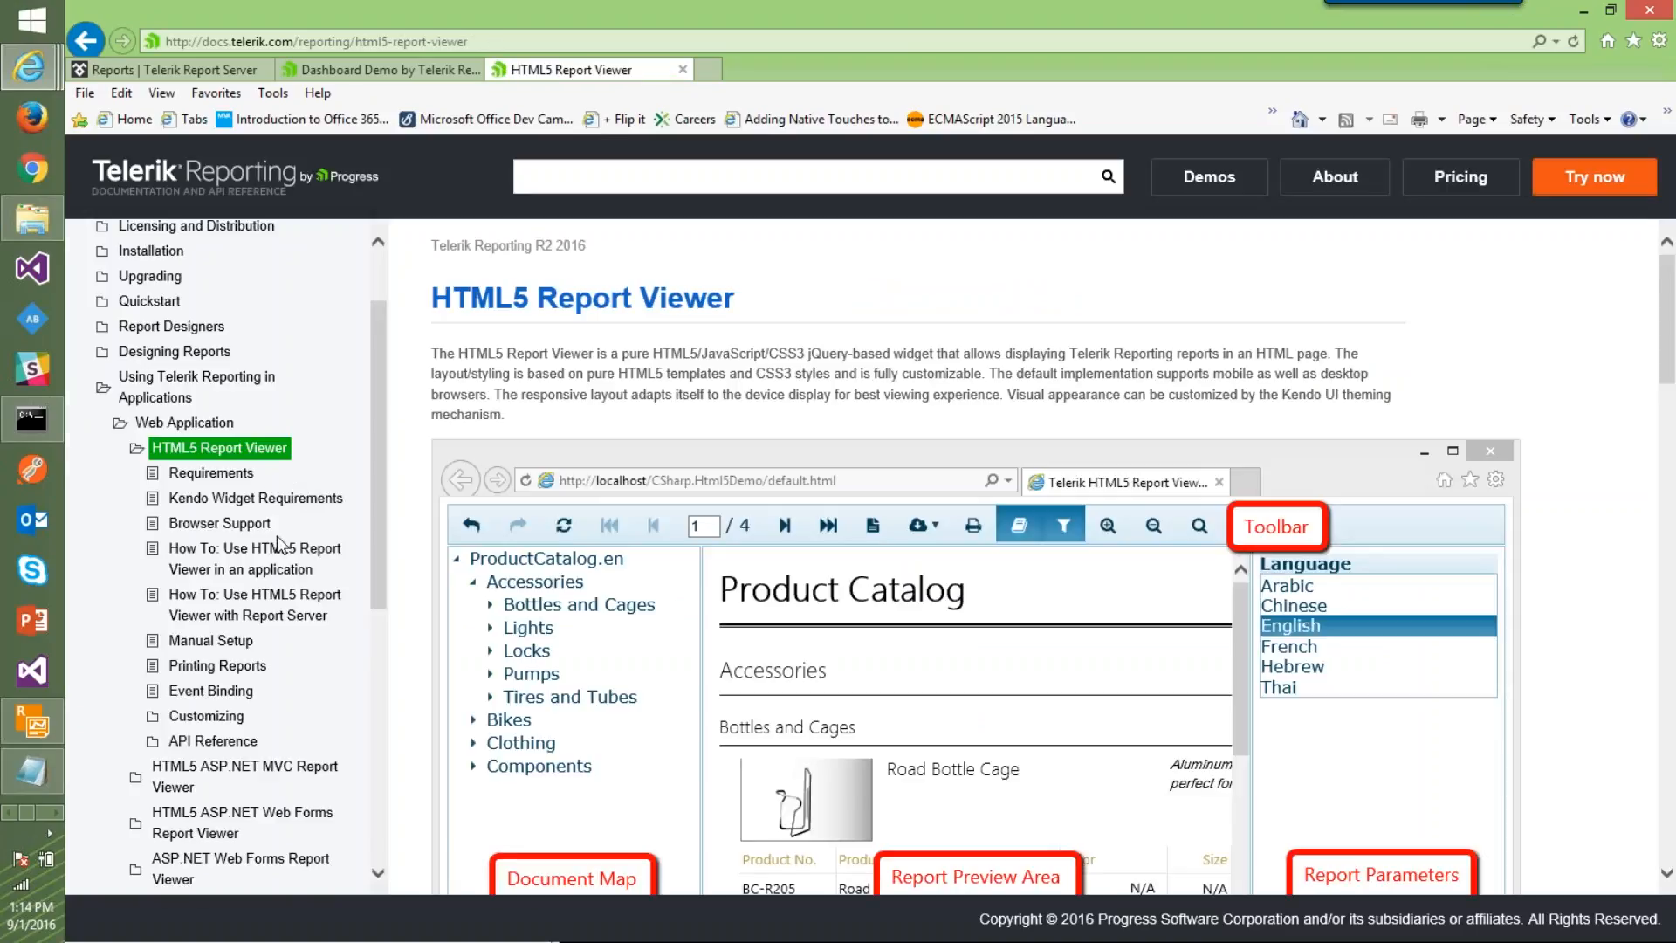
click(278, 613)
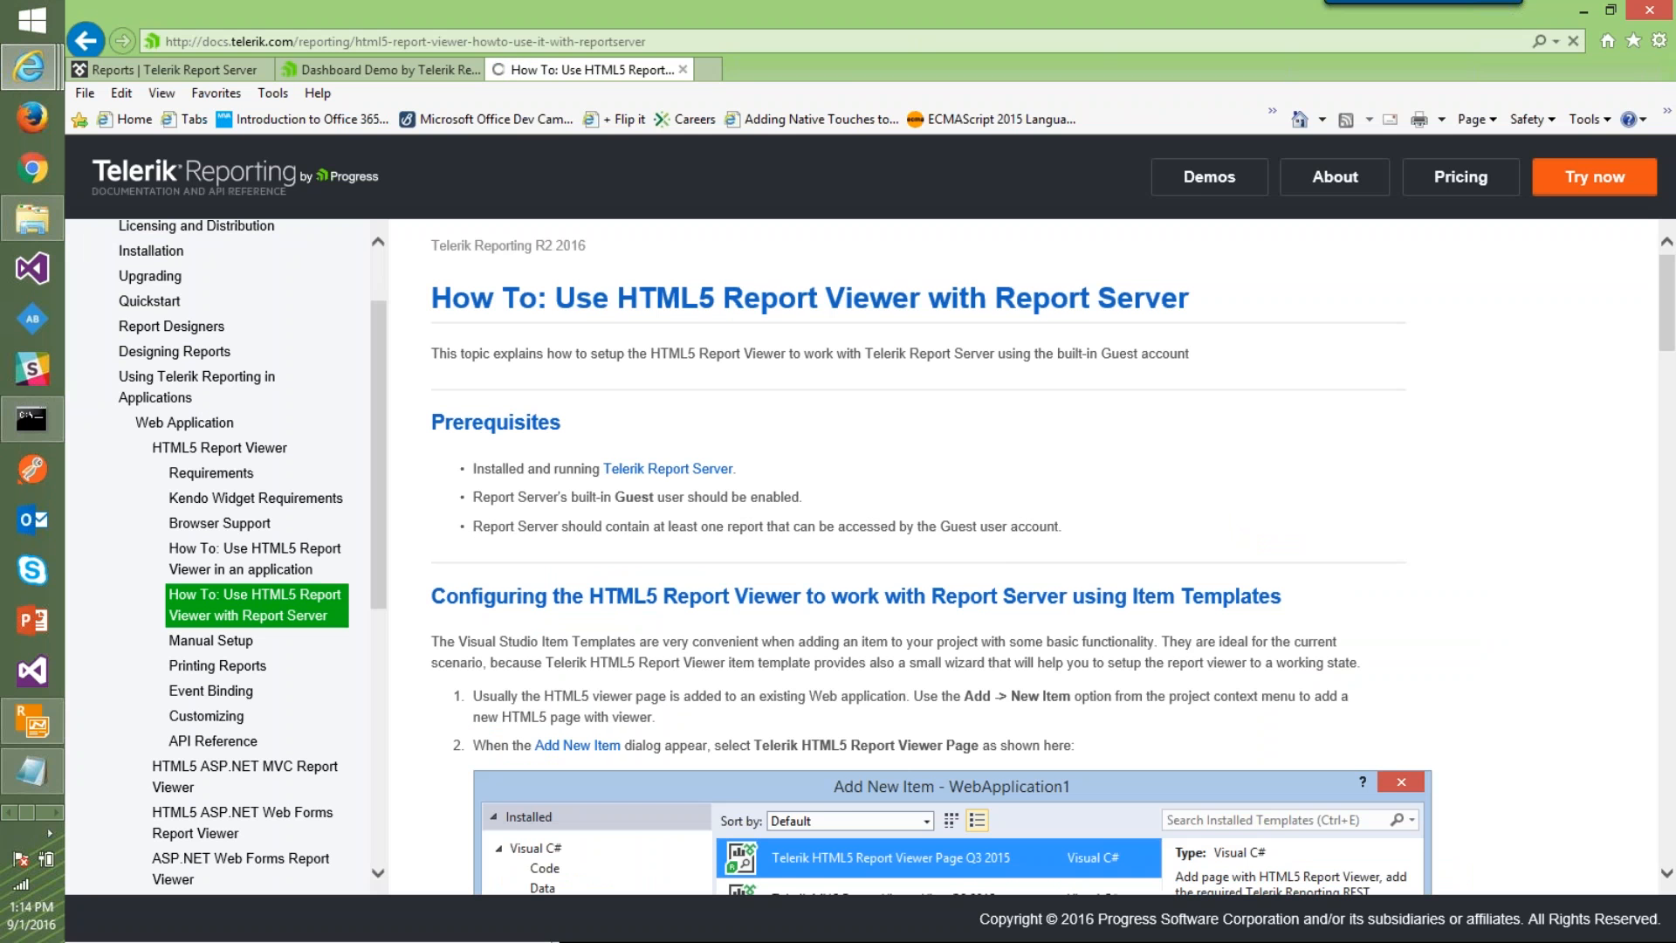
Read the manual configuration section, examining the reportServer block with its url, username and password settings
scroll(1135, 489, down, 5)
scroll(1137, 492, down, 15)
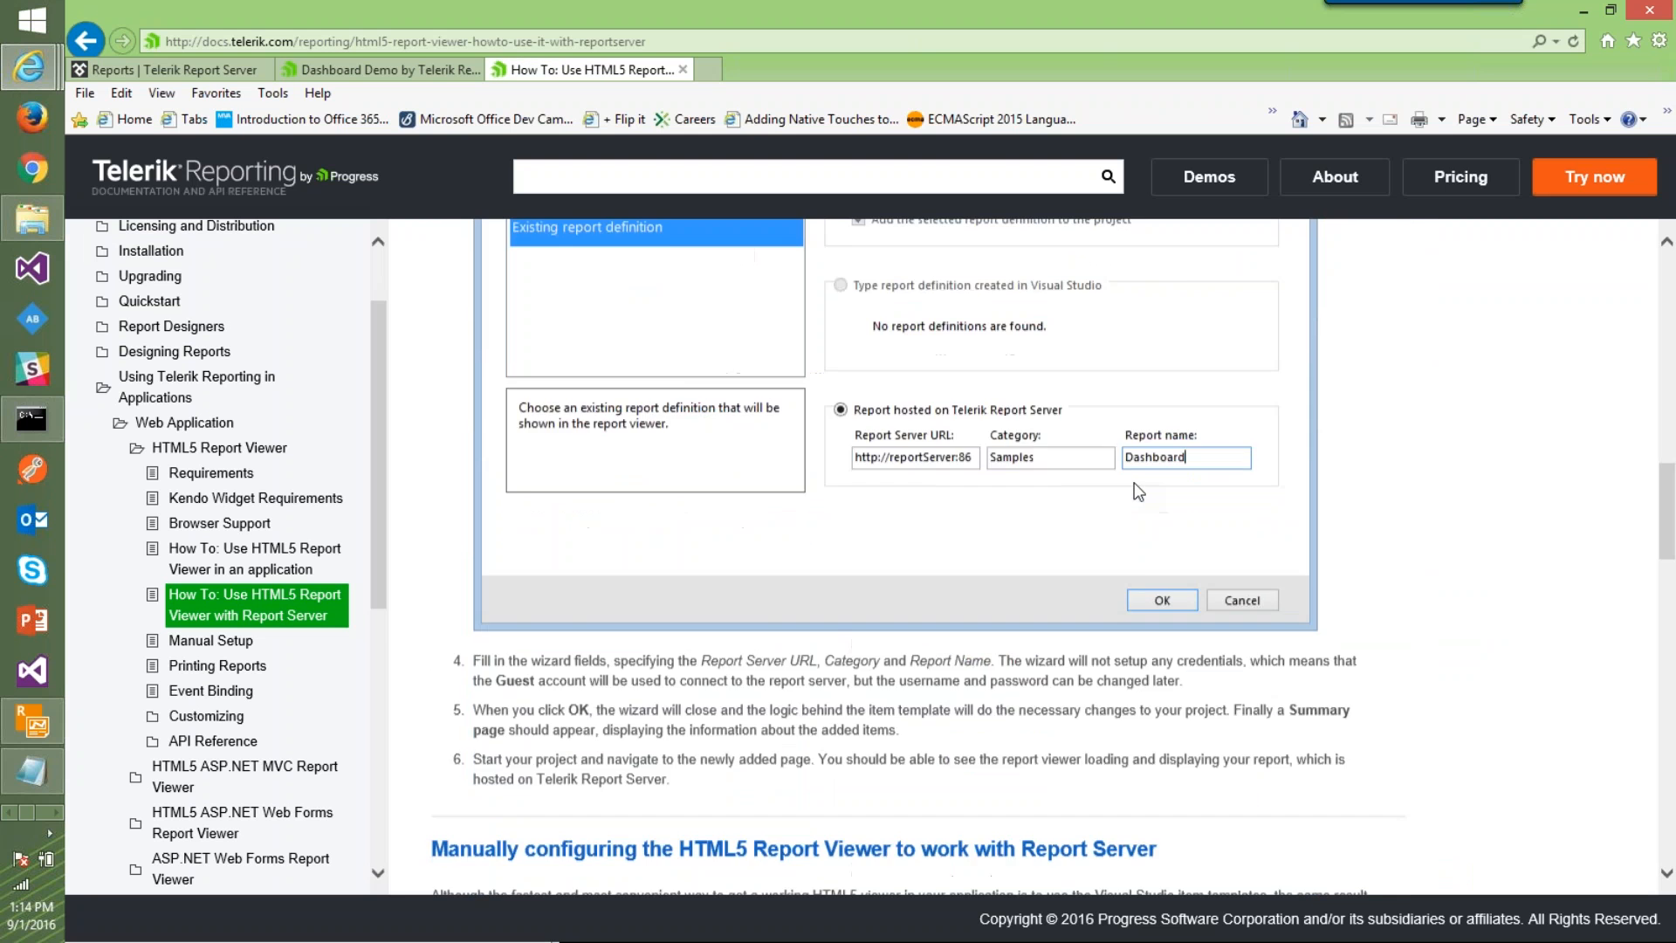
scroll(873, 559, down, 2)
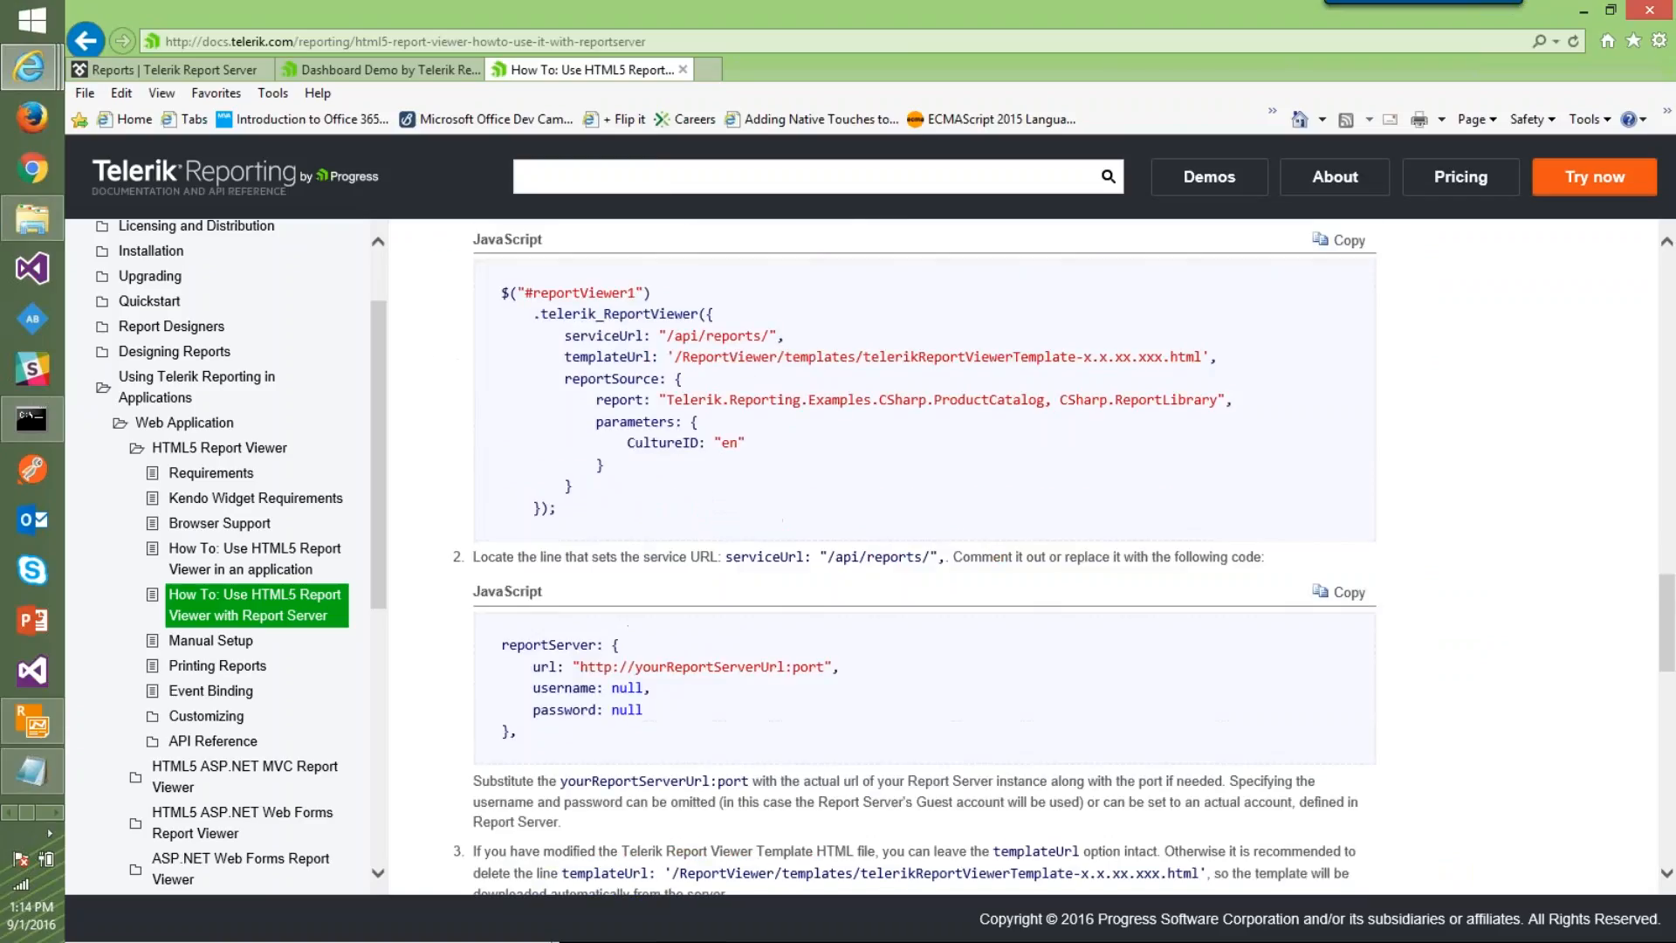
scroll(873, 559, down, 6)
scroll(873, 558, up, 4)
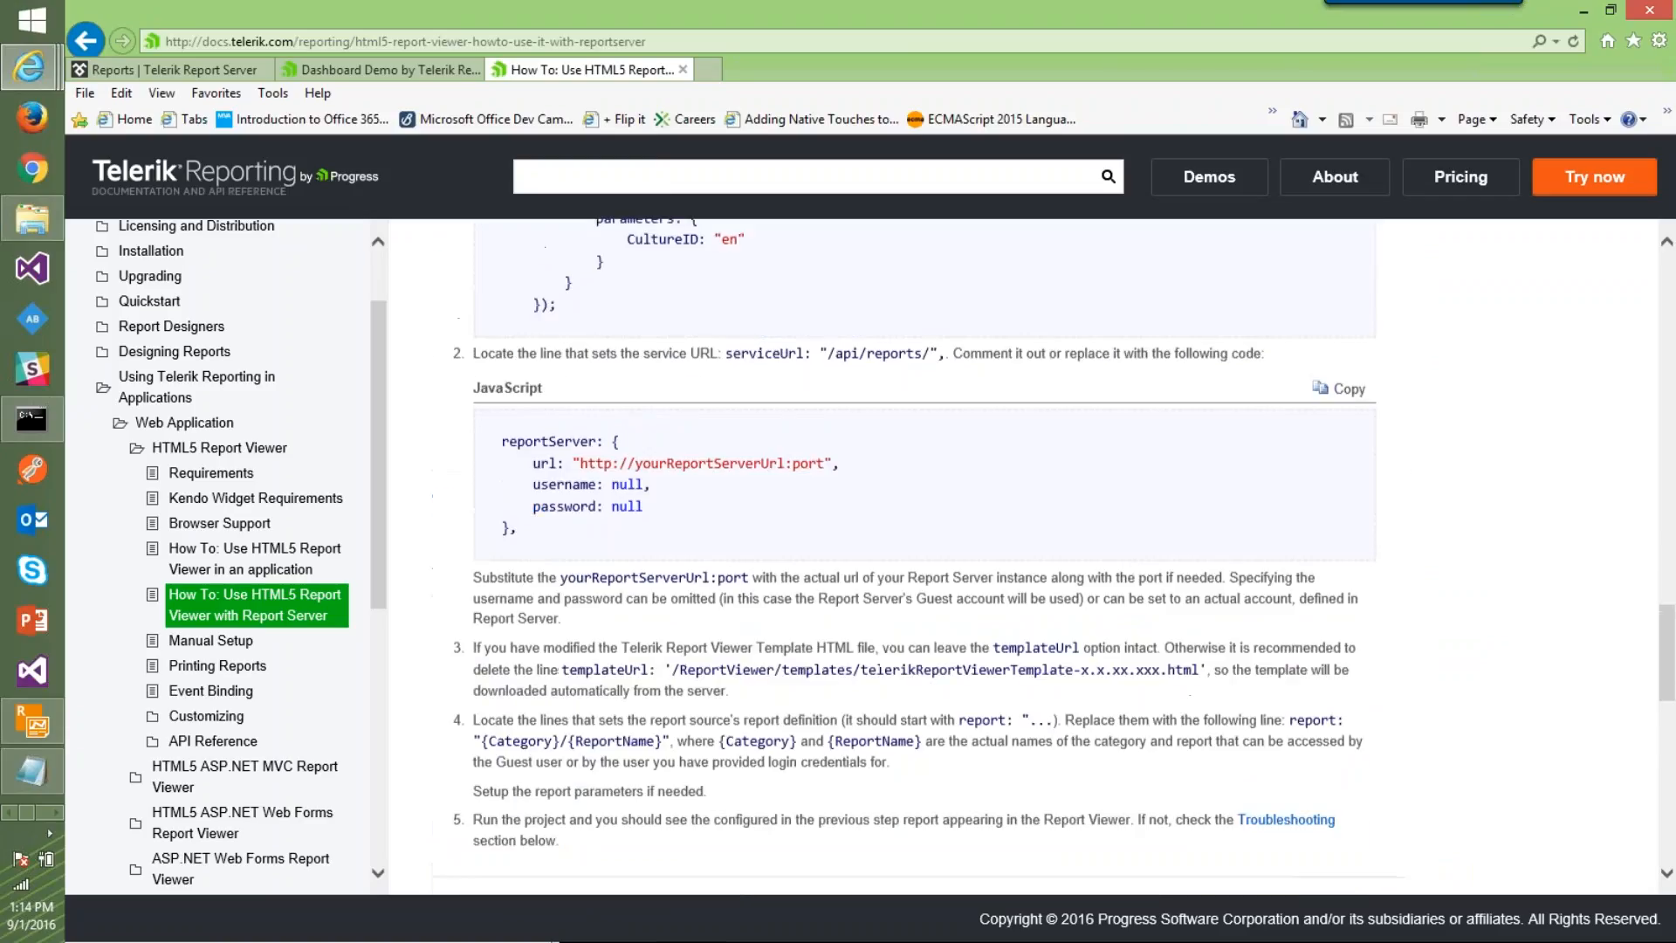
scroll(621, 586, up, 1)
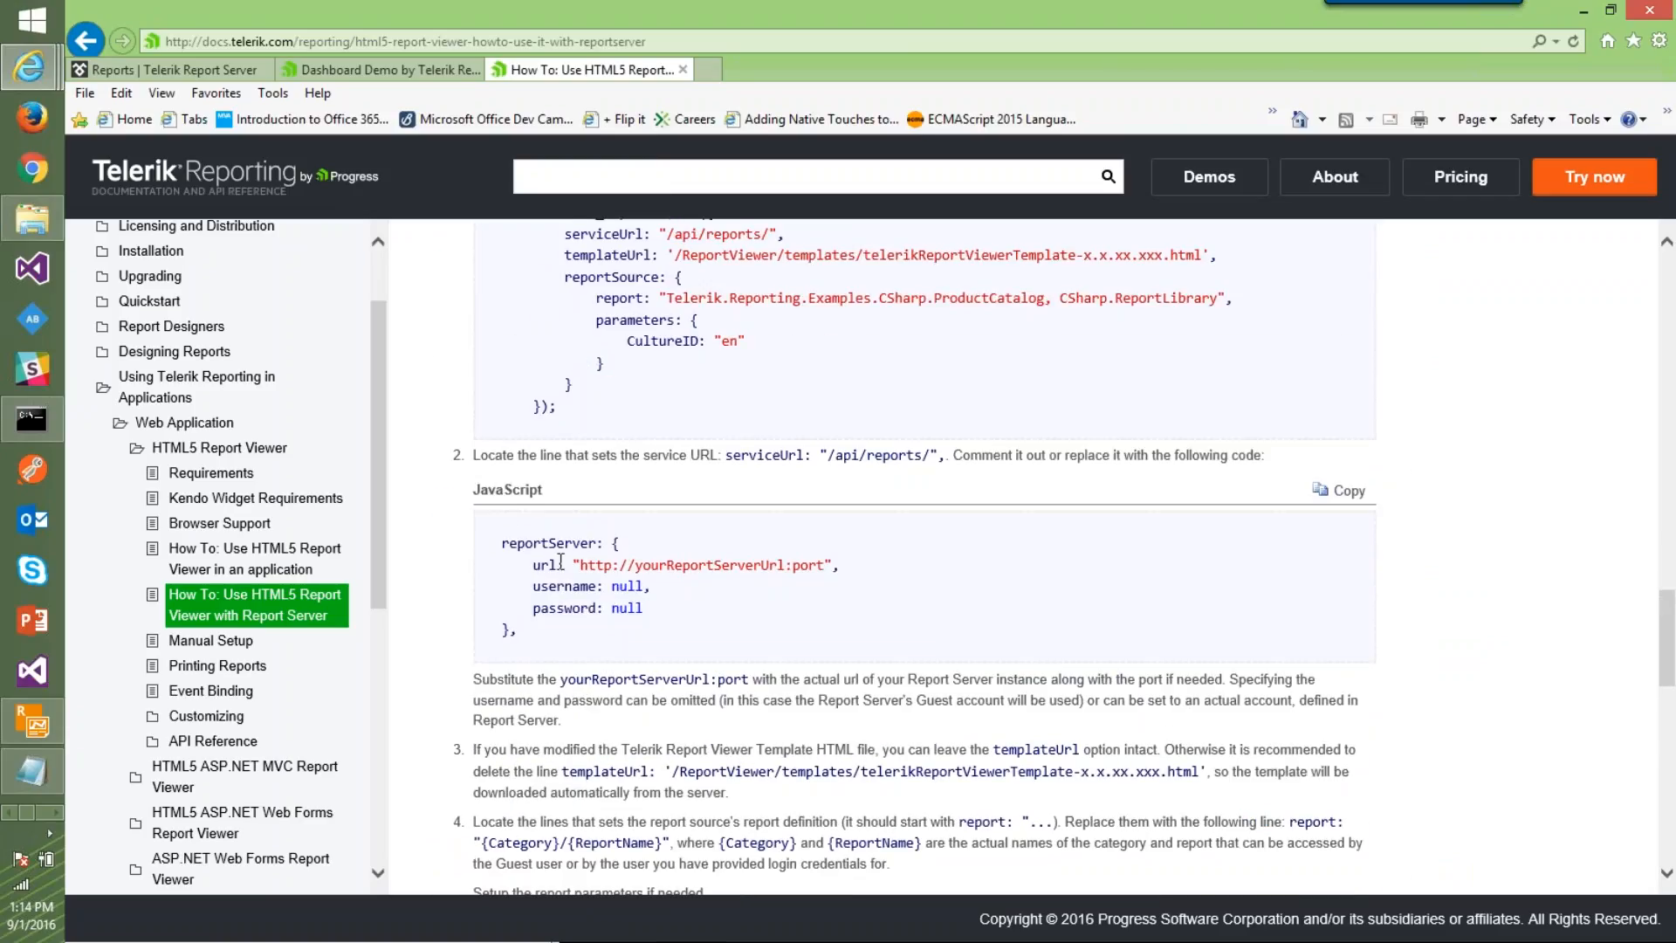
drag(502, 542, 868, 566)
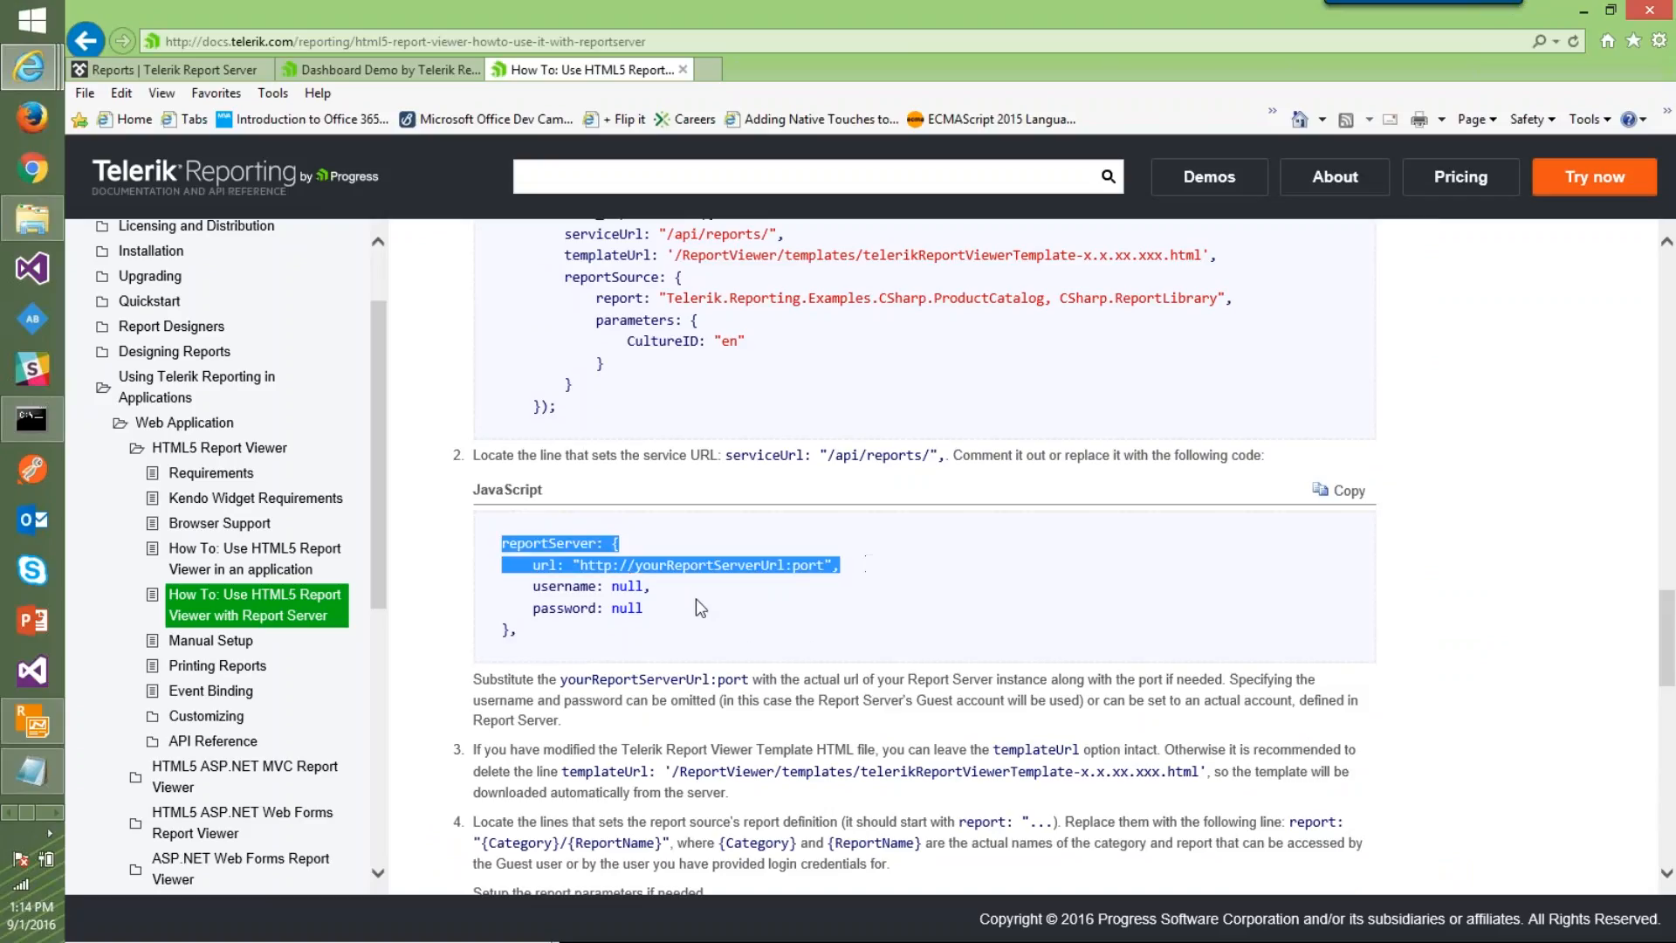
drag(517, 565, 707, 615)
click(829, 579)
Examine the report line inside reportSource and the "{Category}/{ReportName}" format that replaces it
scroll(864, 580, up, 1)
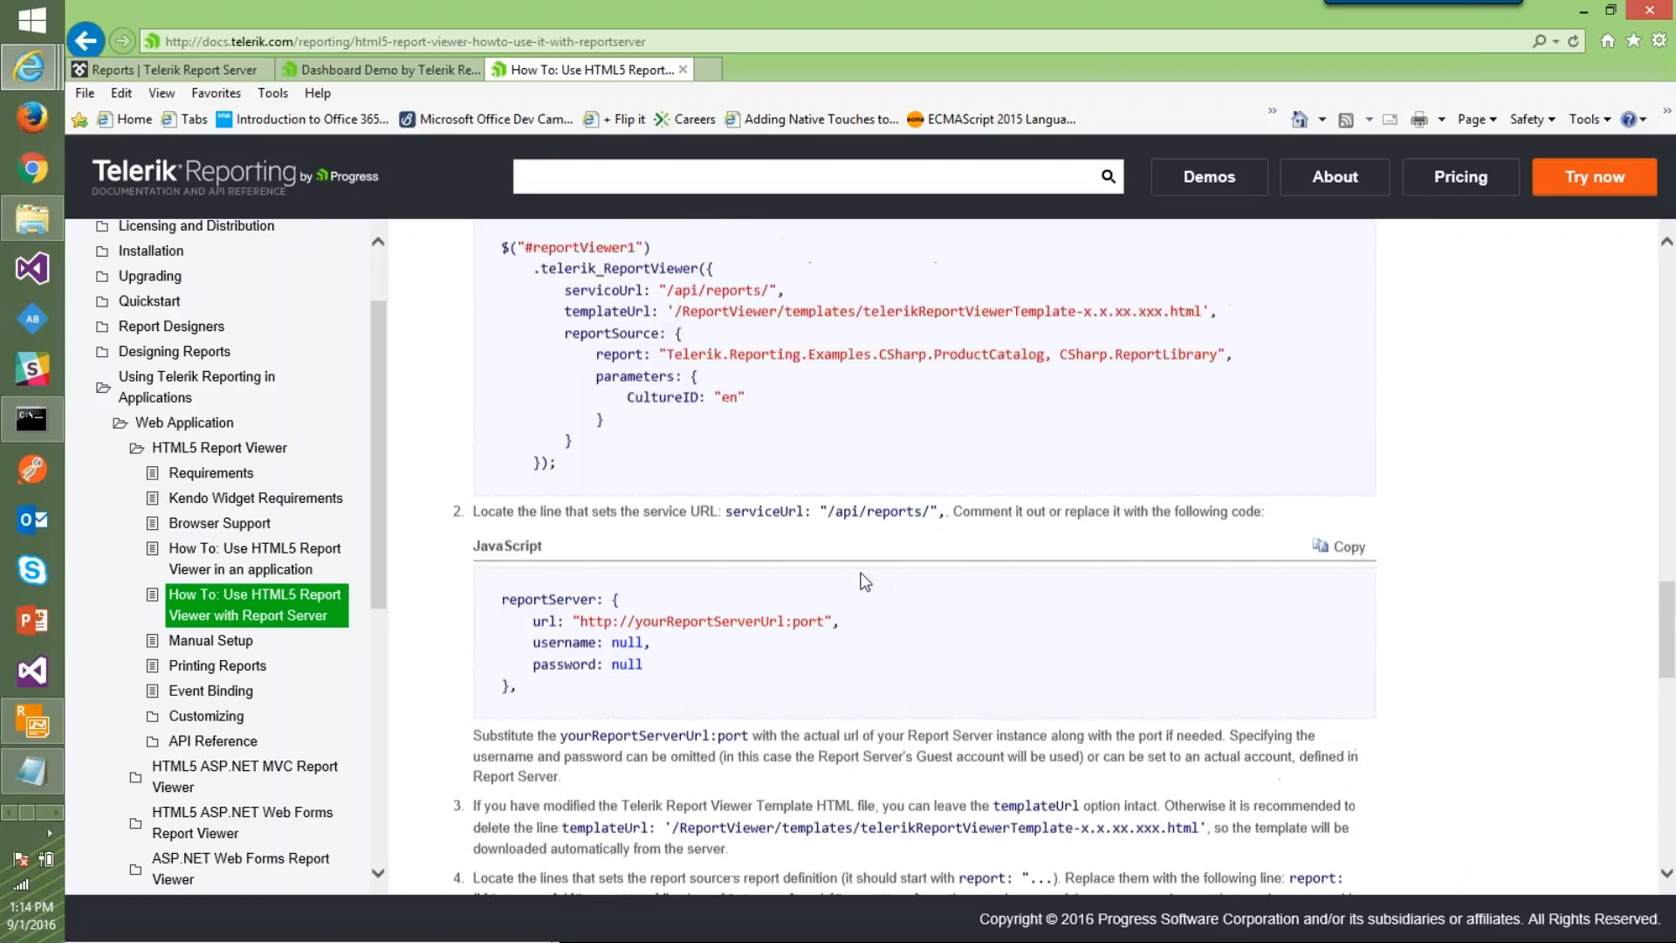
scroll(864, 580, up, 2)
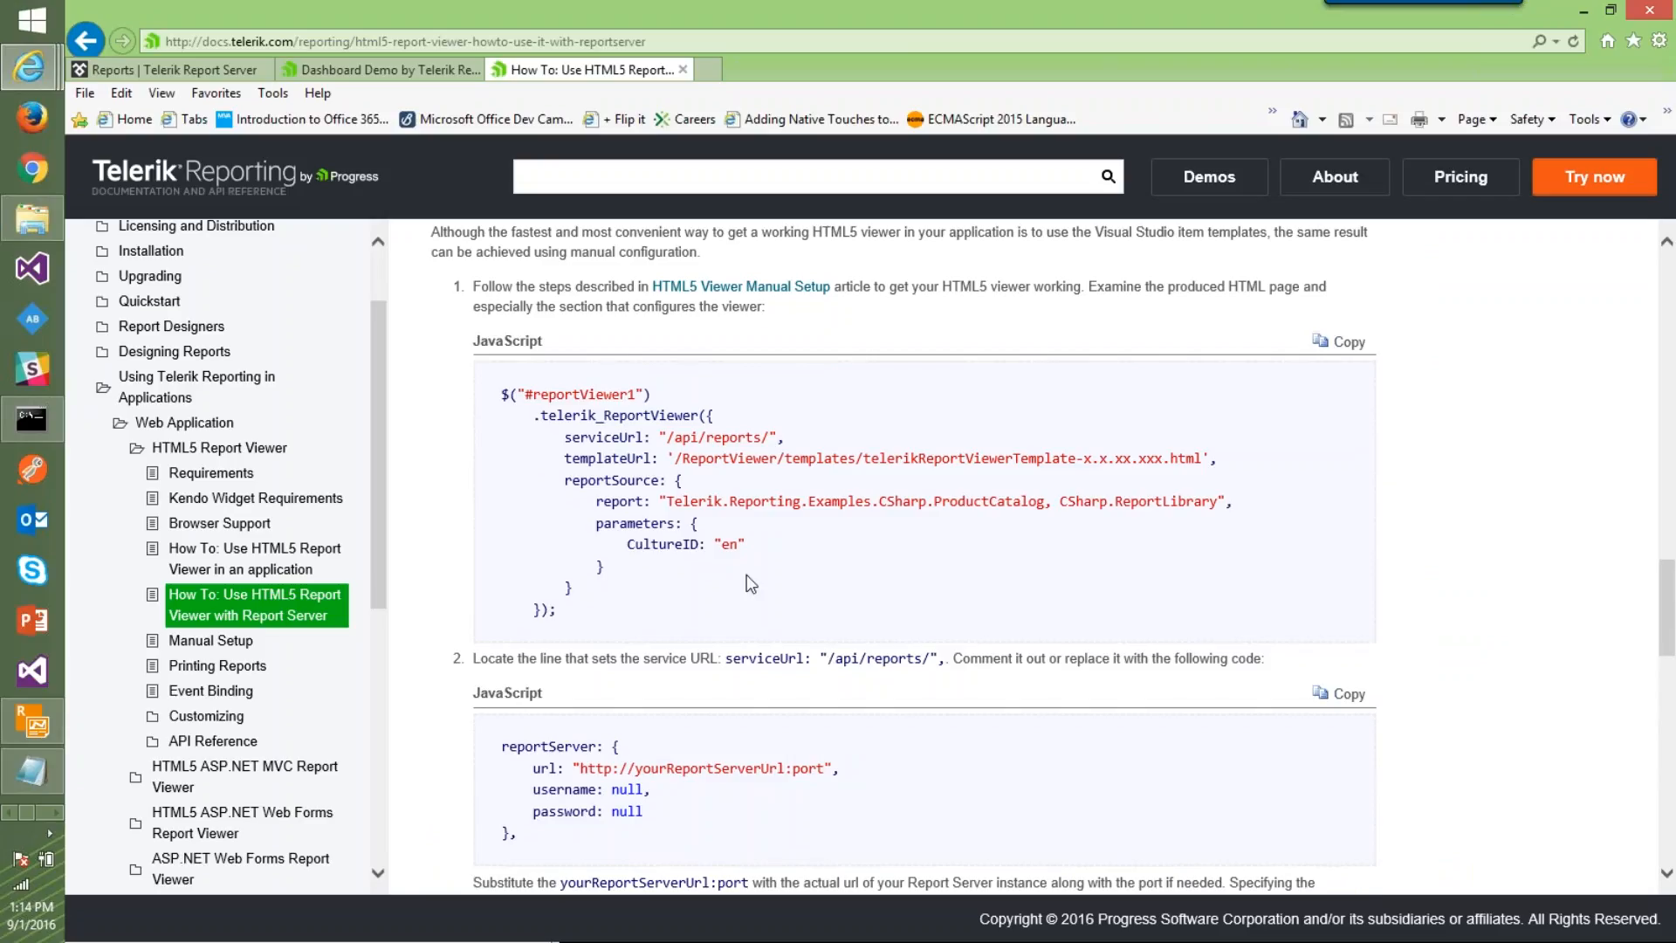
drag(595, 501, 1254, 499)
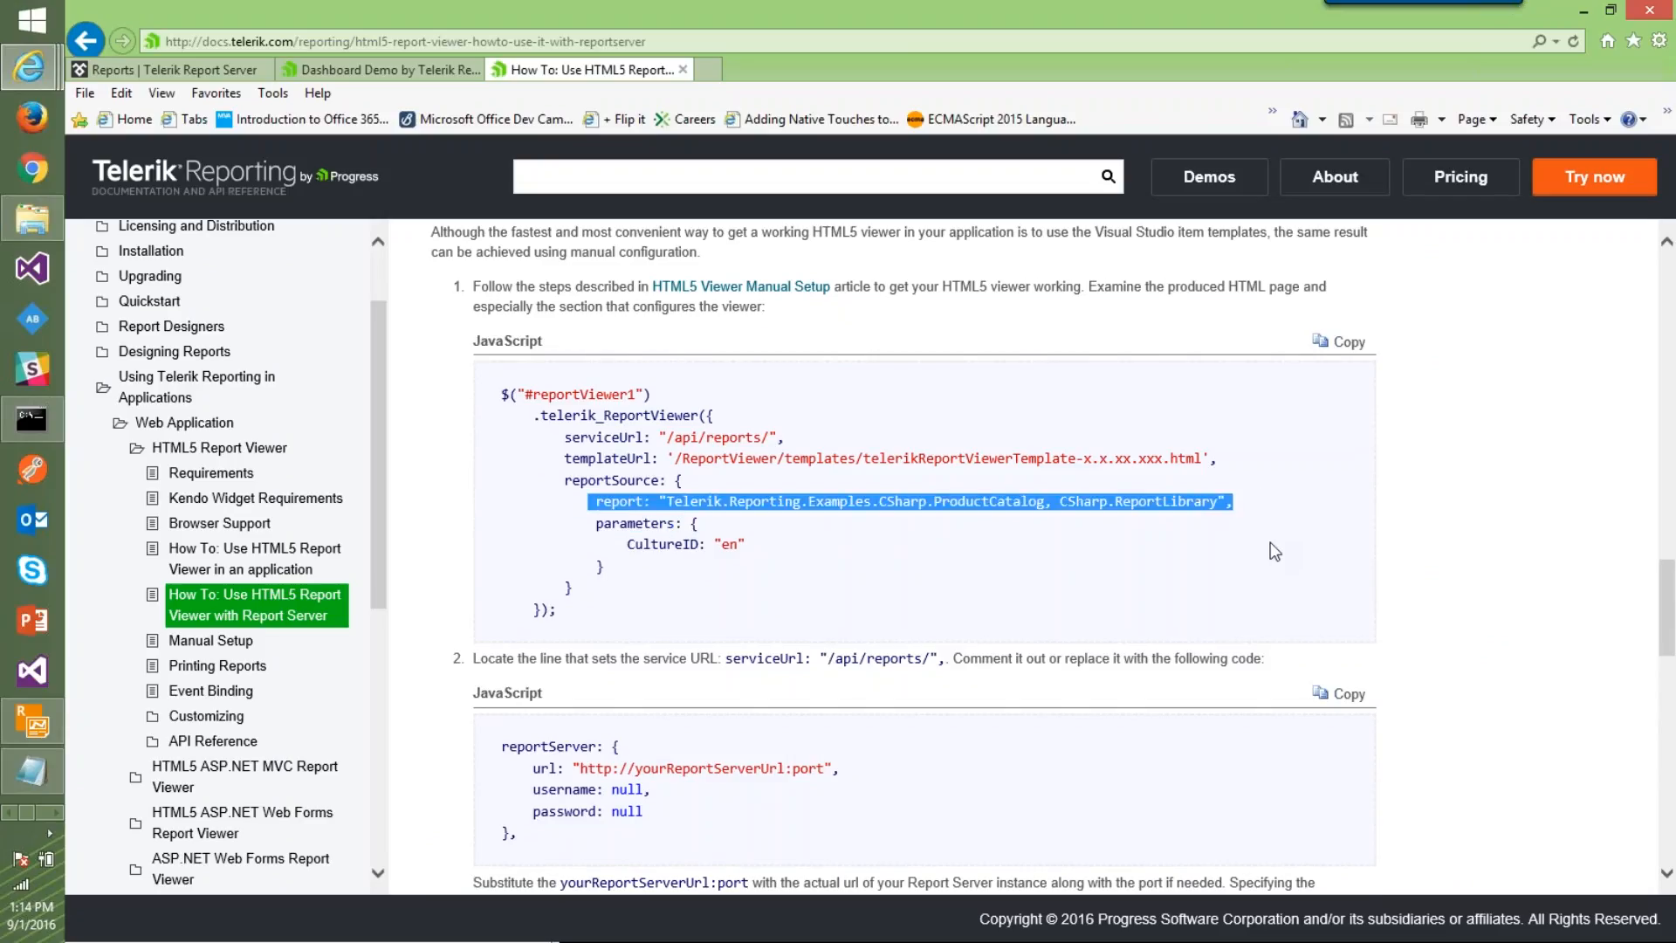
scroll(1274, 552, down, 4)
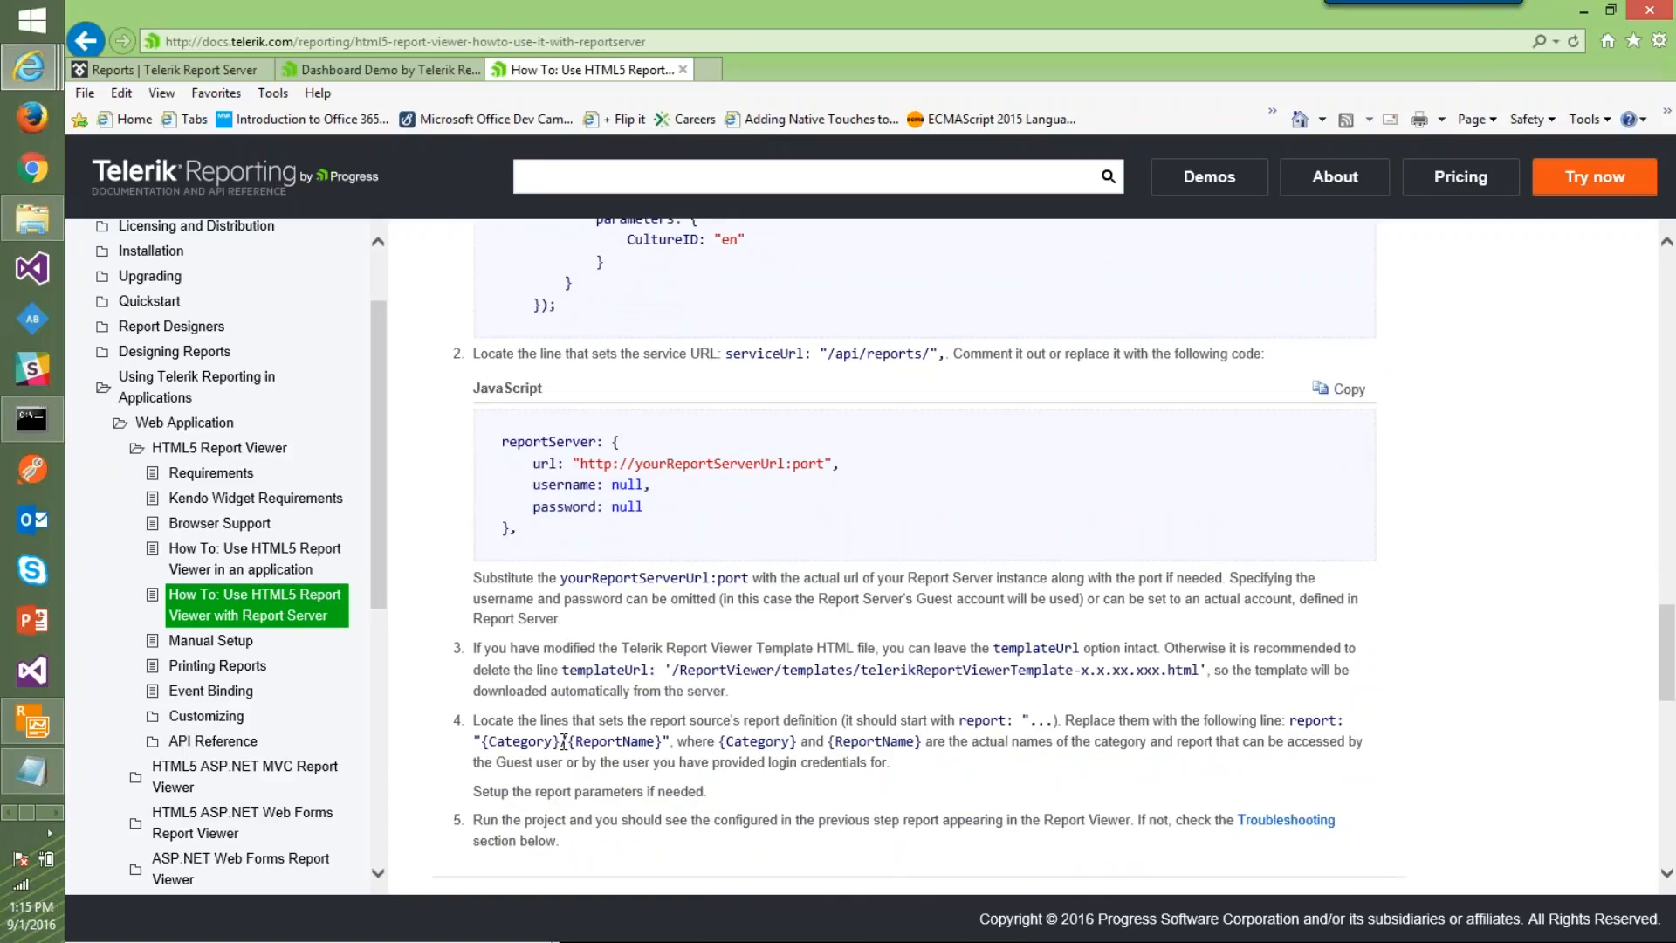
drag(471, 738, 673, 741)
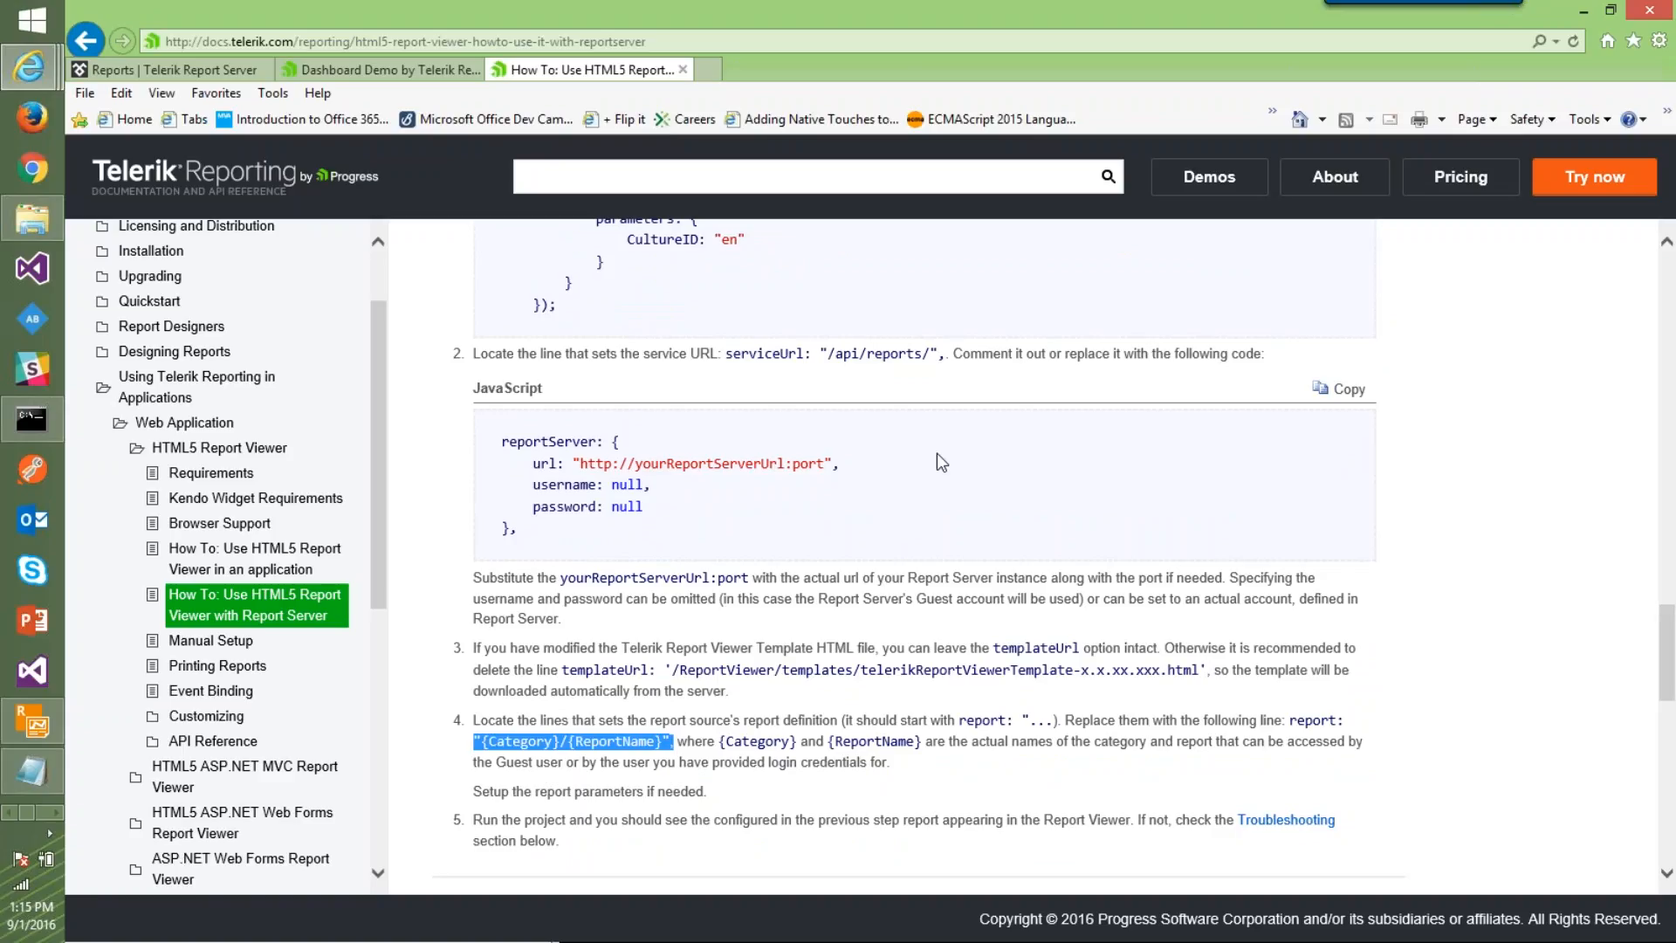
Load telerik.com/reporting in the browser tab holding the Dashboard demo
click(341, 69)
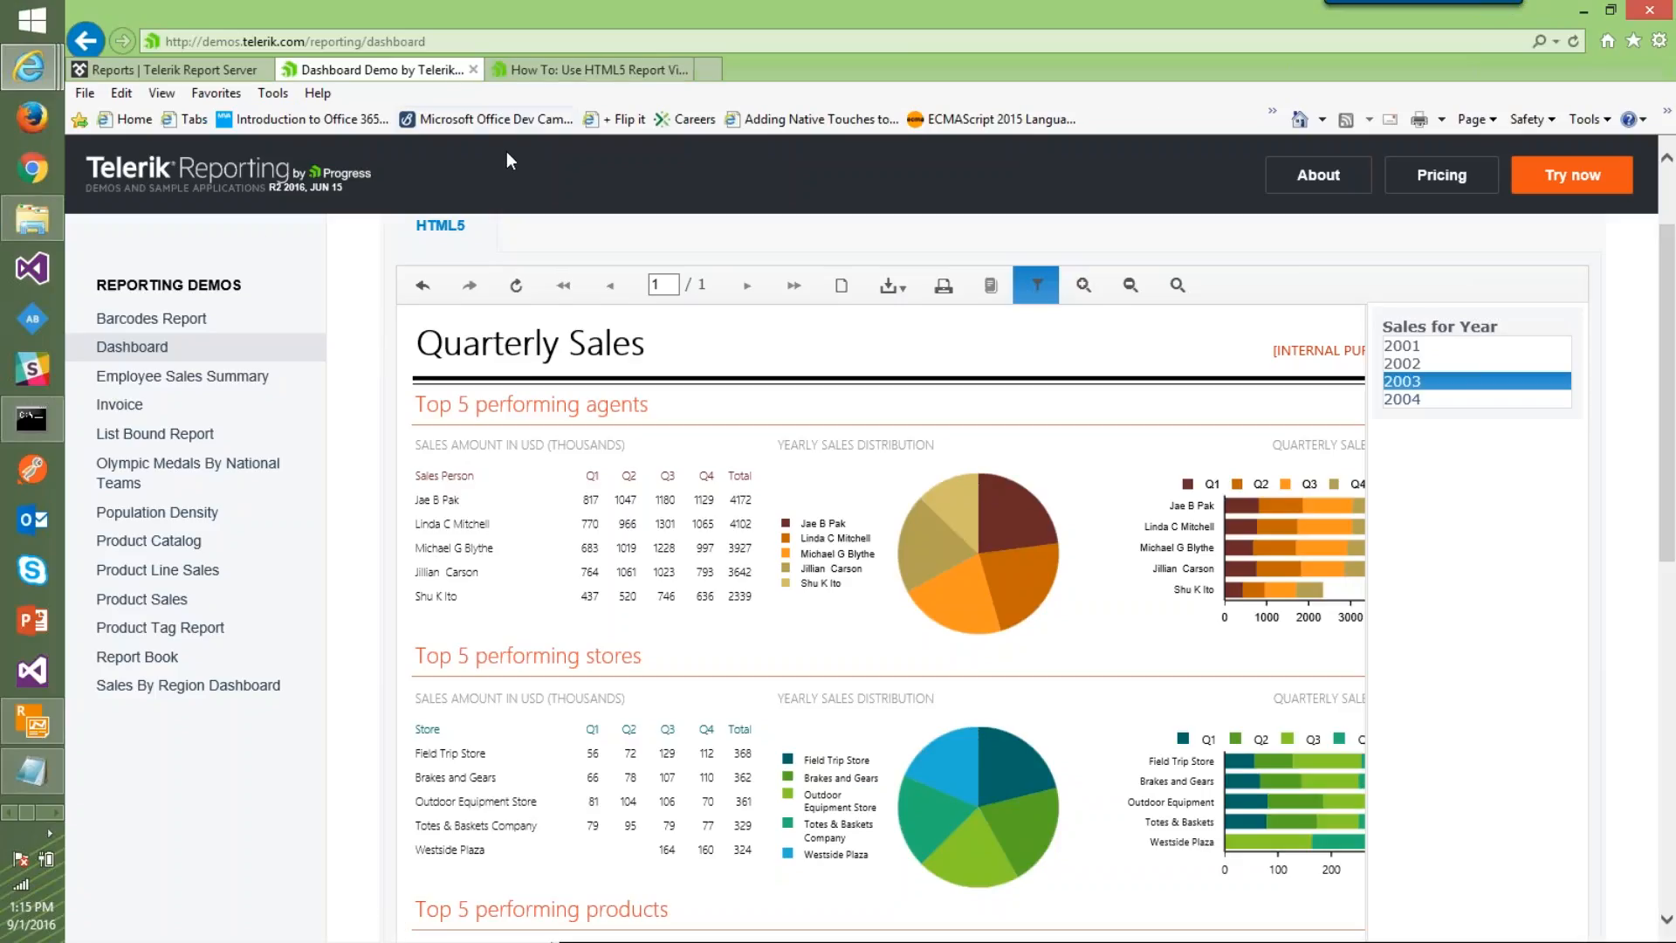
key(alt+d)
key(ctrl+shift+Left)
key(BackSpace)
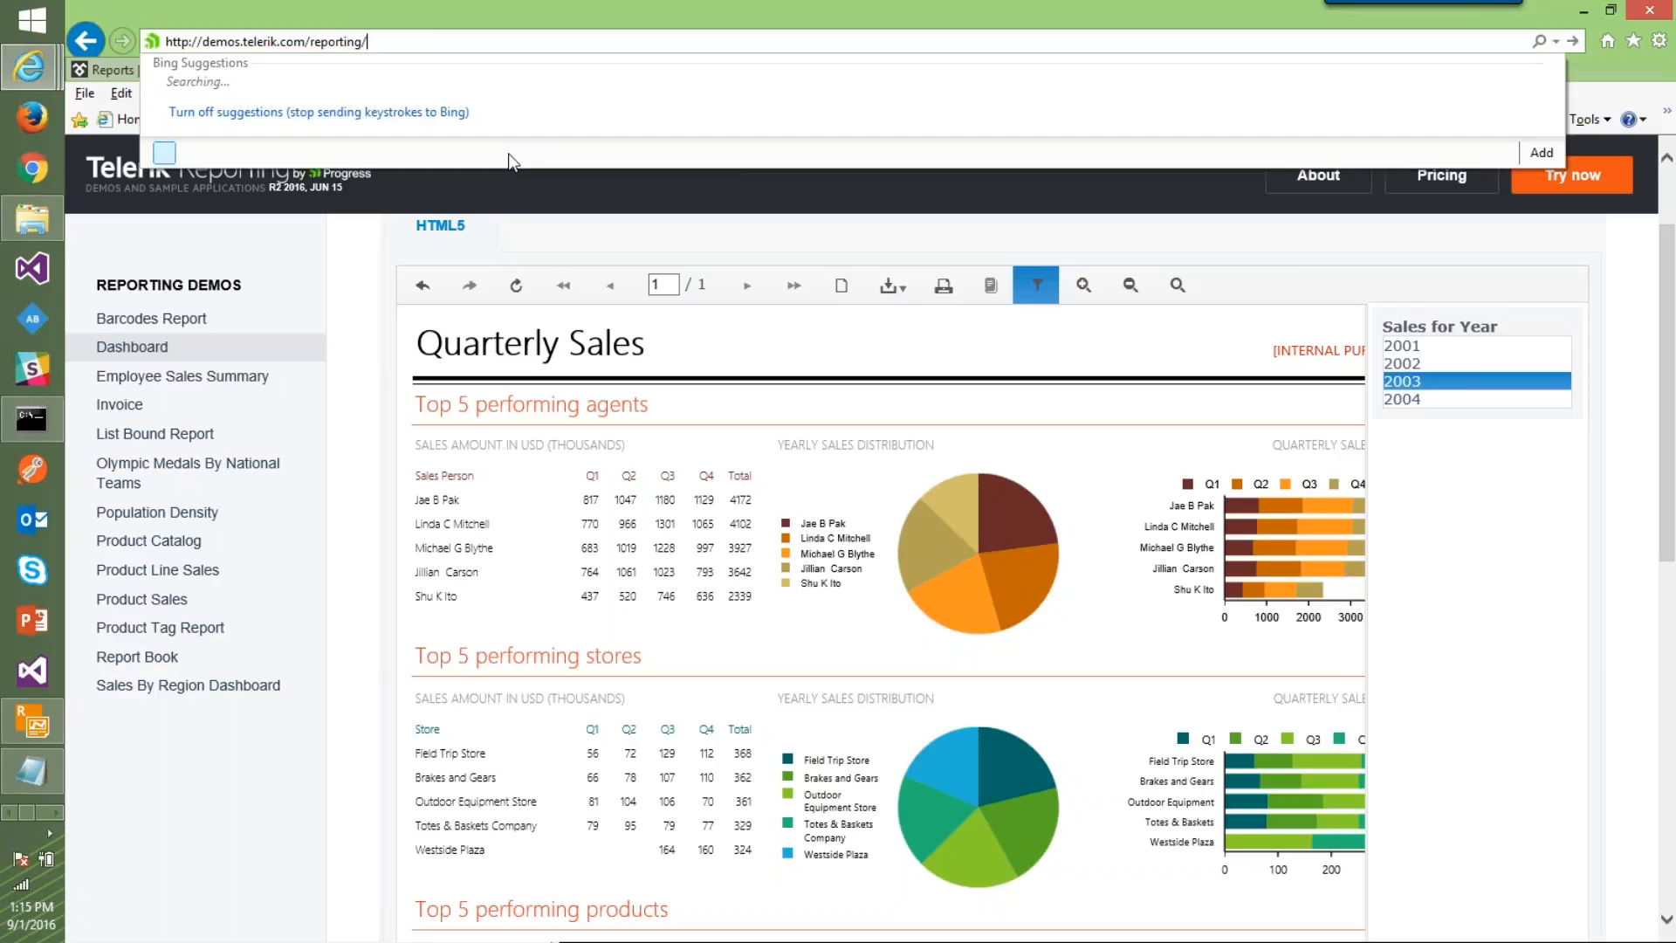
key(alt+d)
text(telerik.com/)
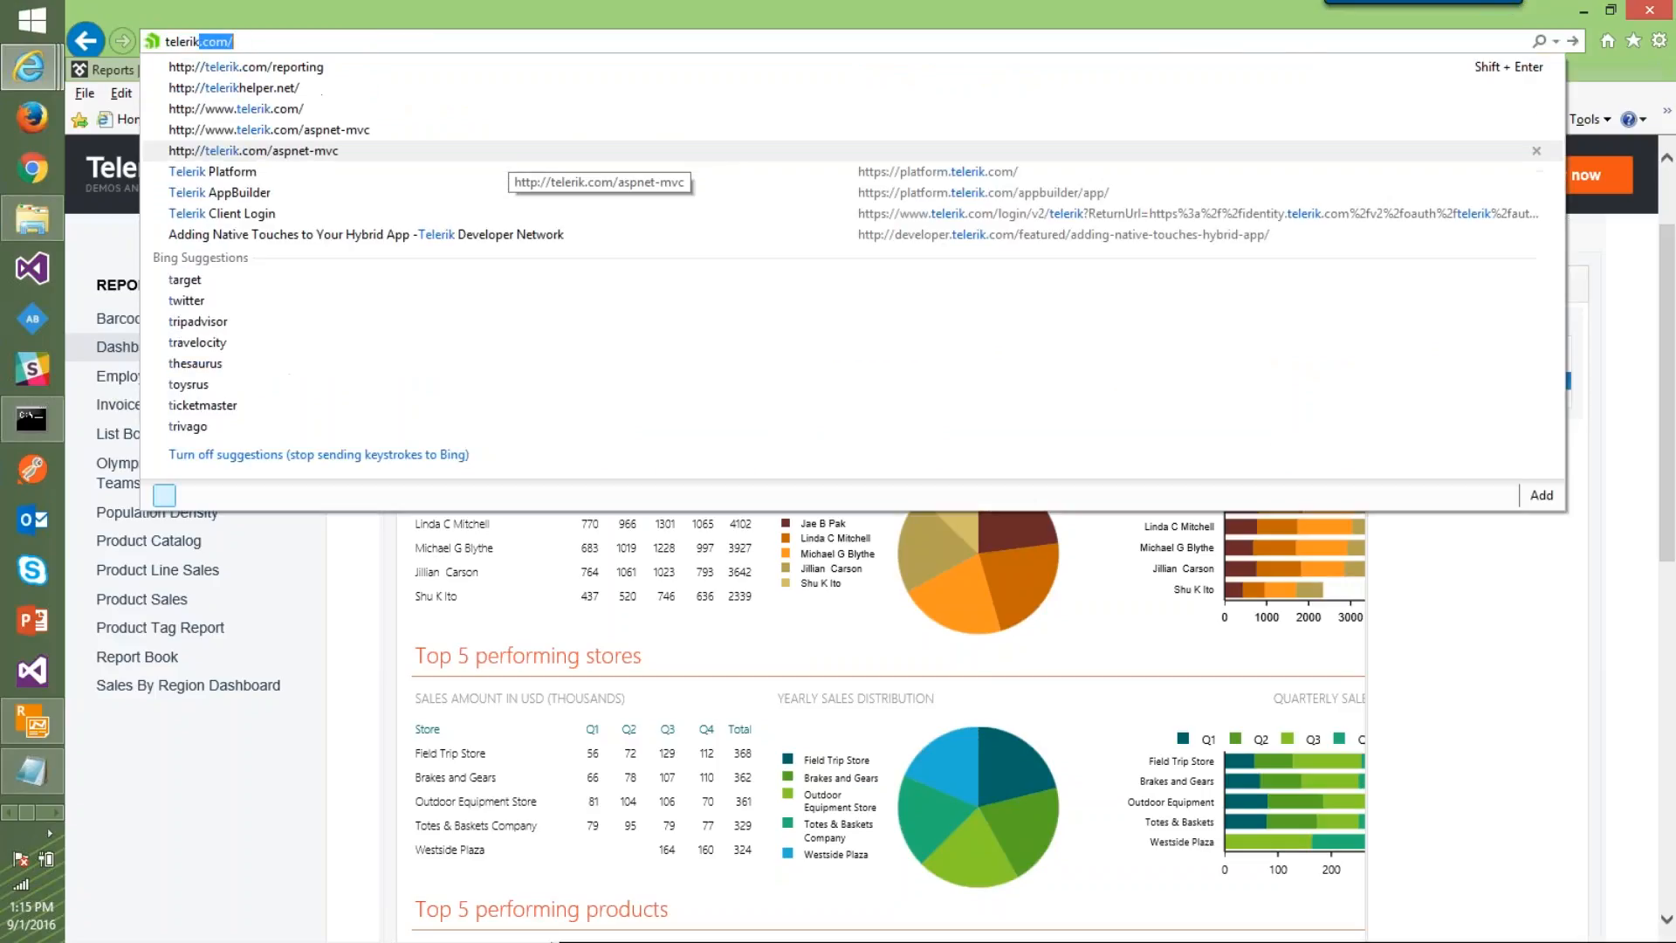
key(Down)
key(Return)
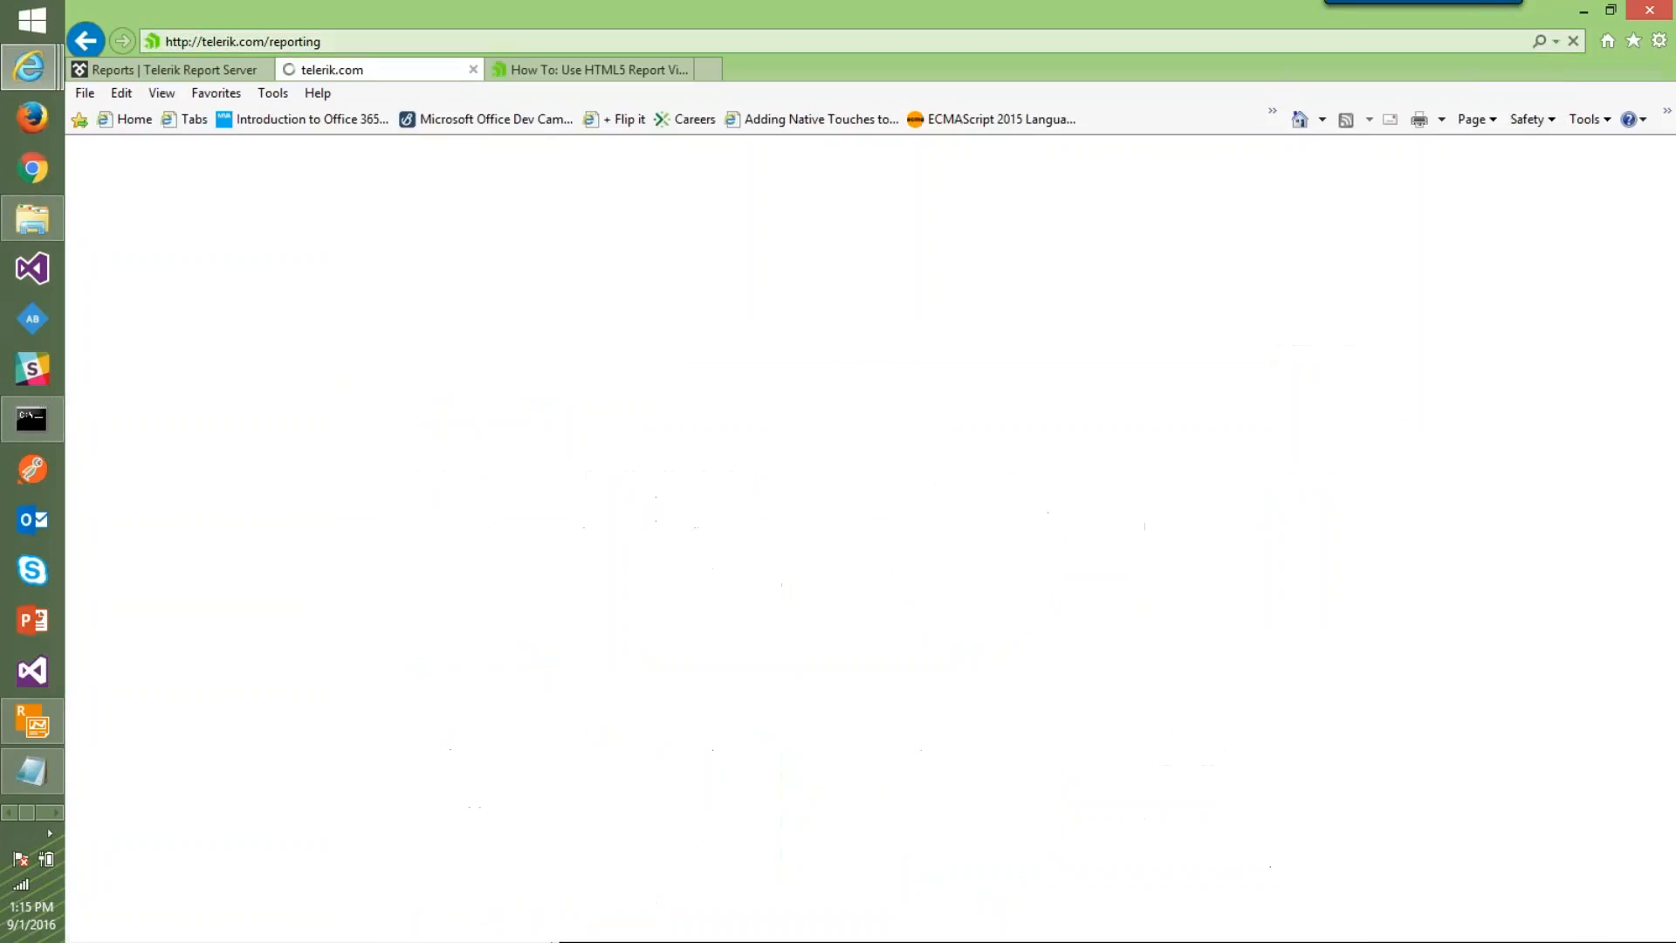